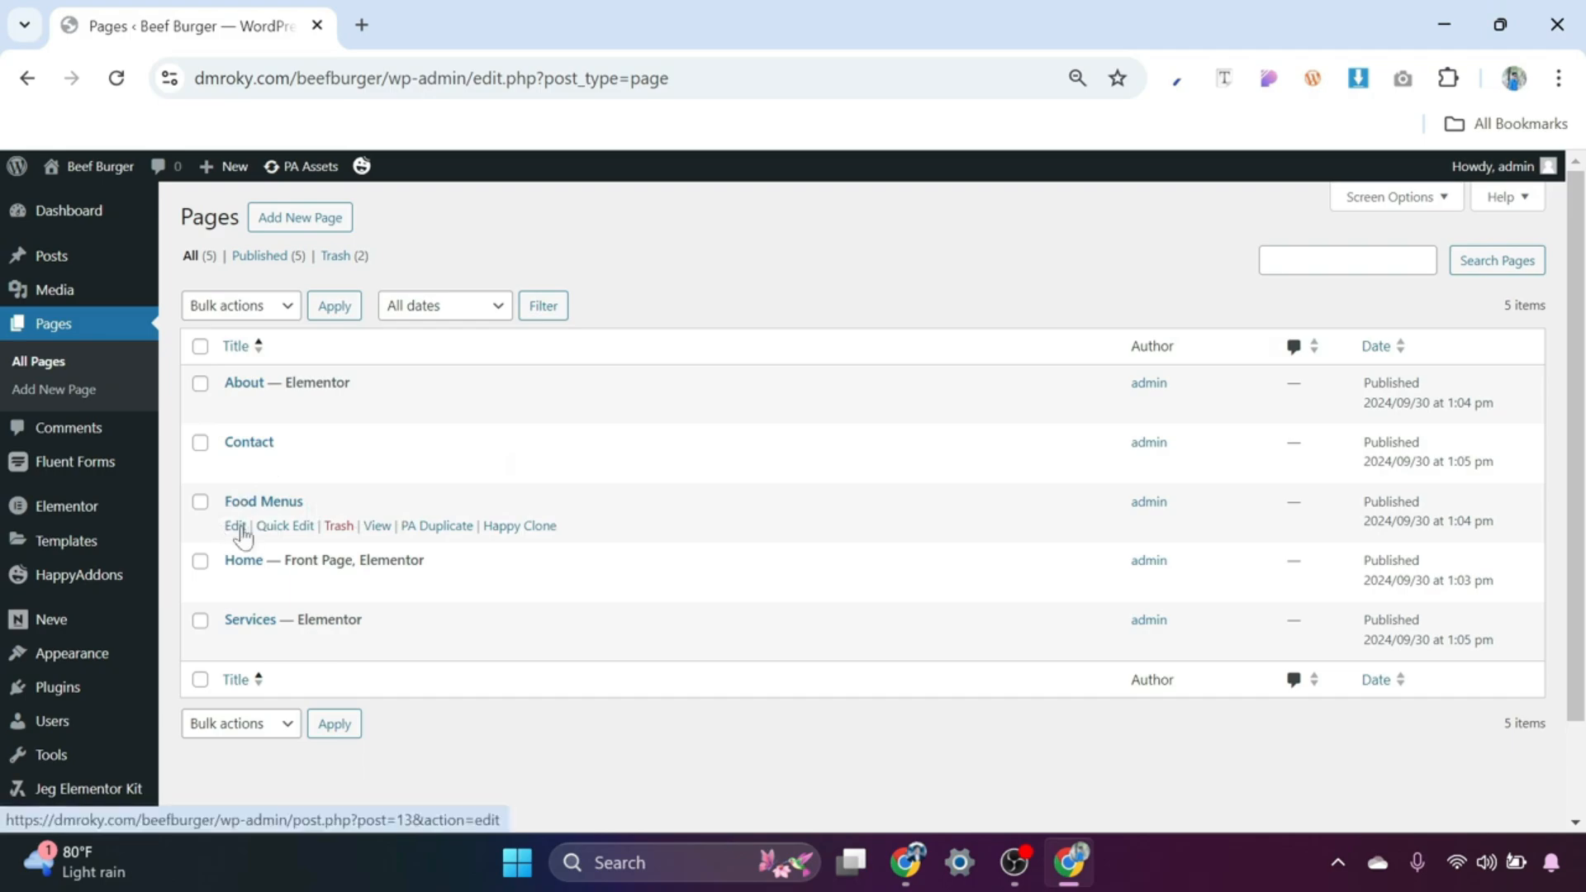
Step: Open the Food Menus page for editing with Elementor and add a single-column container with downward direction
left_click(235, 529)
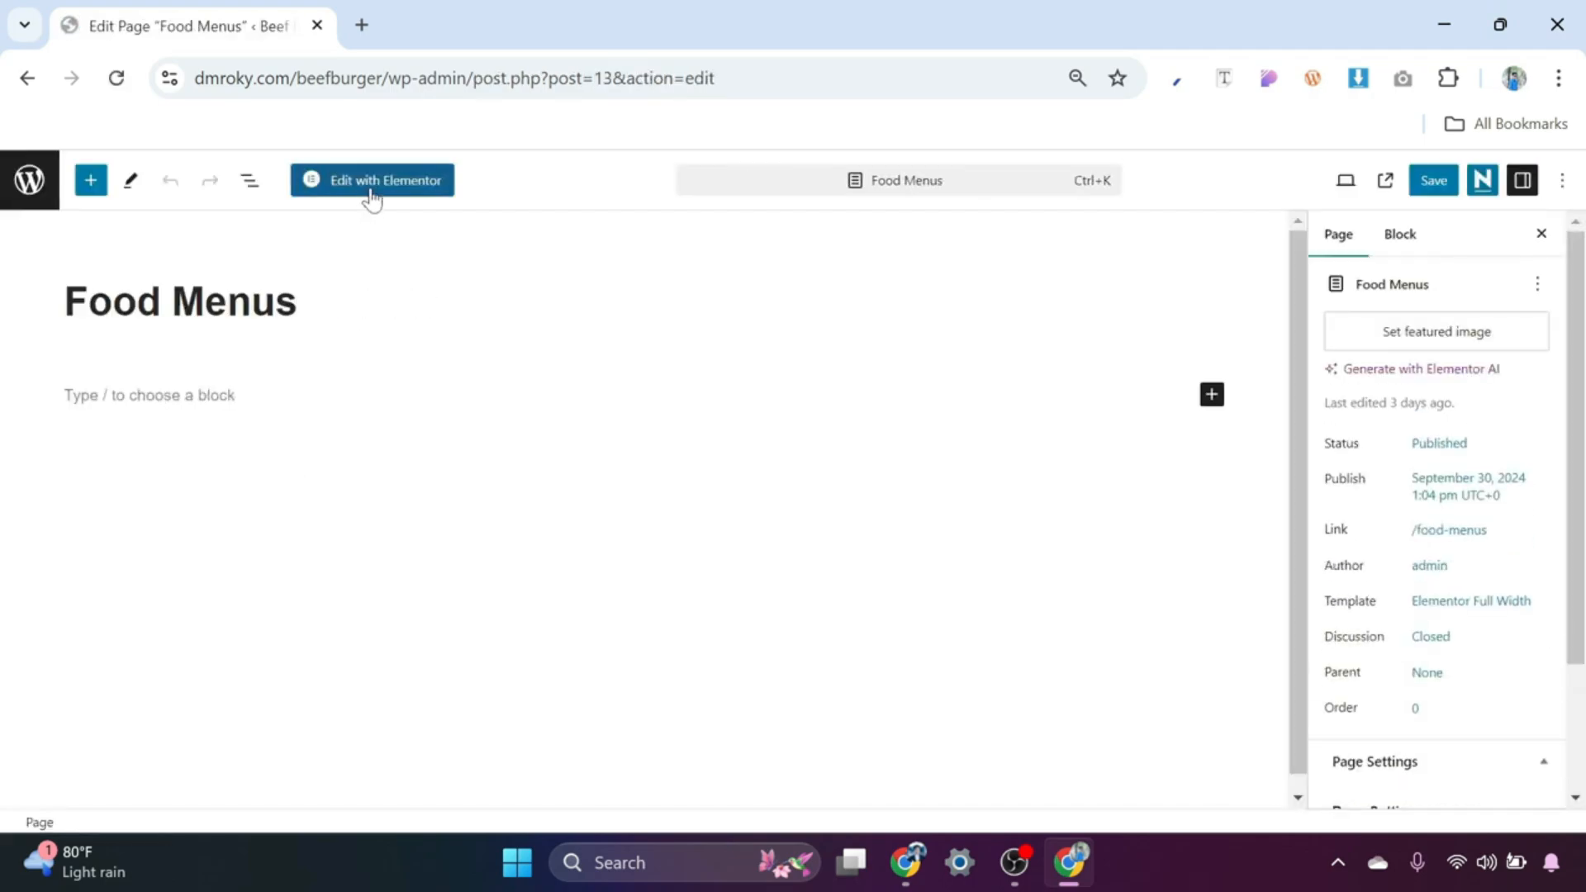
left_click(378, 183)
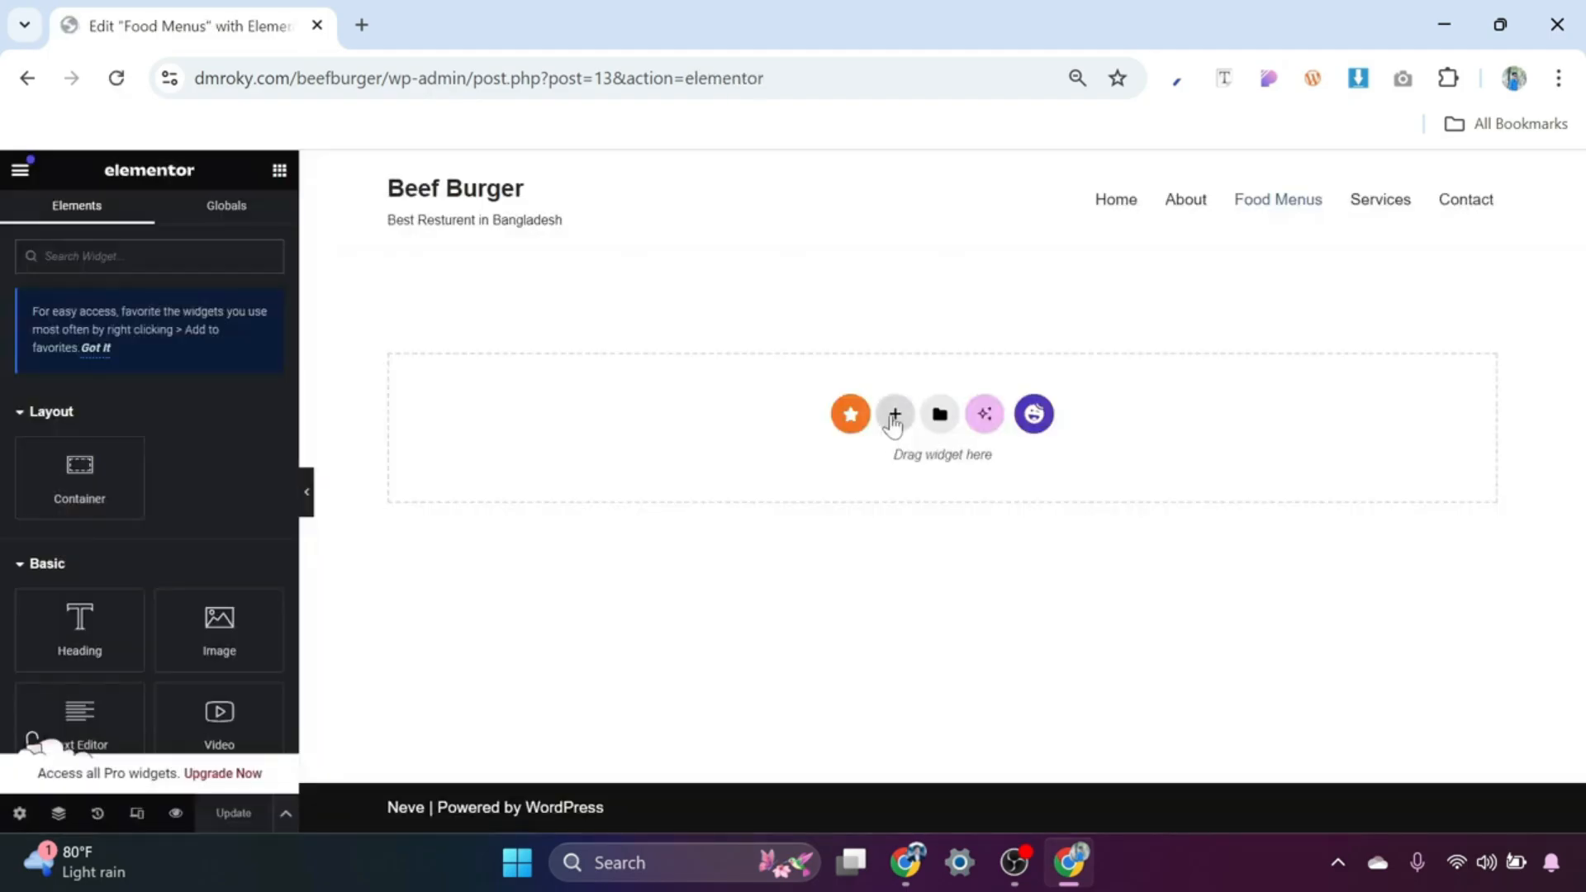
left_click(893, 413)
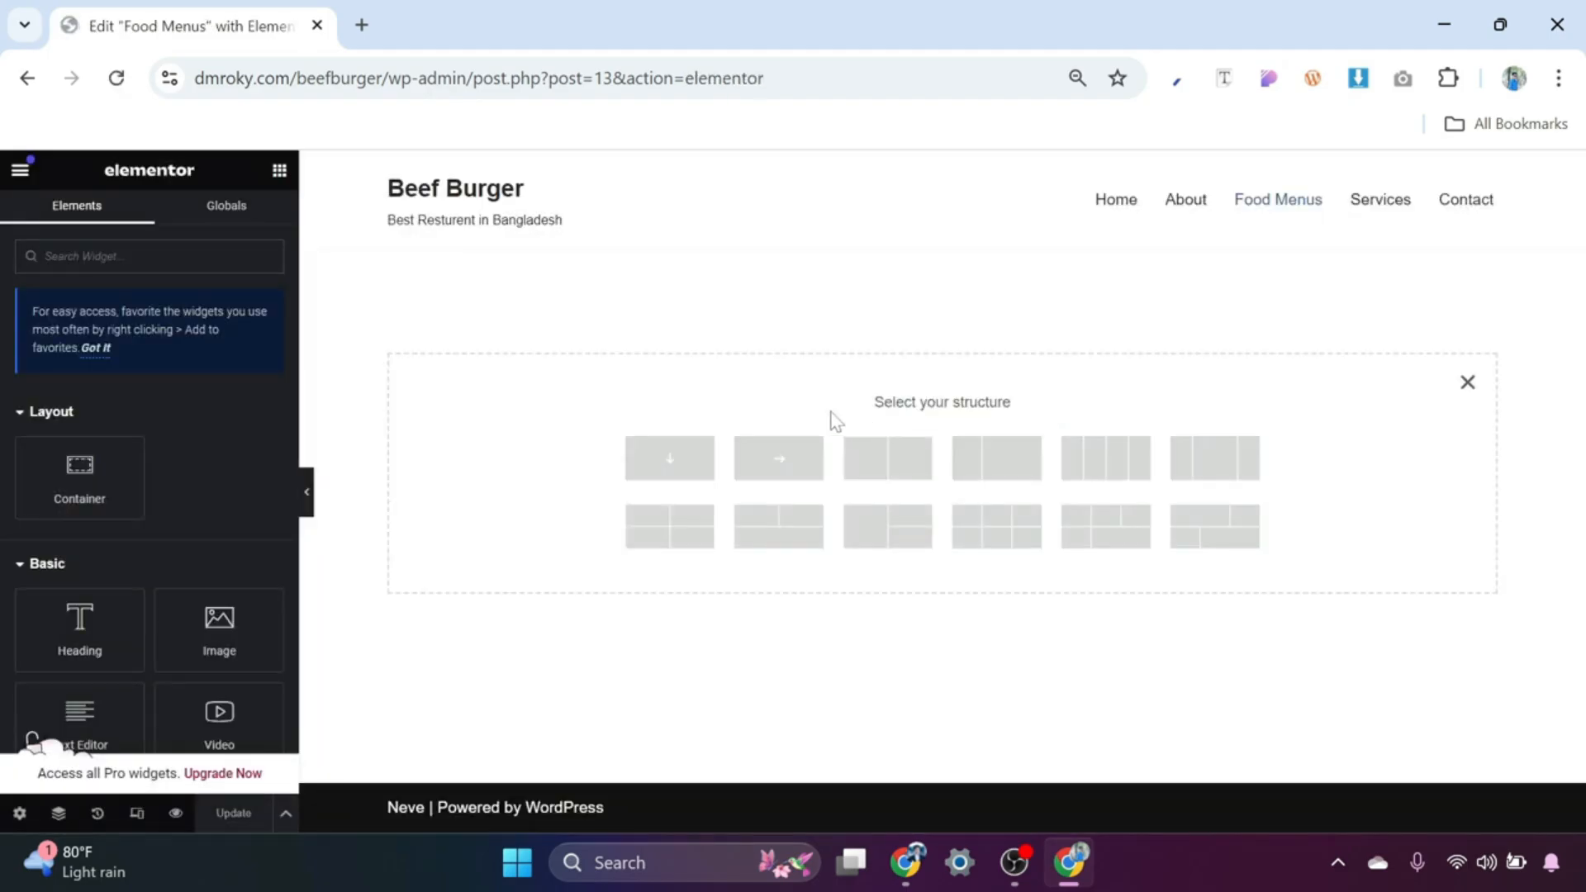
left_click(671, 463)
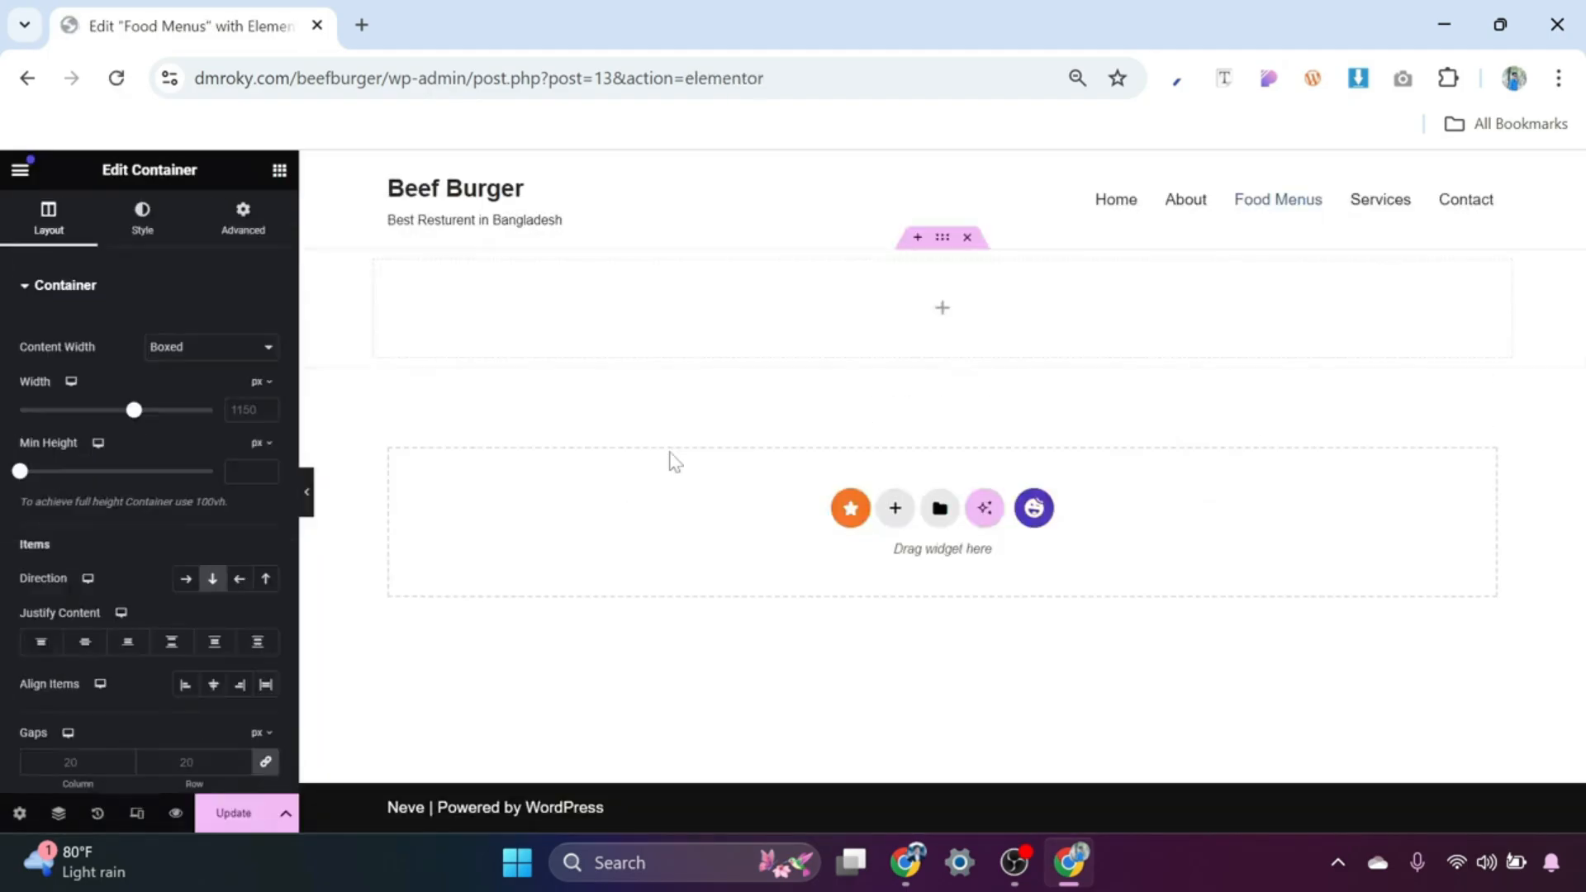
Step: Unlink the container's padding values and set its top and bottom padding to 200 px
left_click(244, 230)
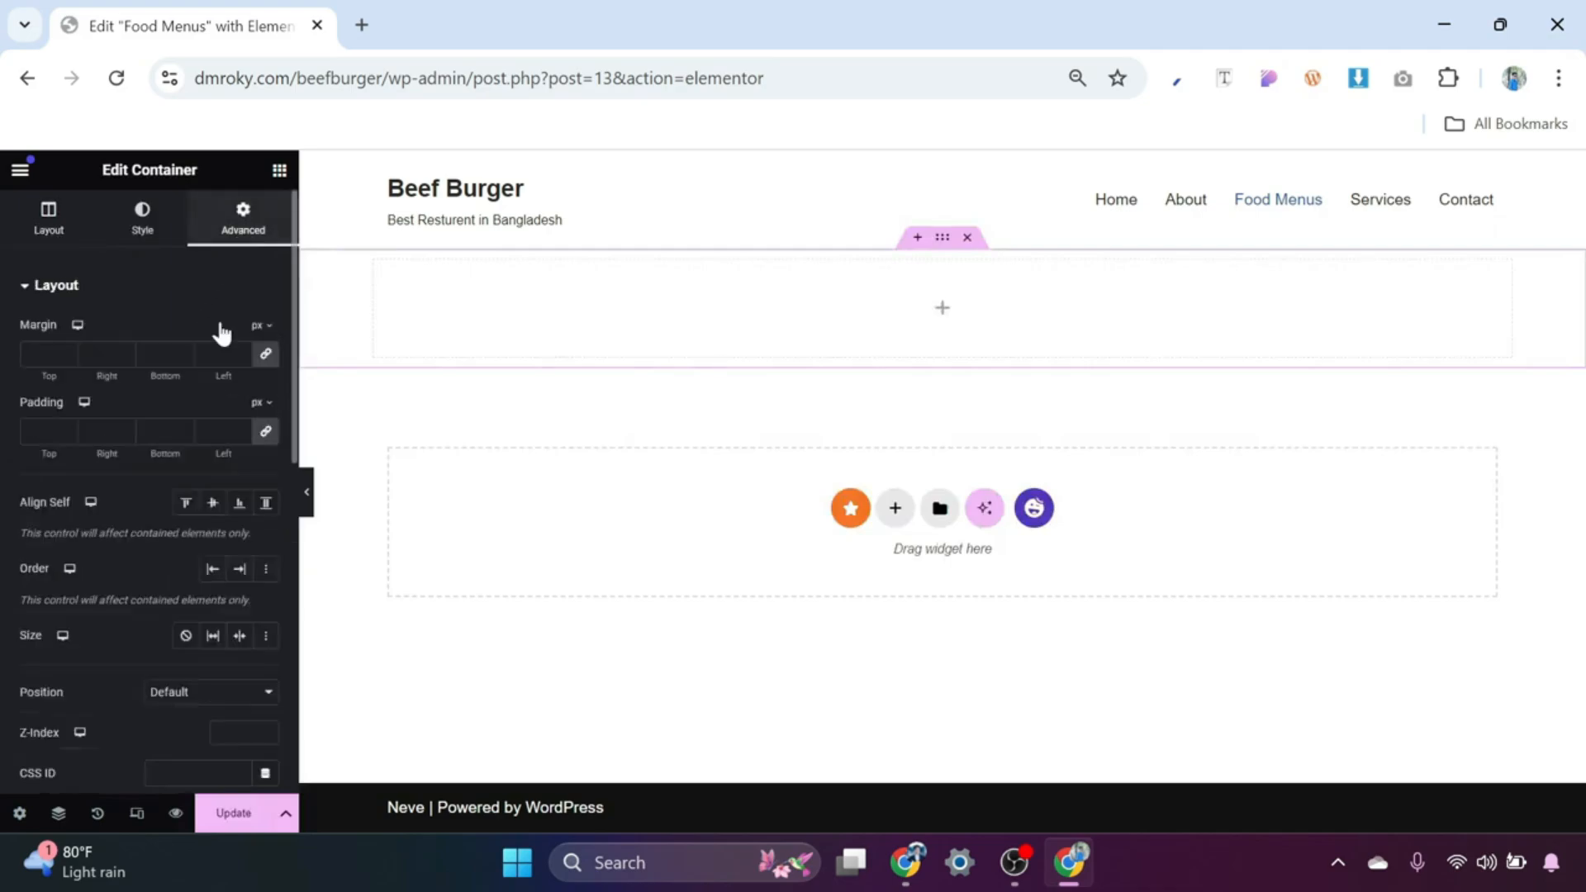
left_click(267, 435)
type("2")
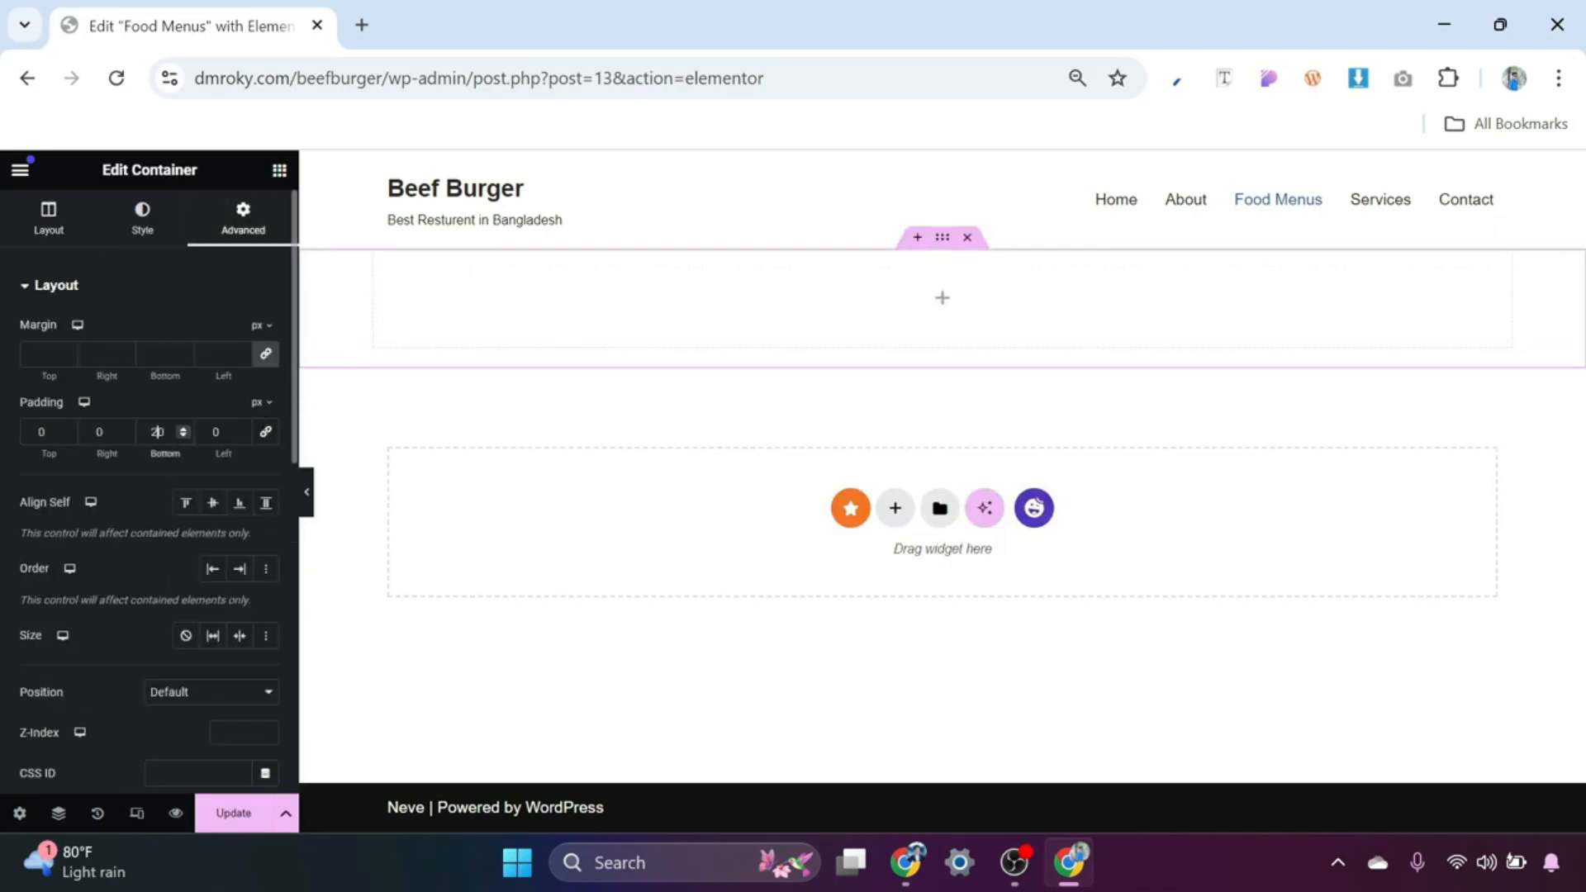
type("0")
type("200")
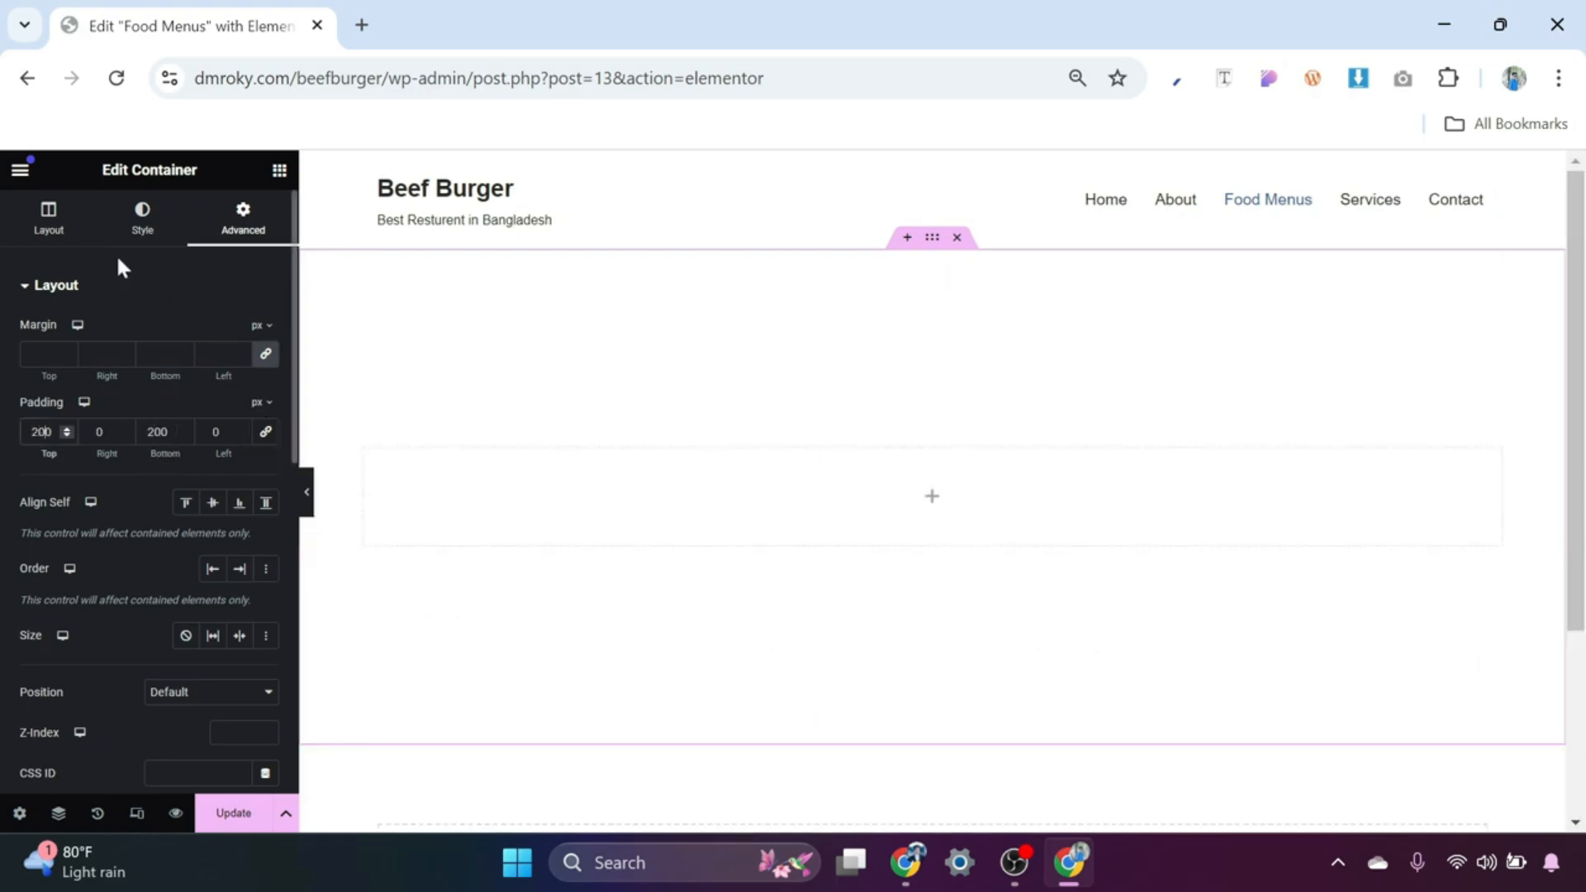
Step: Give the container a classic background using the cherry-topped chocolate dessert image from the media library
left_click(144, 229)
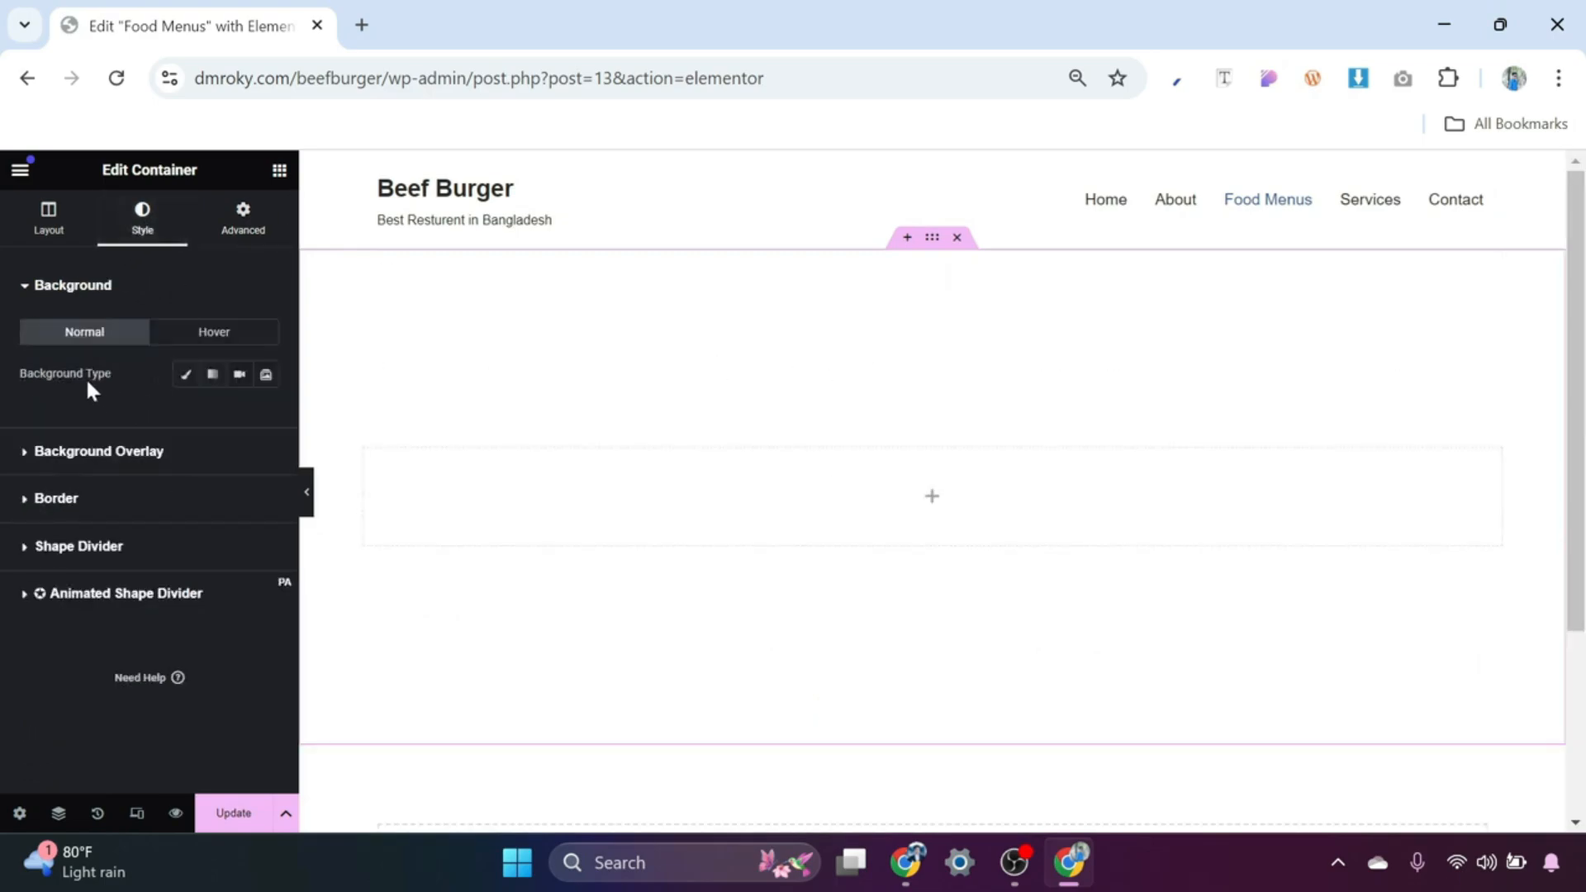
left_click(182, 377)
left_click(142, 521)
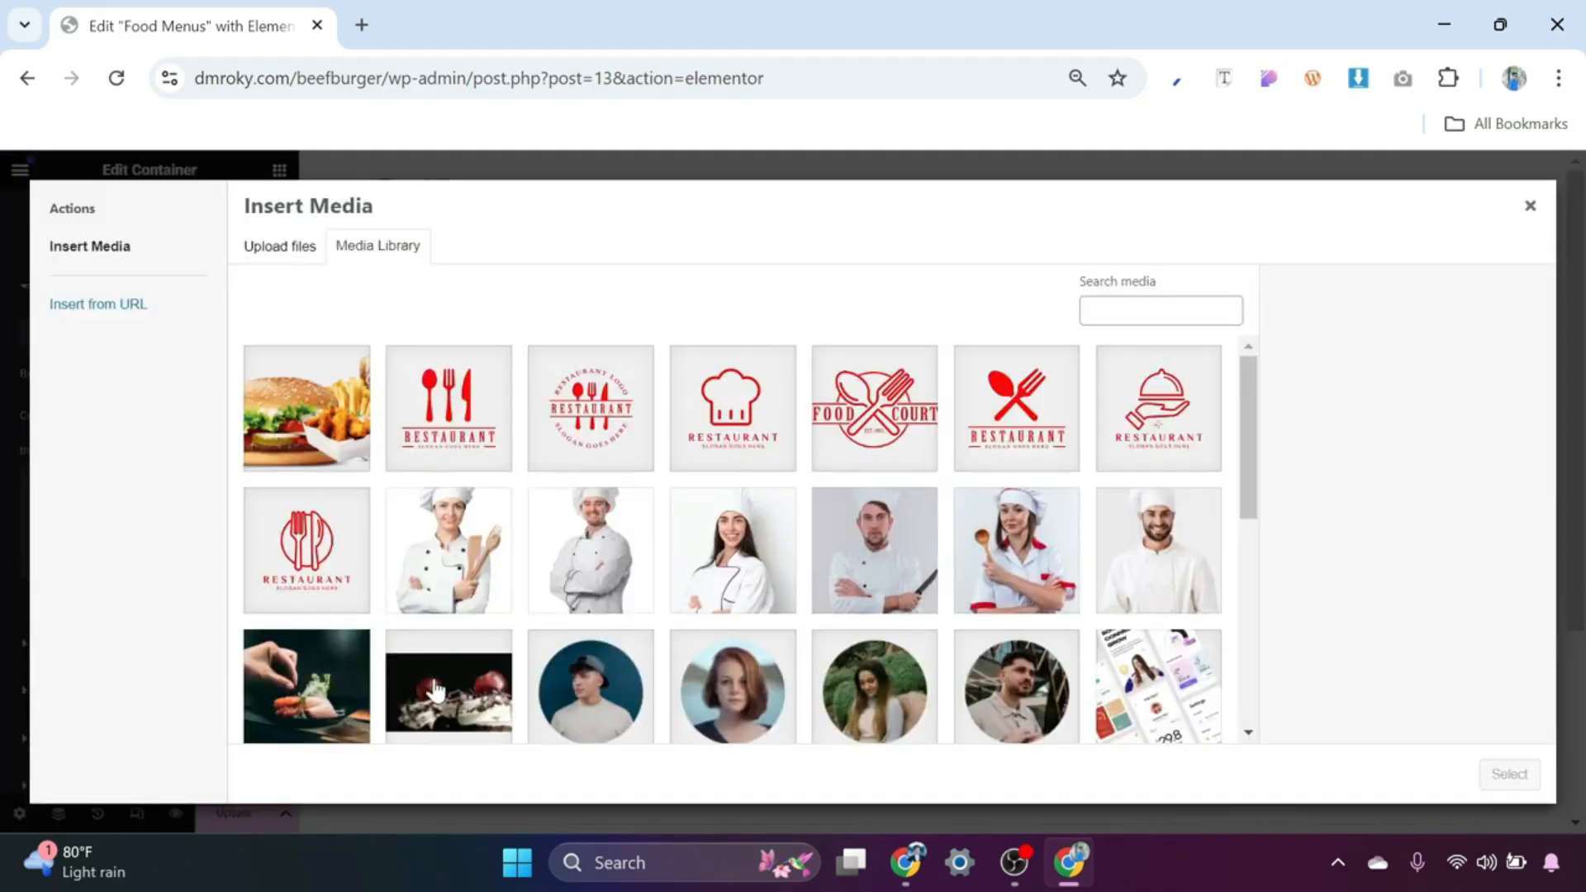
left_click(430, 686)
left_click(1509, 774)
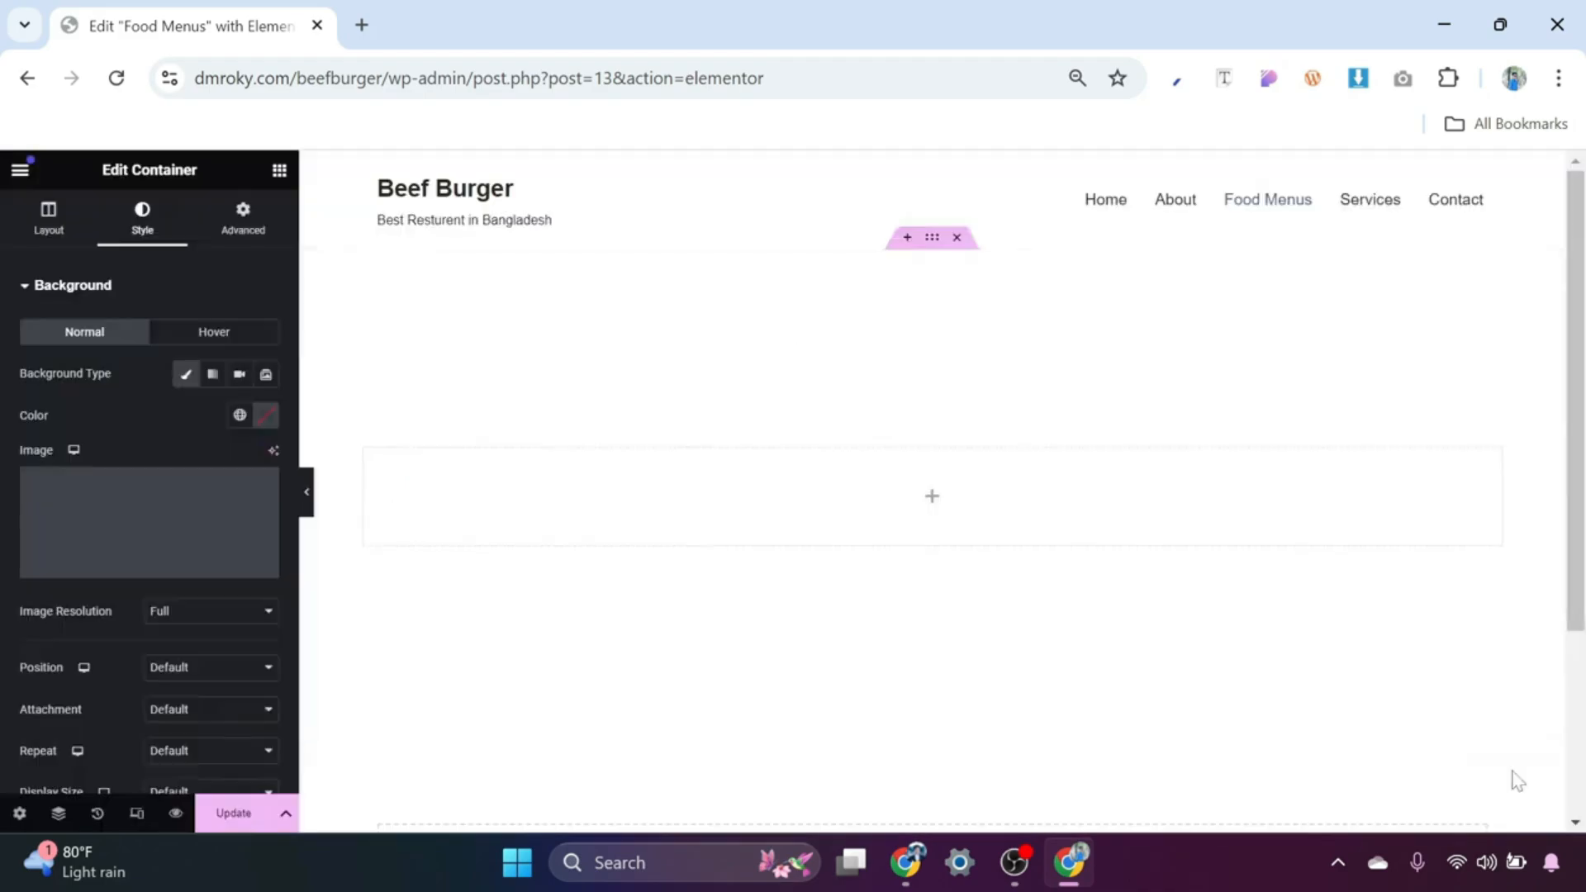
Step: Set the background image's position to Center Center, repeat to No-repeat and display size to Cover
left_click(210, 671)
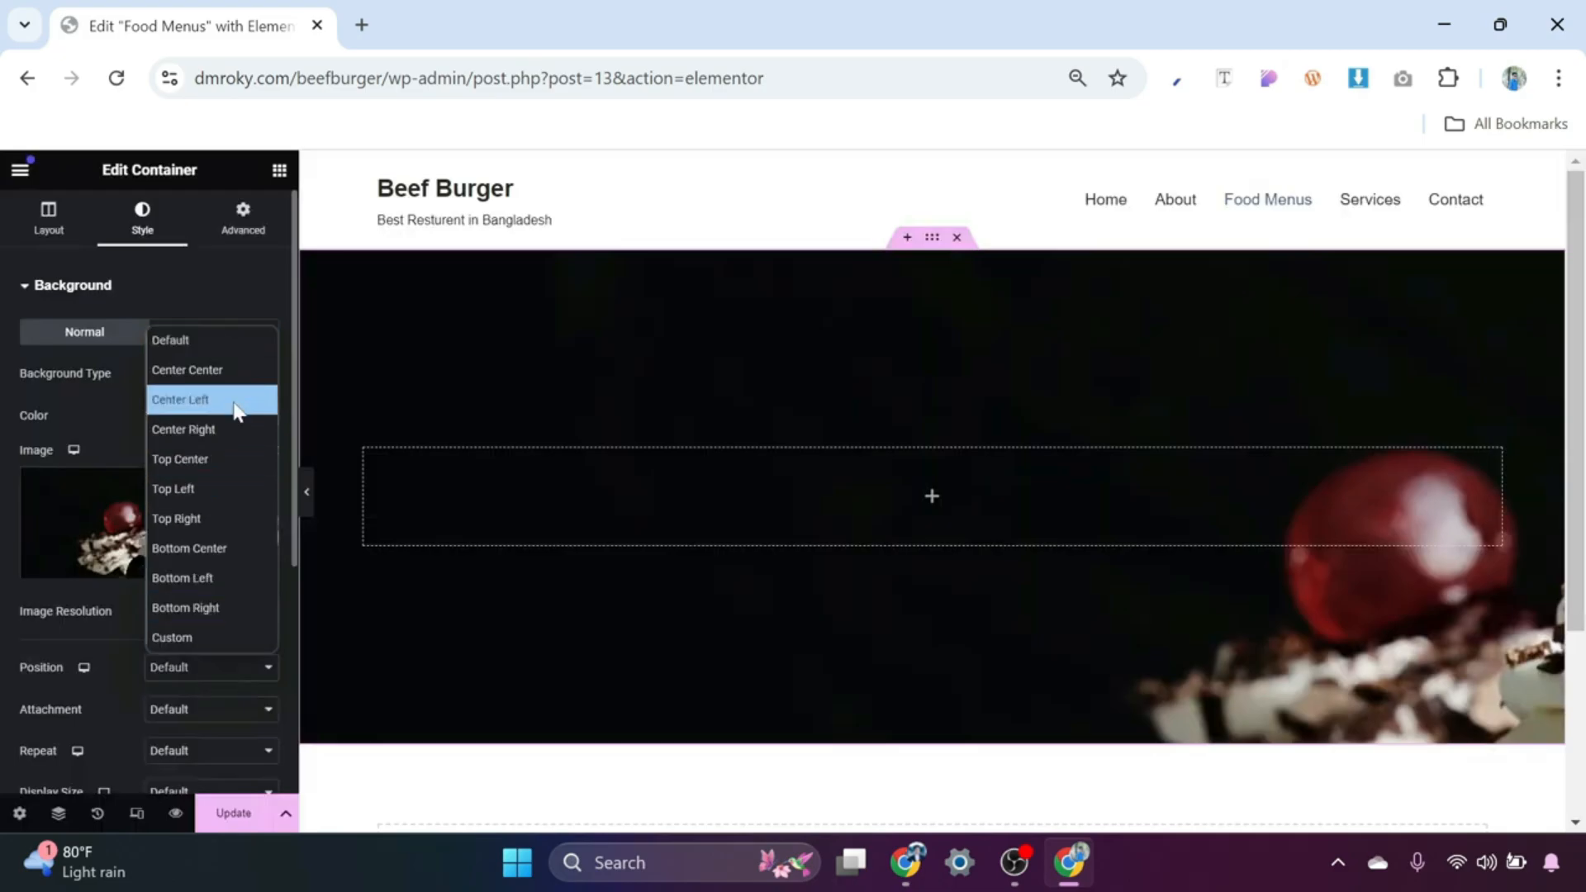
left_click(228, 371)
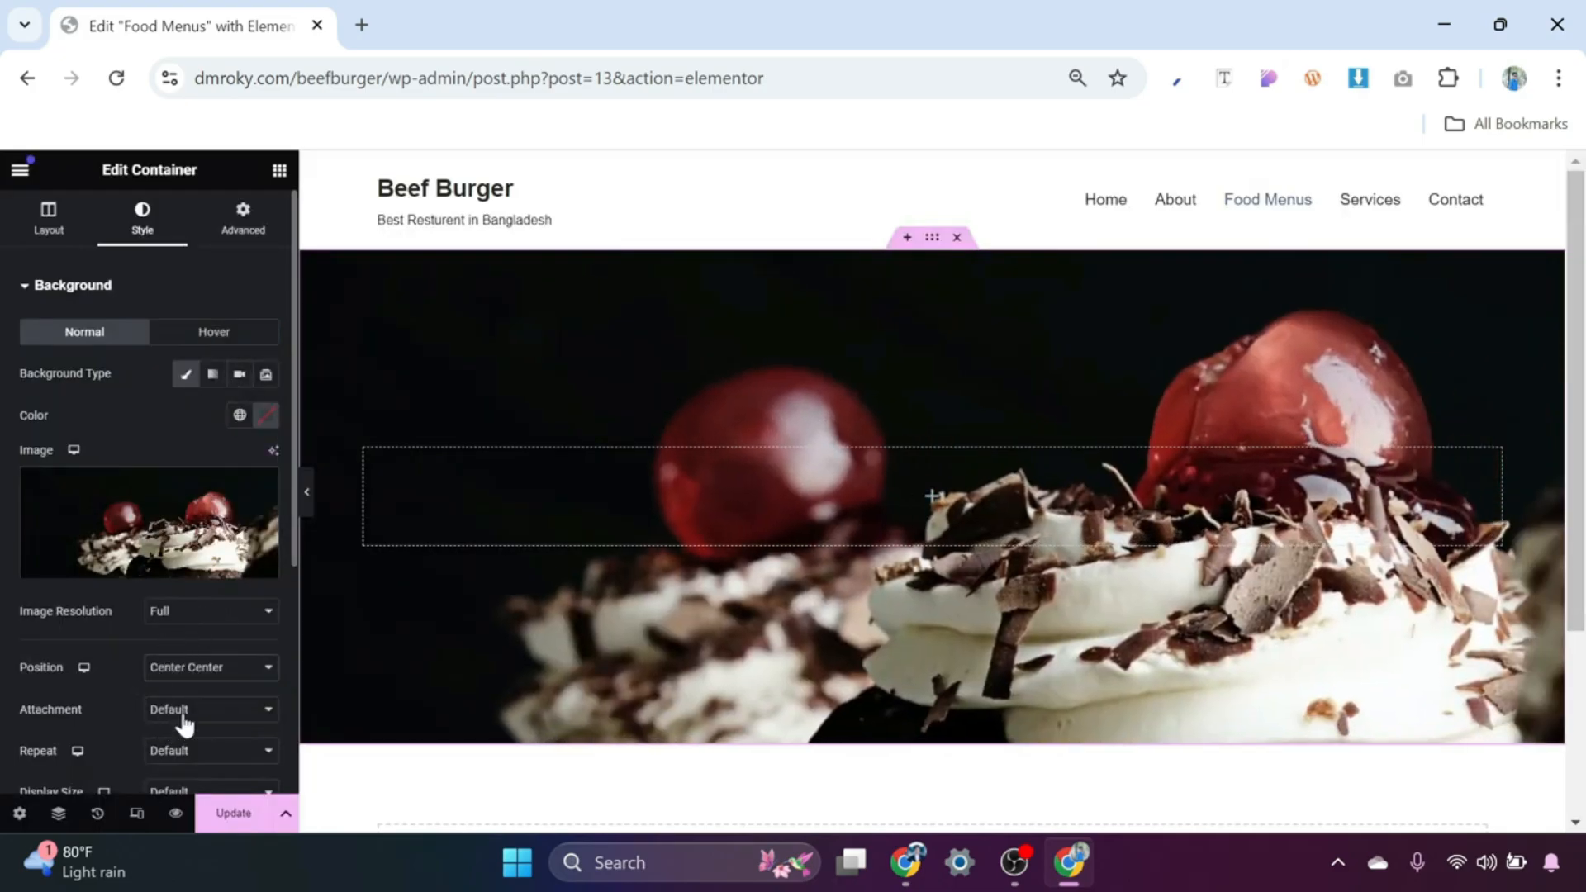
scroll(184, 726, "down", 2)
left_click(206, 629)
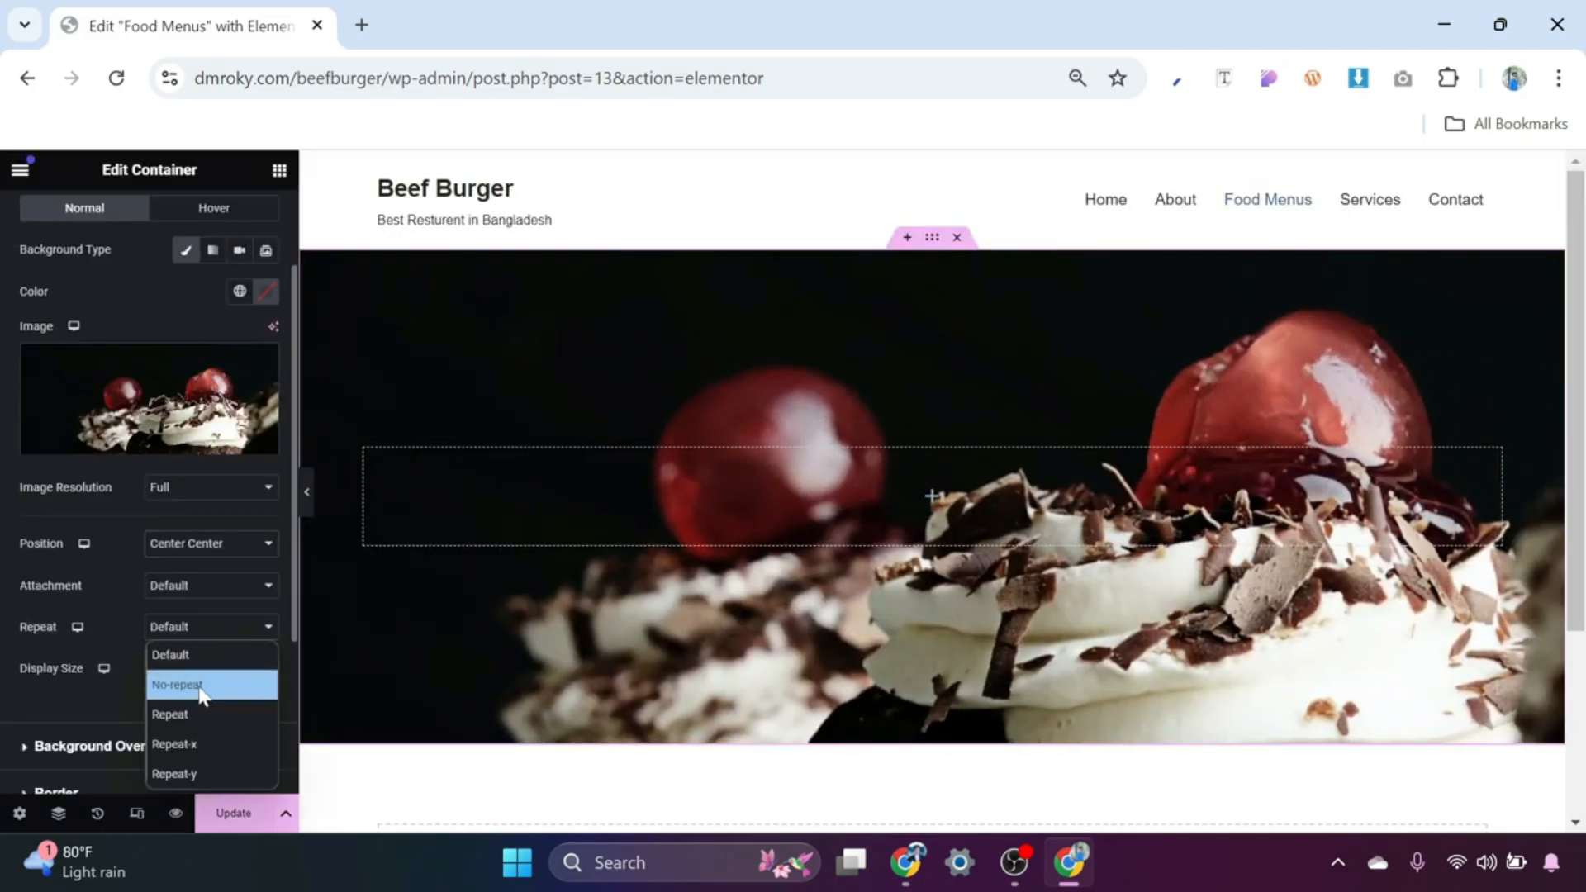
left_click(198, 687)
left_click(211, 676)
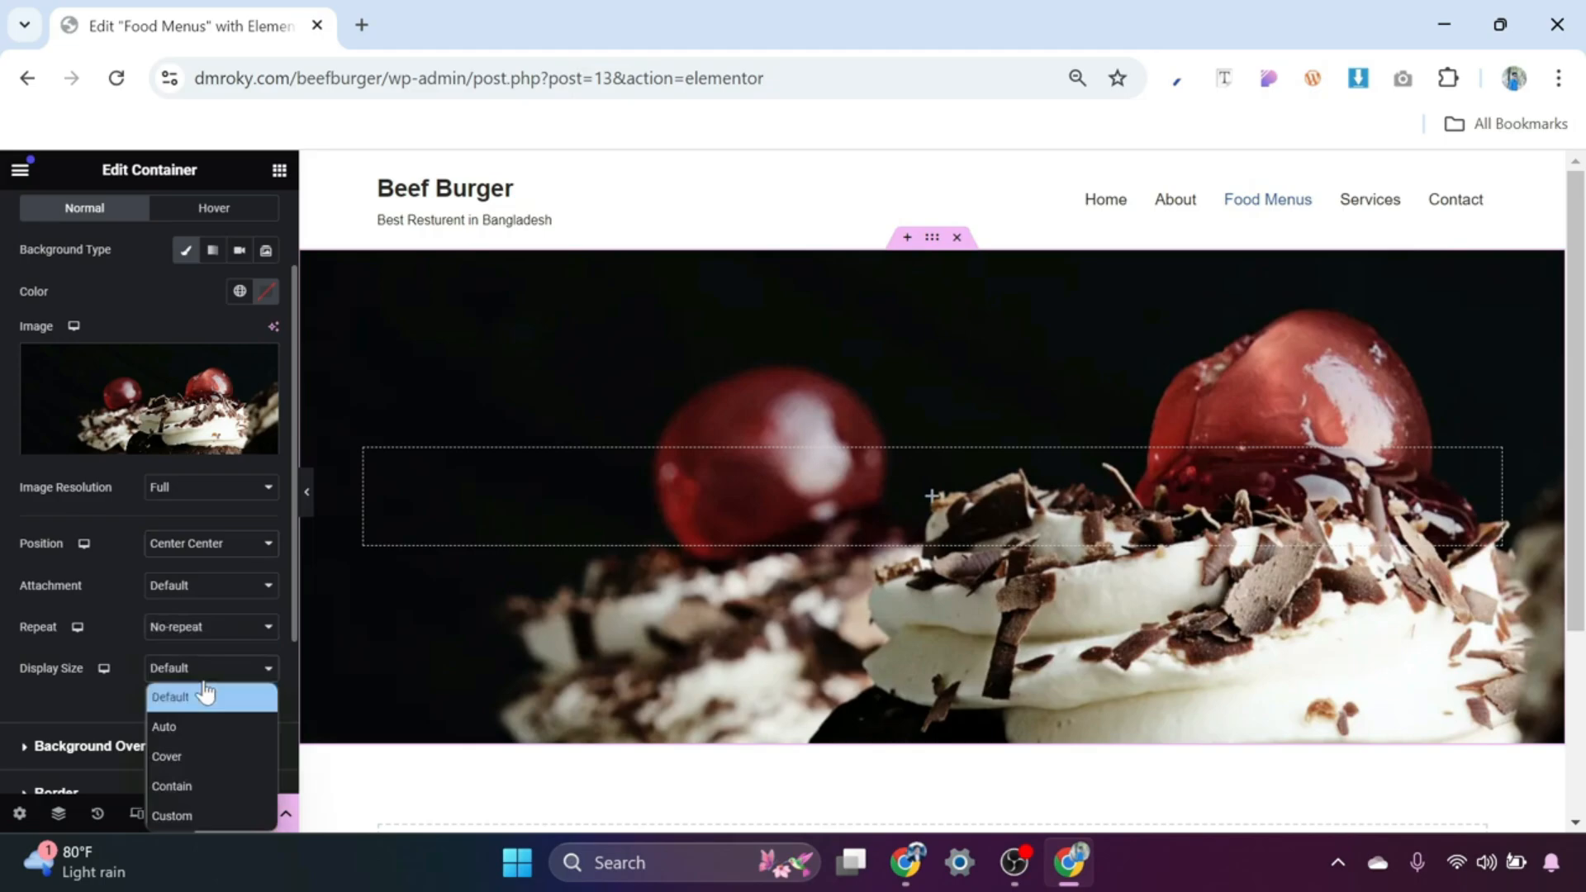
left_click(192, 751)
Step: Add a classic background overlay to the container in black (#000000) with an opacity of 0.7
scroll(236, 666, "down", 2)
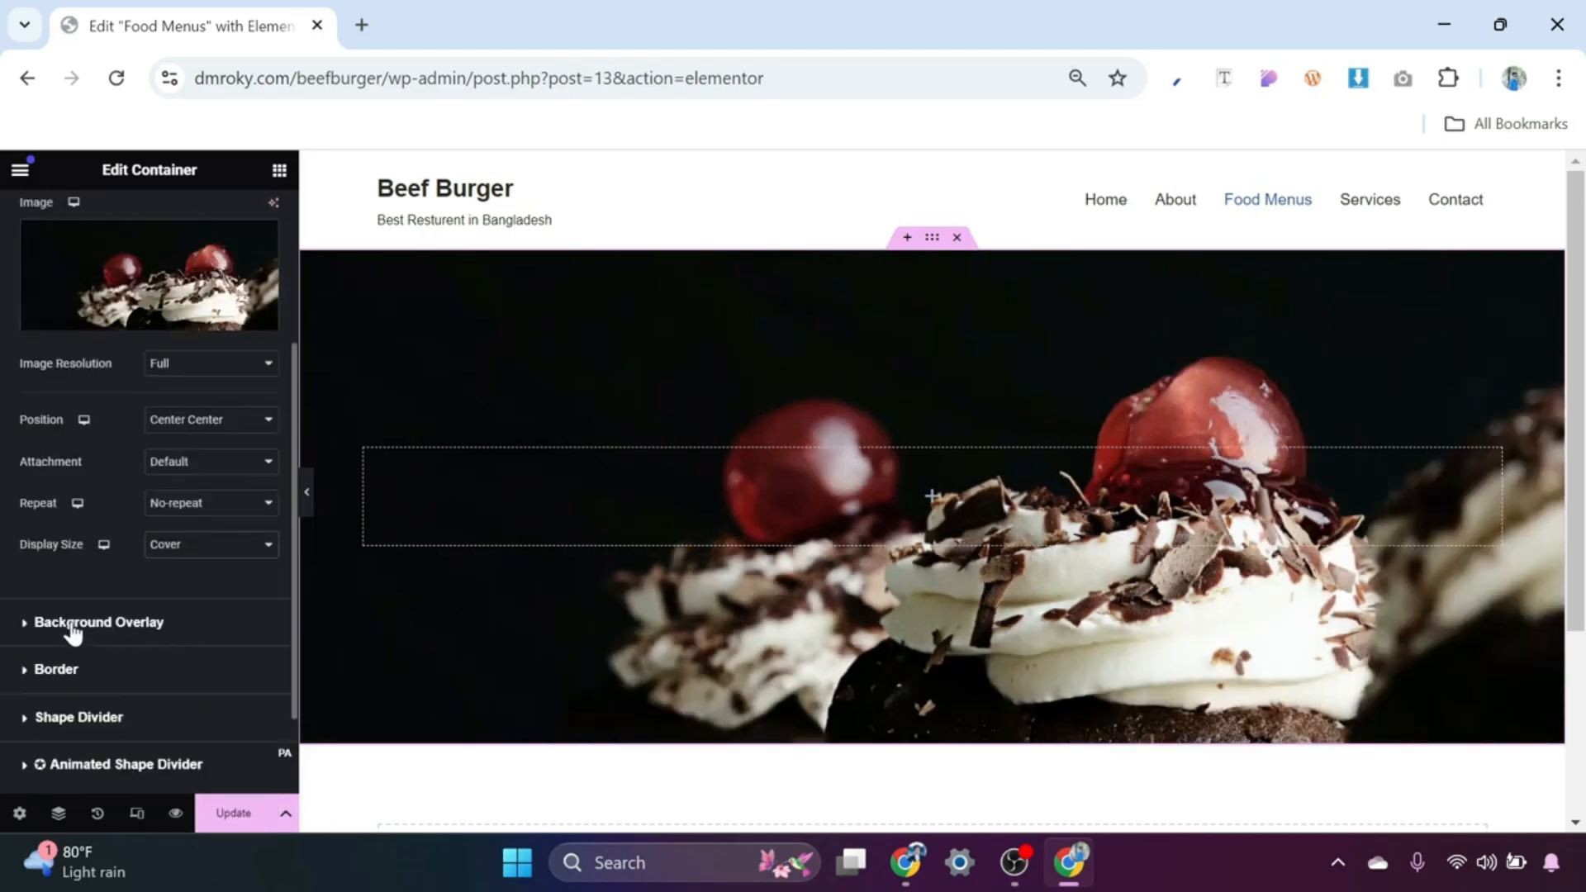
left_click(83, 625)
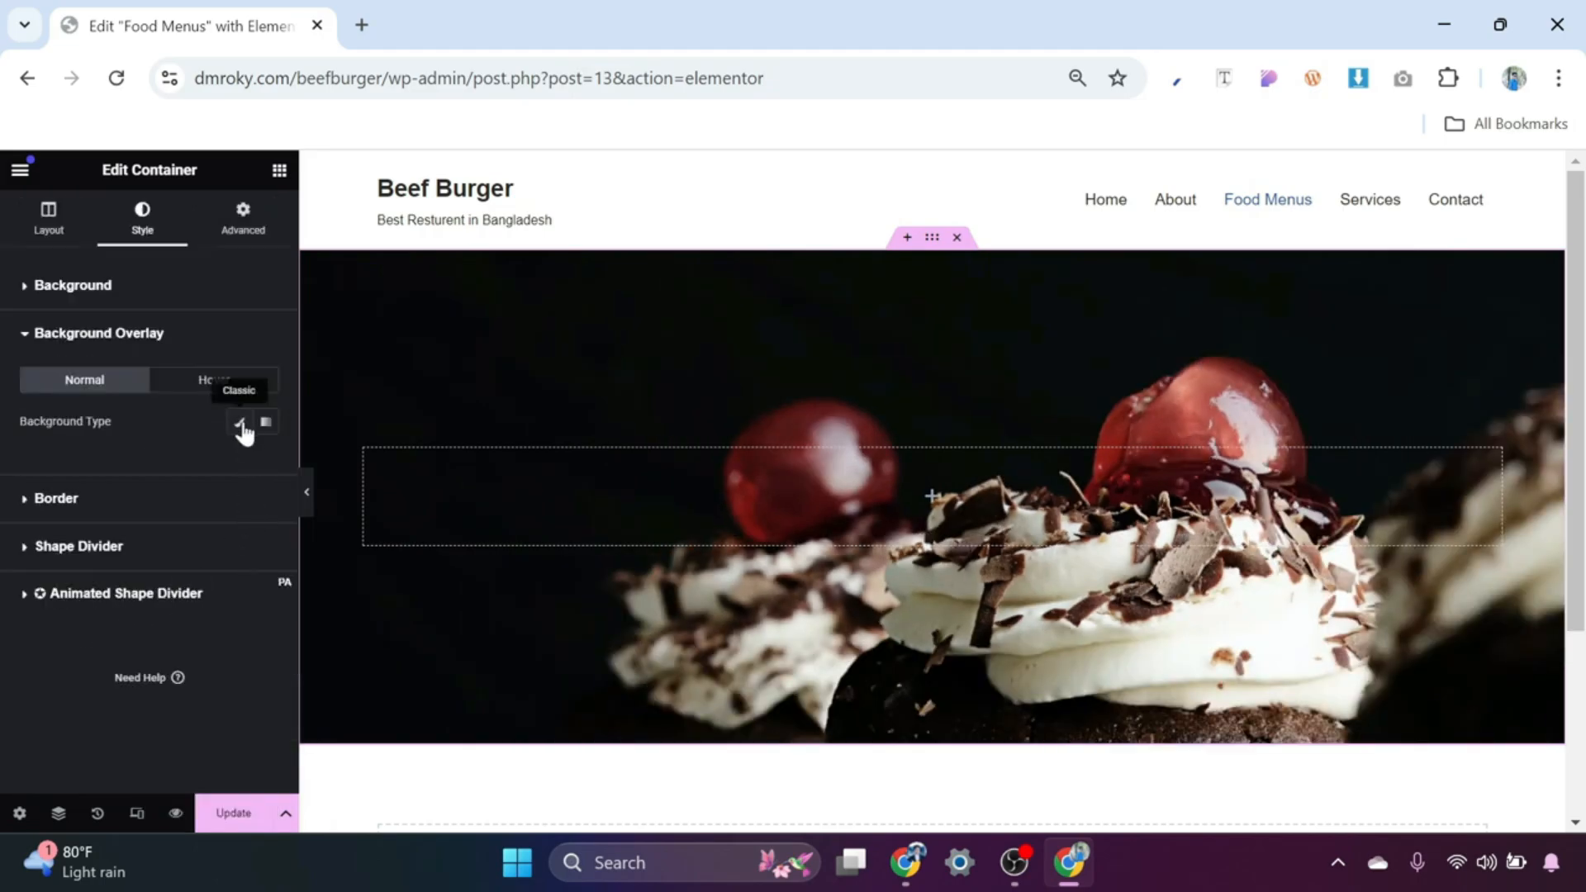
left_click(238, 423)
left_click(267, 464)
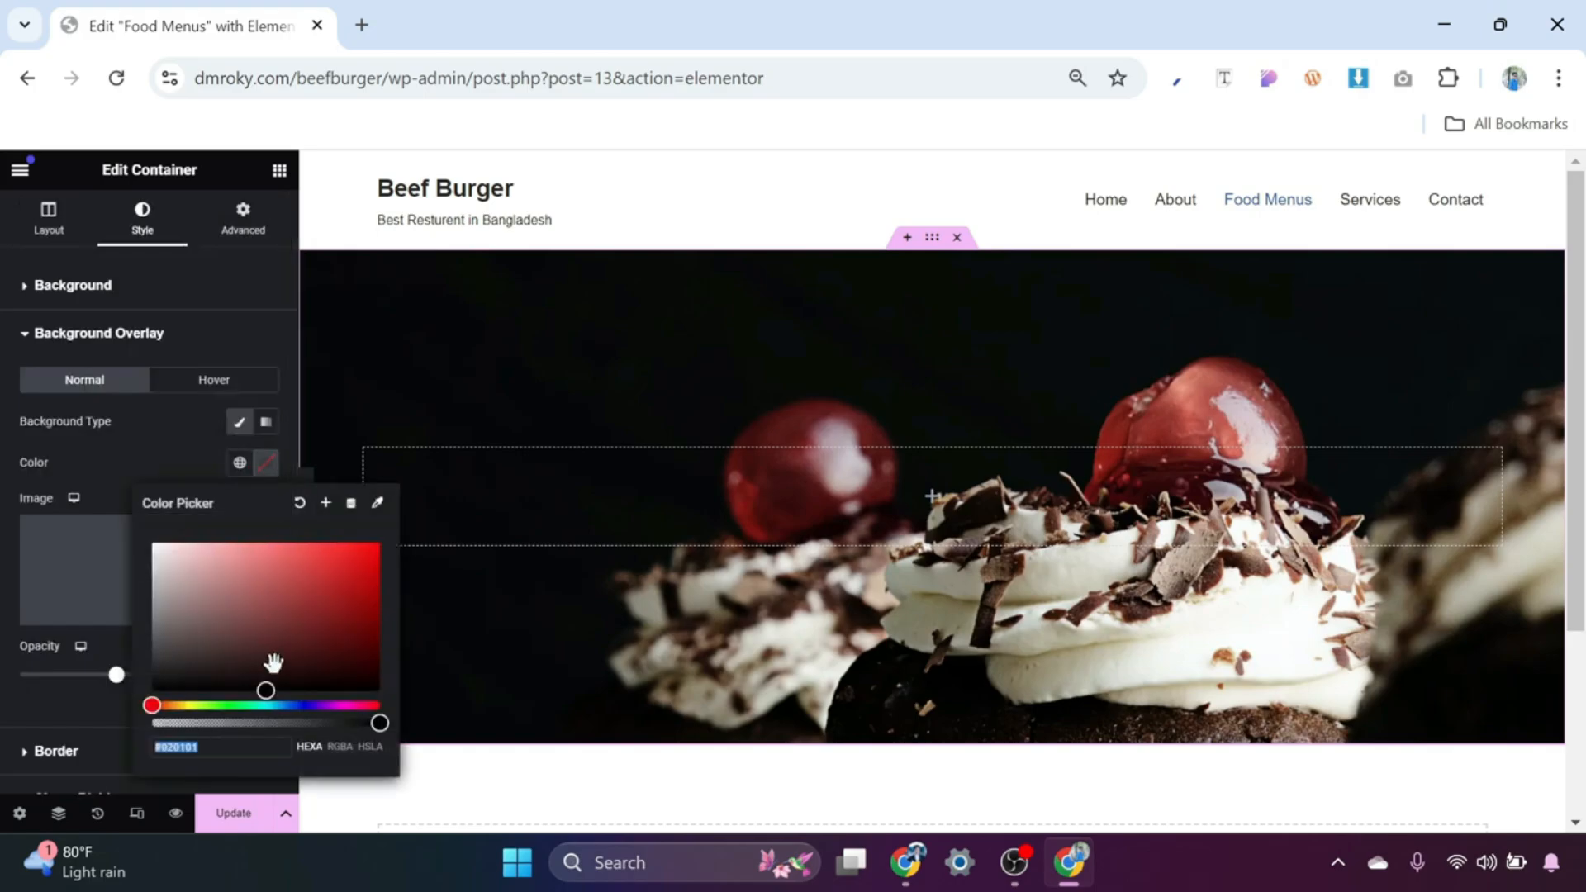
left_click_drag(273, 659, 386, 716)
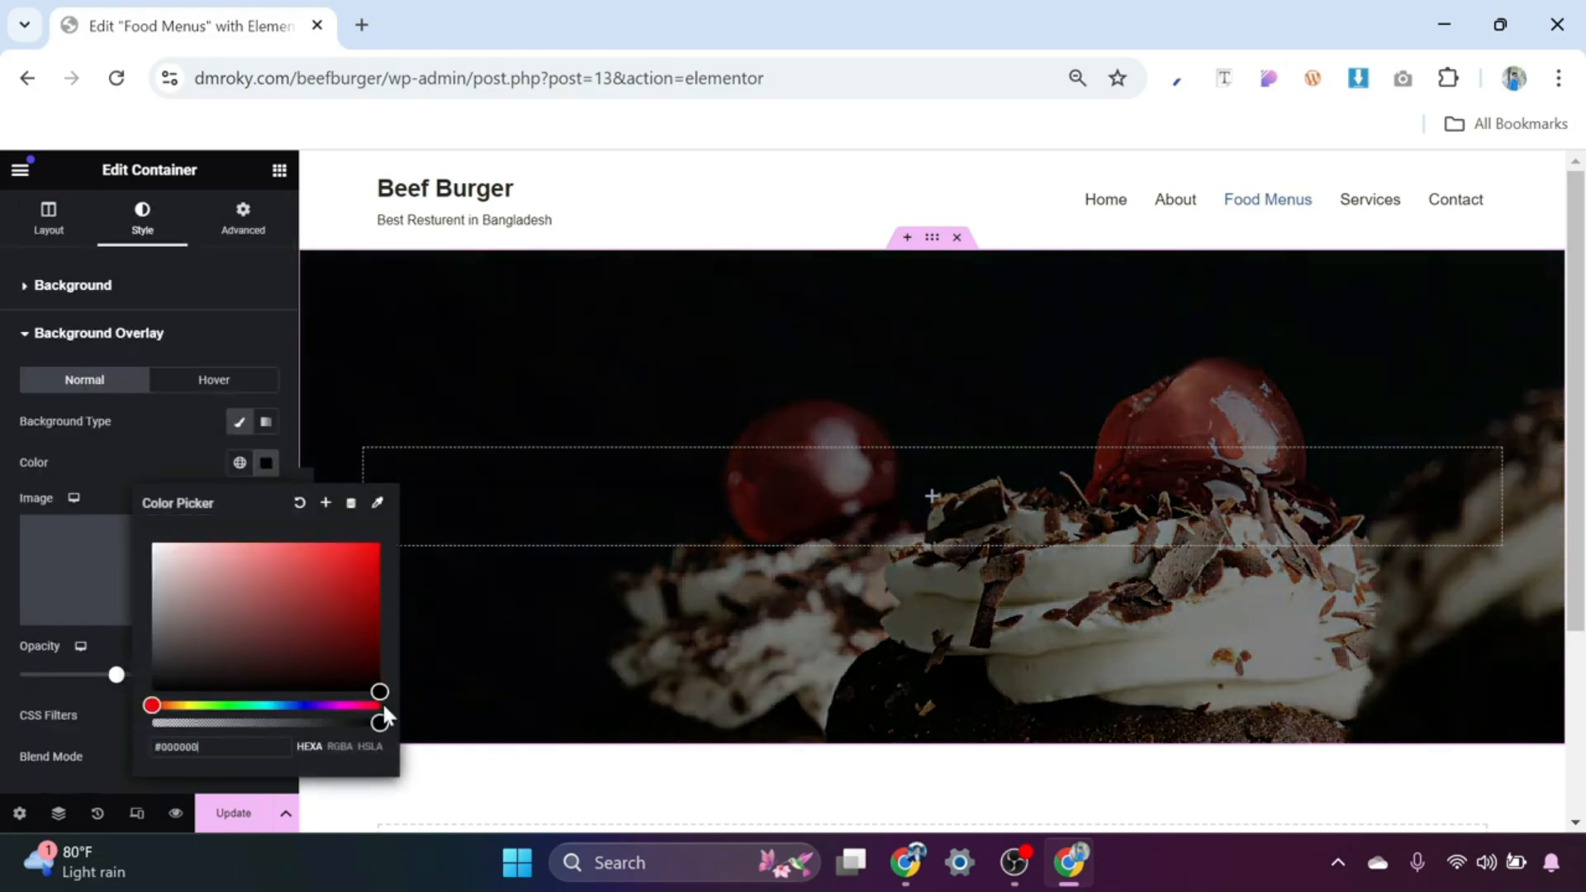
left_click(188, 454)
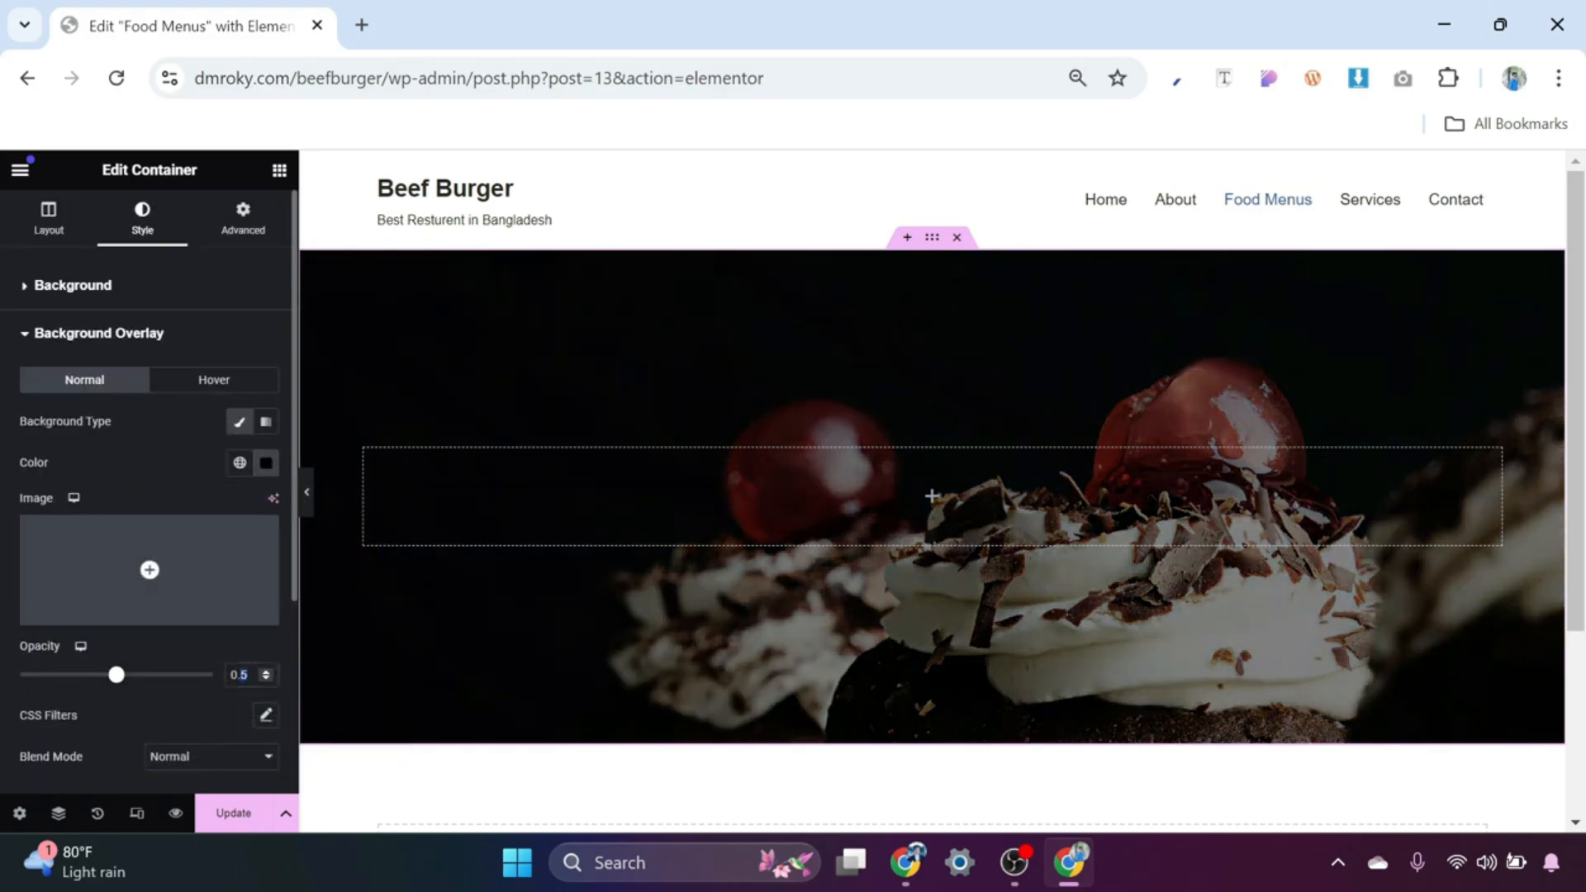
type("7")
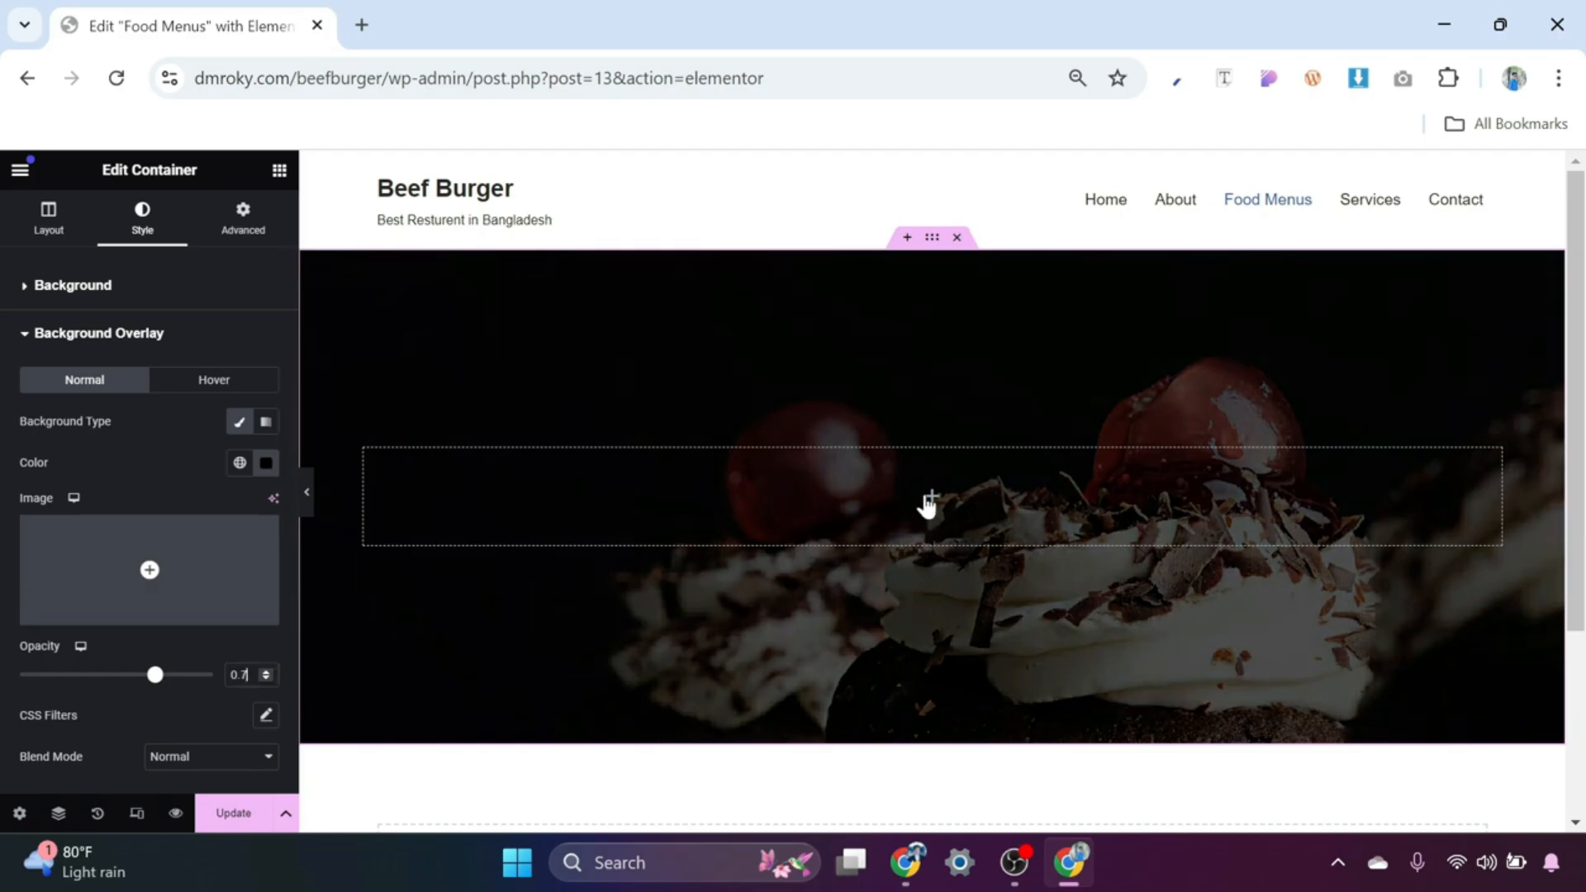
Step: Insert a Heading widget into the banner container and set its title to "Our Menus"
left_click(929, 499)
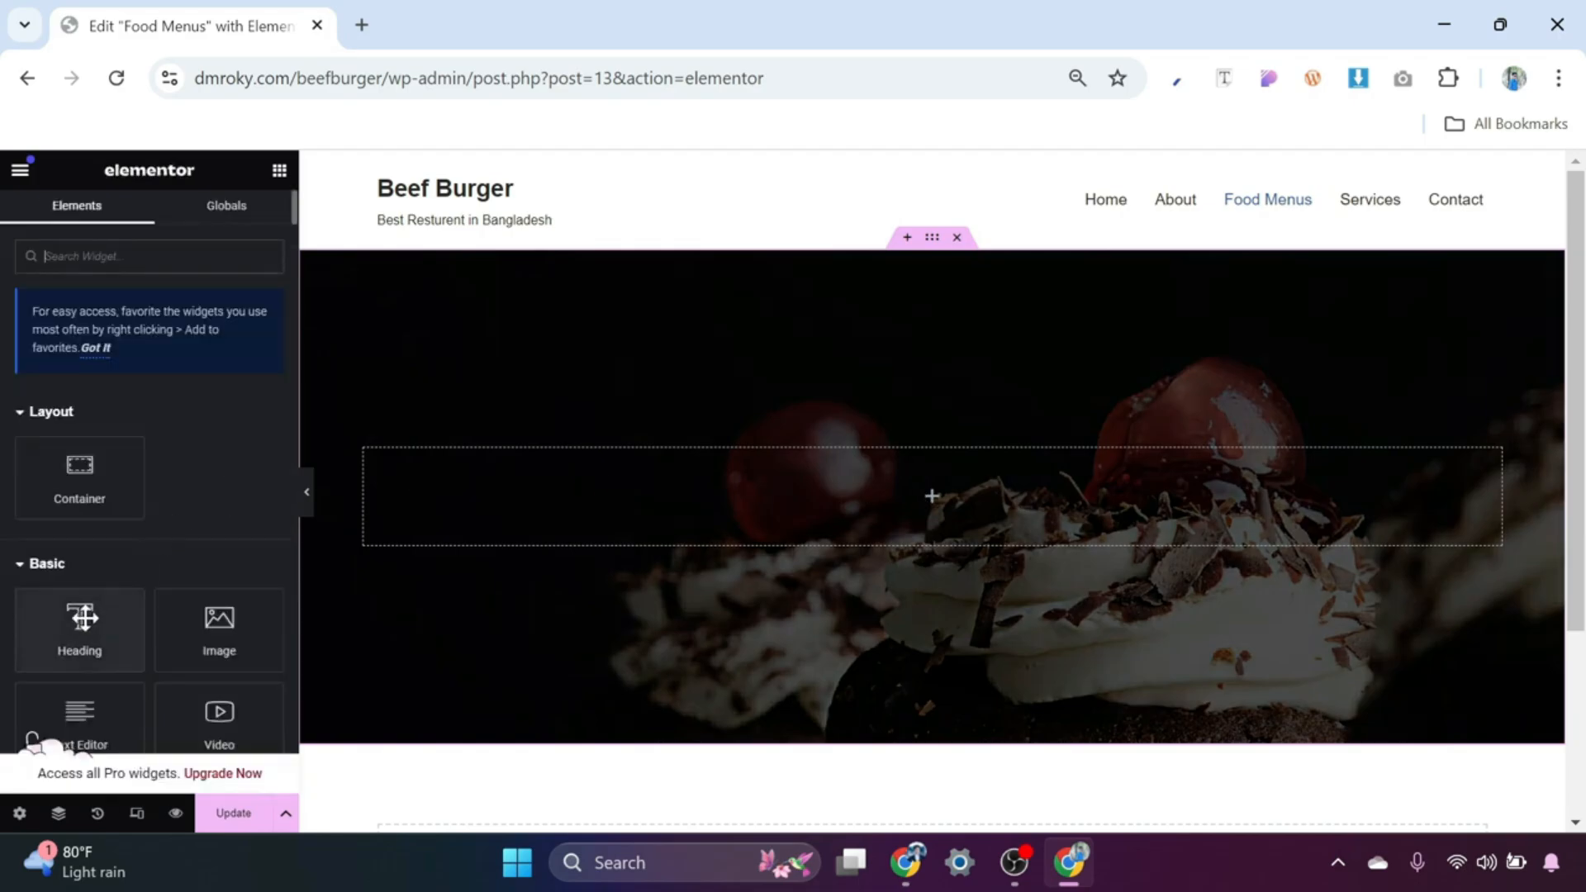
left_click_drag(83, 618, 911, 518)
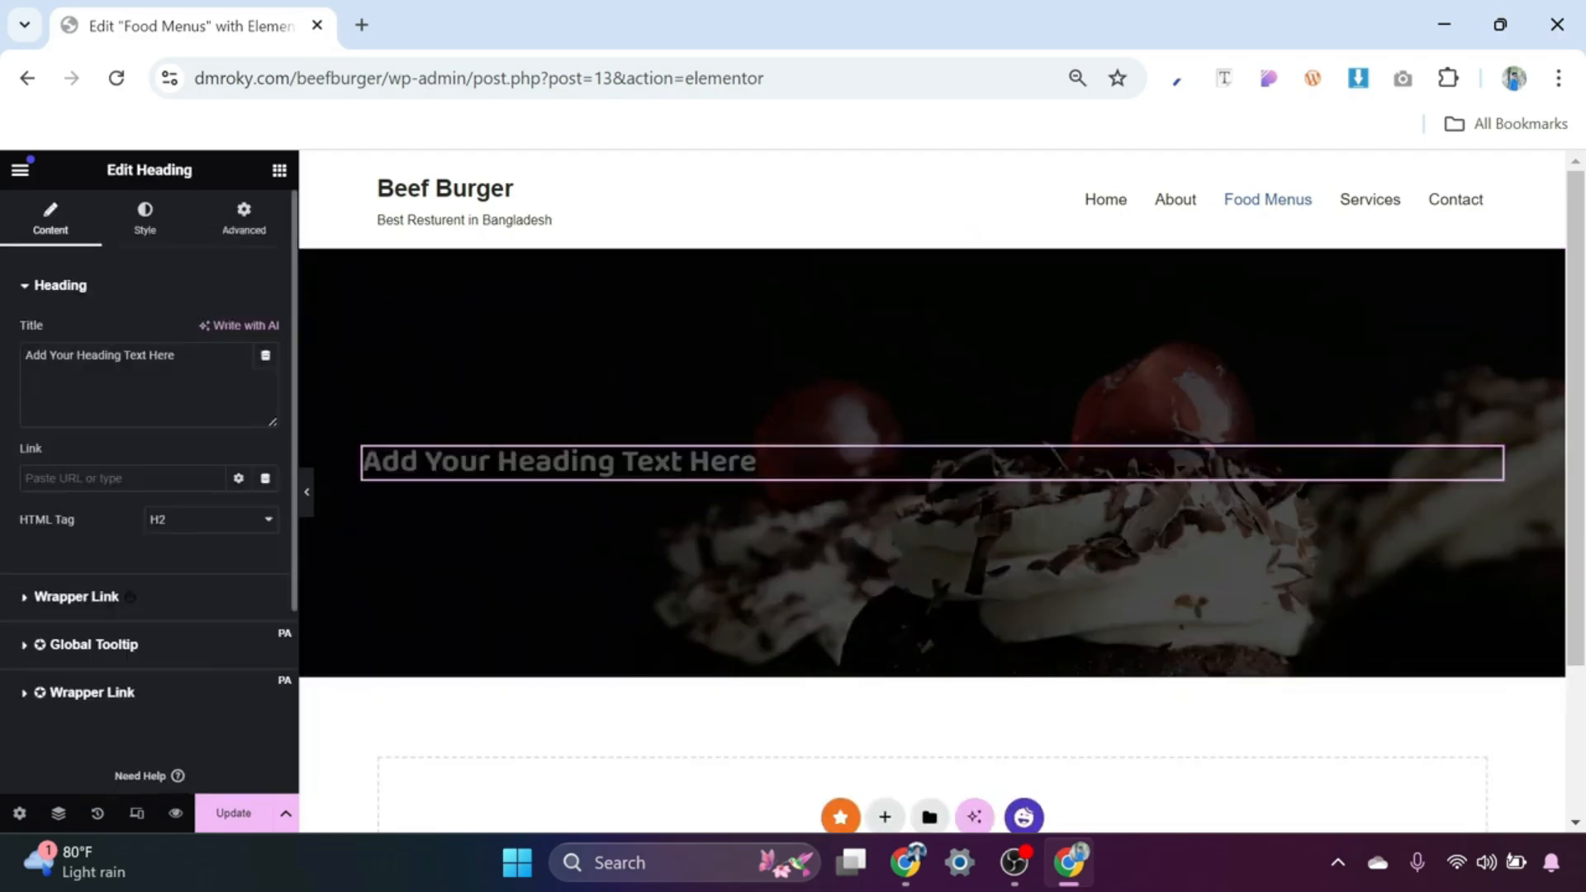
left_click(238, 360)
key("ctrl+a")
type("Our Menus")
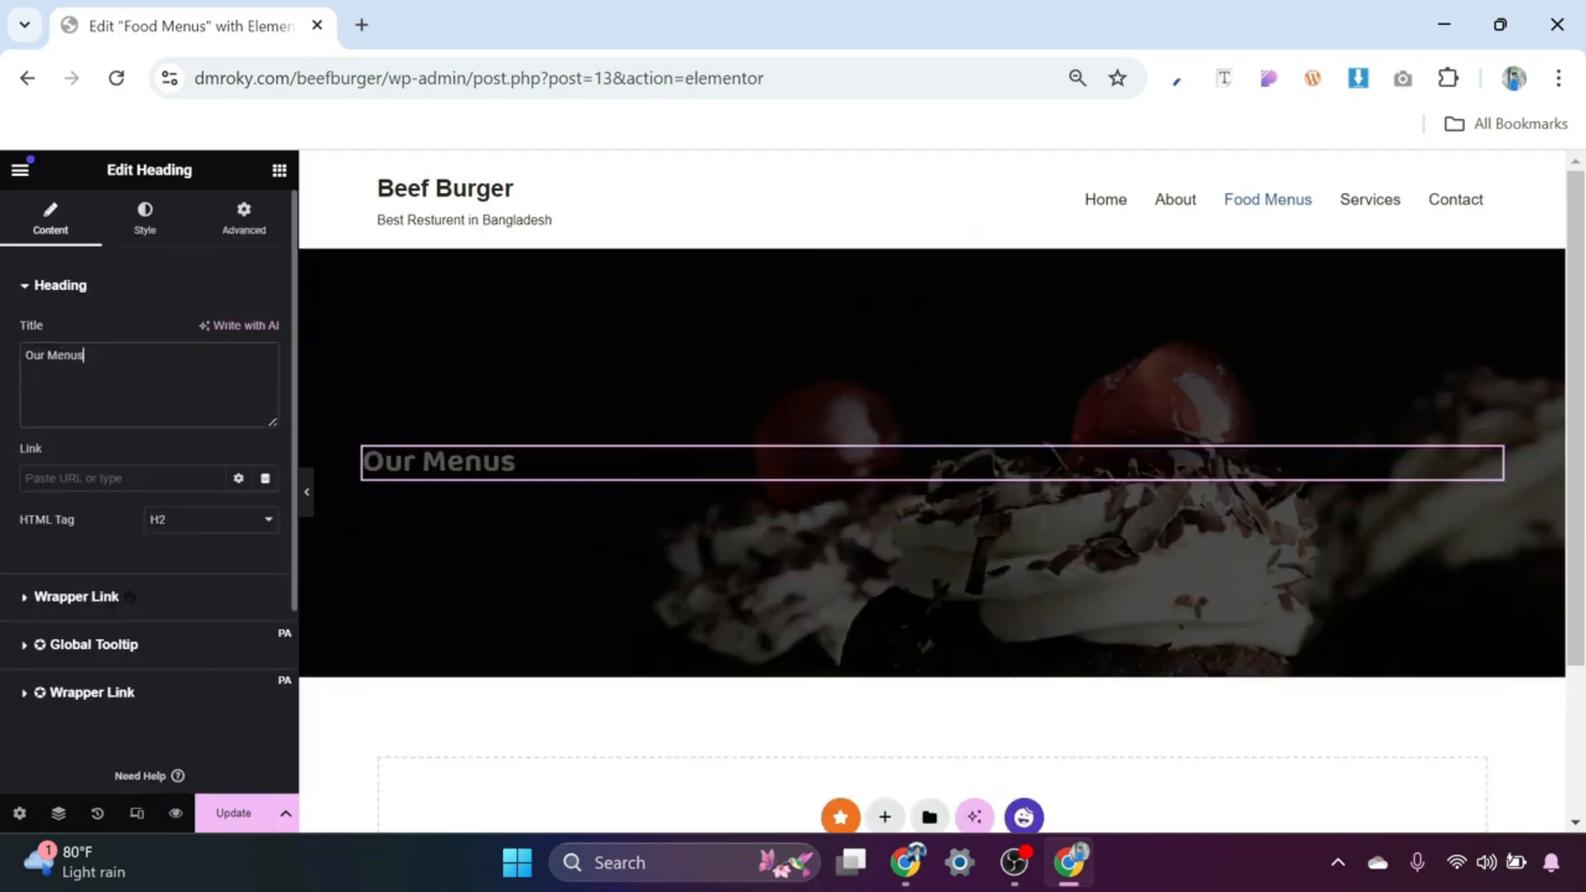
Step: Center the "Our Menus" heading and set its text color to white (#FFFFFF)
left_click(145, 220)
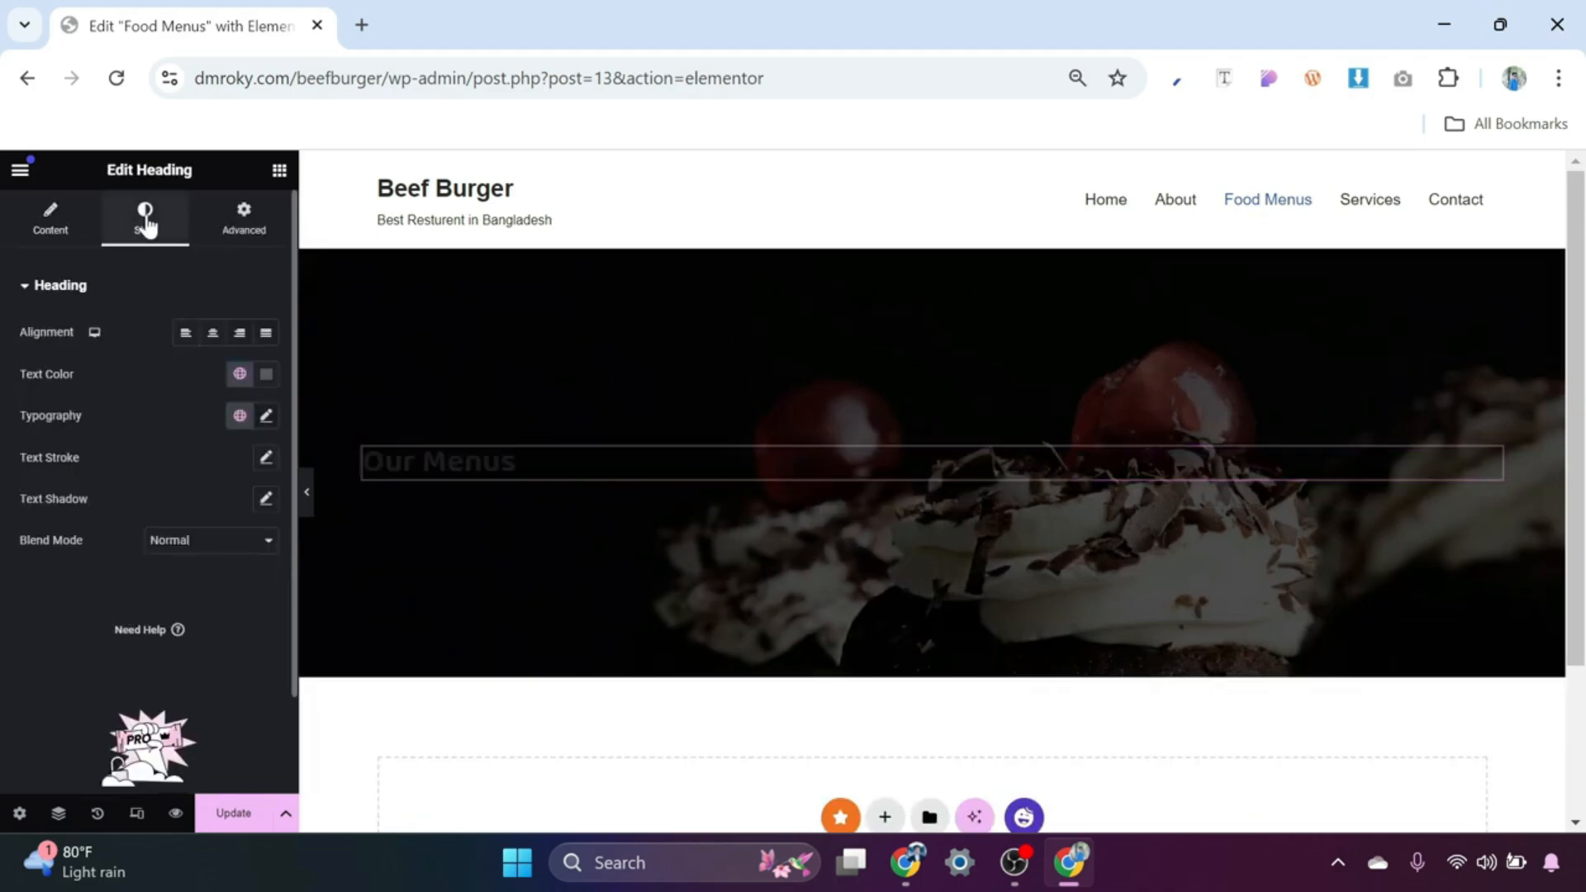
left_click(211, 334)
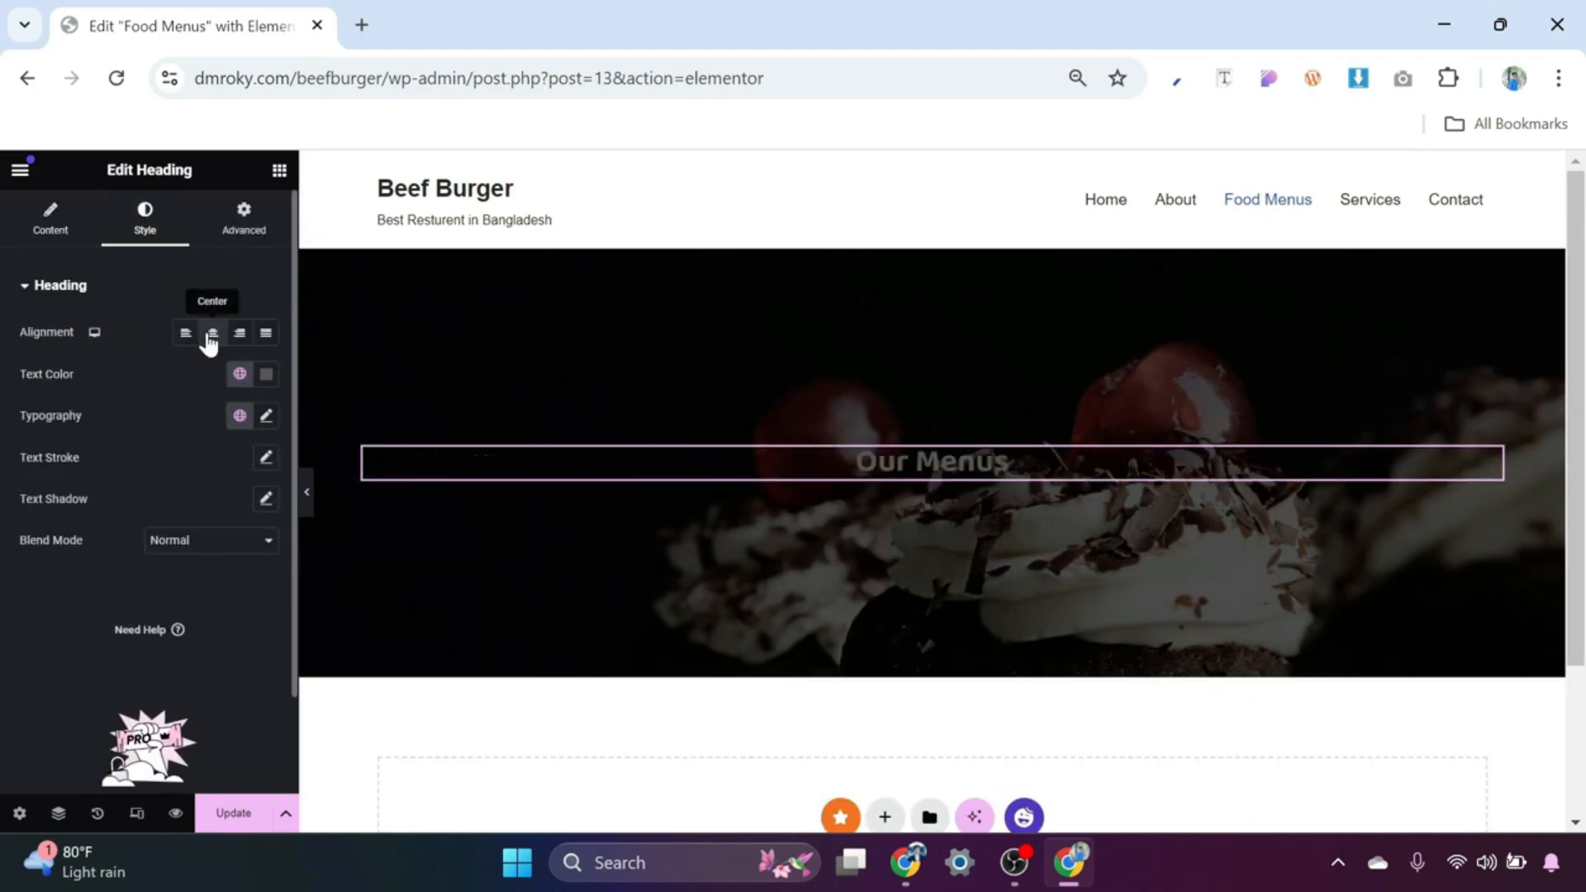
left_click(266, 374)
left_click_drag(183, 483, 147, 451)
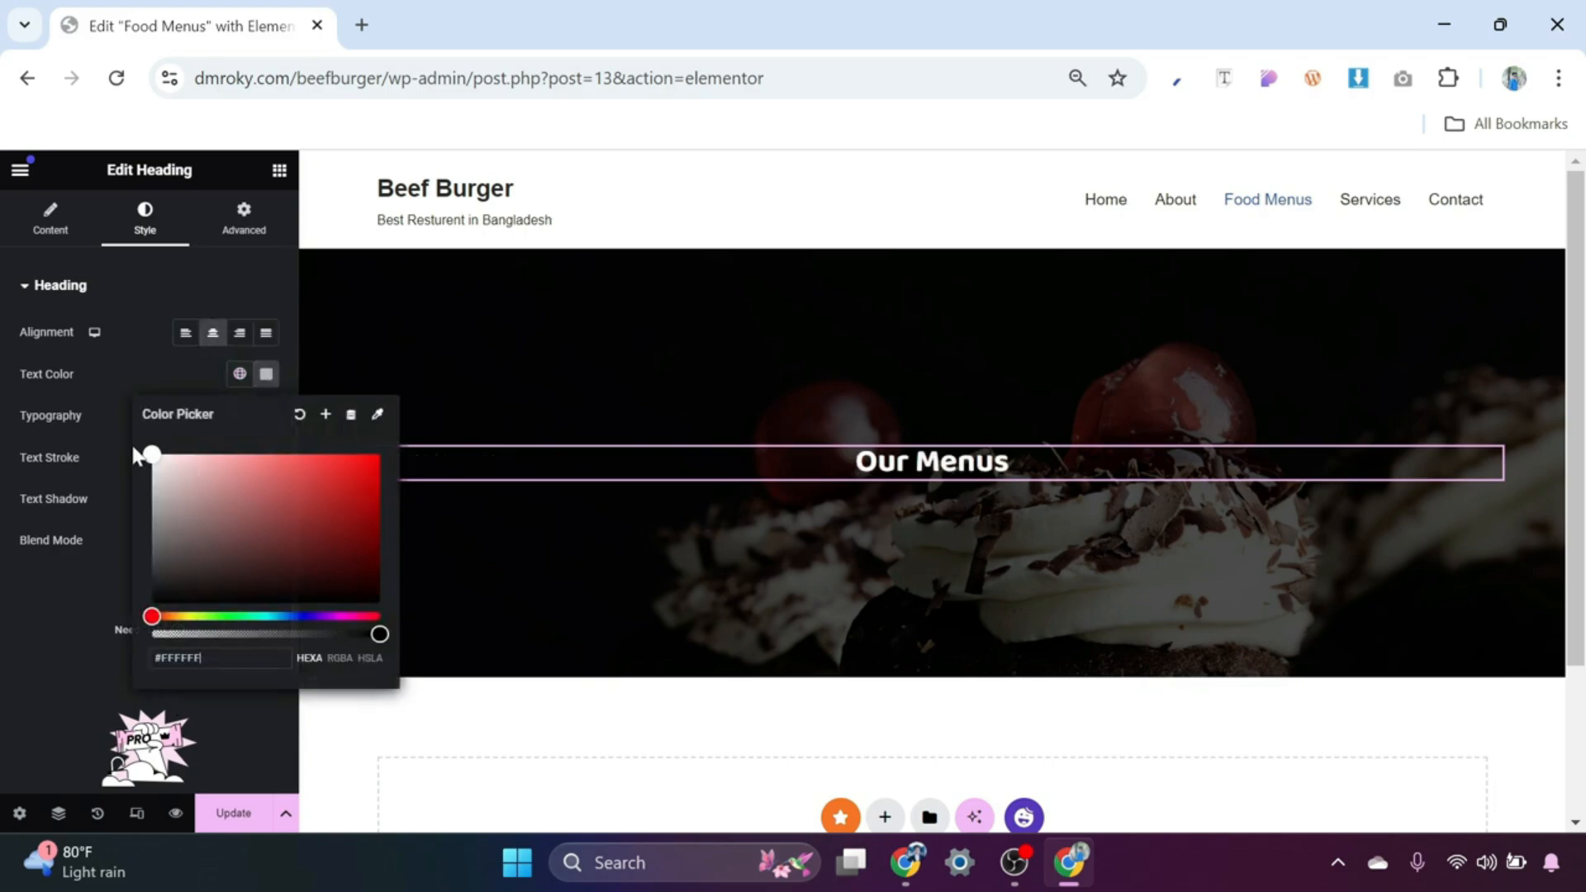
left_click(163, 345)
Step: Set the heading's typography to a size of 45 px with Uppercase transform
left_click(266, 416)
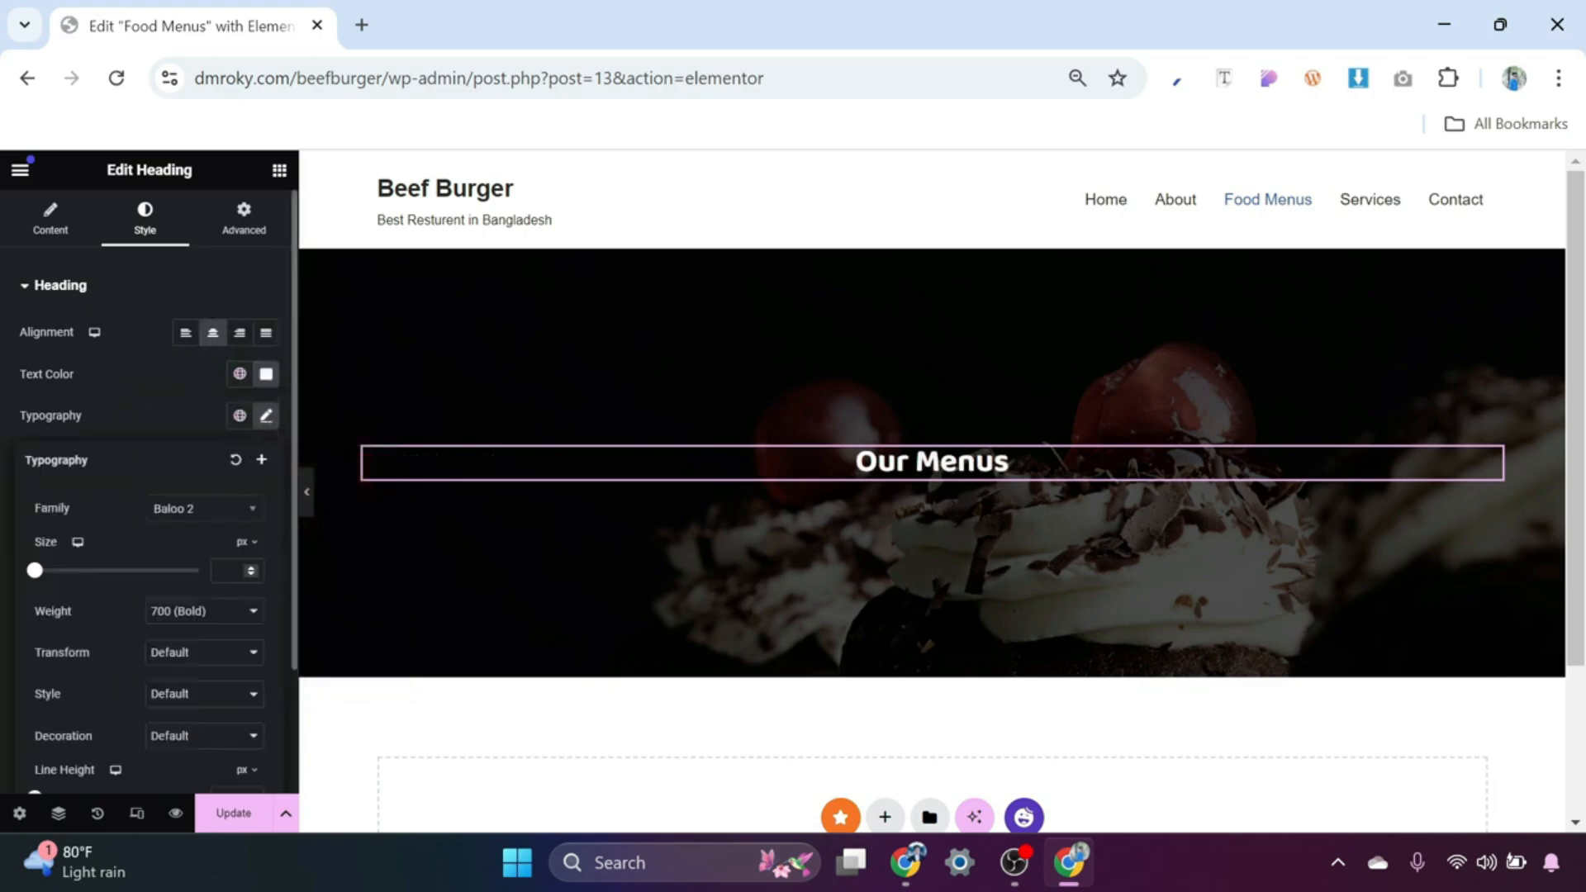
type("45")
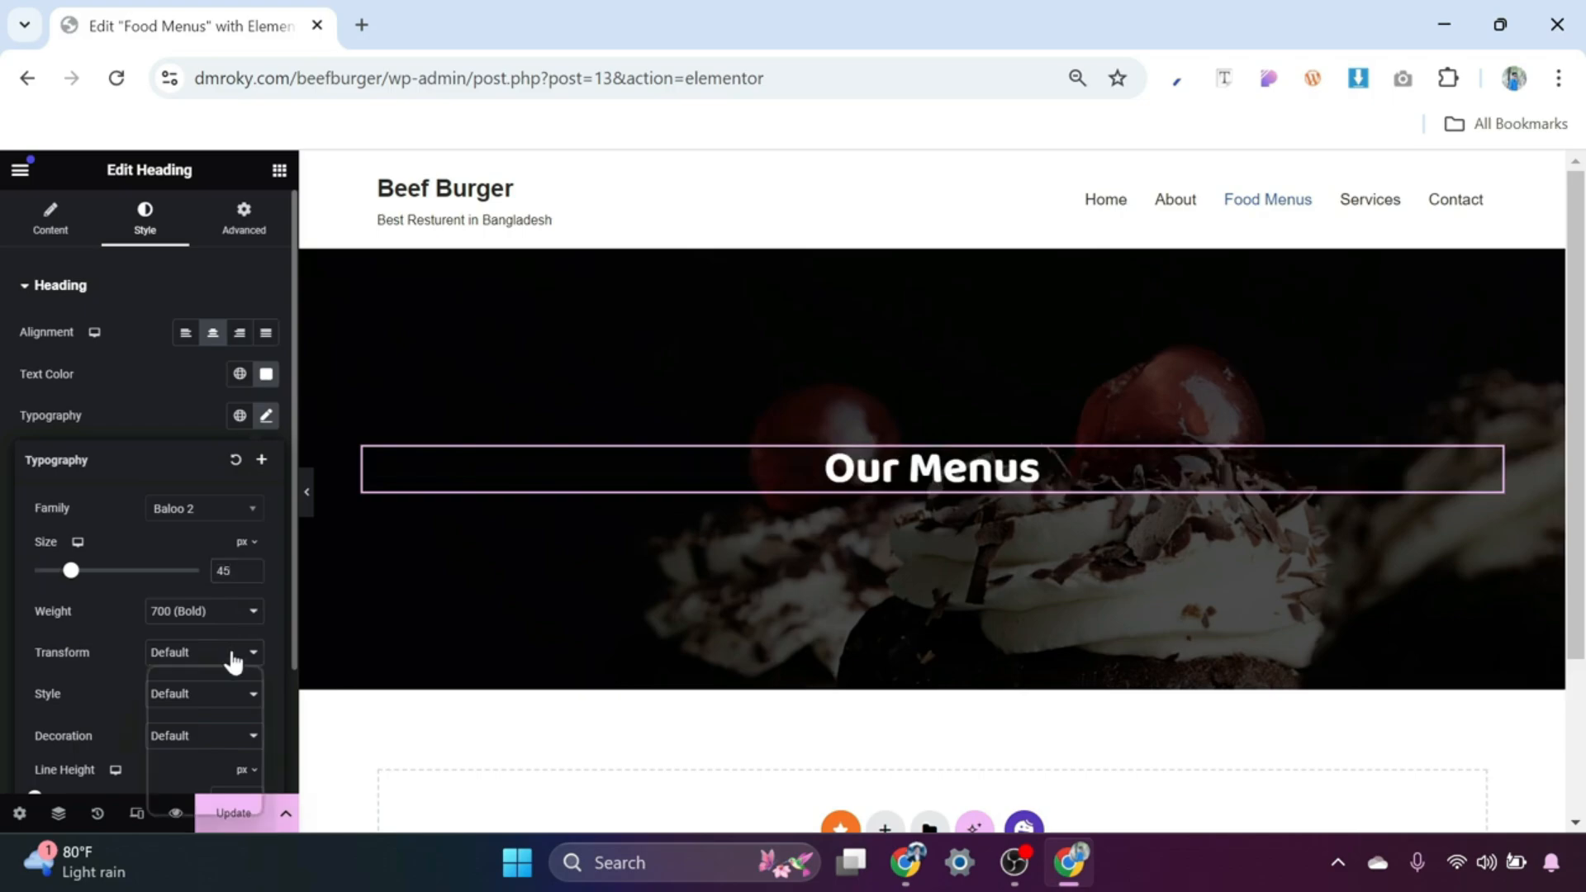
left_click(234, 657)
left_click(201, 712)
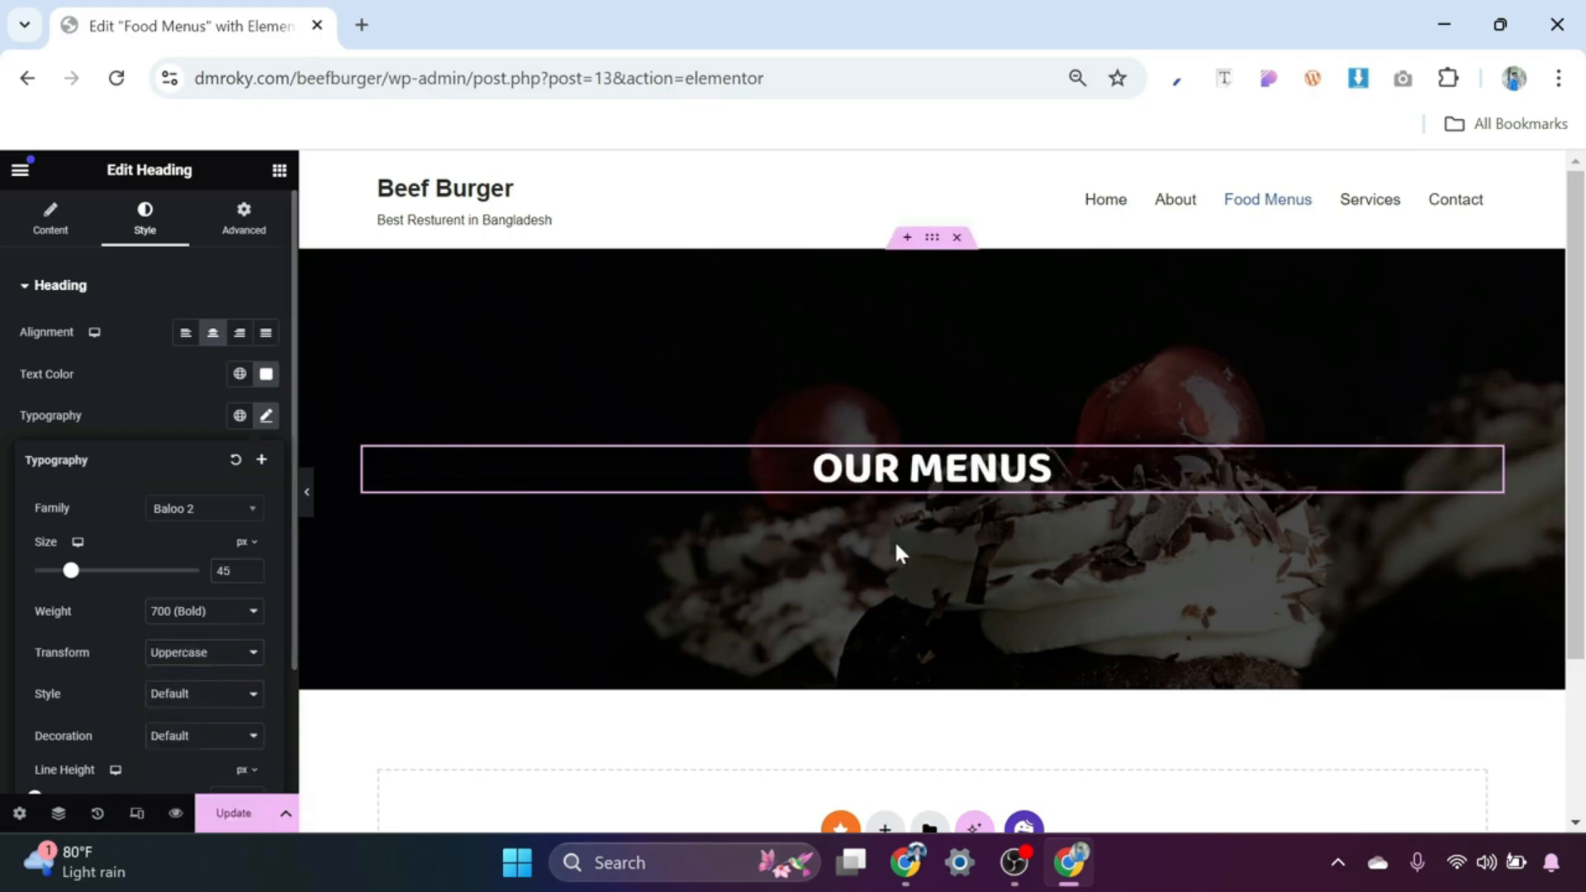
Step: Add a second single-column container with downward direction below the "Our Menus" banner
scroll(1073, 517, "down", 2)
scroll(1072, 517, "down", 1)
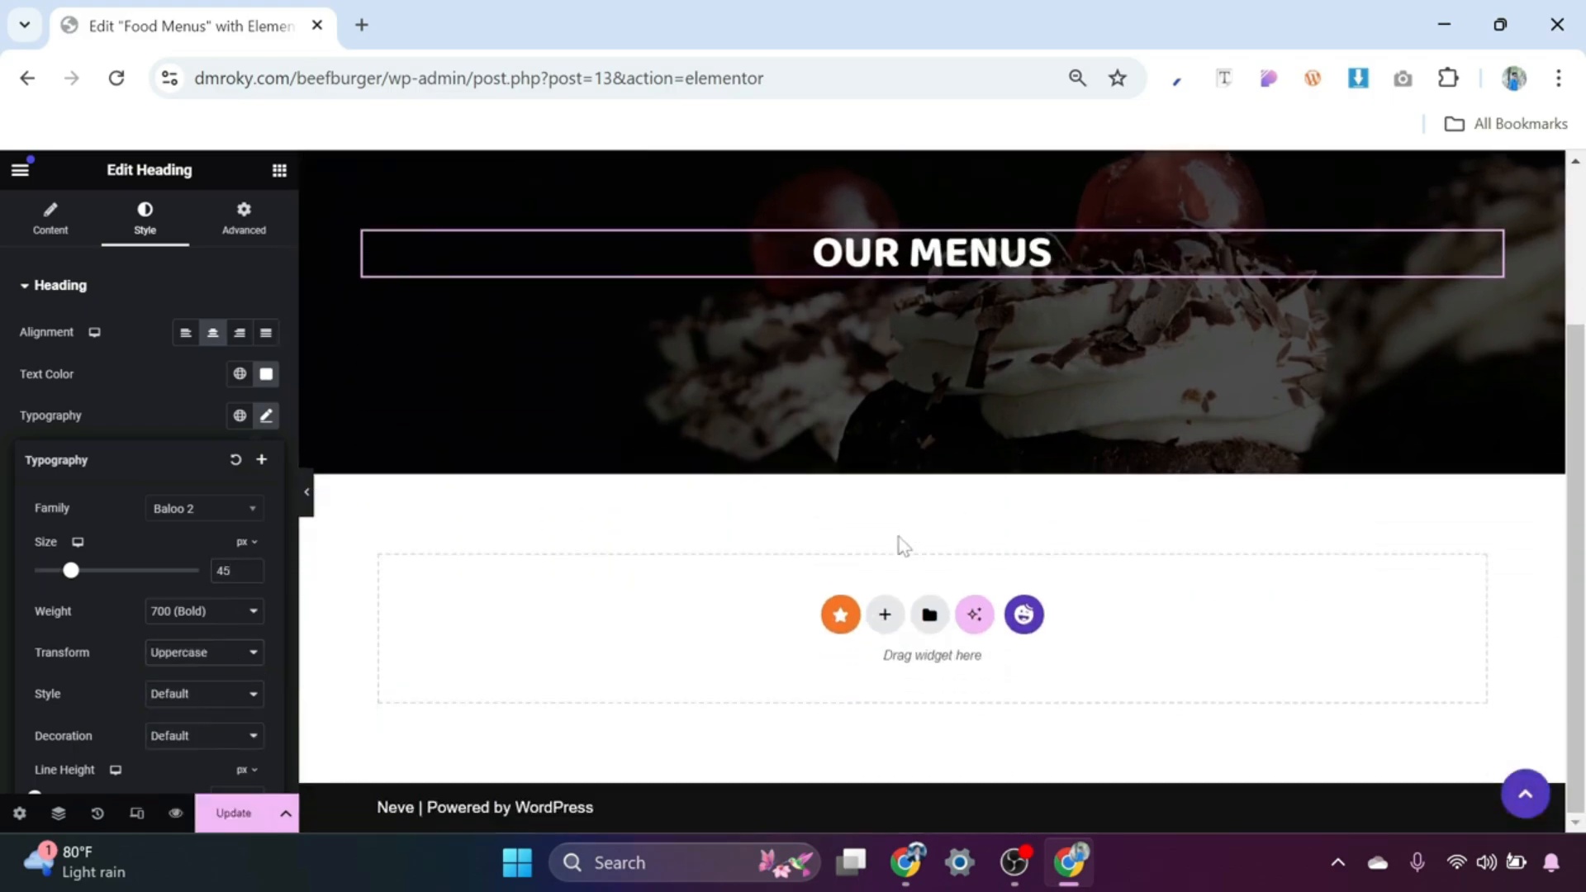
left_click(885, 614)
left_click(656, 666)
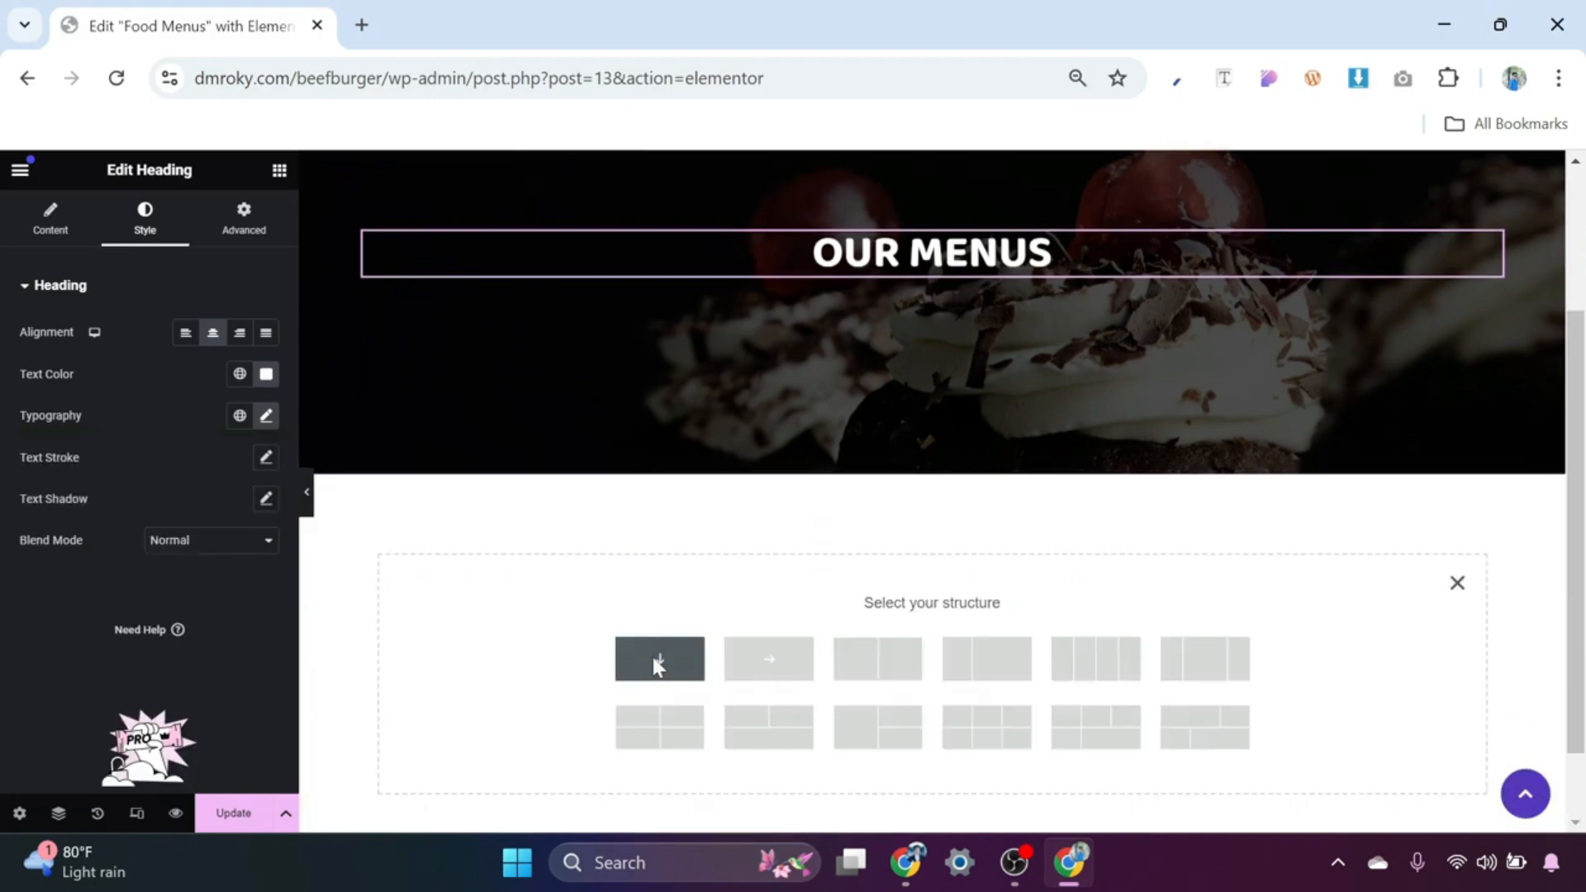
Step: Unlink the new container's padding values and set its top and bottom padding to 100 px
left_click(243, 220)
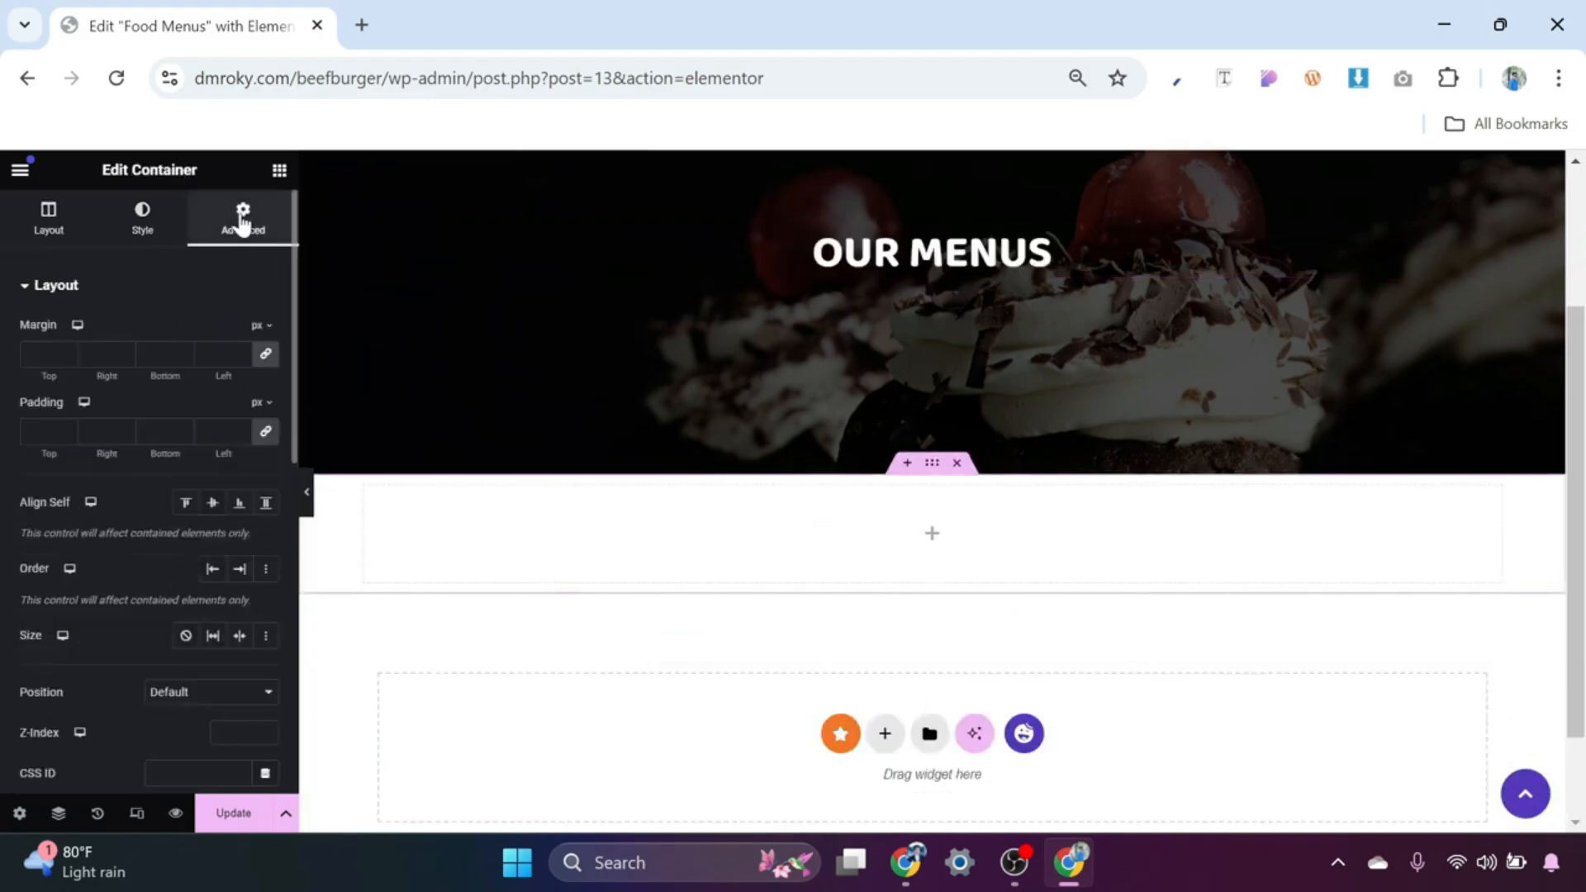
left_click(265, 431)
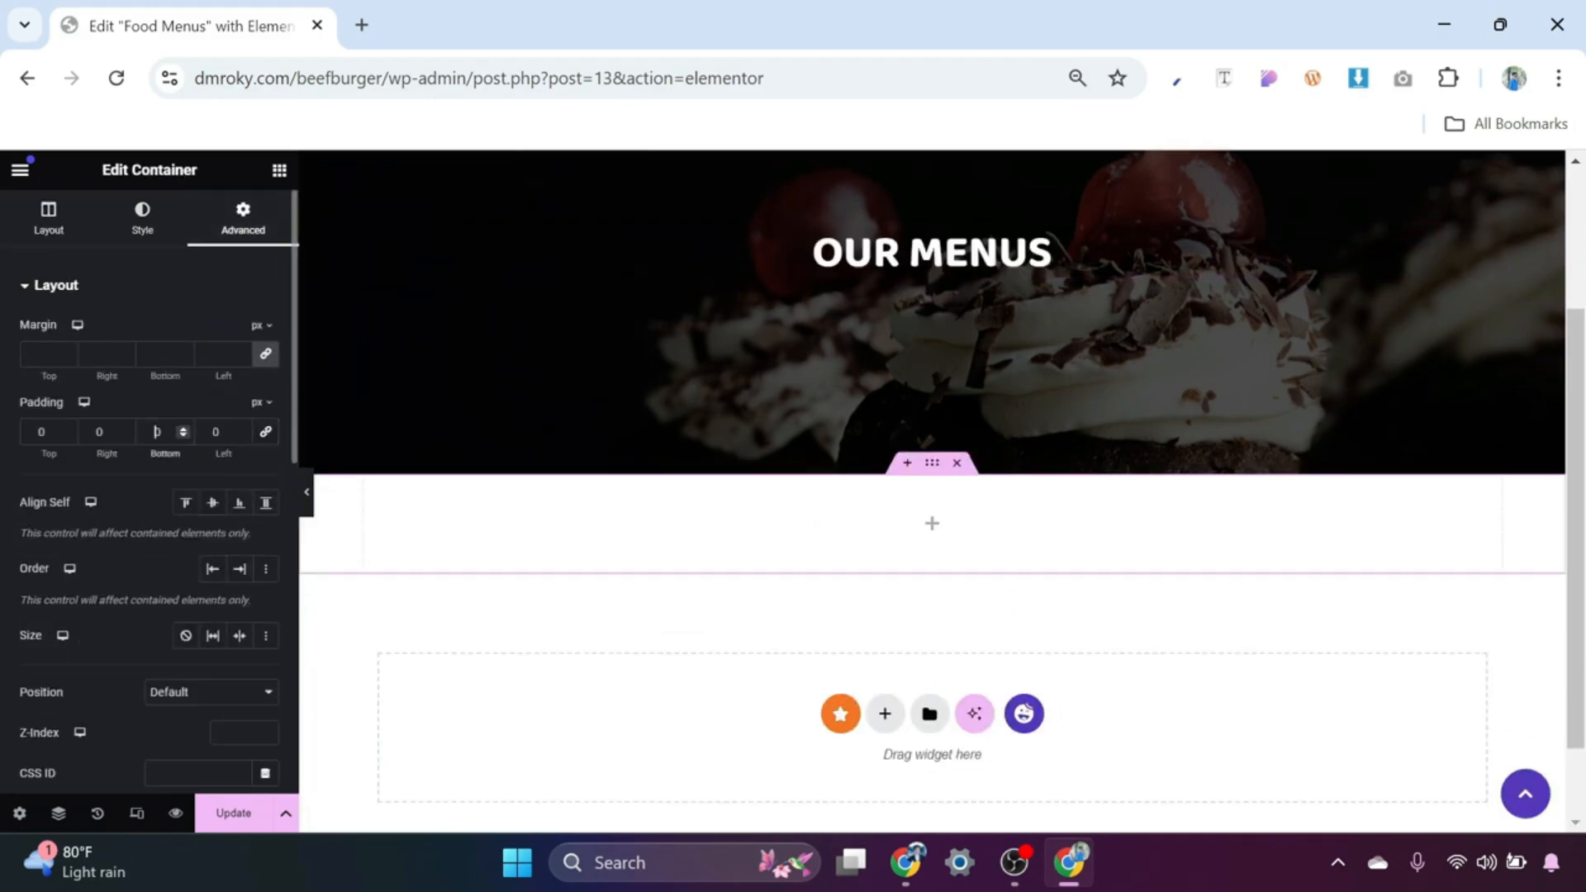
type("100")
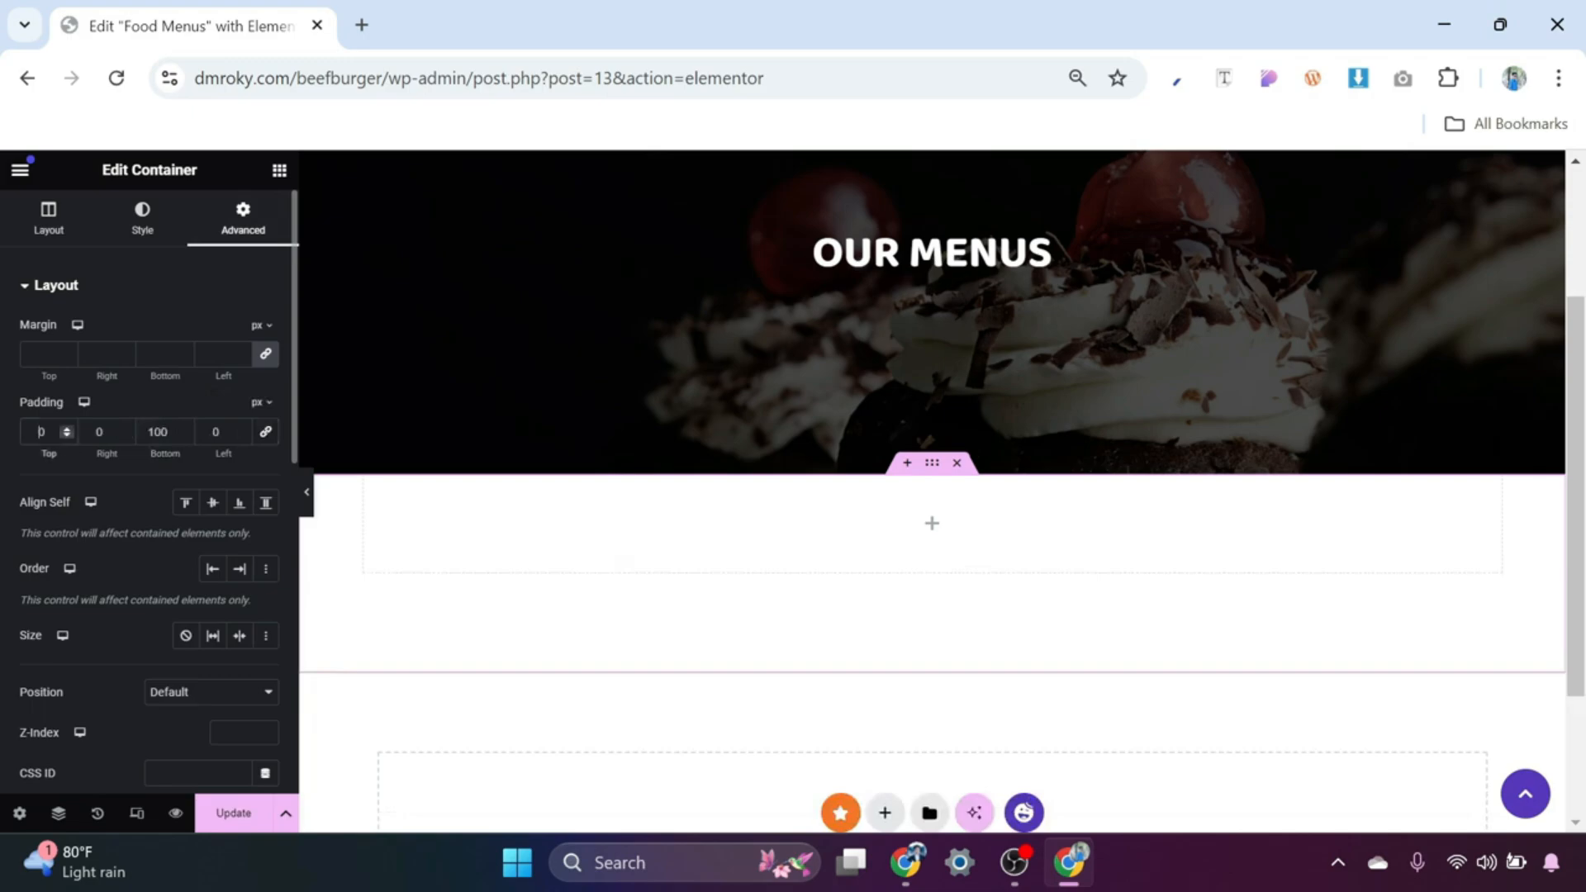
type("100")
Step: Add a Heading widget to the empty container below the banner with the title "Our Active food menu"
left_click(931, 625)
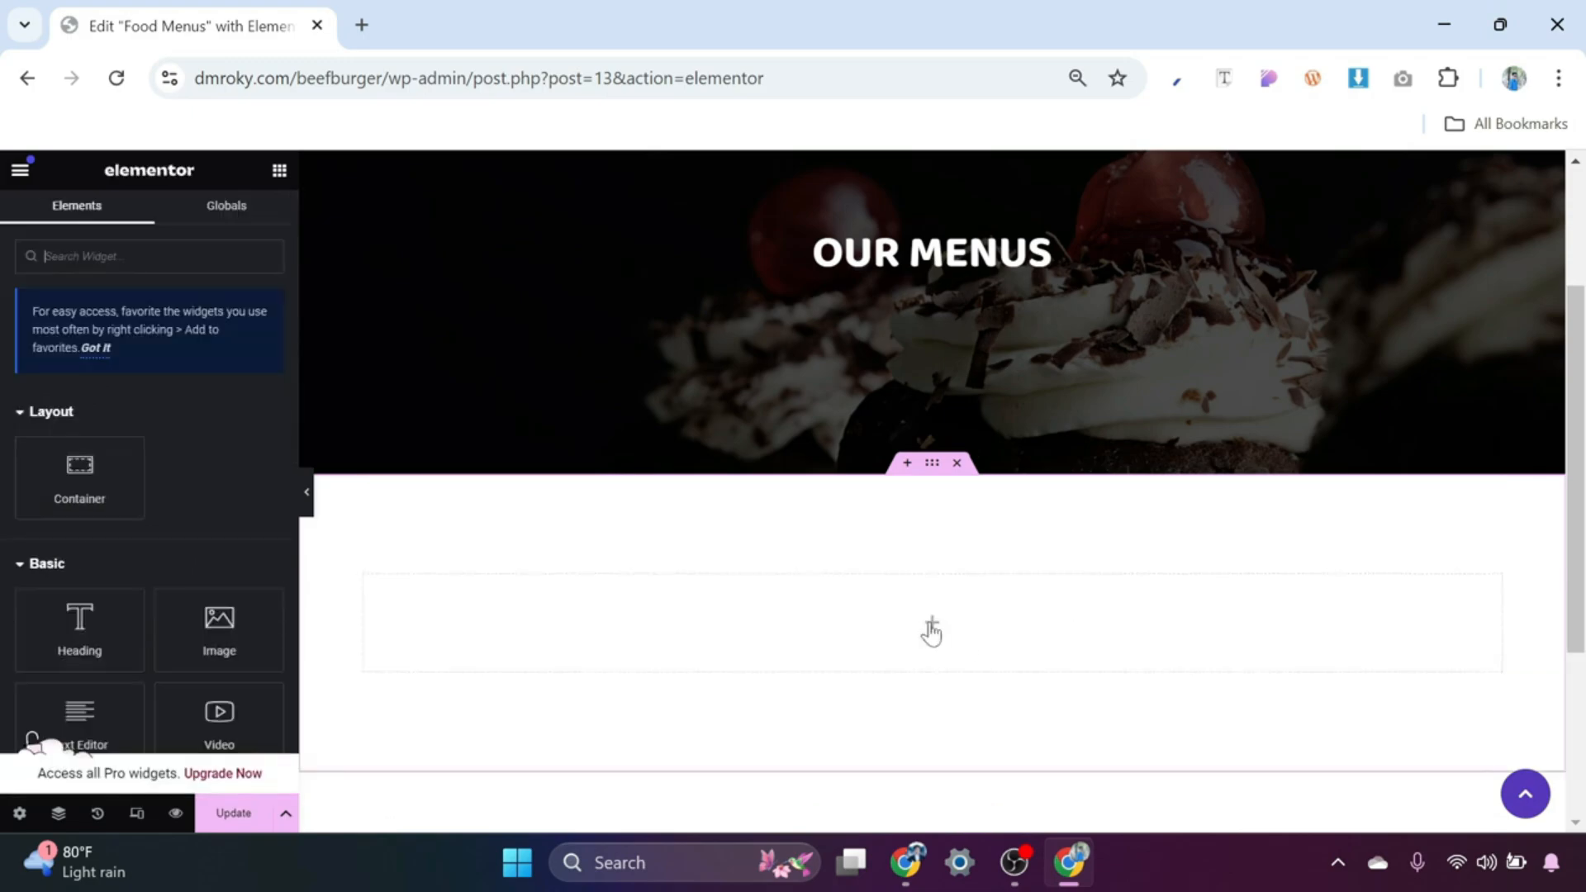
left_click_drag(84, 624, 839, 658)
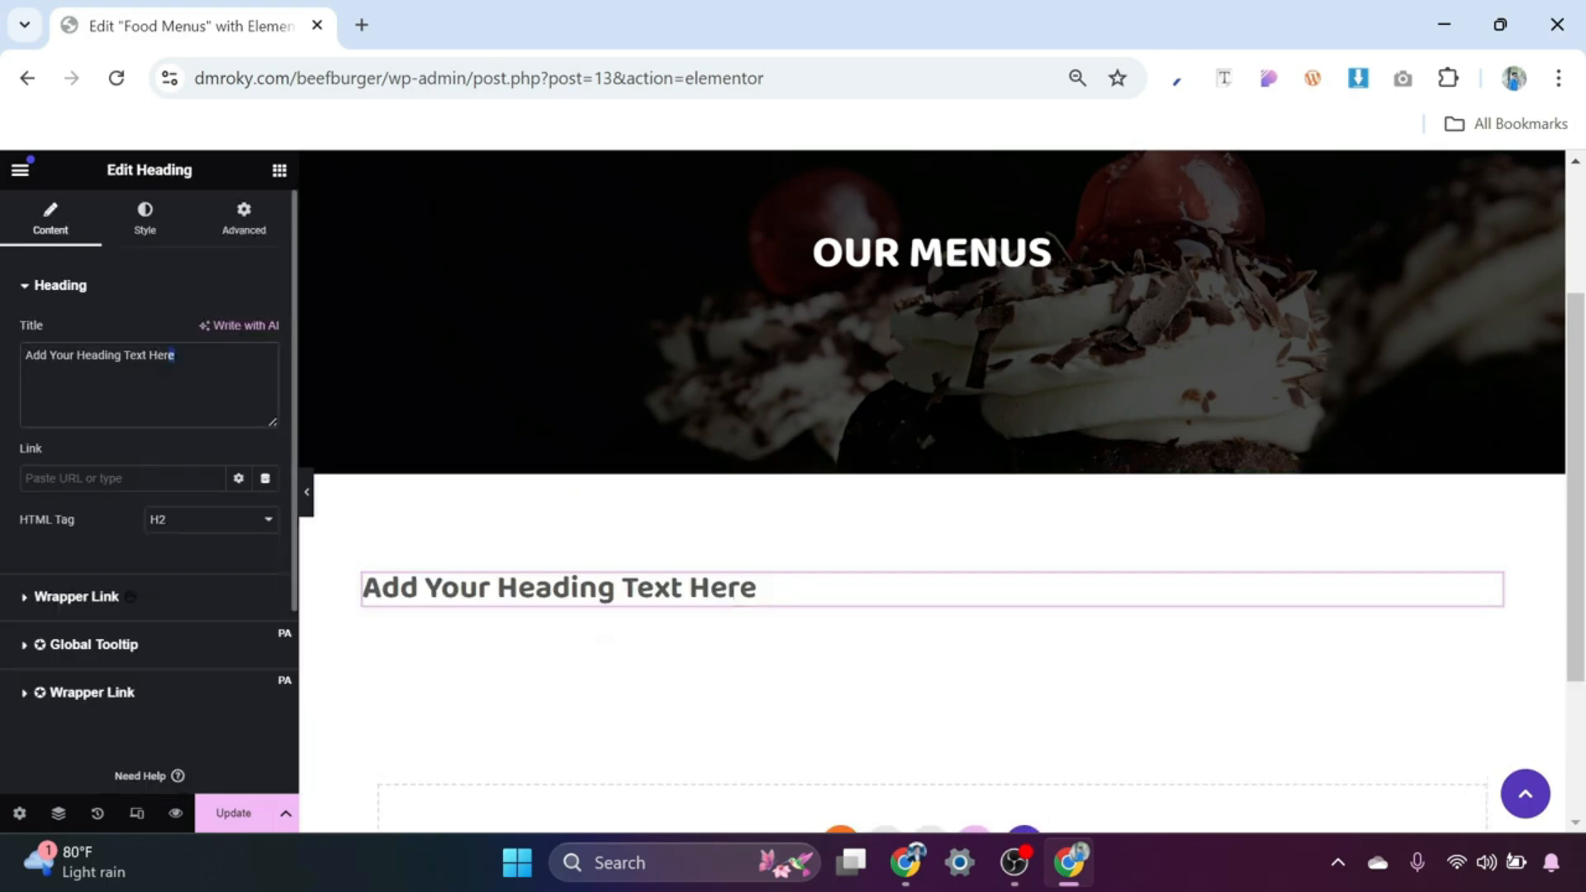
left_click_drag(173, 355, 5, 372)
type("Our Active food menu")
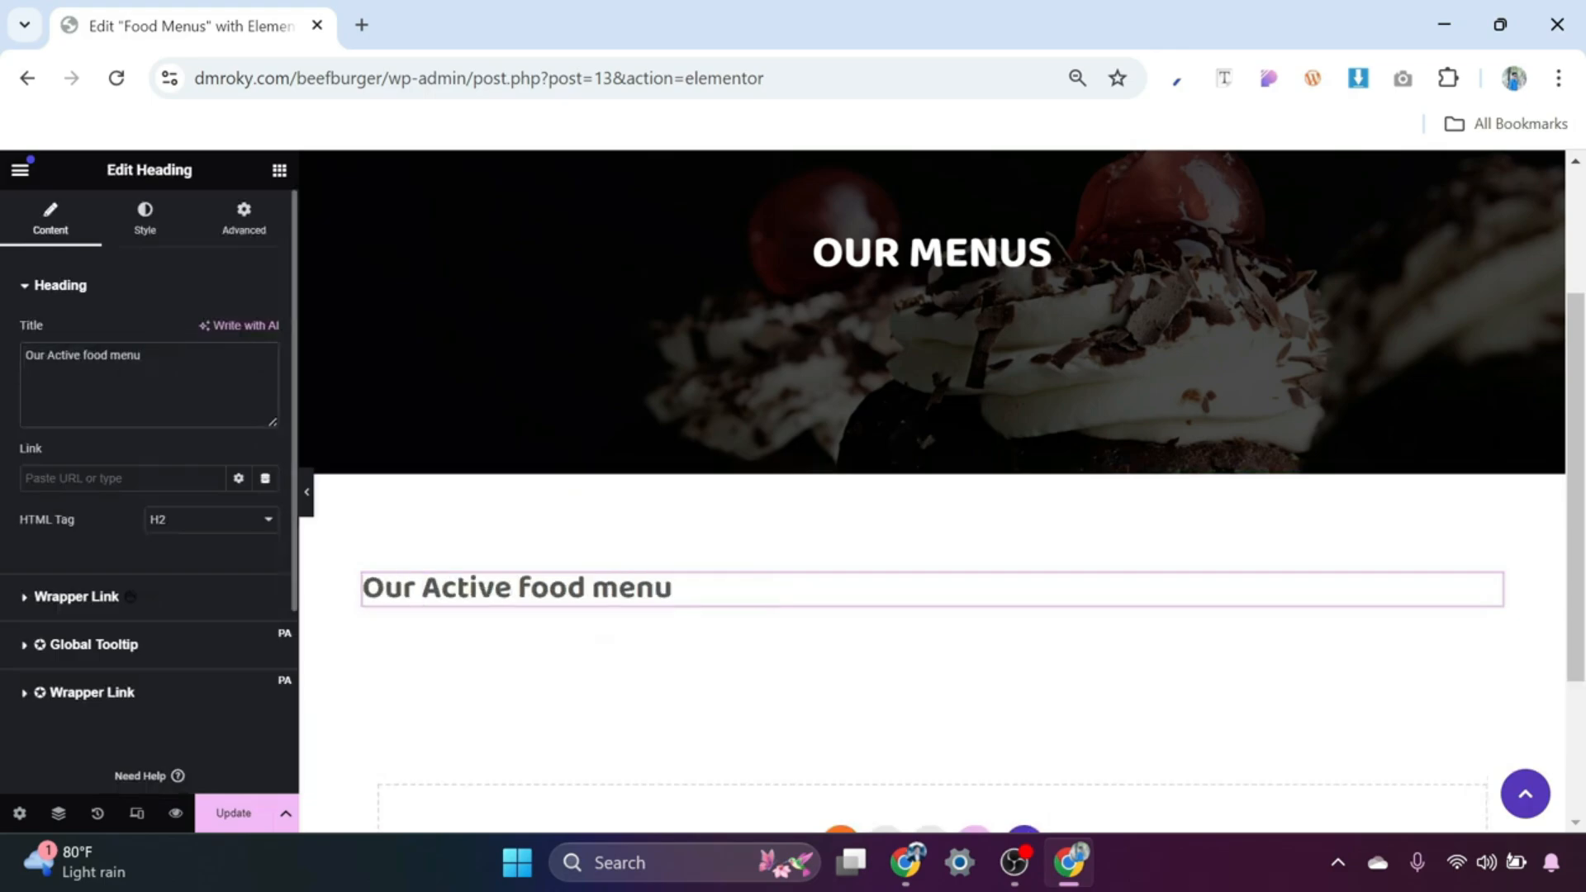
Step: Center the "Our Active food menu" heading and apply the orange global color and the Styling Text global font
left_click(146, 225)
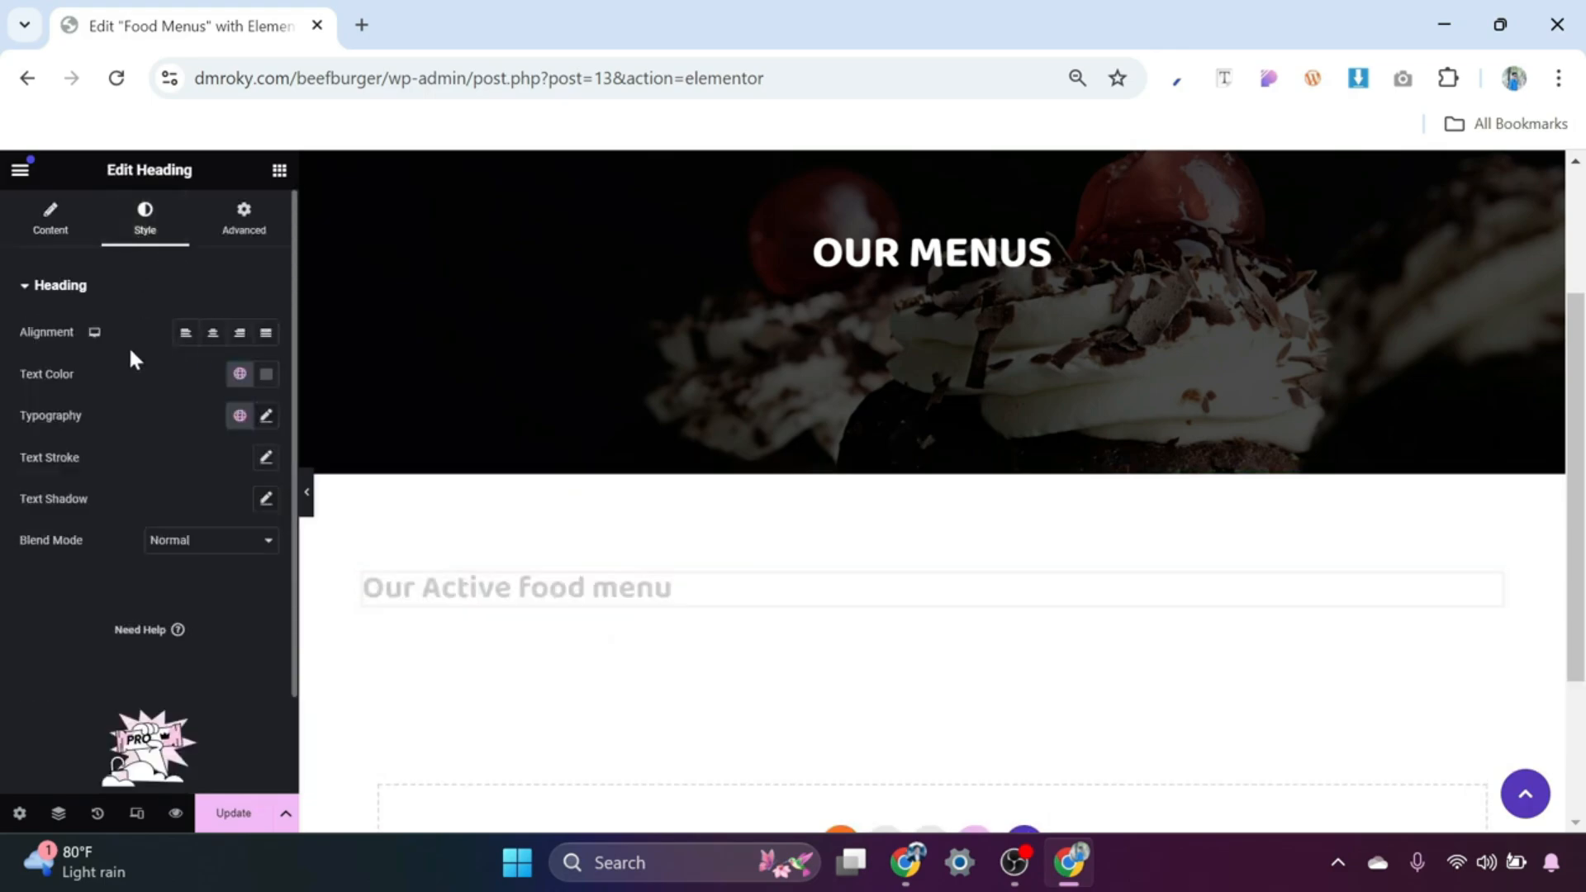
left_click(213, 333)
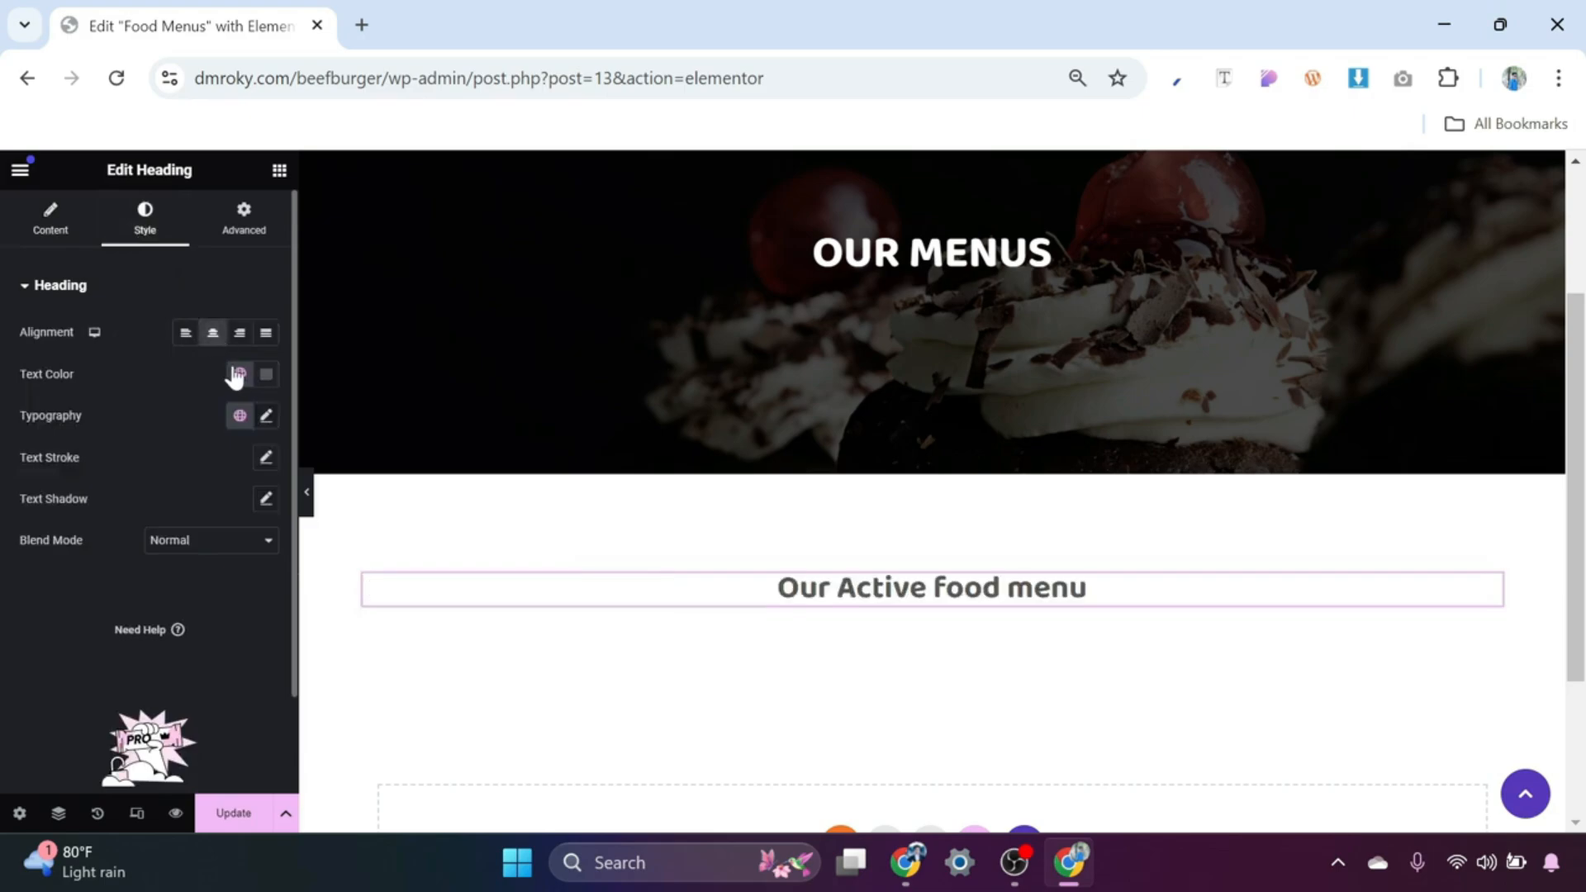
left_click(239, 373)
left_click(138, 584)
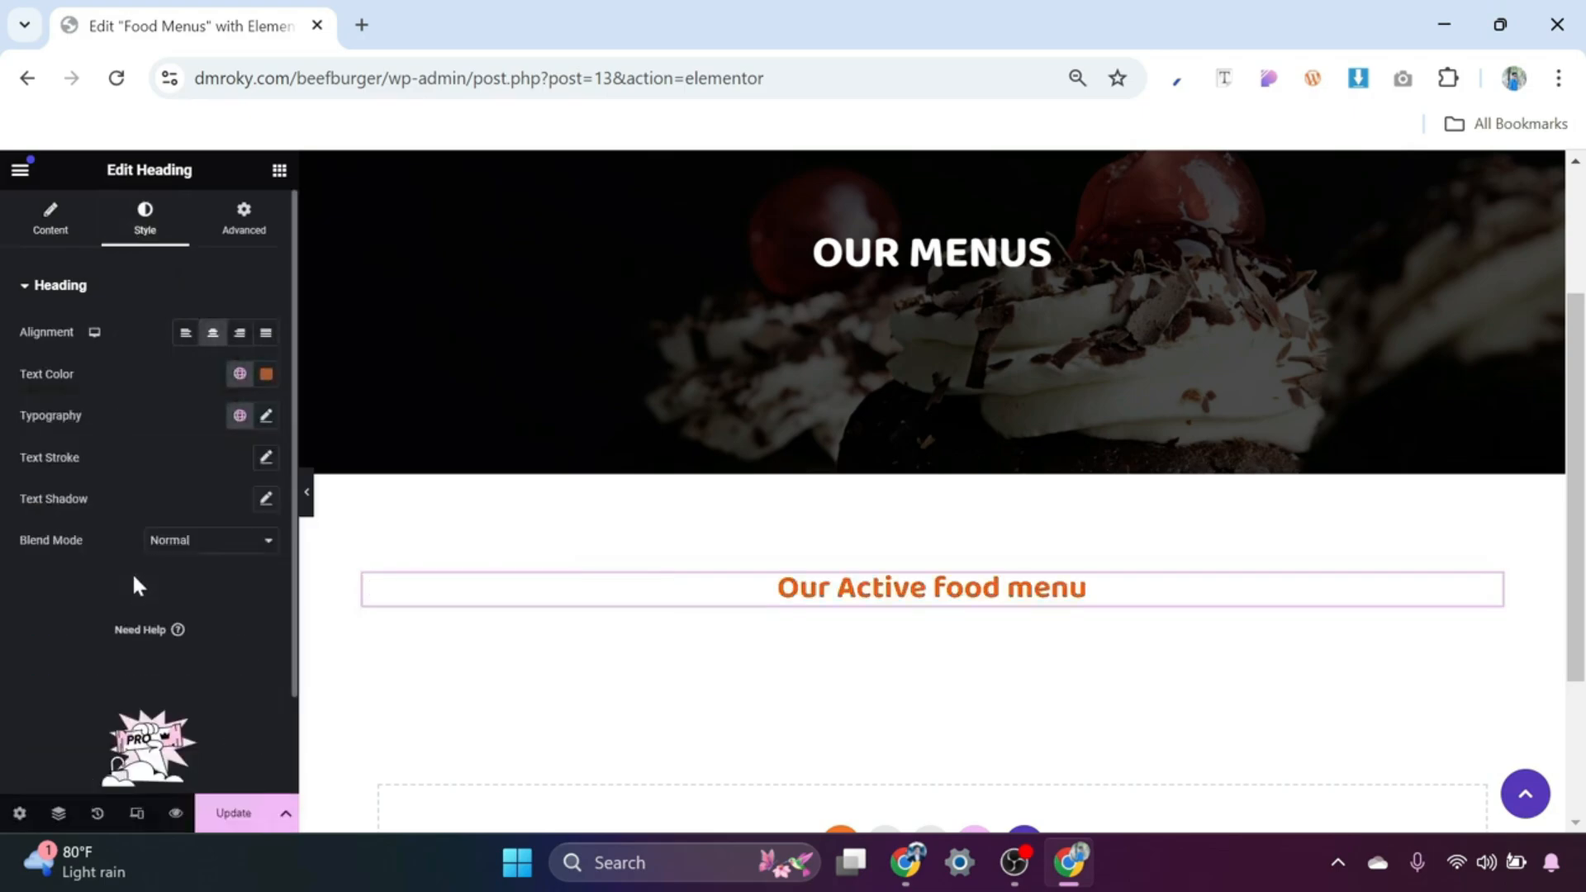
left_click(240, 416)
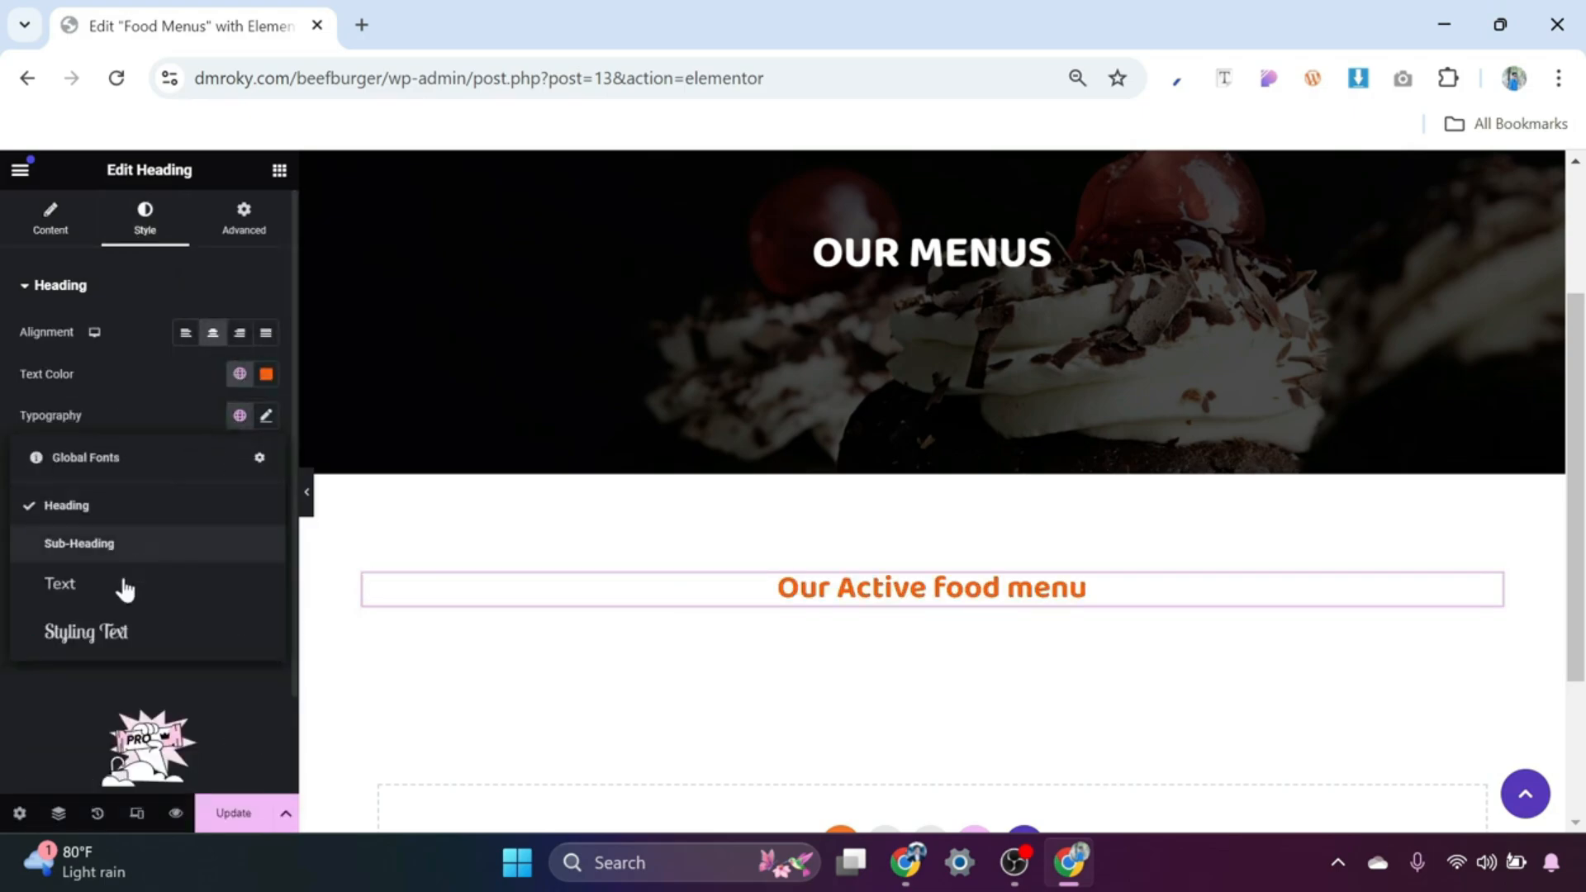
left_click(109, 636)
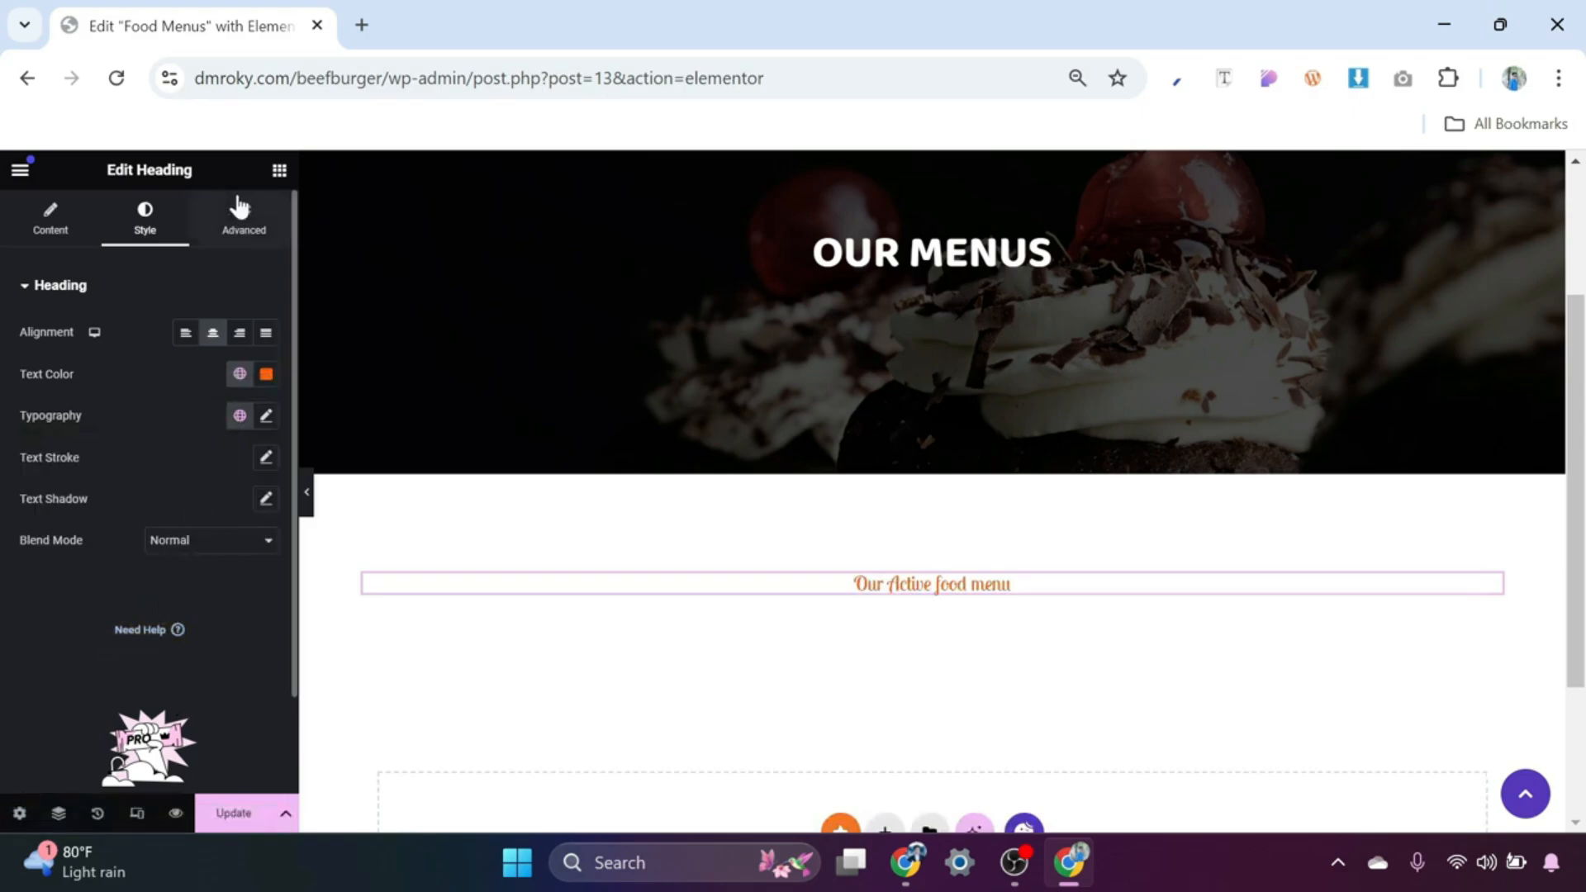
Step: Add a second Heading widget below "Our Active food menu" with the title "Choose your food category"
left_click(280, 172)
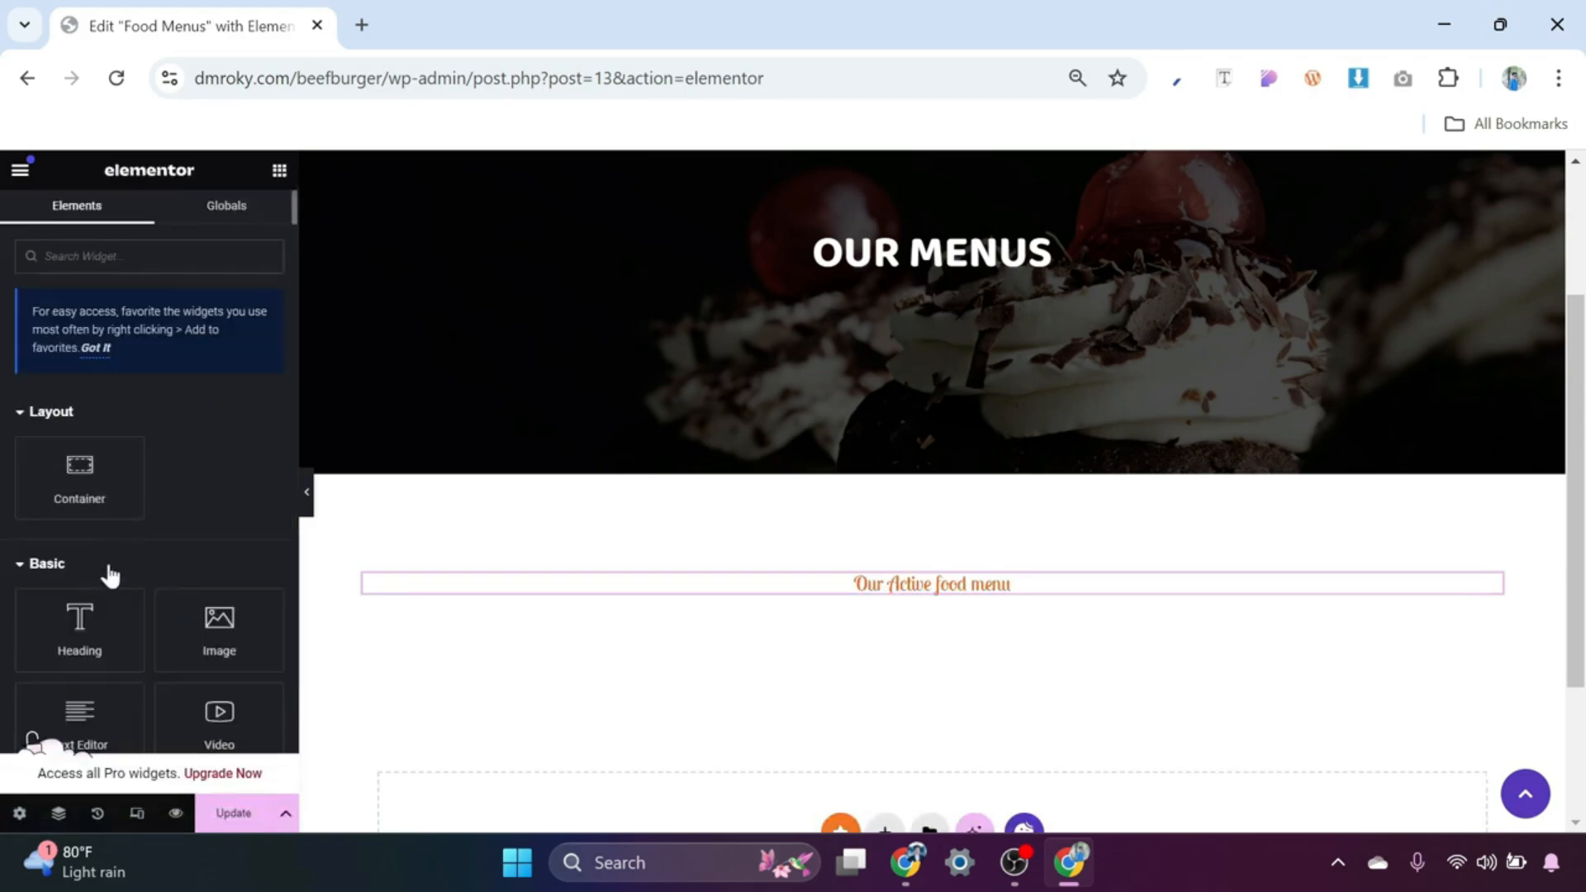
left_click_drag(80, 618, 911, 610)
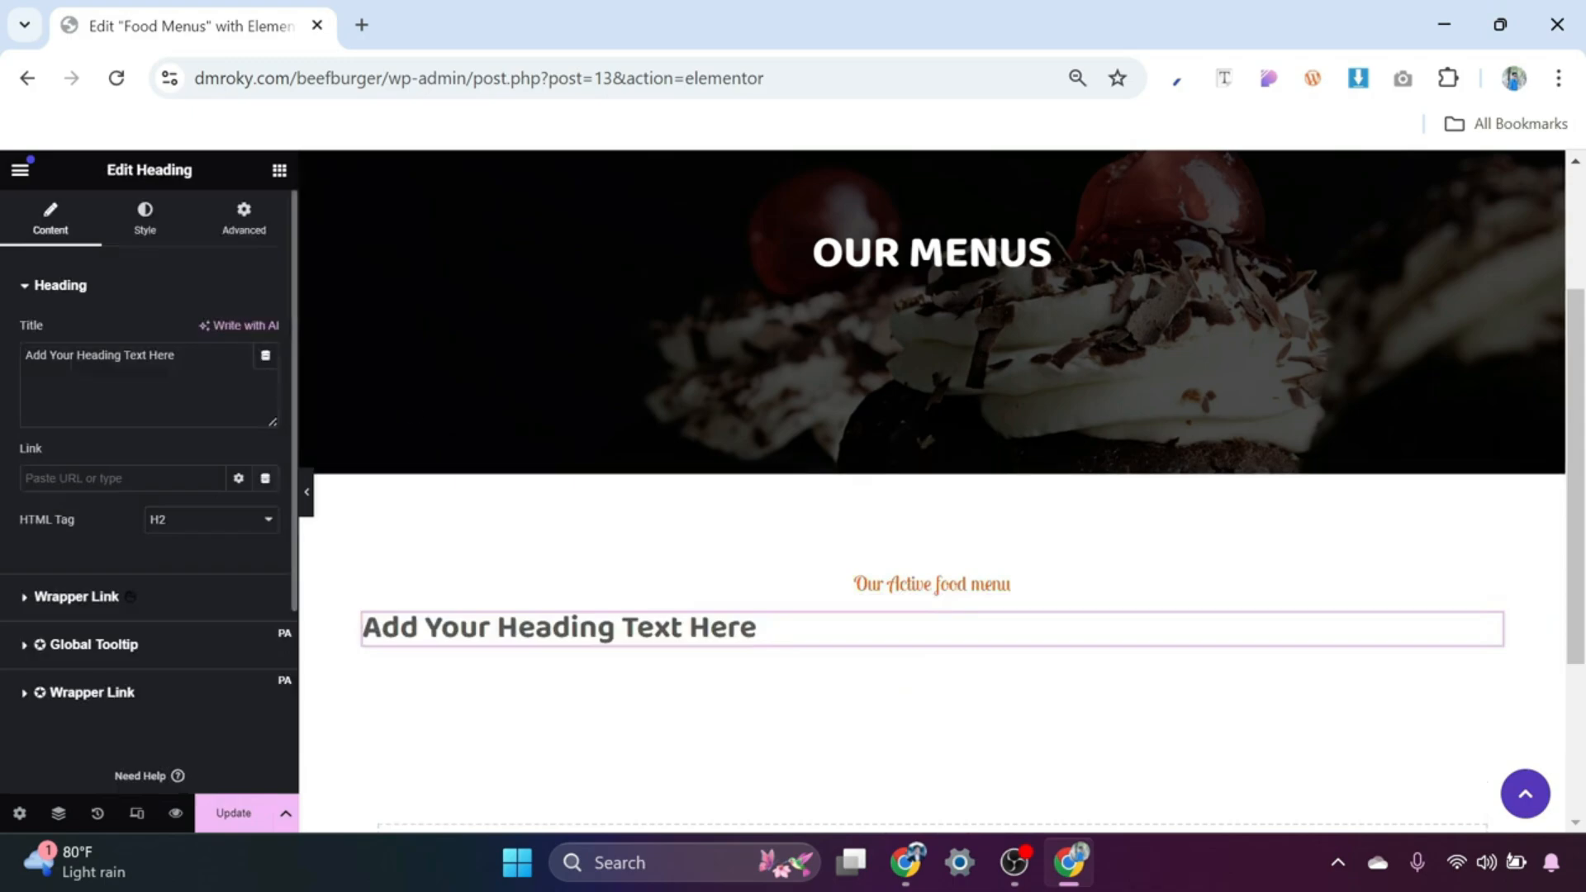
type("Choose your food category")
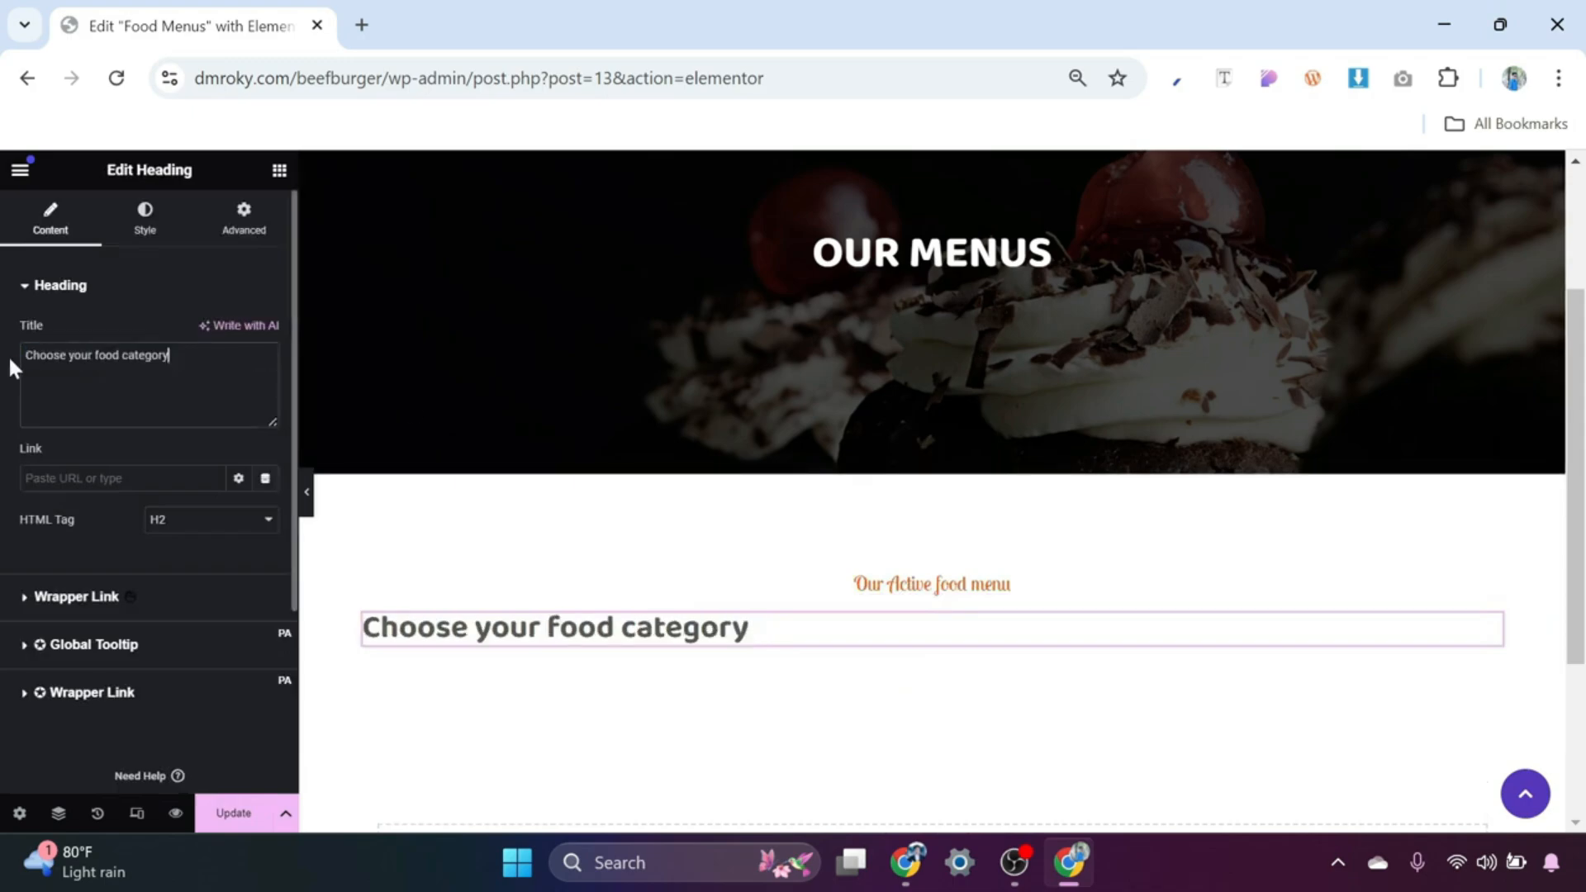
Step: Center the "Choose your food category" heading and set its typography size to 45 px
left_click(144, 223)
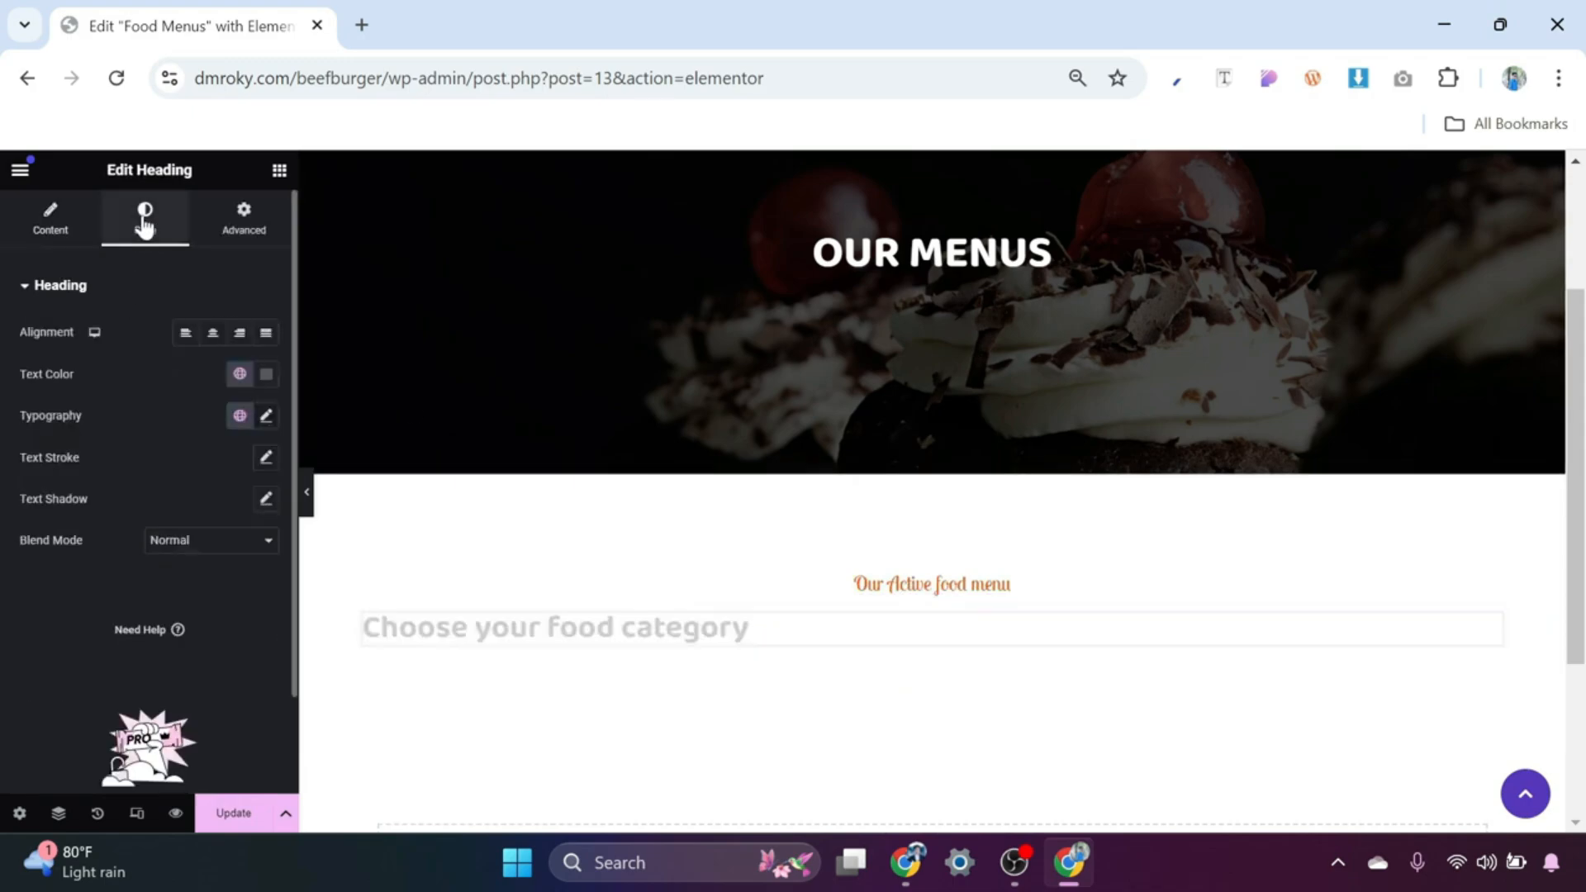
left_click(215, 335)
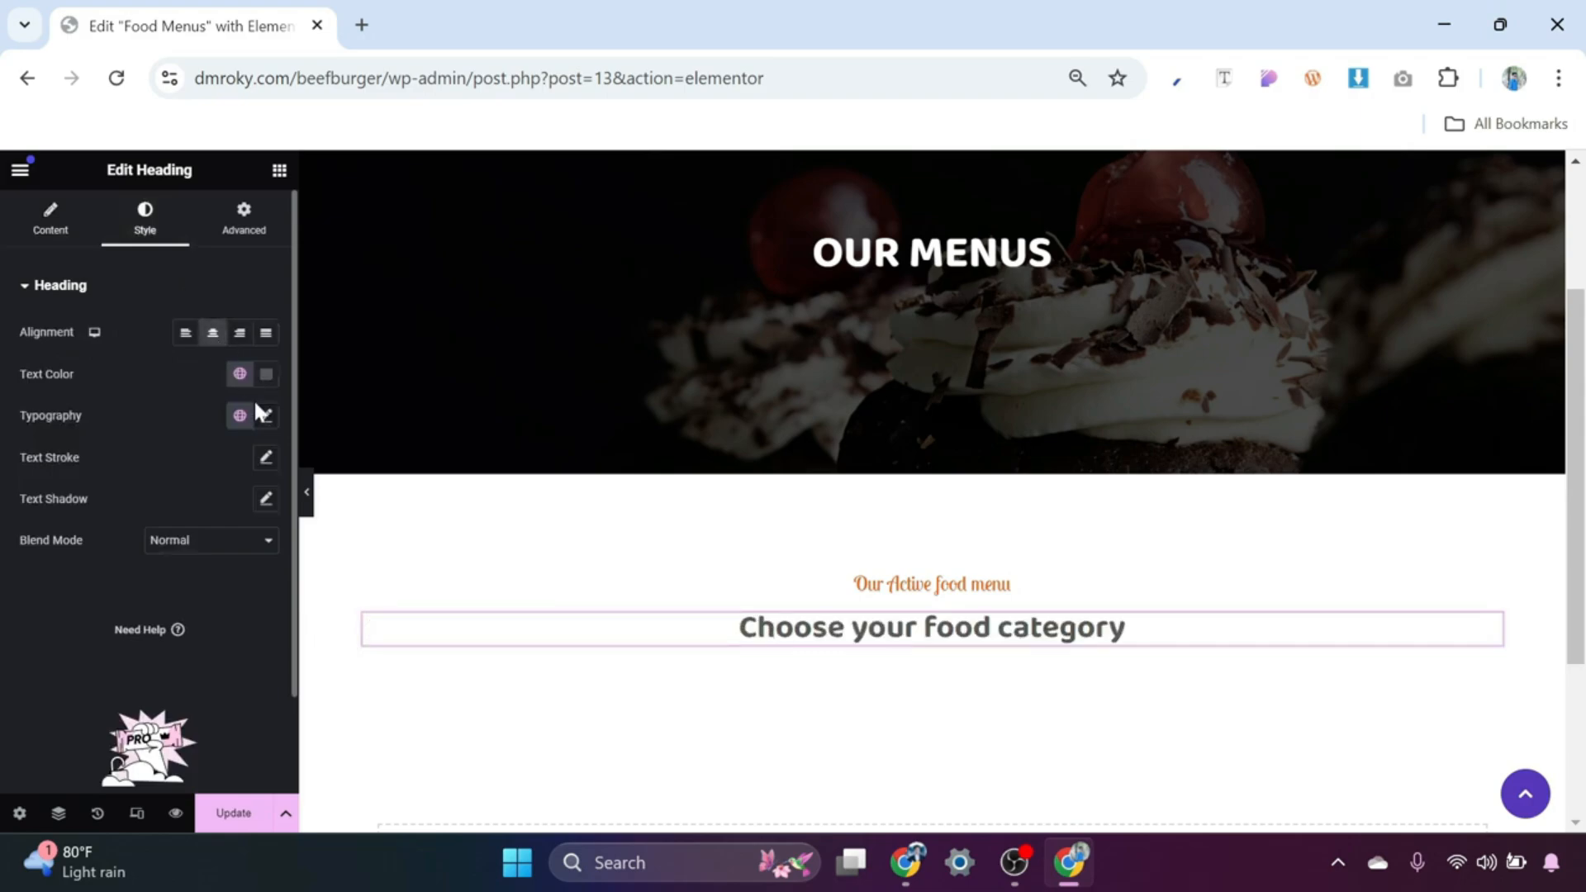
left_click(266, 417)
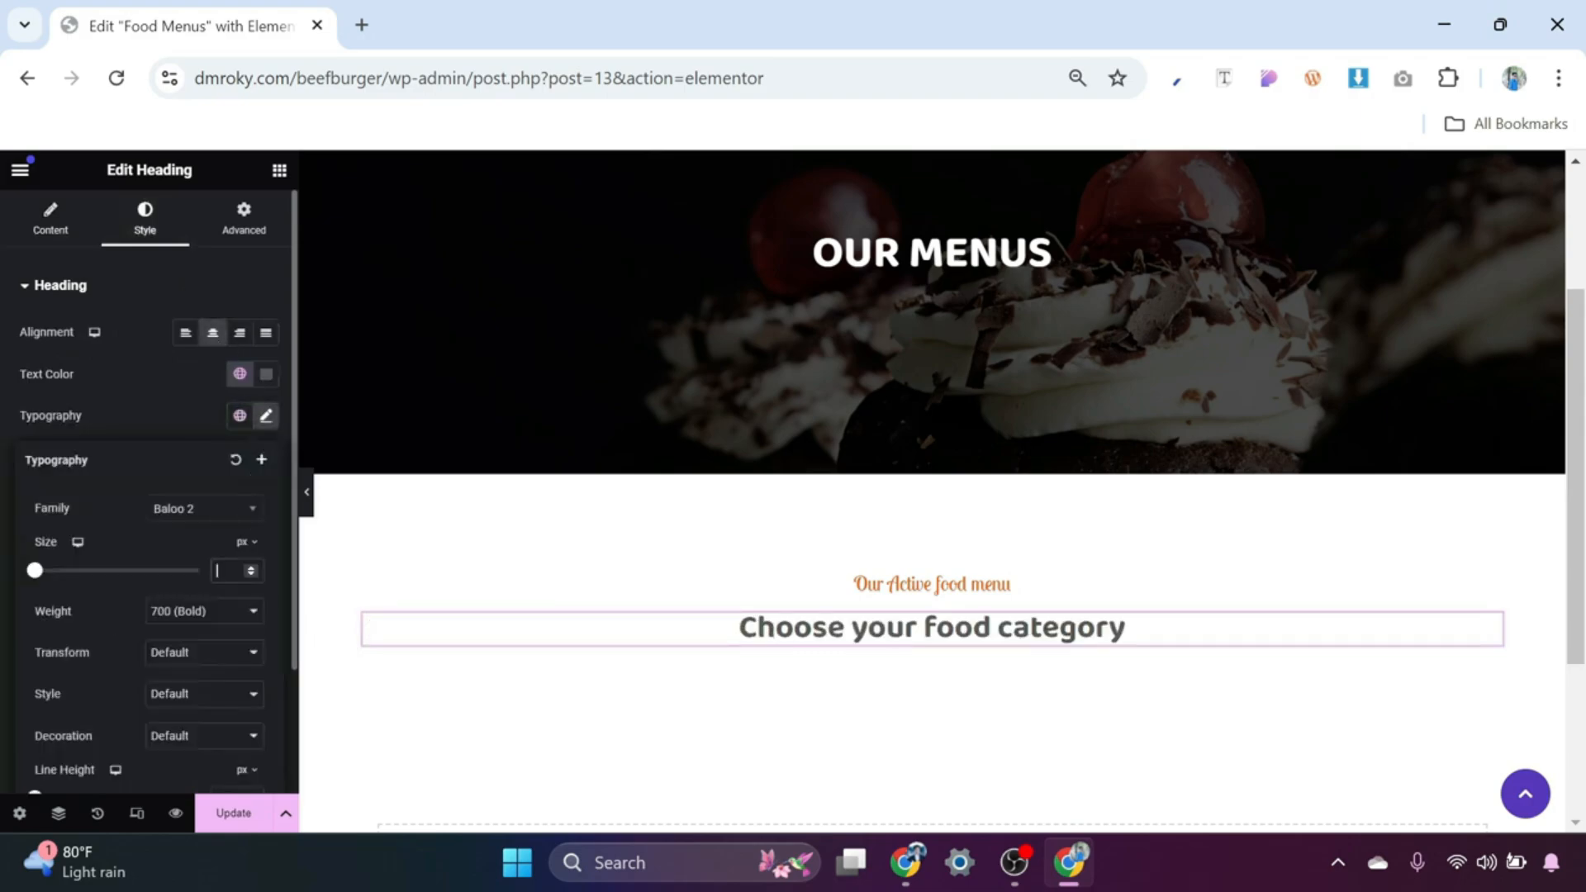
left_click(225, 570)
type("45")
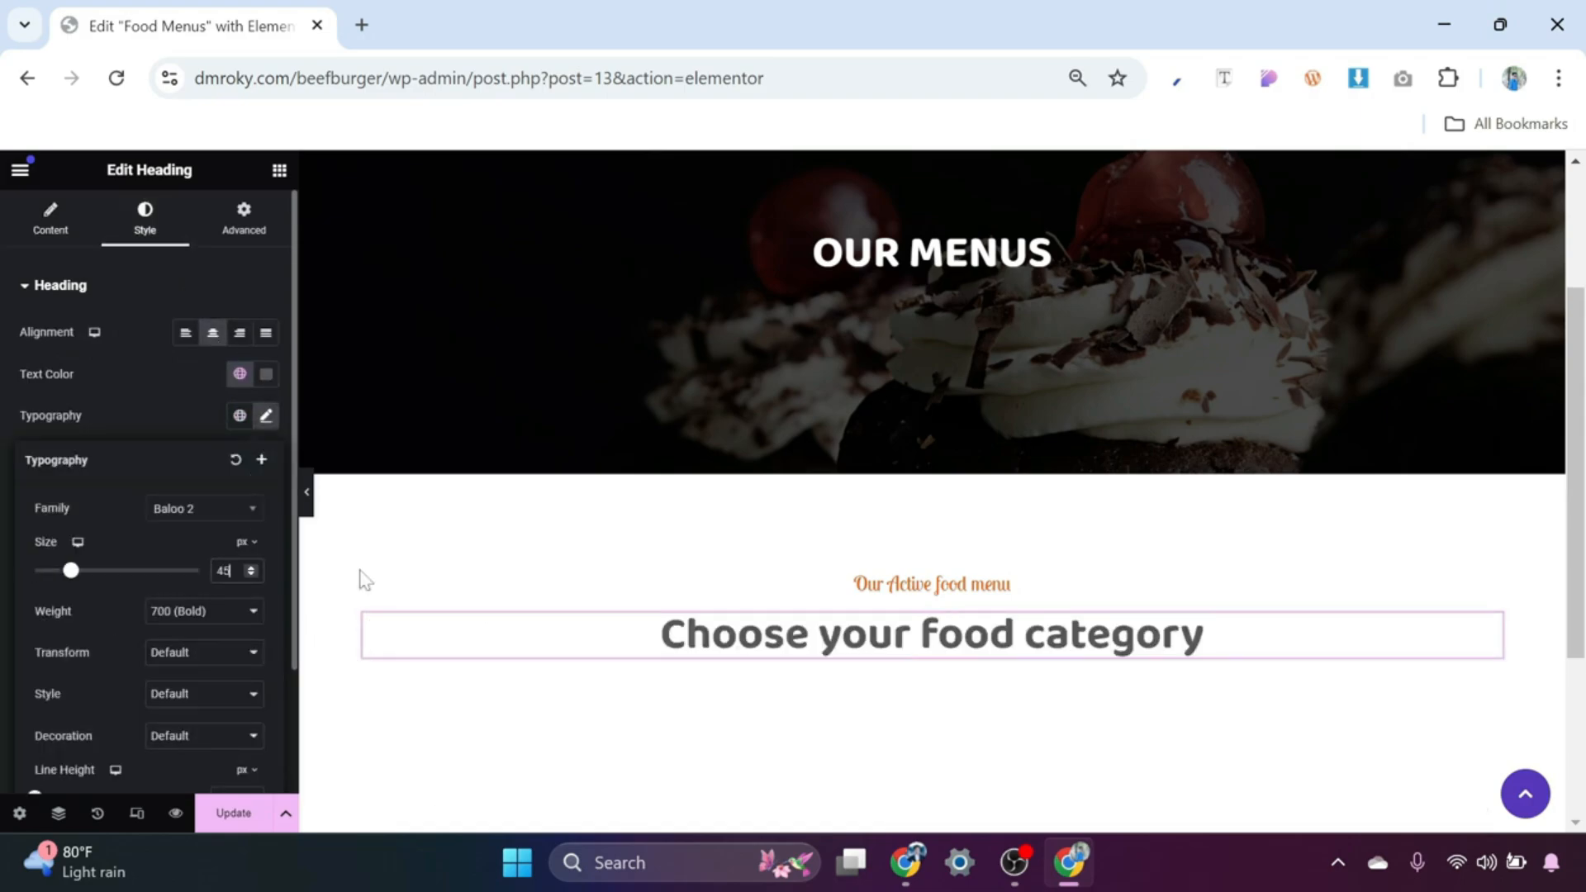
Step: Add a Text Editor widget below the "Choose your food category" heading and center its text
left_click(279, 171)
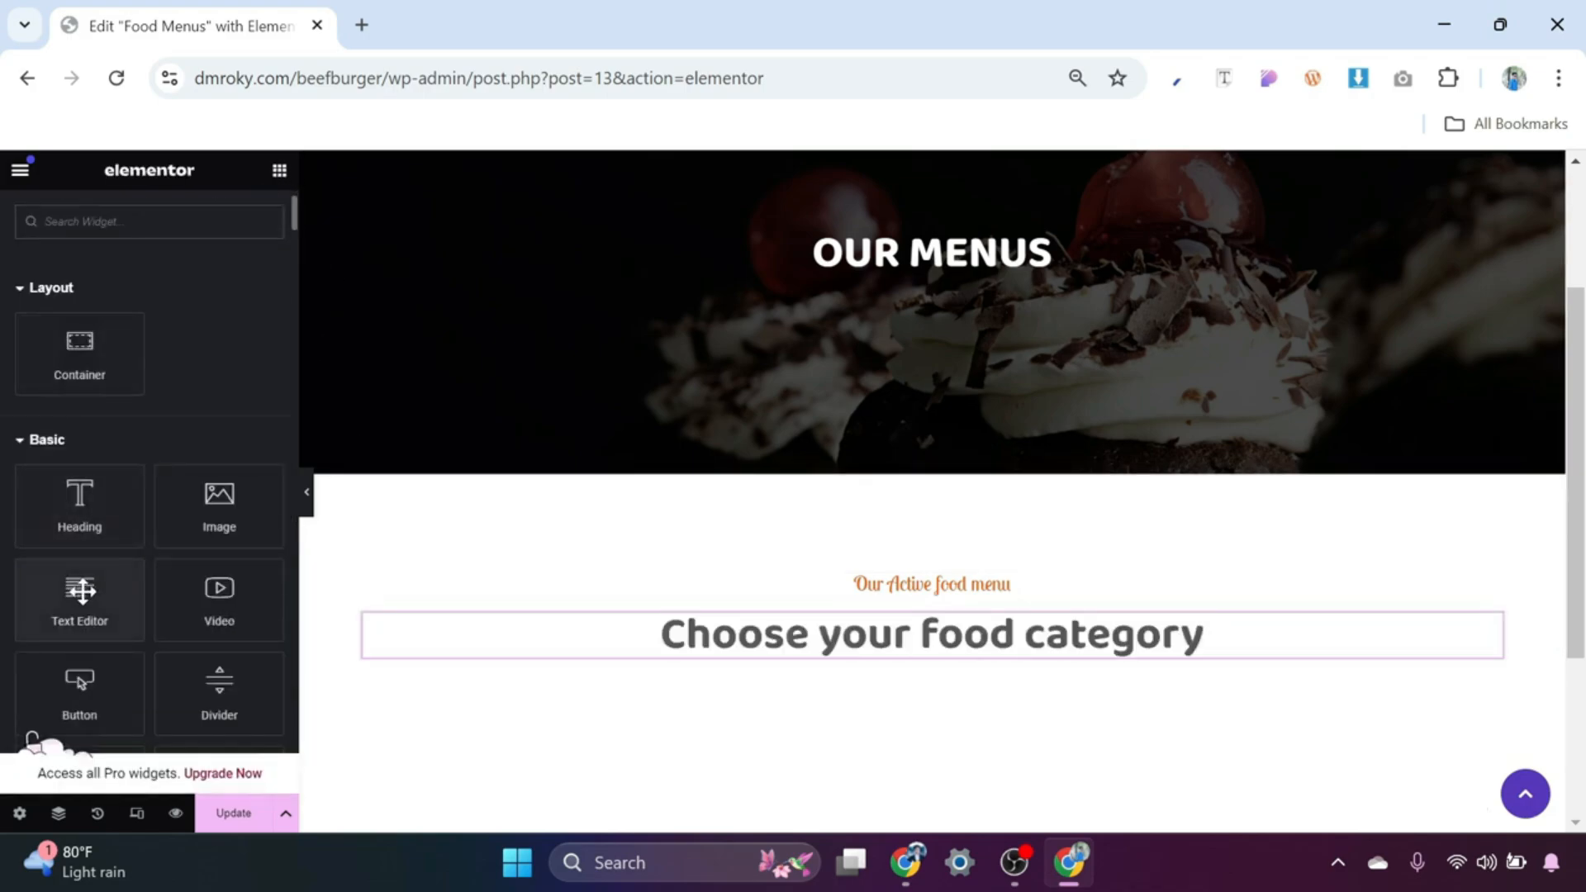
left_click_drag(82, 590, 702, 673)
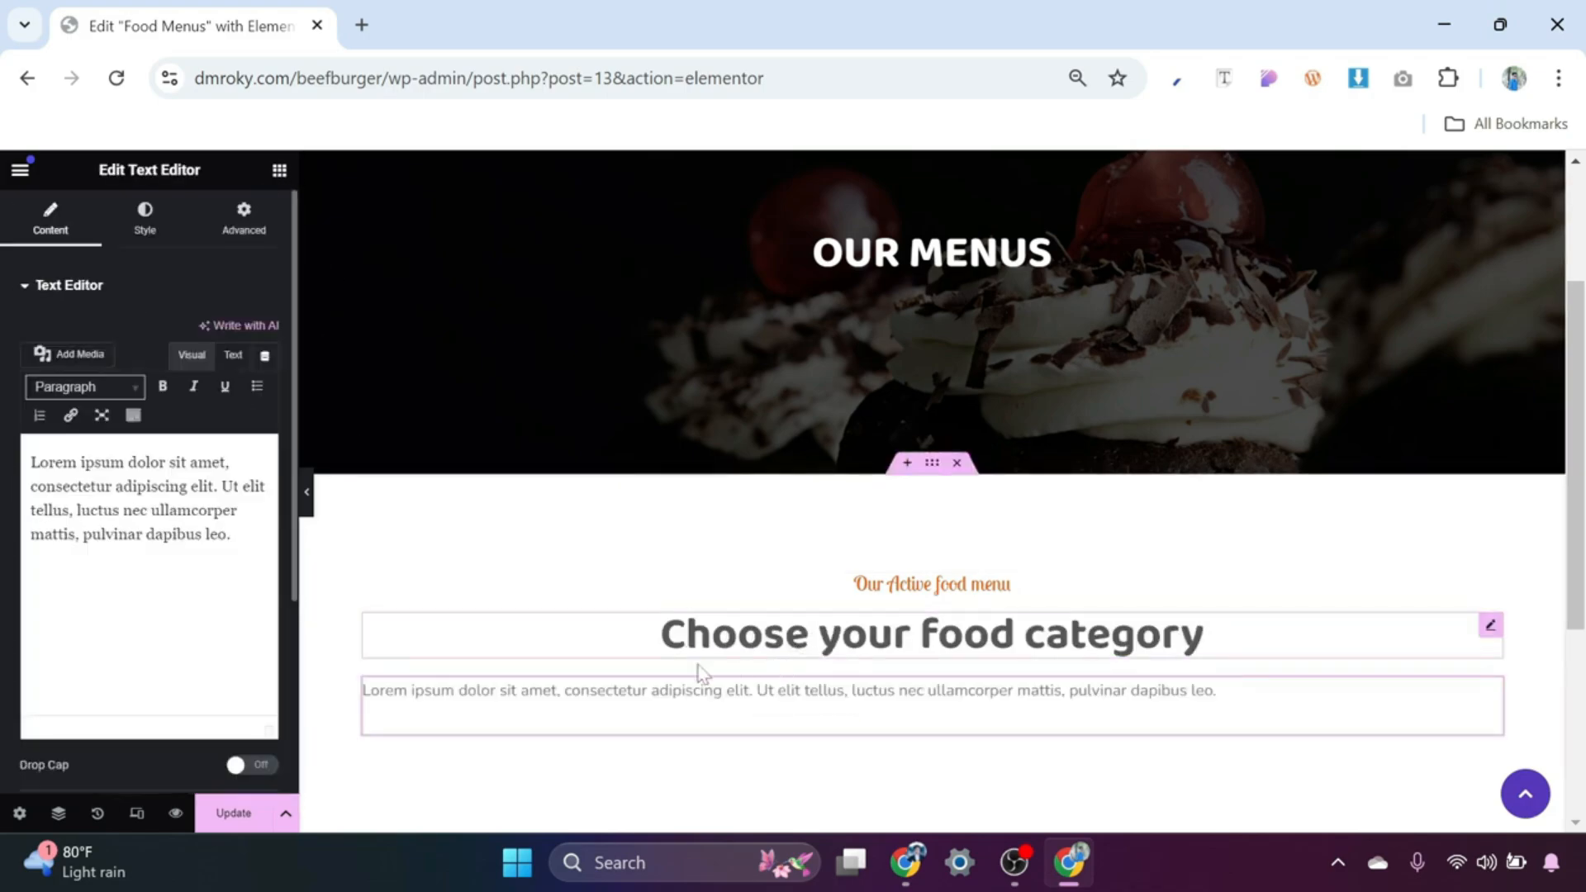
left_click(145, 219)
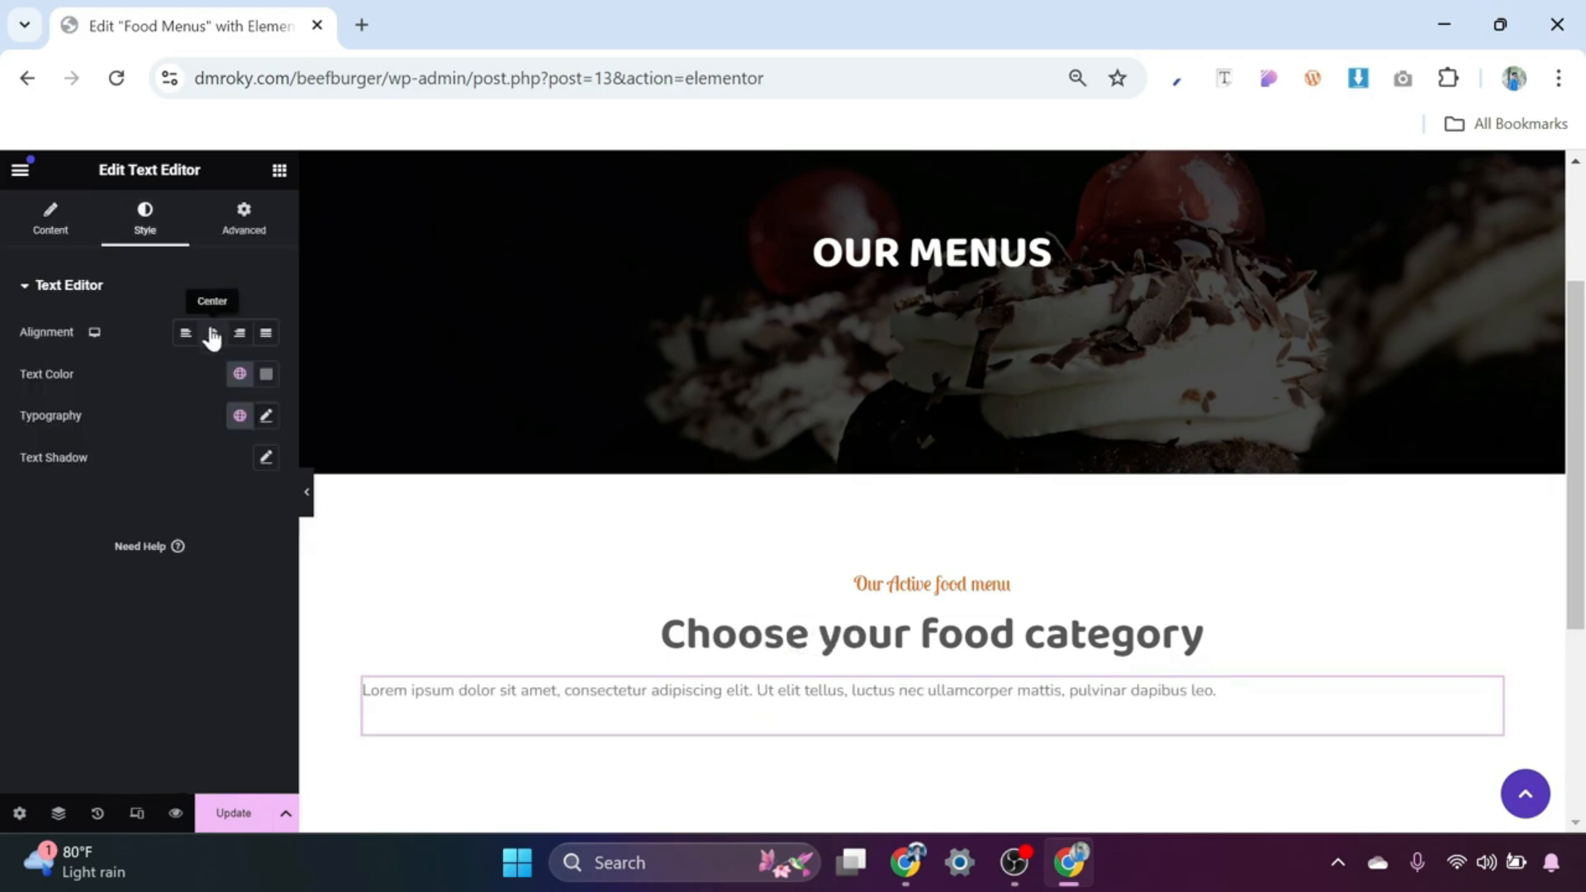
left_click(212, 334)
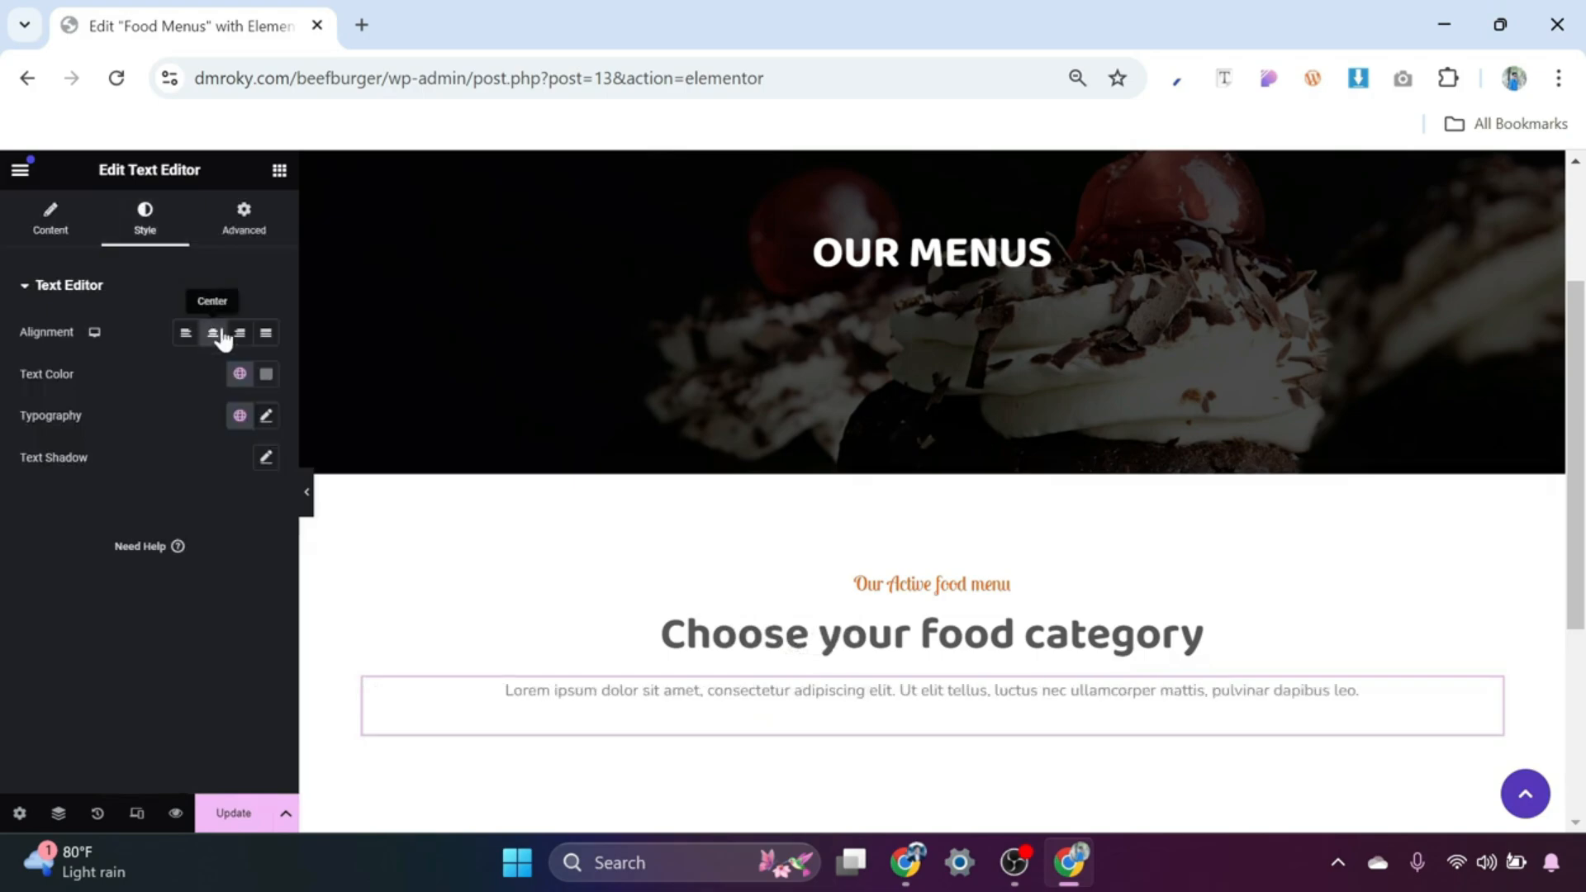
Step: Set the text widget's self-alignment to center and its custom width to 50%
left_click(242, 225)
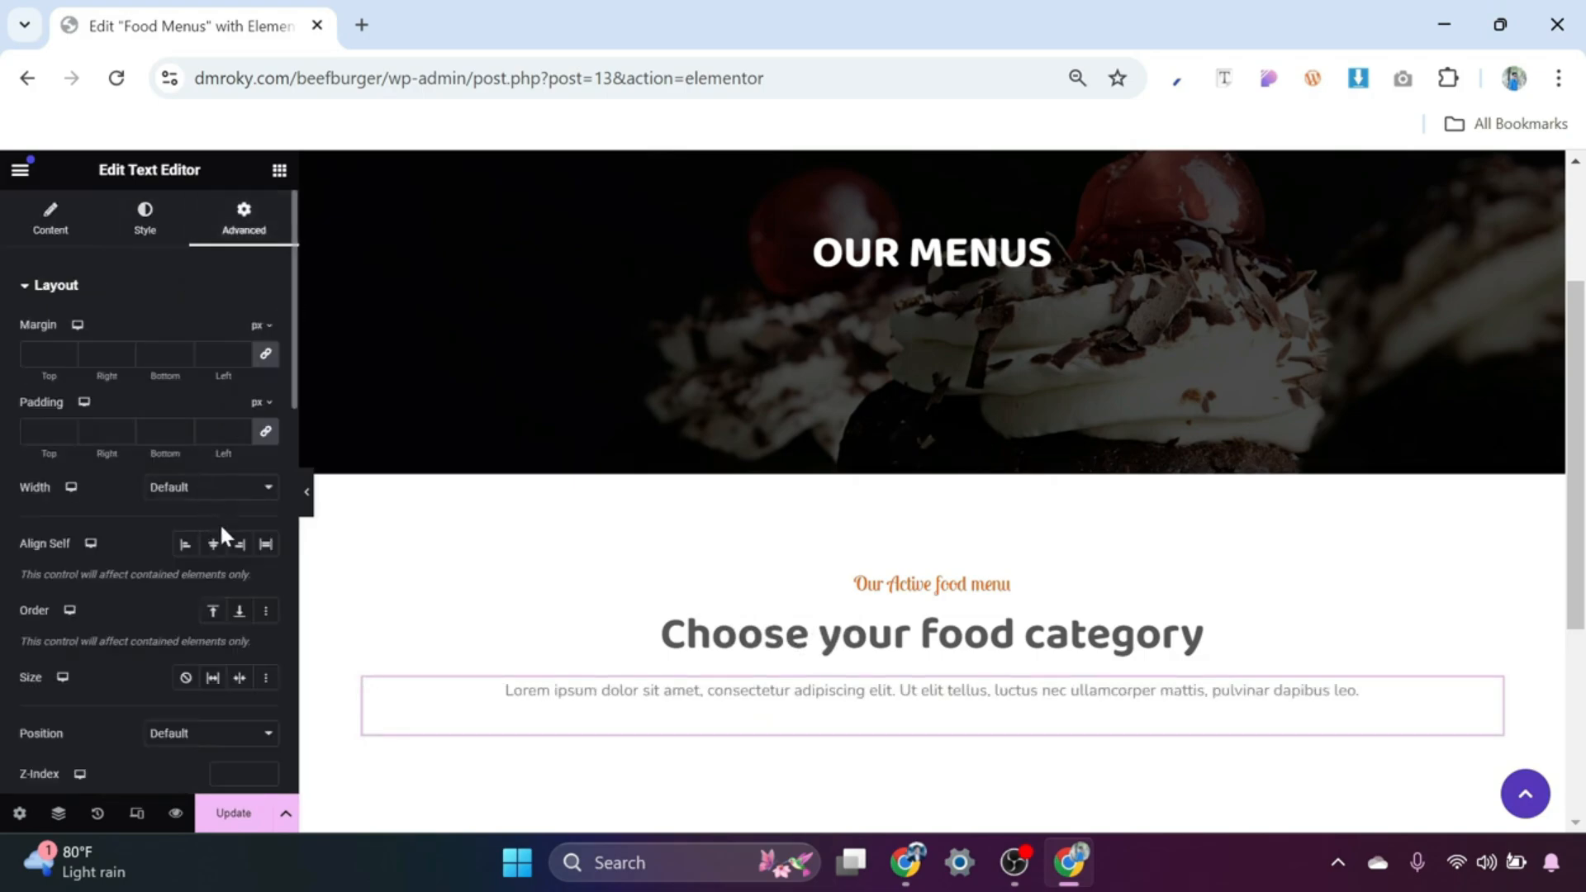
left_click(214, 546)
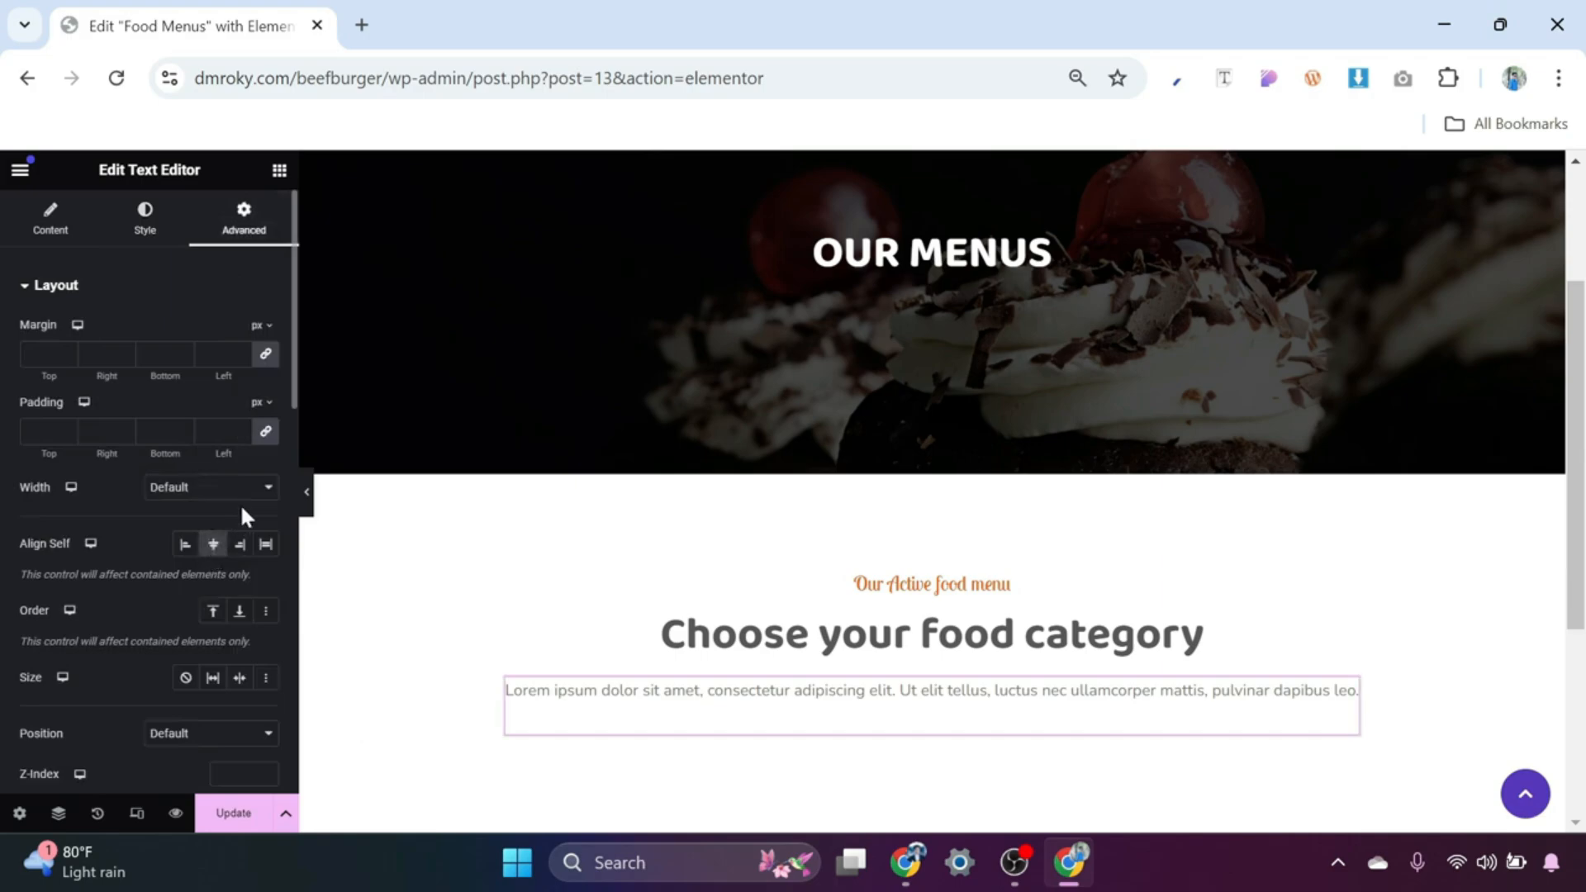
left_click(235, 487)
left_click(216, 606)
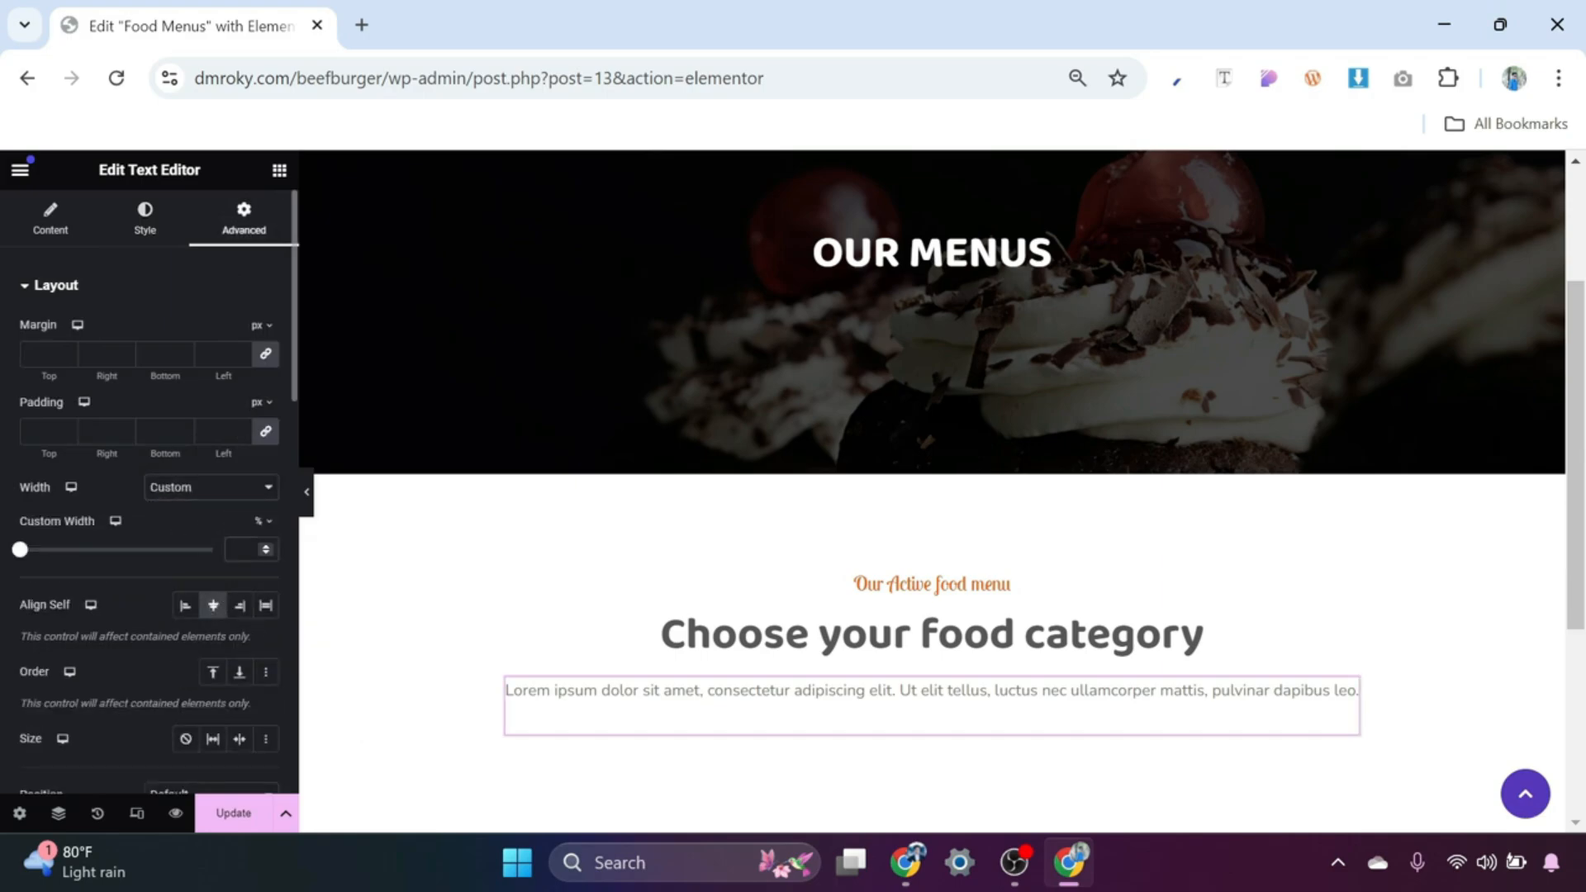
type("50")
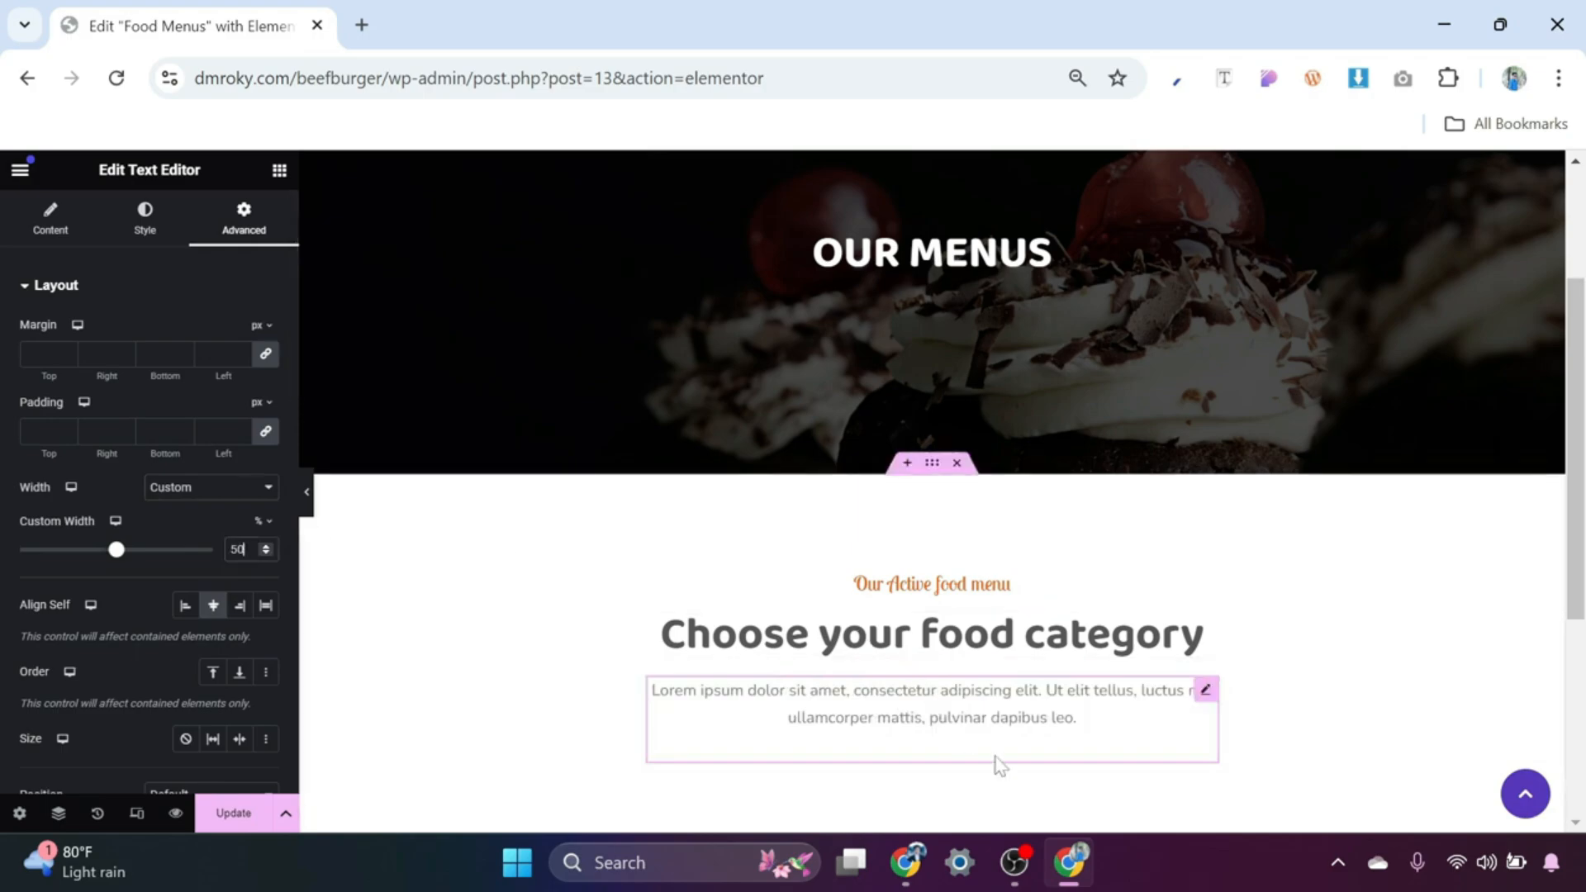
Step: Add an inner container below the text paragraph and set its direction to horizontal row
scroll(995, 761, "down", 2)
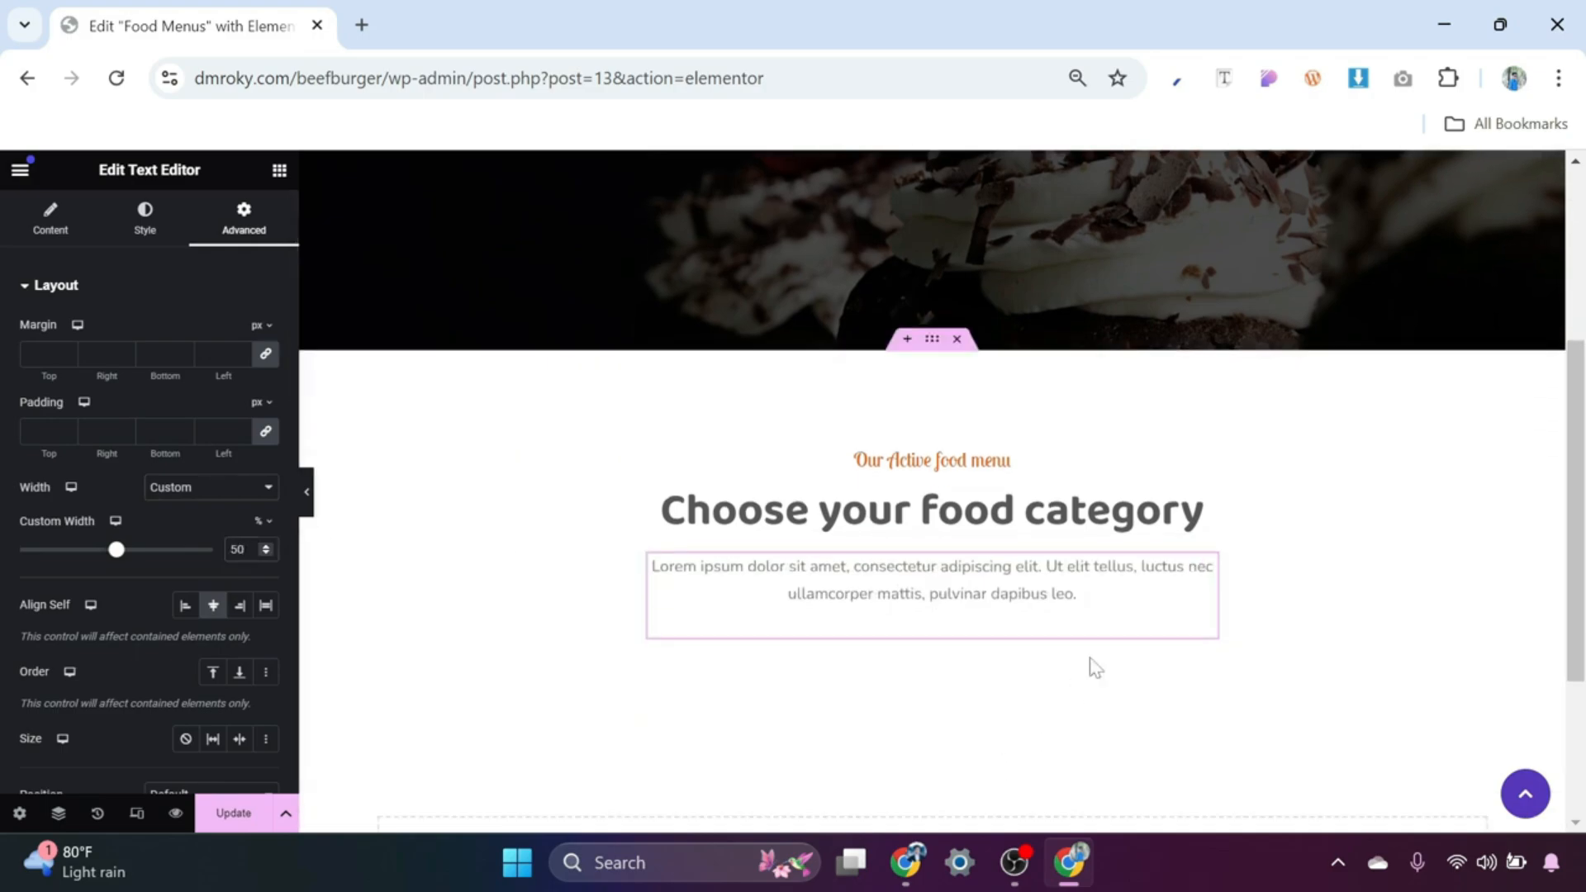
left_click(279, 171)
left_click_drag(86, 478, 750, 641)
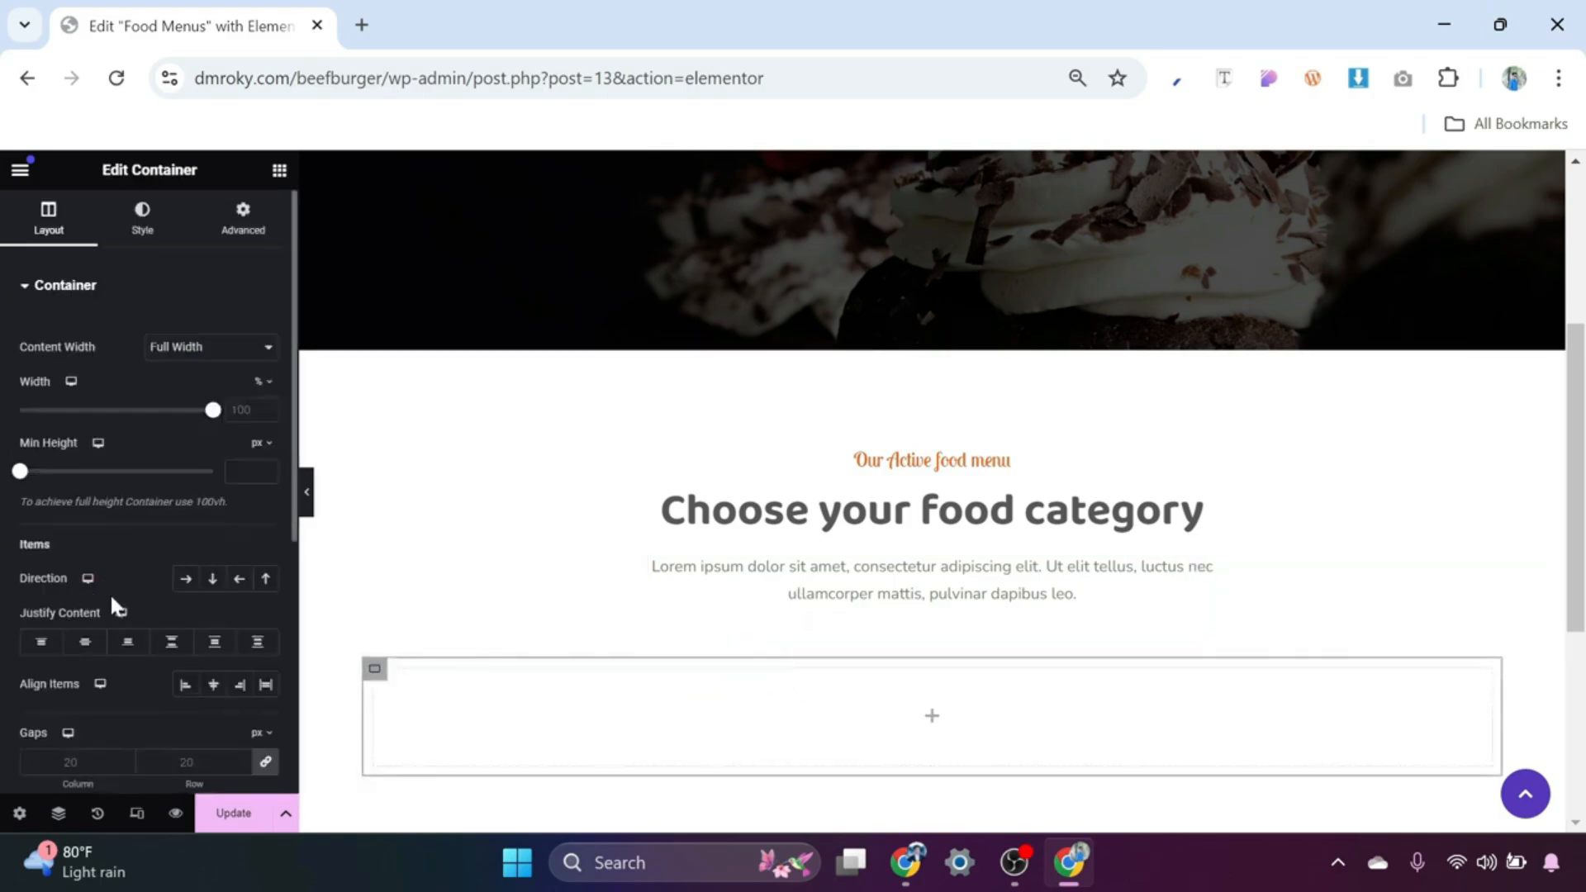
left_click(183, 581)
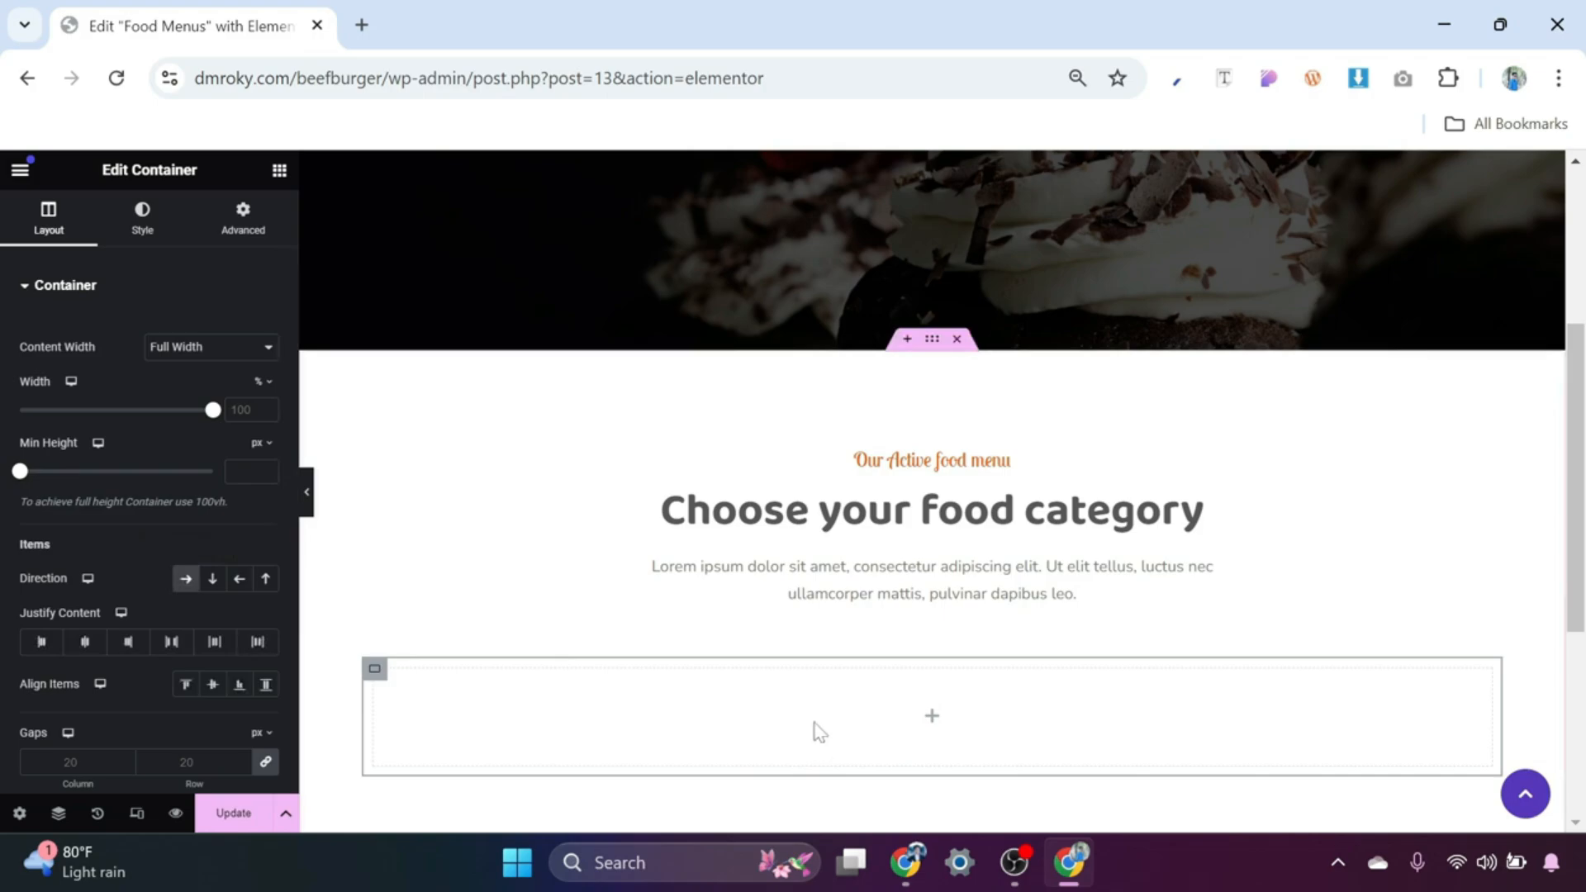
Step: Add an Icon List widget to the inner container and delete its second and third items
scroll(818, 731, "down", 2)
left_click(931, 595)
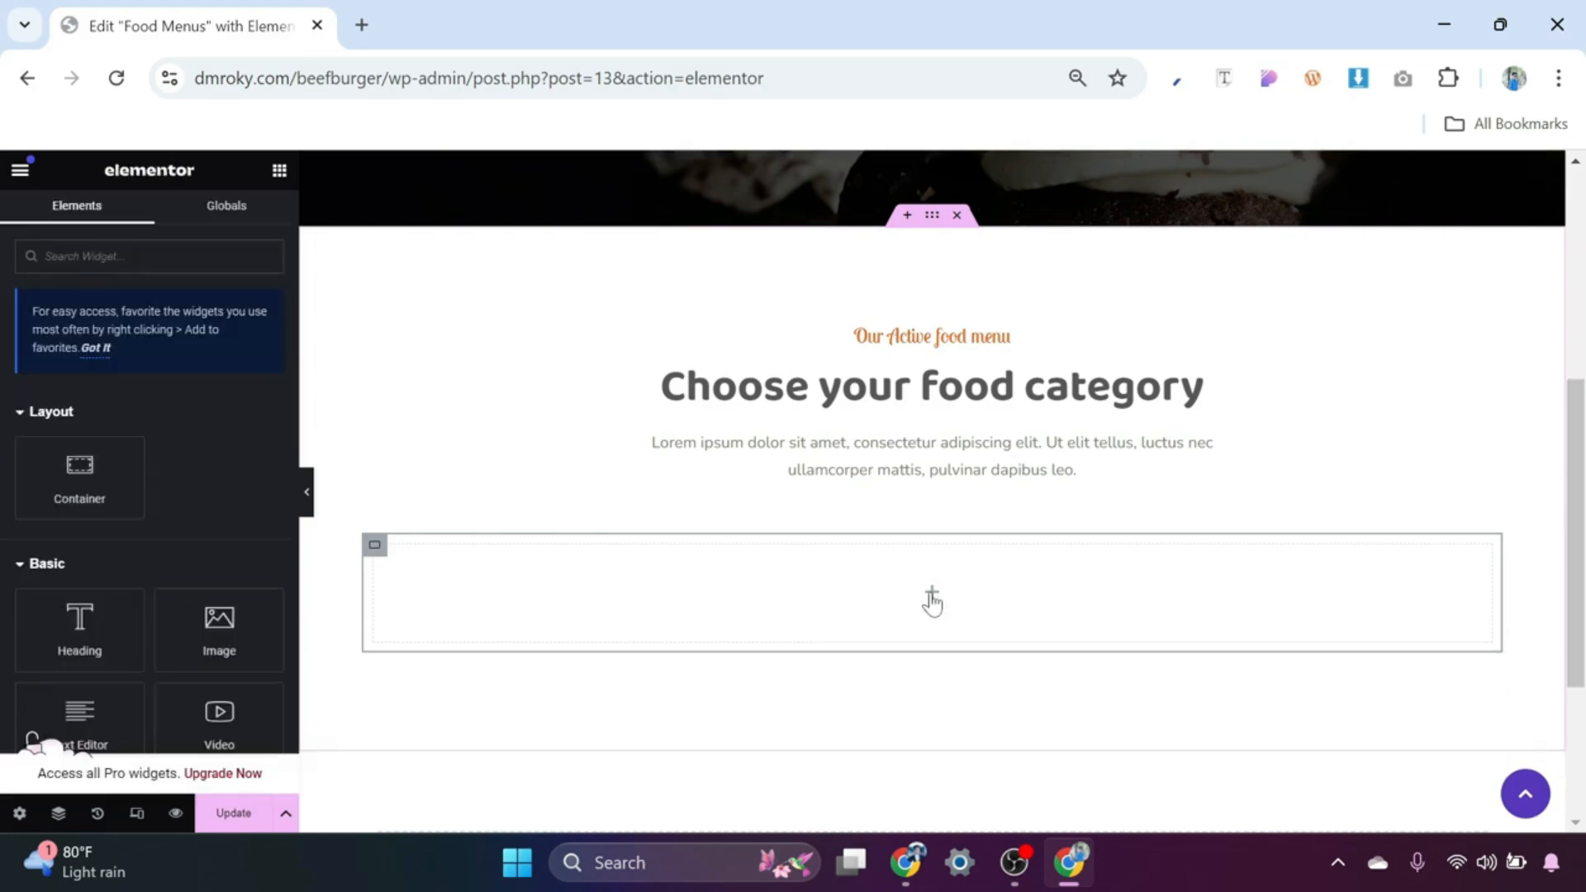
type("icon li")
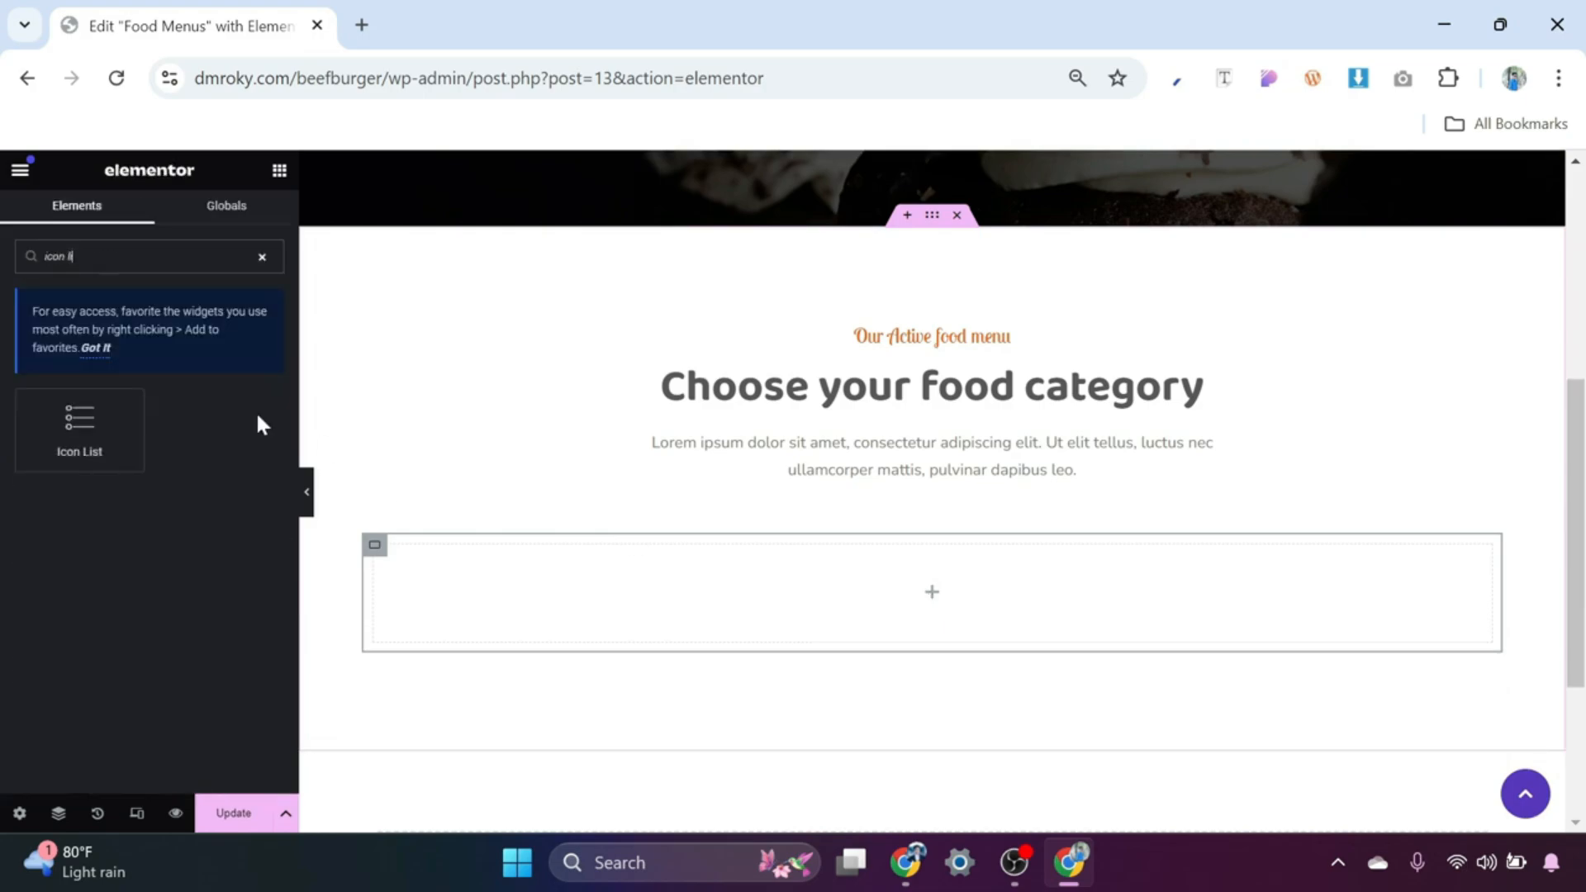
left_click_drag(82, 418, 686, 558)
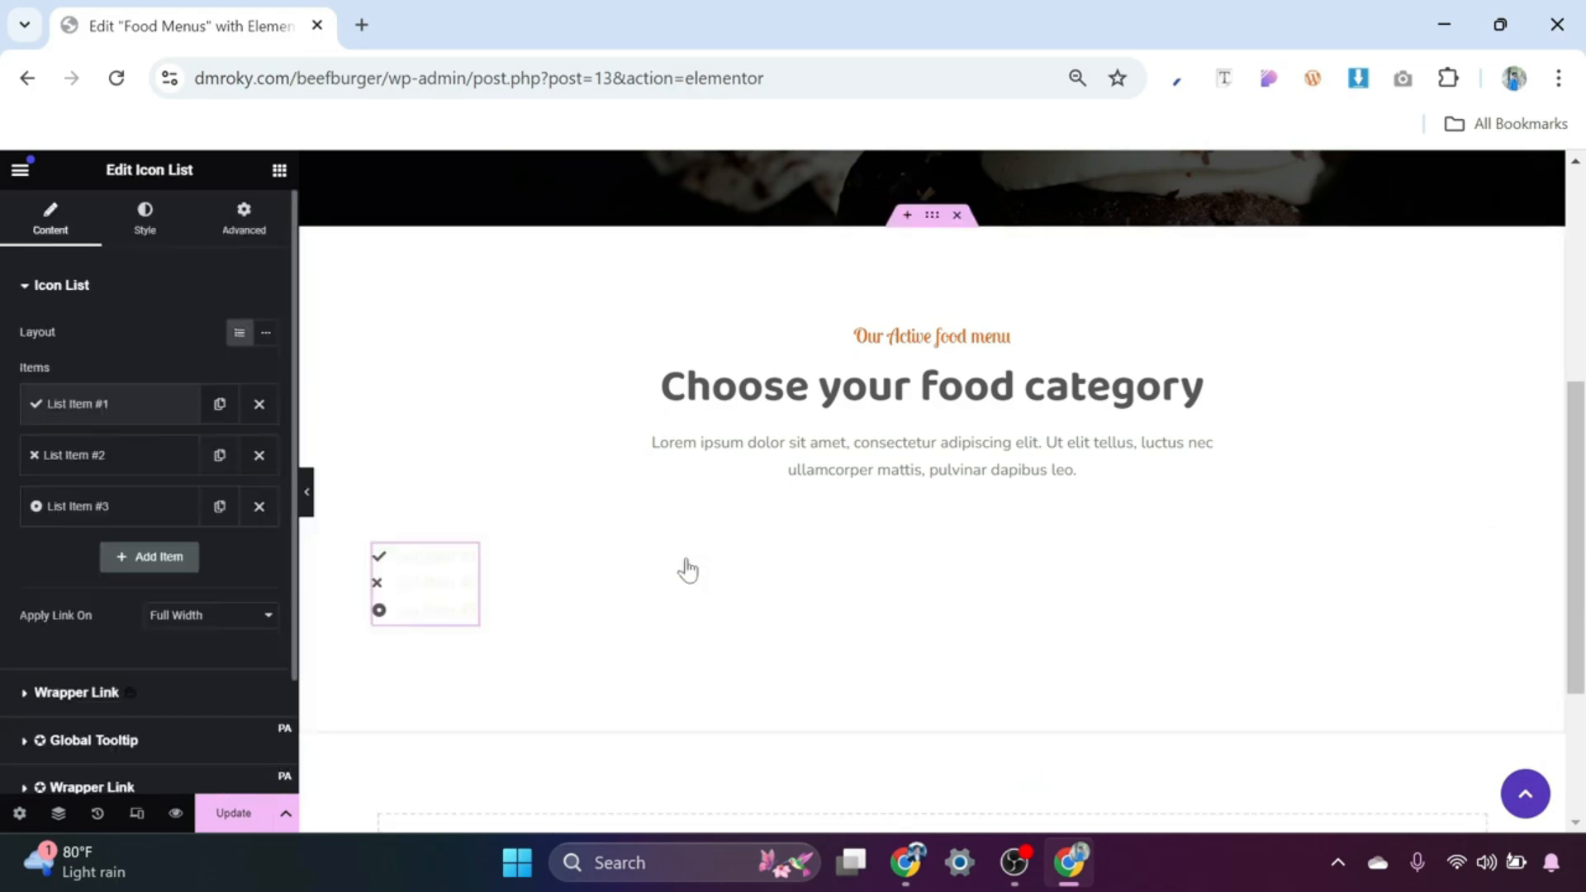
left_click(259, 457)
left_click(259, 455)
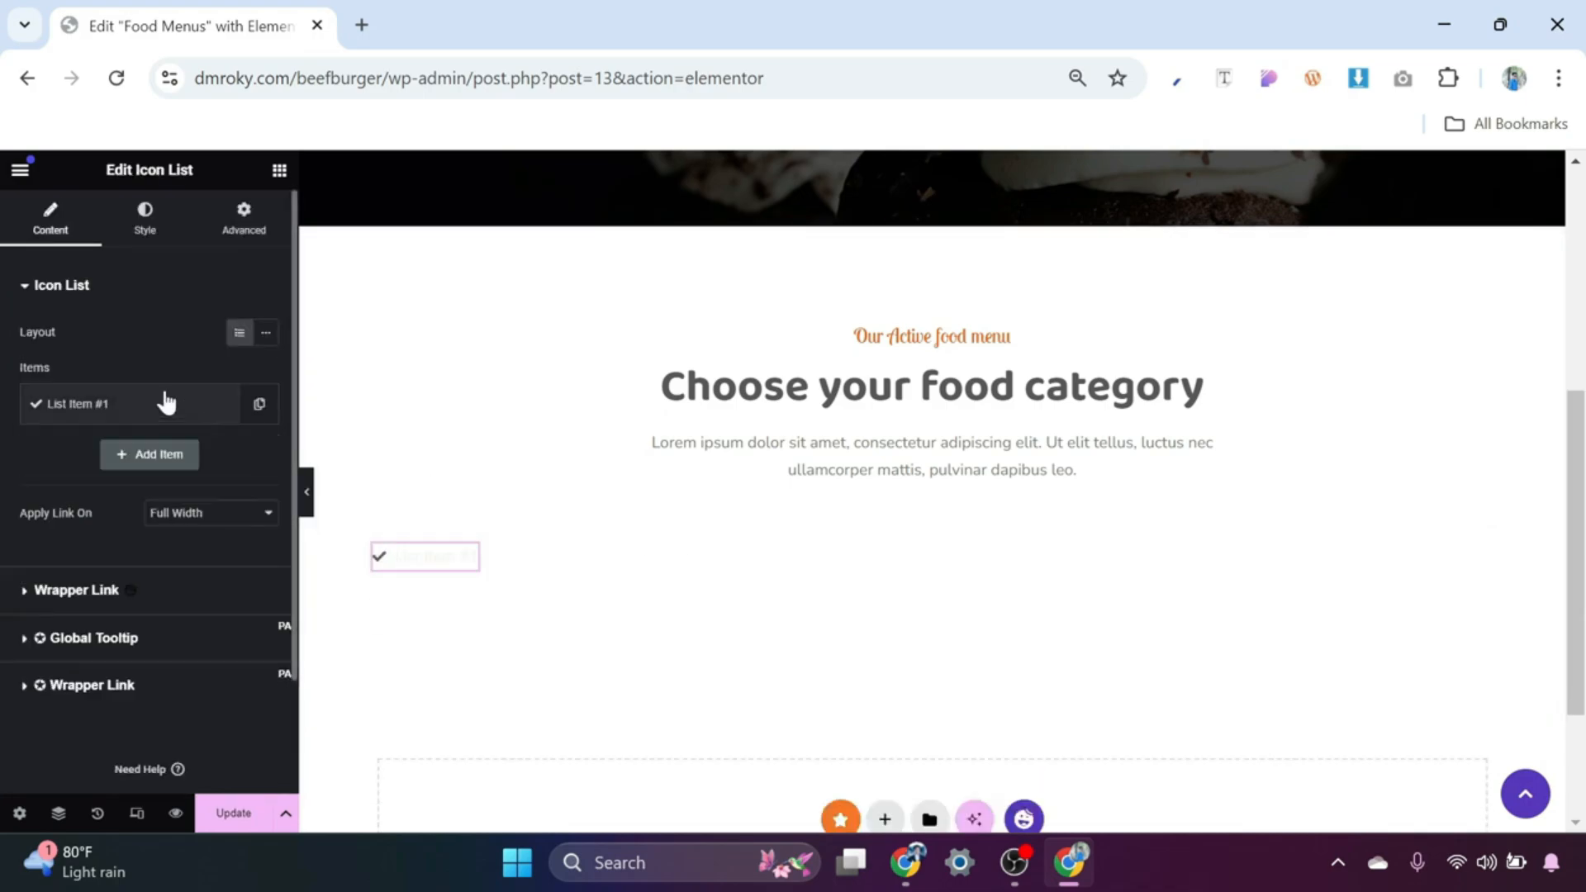
Step: Set the remaining list item's text to "8Chicken Pizza"
left_click(132, 405)
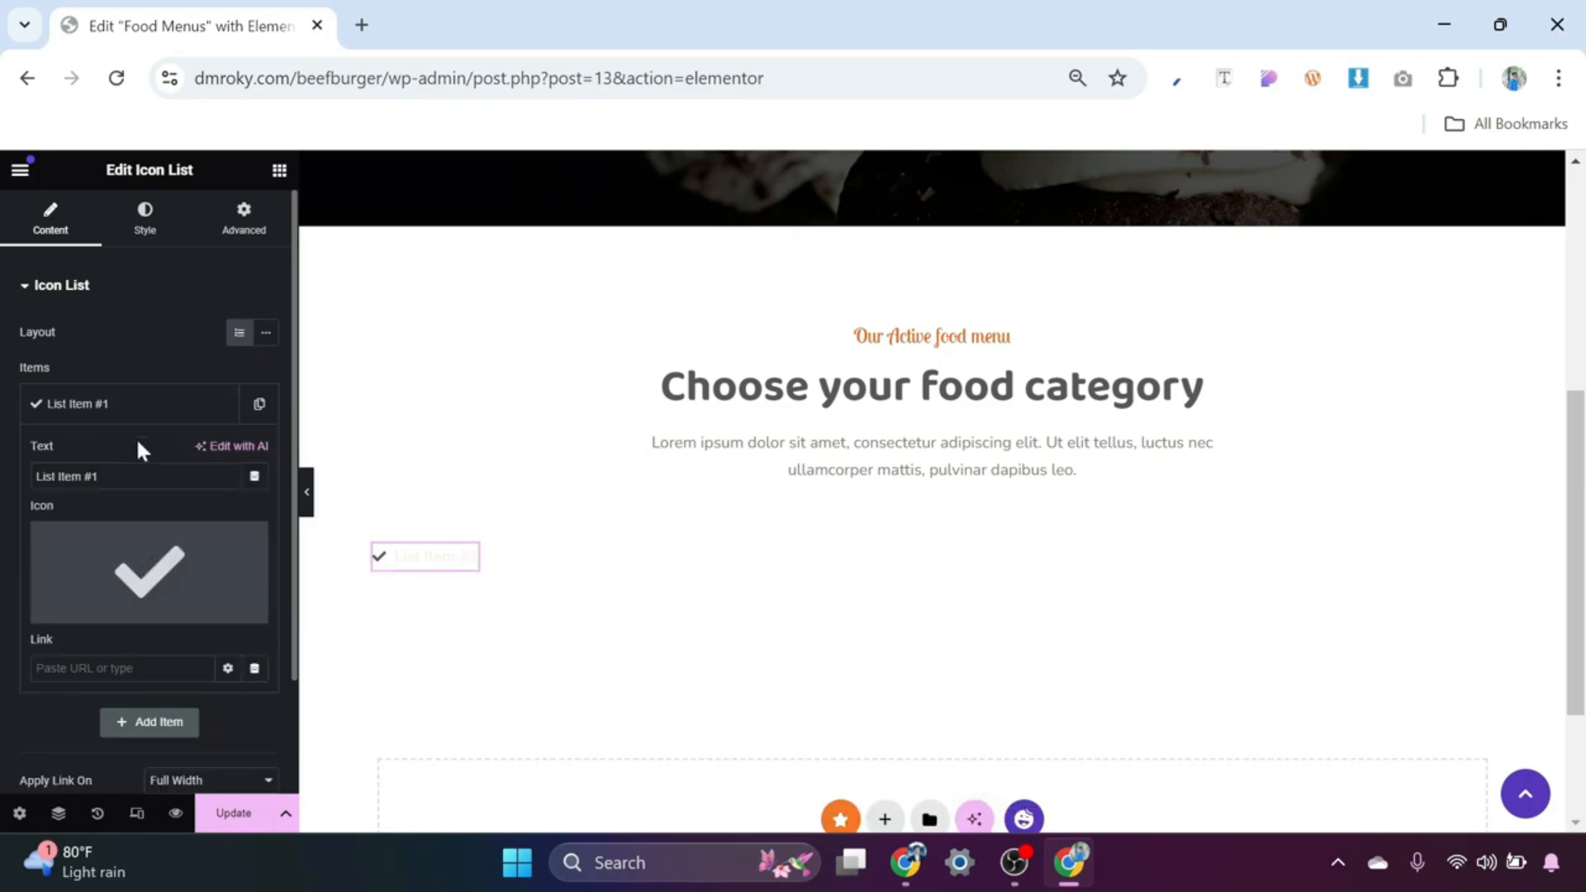
type("8")
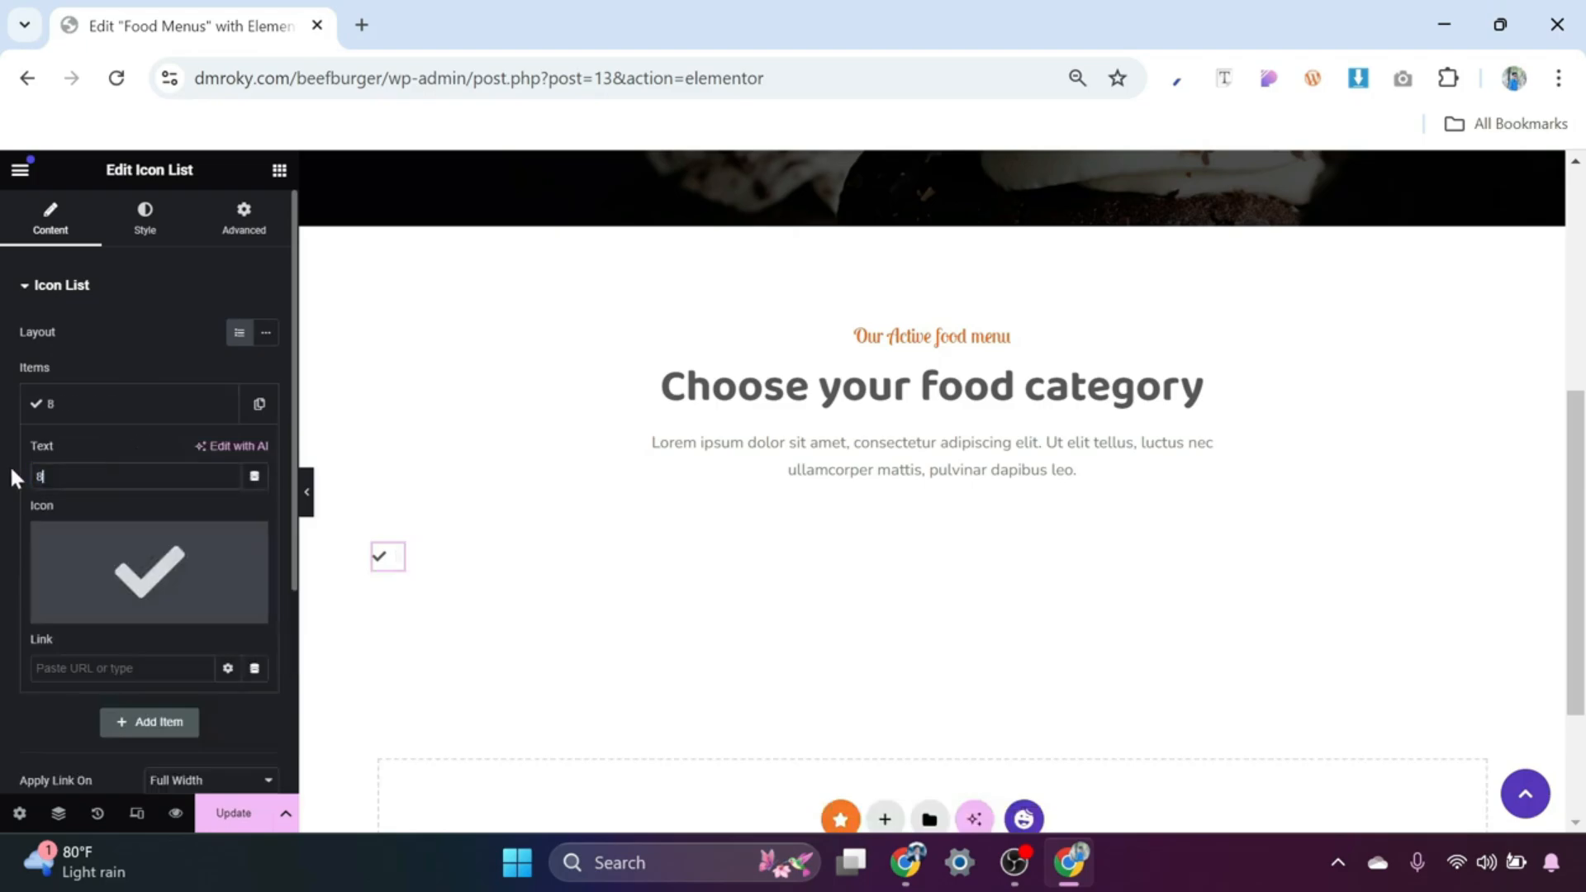
type("Chicken Pizza")
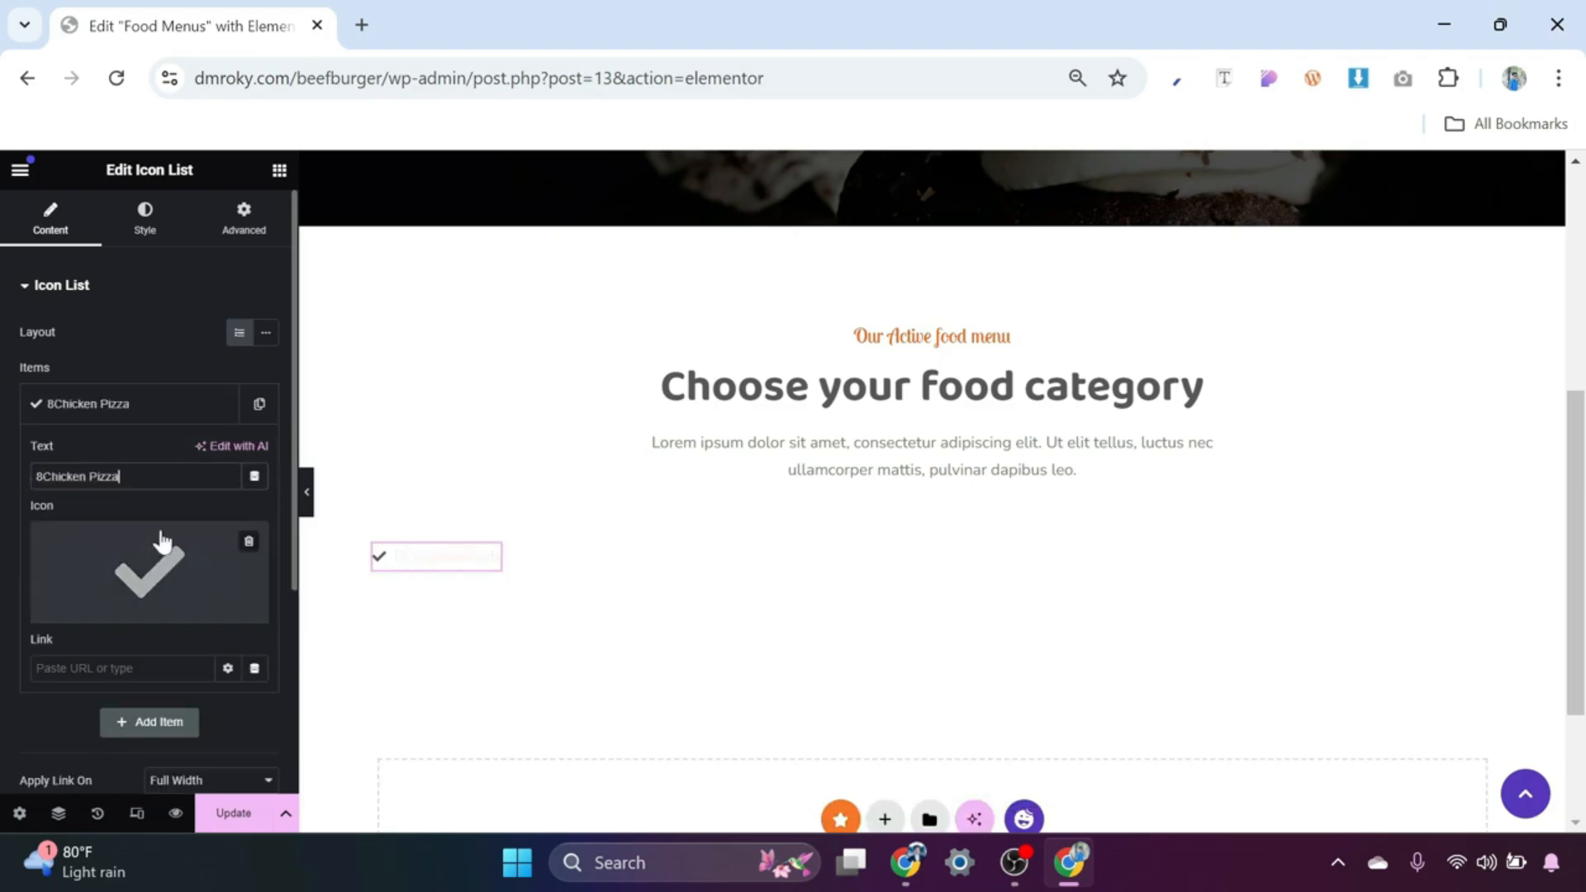
Step: Replace the icon of the Chicken Pizza list item with the Fan icon from the icon library
left_click(133, 610)
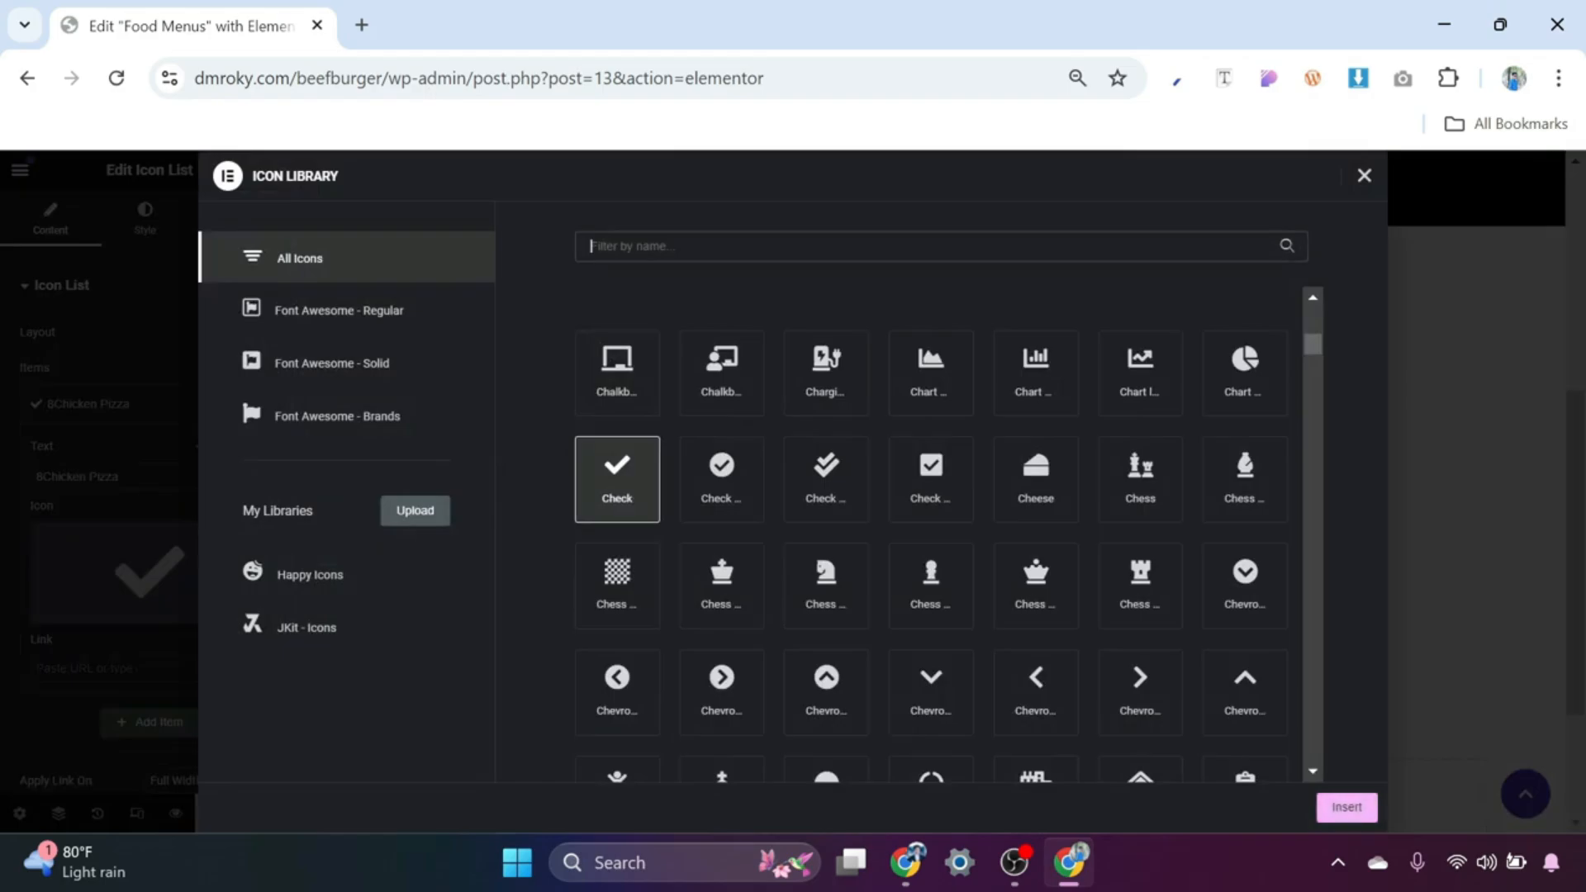
type("fan")
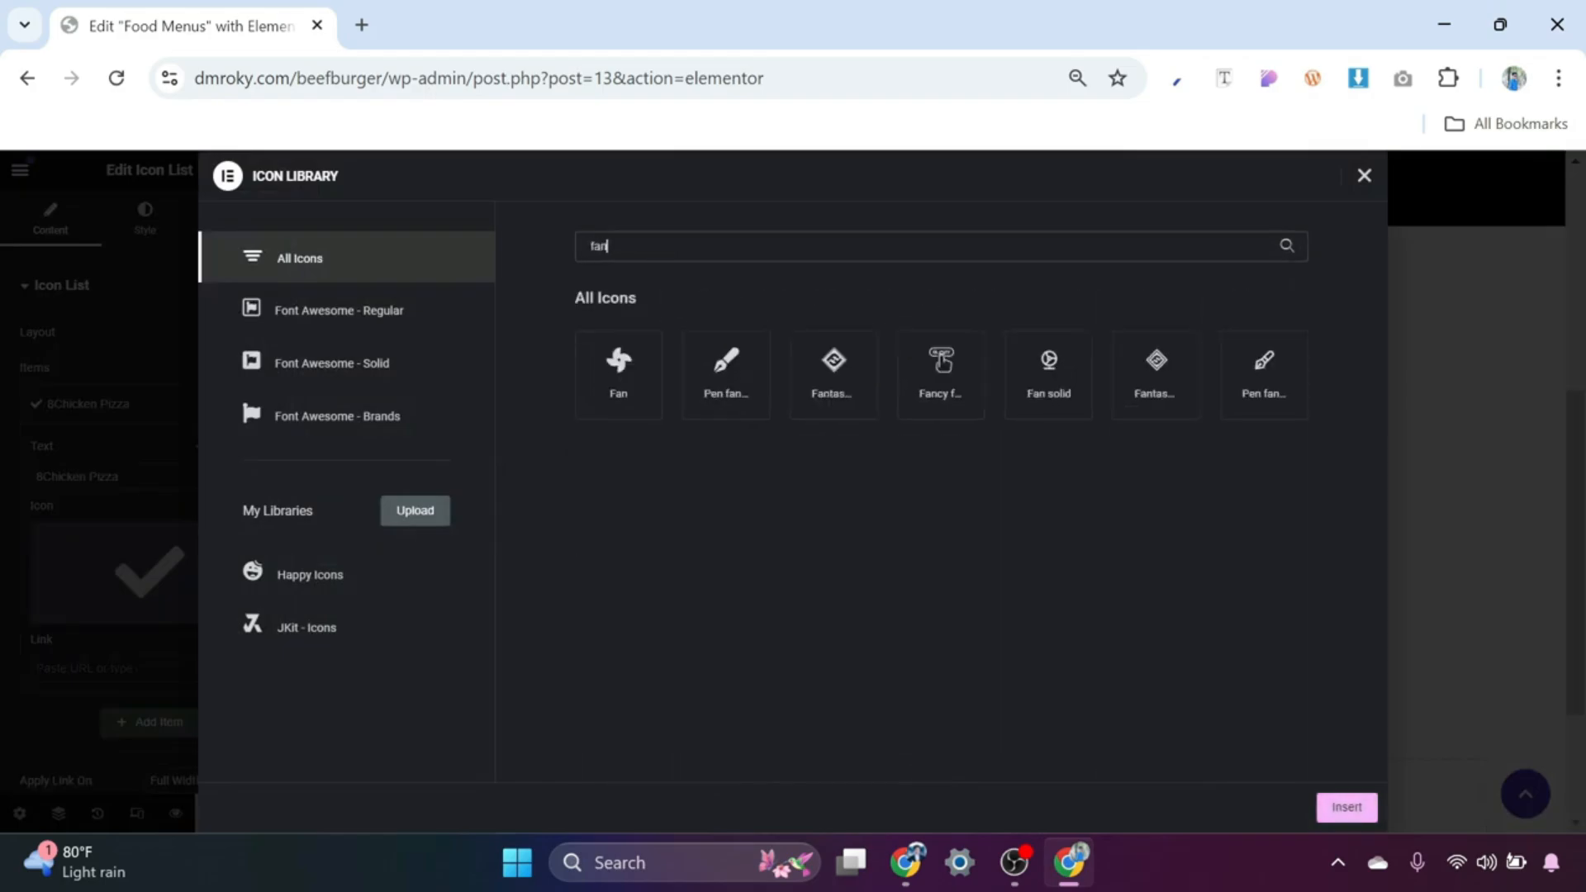
left_click(621, 362)
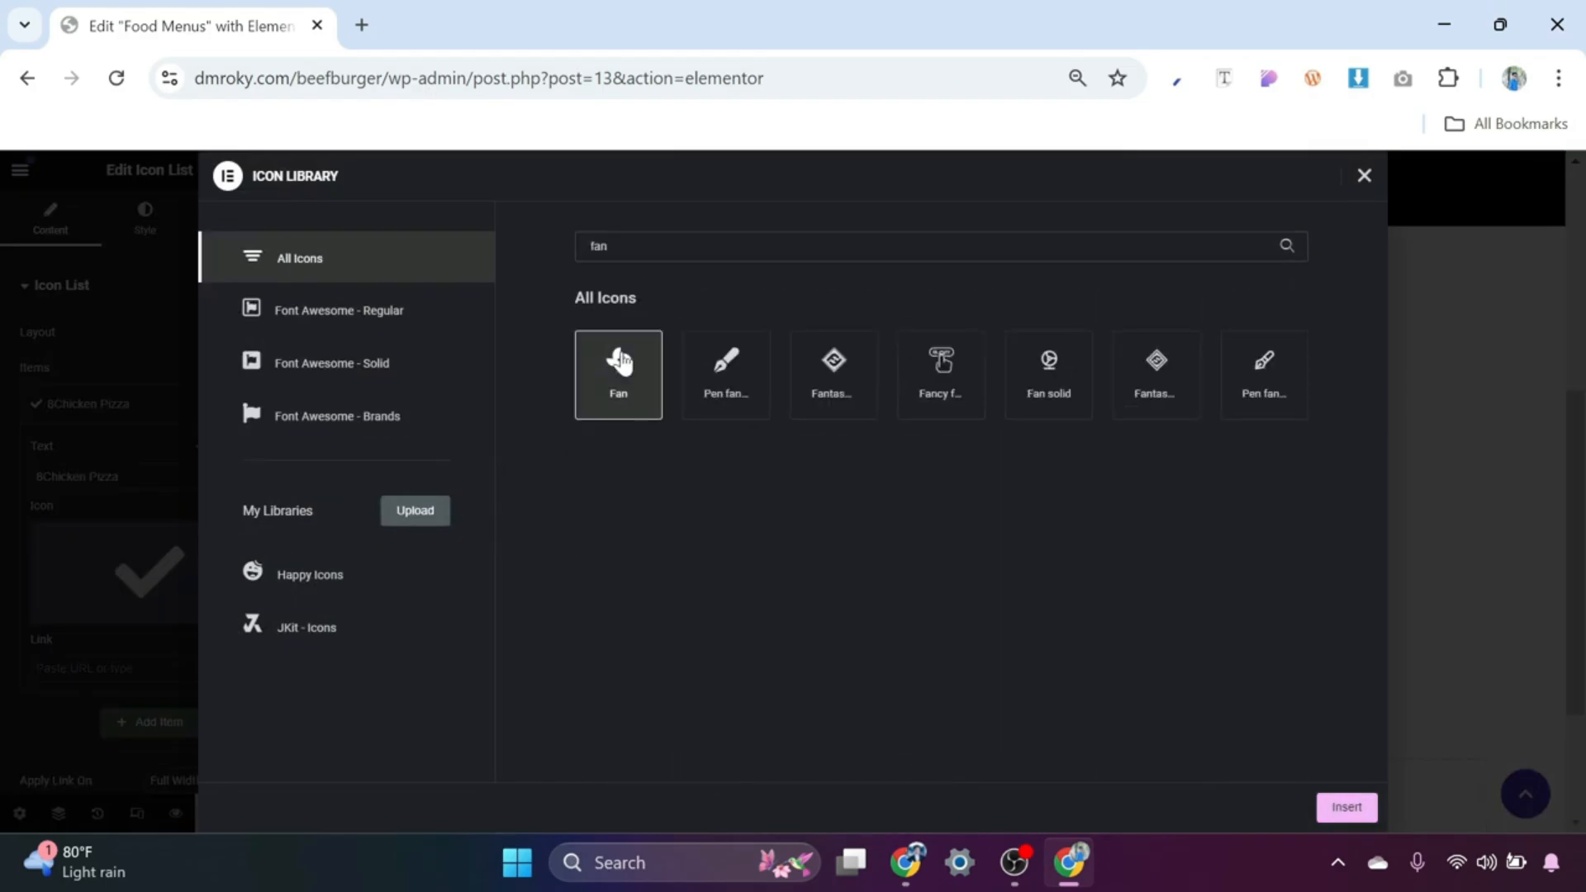
left_click(1345, 808)
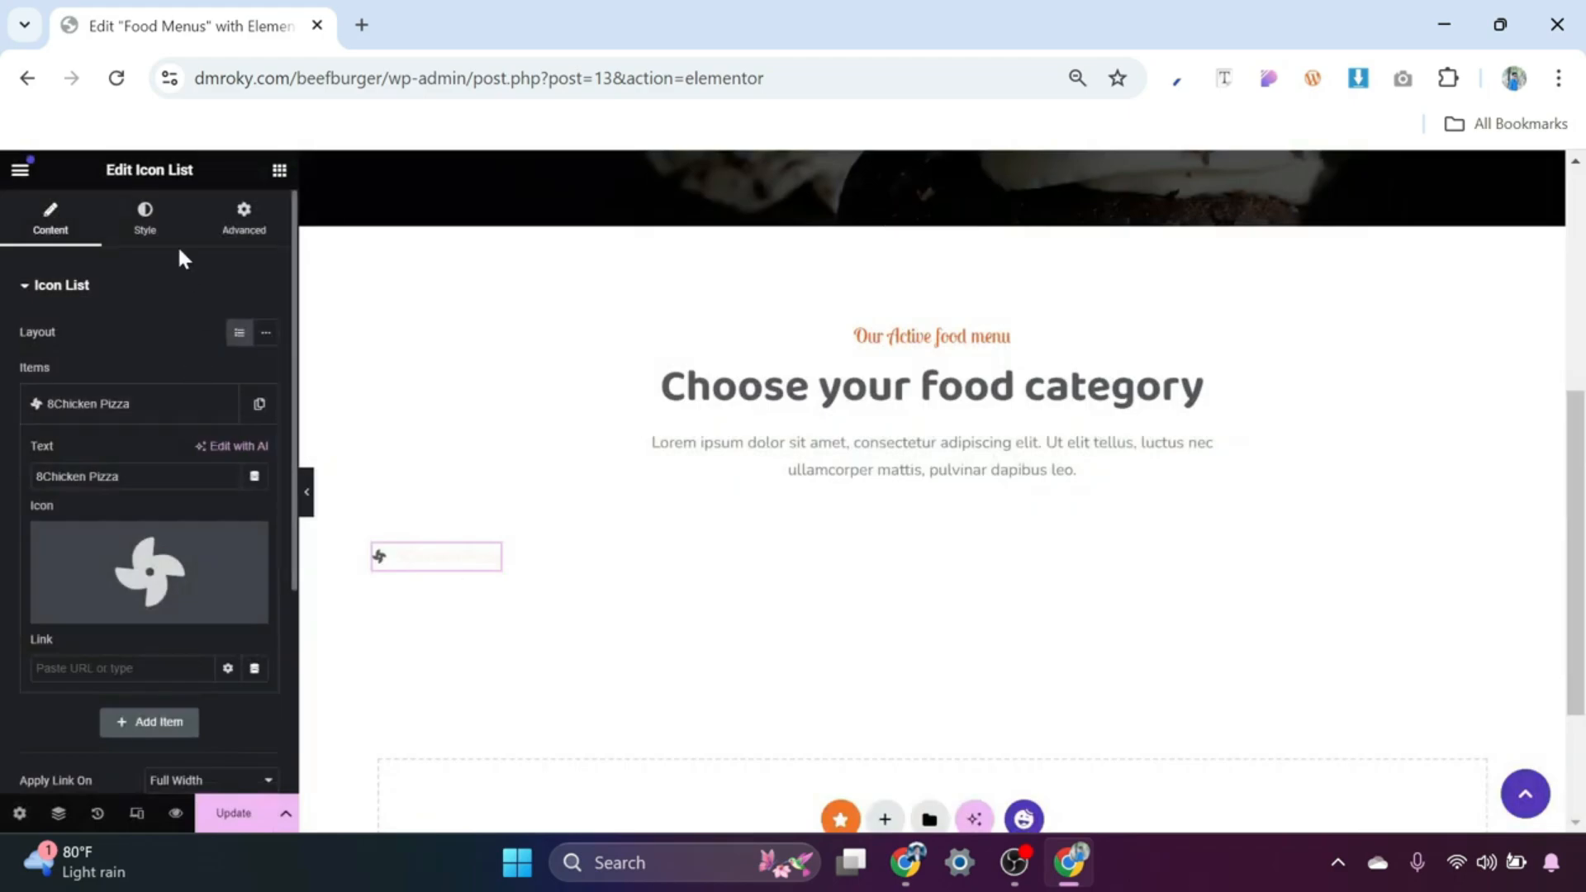
Step: Set the list icon's size to 20 px and its color to the global Brand color
left_click(152, 230)
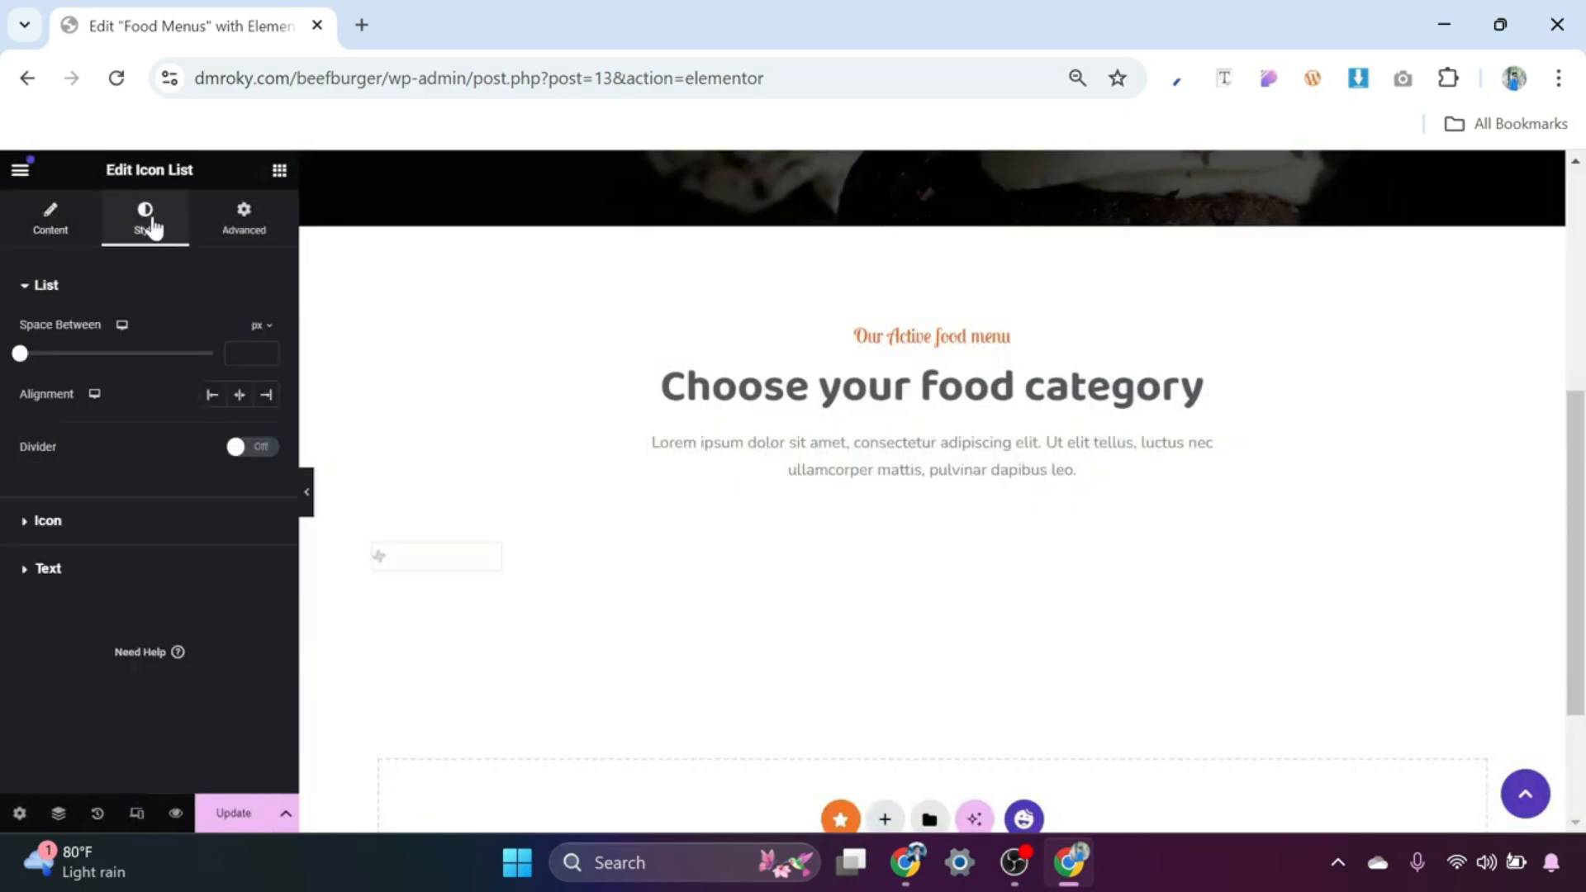
left_click(47, 521)
left_click_drag(247, 500, 210, 502)
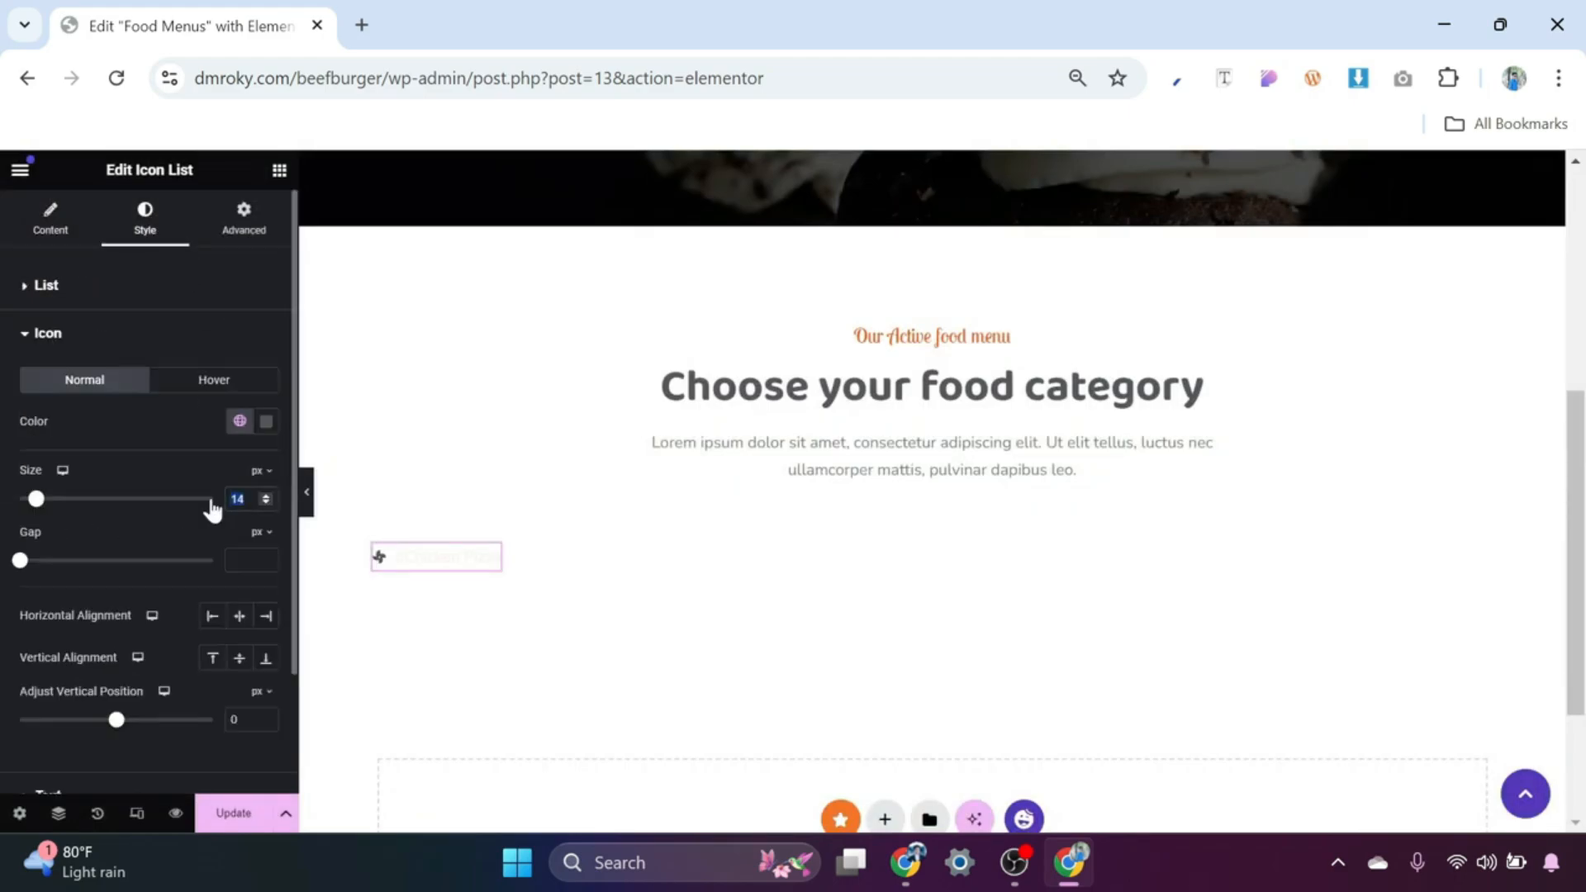
type("20")
left_click(240, 422)
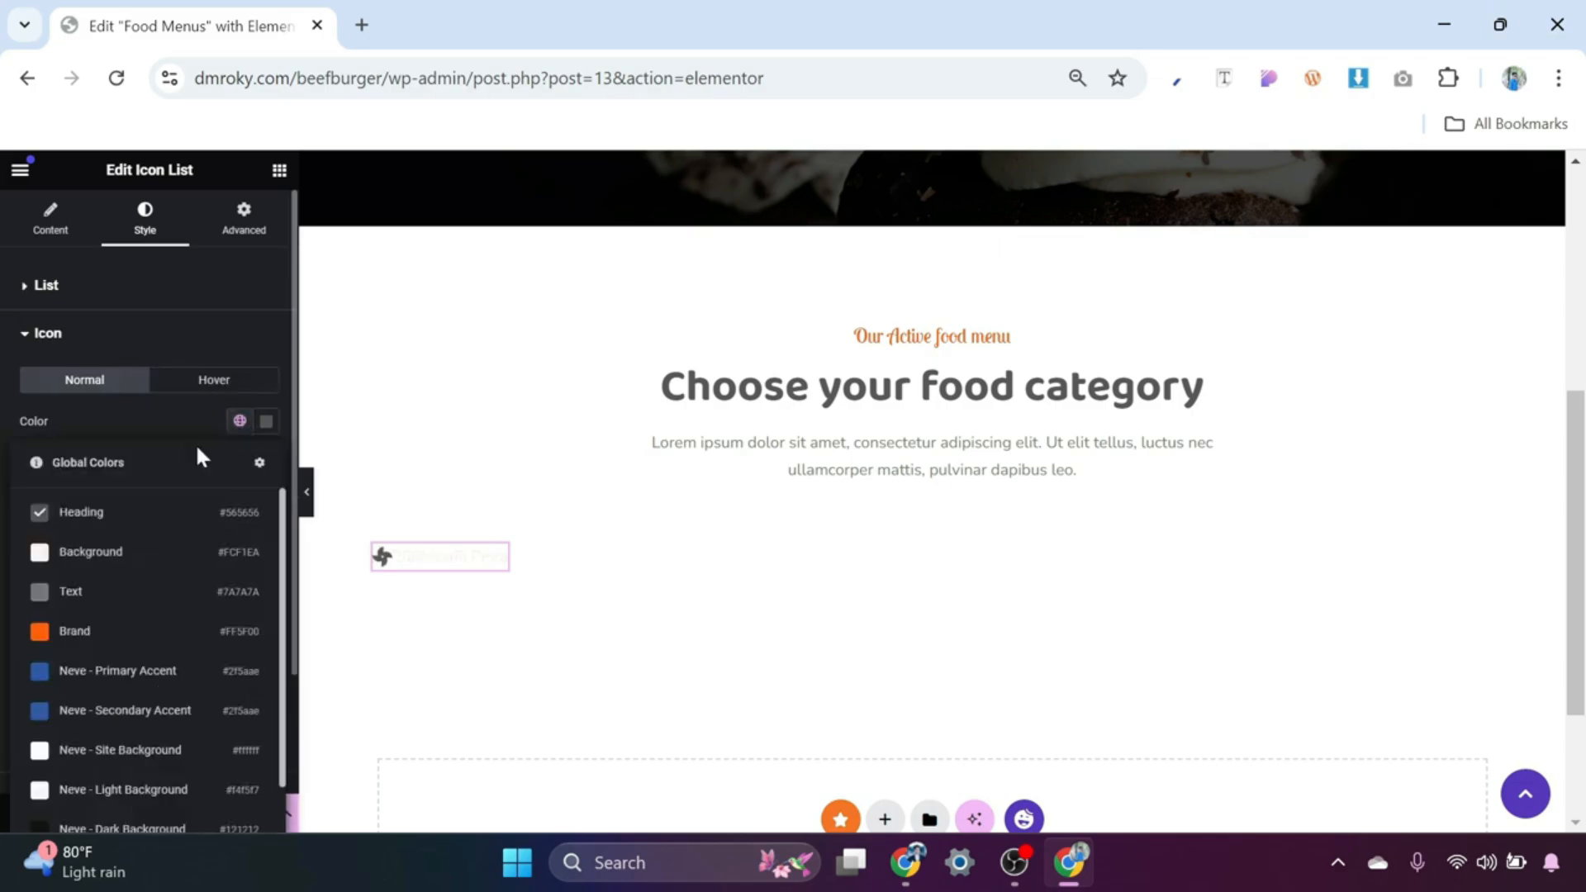
left_click(86, 632)
Step: Set the list text's color to the global Brand color and its typography to the global Sub-Heading font
scroll(145, 568, "down", 2)
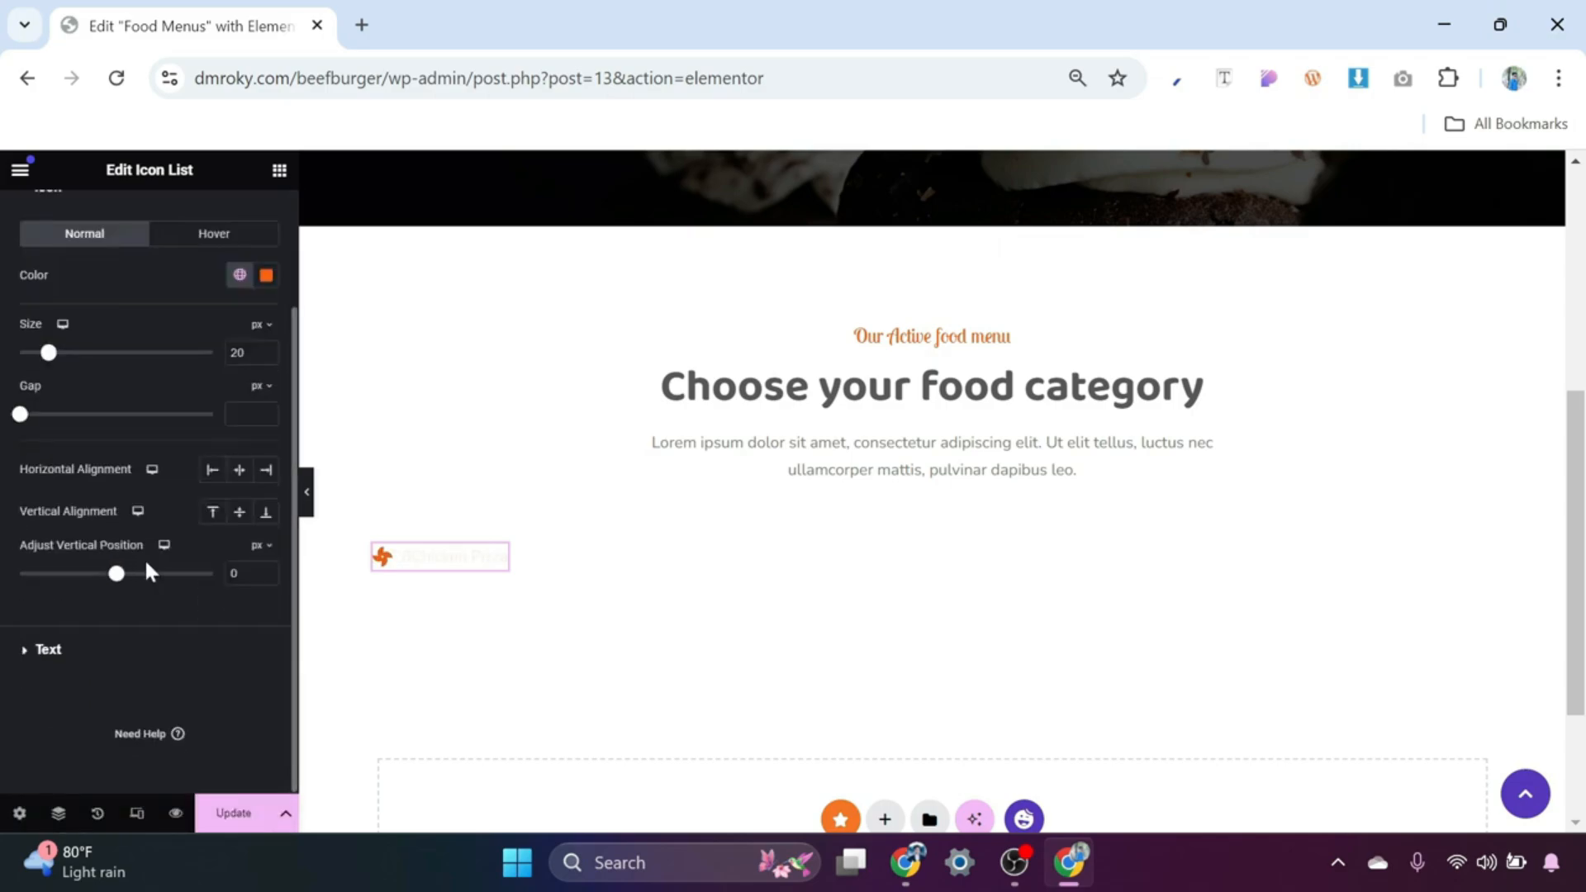
left_click(48, 650)
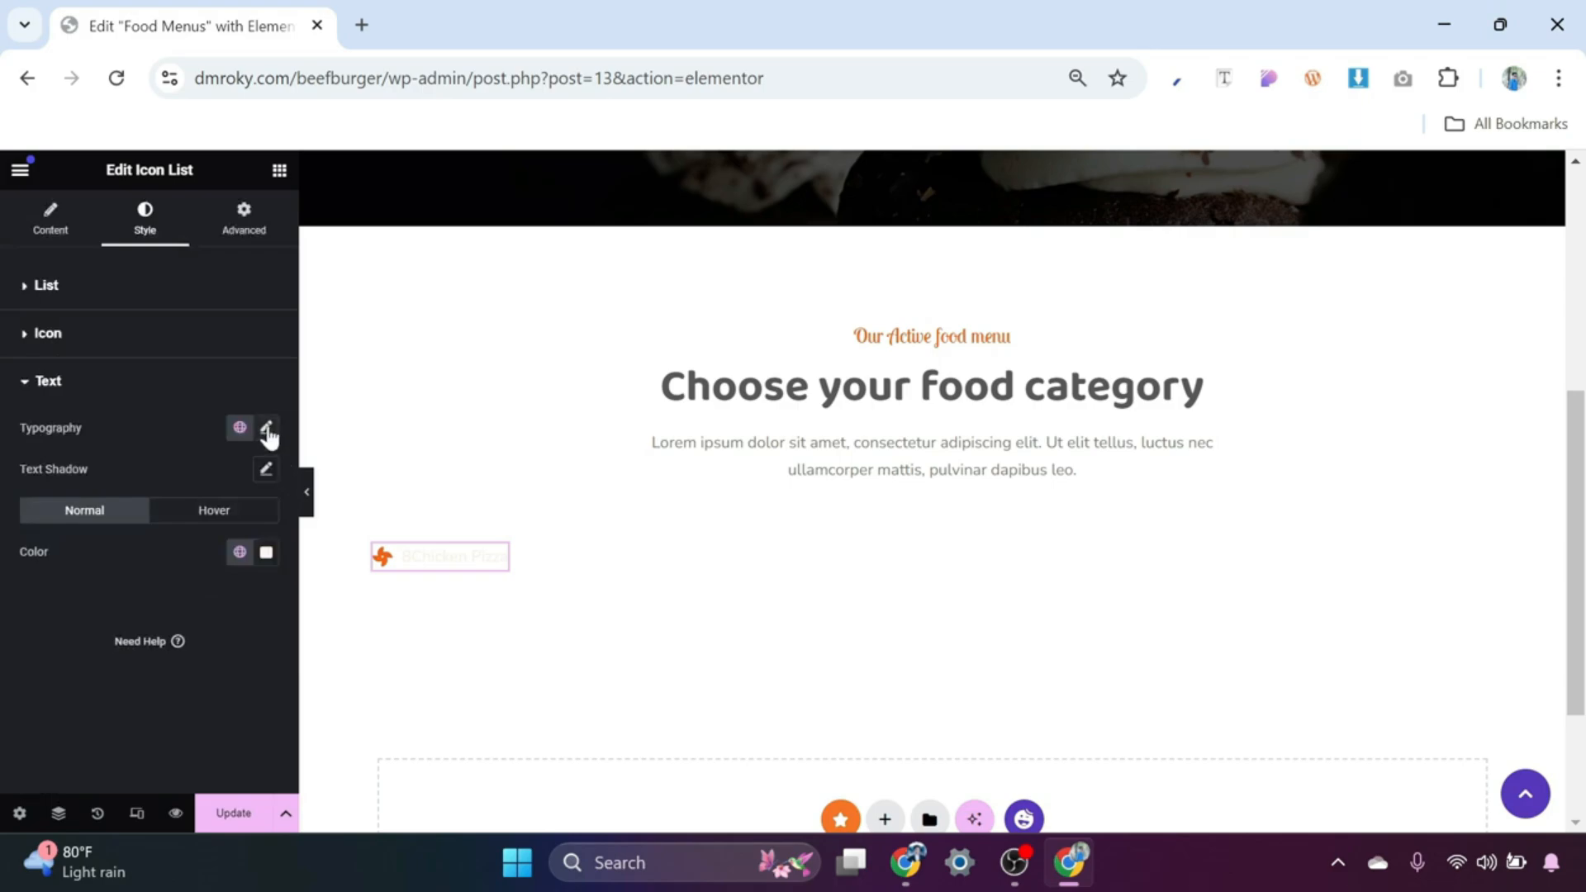
left_click(239, 552)
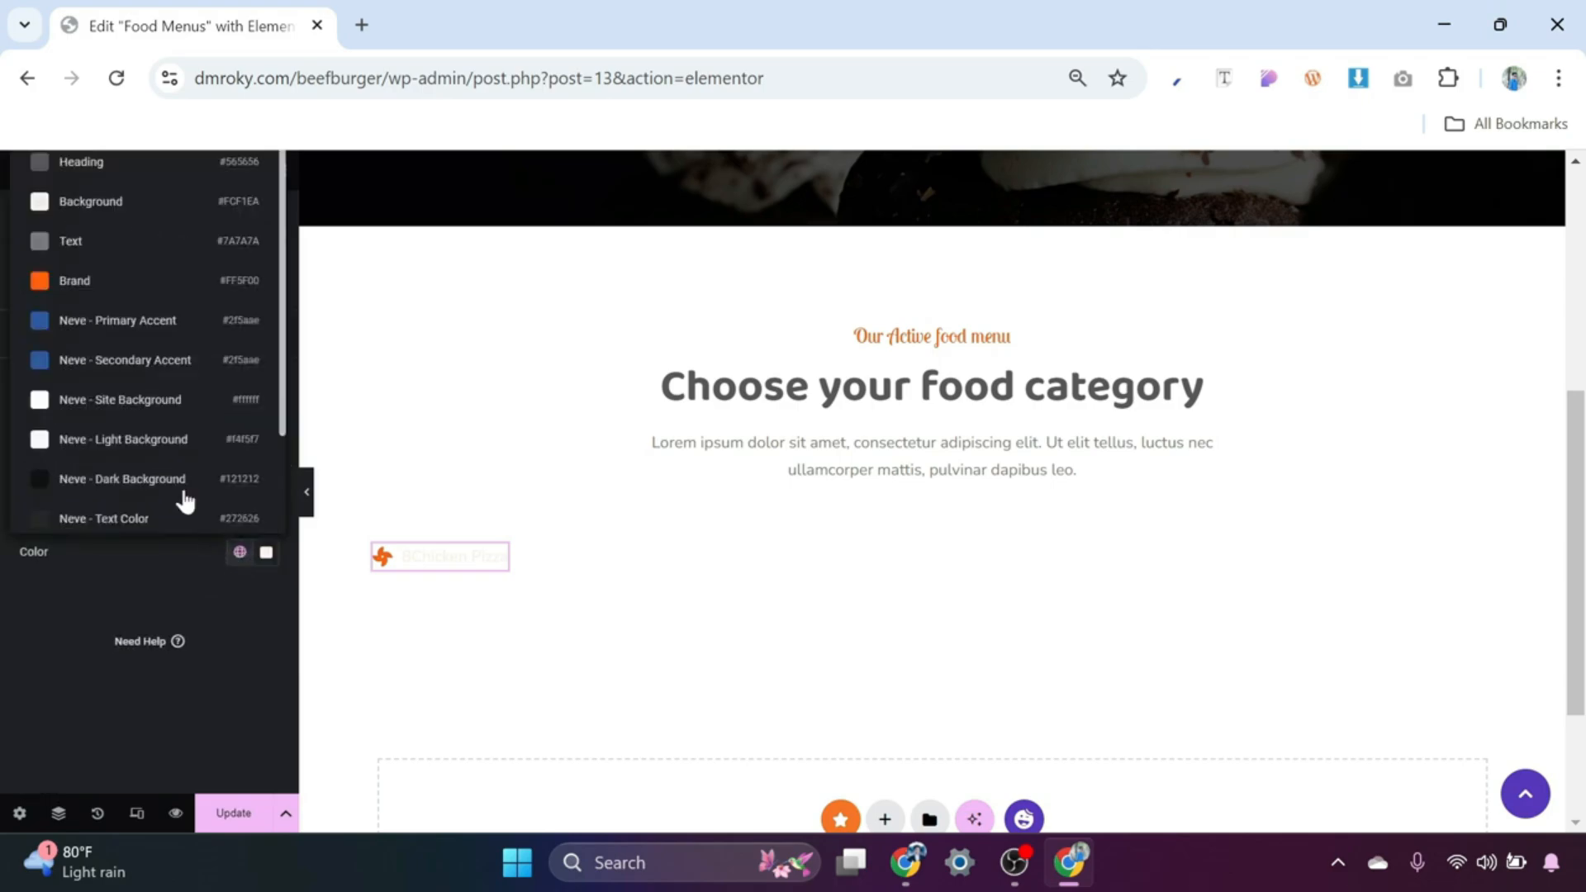
left_click(122, 287)
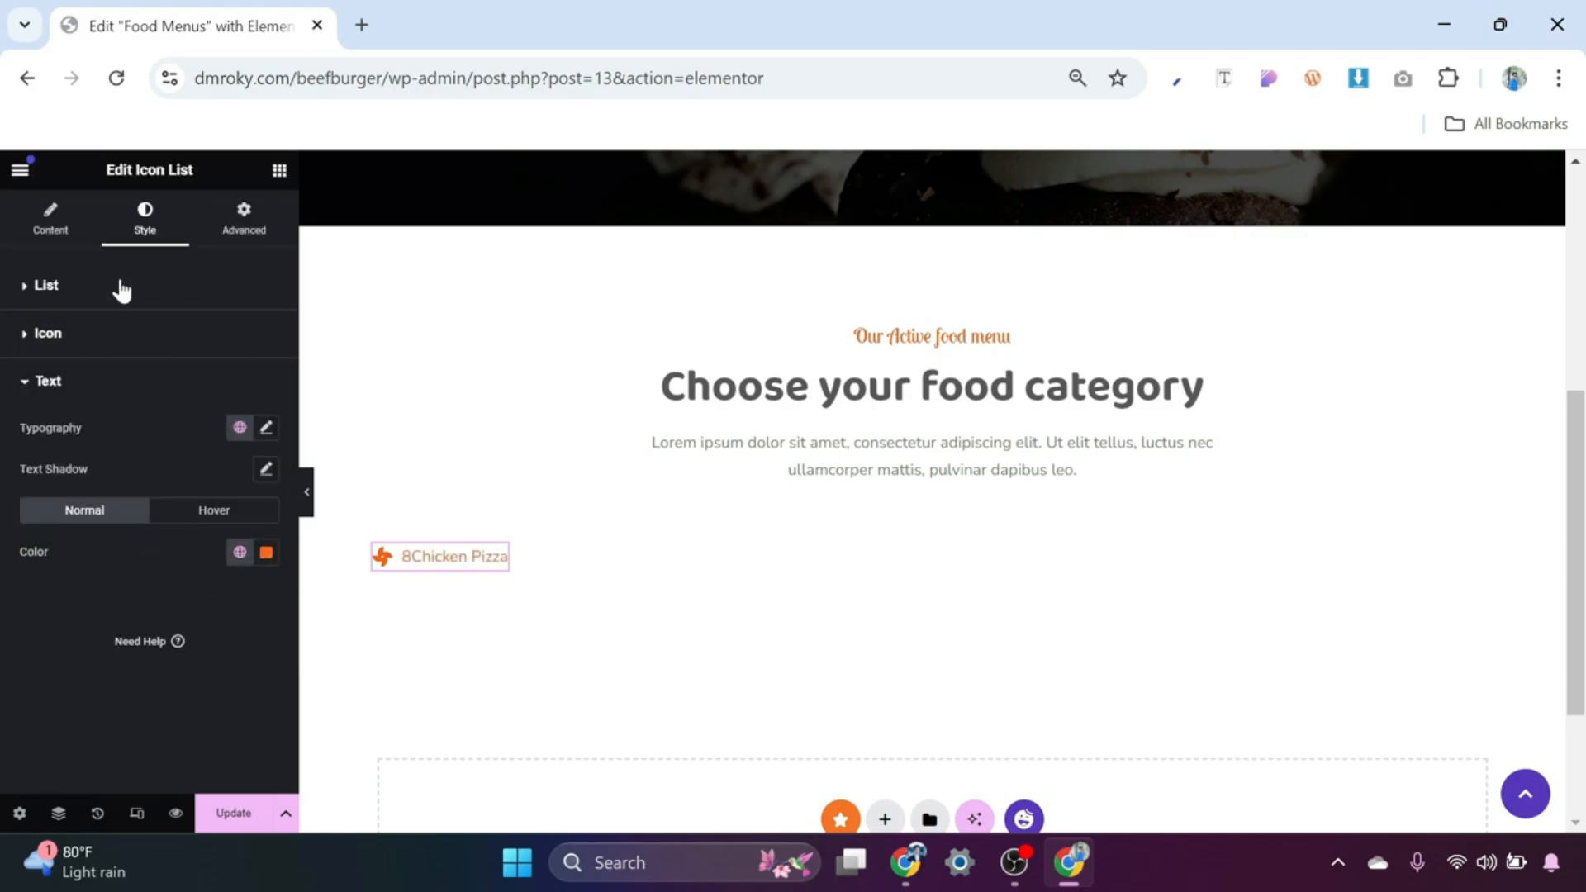
left_click(240, 428)
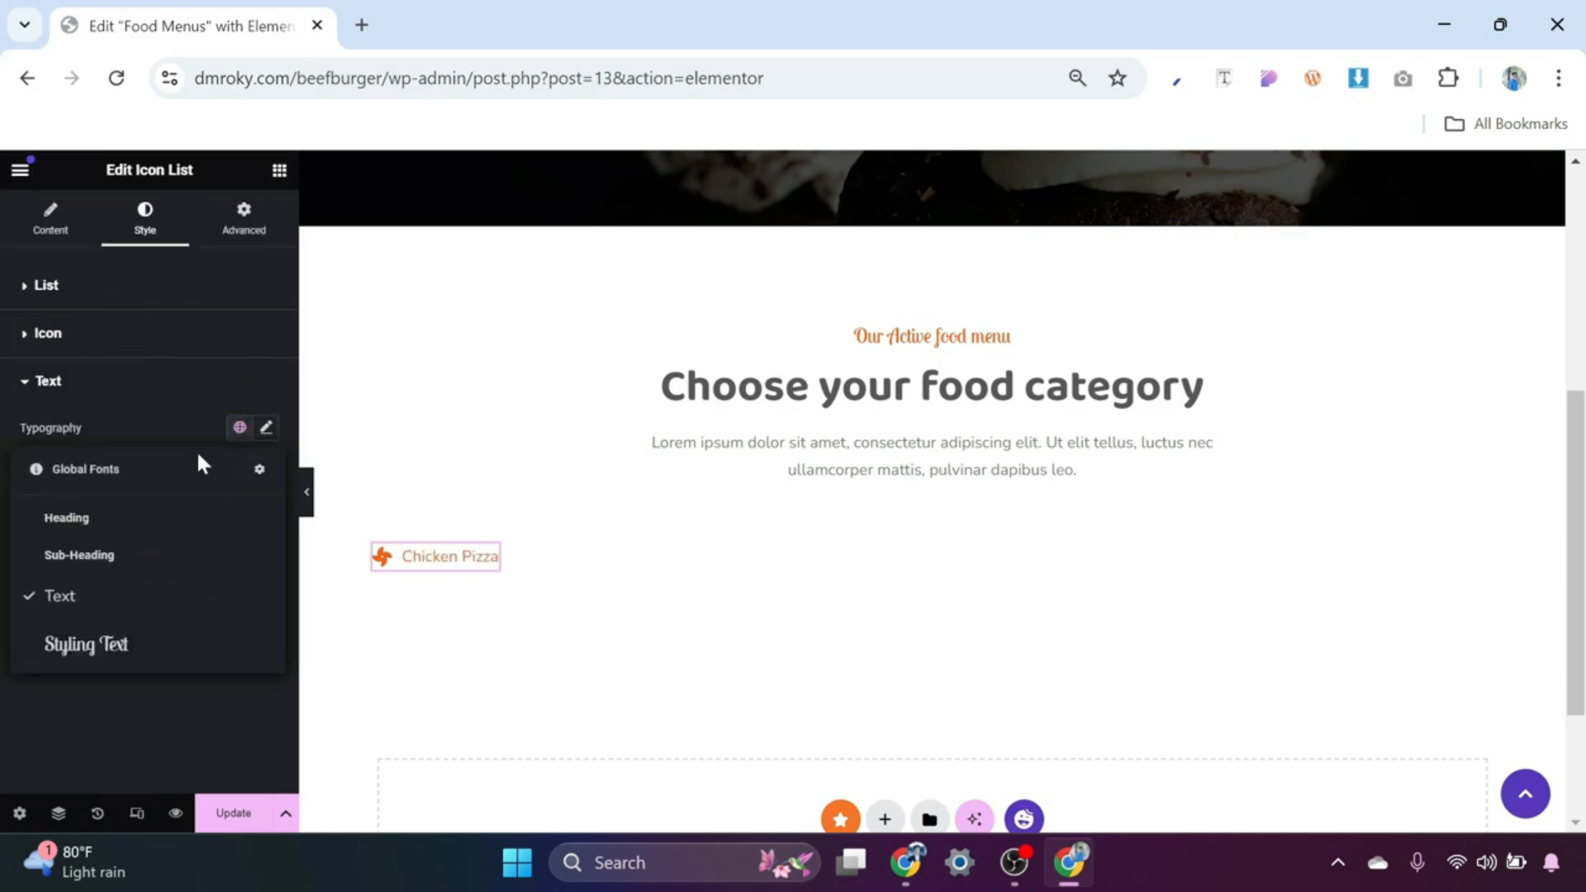
left_click(80, 555)
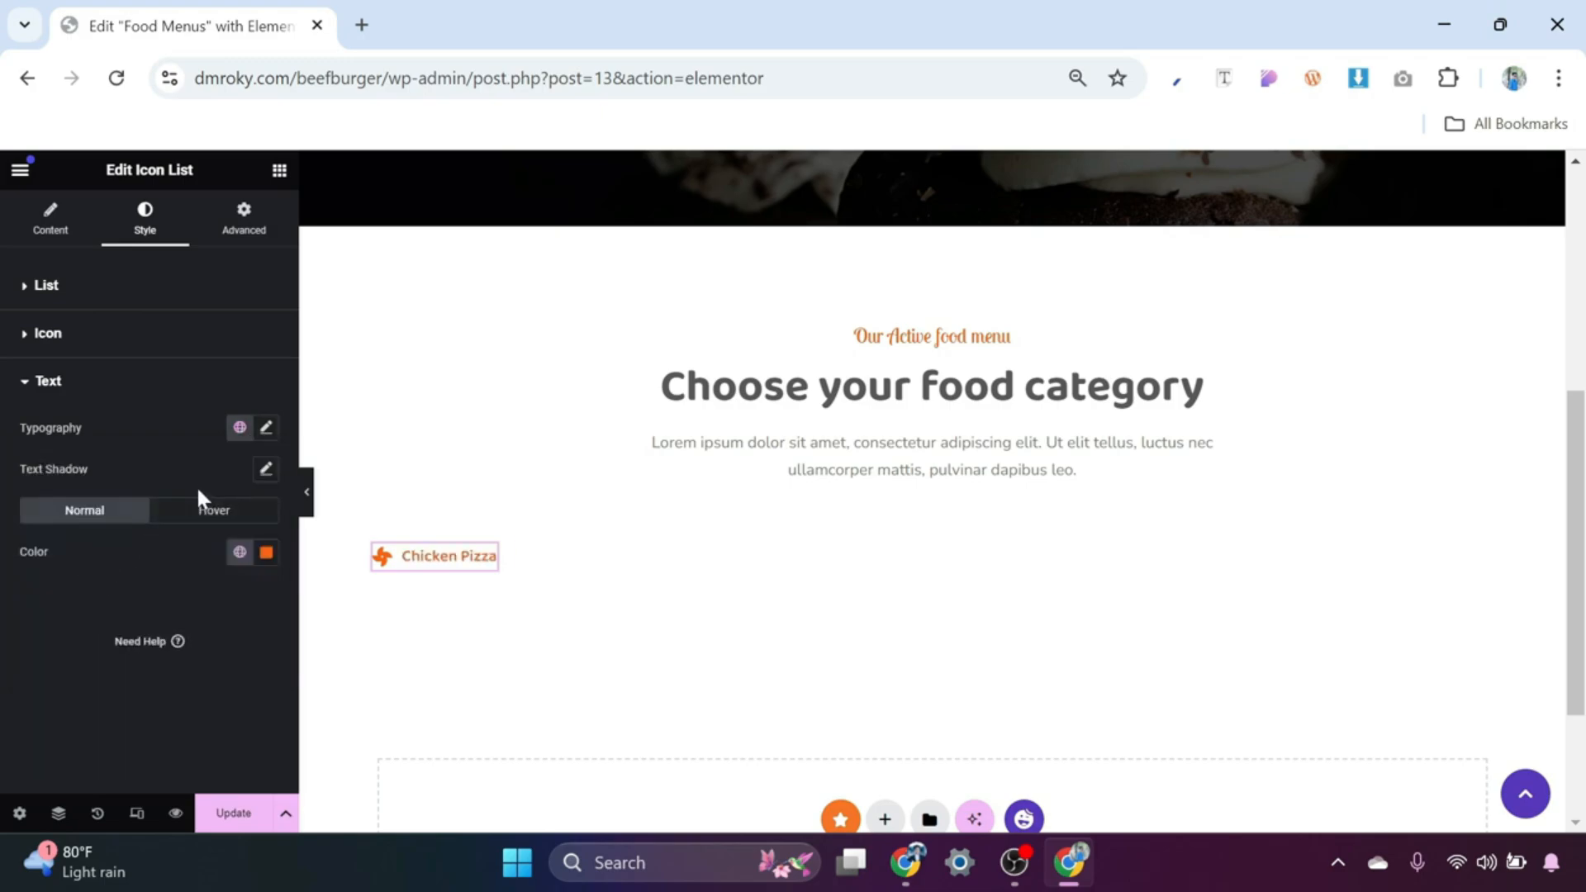
Step: Unlink the icon list's padding and set it to 10 px top and bottom, 30 px right and left
left_click(244, 218)
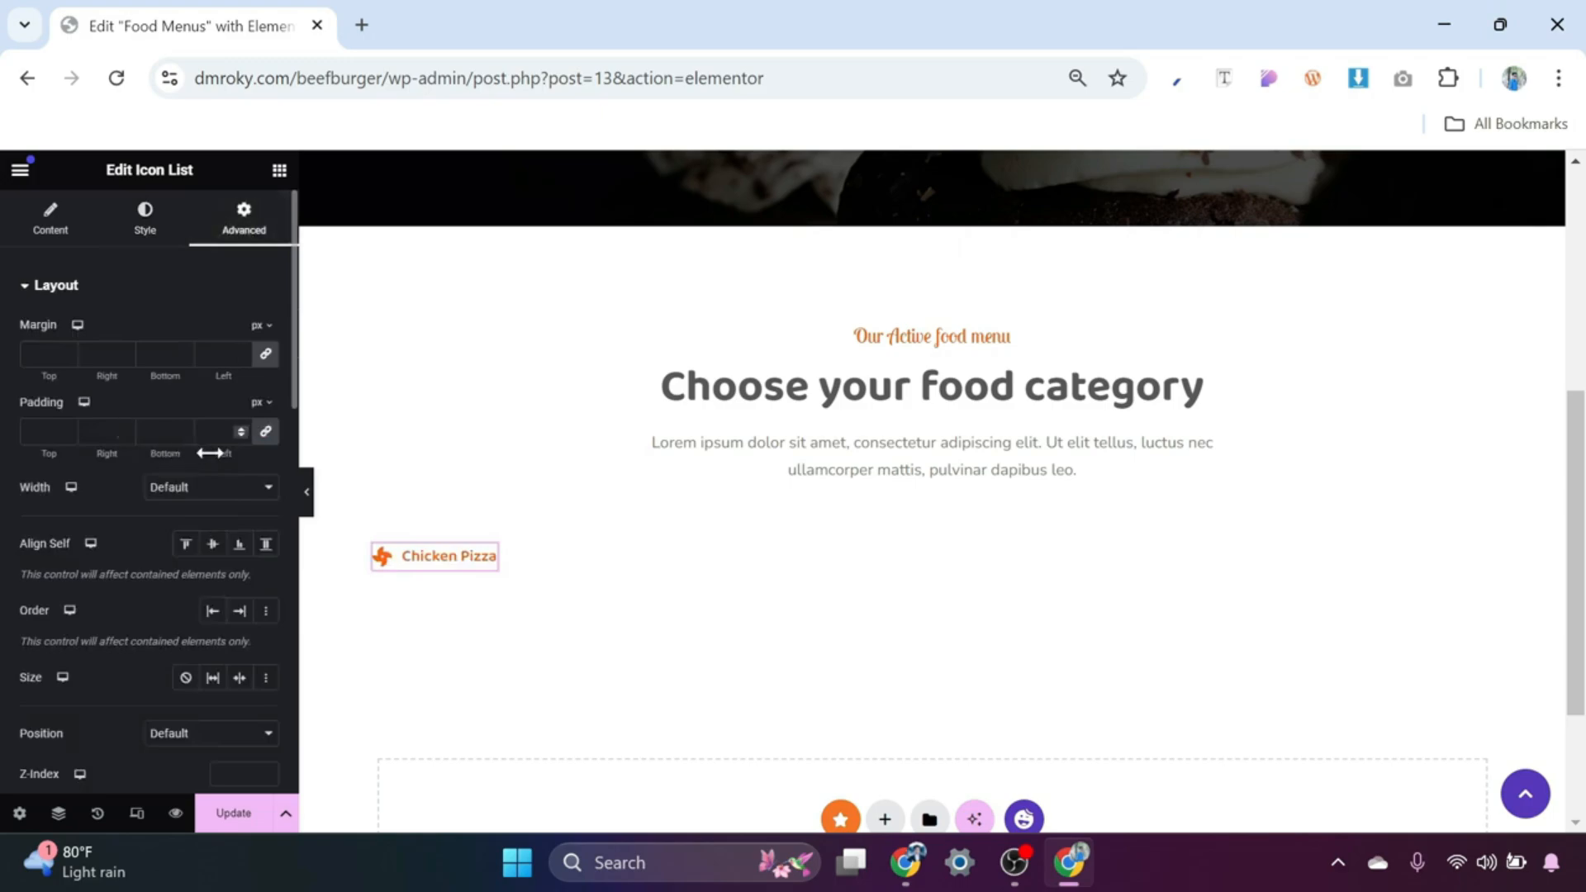
left_click(266, 433)
left_click(41, 431)
type("10")
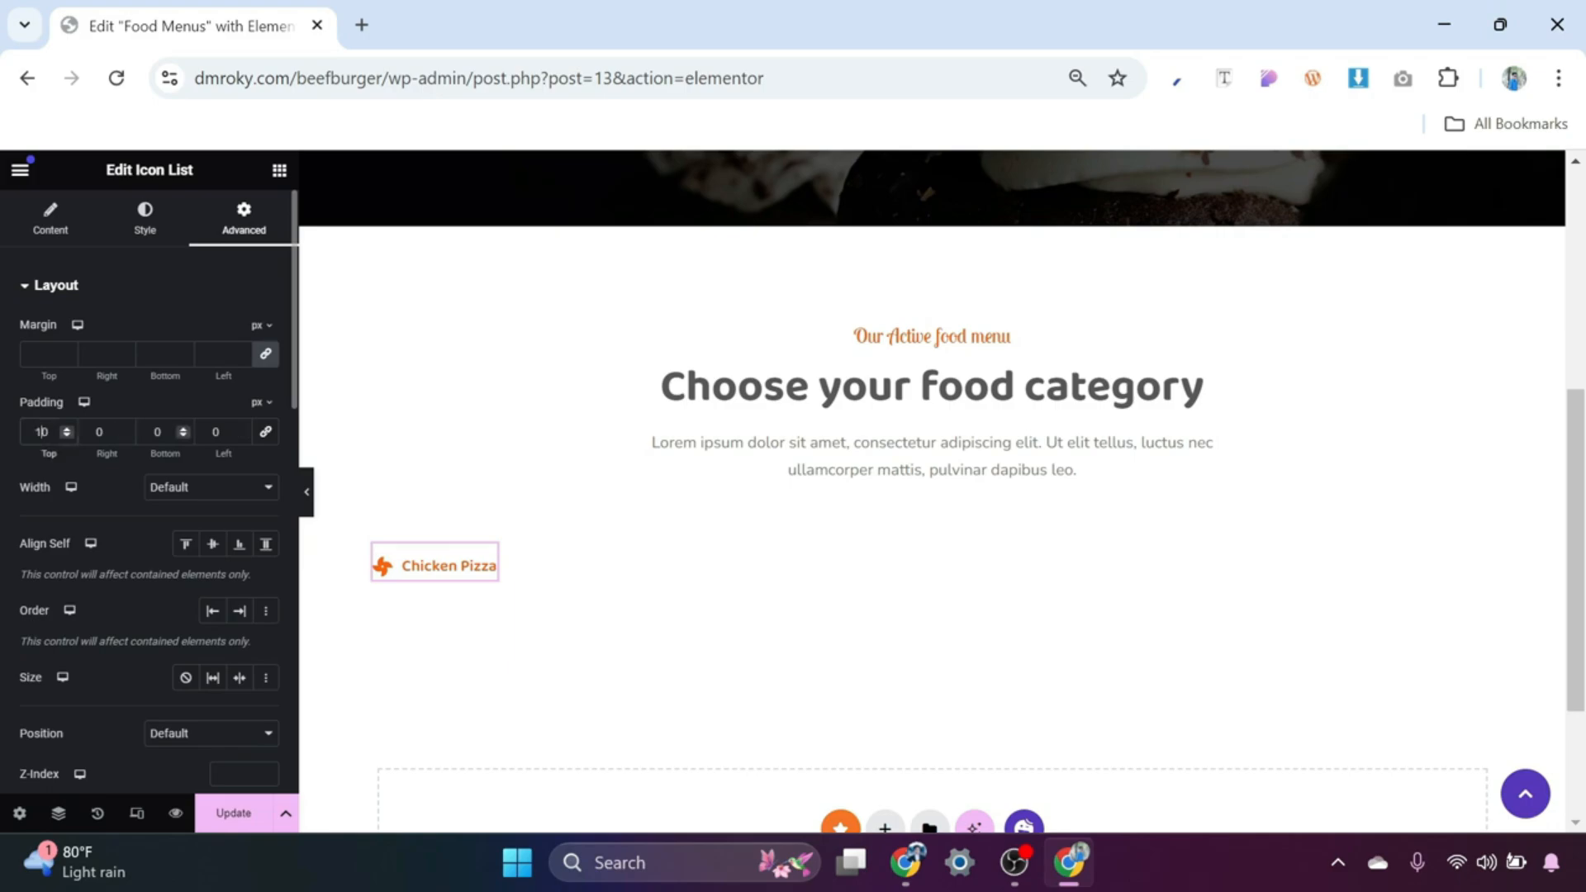
left_click(157, 432)
type("10")
left_click(99, 431)
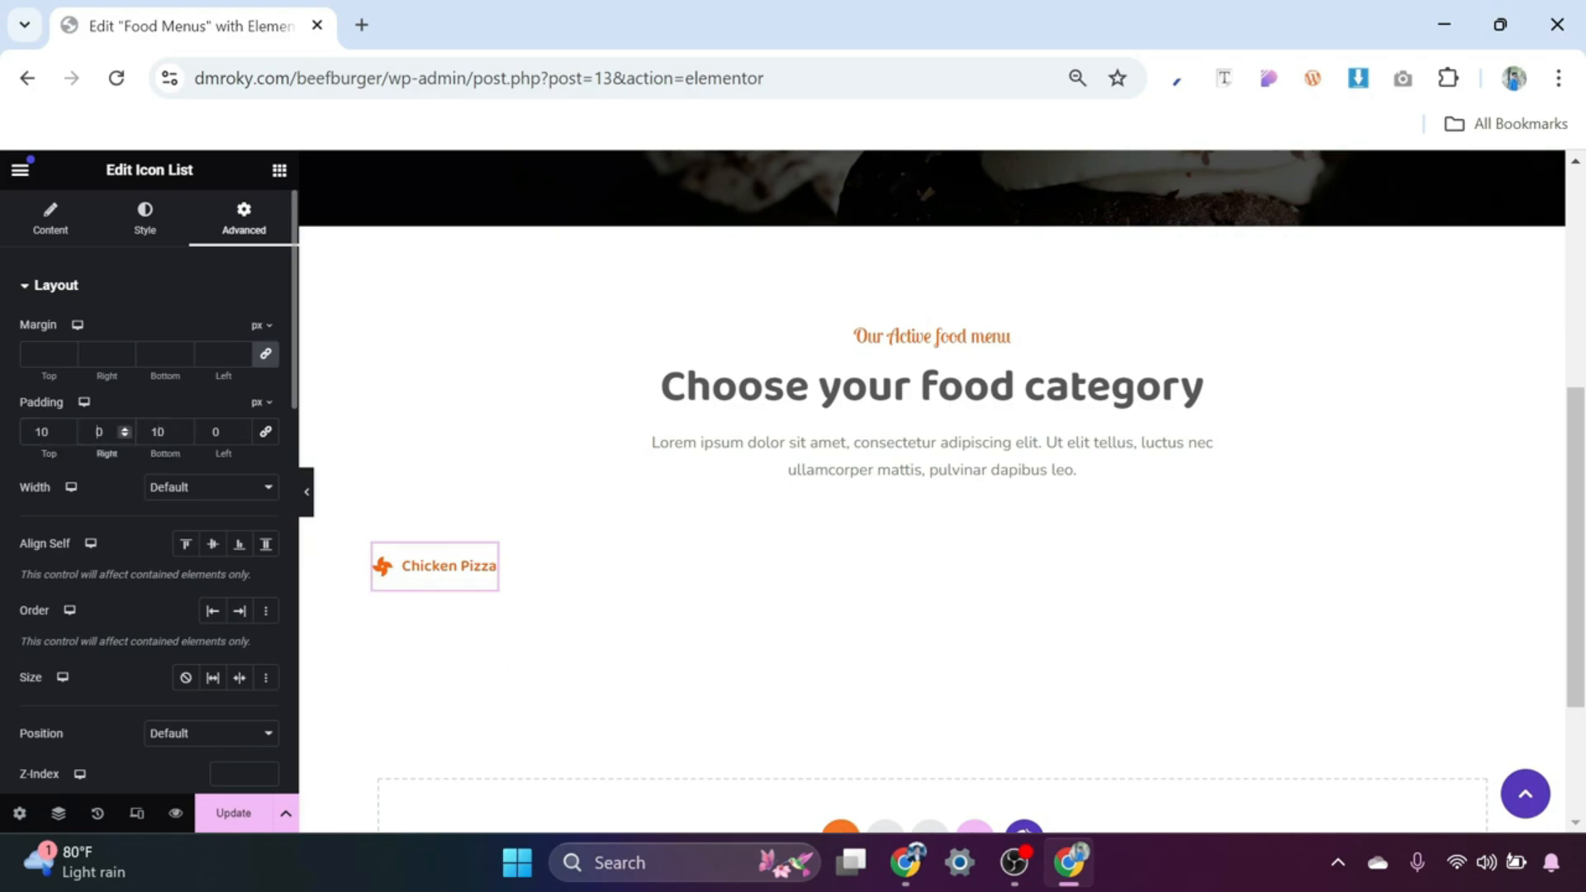
type("3")
left_click(213, 433)
type("3")
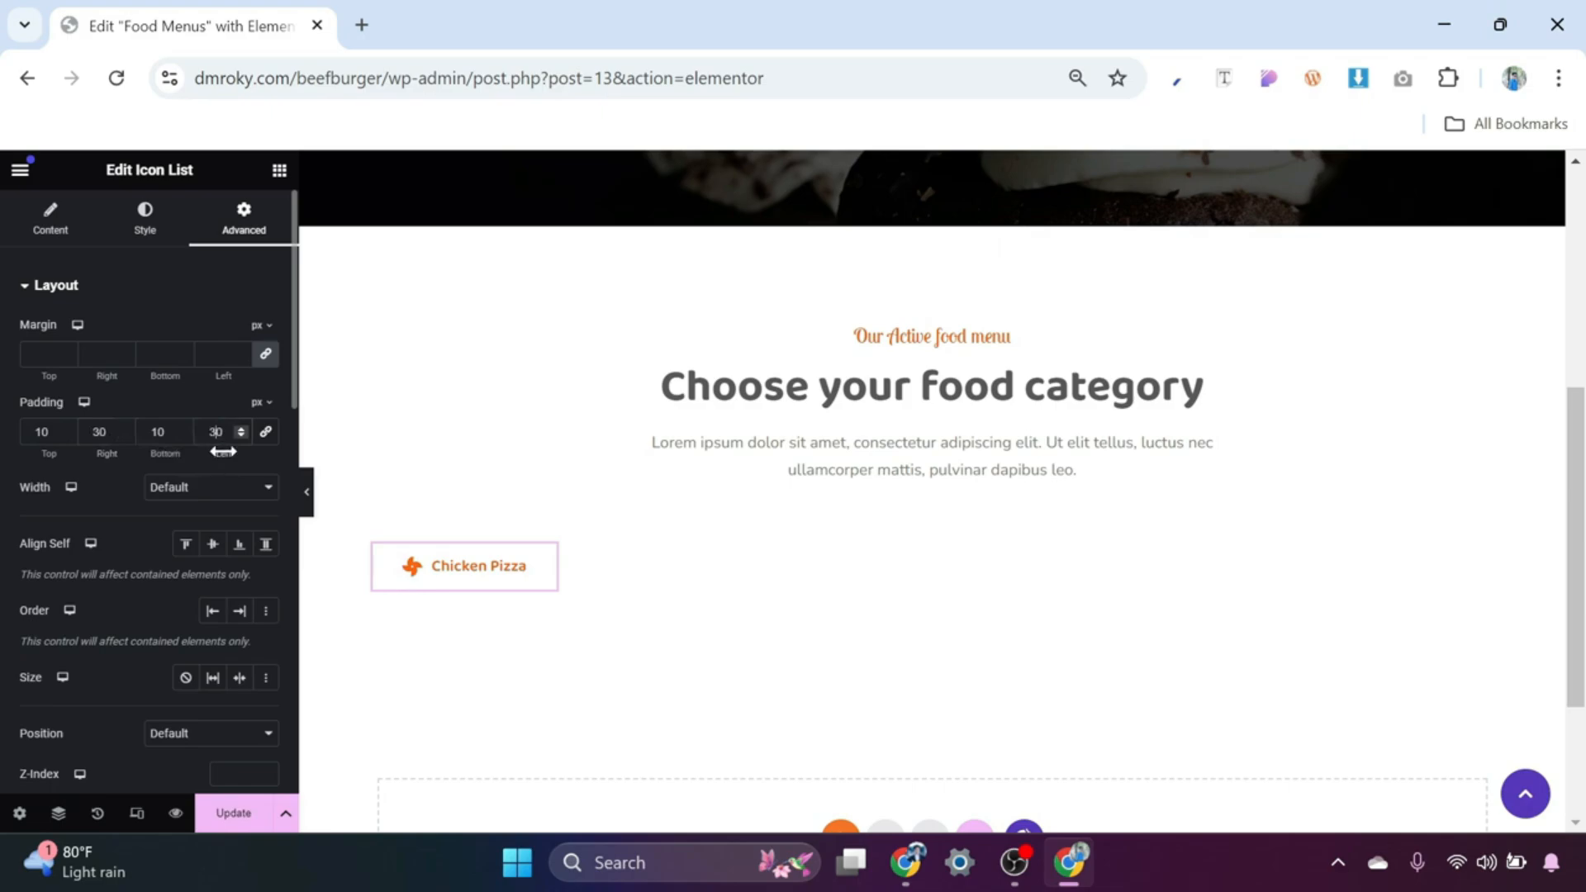
Step: Give the icon list a classic background in the Brand orange, reduced to the near-transparent #FF5F0012
scroll(224, 460, "down", 4)
scroll(141, 666, "down", 4)
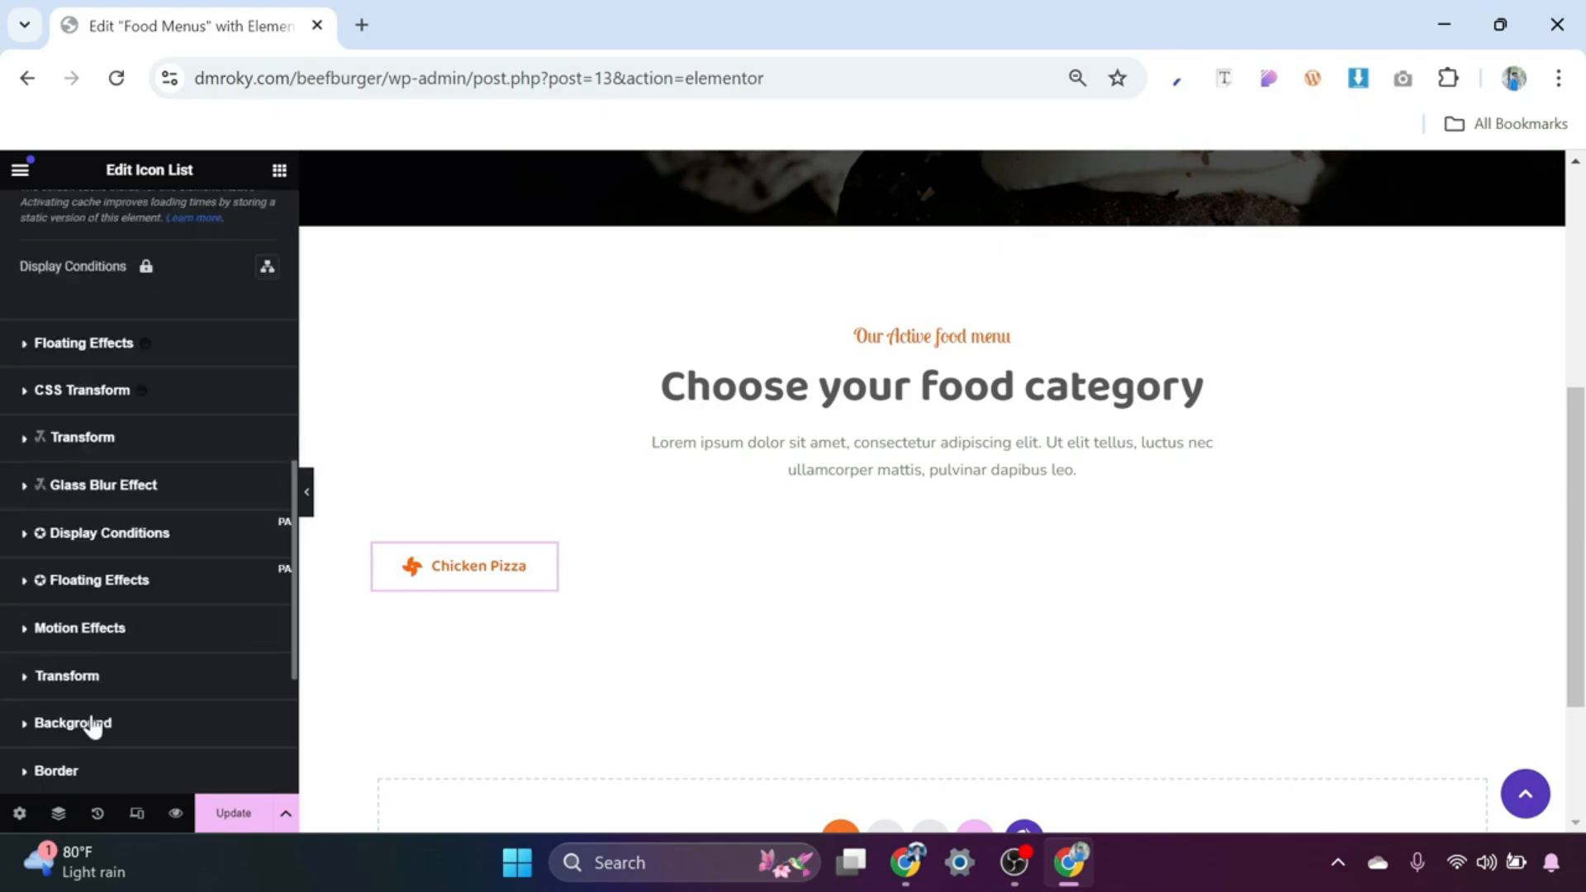
left_click(92, 724)
scroll(174, 624, "down", 3)
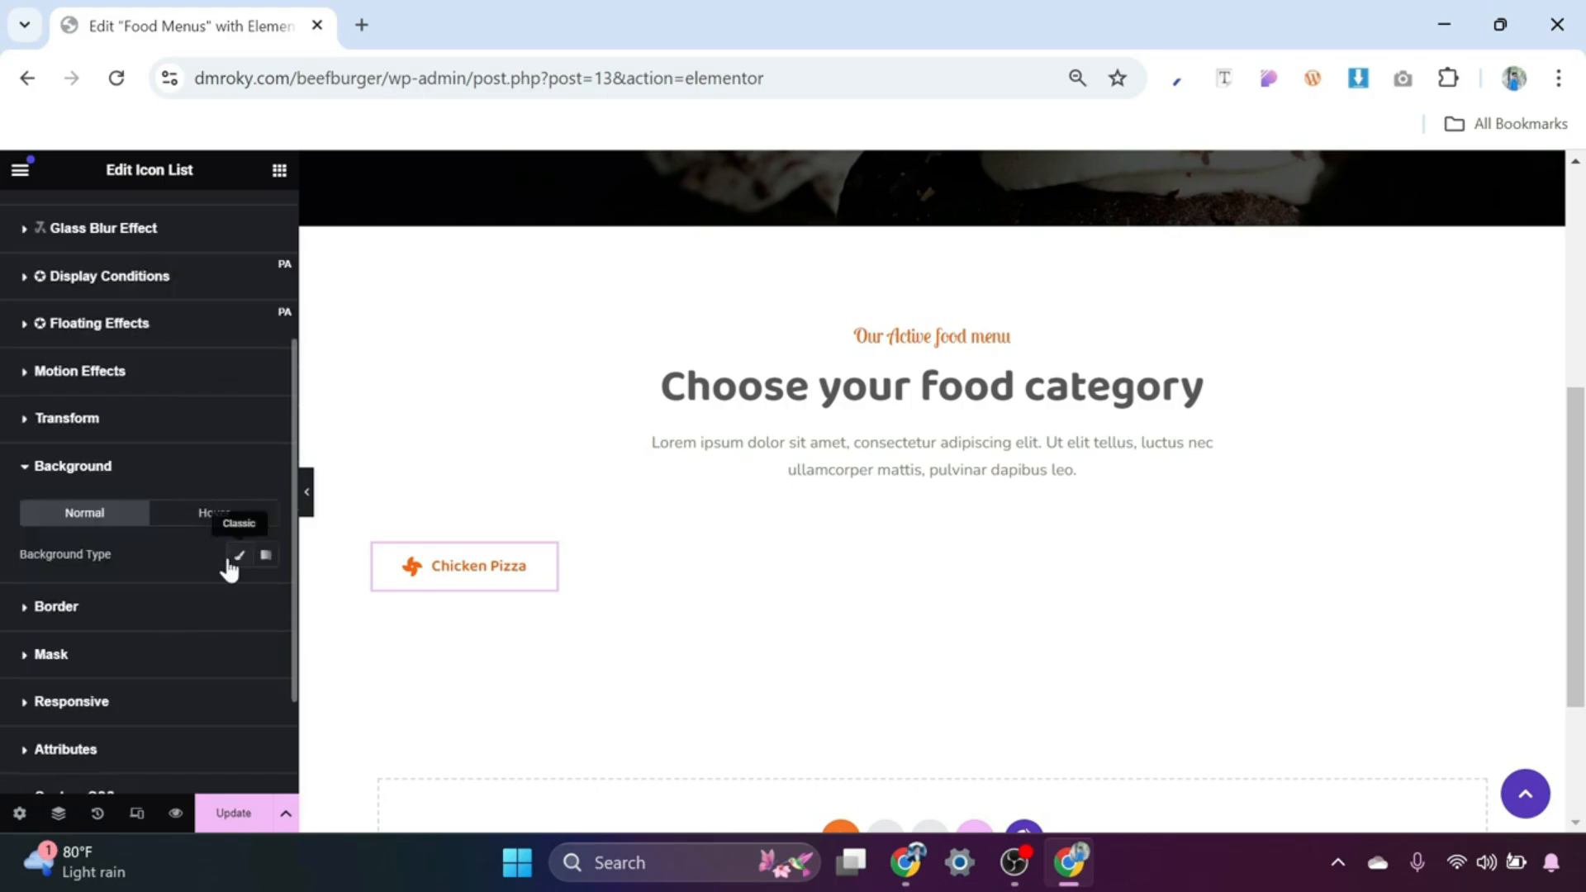
left_click(236, 556)
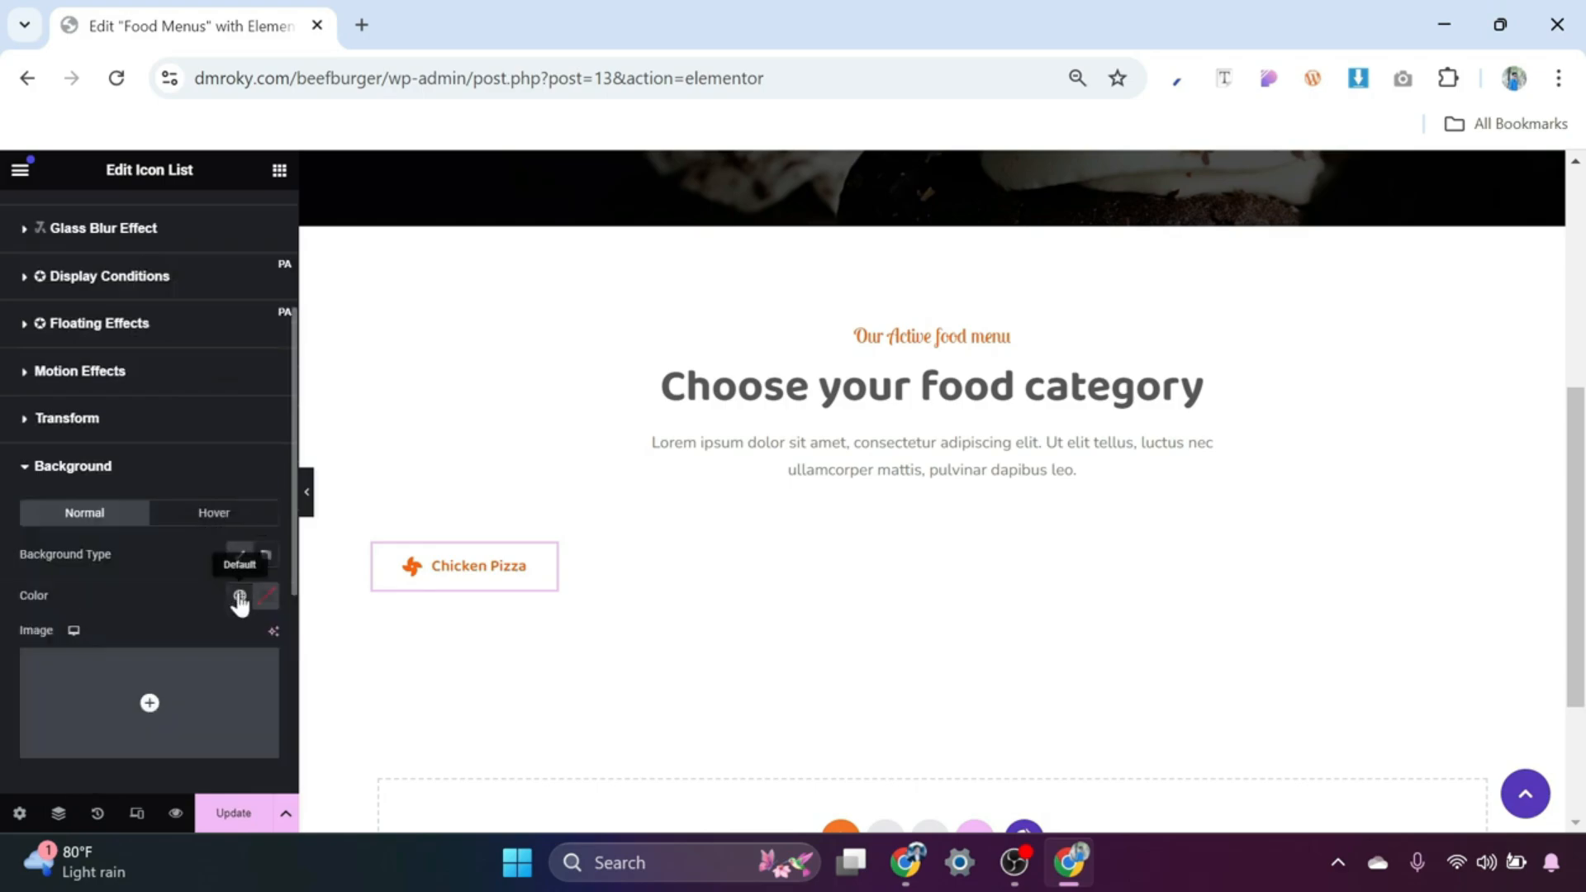
left_click(238, 596)
left_click(103, 325)
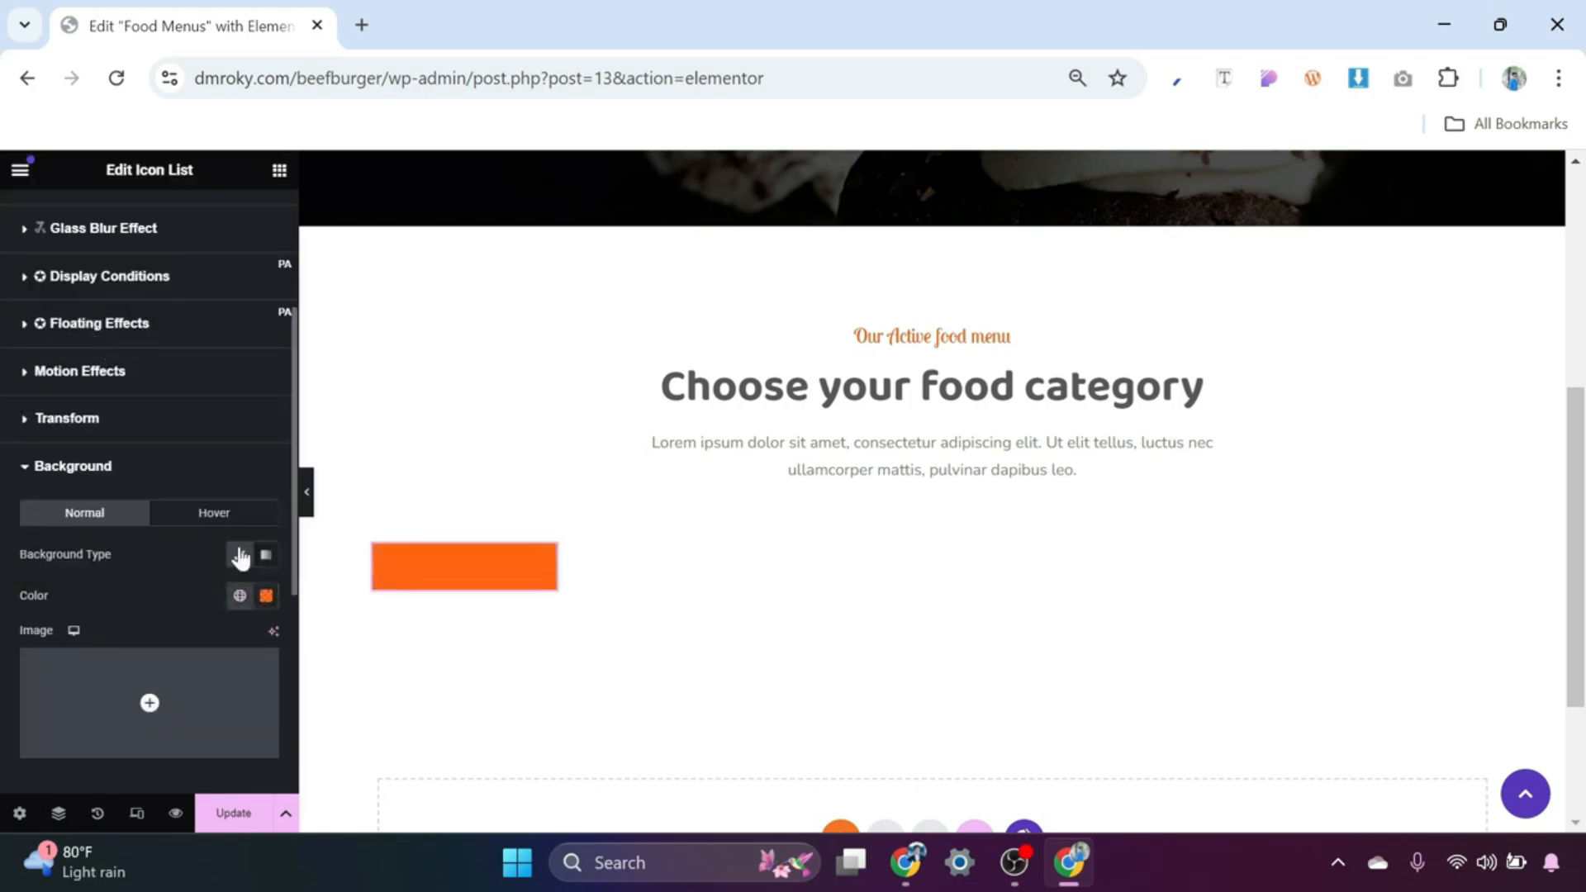
left_click(266, 596)
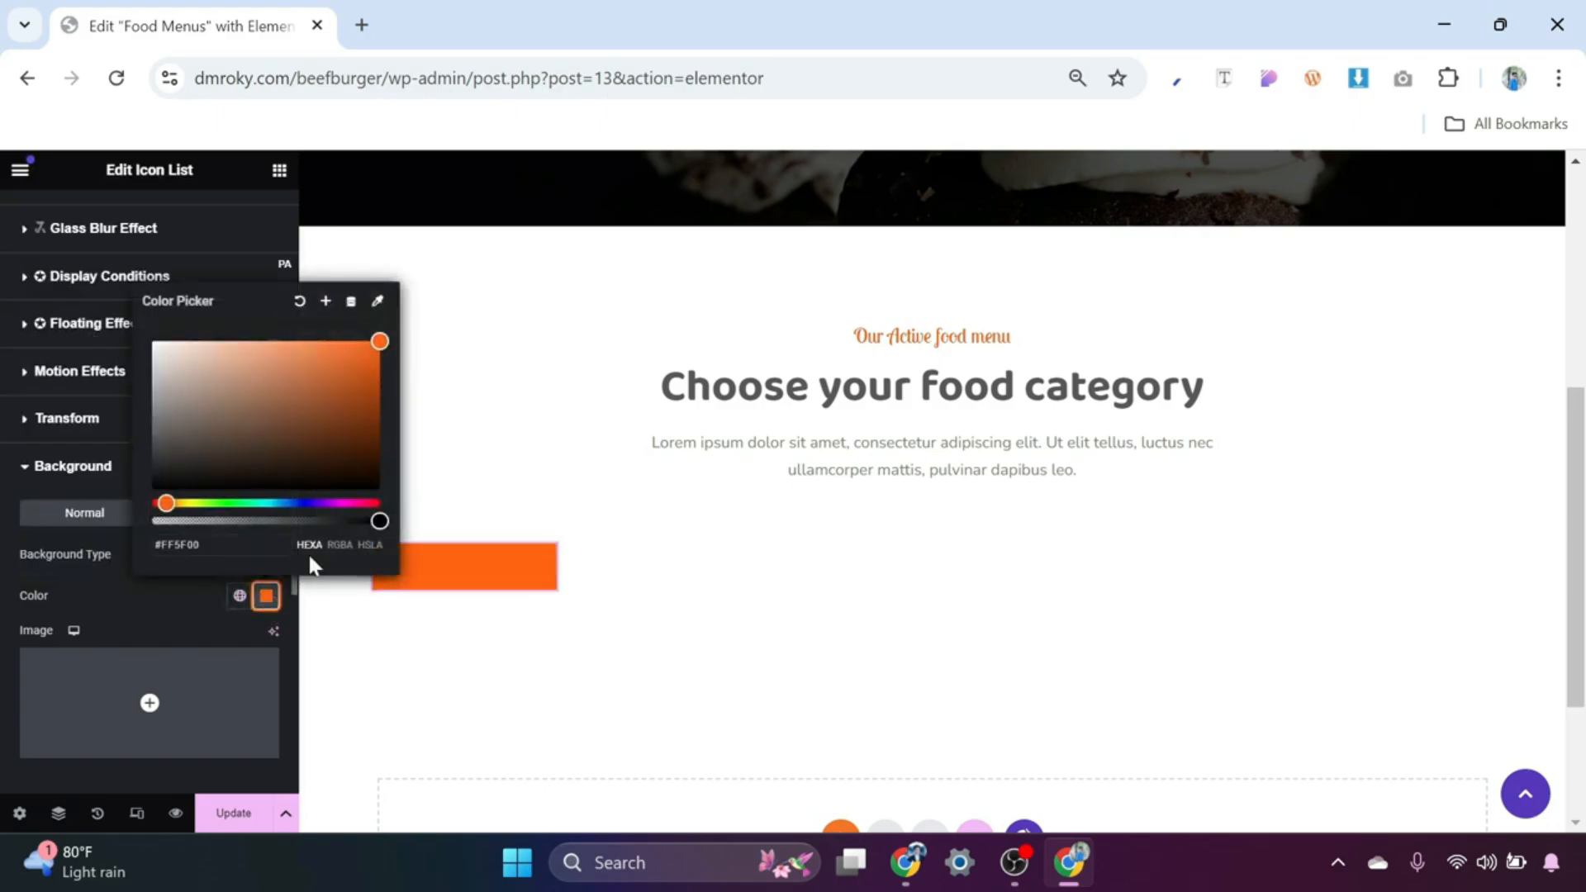
left_click_drag(378, 519, 168, 520)
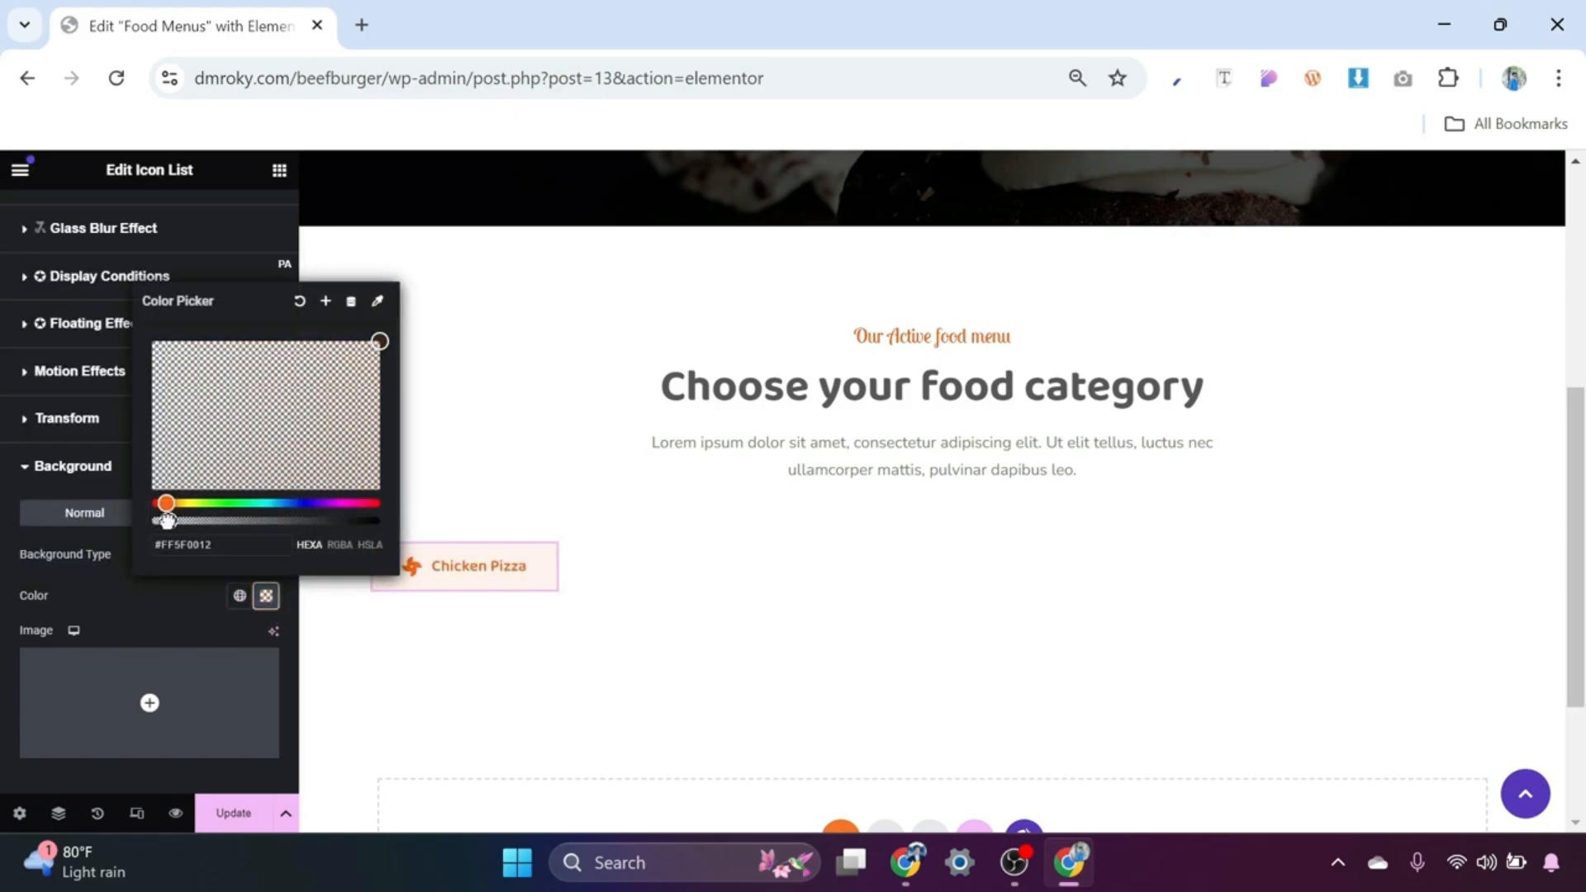
left_click(136, 601)
Step: Add a solid 1 px border to the icon list in the global Brand color
scroll(162, 592, "down", 1)
scroll(165, 594, "down", 1)
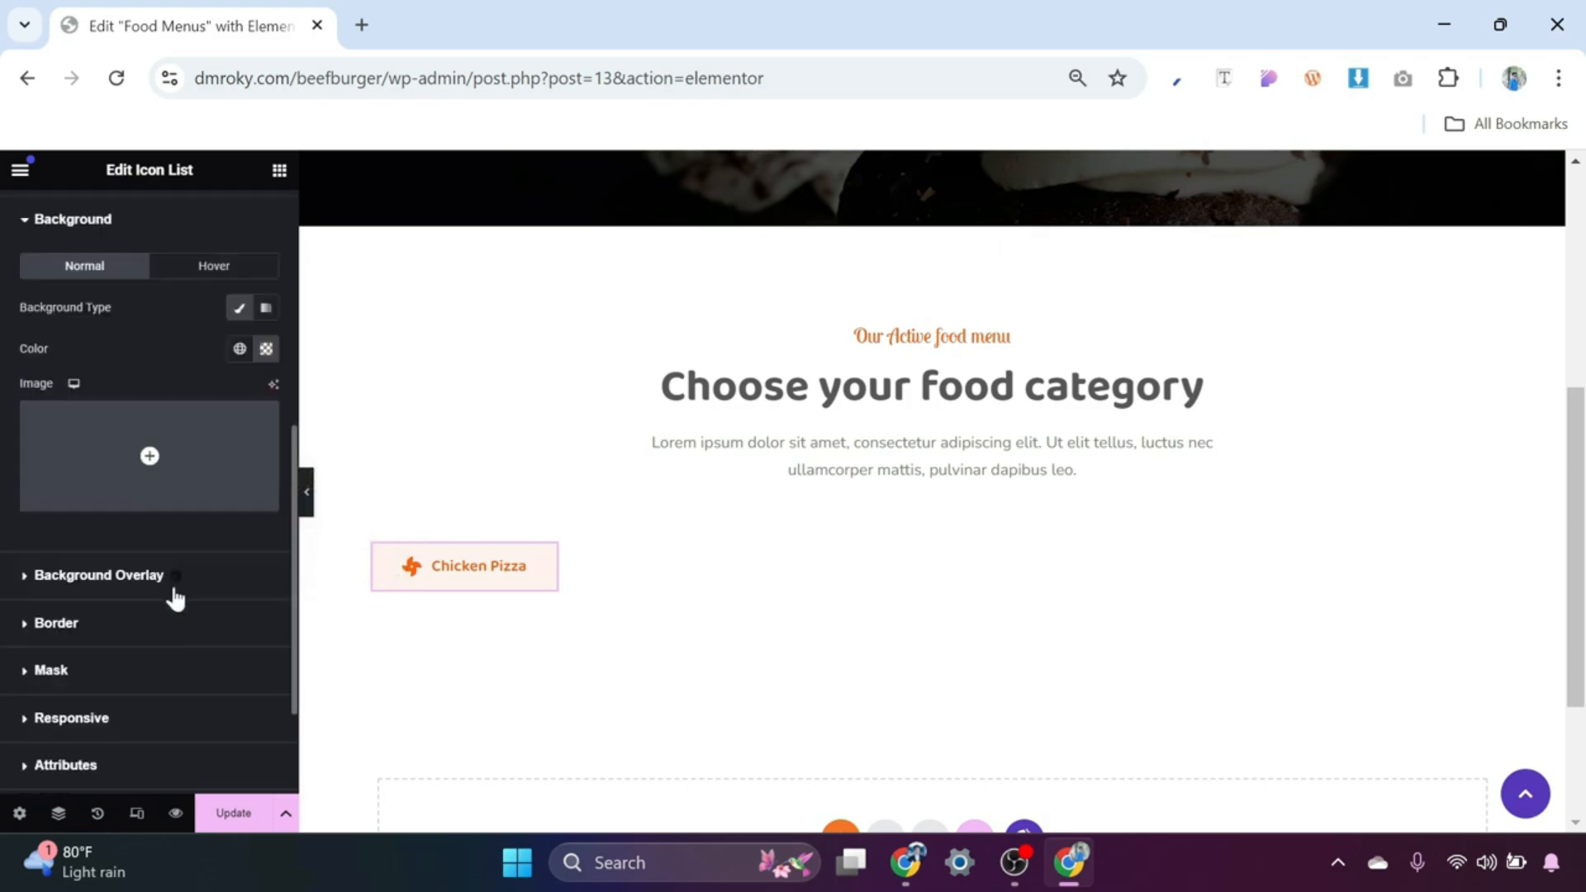
left_click(71, 628)
scroll(206, 670, "down", 2)
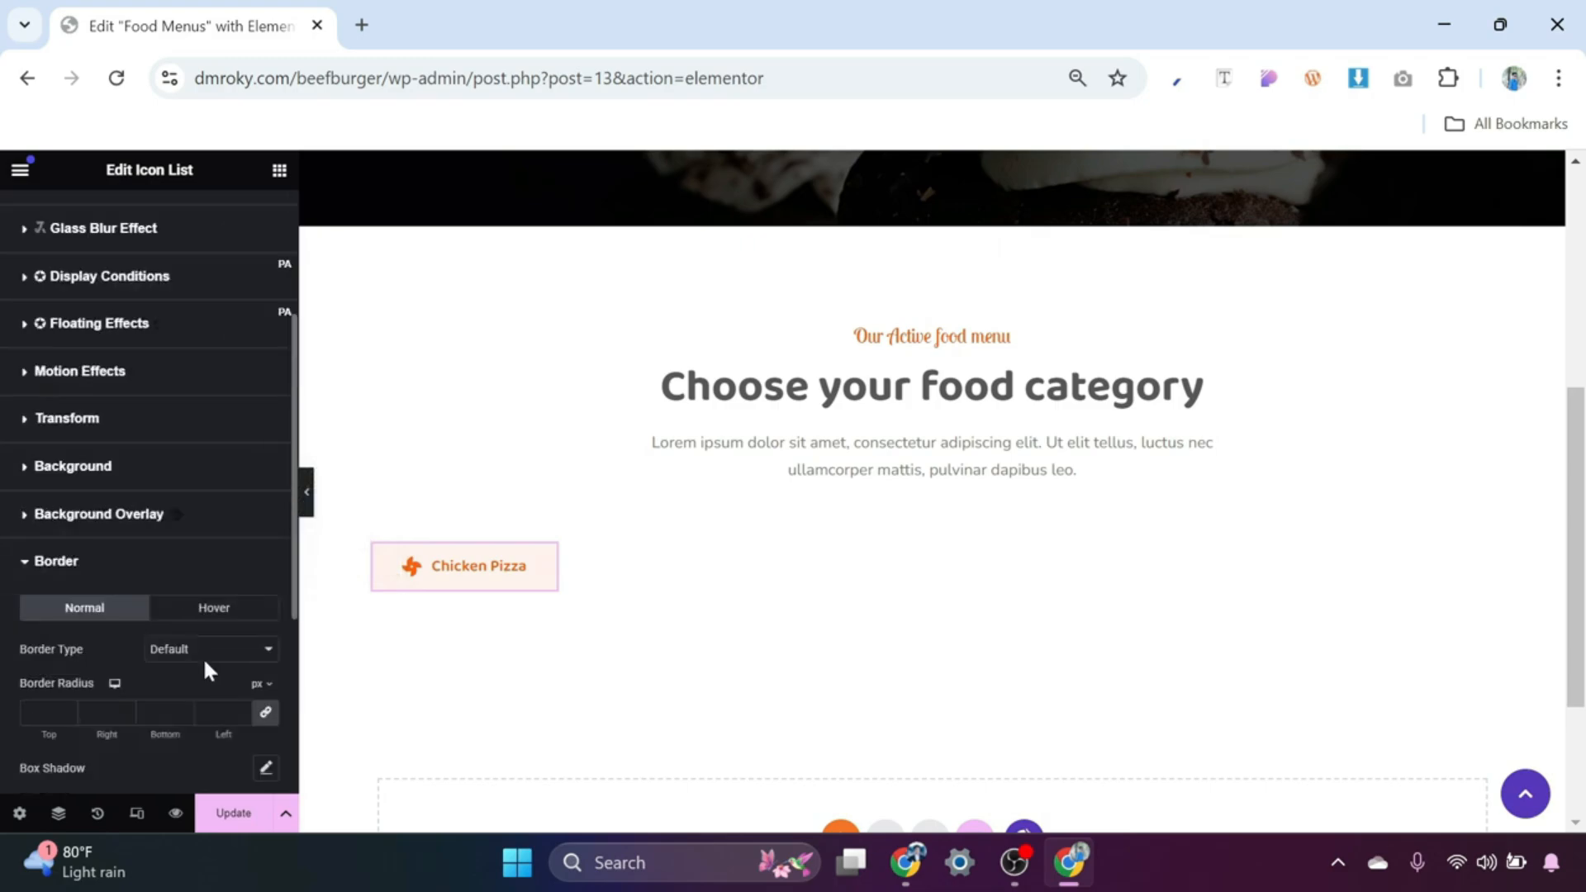
left_click(204, 652)
left_click(199, 506)
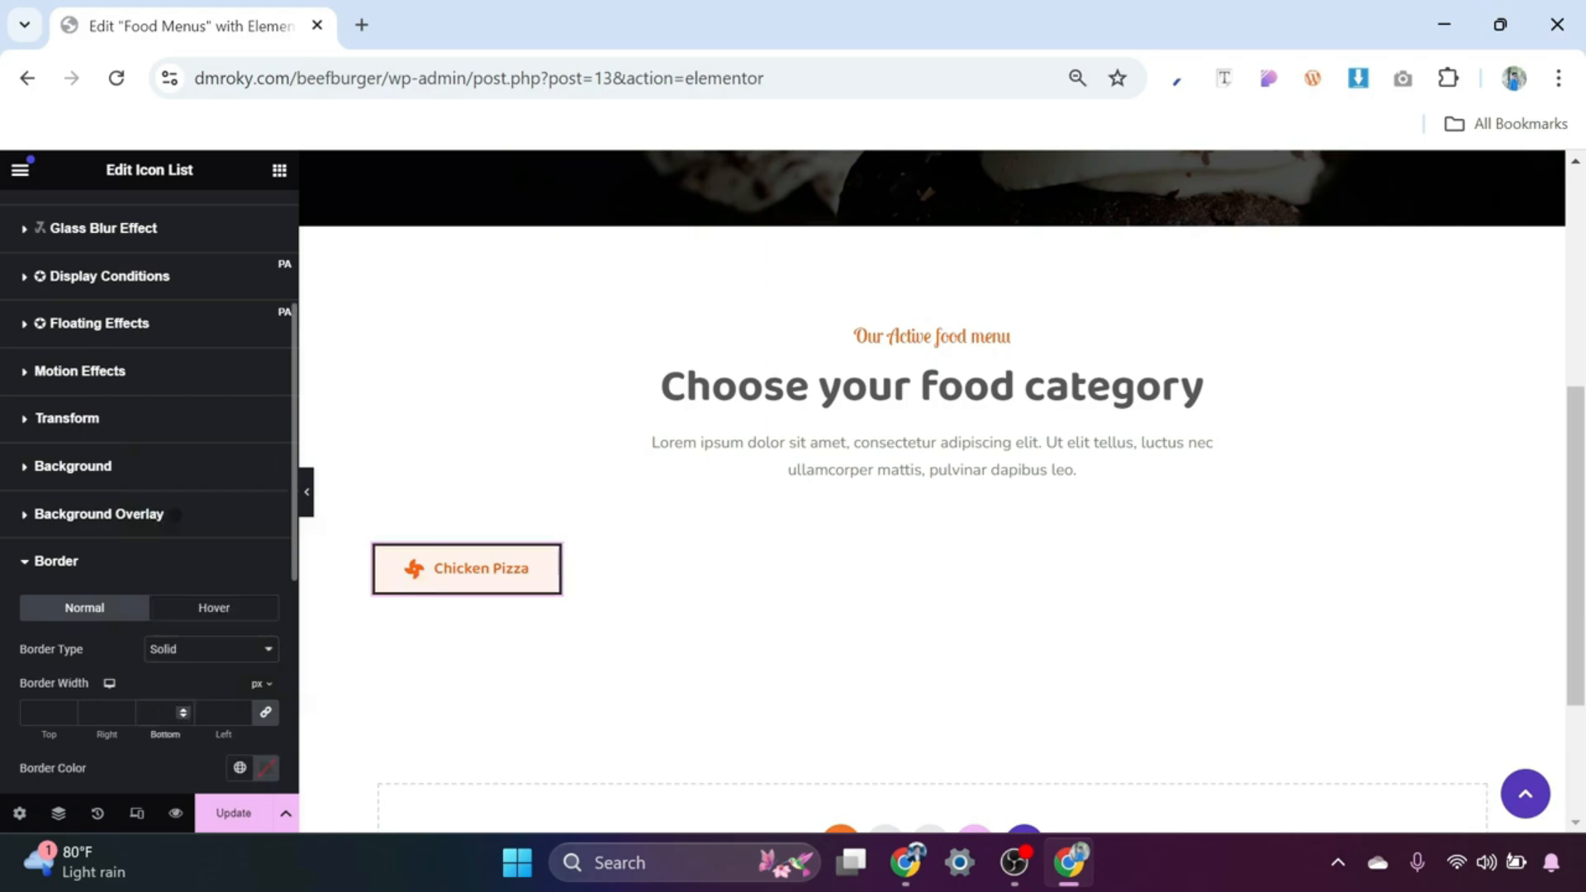
scroll(161, 714, "down", 1)
left_click(240, 644)
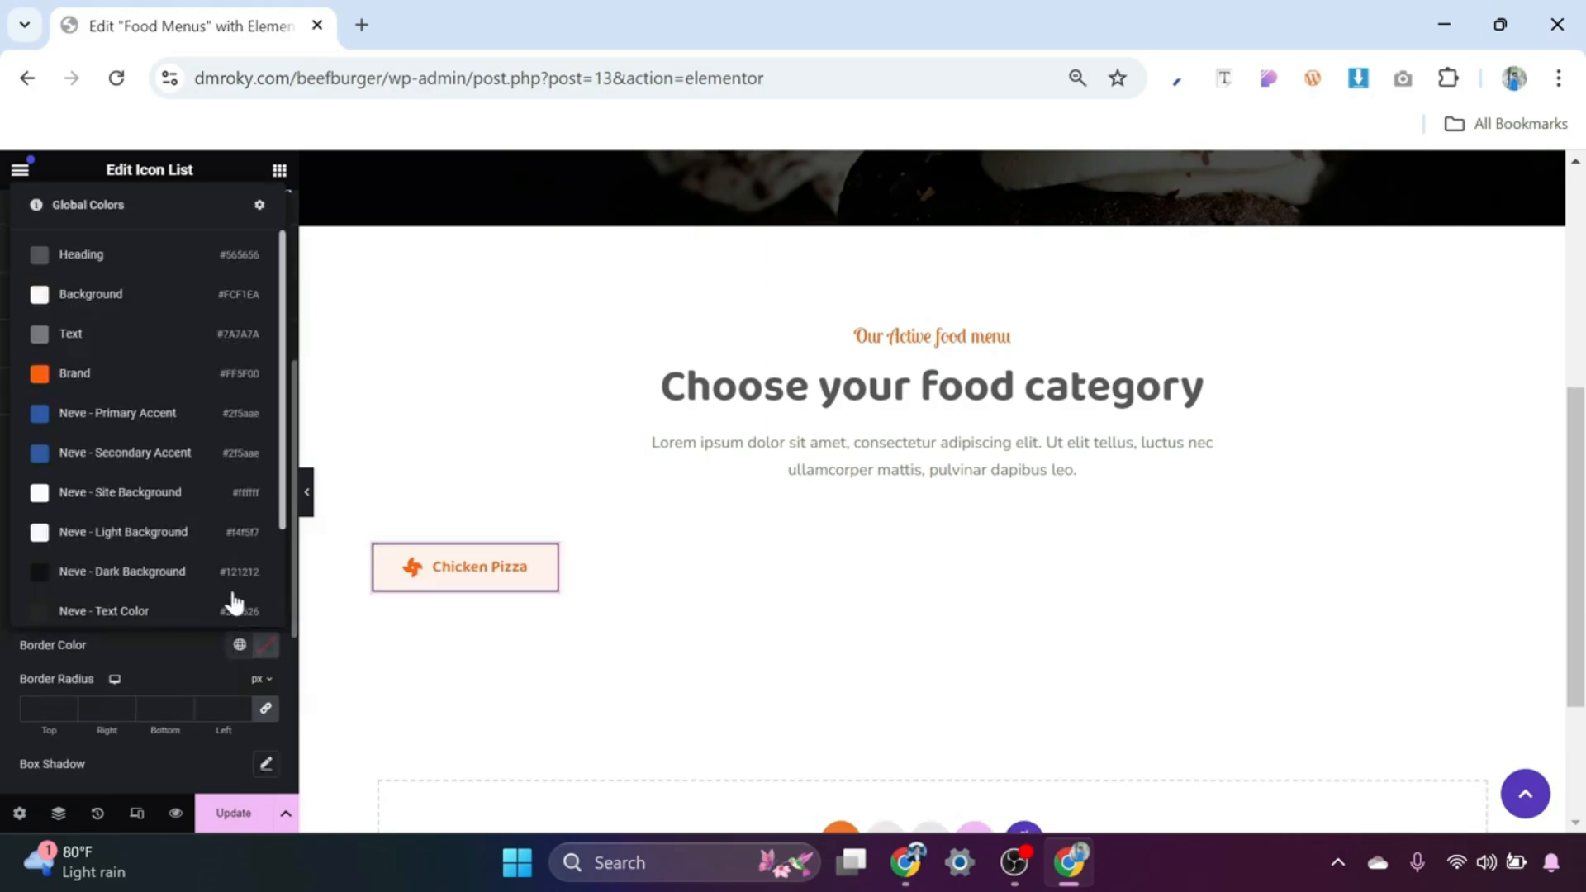
left_click(156, 382)
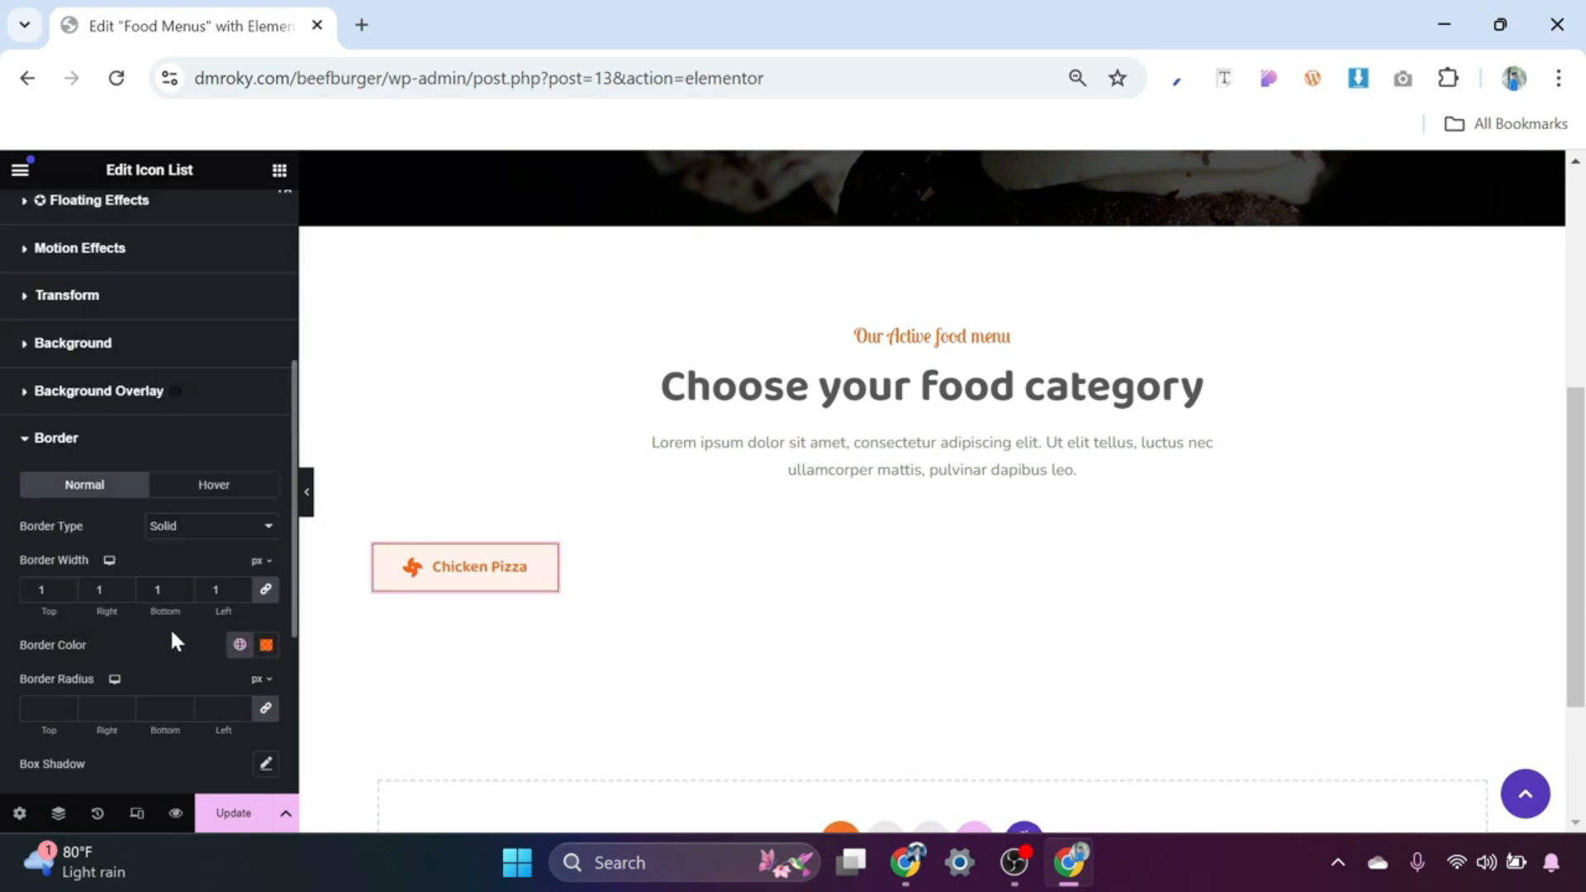
Step: Set the icon list's border radius to 15 px on all corners
scroll(170, 628, "down", 2)
left_click(161, 584)
type("1")
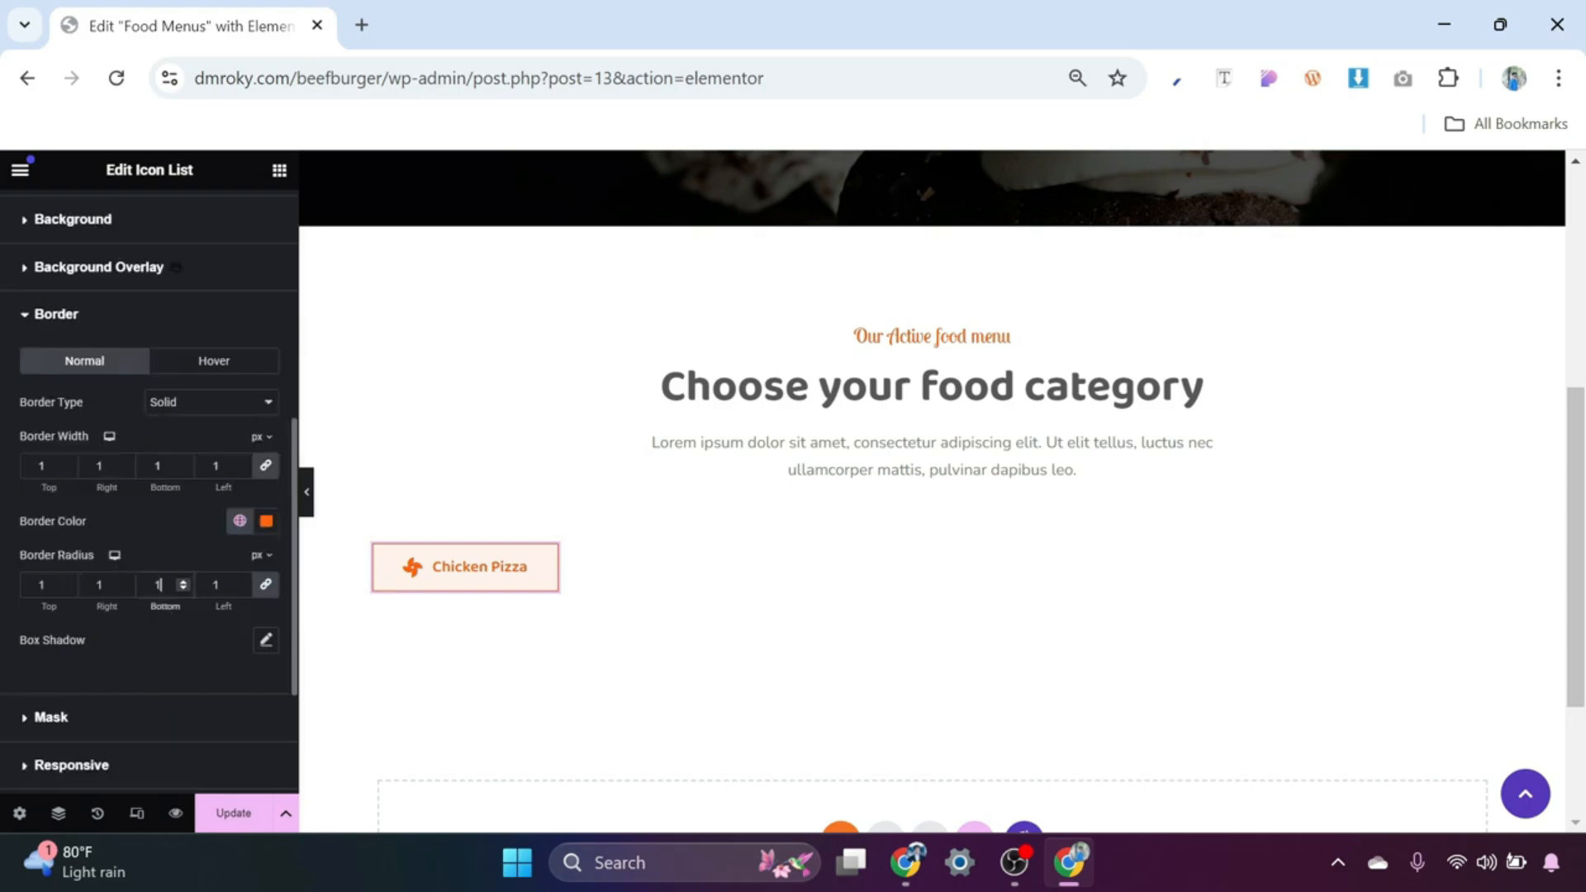
type("5")
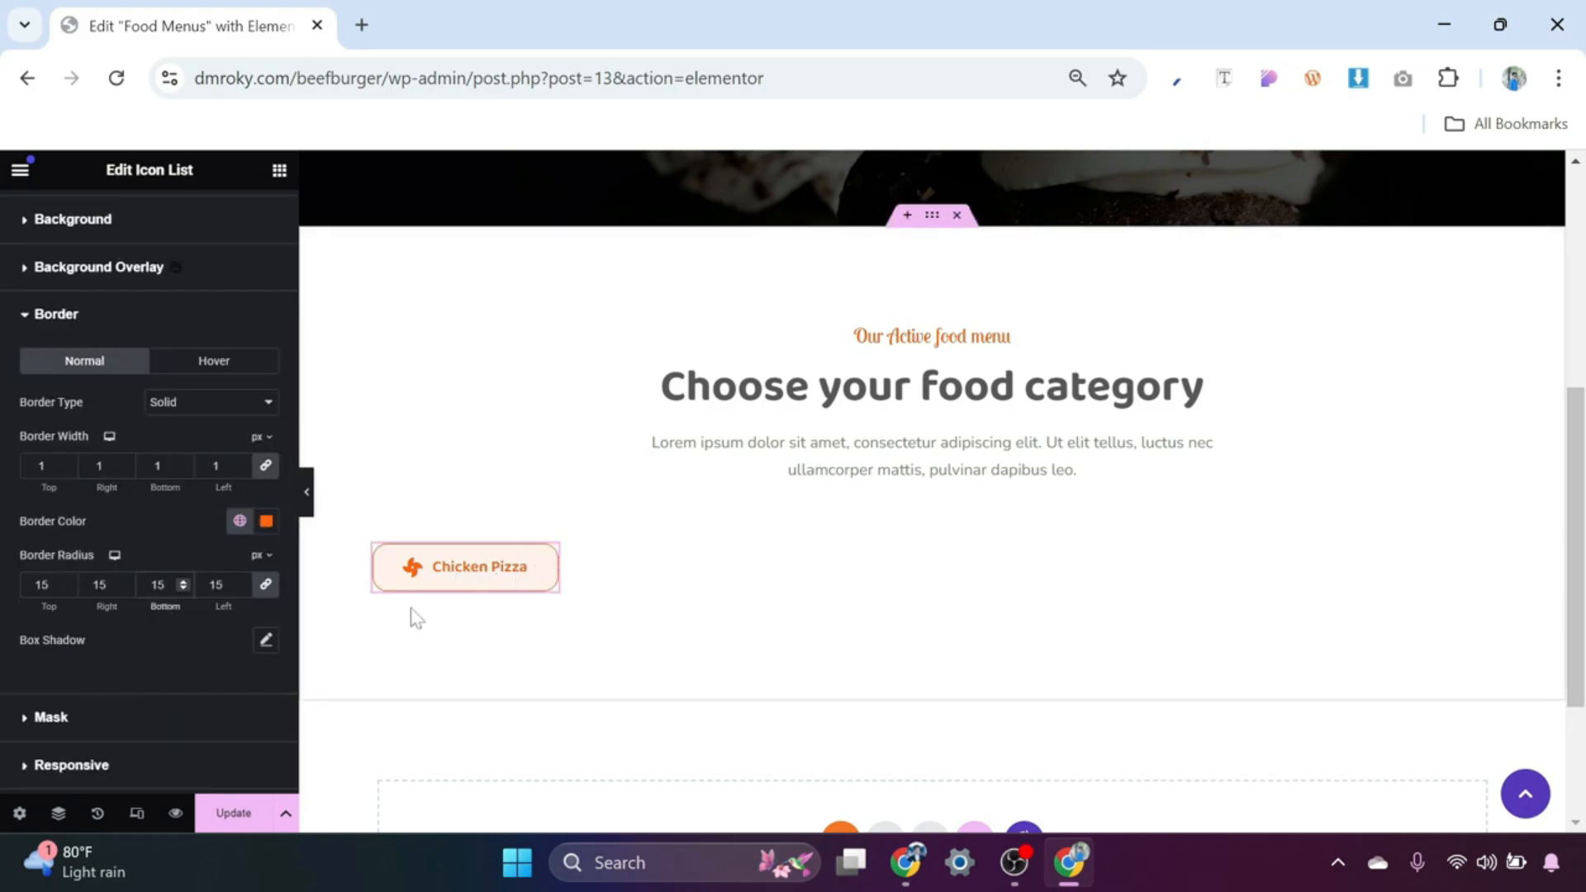
Step: Set the font size of the icon list's text typography to 20 px
left_click(545, 559)
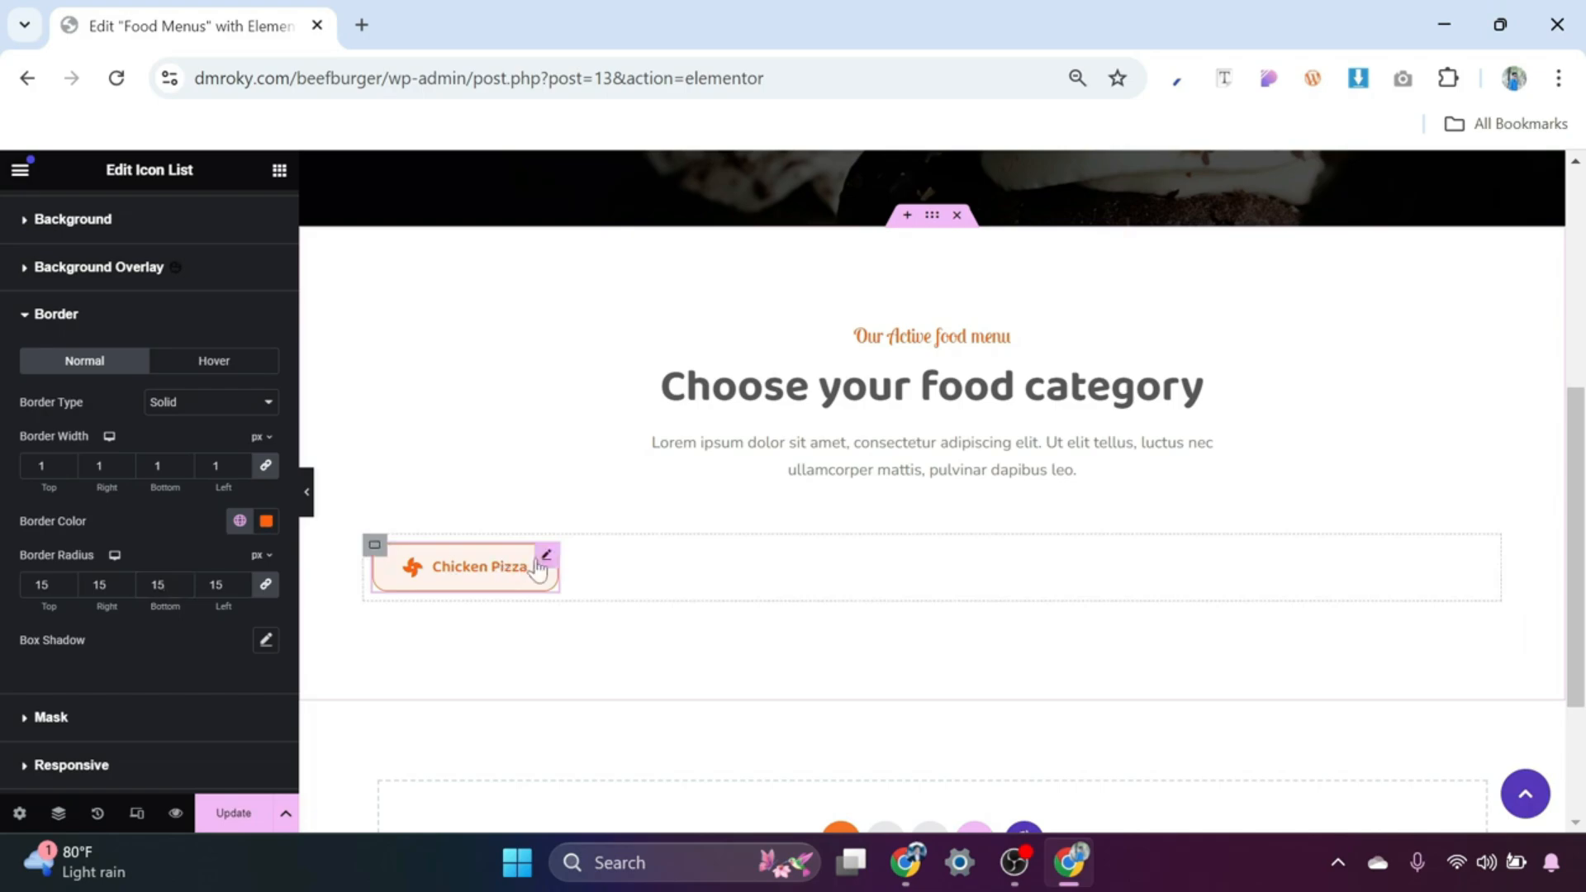
scroll(167, 396, "up", 5)
scroll(169, 380, "up", 2)
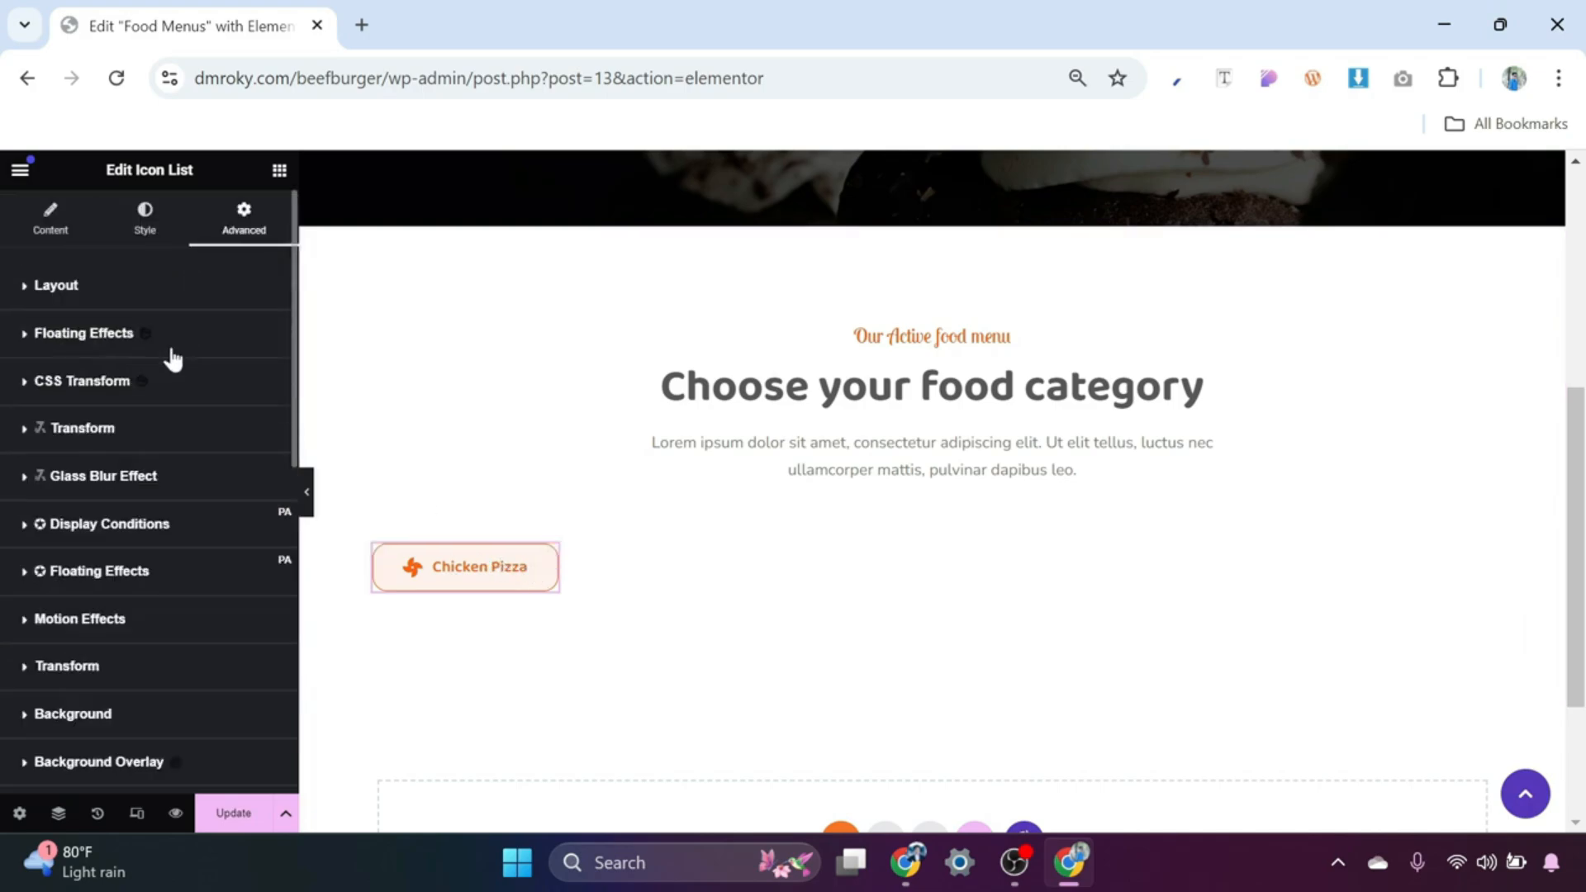
left_click(143, 232)
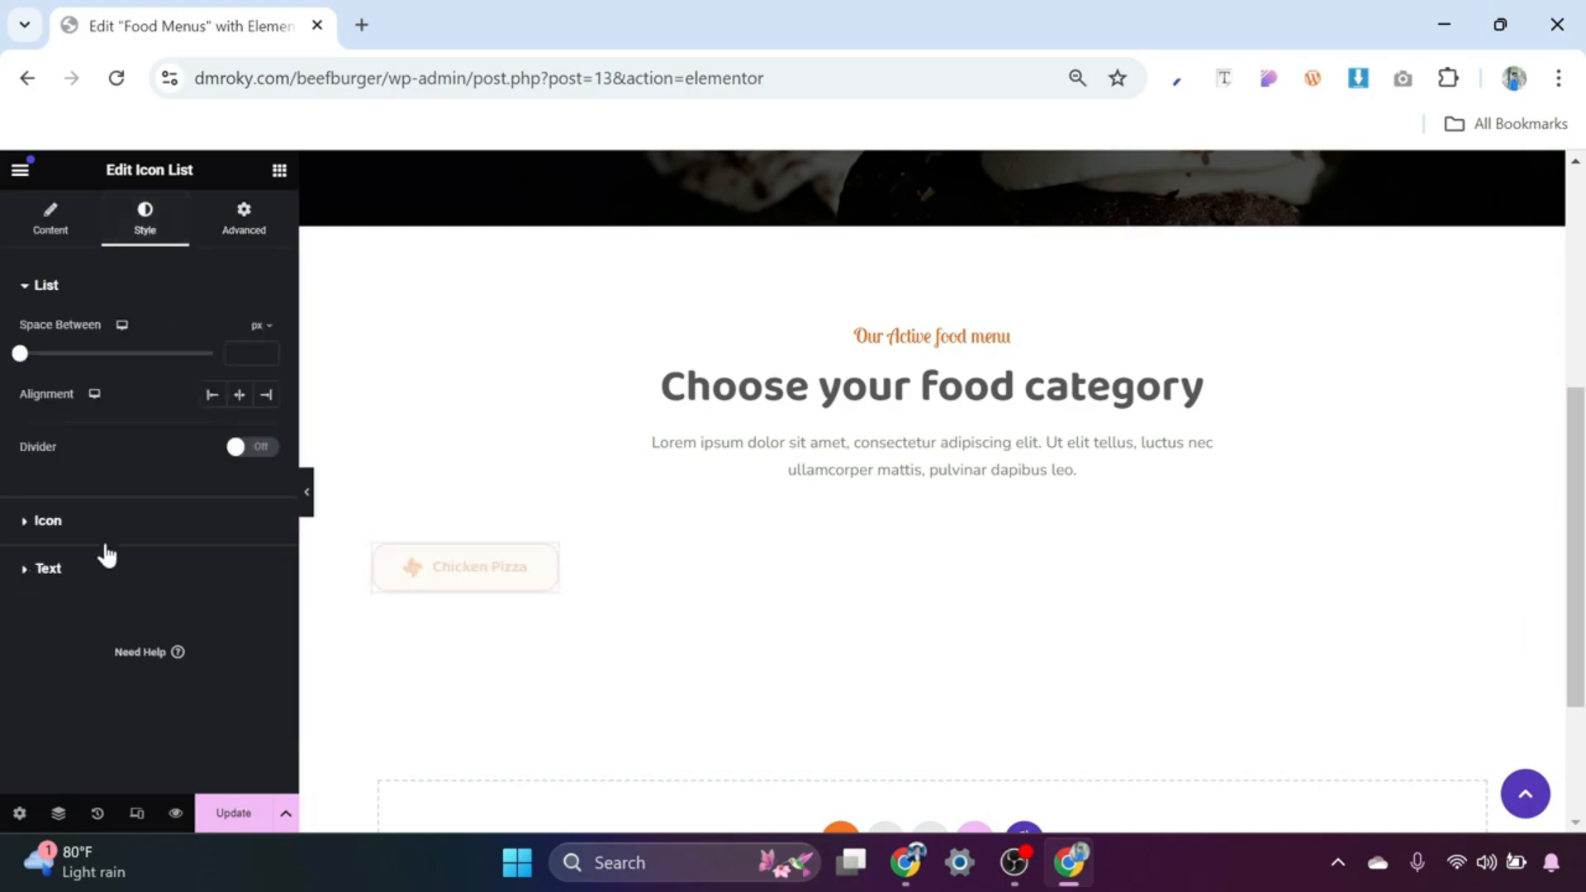
left_click(55, 574)
left_click(266, 429)
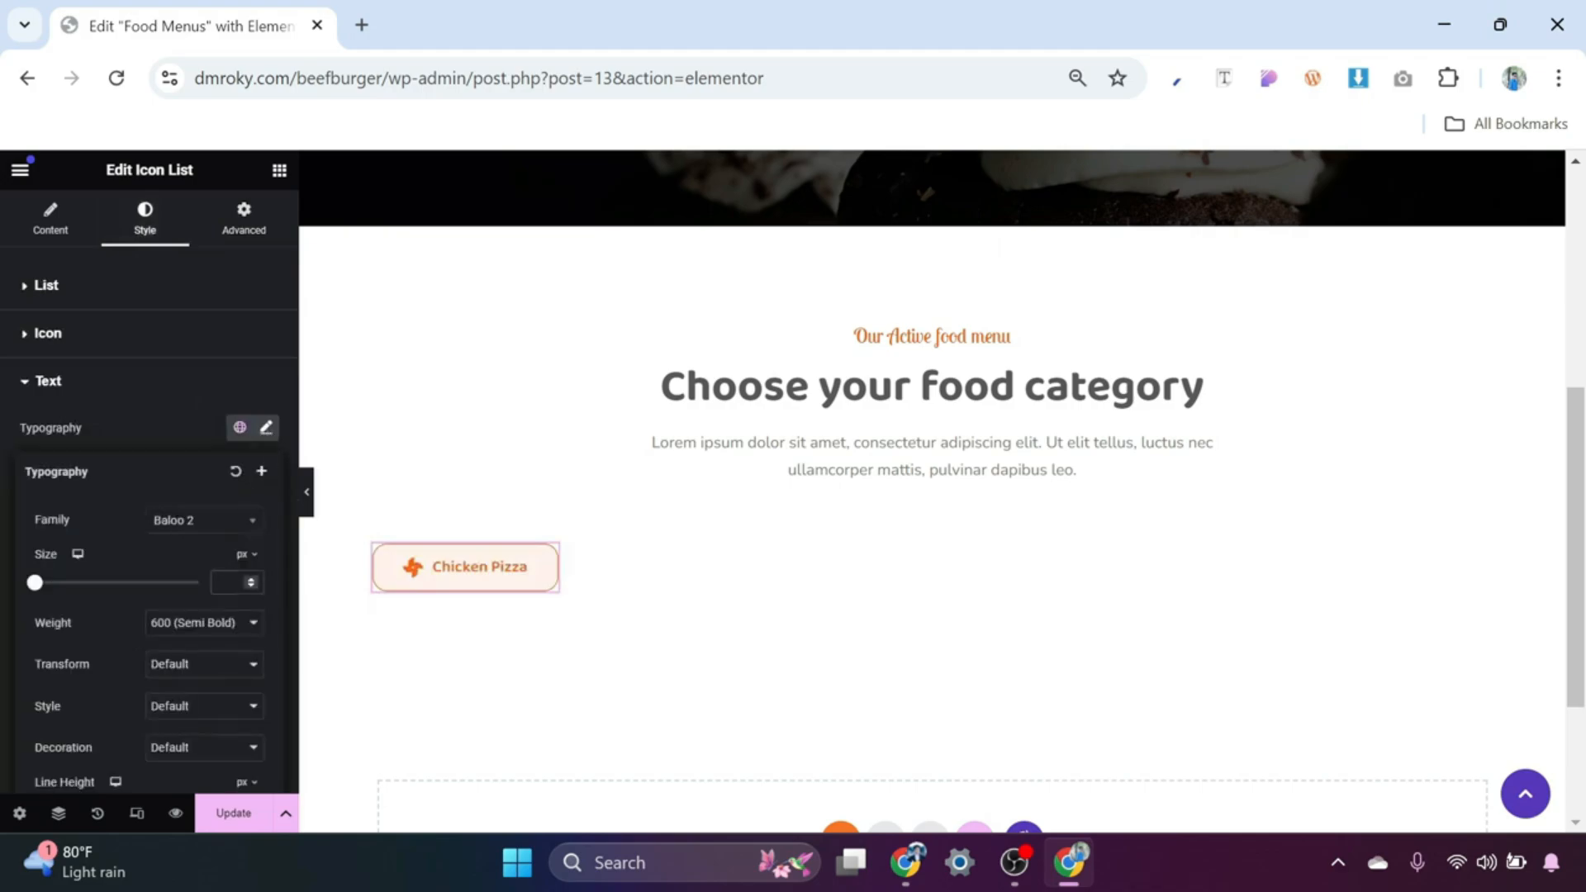
left_click(254, 580)
type("18")
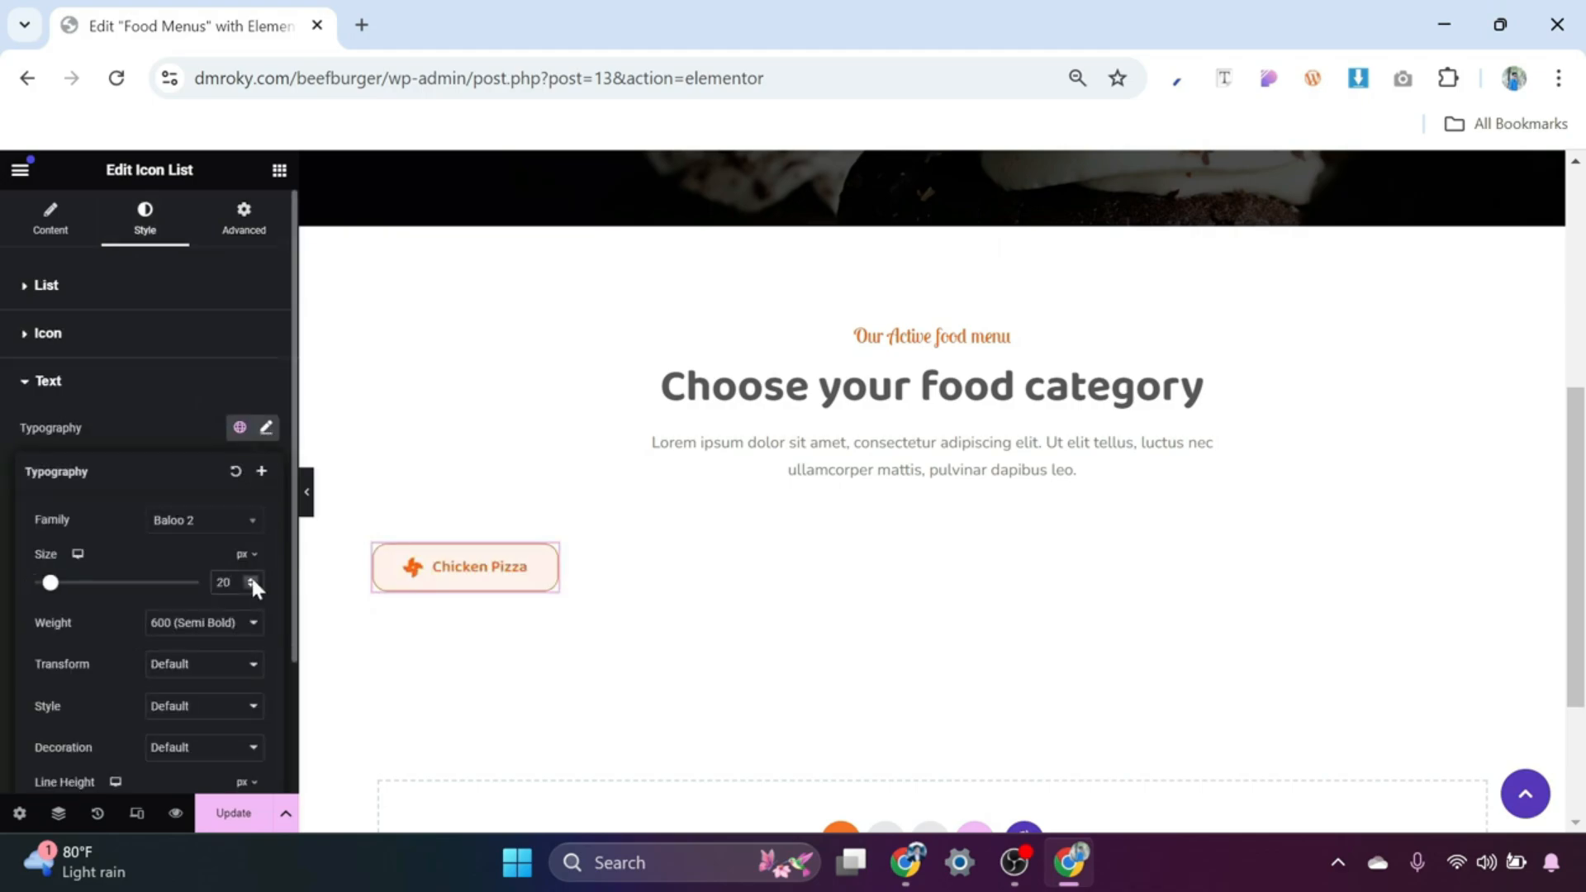
Step: Duplicate the Chicken Pizza icon list five times so that six category buttons share the row container
left_click(733, 567)
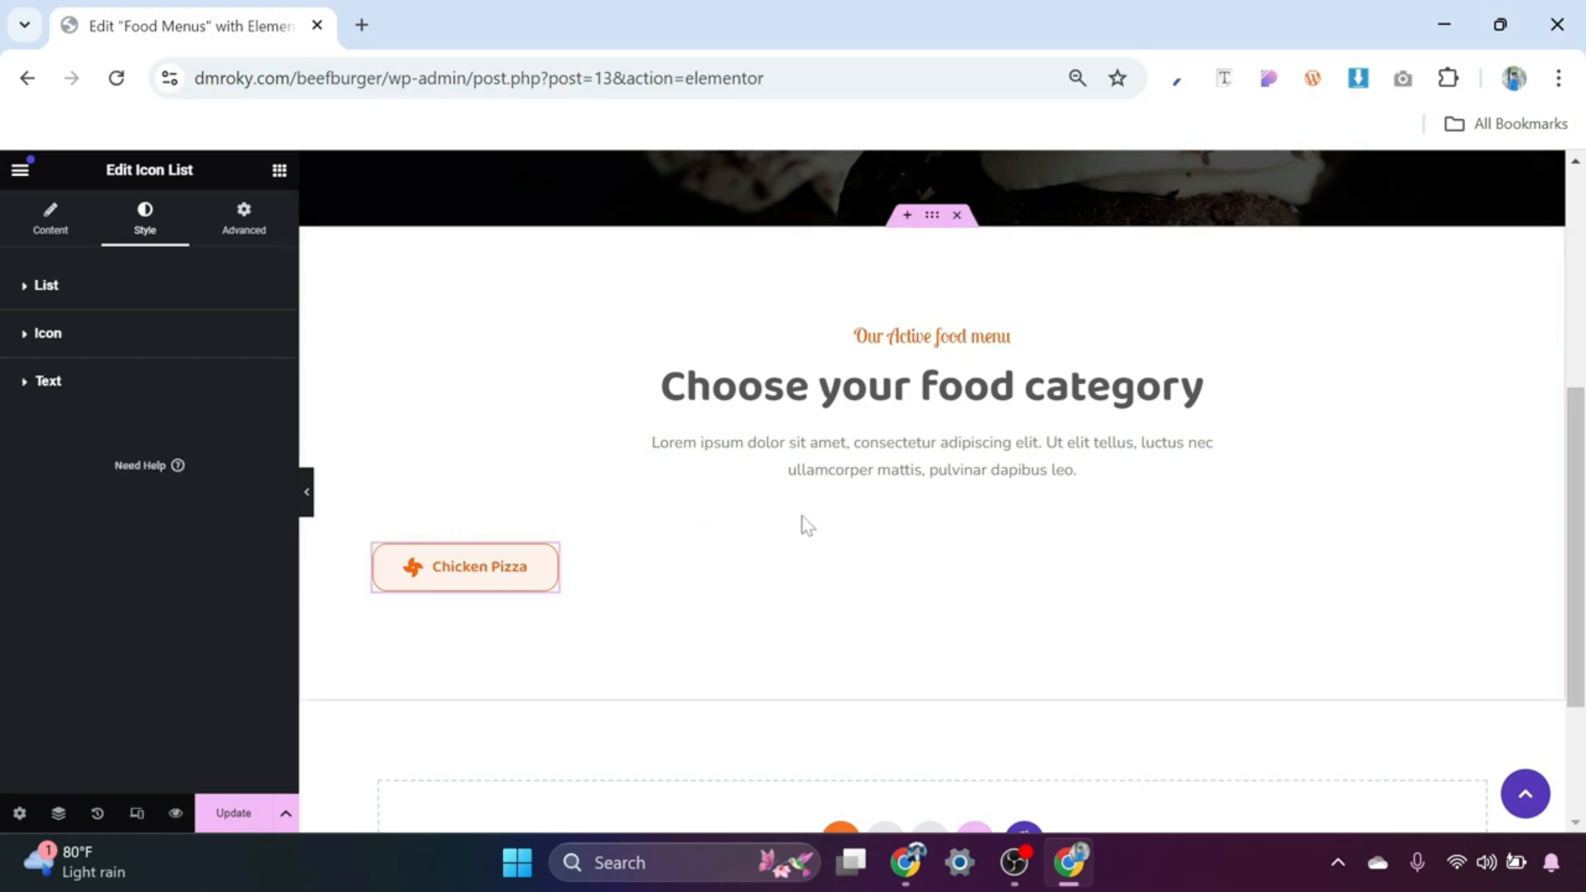
scroll(801, 518, "up", 2)
scroll(756, 578, "down", 2)
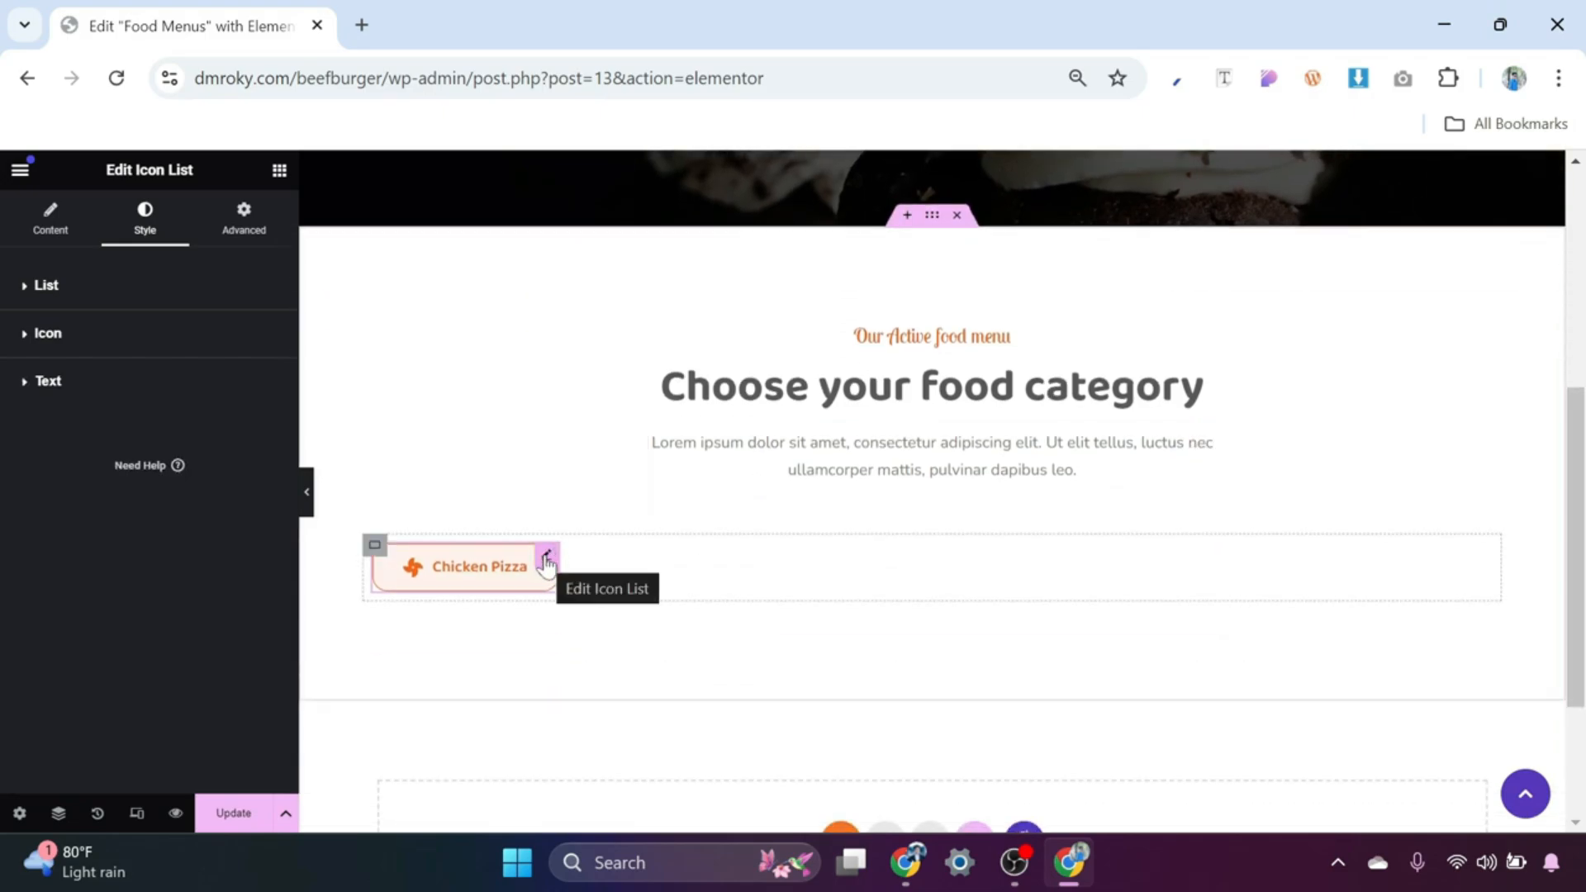
right_click(546, 564)
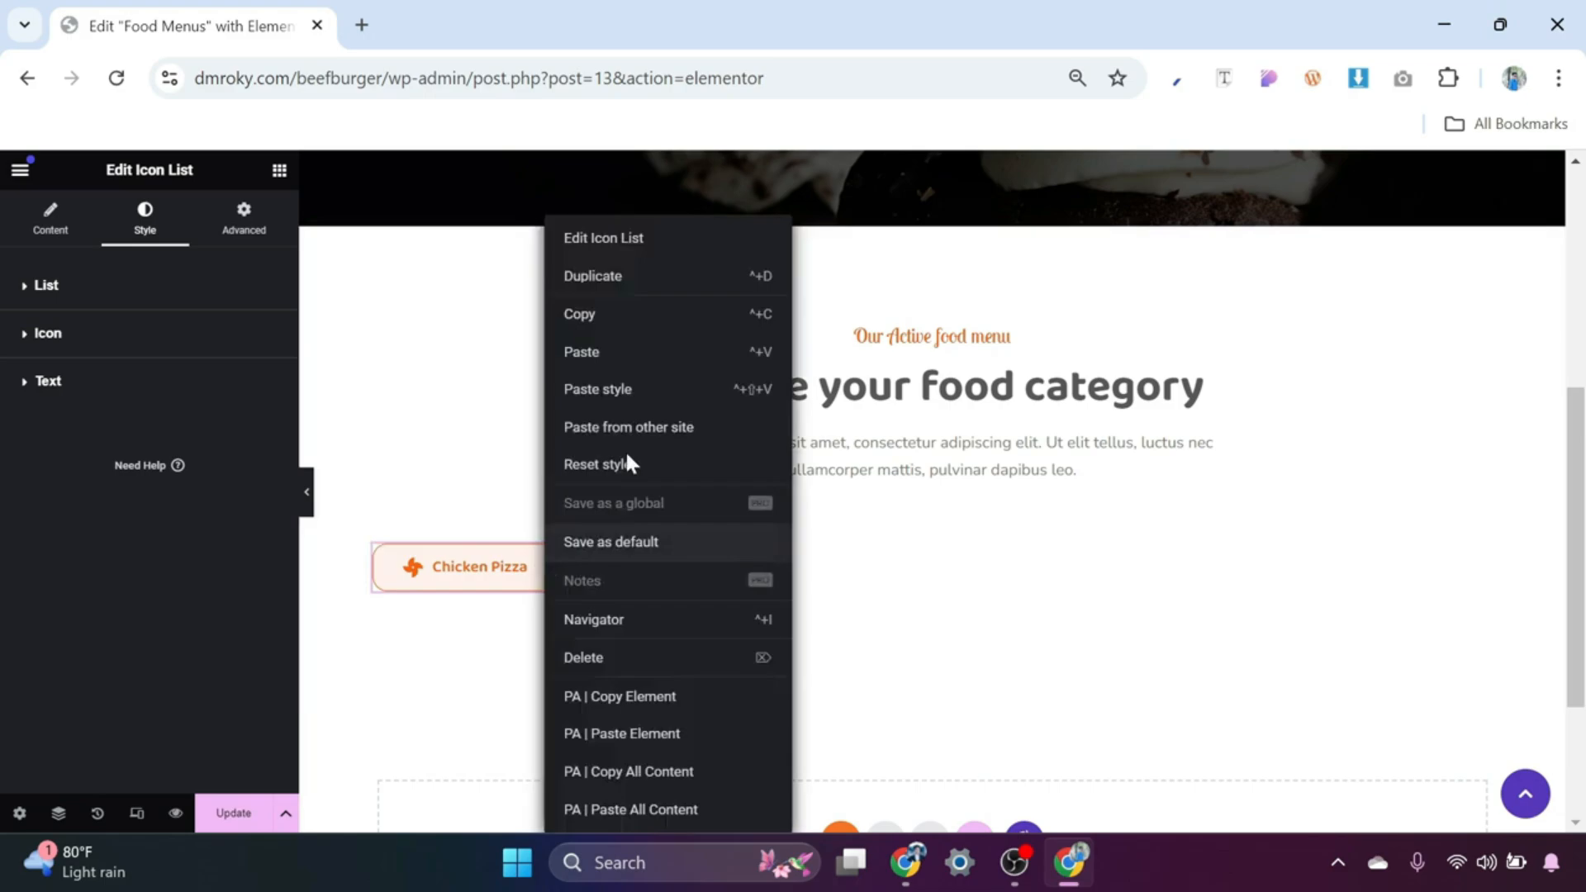
left_click(620, 281)
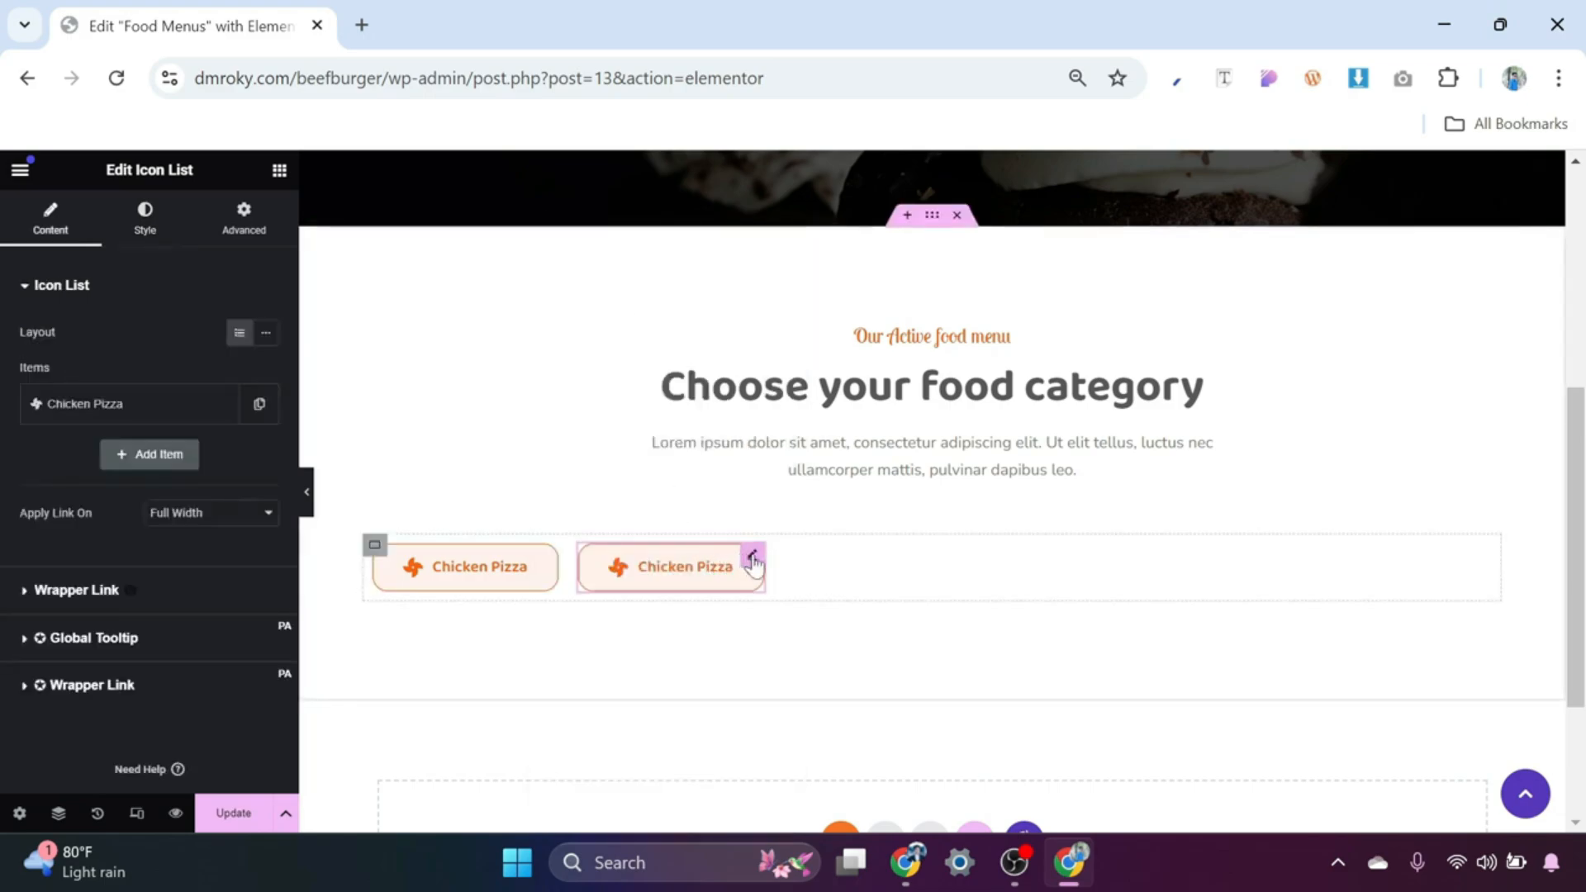
right_click(751, 557)
left_click(804, 279)
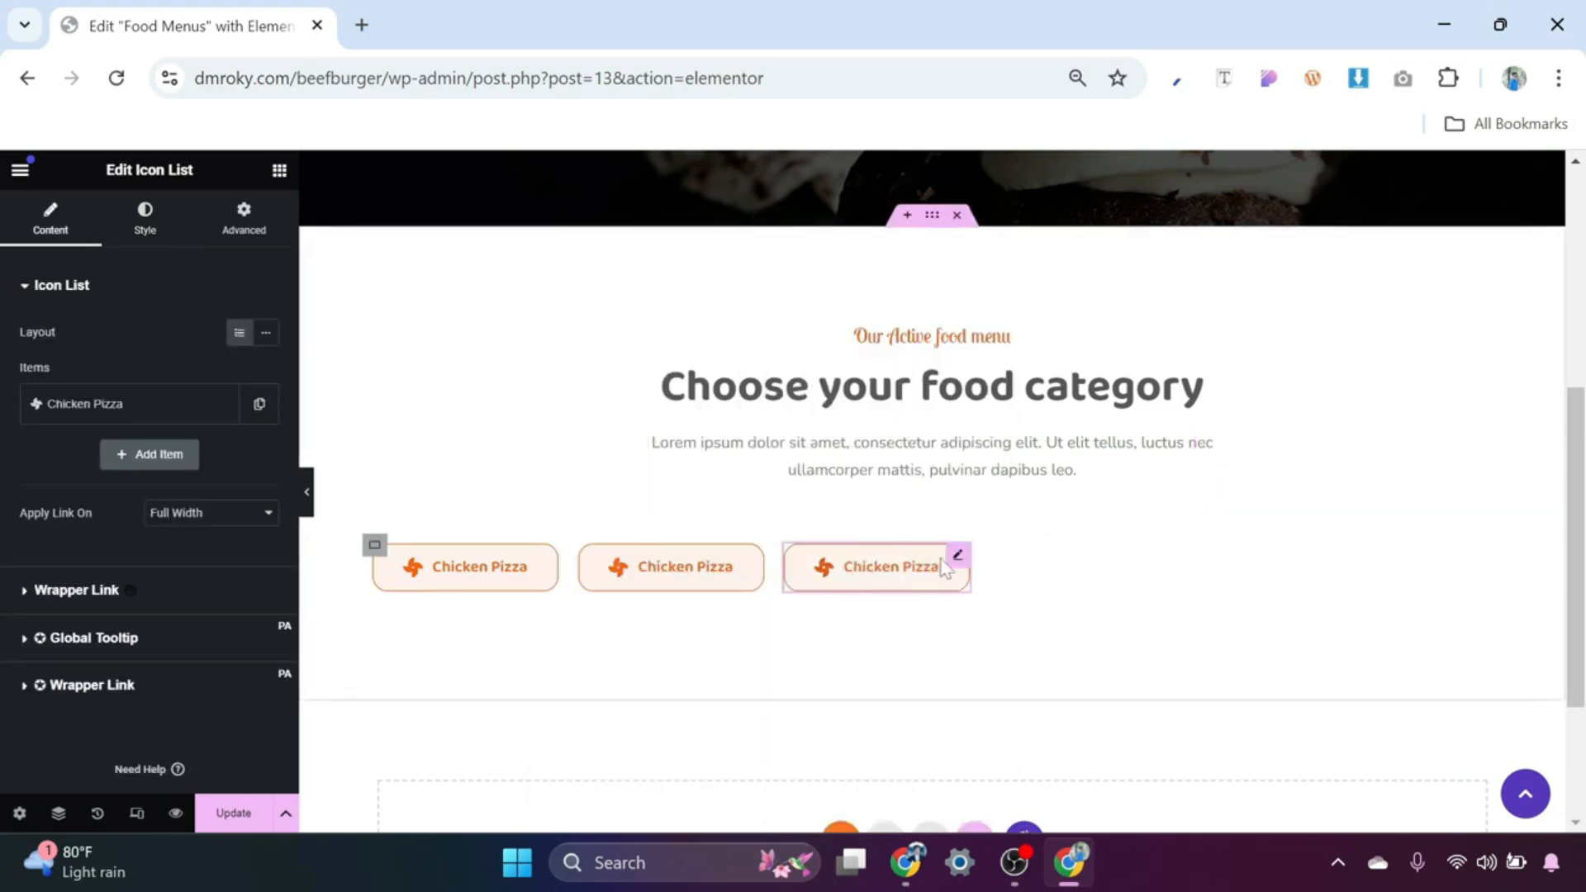
right_click(956, 562)
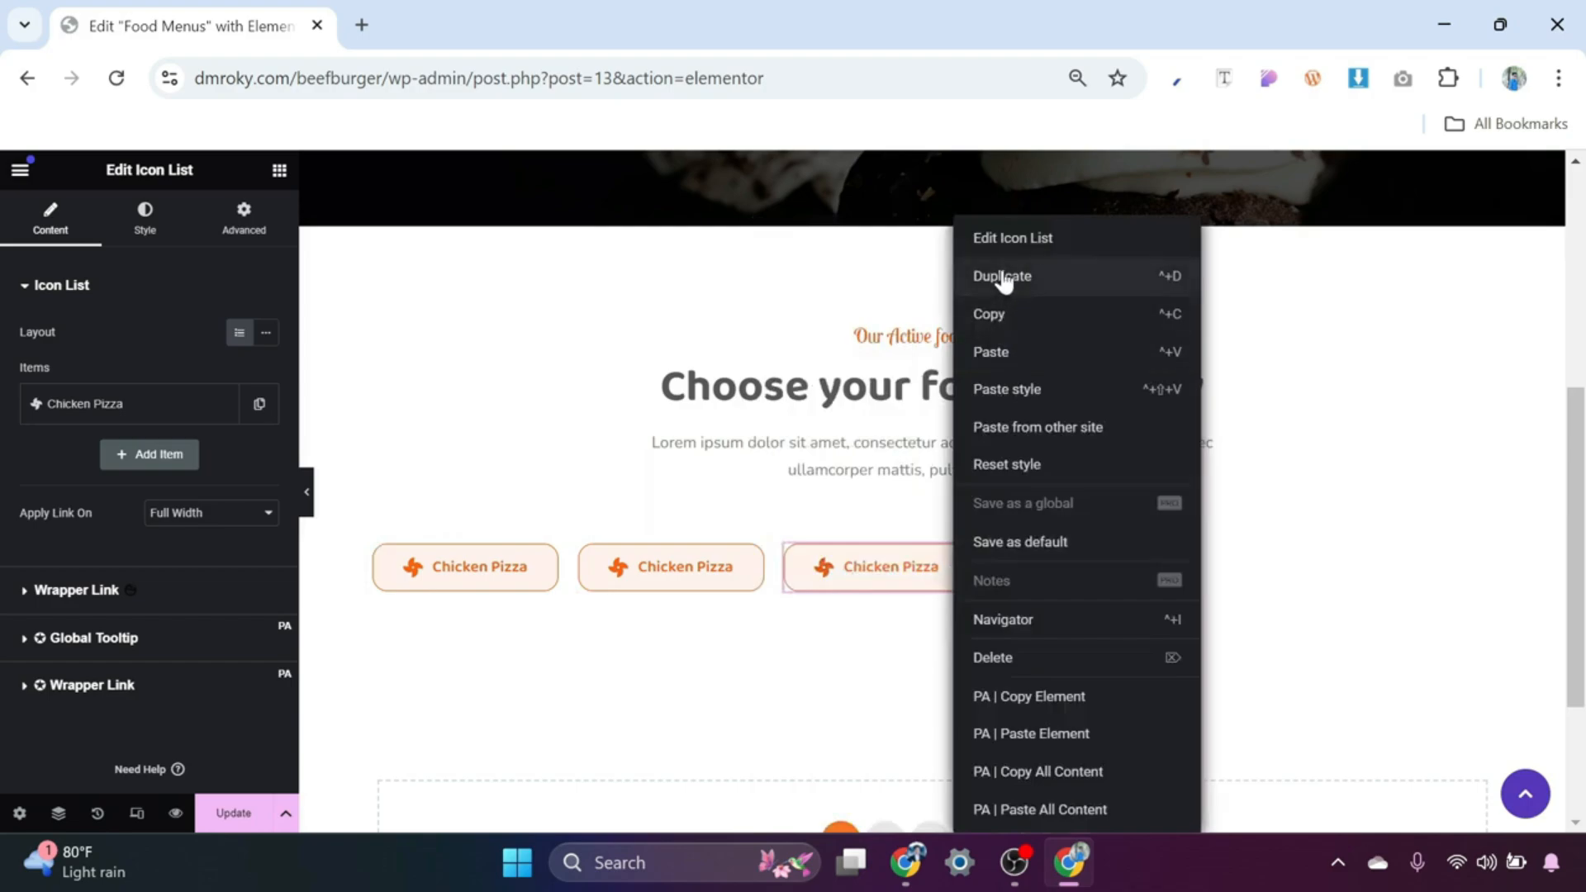
left_click(1002, 276)
right_click(1165, 559)
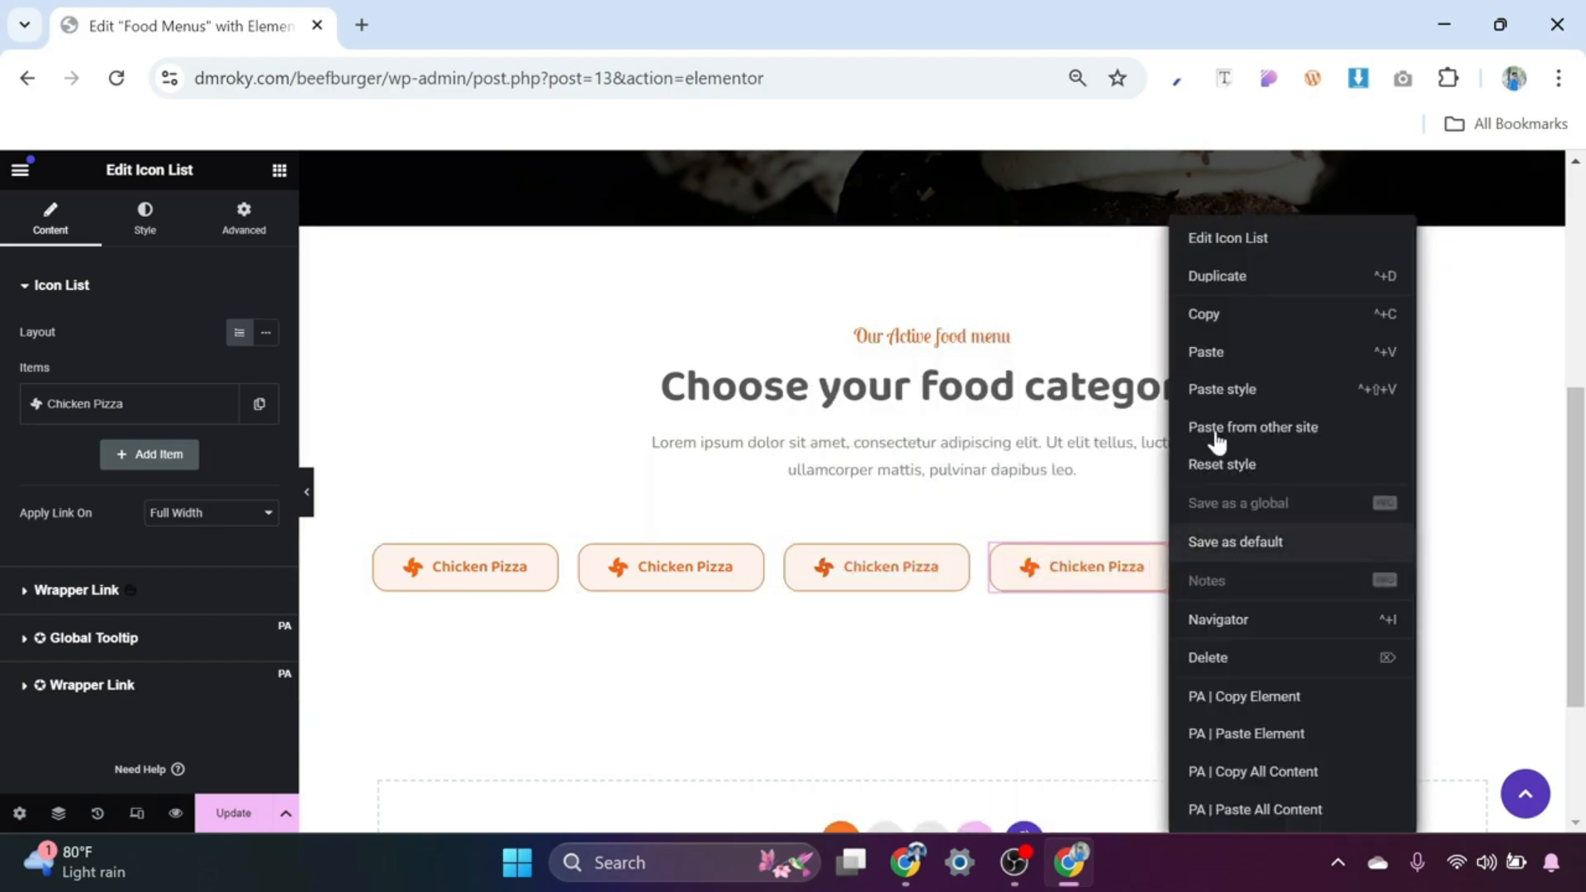
left_click(1221, 278)
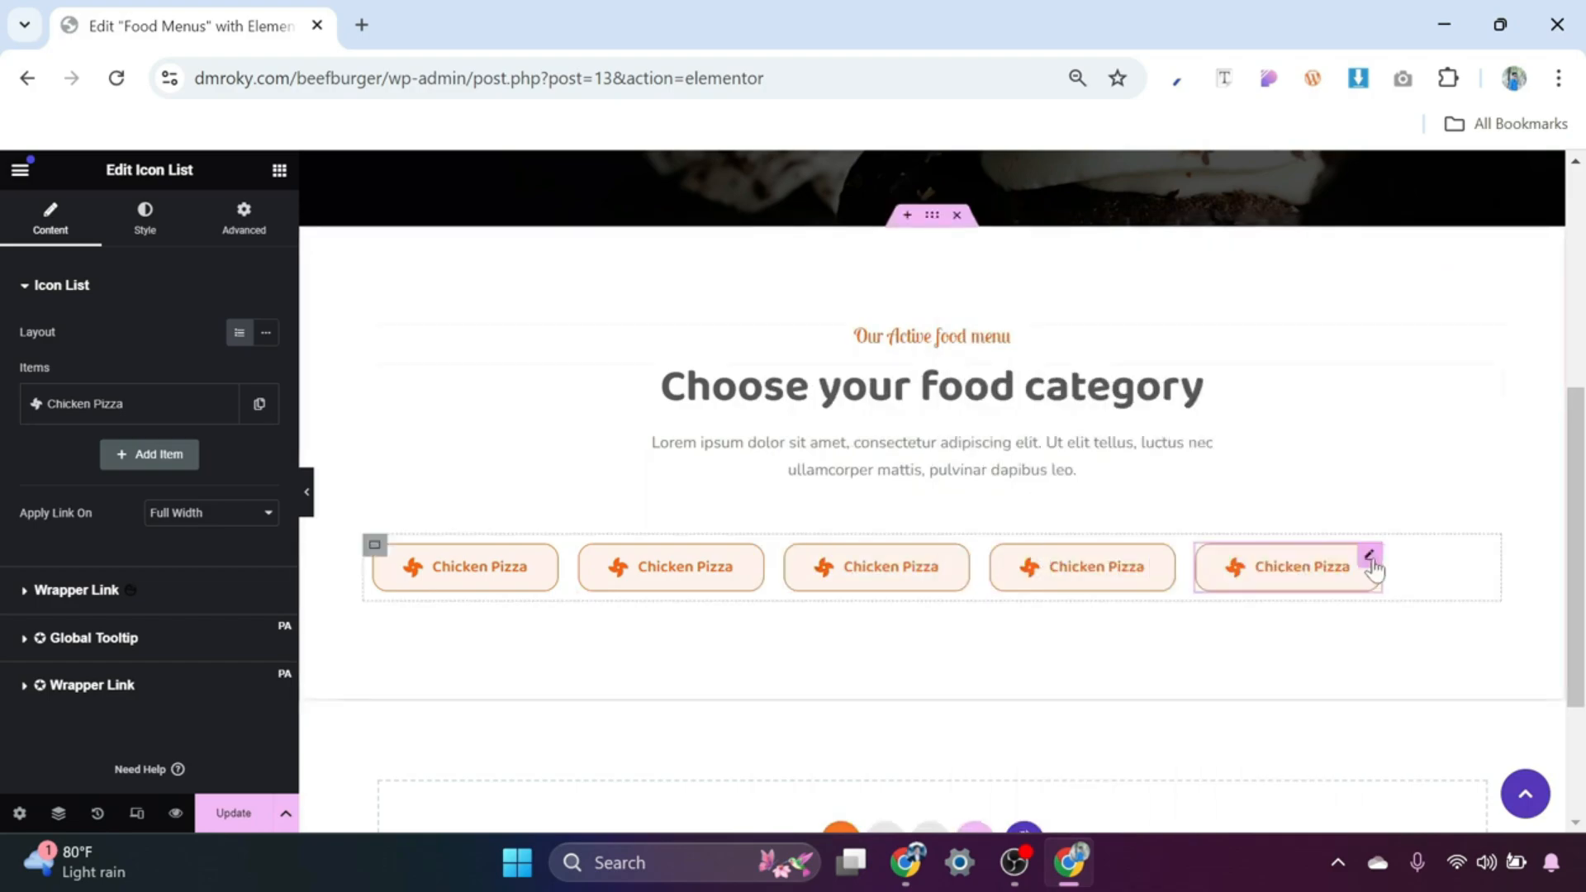
right_click(1370, 562)
left_click(1384, 278)
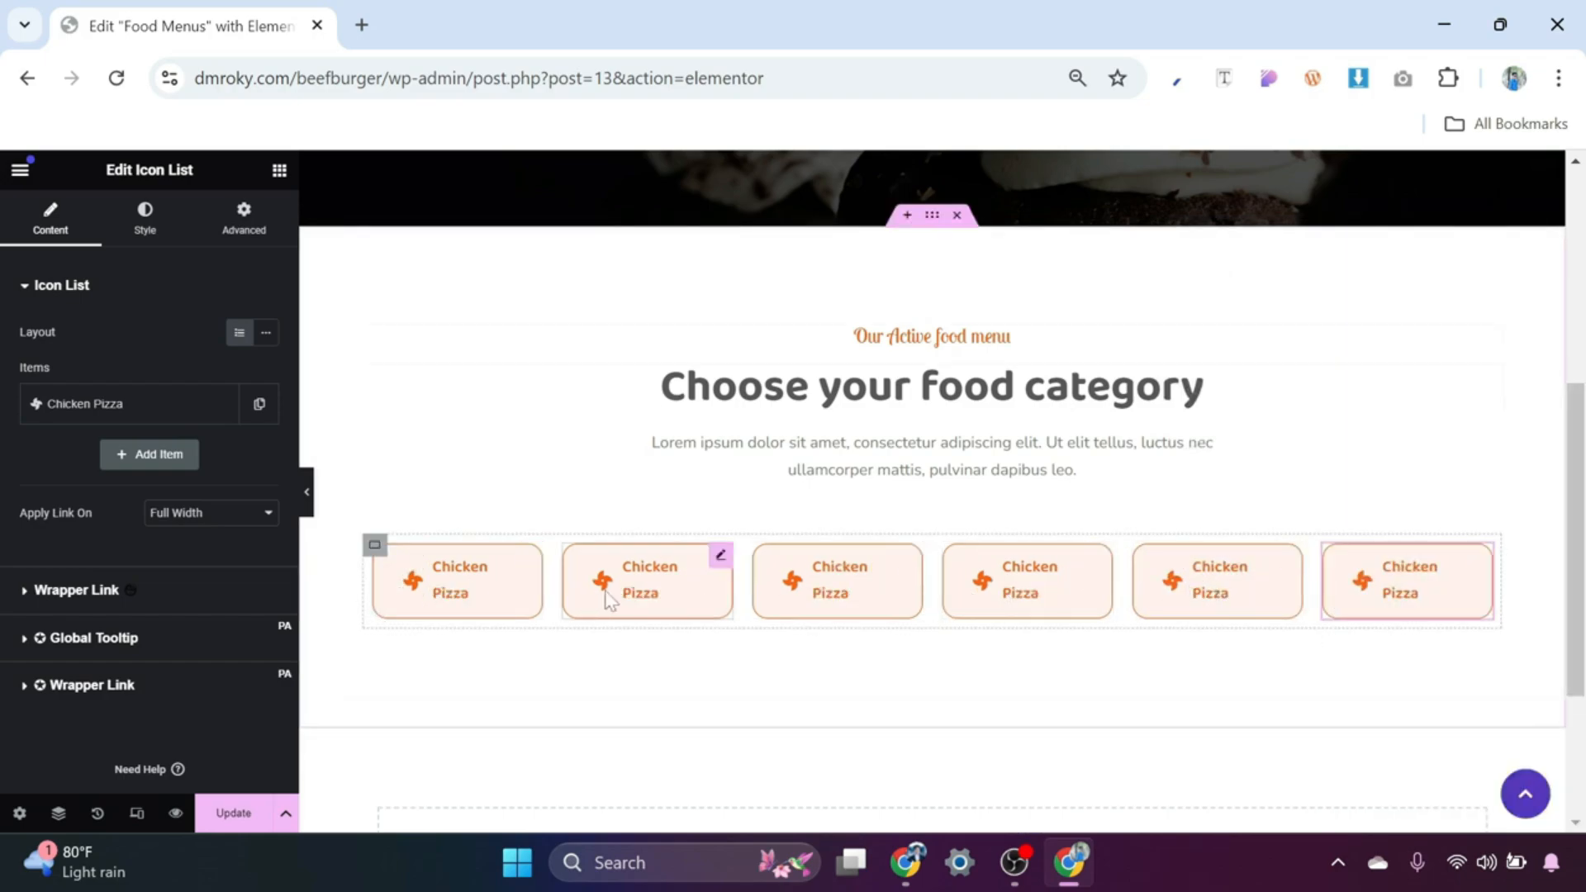
Step: Set the category buttons' container to wrap, with its items justified to center and aligned to center
left_click(374, 546)
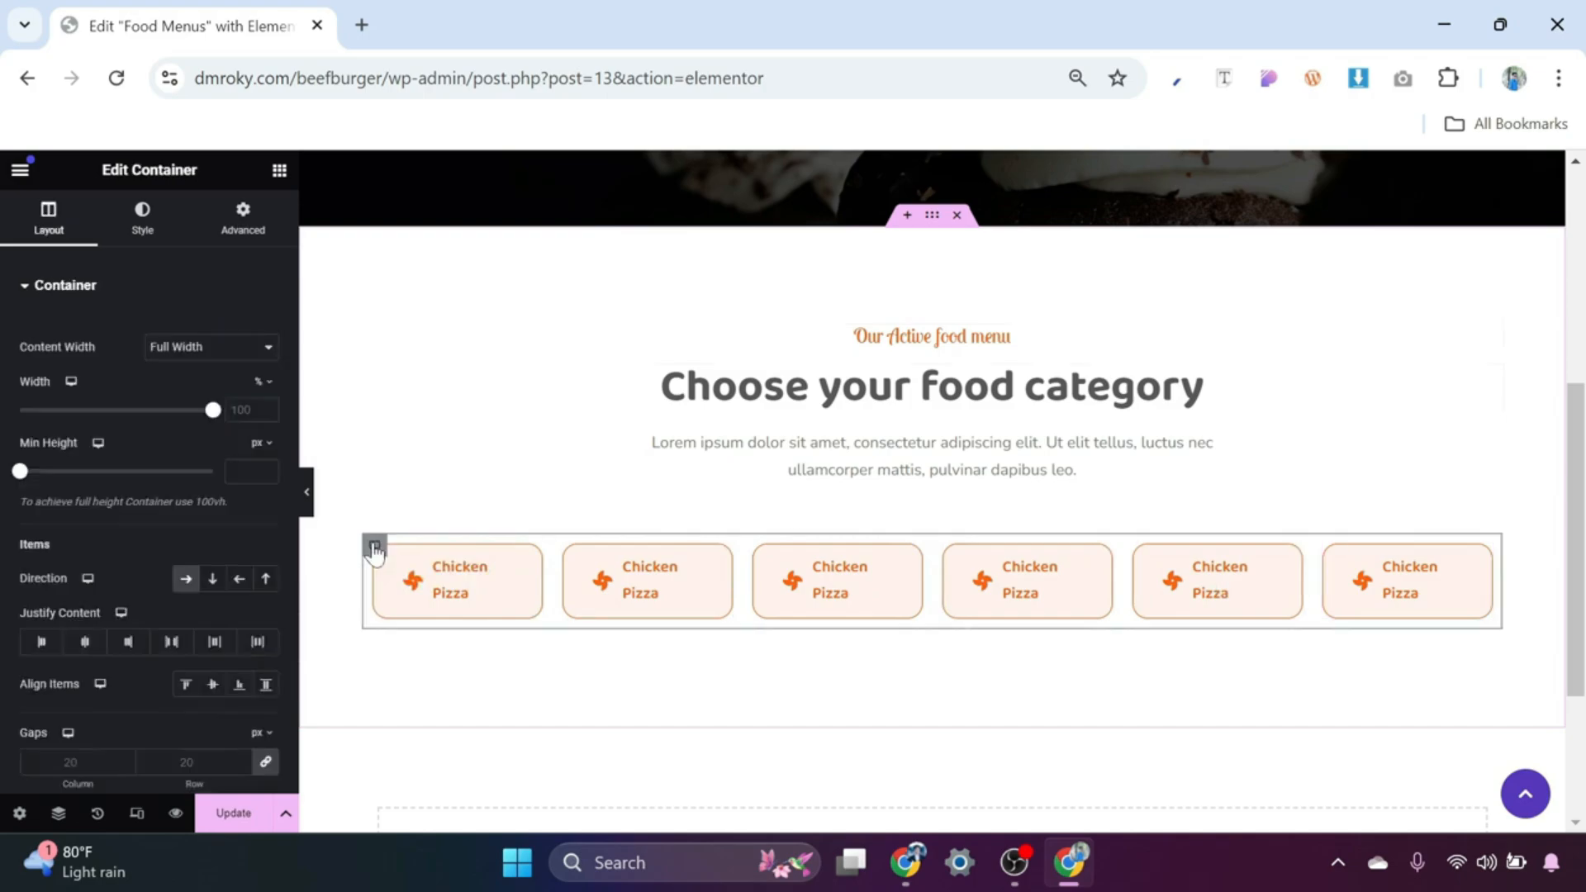
scroll(162, 506, "down", 3)
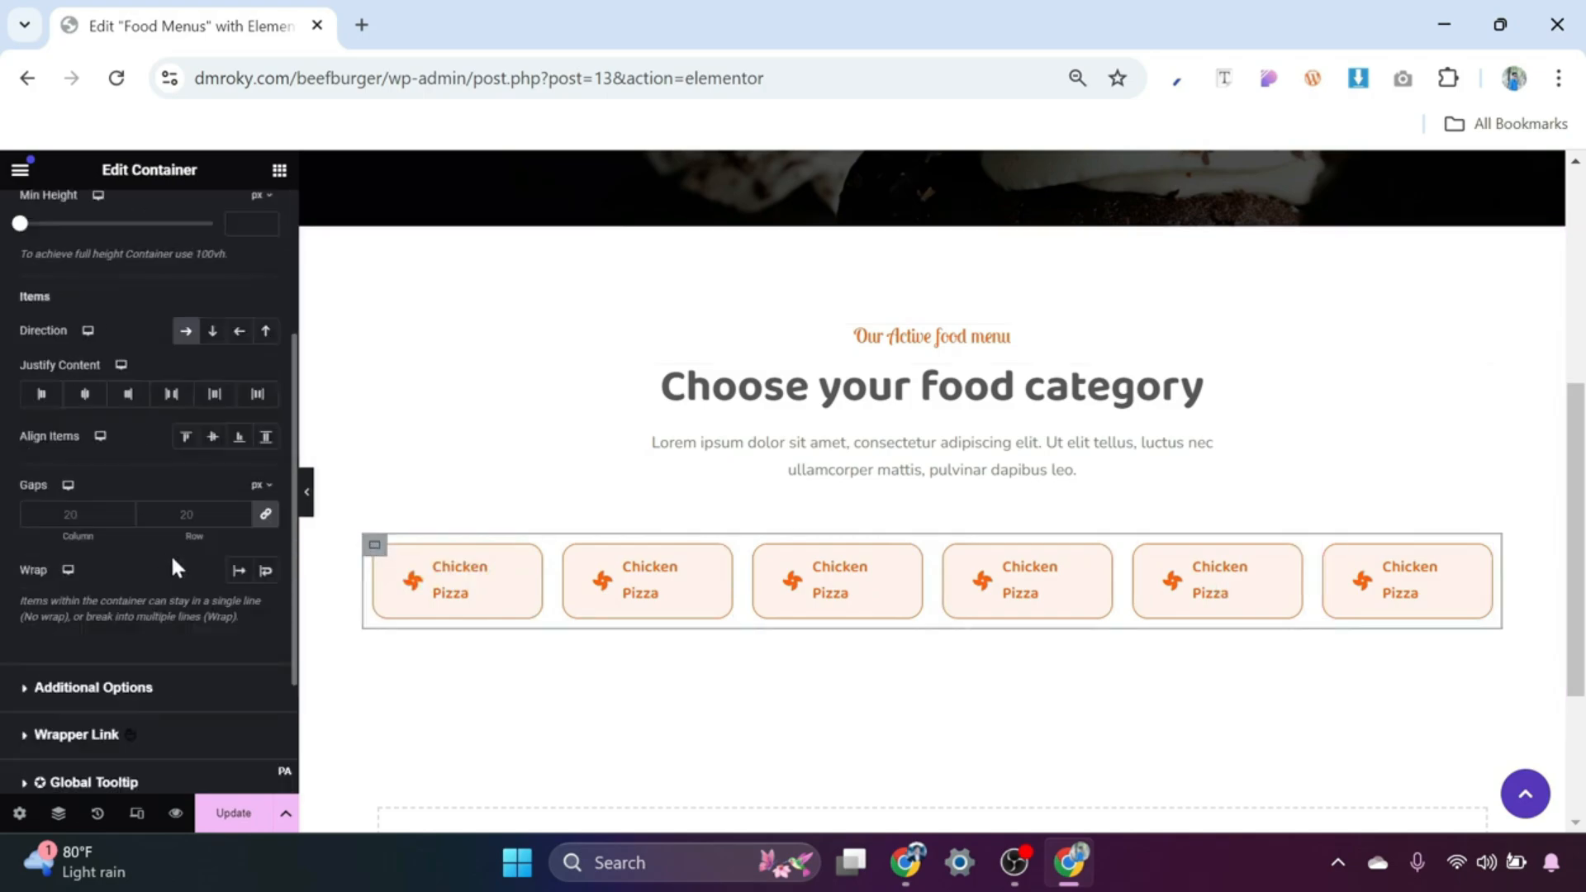
left_click(265, 573)
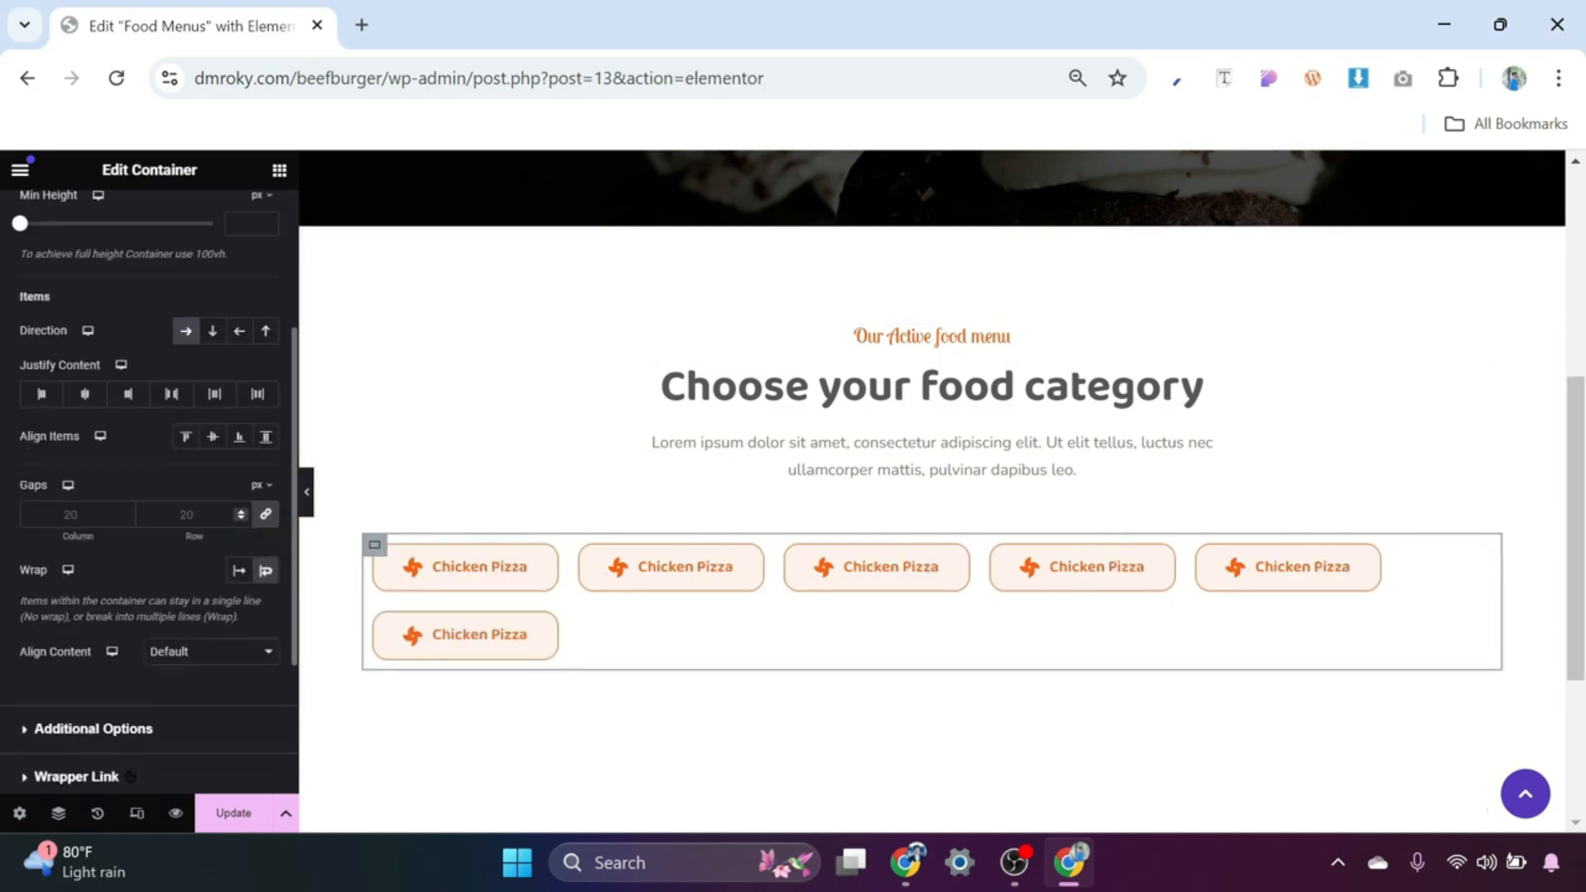
left_click(86, 395)
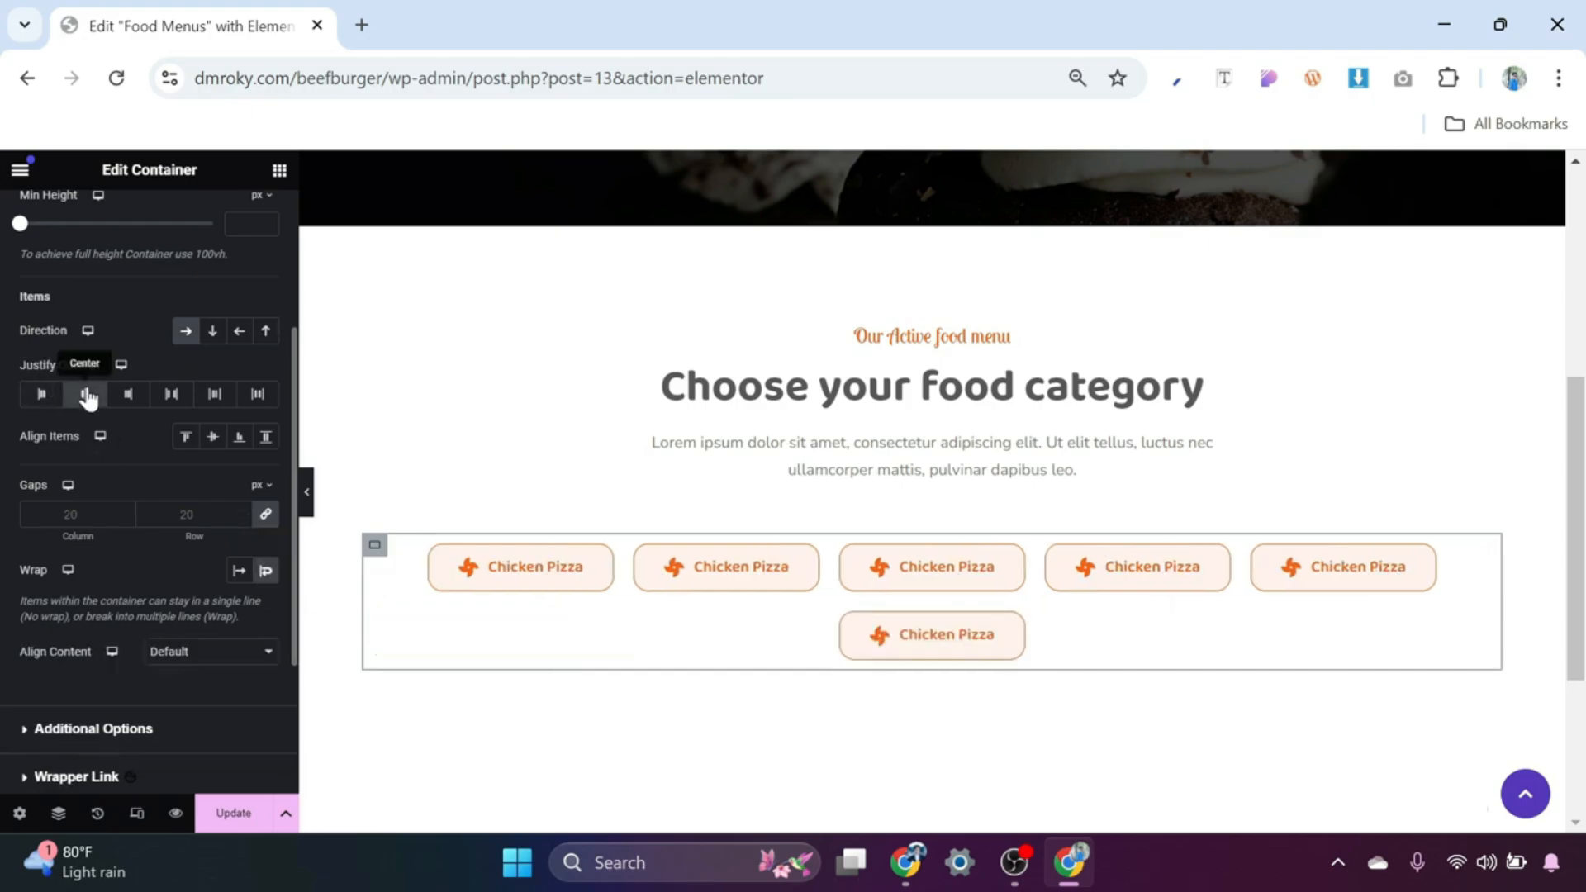
left_click(213, 437)
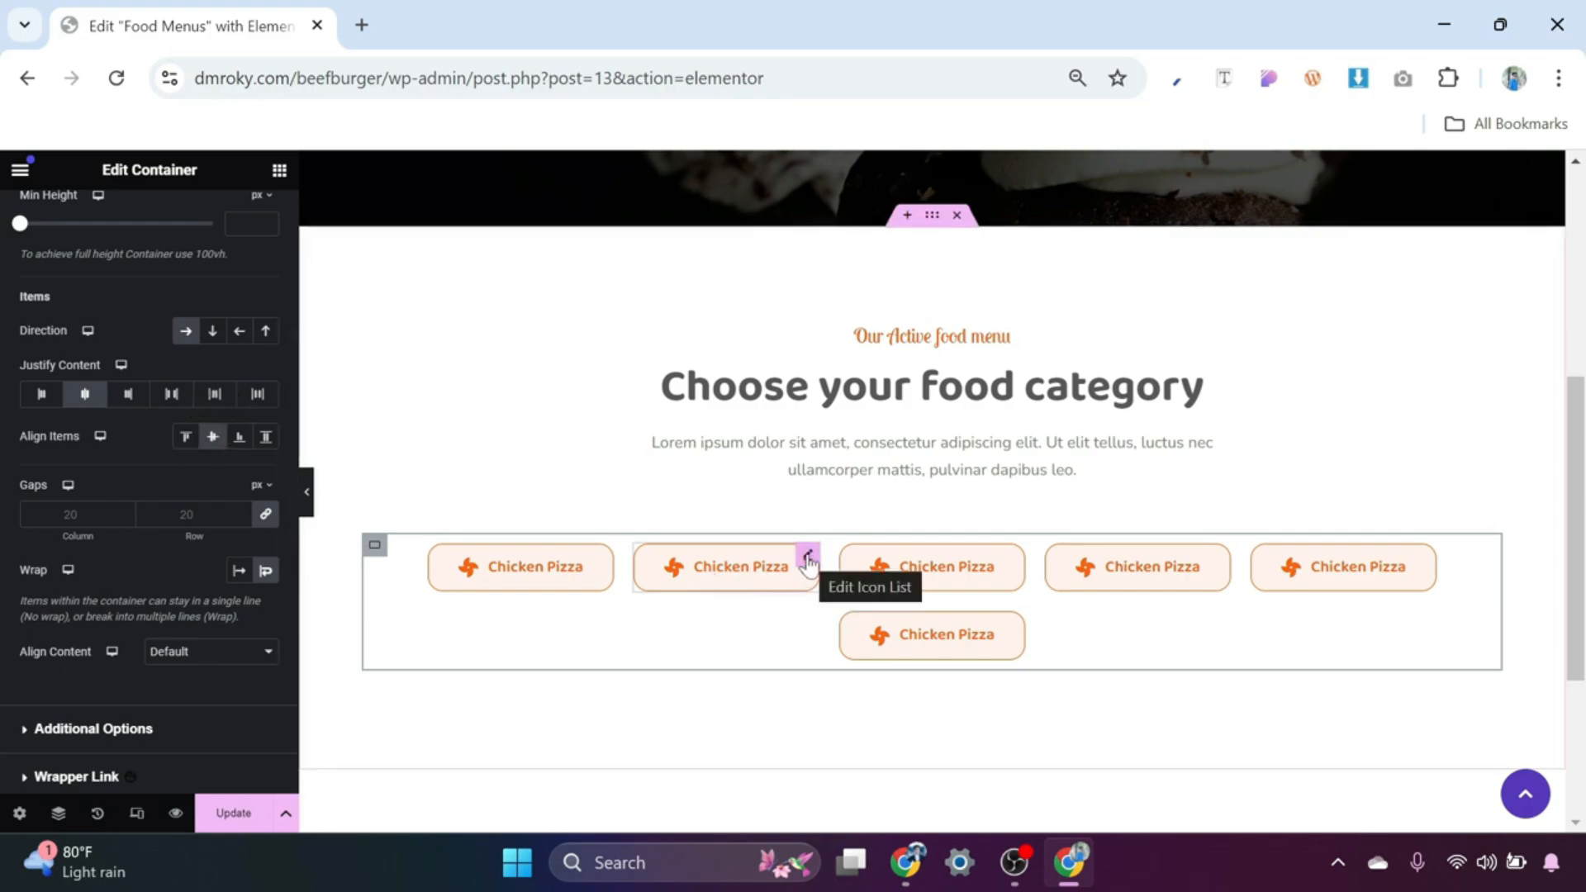
Step: Change the second category button's item text to "Delicious butter buns"
left_click(808, 556)
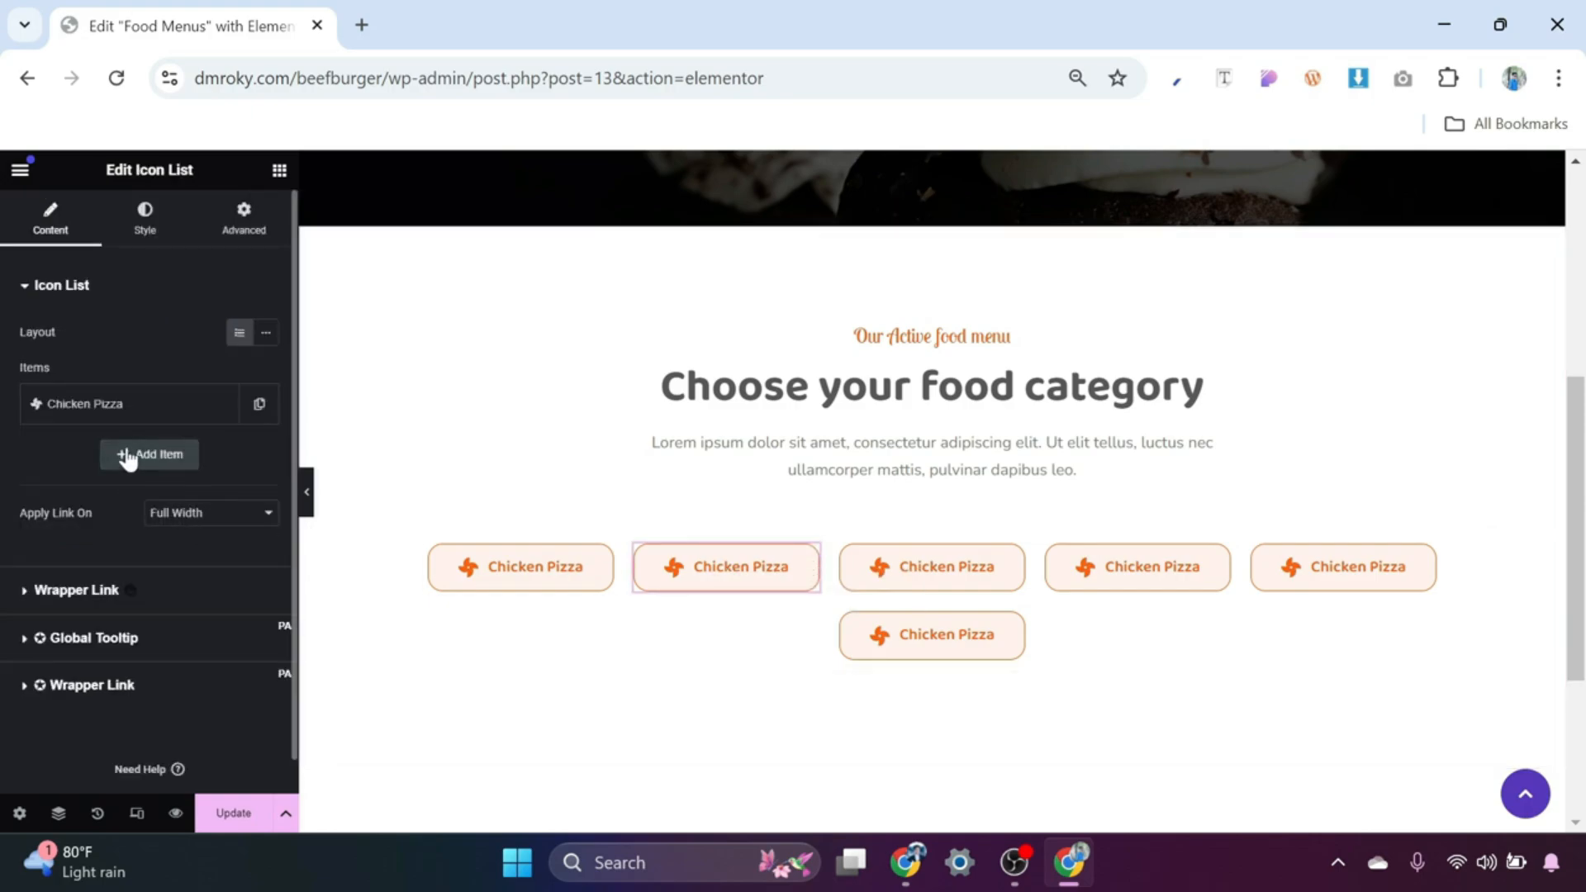
left_click(124, 413)
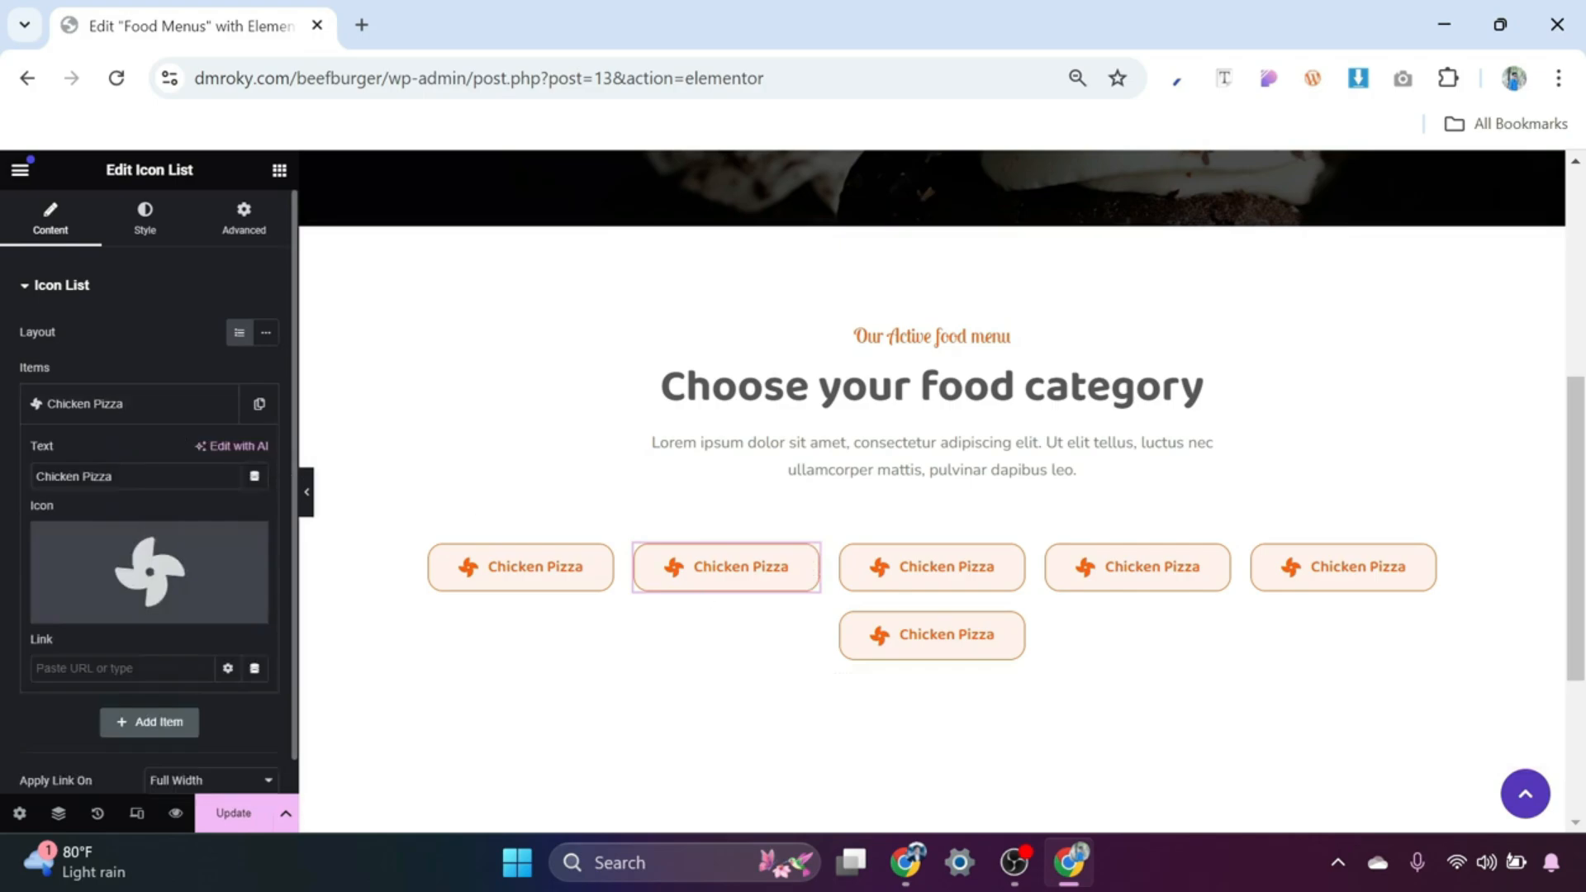
left_click_drag(114, 477, 21, 484)
type("Delicious butter buns")
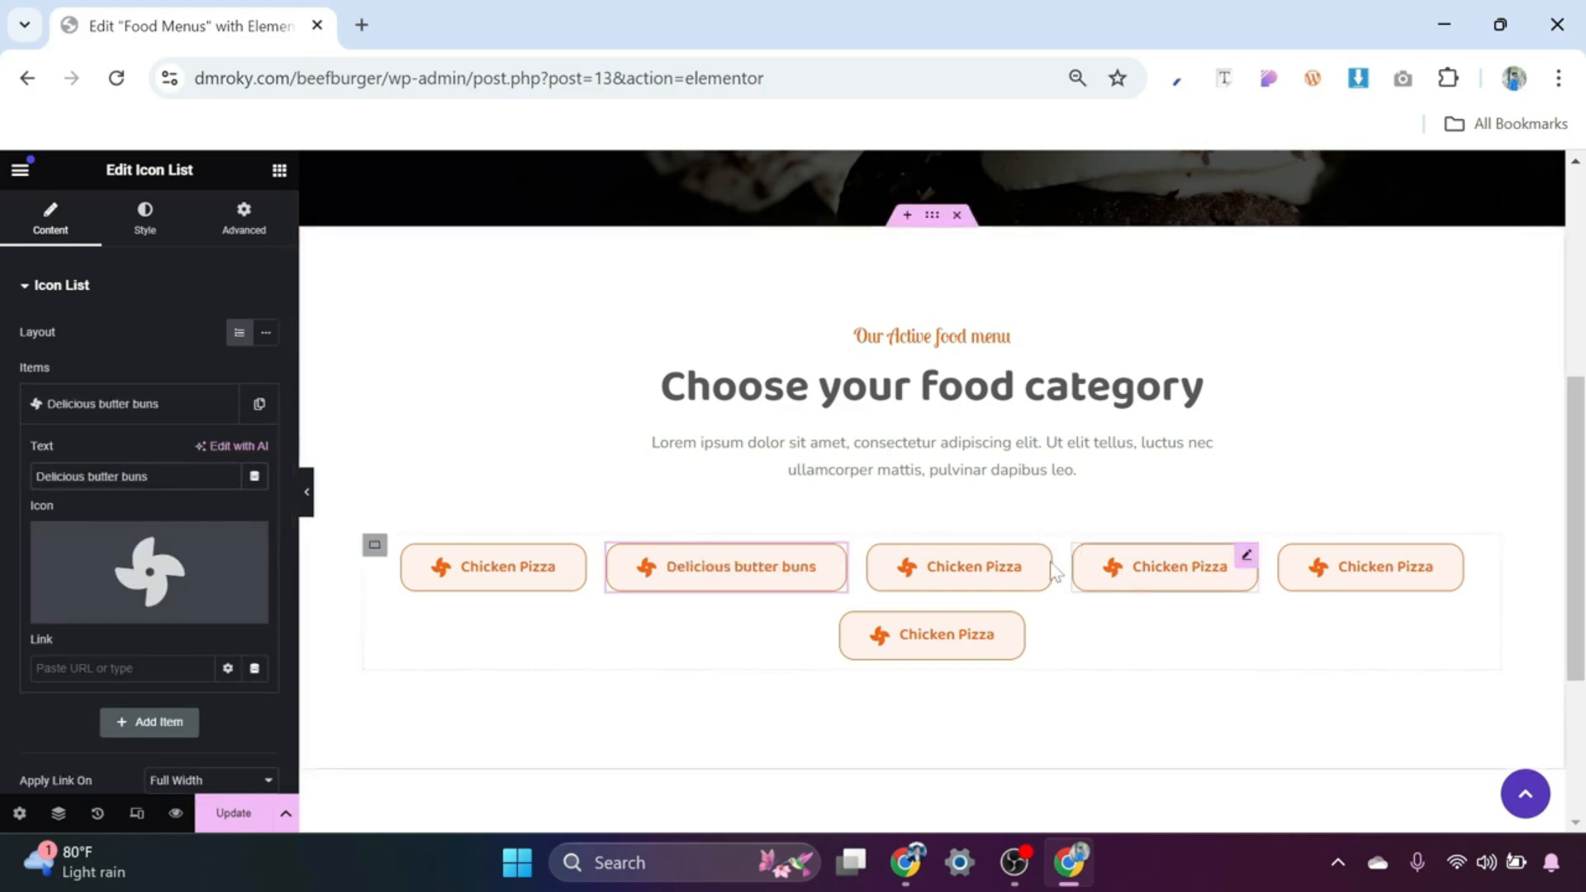
Step: Change the third category button's item text to "Delicious salad"
left_click(1041, 563)
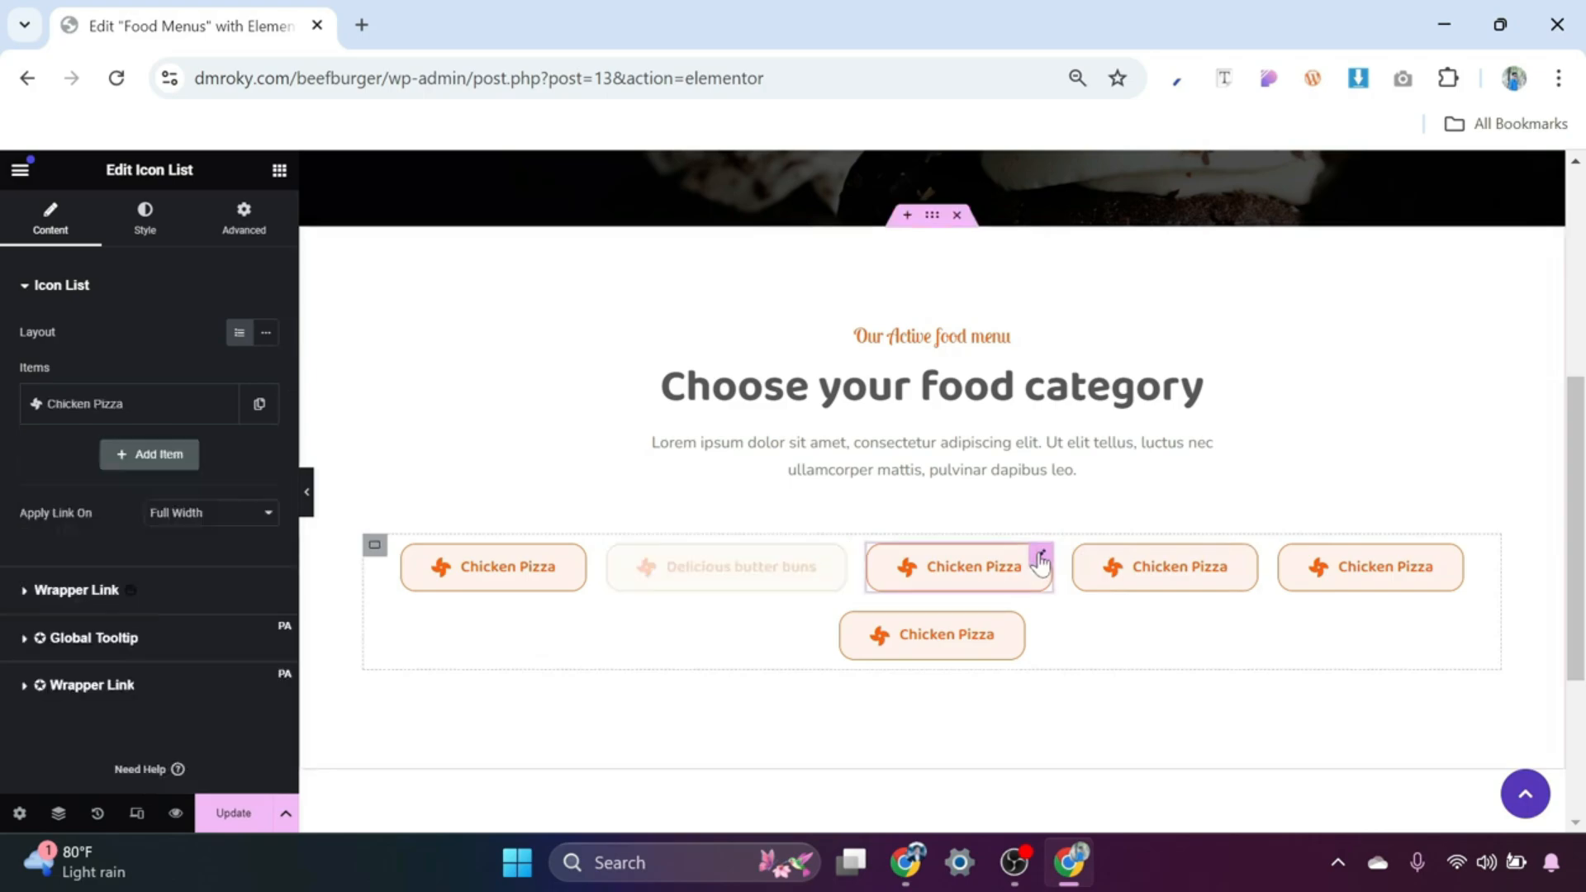
left_click(96, 411)
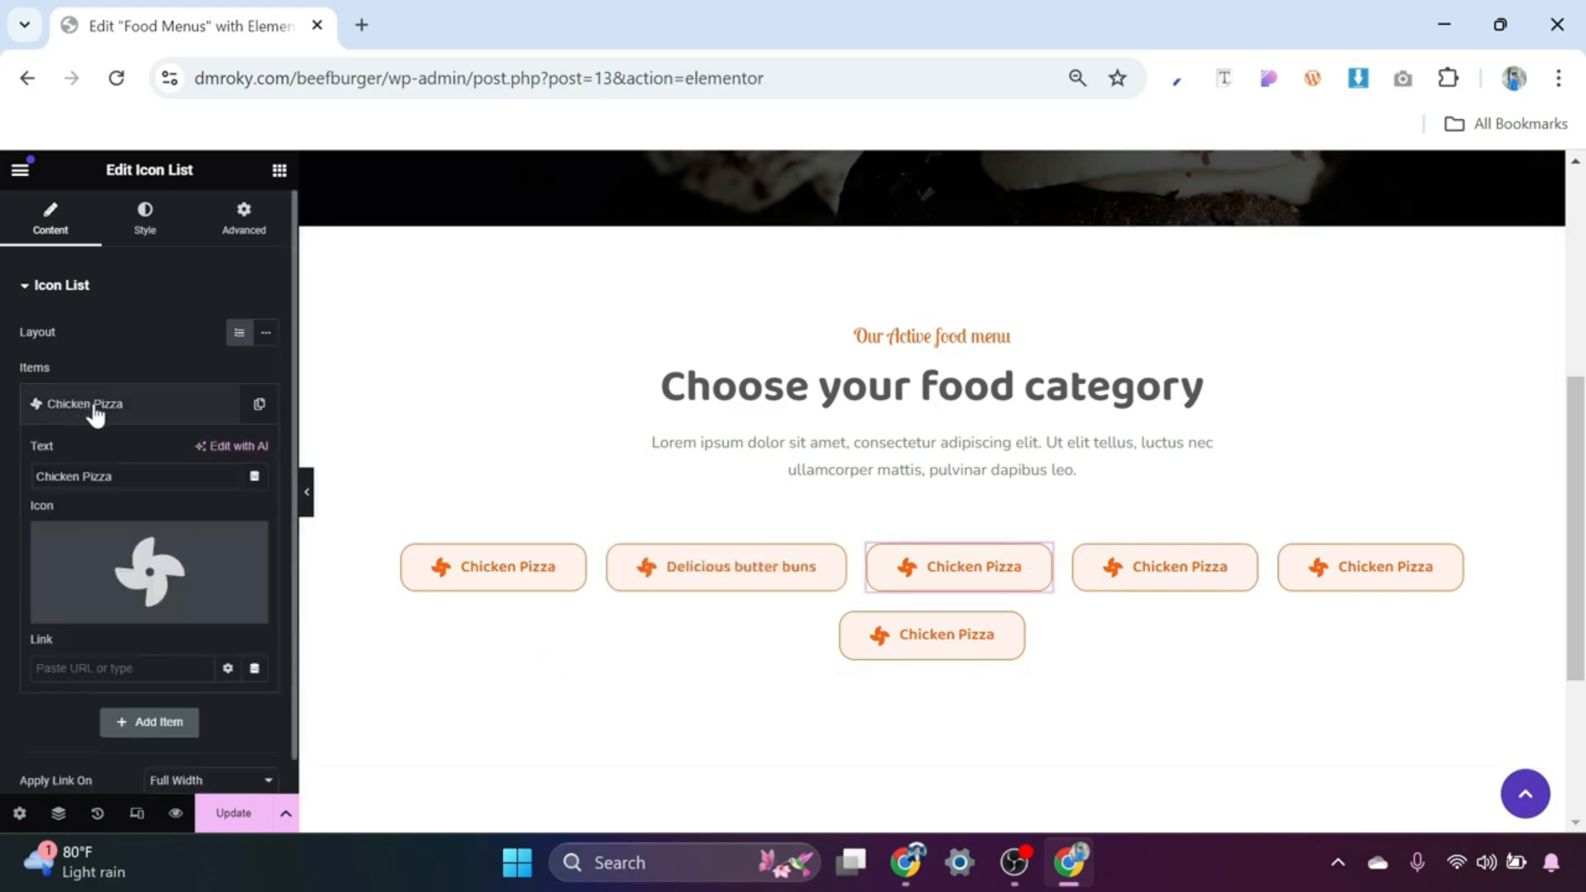
left_click_drag(112, 477, 3, 478)
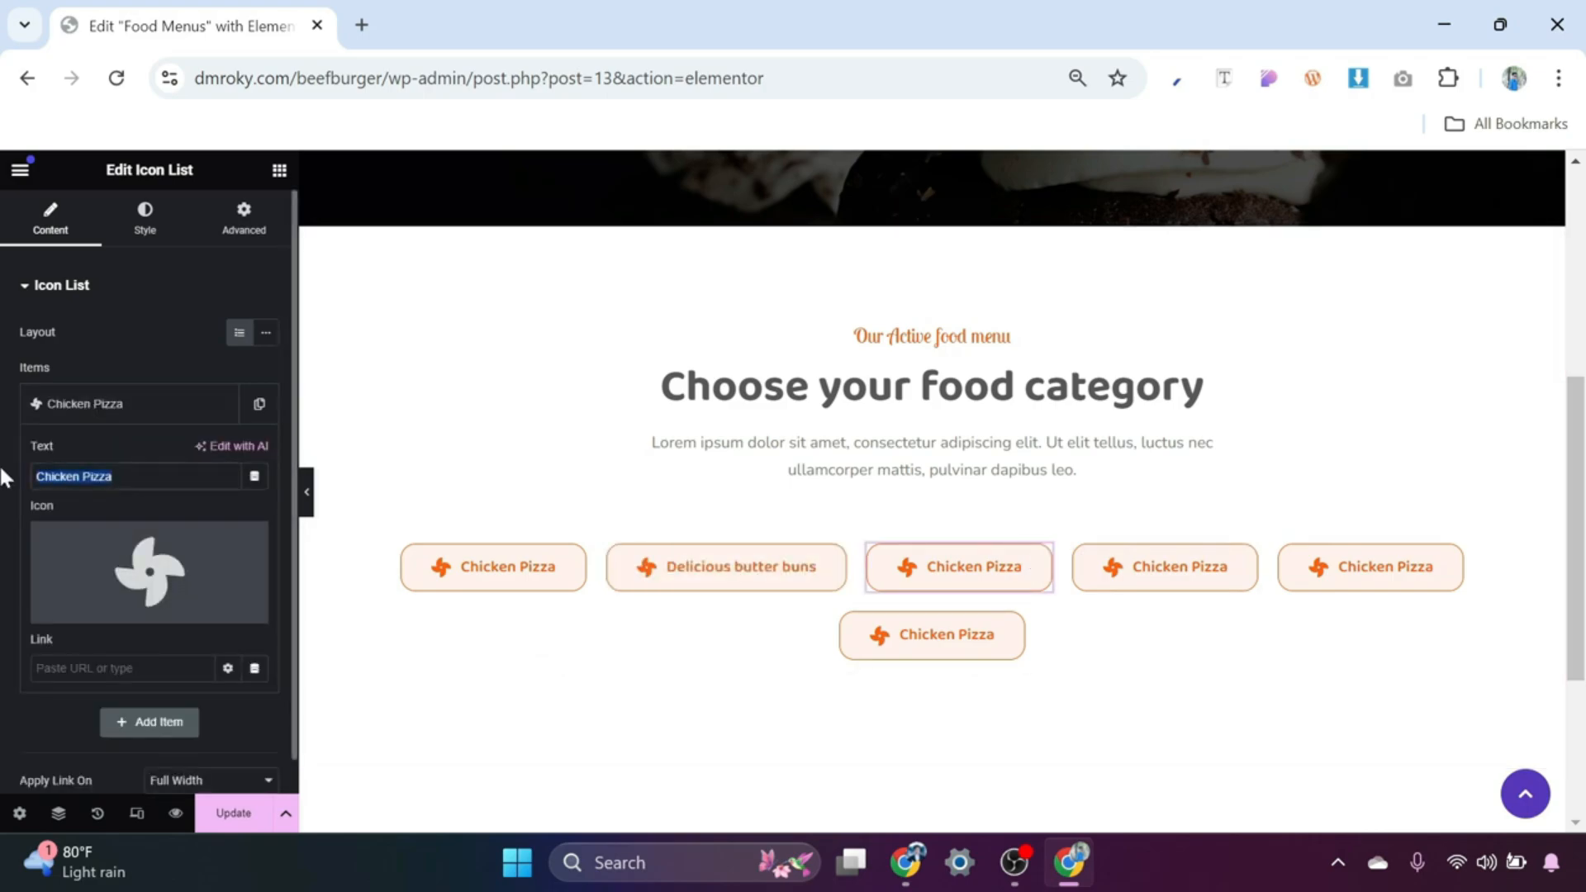
type("Delicious salad")
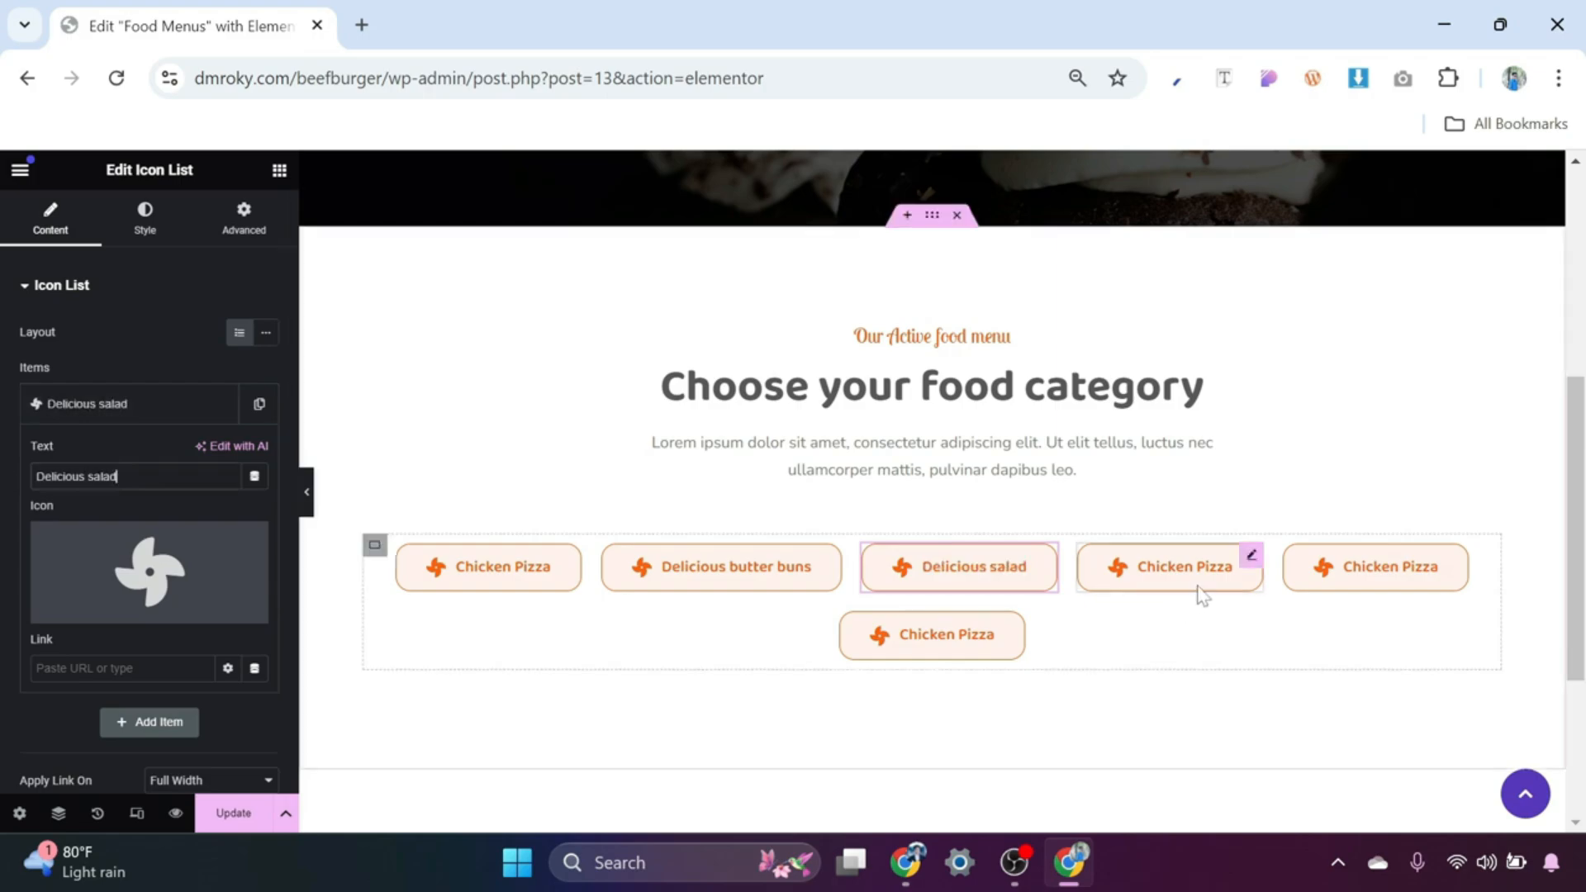
Step: Change the fourth category button's item text to "Crispy Fishing Fry"
left_click(1252, 561)
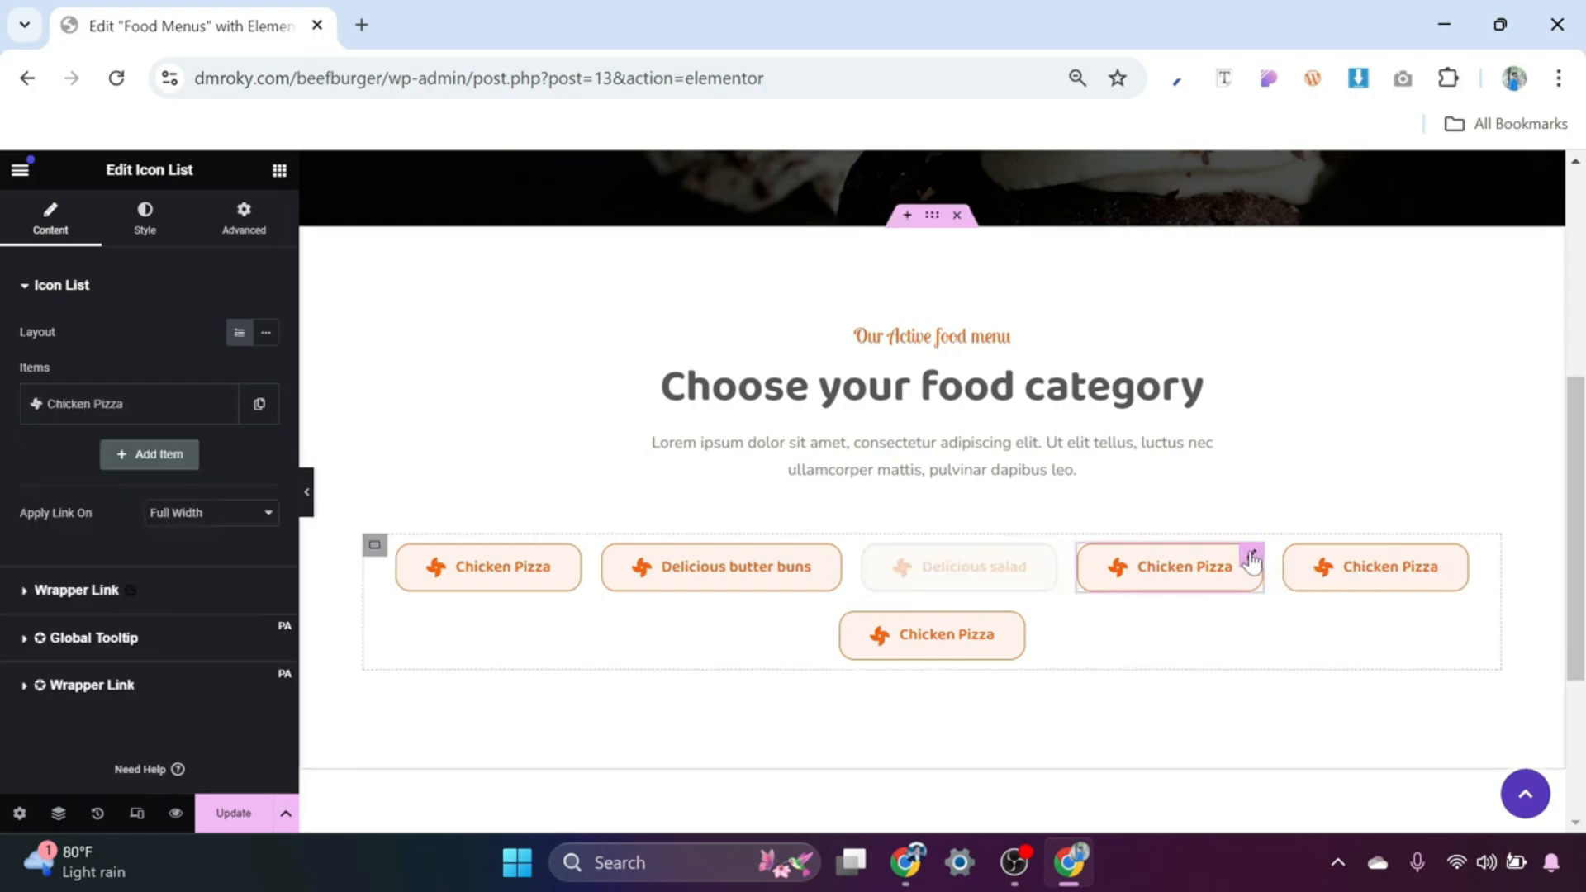
left_click(119, 405)
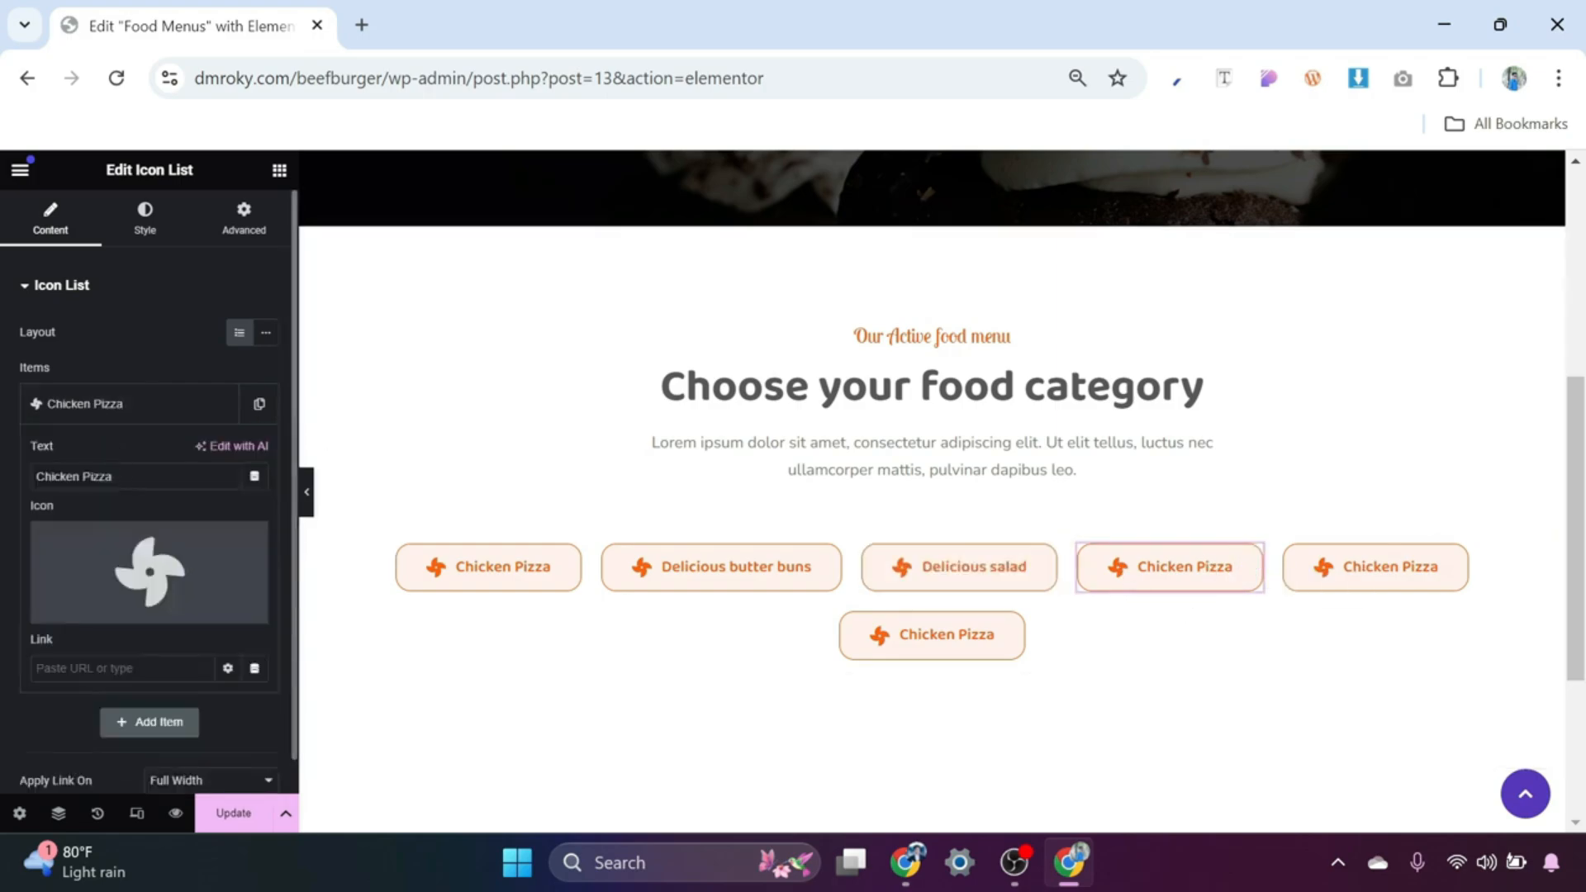
left_click_drag(112, 477, 4, 488)
type("Crispy Fishing Fry")
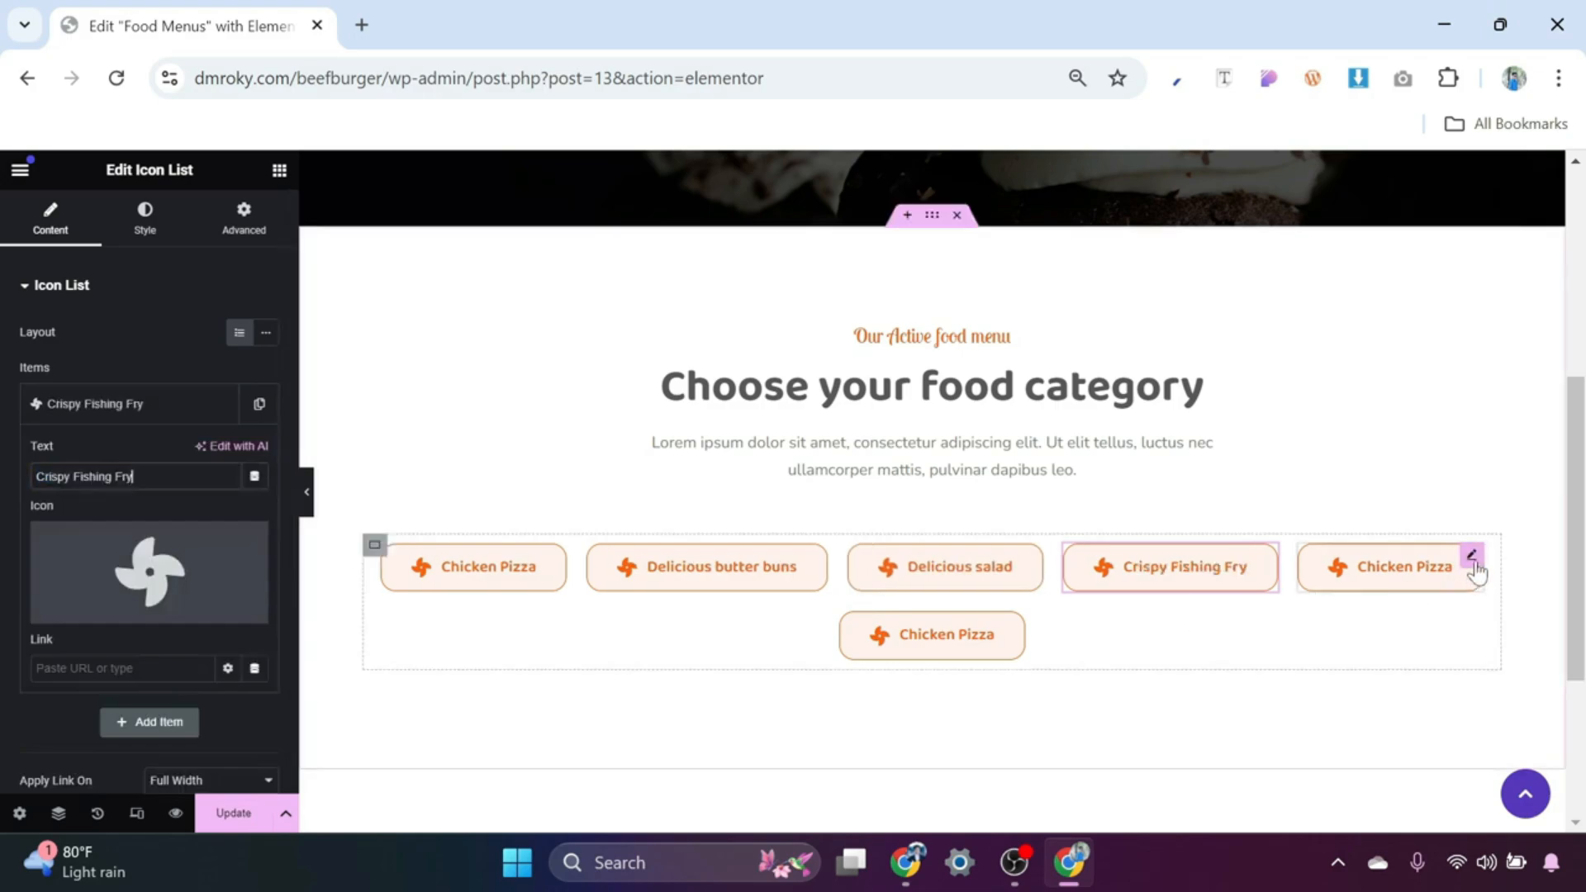
Step: Change the fifth category button's item text to "Crispy BBQ Dishes"
left_click(1473, 557)
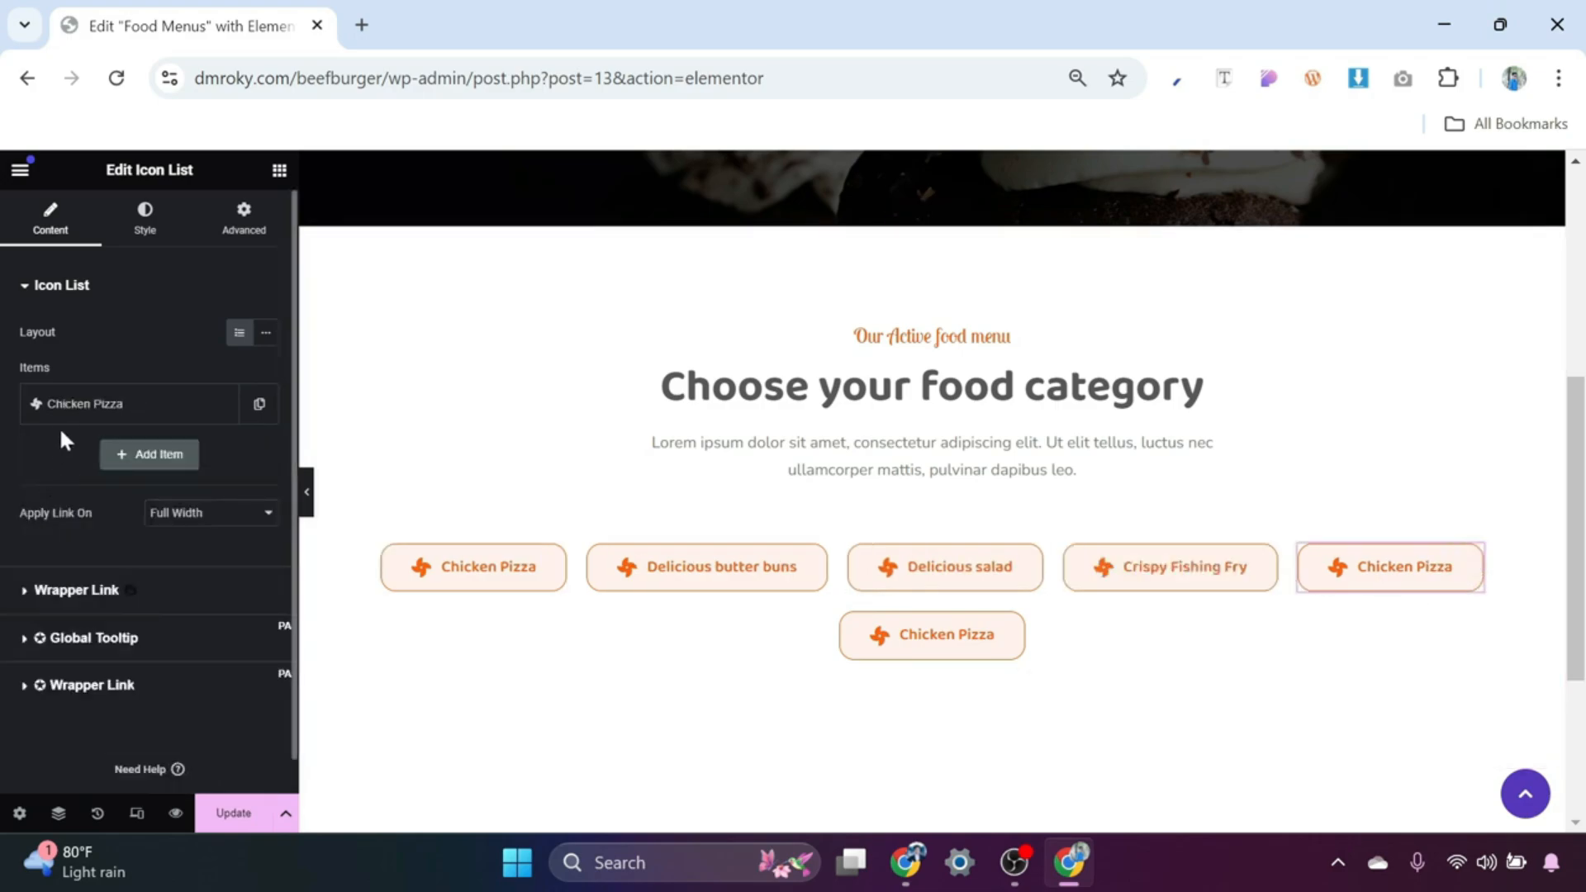
left_click(67, 405)
left_click_drag(113, 477, 4, 488)
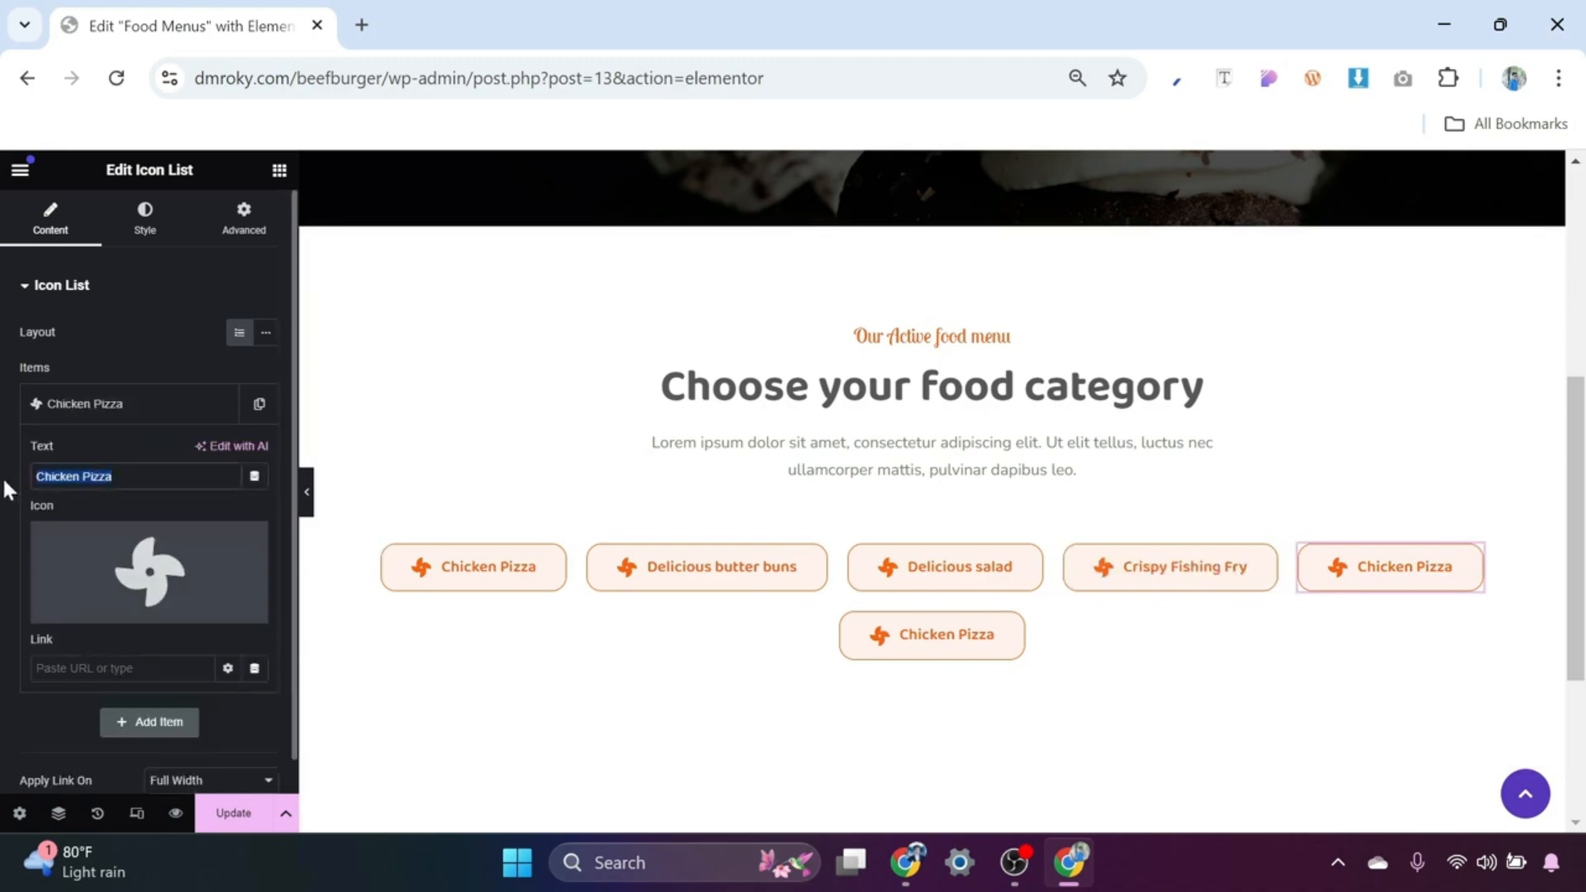
type("Crispy BBQ Dishes")
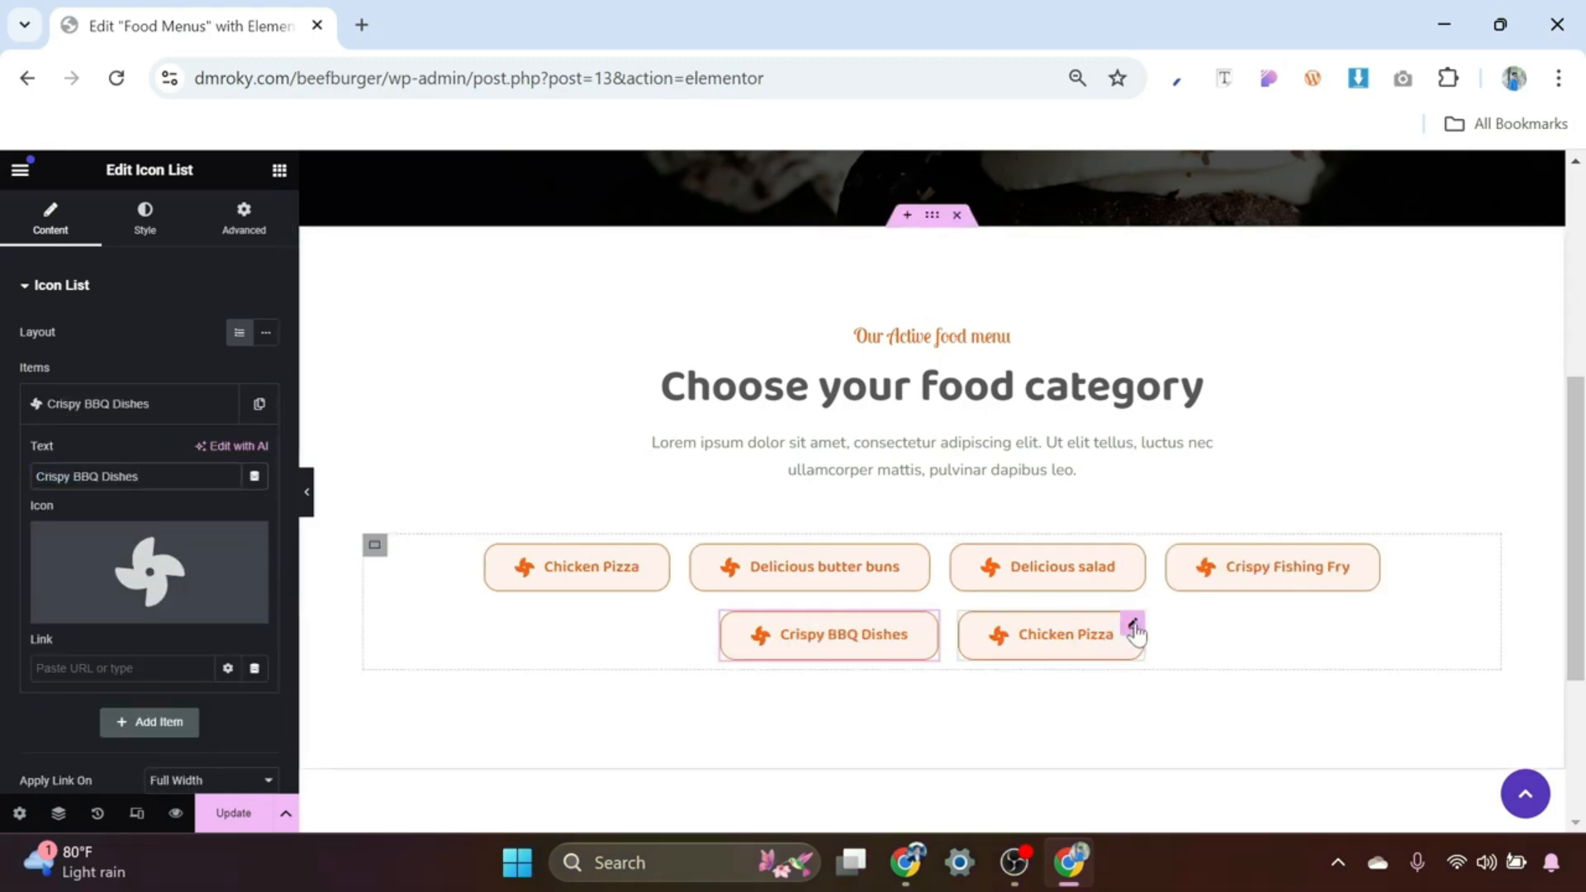
Step: Change the sixth category button's item text to "Juice Bar Delights"
left_click(1134, 626)
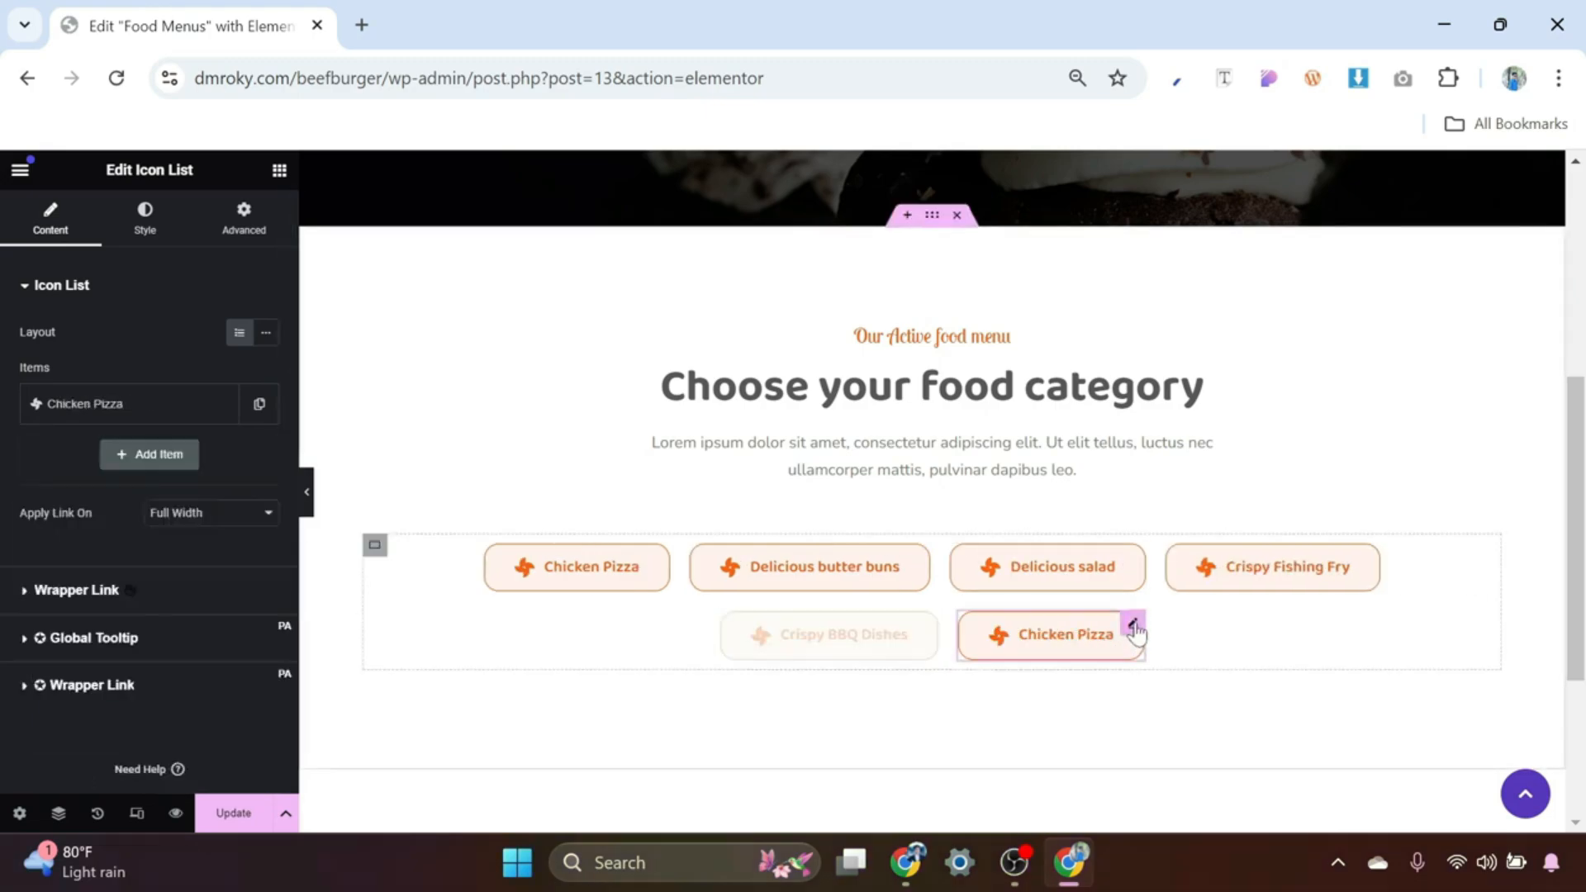
left_click(82, 408)
left_click_drag(112, 477, 33, 483)
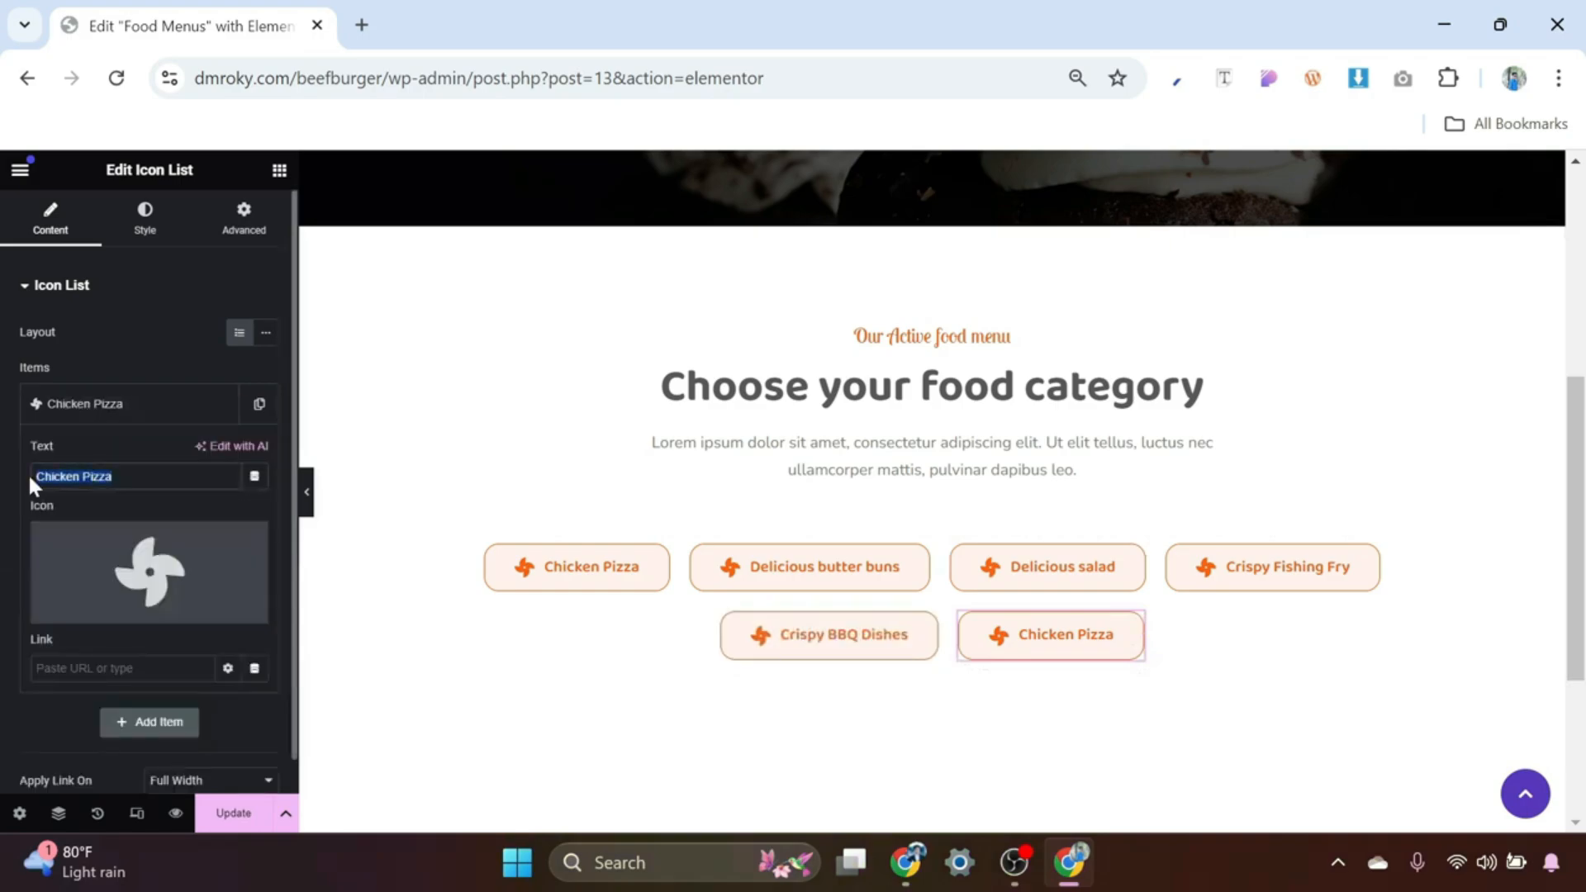
type("Juice Bar Delights")
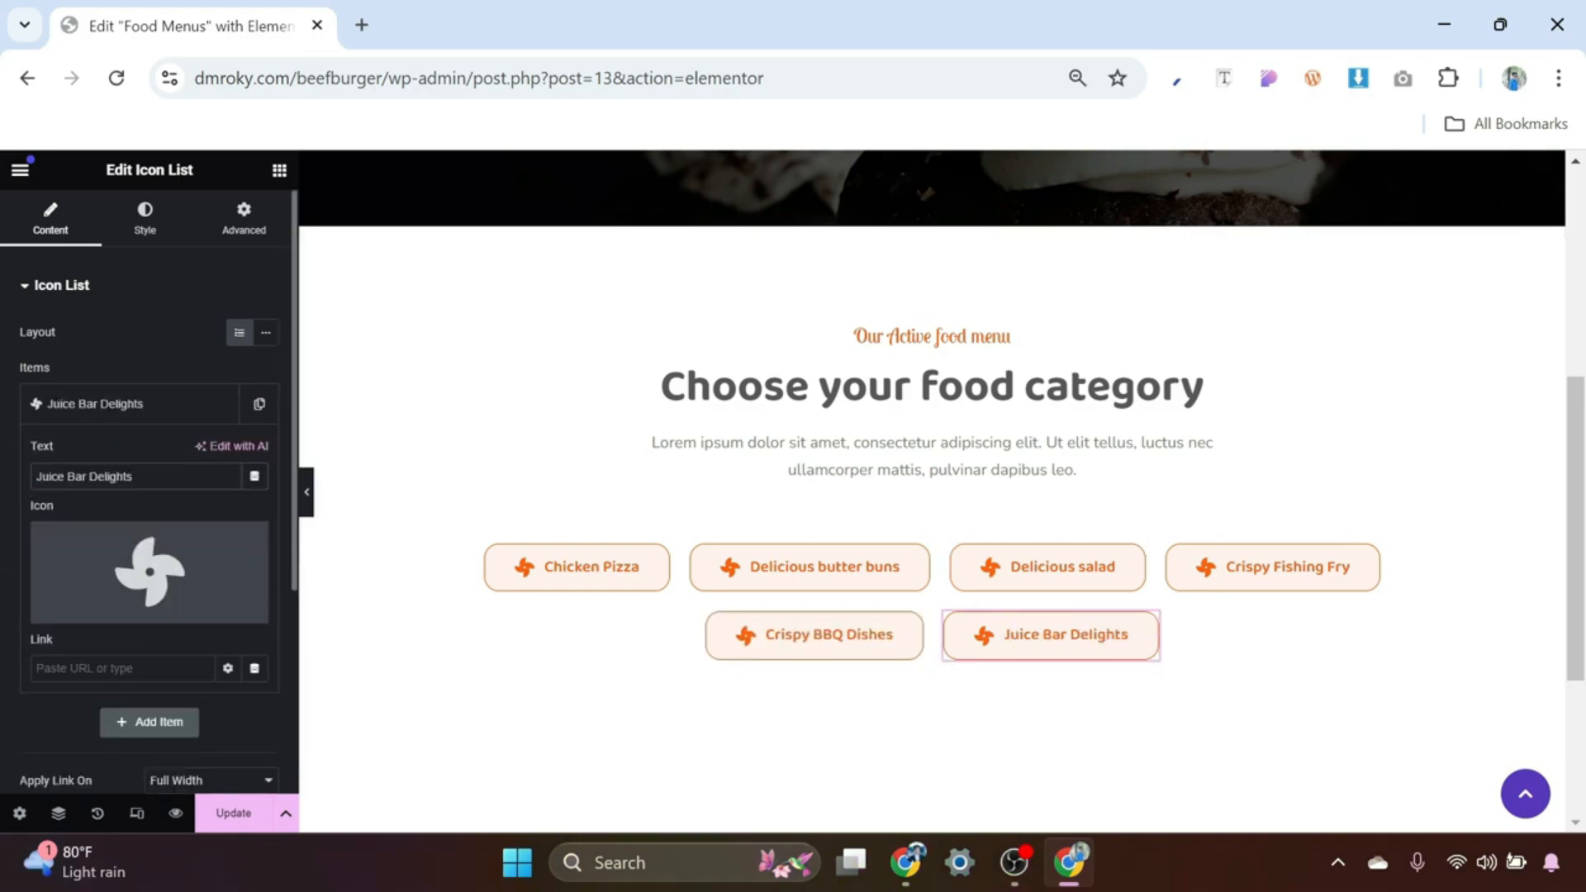
Step: Add a new single container with column direction below the food category section
scroll(1060, 677, "down", 3)
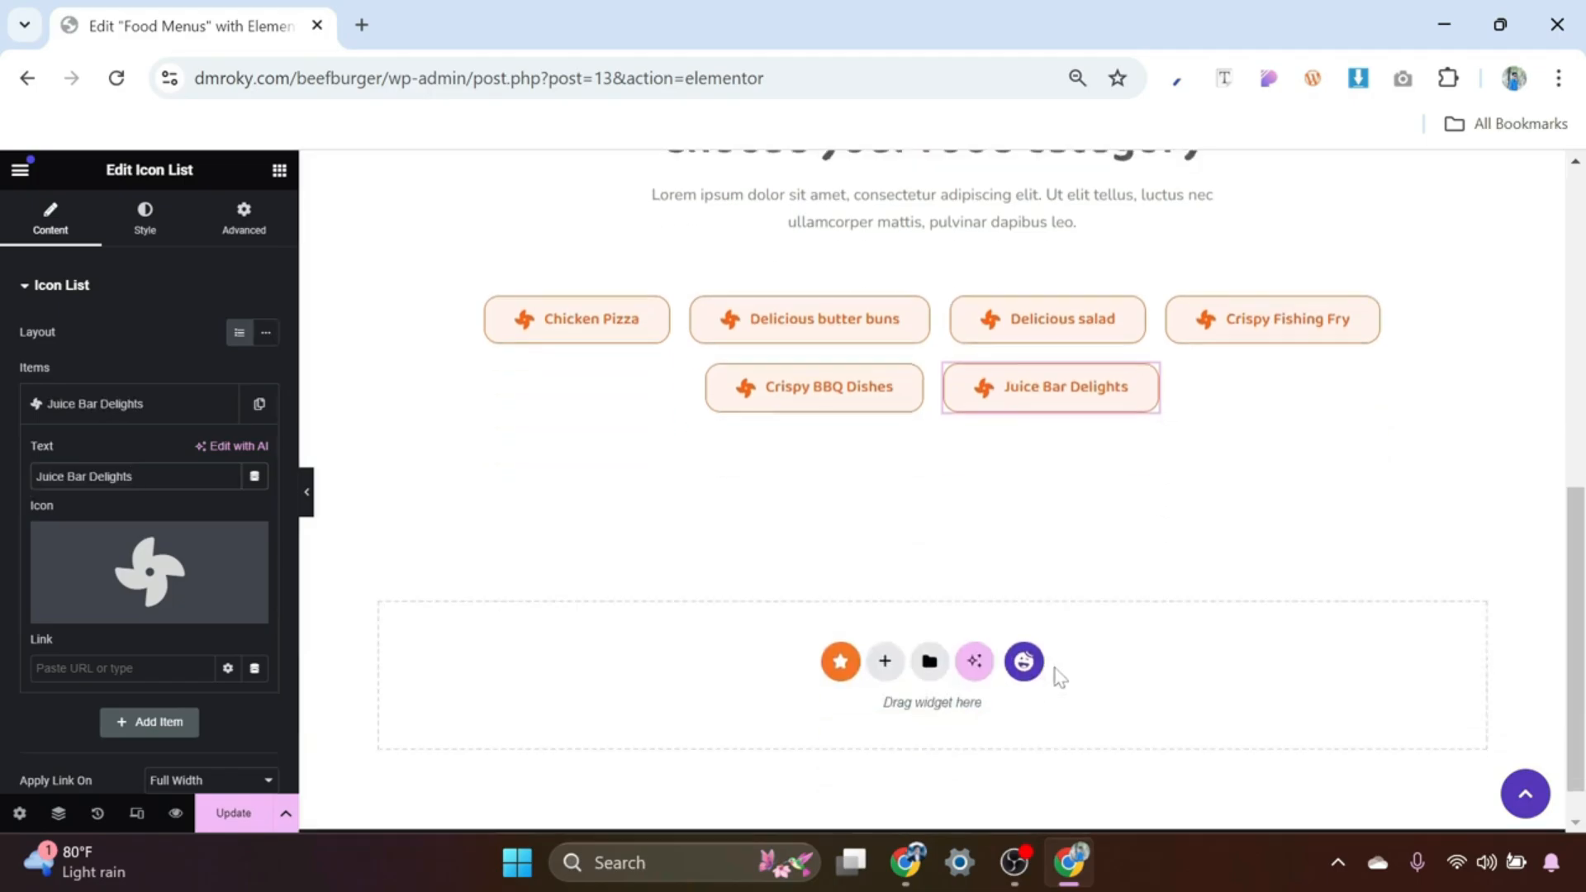
scroll(1066, 673, "up", 2)
scroll(771, 577, "up", 1)
scroll(784, 592, "down", 3)
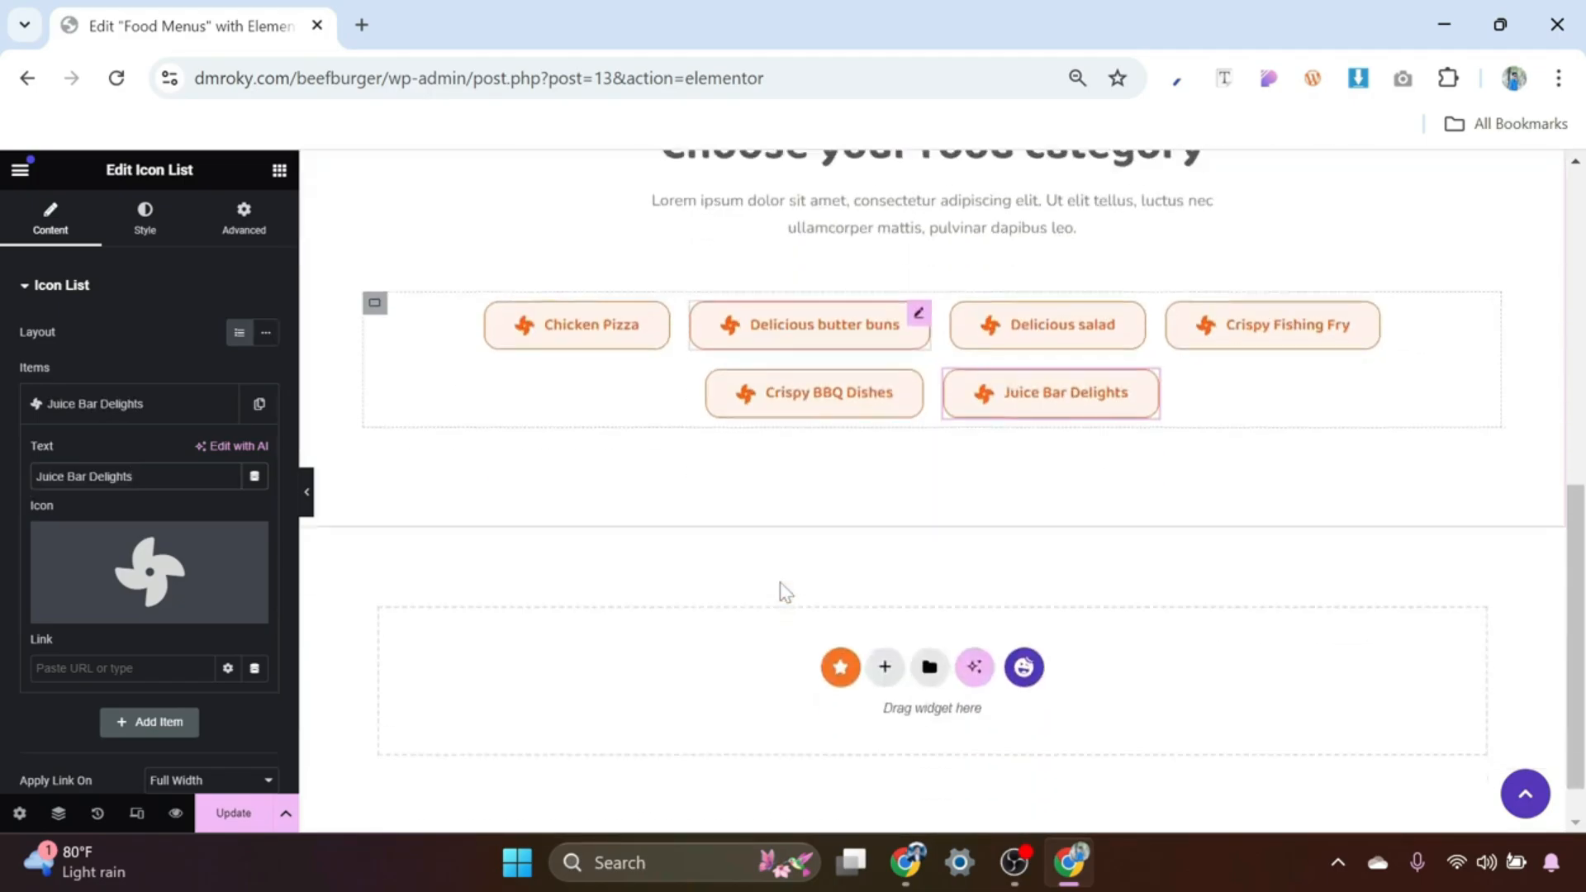
scroll(907, 567, "down", 1)
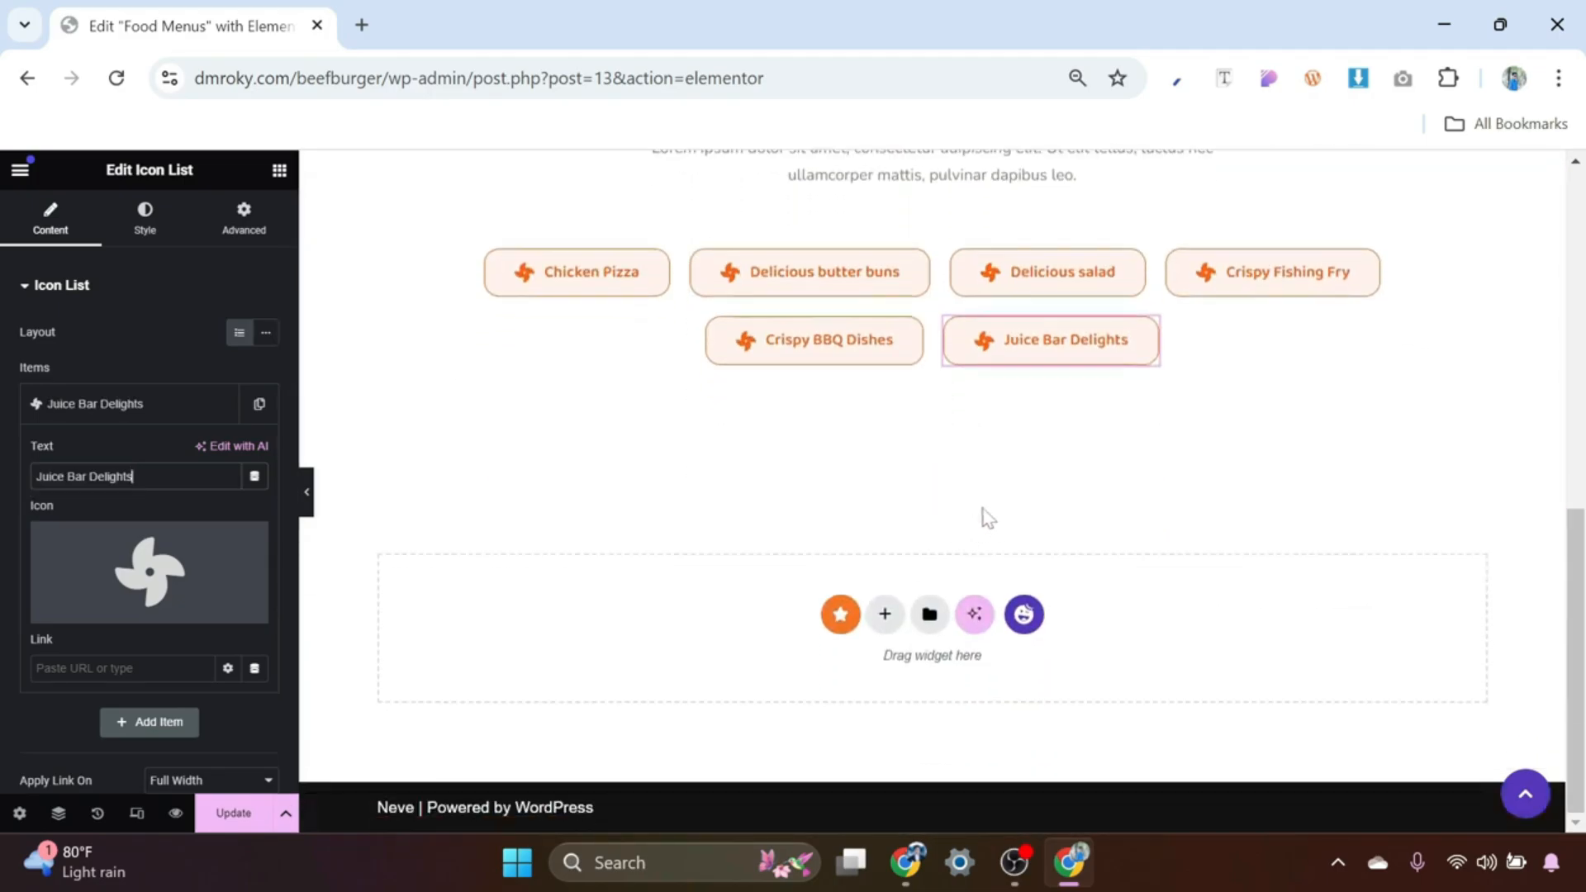
left_click(885, 614)
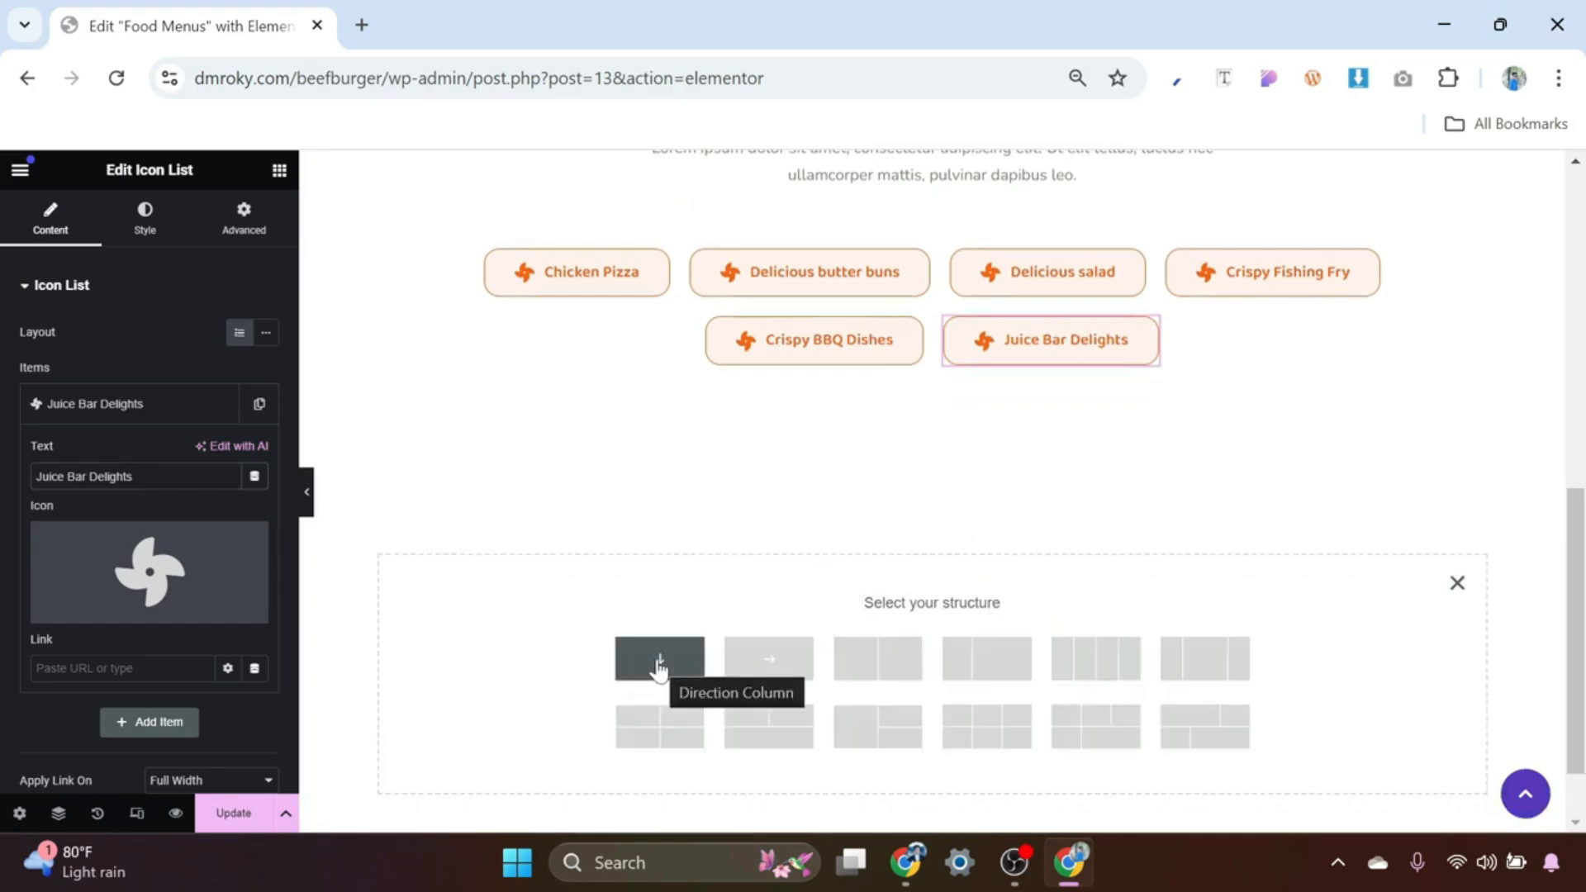
left_click(659, 668)
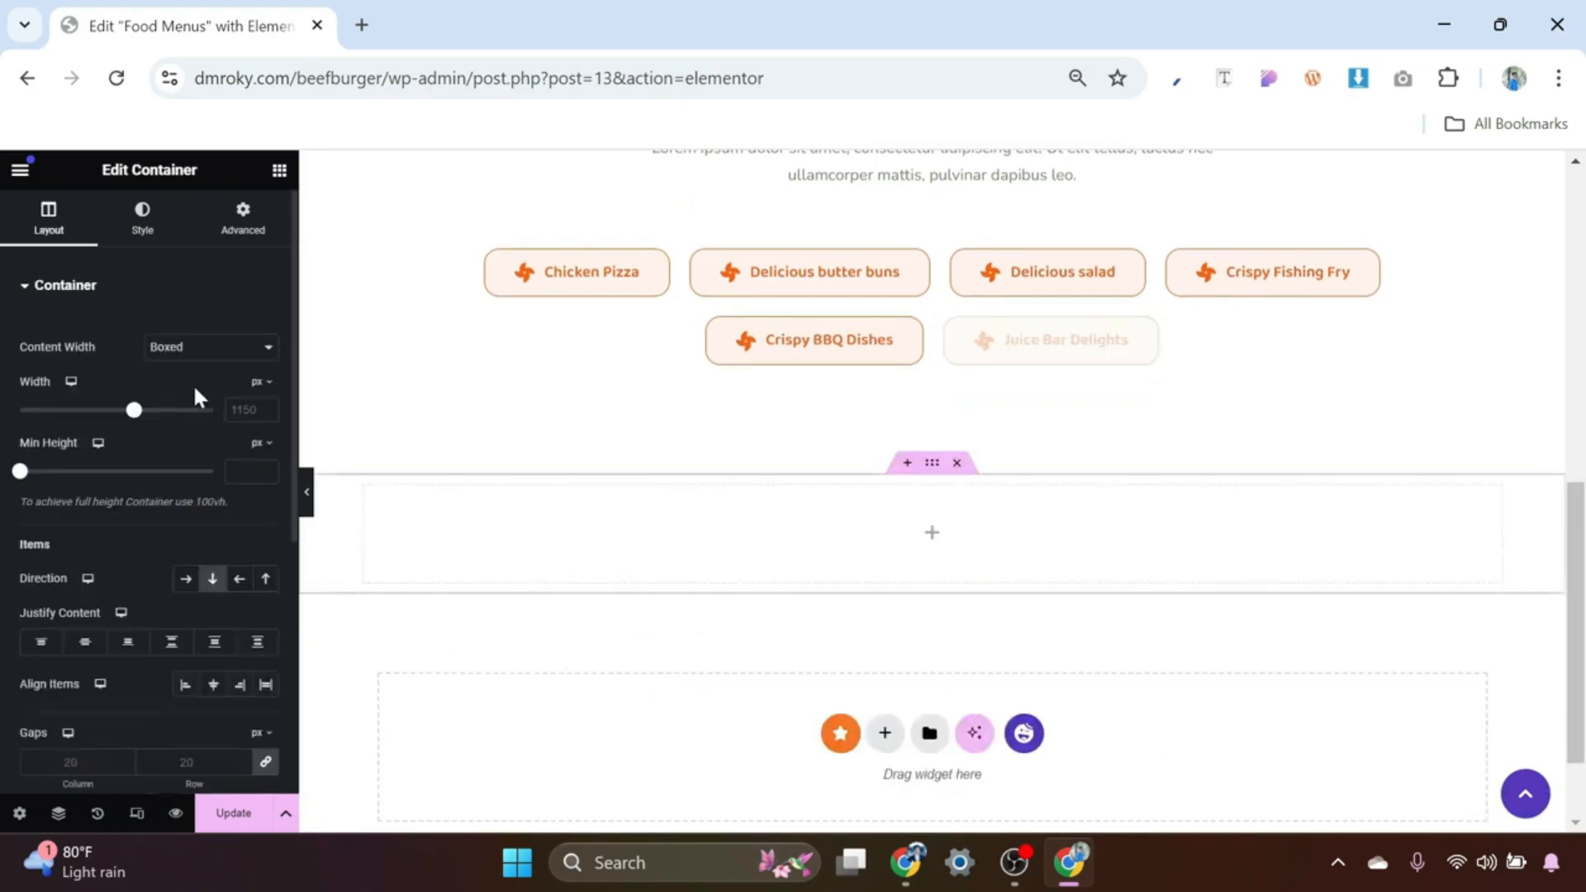
Step: Set the new container's top and bottom padding to 100 px, with zero padding on both sides
left_click(244, 231)
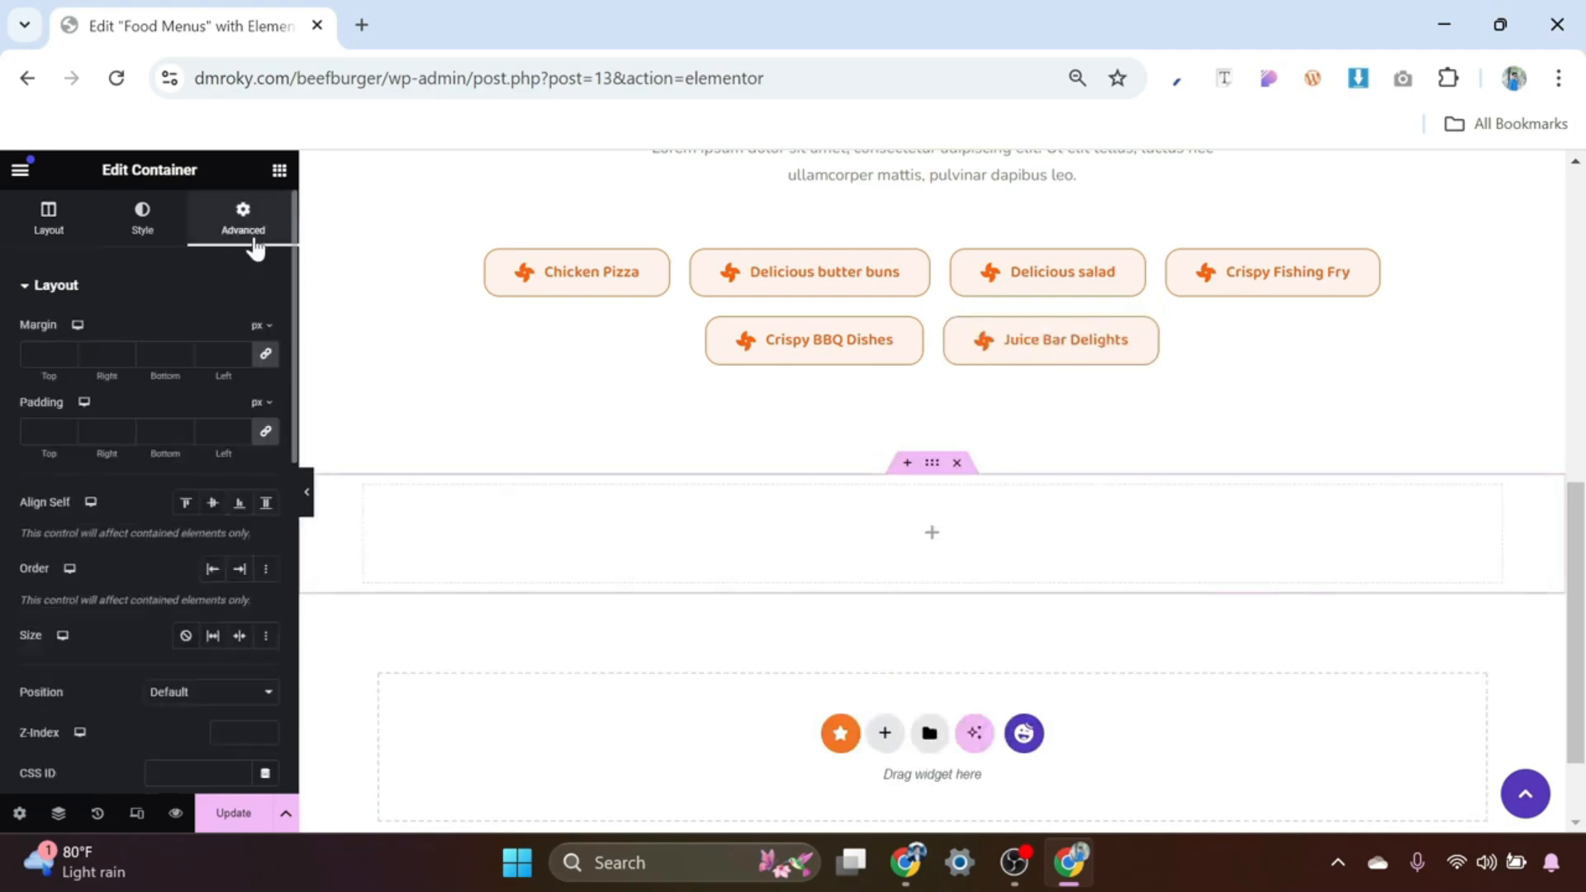
left_click(185, 434)
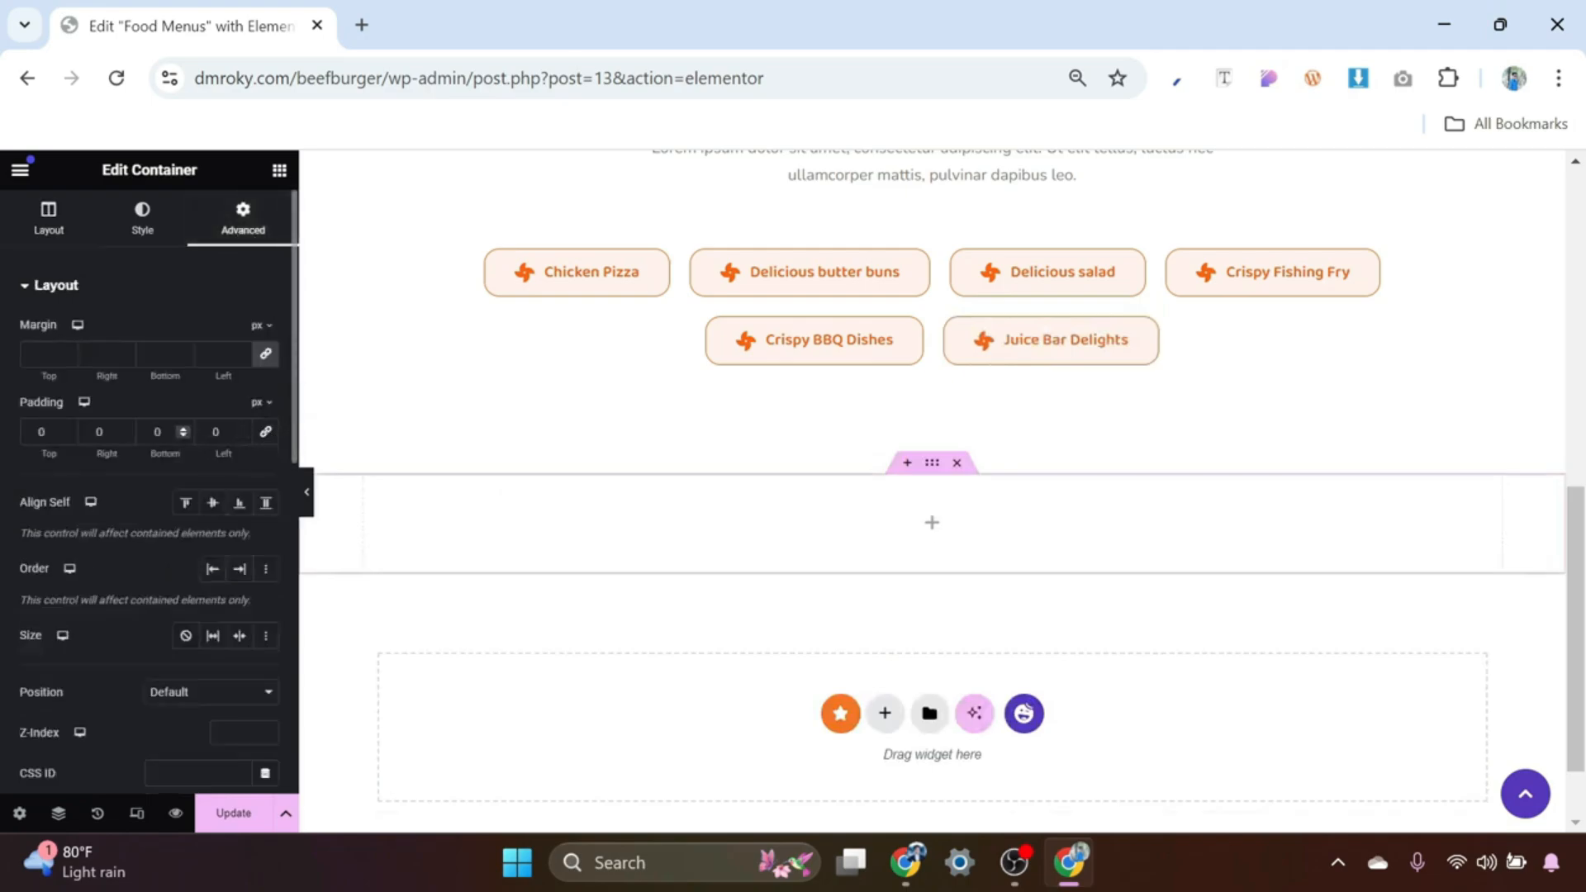
type("100")
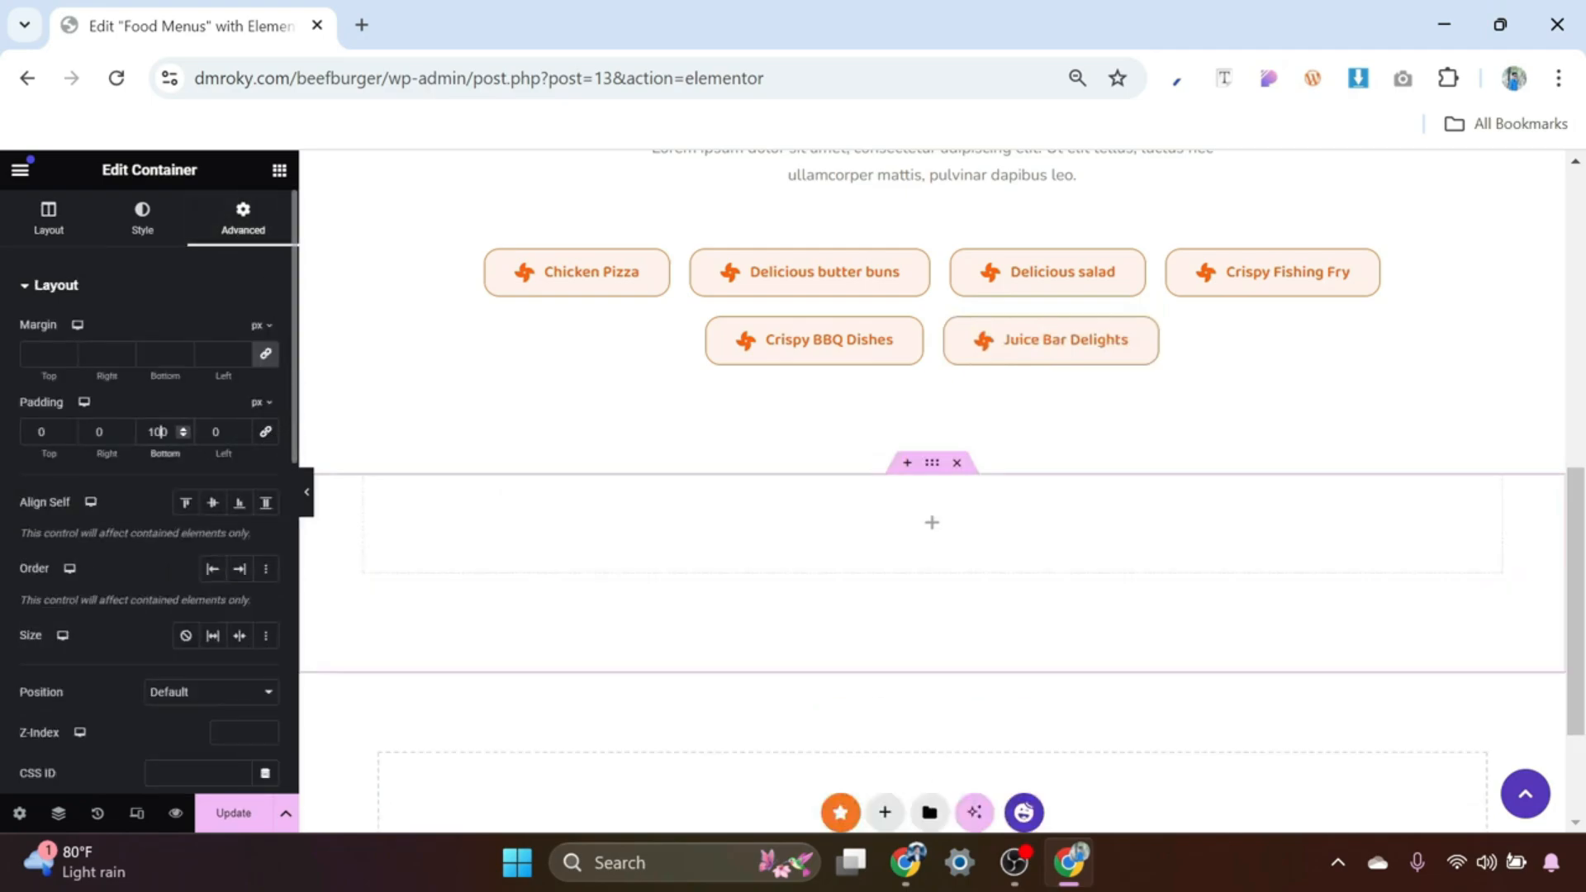
Step: Place an inner container inside the new section's container and duplicate it
left_click(932, 625)
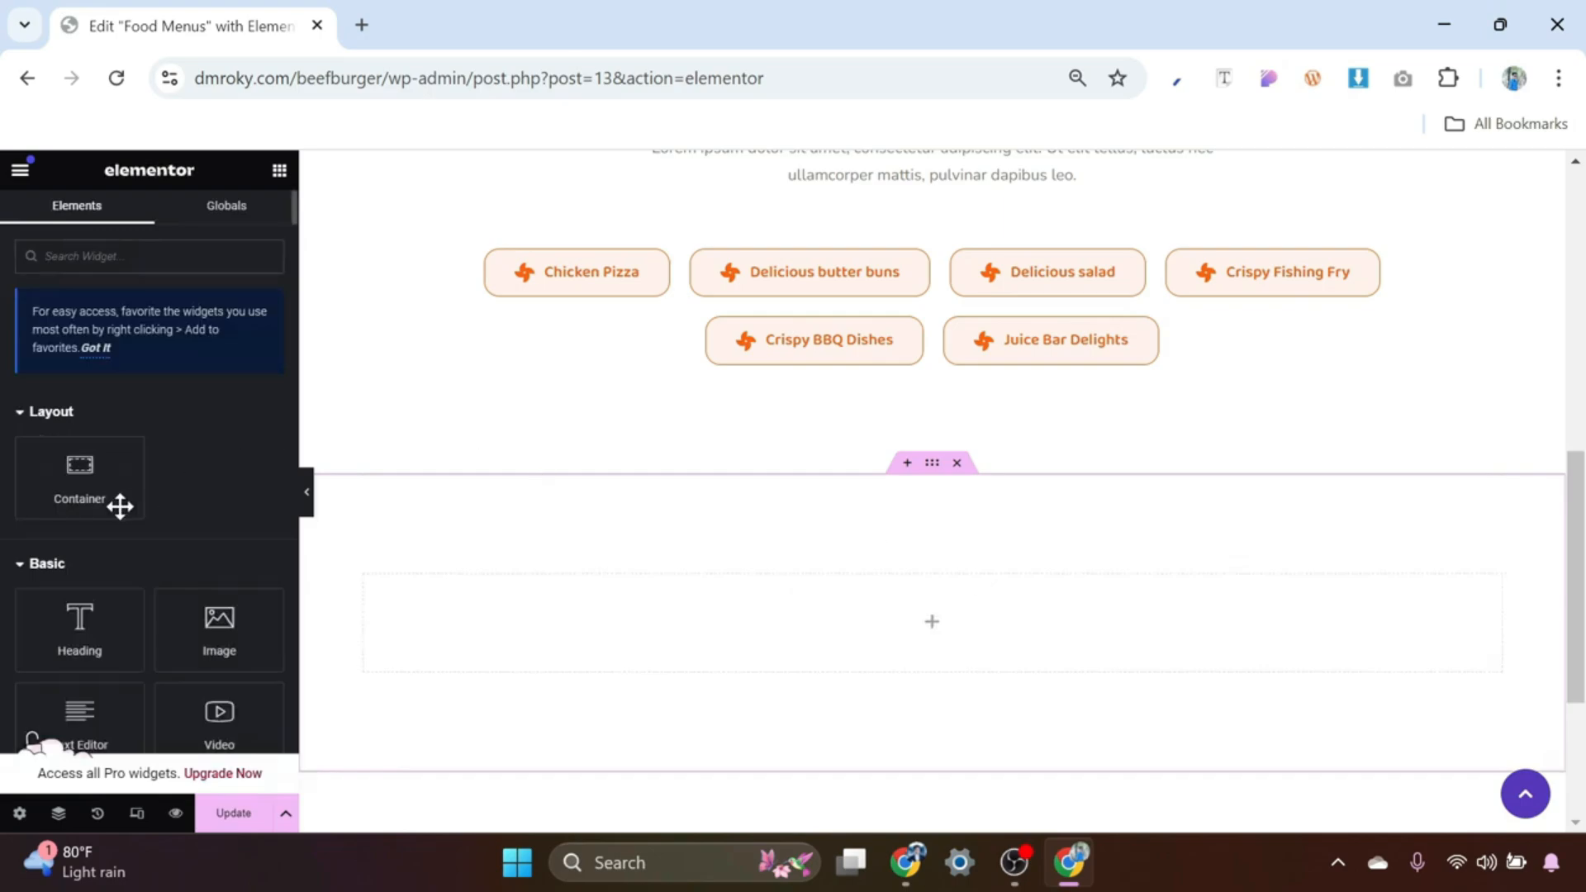
left_click_drag(72, 480, 857, 628)
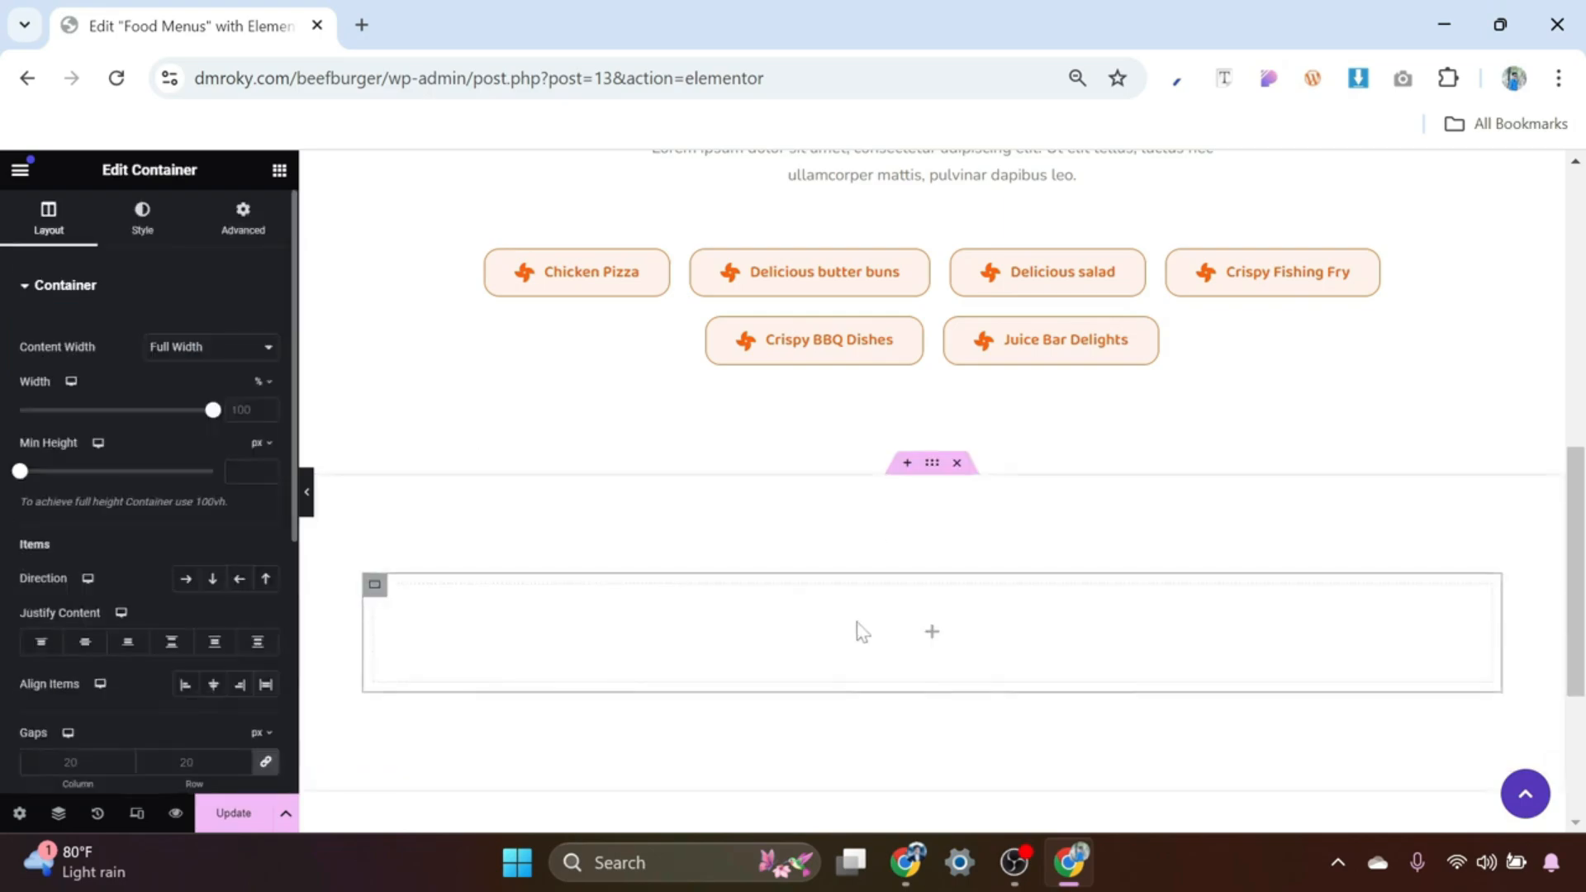
right_click(379, 585)
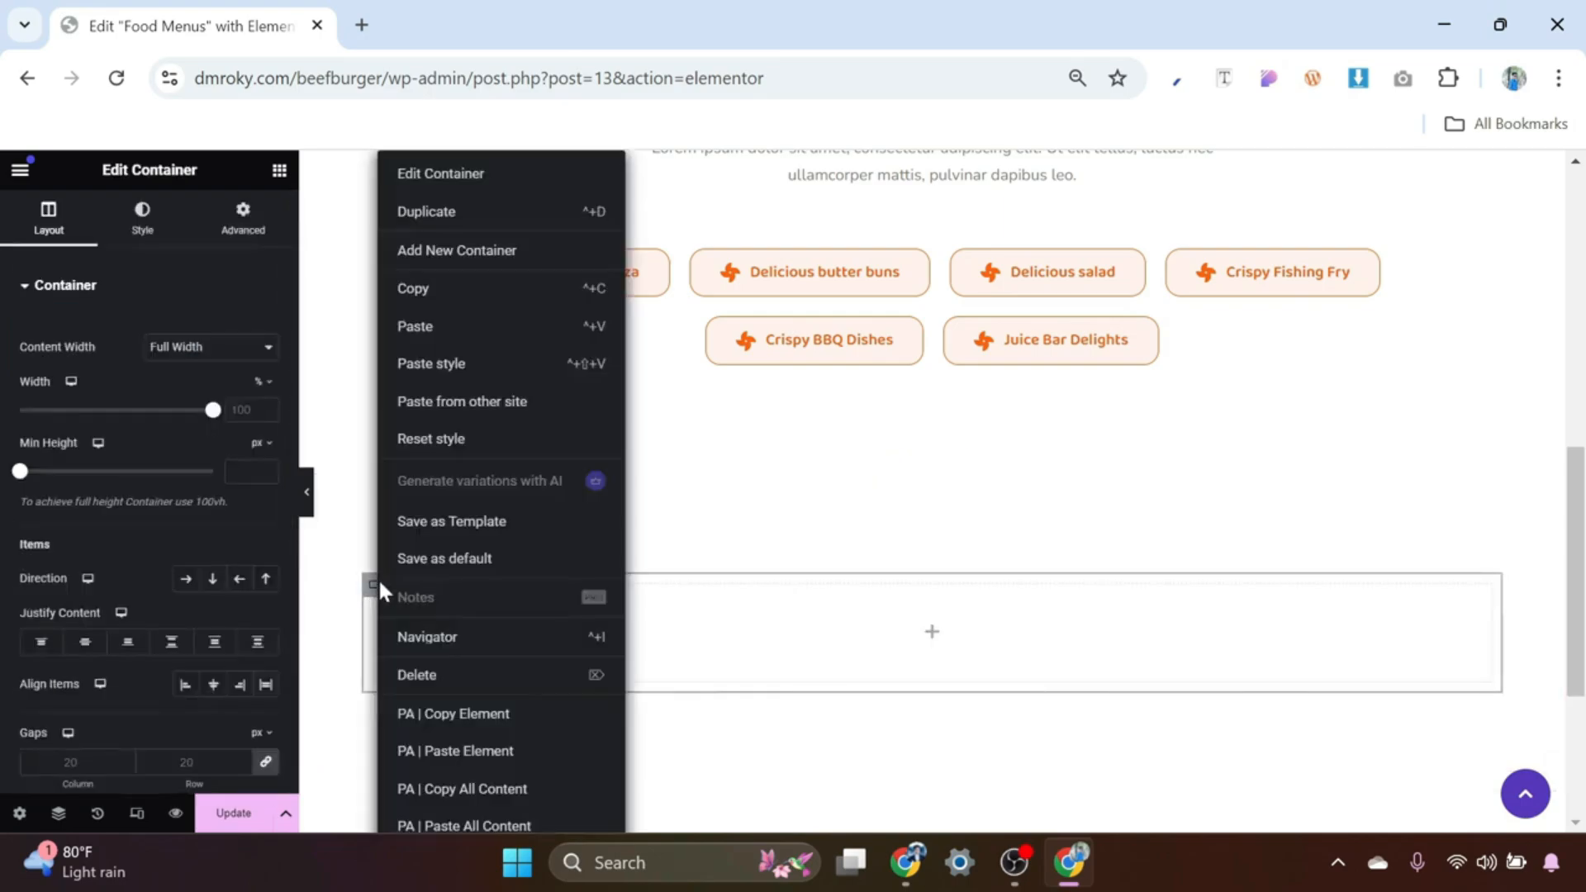
left_click(426, 212)
Step: Upload menu_header_bg_1.jpg and use it as the classic background image of the upper inner container
scroll(514, 606, "down", 2)
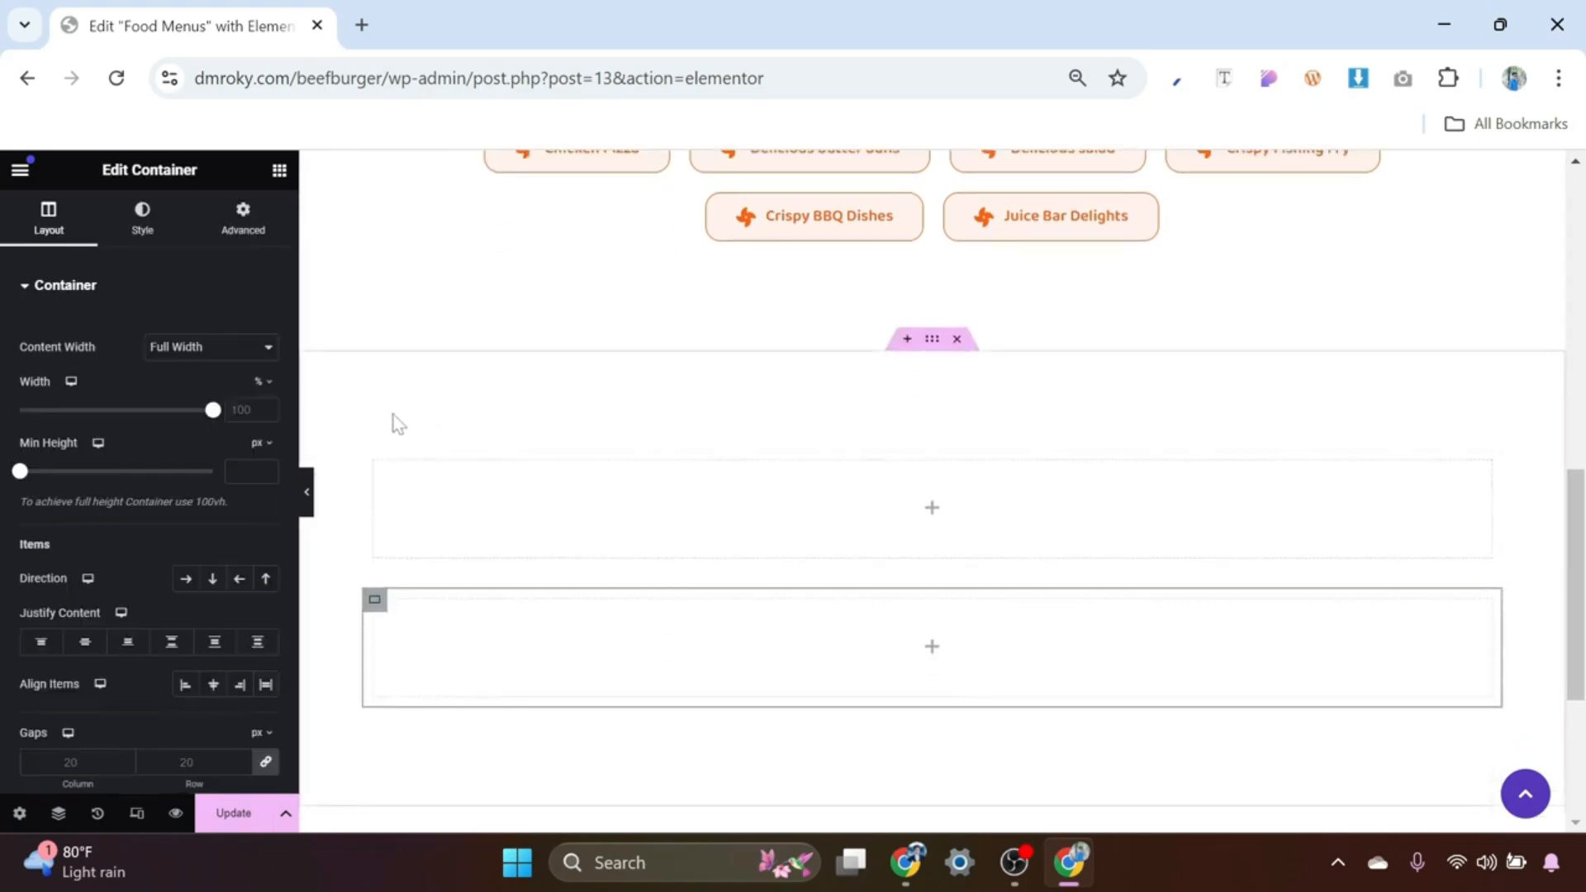
left_click(376, 463)
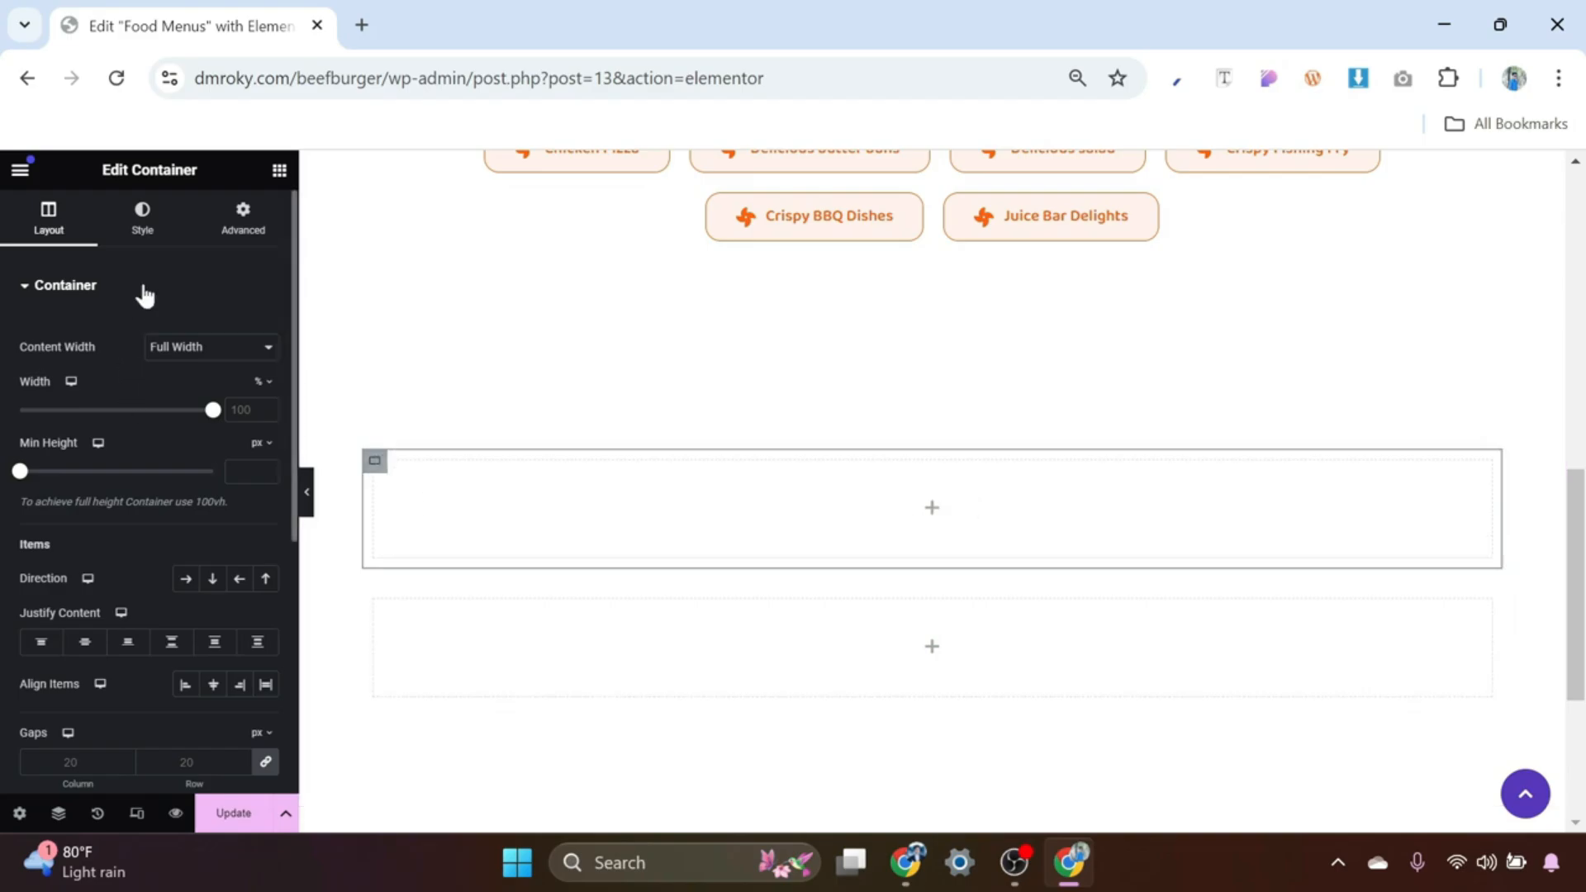
left_click(144, 222)
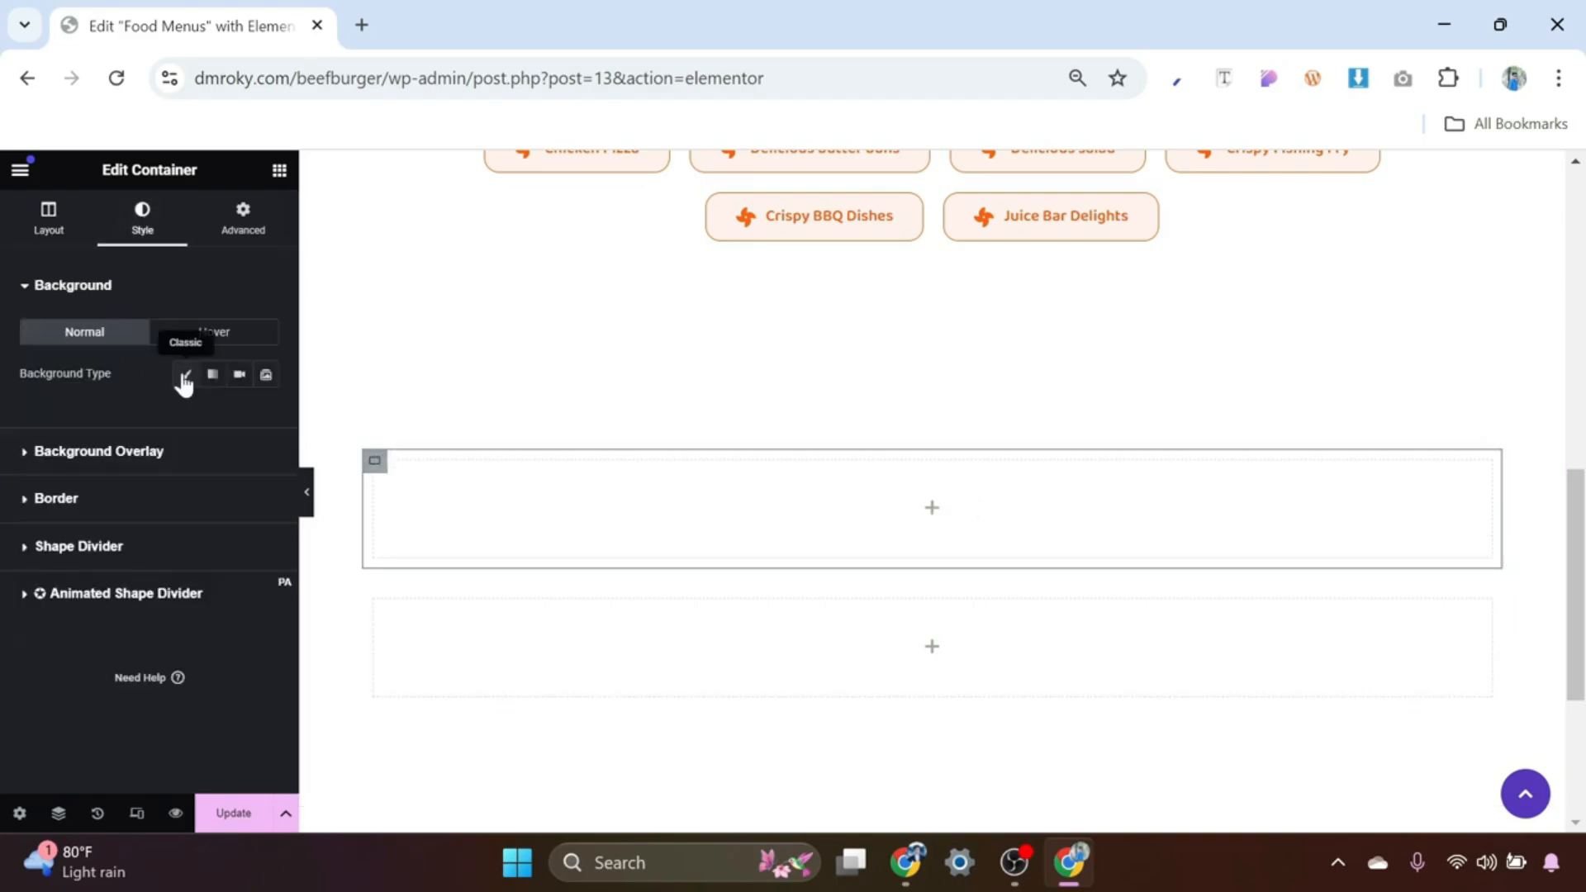
left_click(184, 377)
left_click(149, 522)
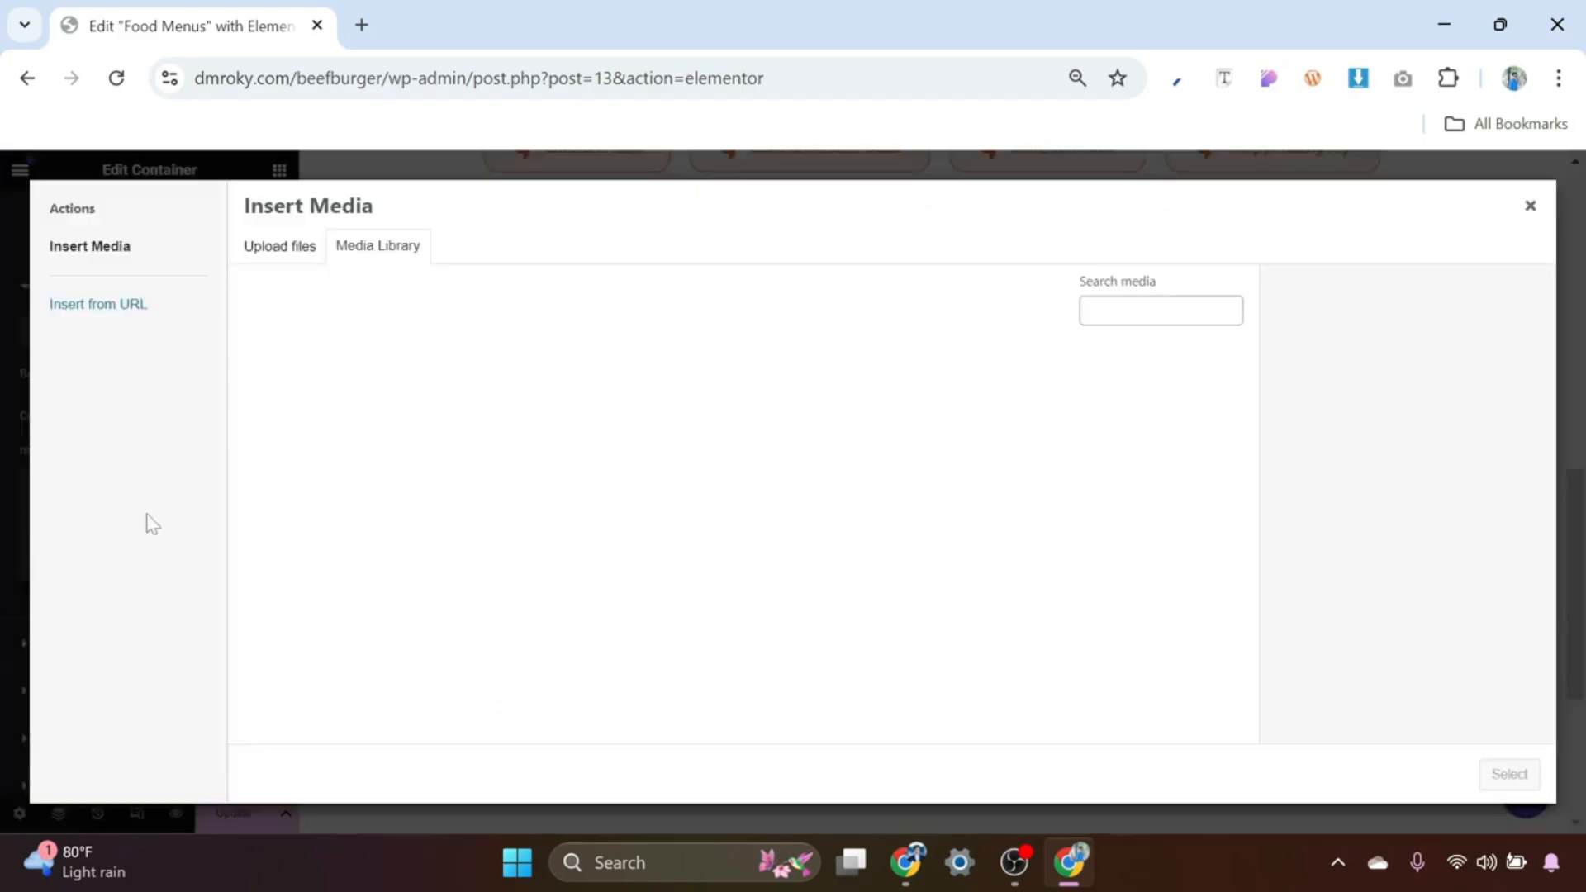
left_click(274, 248)
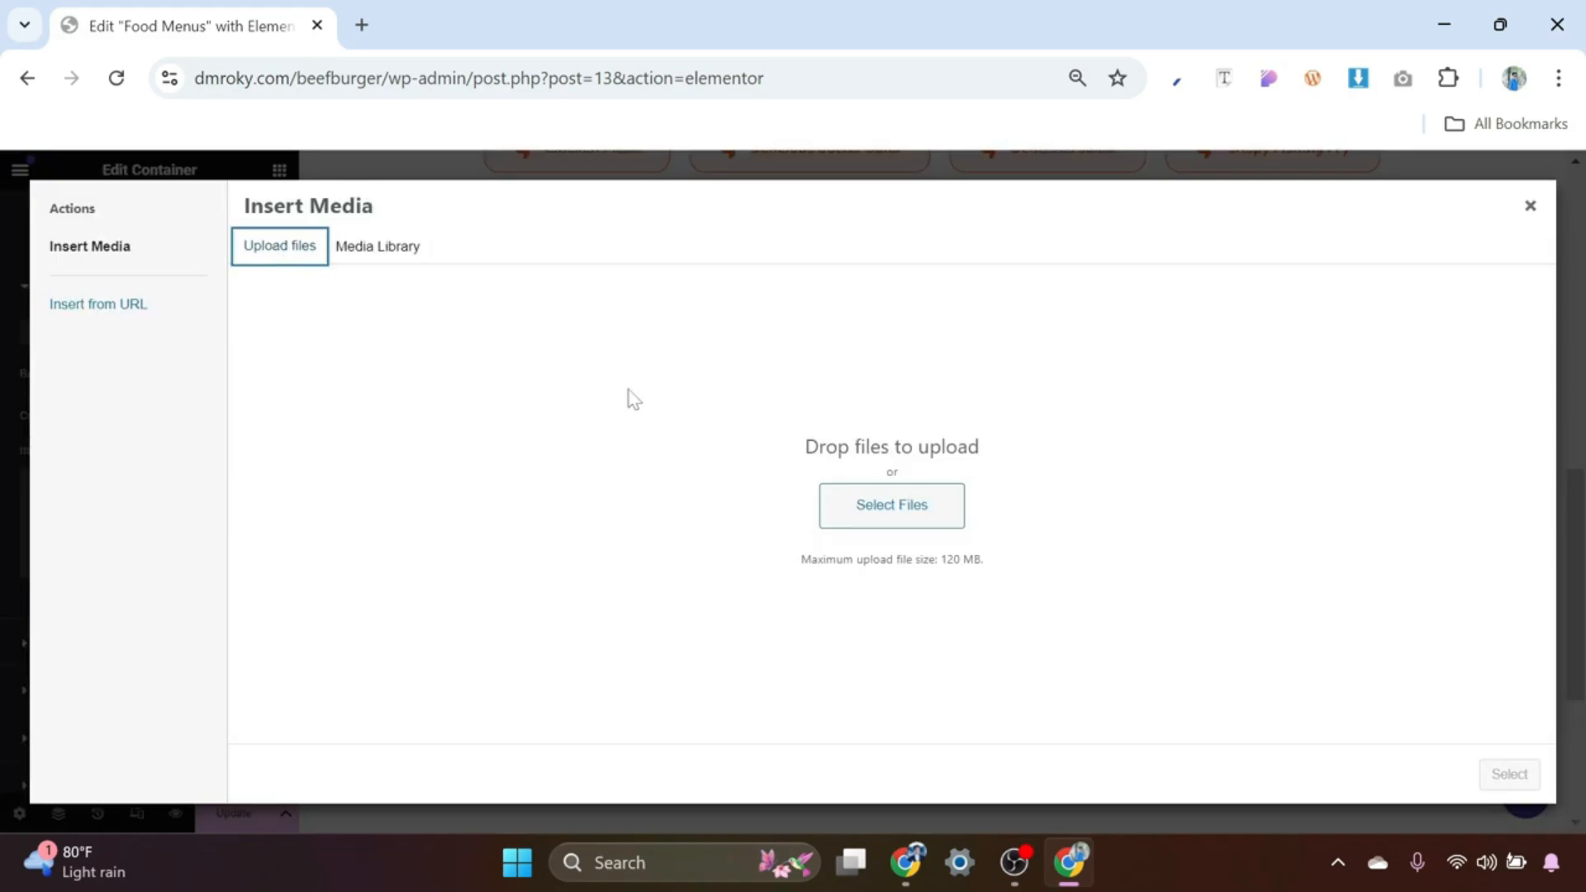
left_click(888, 519)
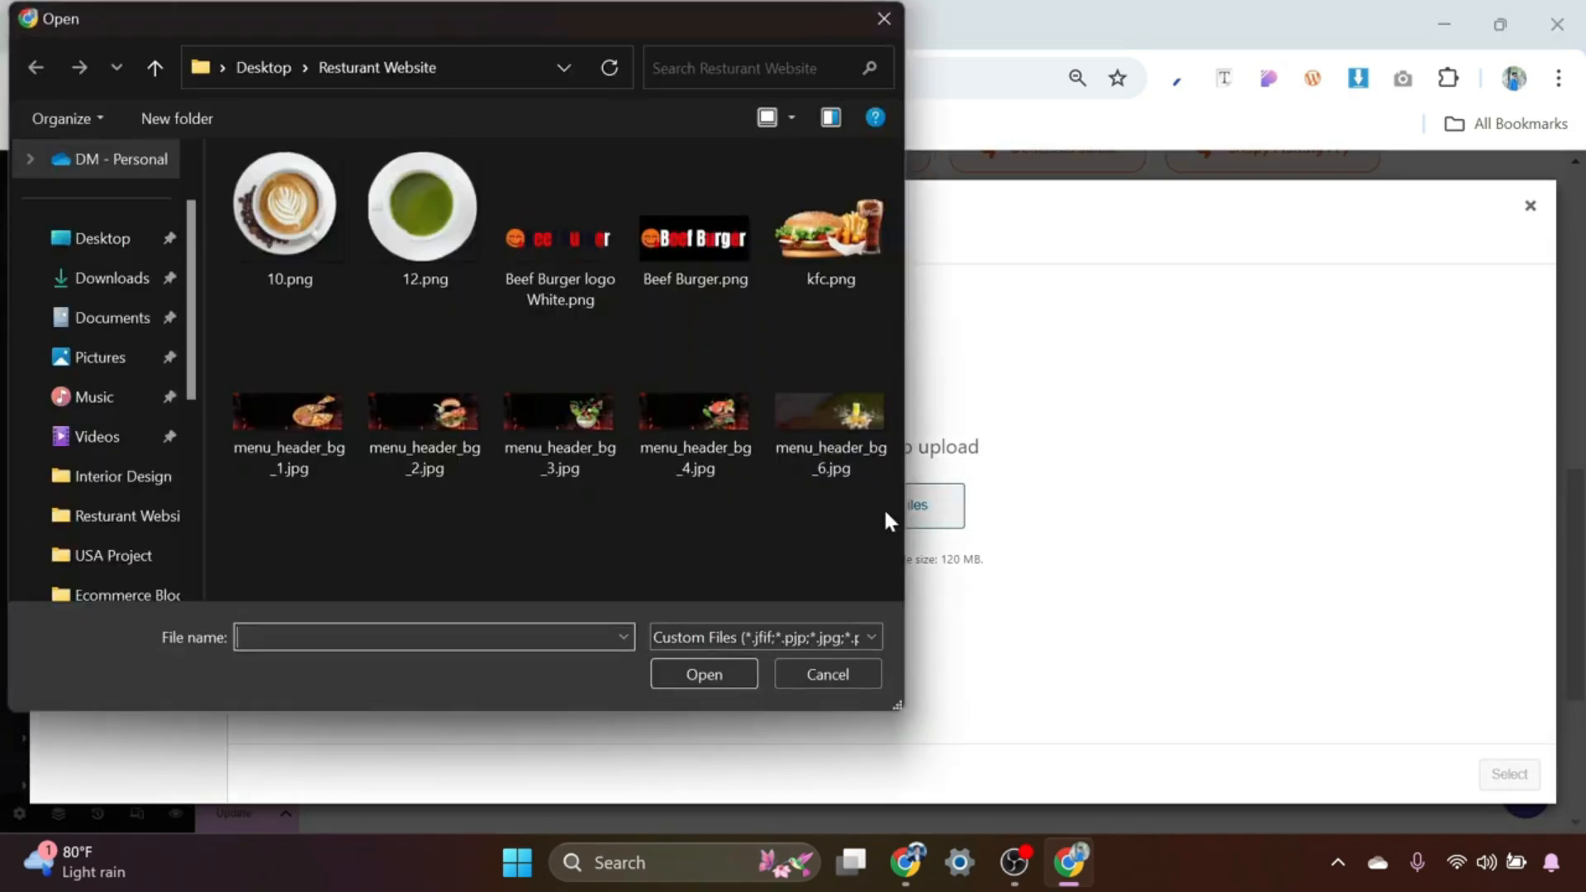
left_click(294, 419)
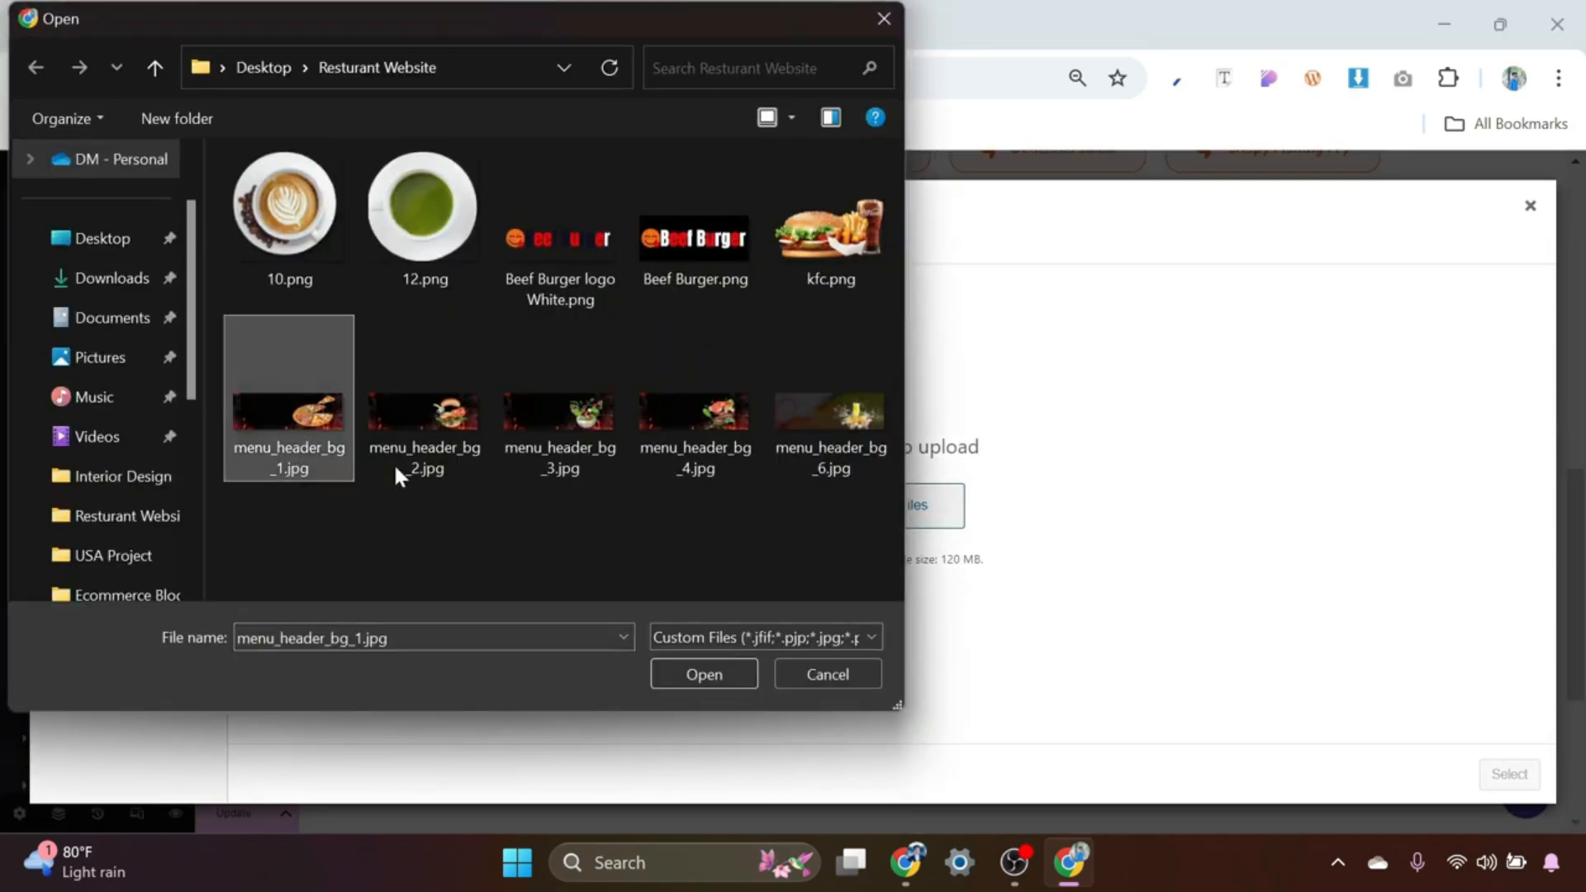
left_click(701, 666)
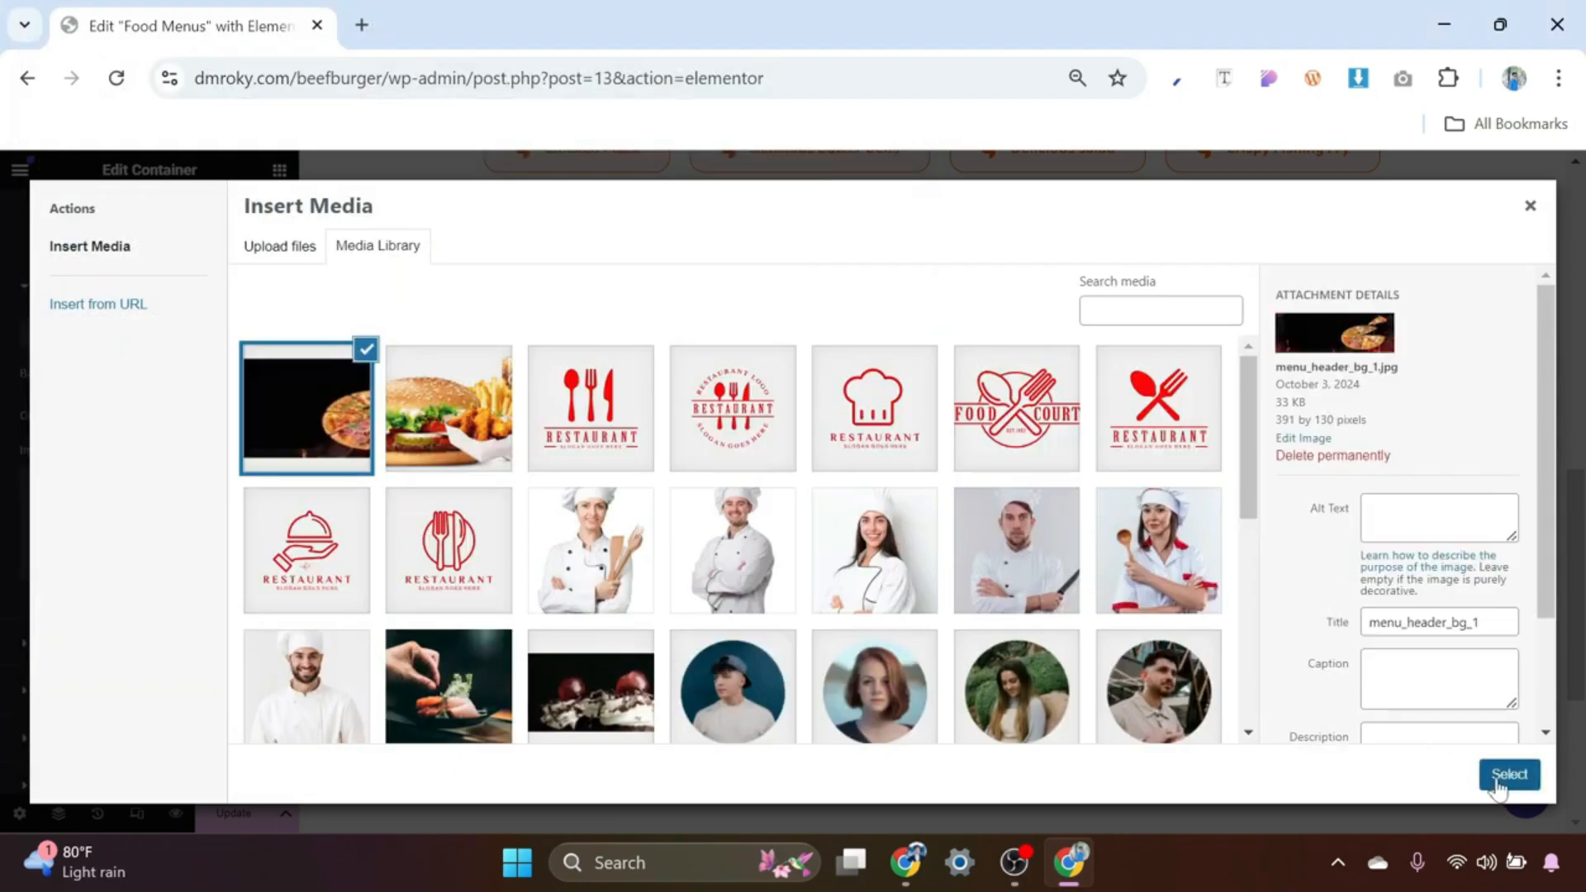
left_click(1502, 781)
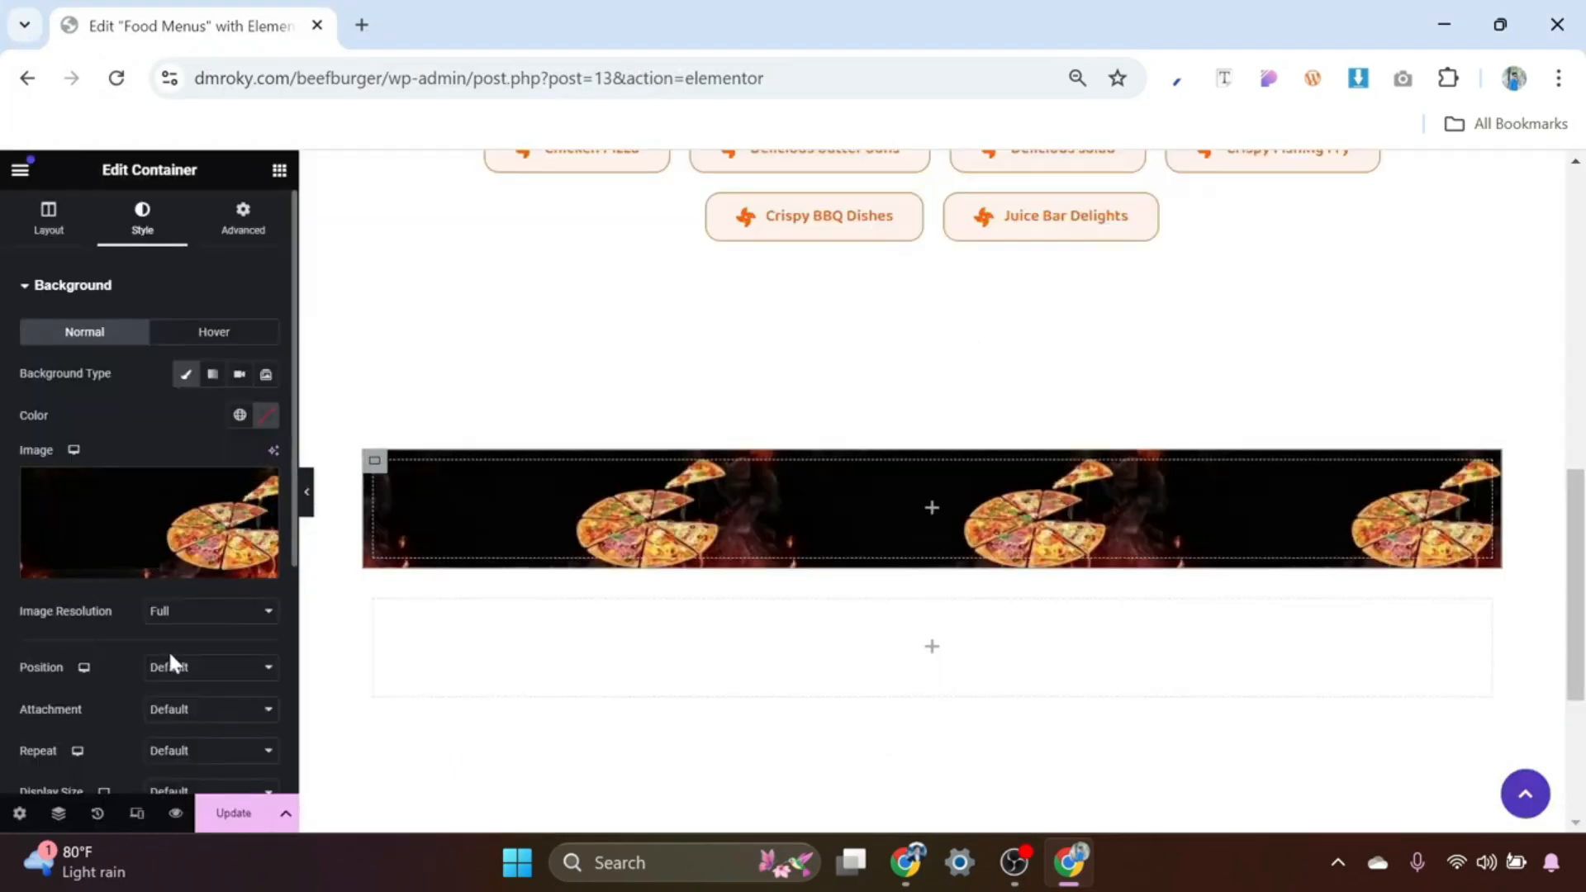
Step: Set the pizza background image's position to Center Center, repeat to No-repeat and display size to Cover
scroll(220, 628, "down", 2)
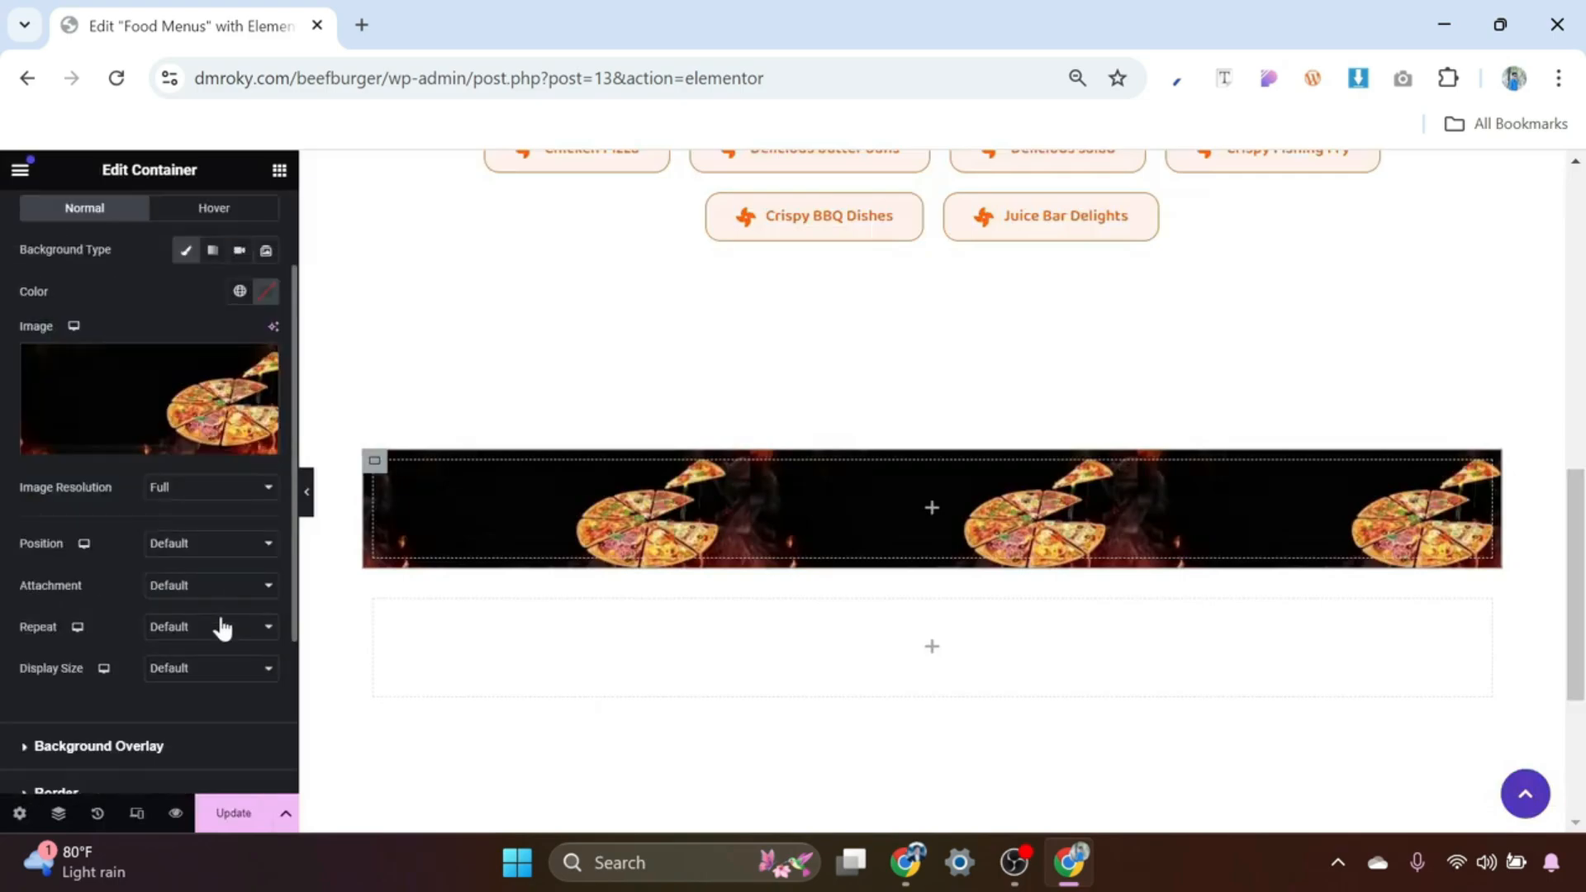
left_click(229, 547)
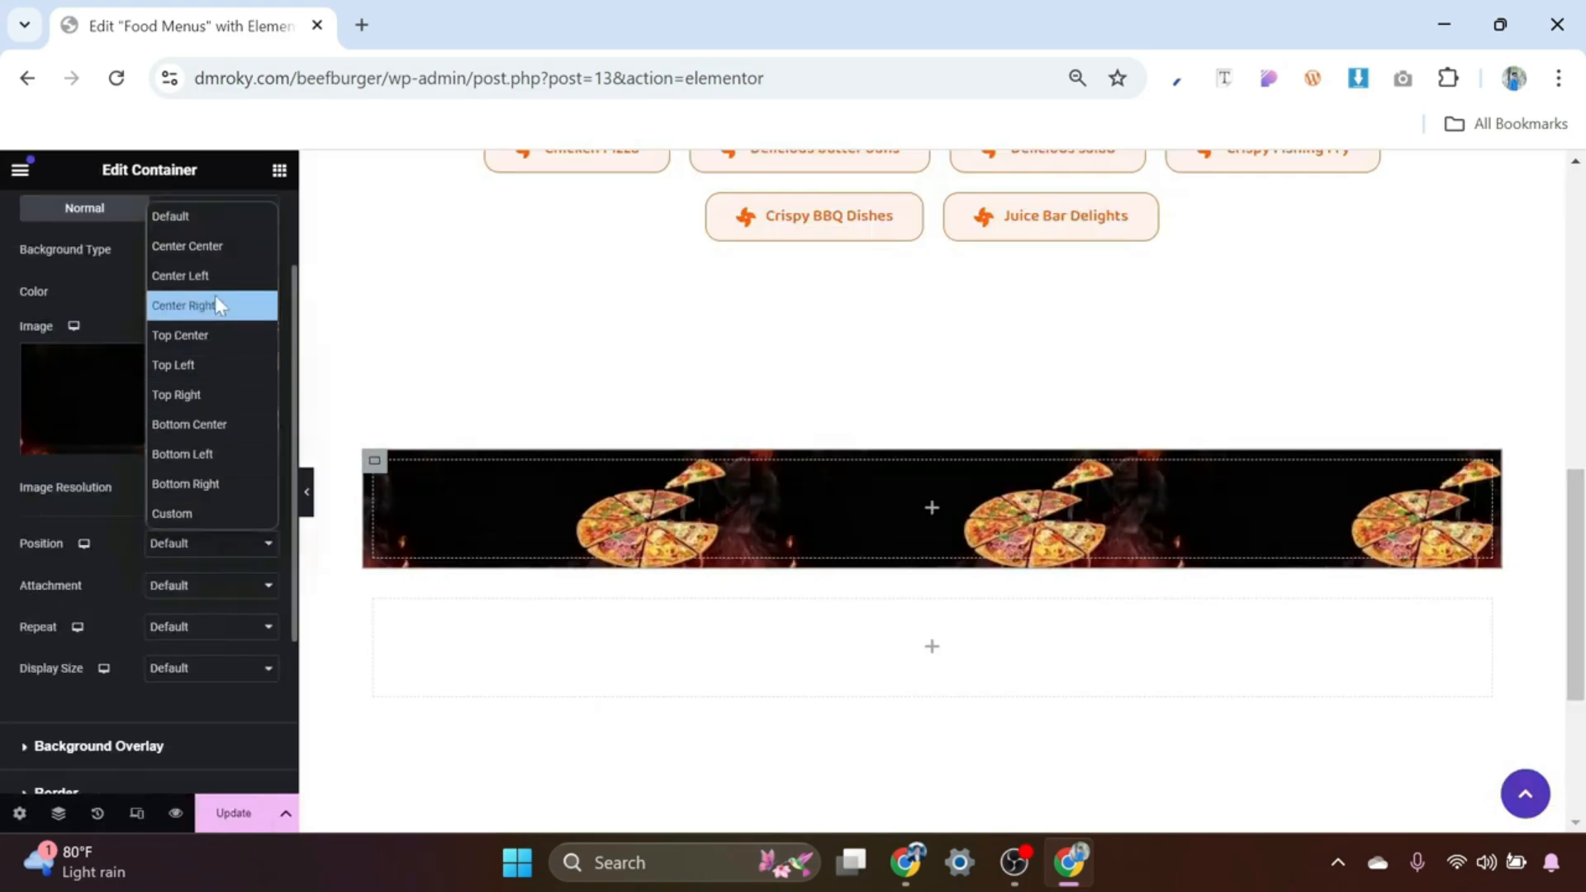
left_click(212, 246)
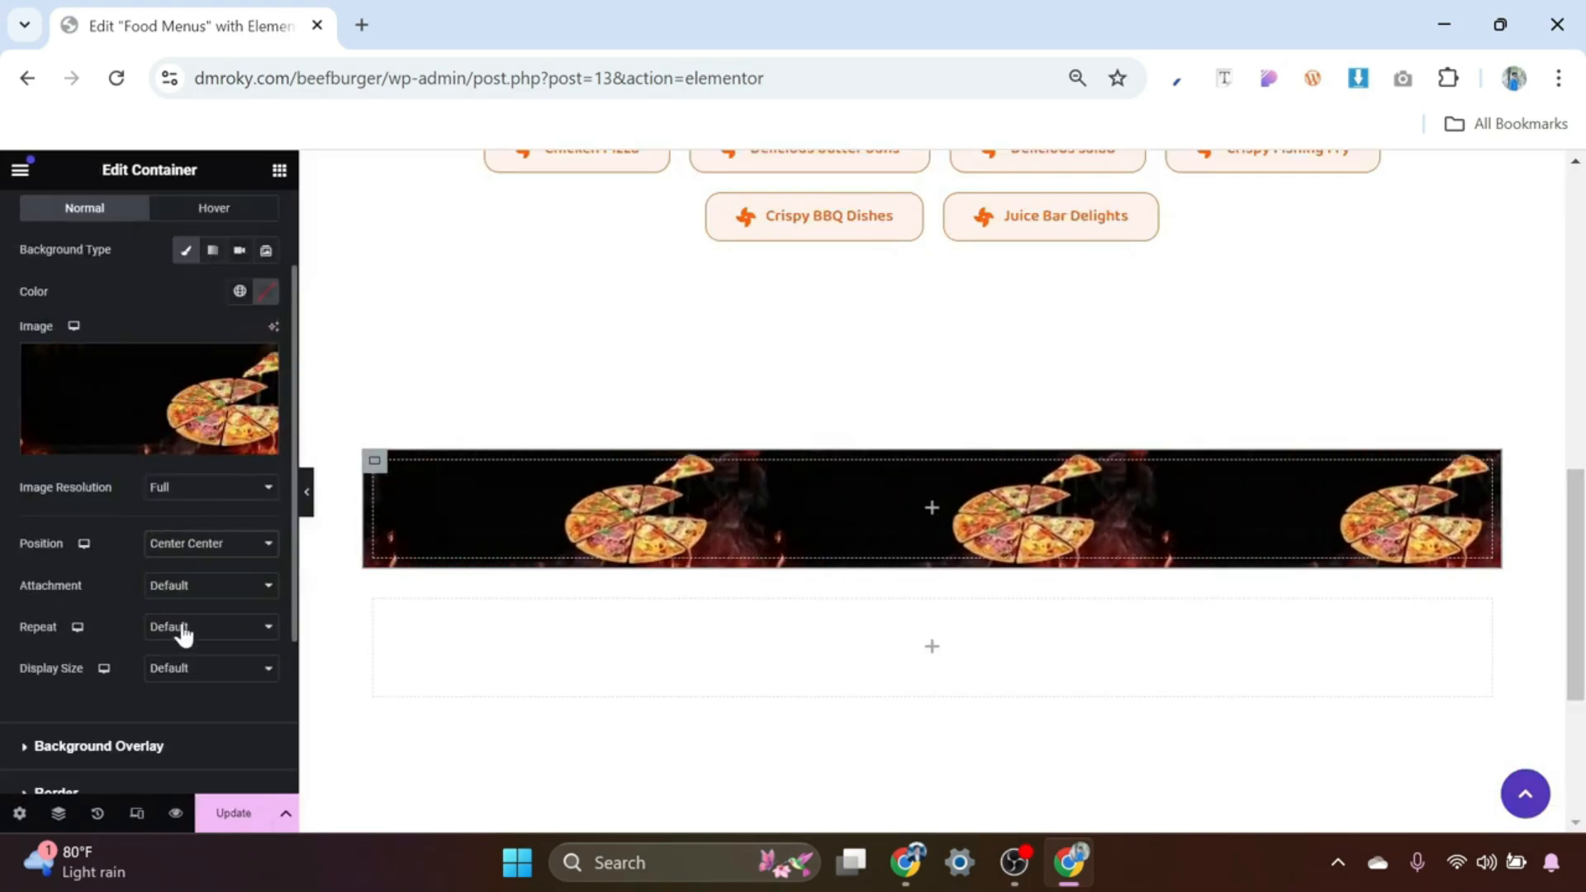
left_click(200, 637)
left_click(200, 657)
left_click(195, 694)
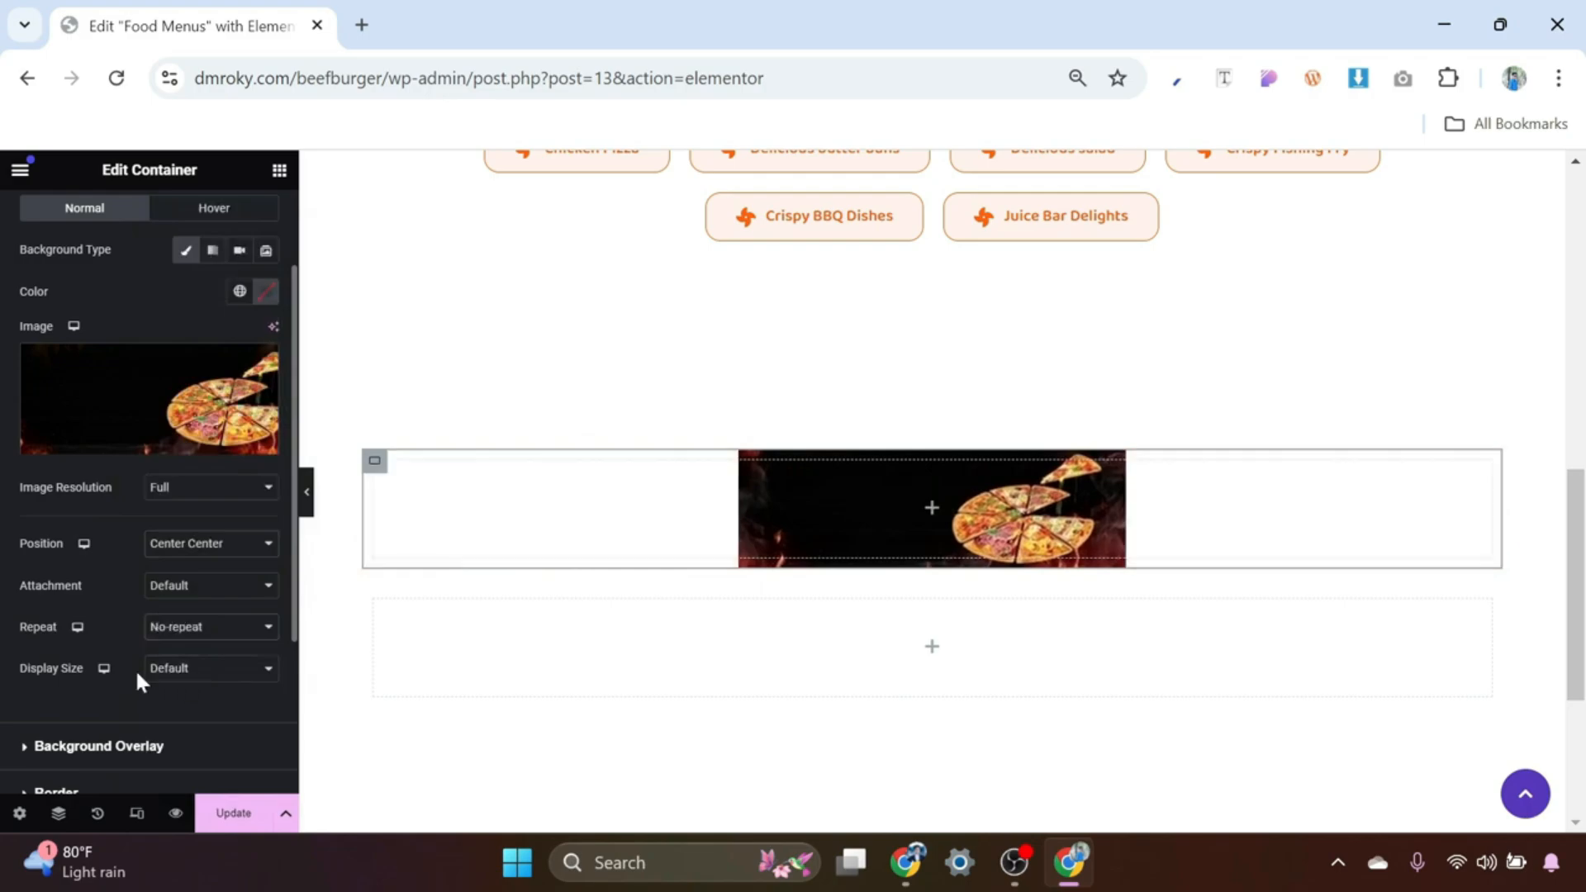
left_click(206, 674)
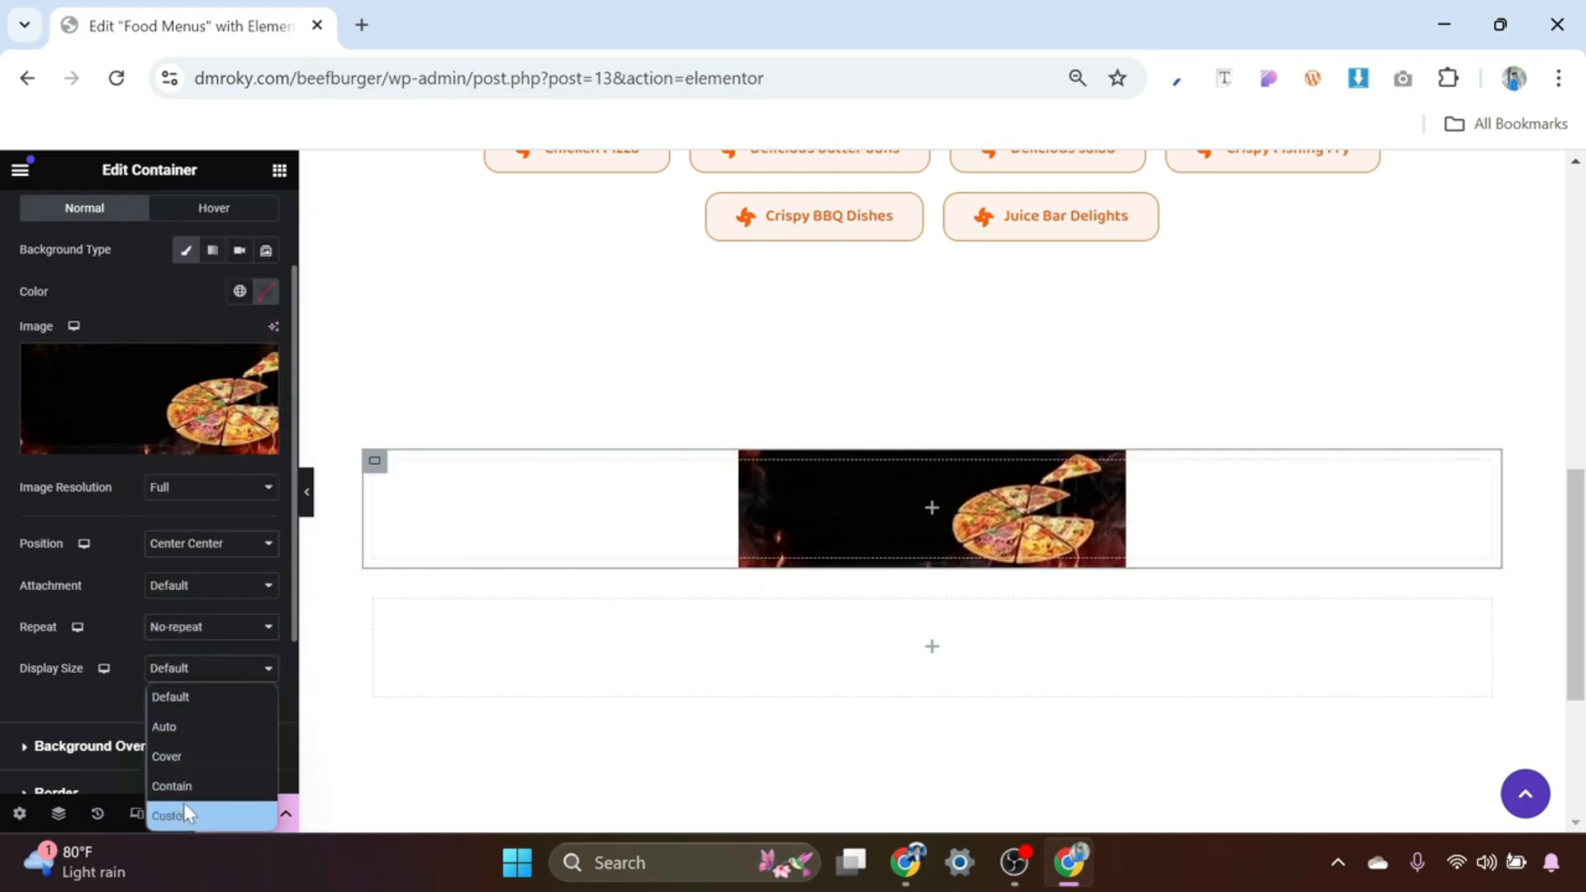
left_click(196, 759)
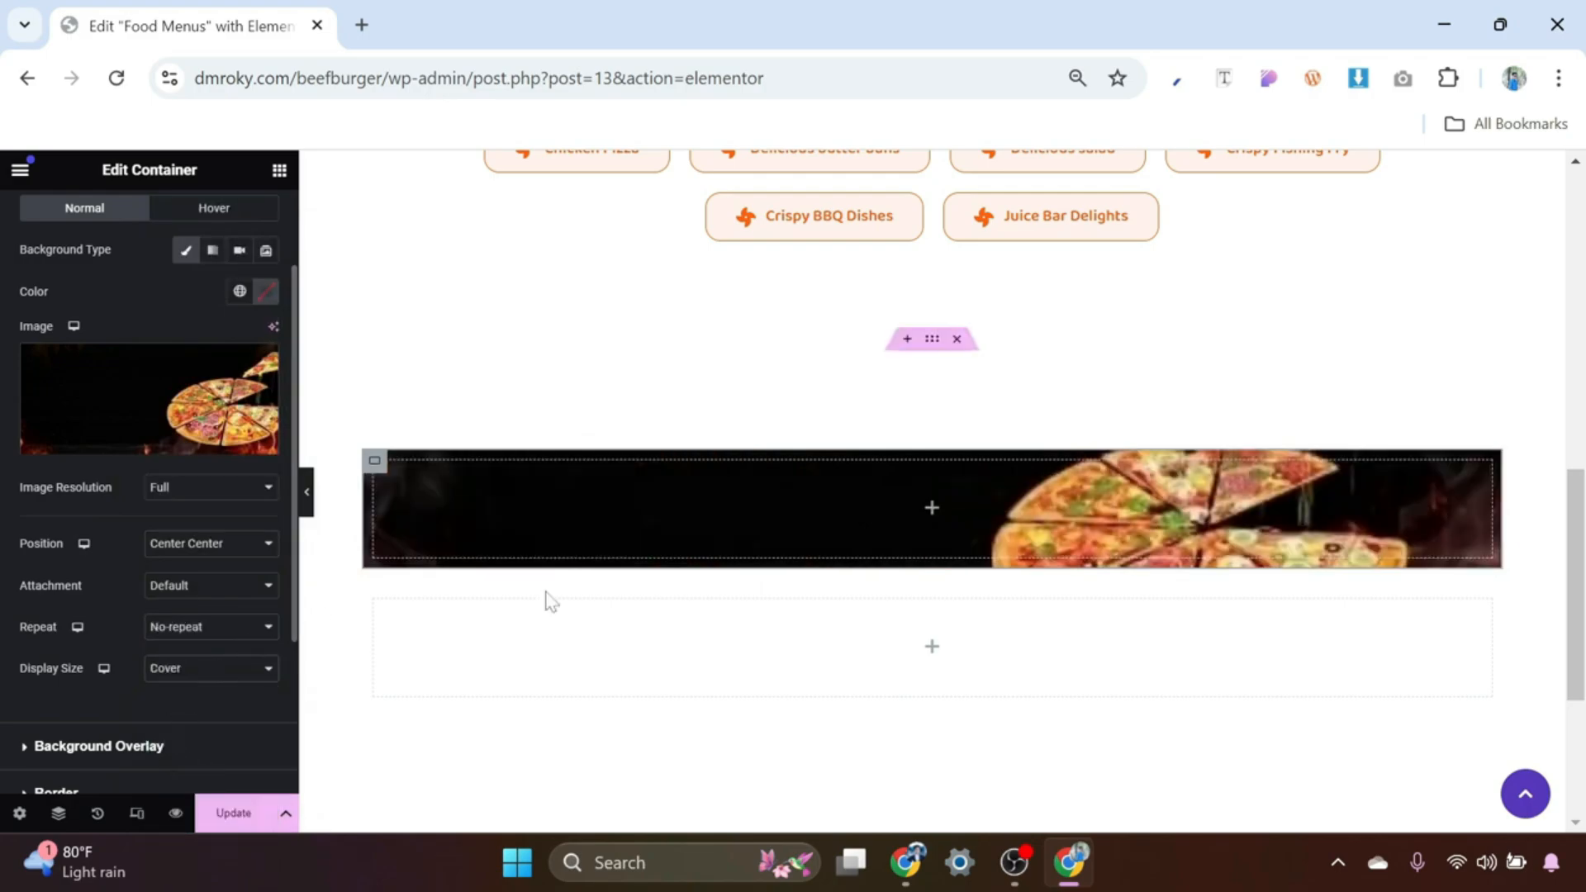
Step: Add a classic black background overlay to the pizza banner container
scroll(215, 620, "down", 2)
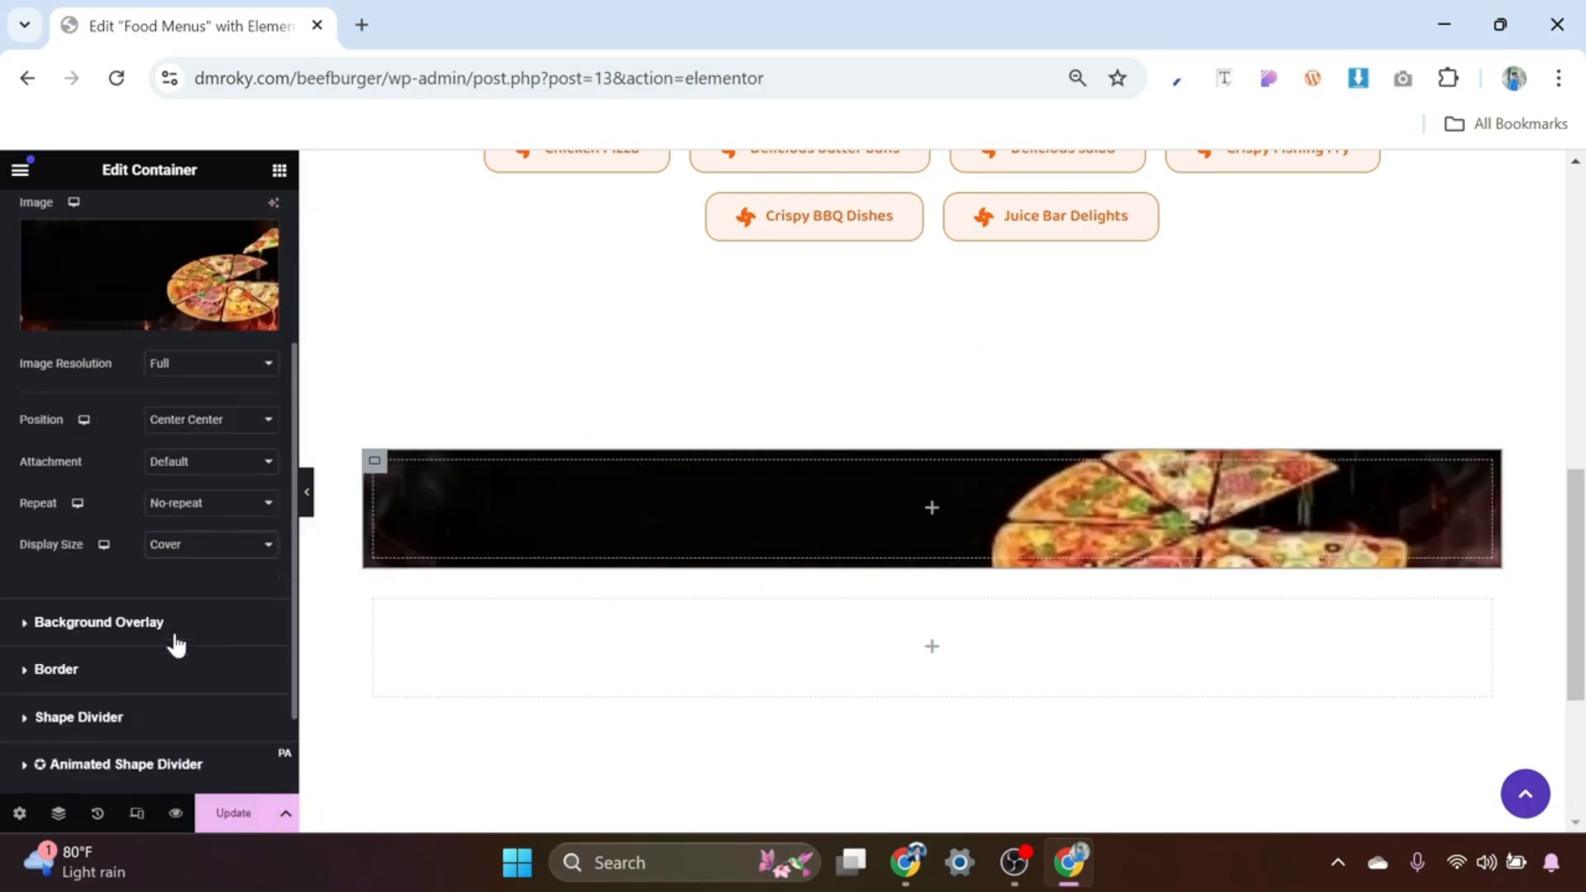
left_click(109, 628)
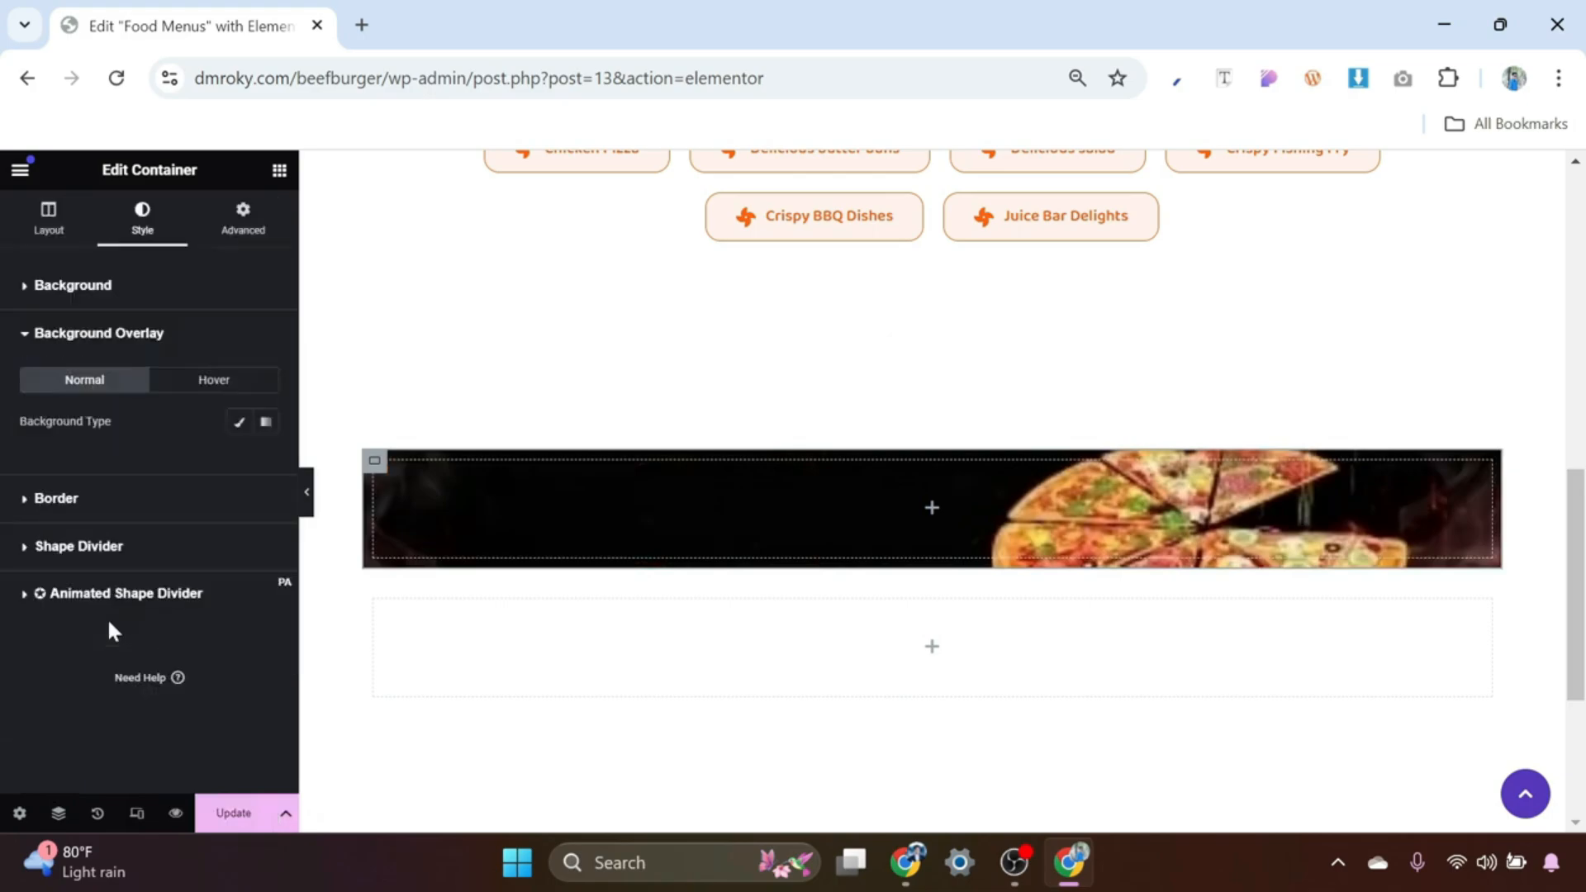
left_click(239, 423)
left_click(265, 463)
left_click(379, 690)
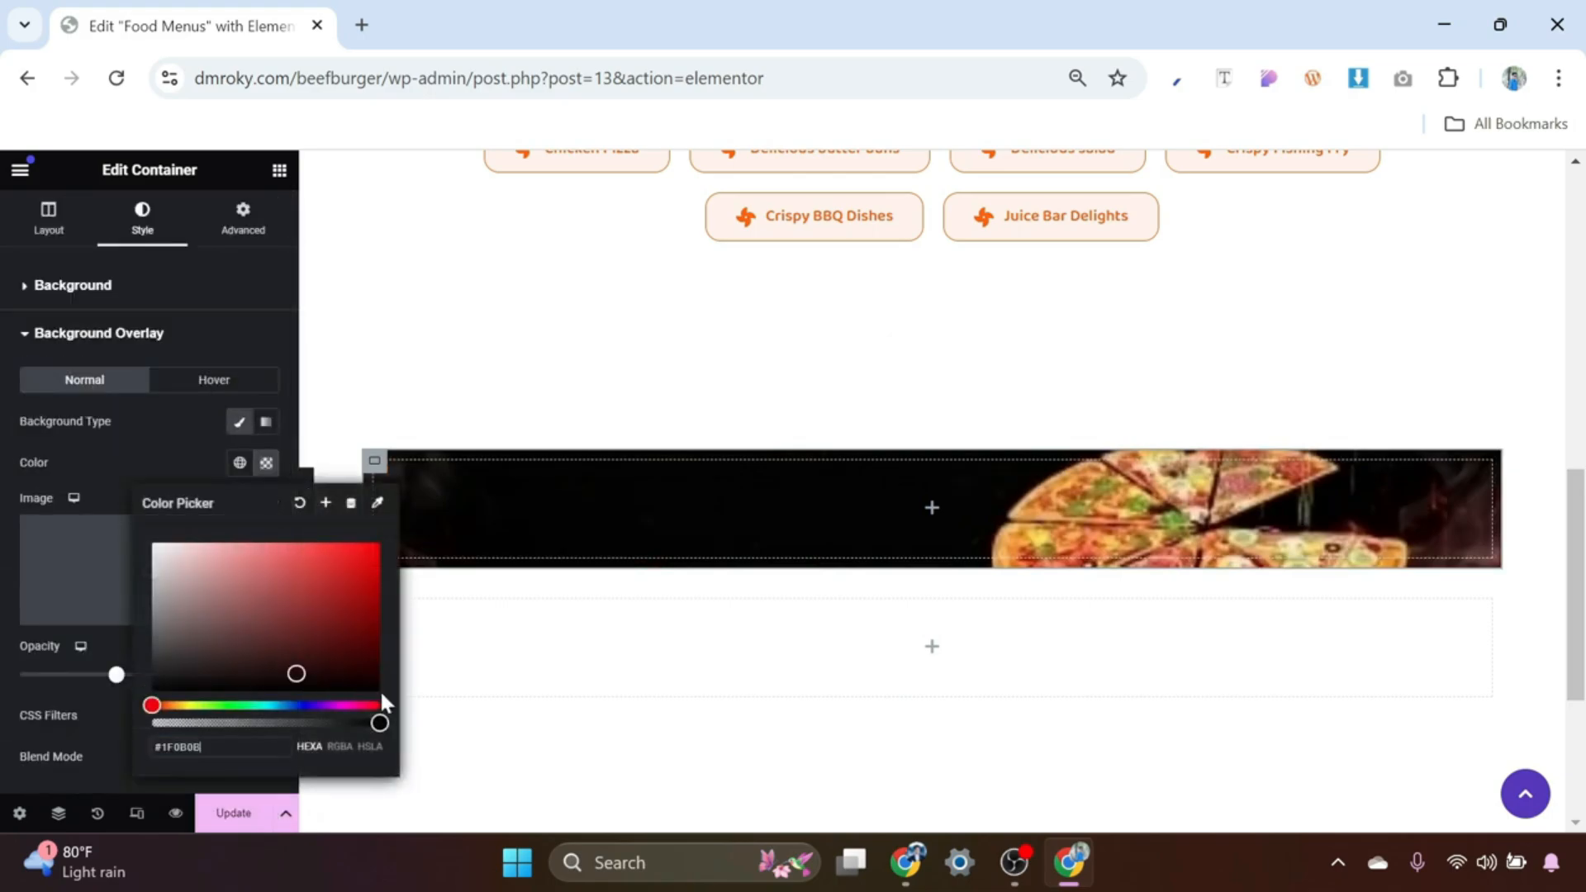
left_click(163, 443)
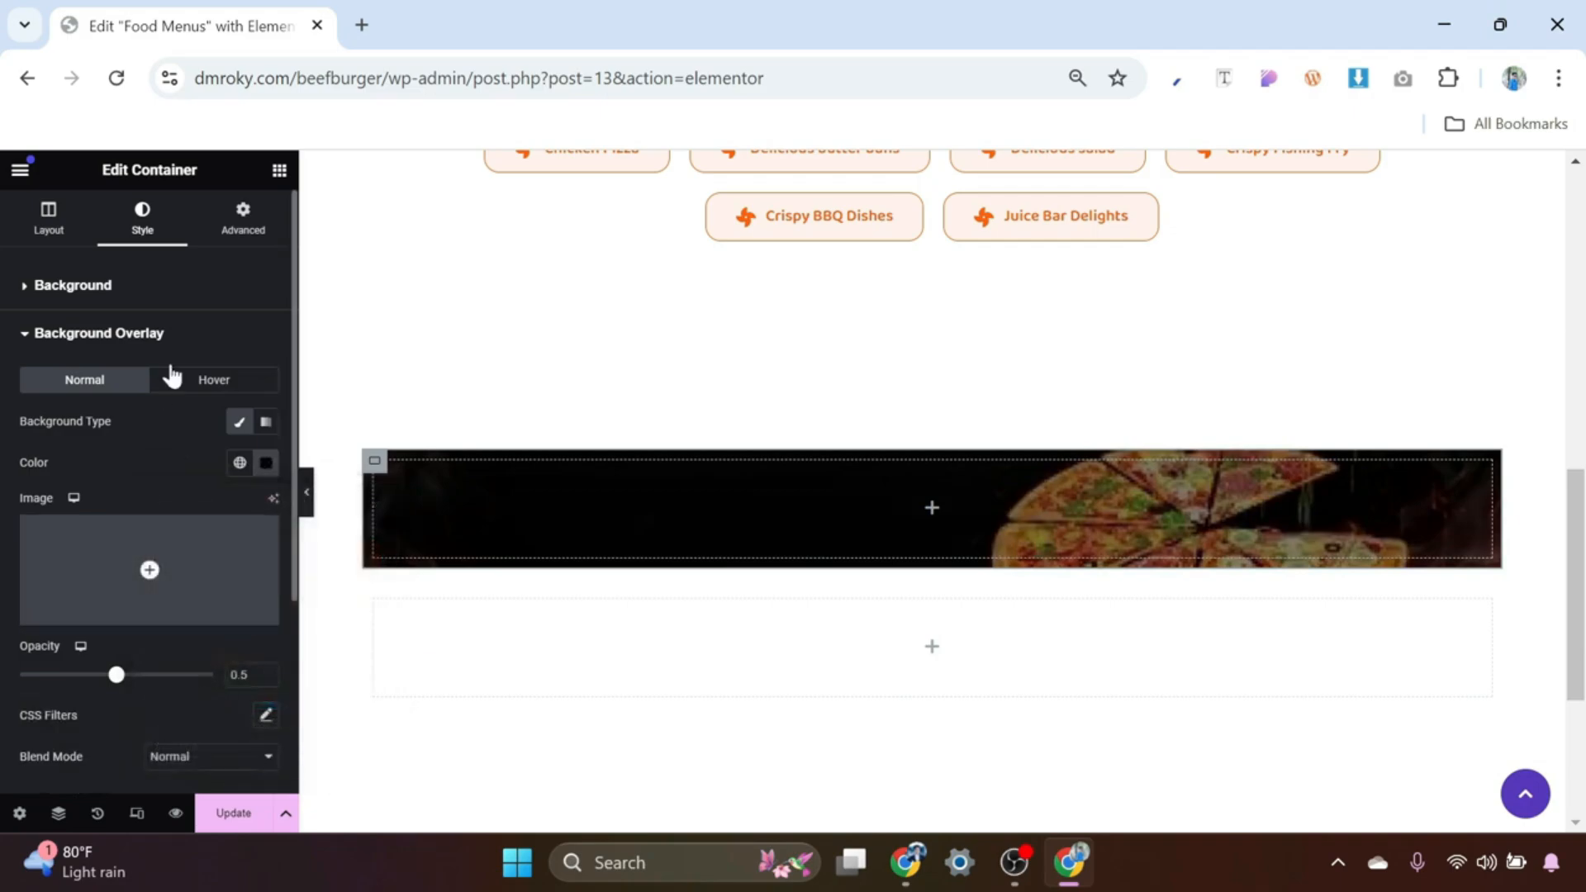
Step: Set the pizza banner container's padding to 50 px on all four sides
left_click(235, 230)
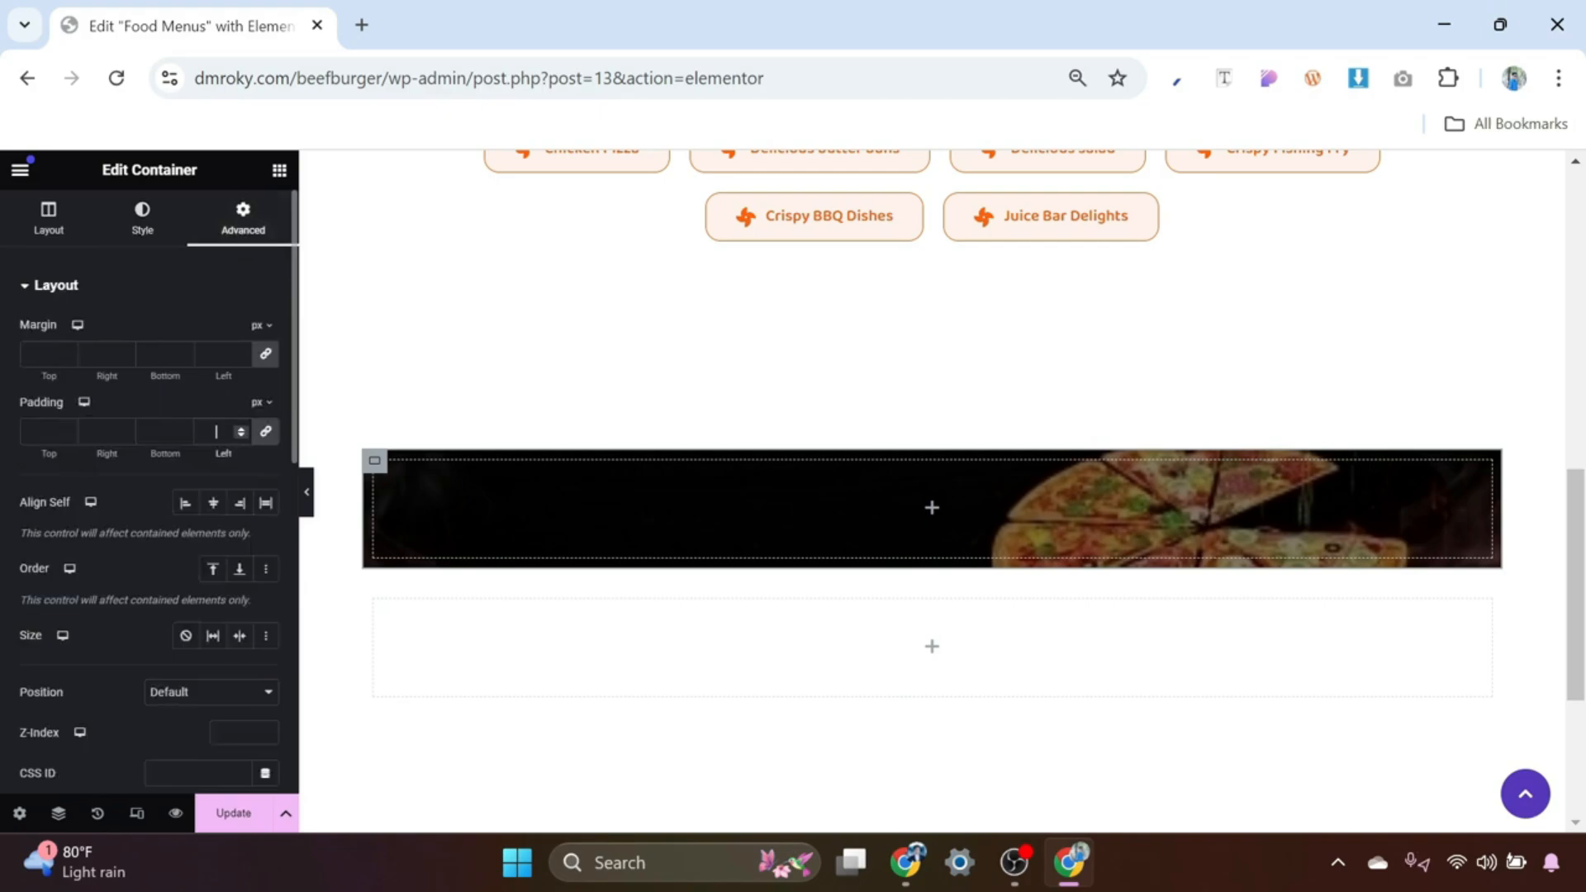
left_click(217, 431)
type("50")
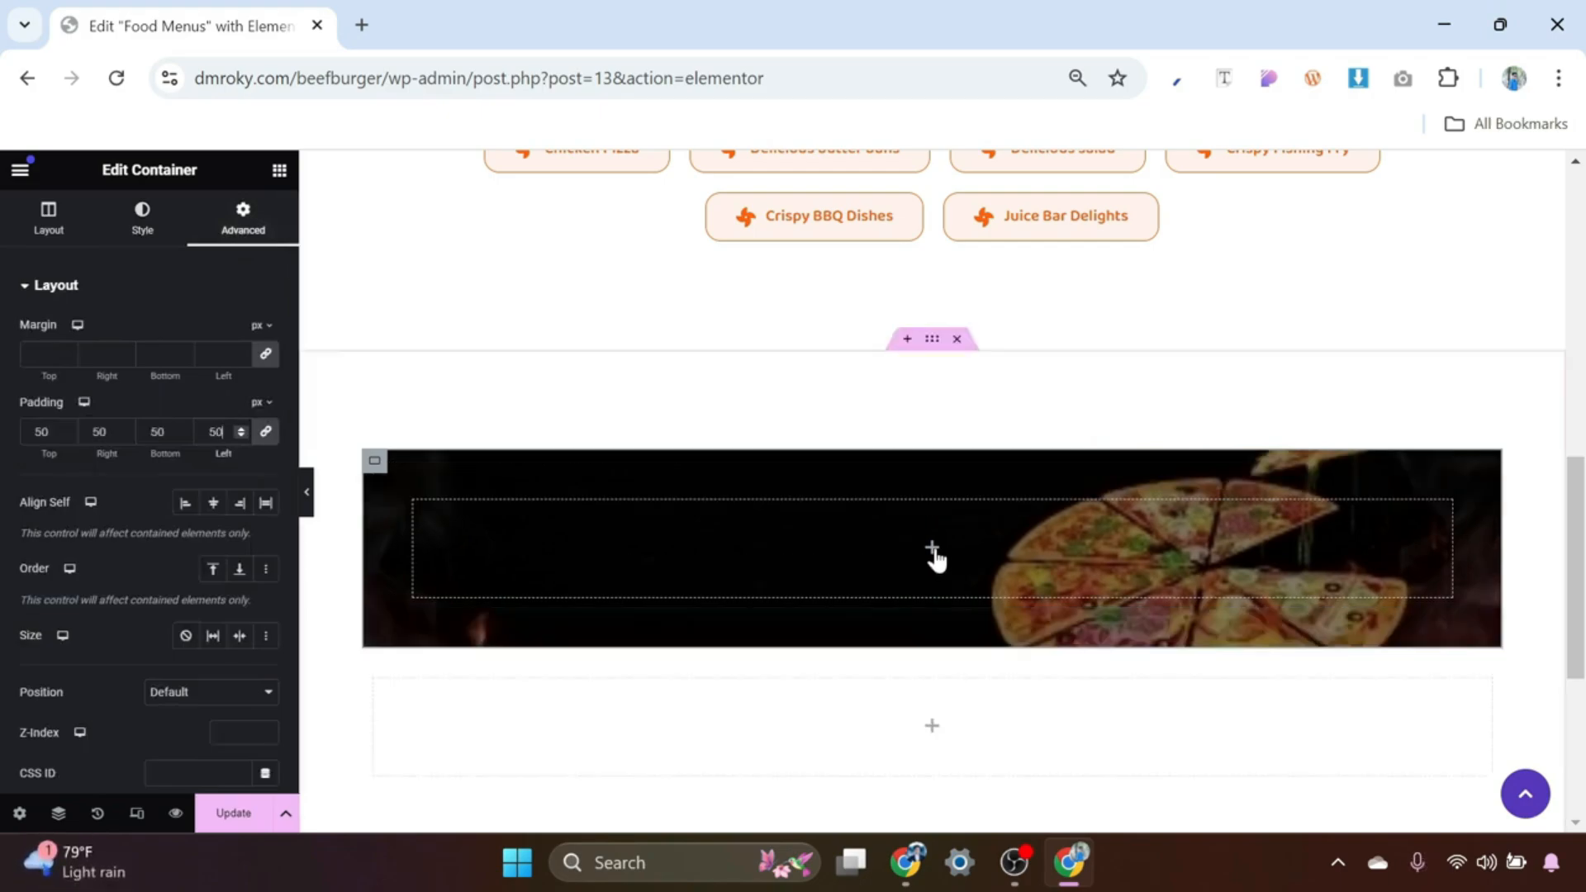
Step: Add a heading inside the pizza banner container with the title "Chicken Pizza"
left_click(934, 554)
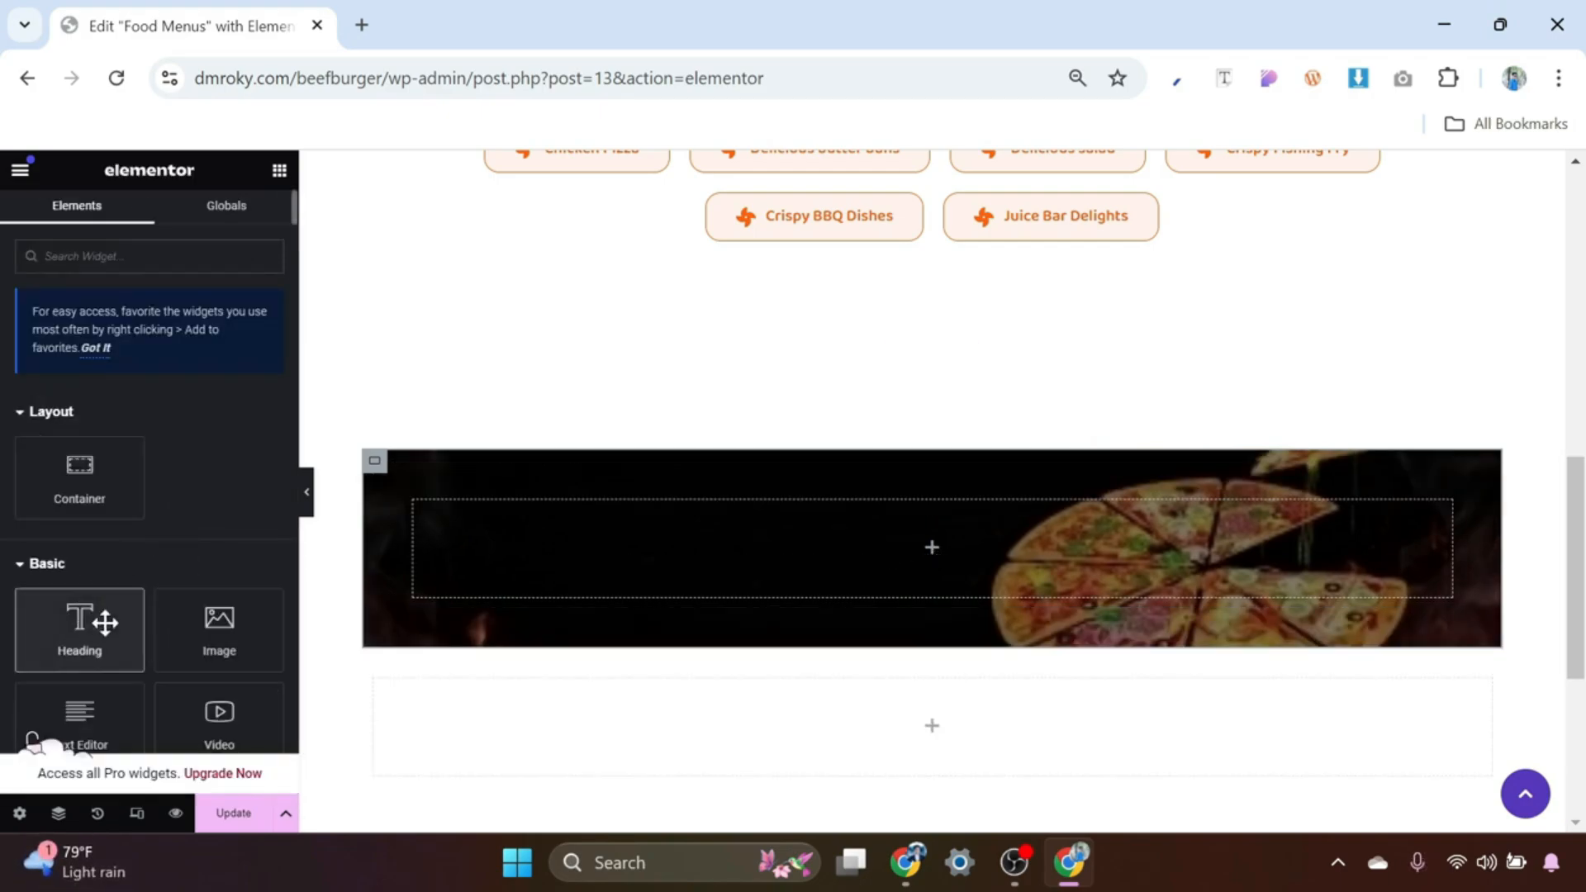
left_click_drag(105, 623, 740, 578)
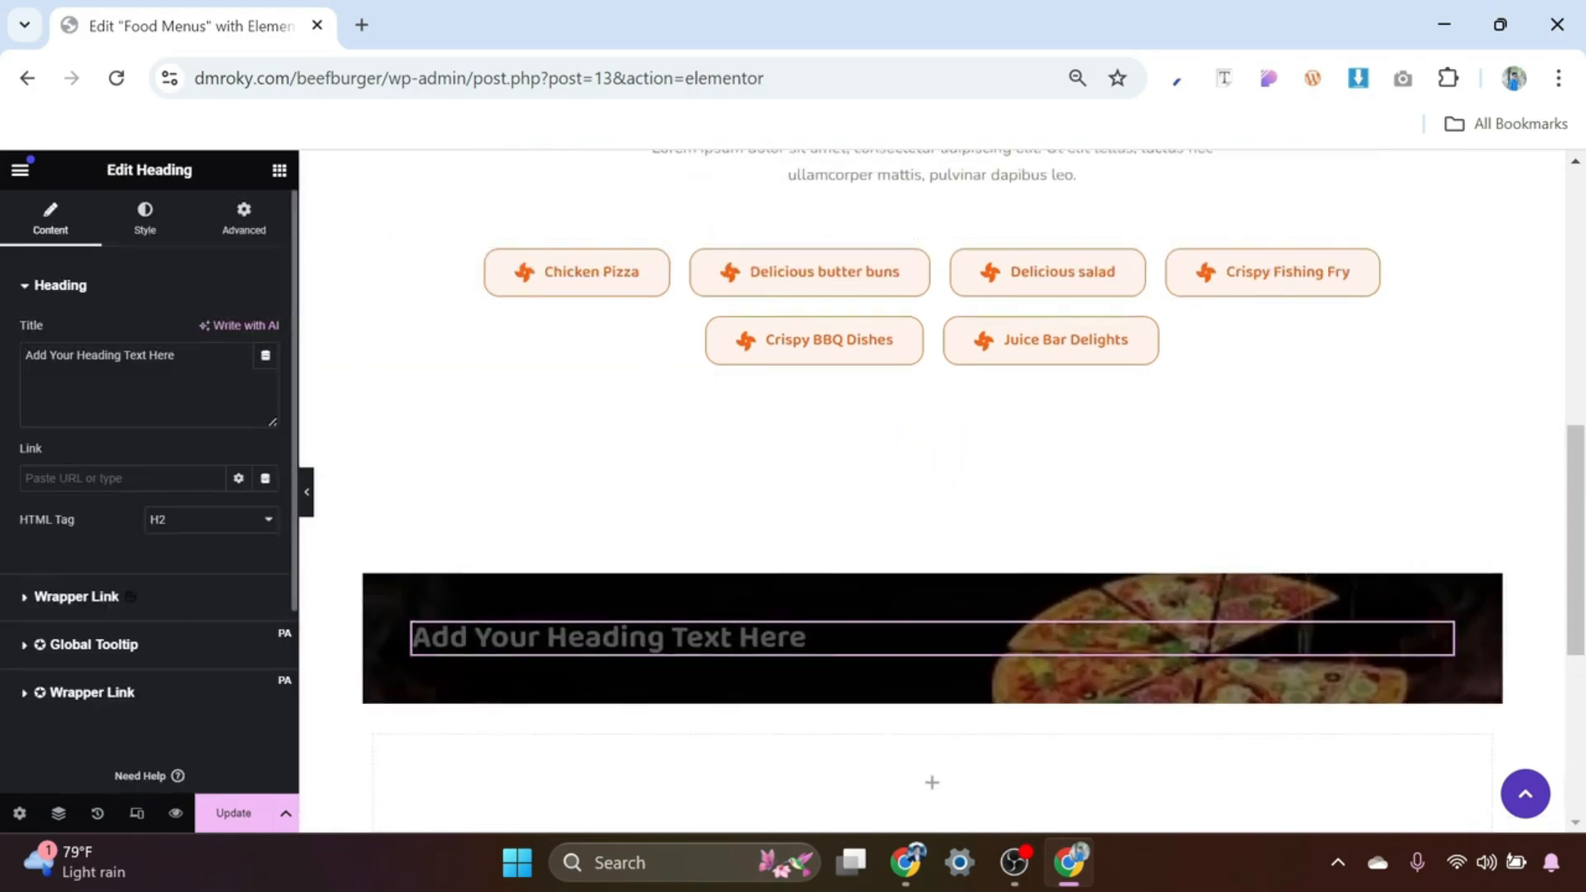
left_click_drag(175, 356, 4, 365)
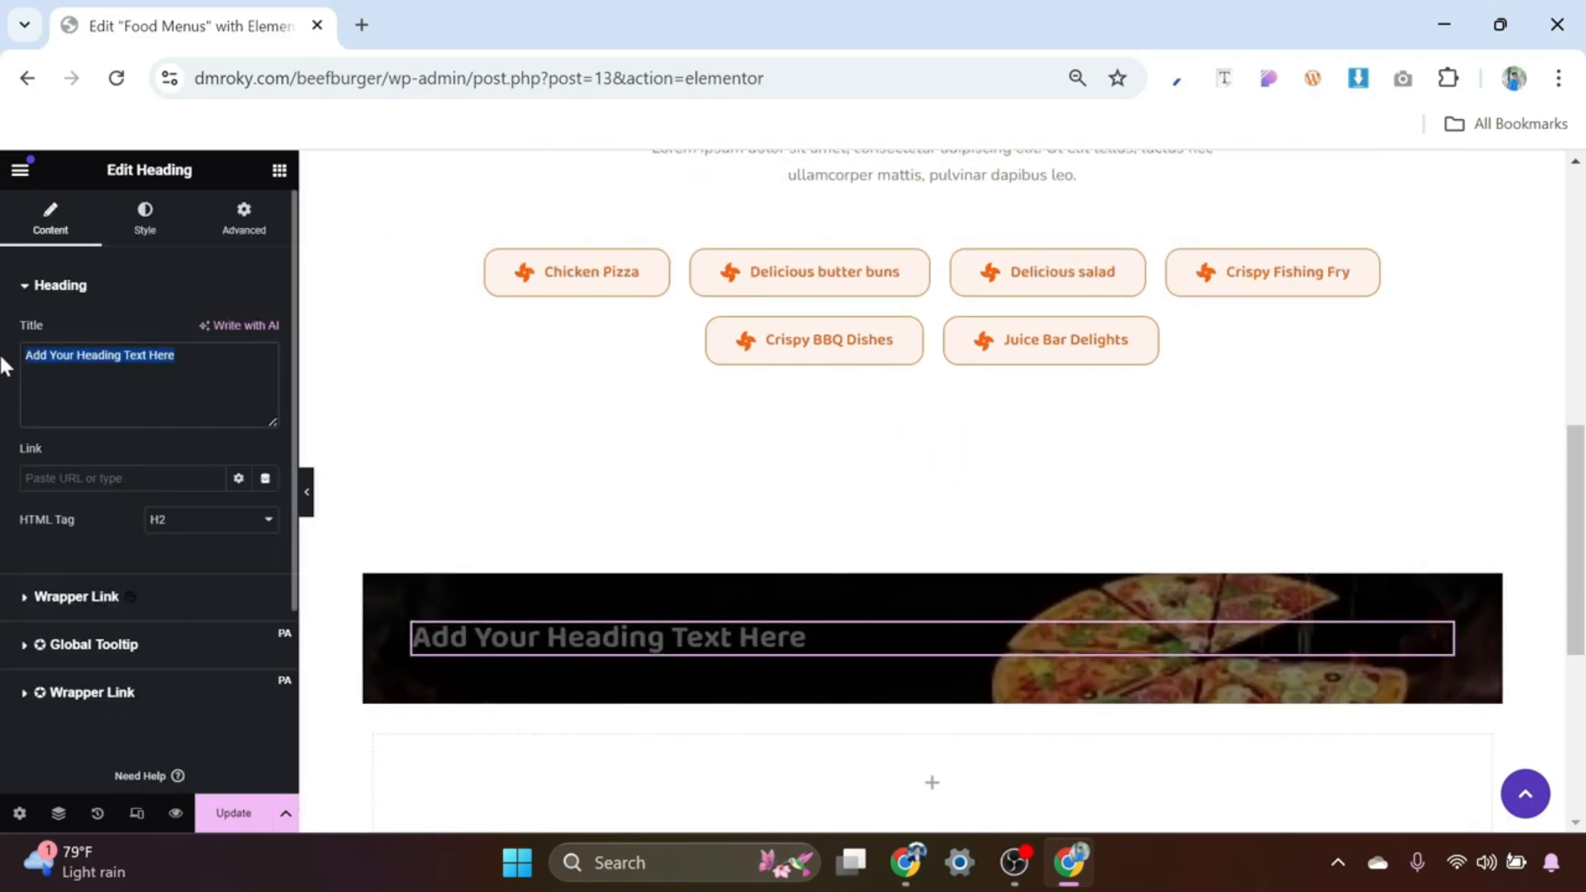
type("Chicken Pizza")
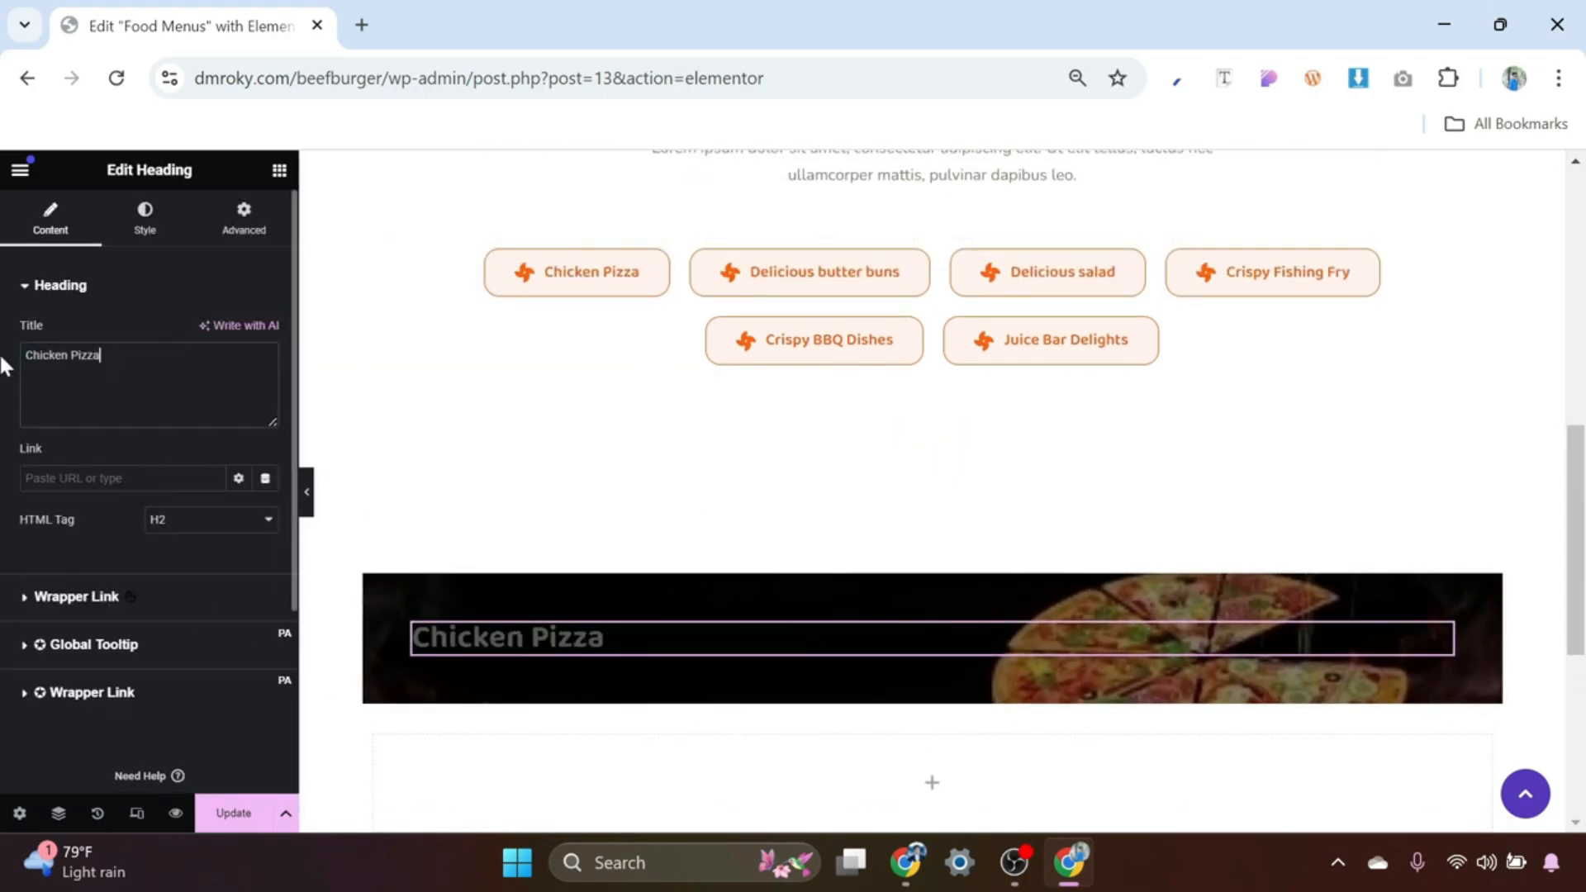
Step: Make the "Chicken Pizza" heading white (#FFFFFF) and set its font size to 45 px
left_click(145, 218)
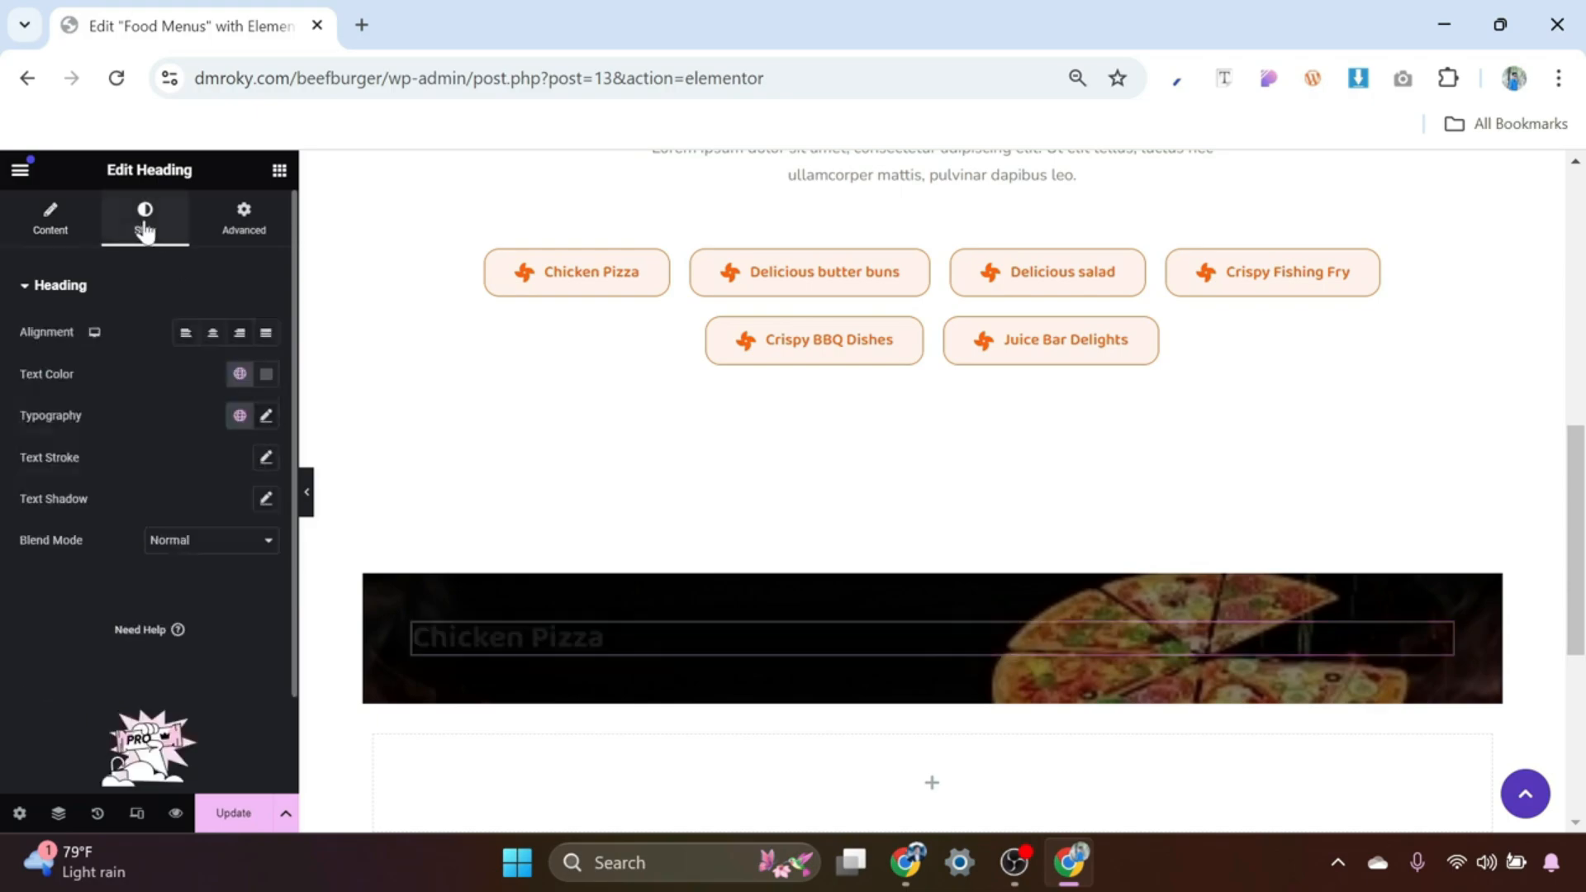
left_click(266, 373)
left_click(152, 454)
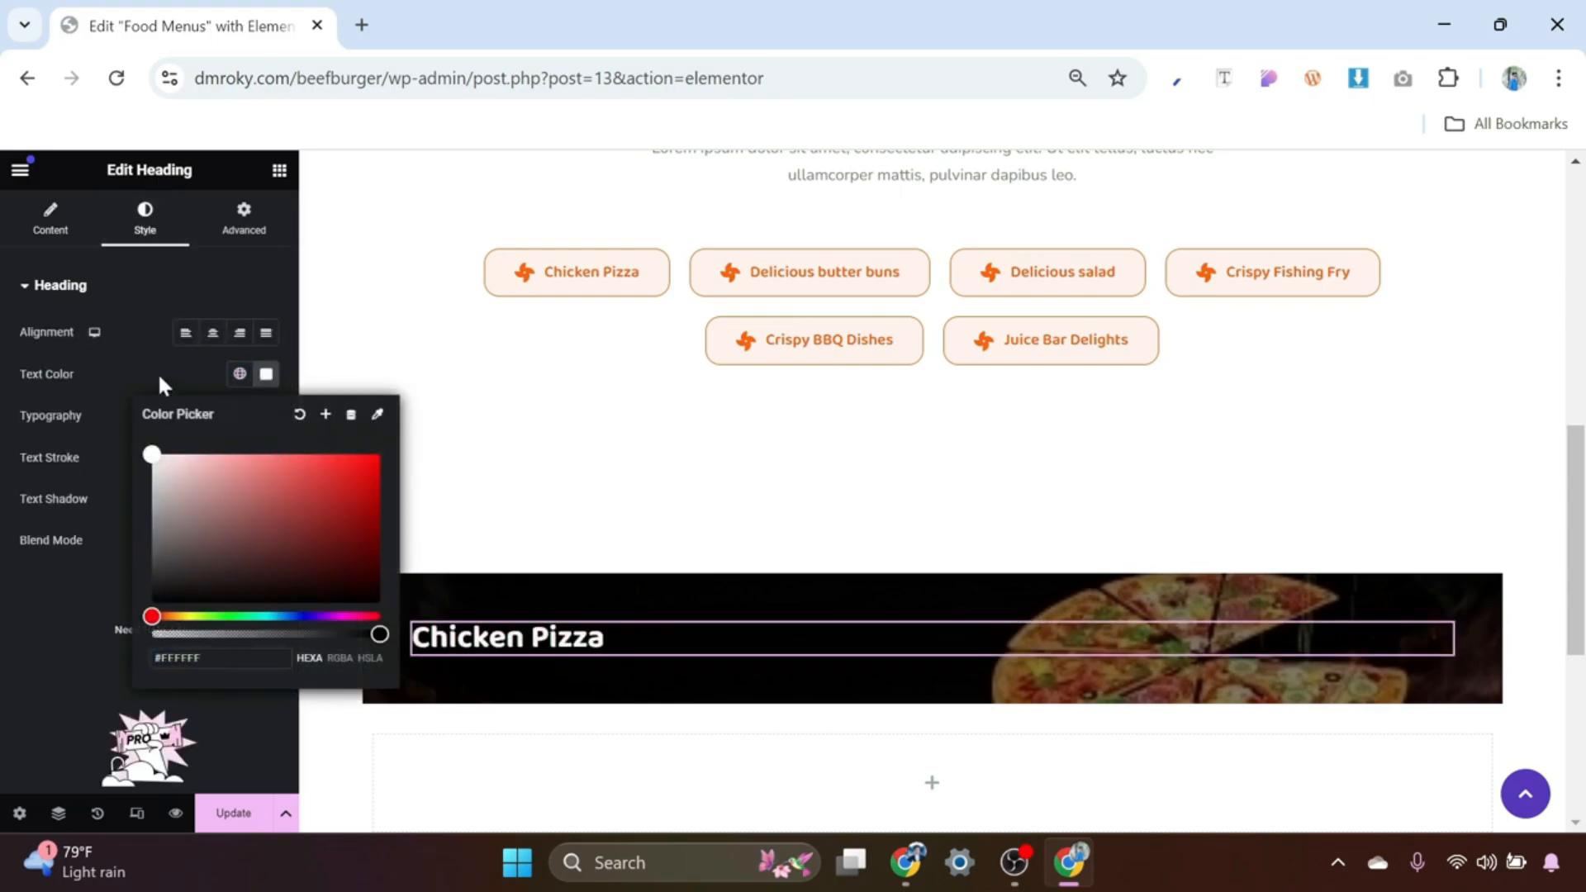
left_click(169, 384)
left_click(266, 416)
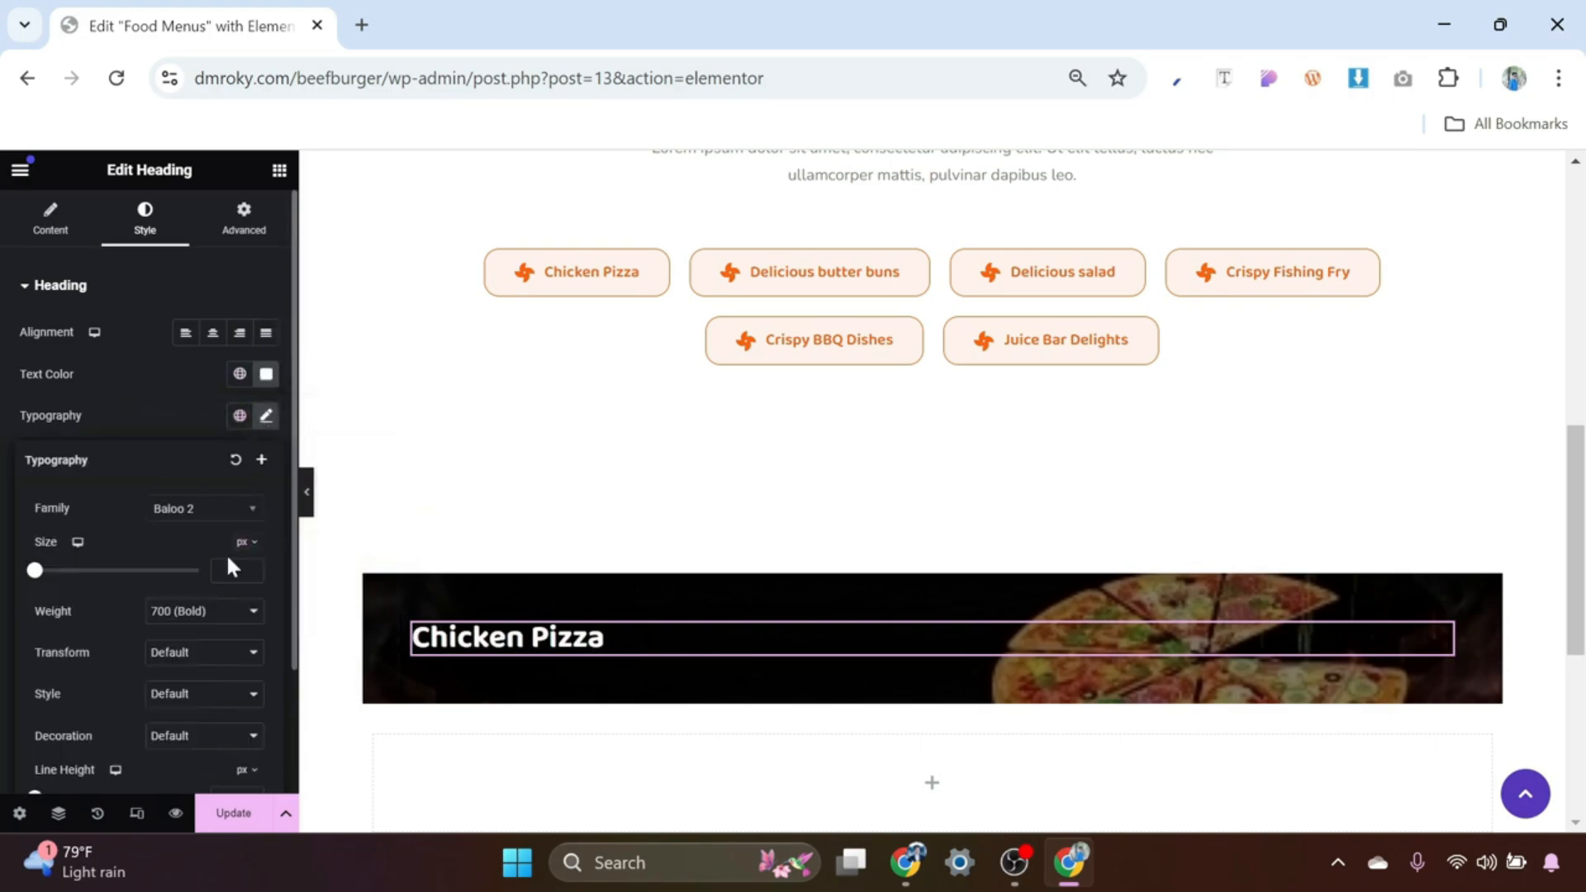
type("45")
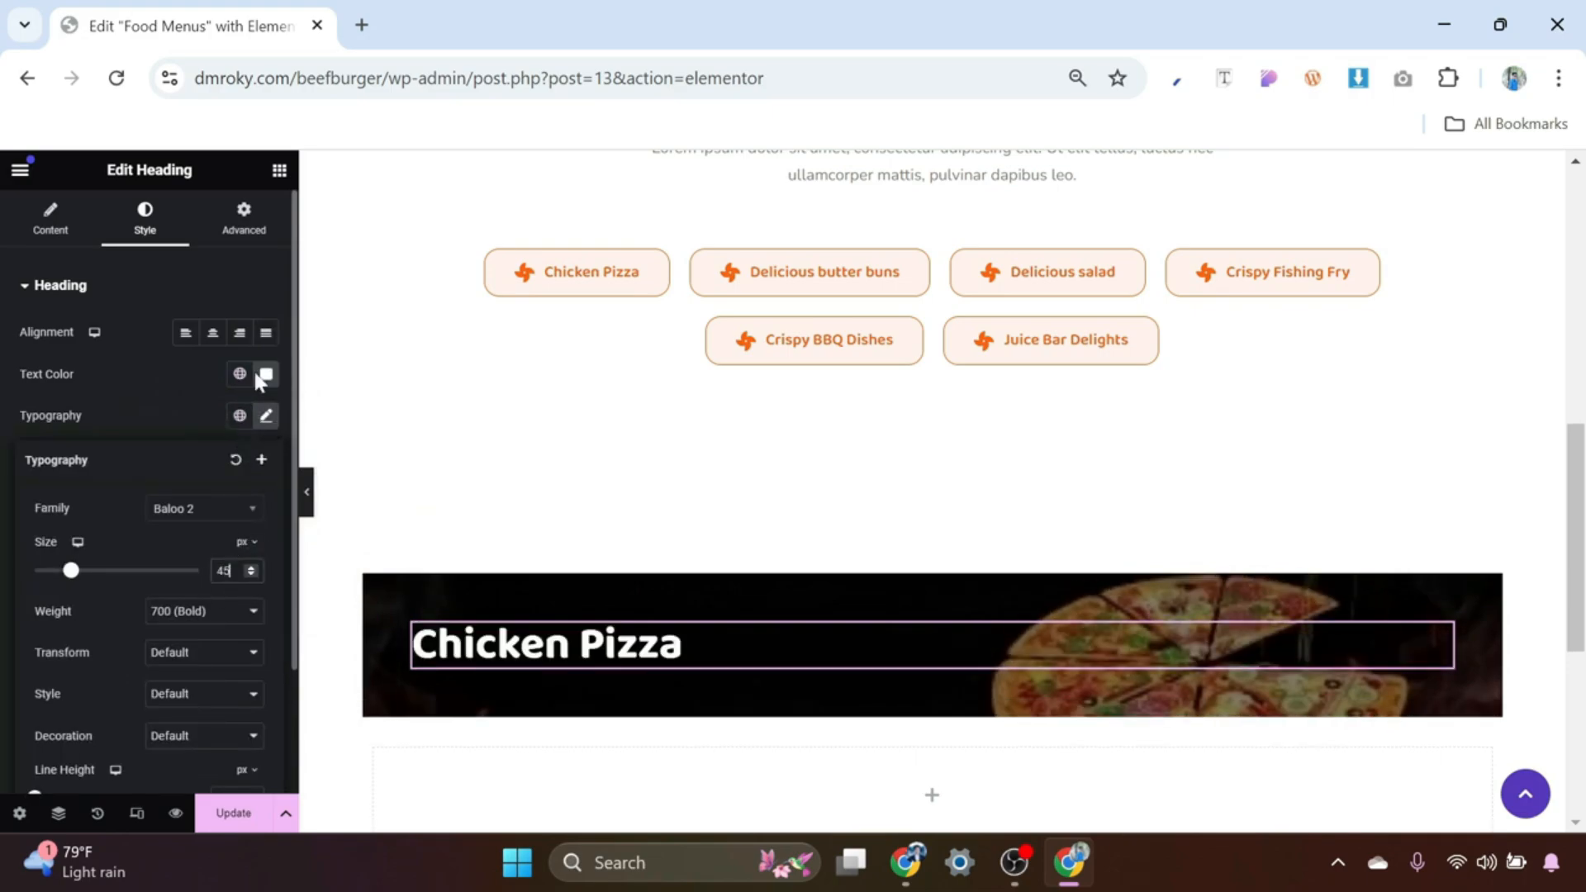
Step: Add a text editor with the default placeholder text below the "Chicken Pizza" heading and make its text white (#FFFFFF)
left_click(279, 169)
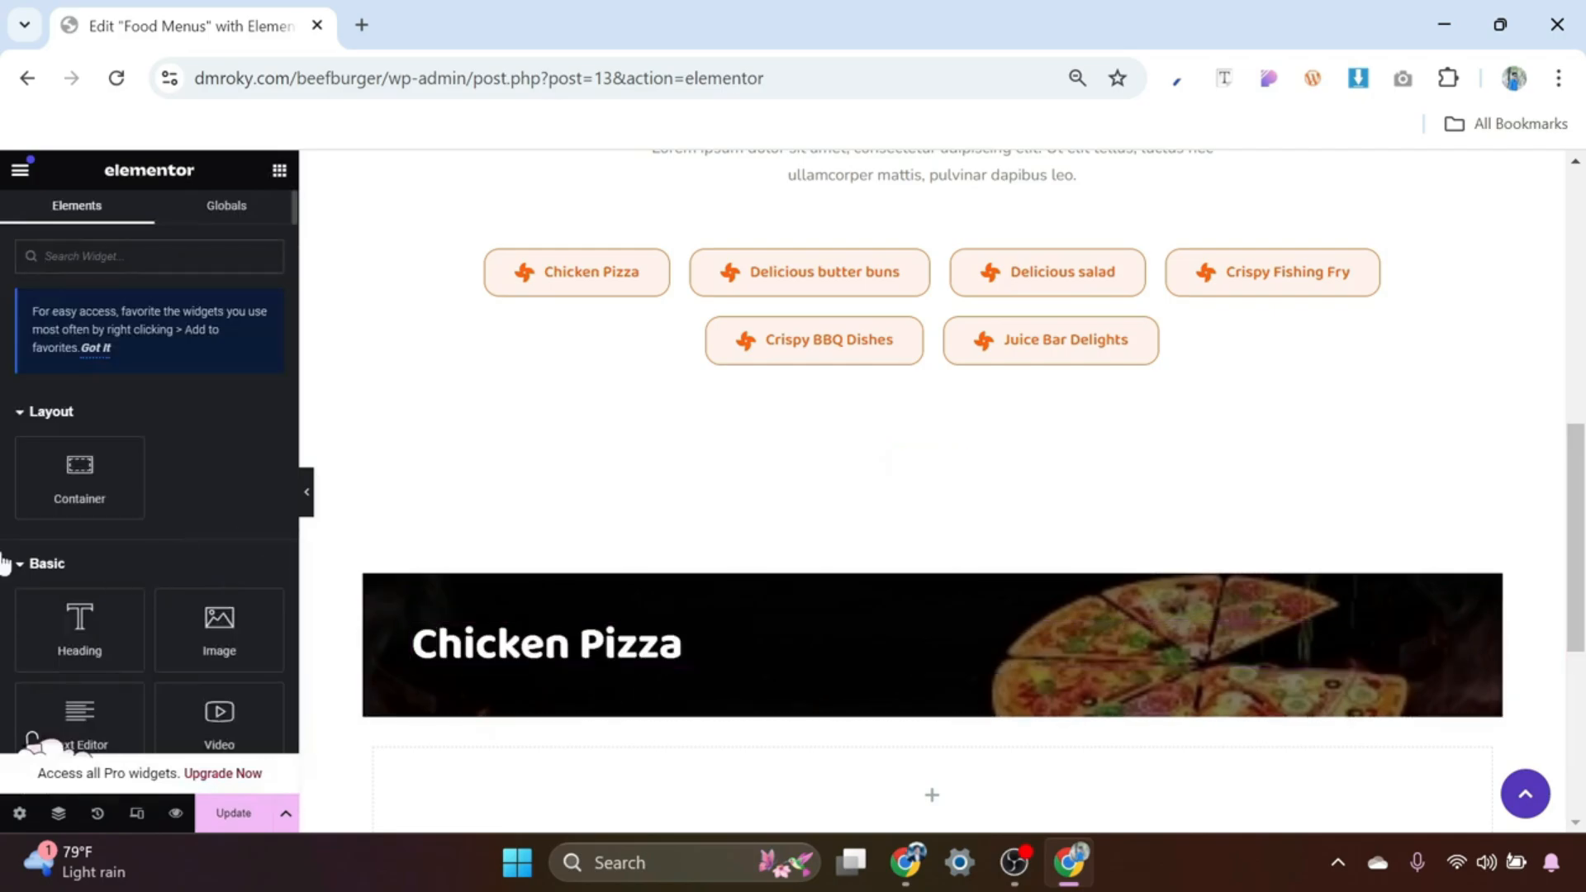
left_click_drag(89, 705, 478, 652)
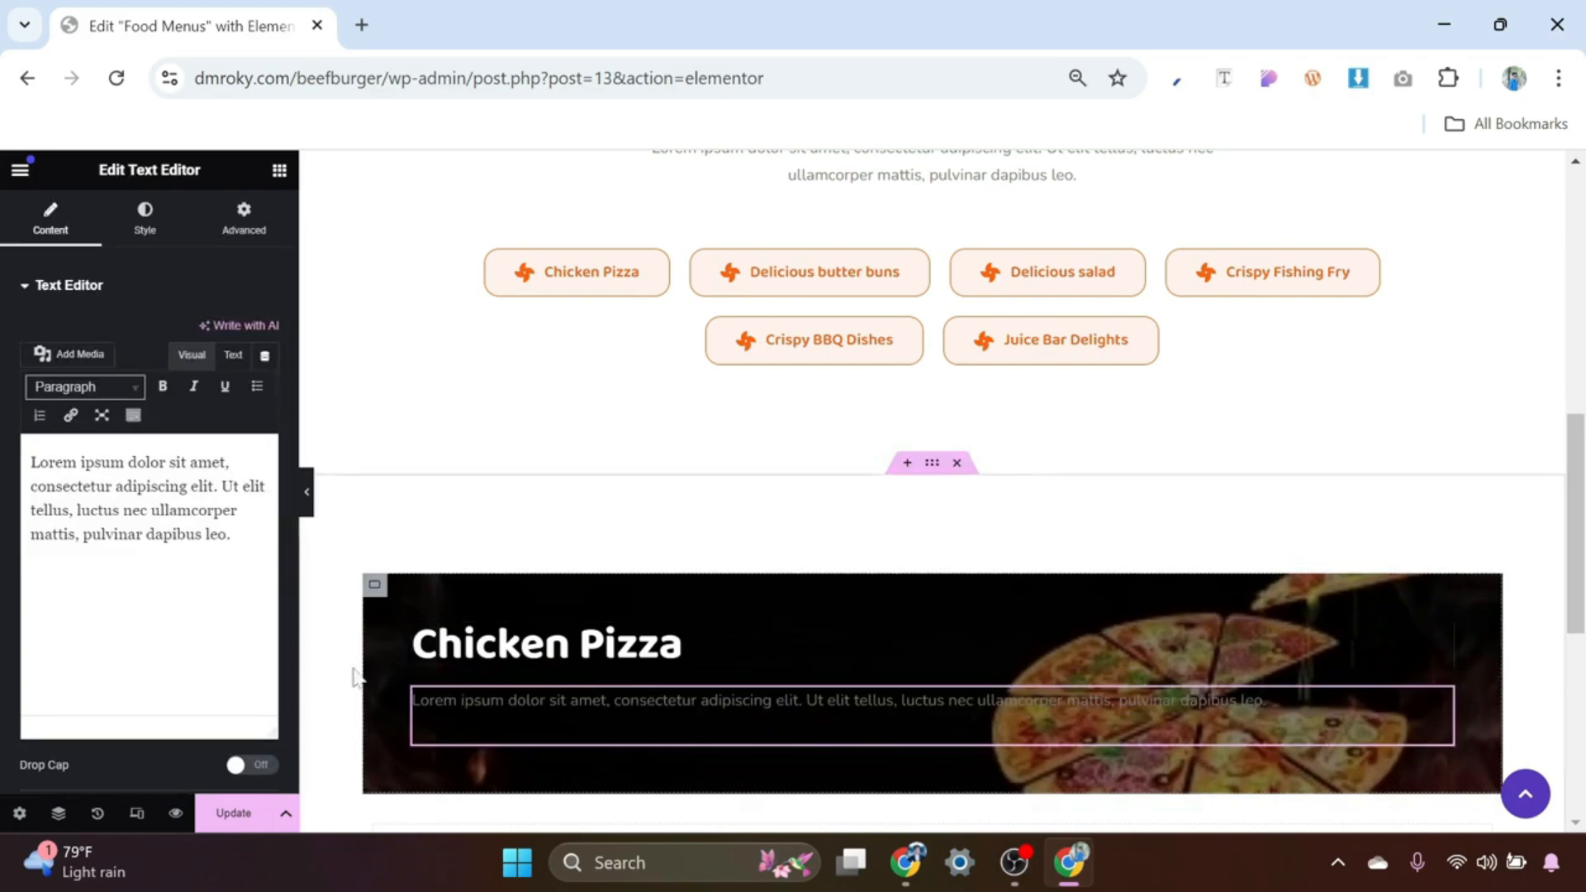
left_click(144, 216)
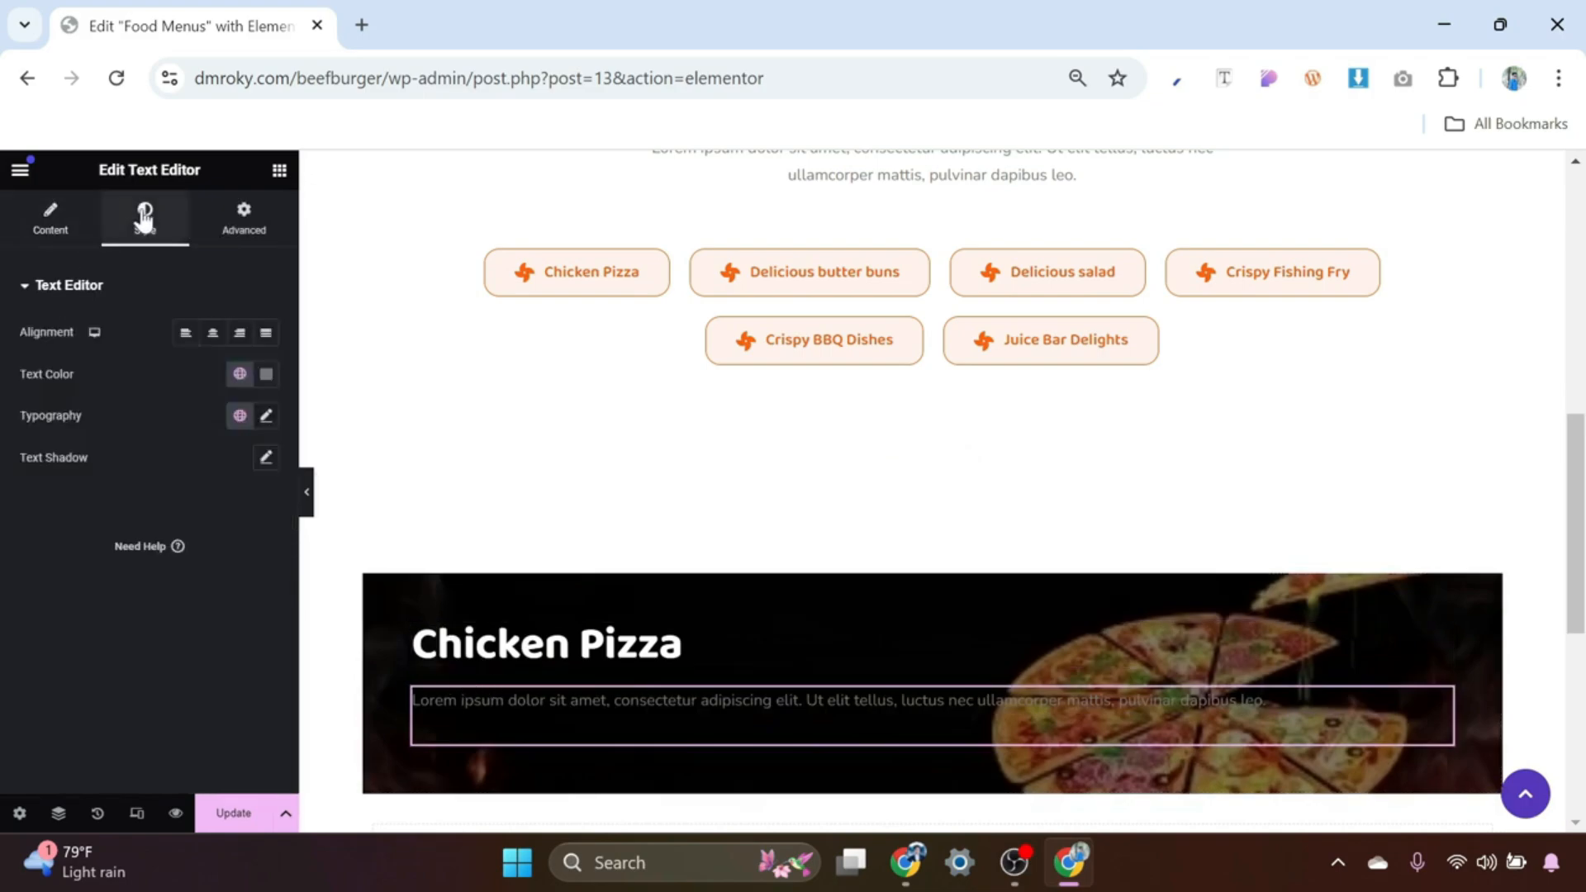
left_click(264, 378)
left_click_drag(184, 490, 140, 448)
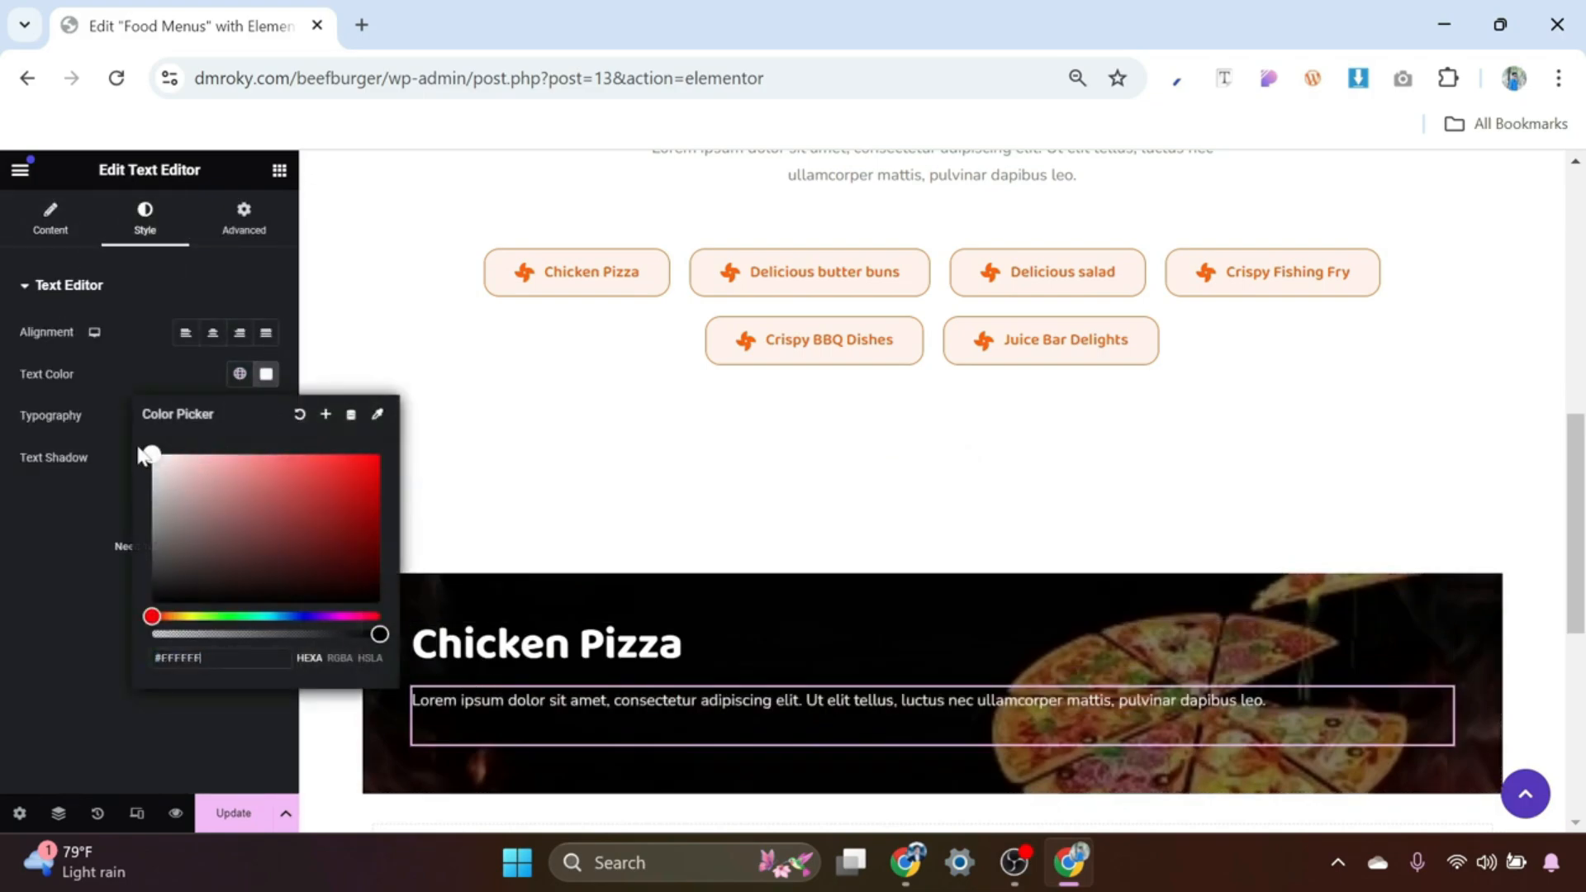
left_click(161, 376)
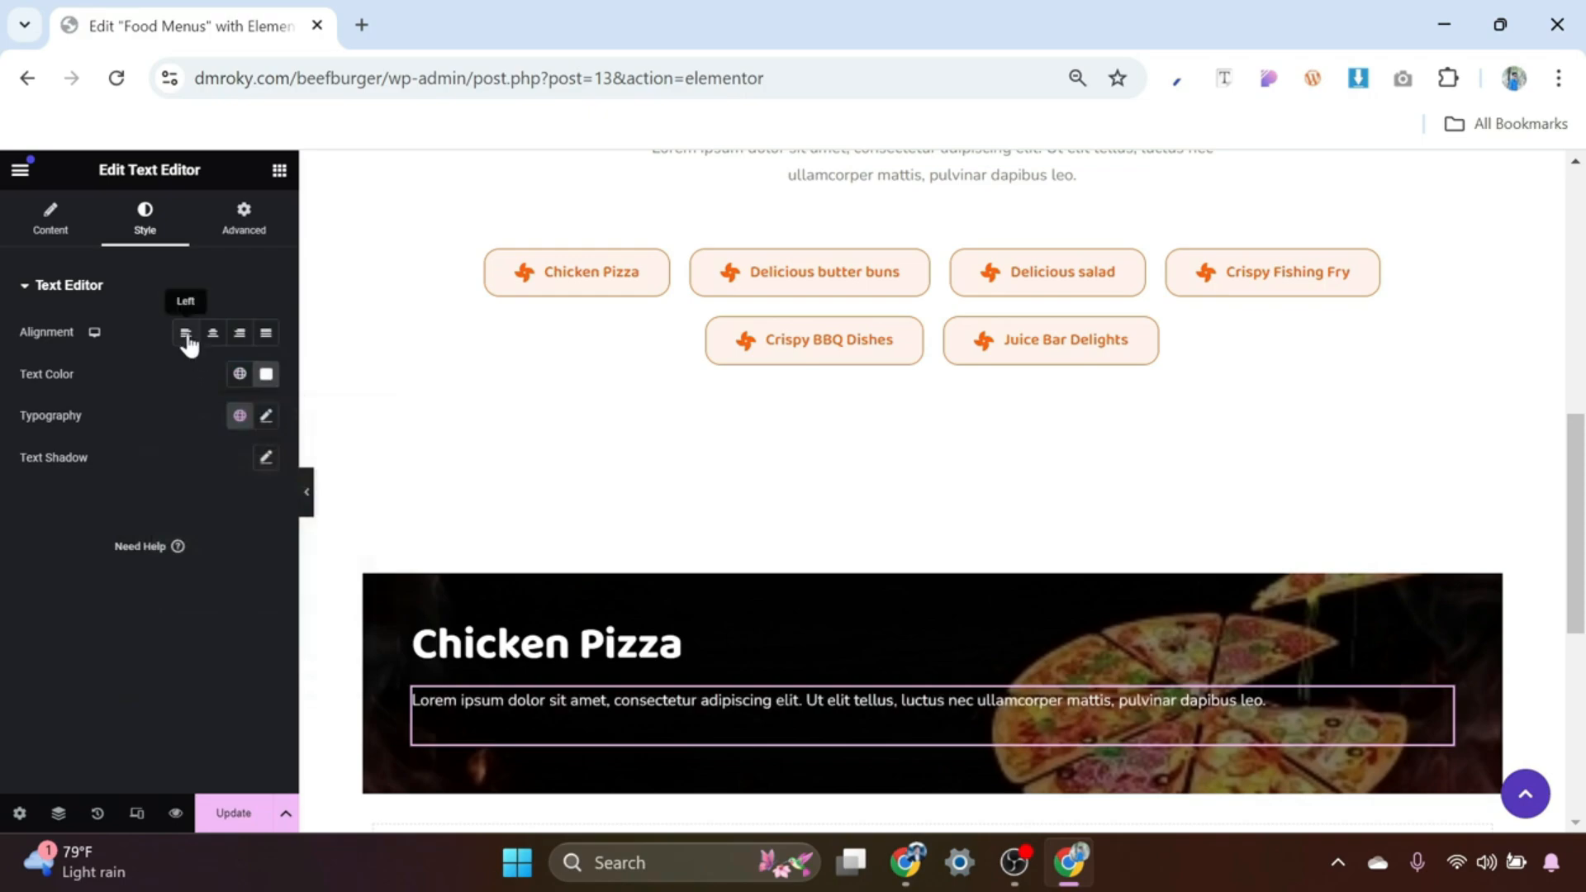
Step: Align the banner's text editor itself to the start and give it a custom width of 50%
left_click(242, 225)
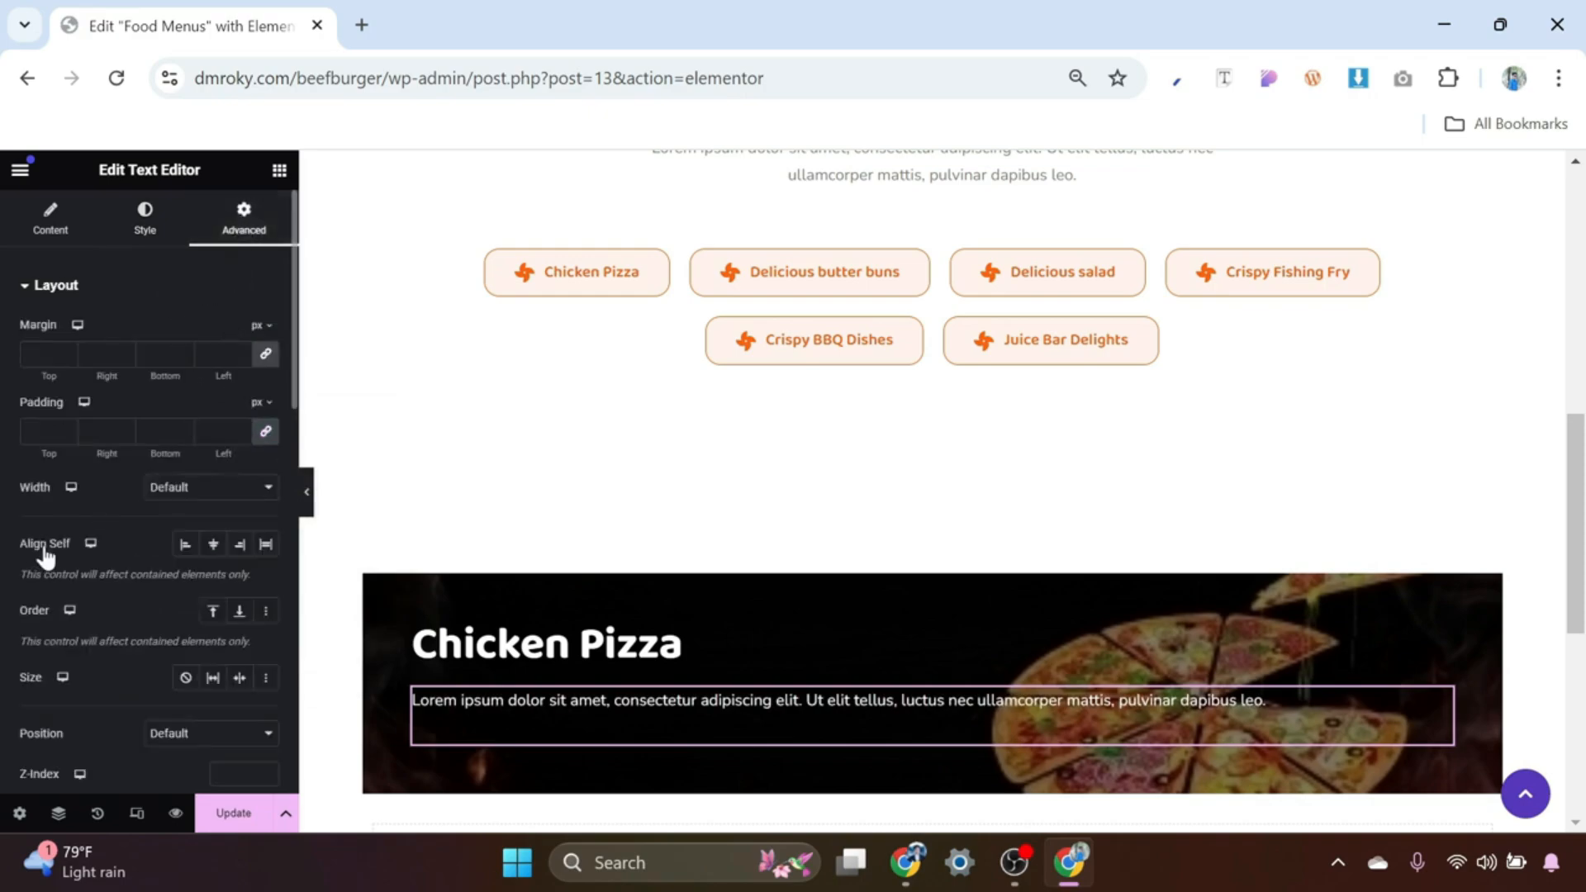
left_click(182, 545)
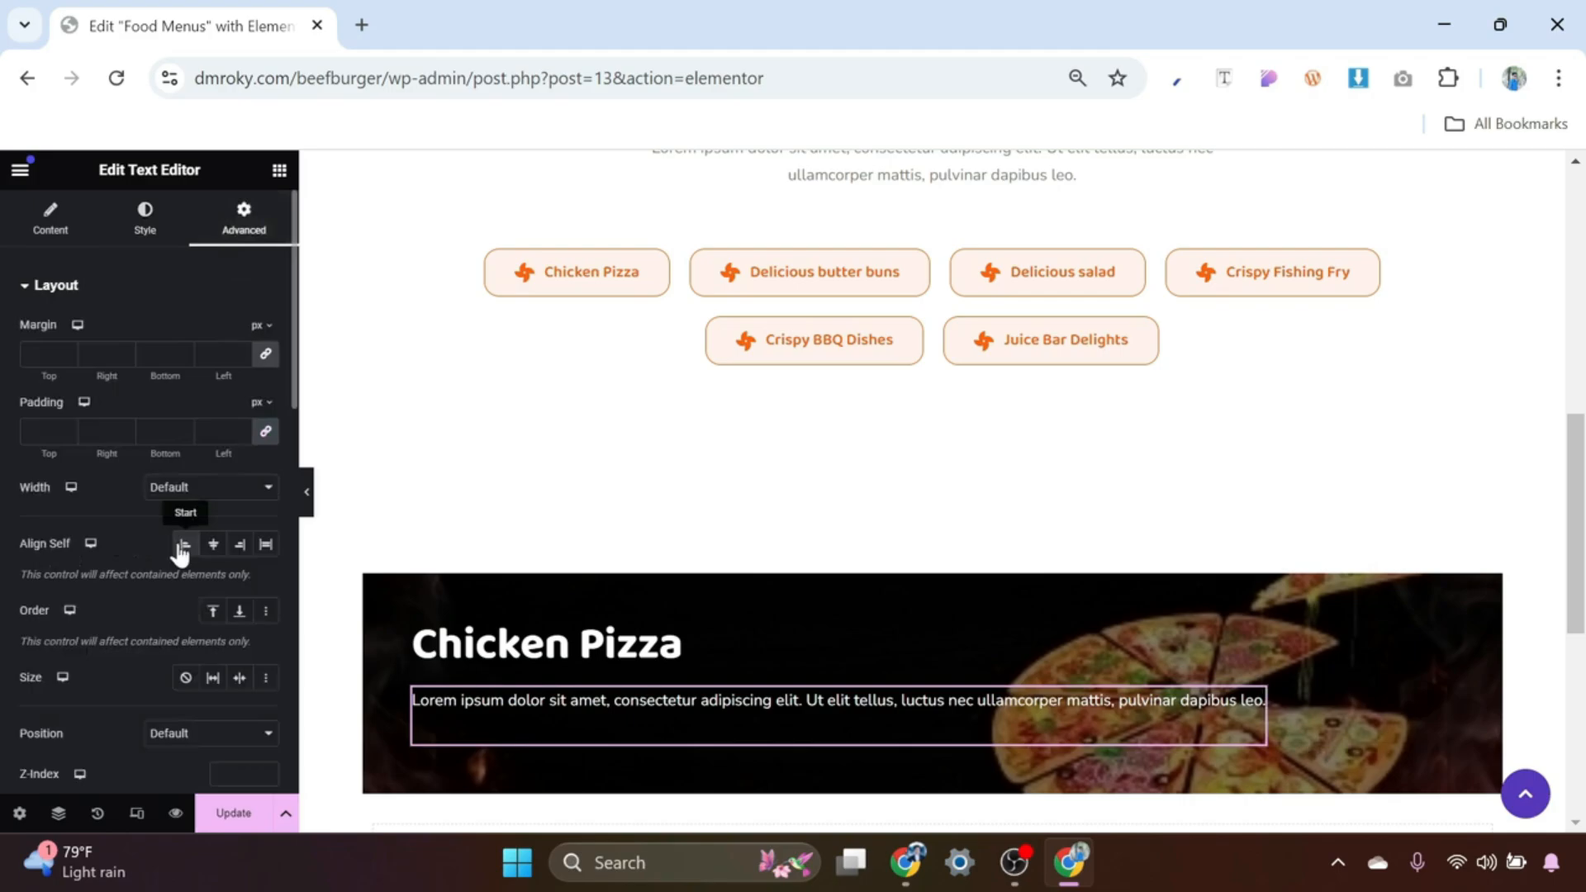
left_click(240, 495)
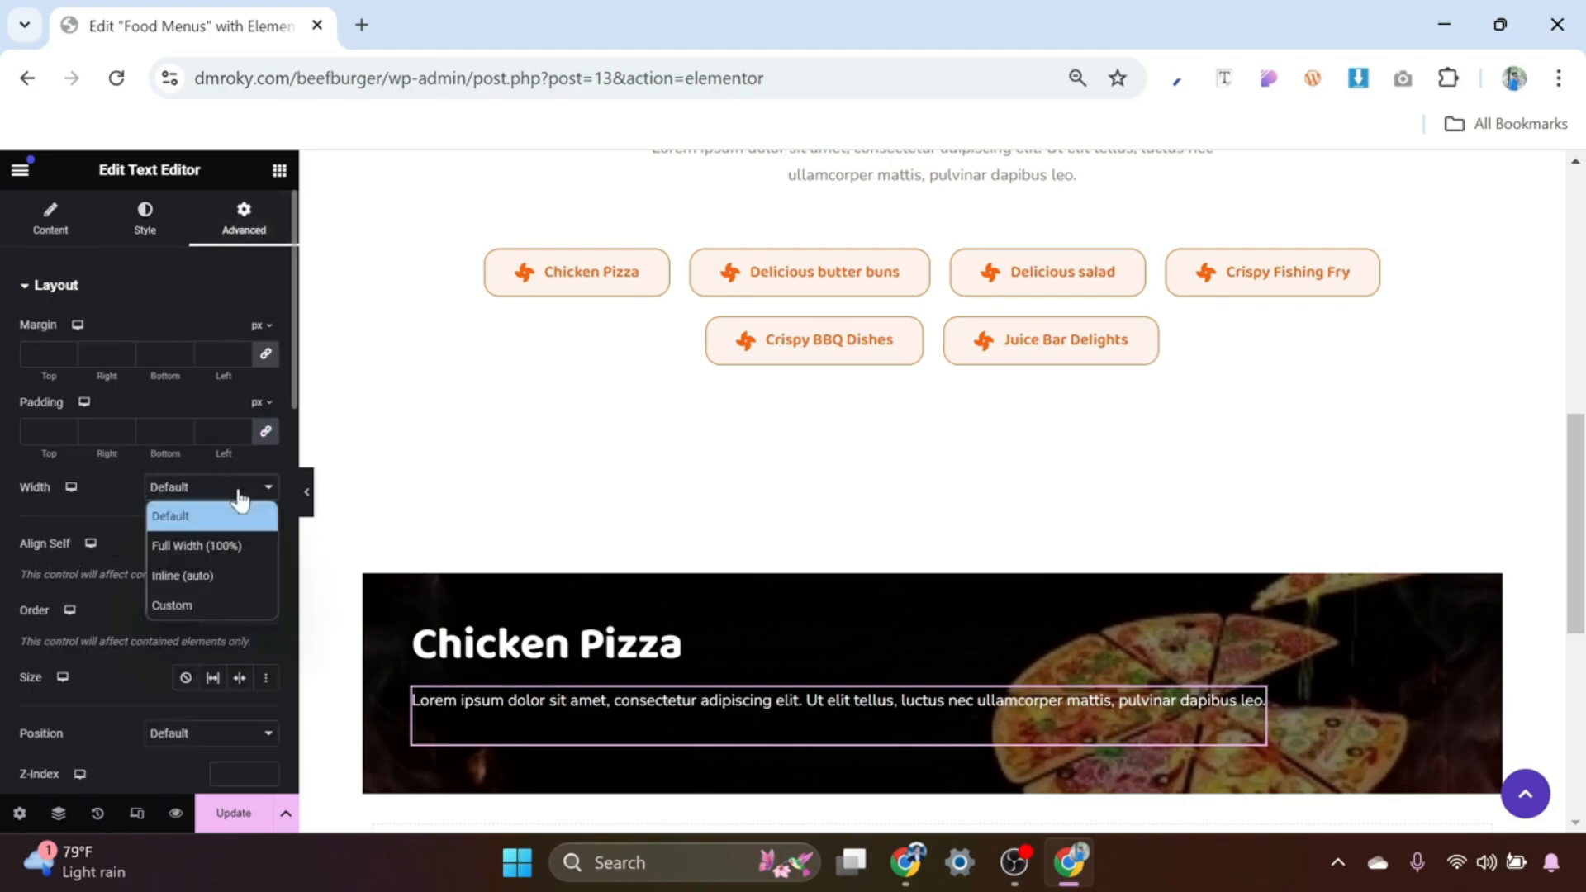
left_click(193, 595)
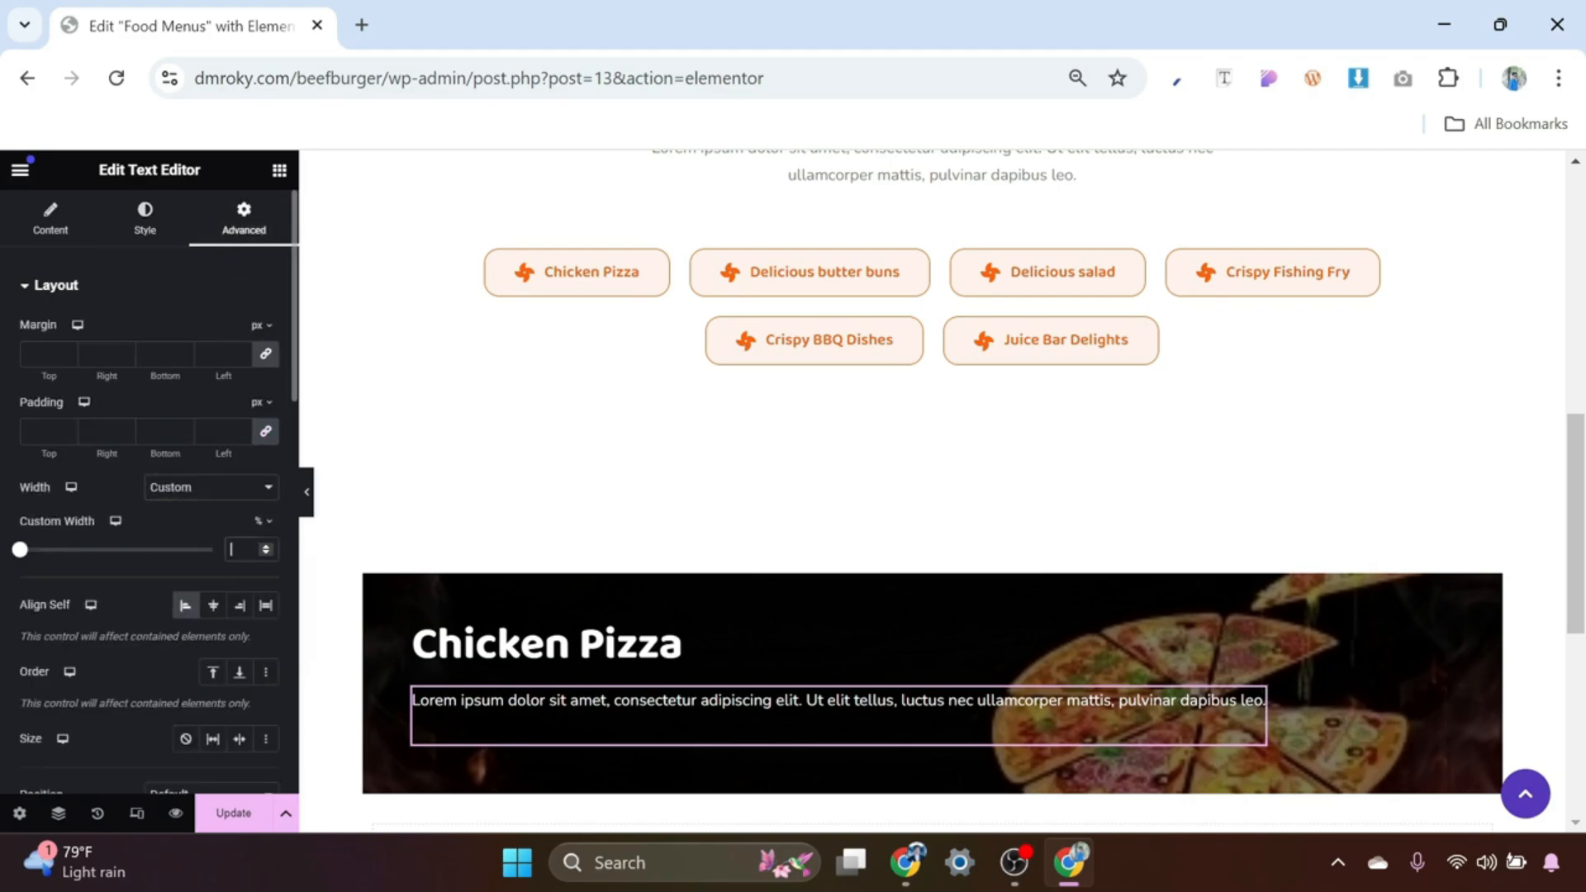
type("50")
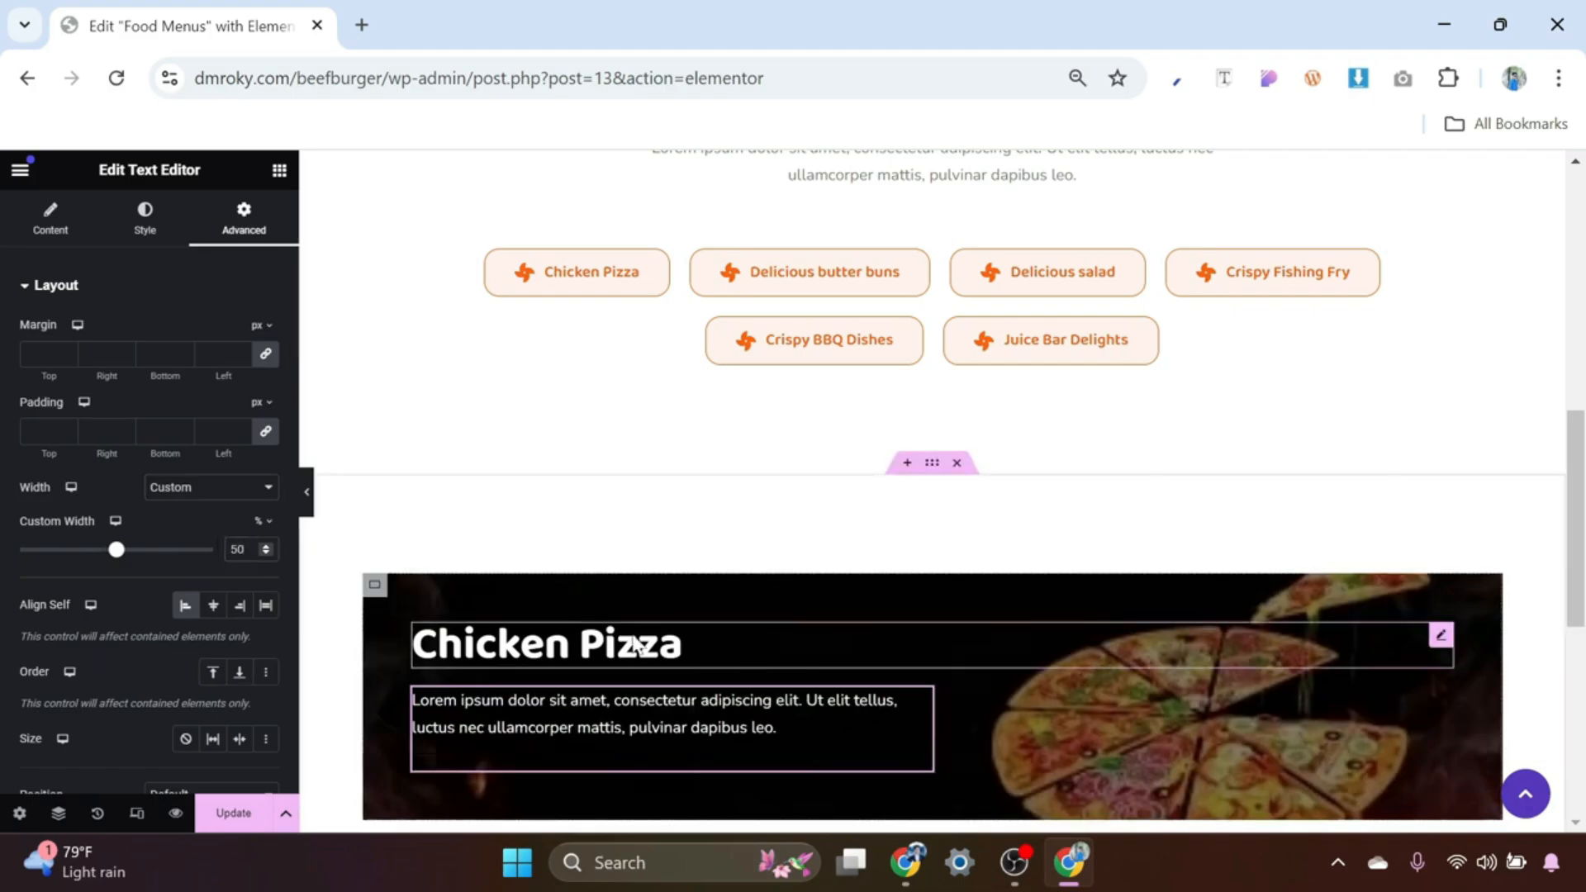
Step: Nest a container inside the empty container below the pizza banner and set its direction to horizontal row
scroll(637, 653, "down", 3)
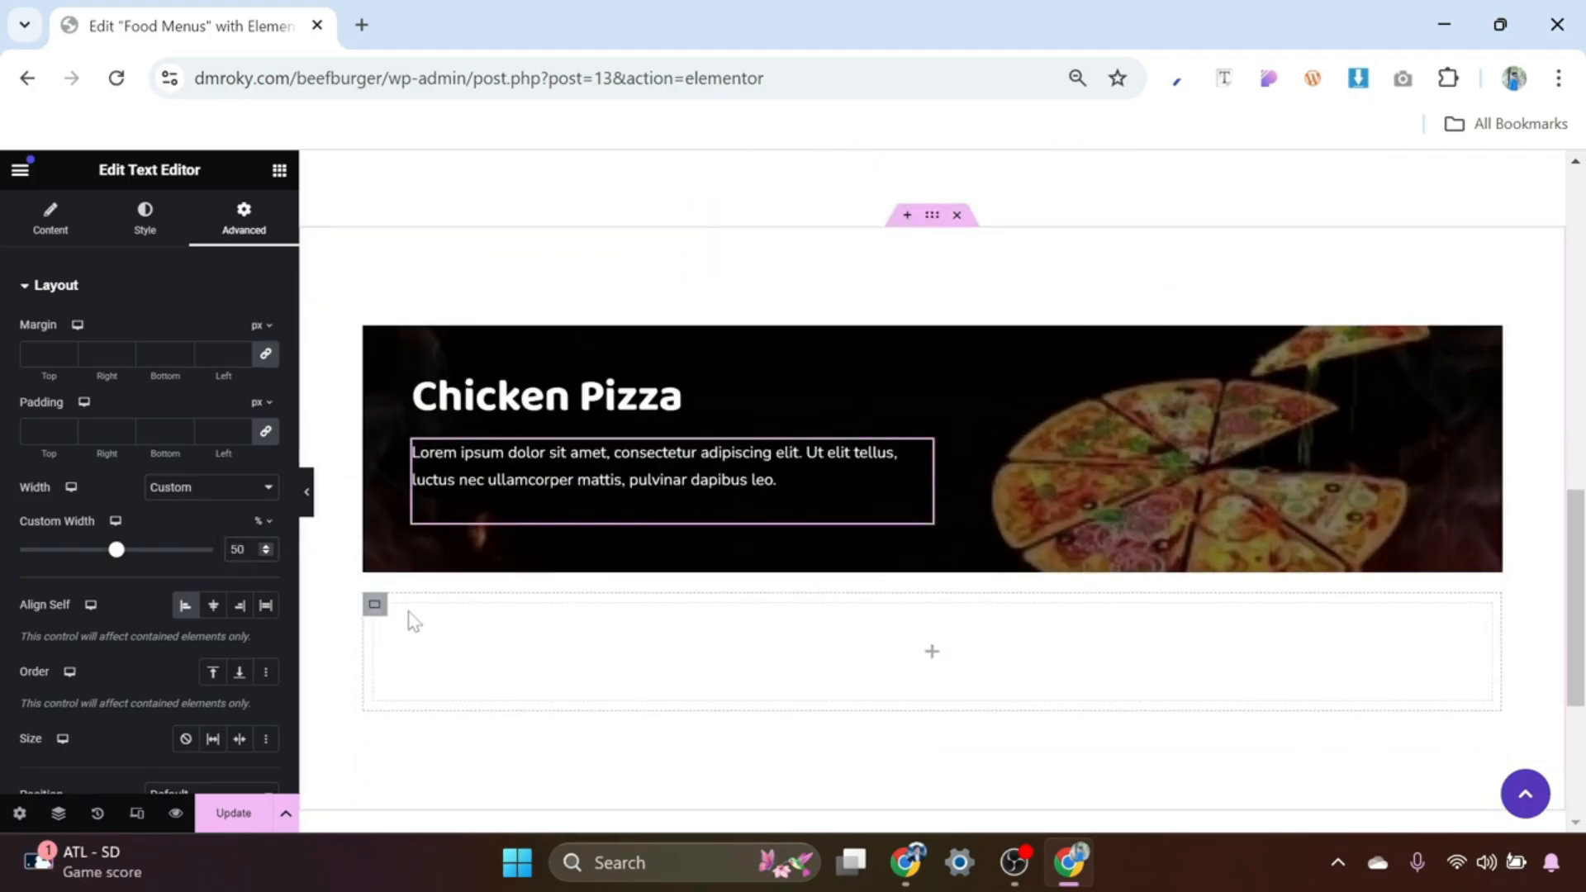
left_click(375, 607)
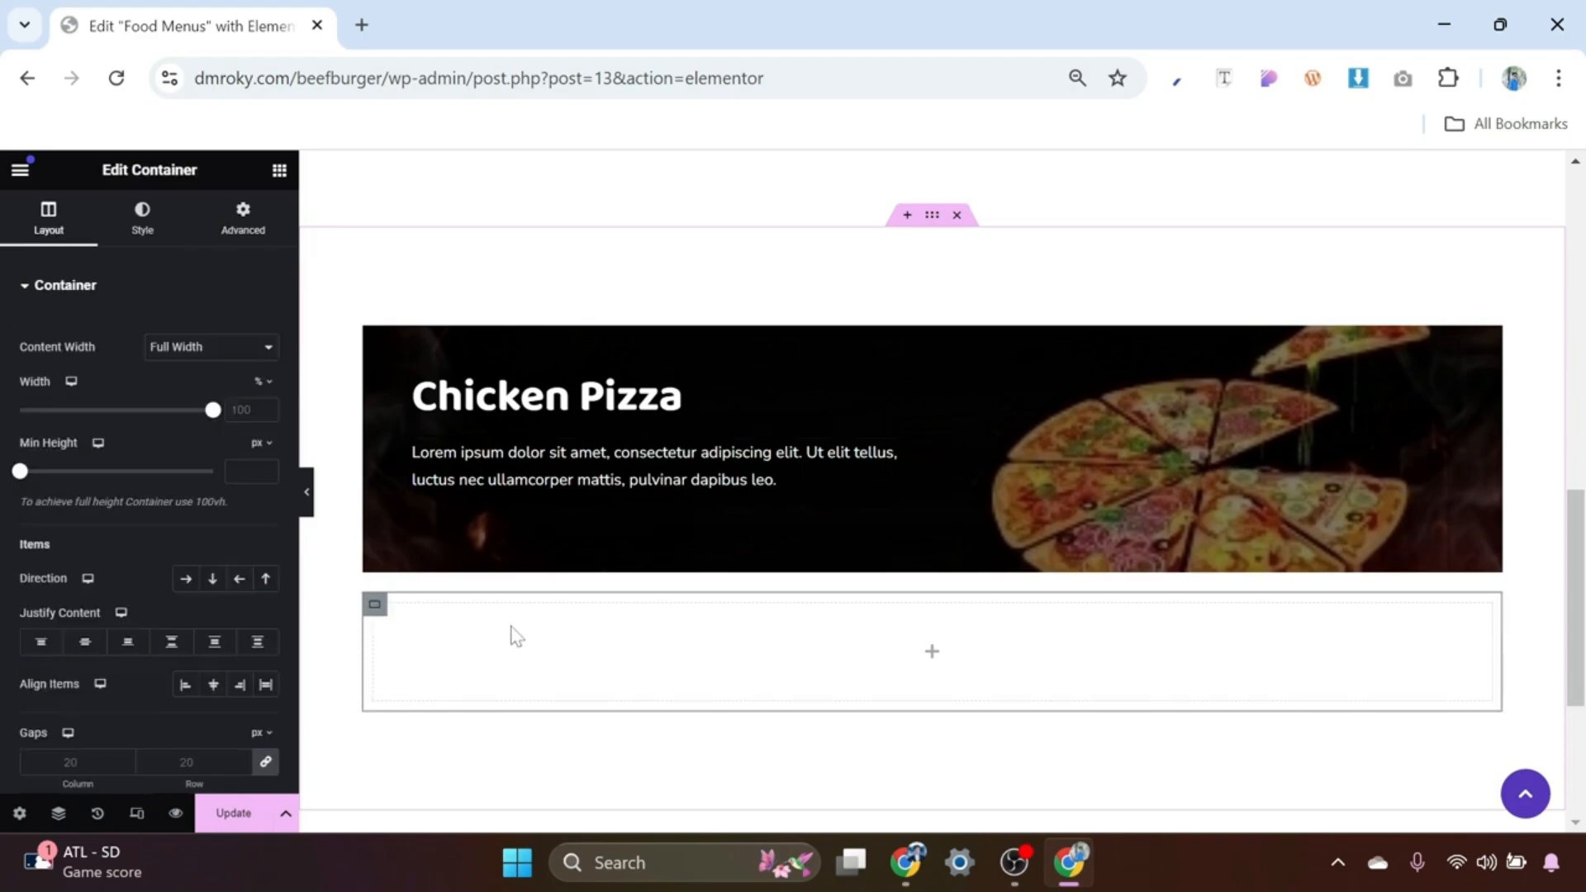
left_click(930, 661)
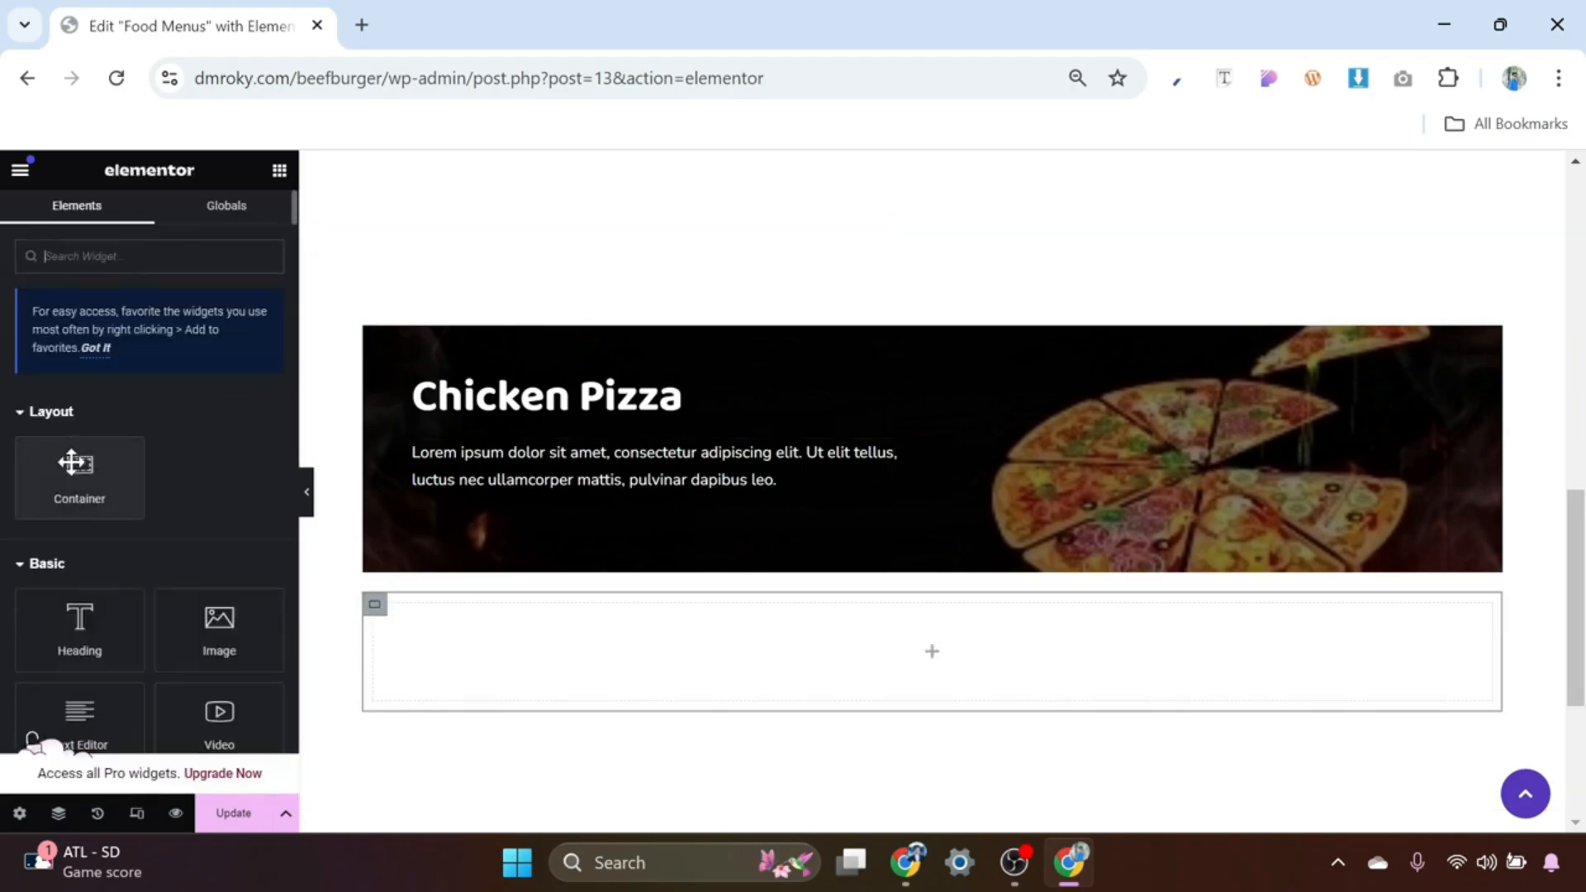
left_click_drag(73, 462, 514, 625)
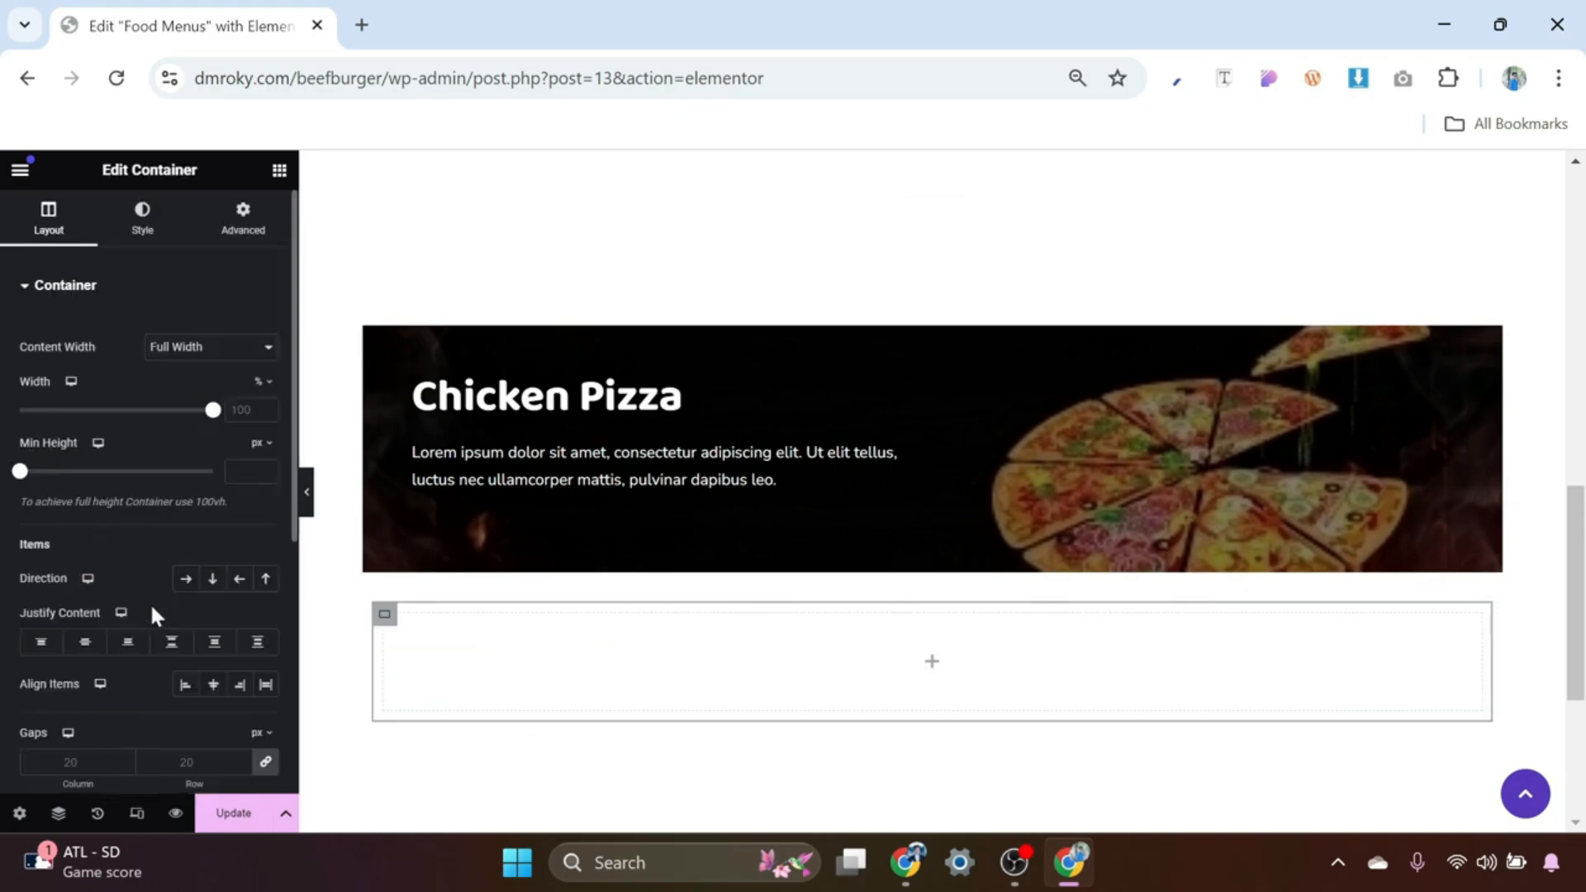
left_click(186, 579)
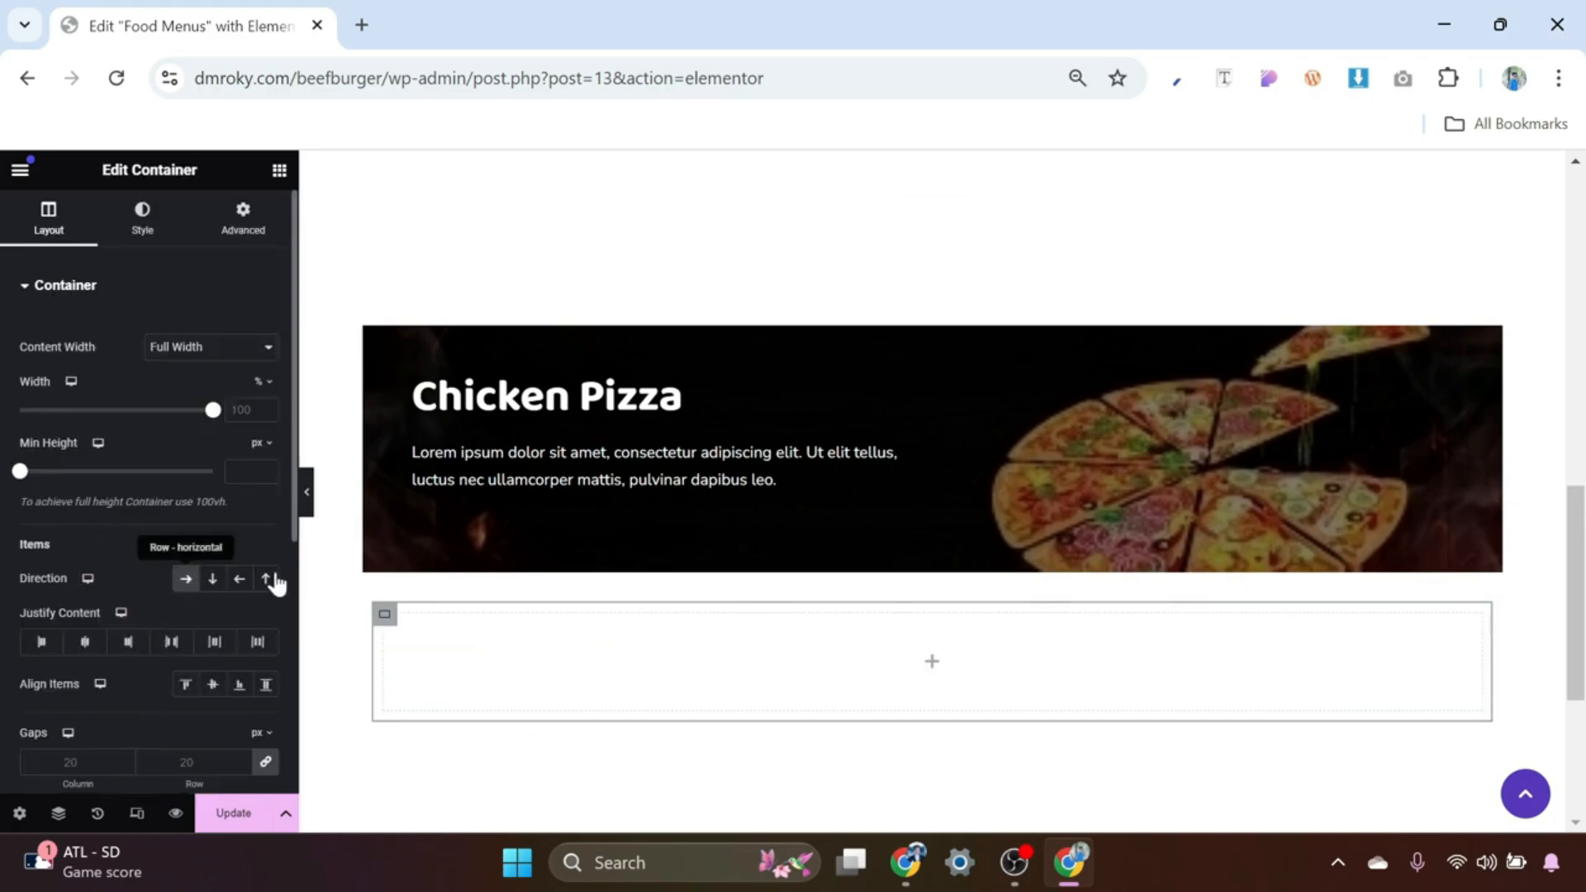
Step: Add a container inside the new row container and set its width to 20%
left_click(933, 666)
left_click_drag(76, 467, 557, 659)
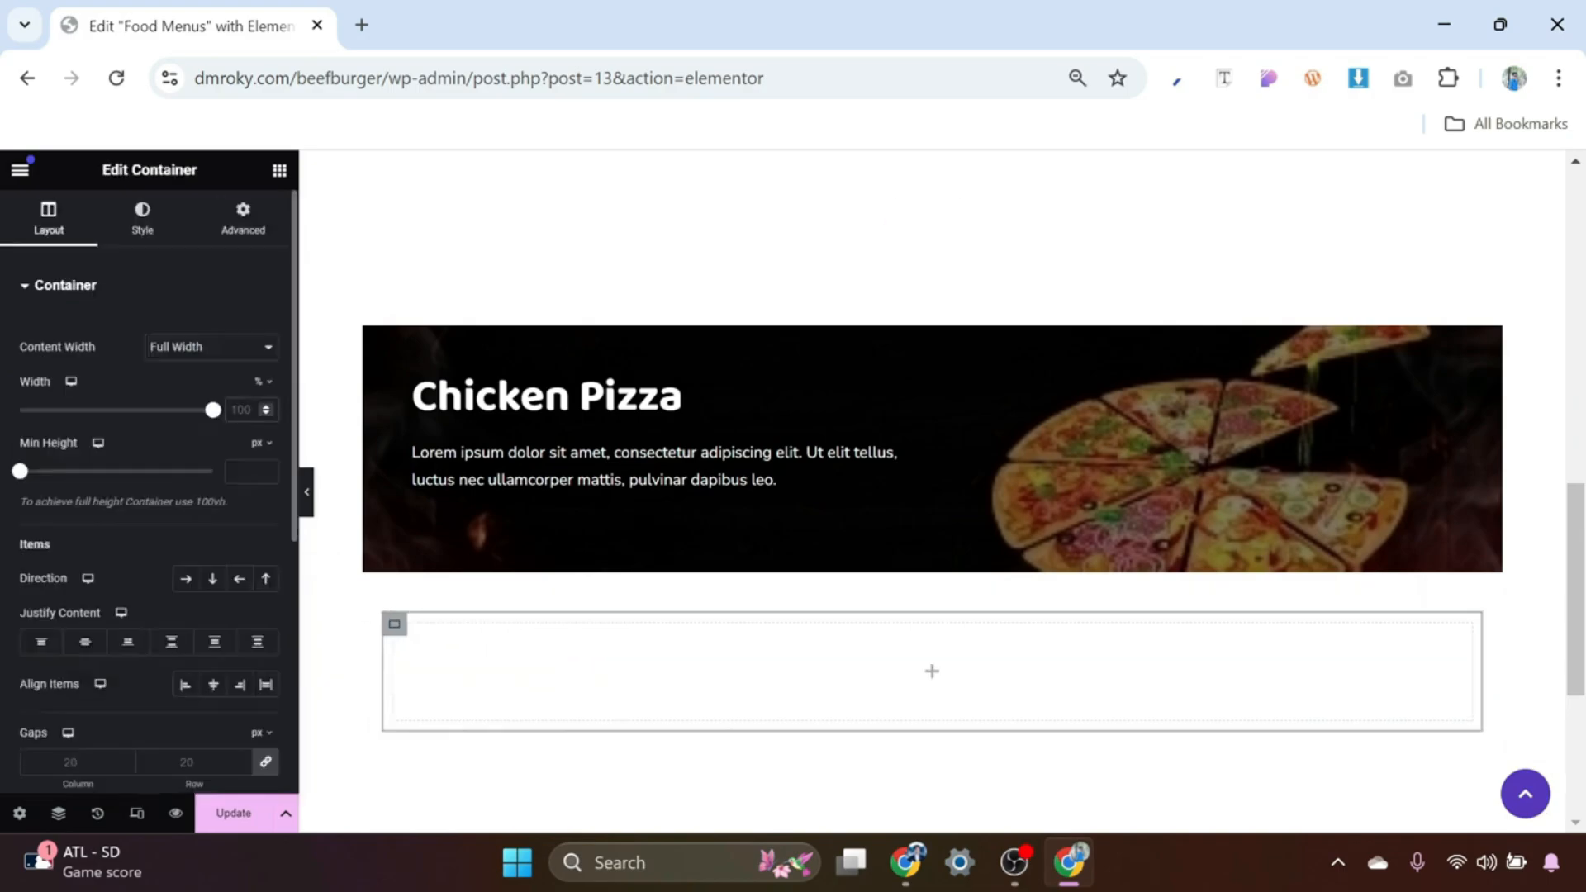
type("20")
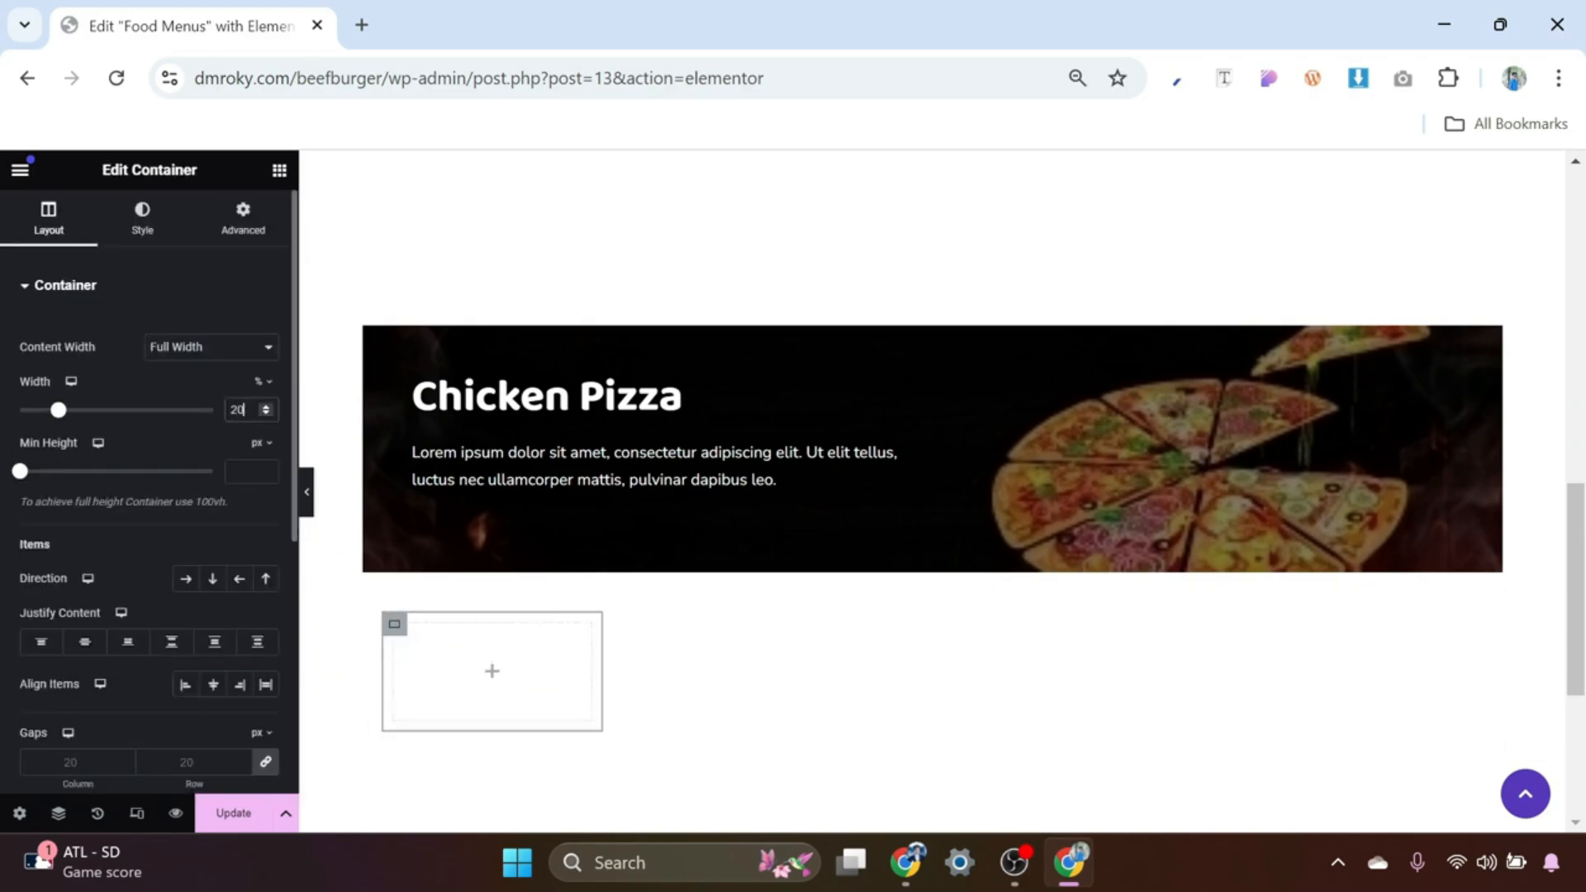
Step: Duplicate the 20% container twice to form three columns and set the middle column's width to 60%
right_click(390, 628)
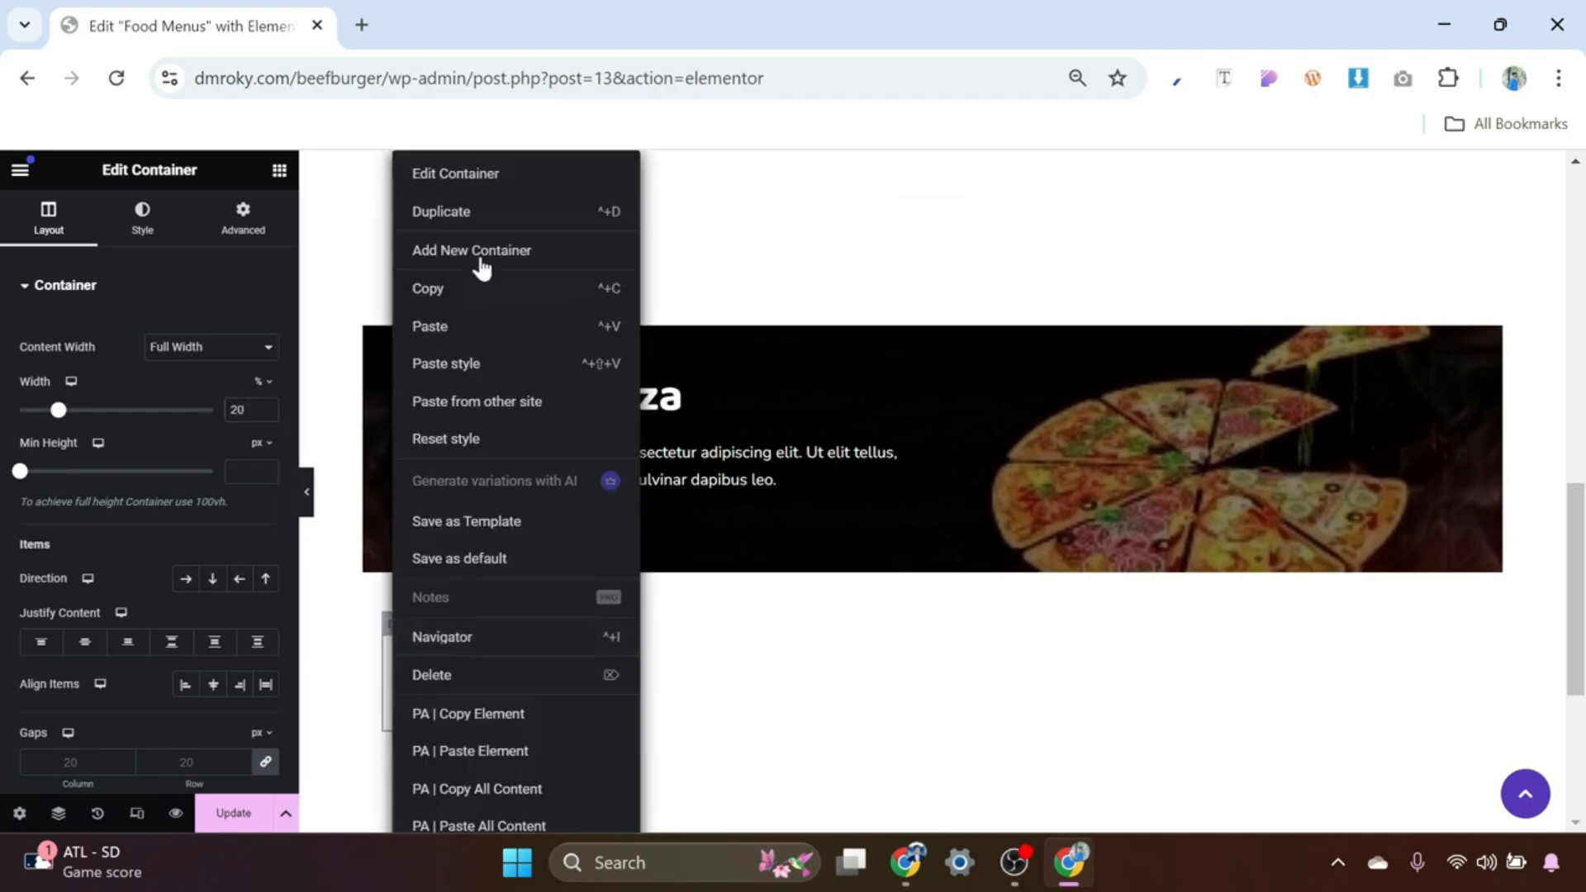
left_click(470, 213)
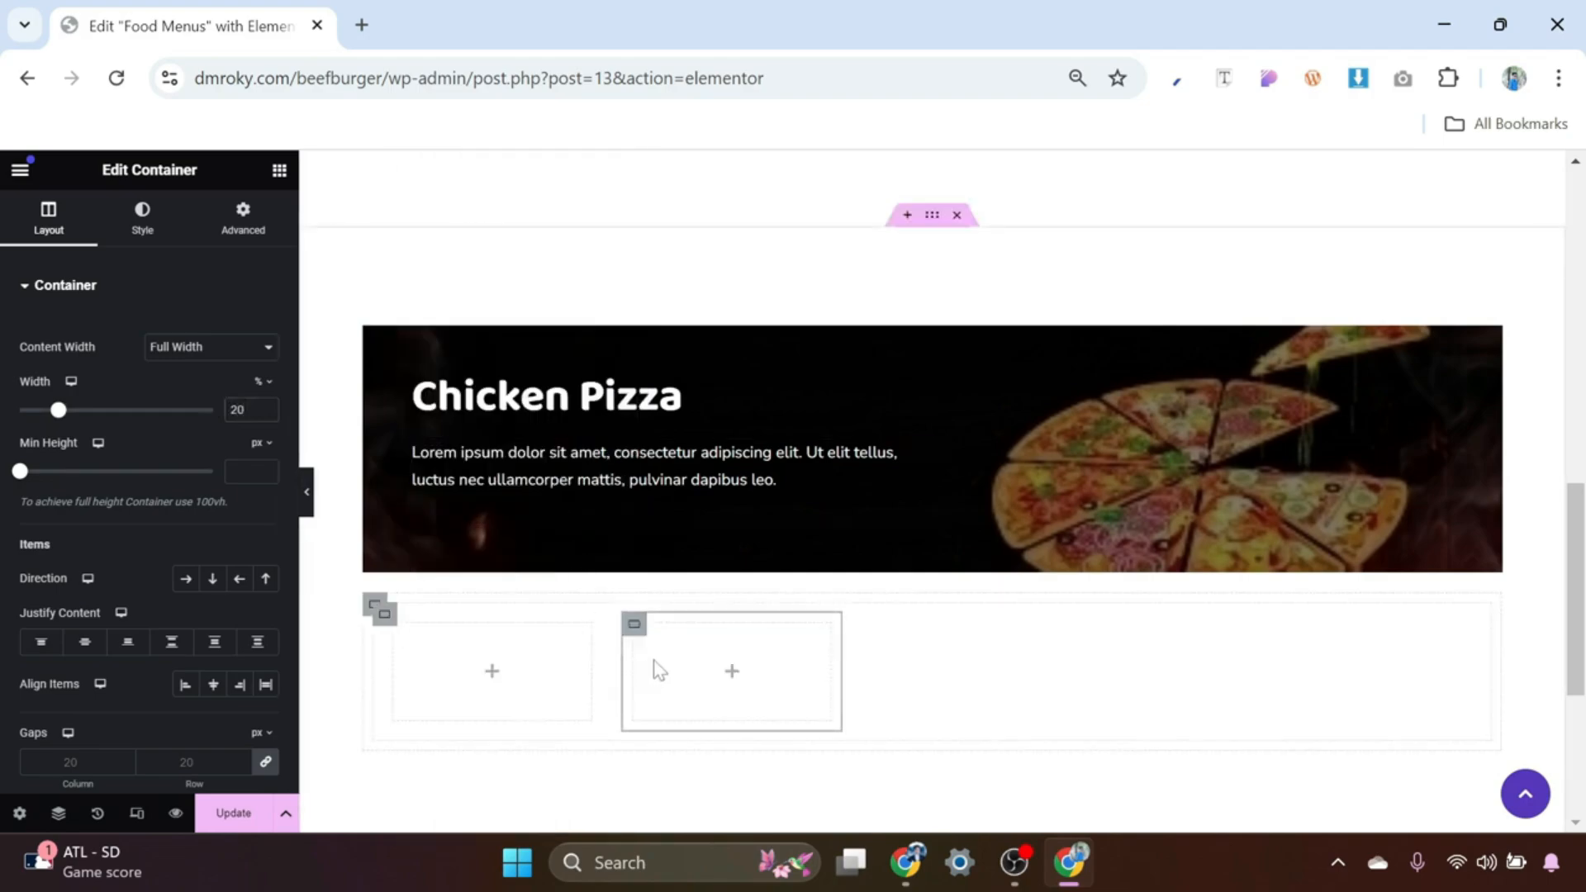
right_click(635, 621)
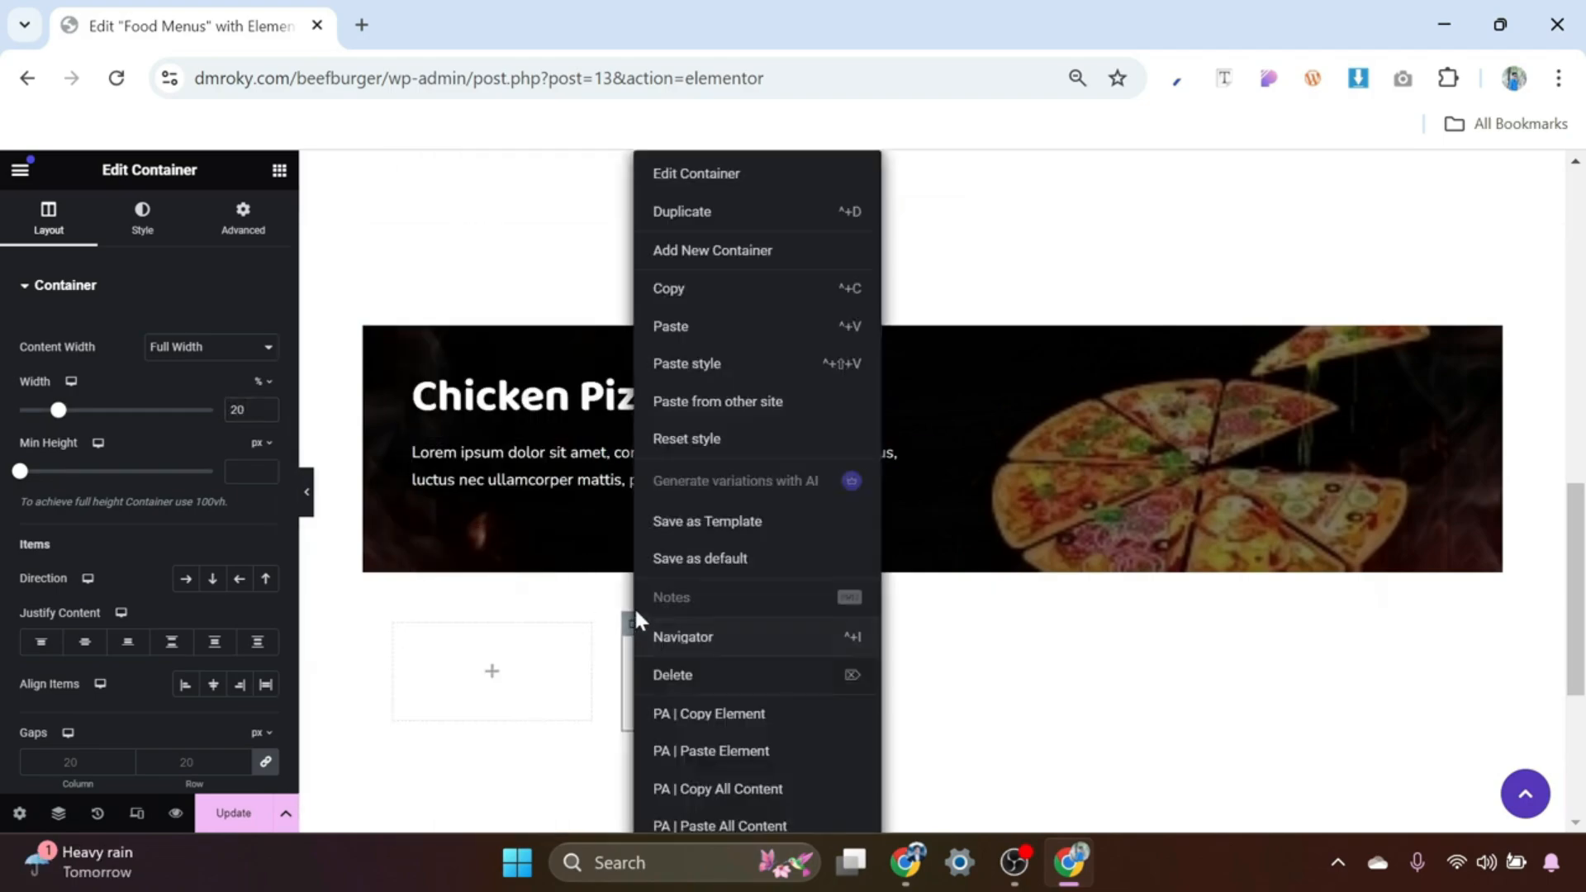
left_click(693, 214)
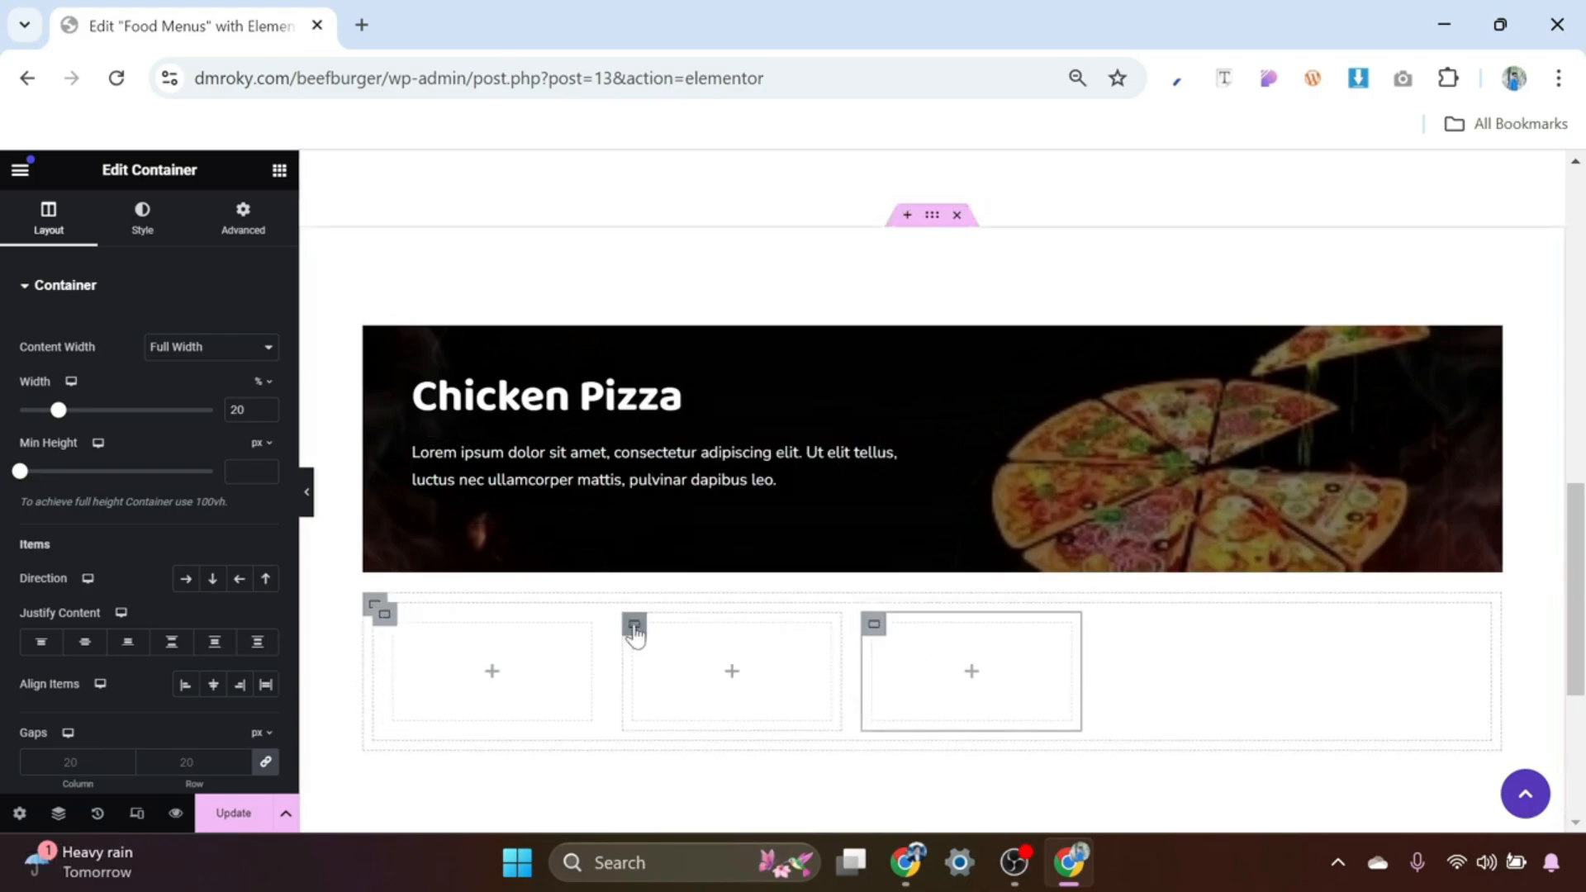
left_click(634, 629)
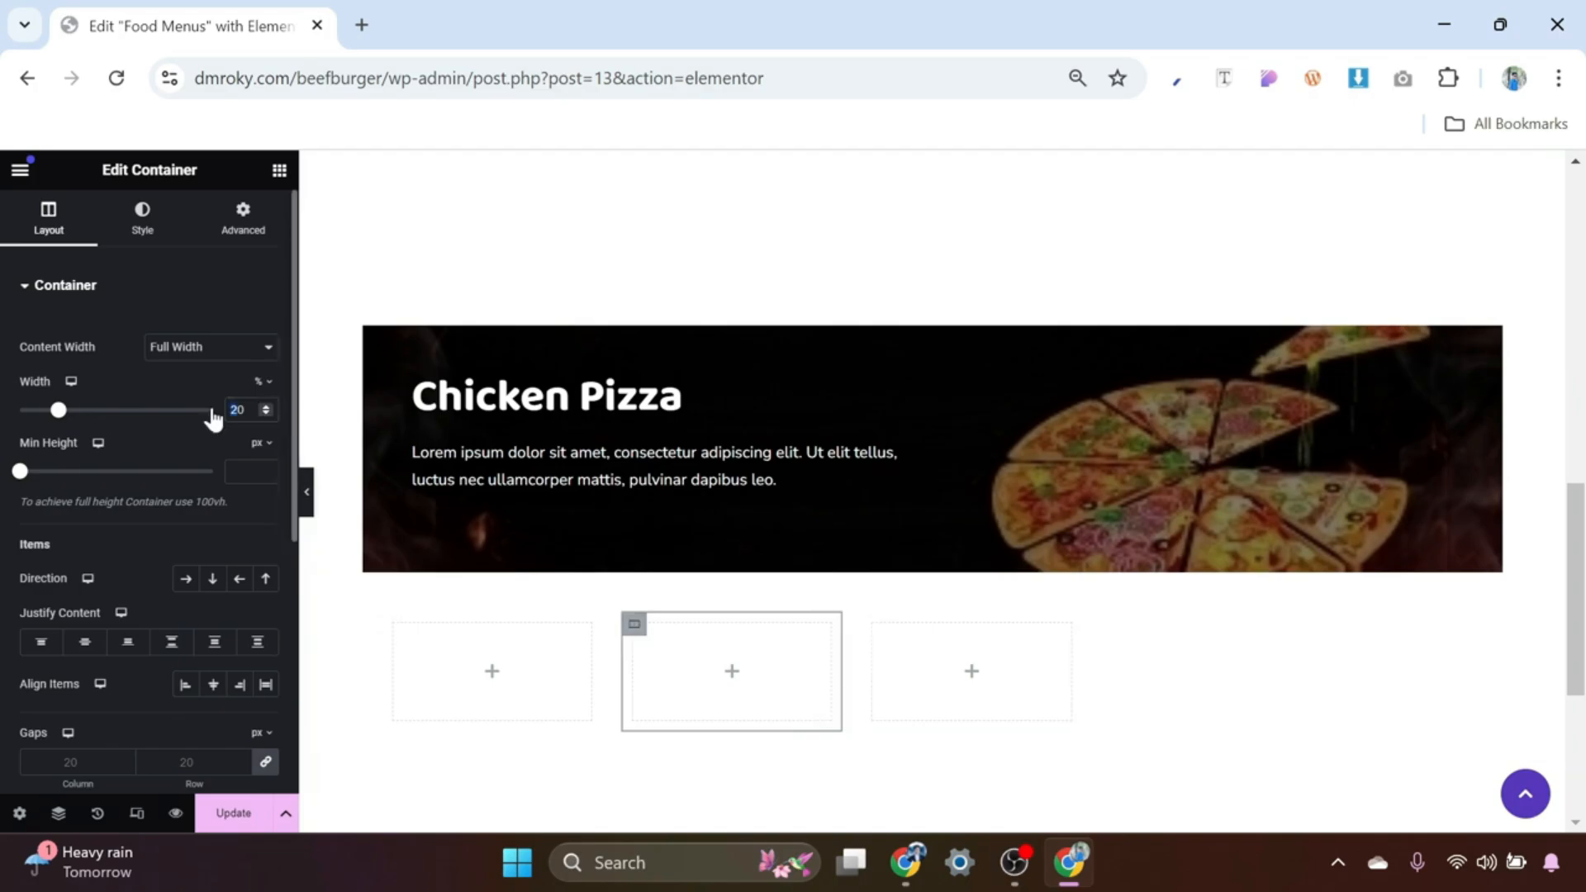
type("60")
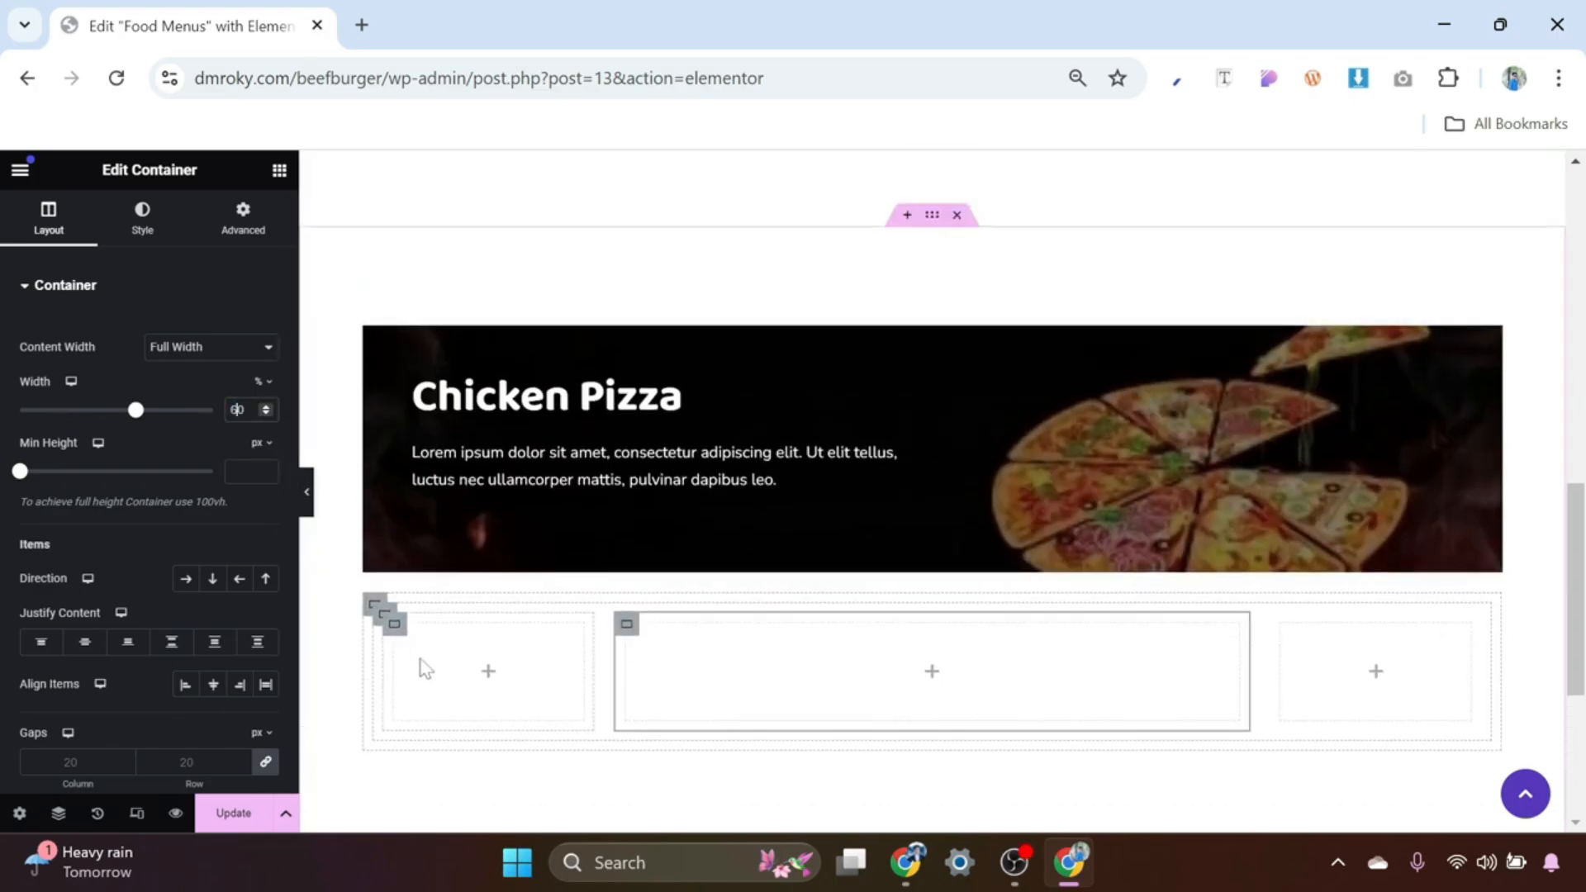
Step: Add an image to the first column at Full resolution, using the round pizza picture from the media library
left_click(393, 633)
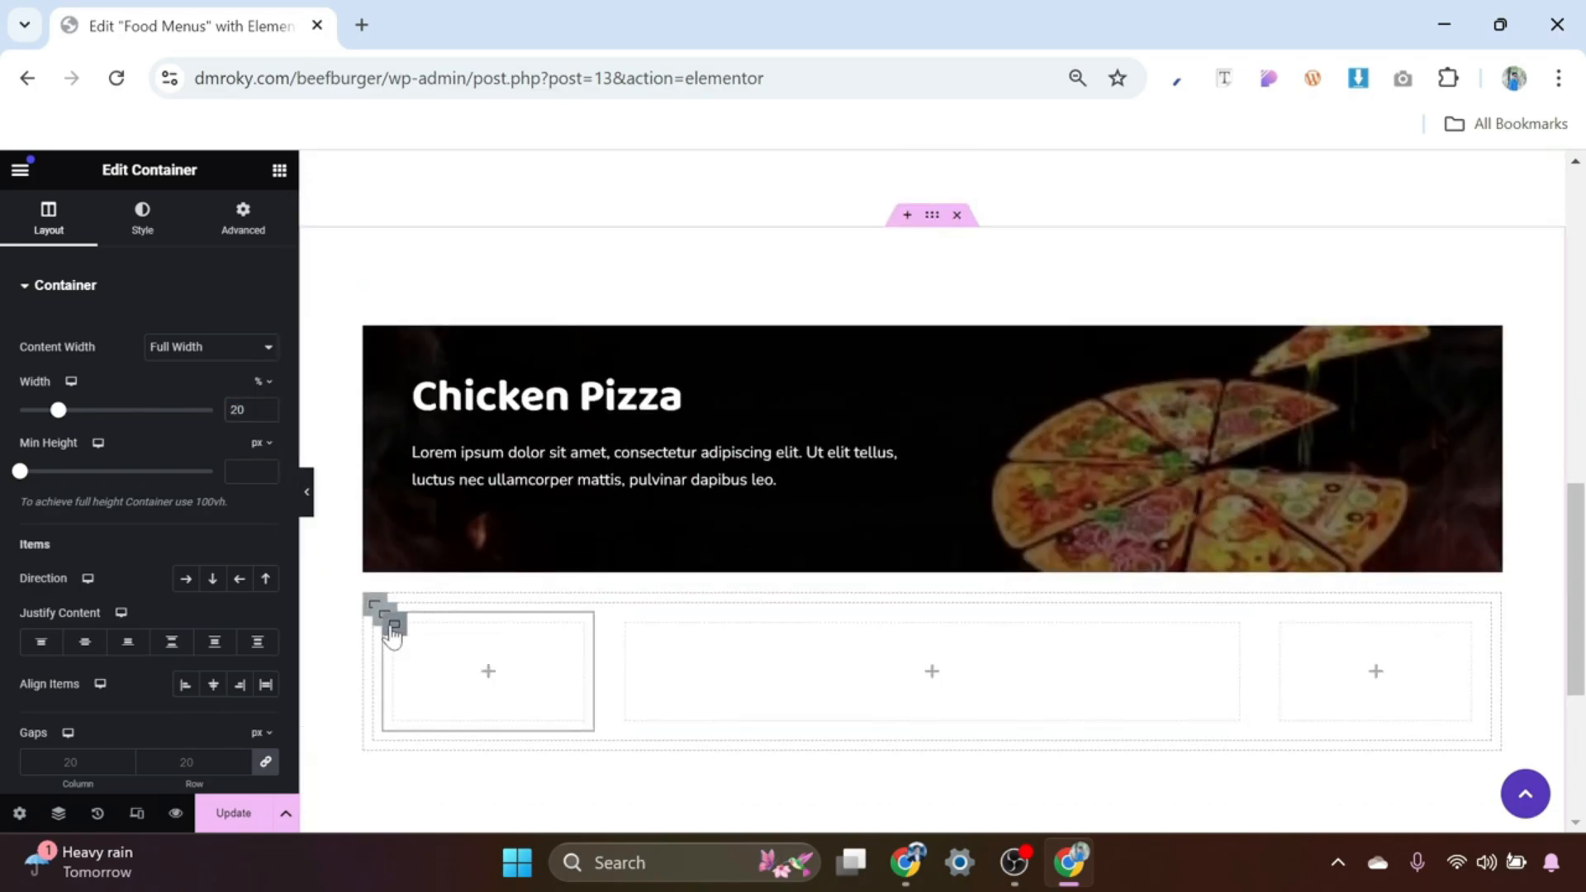
left_click(489, 671)
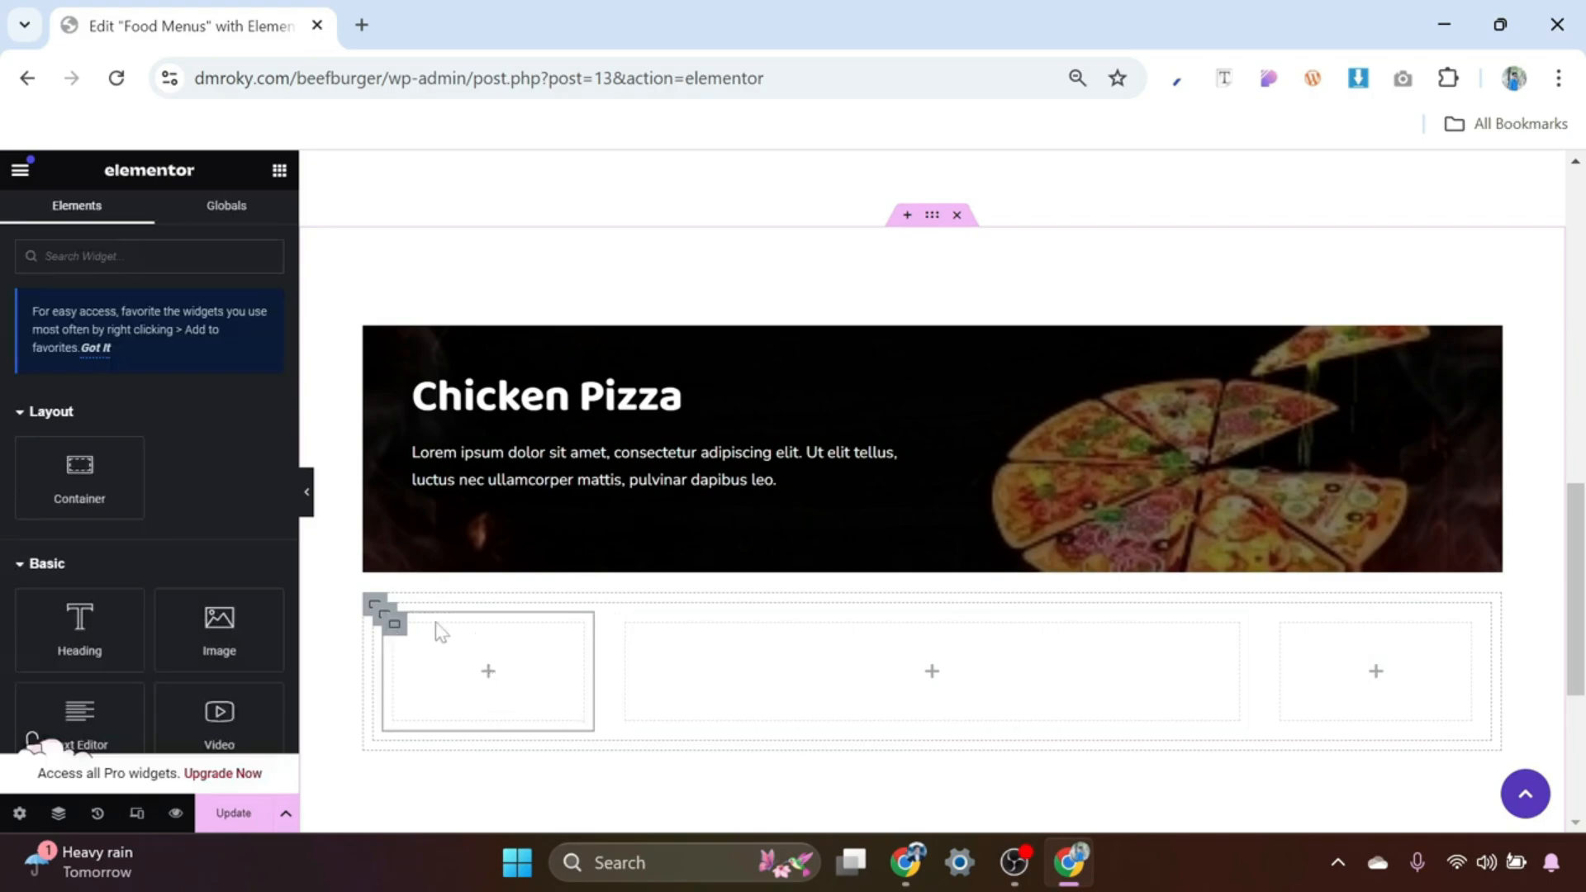
left_click_drag(219, 624, 489, 686)
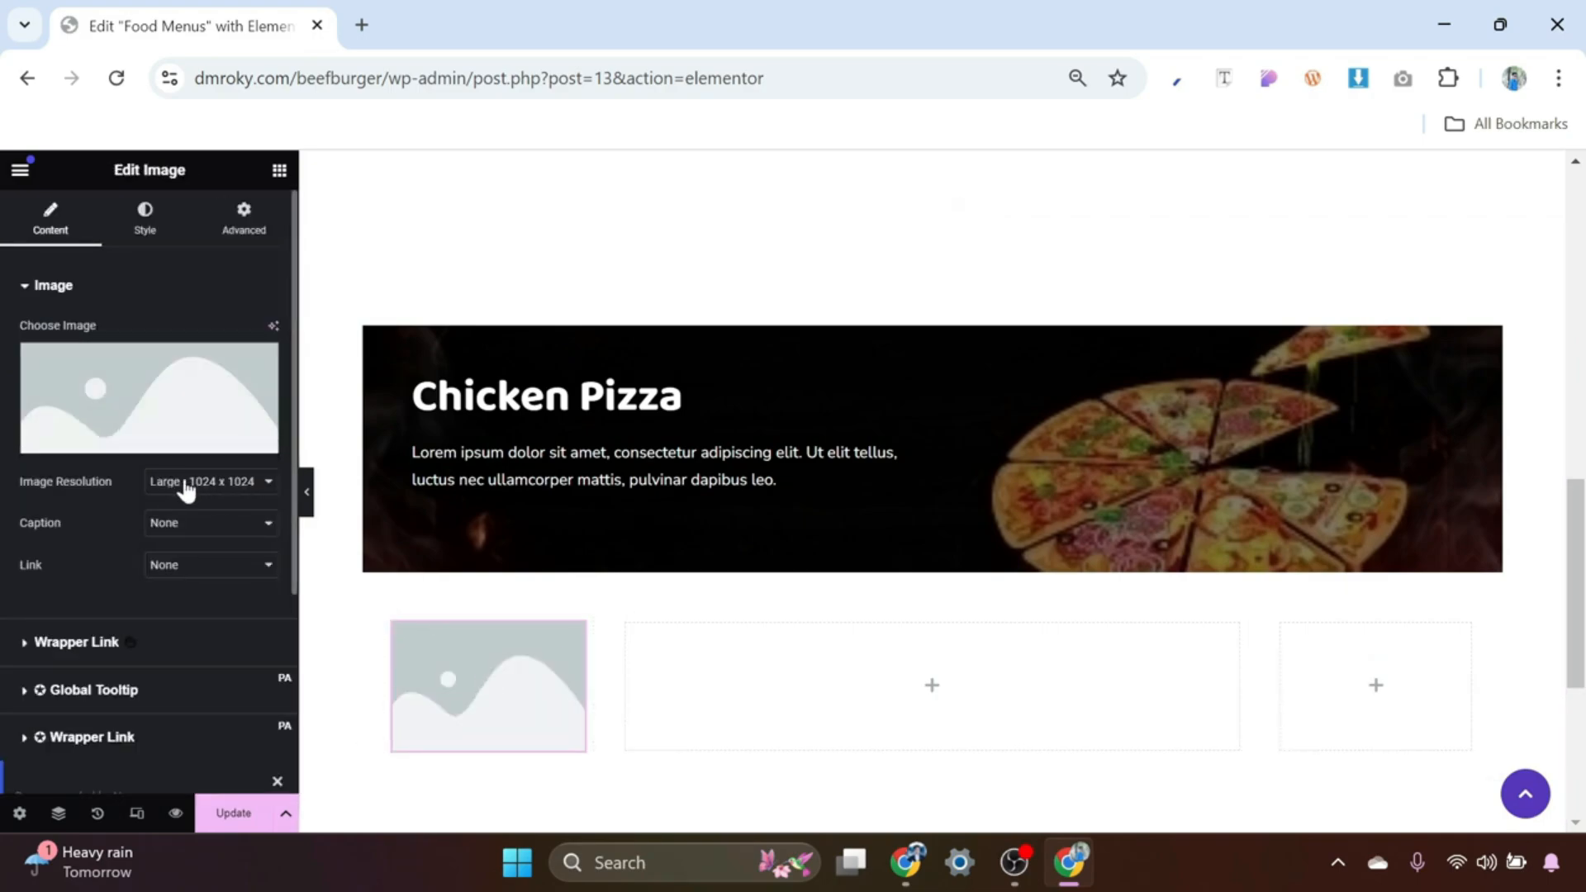
left_click(231, 483)
left_click(195, 720)
left_click(146, 384)
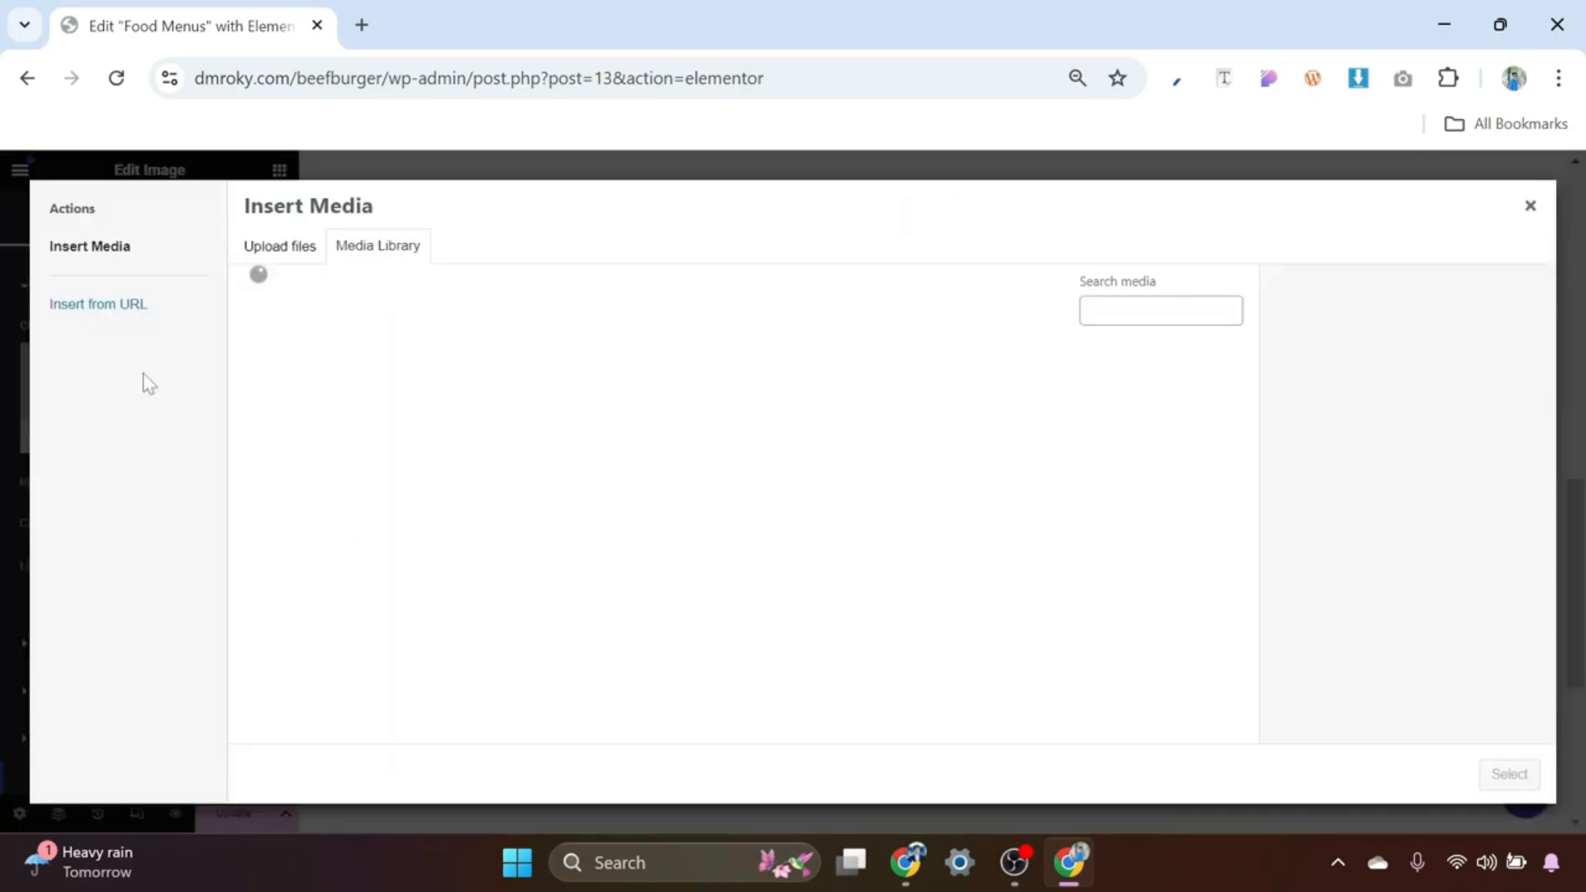
scroll(1148, 612, "down", 5)
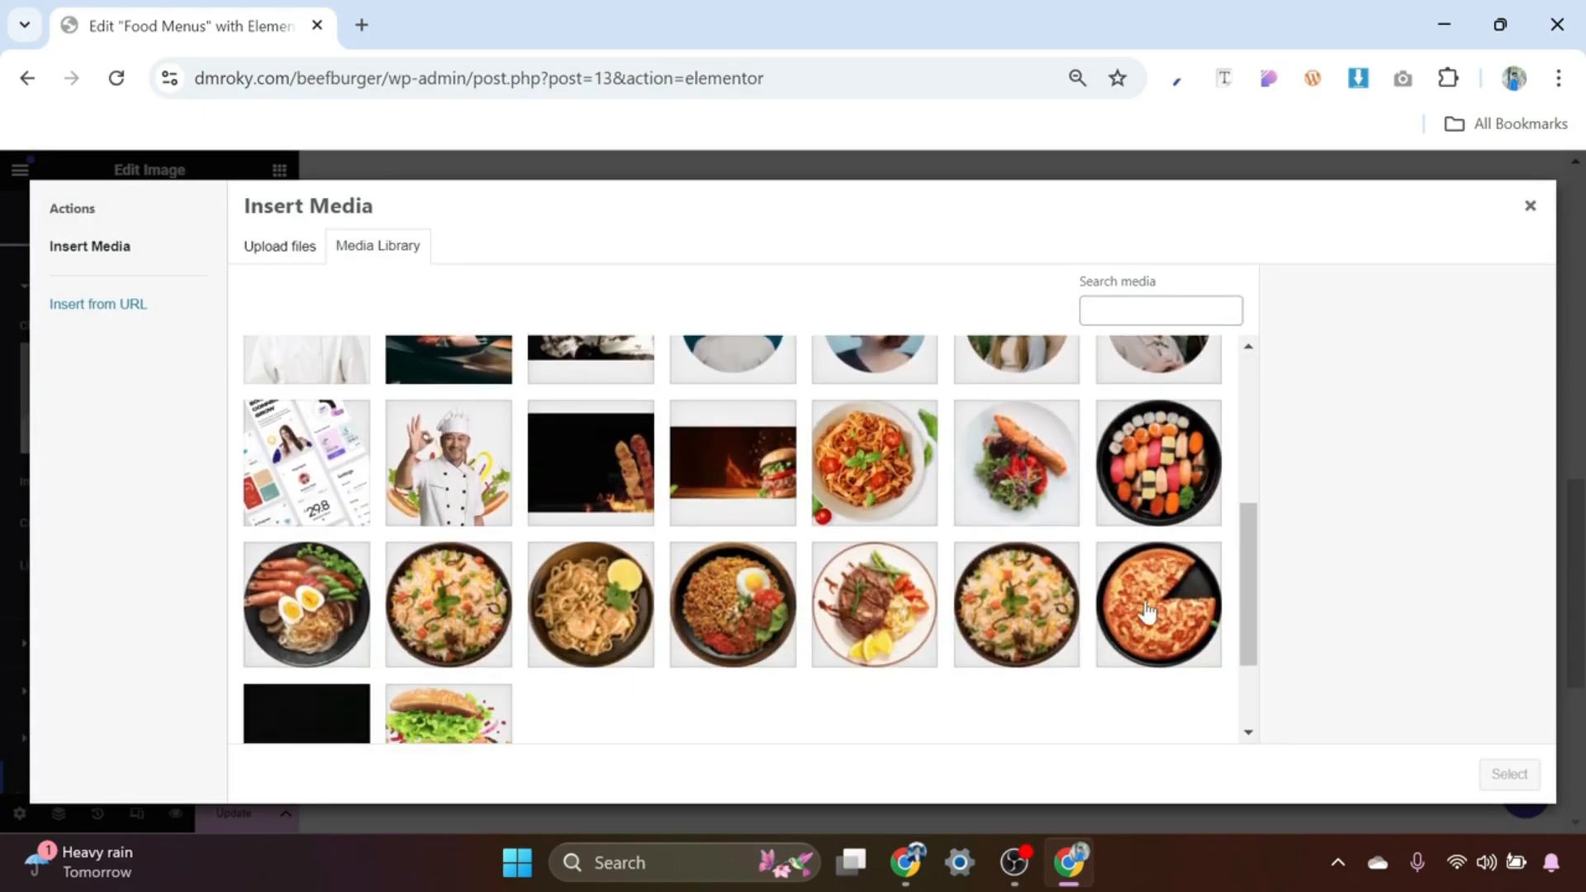
left_click(1149, 611)
left_click(1509, 777)
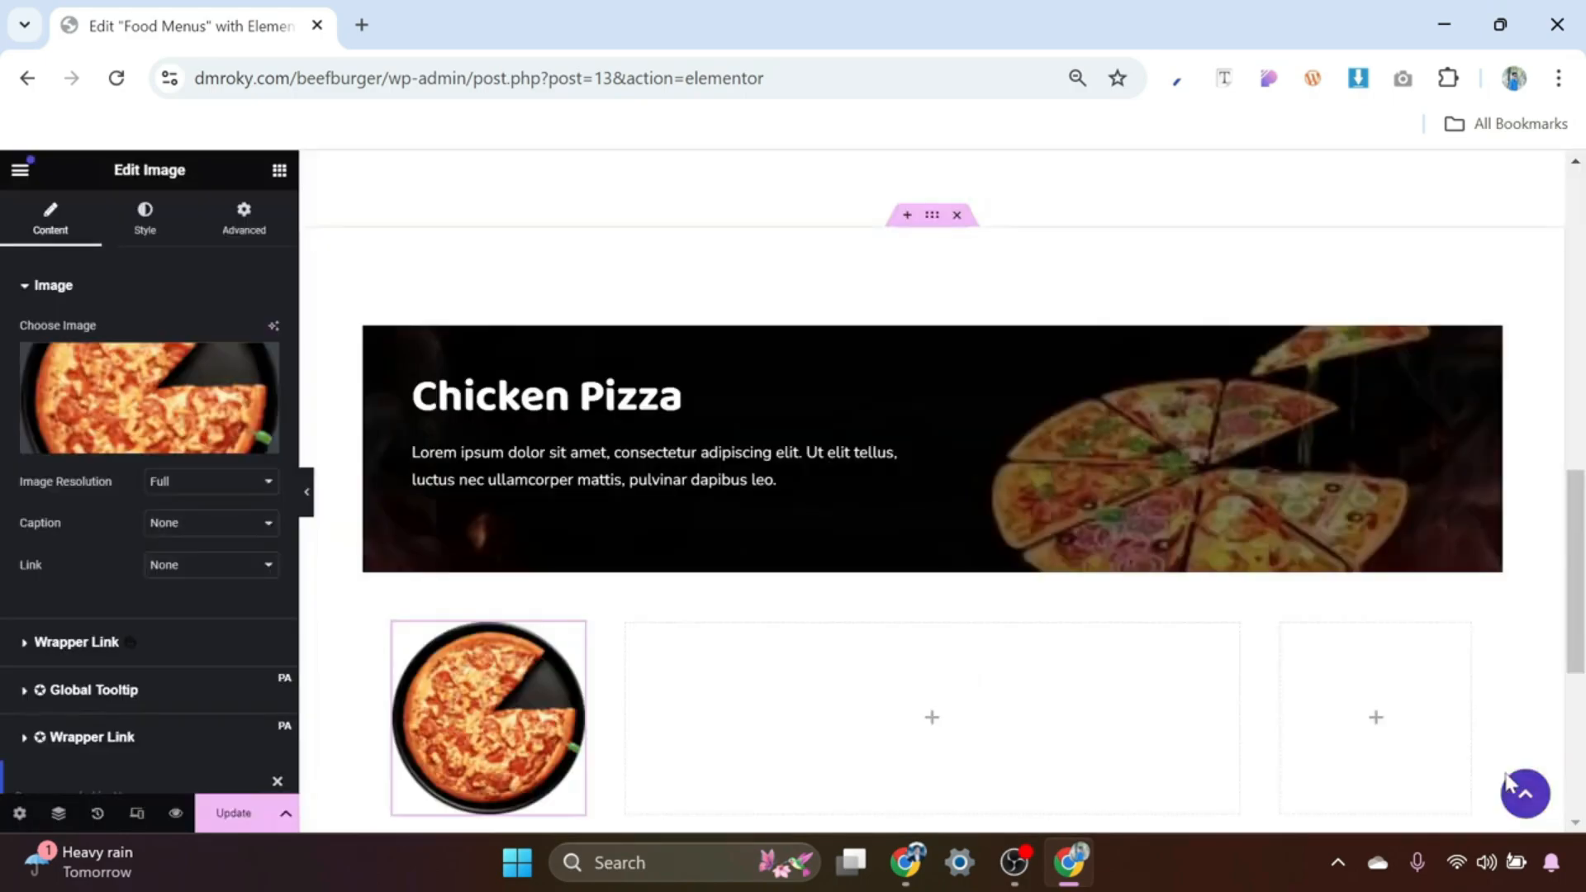
Step: Set the pizza image's width to 50% and align it right within its column
left_click(142, 231)
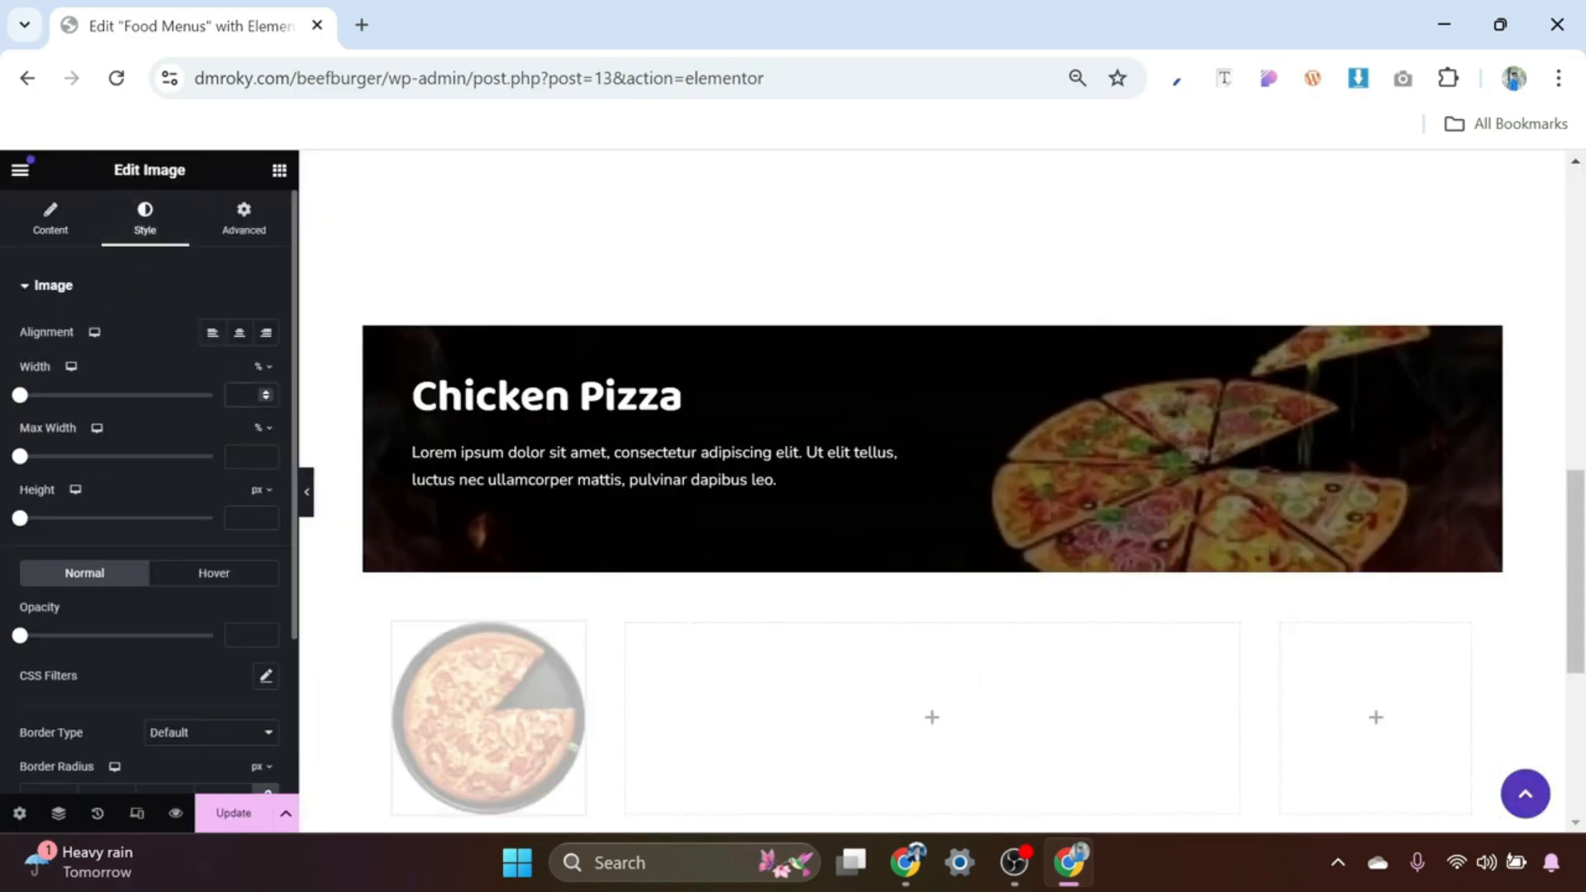
left_click(241, 395)
type("50")
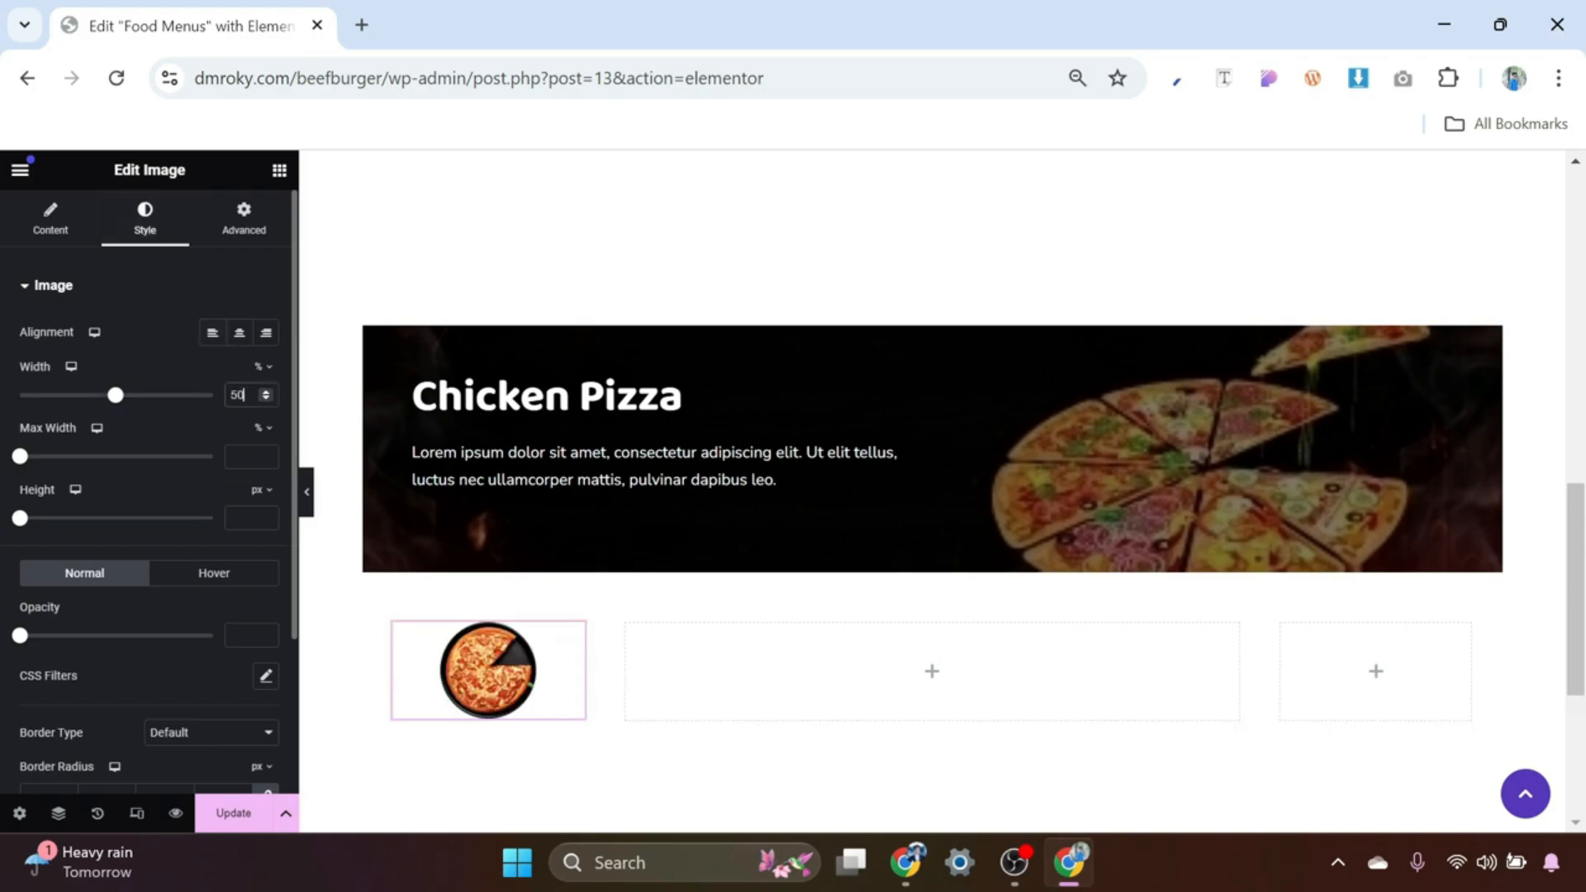
left_click(267, 334)
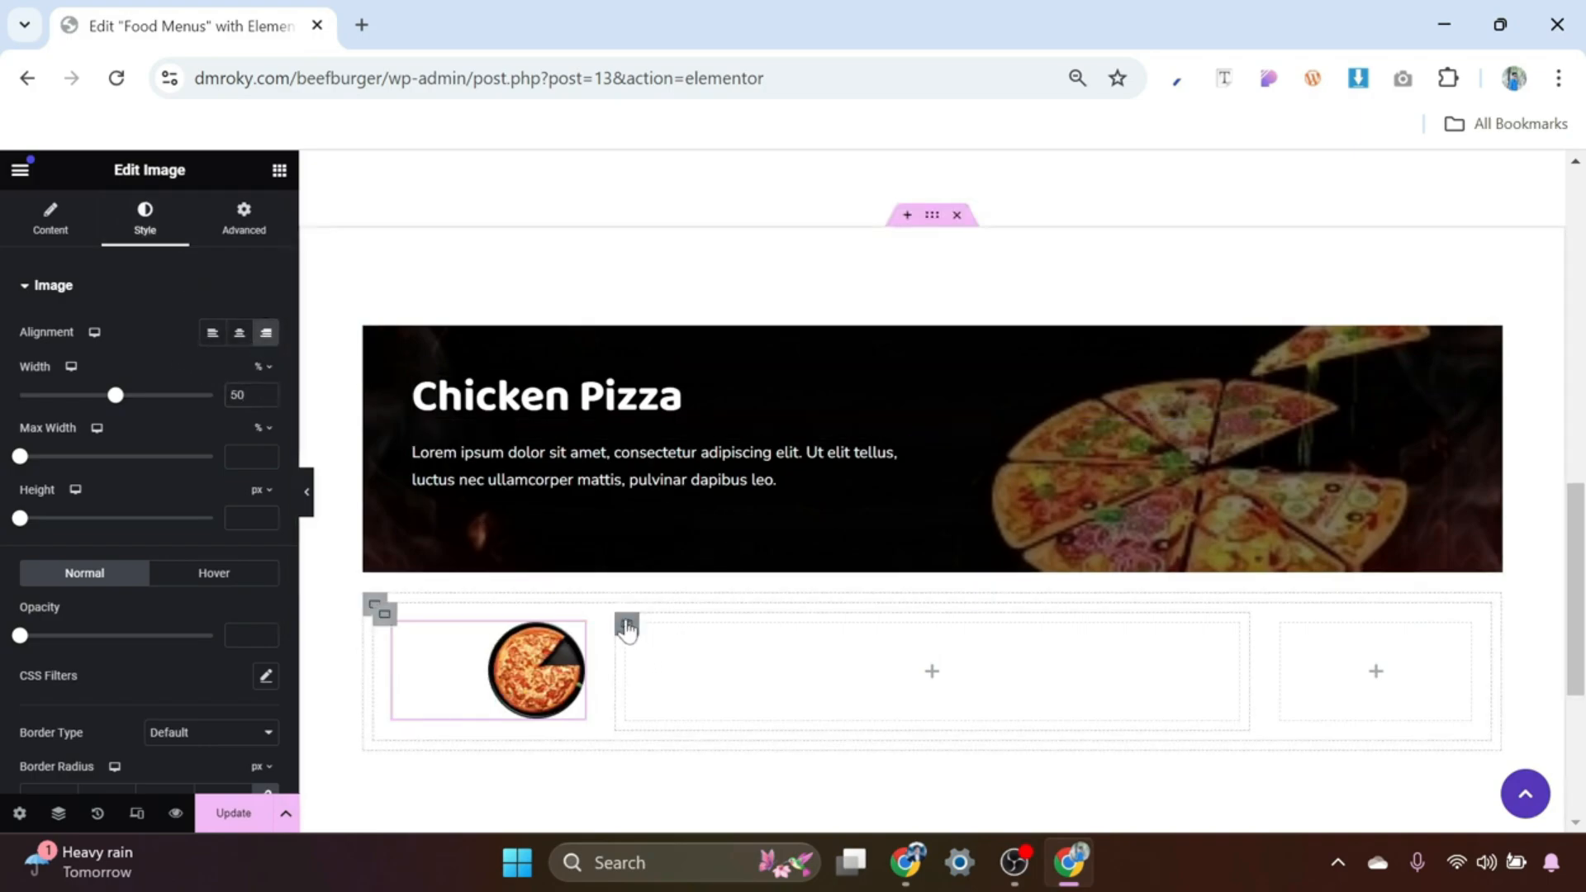
Step: Add a heading to the empty middle column with the title "Buffalo Bliss Chicken Pizza"
left_click(627, 627)
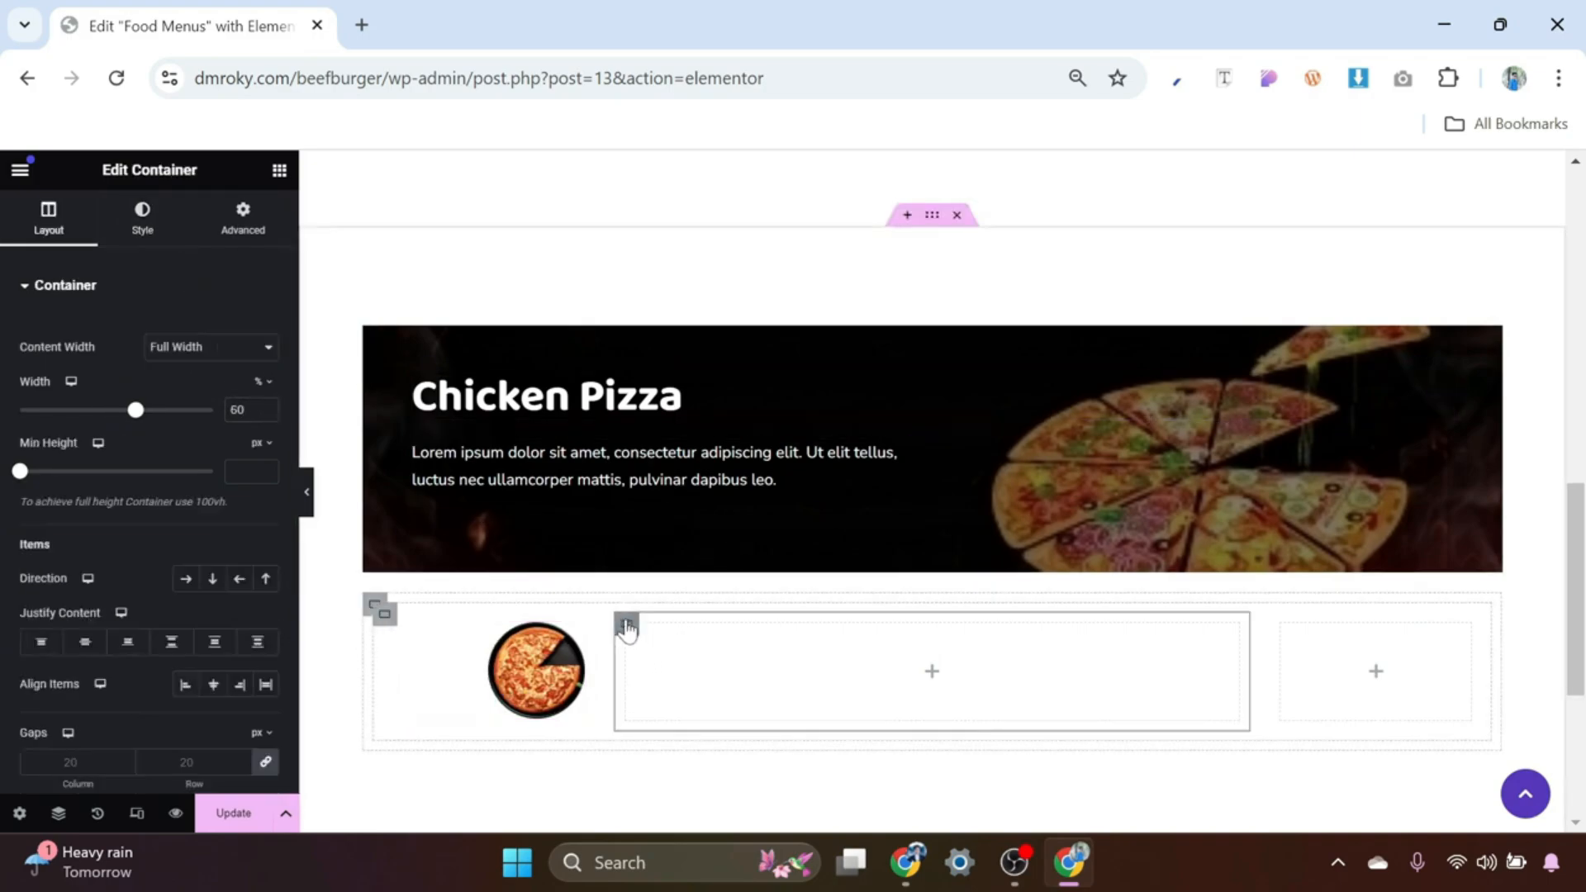
left_click(934, 676)
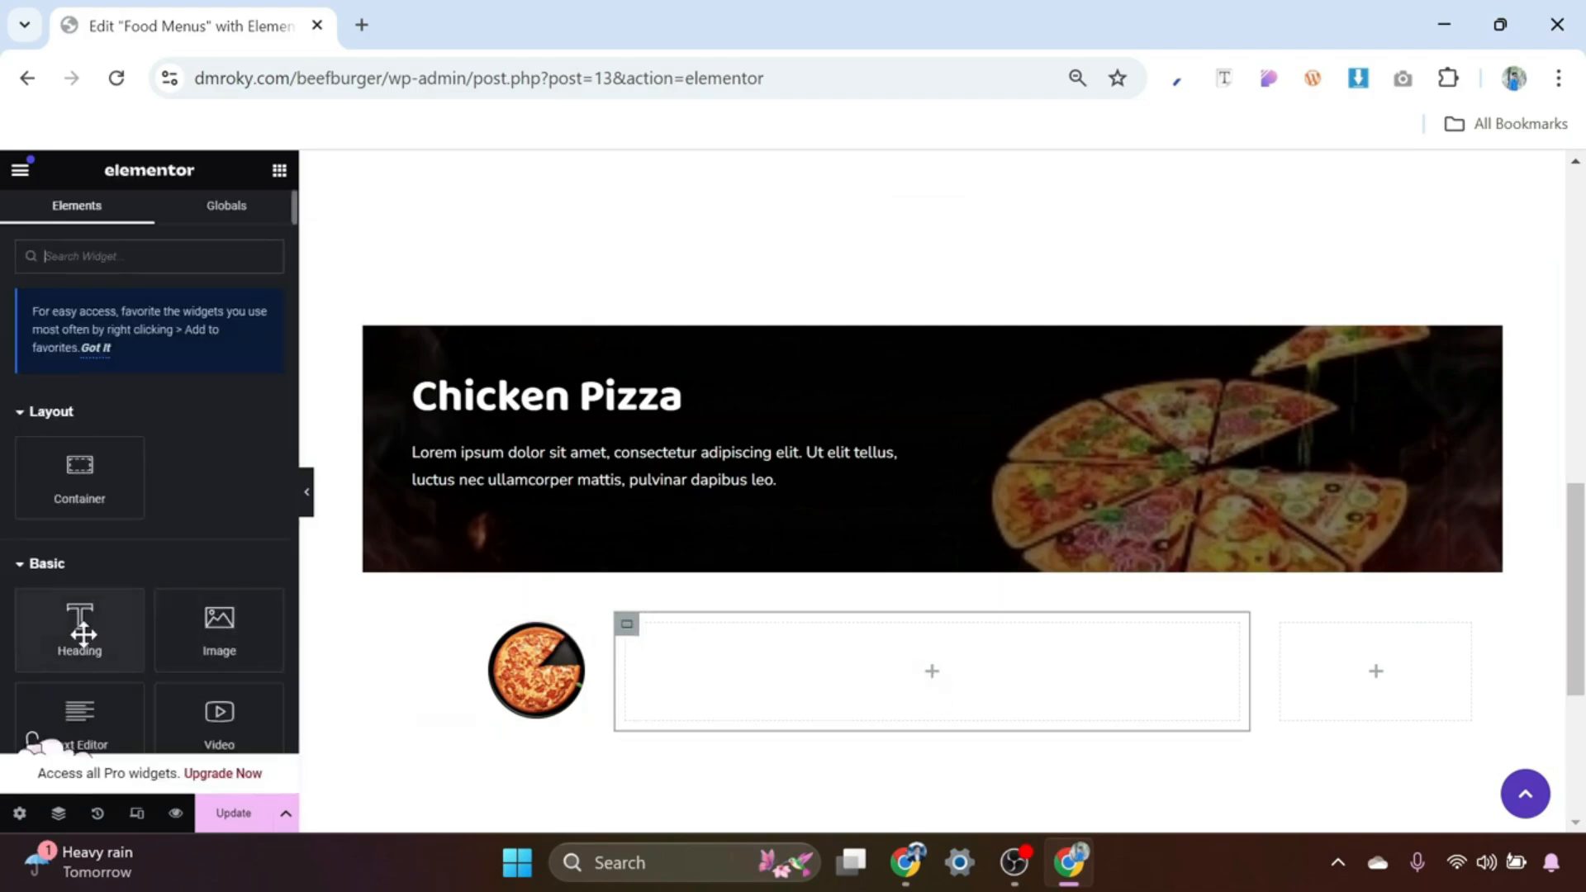
left_click_drag(78, 632, 801, 705)
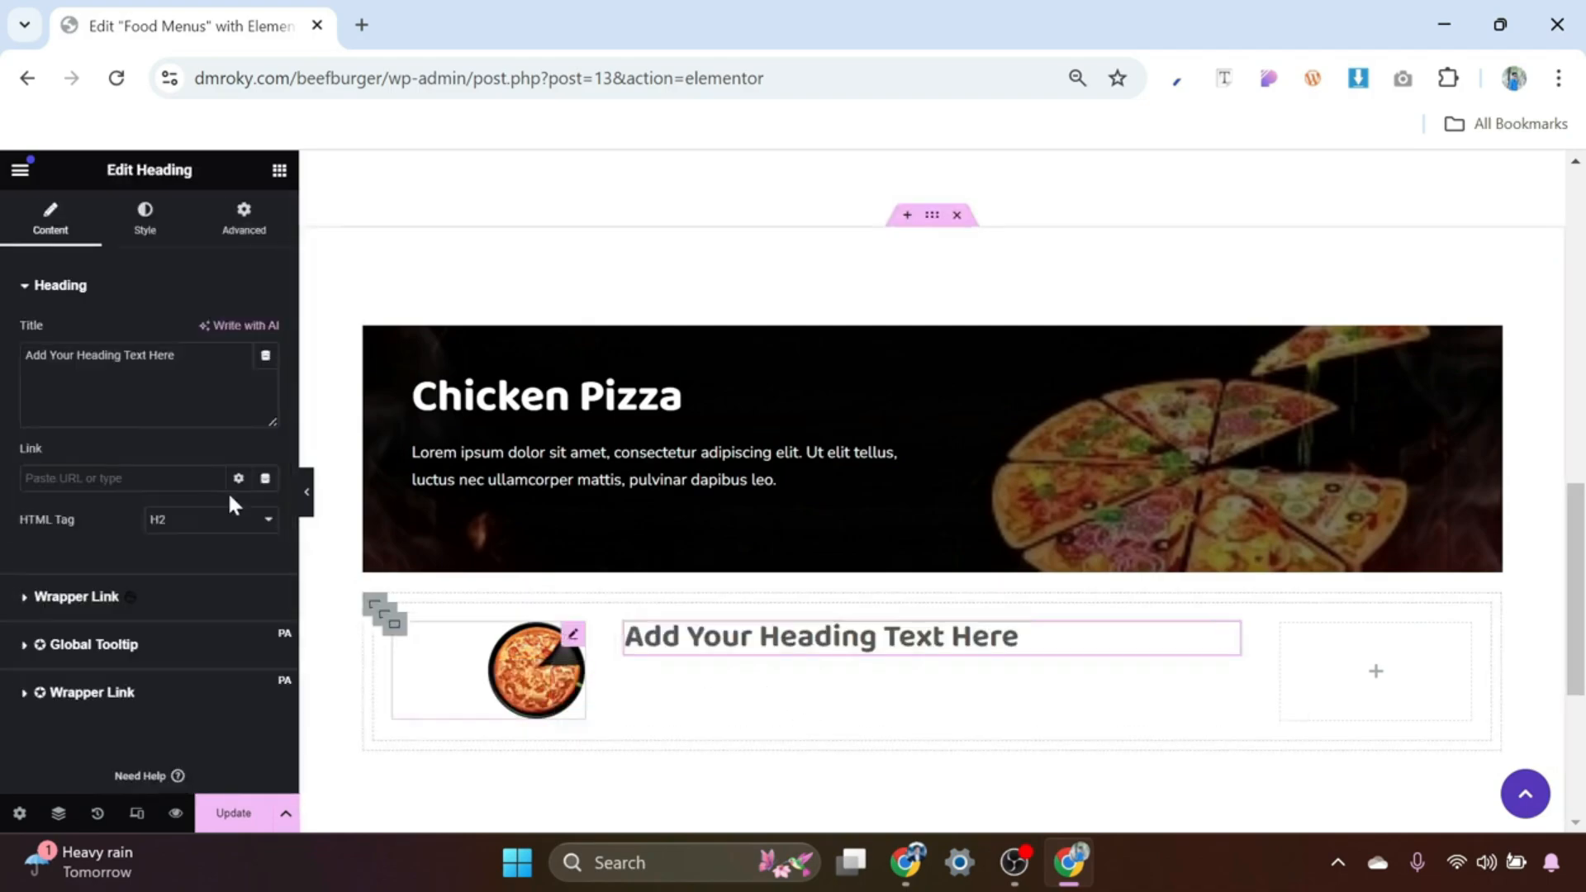
left_click_drag(187, 358, 2, 355)
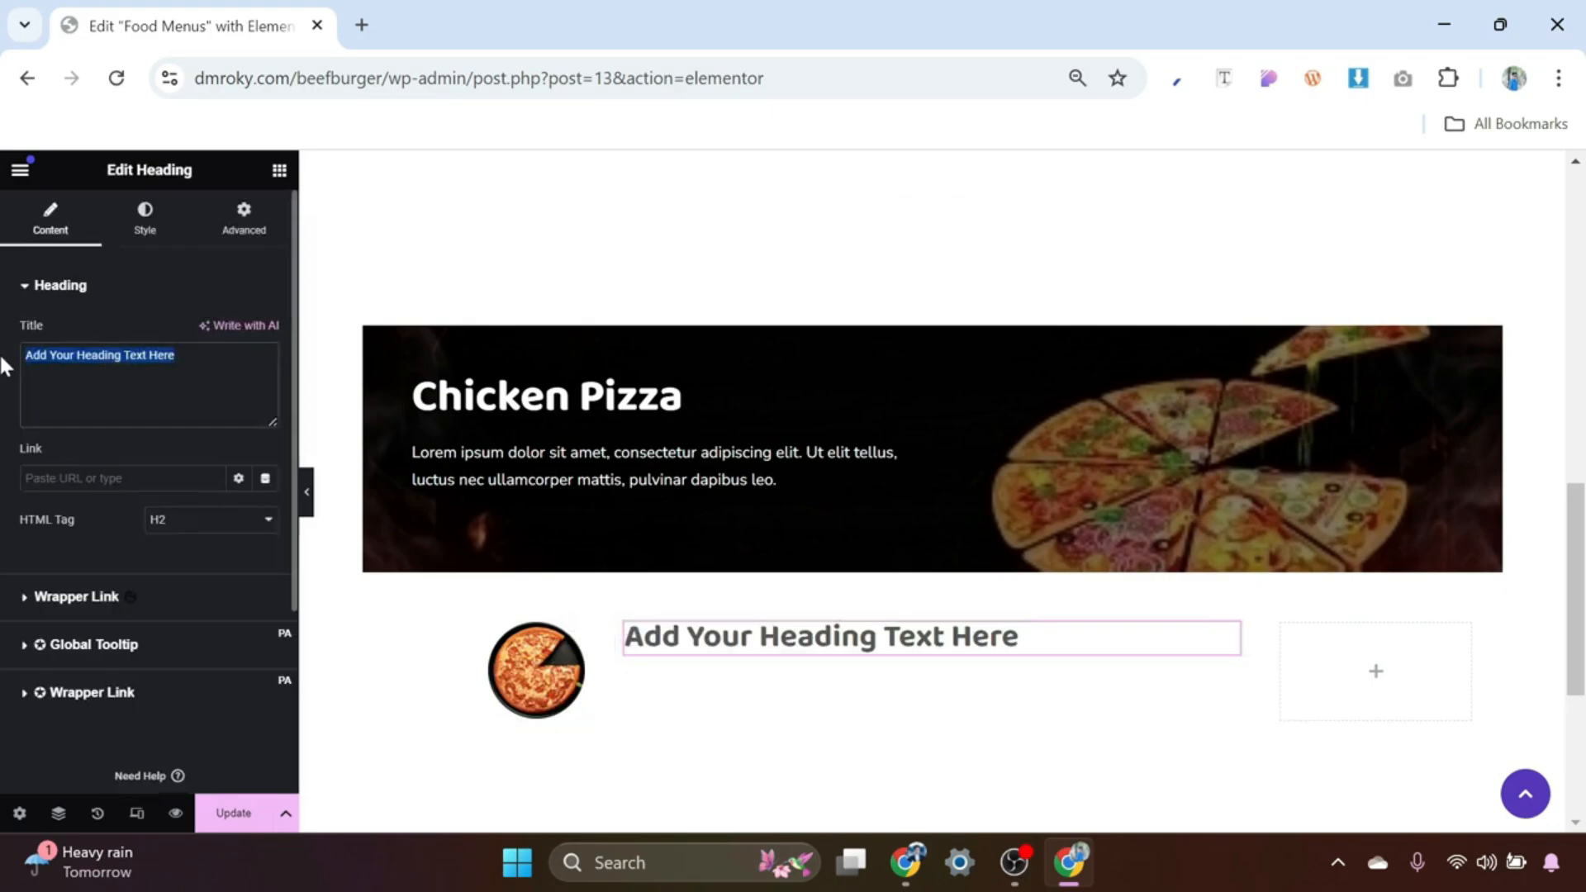
type("Buffalo Bliss Chicken Pizza")
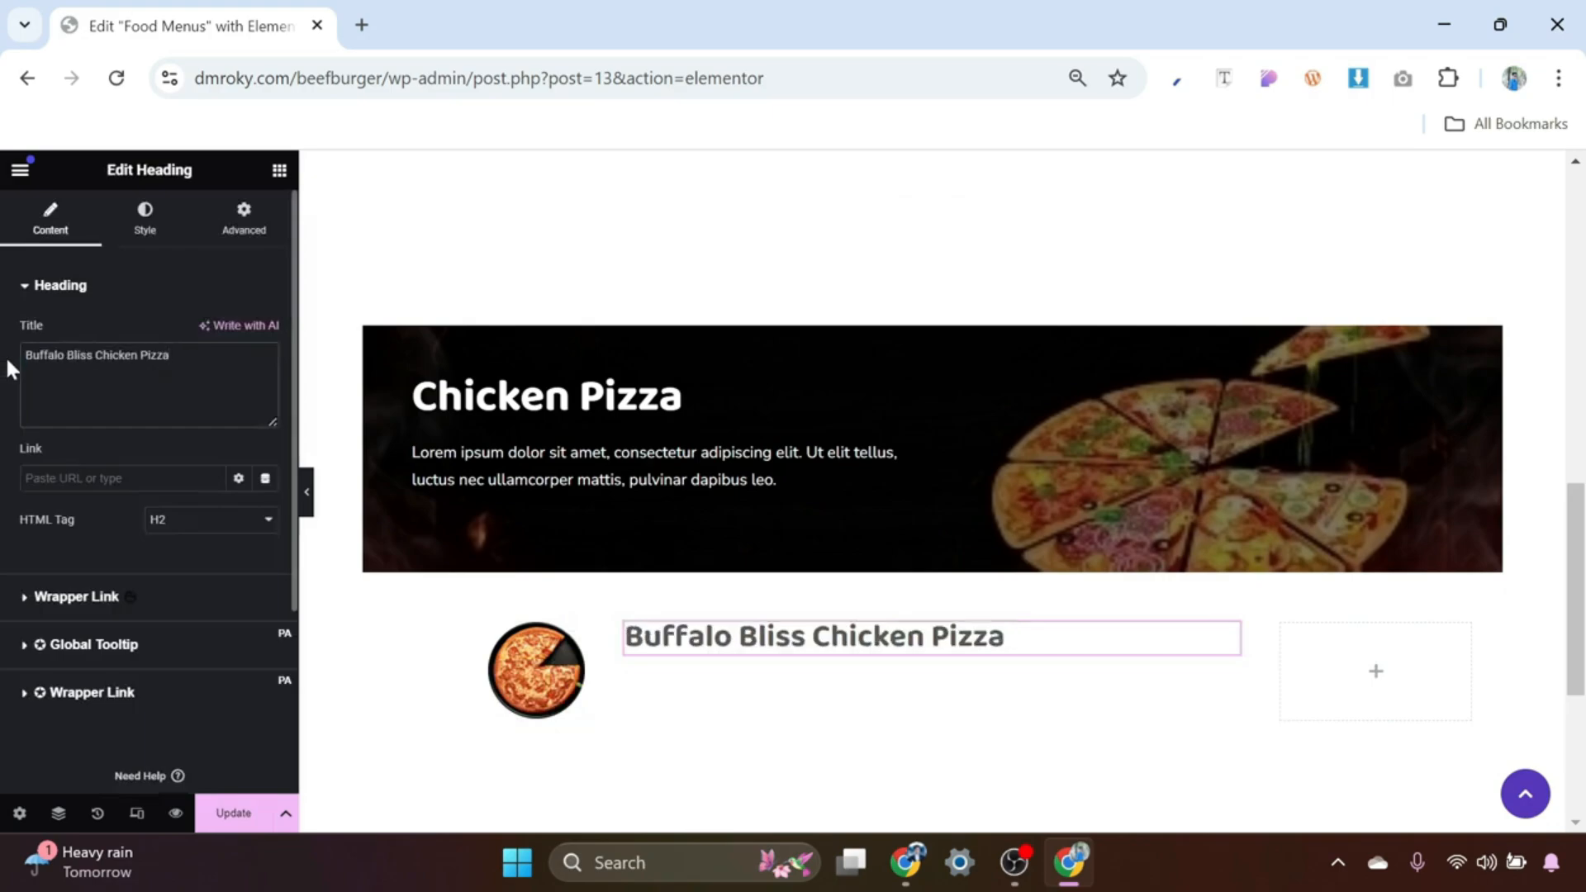
Step: Set the "Buffalo Bliss Chicken Pizza" heading's font size to 30 px
left_click(144, 219)
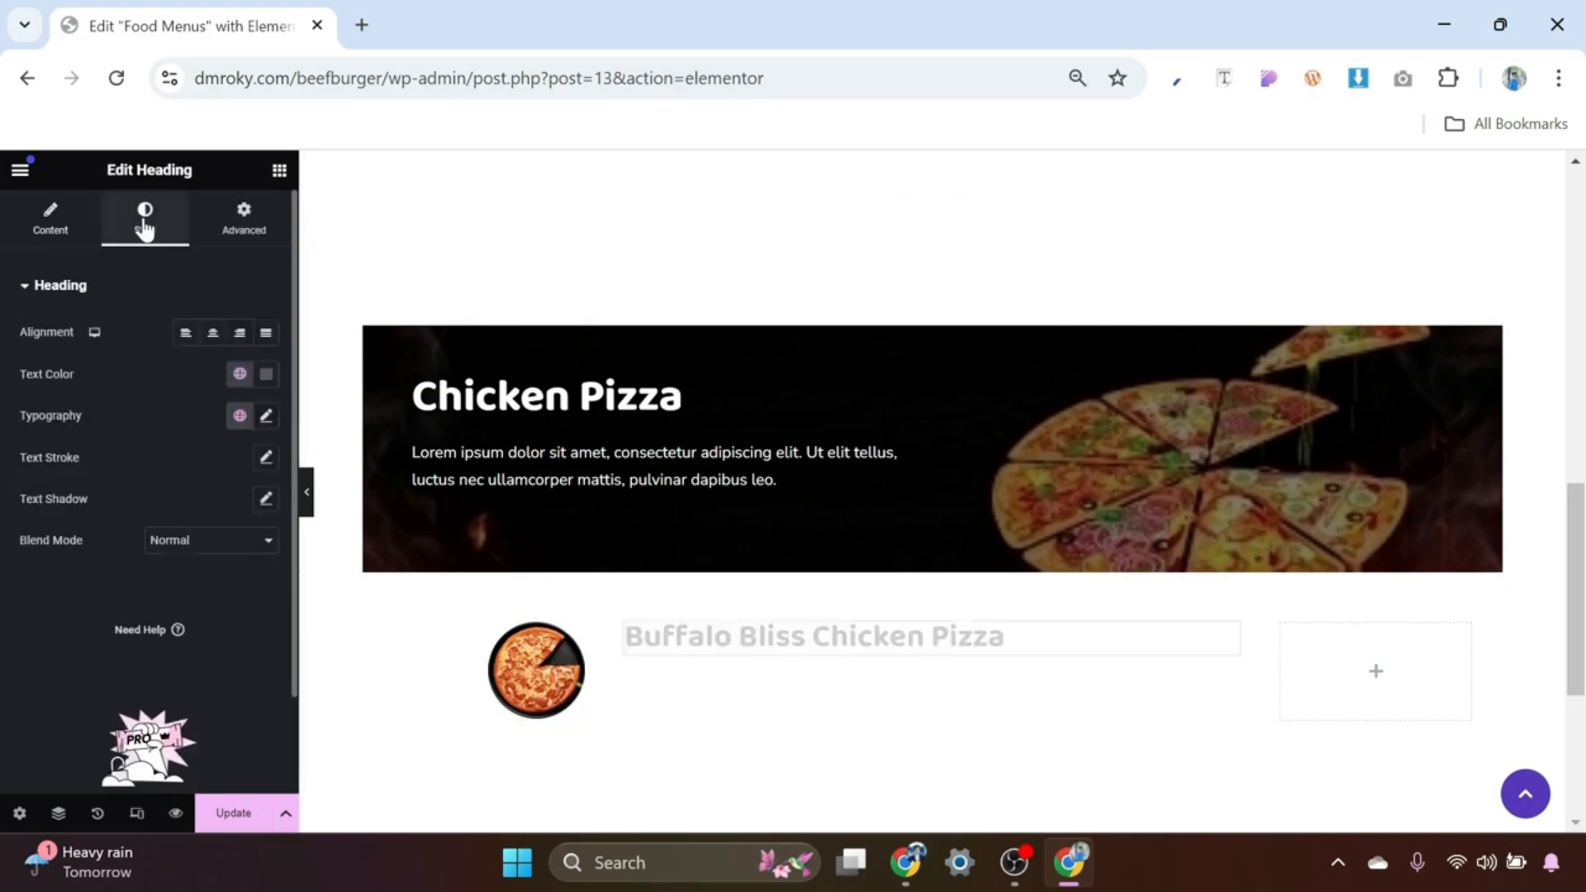
left_click(264, 417)
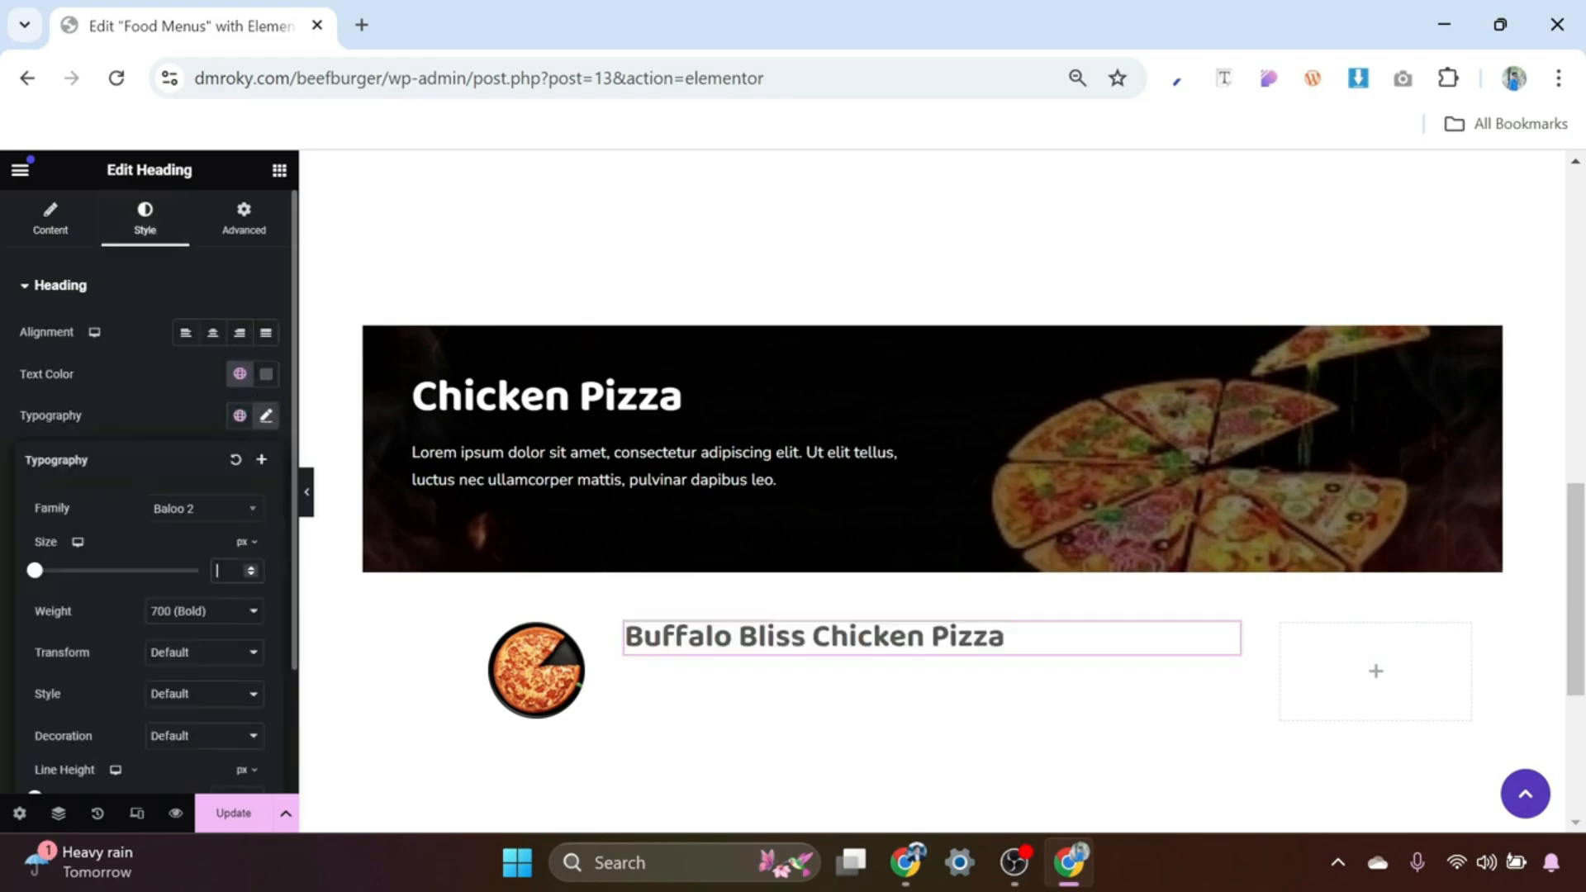
type("30")
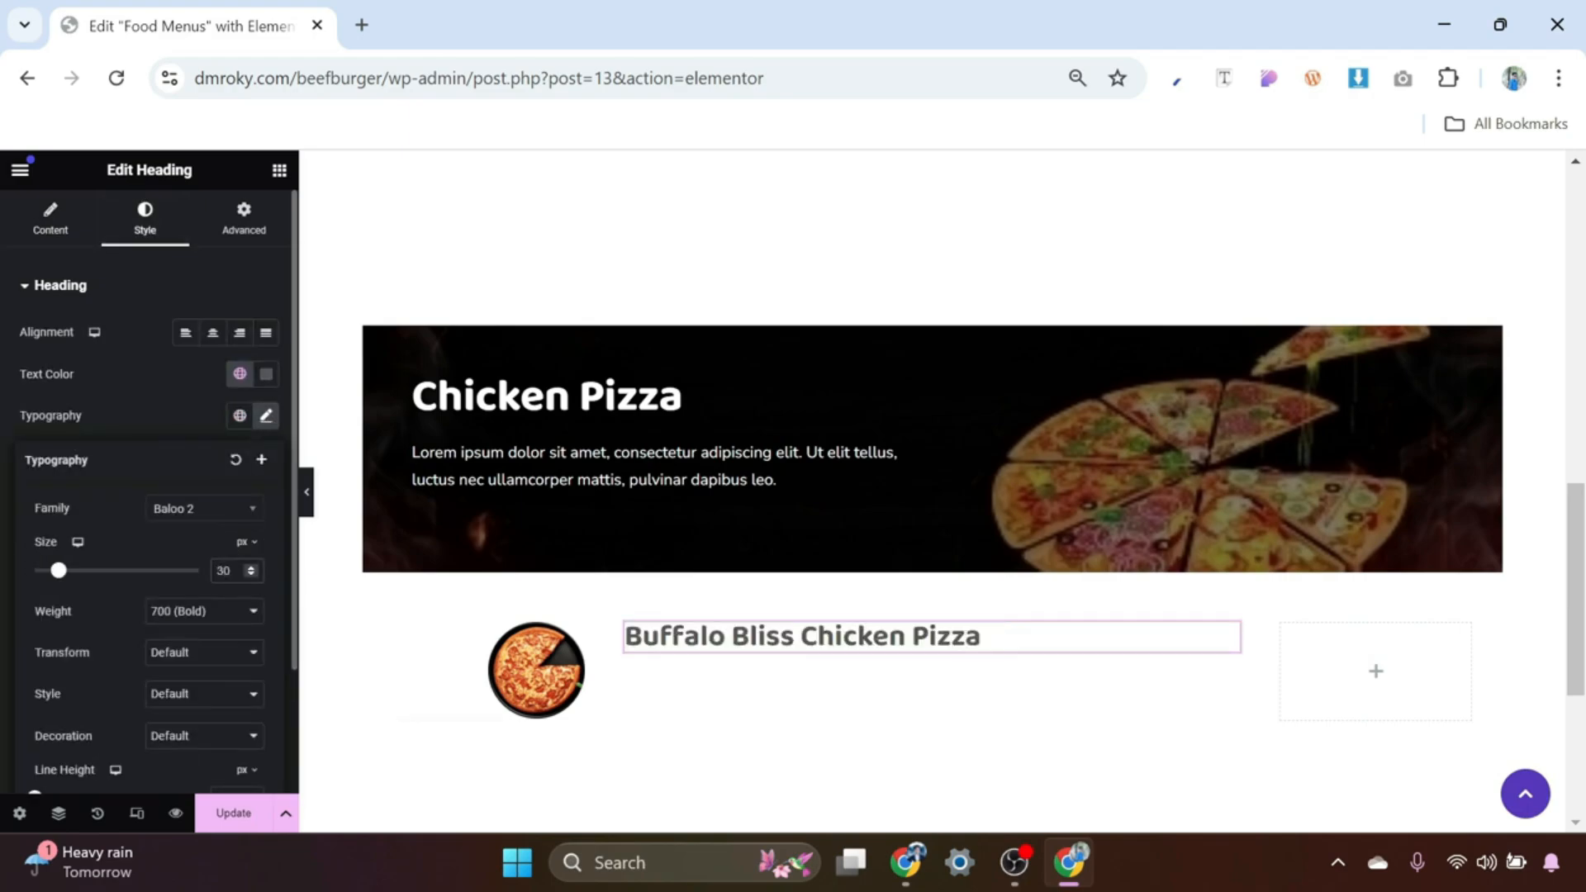
left_click(172, 405)
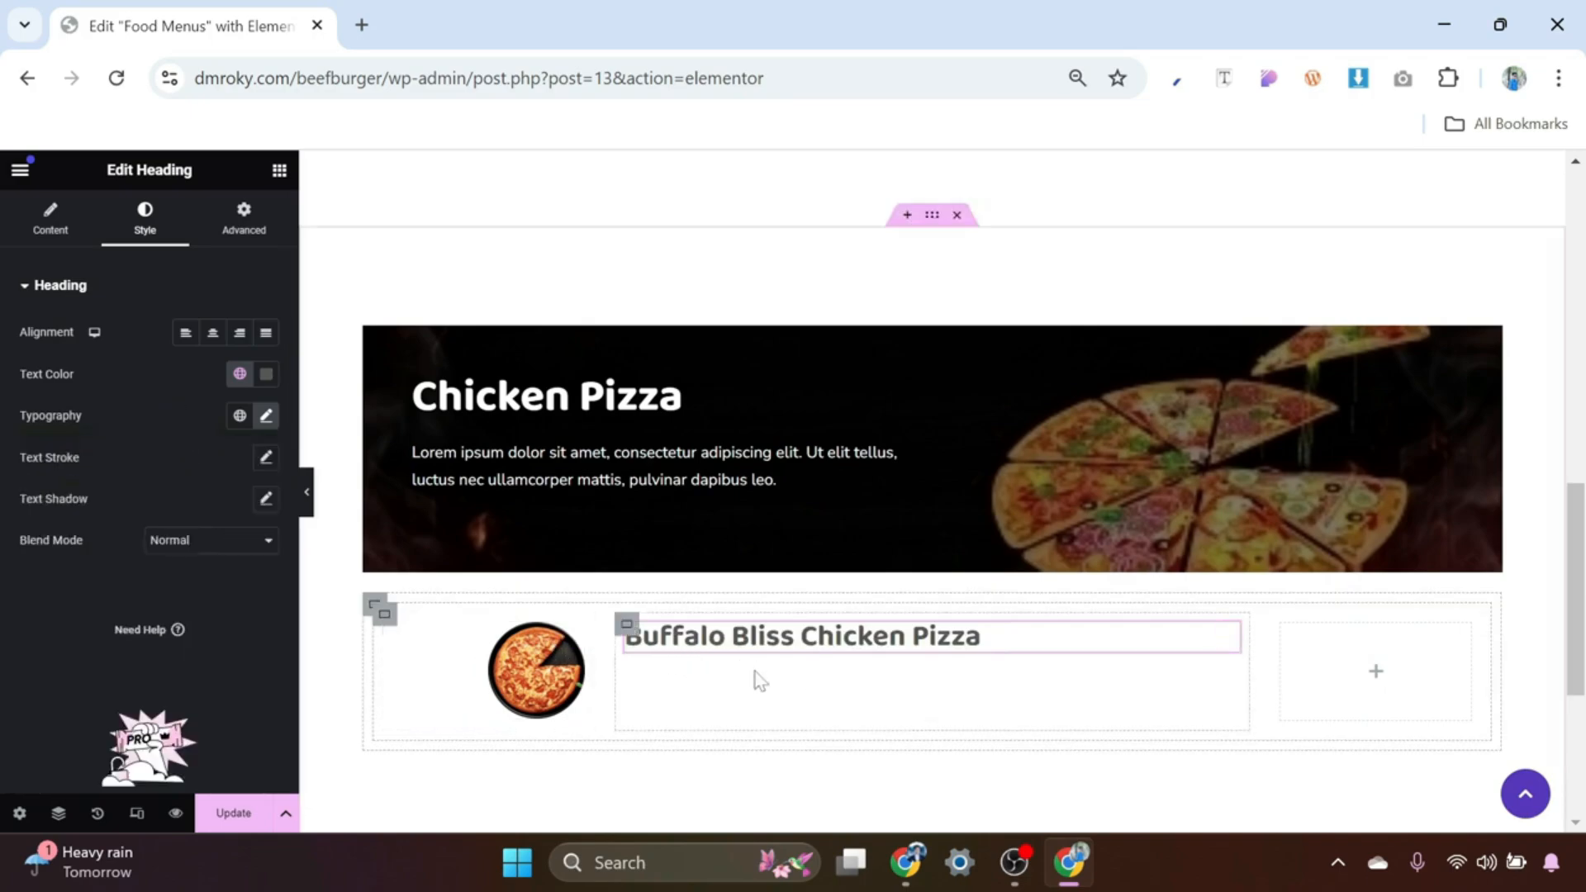
Step: Add a text editor widget beneath the pizza heading and delete ", pulvinar dapibus leo." from its placeholder text
left_click(279, 170)
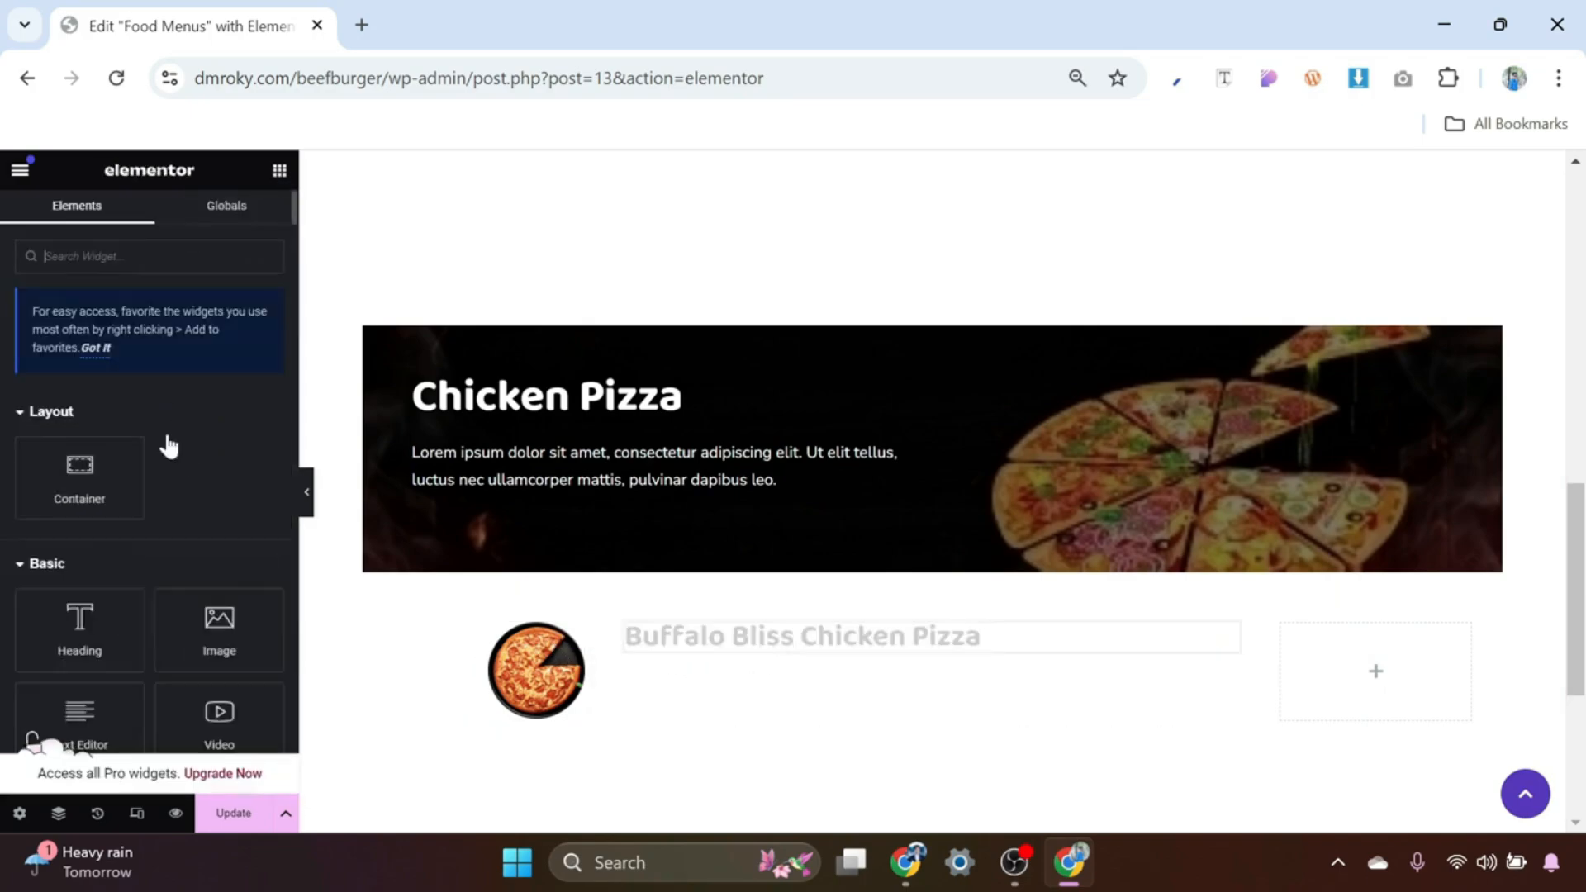
left_click_drag(79, 709, 719, 649)
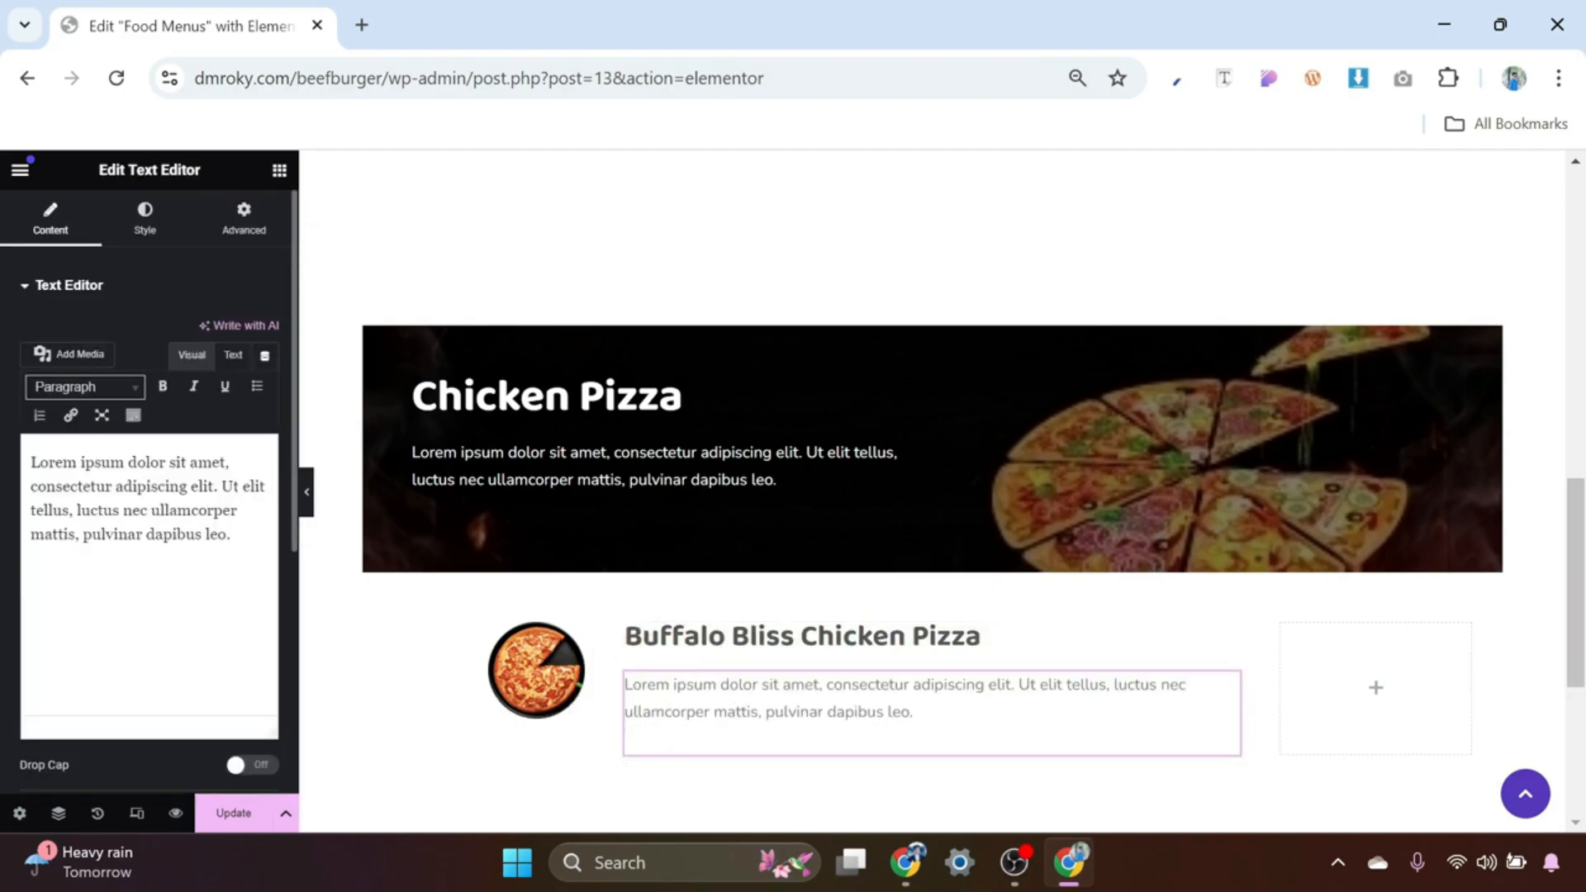
left_click_drag(75, 535, 231, 534)
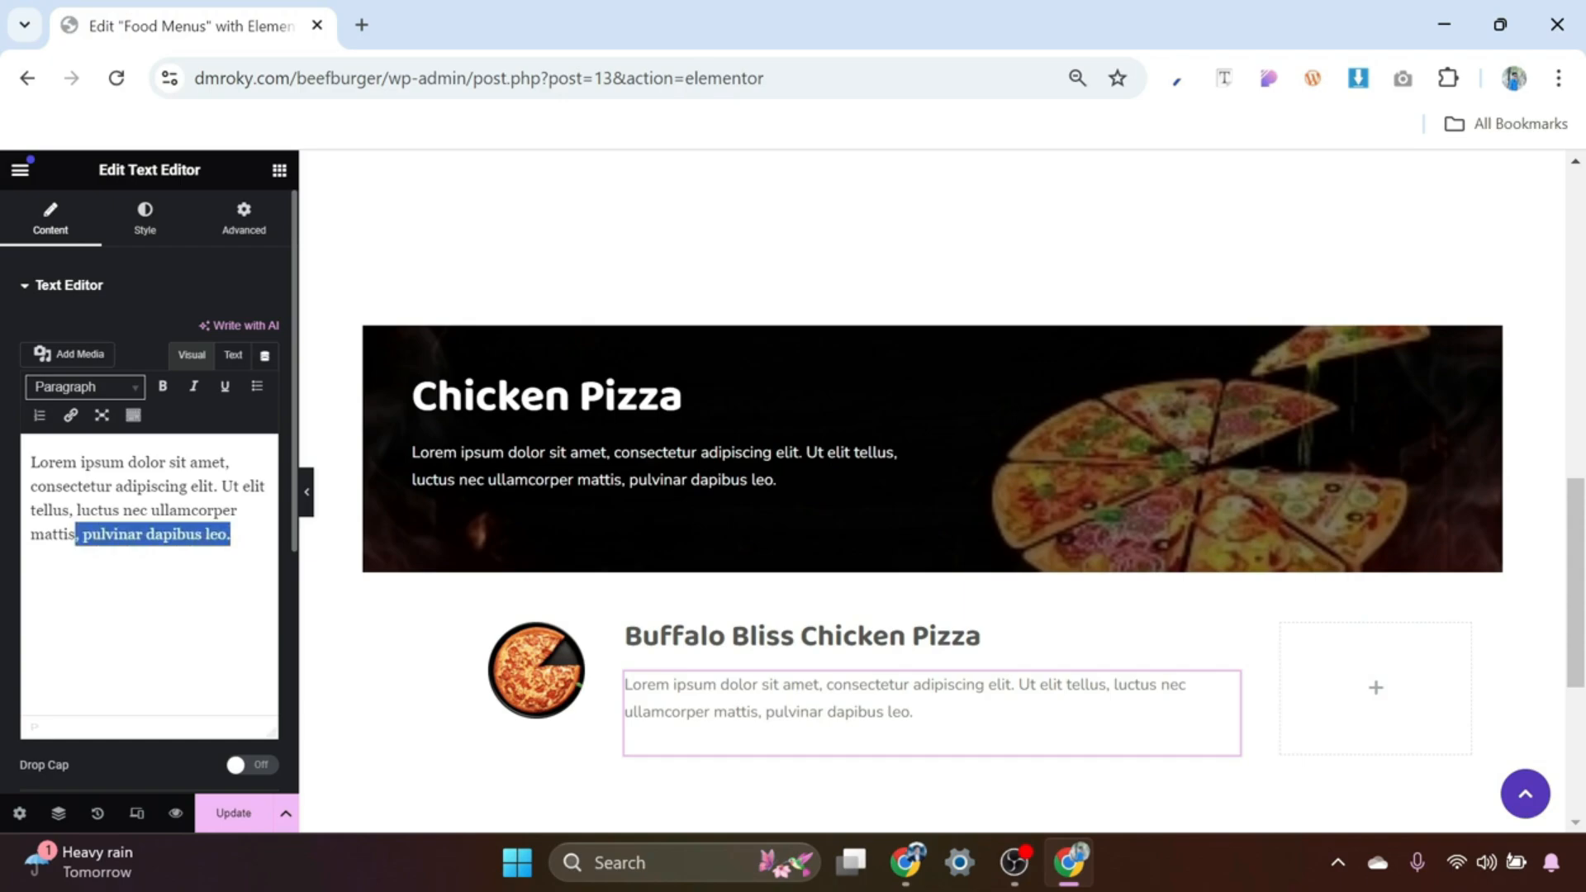
key("BackSpace")
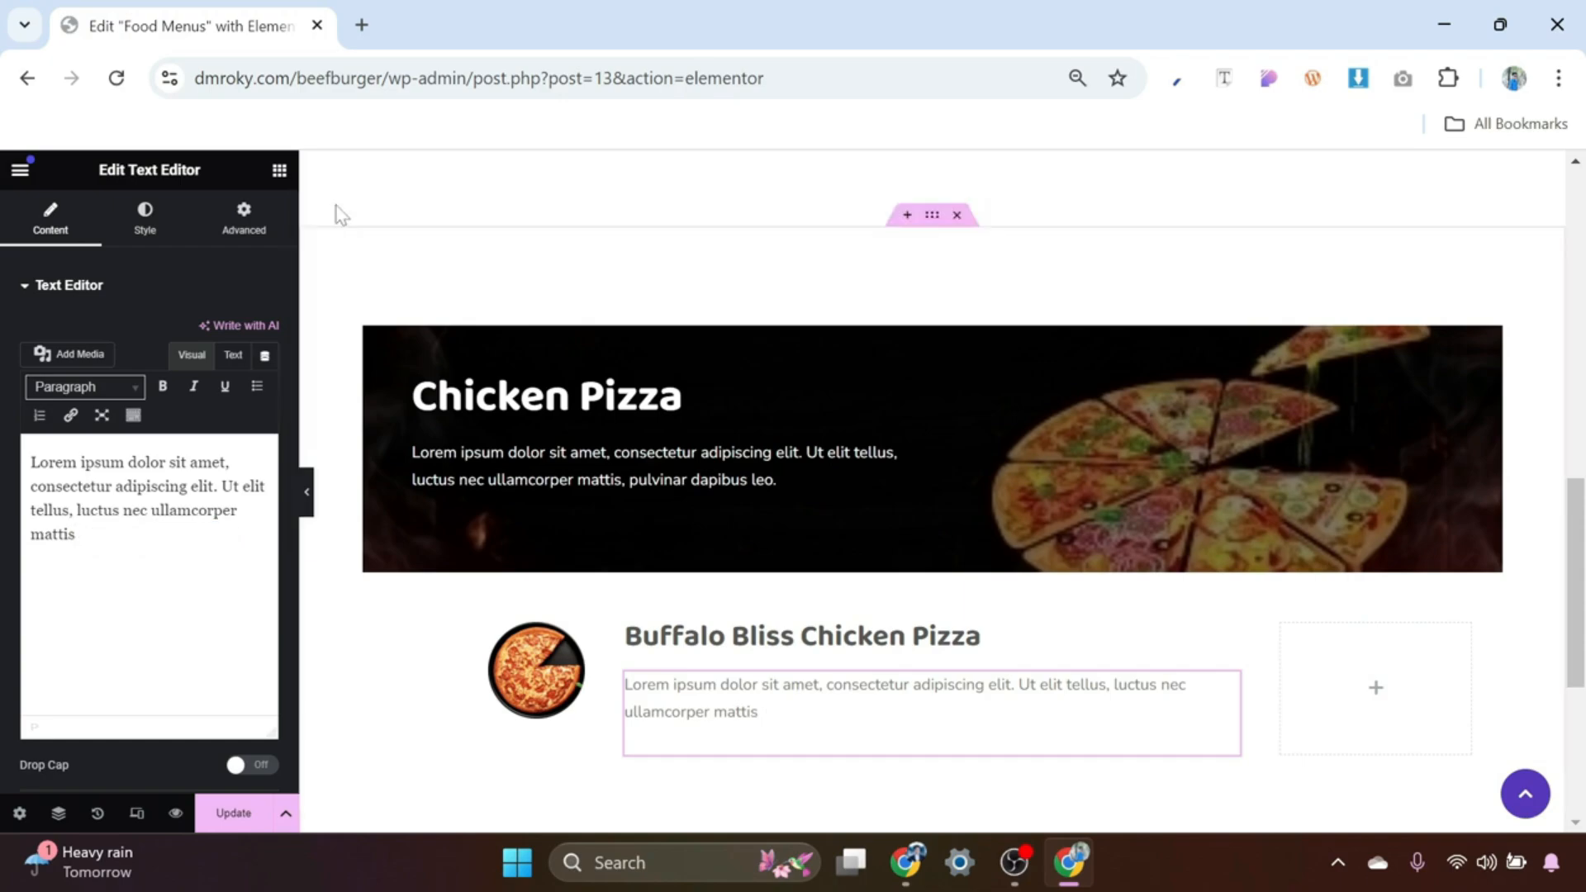
Step: Add a Rating widget below the pizza description and give its stars the global Brand orange color
left_click(279, 170)
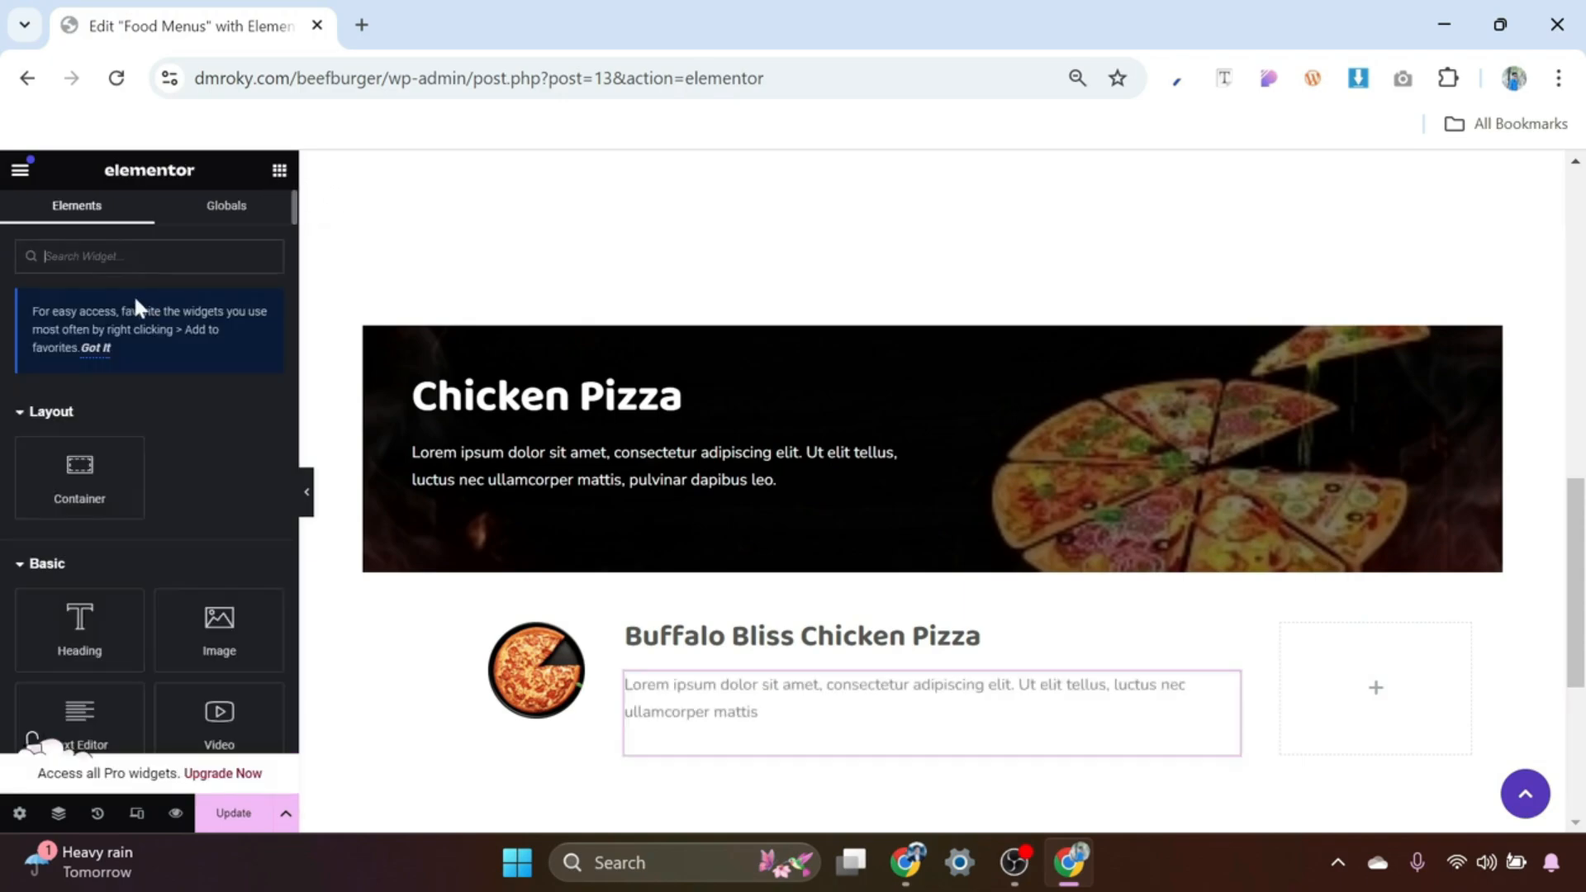
type("rating")
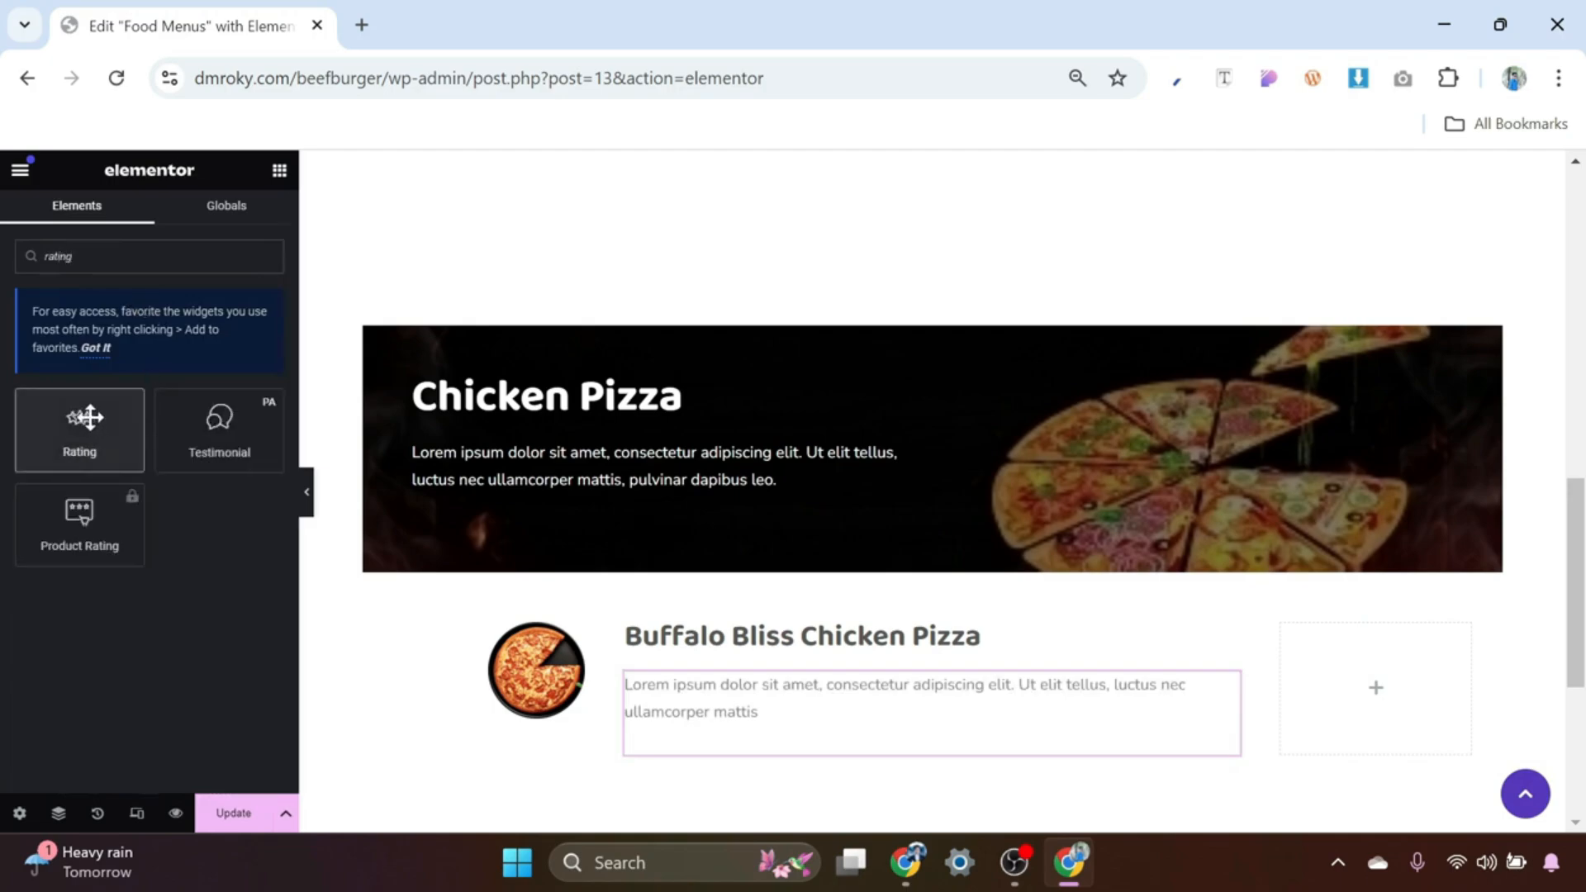
left_click_drag(79, 420, 721, 727)
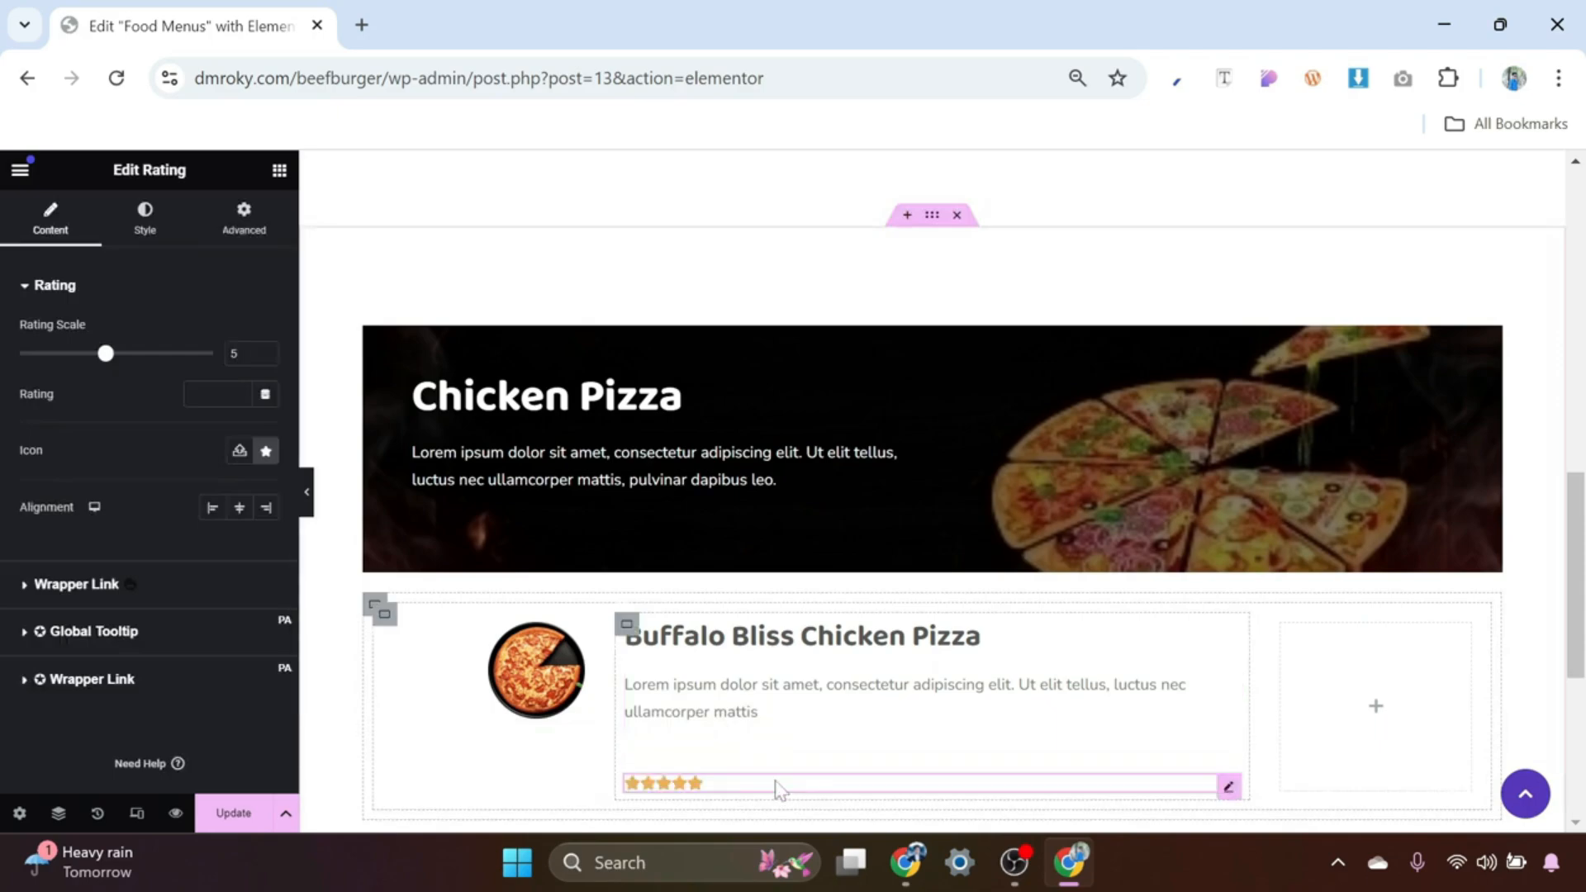
left_click(152, 221)
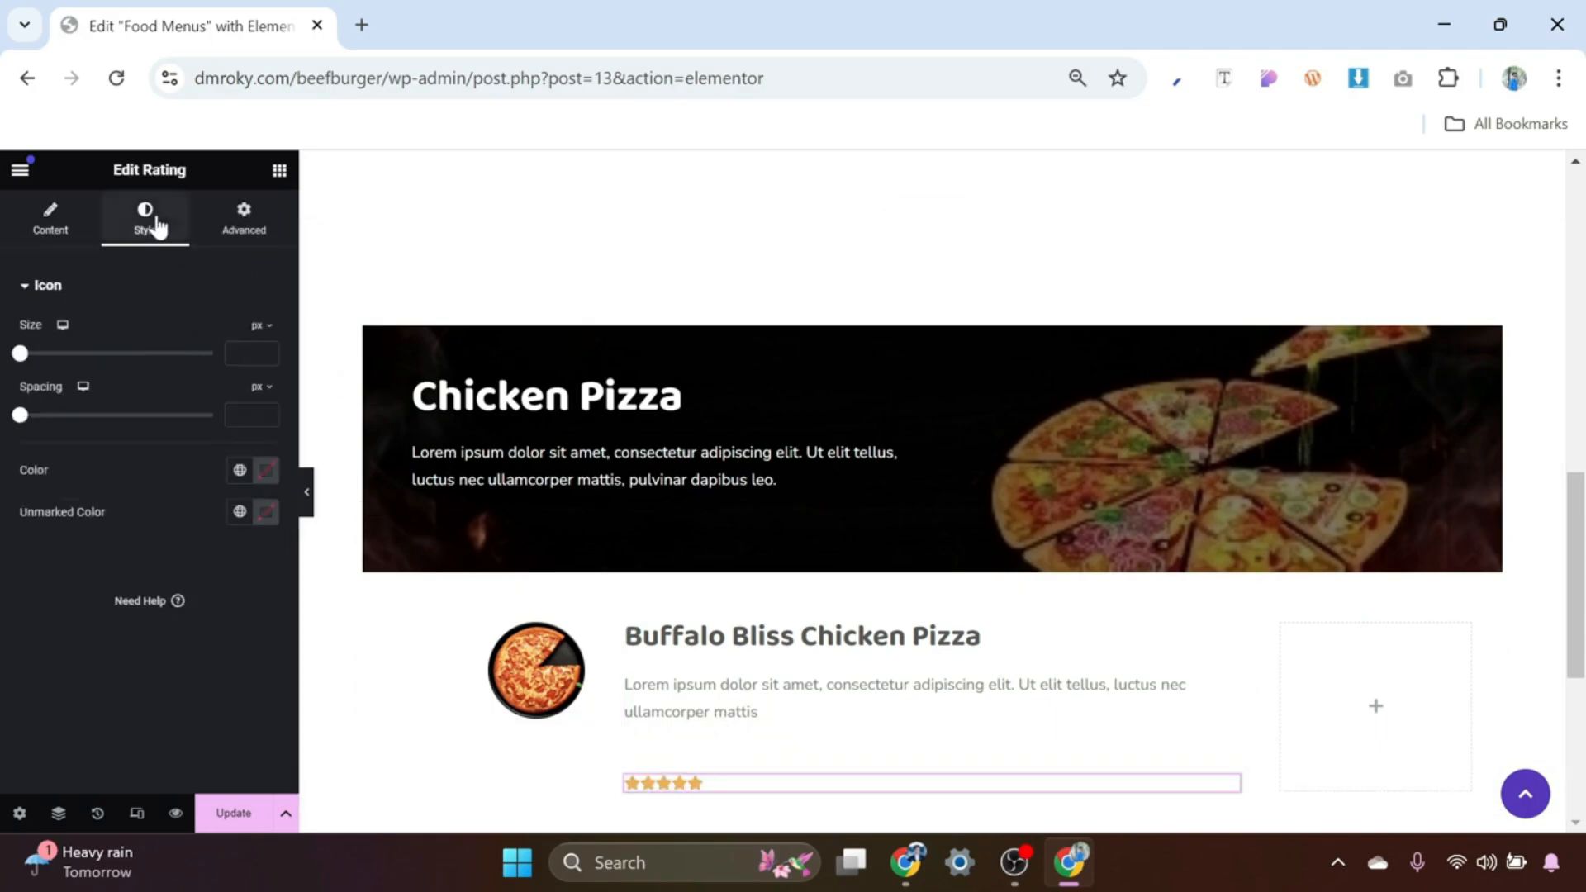
left_click(237, 470)
left_click(98, 680)
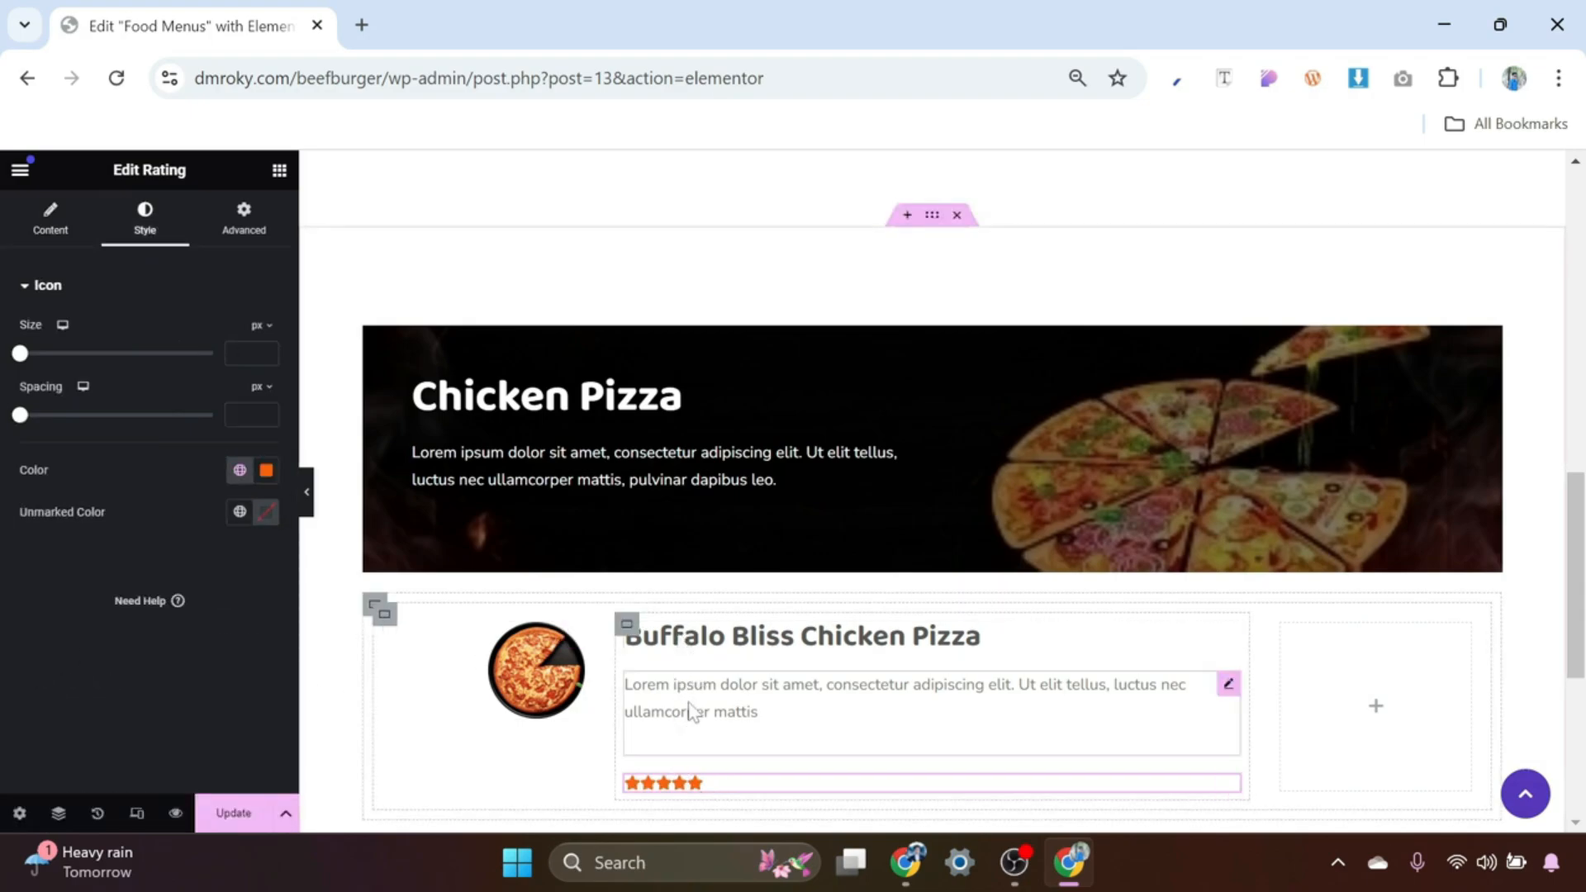
Step: Set the middle column container's column and row gaps to 0 px
left_click(626, 625)
scroll(164, 588, "down", 2)
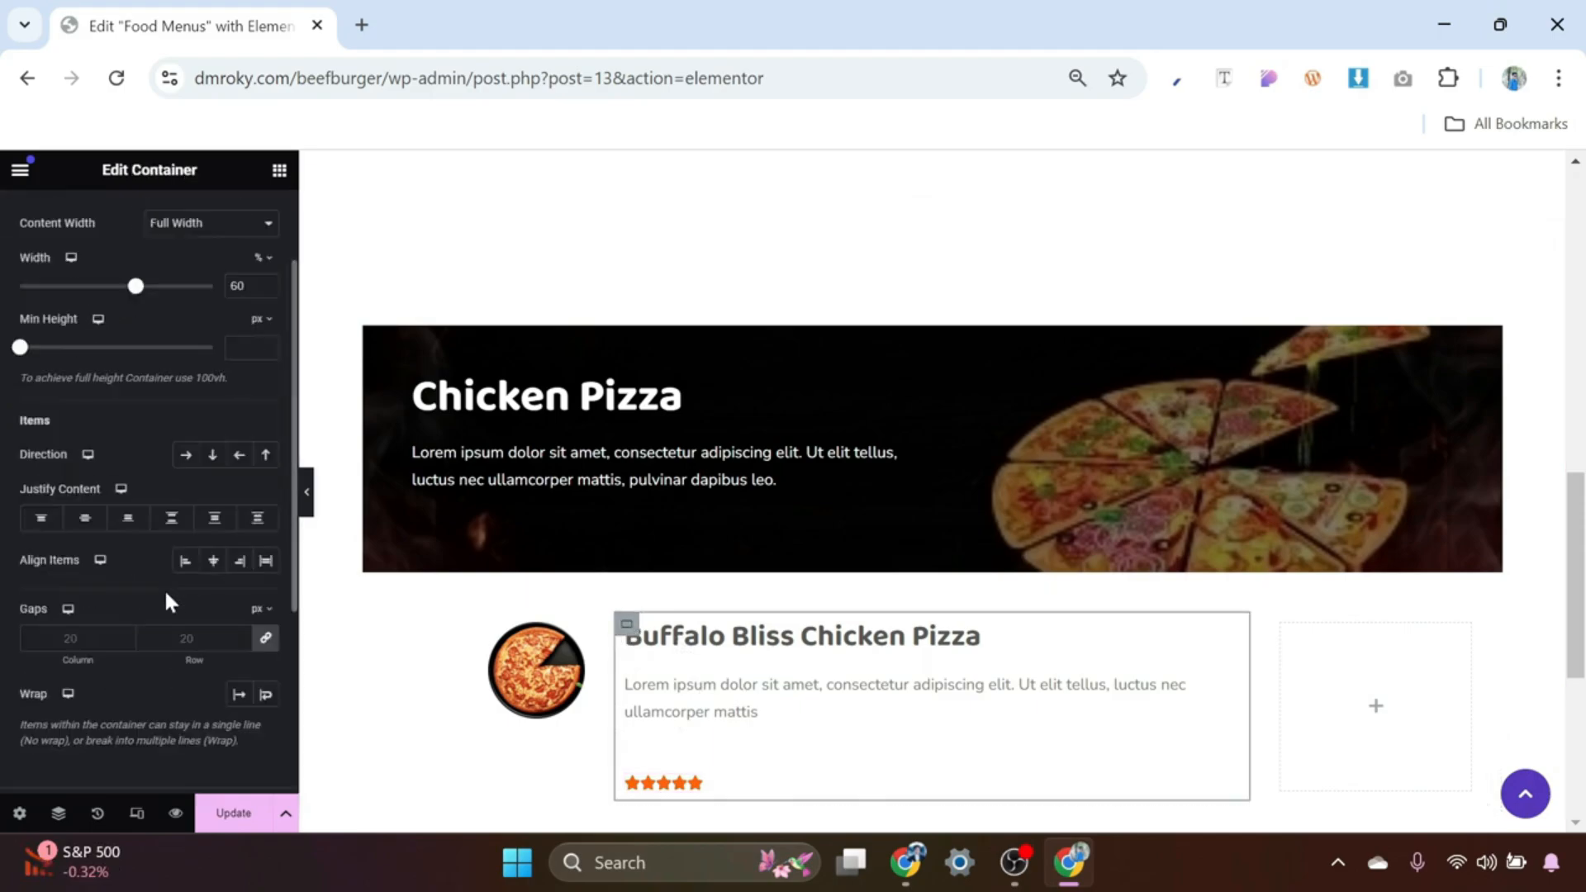
left_click(265, 641)
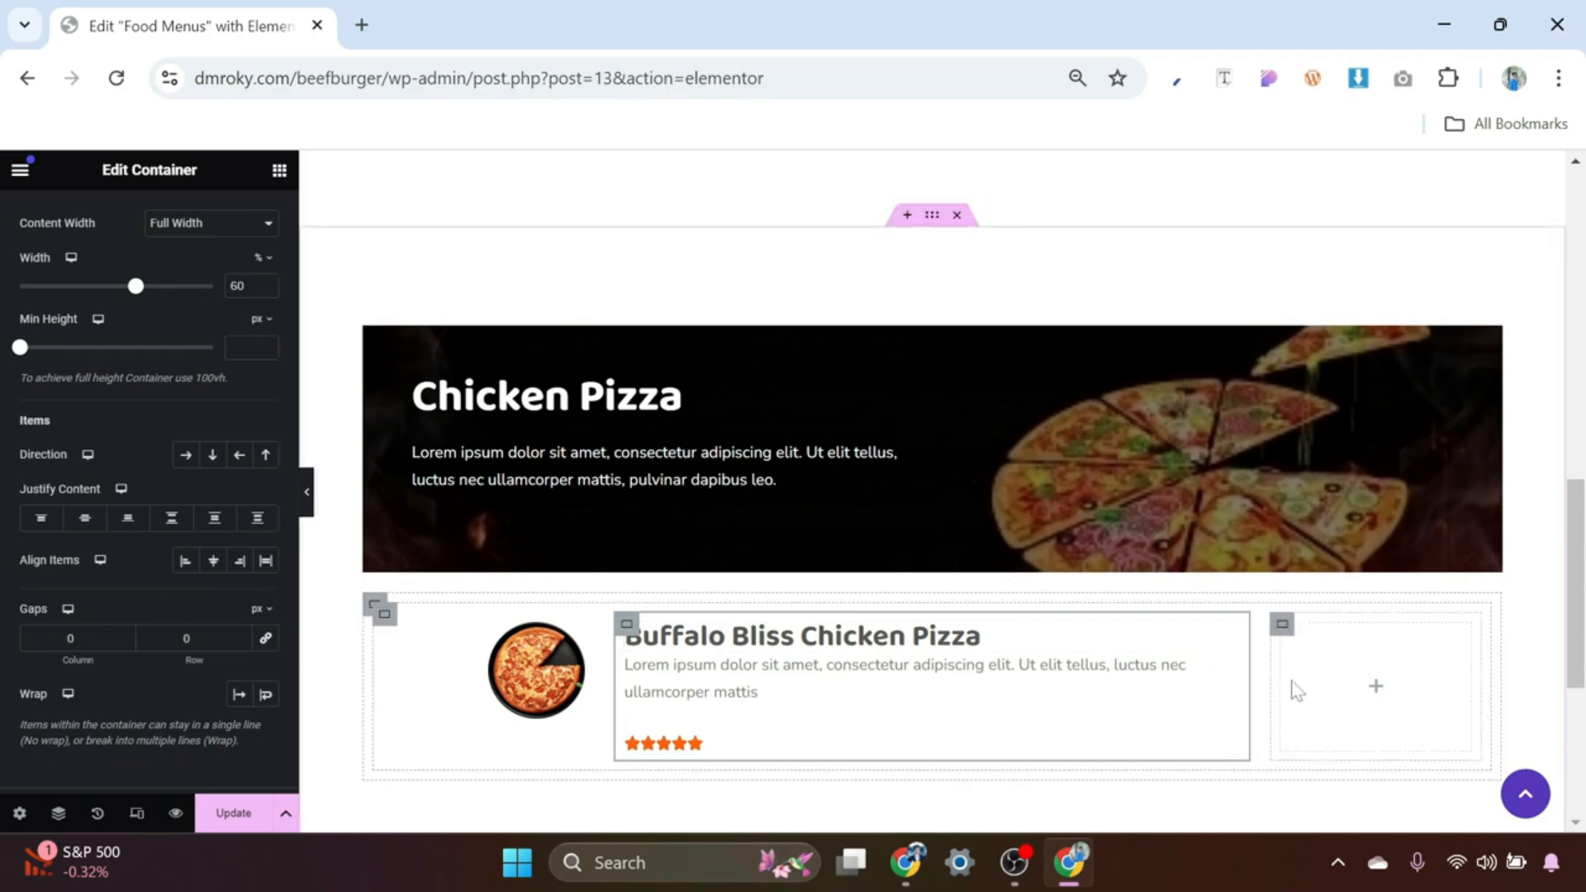
Step: Add a heading to the empty third column with the price "$15" as its title
left_click(1287, 633)
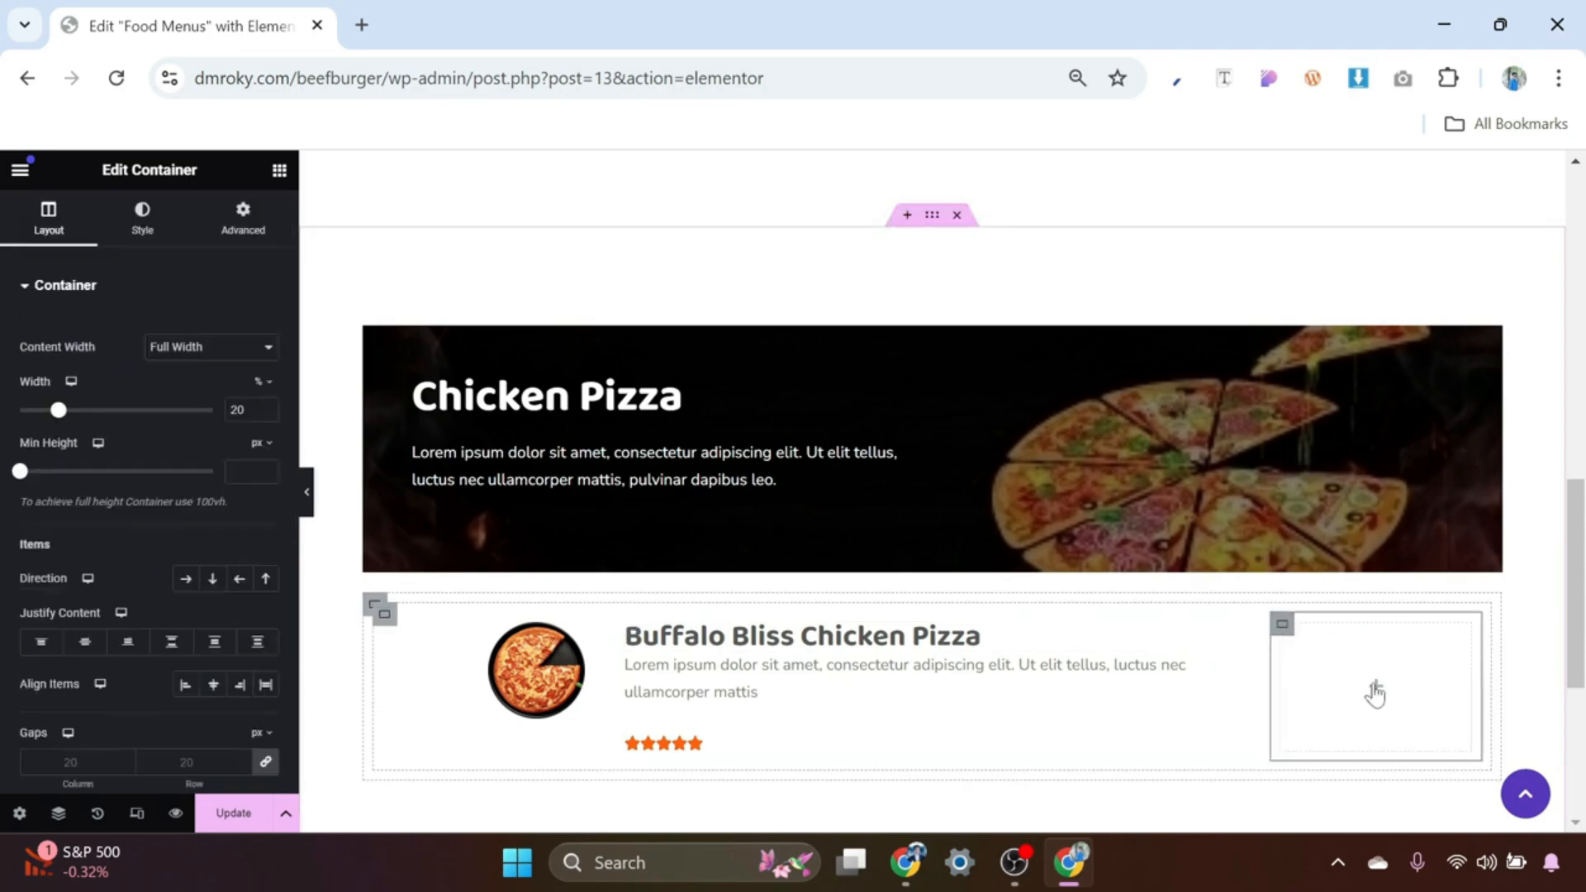
left_click(1375, 685)
left_click_drag(84, 639, 1351, 679)
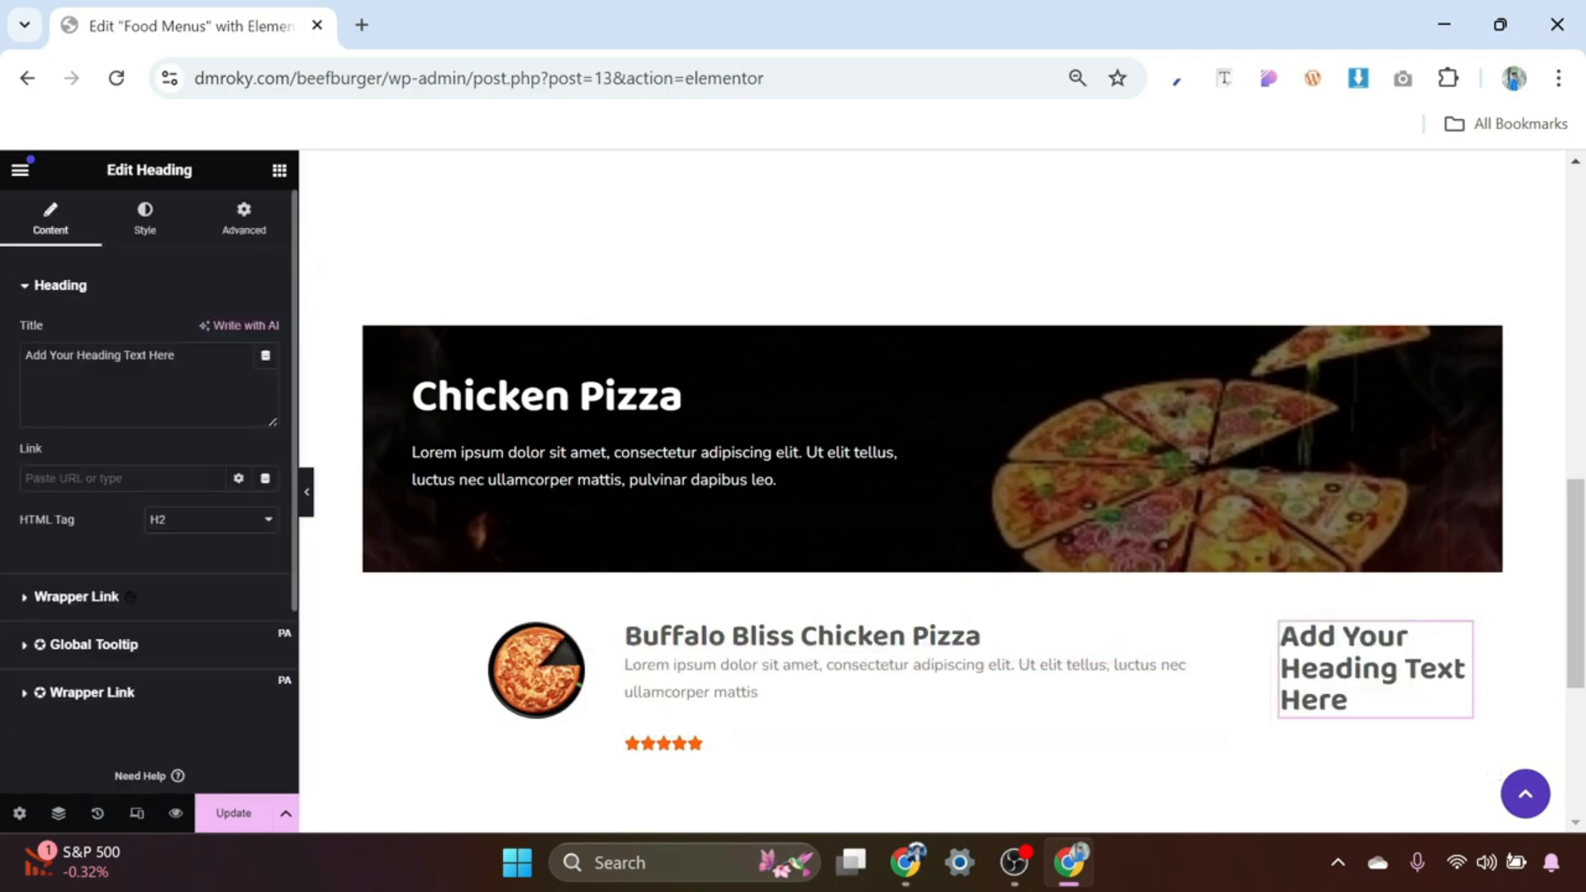
left_click_drag(178, 355, 4, 376)
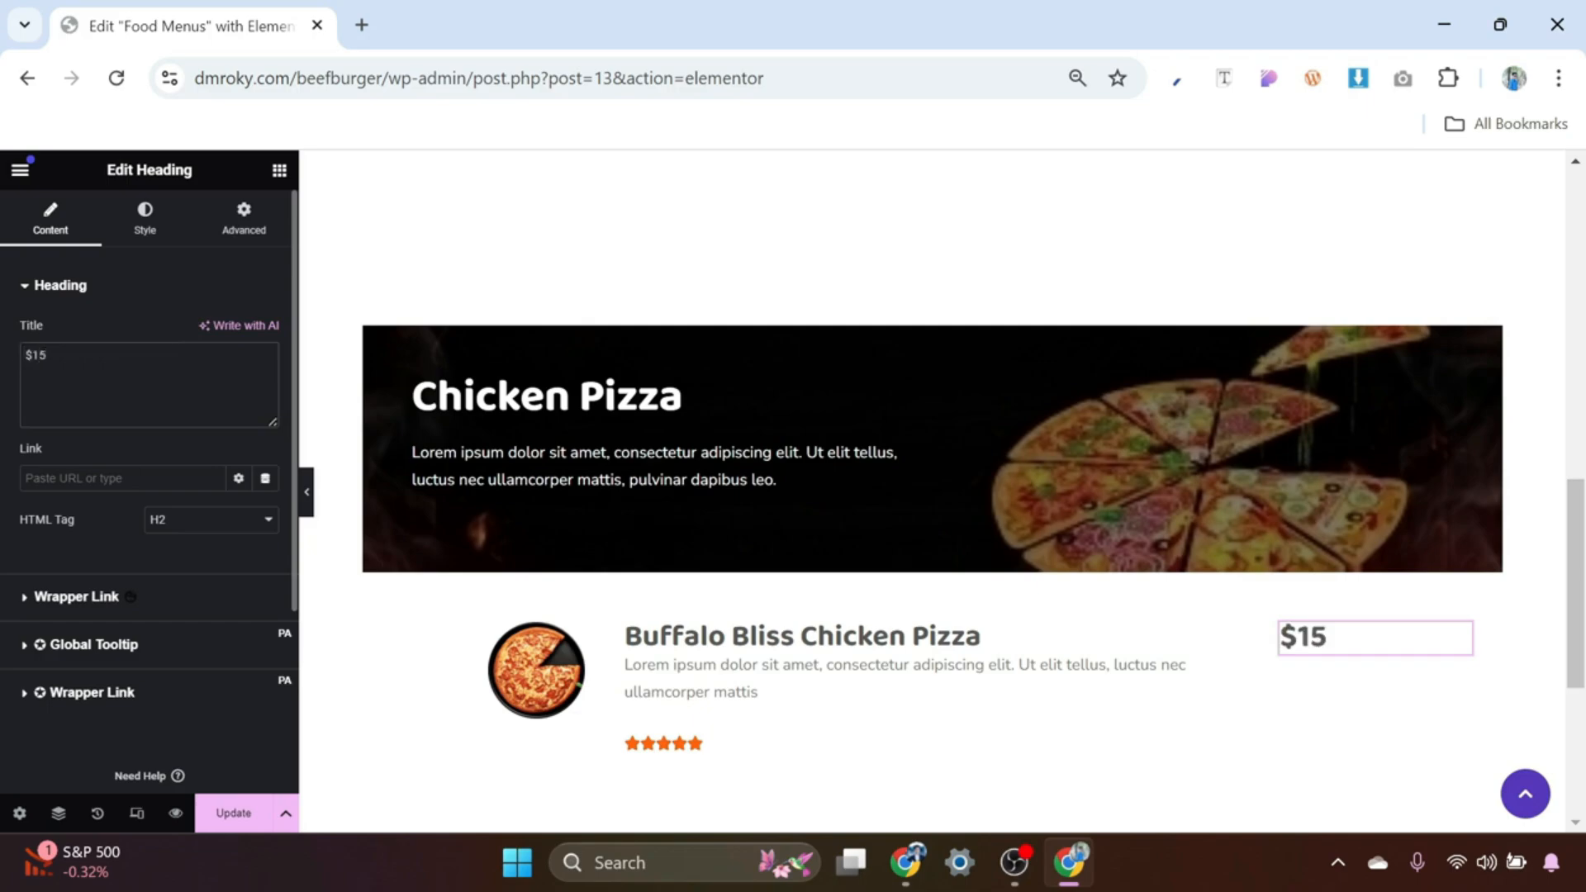
Step: Apply the global Brand text color to the $15 heading and set its font size to 30 px
left_click(146, 222)
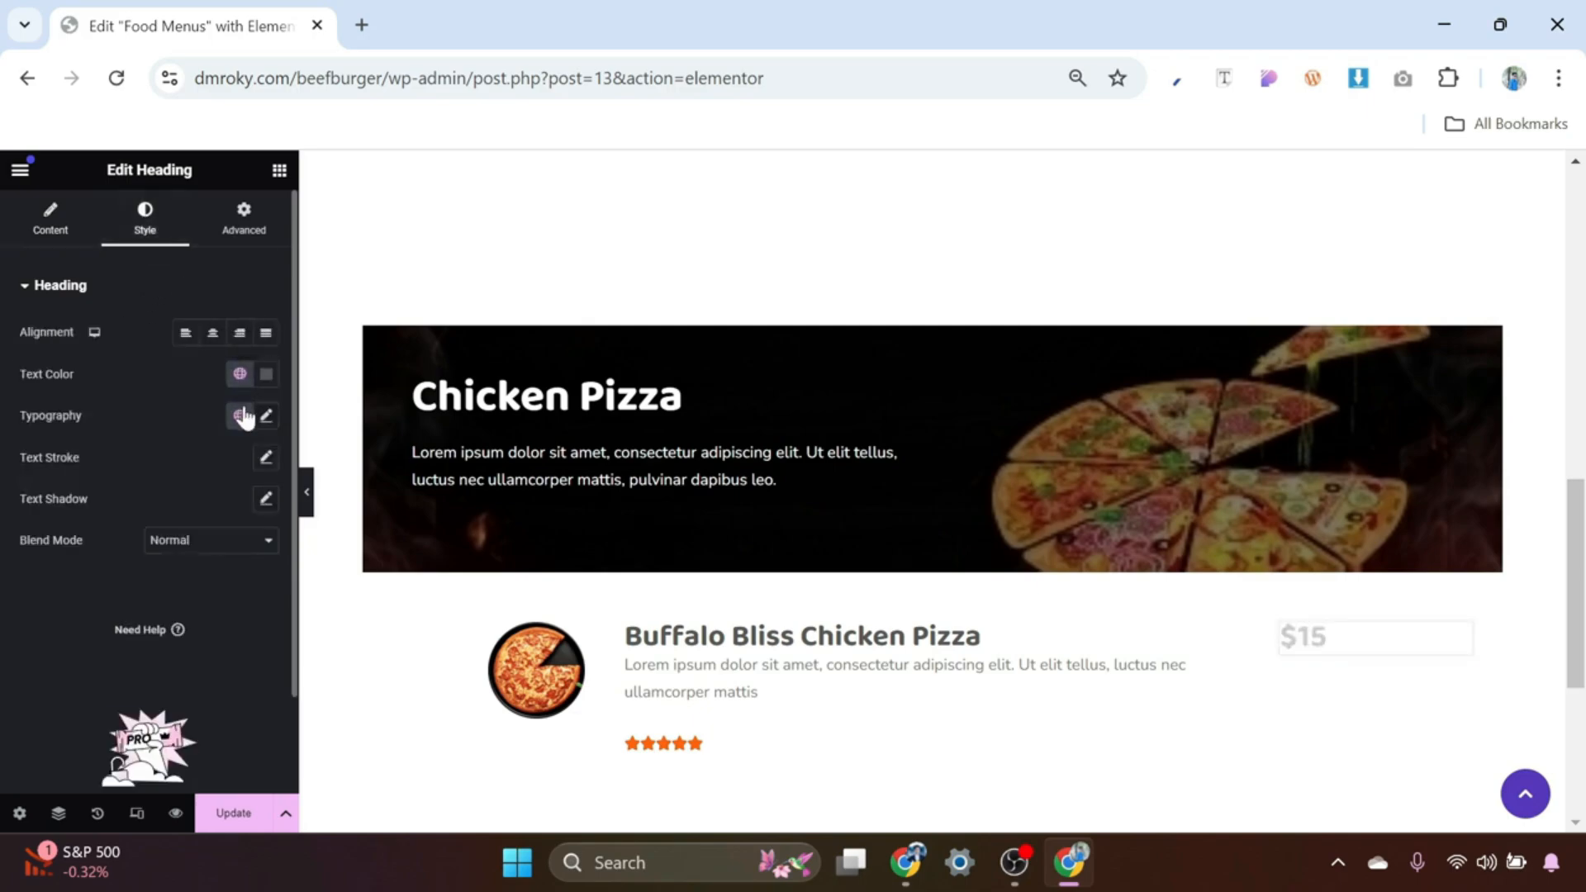
left_click(239, 376)
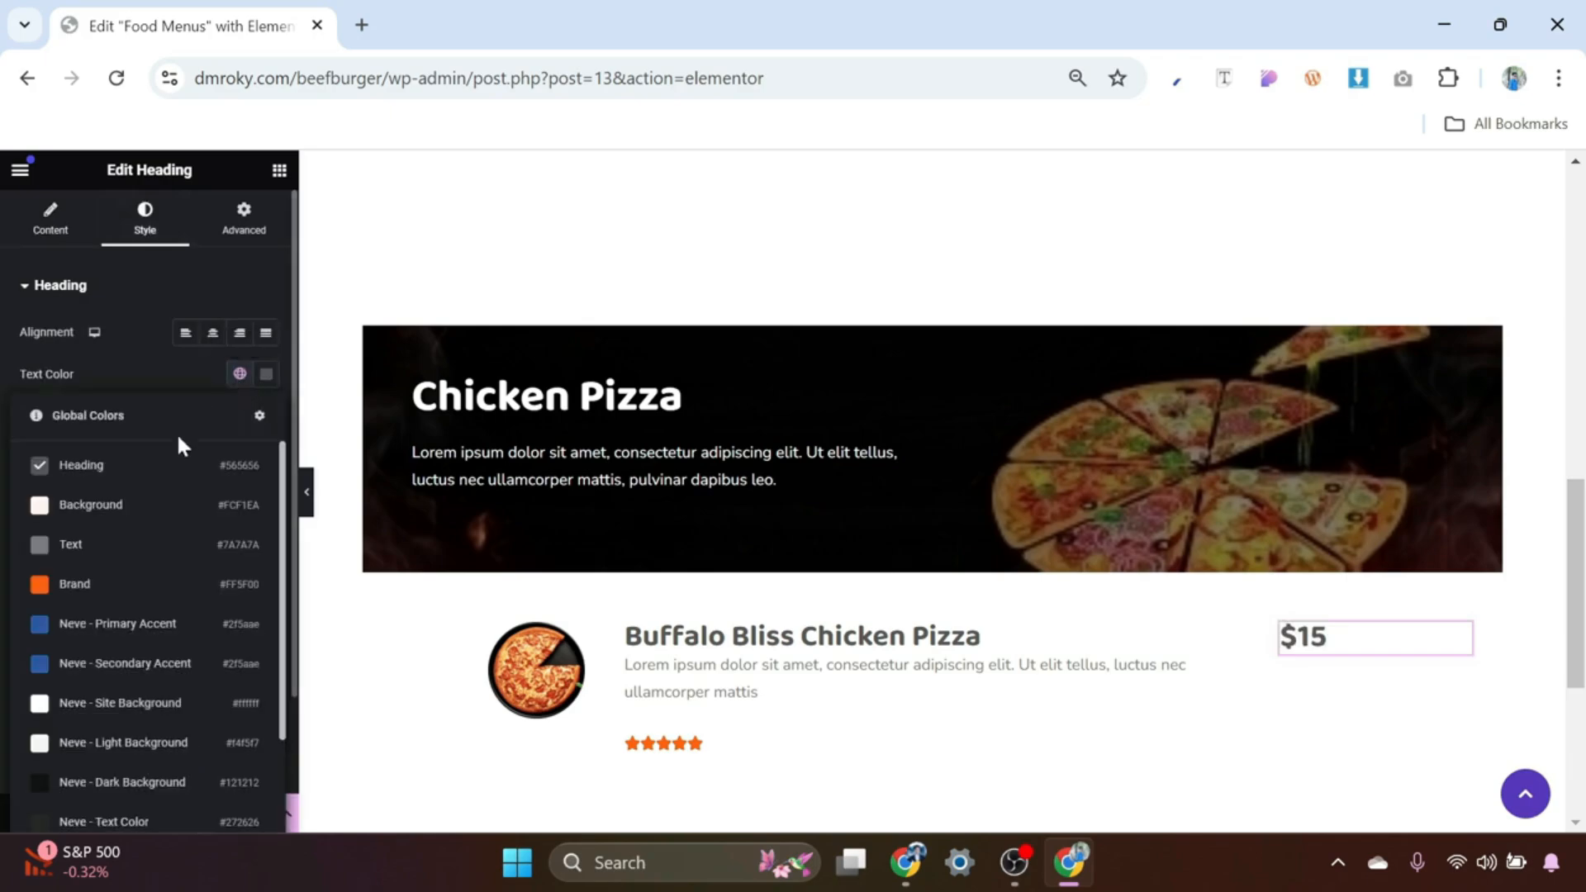
left_click(108, 580)
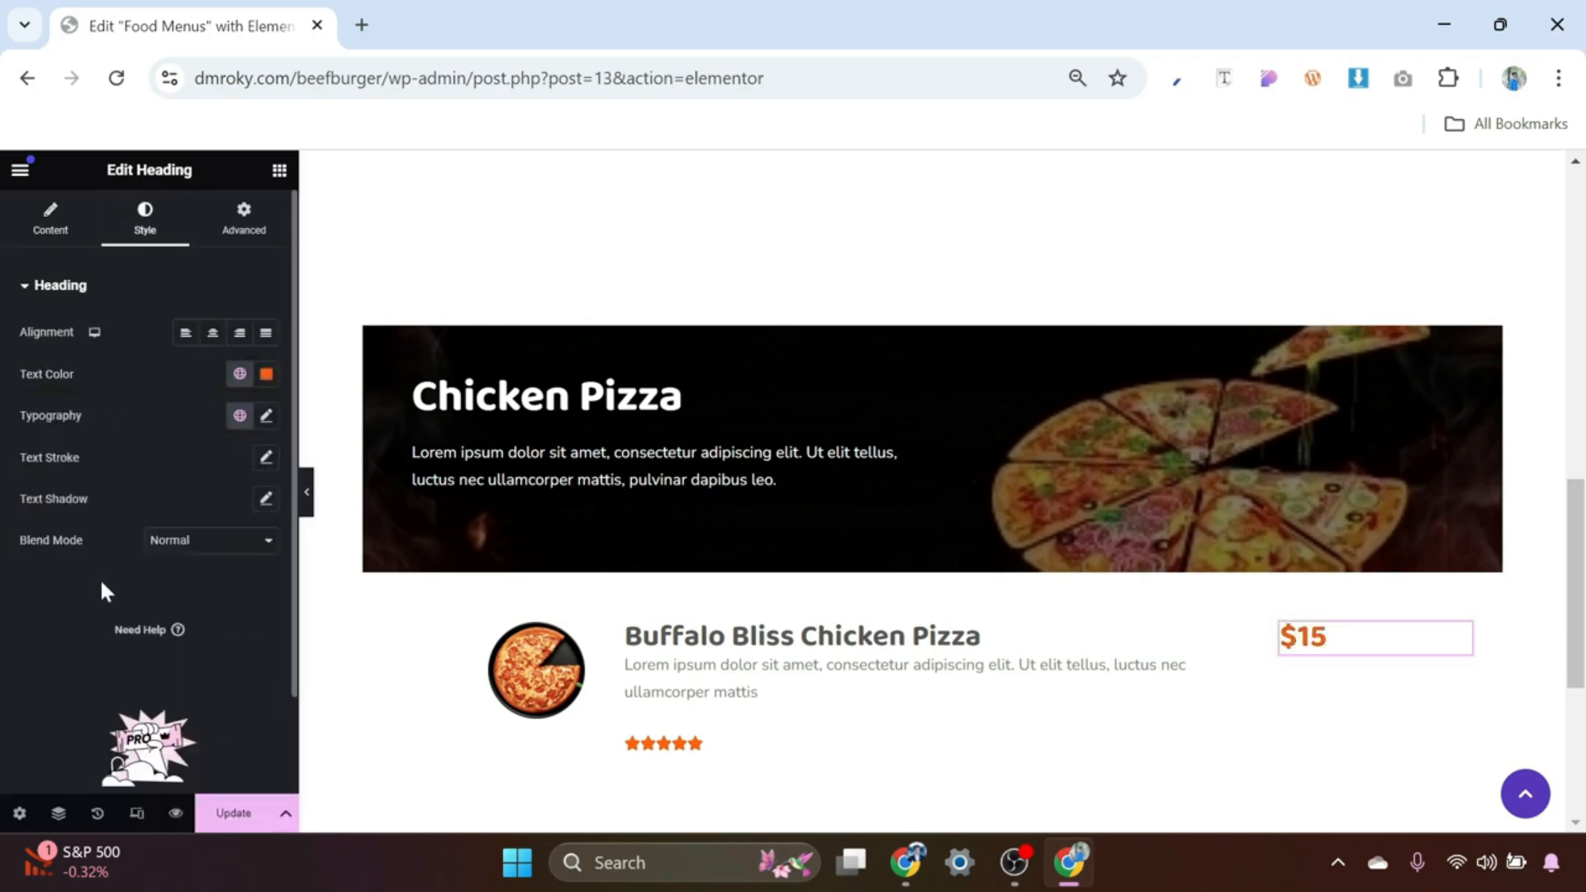
left_click(264, 417)
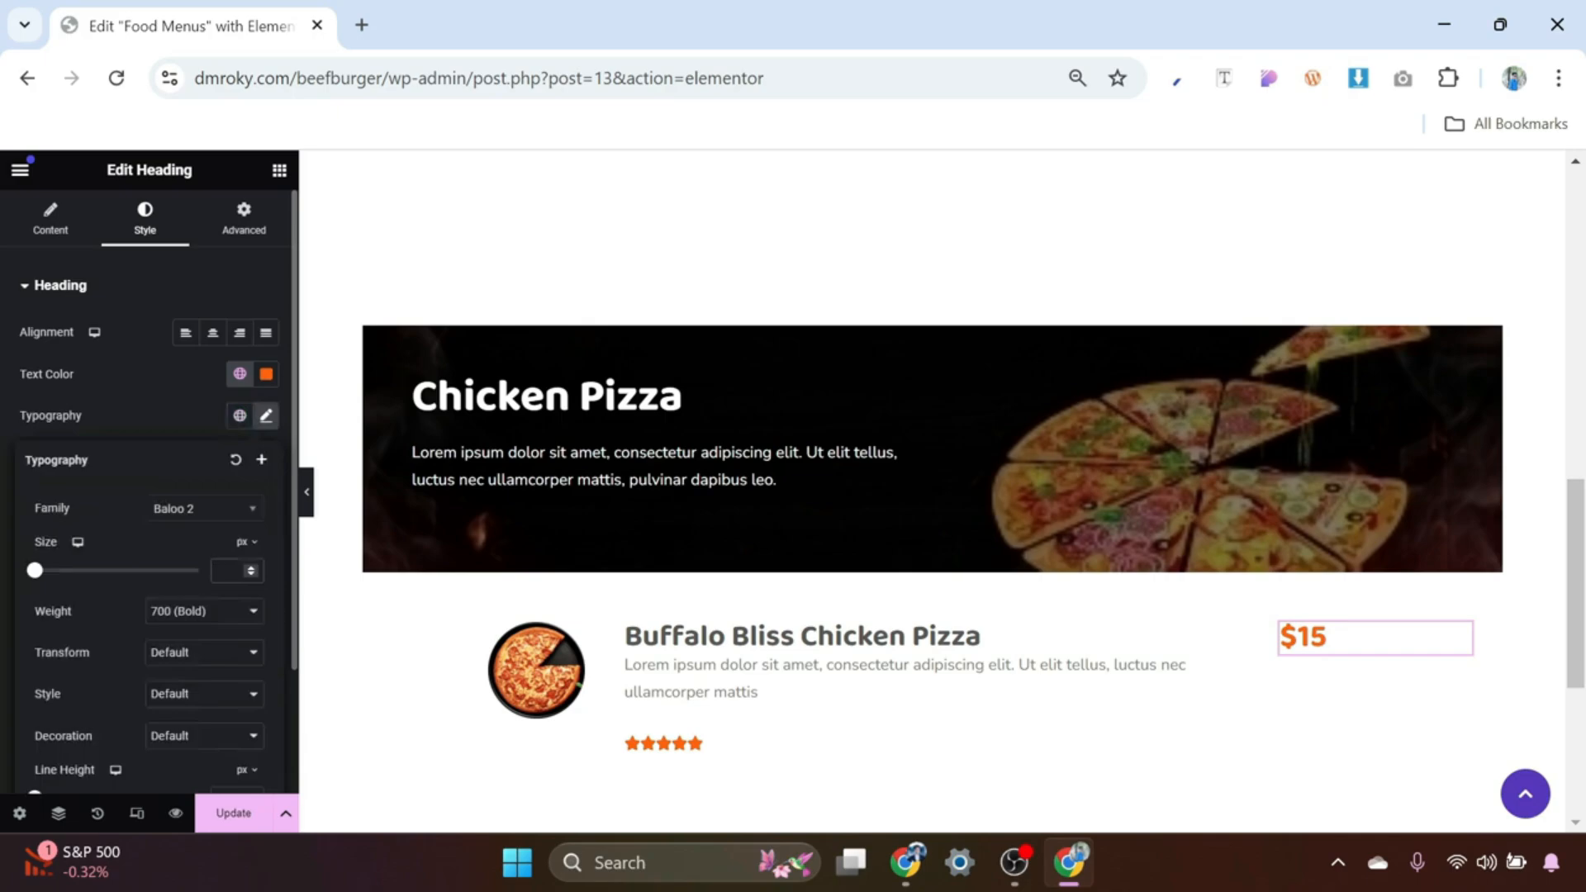
type("30")
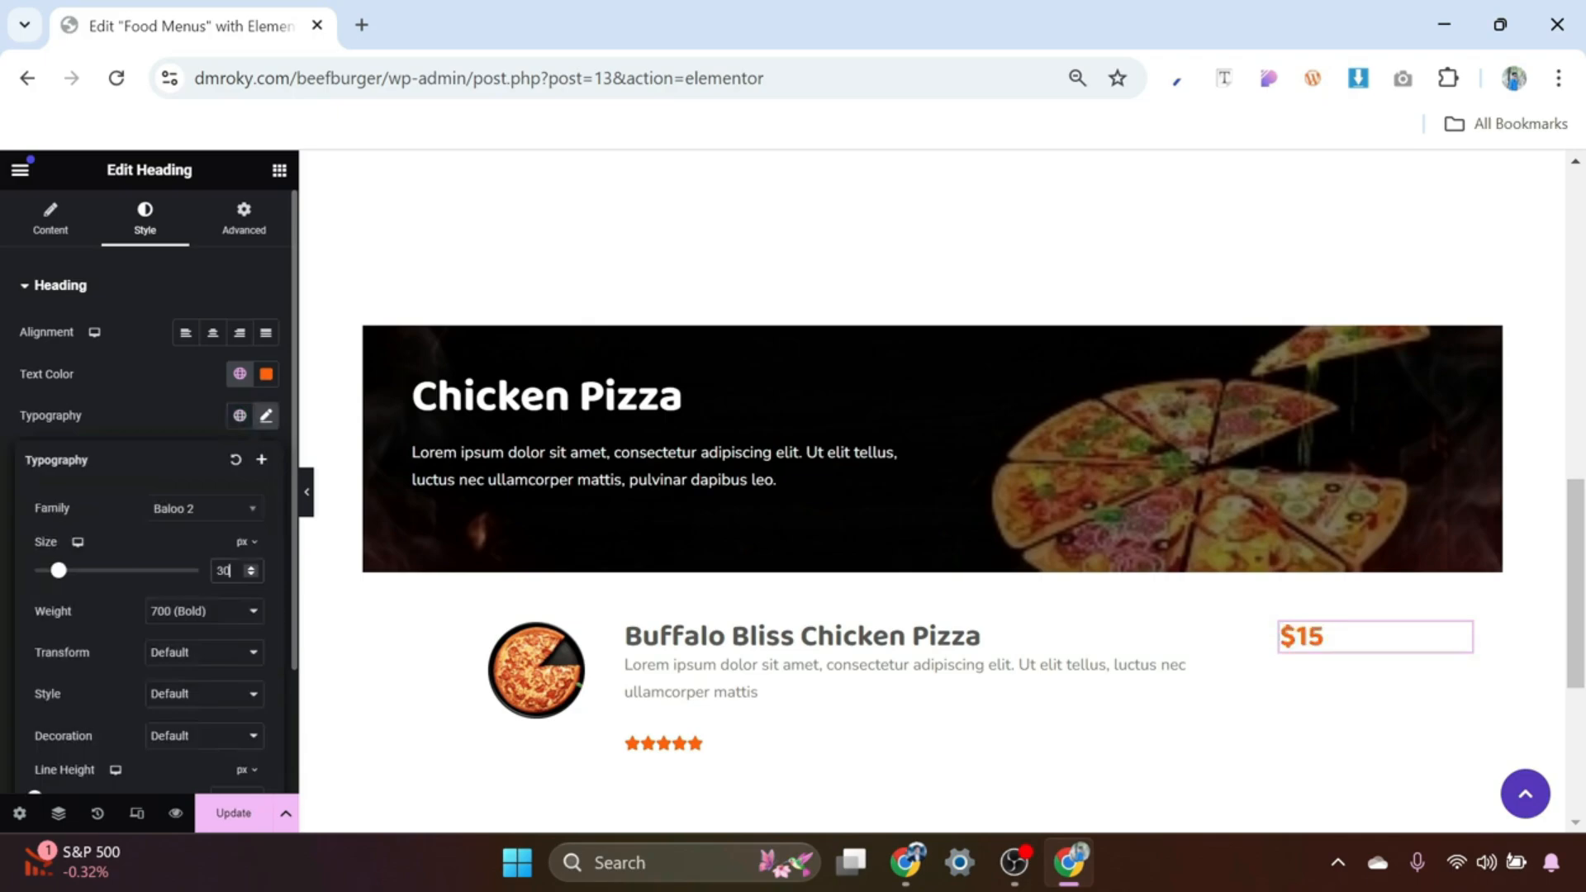
Step: Give the $15 heading a custom width of 25%
left_click(244, 231)
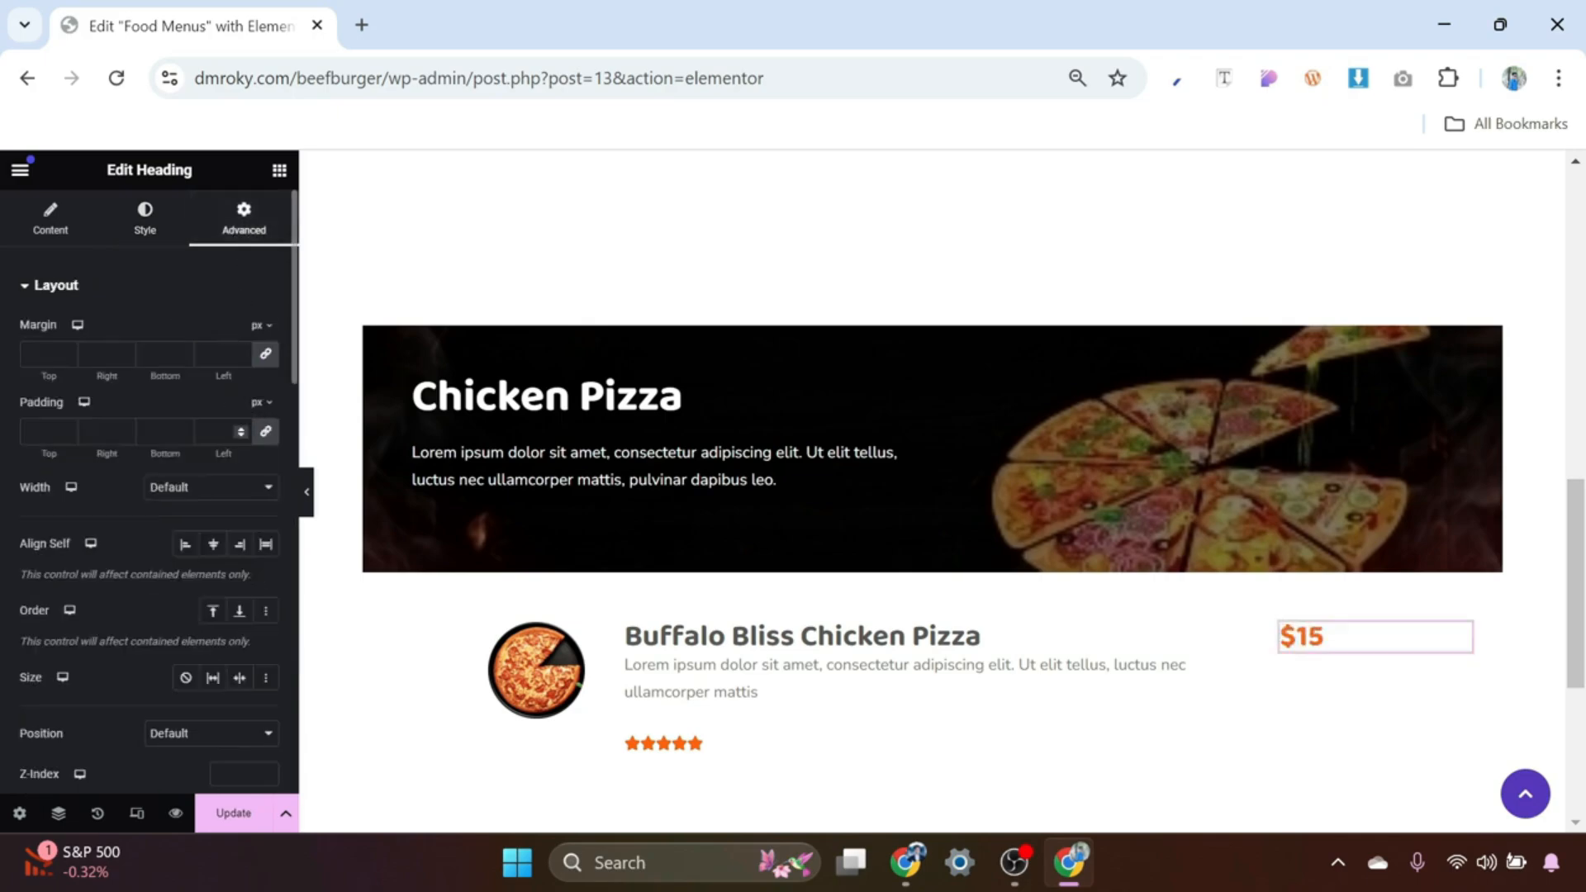
left_click(206, 493)
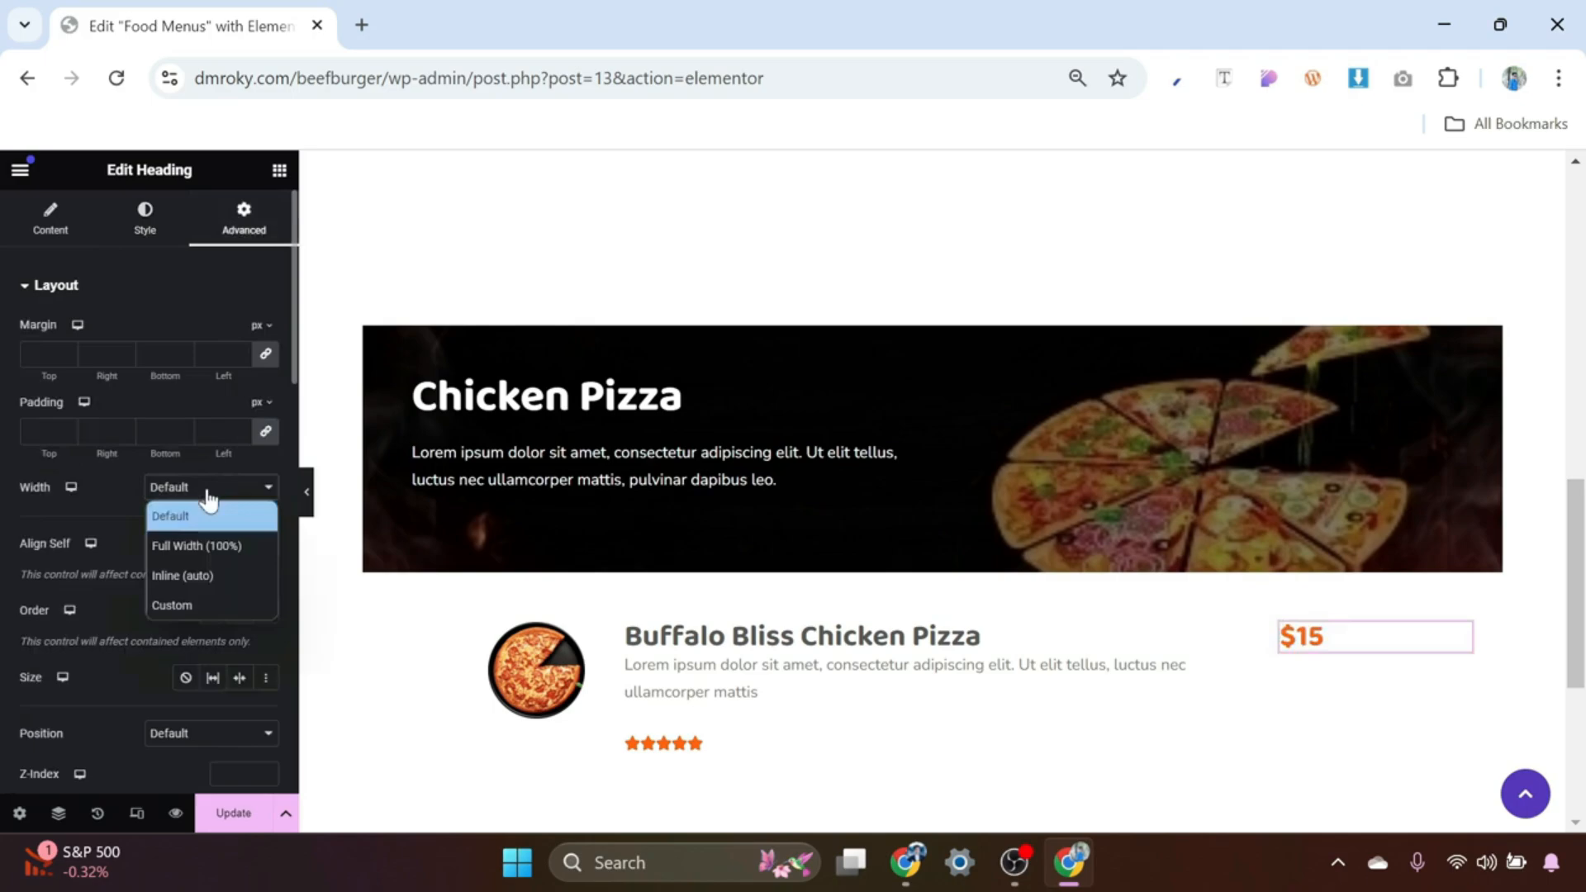
left_click(200, 604)
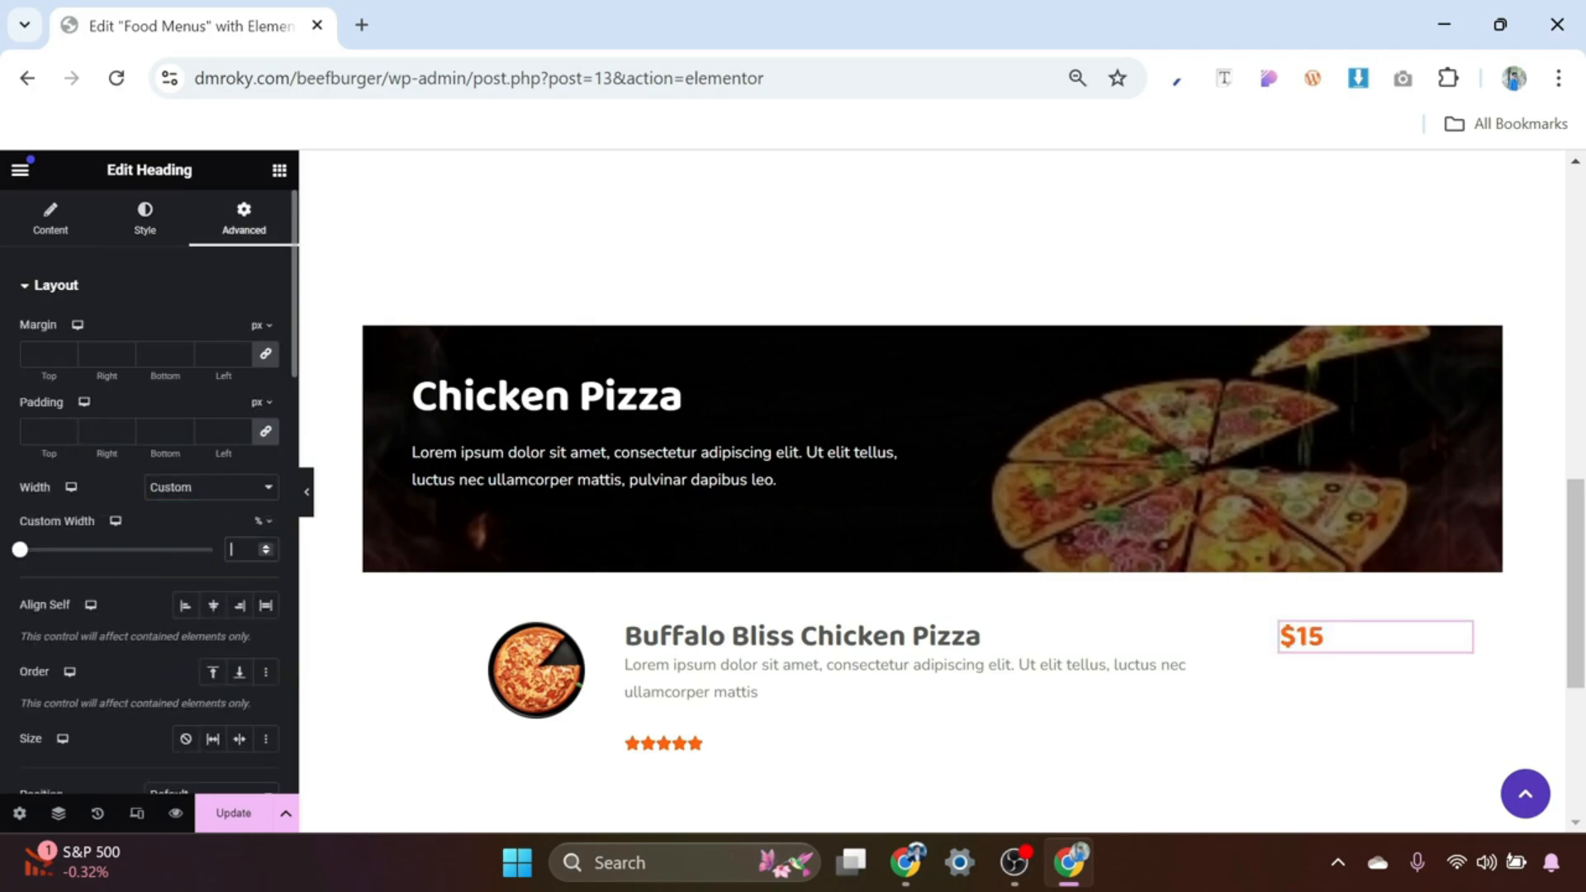
type("25")
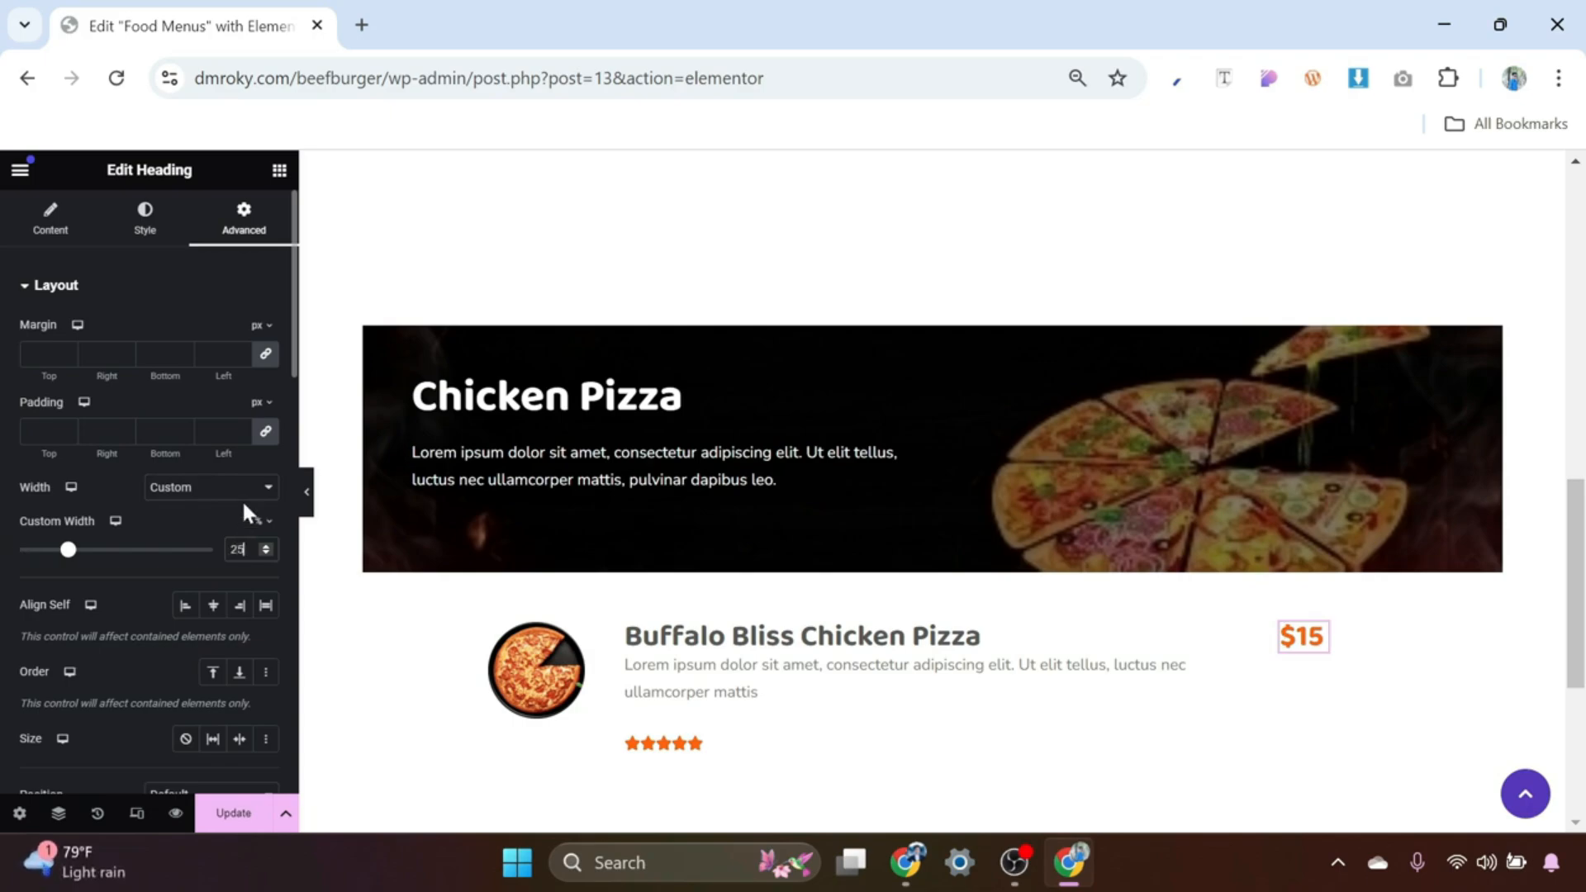
Step: Unlink the $15 heading's padding and set it to 10 px top and bottom, 30 px right and left
left_click(265, 433)
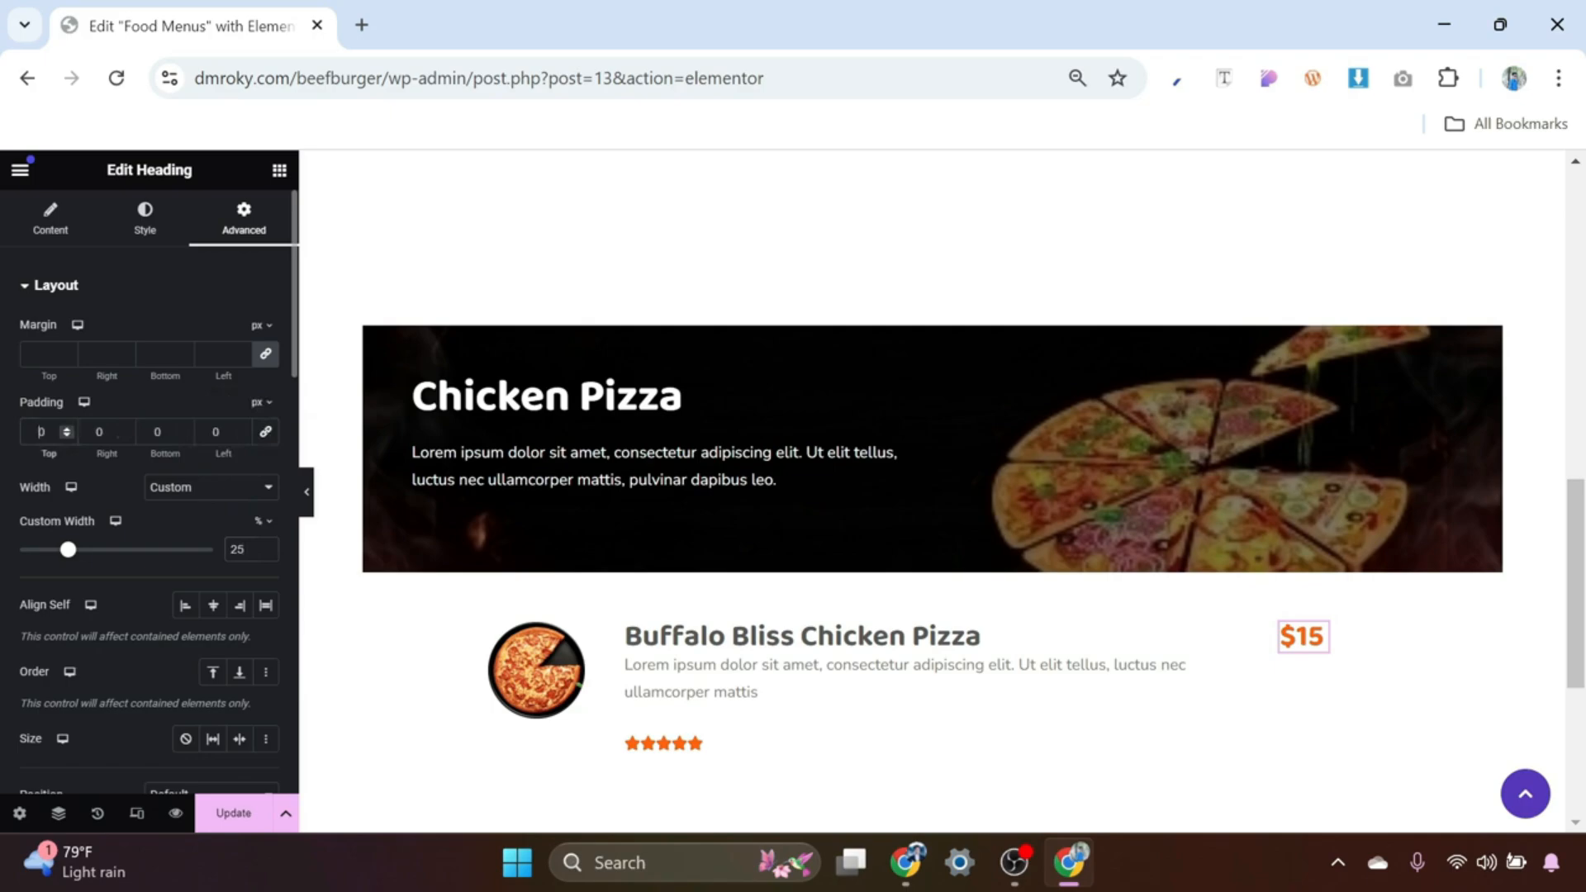
type("1")
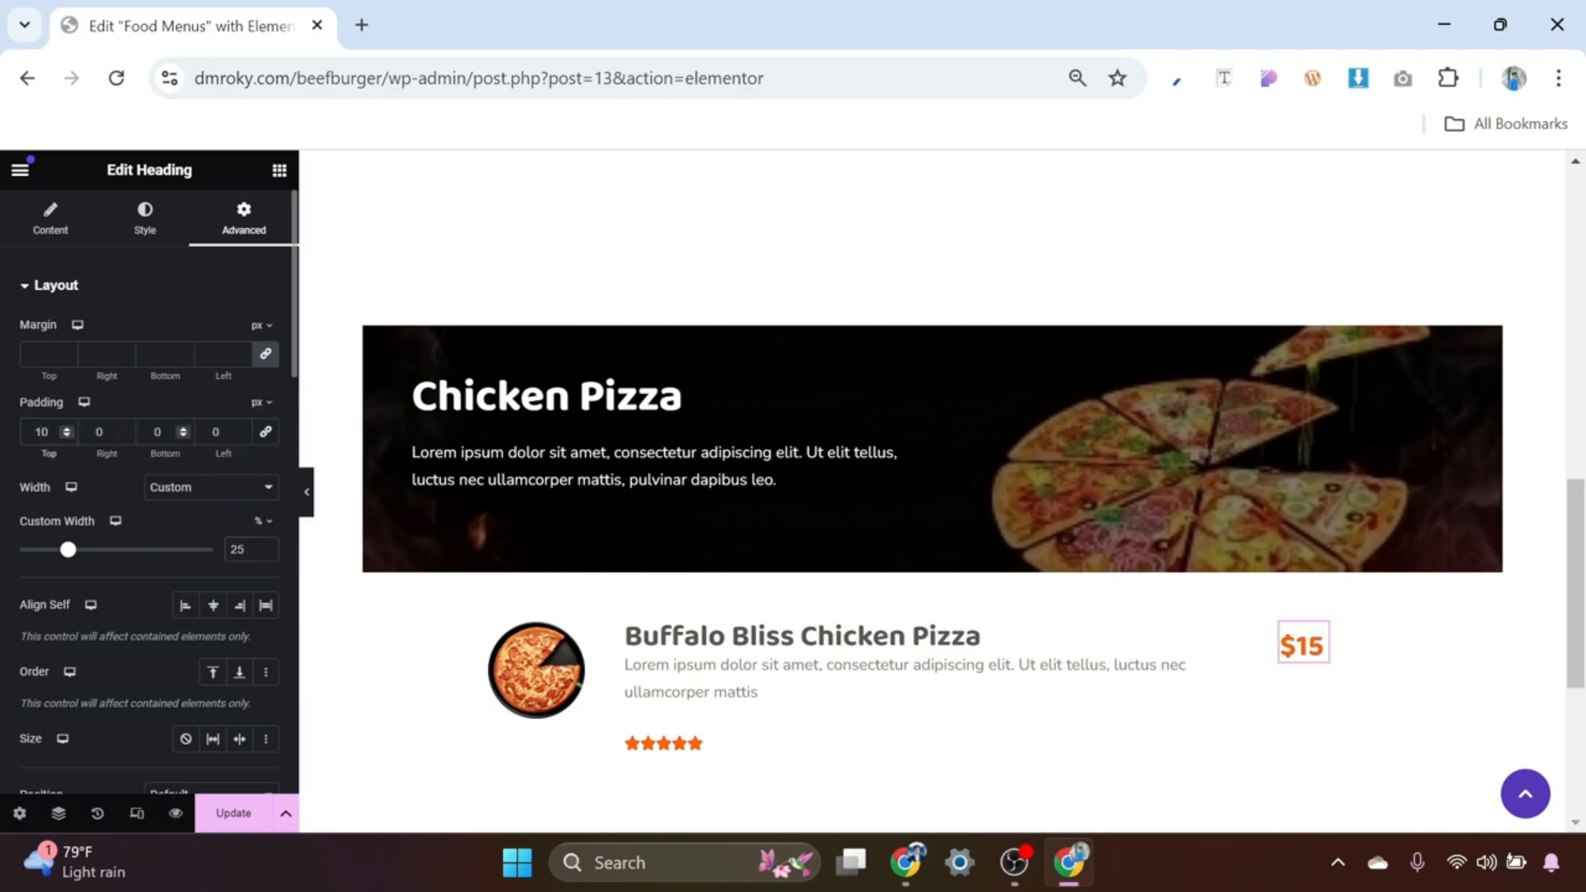
left_click(153, 433)
type("1")
left_click(99, 431)
type("3")
left_click(213, 431)
type("3")
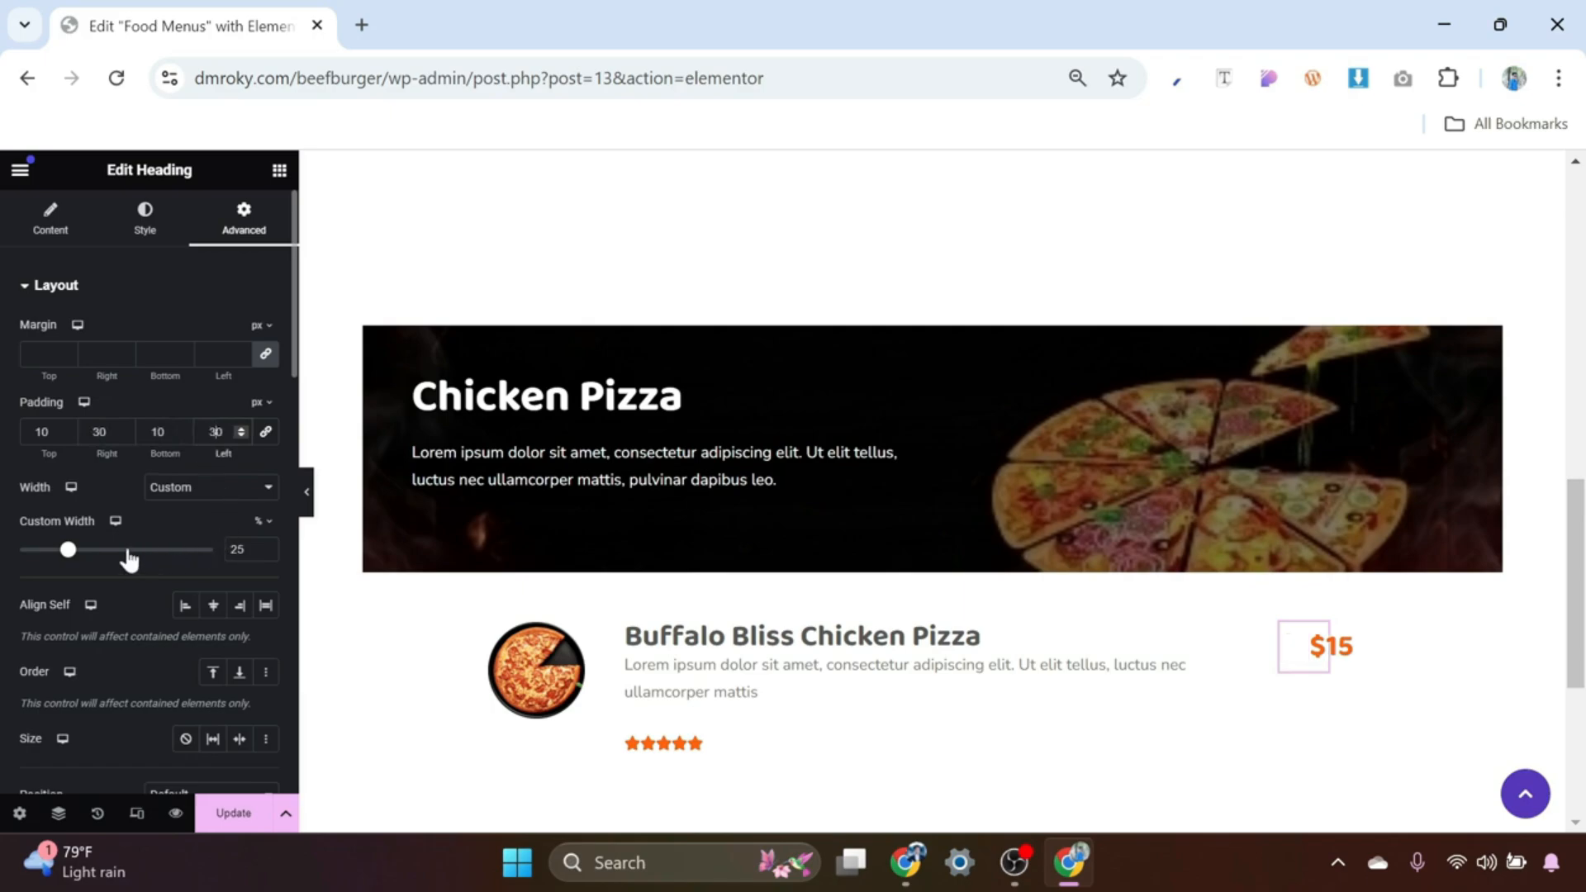
Step: Set the $15 heading's custom width to 60%
left_click_drag(68, 556, 134, 572)
left_click(265, 546)
Step: Give the $15 heading a classic background in the global Brand color, lowering its opacity to #FF5F0017
scroll(187, 567, "down", 3)
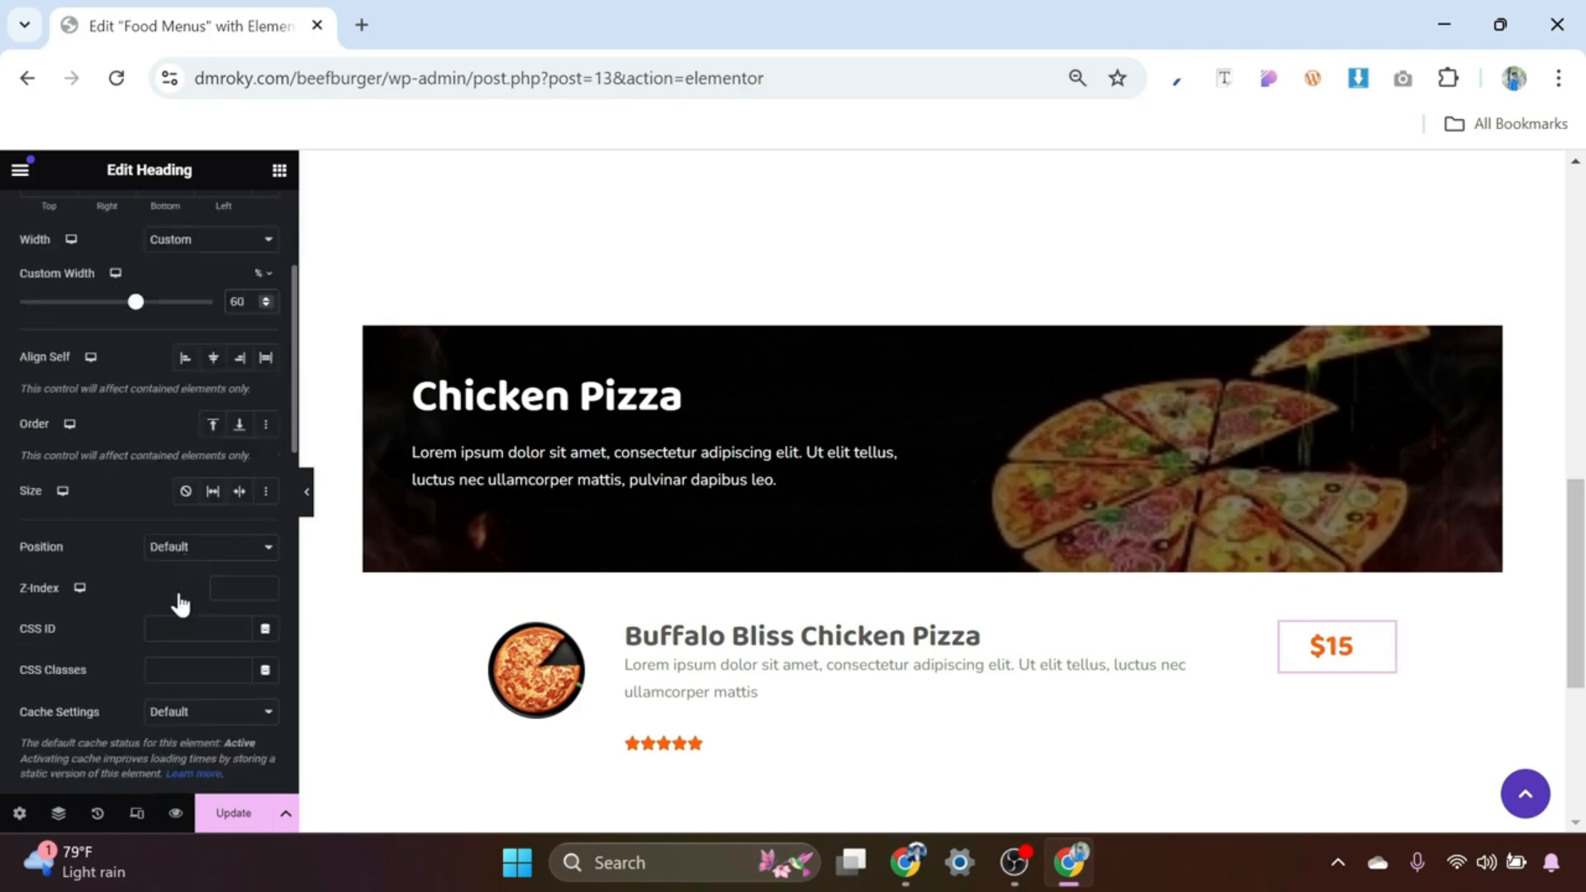
scroll(180, 607, "down", 6)
scroll(118, 725, "down", 2)
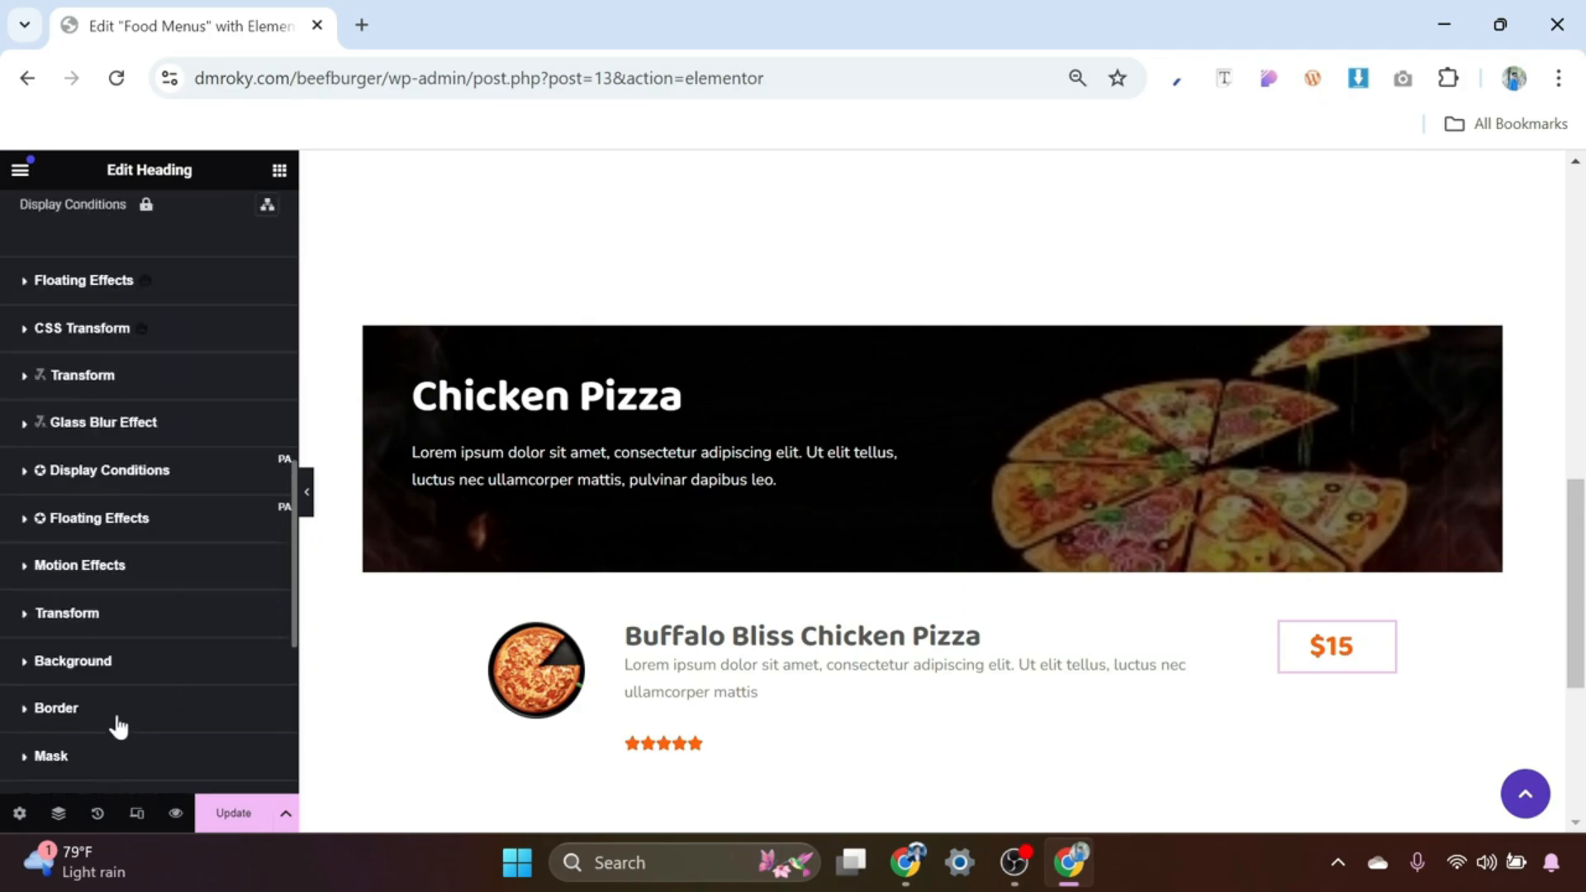
left_click(92, 663)
scroll(149, 620, "down", 3)
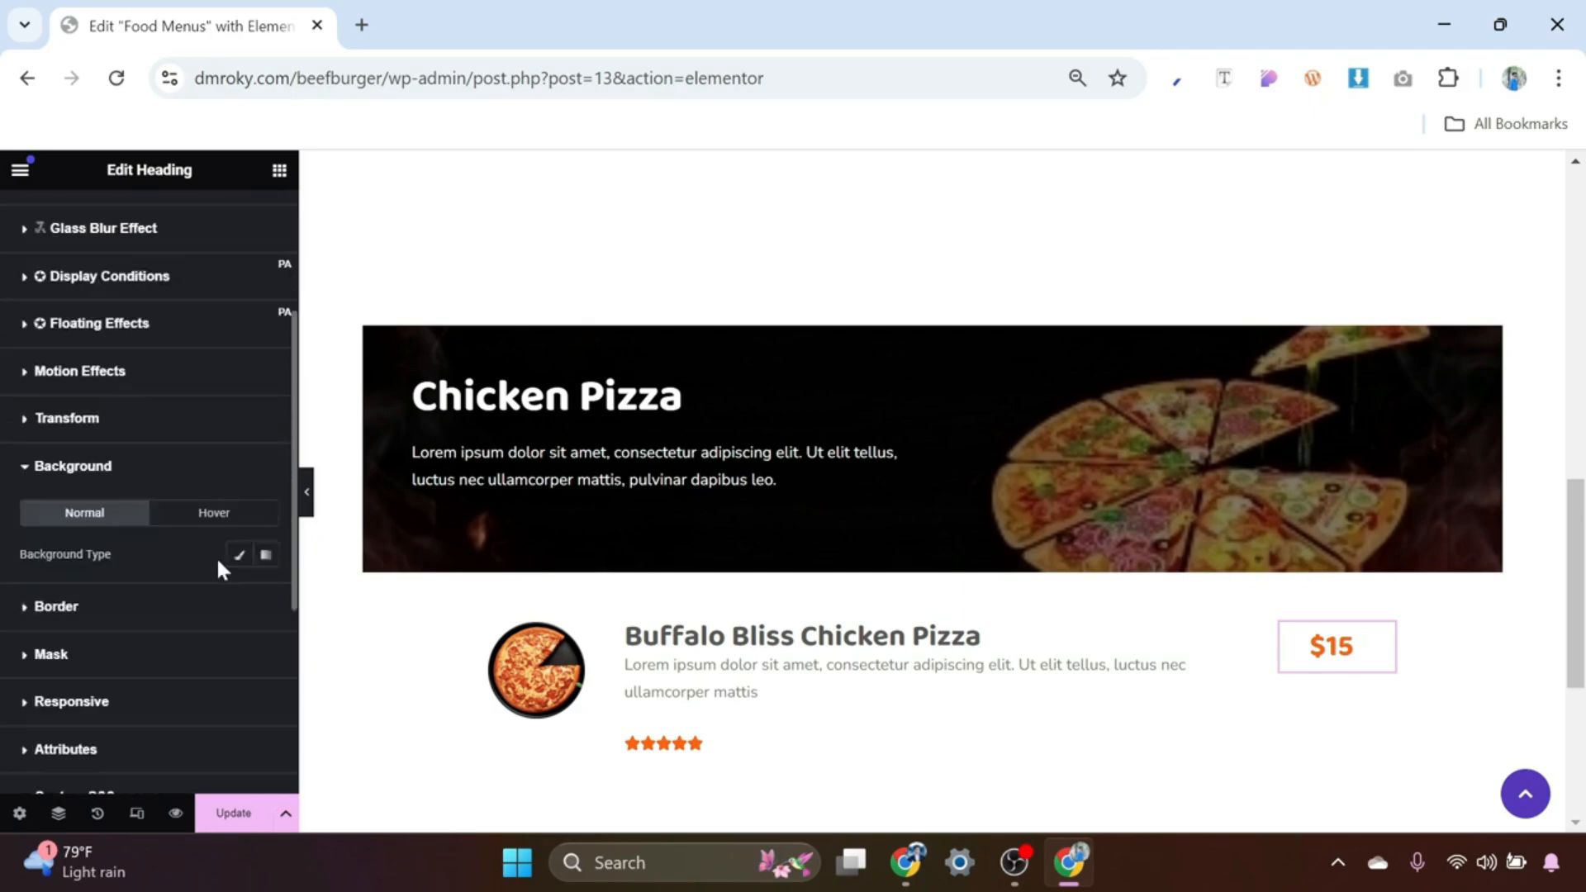
left_click(240, 566)
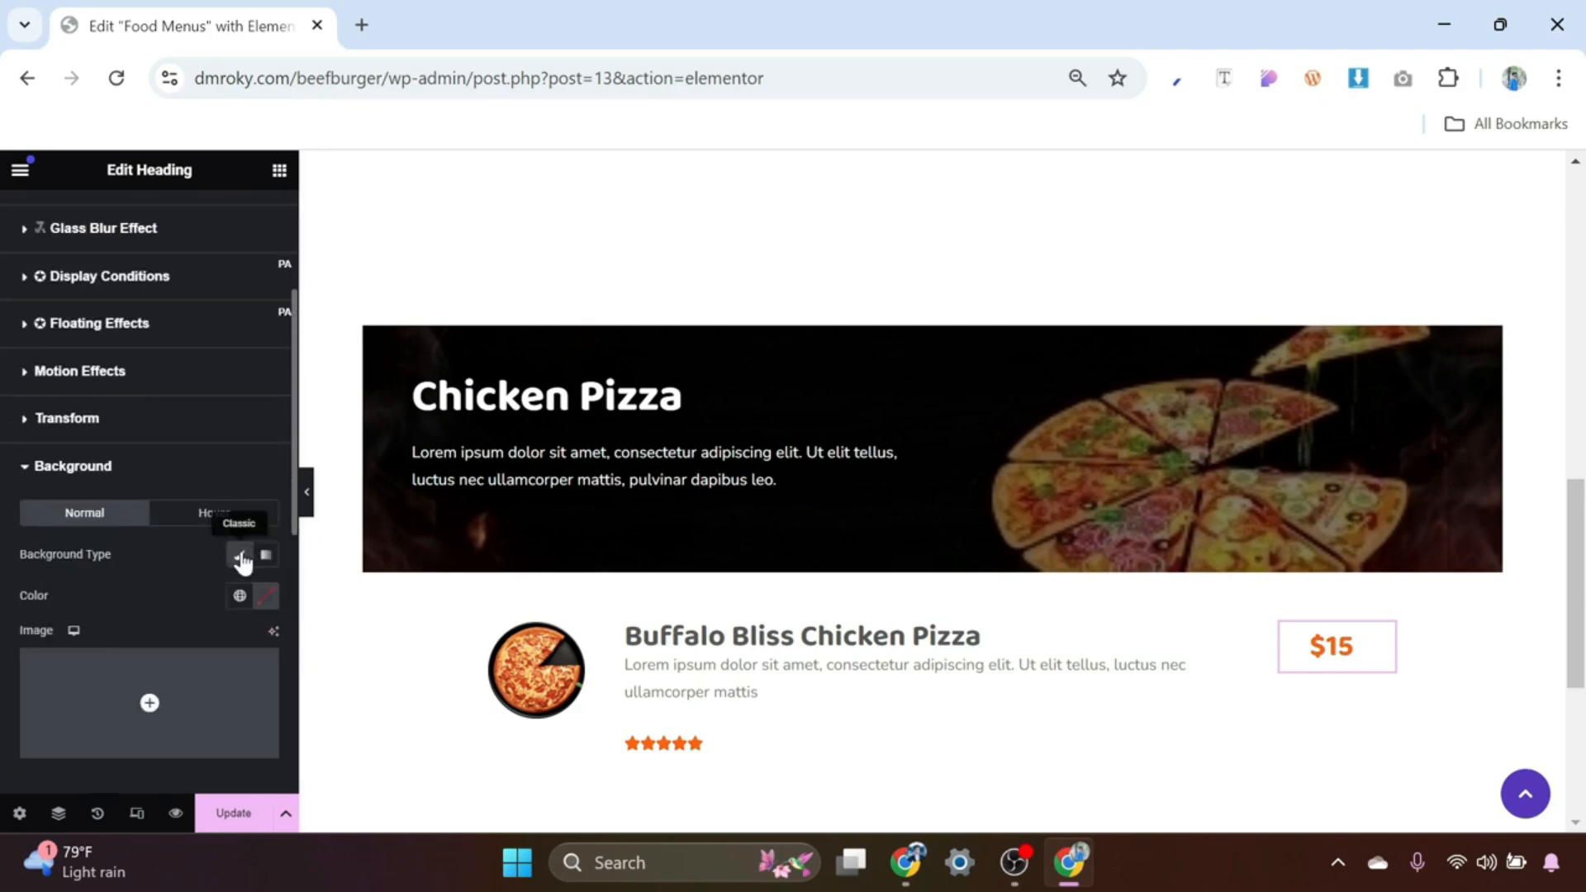
scroll(235, 556, "down", 2)
left_click(239, 475)
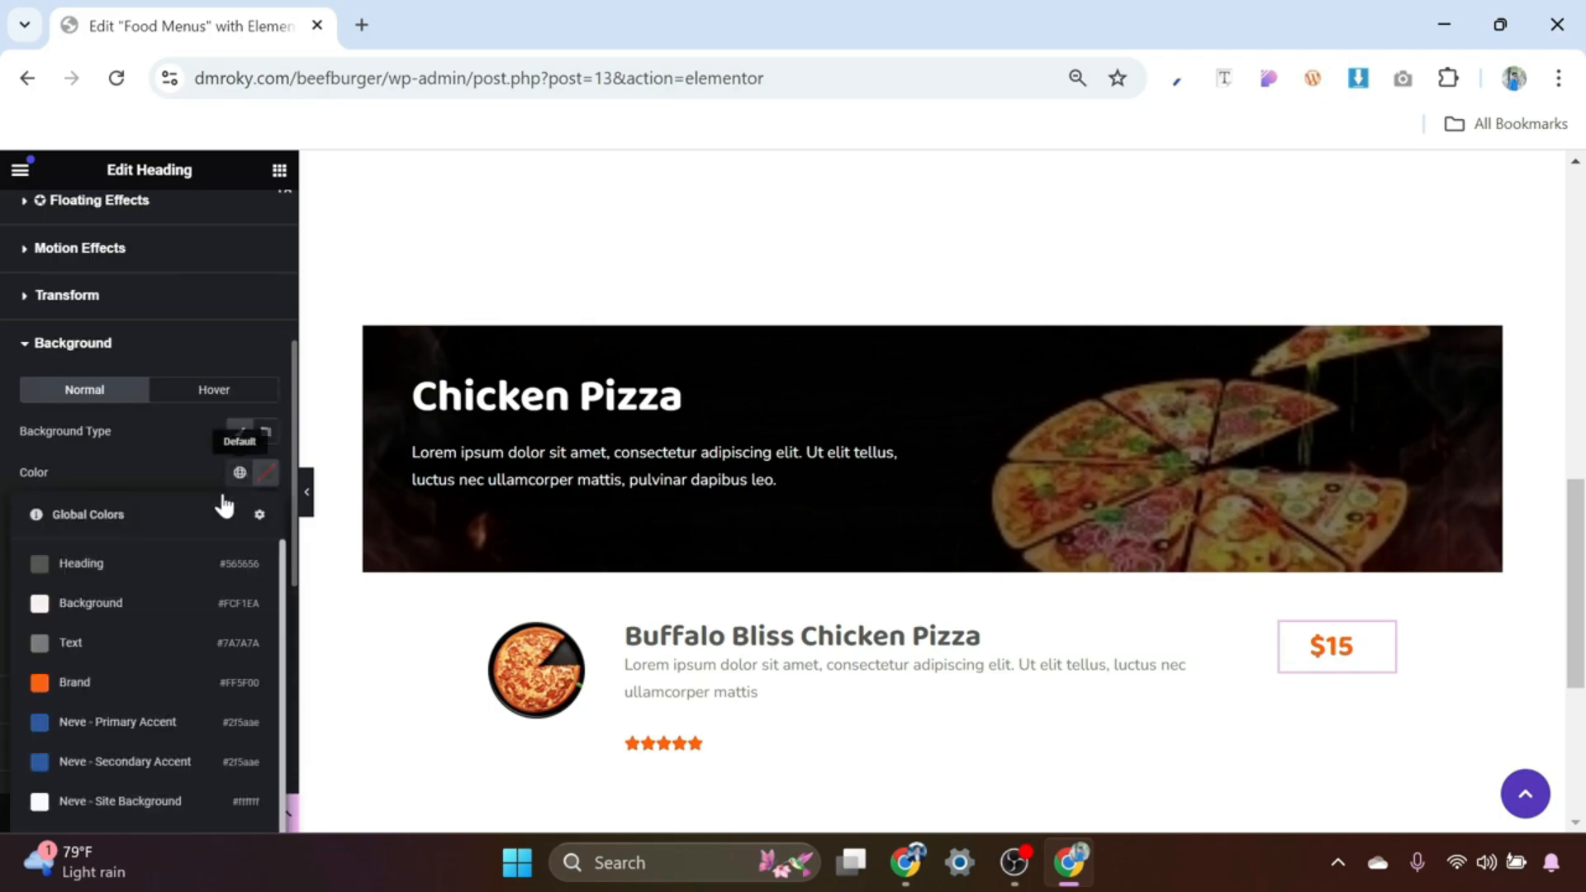
left_click(119, 676)
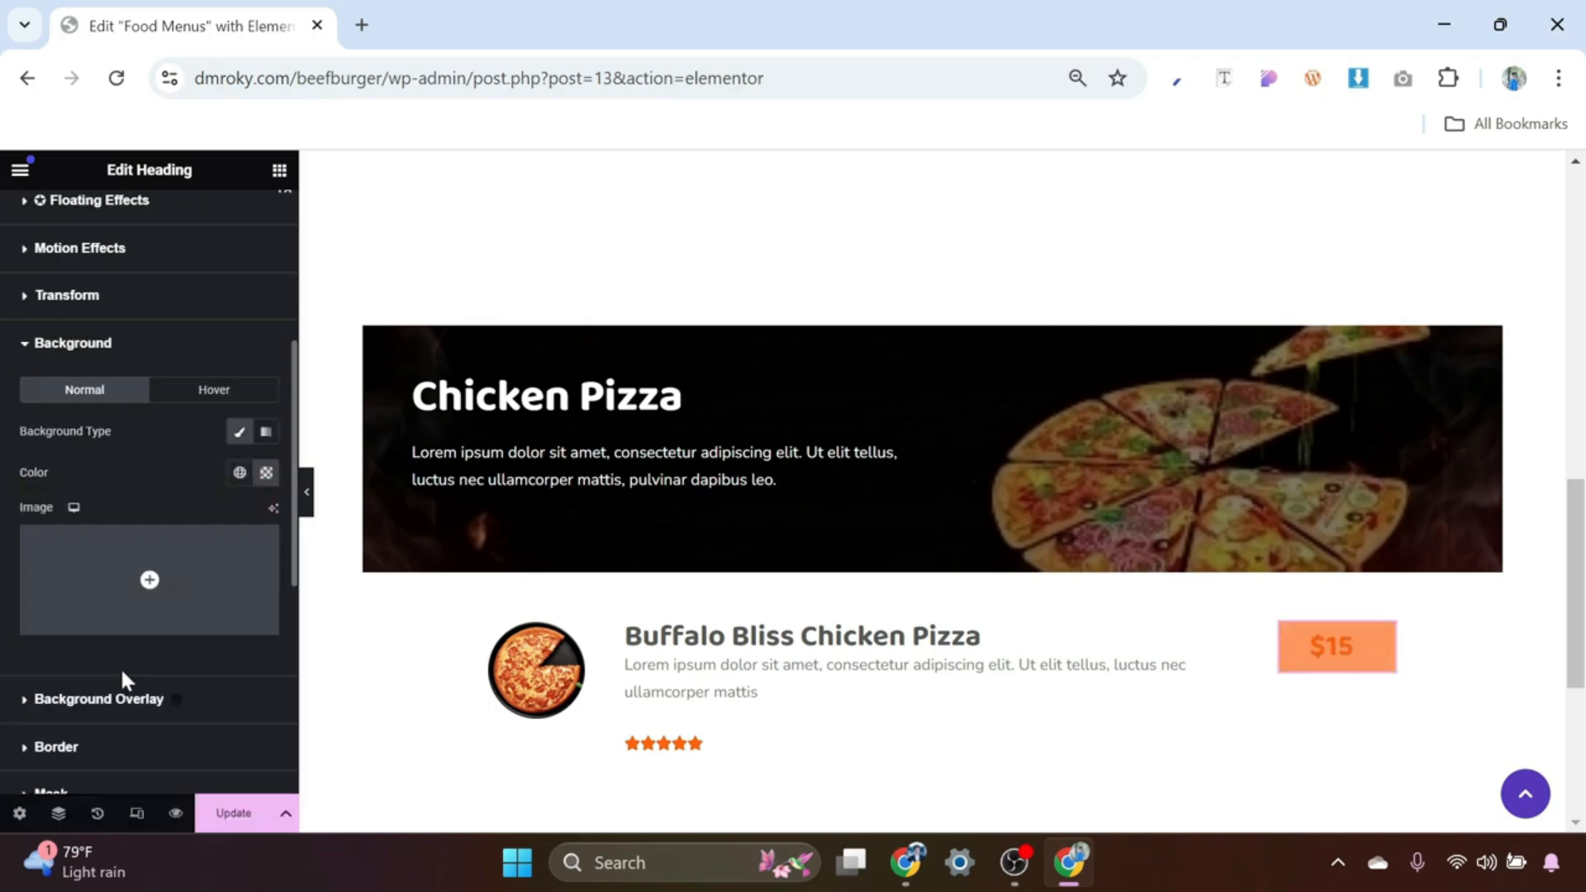
left_click(266, 473)
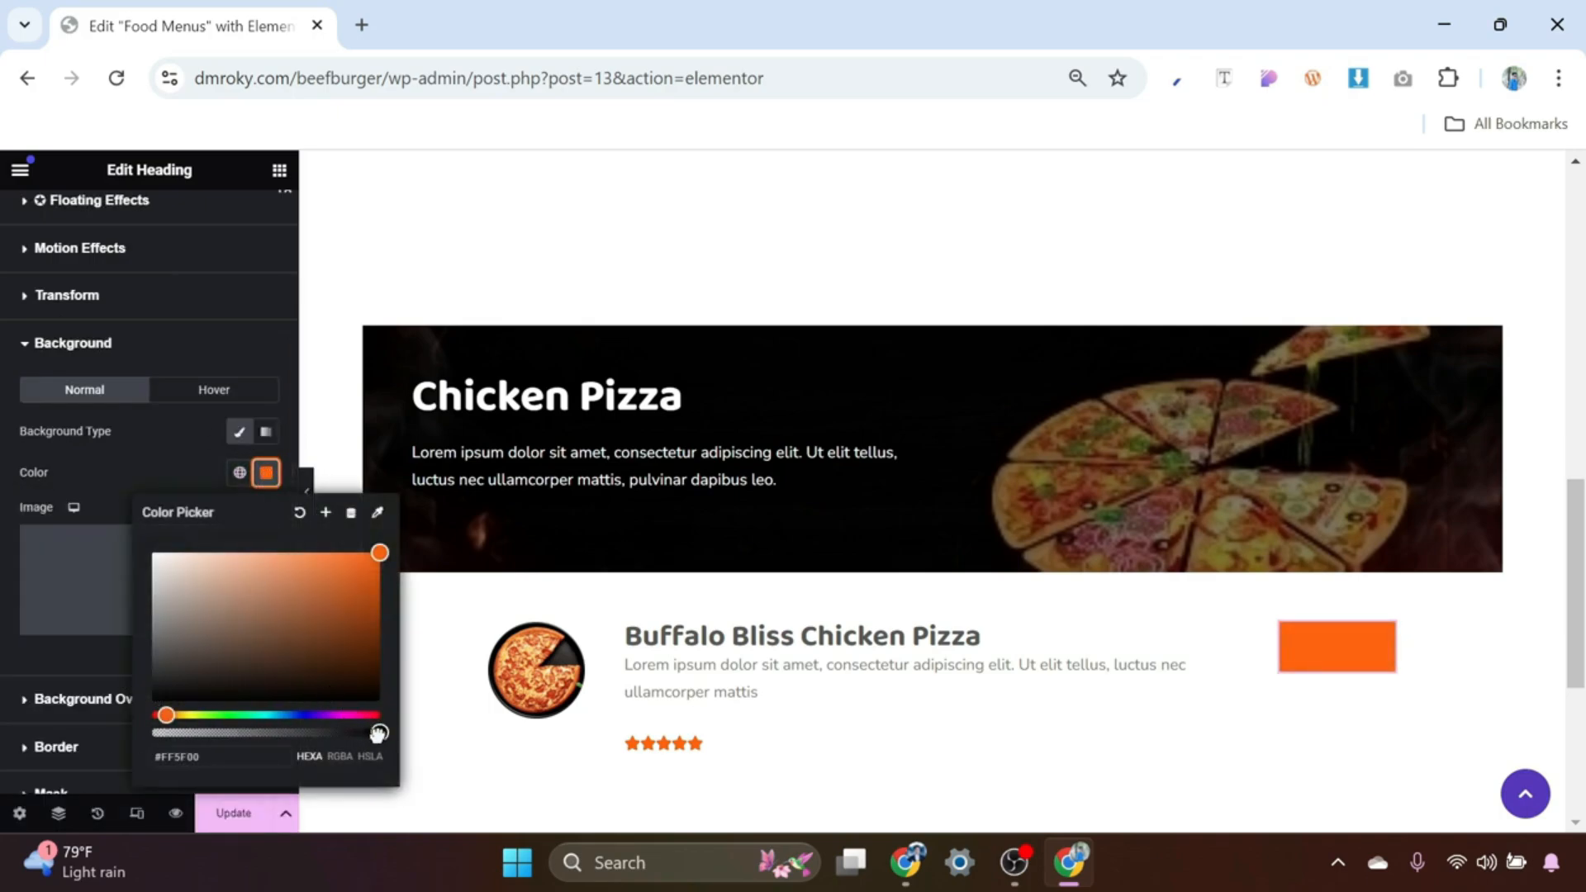
left_click_drag(372, 731, 174, 733)
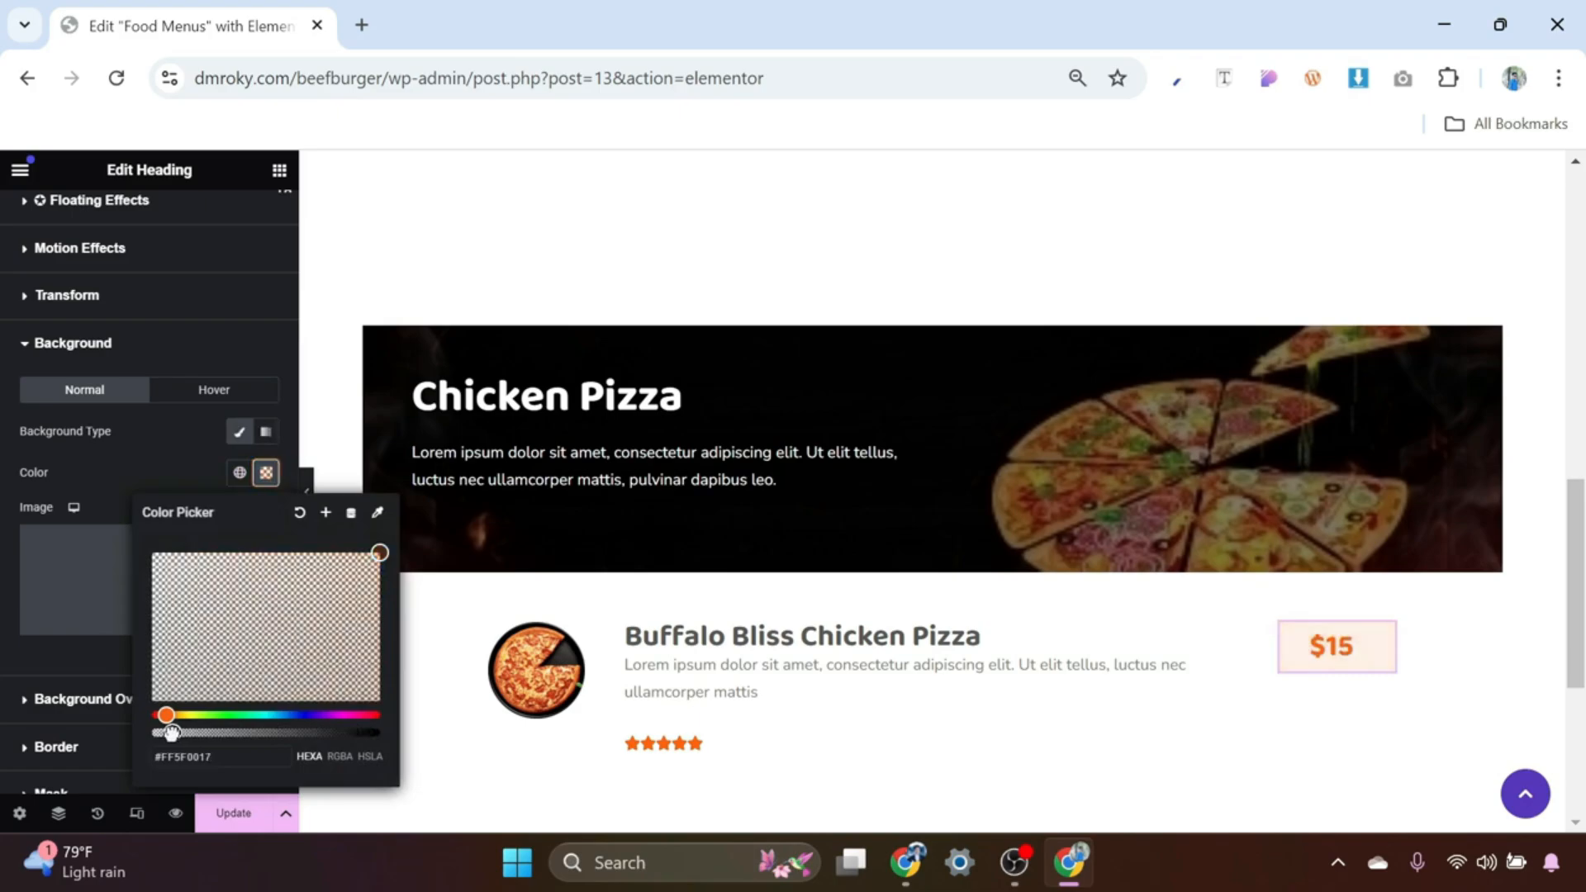
Step: Add a solid 1 px border in the global Brand color with a 10 px radius to the $15 heading
scroll(142, 471, "down", 3)
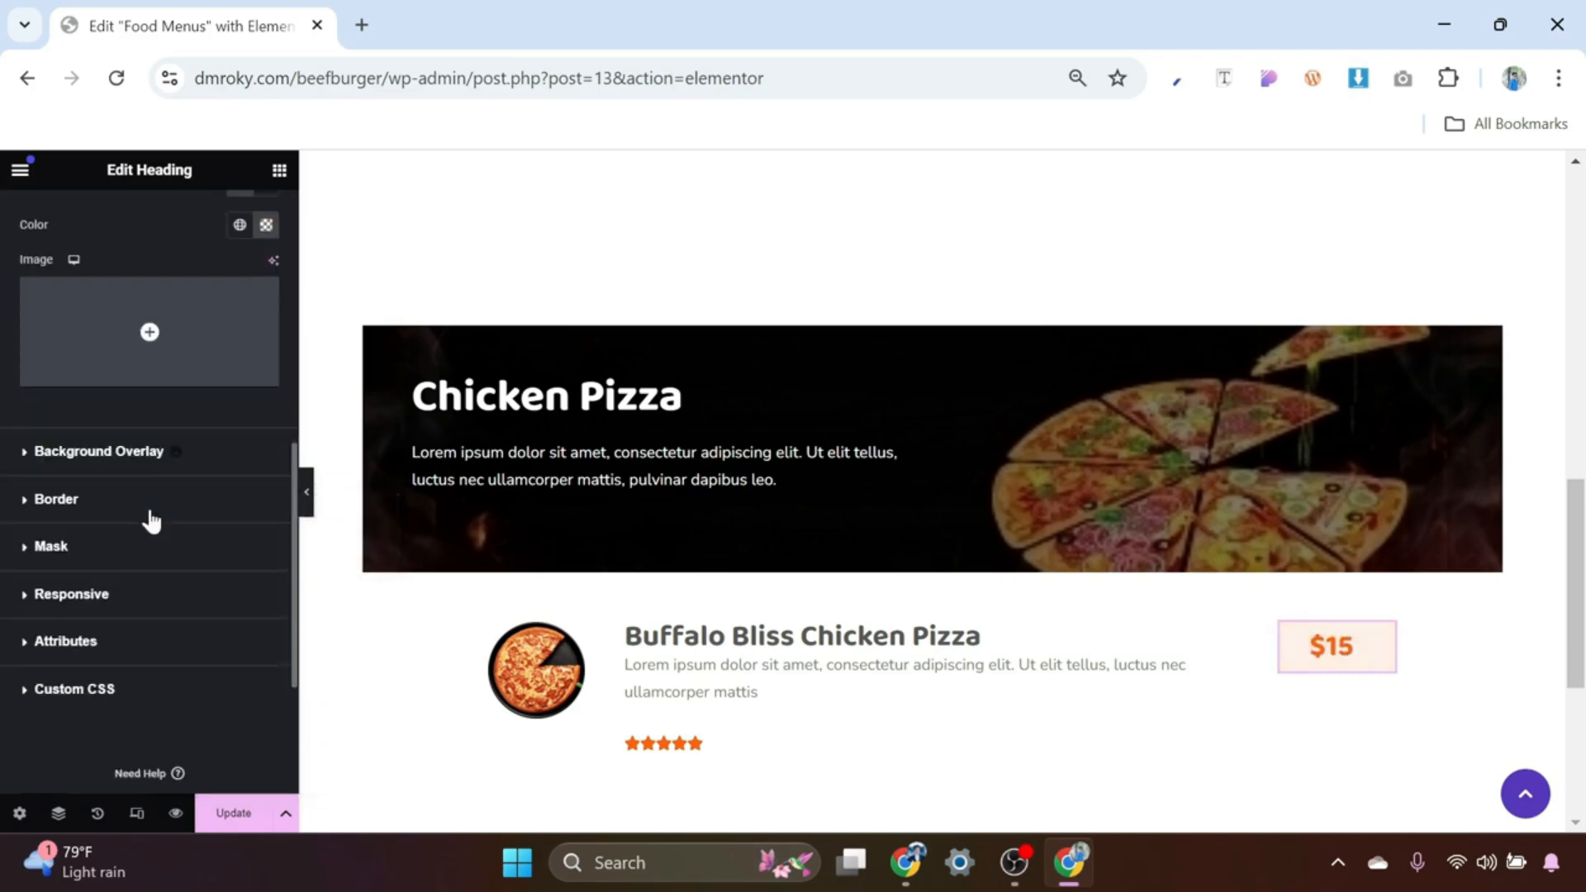
left_click(72, 506)
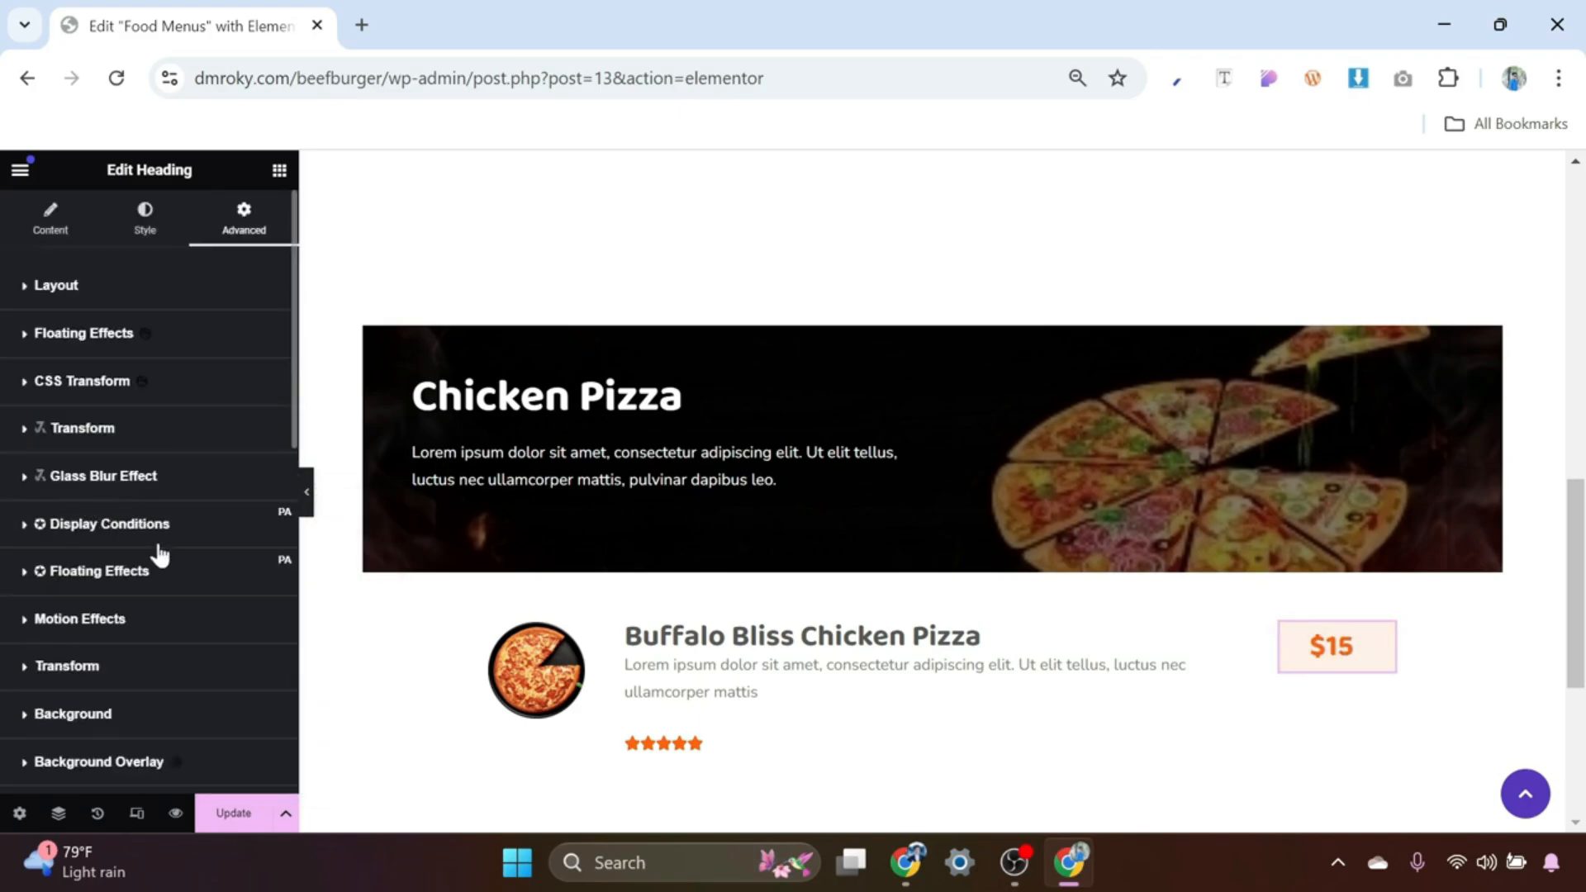
scroll(161, 562, "down", 1)
left_click(180, 532)
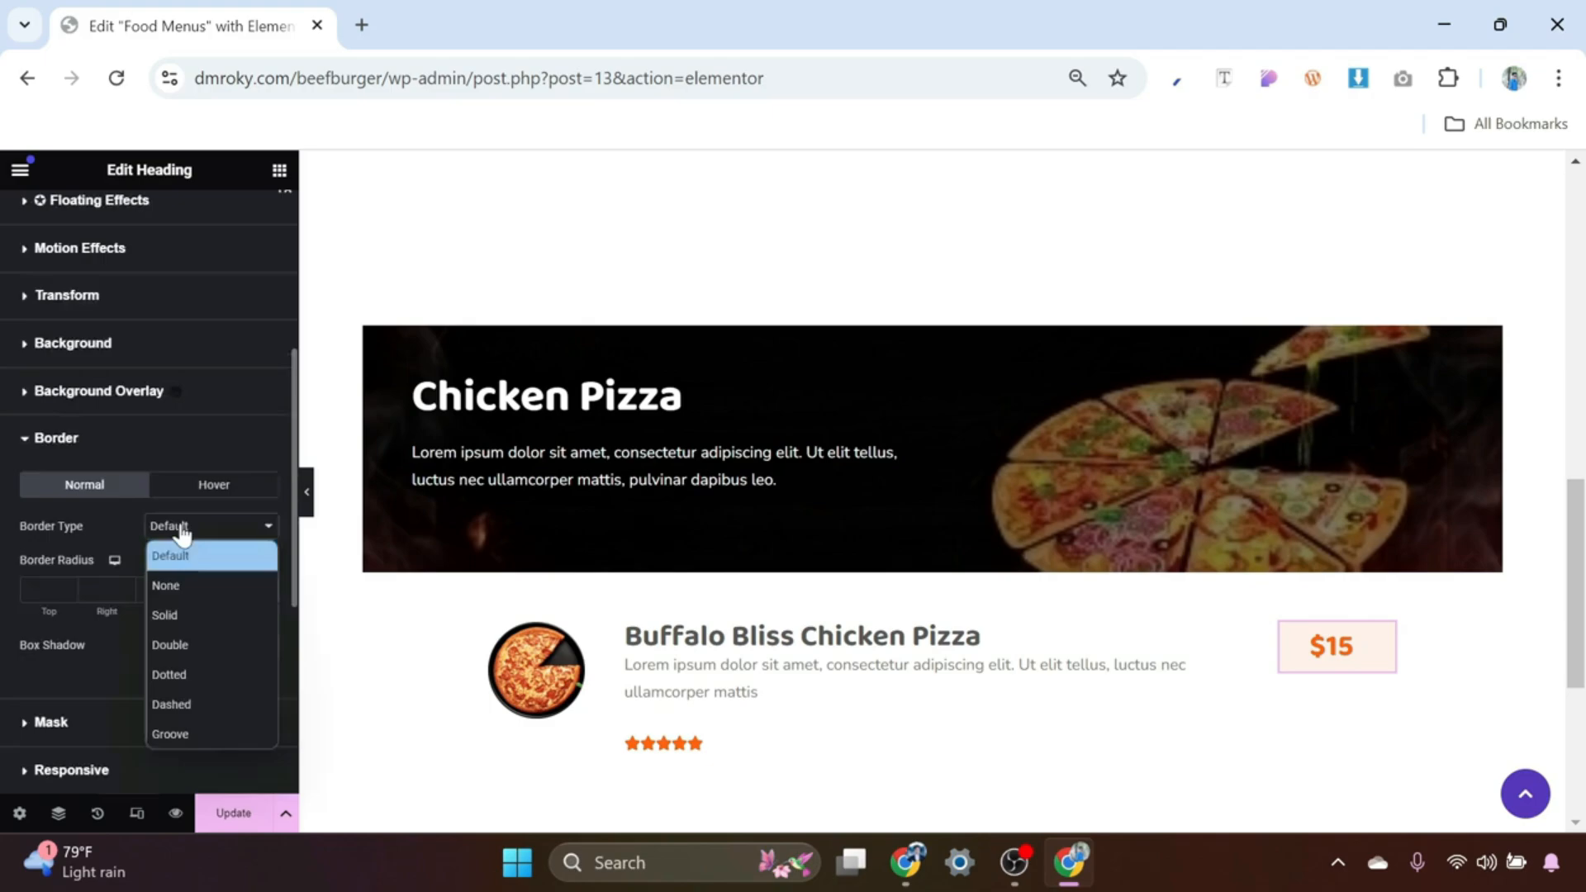
left_click(178, 619)
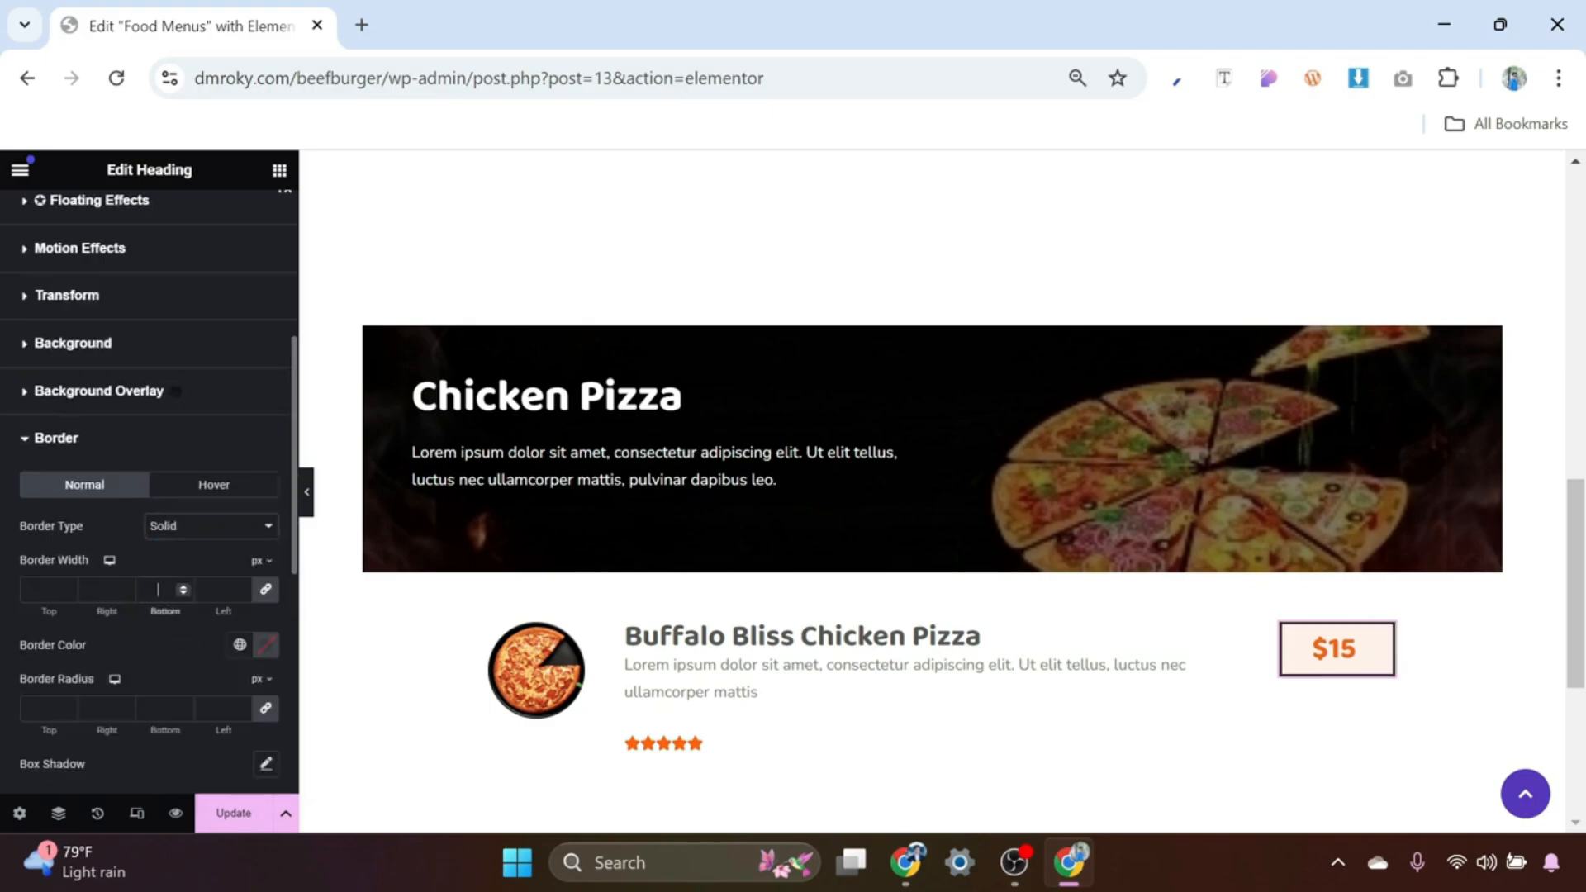
left_click(239, 644)
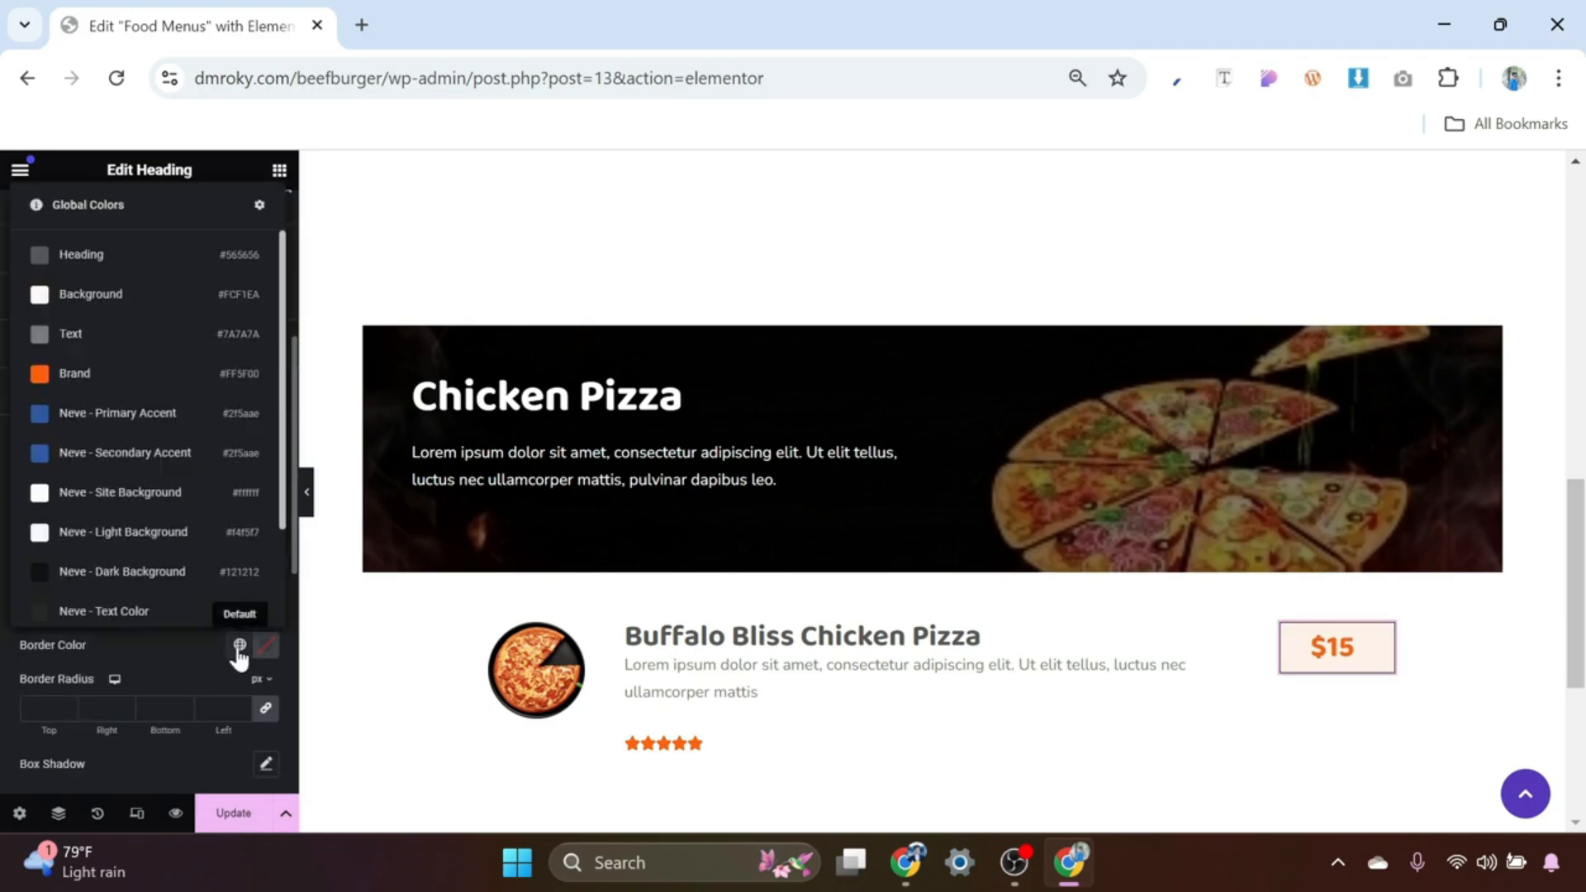
left_click(108, 382)
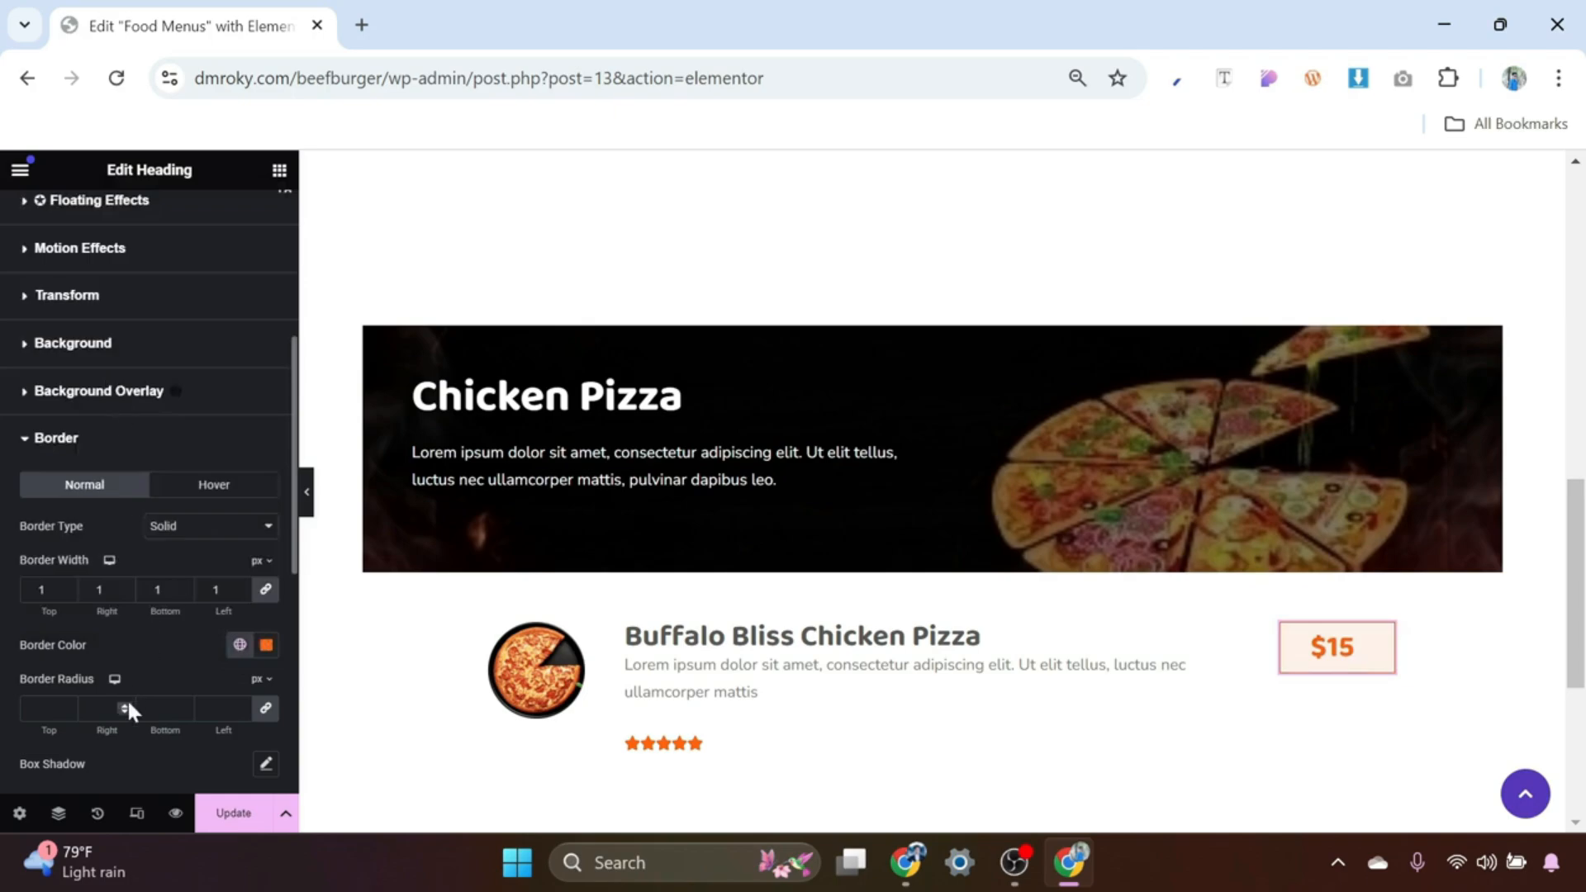
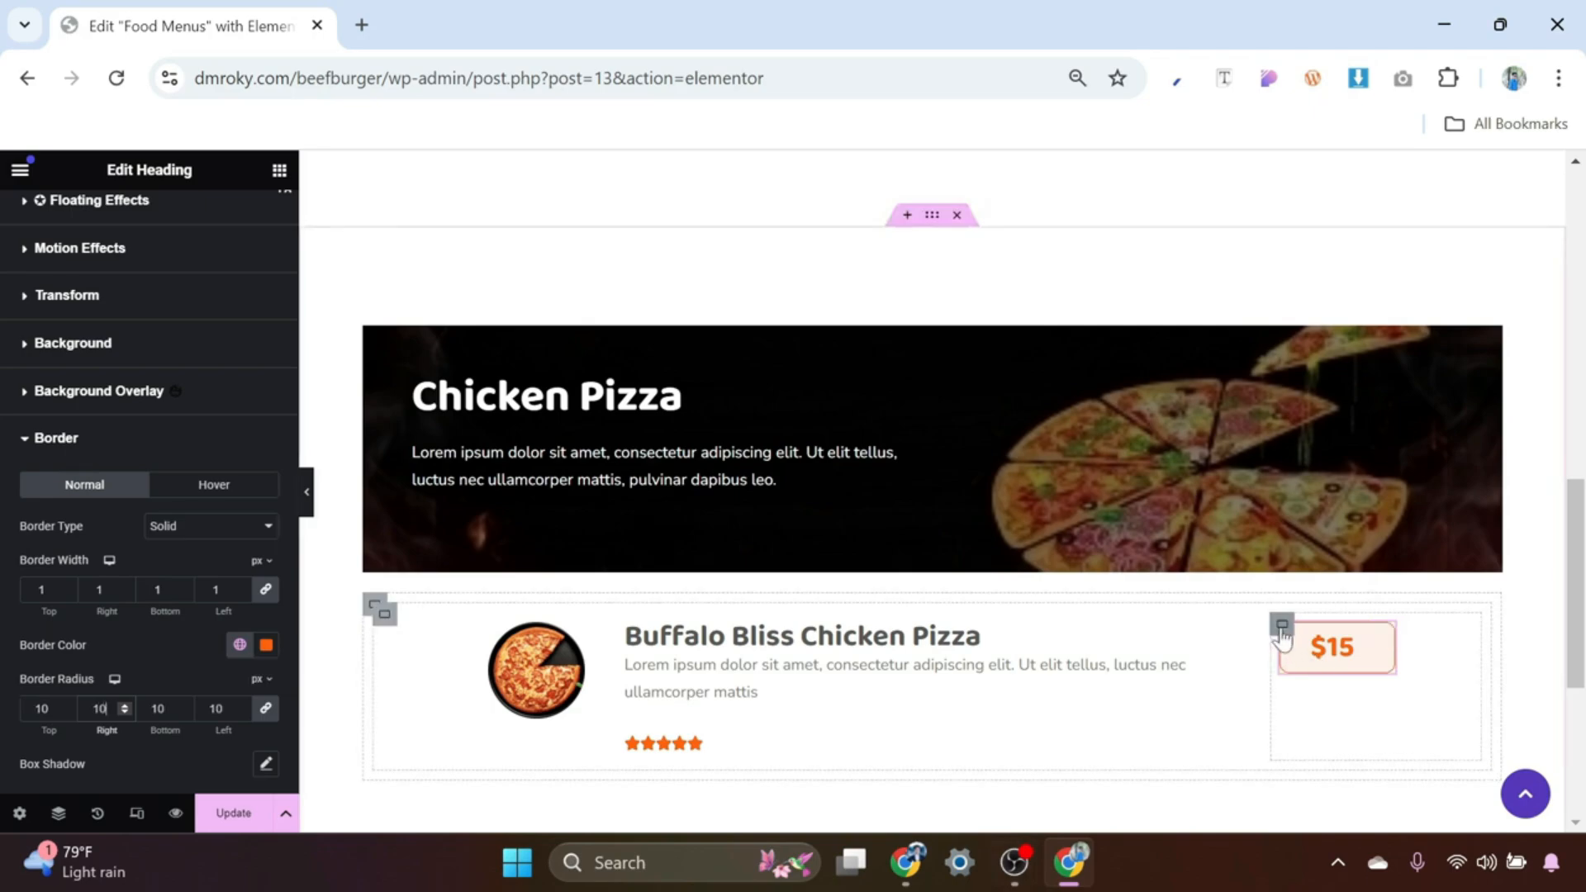
Step: Set the price column container's Justify Content to End and its Align Items to Start
left_click(1281, 628)
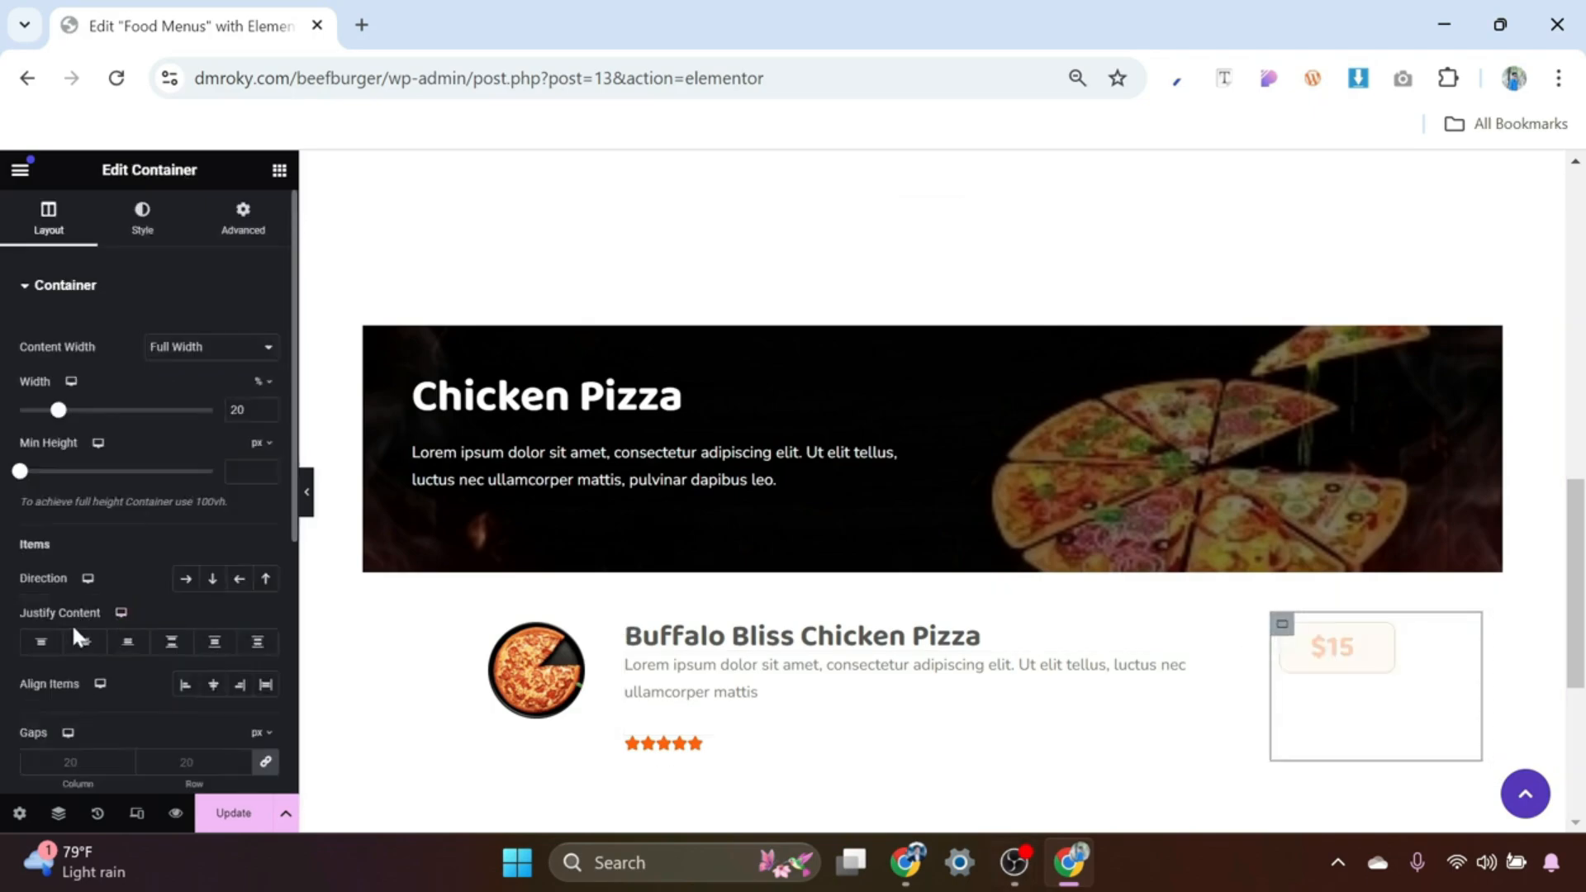
left_click(127, 643)
scroll(934, 670, "down", 1)
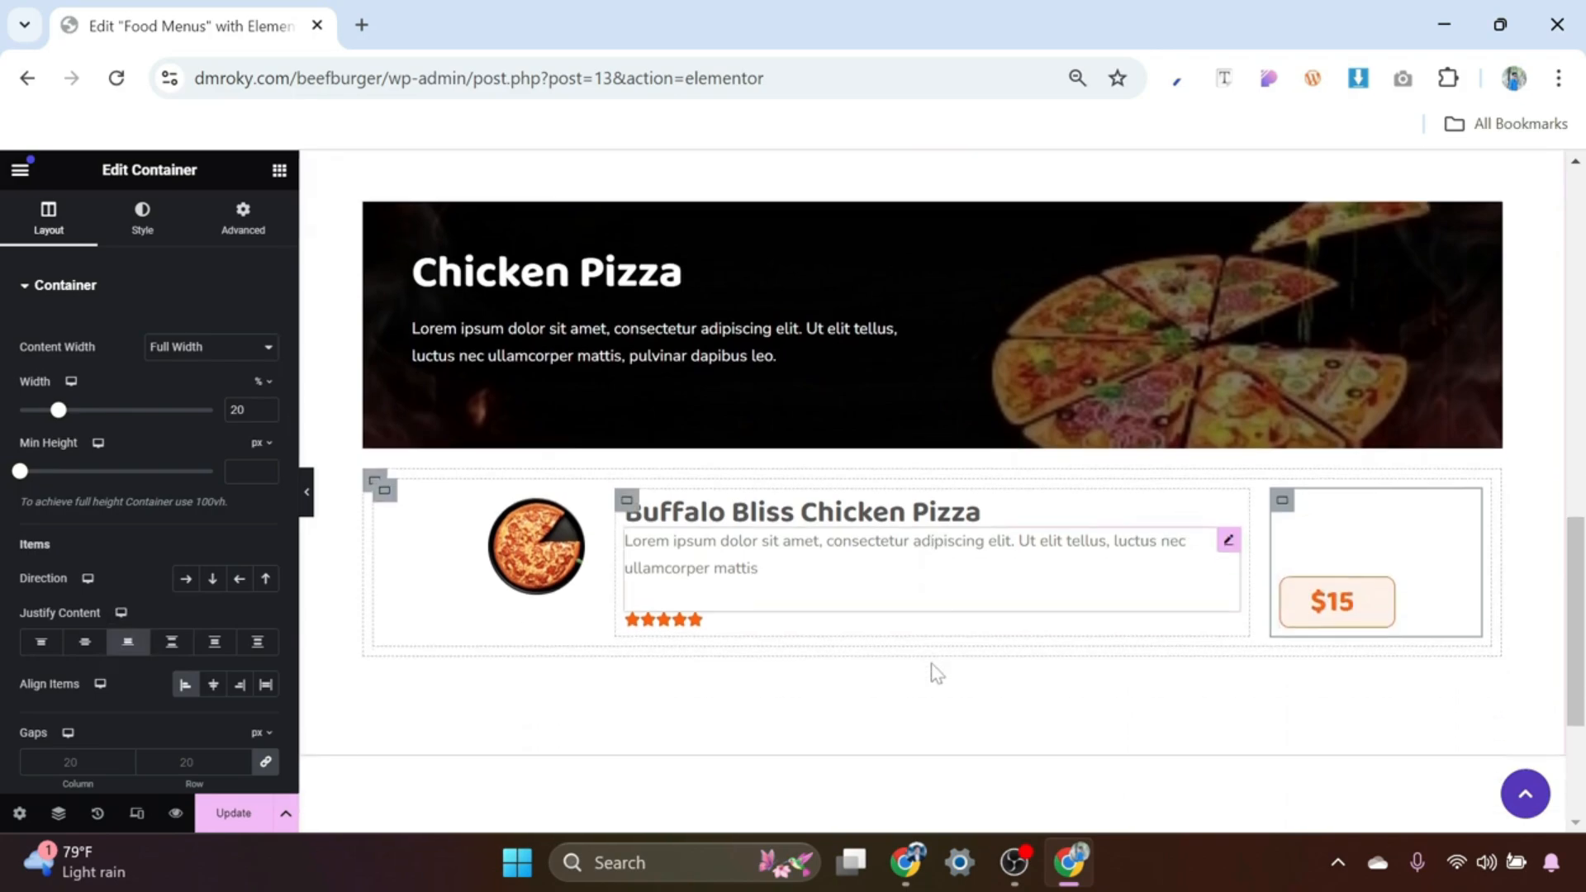
Step: Give the pizza row container a dotted 1 px bottom-only border in the global Brand color, with the other sides at 0
left_click(382, 496)
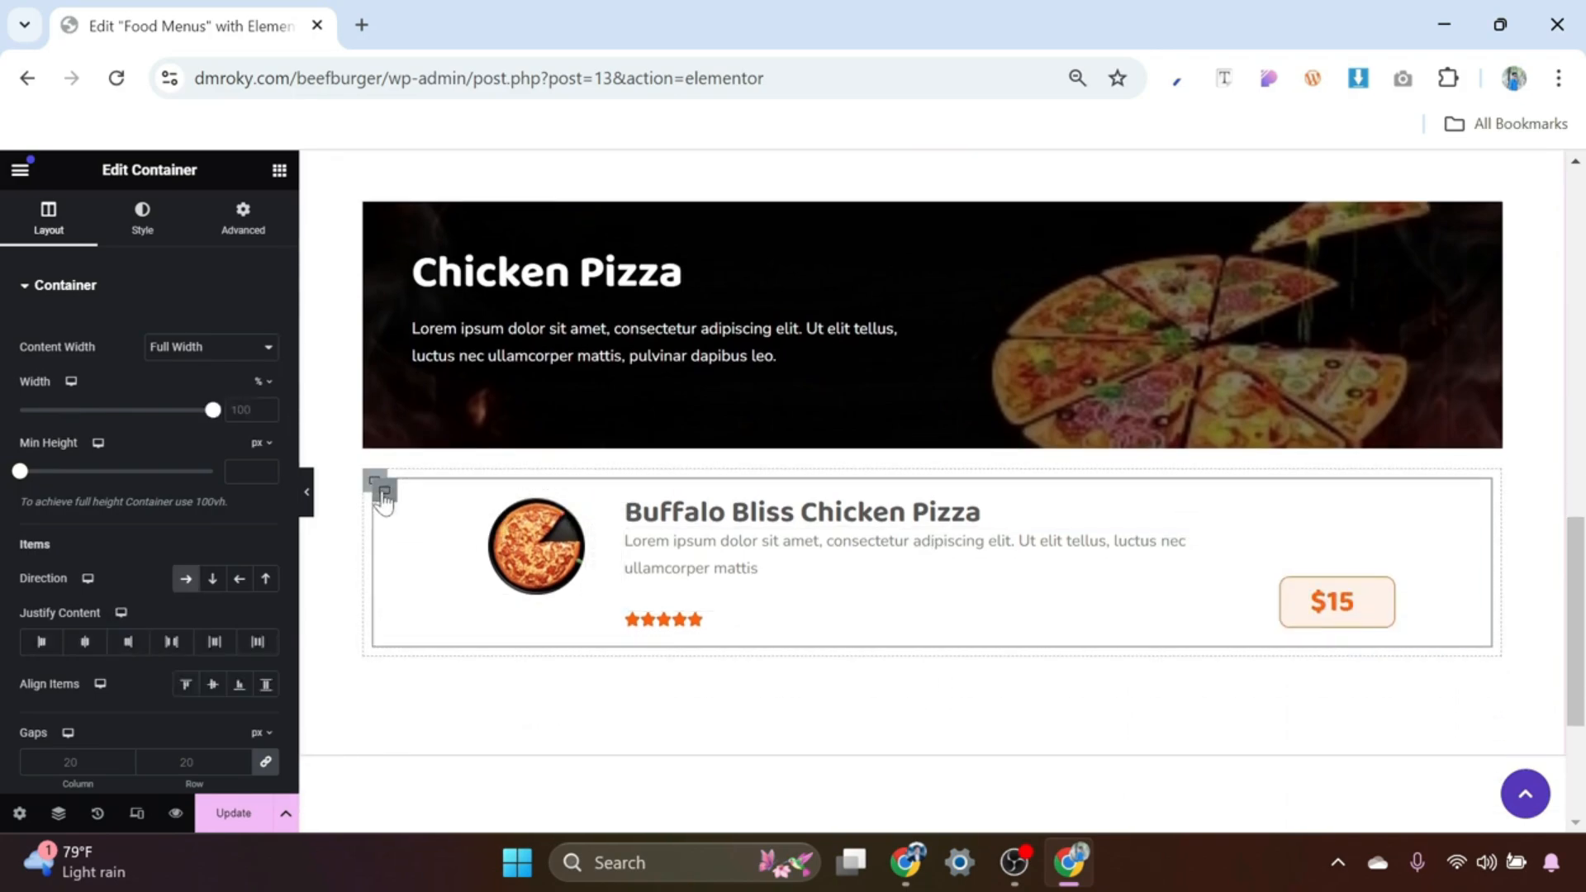
left_click(142, 223)
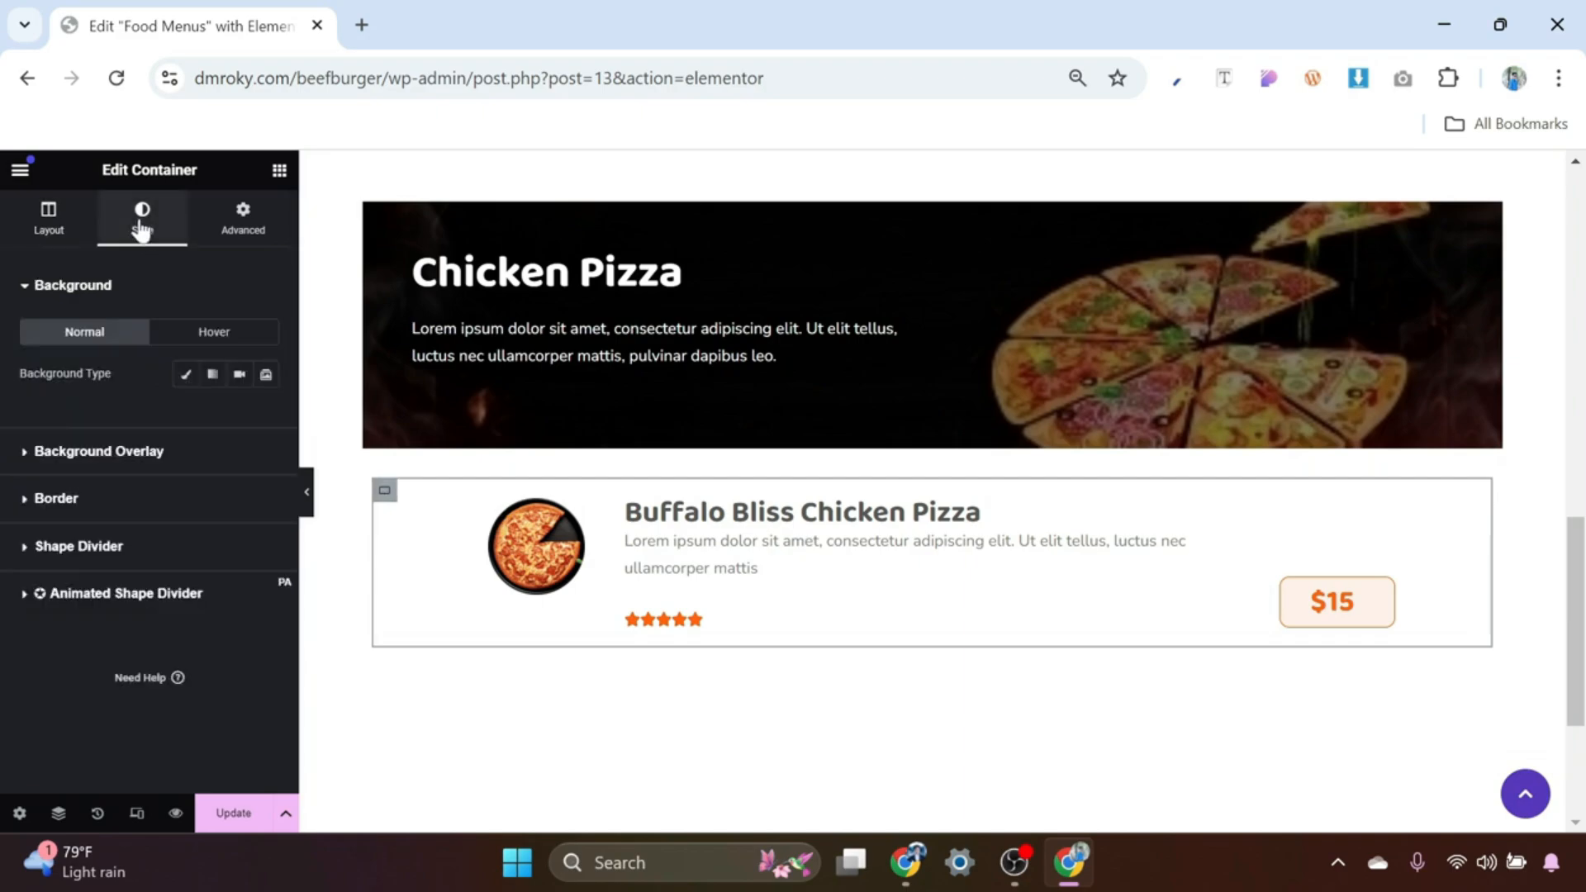
left_click(58, 499)
left_click(207, 471)
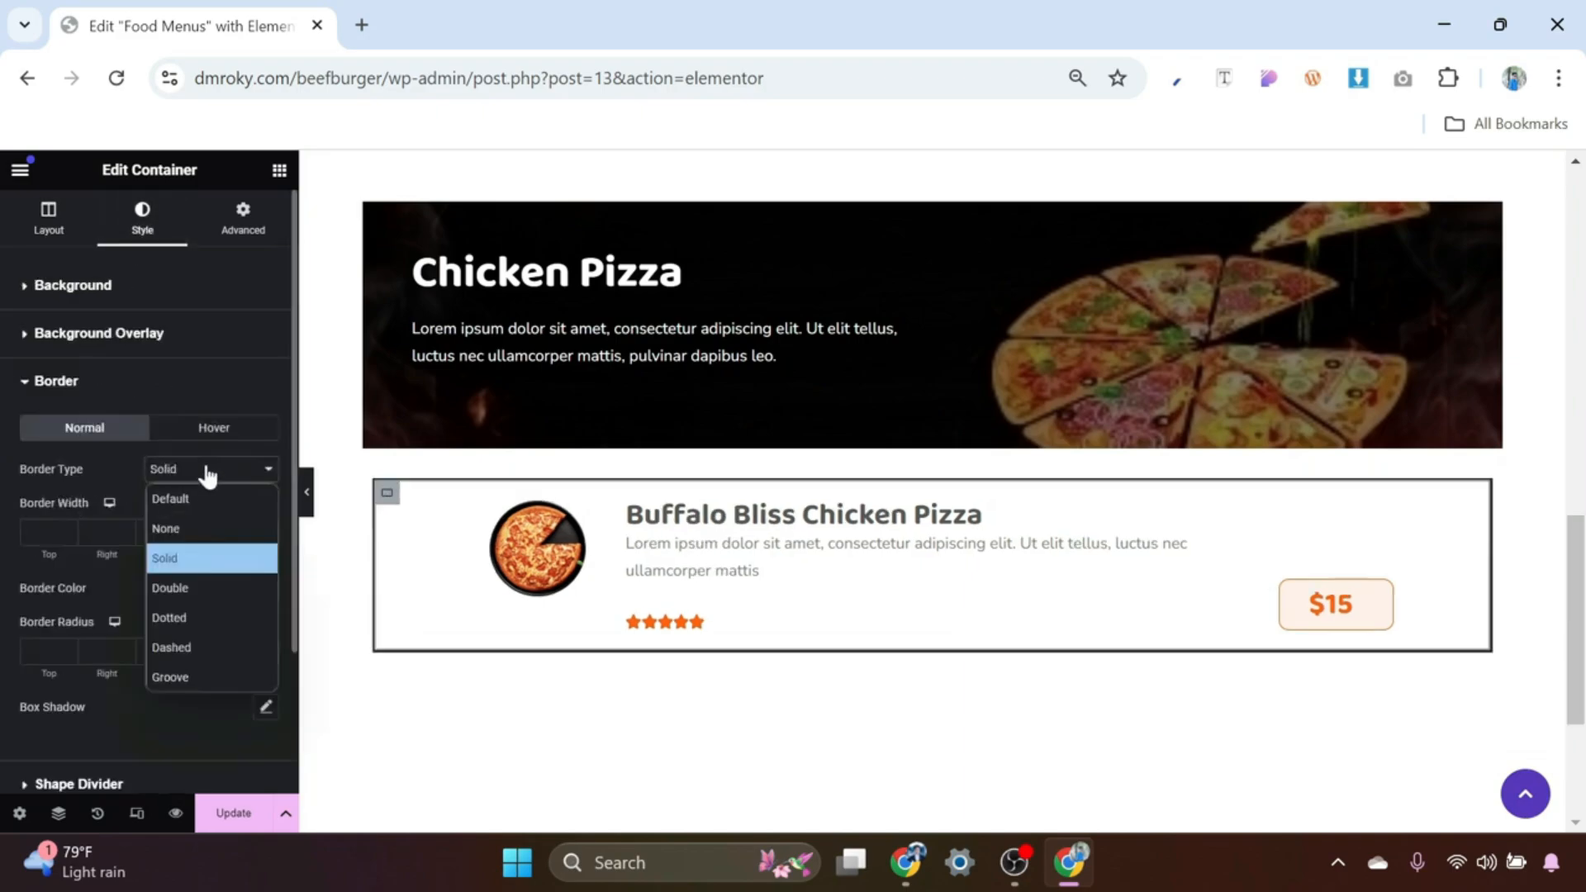
left_click(179, 618)
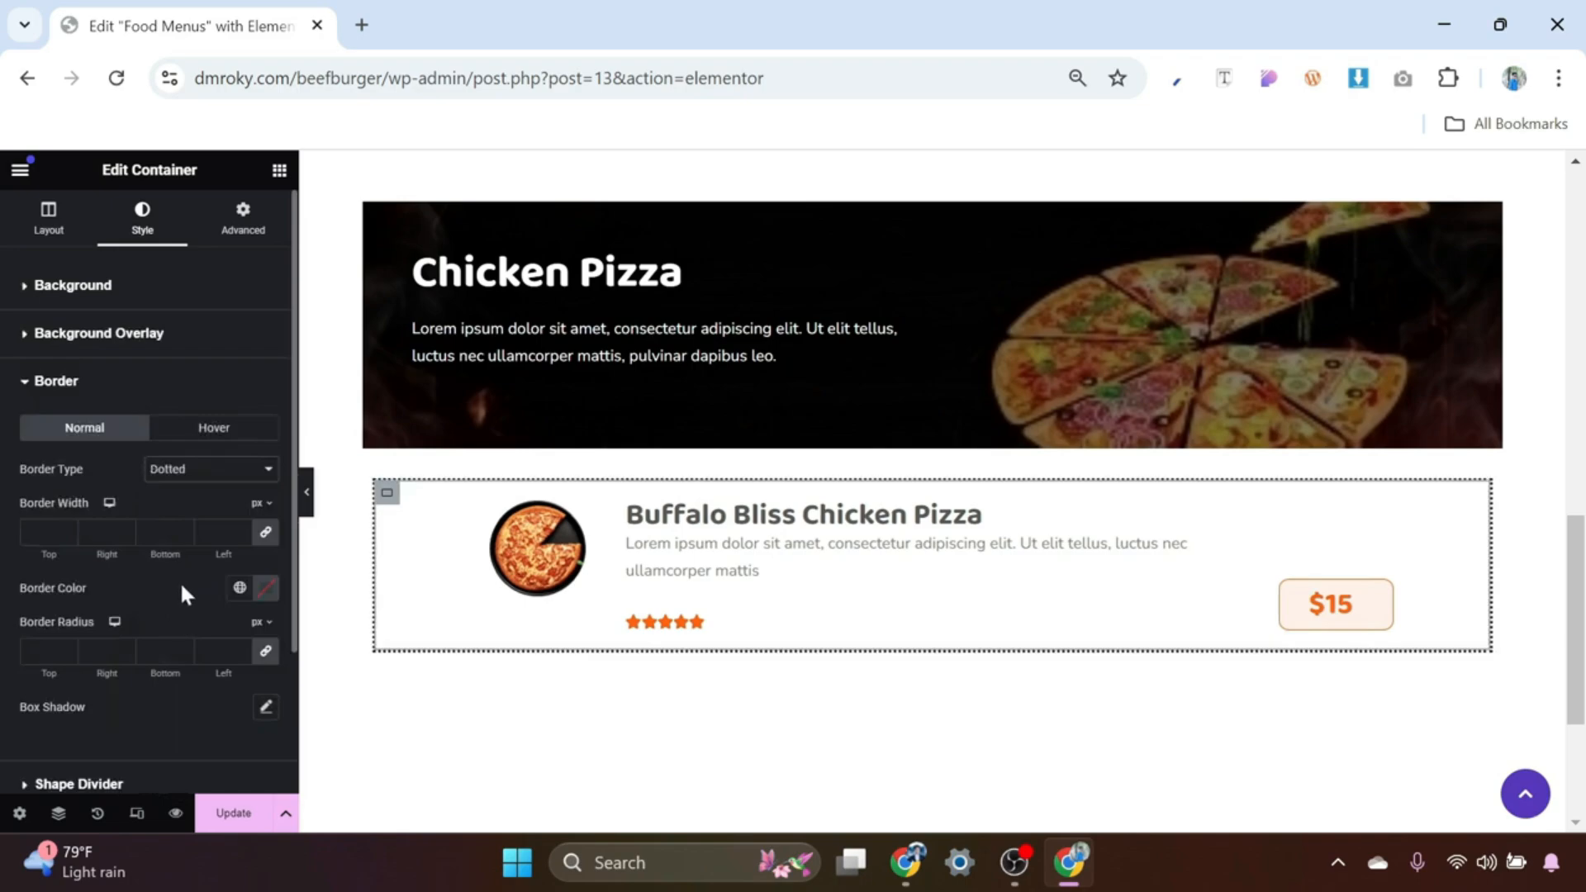
left_click(265, 536)
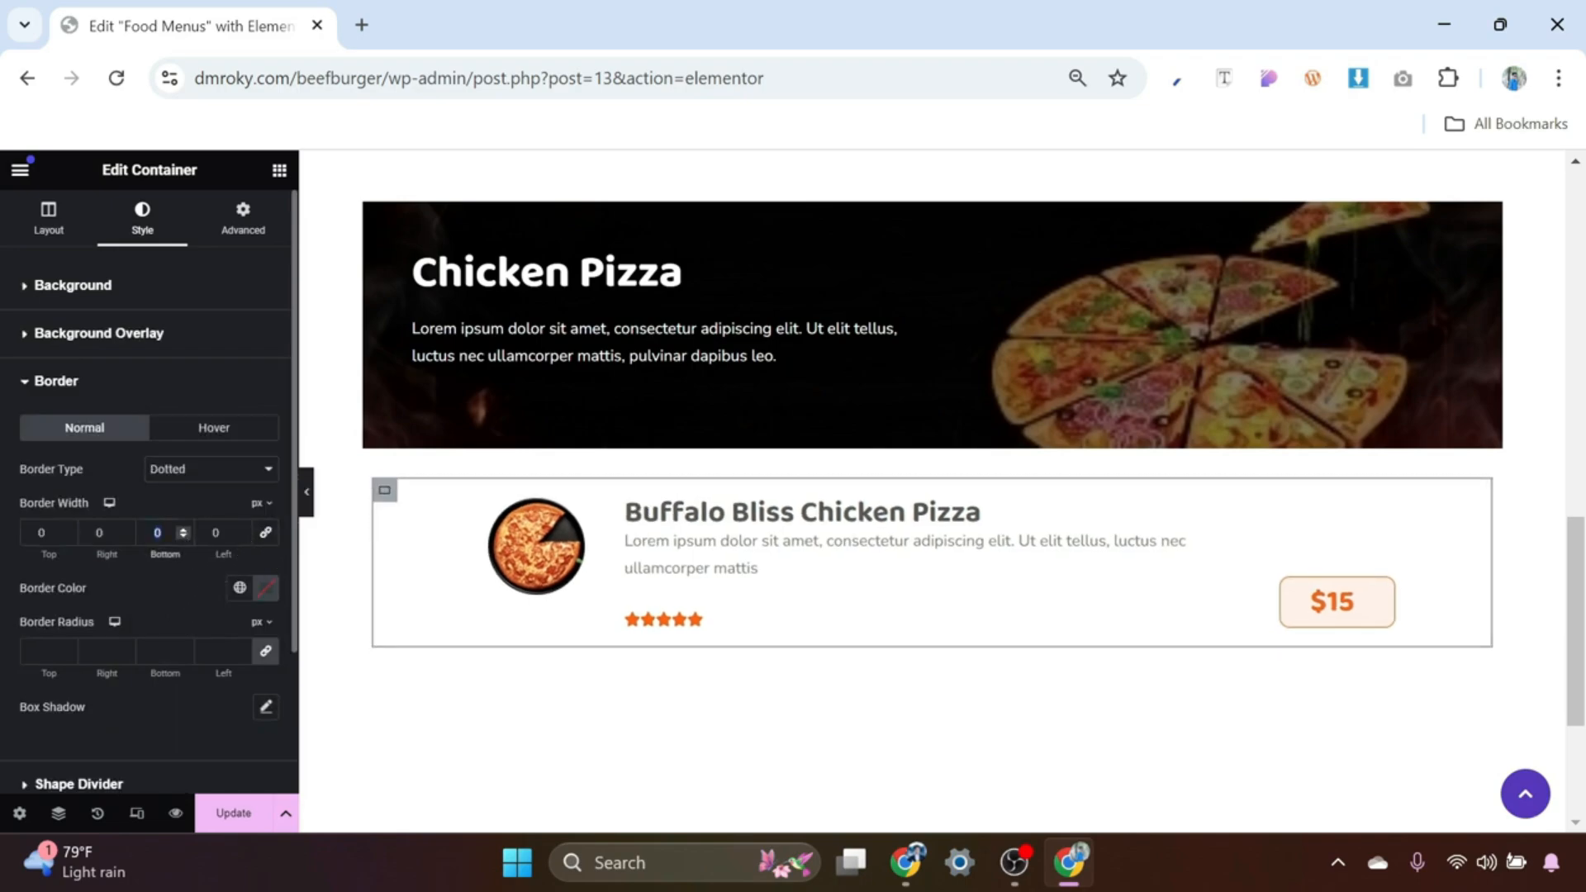
type("1")
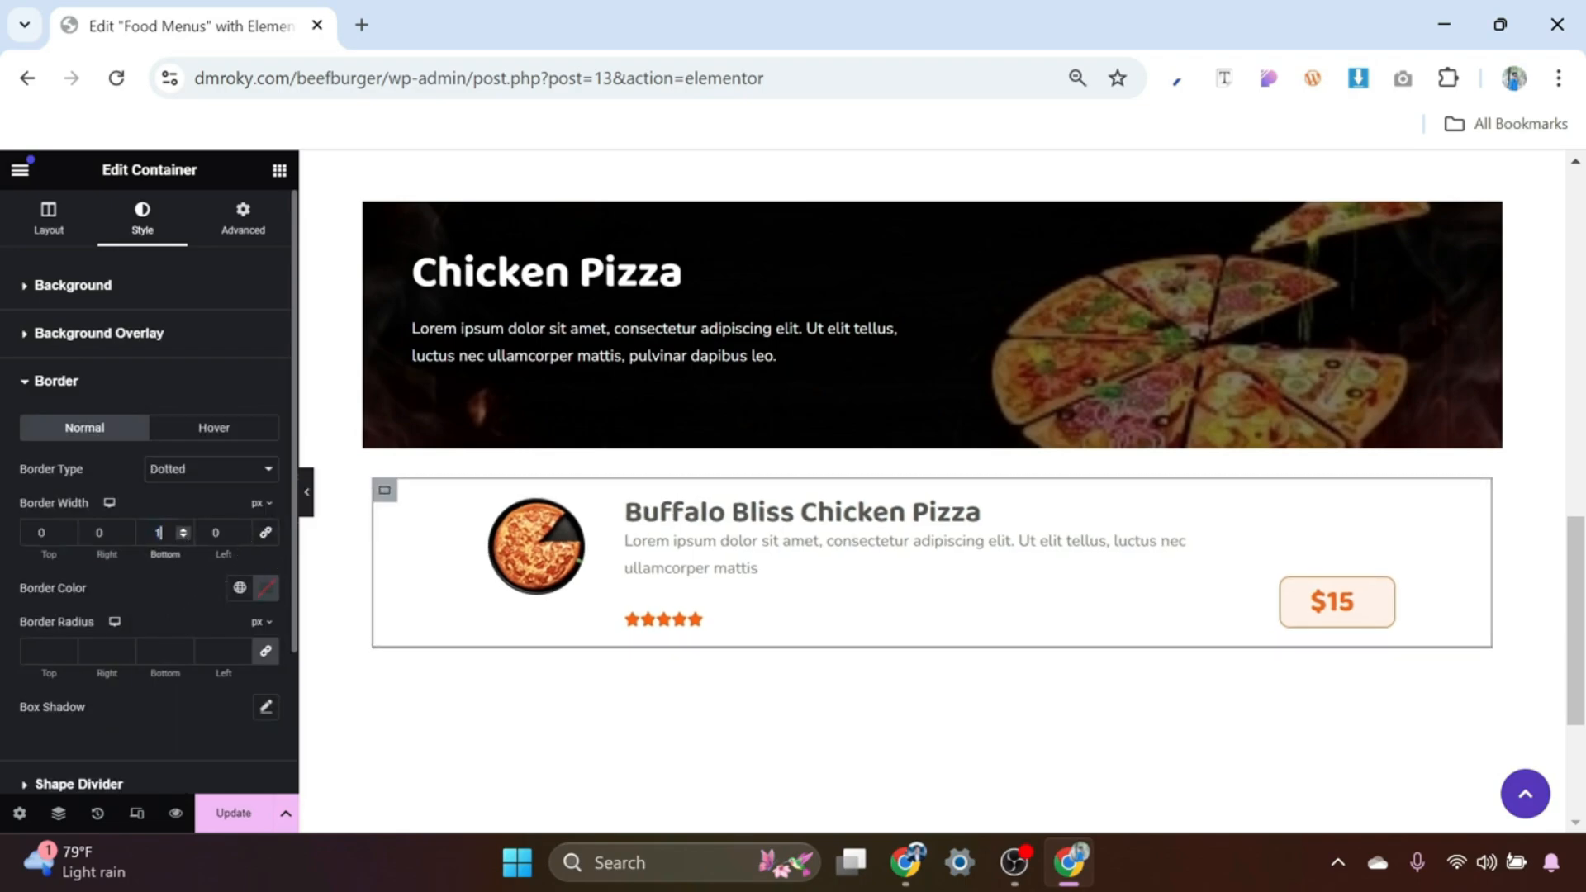
left_click(240, 591)
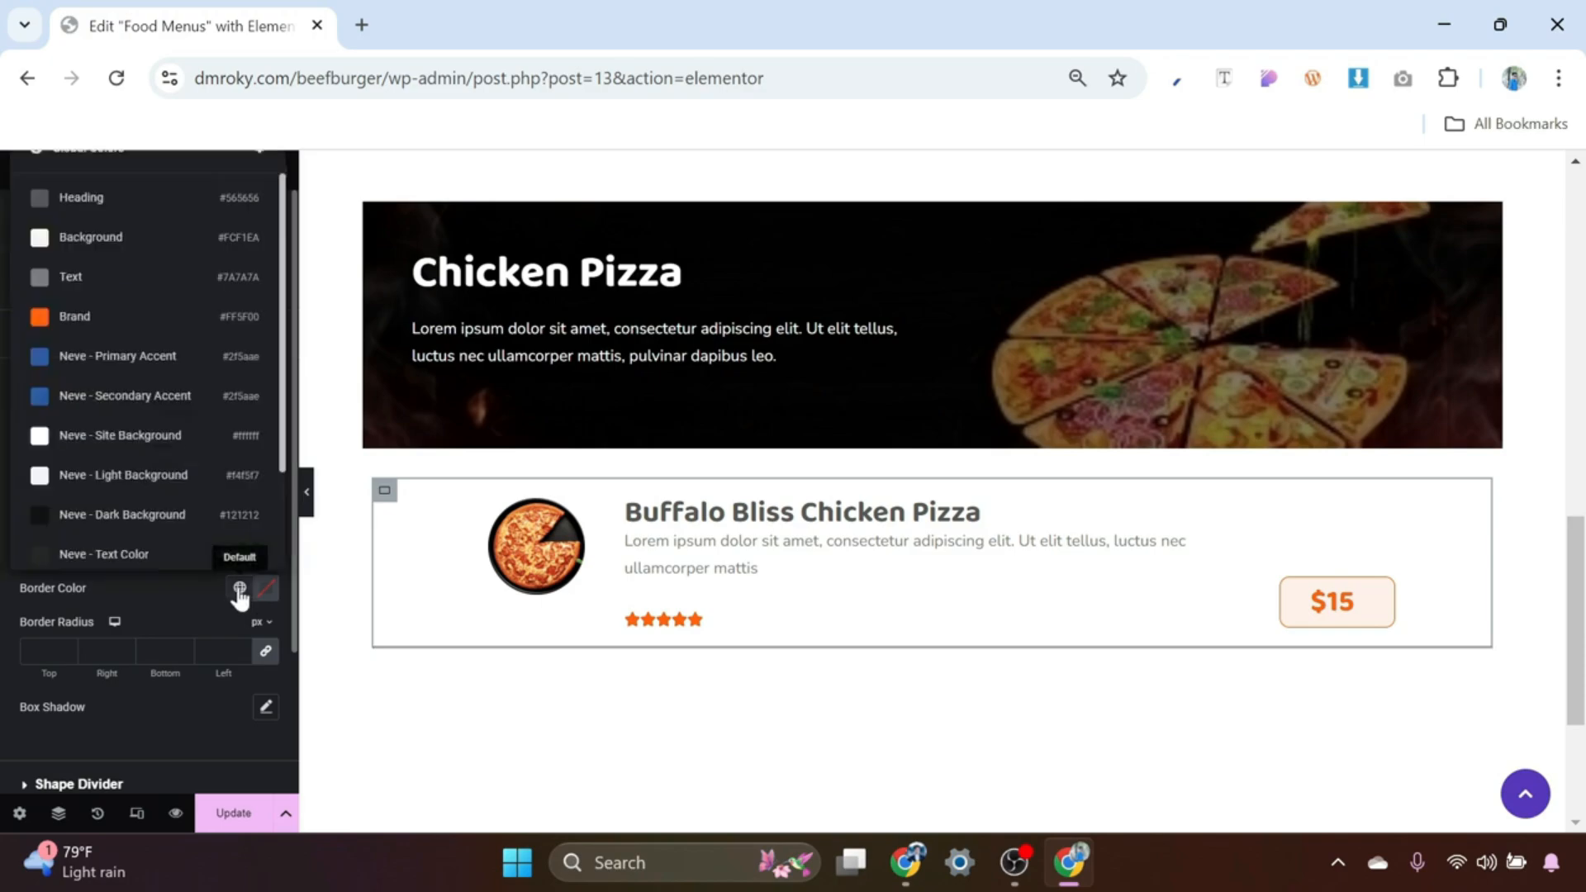
left_click(102, 321)
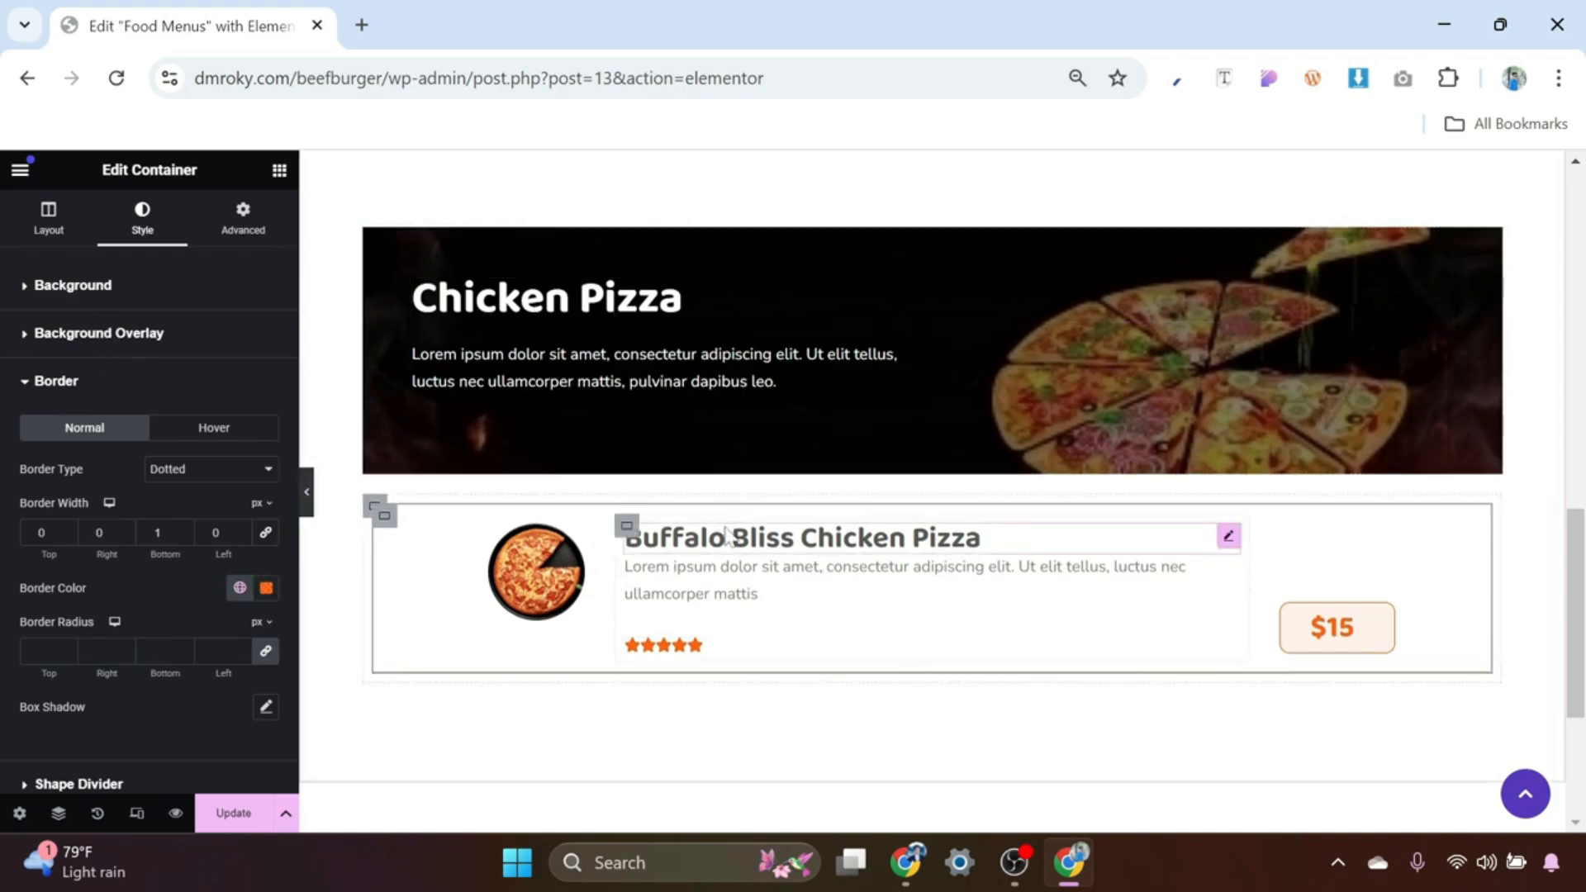
Step: Duplicate the Buffalo Bliss Chicken Pizza row container three times to make four menu rows
right_click(385, 519)
left_click(425, 213)
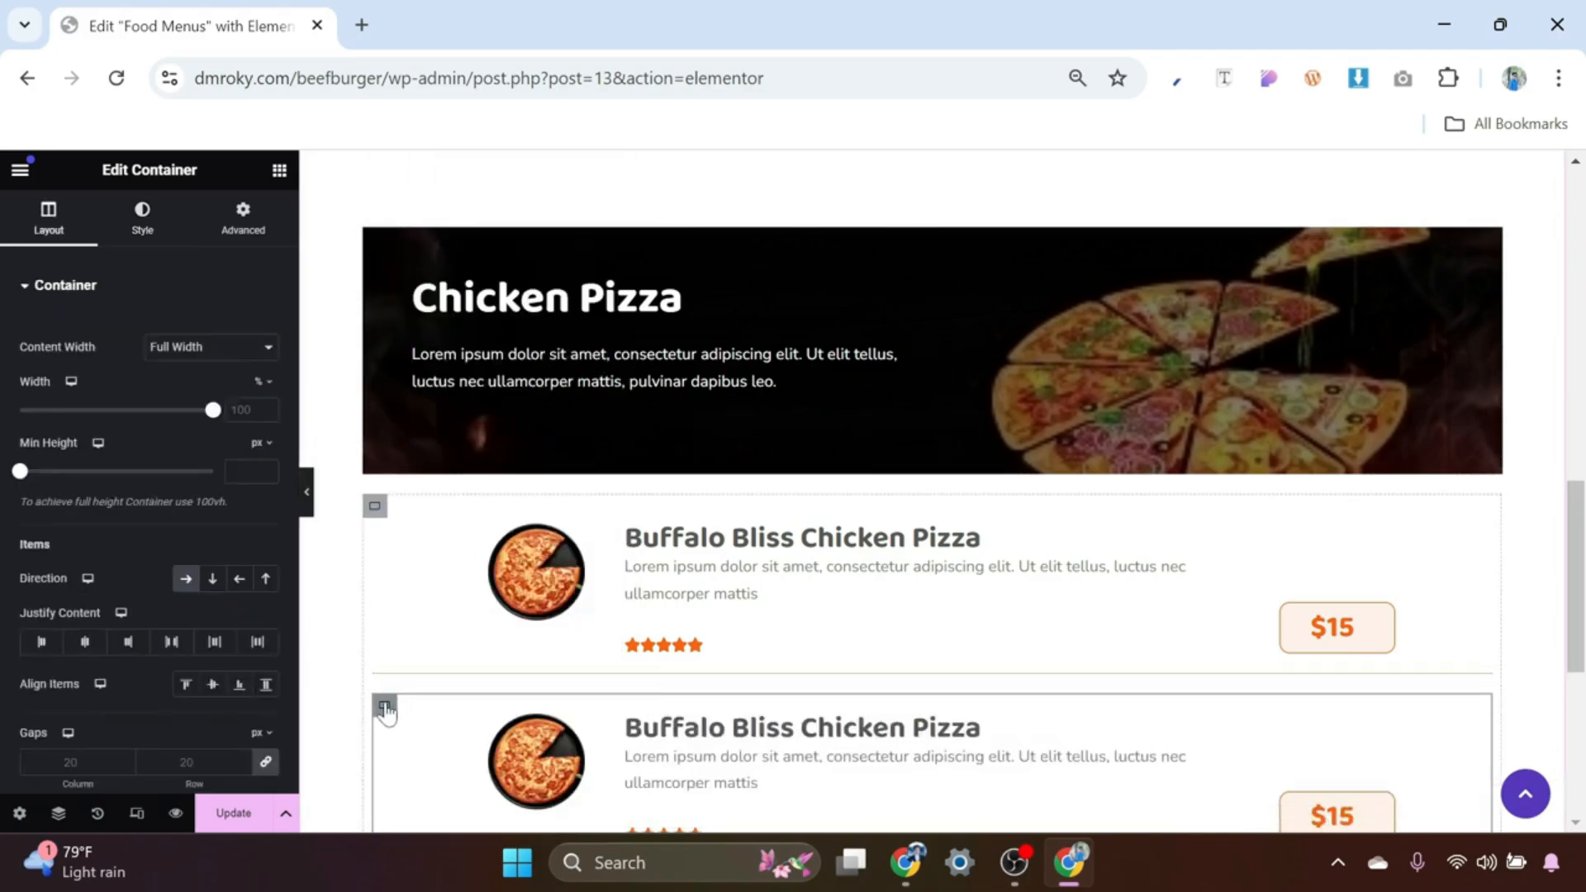
right_click(384, 709)
left_click(495, 217)
right_click(386, 525)
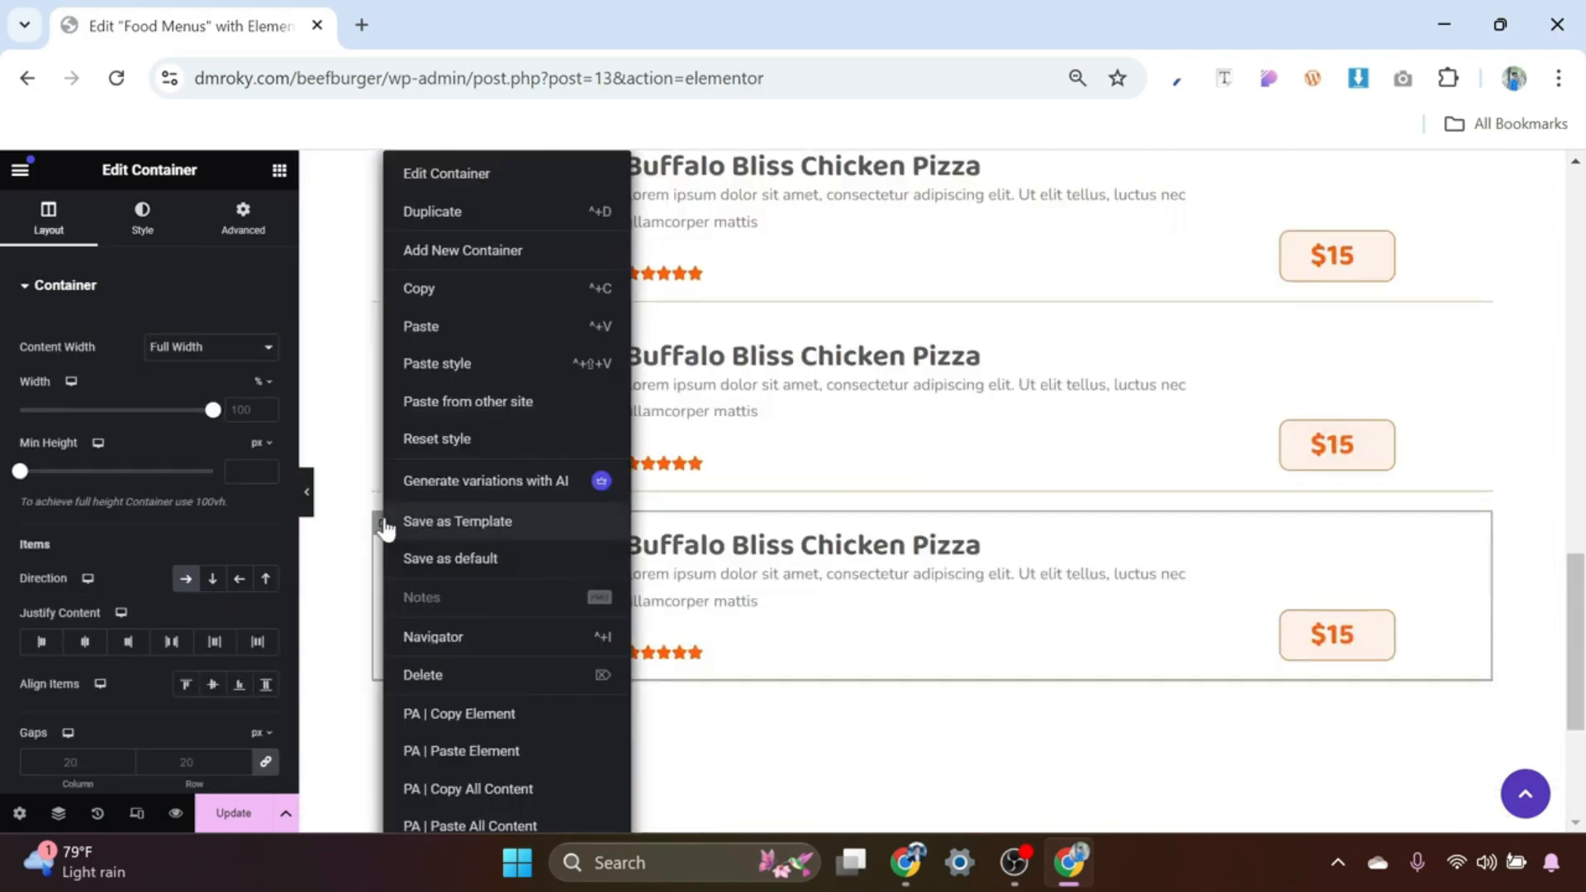
left_click(425, 213)
Step: Replace the second menu row's pizza image with the round fried rice bowl image beside 4.png in the media library
scroll(612, 454, "up", 2)
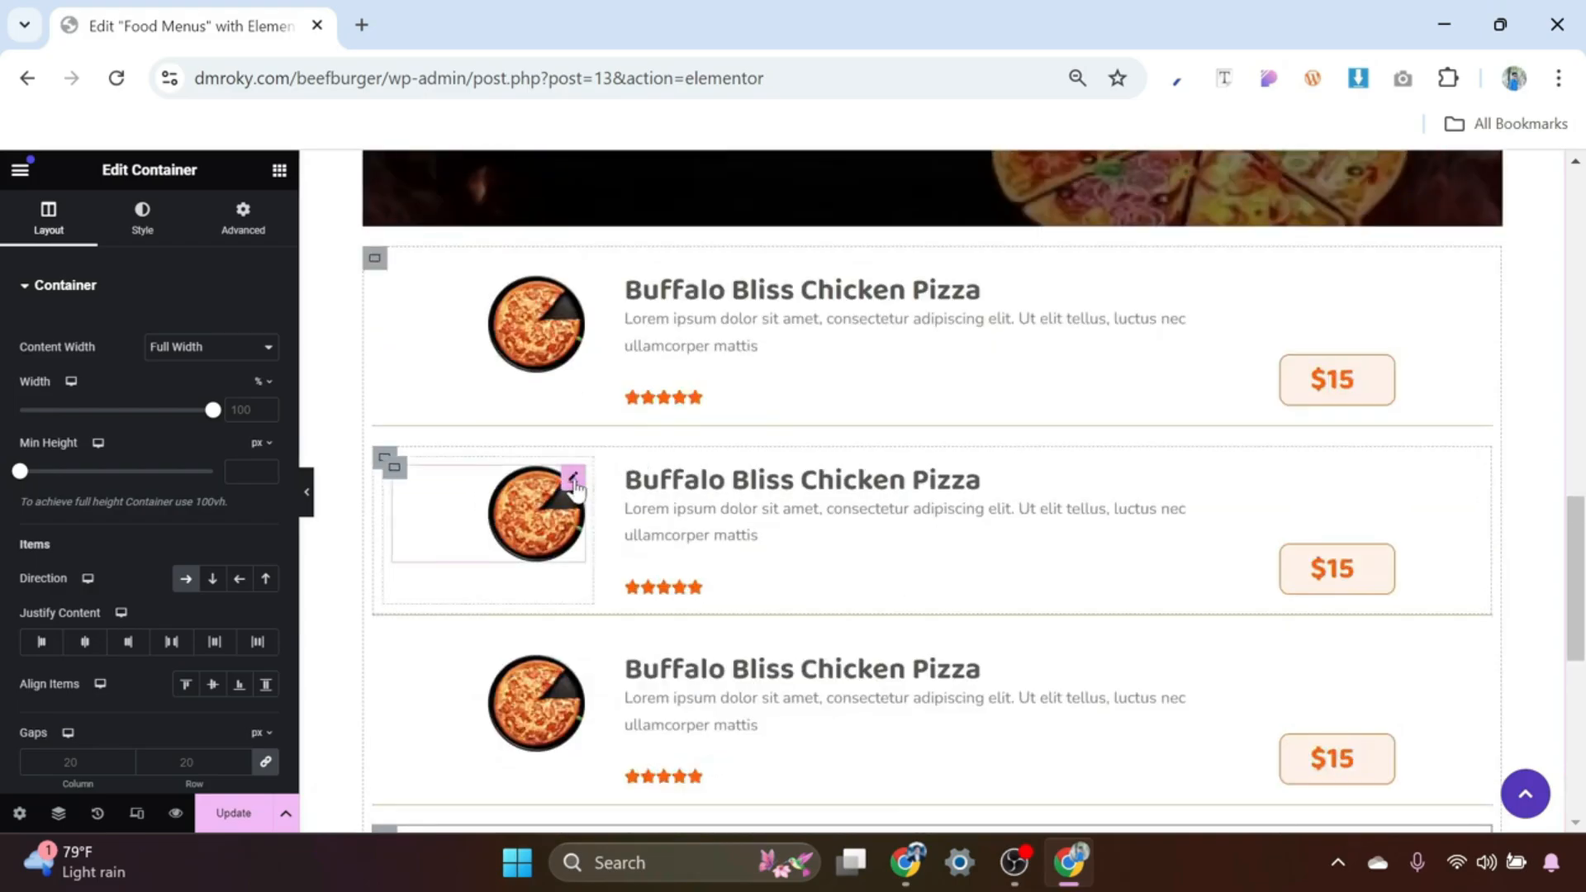
left_click(574, 481)
left_click(169, 382)
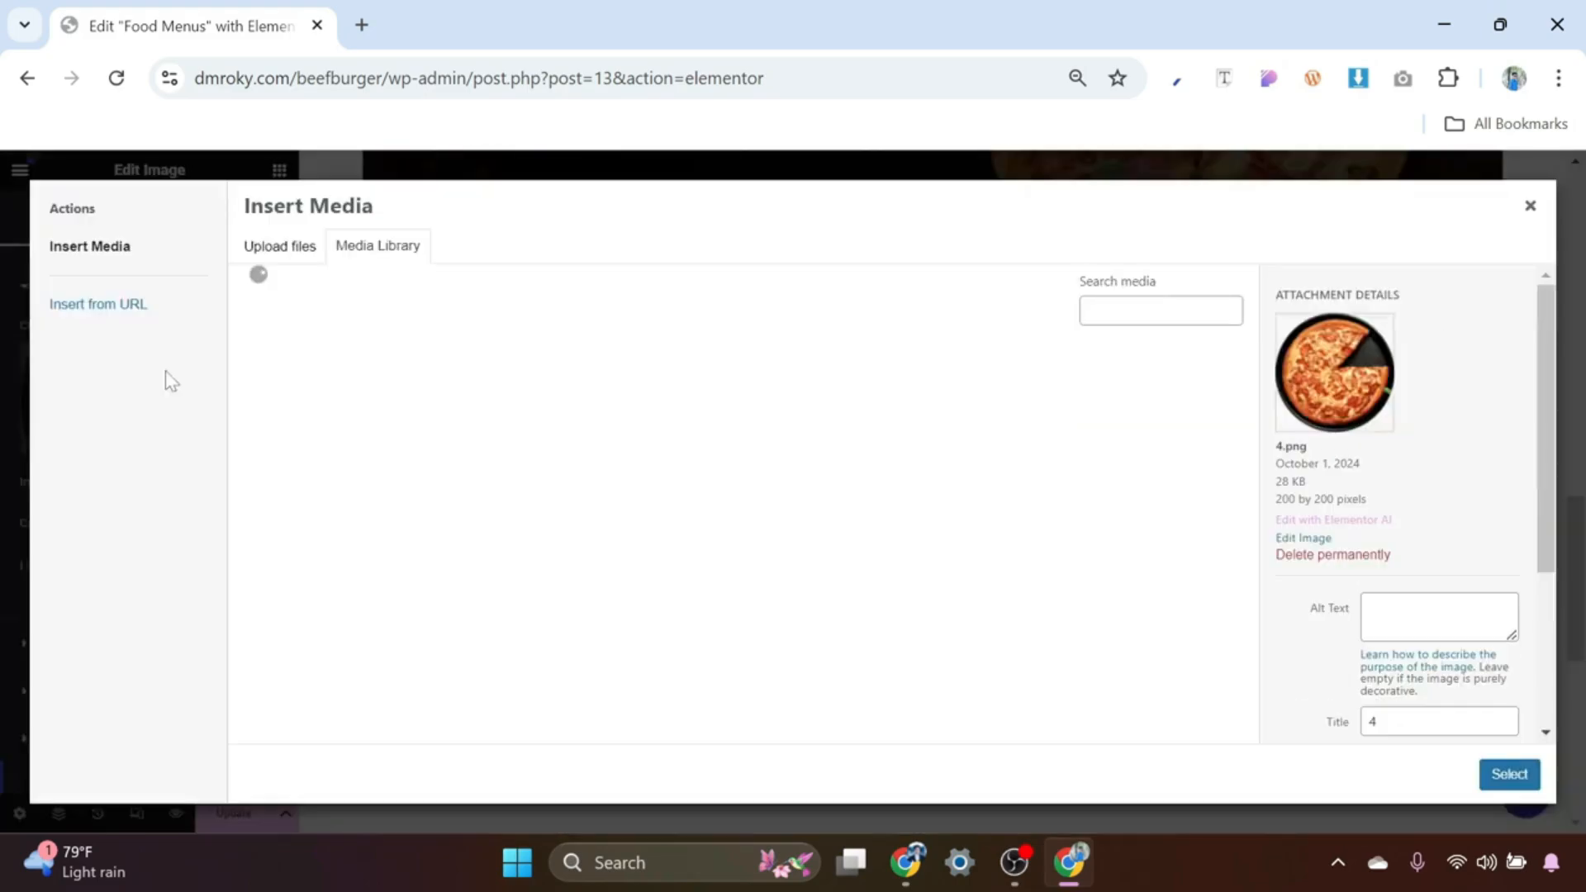
scroll(683, 500, "down", 5)
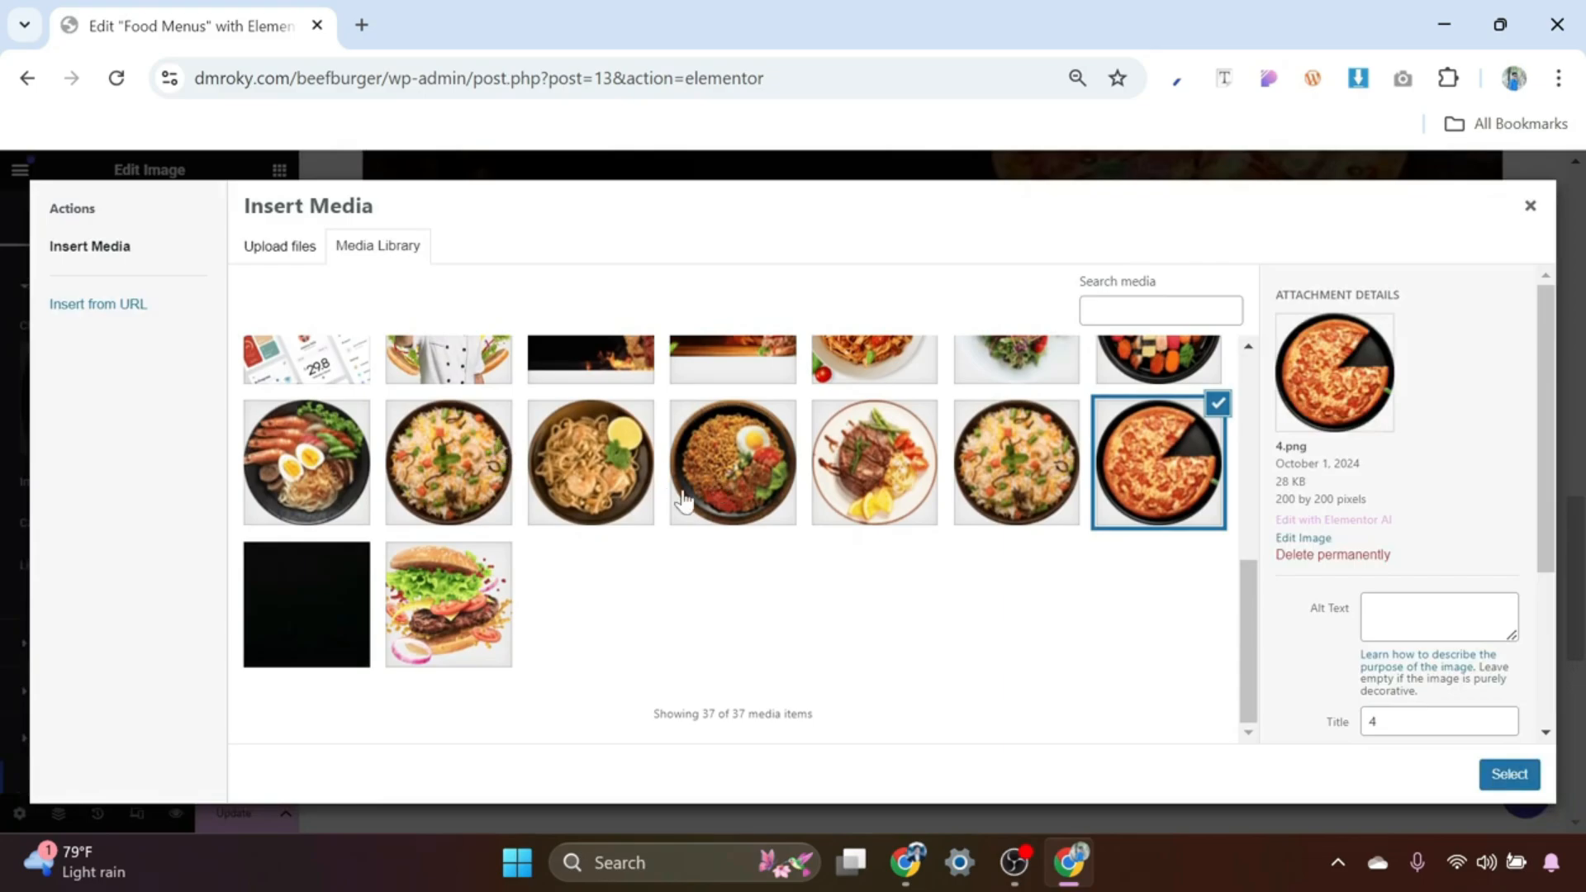
scroll(1017, 566, "up", 2)
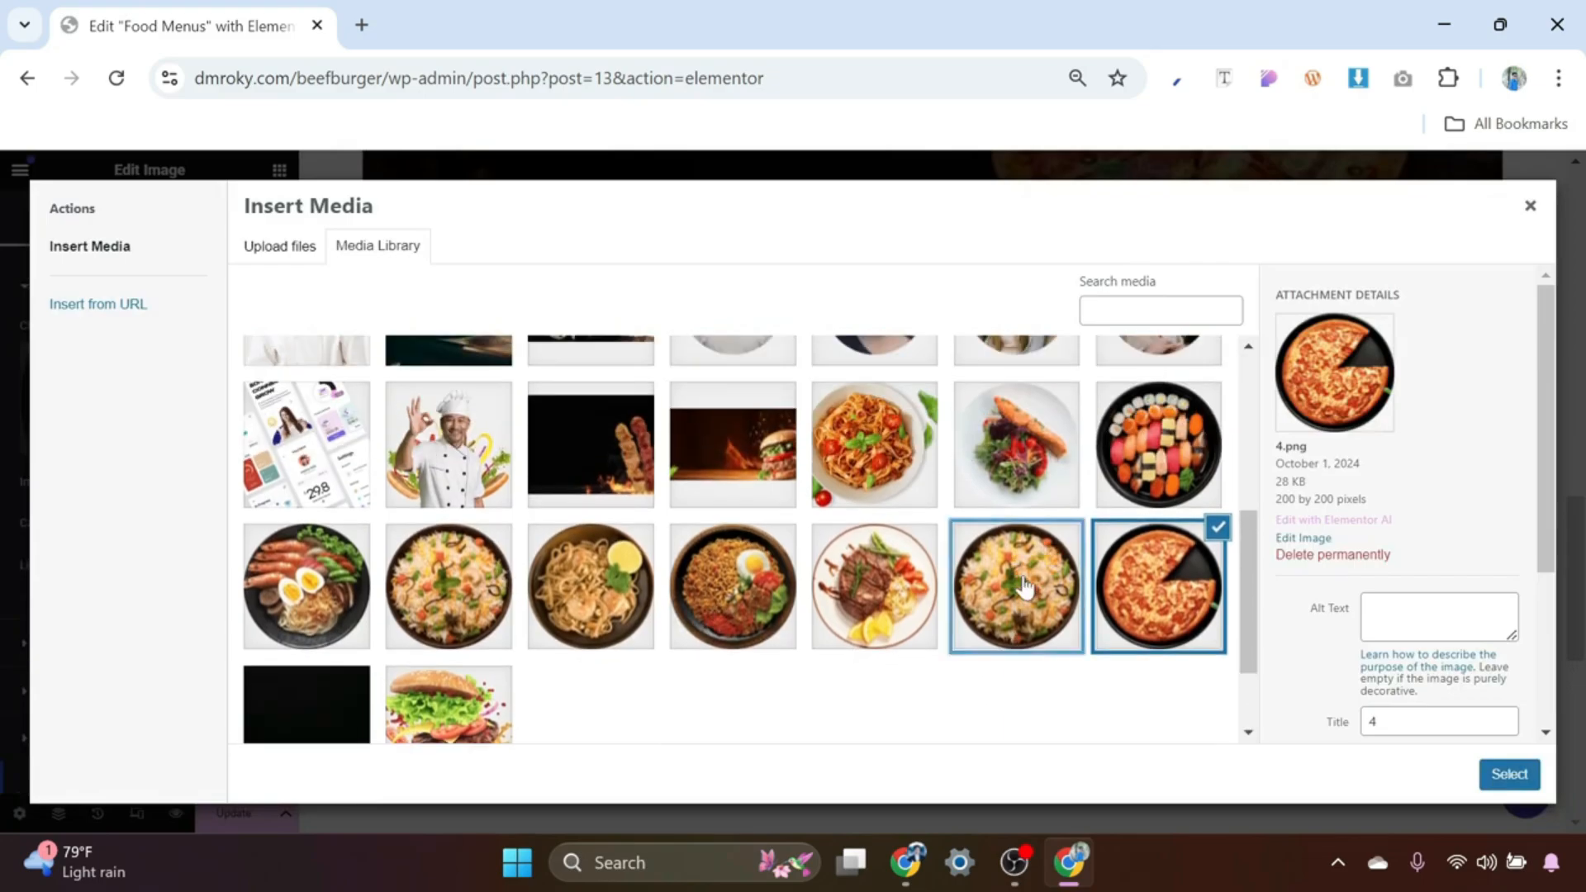
left_click(1023, 587)
left_click(1501, 775)
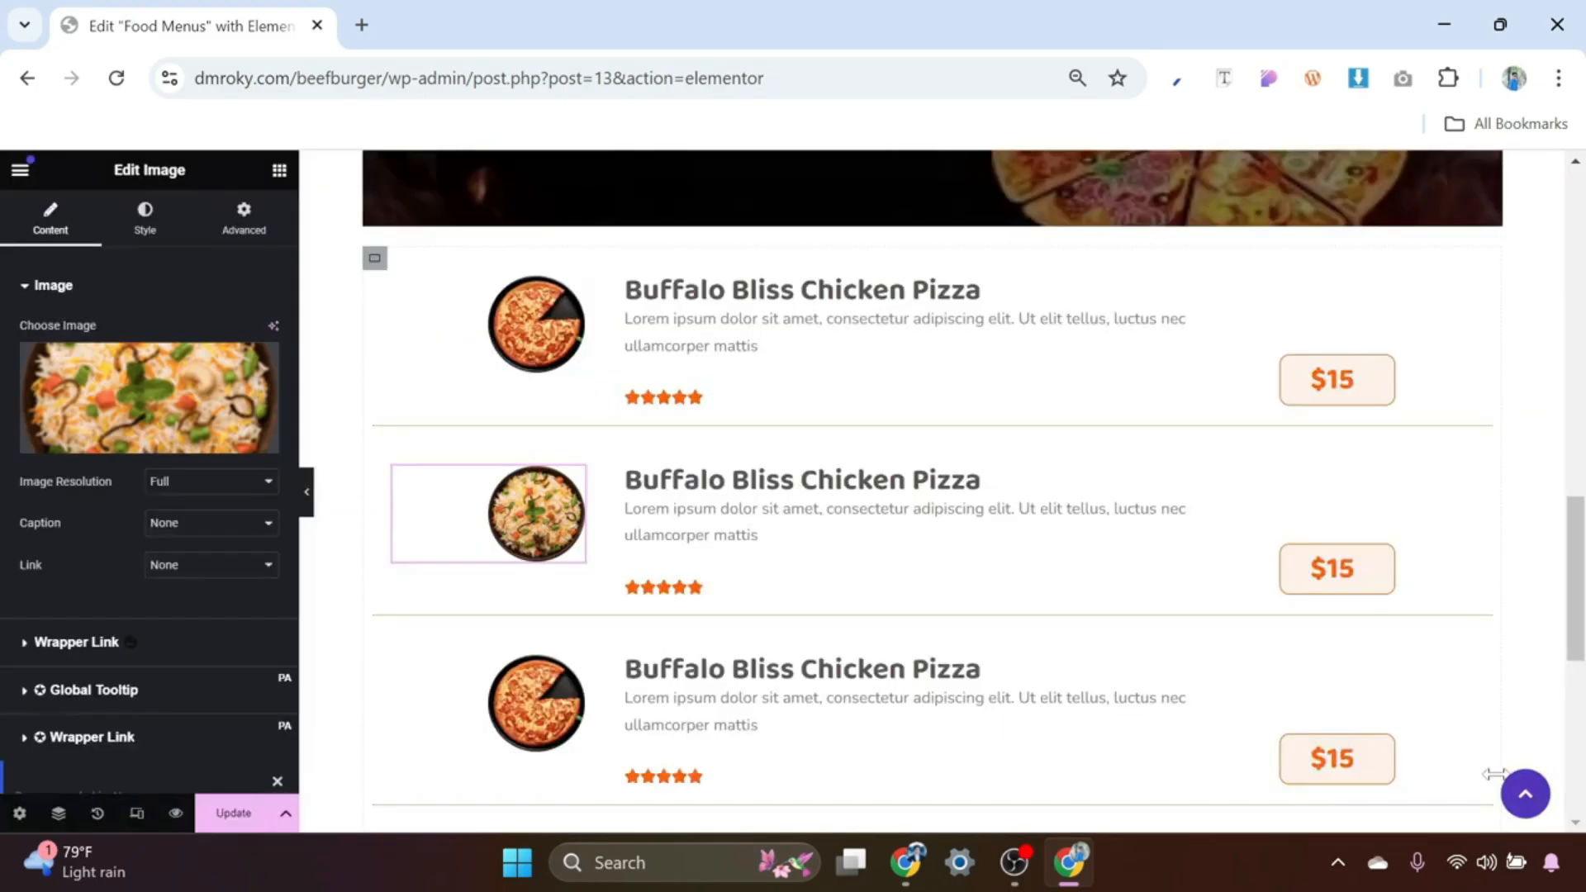
Step: Change the second menu row's heading title to "BBQ Chicken Supreme"
left_click(996, 489)
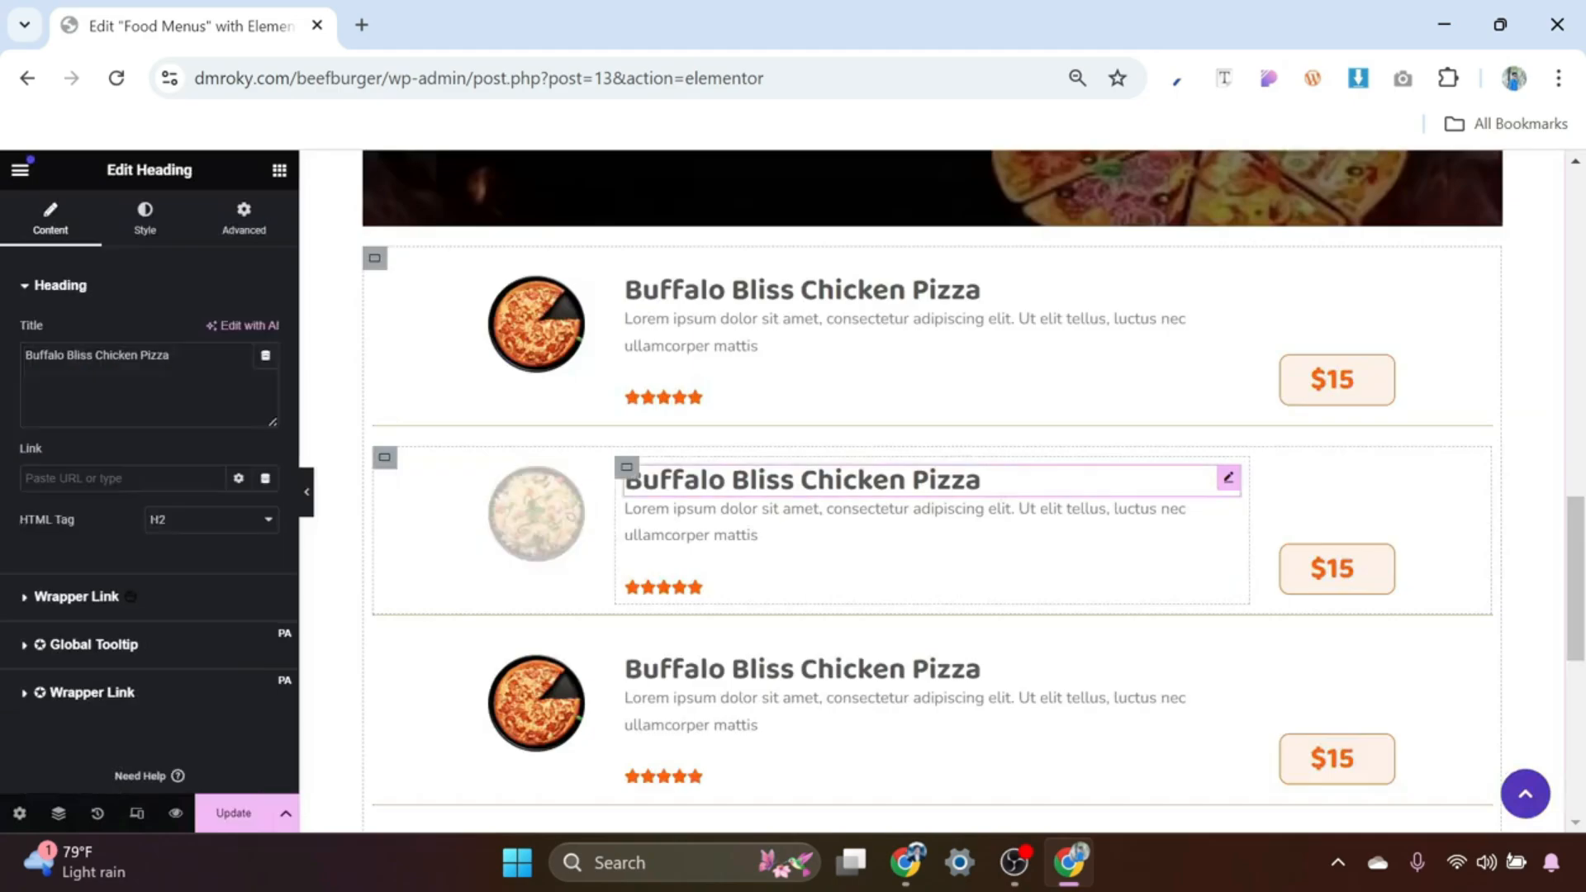
left_click_drag(173, 356, 4, 370)
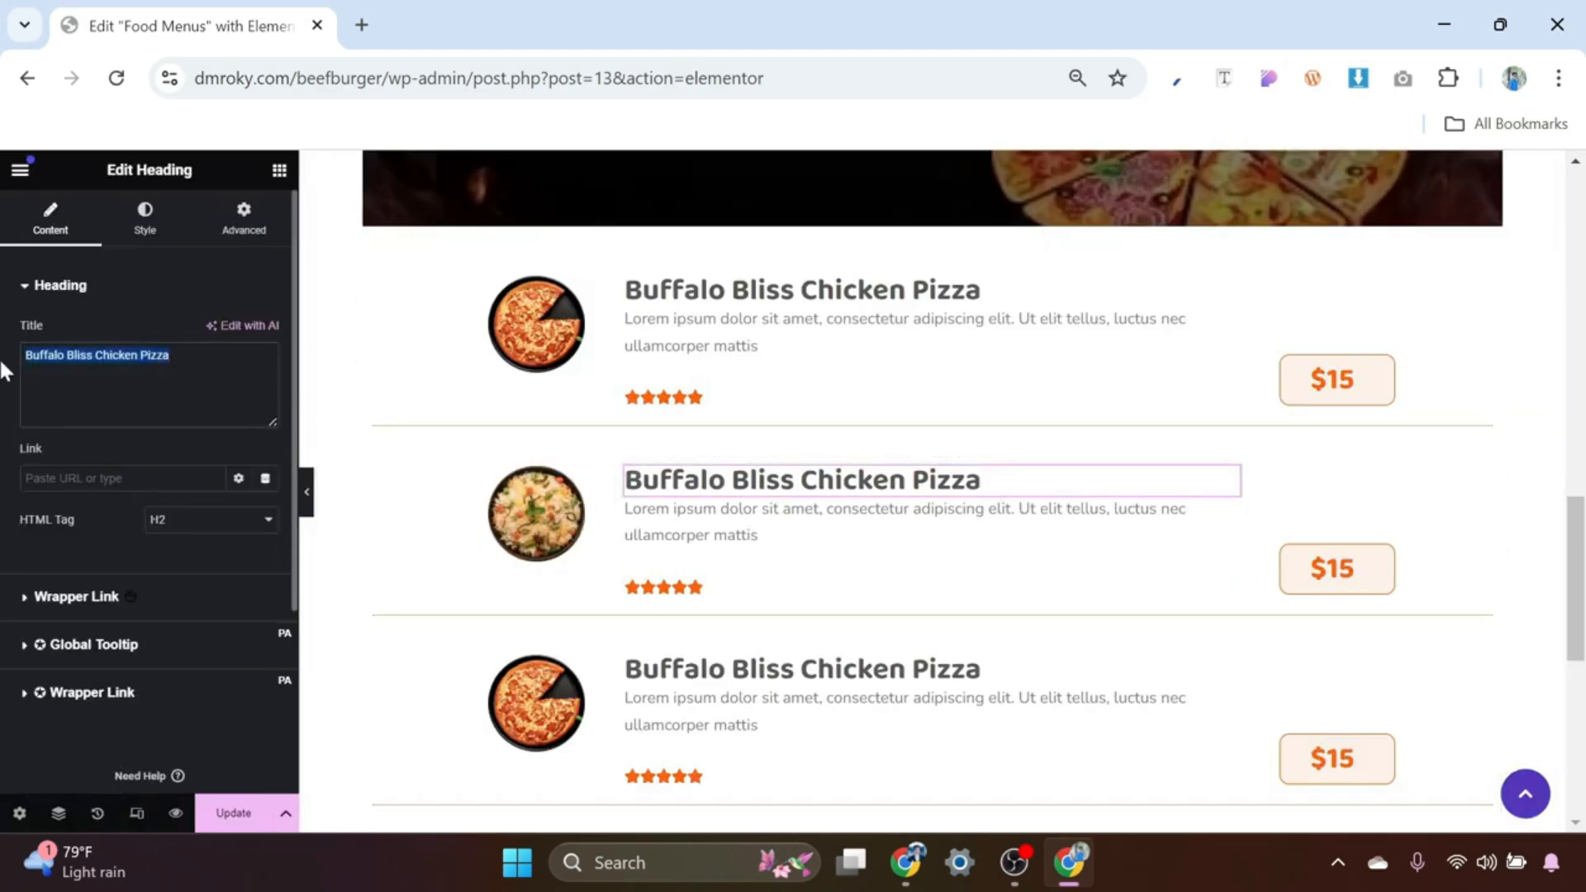
type("BBQ Chicken Supreme")
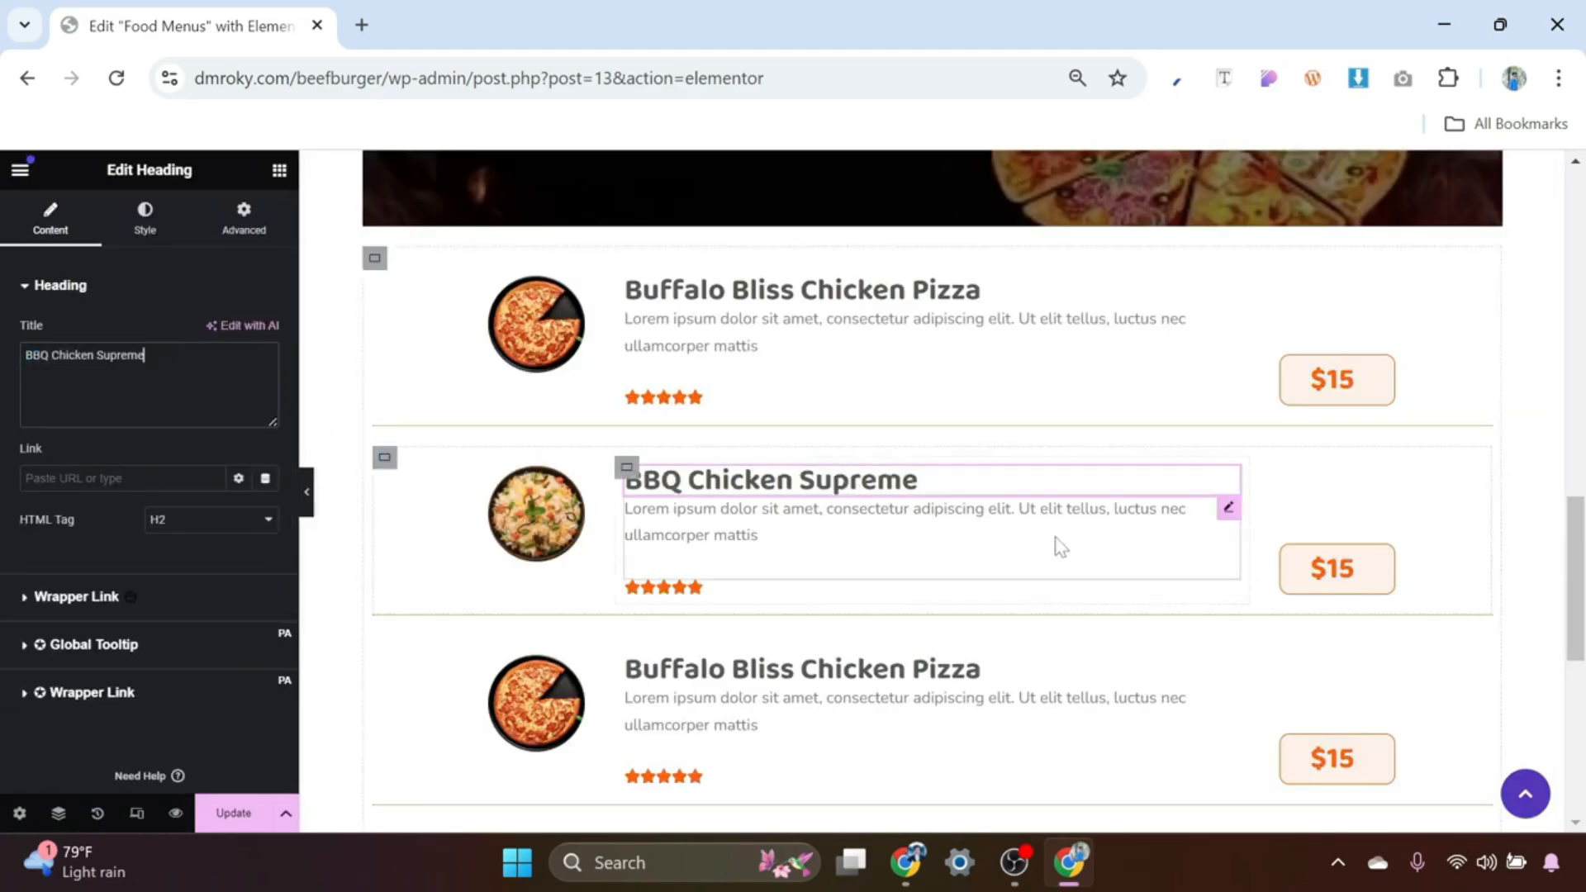
Step: Change the price of the second menu row, BBQ Chicken Supreme, to $18
left_click(1382, 559)
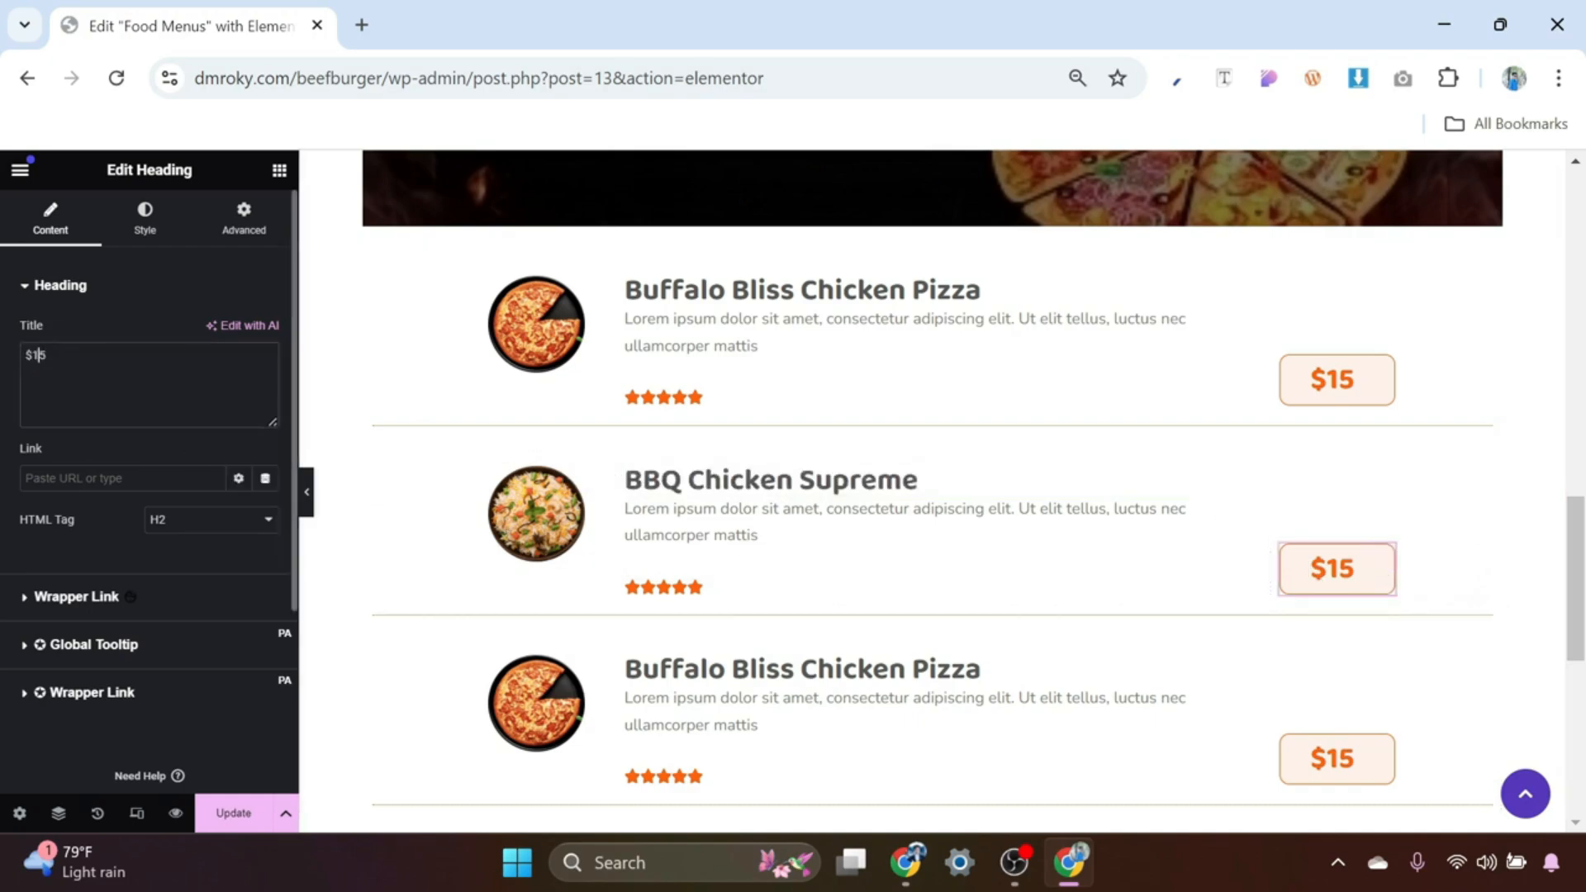
type("8")
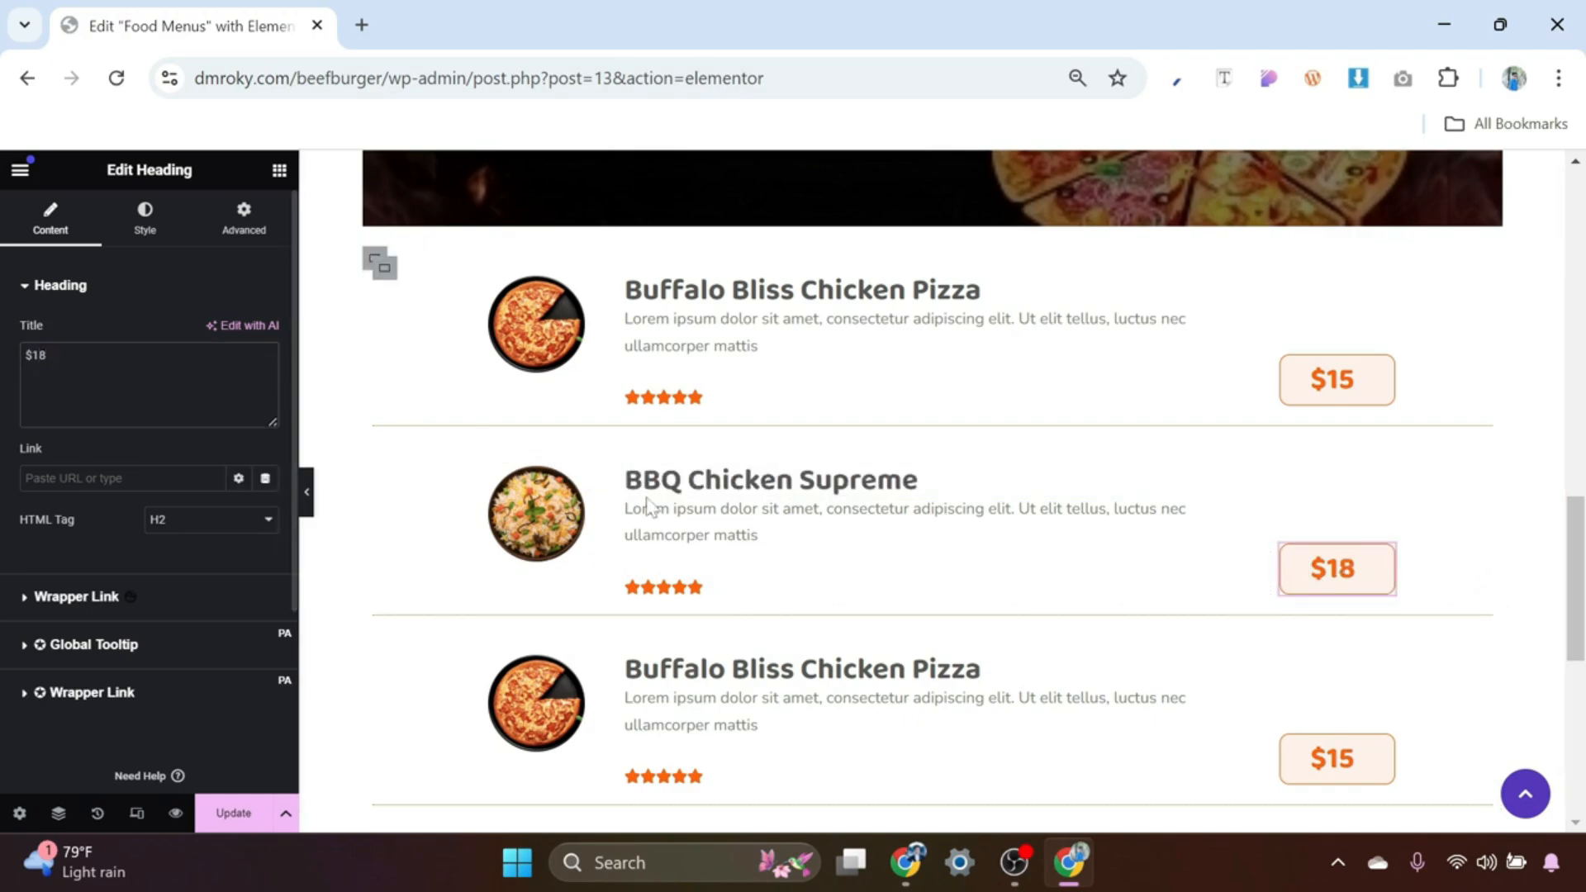
Step: Replace the third menu row's pizza image with the steak plate image from the media library
scroll(658, 513, "down", 2)
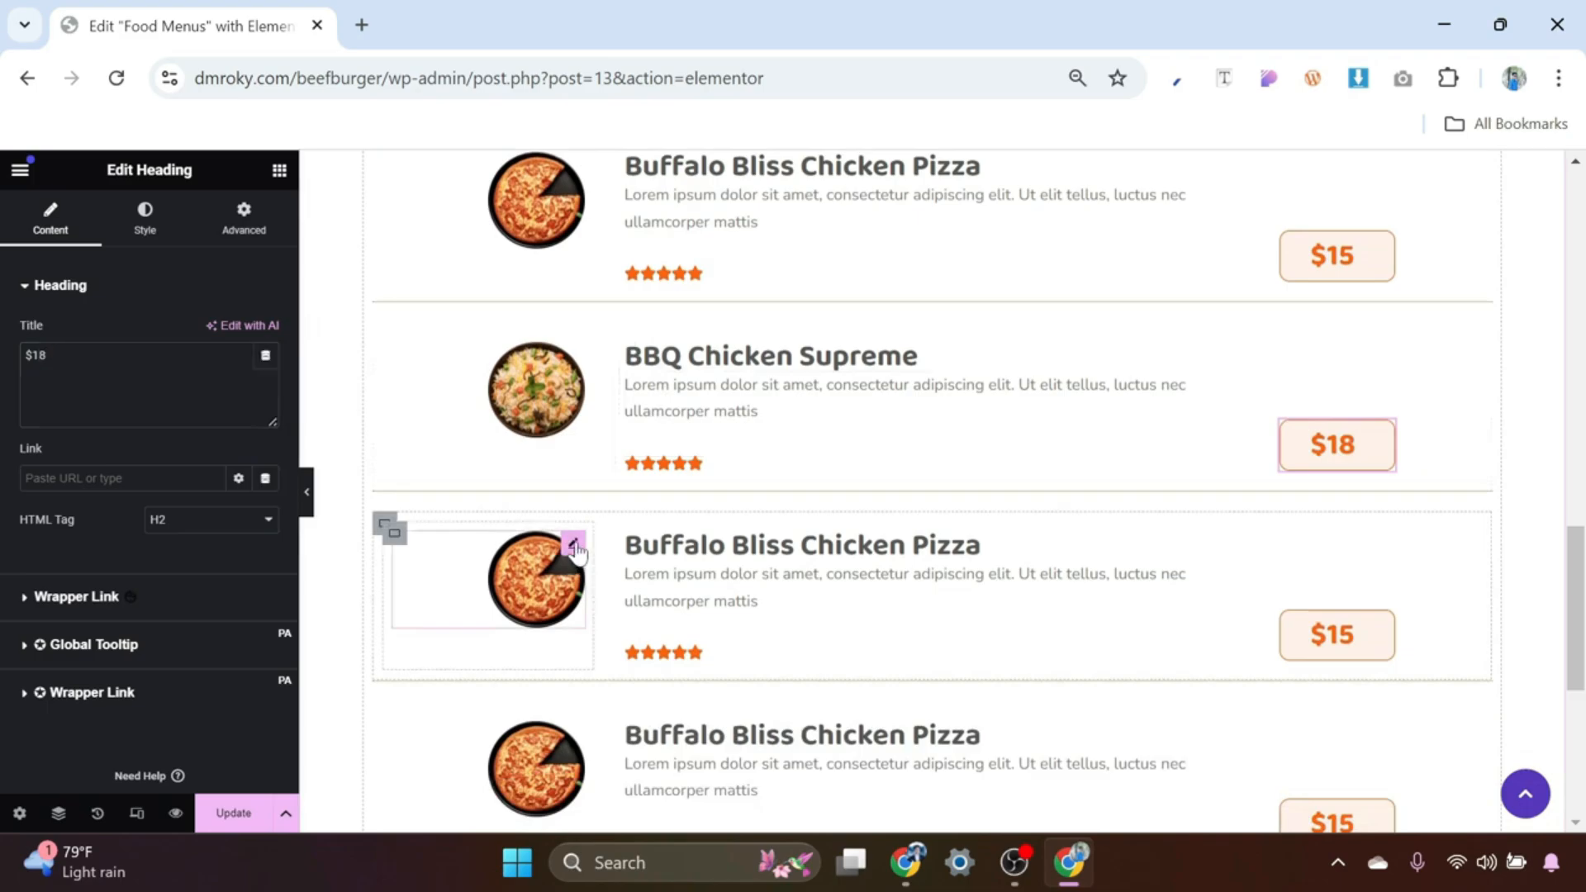
left_click(576, 548)
left_click(143, 391)
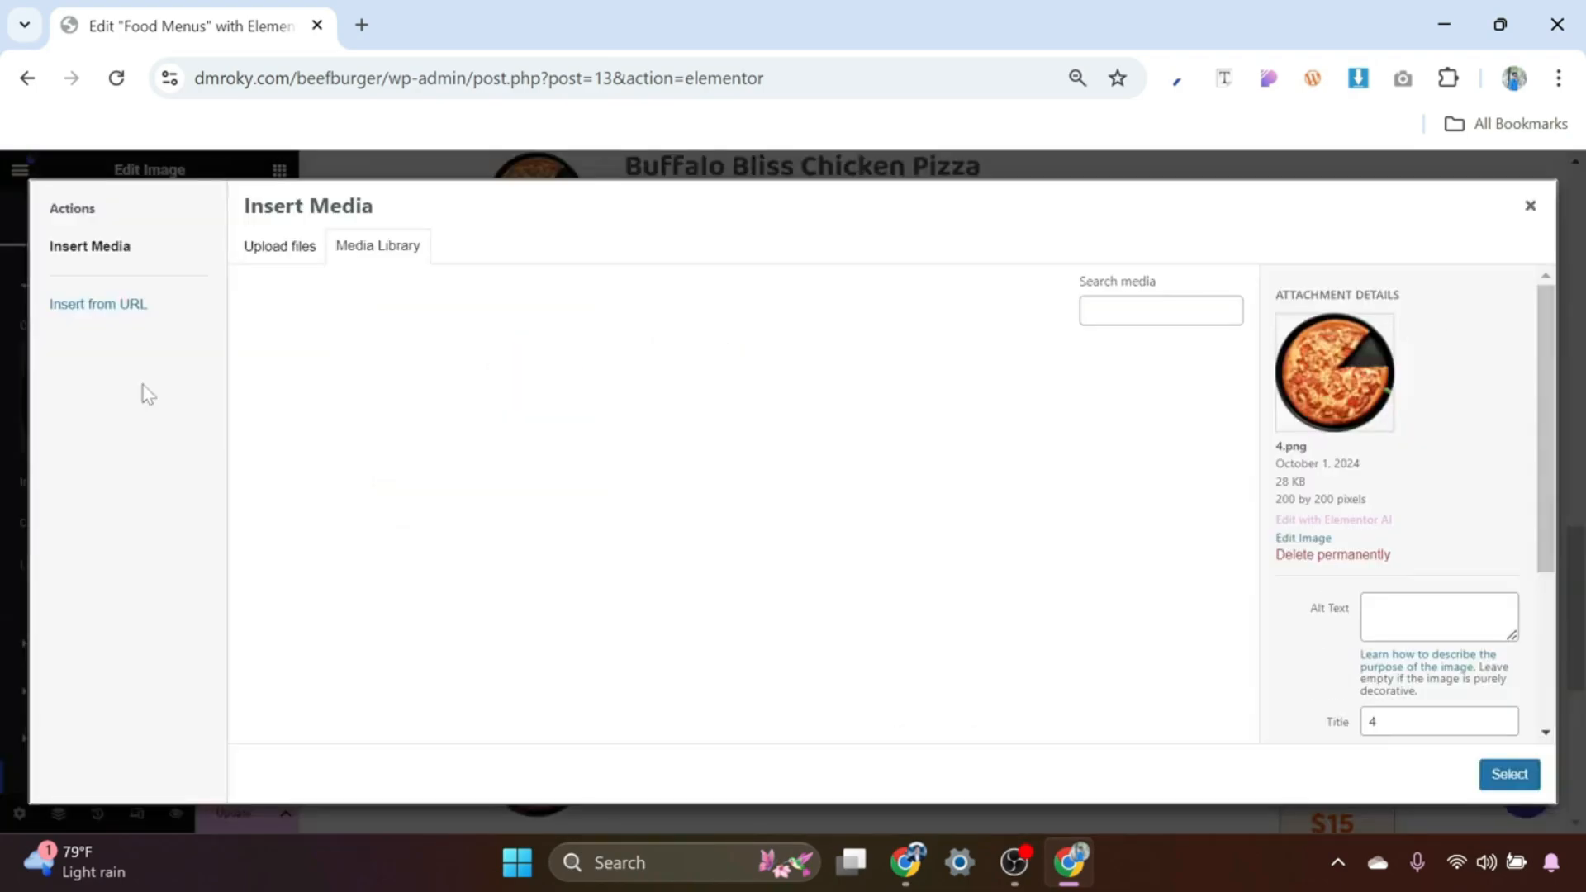
scroll(677, 479, "down", 5)
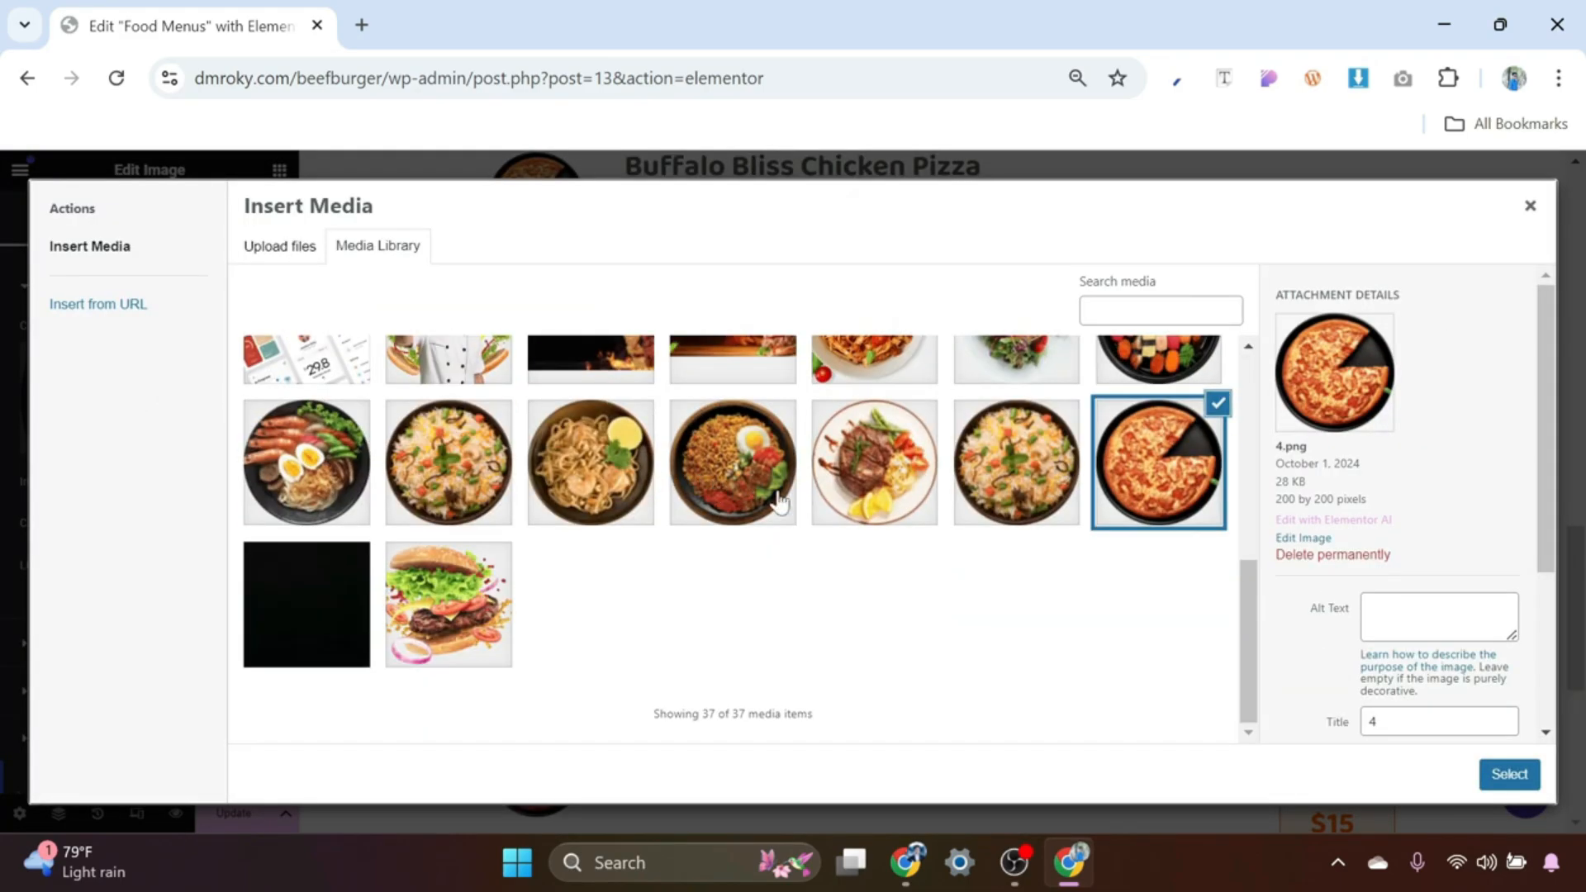
left_click(852, 476)
left_click(1509, 775)
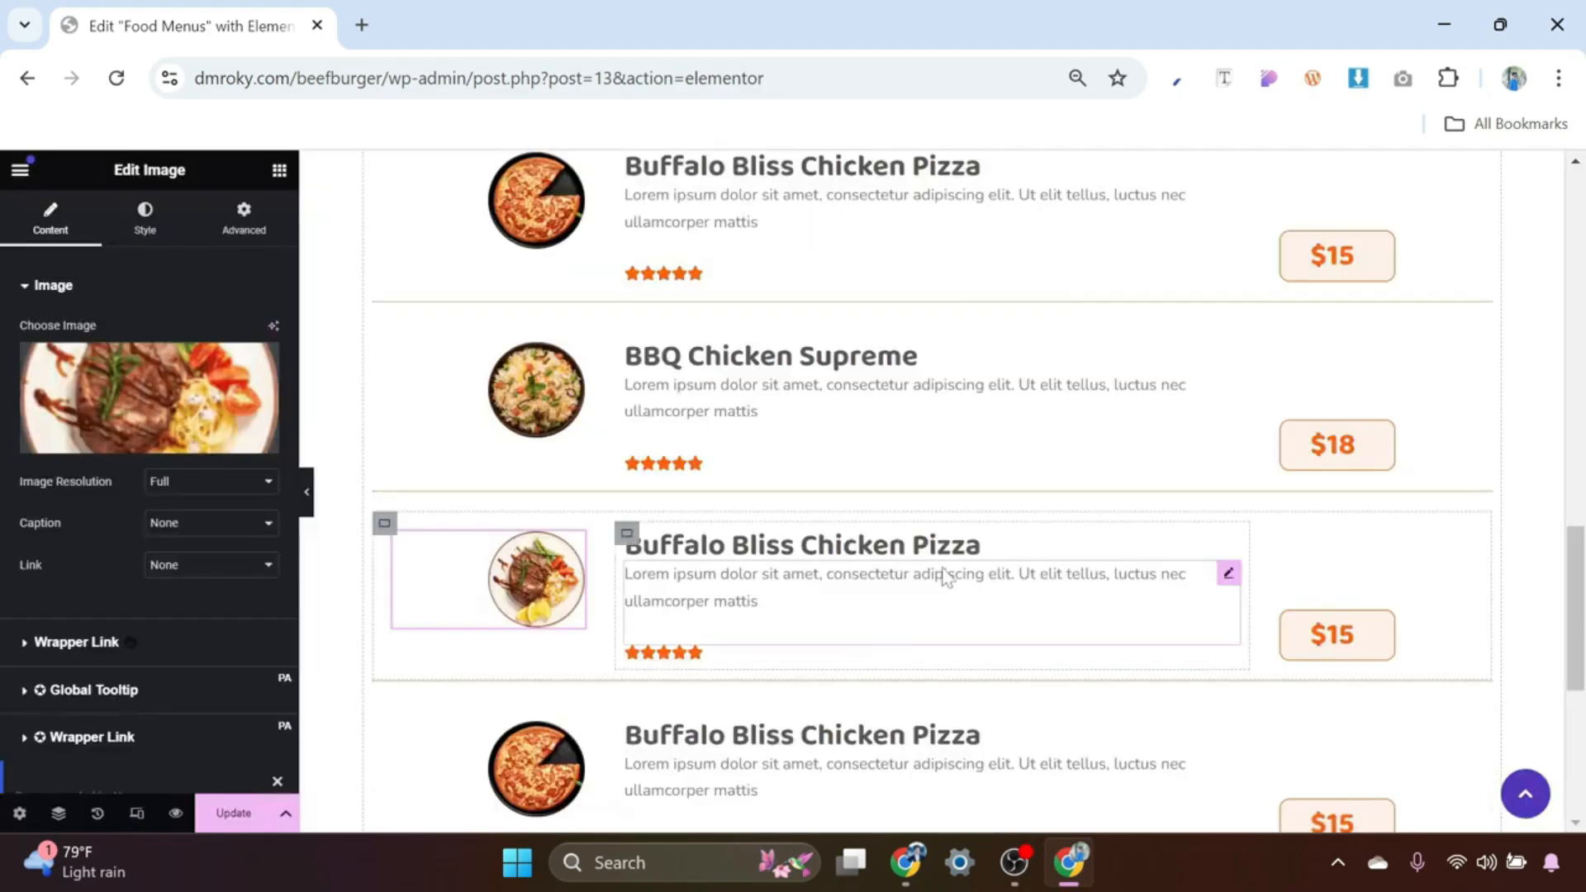
Step: Change the third menu row's heading title to "Pesto Chicken Paradise" and its price to $22
left_click(981, 545)
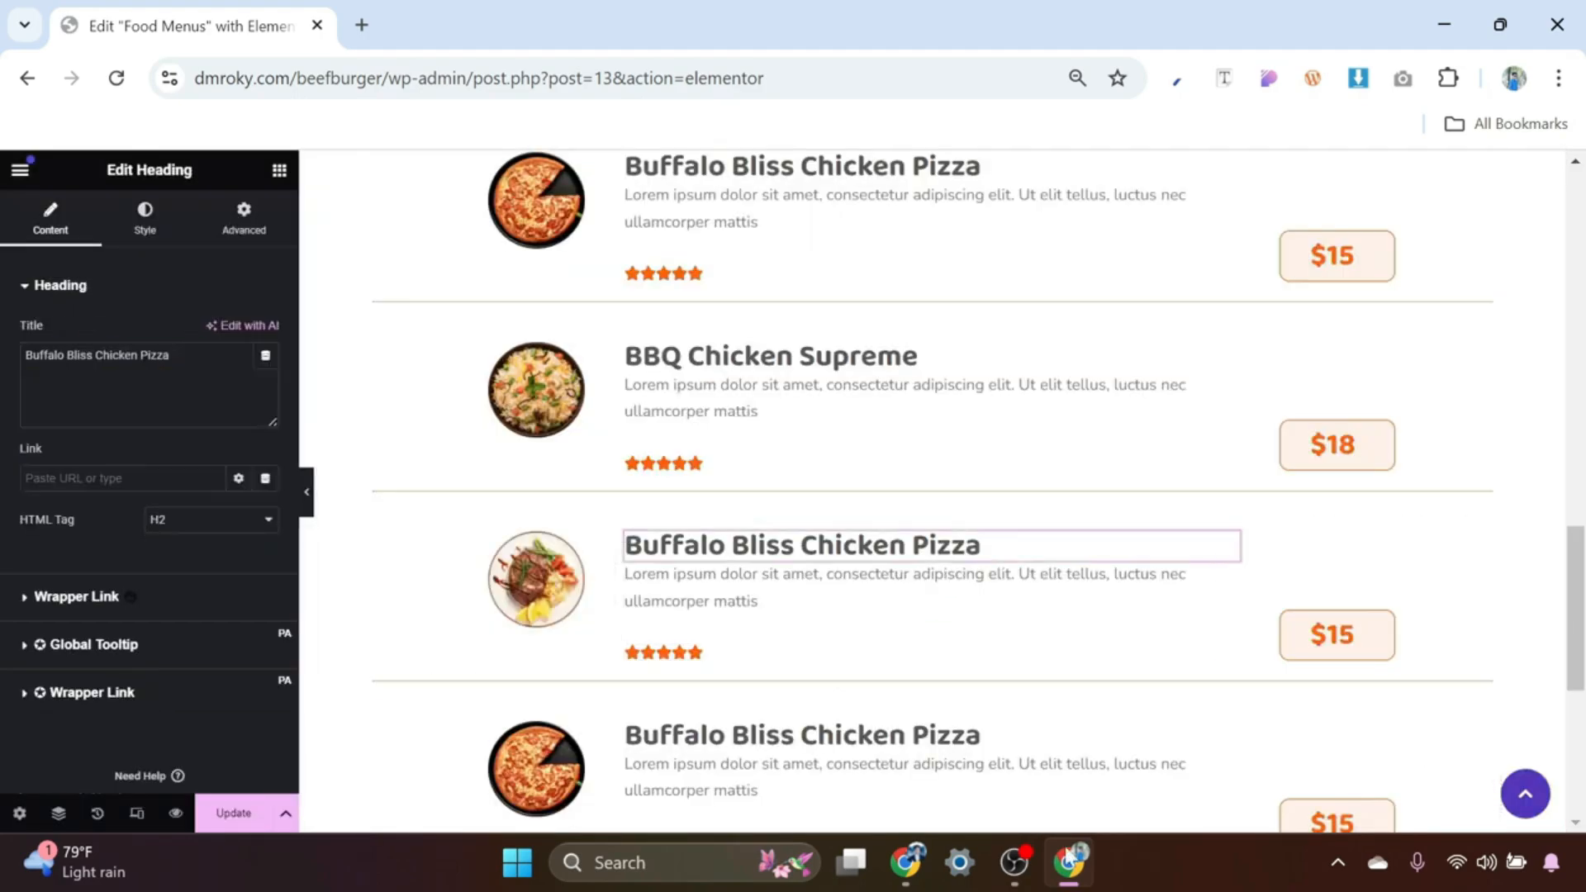
left_click_drag(169, 356, 2, 363)
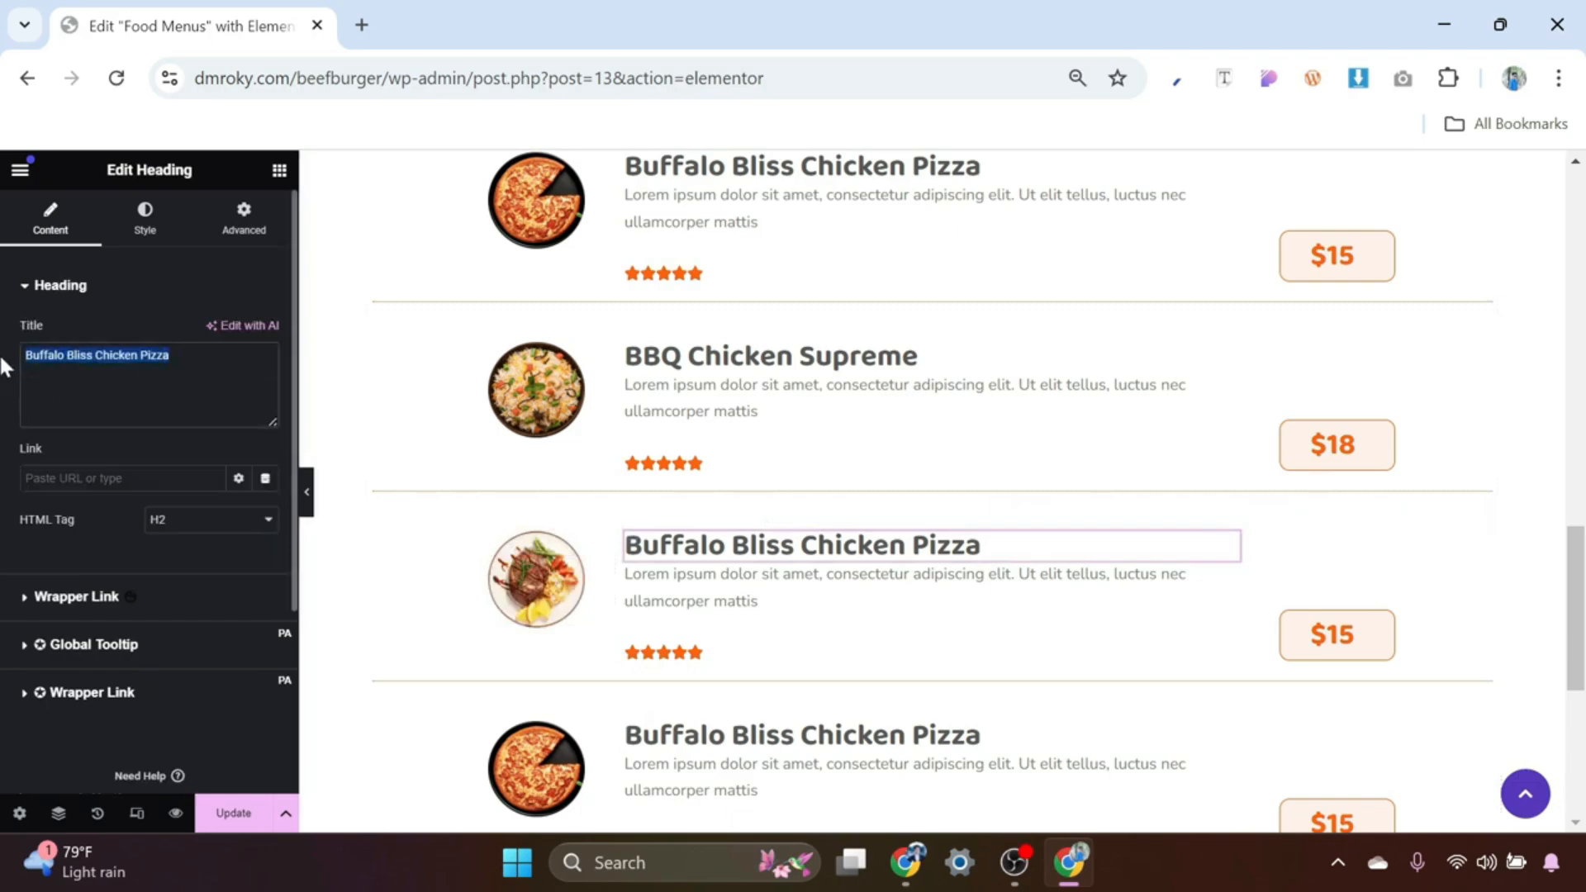
type("Pesto Chicken Paradise")
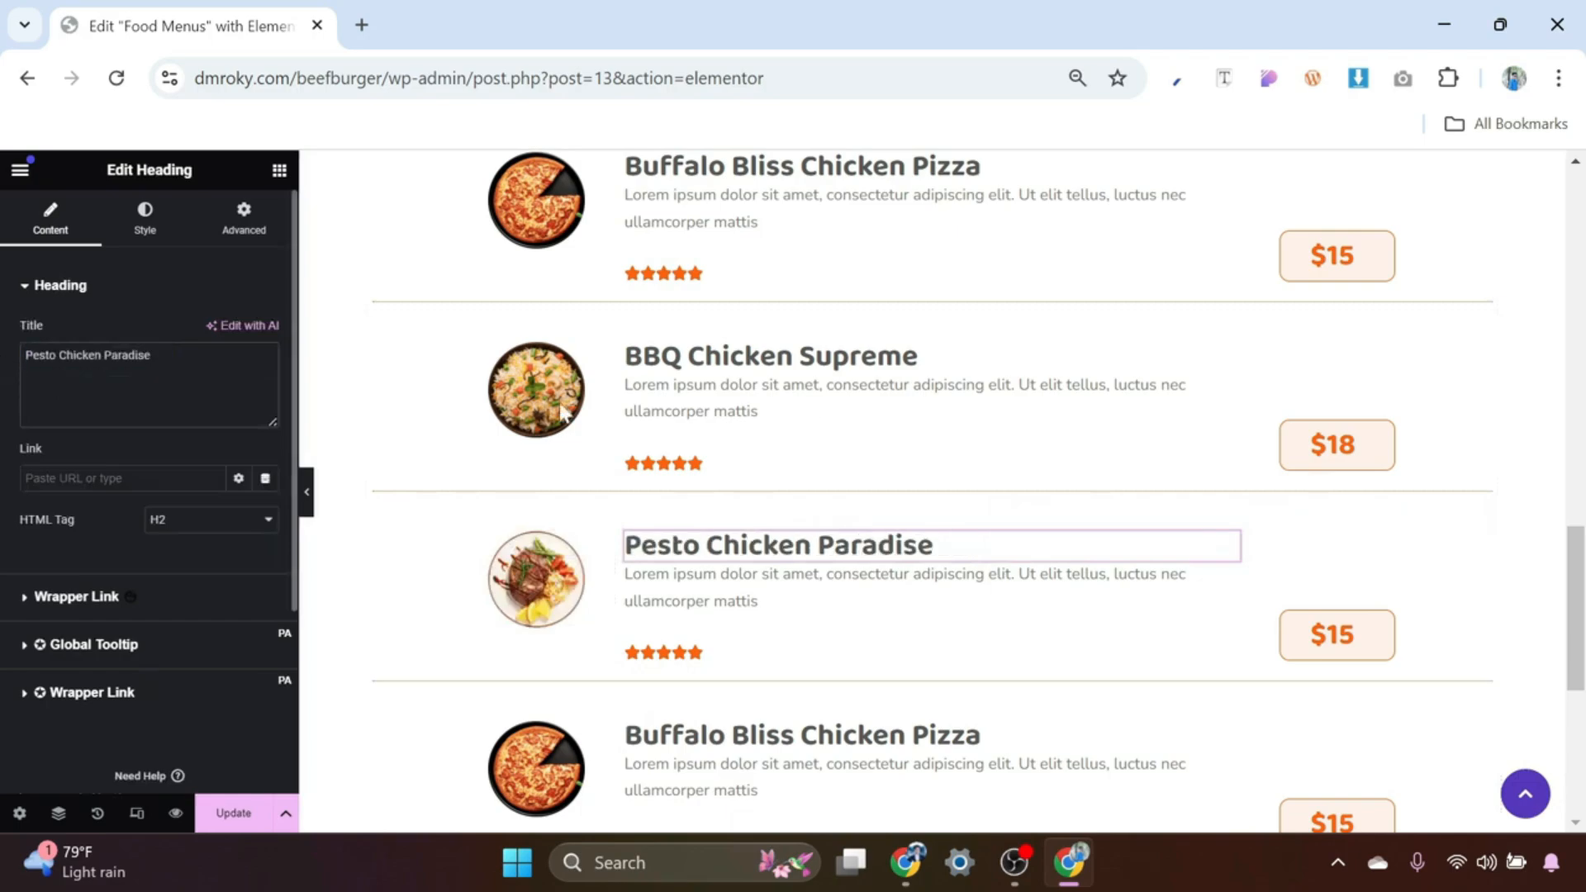
mouse_move(1385, 628)
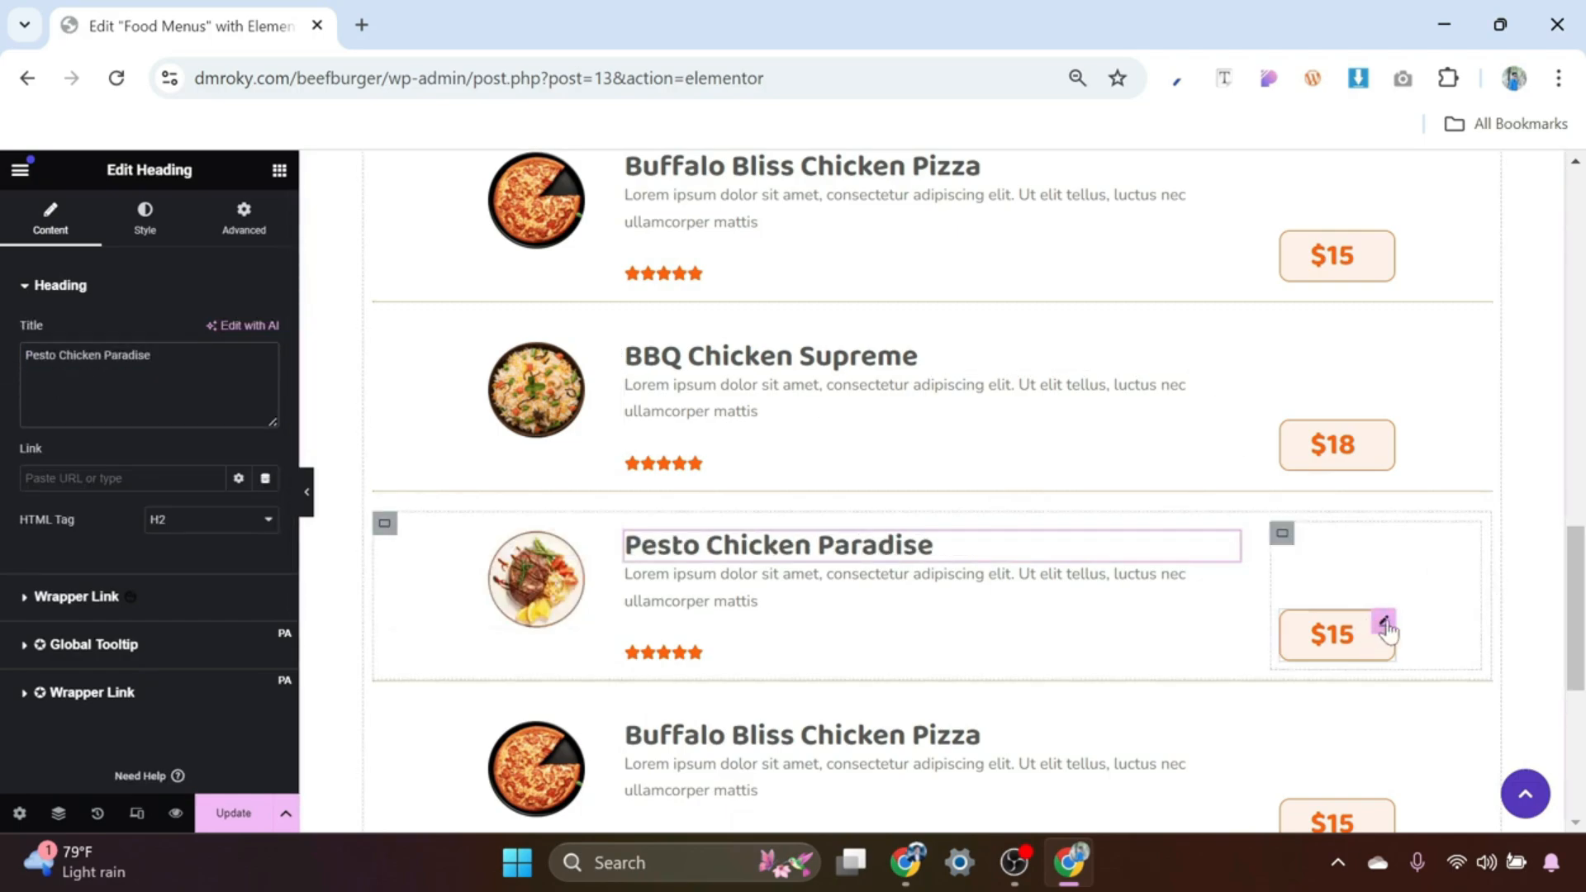
left_click(1385, 626)
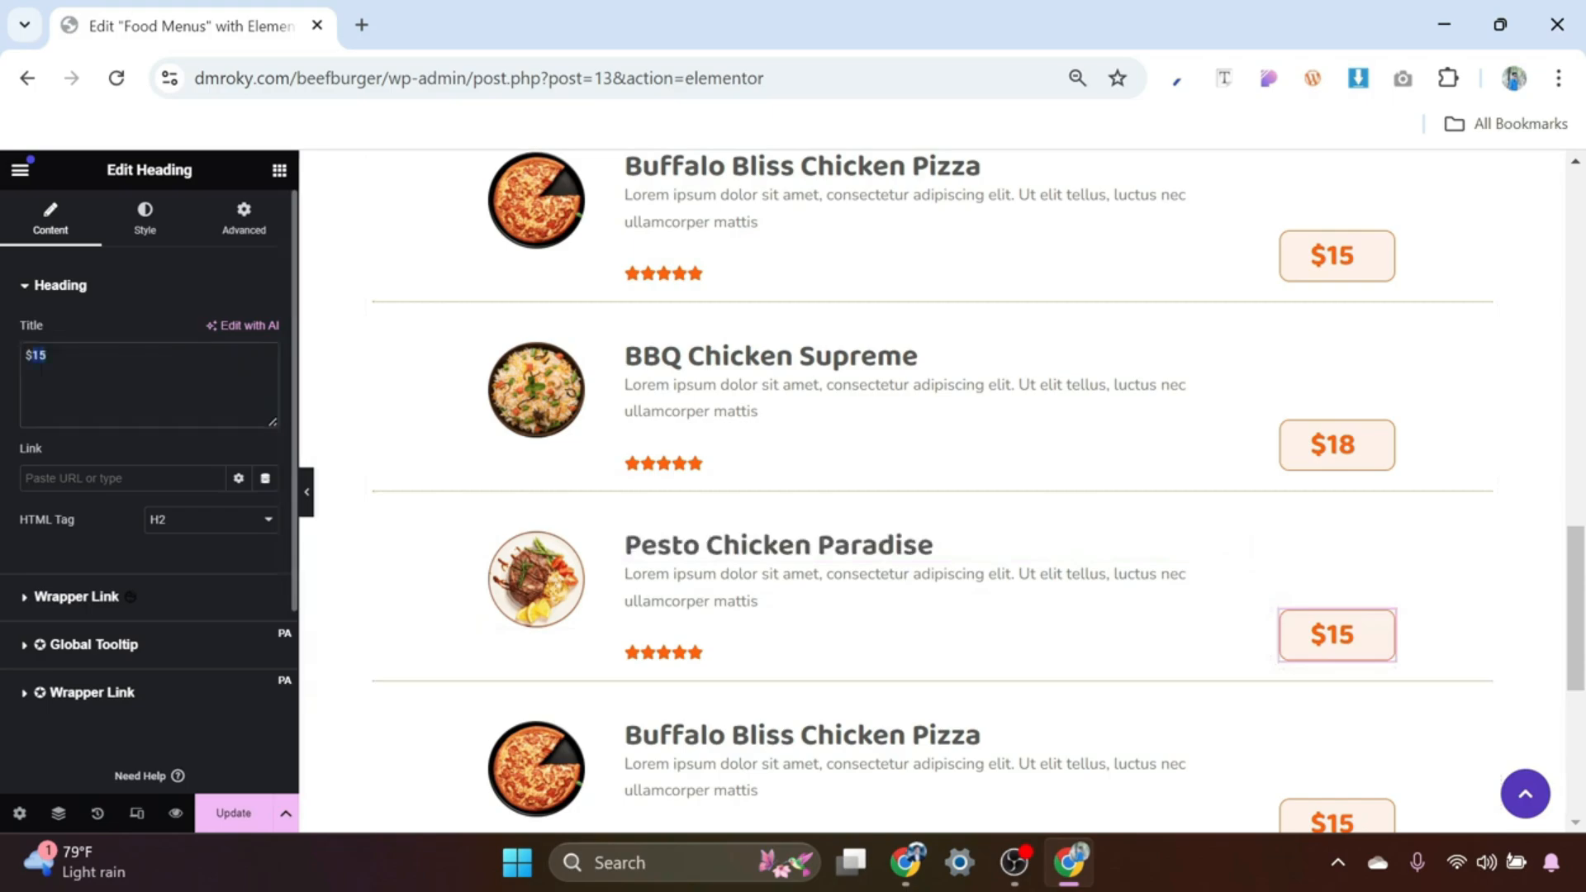
type("22")
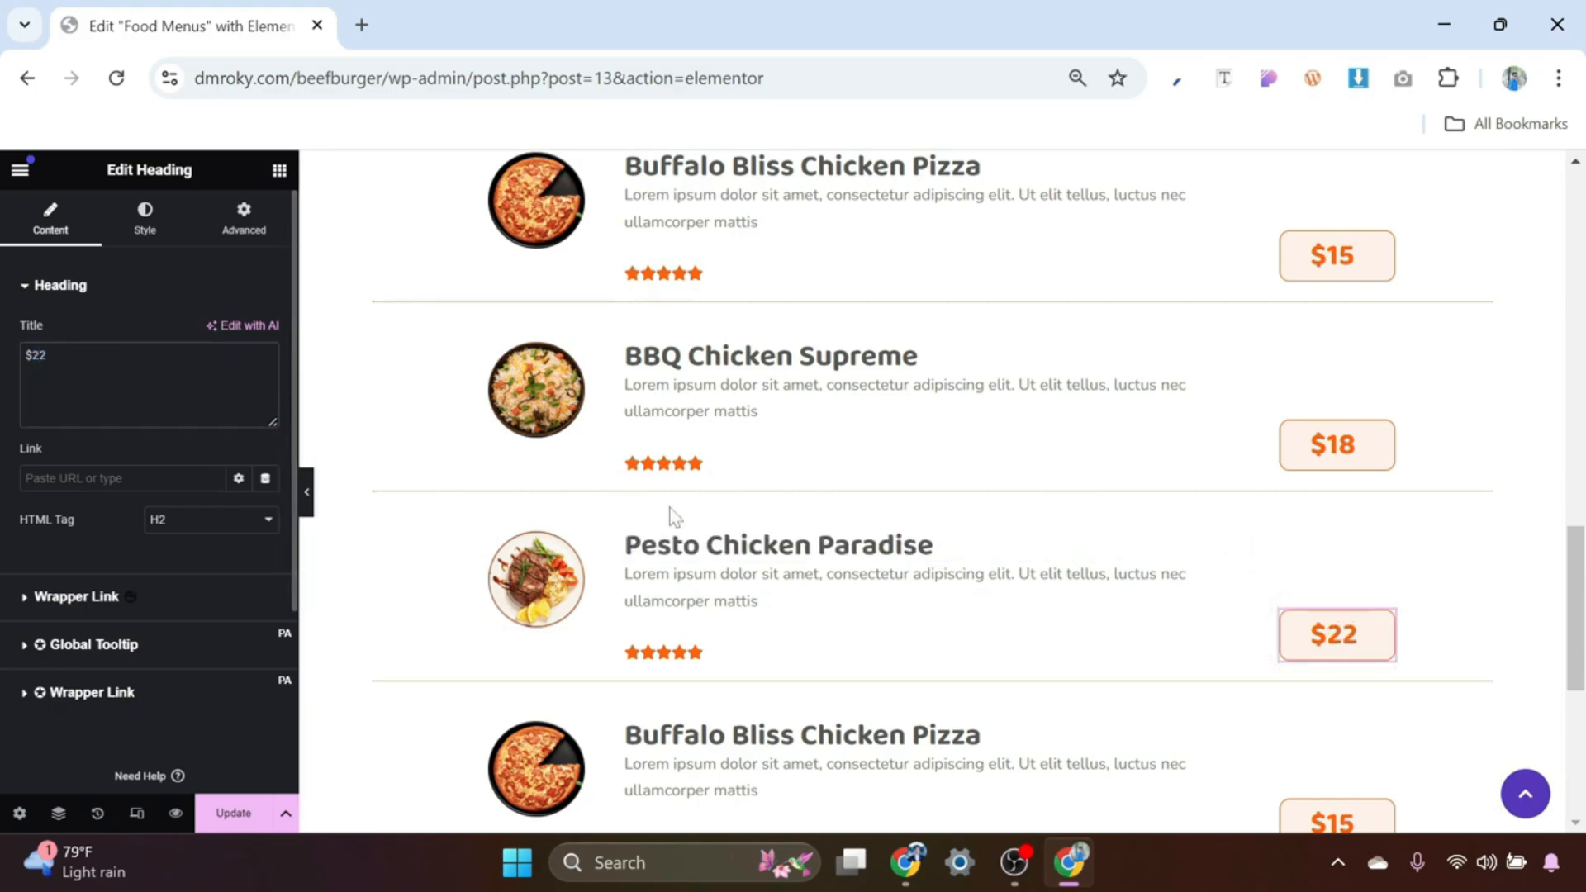
Step: Replace the fourth menu row's pizza image with the salmon salad image 11.png from the media library
scroll(676, 528, "down", 1)
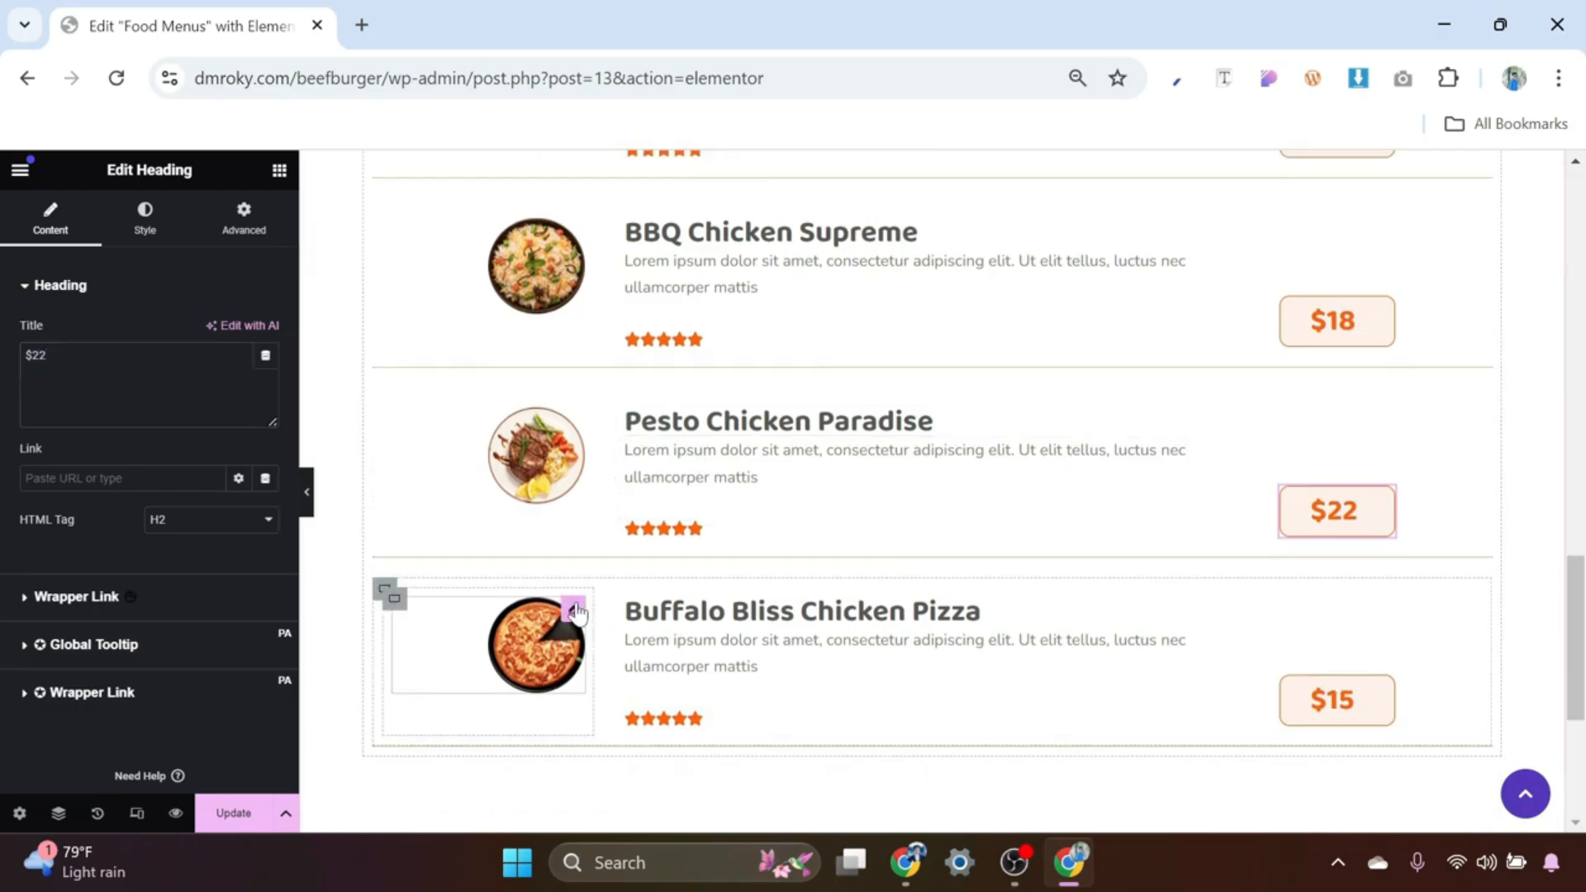
left_click(576, 611)
left_click(265, 405)
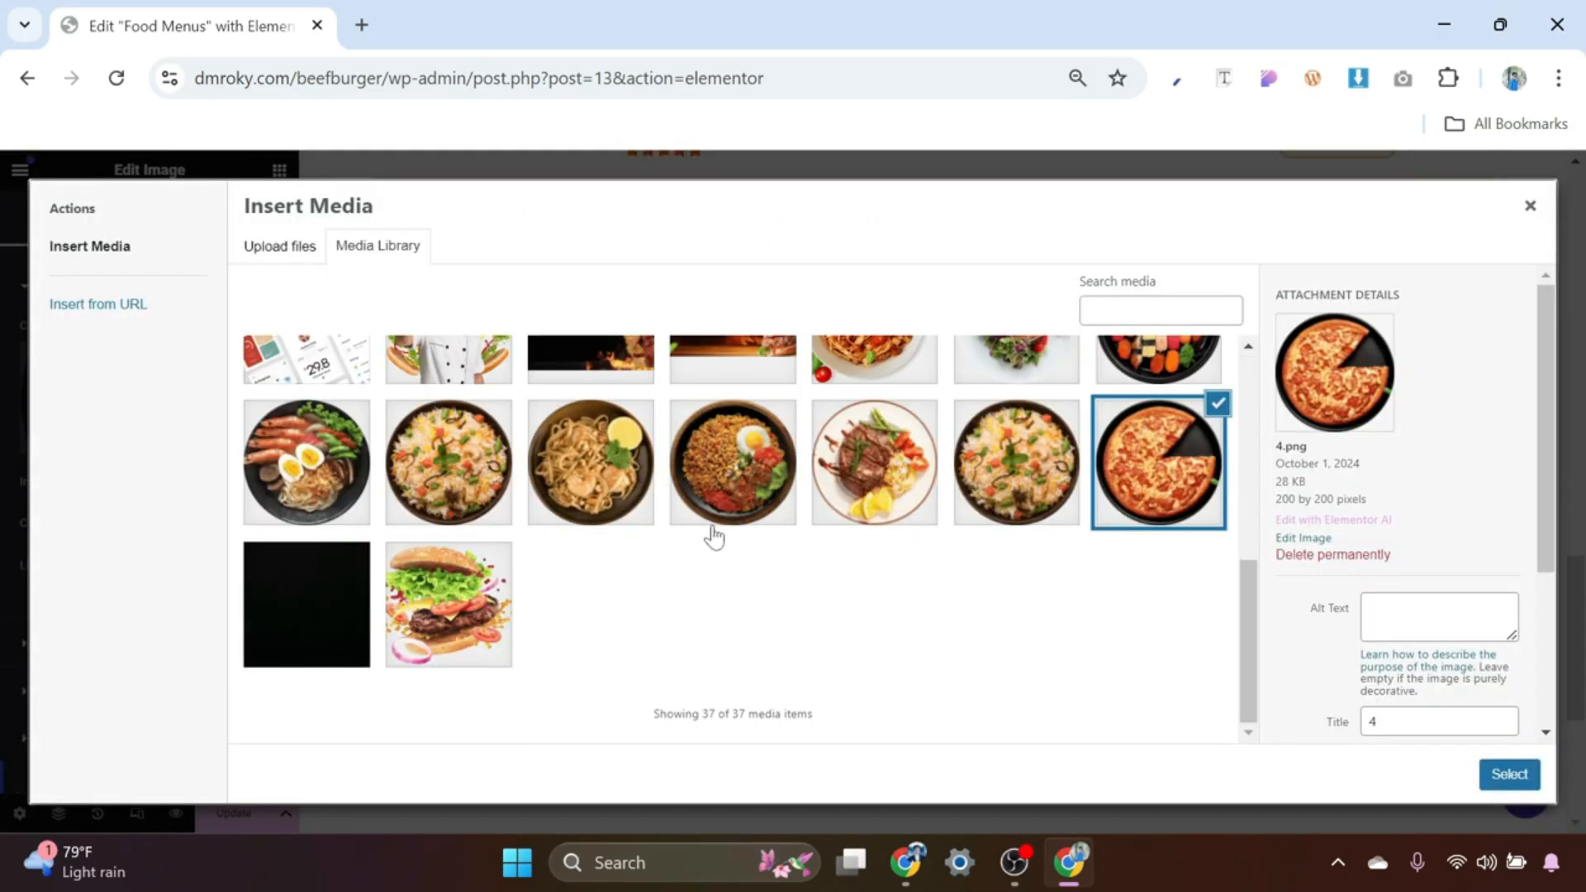
scroll(1022, 459, "up", 1)
left_click(1022, 459)
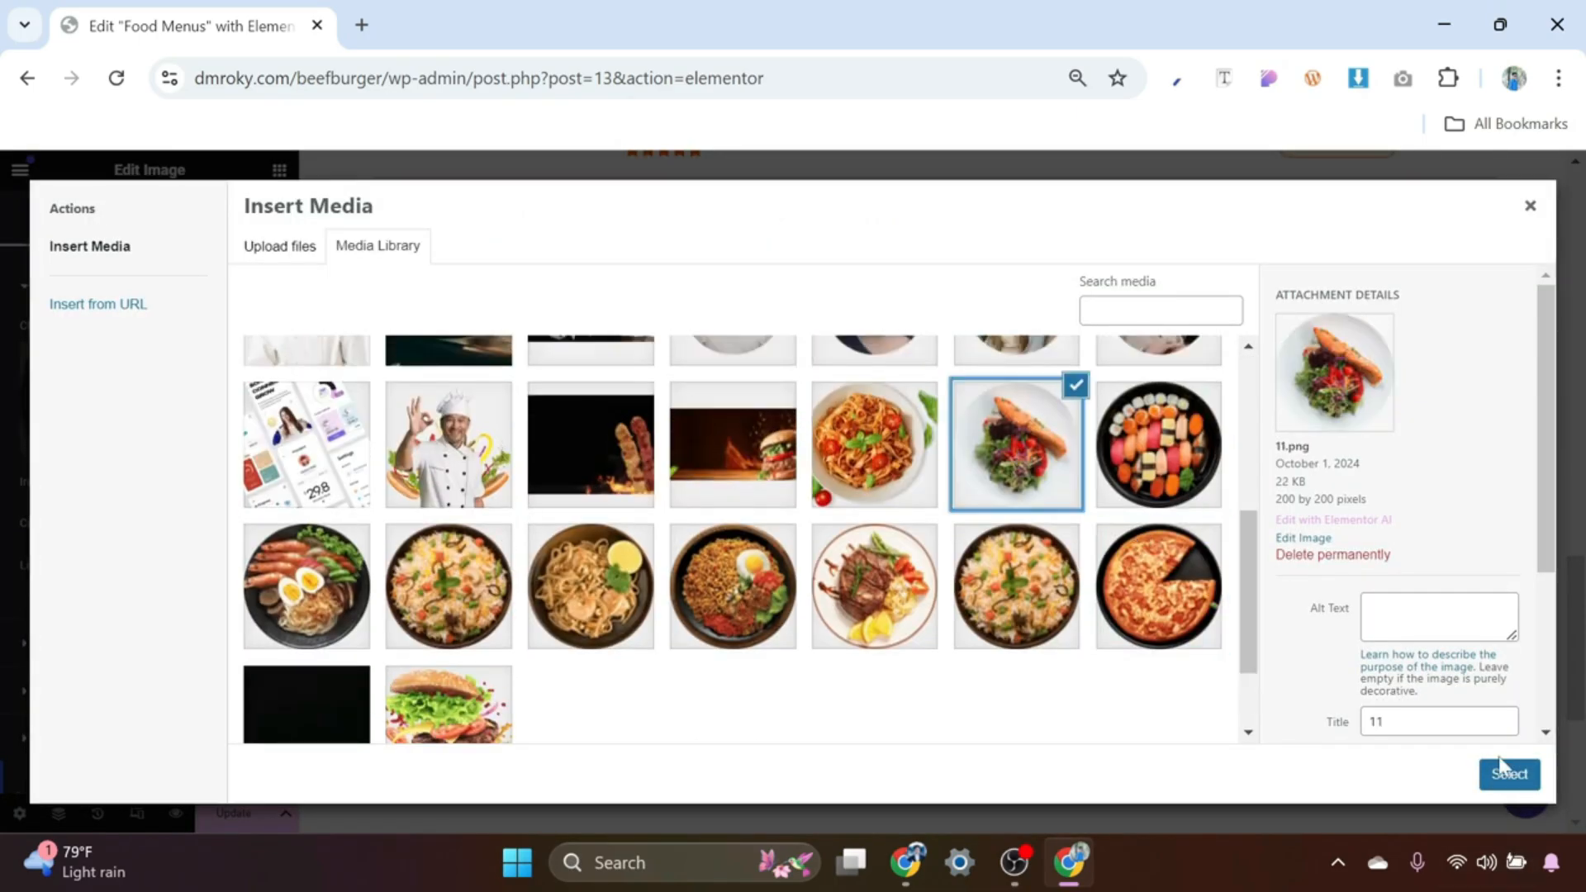
left_click(1510, 774)
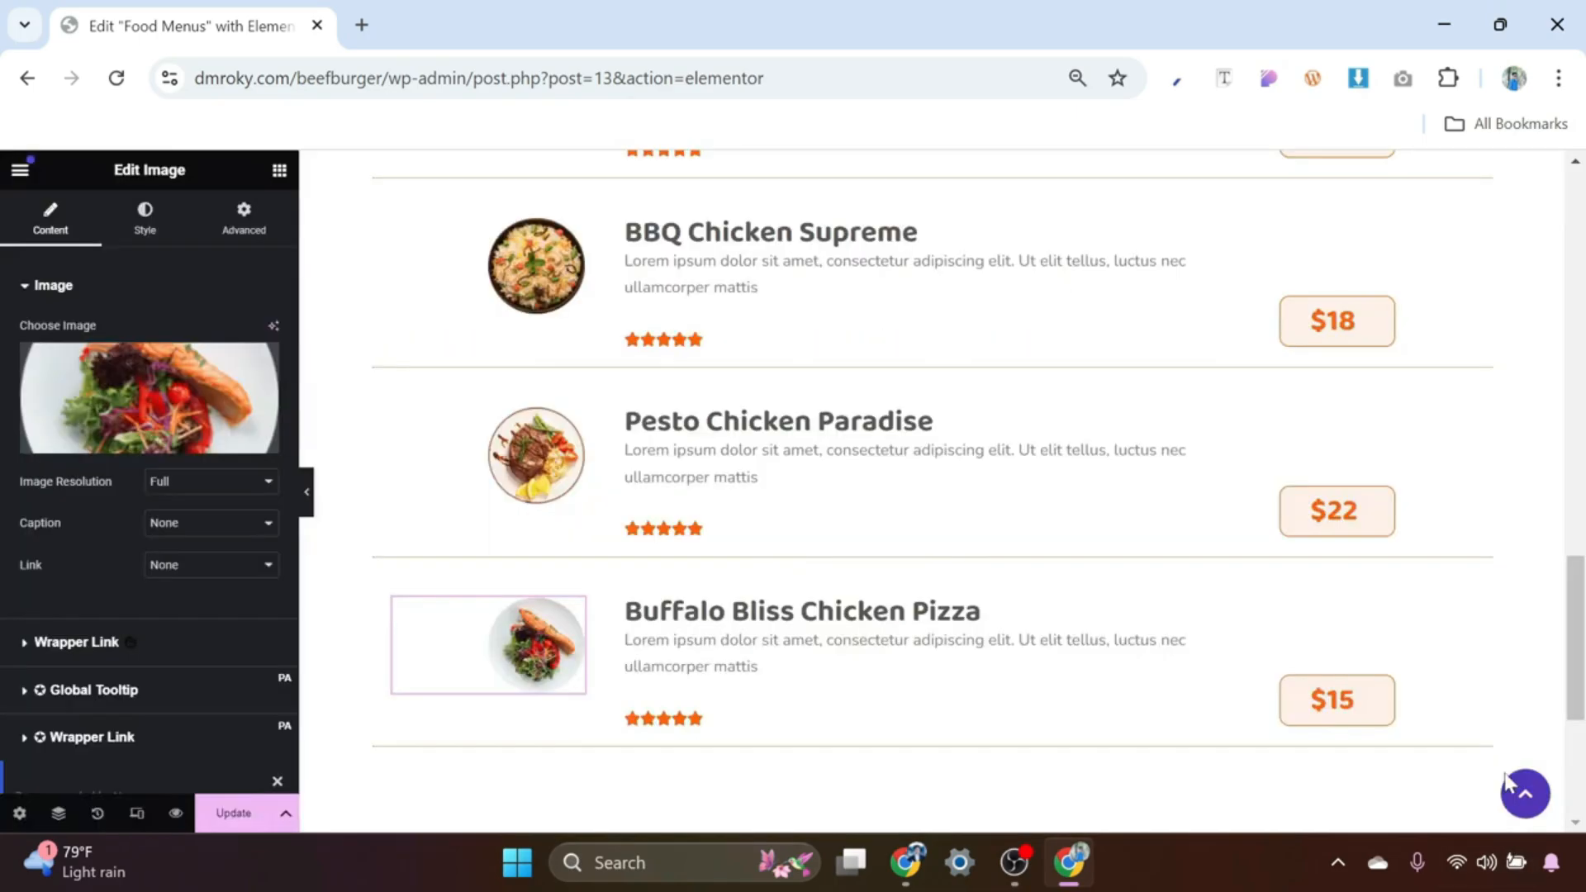
Step: Change the fourth menu row's heading title to "Spicy Thai Chicken Crunch" and its price to $12
left_click(998, 618)
left_click_drag(175, 355, 4, 366)
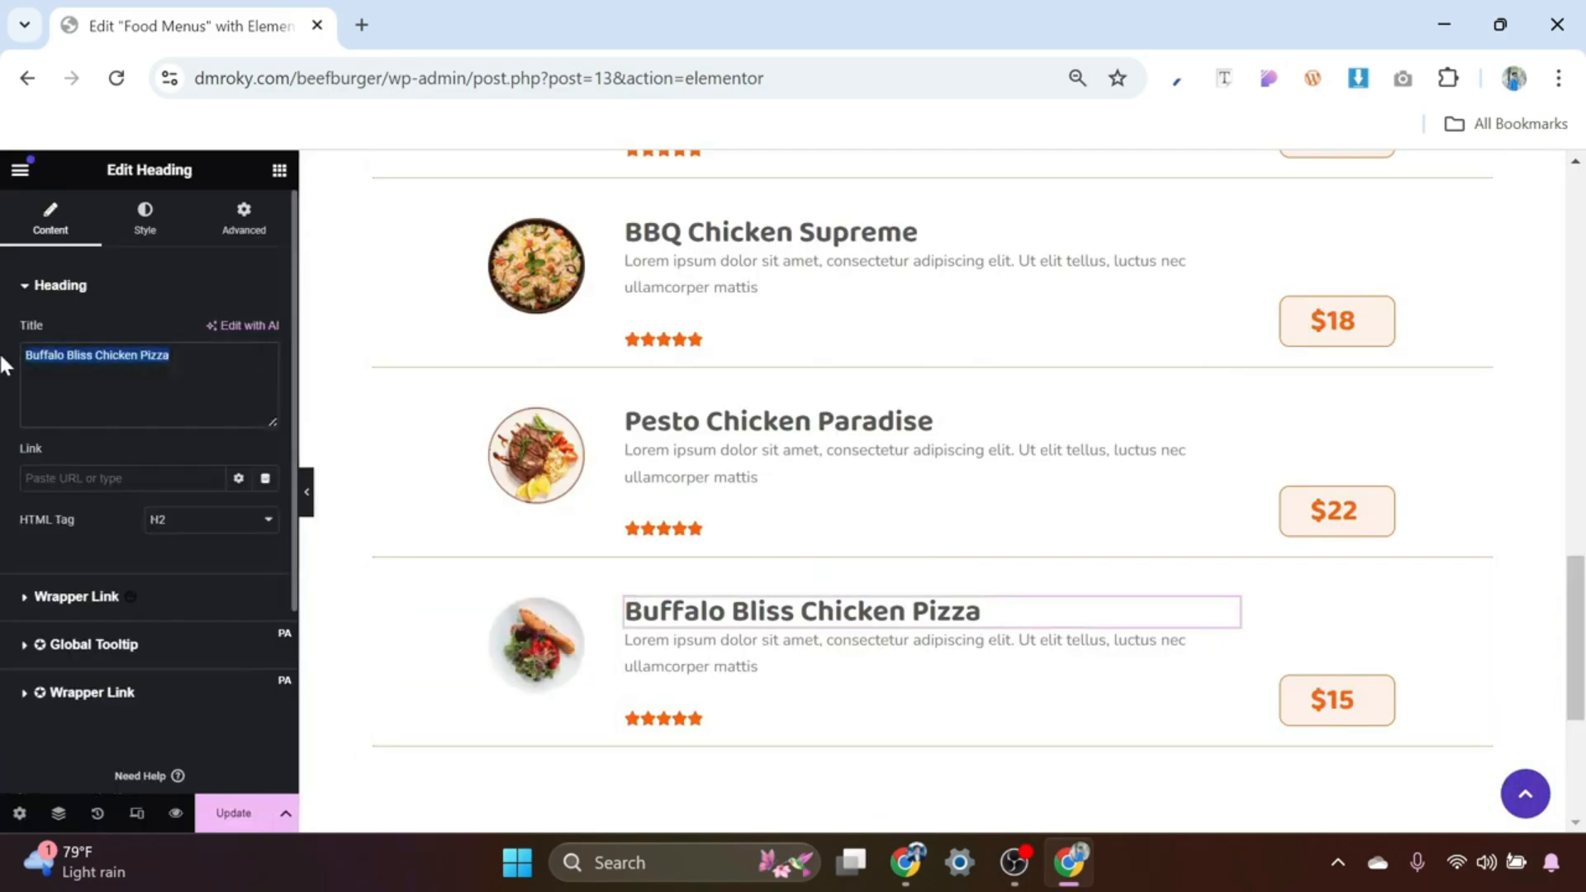
type("Spicy Thai Chicken Crunch")
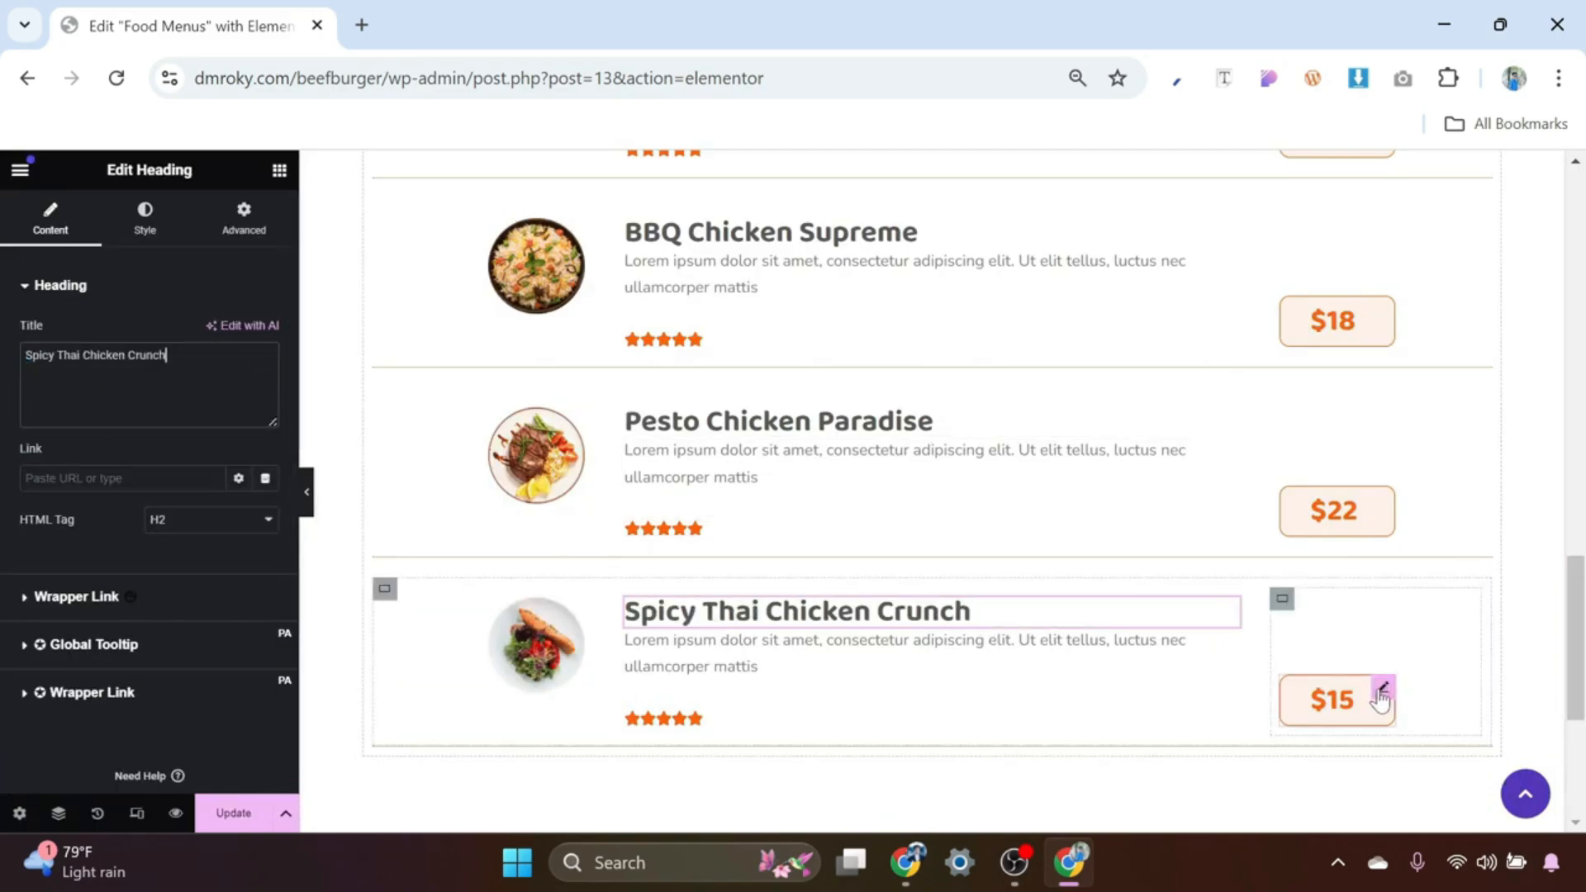
left_click(1382, 691)
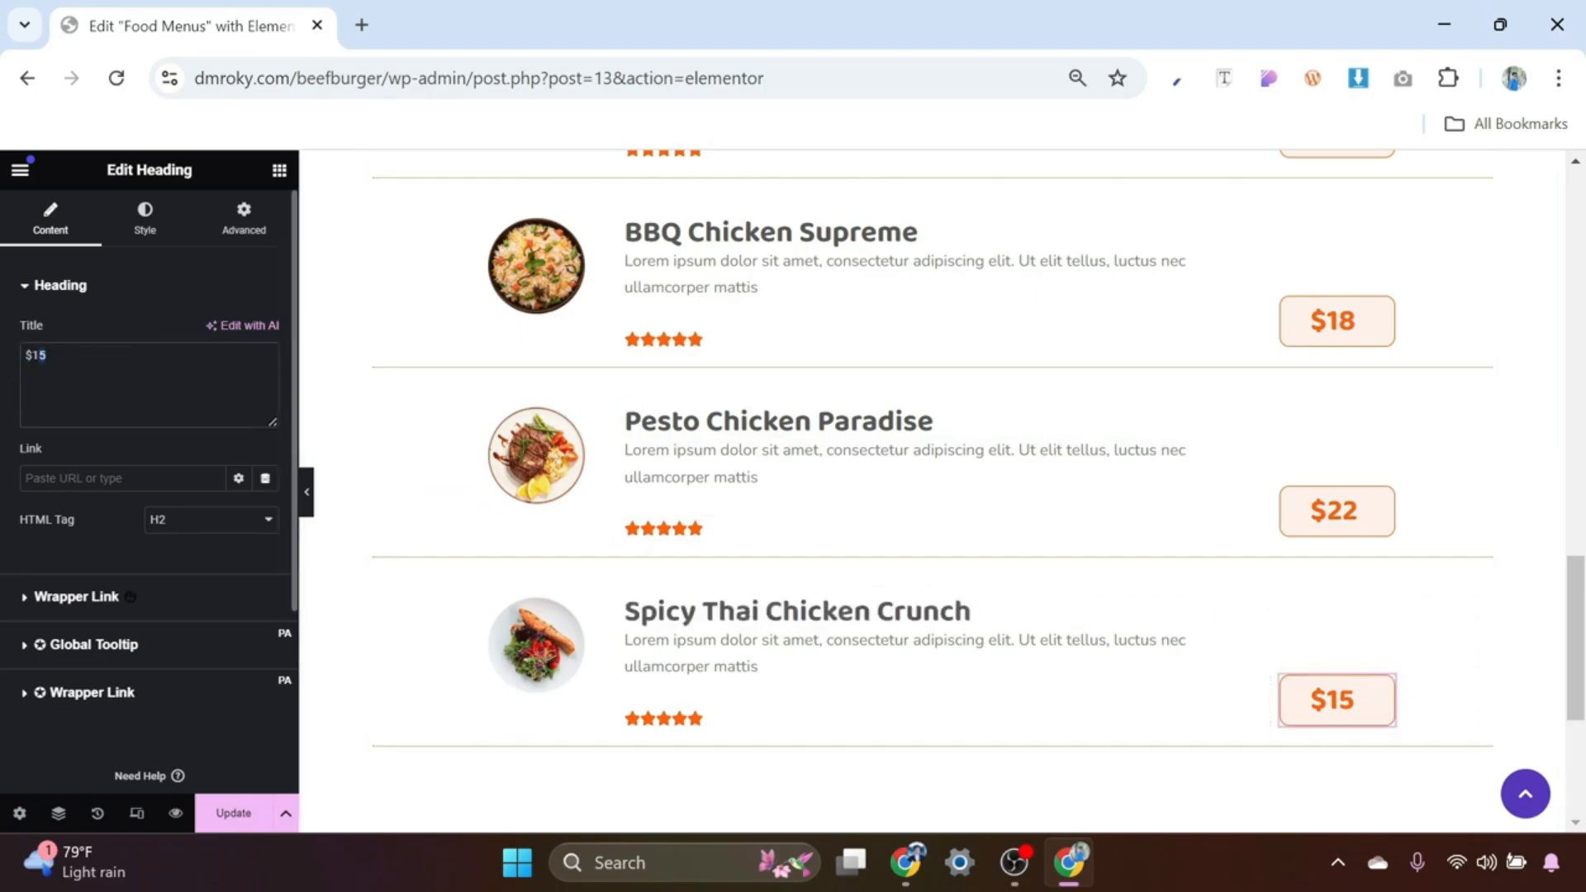
Step: Review the four menu rows and the Chicken Pizza banner above them for images, titles, prices and spacing
scroll(1213, 567, "up", 3)
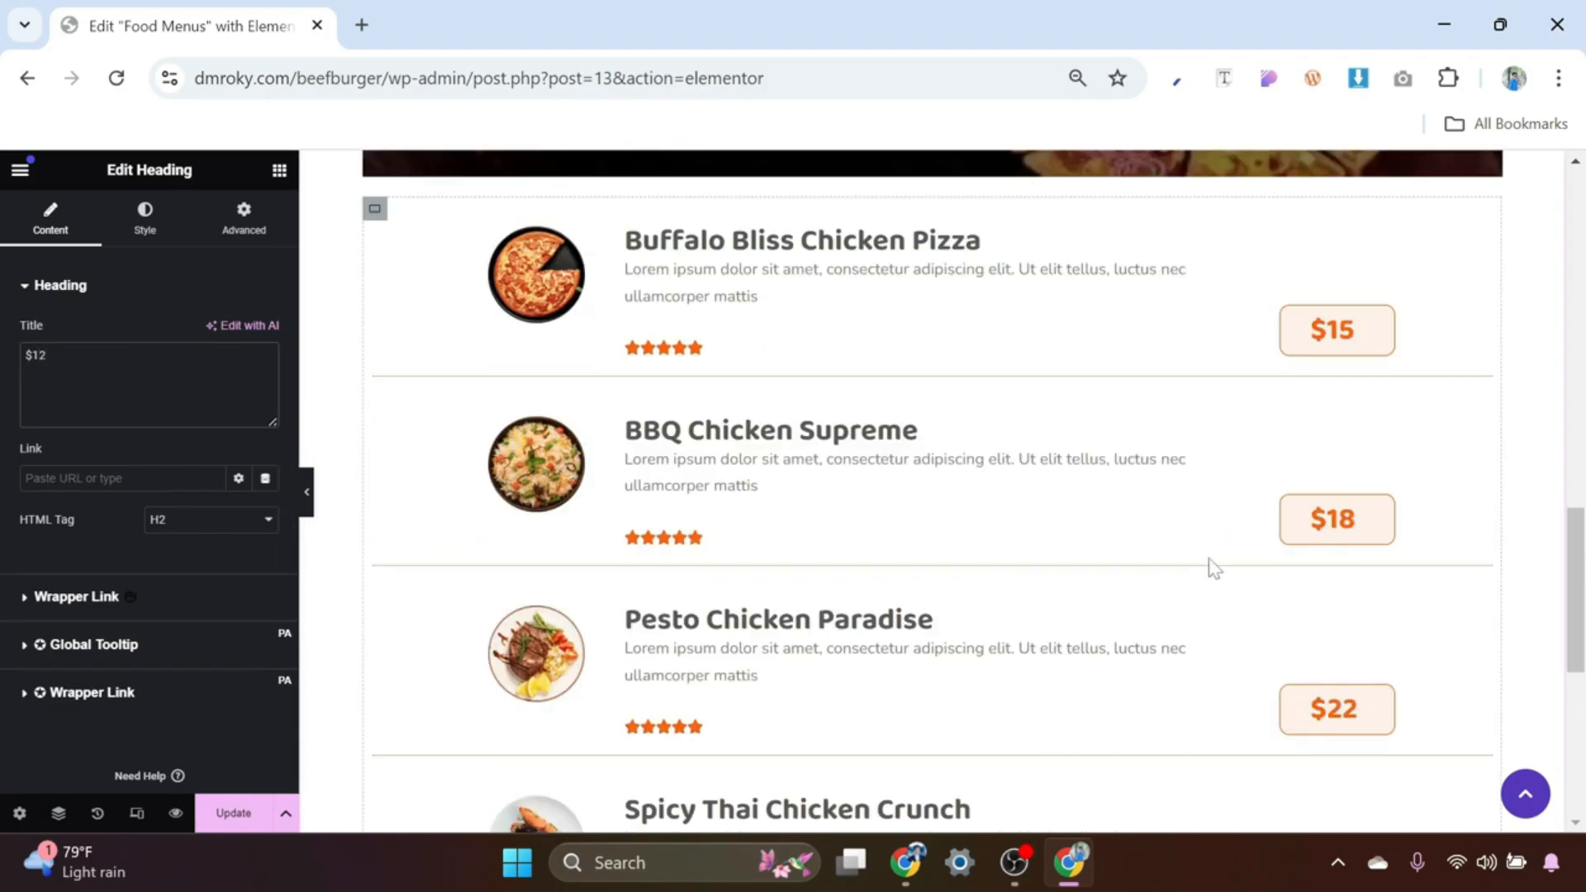
scroll(1212, 567, "down", 3)
scroll(1214, 569, "up", 2)
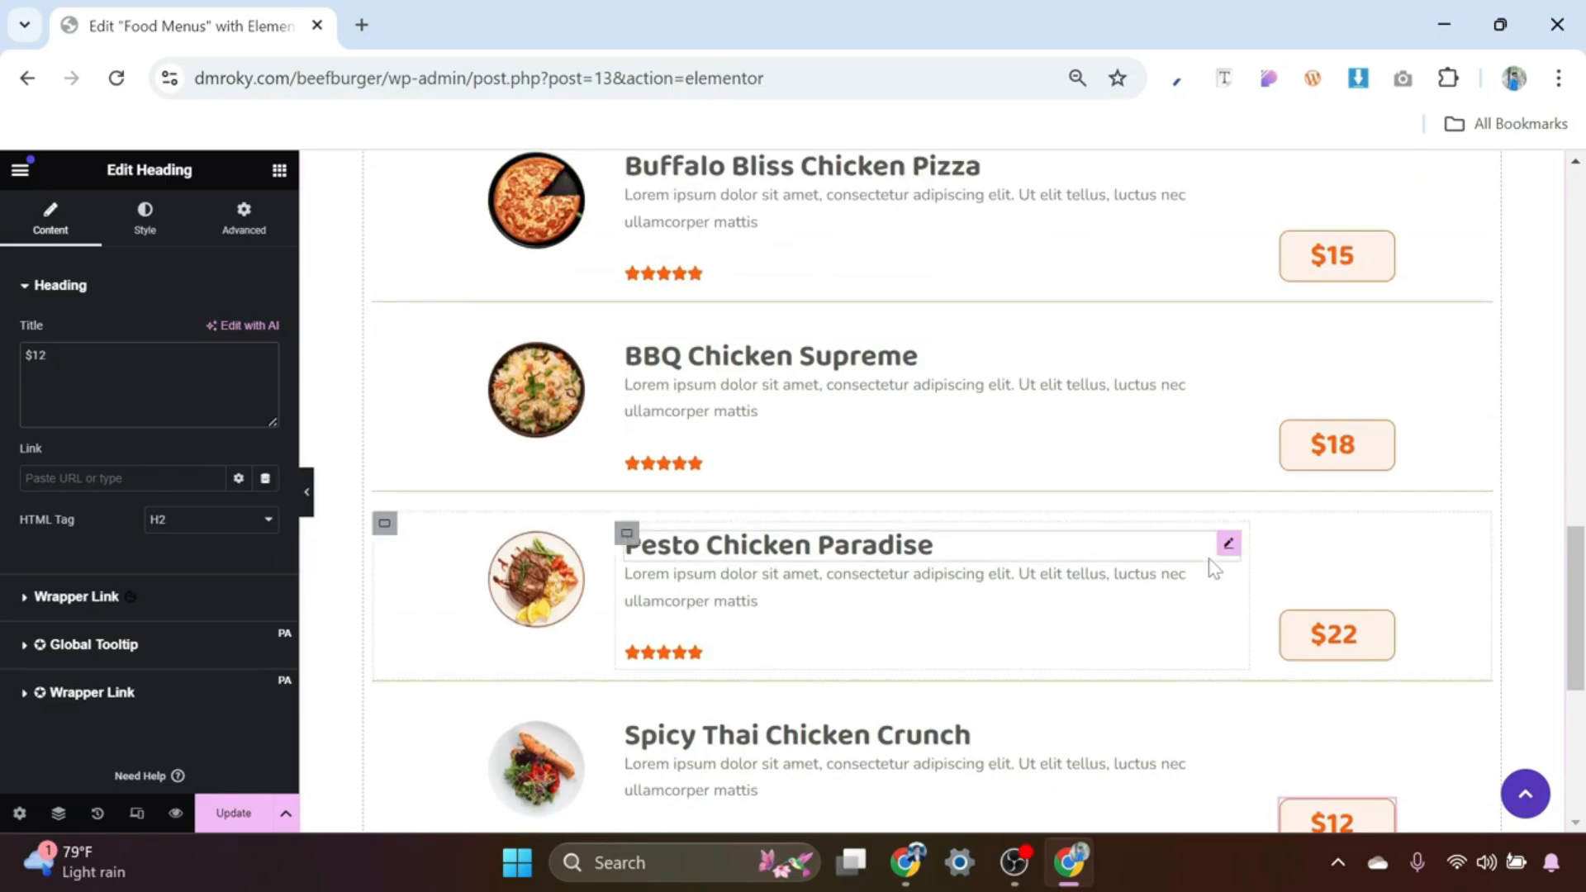
scroll(1157, 549, "down", 2)
scroll(929, 645, "up", 4)
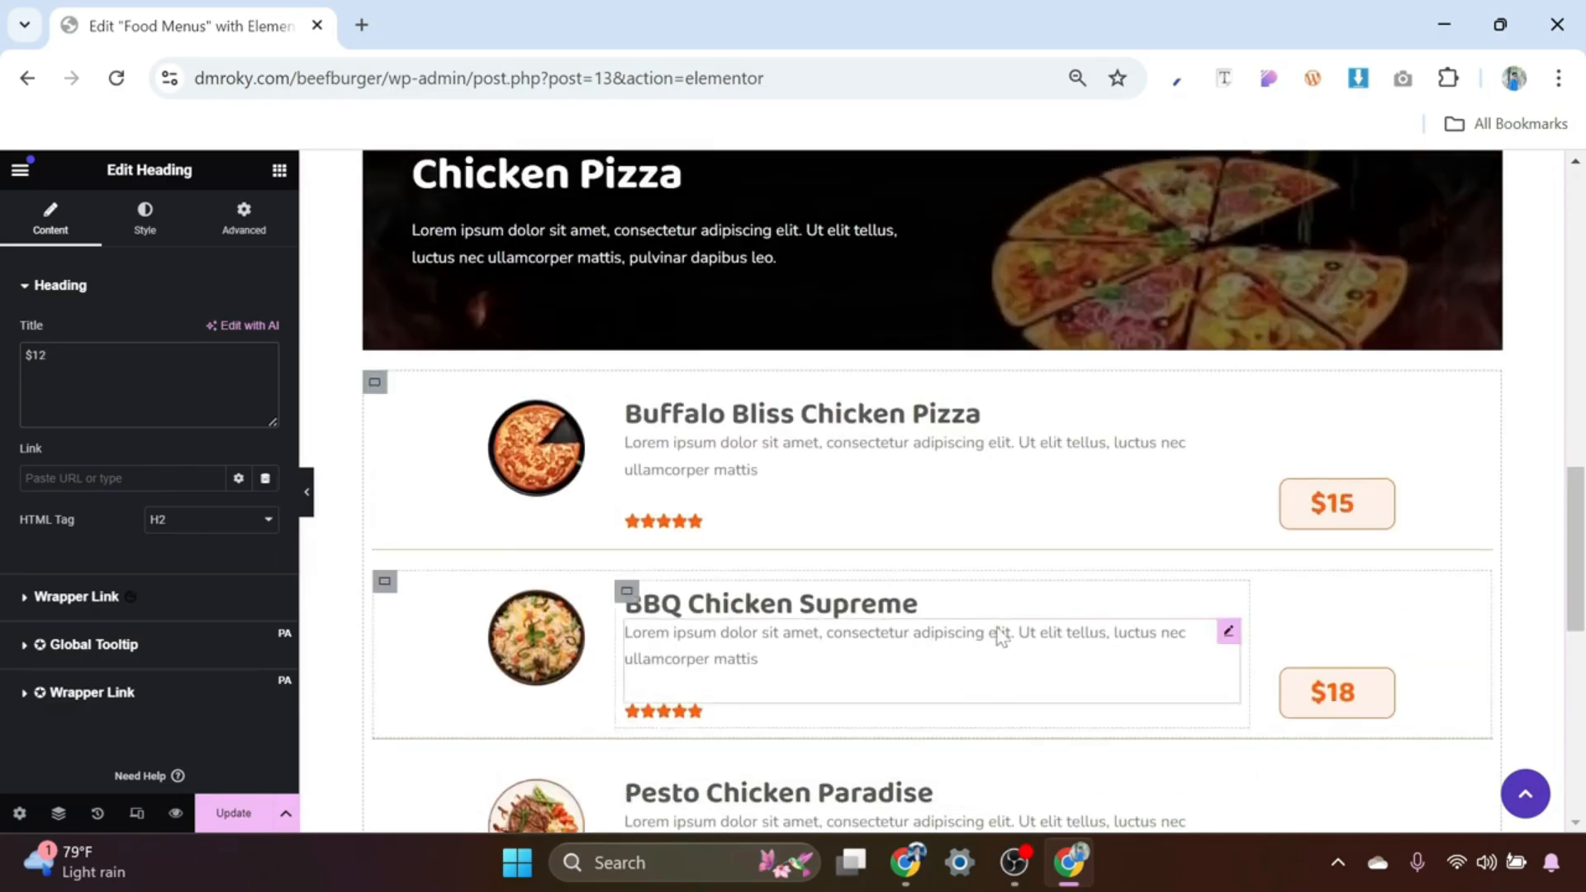
scroll(999, 637, "up", 3)
scroll(999, 637, "down", 3)
scroll(1000, 637, "up", 3)
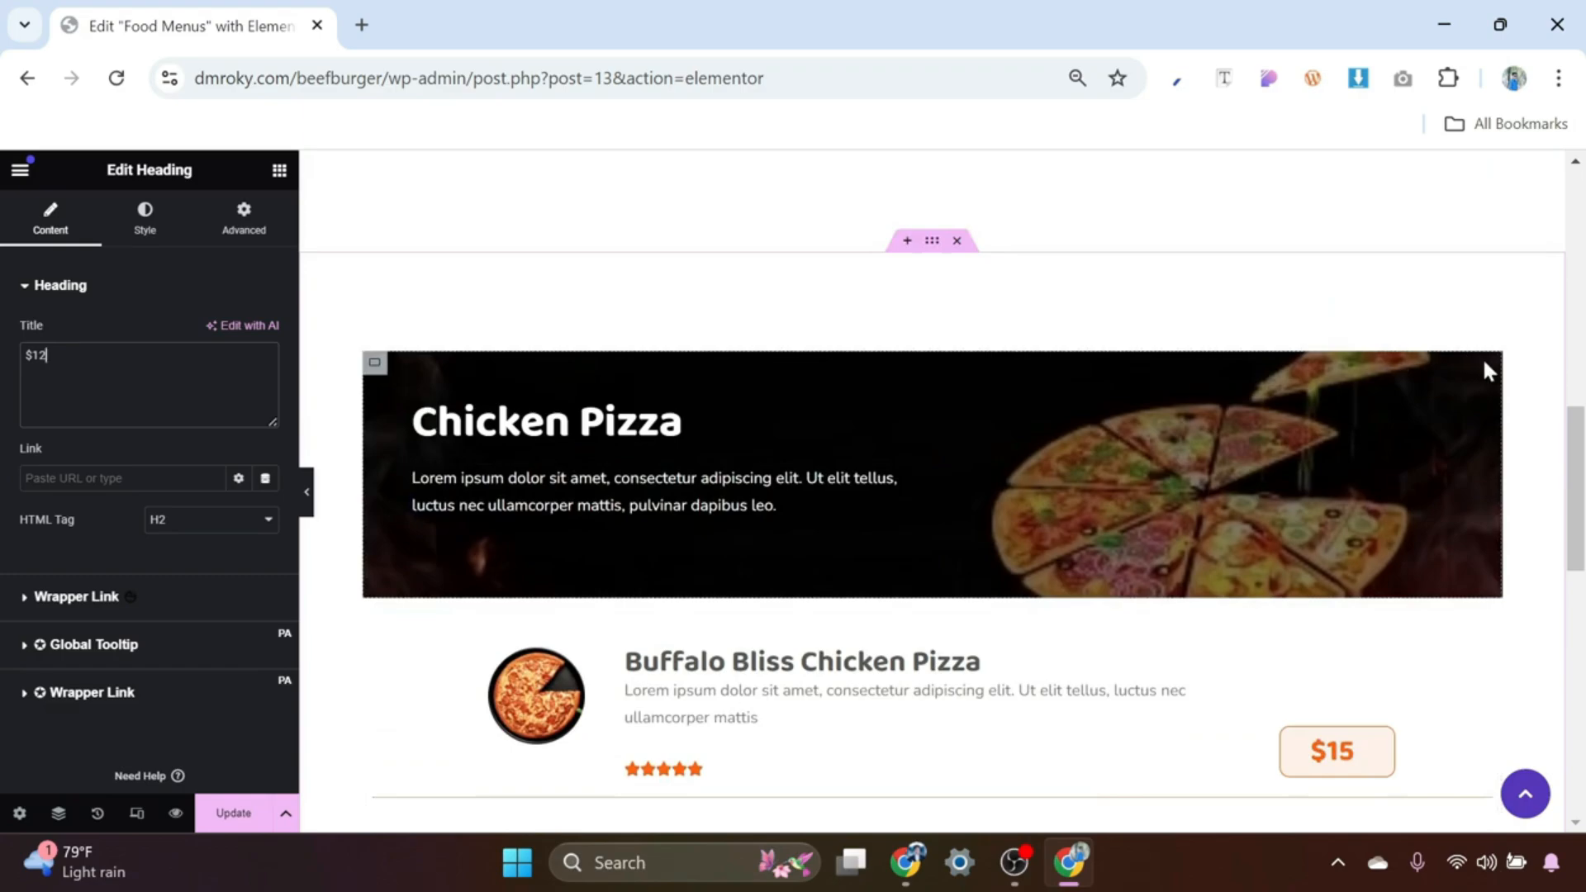
Step: Unlink the Chicken Pizza banner container's border radius values and set top and right to 20 px, bottom and left to 0
left_click(375, 365)
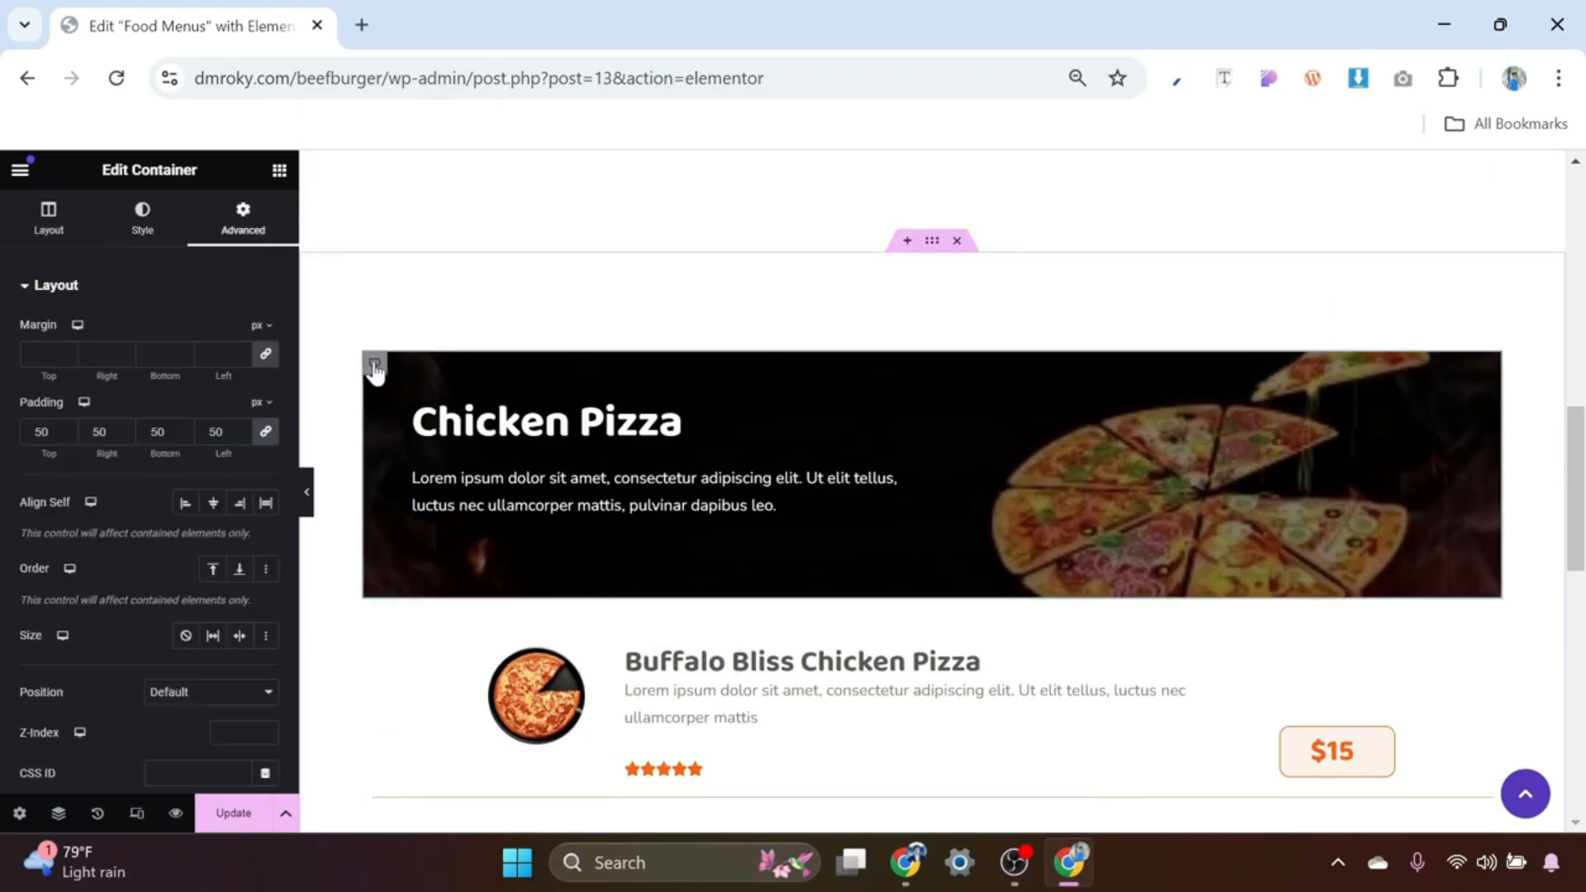
left_click(143, 227)
scroll(151, 347, "down", 4)
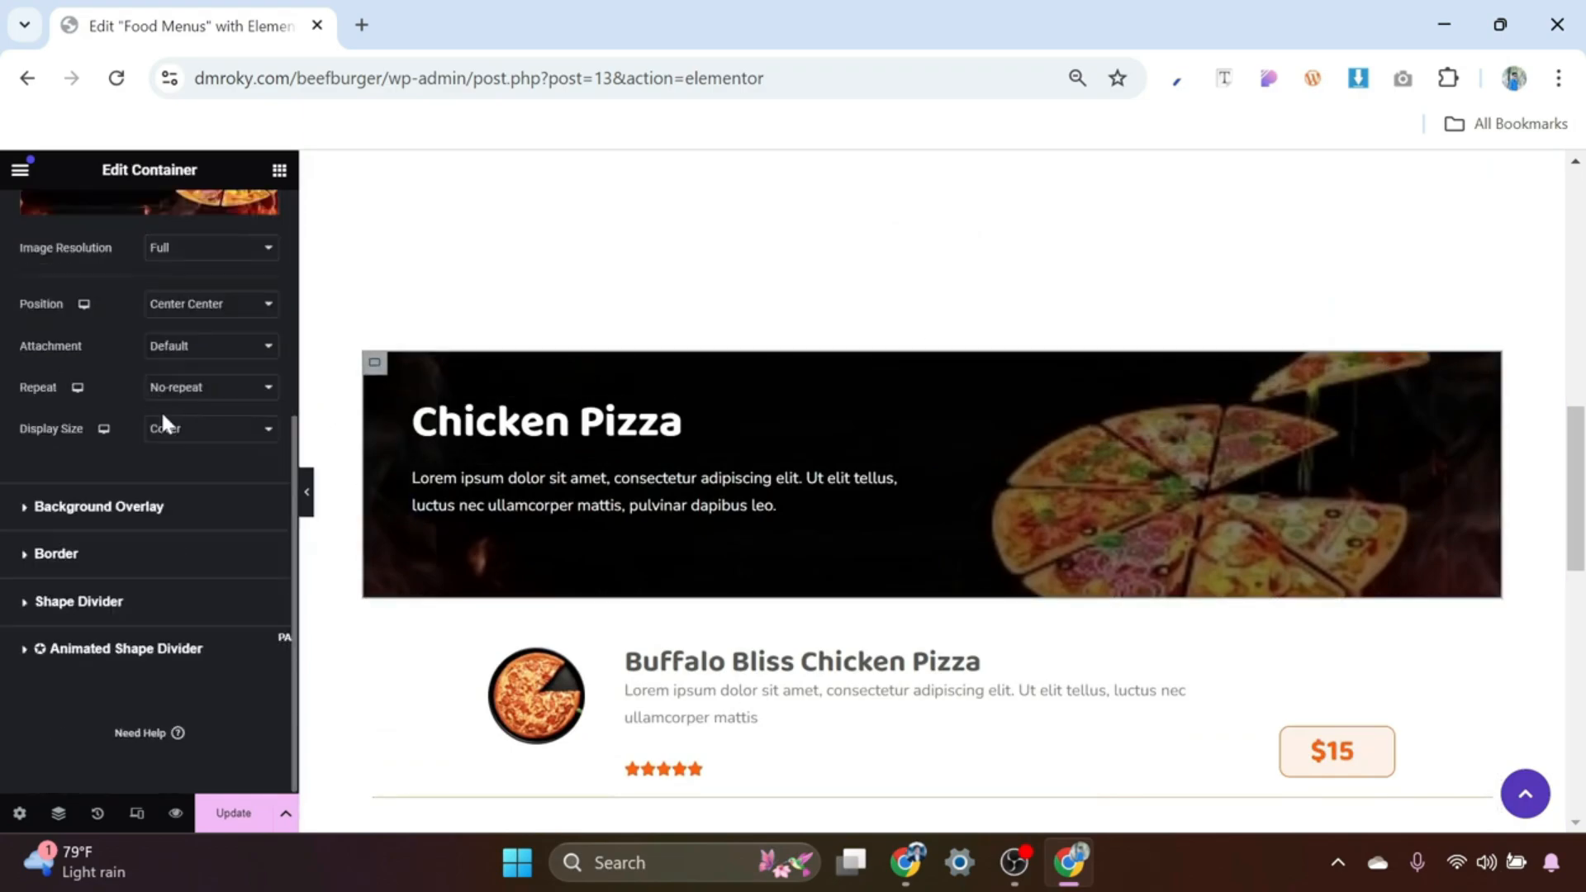
left_click(66, 554)
left_click(263, 536)
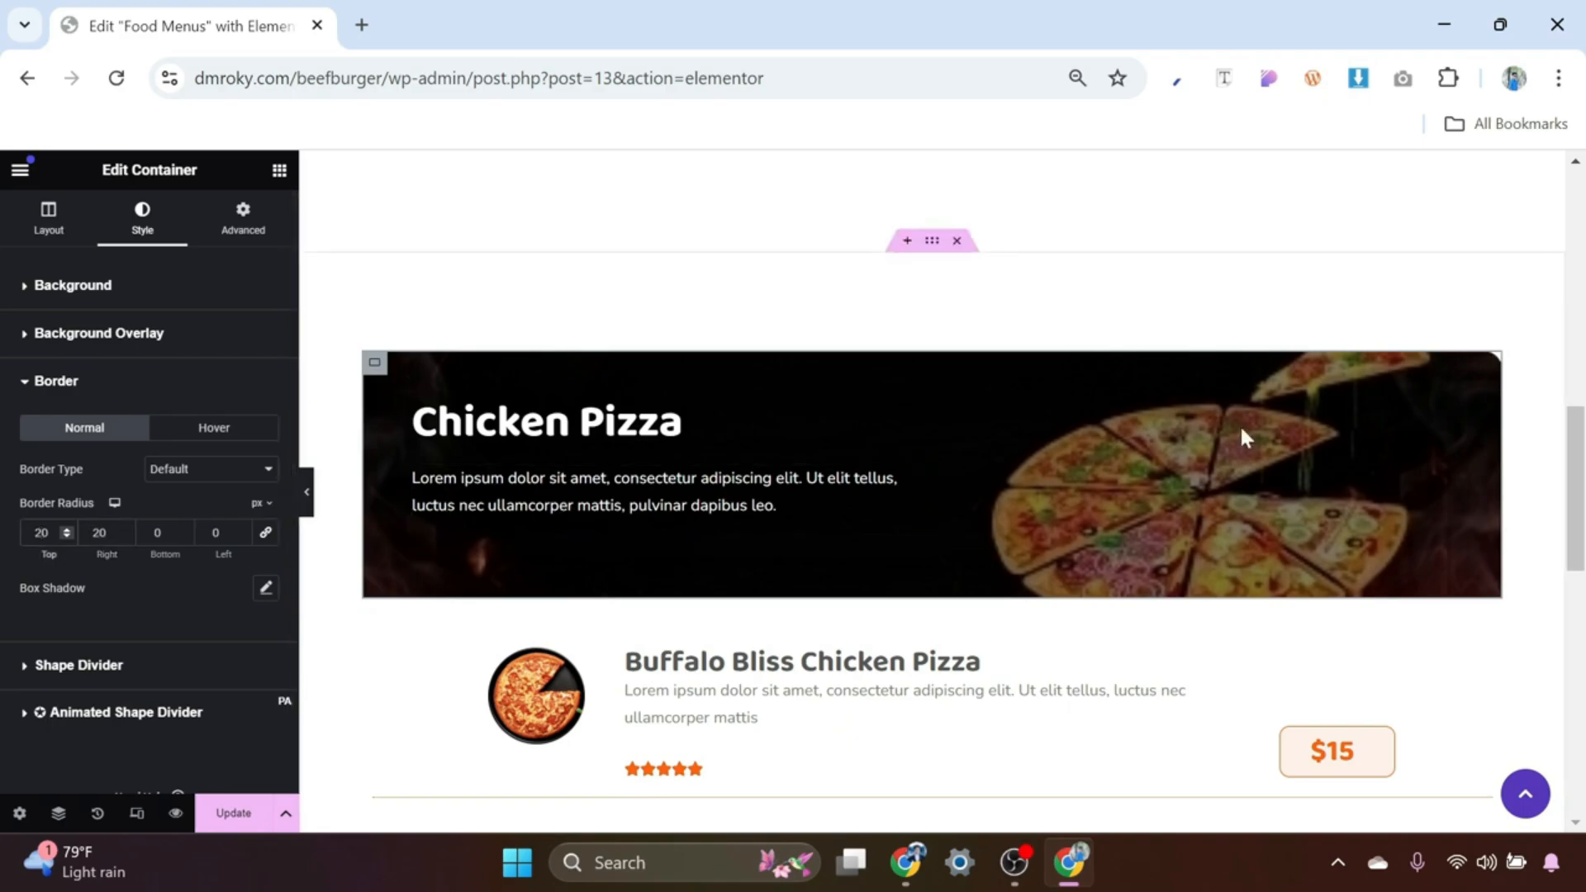
Step: Check the banner's rounded corners and the overall layout from the category buttons down through the menu rows
scroll(839, 406, "down", 10)
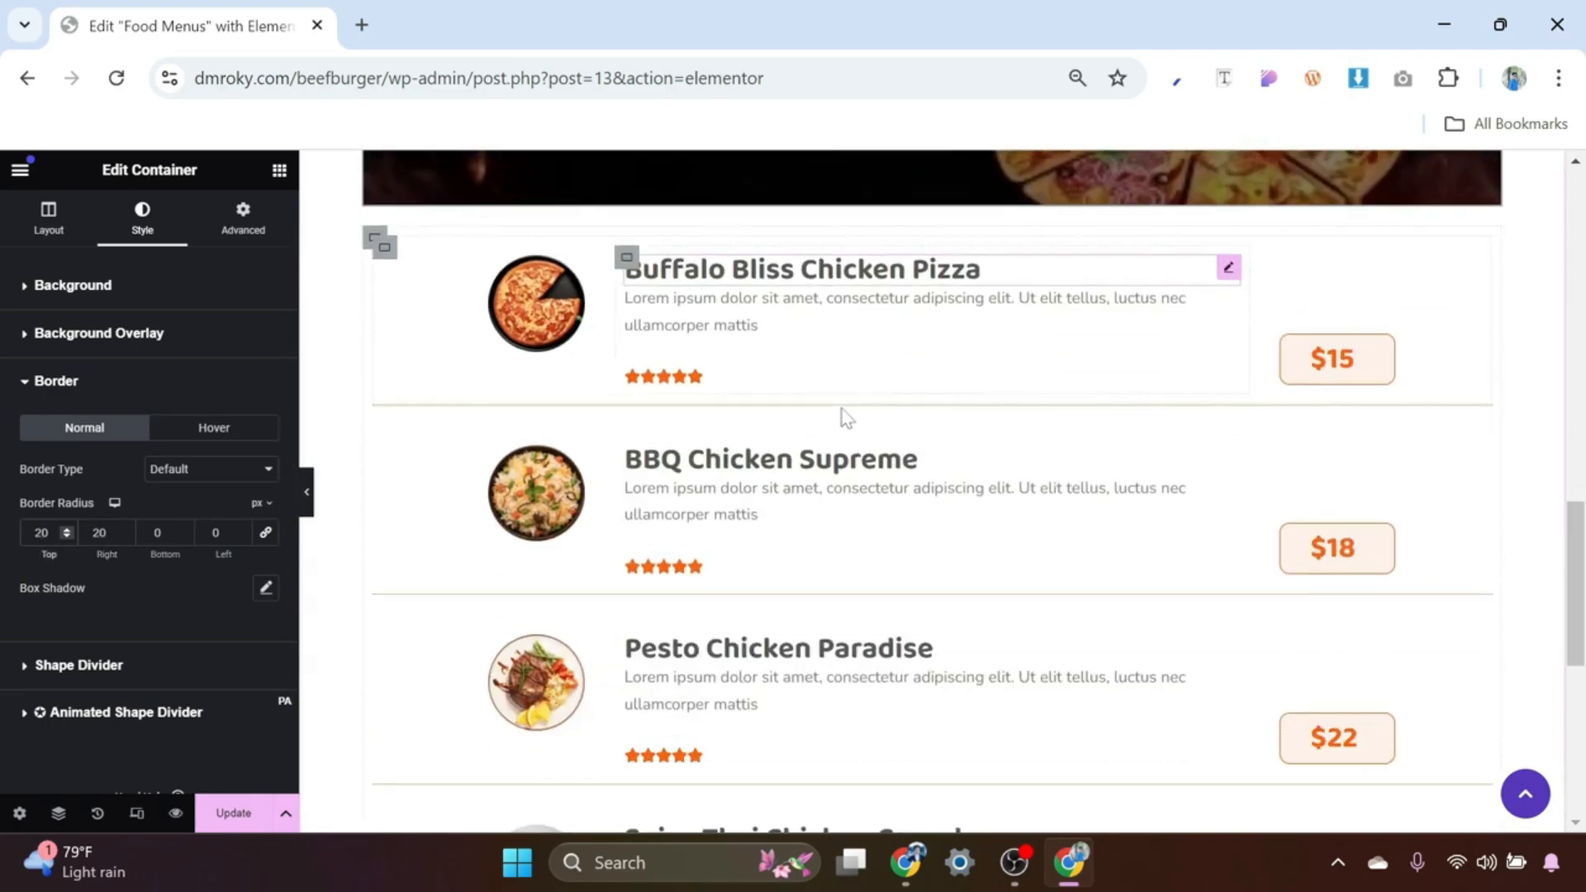
scroll(843, 417, "up", 7)
scroll(844, 410, "down", 2)
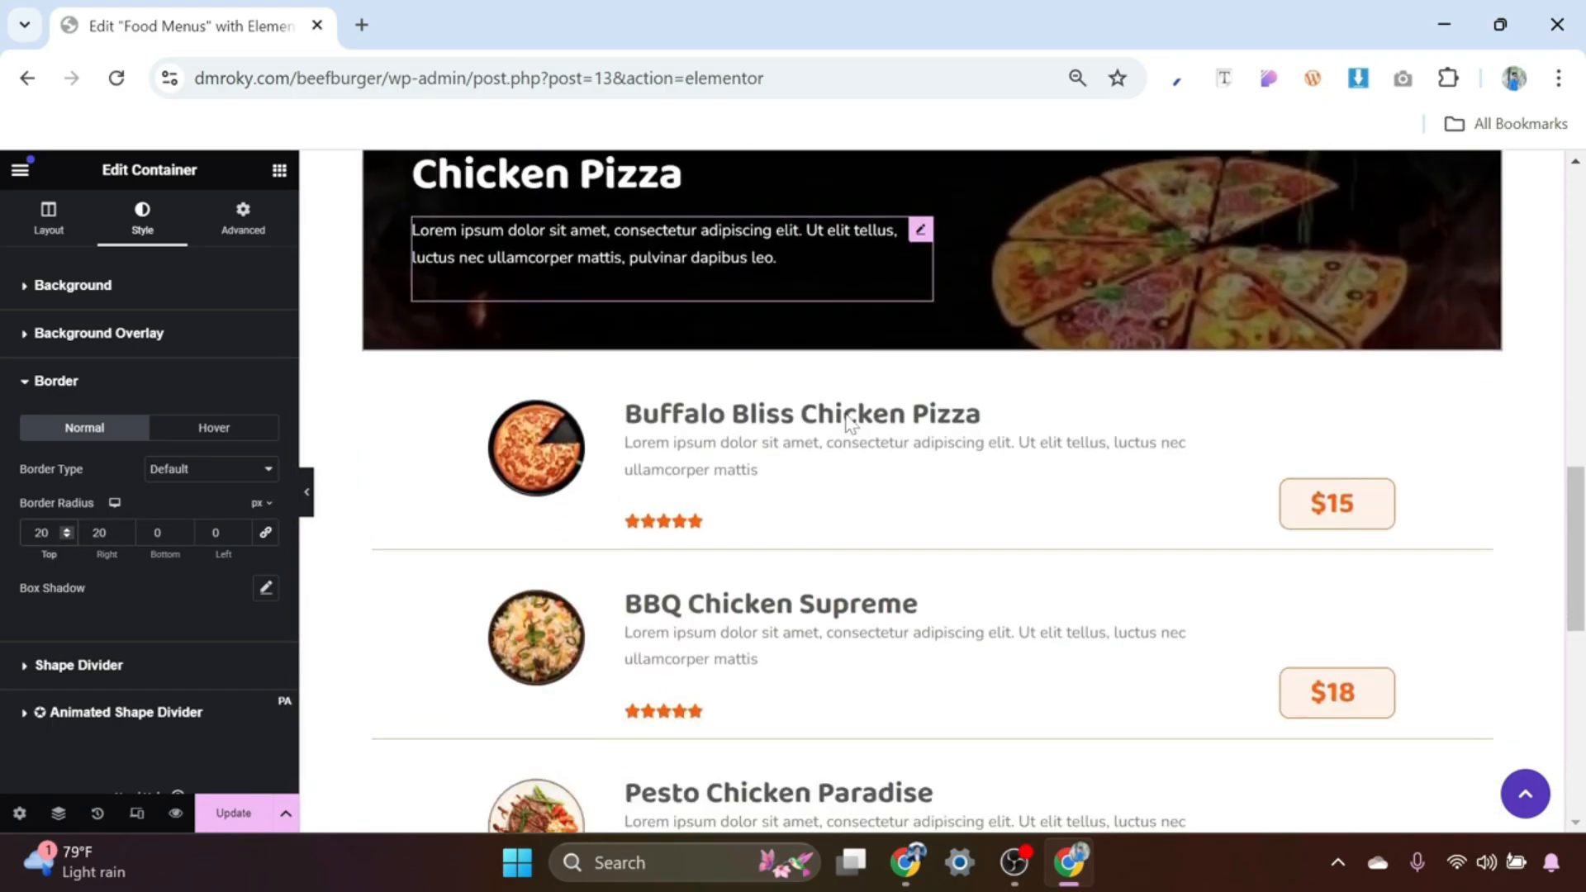
scroll(851, 426, "up", 3)
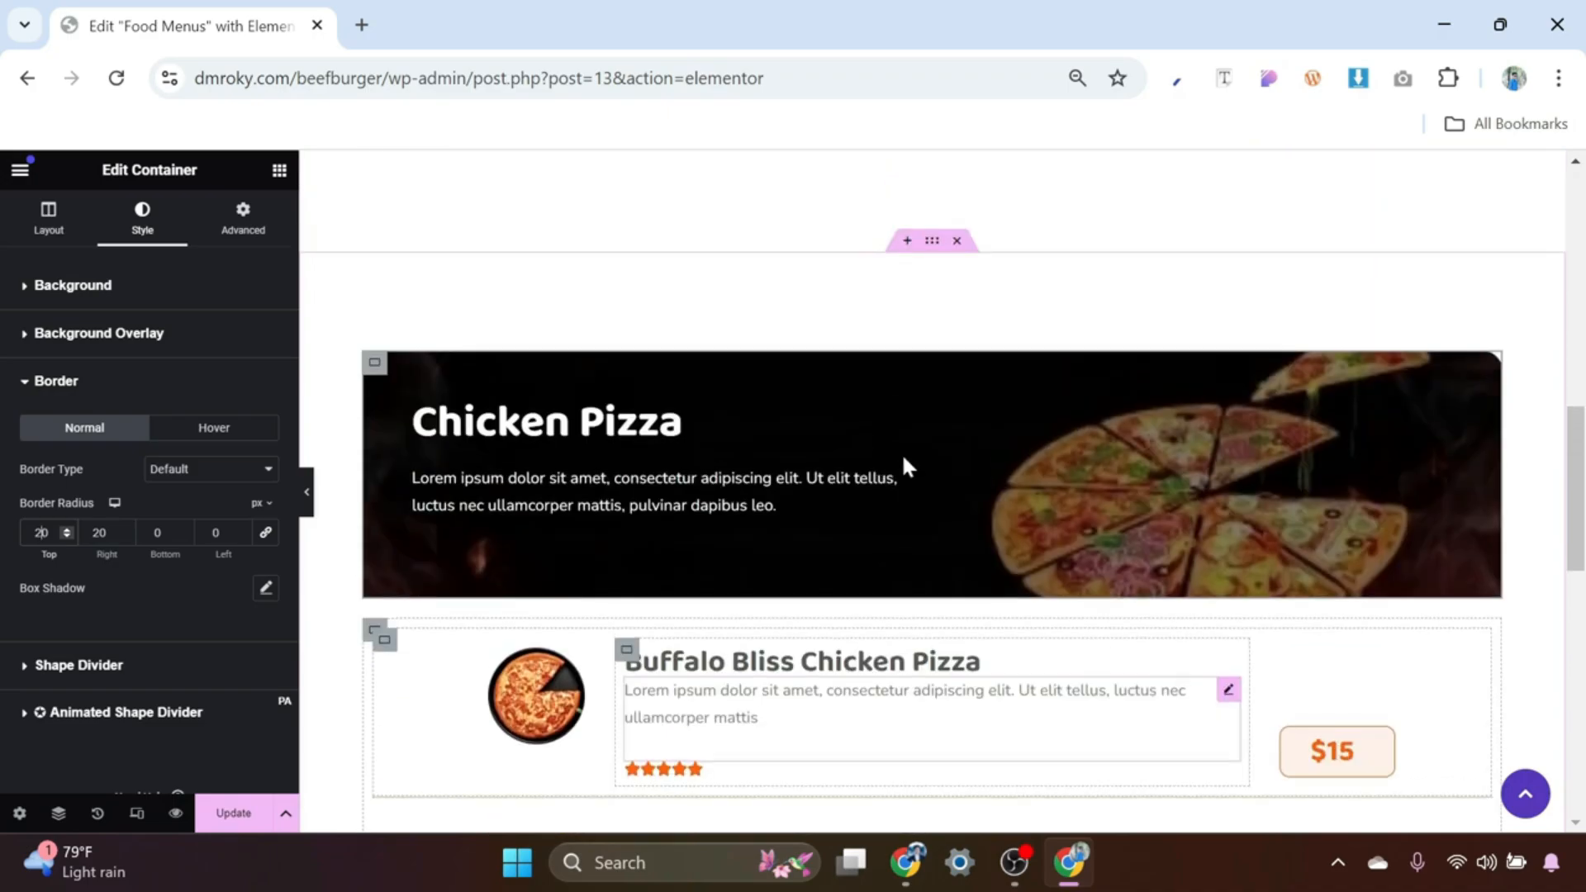
scroll(851, 441, "down", 2)
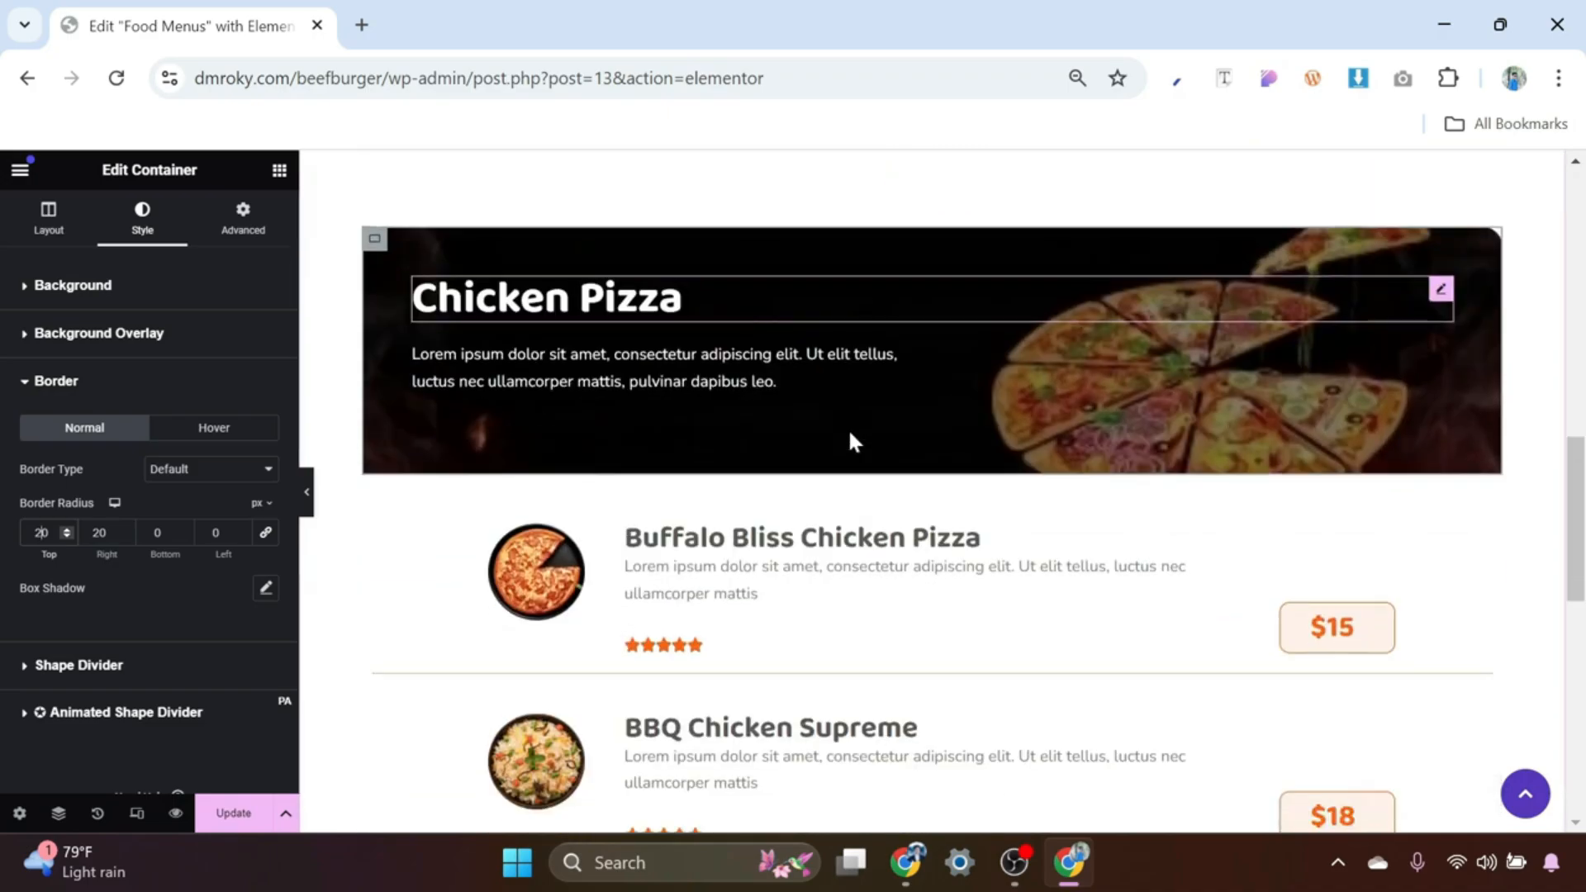
scroll(849, 433, "down", 2)
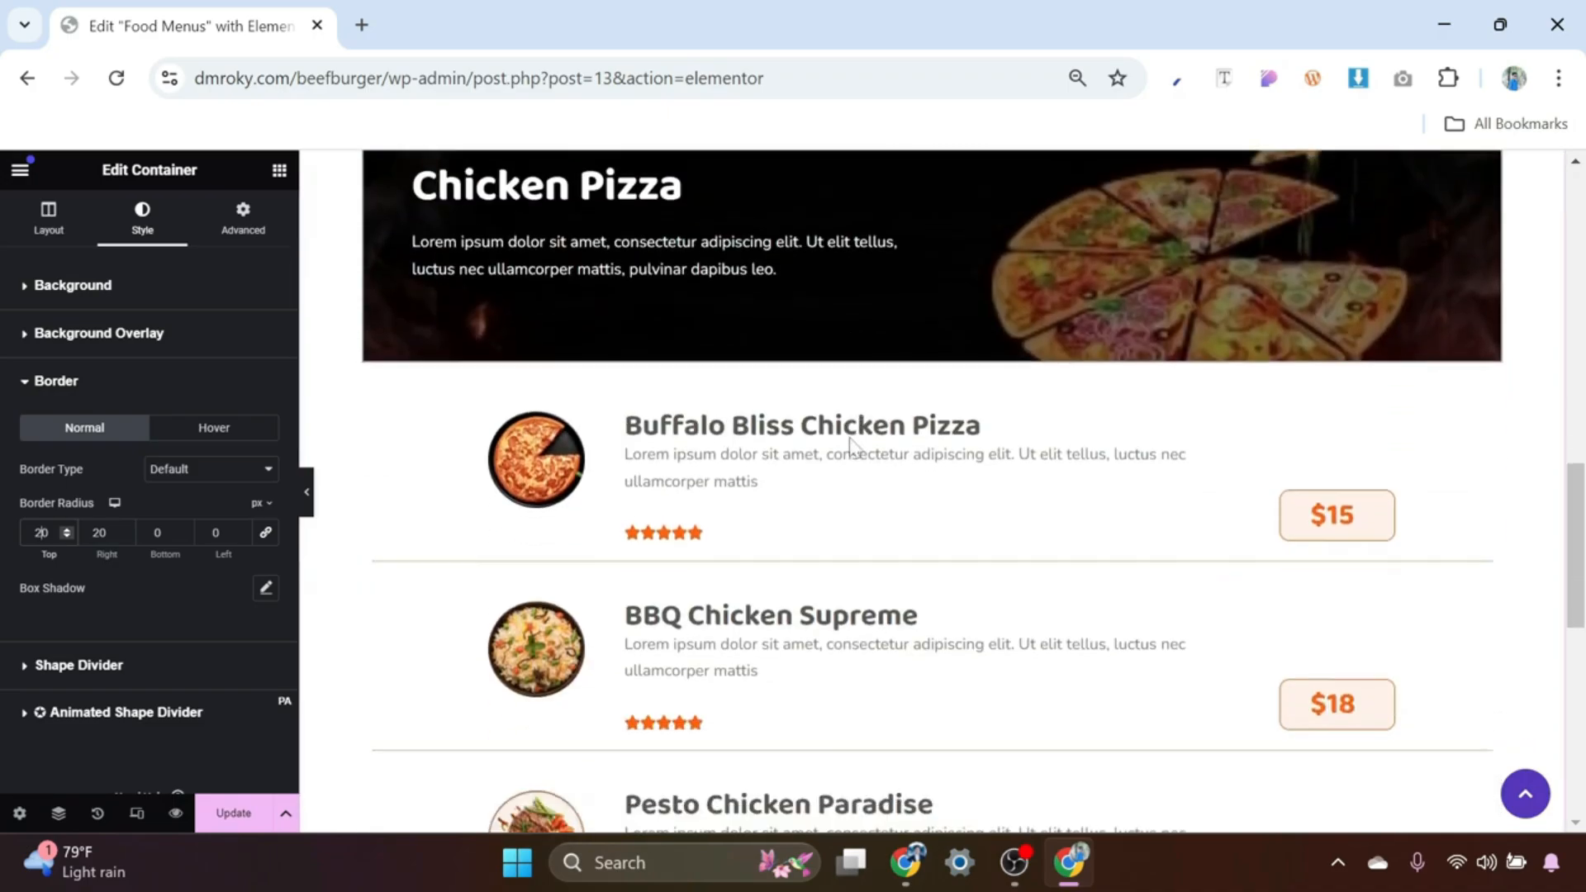
scroll(849, 438, "up", 2)
scroll(851, 448, "up", 3)
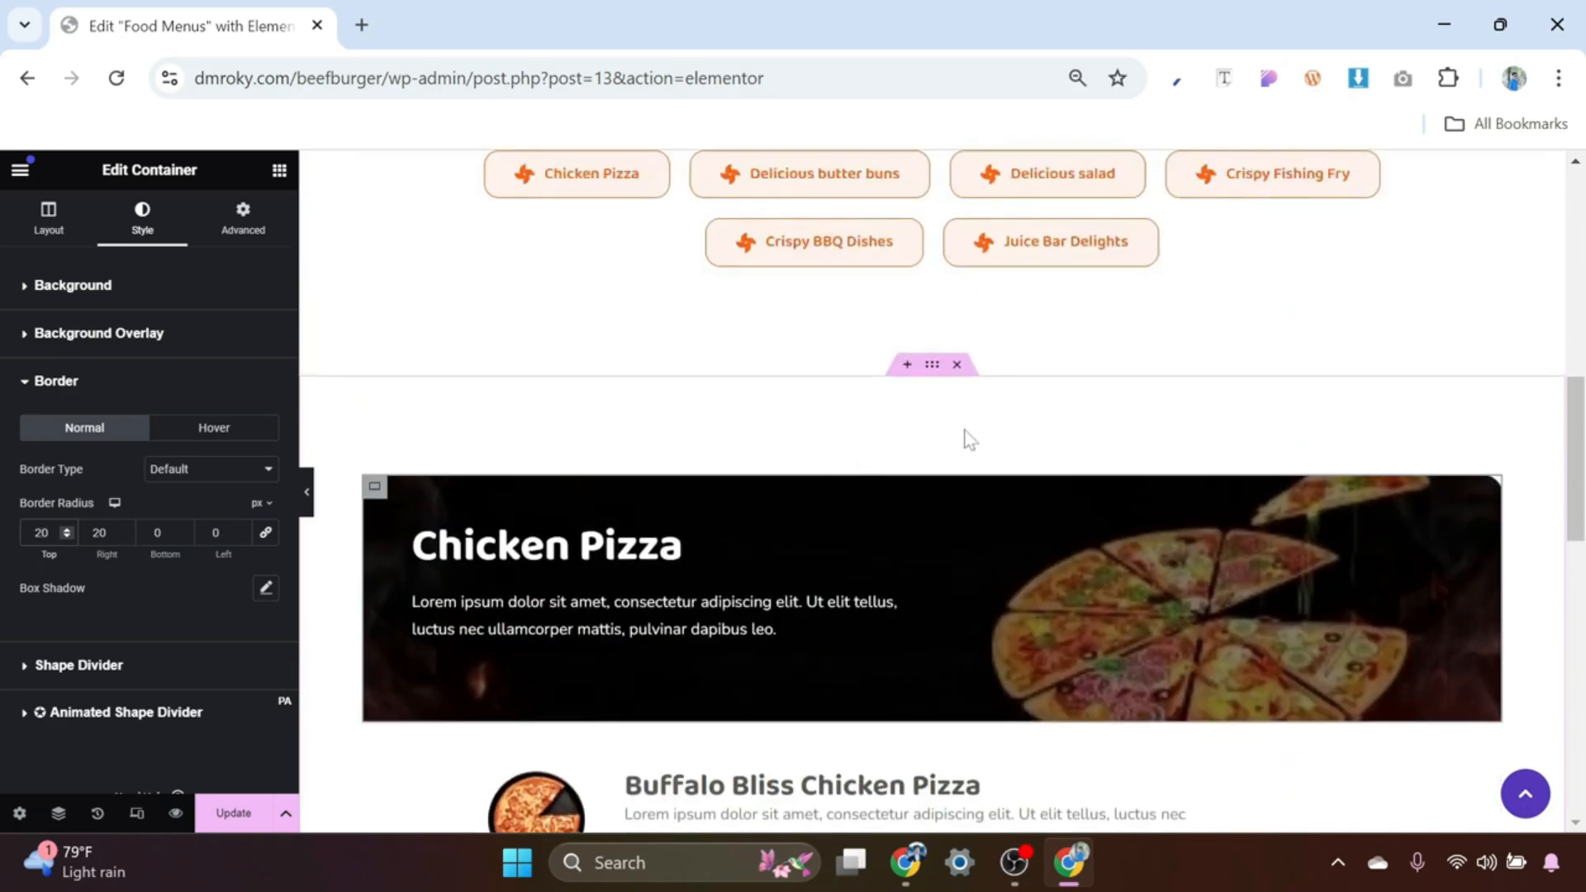
scroll(1007, 438, "down", 2)
scroll(744, 560, "down", 3)
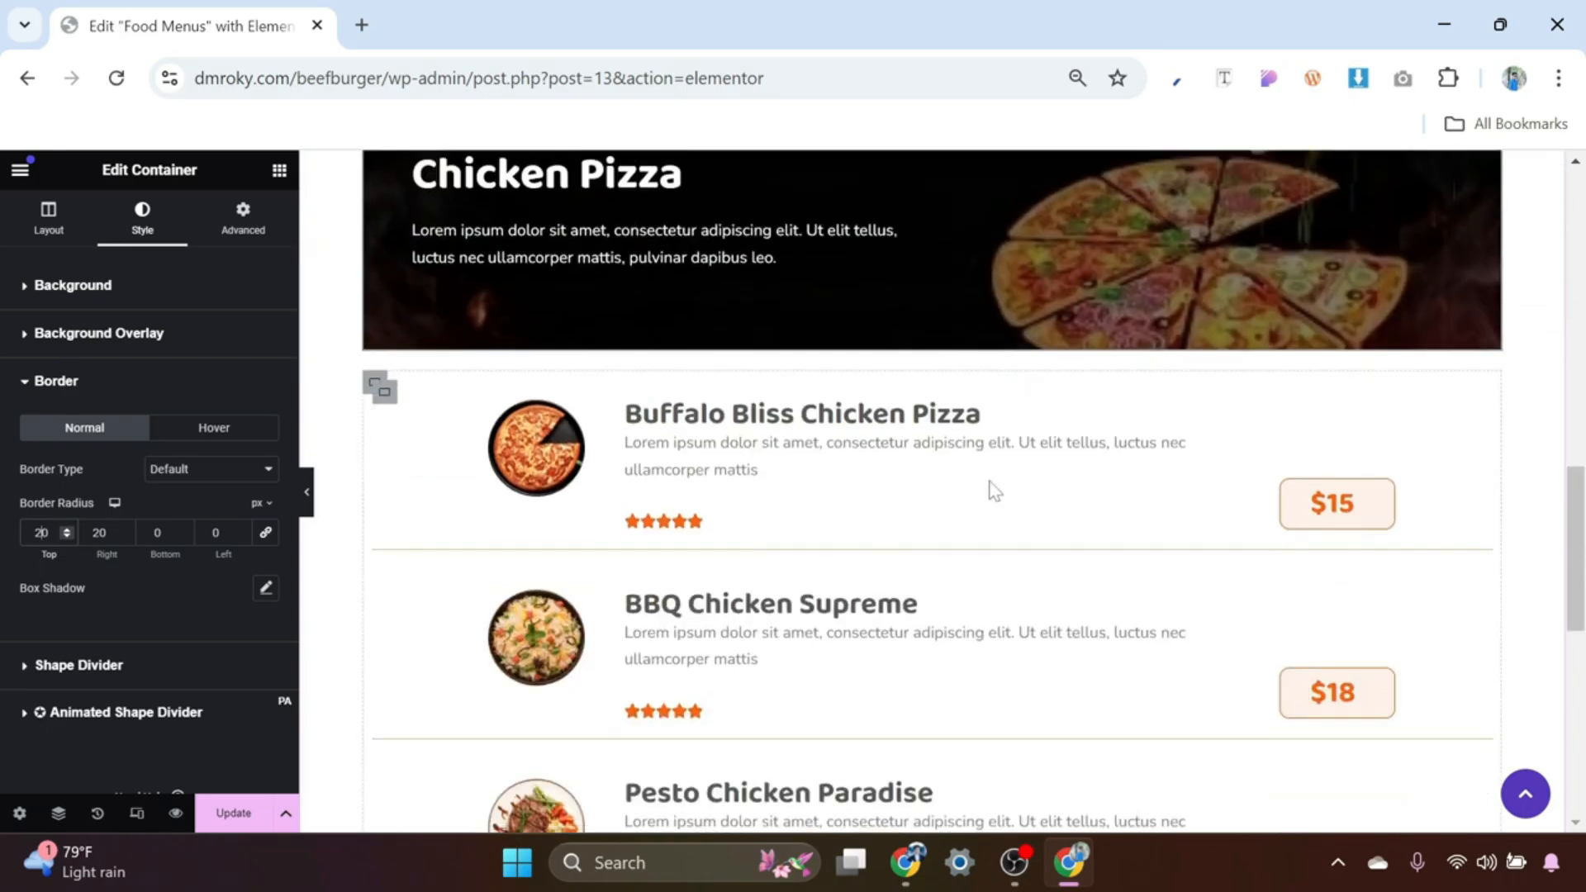
scroll(727, 506, "down", 2)
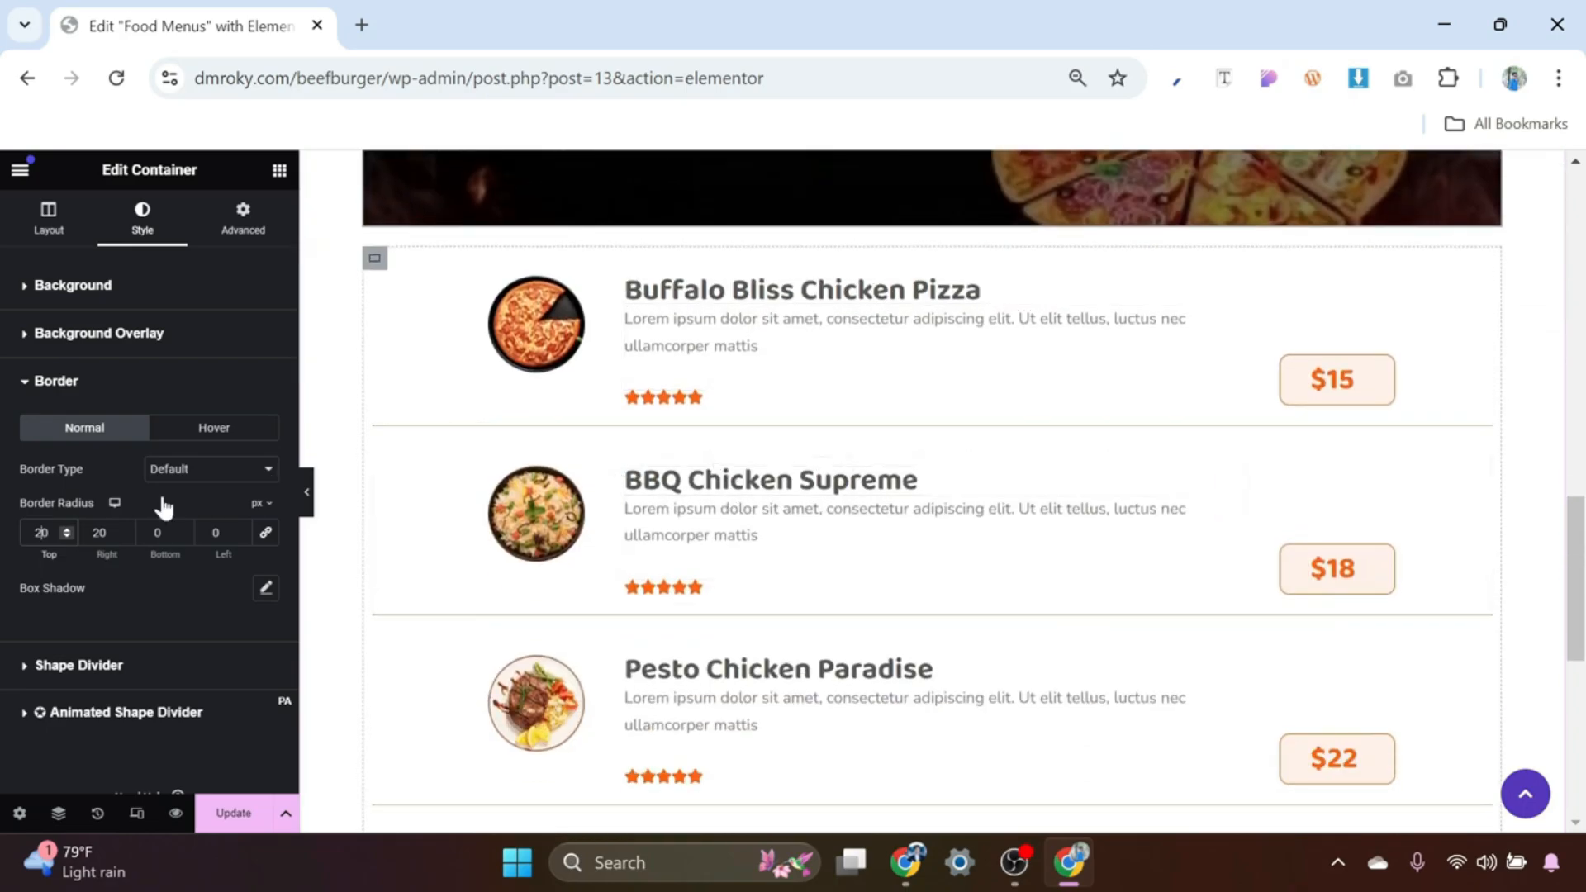
Step: In the tablet layout, set the Buffalo Bliss Chicken Pizza heading's font size to 25 px and its row image's width to 75%
left_click(137, 815)
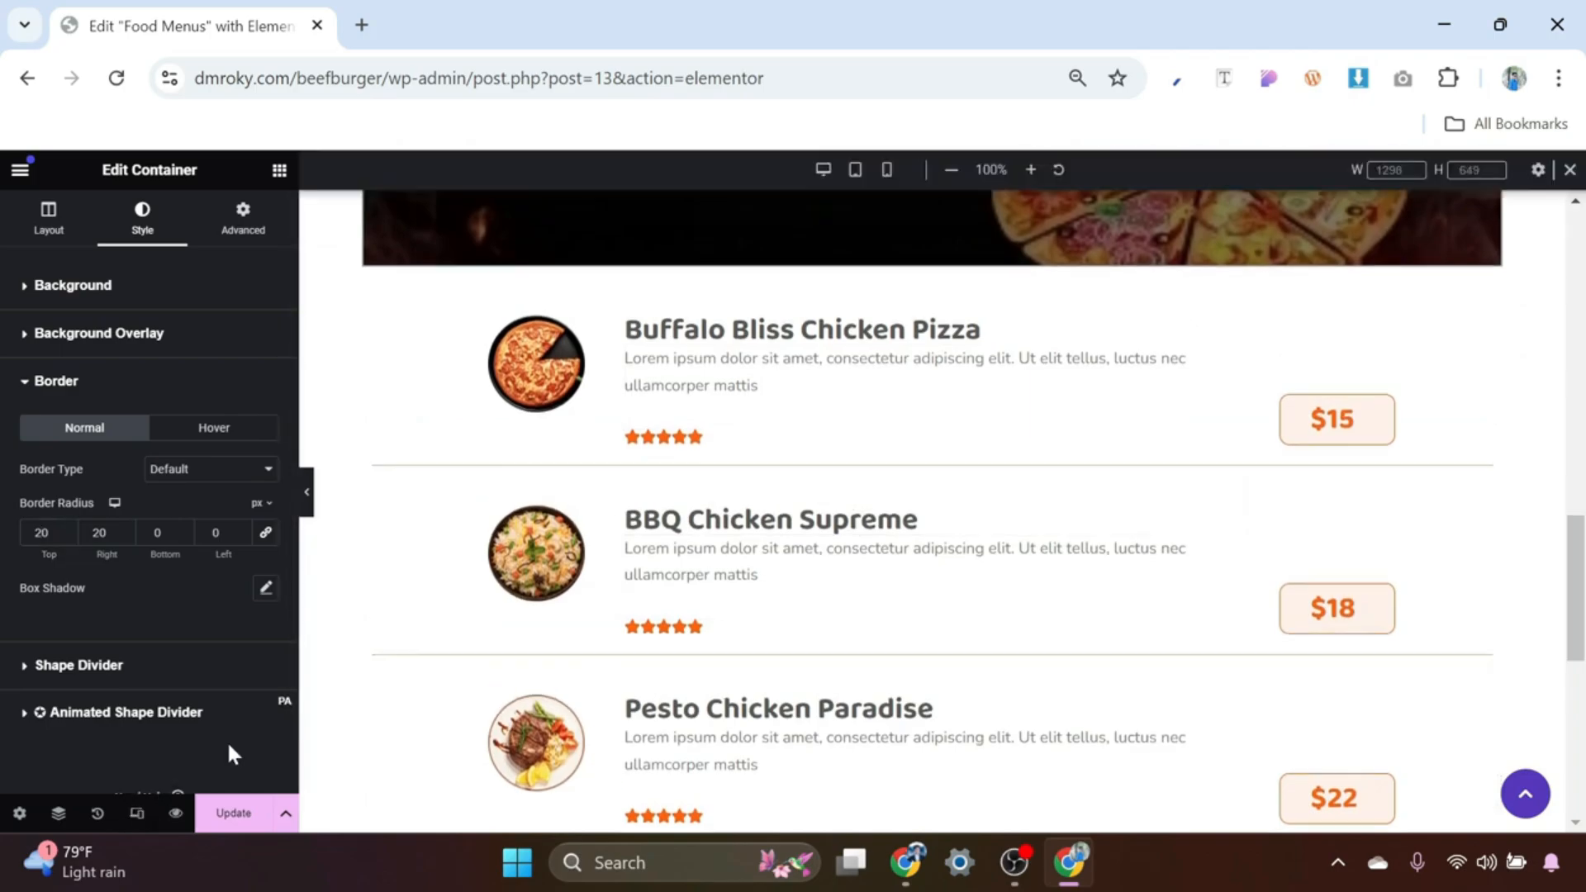
left_click(856, 170)
scroll(841, 418, "up", 5)
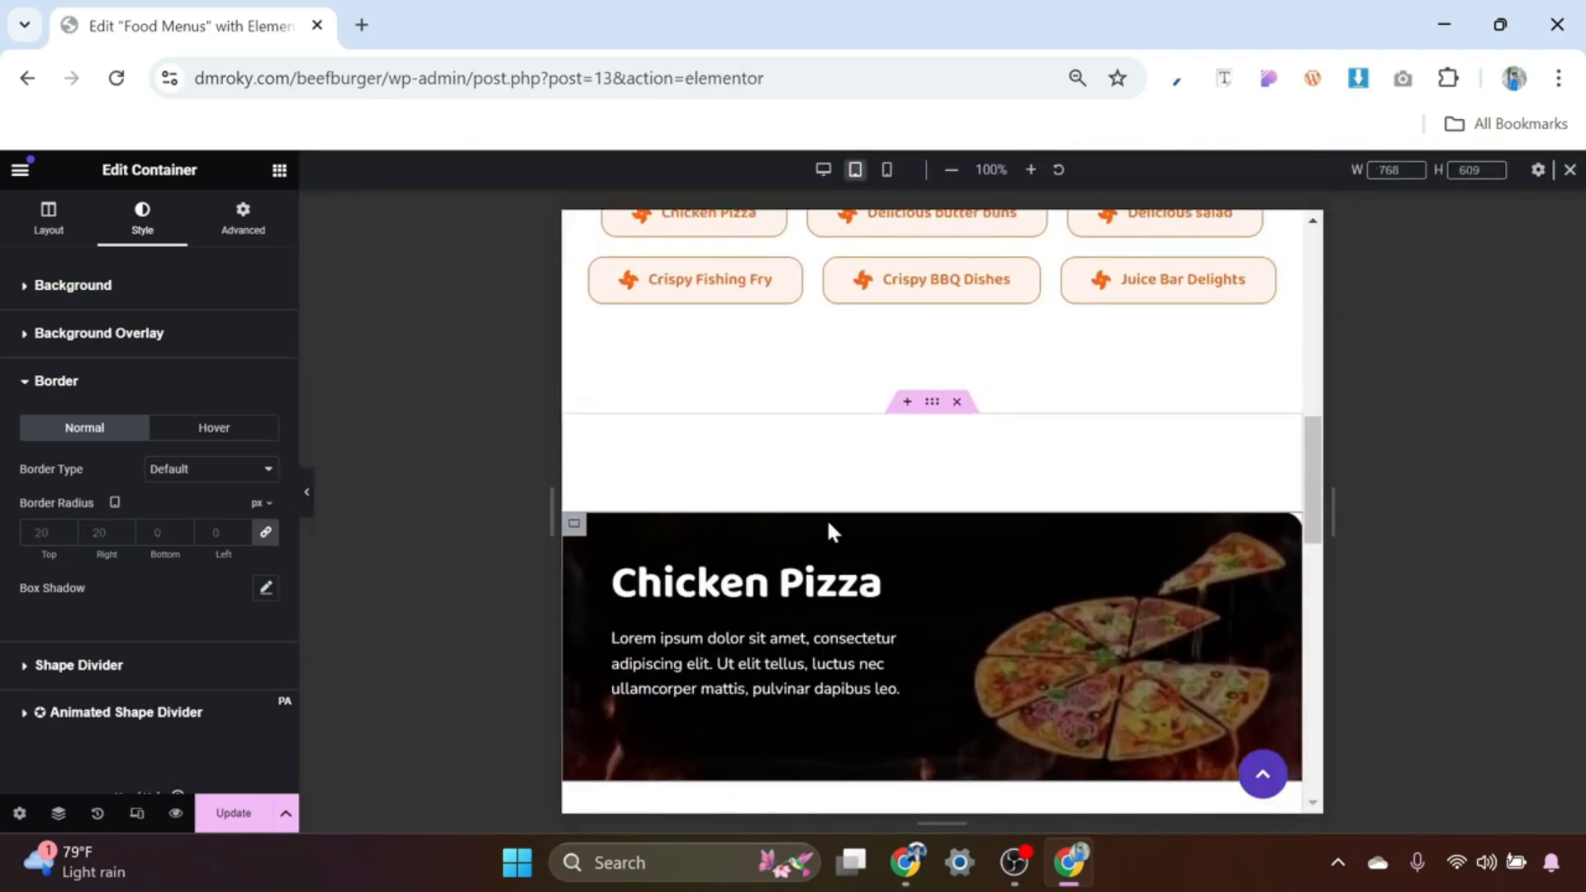
scroll(826, 518, "down", 3)
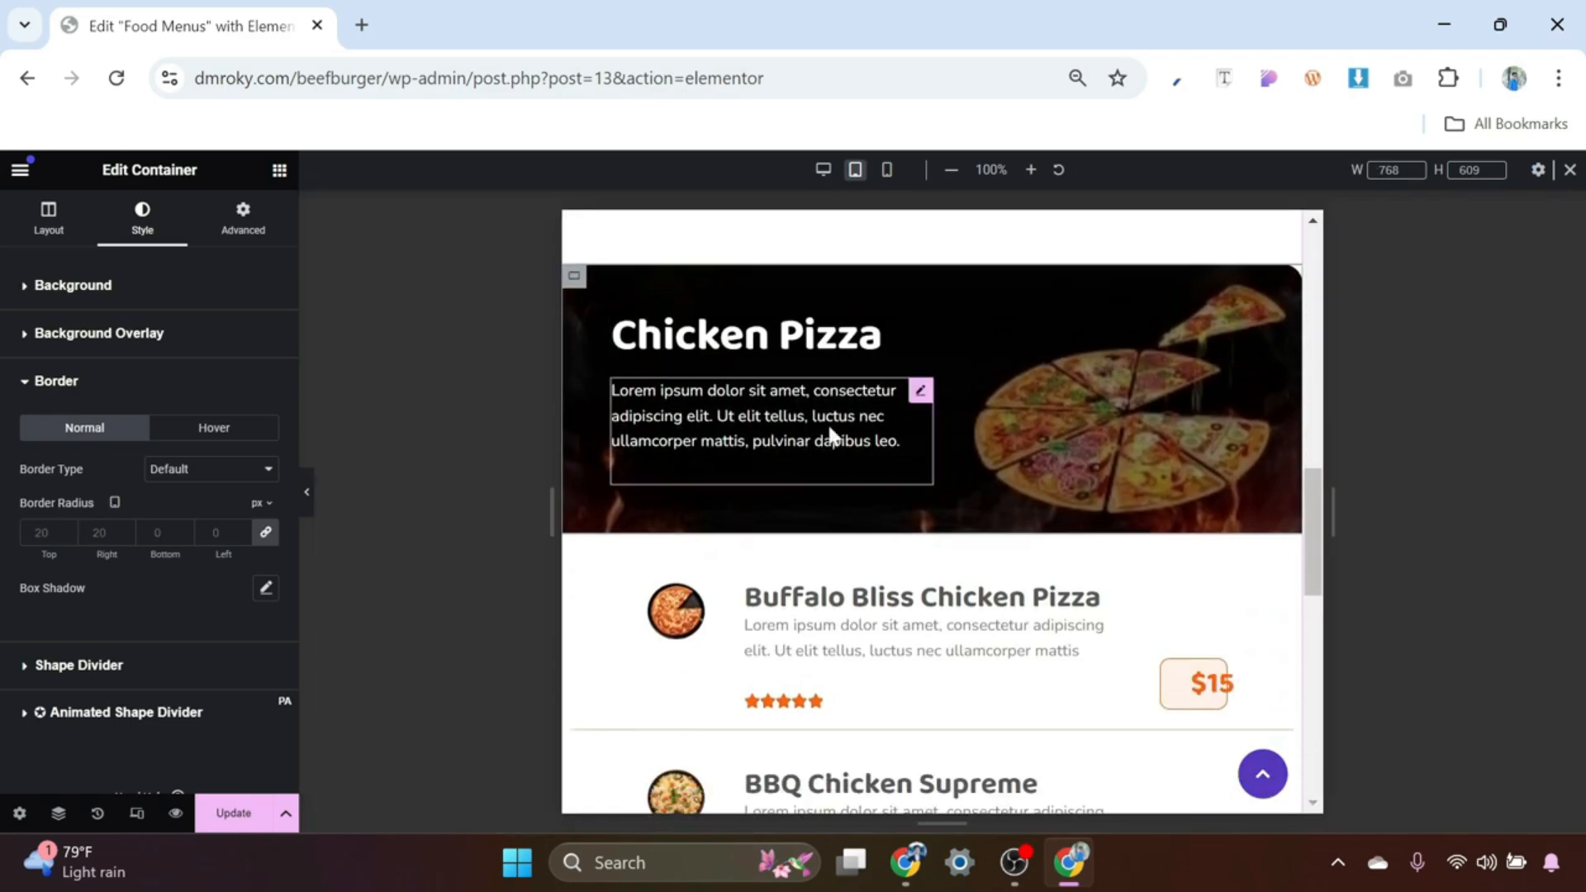
scroll(827, 442, "down", 3)
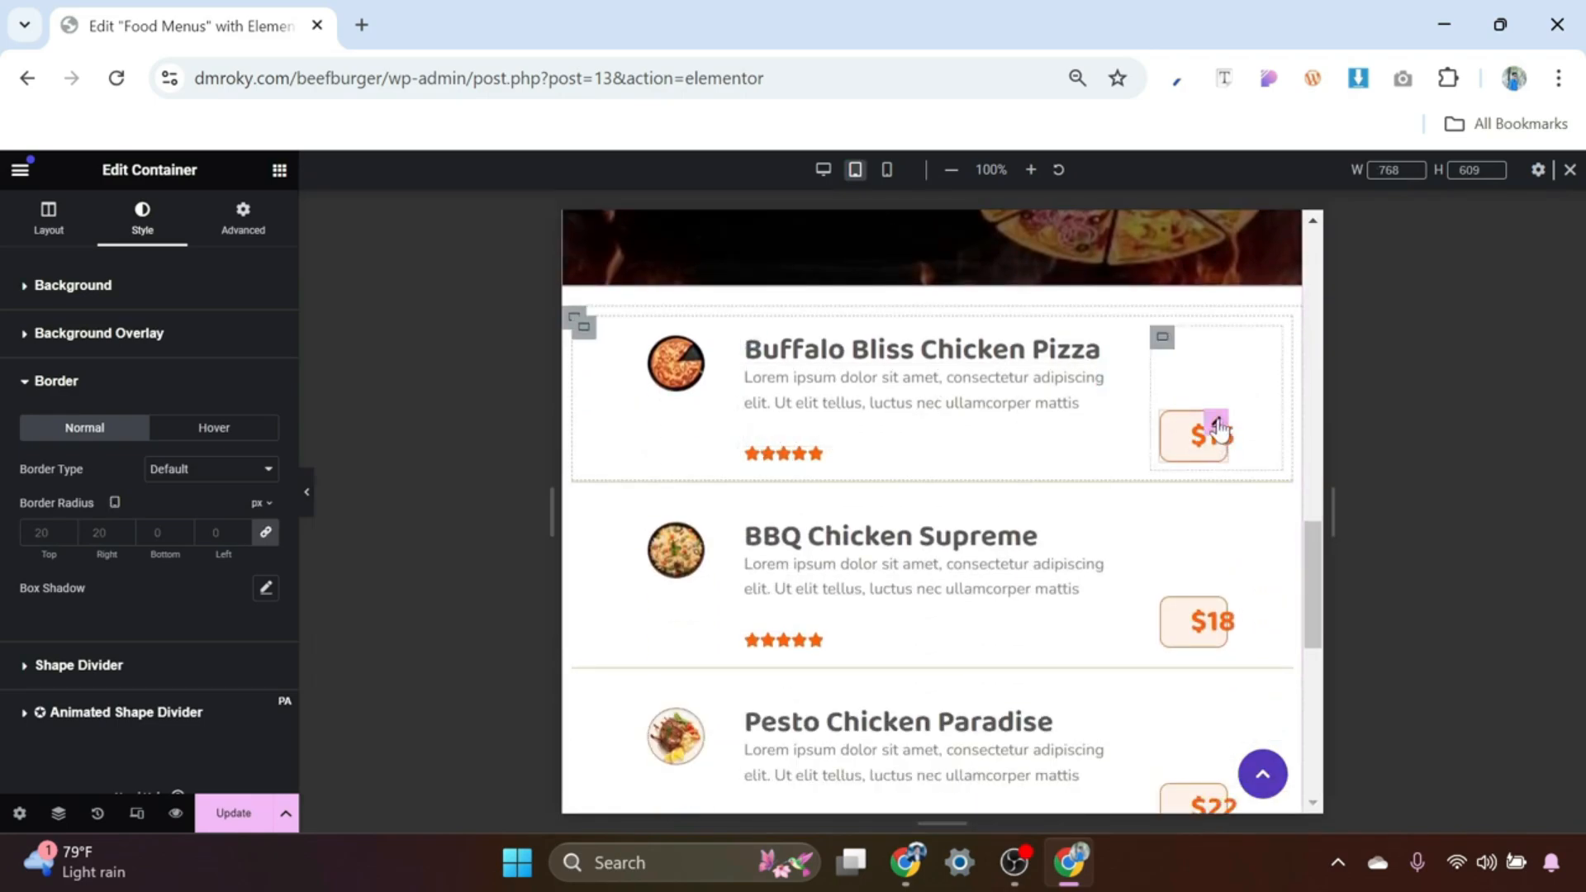
left_click(1109, 354)
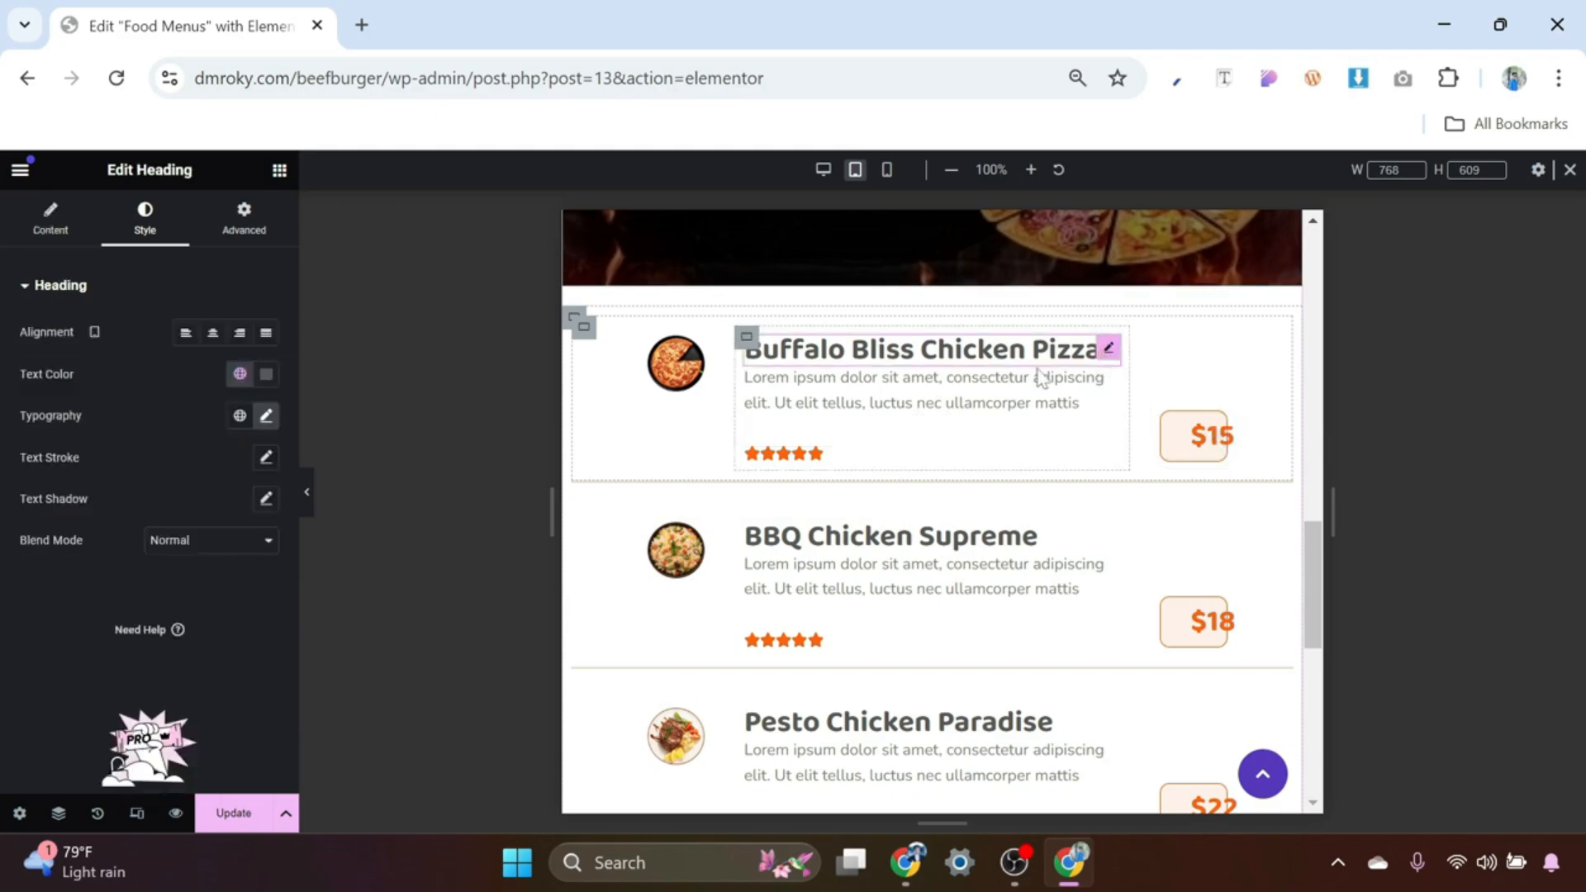
left_click(264, 417)
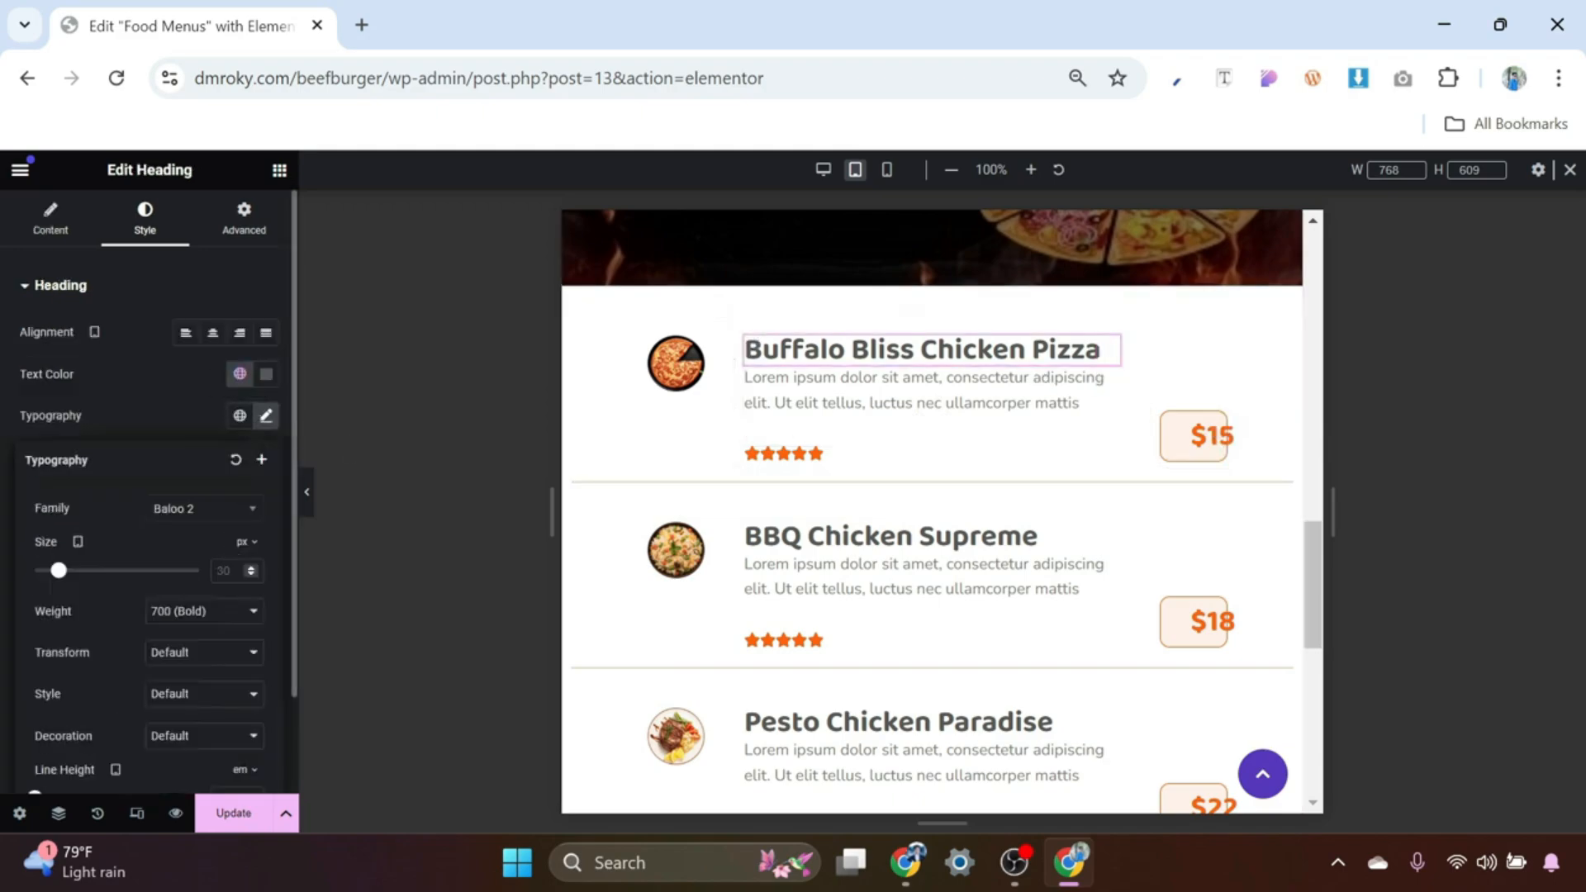
type("25")
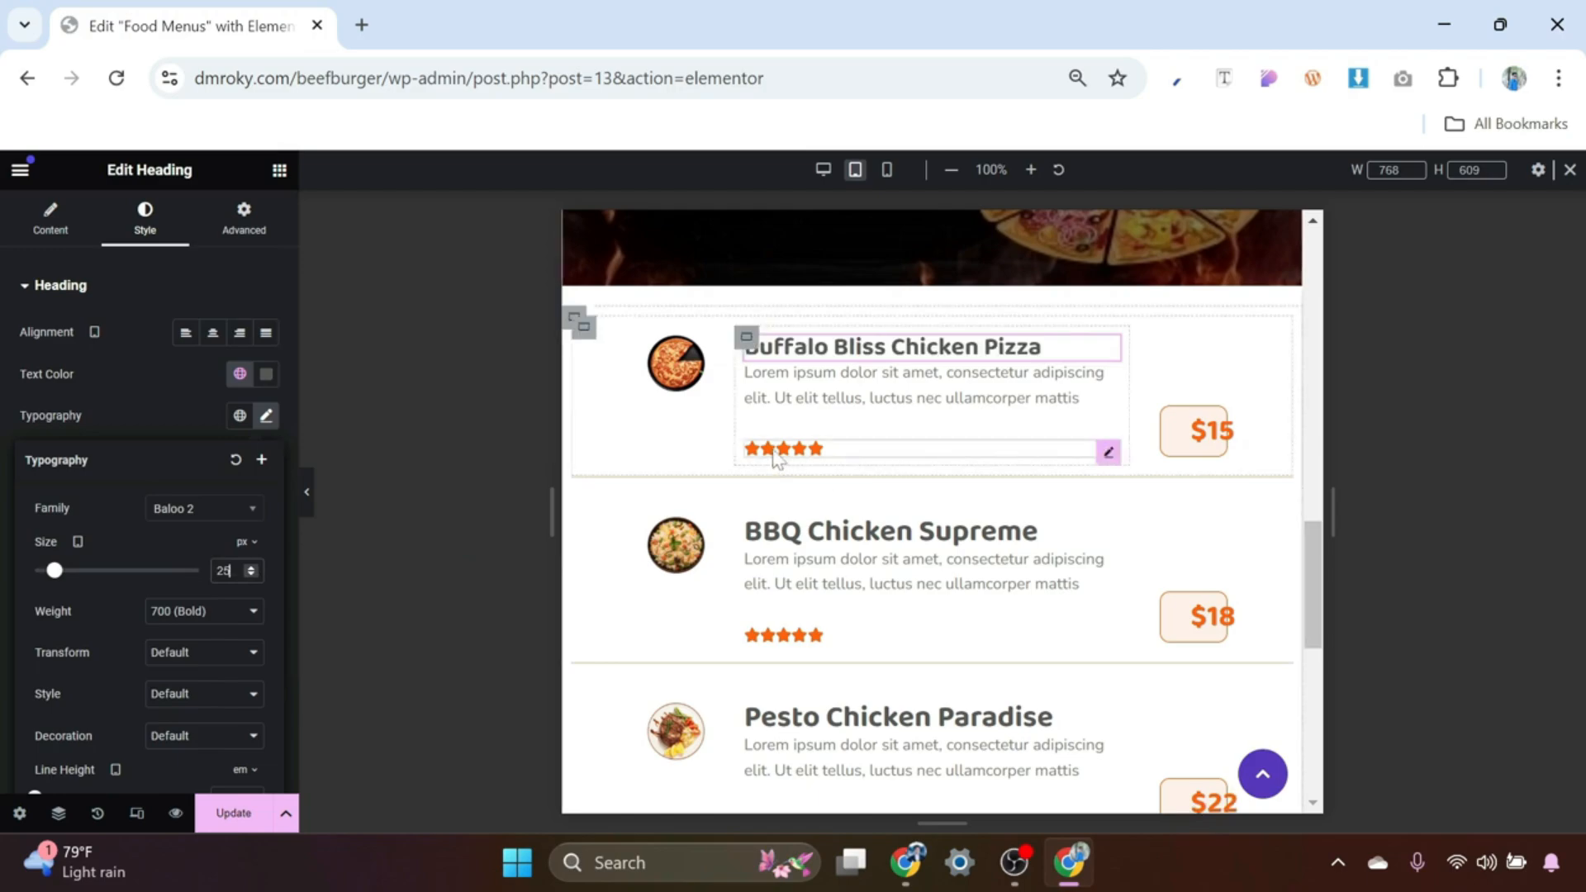
left_click(692, 351)
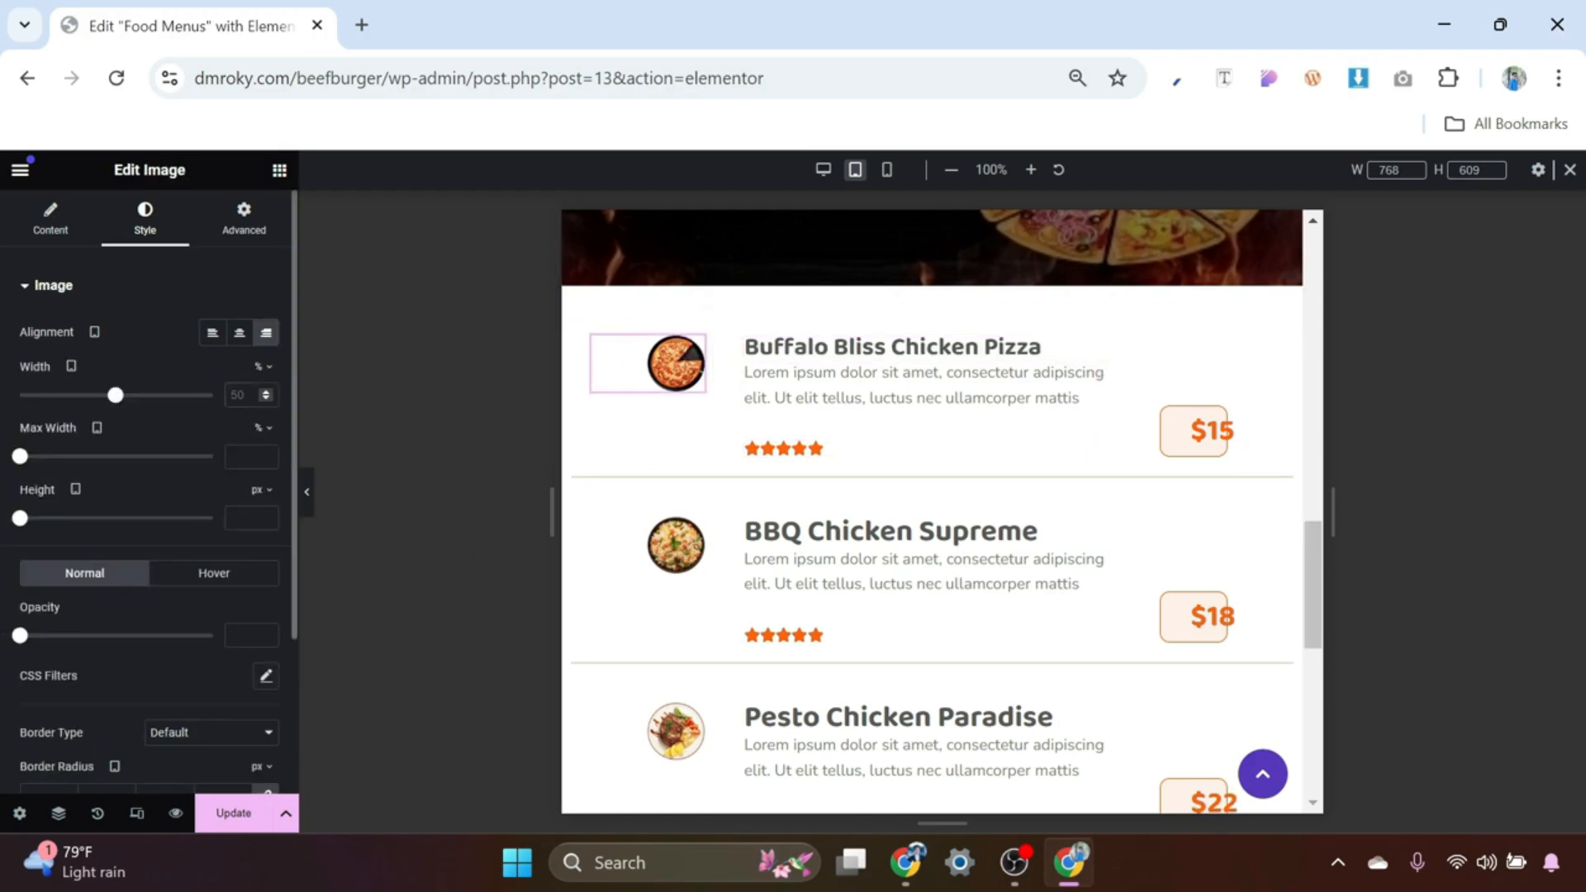
type("75")
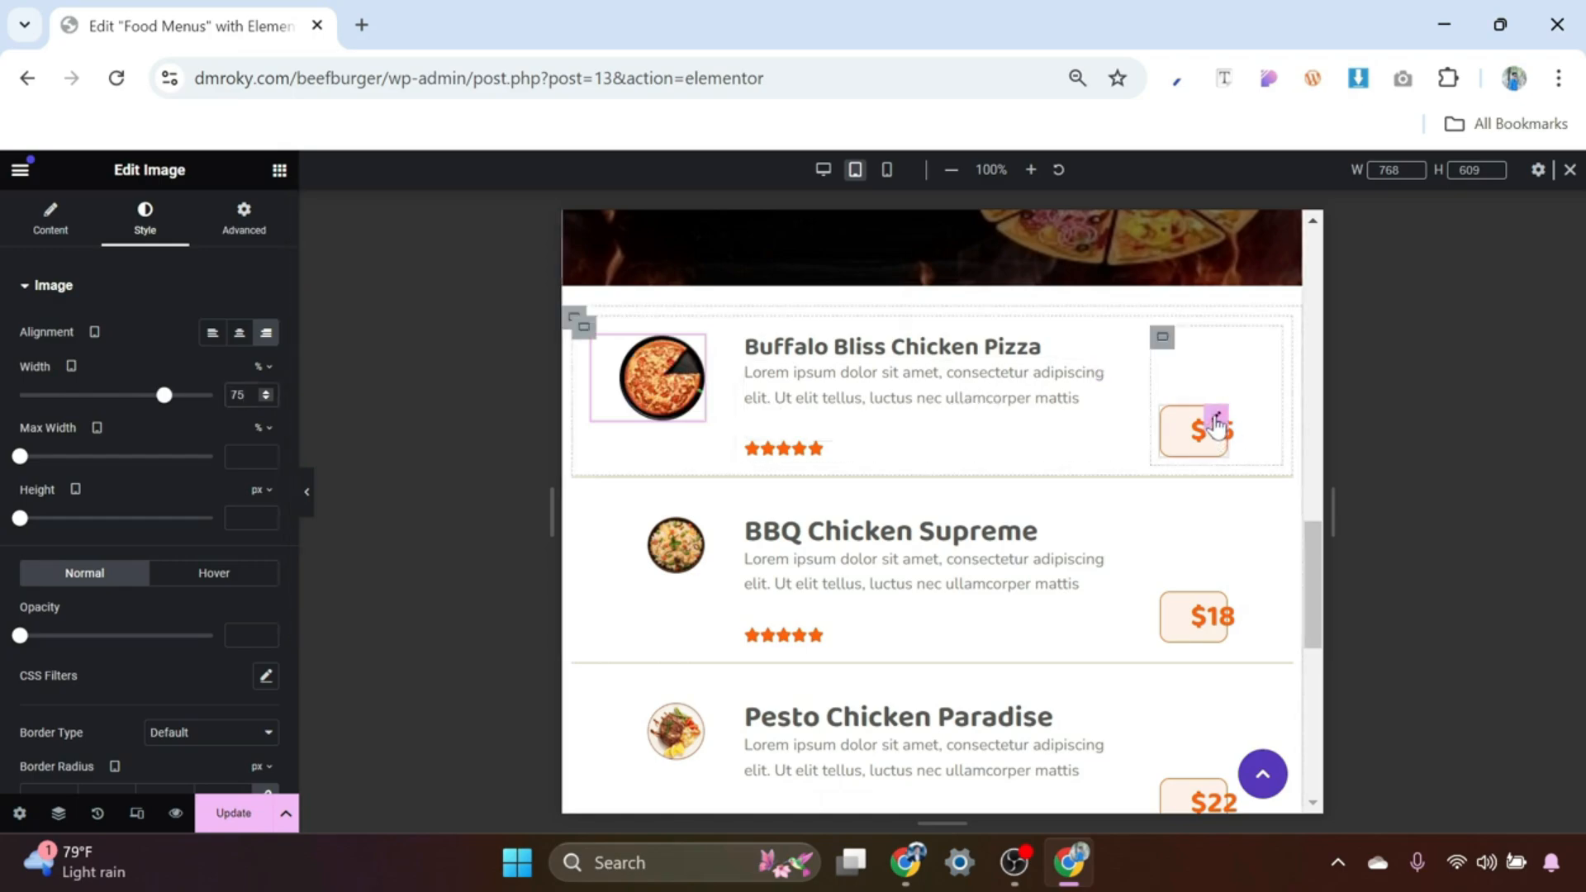
Step: Set the tablet font size of the $15 price heading to 25 px and its width to Full Width (100%)
left_click(1216, 421)
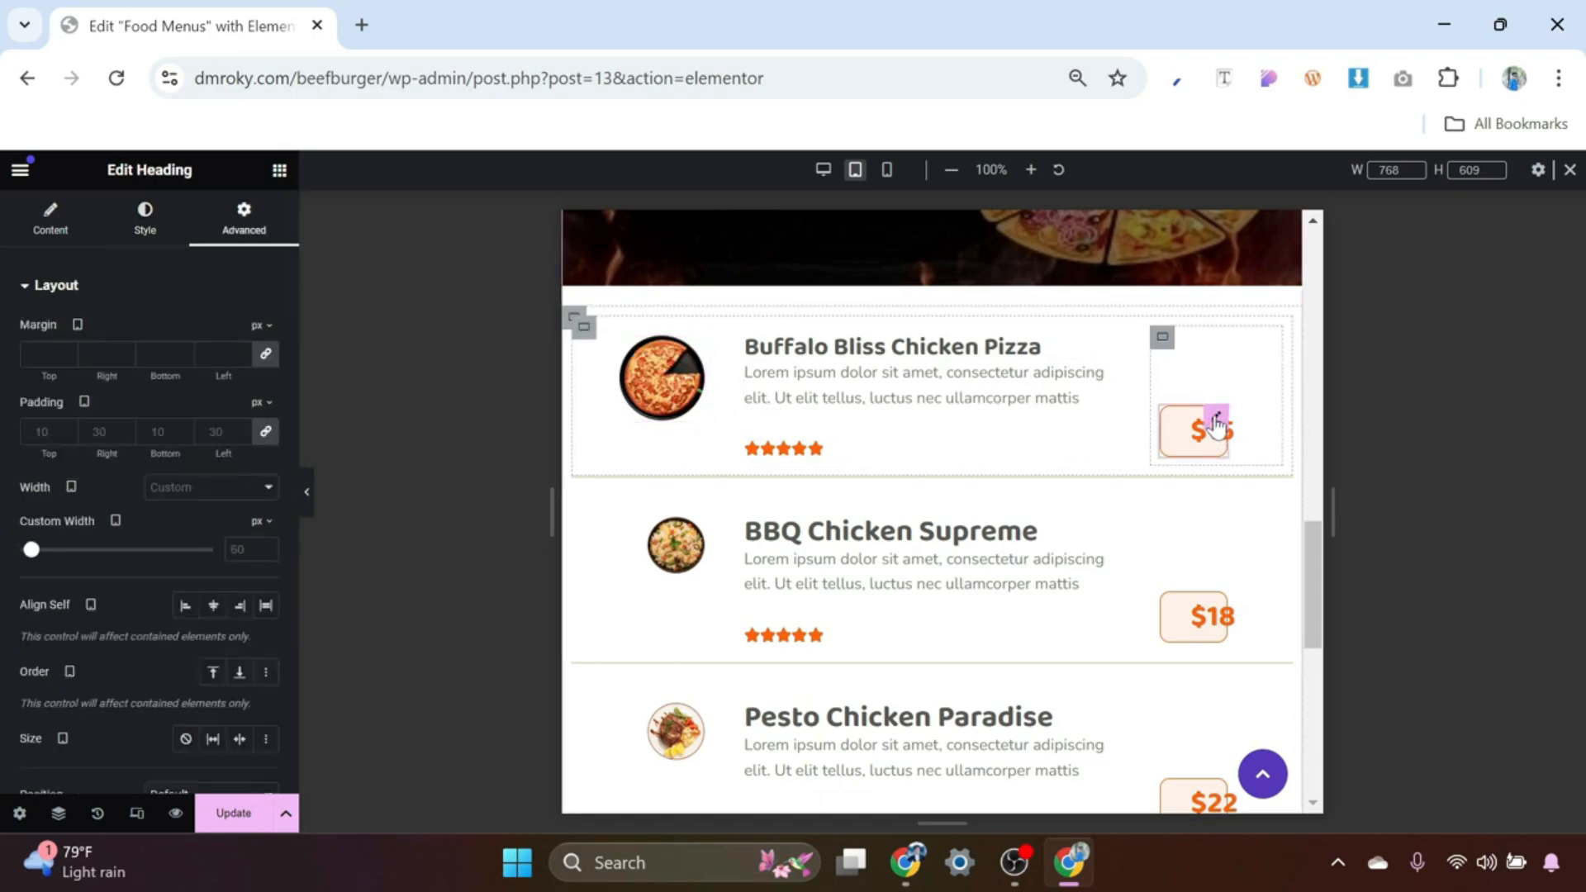
left_click(143, 220)
left_click(266, 416)
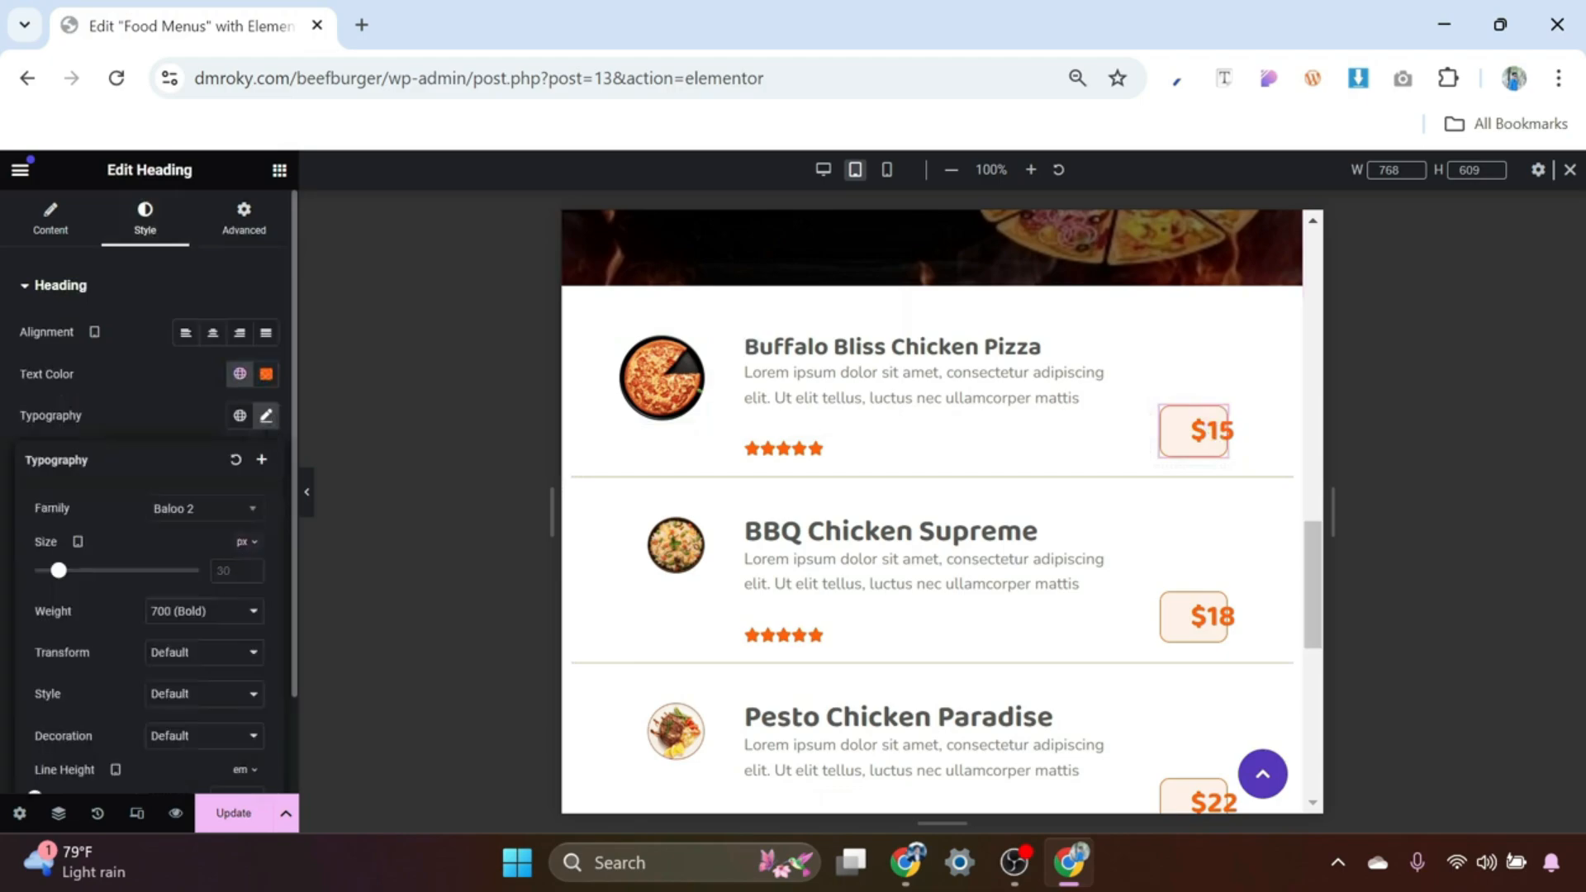
type("25")
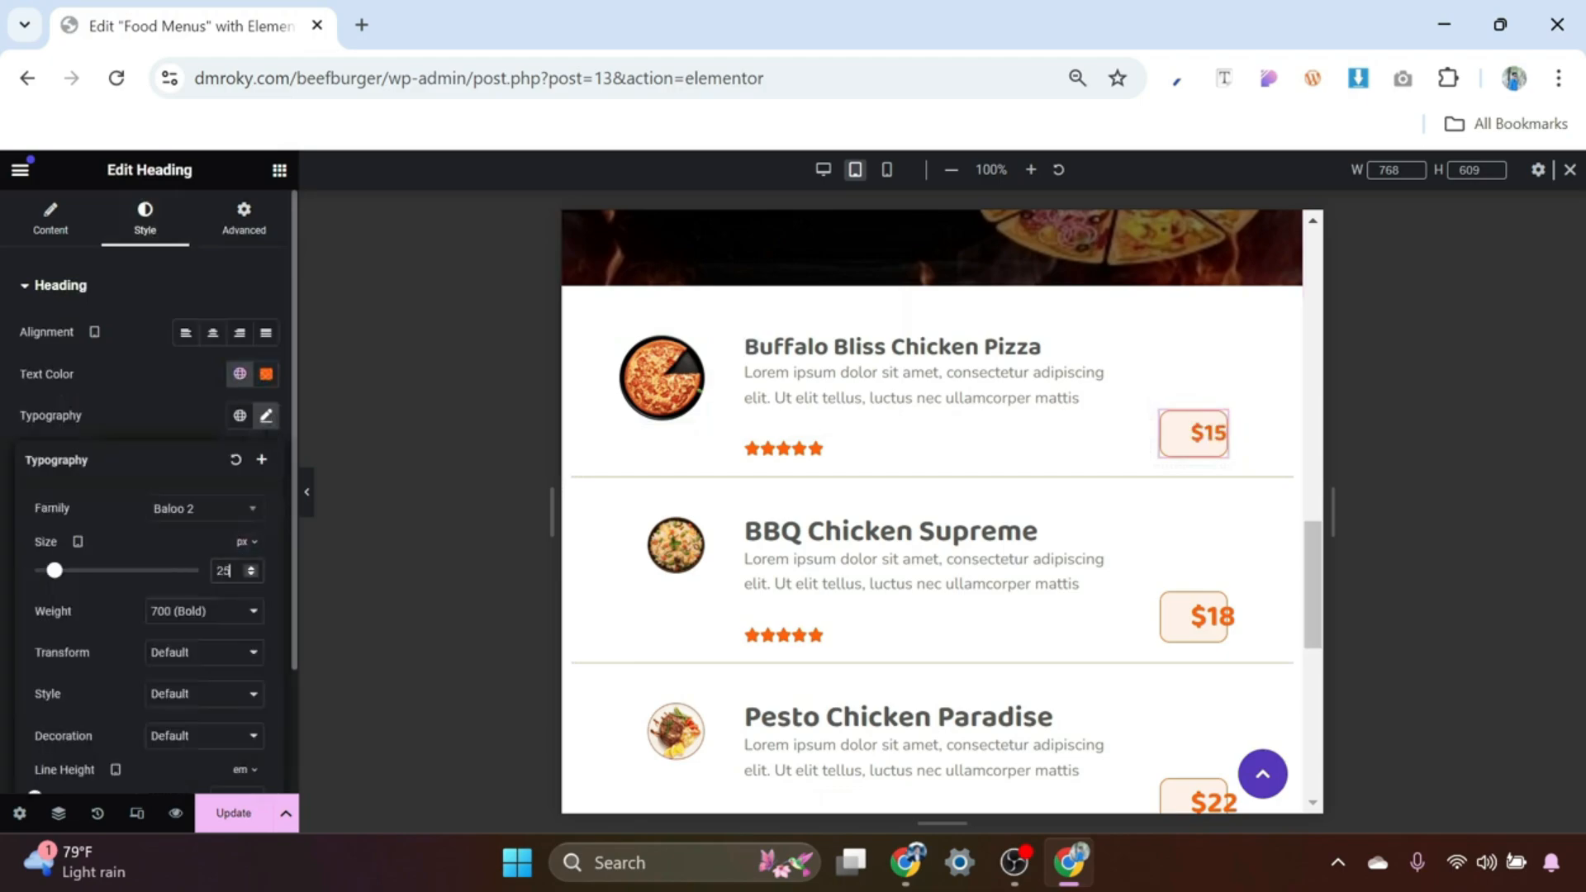
left_click(238, 237)
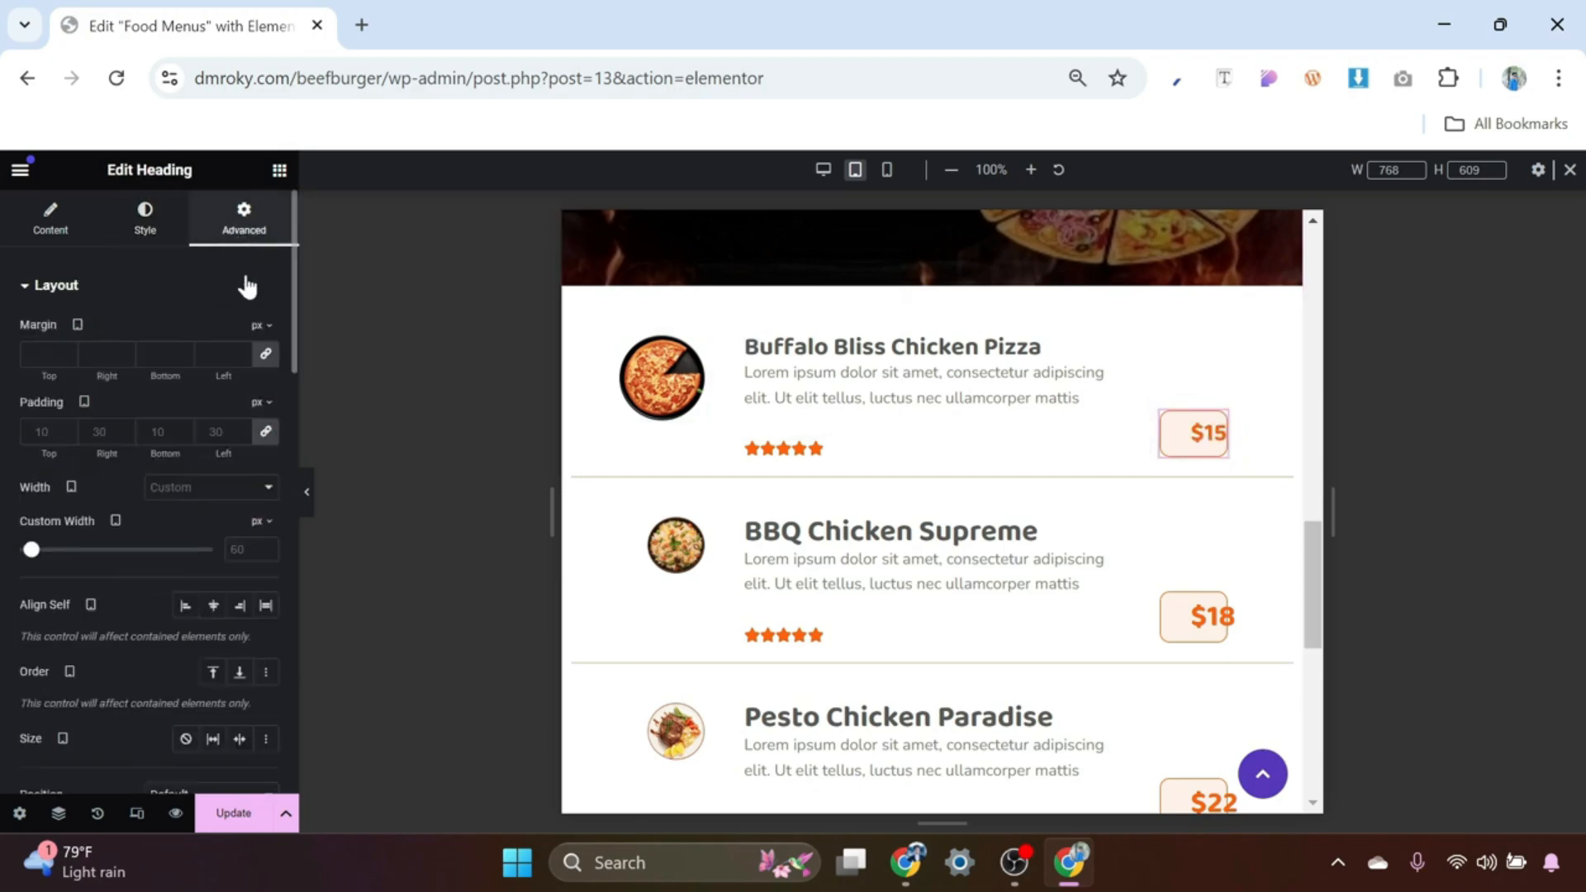
left_click(242, 496)
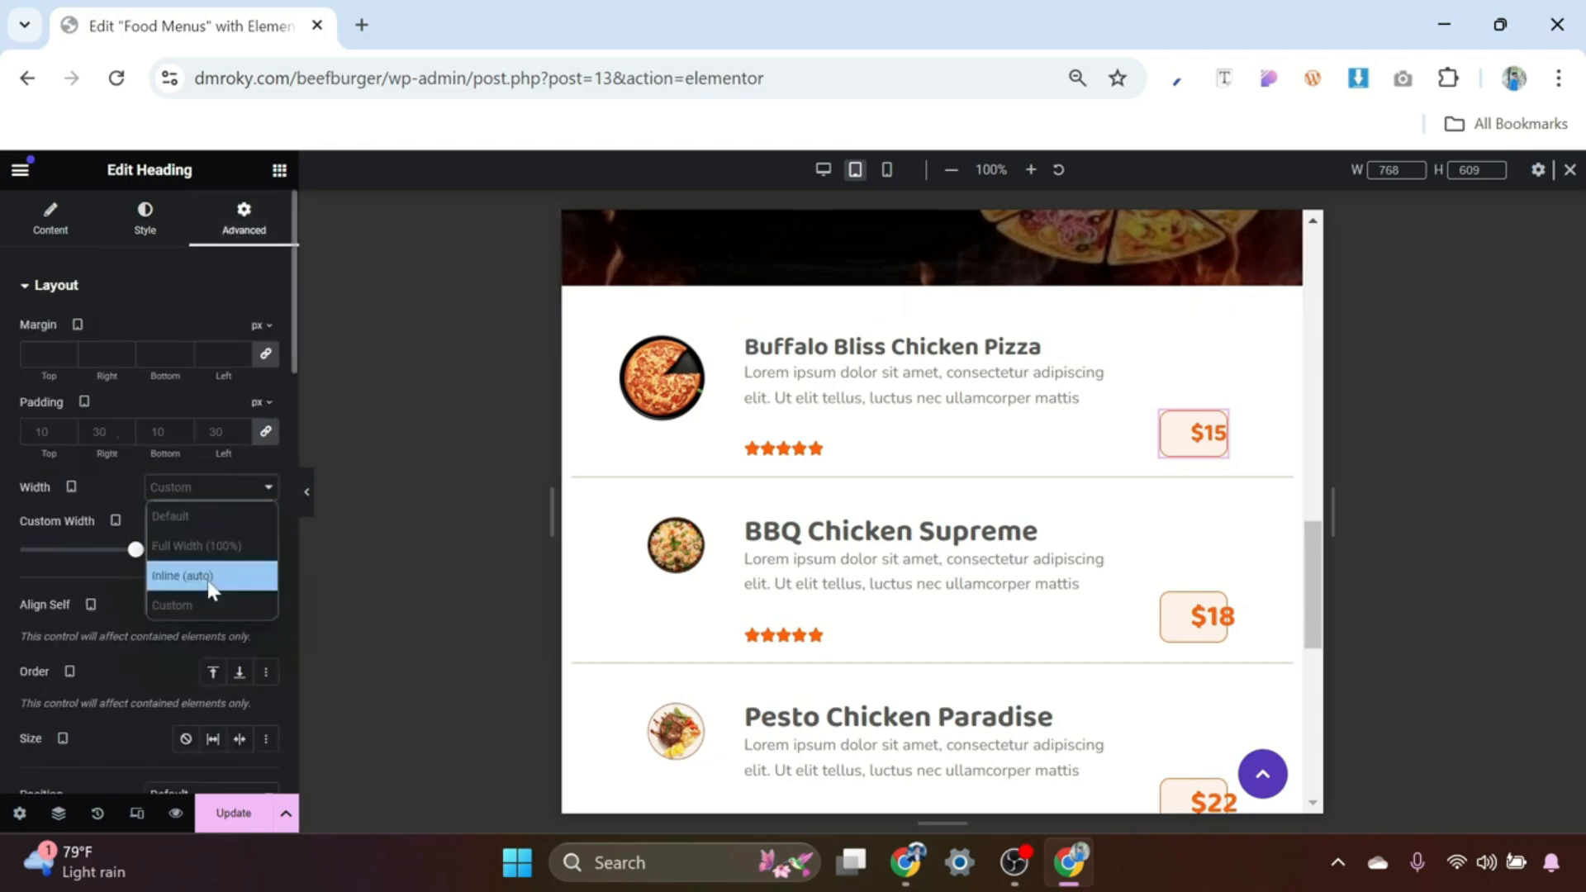
left_click(220, 546)
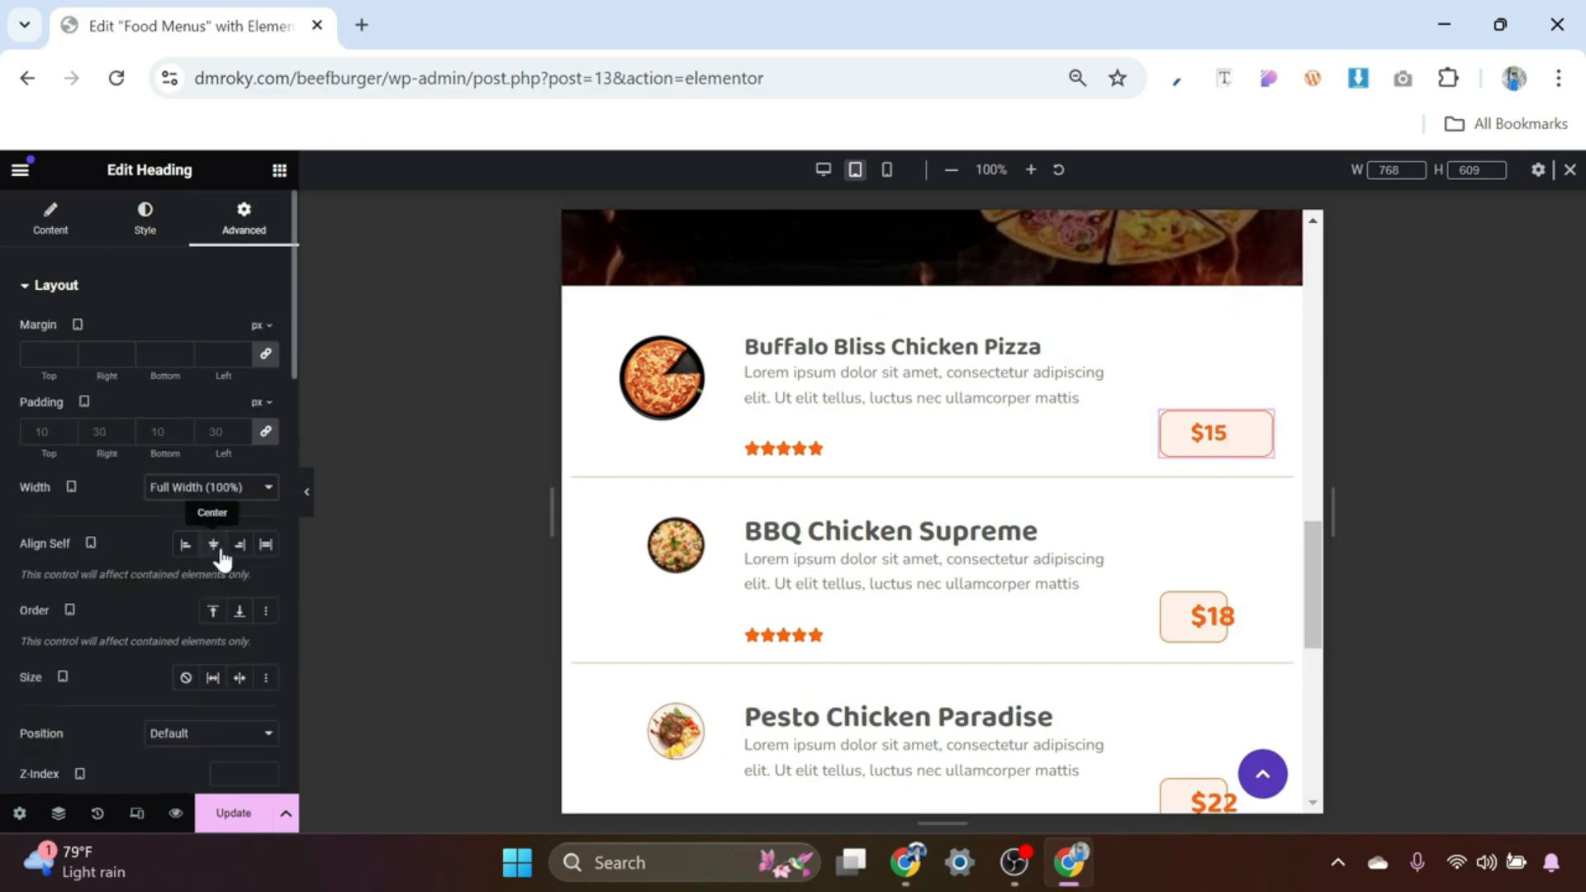
Step: Copy the Buffalo Bliss Chicken Pizza heading's style onto the BBQ Chicken Supreme heading
left_click(1038, 361)
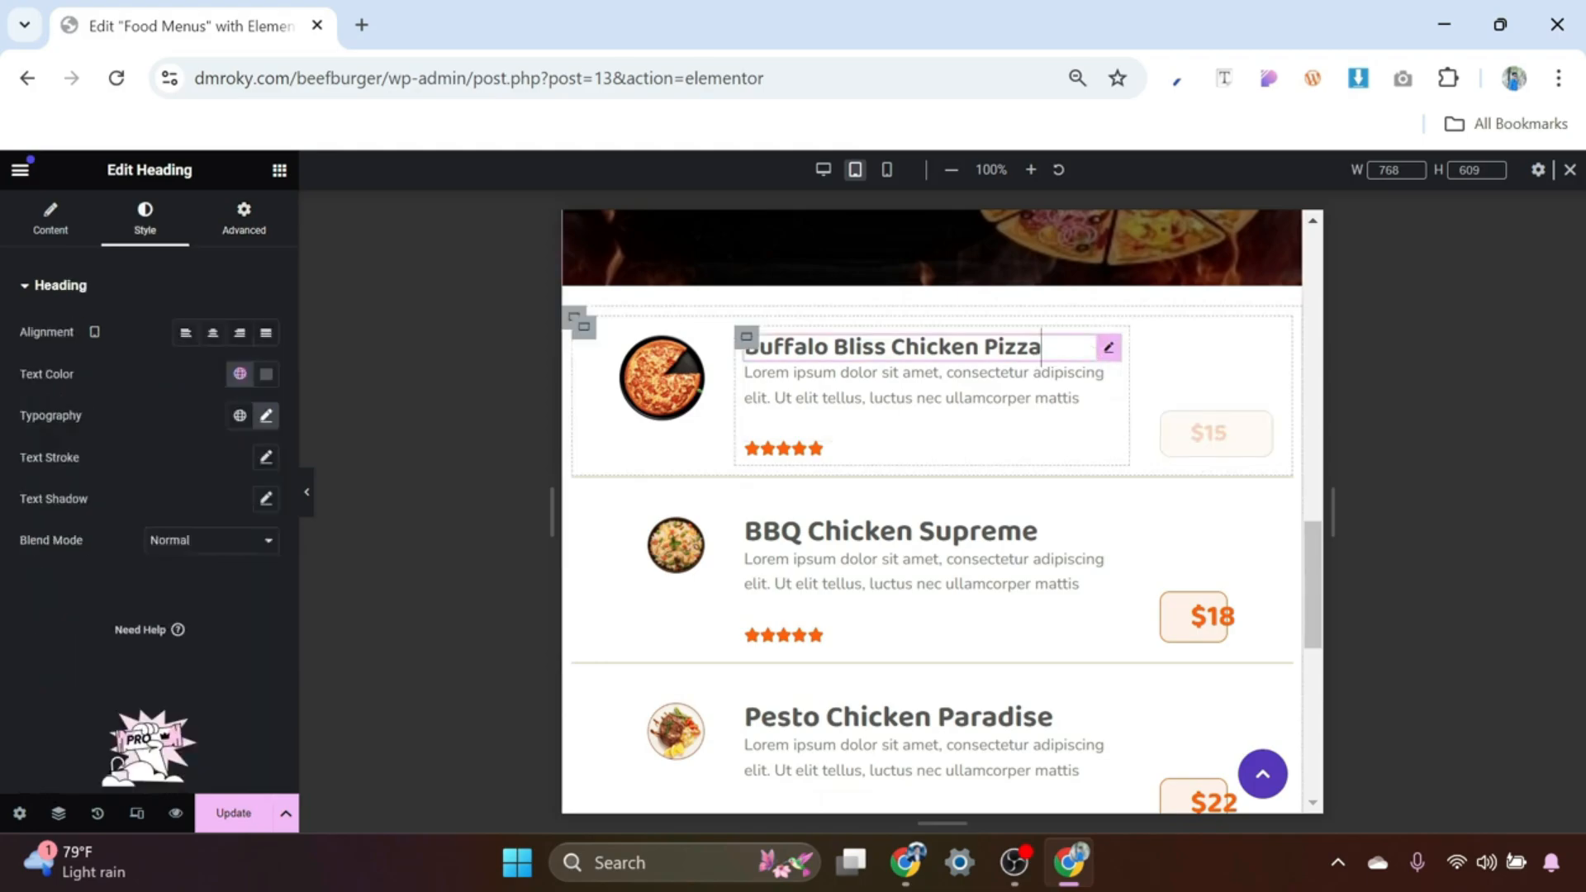
right_click(1039, 361)
left_click(1083, 324)
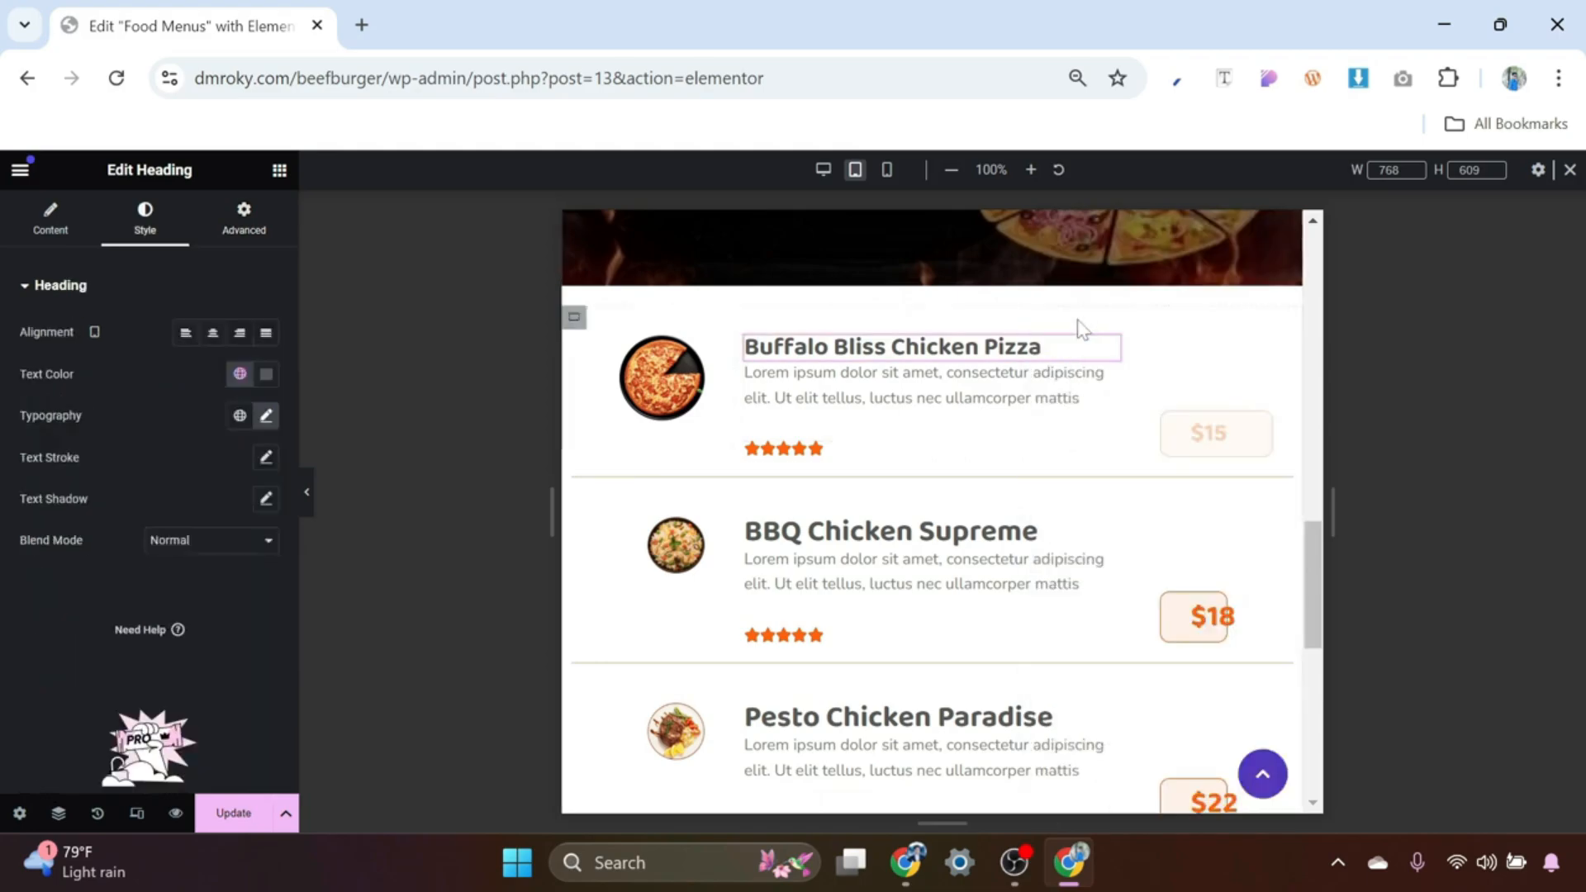
left_click(1036, 537)
right_click(1037, 537)
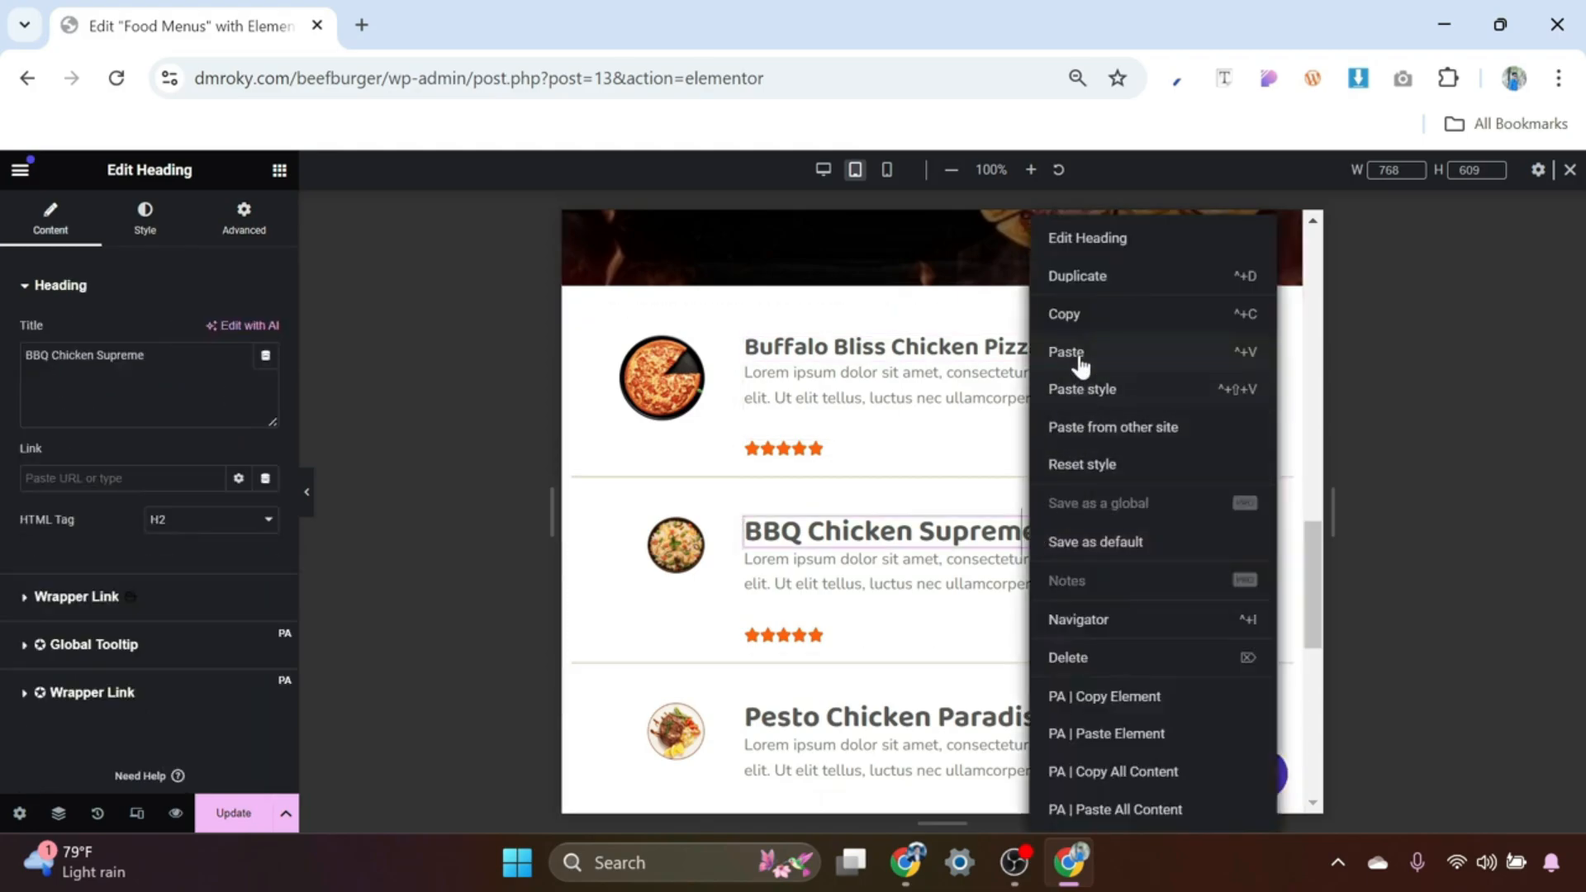
left_click(1099, 393)
Step: Paste the copied heading style onto the Pesto Chicken Paradise and Spicy Thai Chicken Crunch headings
scroll(1009, 556, "down", 2)
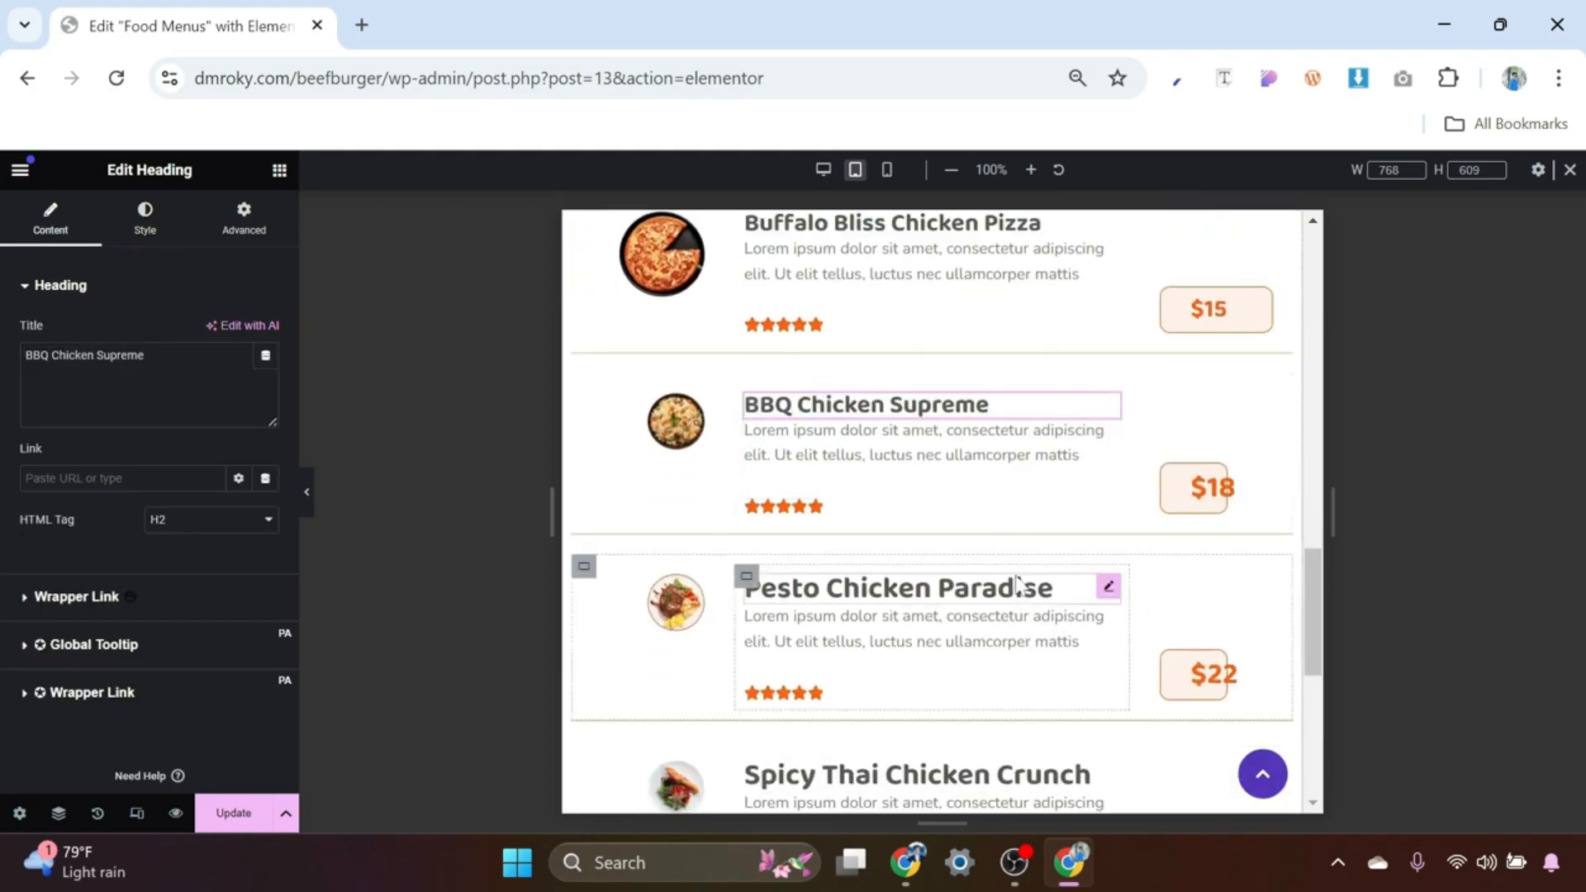
left_click(1023, 584)
right_click(1023, 584)
left_click(1066, 388)
scroll(1045, 479, "down", 2)
left_click(1023, 643)
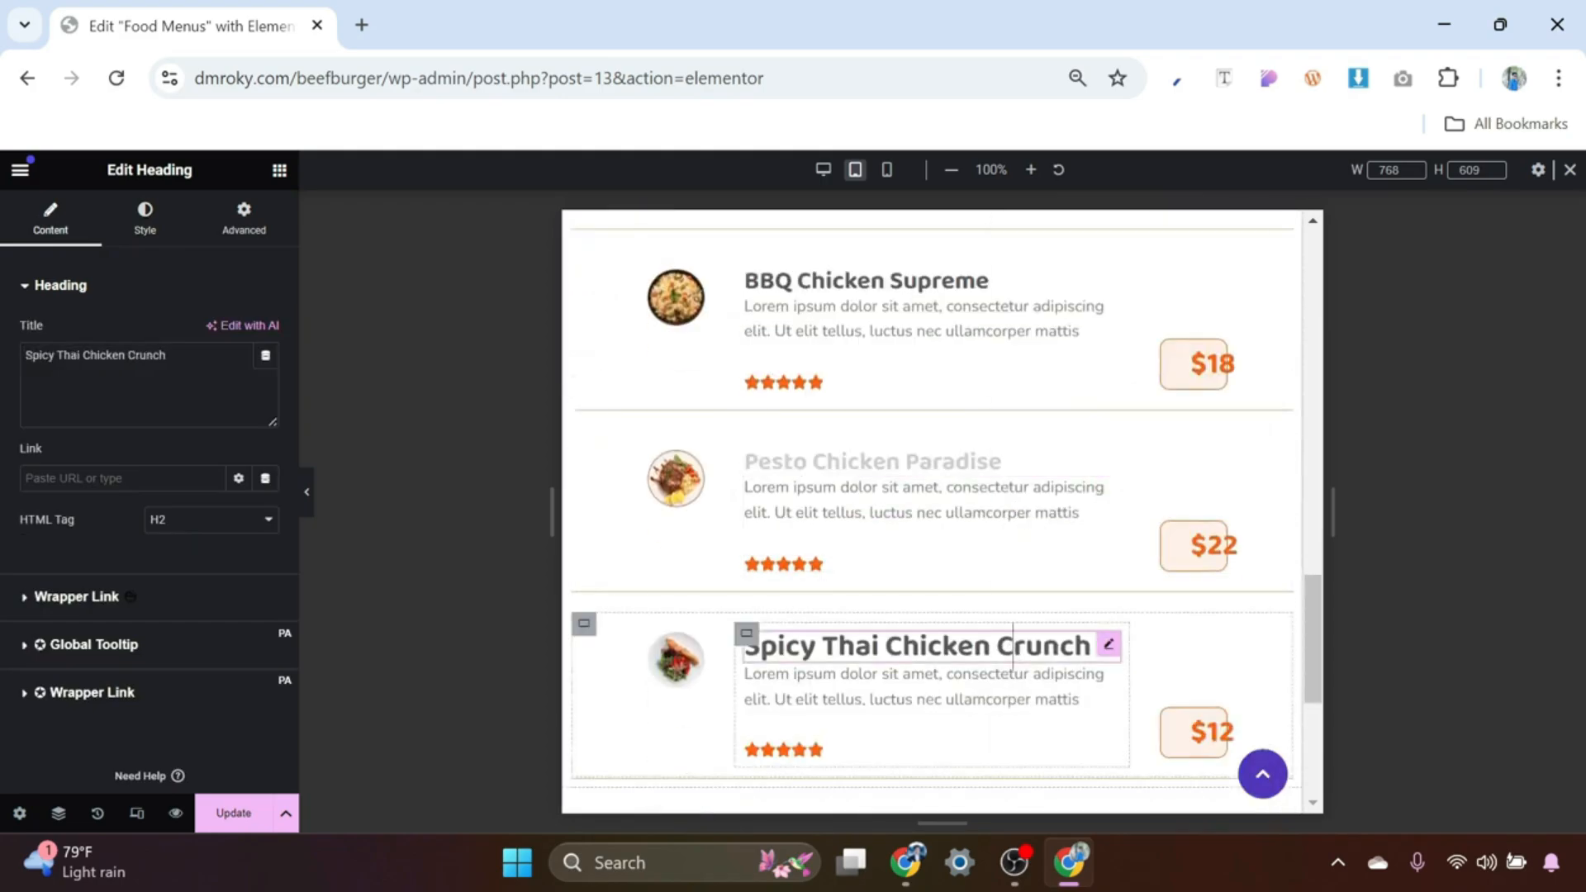
right_click(1023, 643)
left_click(1066, 390)
Step: Copy the first menu row's pizza image style onto the BBQ Chicken Supreme image
scroll(691, 380, "up", 3)
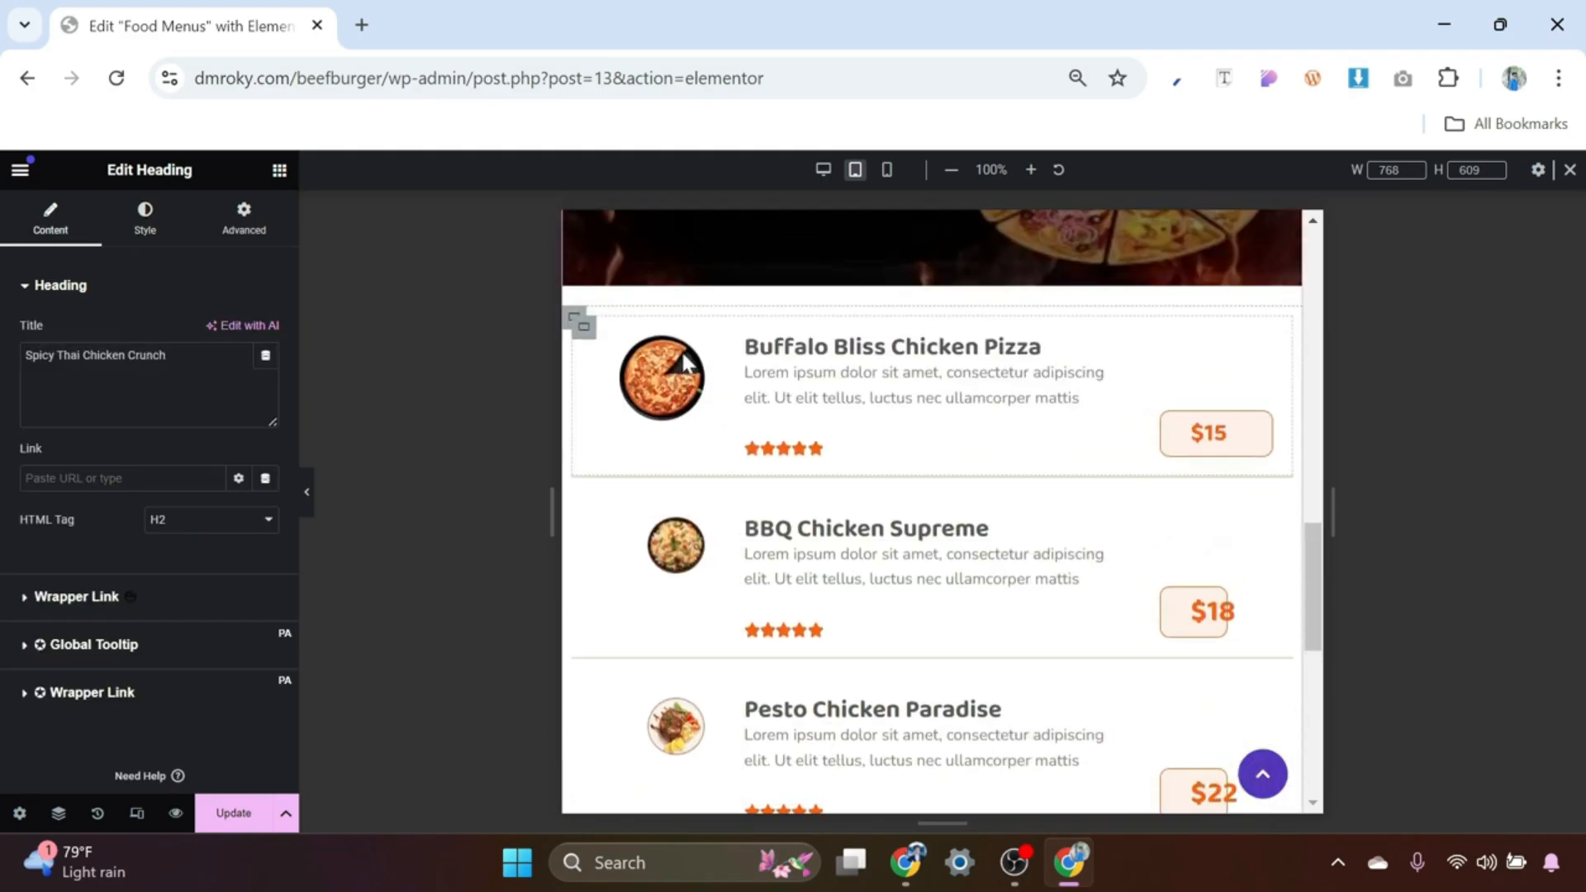
left_click(697, 356)
right_click(701, 355)
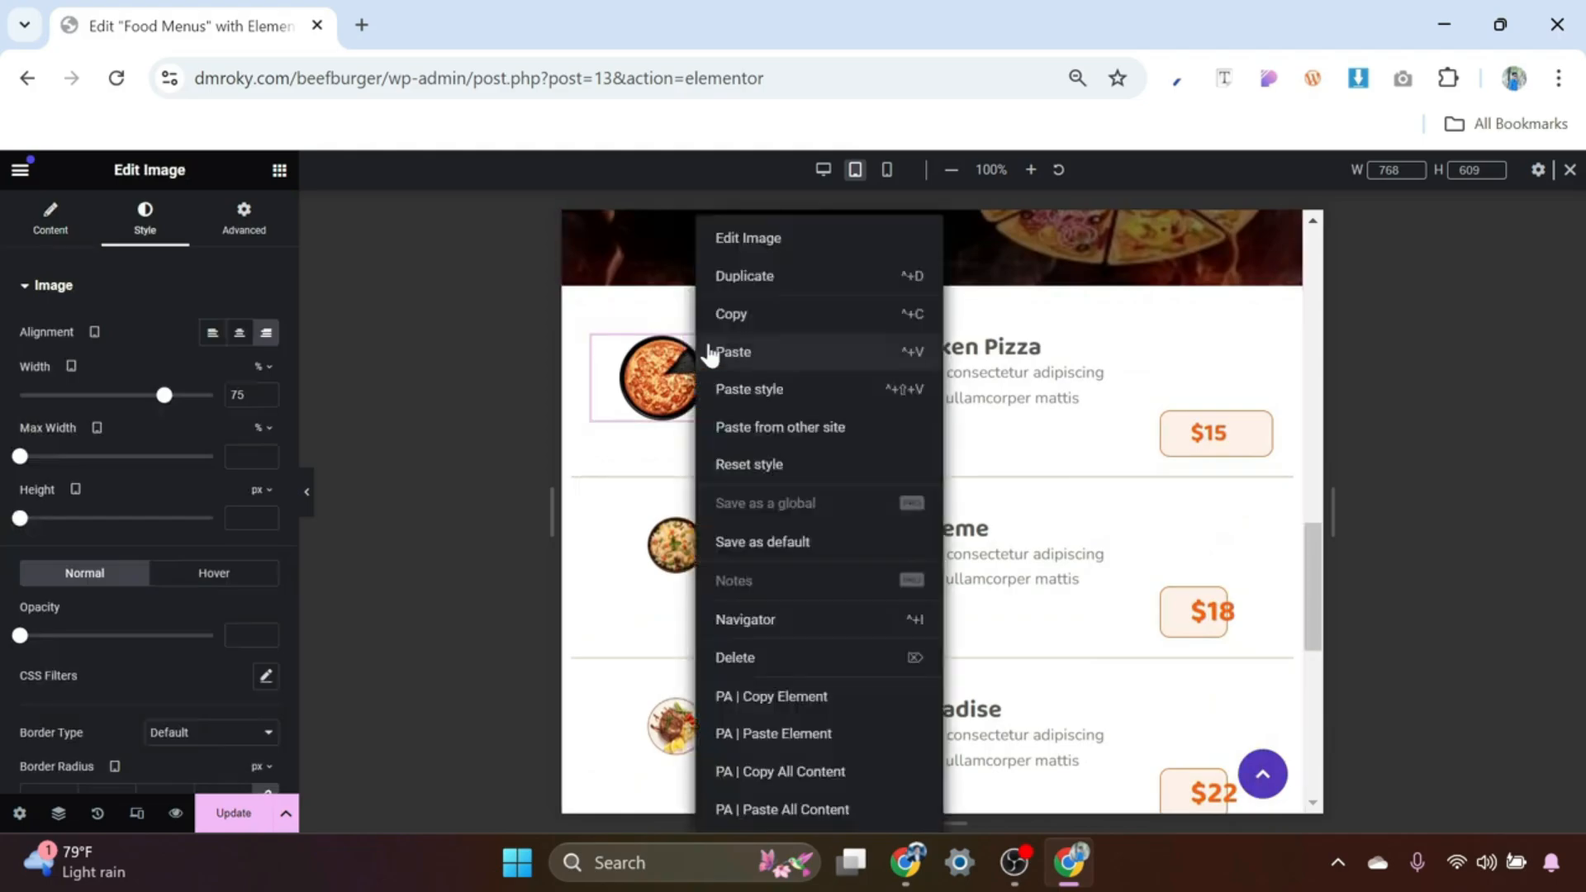
left_click(738, 325)
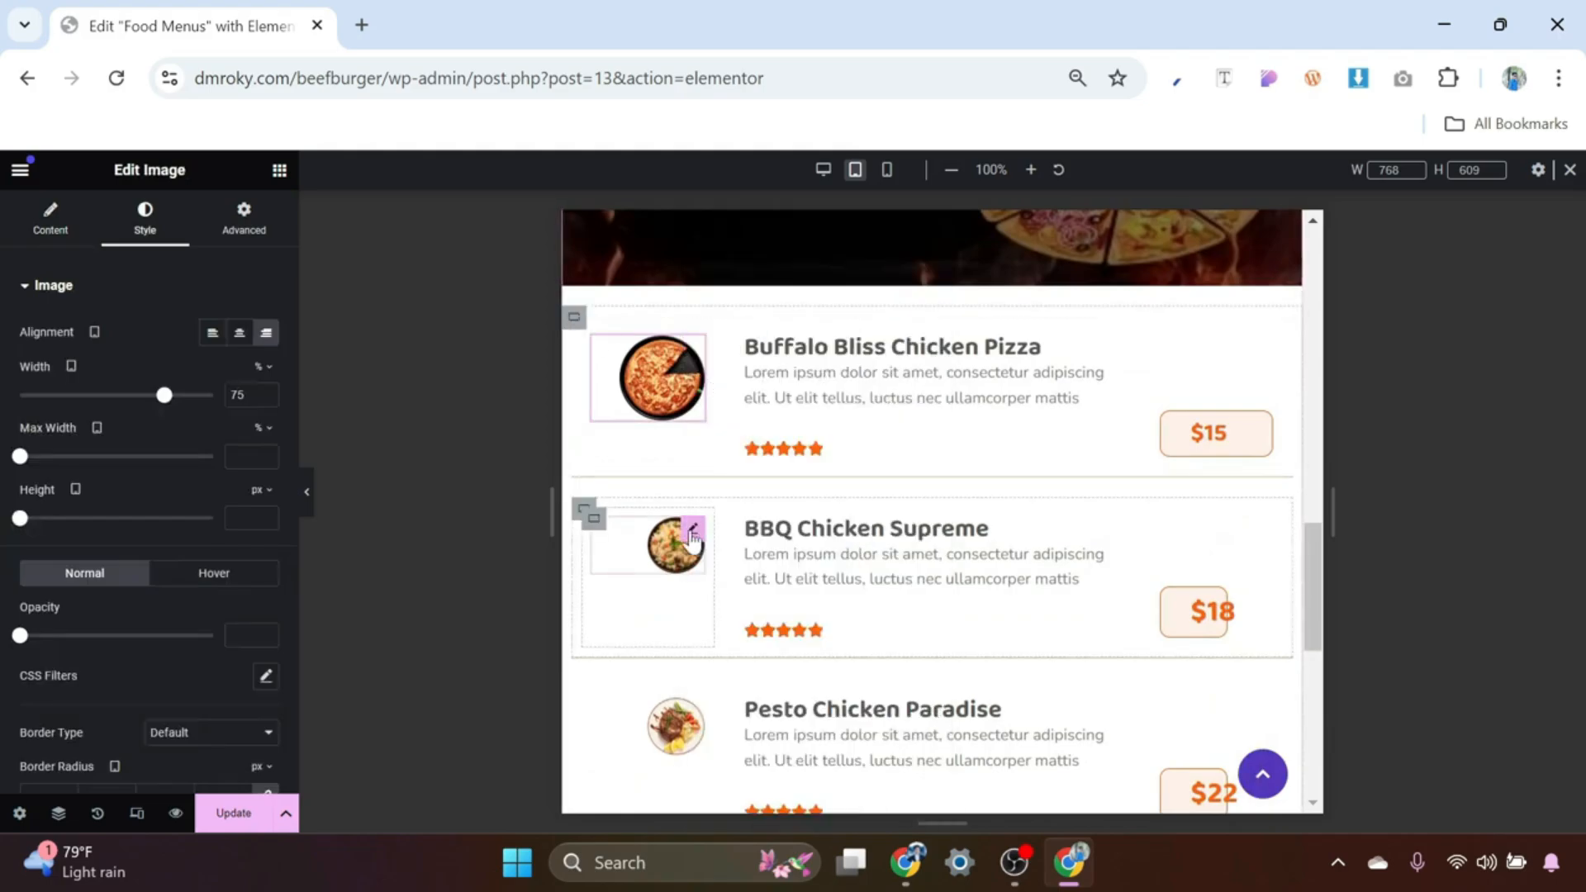
left_click(692, 533)
right_click(692, 539)
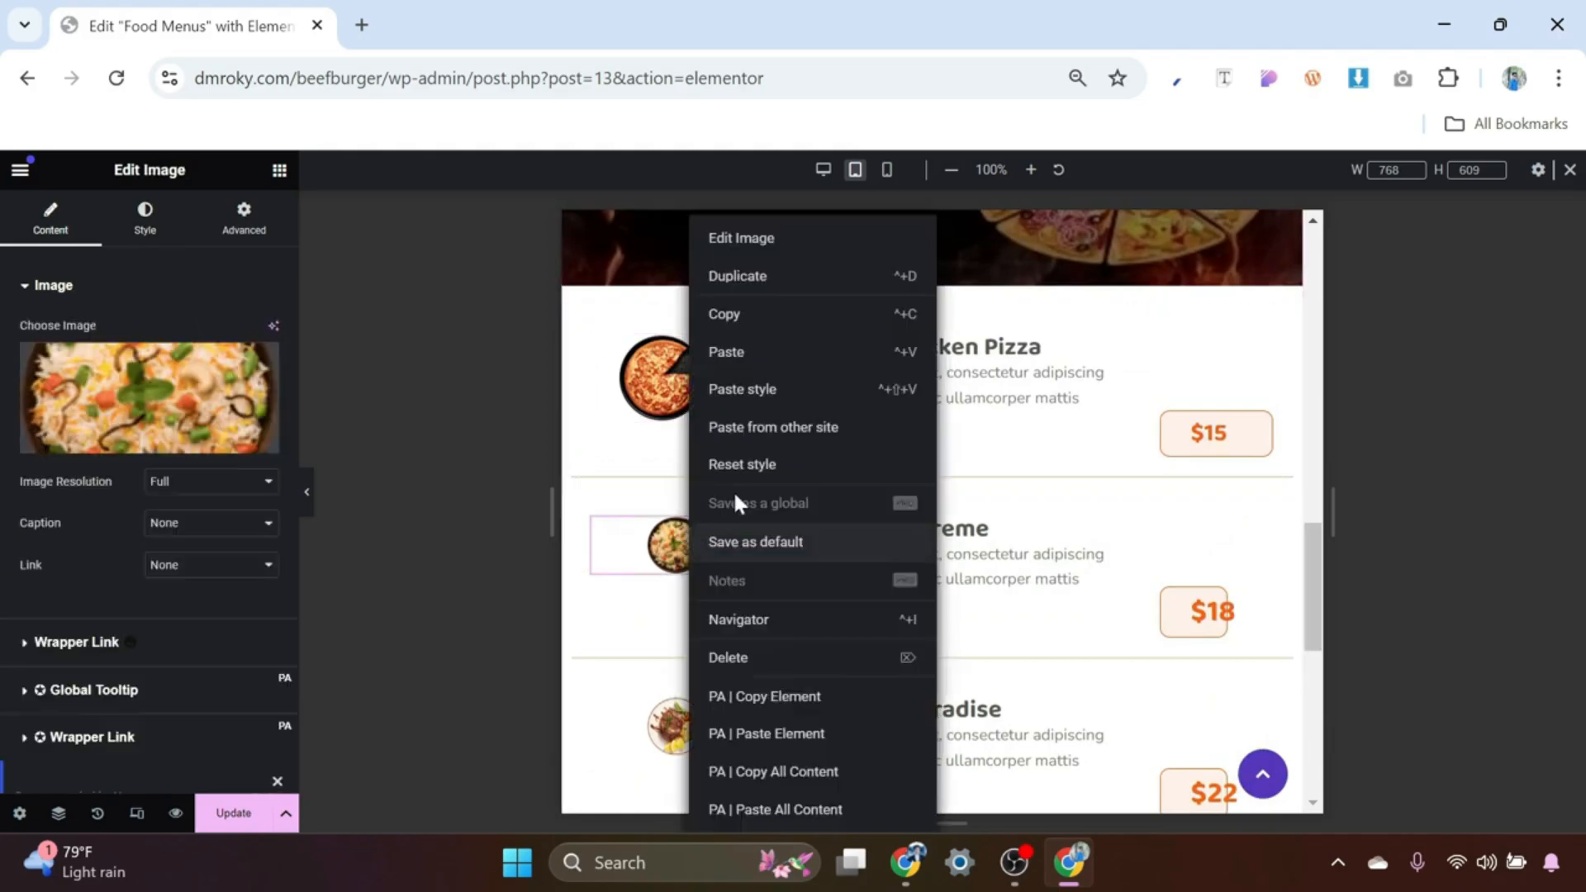
left_click(751, 395)
Step: Paste the copied image style onto the Pesto Chicken Paradise and Spicy Thai Chicken Crunch images
scroll(696, 591, "down", 1)
left_click(696, 591)
right_click(697, 591)
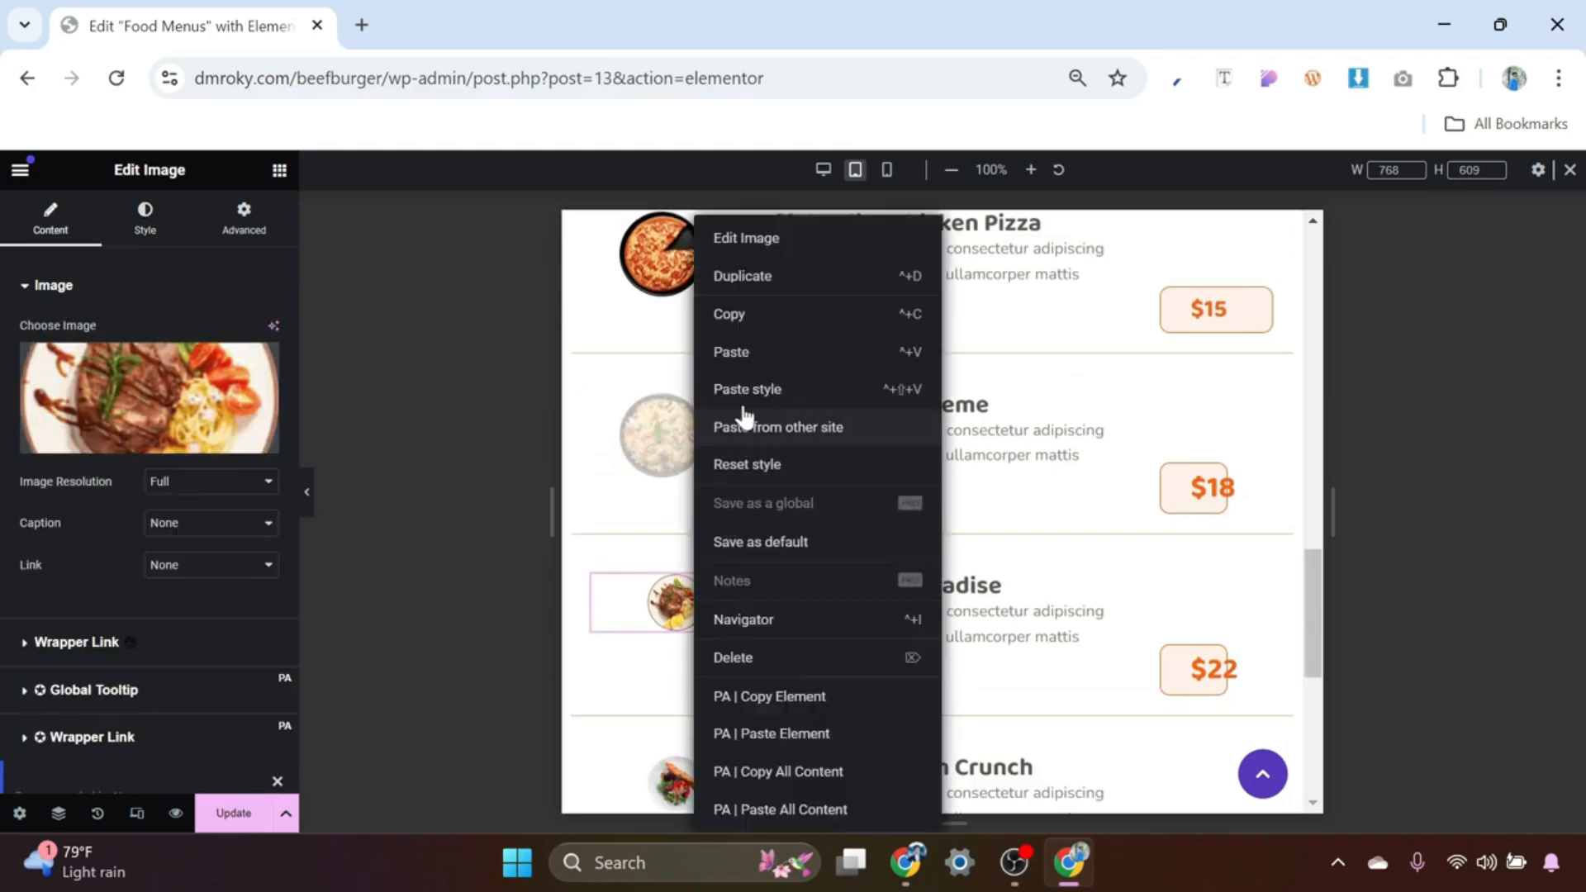
left_click(748, 389)
scroll(665, 573, "down", 1)
left_click(697, 661)
right_click(697, 661)
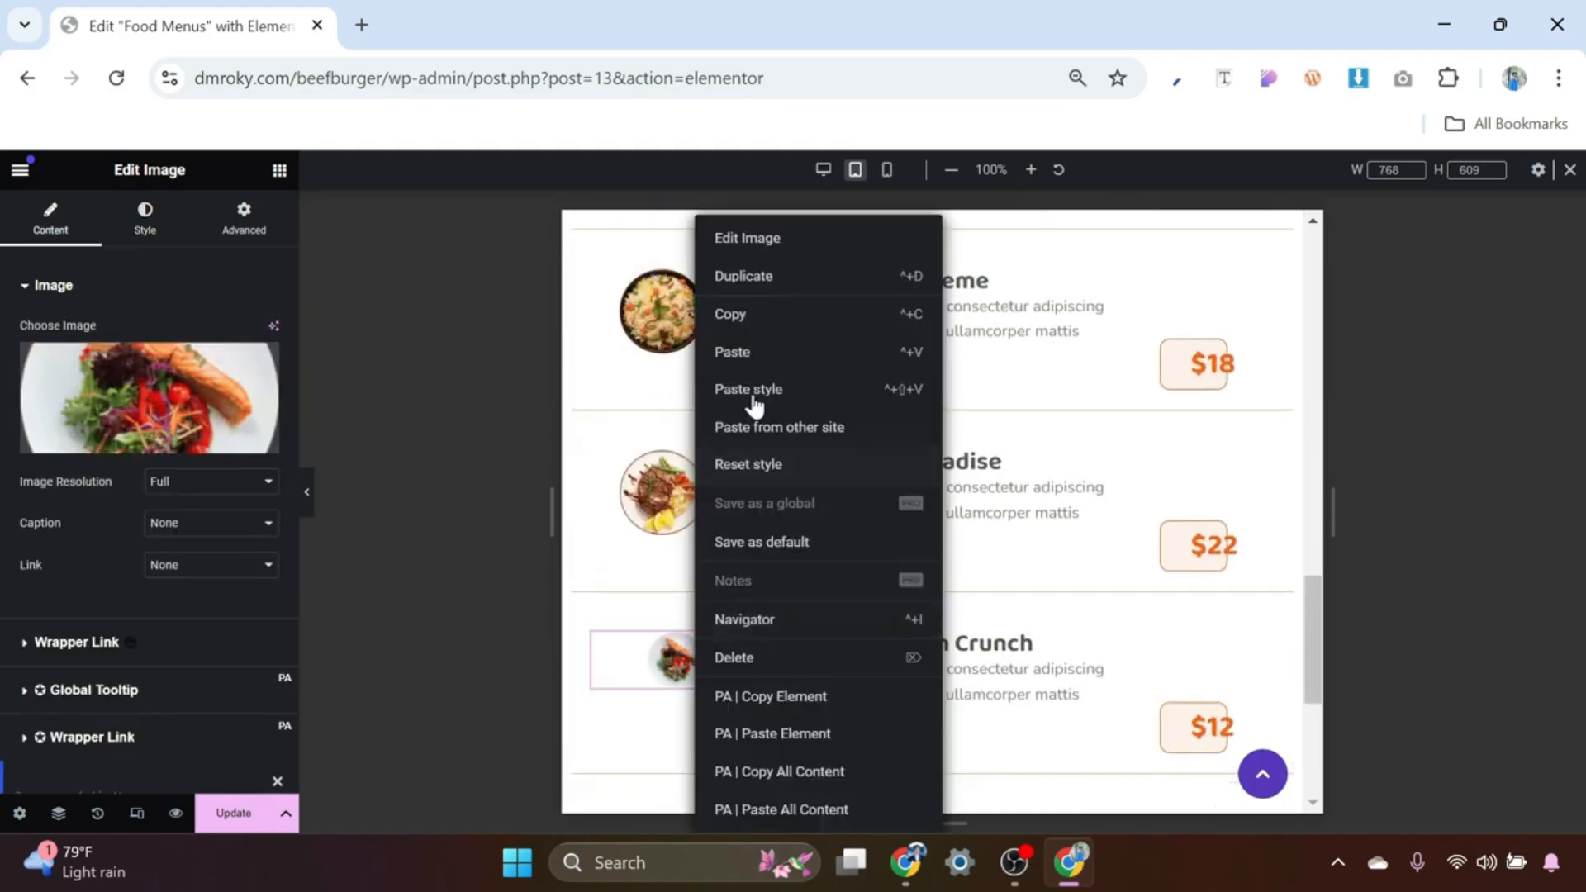
left_click(751, 392)
Step: Copy the $15 price heading's style onto the $18 price in the BBQ Chicken Supreme row
scroll(909, 578, "up", 1)
scroll(1172, 443, "up", 1)
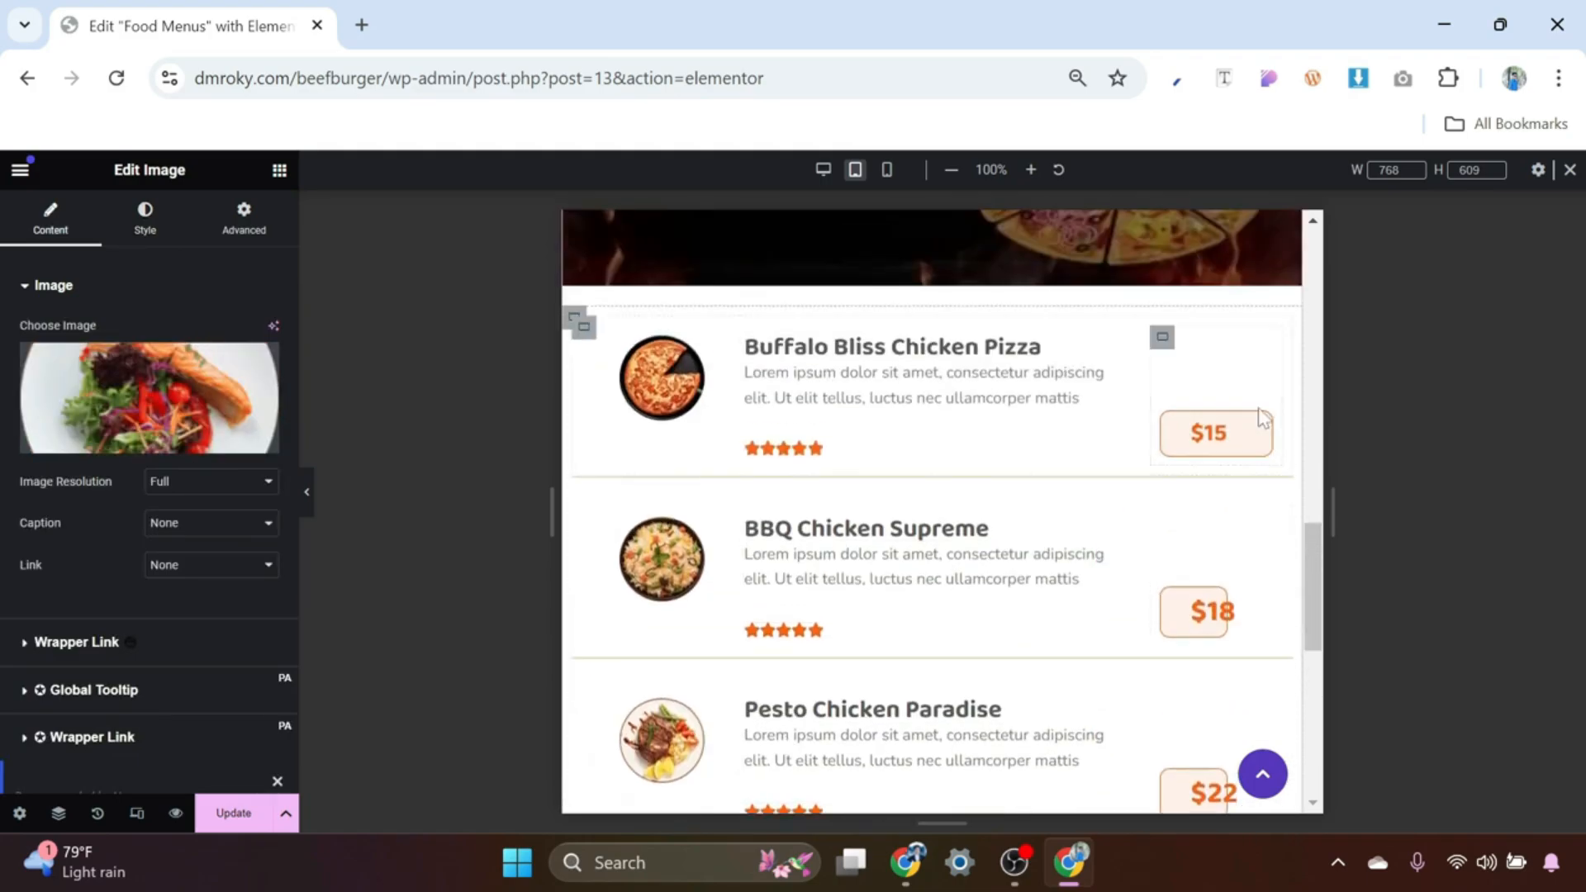
left_click(1262, 428)
right_click(1266, 415)
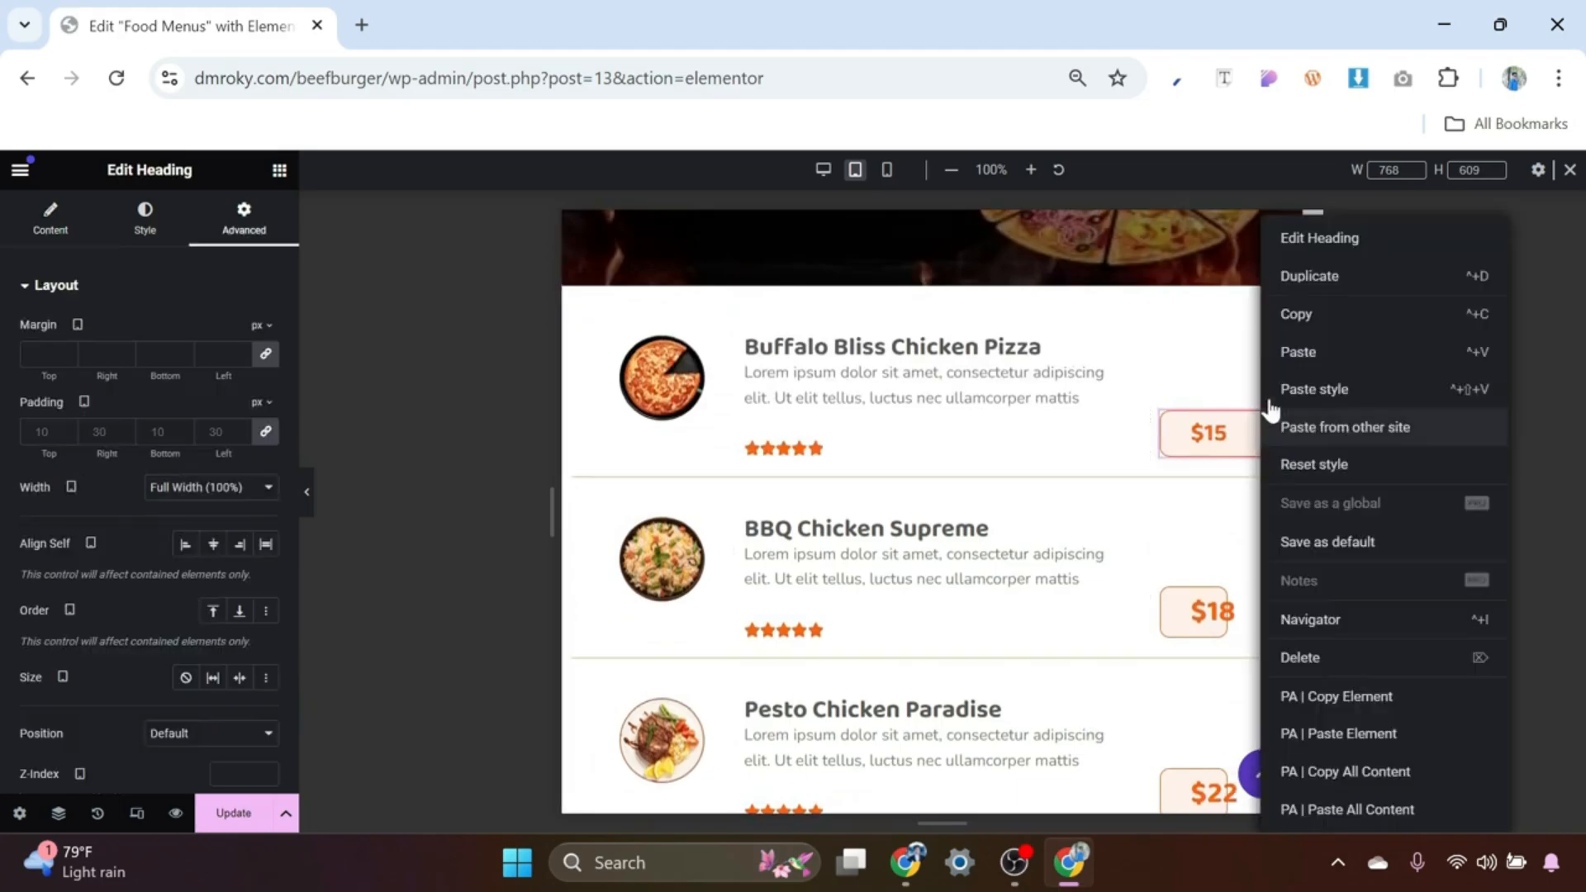
left_click(1300, 317)
scroll(1210, 439, "down", 1)
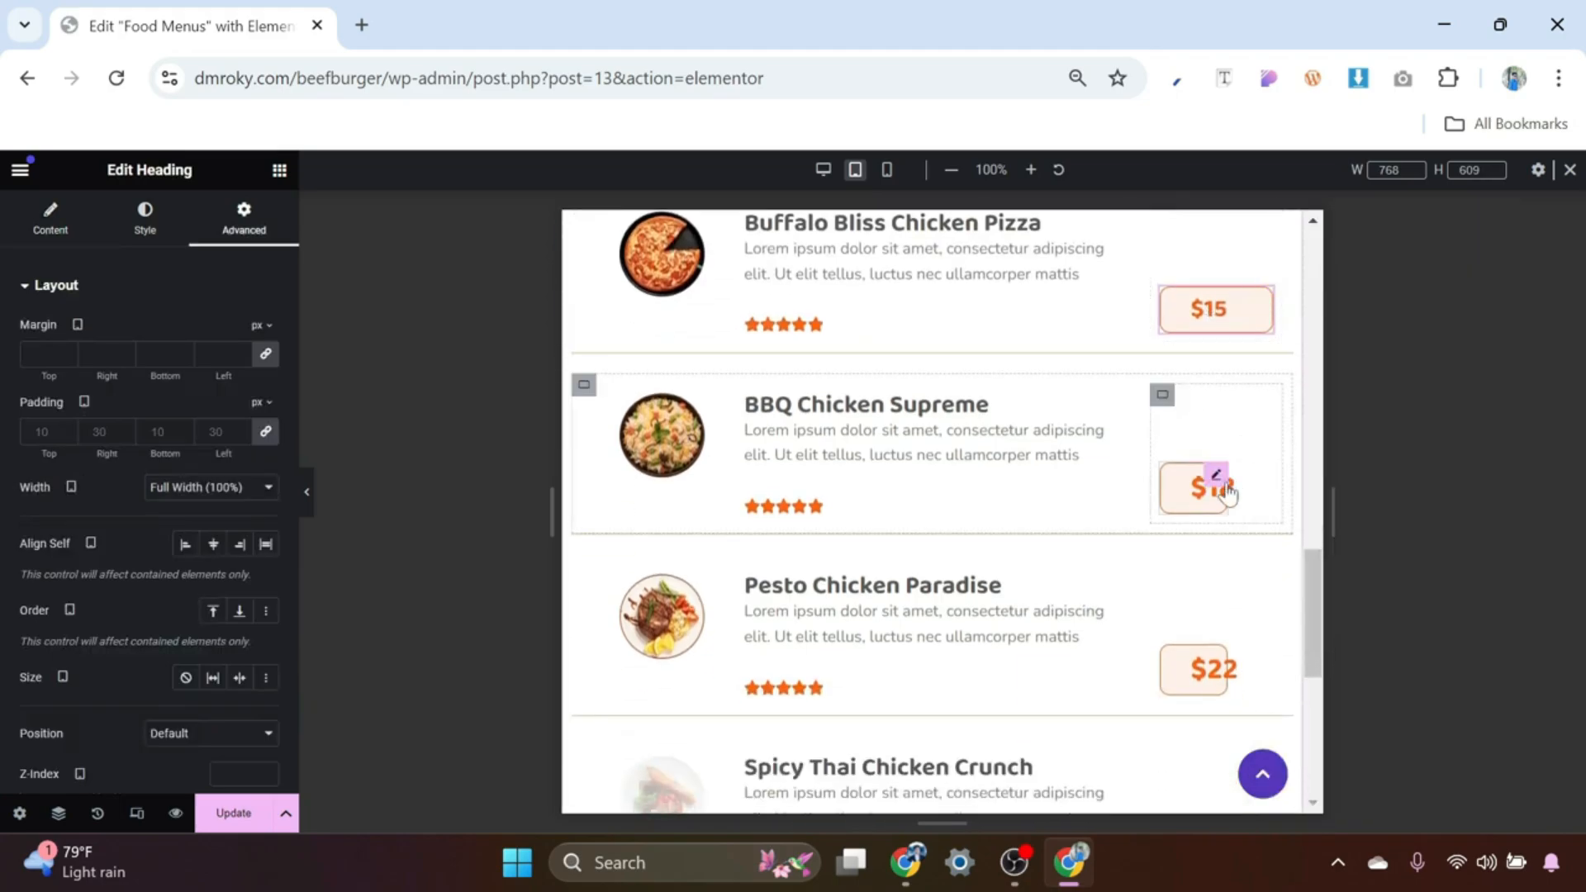
left_click(1220, 478)
right_click(1221, 479)
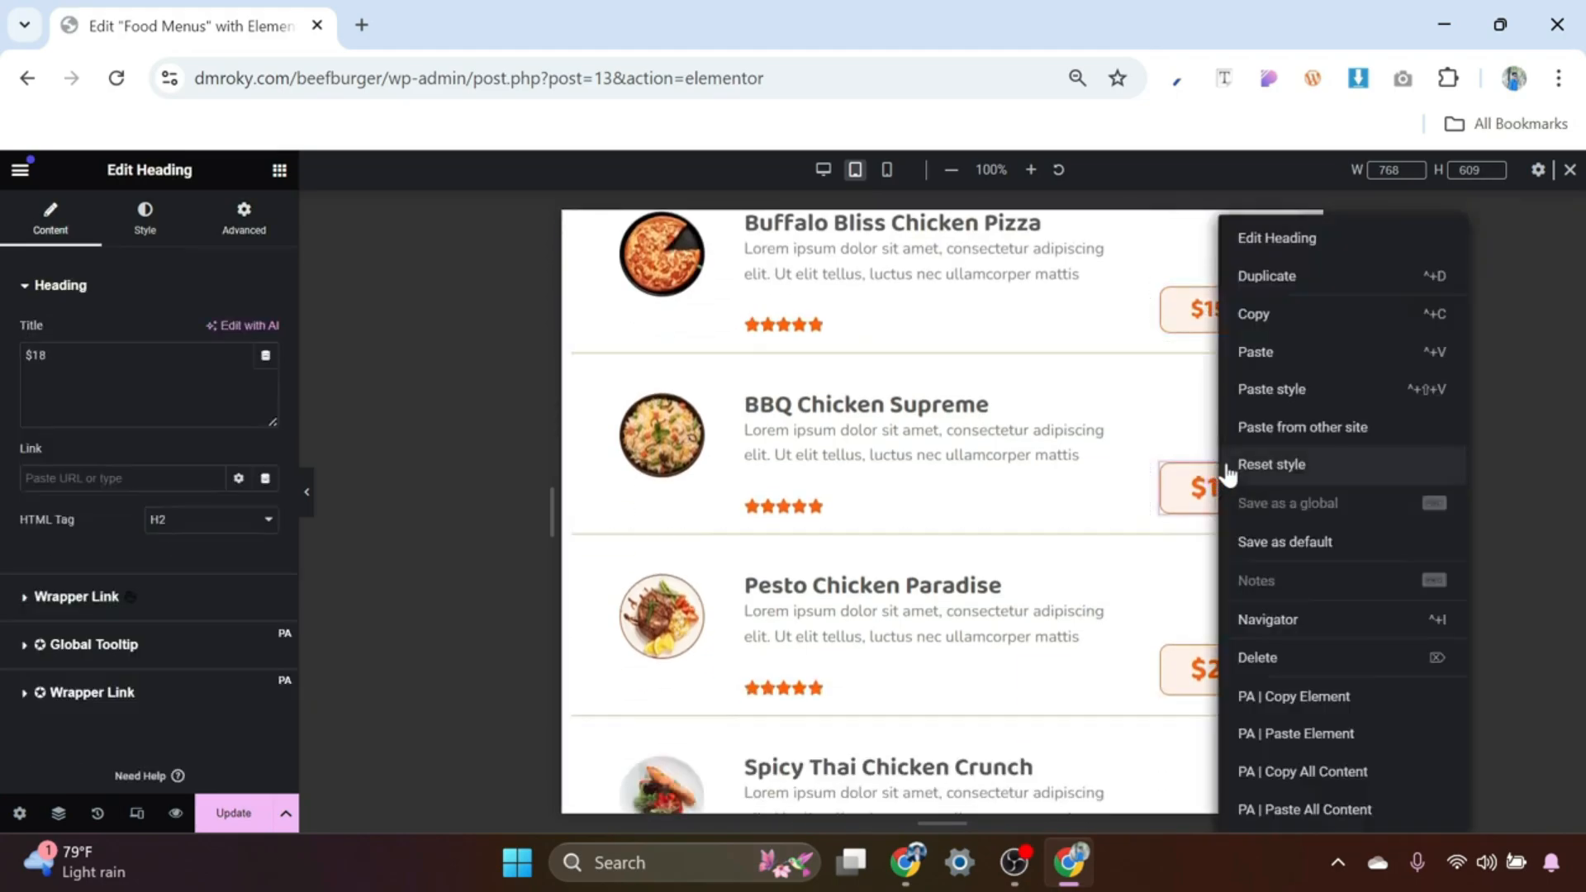
left_click(1268, 396)
Step: Paste the copied price style onto the $22 and $12 prices in the last two menu rows
scroll(1239, 413, "down", 3)
left_click(1206, 418)
right_click(1207, 417)
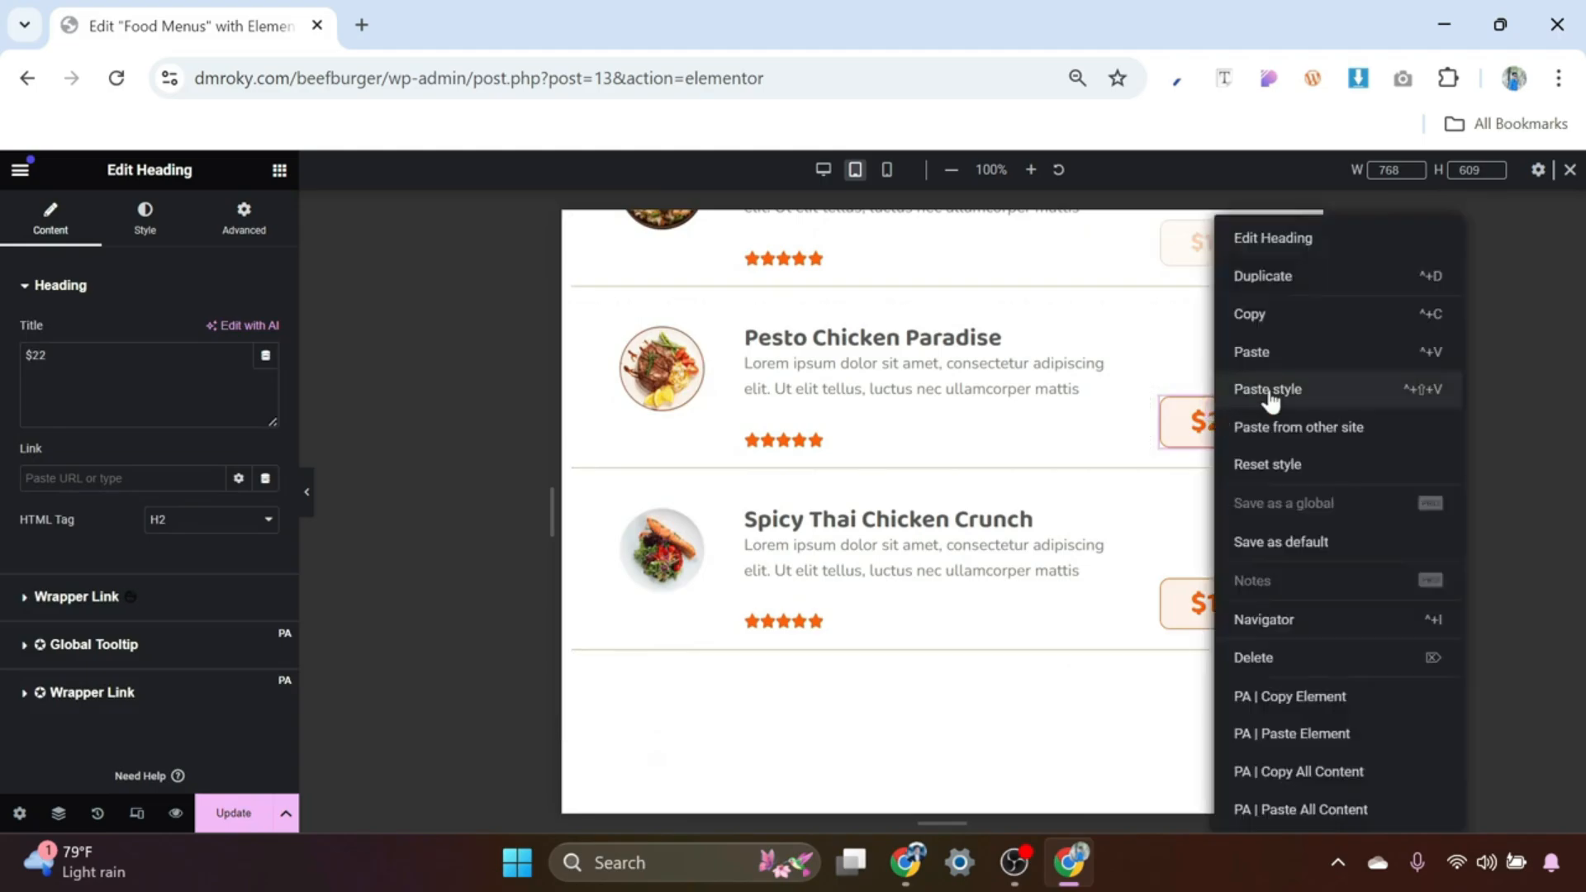
left_click(1272, 396)
scroll(1245, 446, "down", 1)
left_click(1211, 467)
right_click(1213, 471)
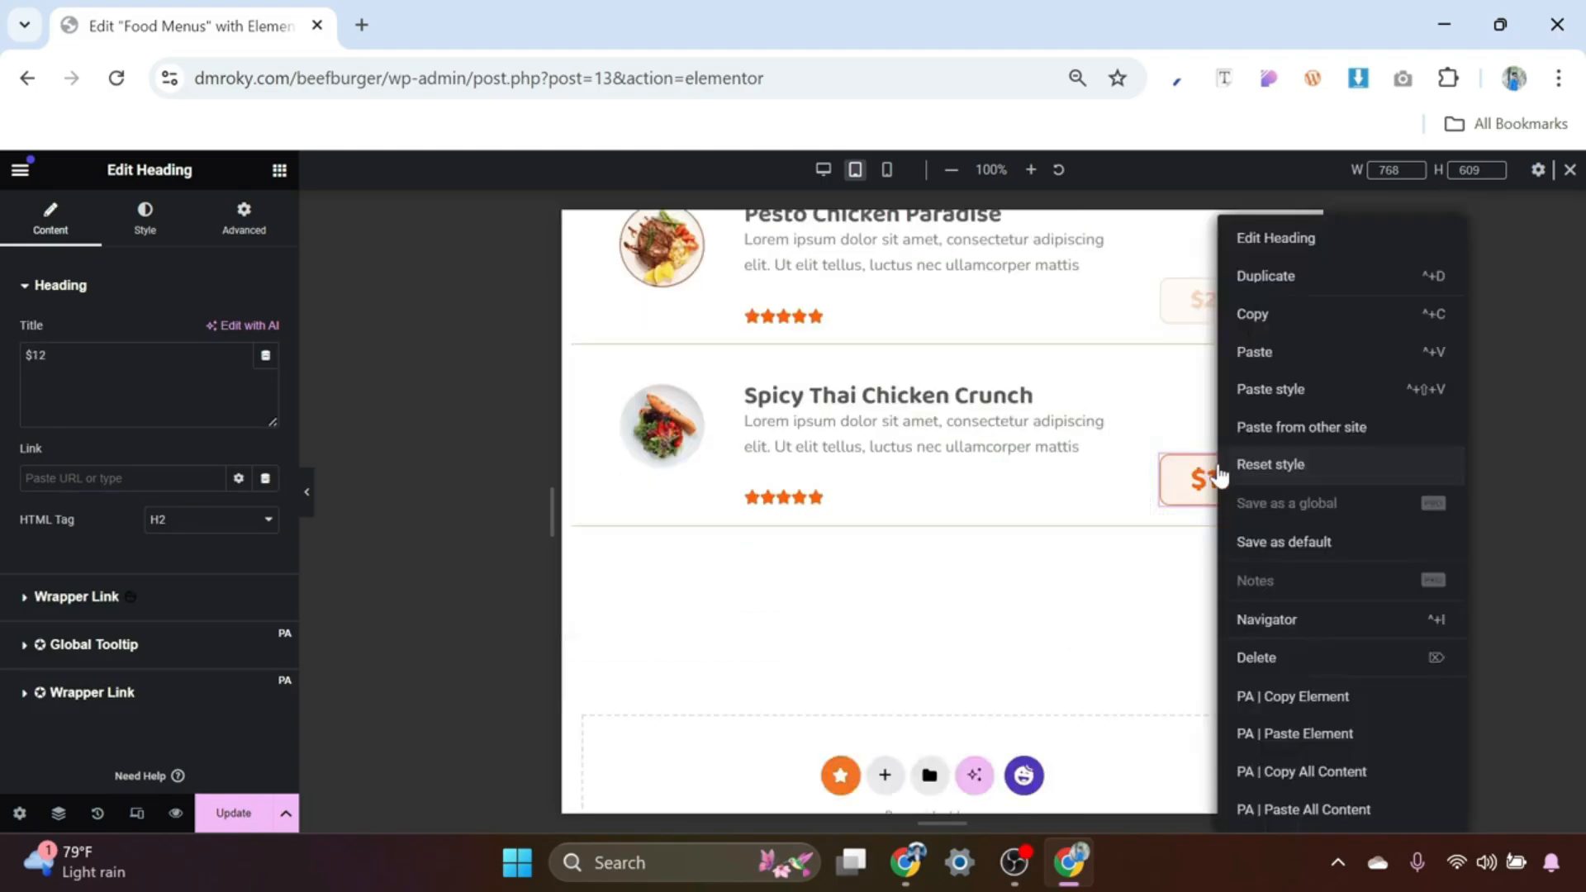
left_click(1269, 395)
Step: Switch the preview to mobile portrait and check the menu rows' images, headings and price boxes
scroll(1086, 559, "up", 6)
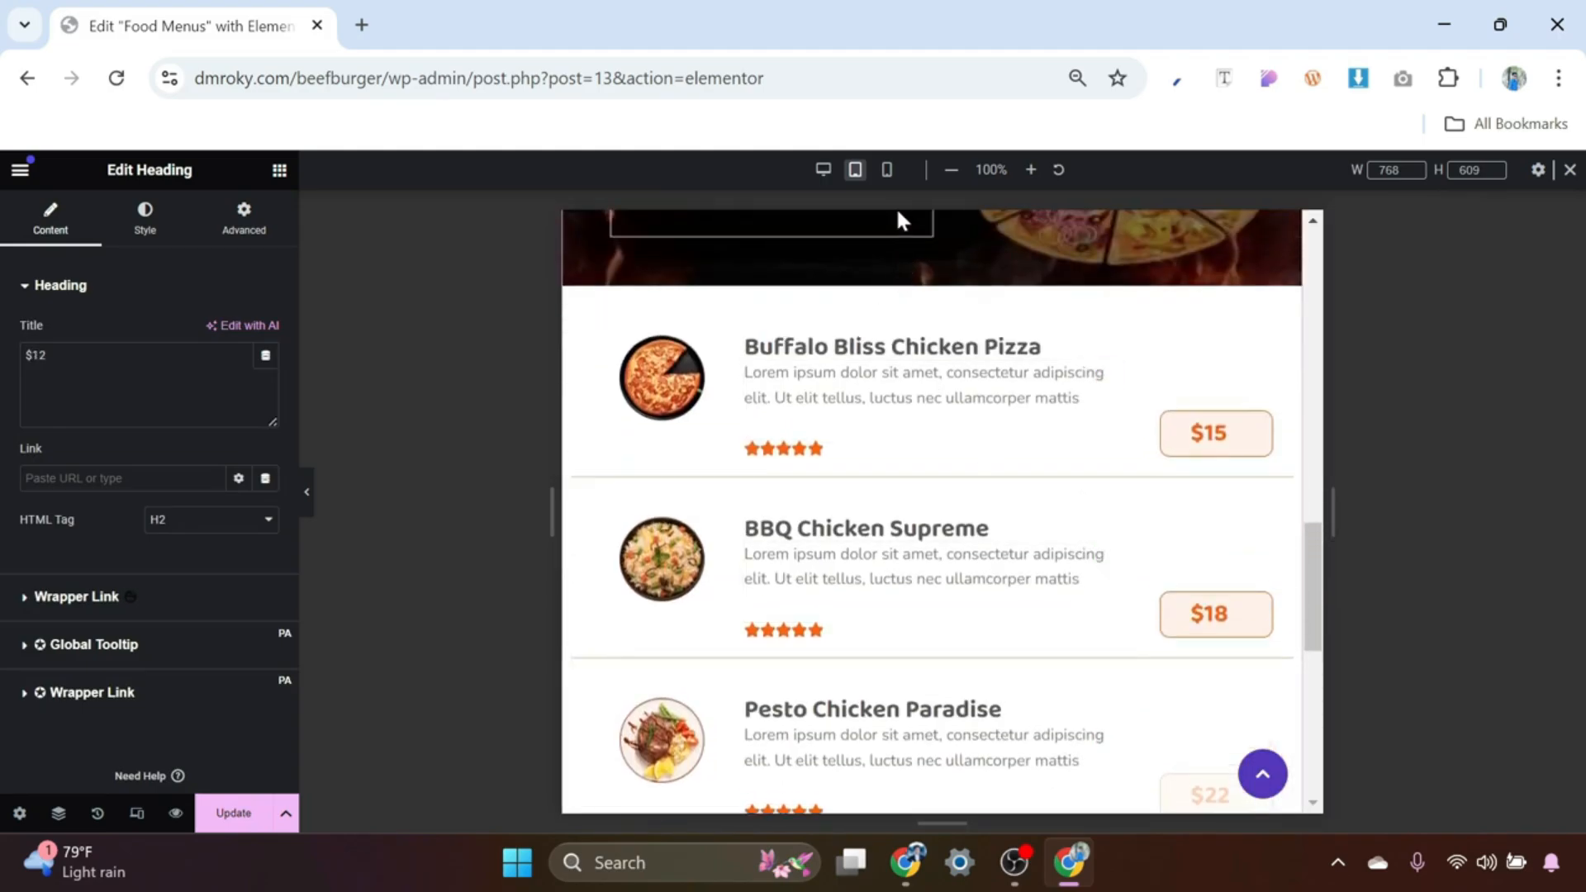
left_click(887, 170)
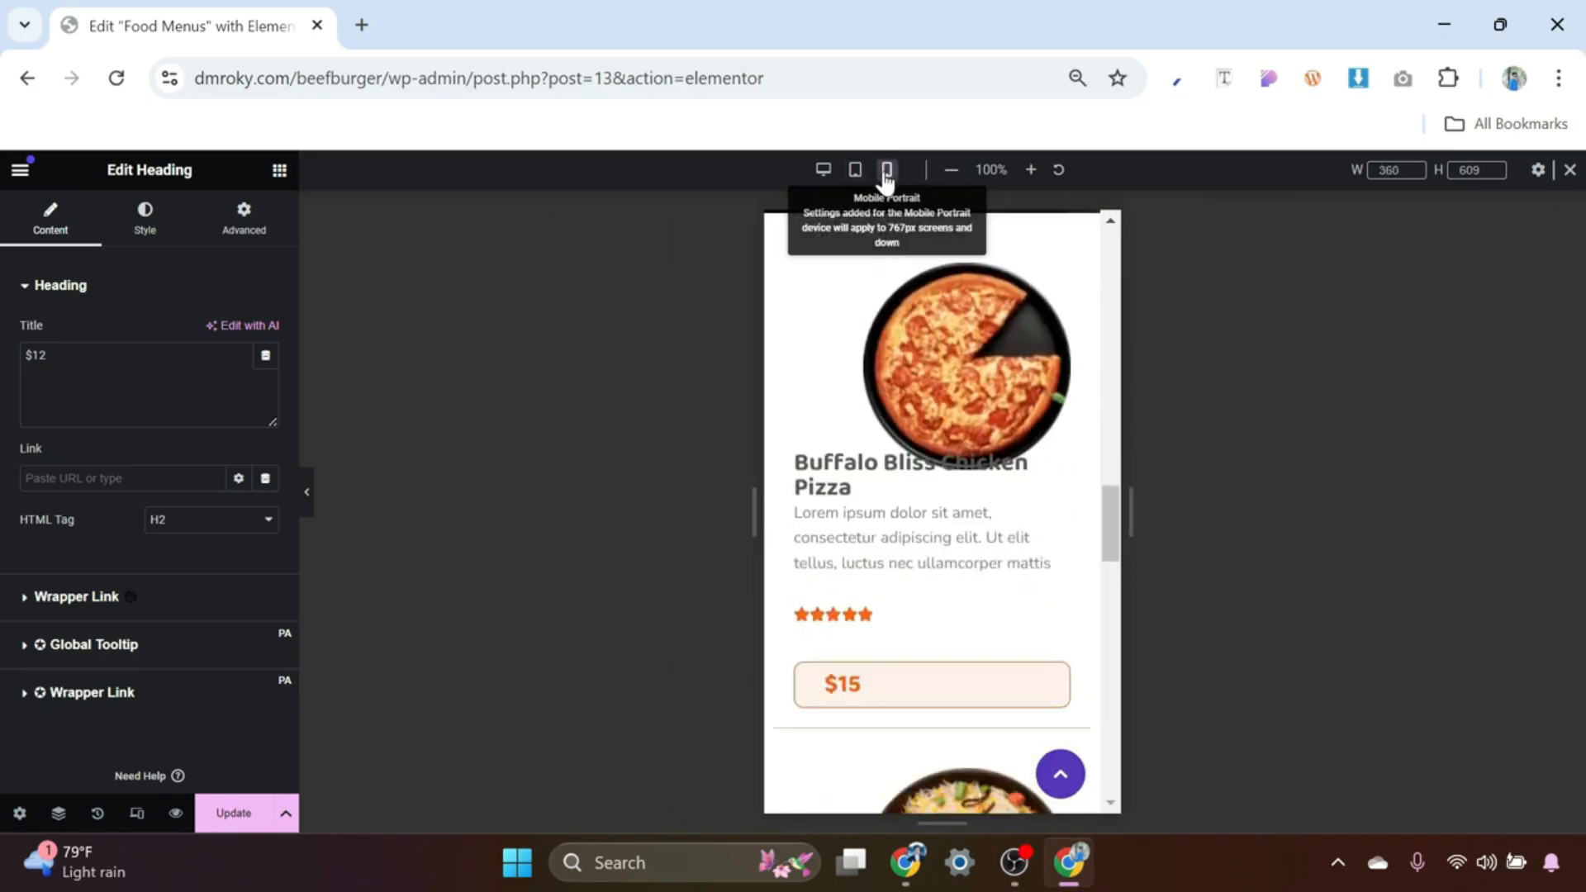
scroll(884, 372, "down", 5)
scroll(882, 372, "down", 3)
scroll(878, 432, "up", 10)
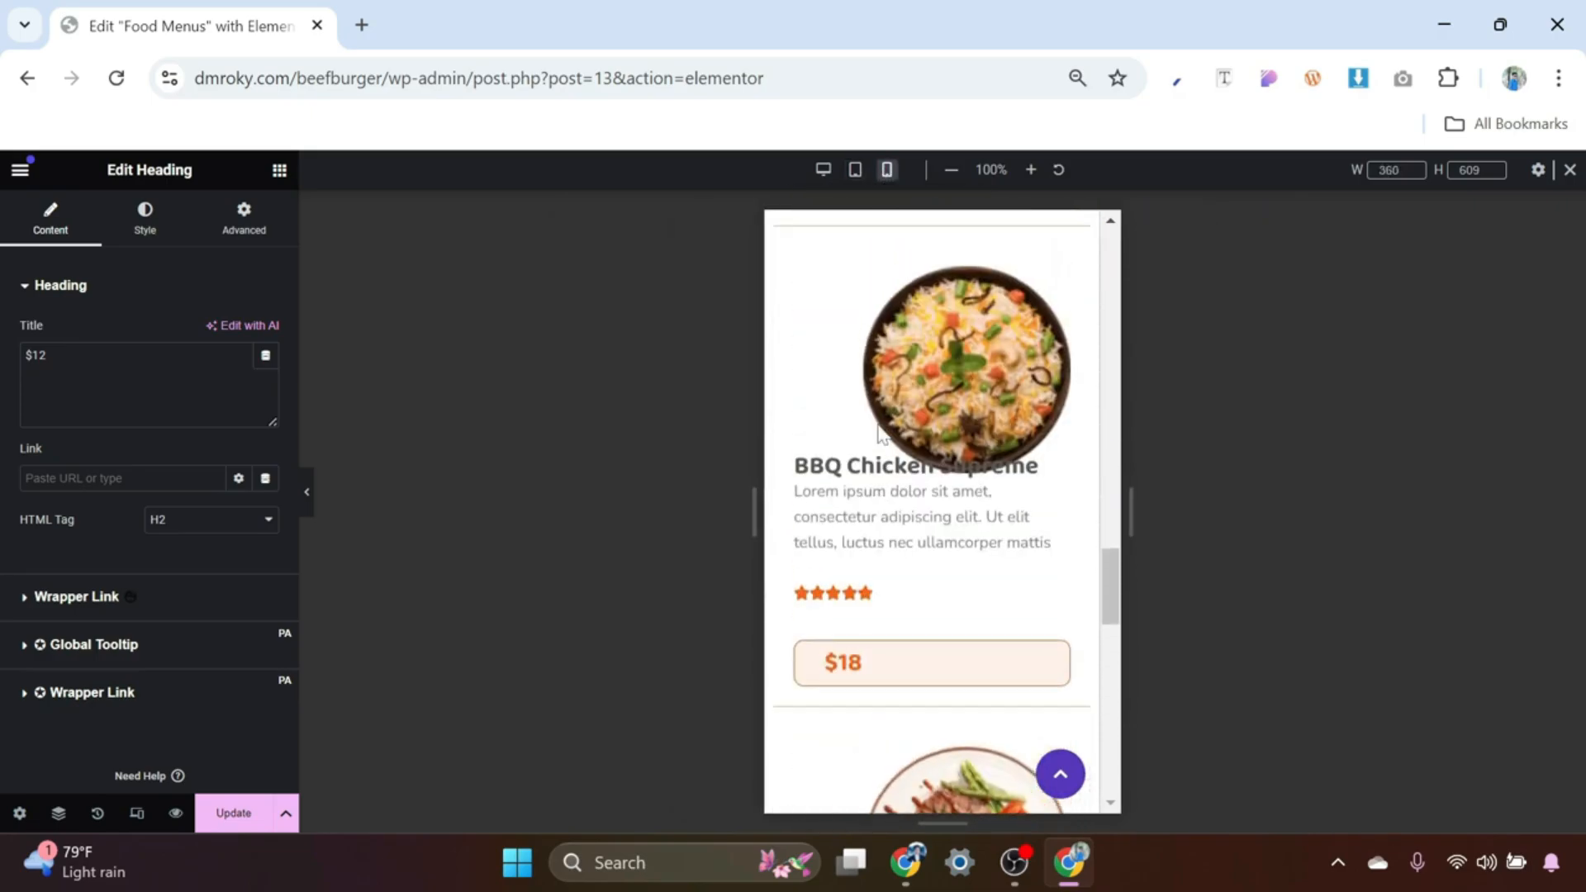
Step: Set the mobile width of the pizza image's container in the Buffalo Bliss Chicken Pizza row to 20%
scroll(880, 431, "down", 1)
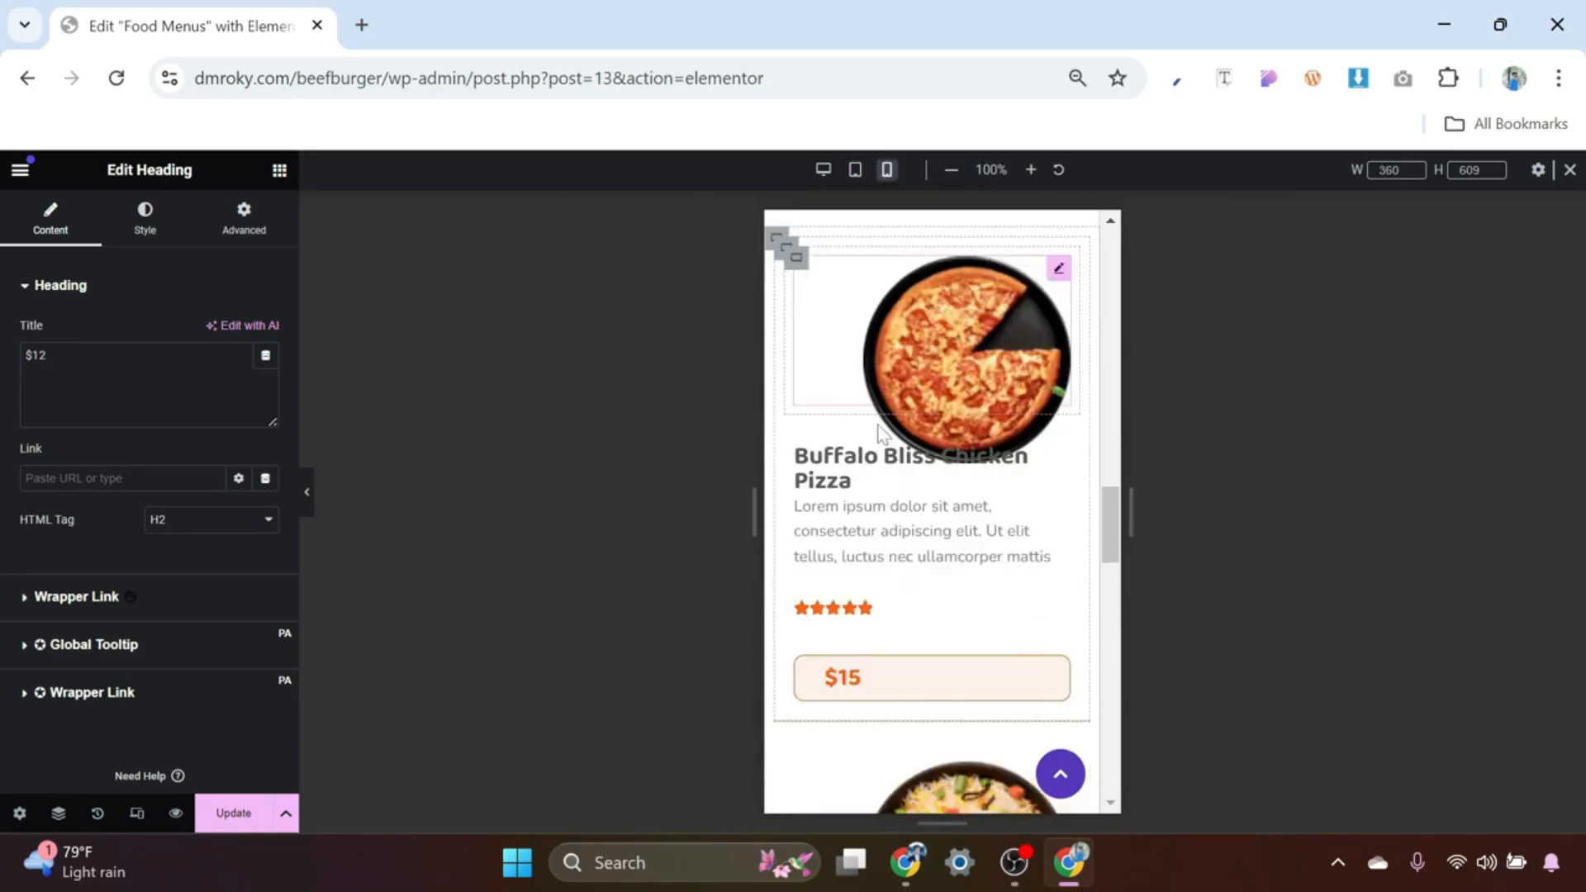
left_click(796, 261)
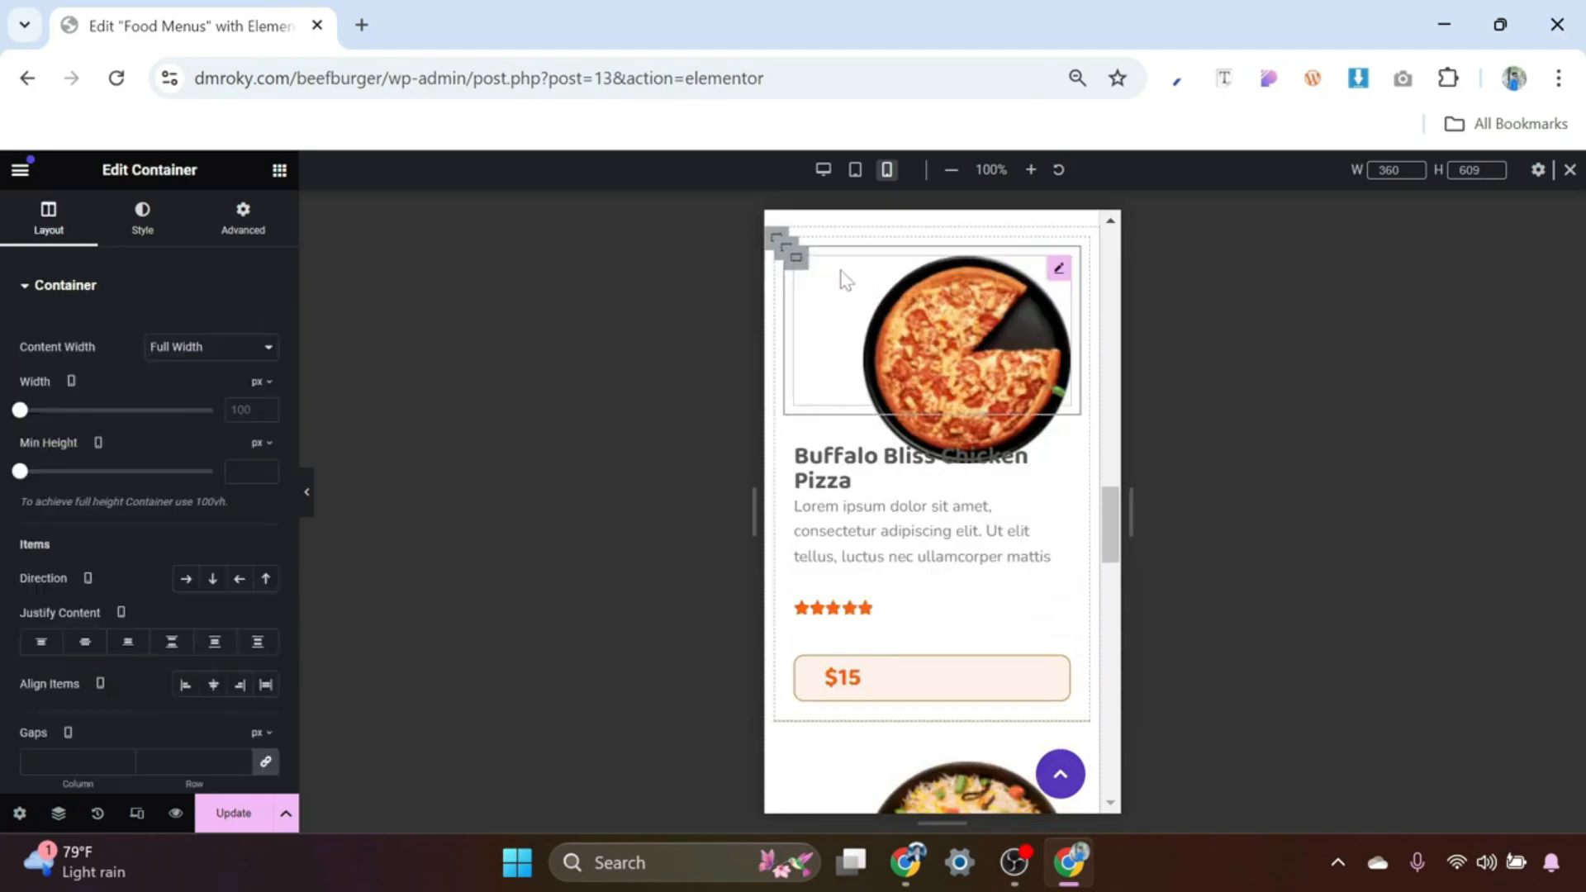
left_click(261, 383)
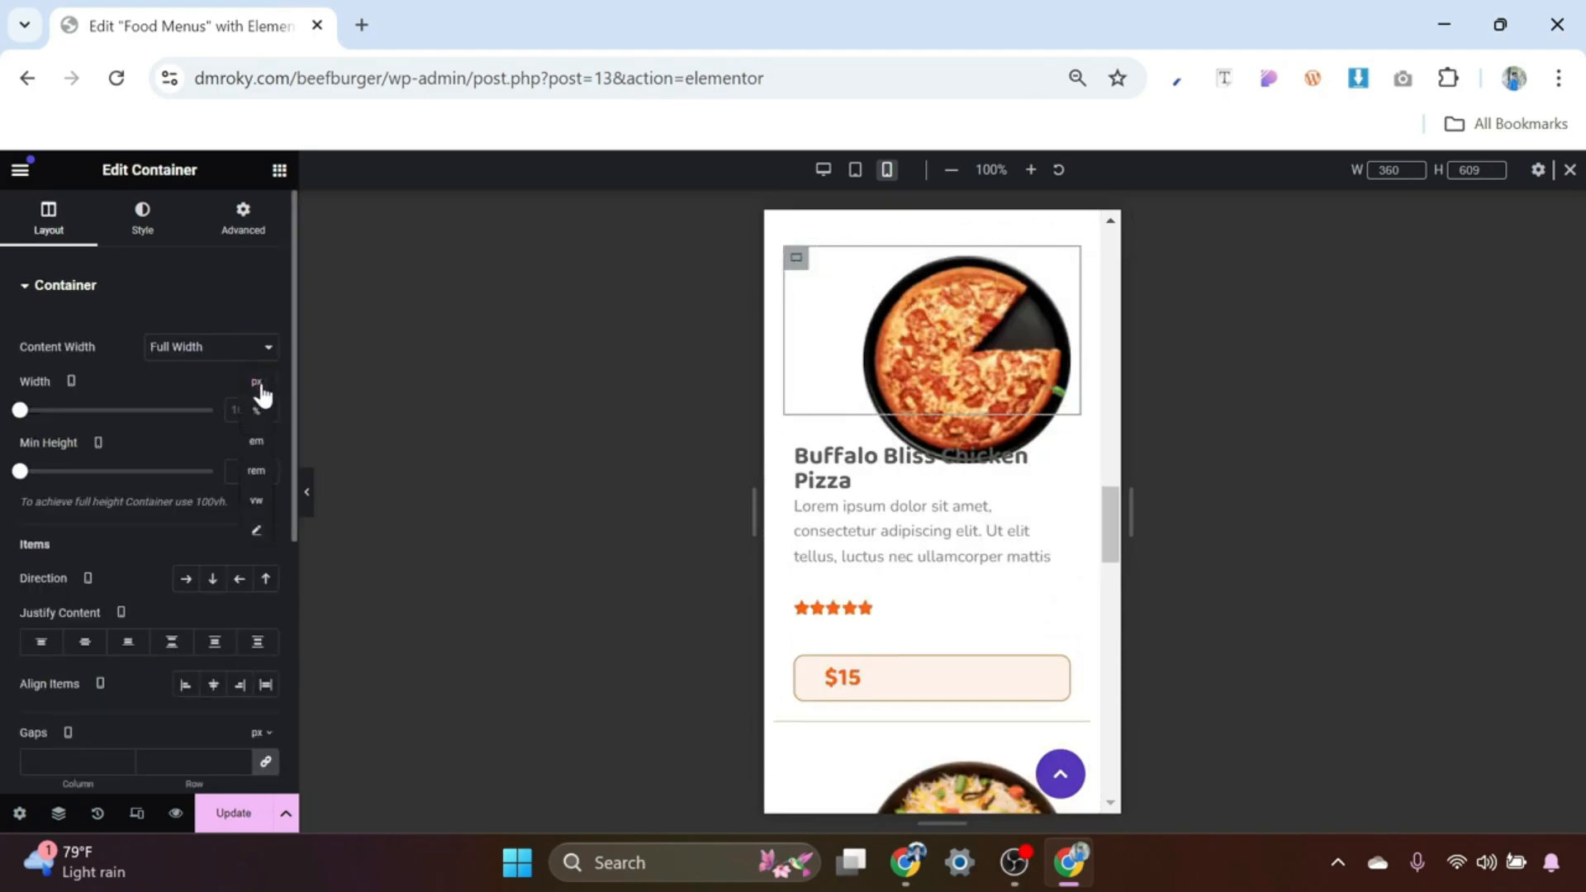
left_click(258, 412)
type("20")
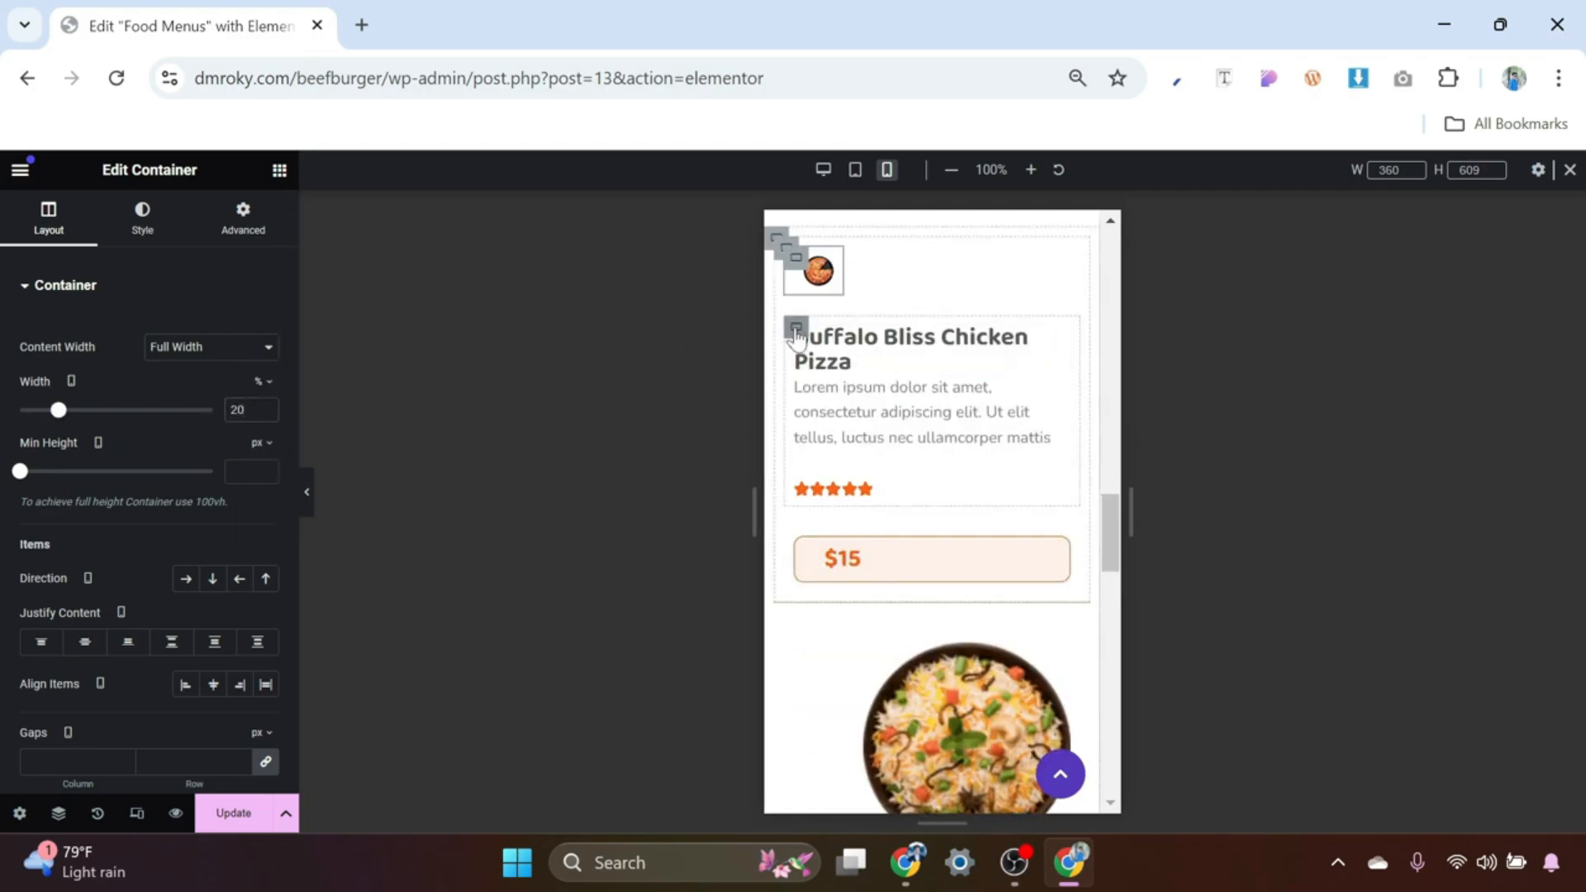
Step: Set the mobile width of the container holding the pizza row's heading, description and stars to 60%
left_click(796, 331)
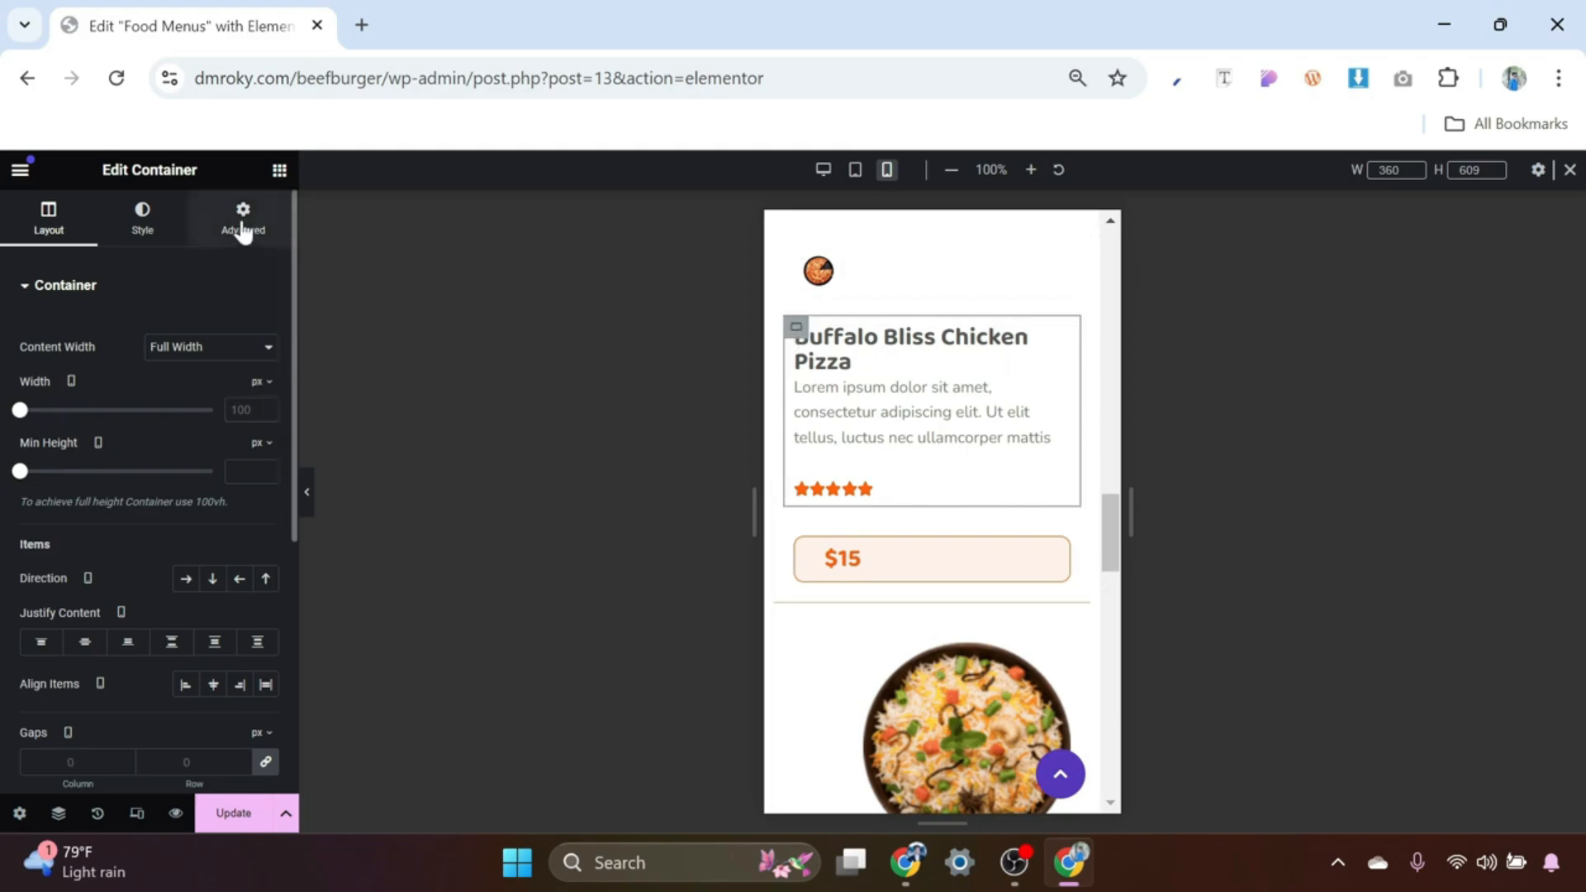
left_click(259, 385)
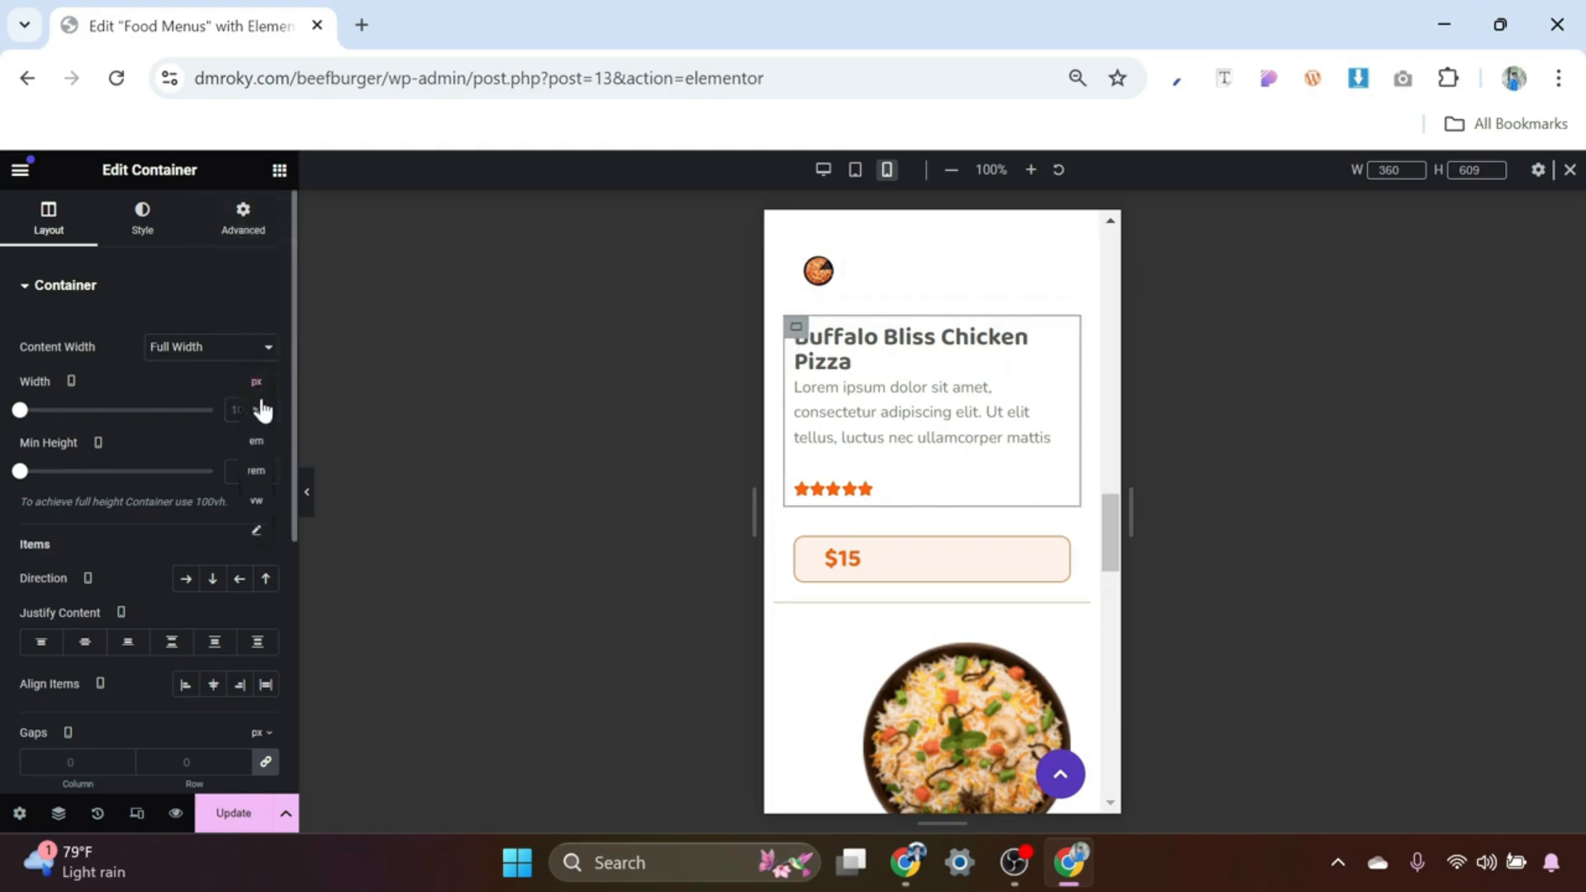
left_click(258, 412)
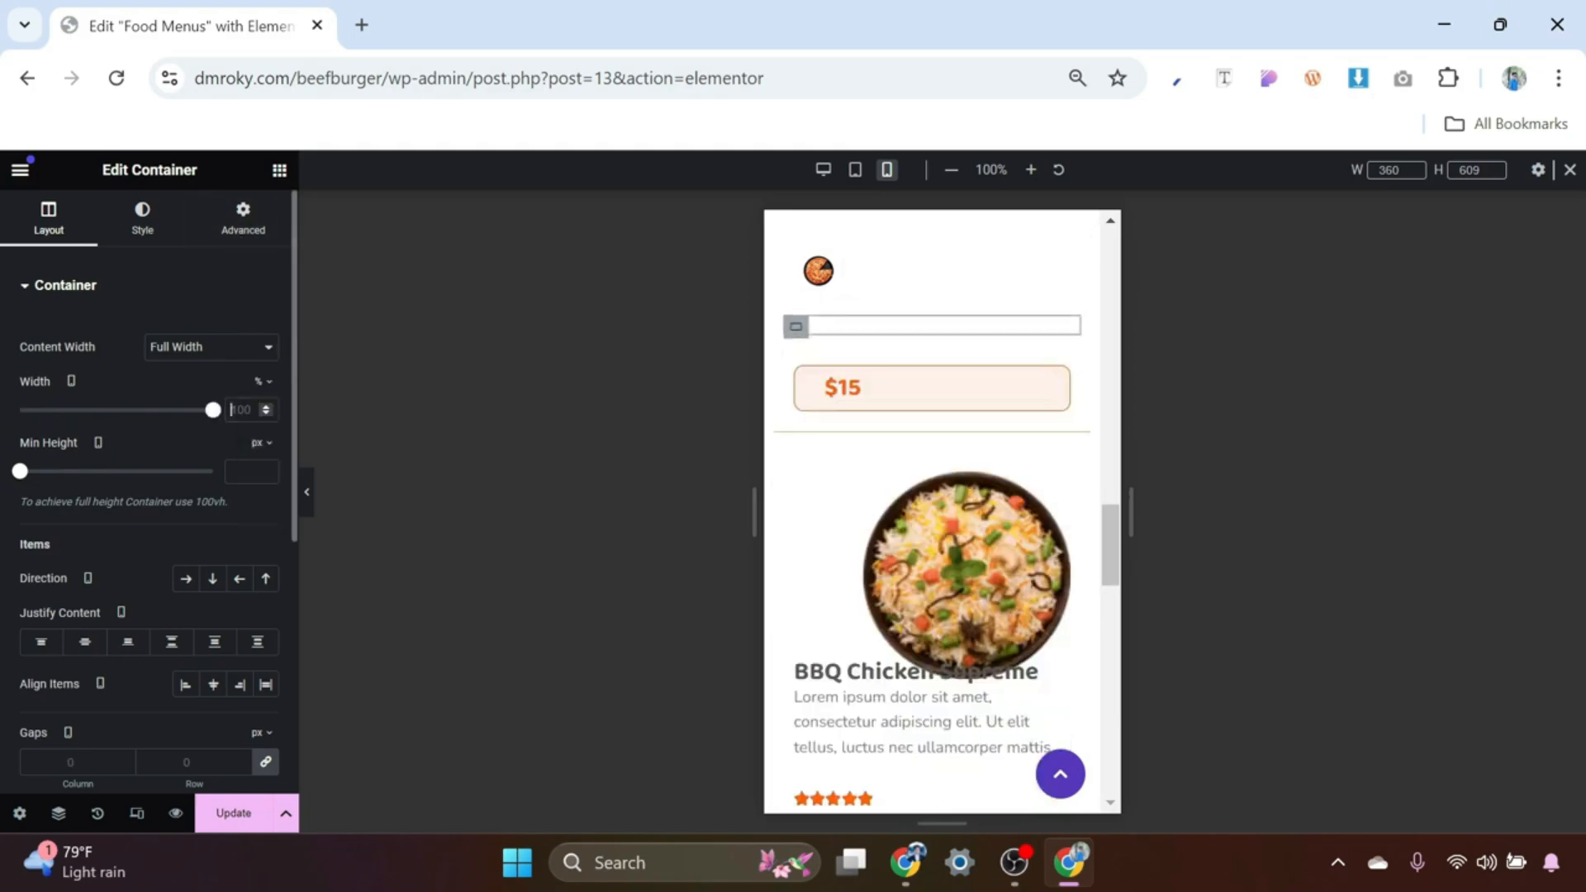
type("60")
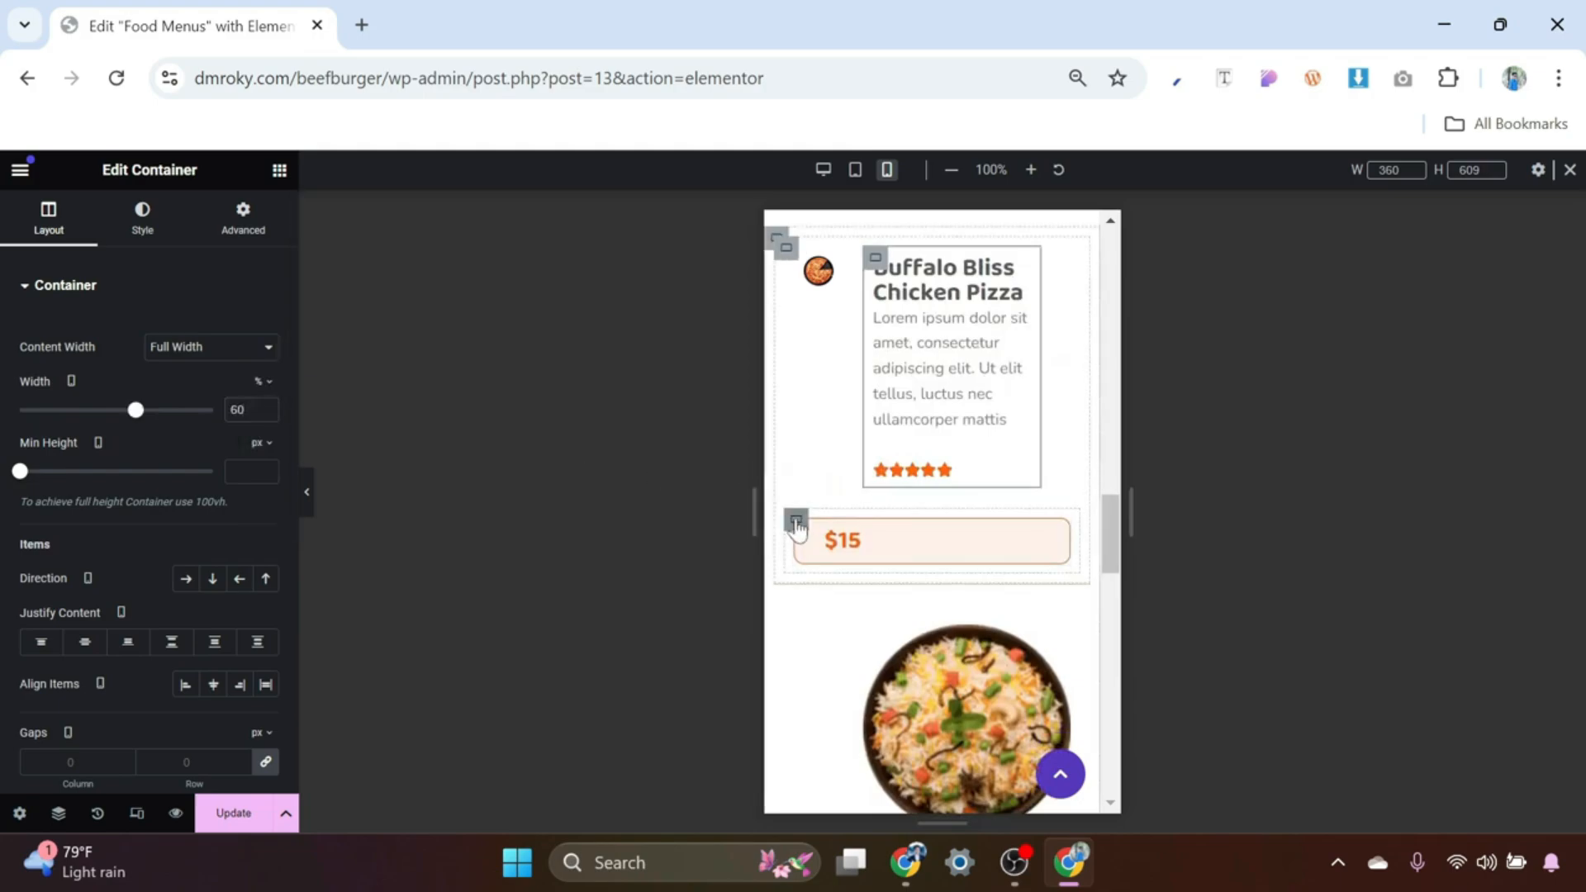
Step: Set the mobile width of the $15 price container to 20%
left_click(796, 524)
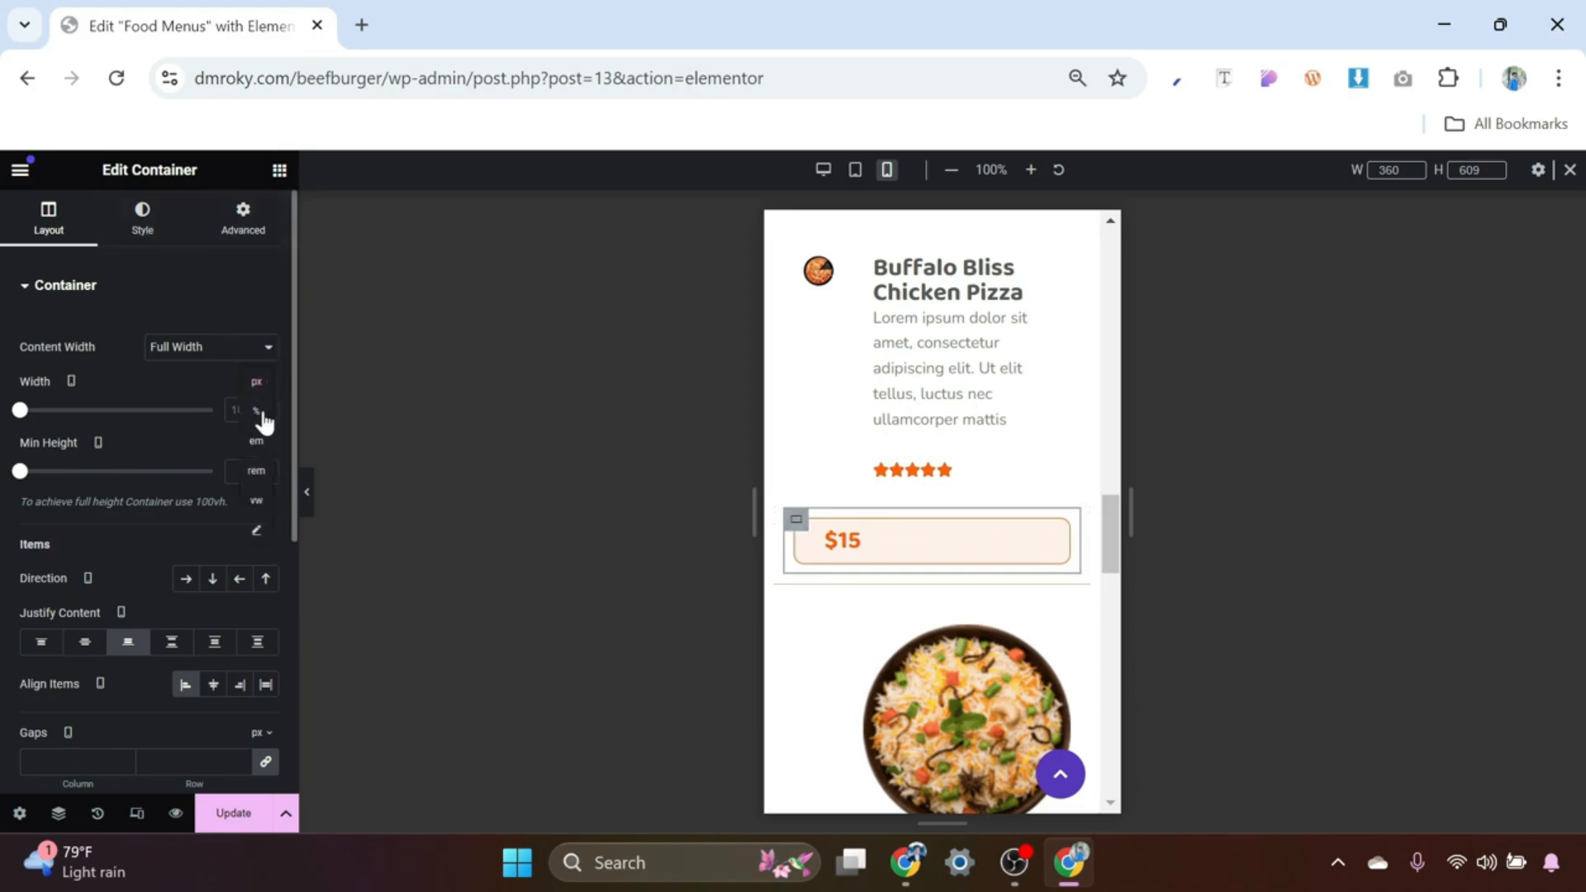
left_click(257, 412)
type("20")
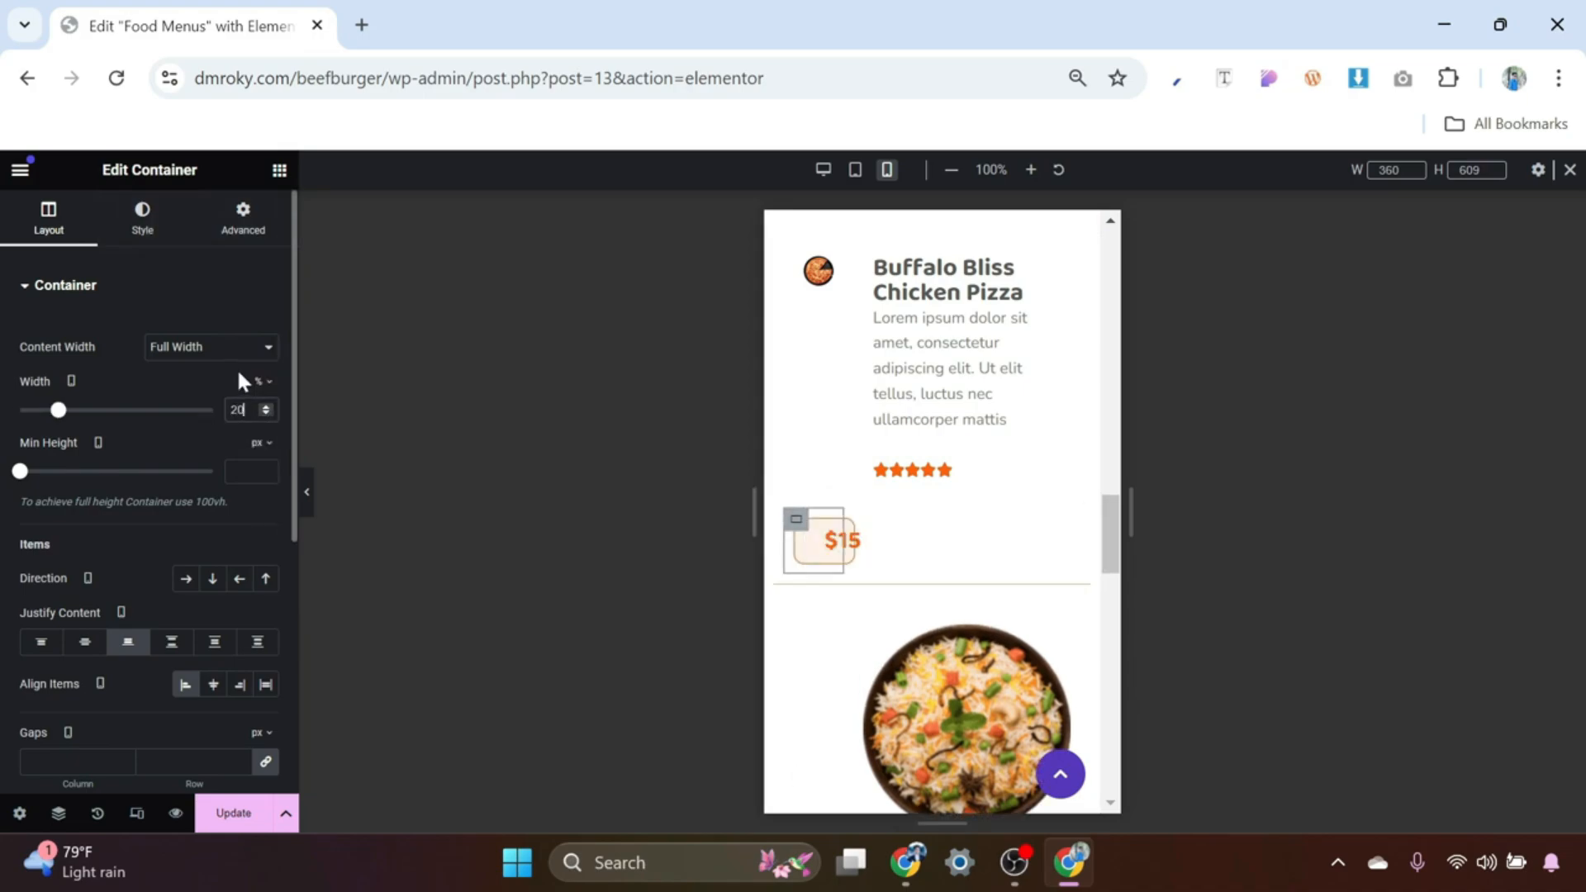
Step: Set the pizza row container's mobile gaps to 0 and centre its items with both Justify Content and Align Items
scroll(950, 397, "up", 2)
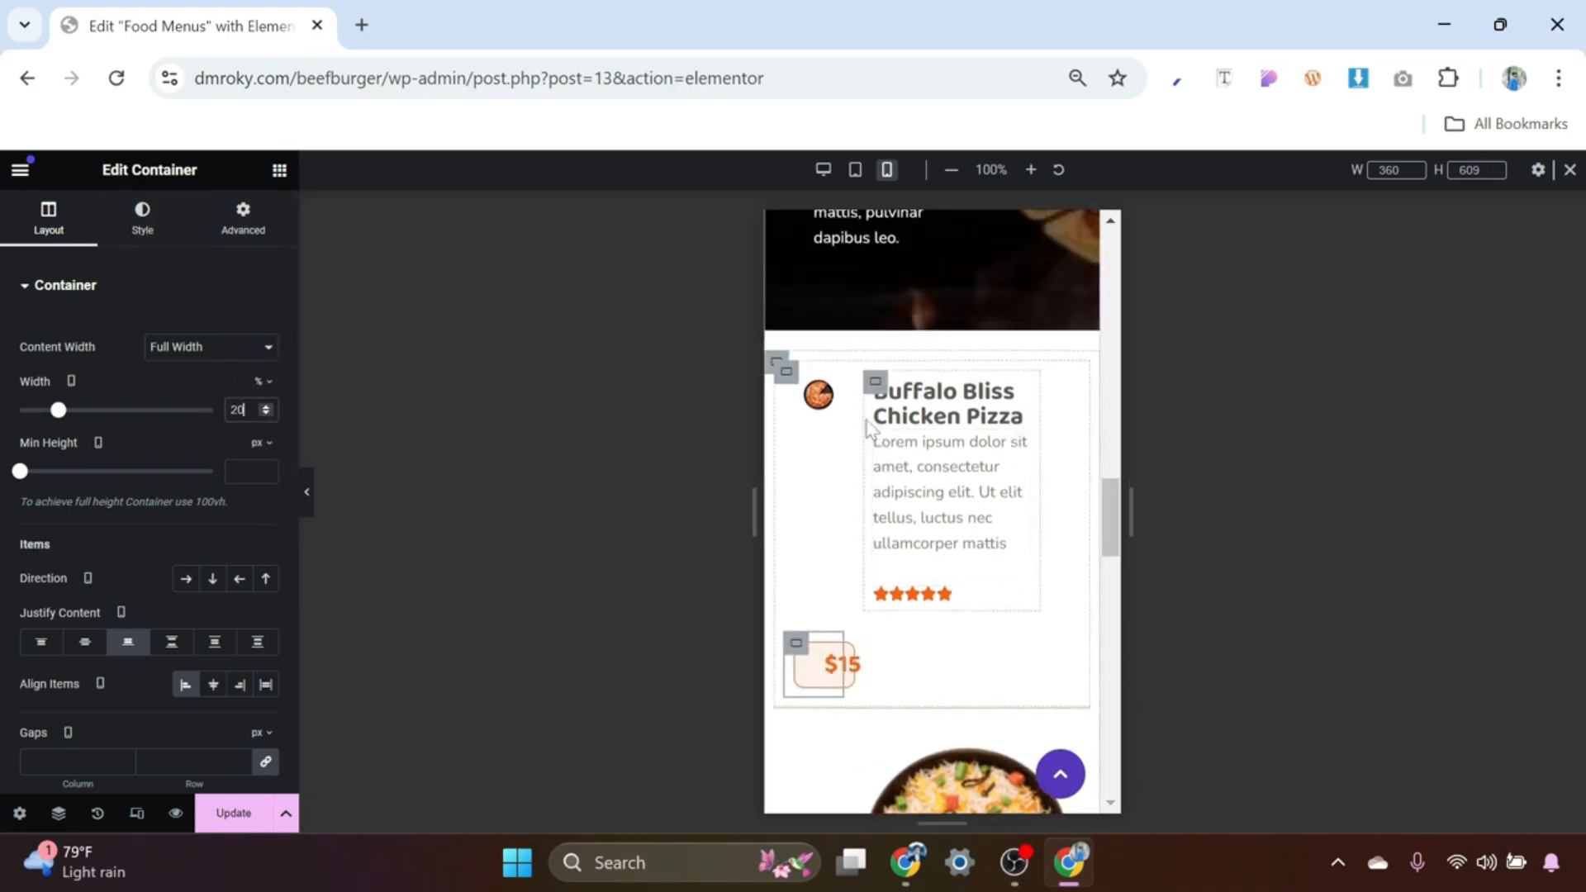
left_click(786, 379)
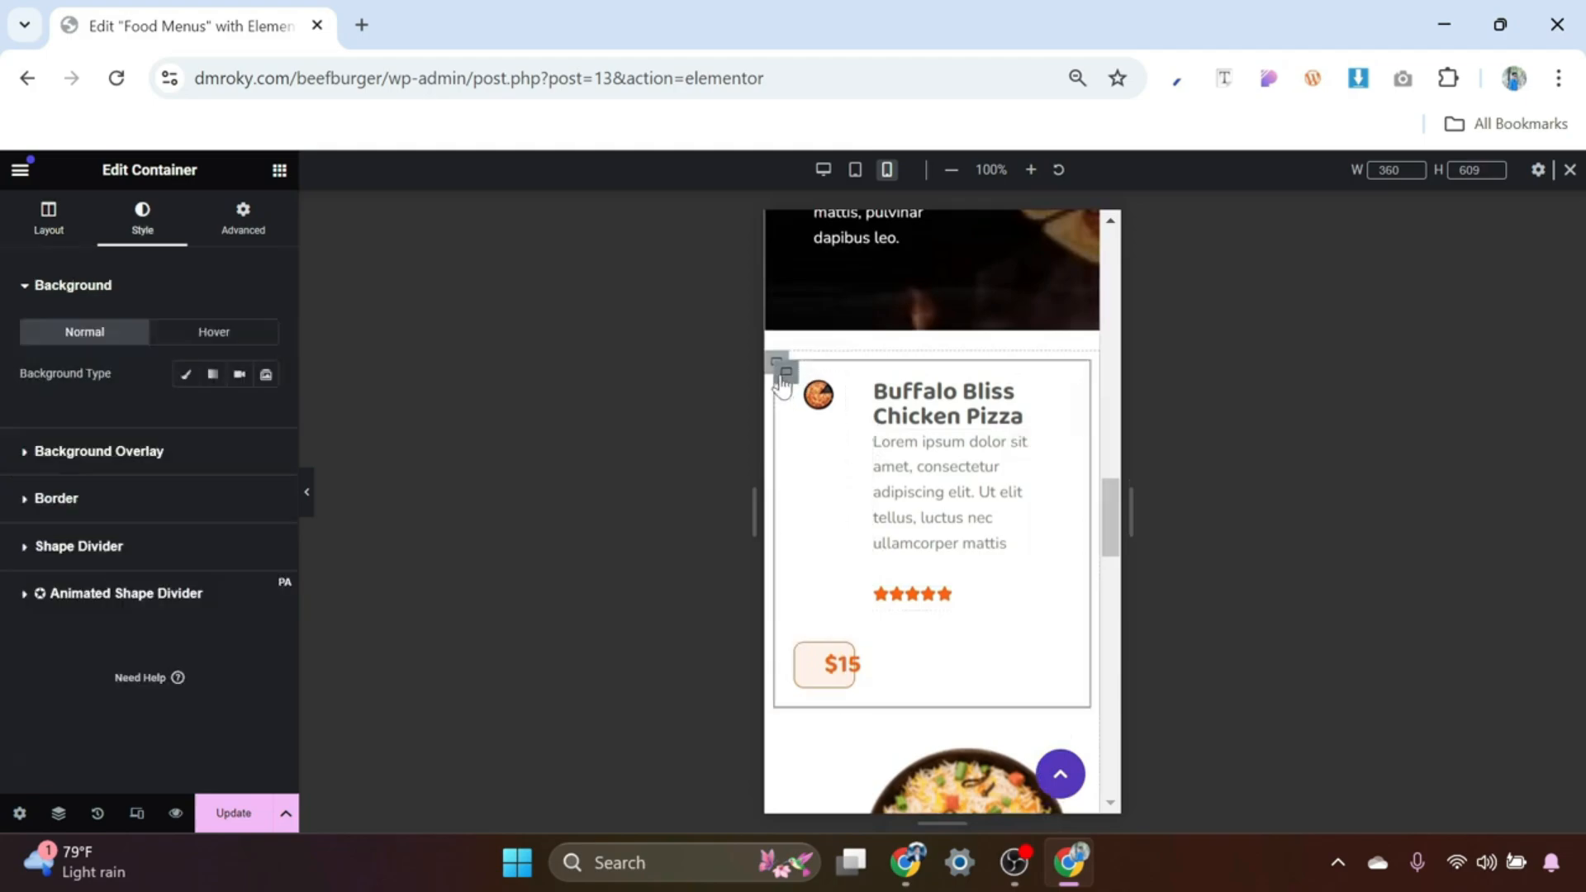
left_click(48, 224)
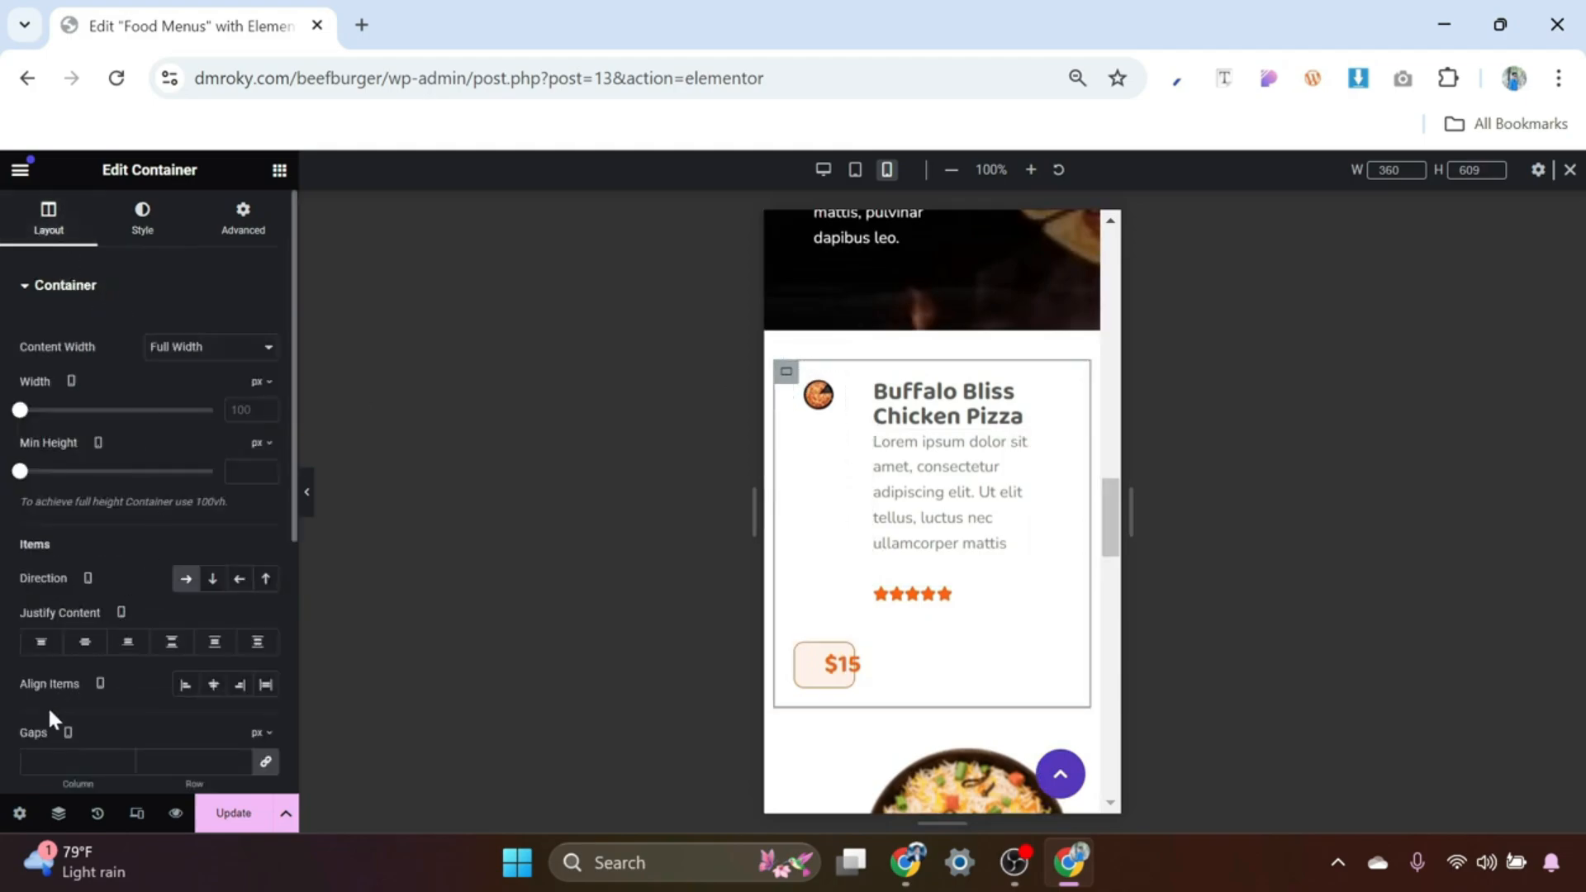
left_click(265, 762)
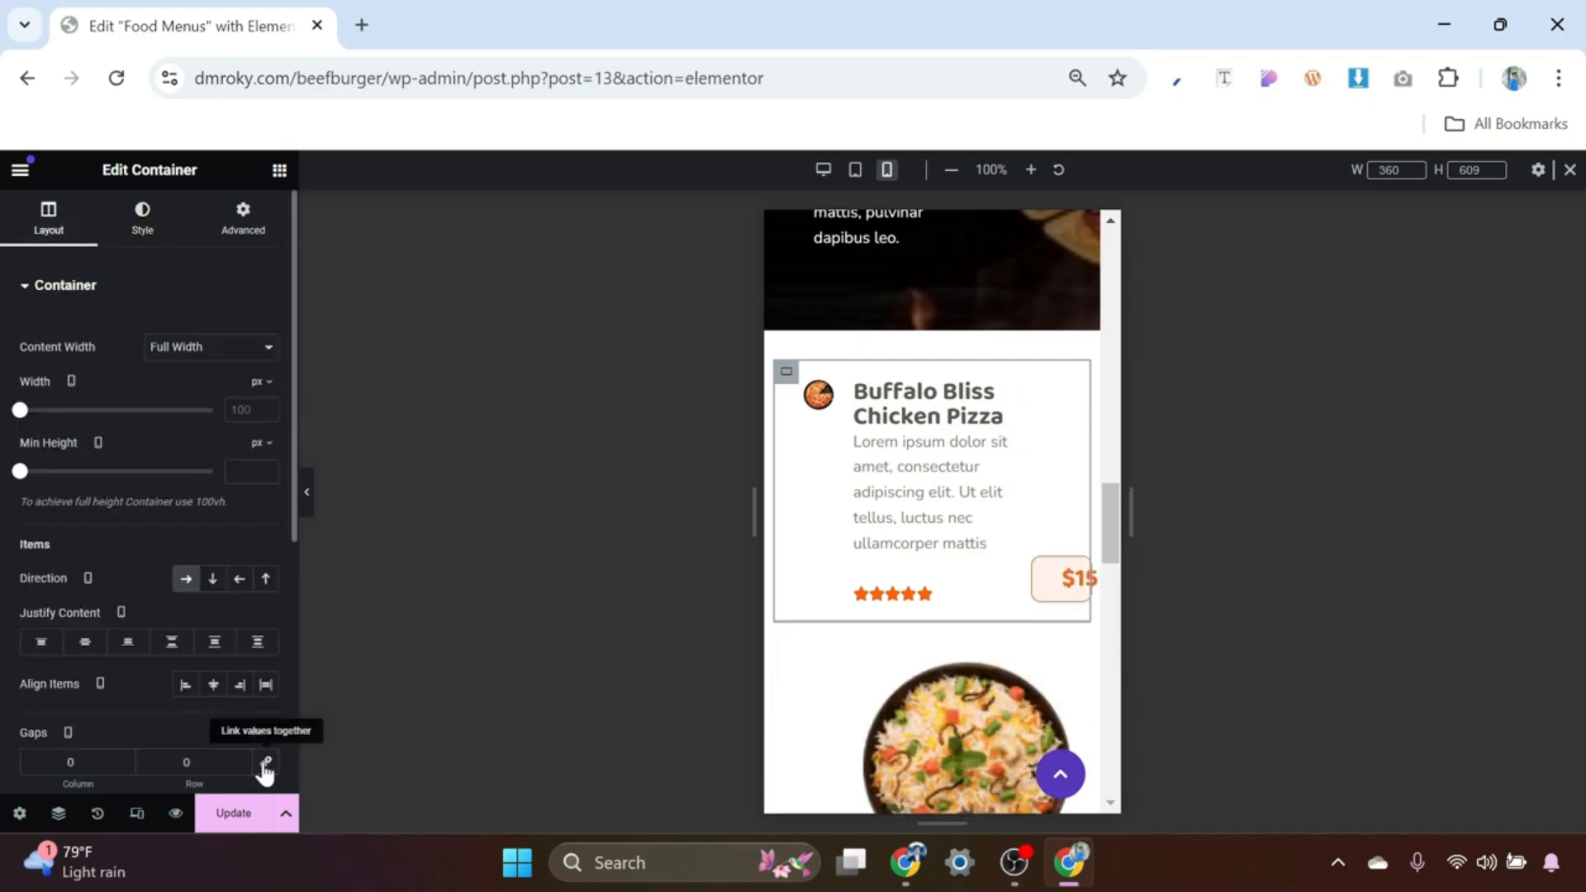
left_click(83, 644)
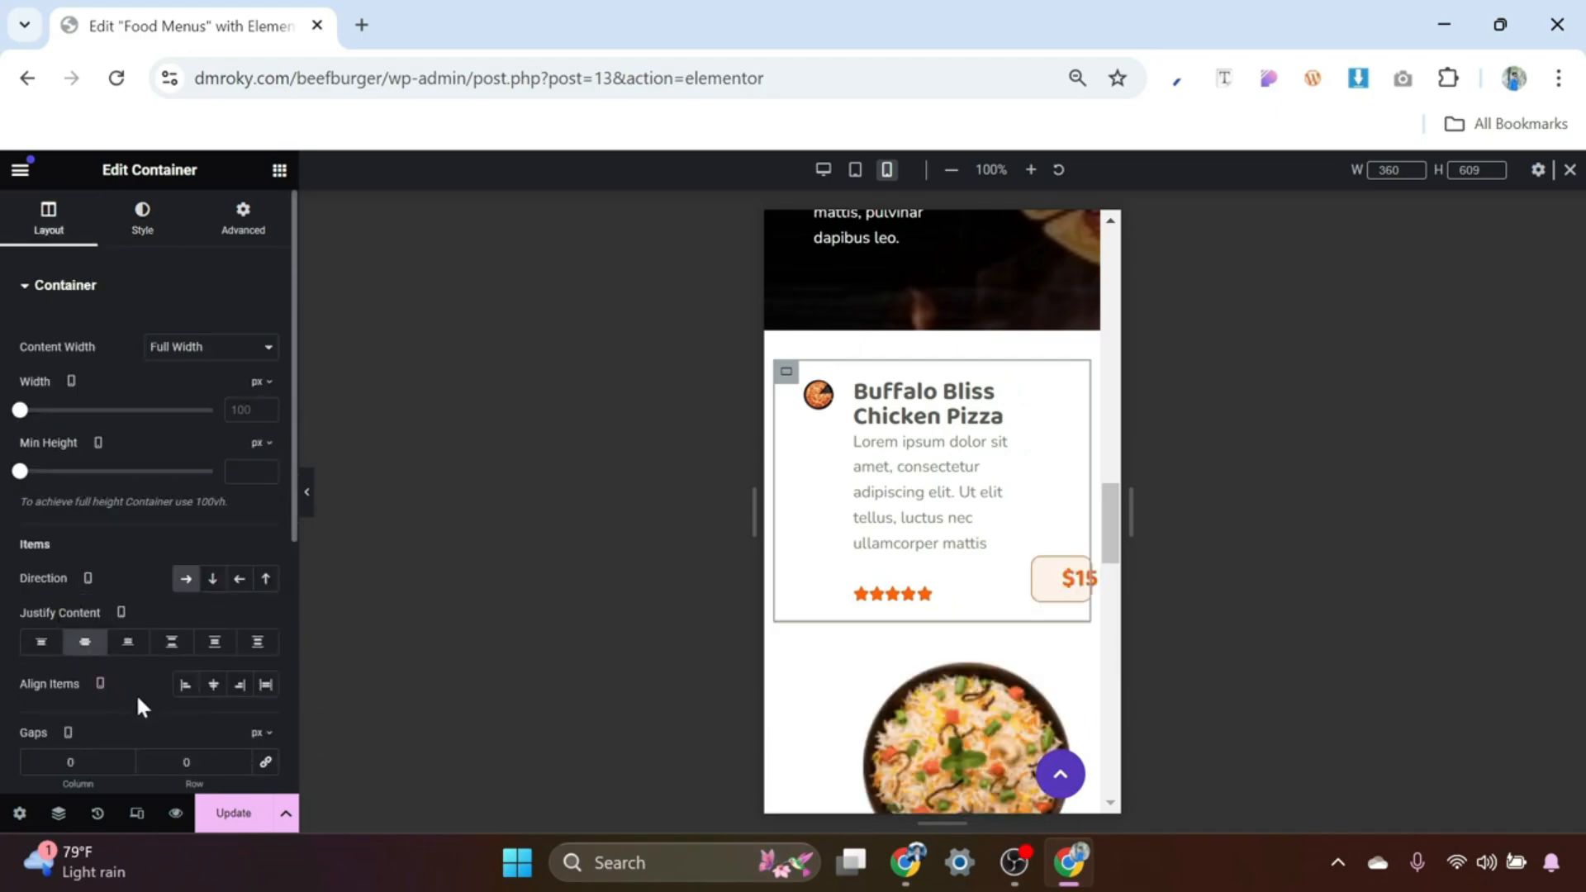
left_click(213, 693)
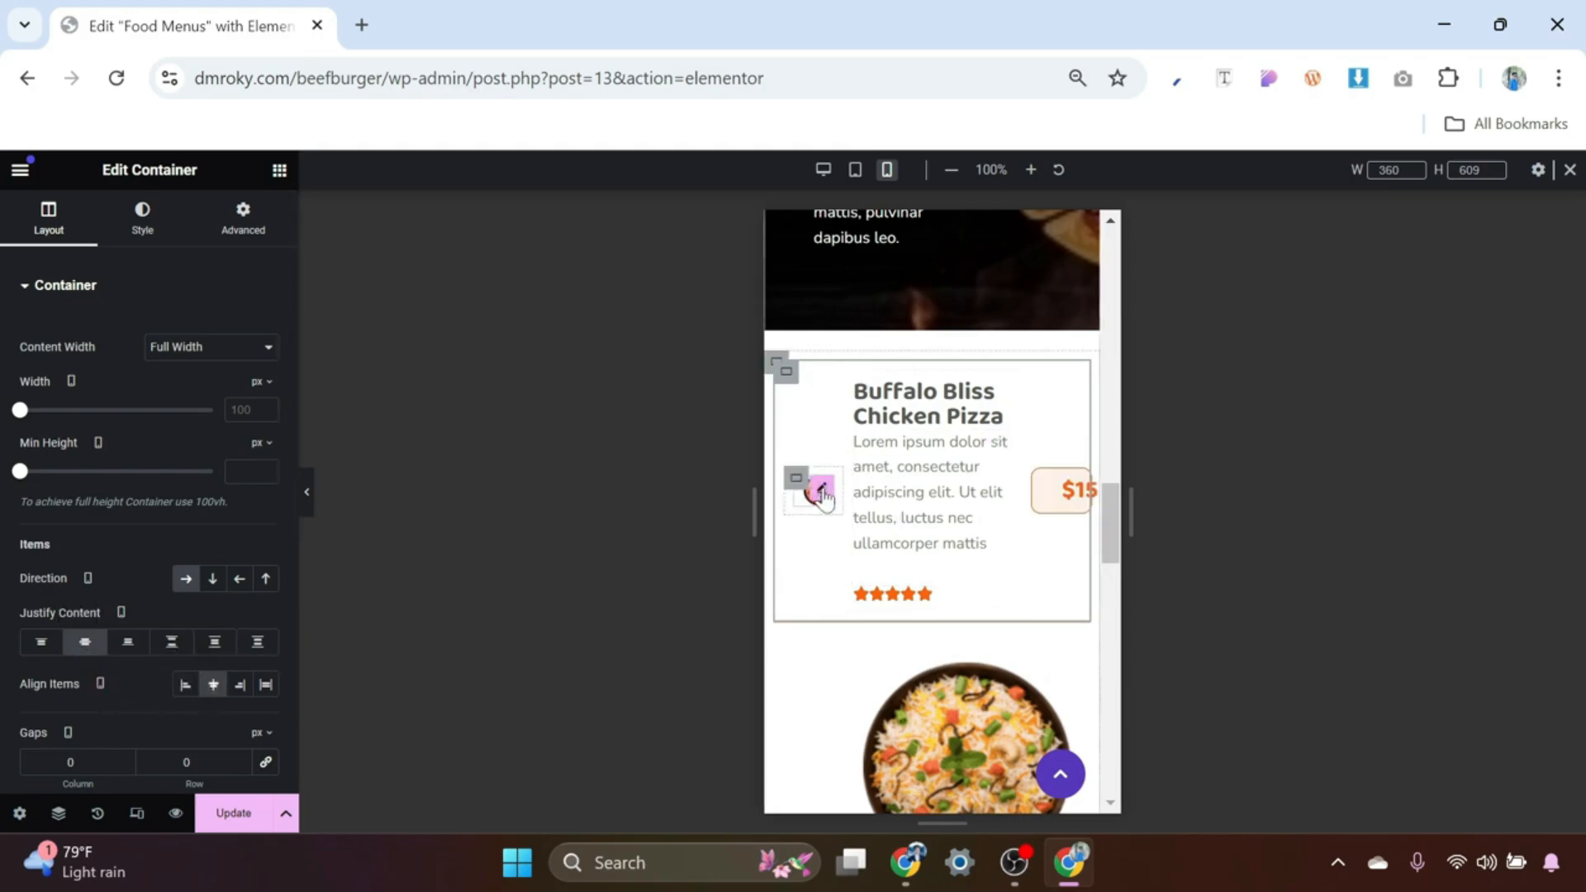
Step: Set the pizza image's mobile width to 100% and the Buffalo Bliss Chicken Pizza heading's font size to 16 px
left_click(822, 496)
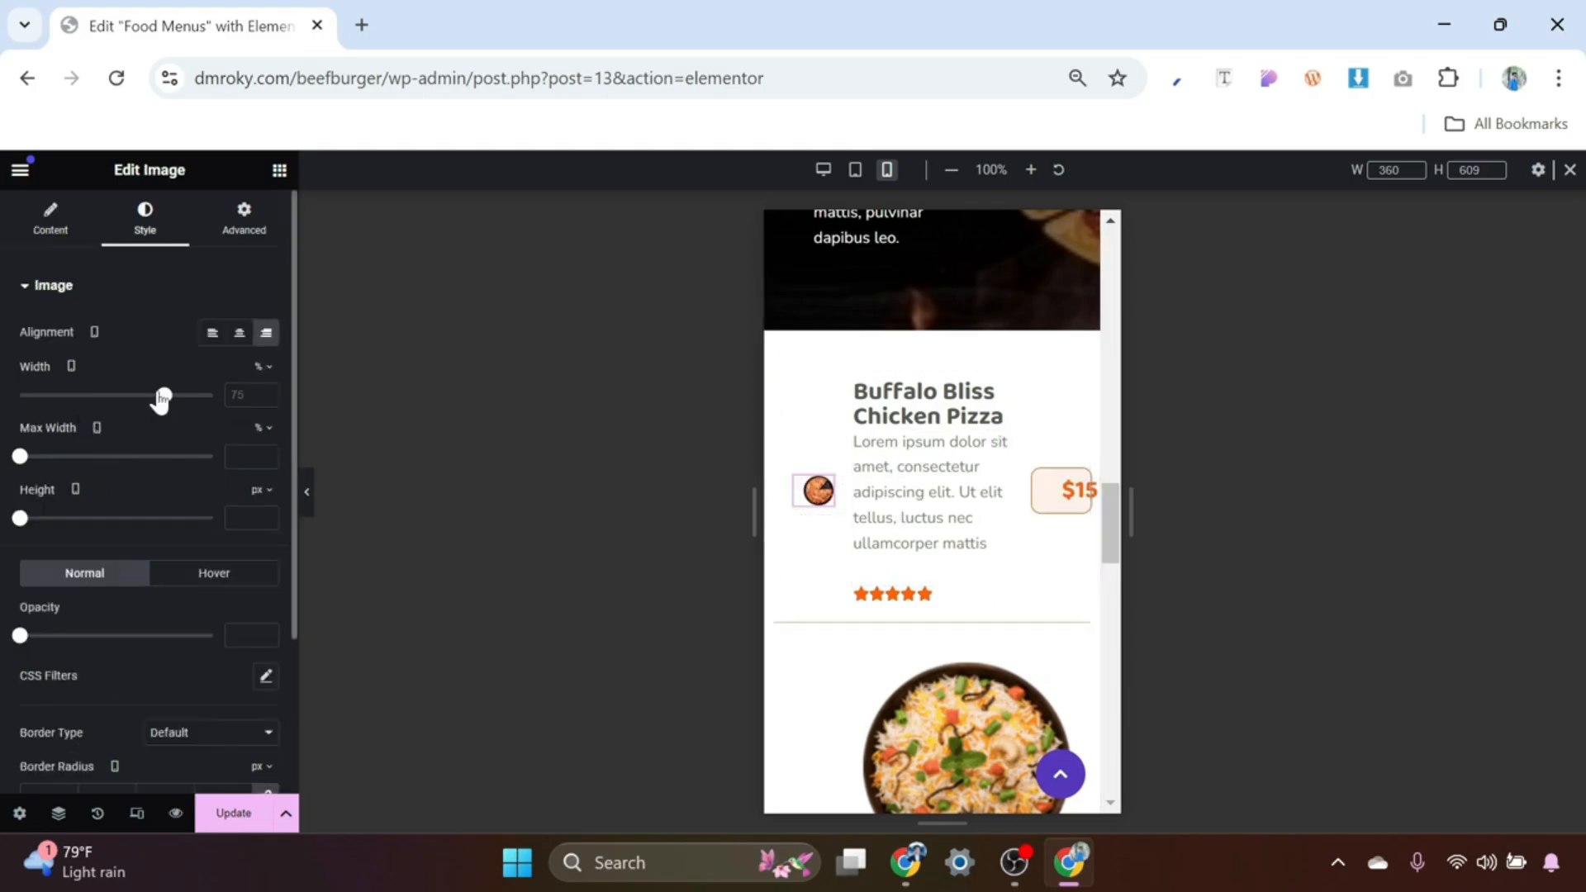
left_click_drag(162, 397, 225, 407)
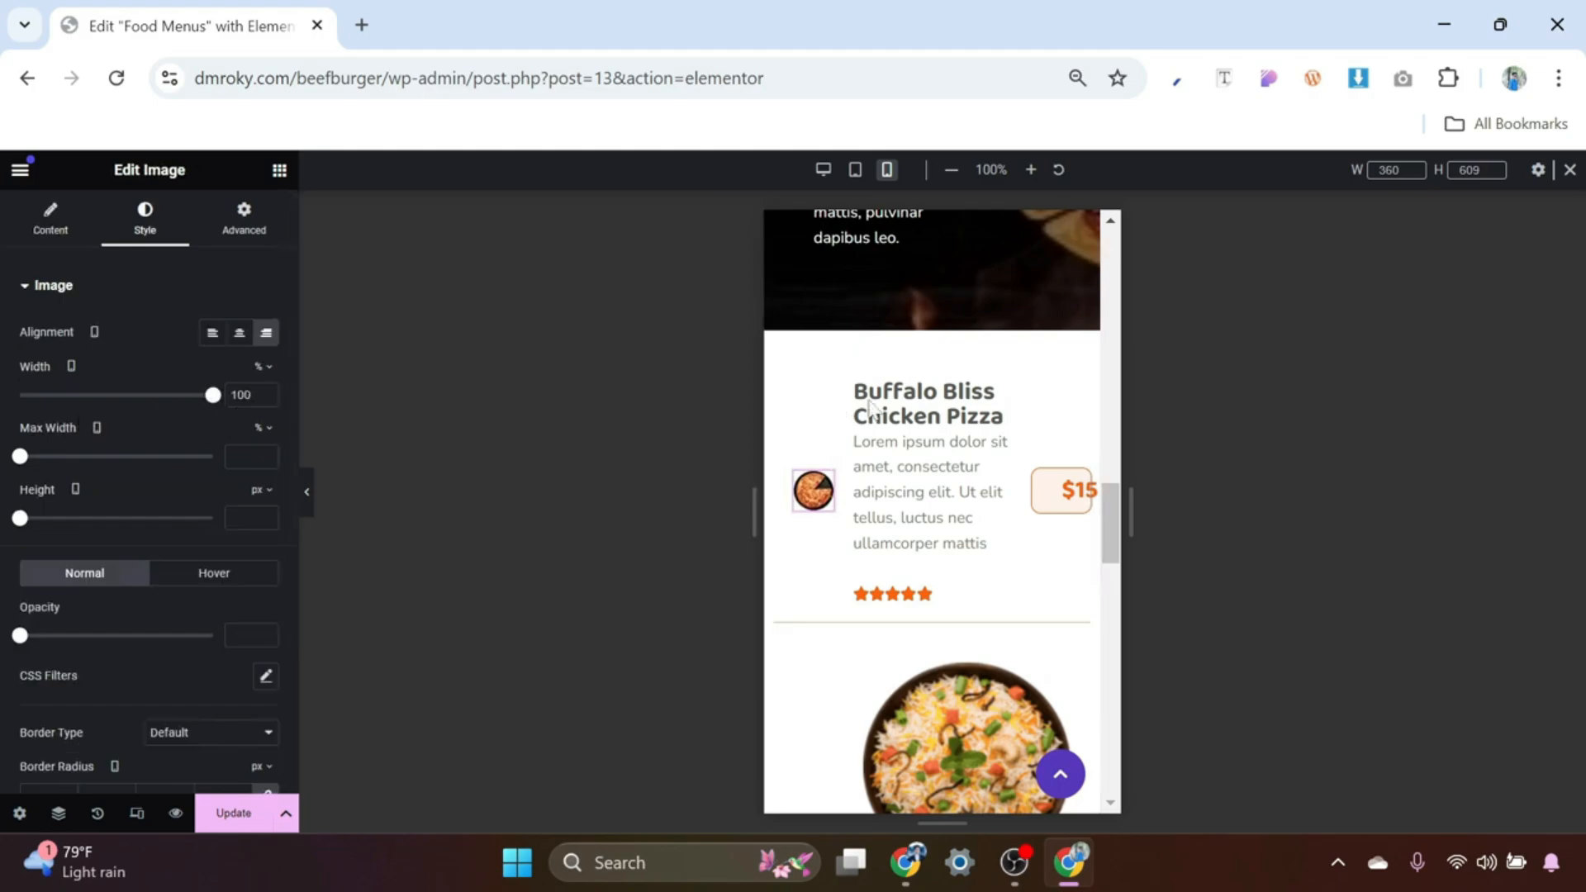
left_click(999, 399)
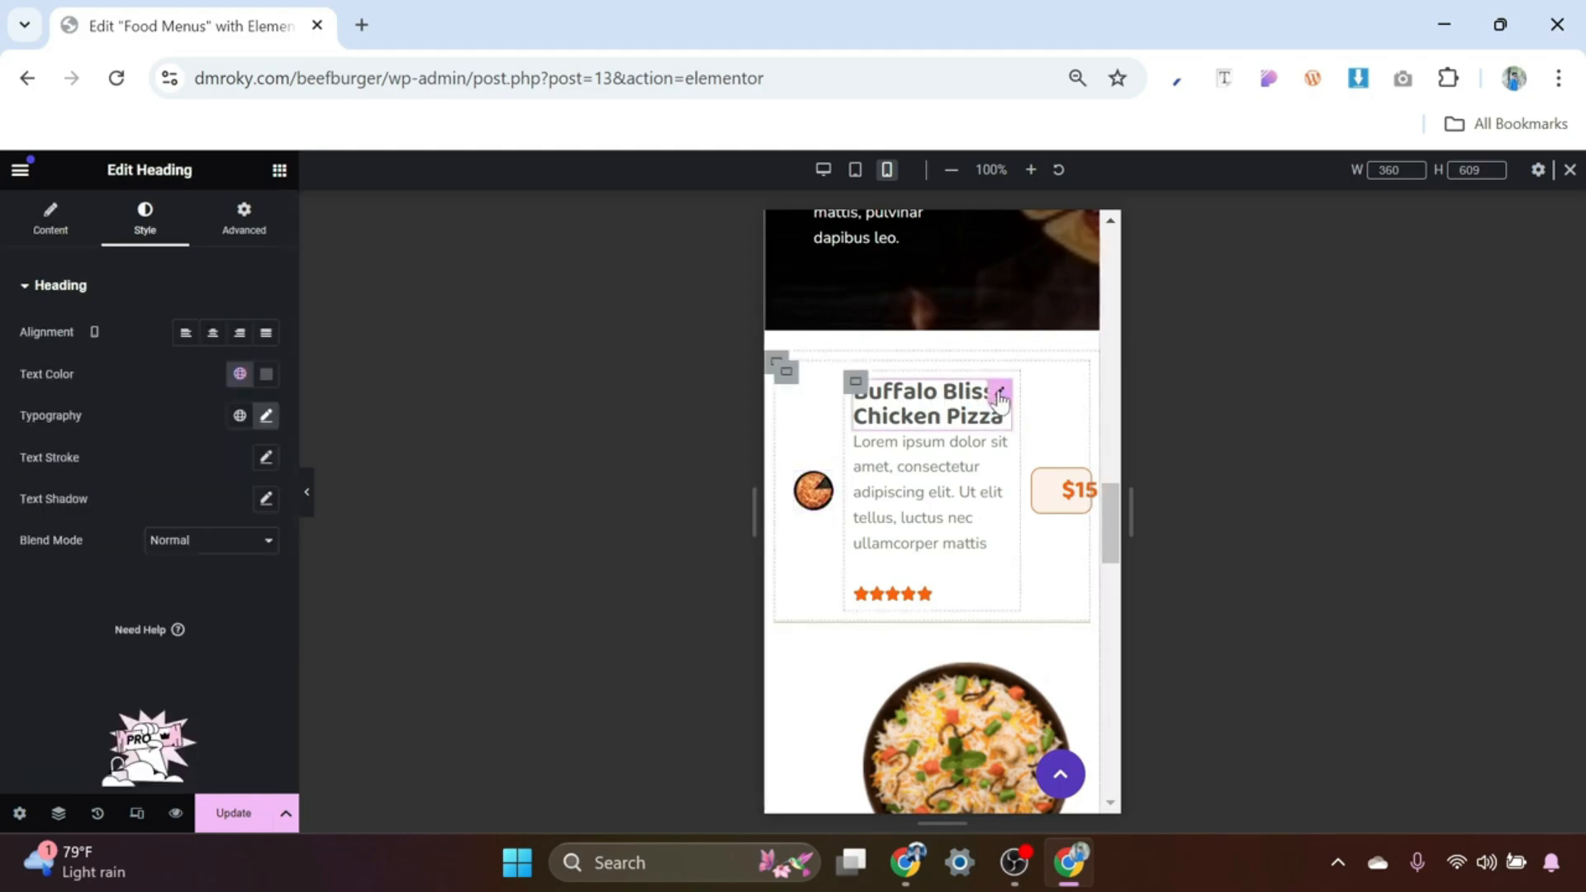
left_click(266, 418)
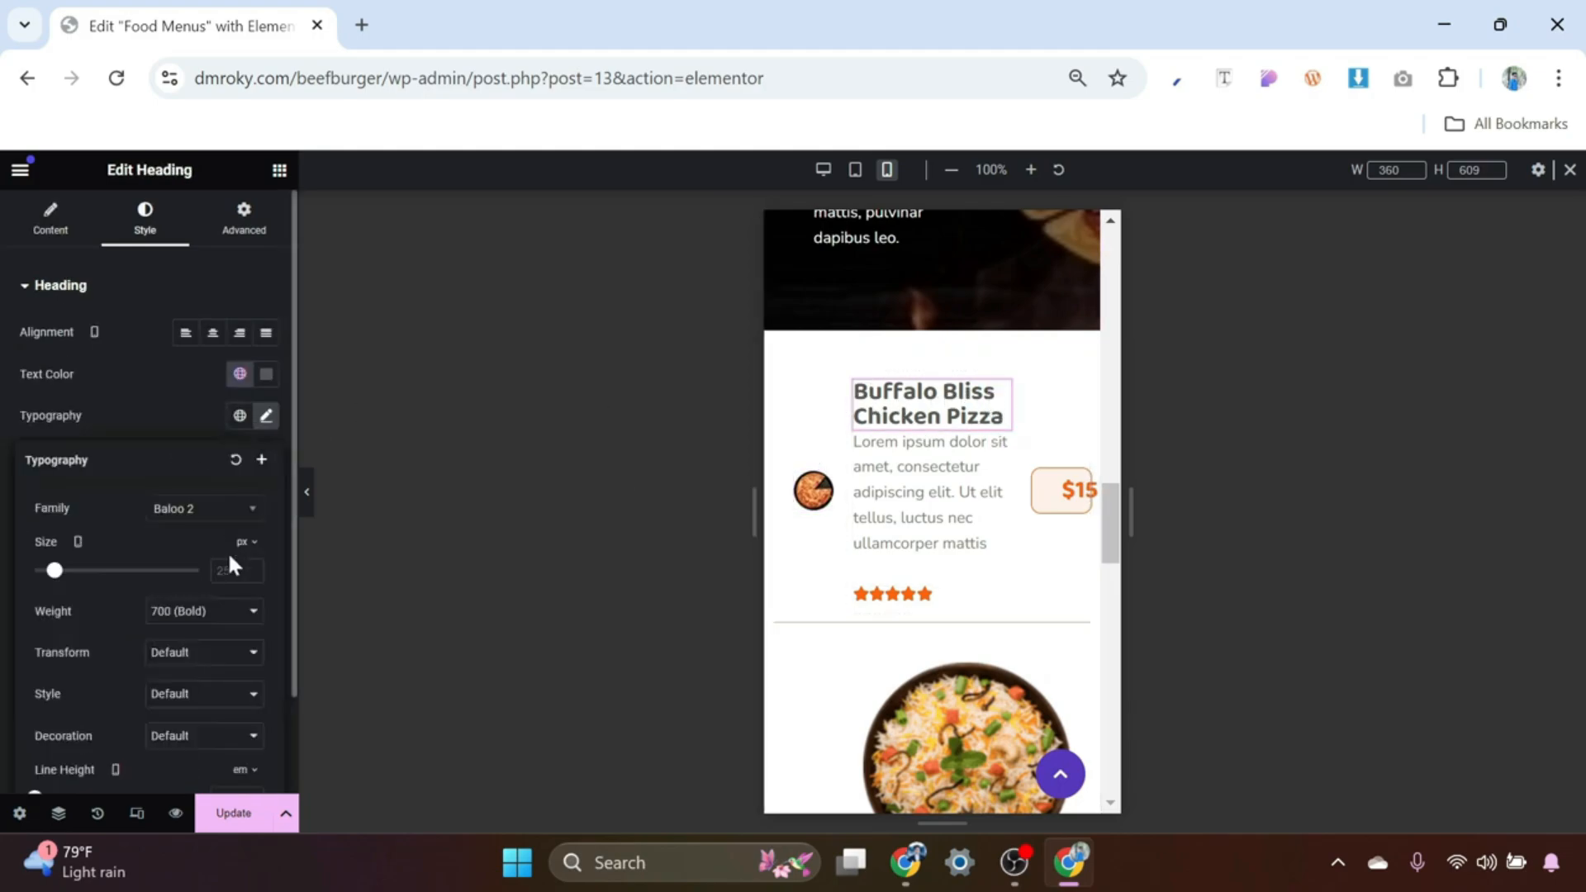
type("16")
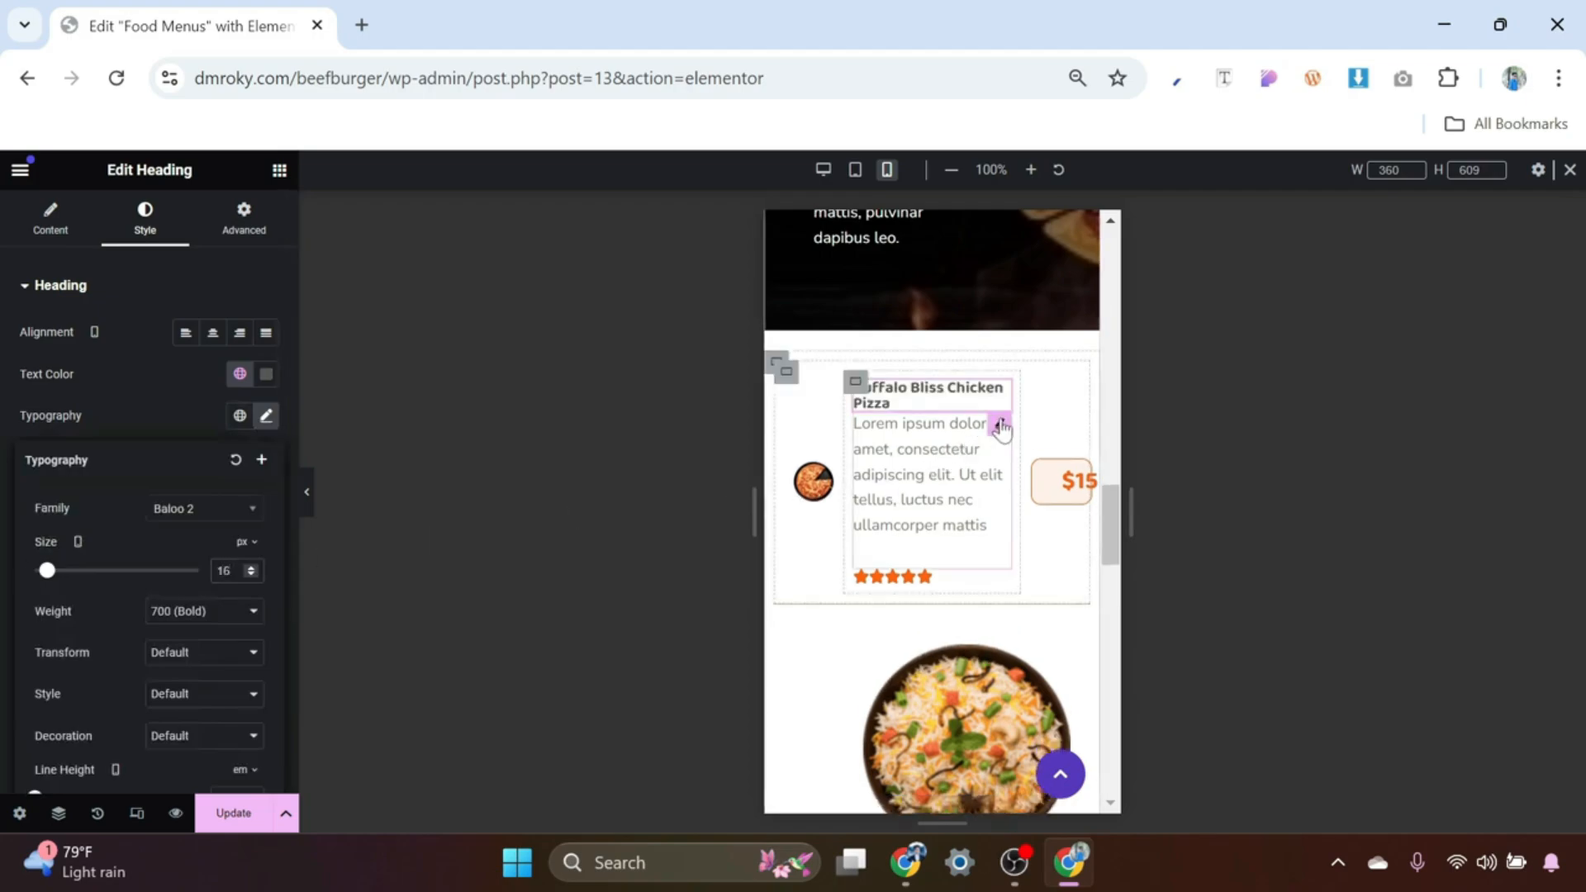
Step: Set the mobile font size of the pizza row's description text to 12 px
left_click(1001, 425)
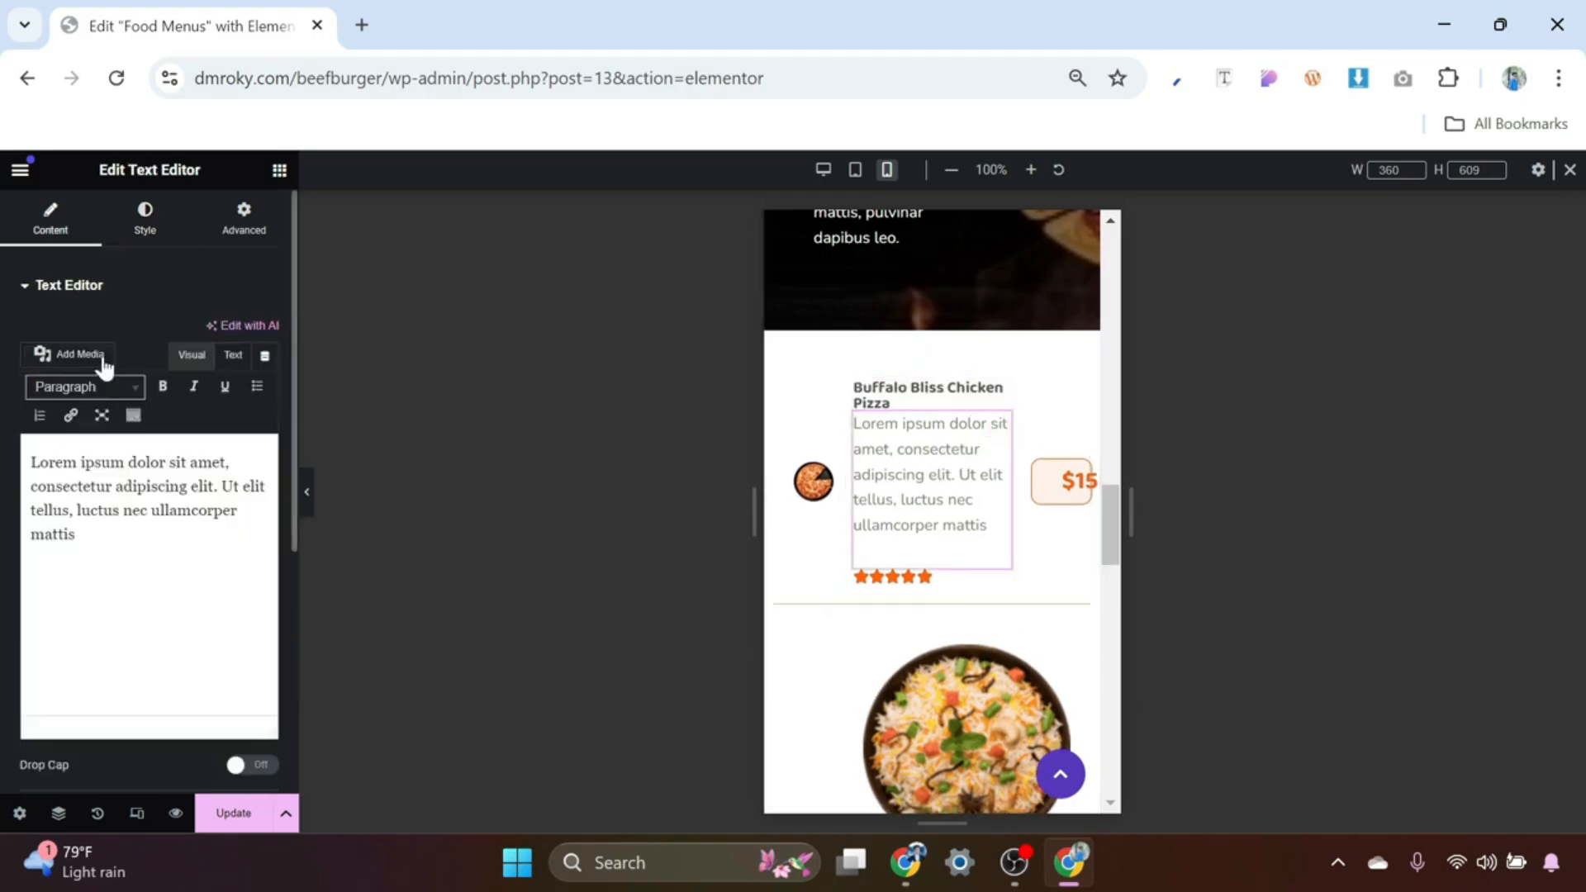
left_click(144, 227)
left_click(265, 417)
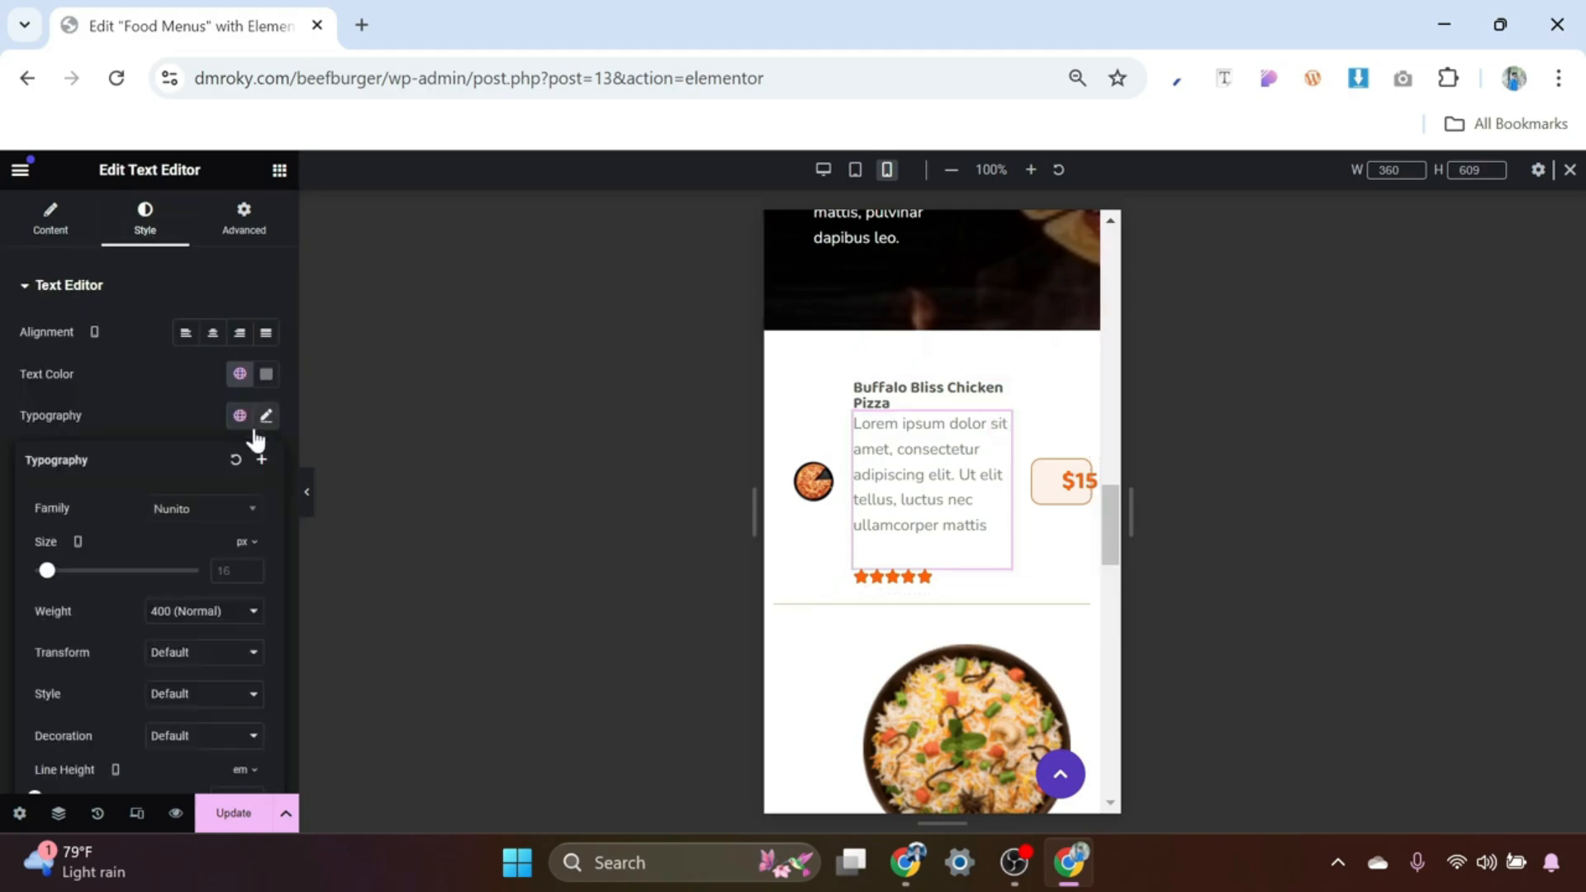
type("12")
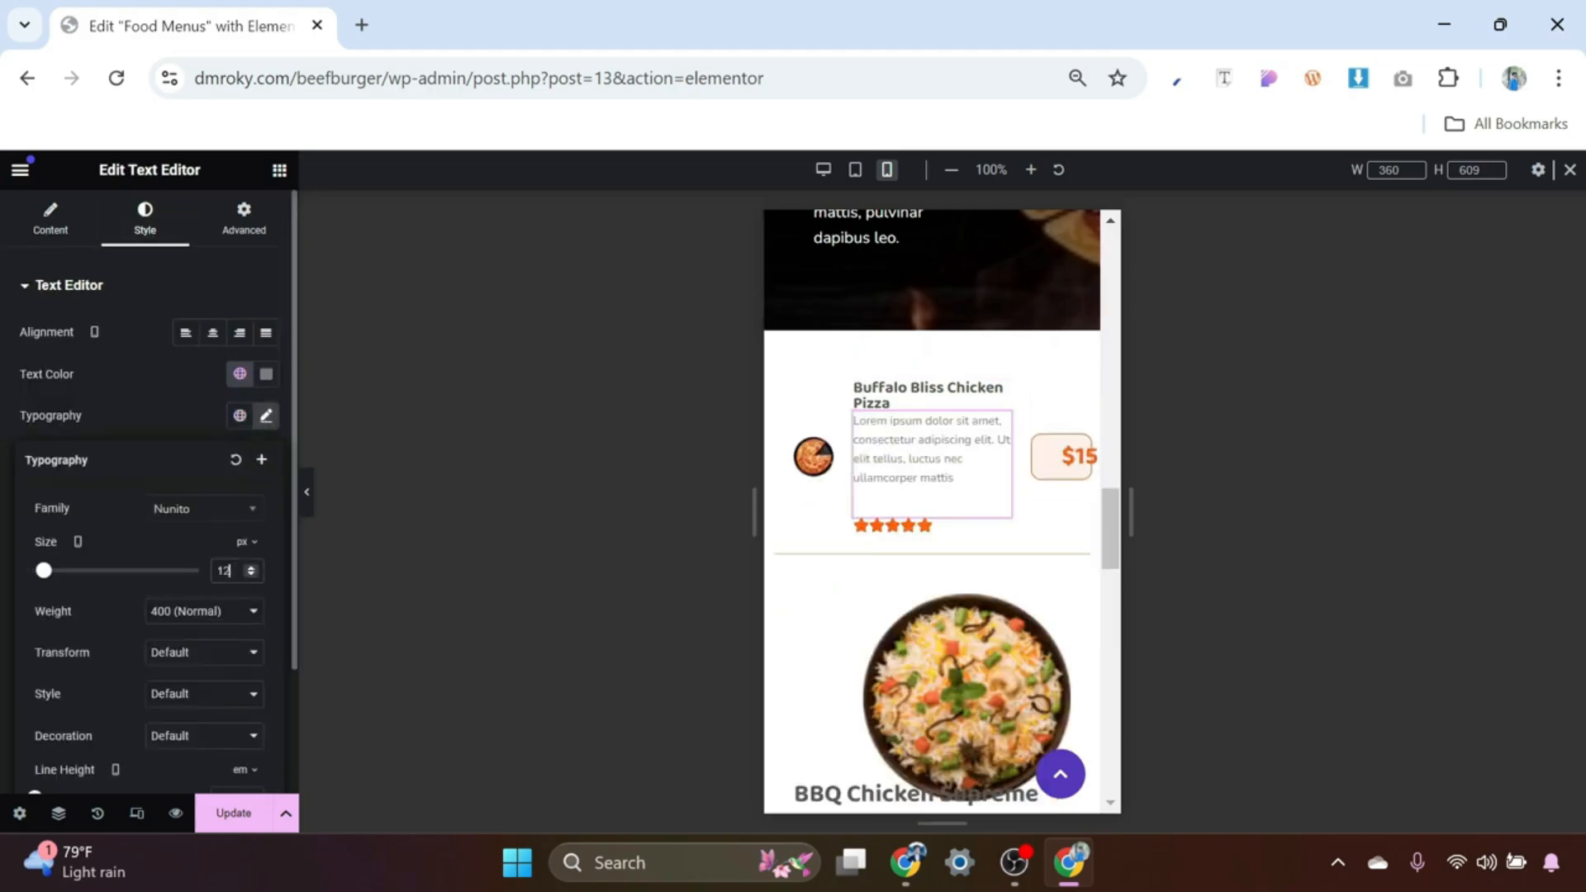
Step: Set the mobile font size of the $15 price heading to 13 px
left_click(1059, 453)
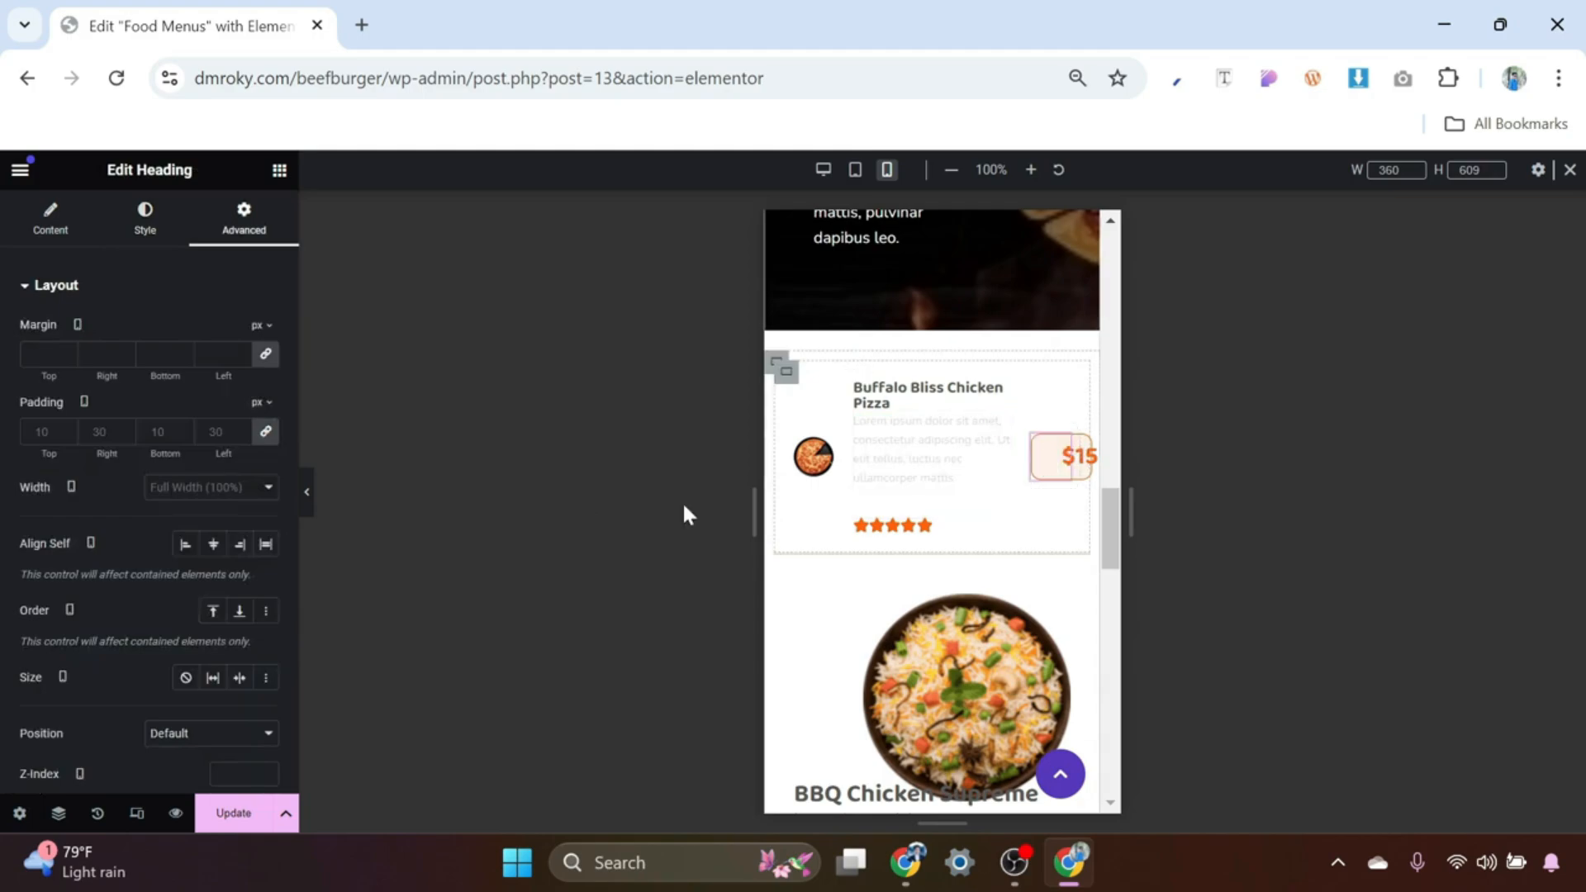
left_click(142, 235)
left_click(266, 418)
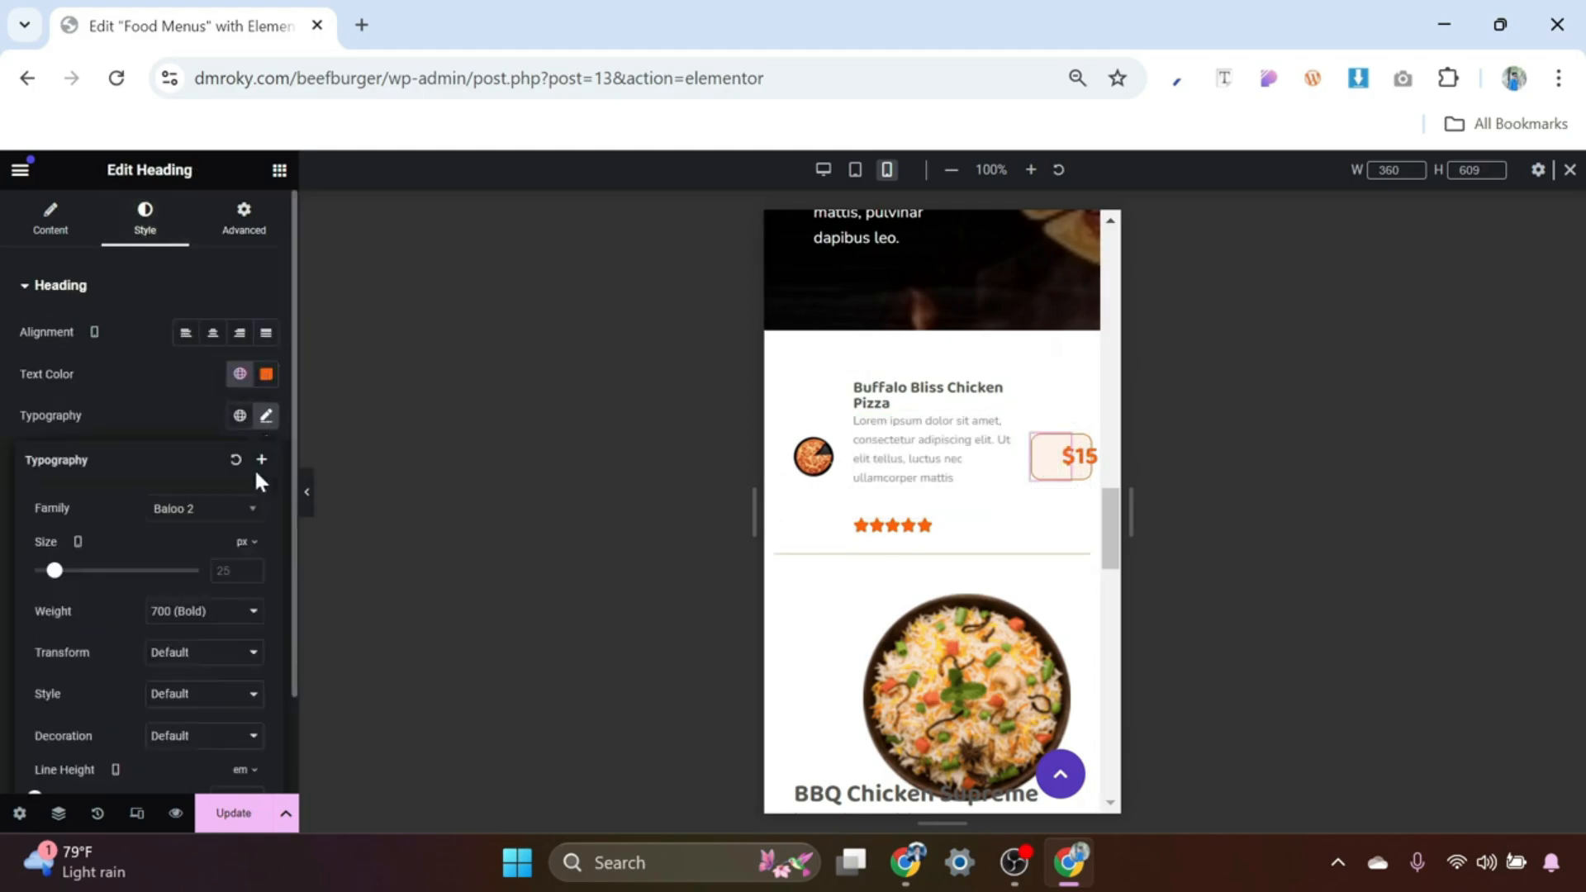
type("13")
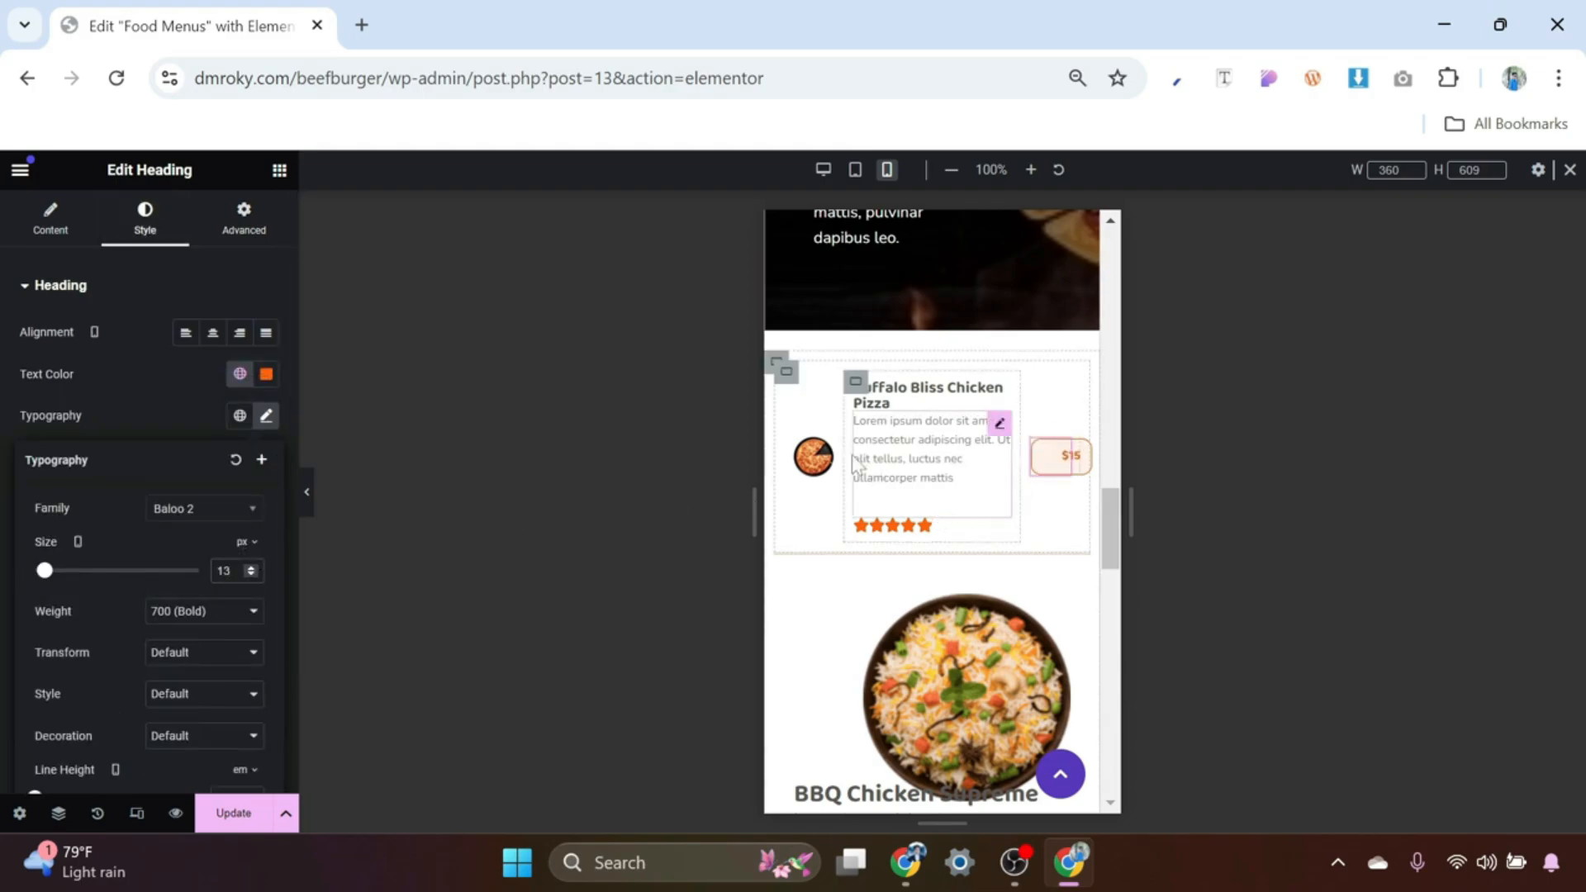
Step: Copy the pizza row container and paste its style onto the BBQ Chicken Supreme row container
left_click(785, 372)
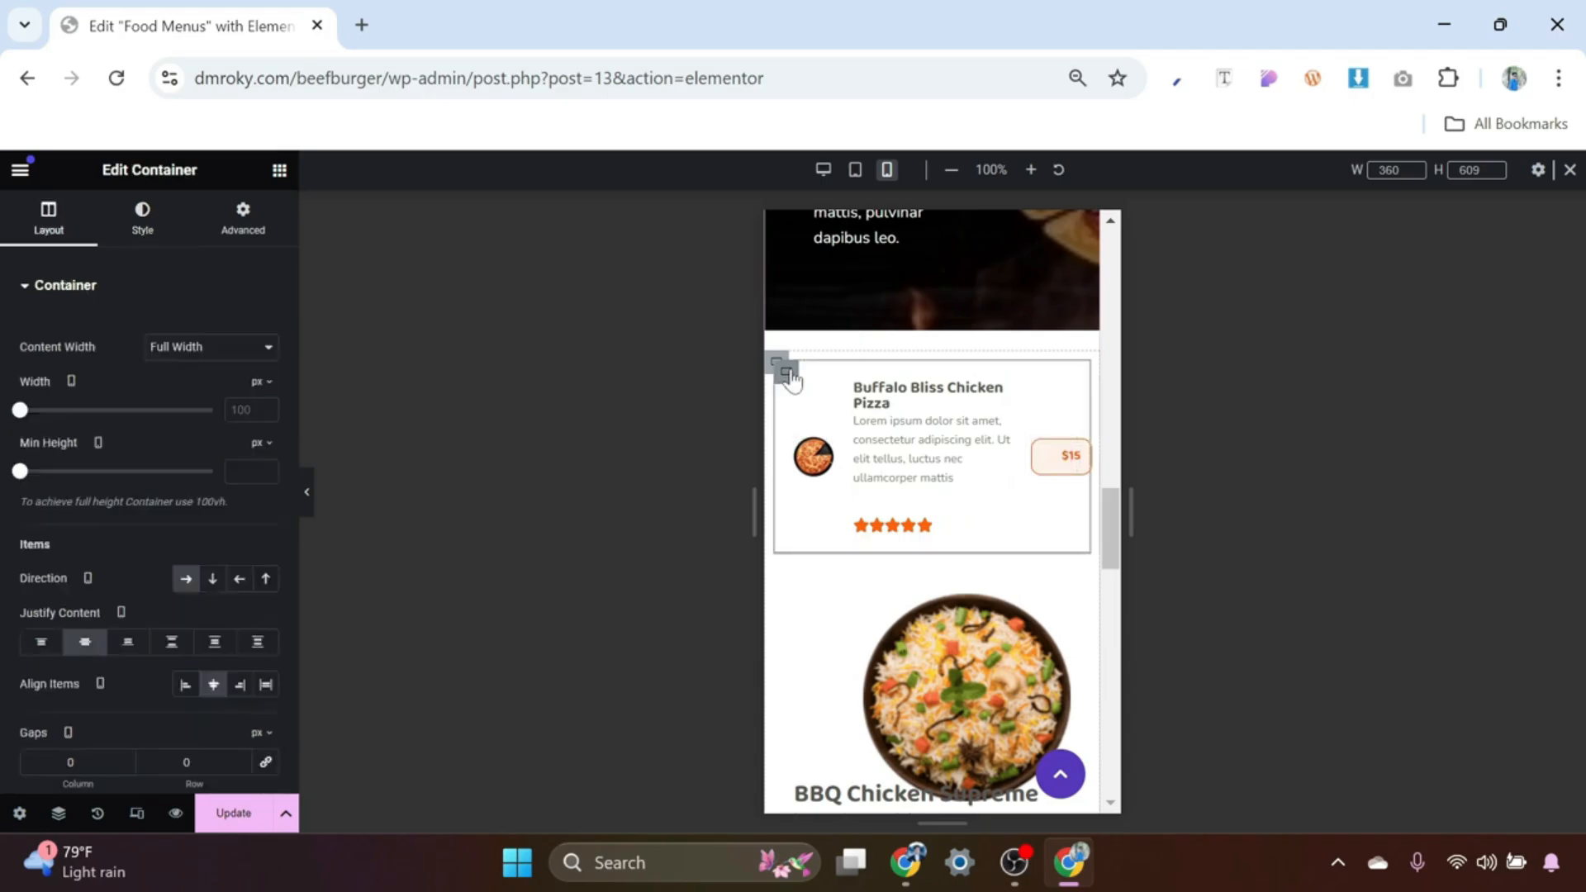
right_click(790, 373)
left_click(837, 292)
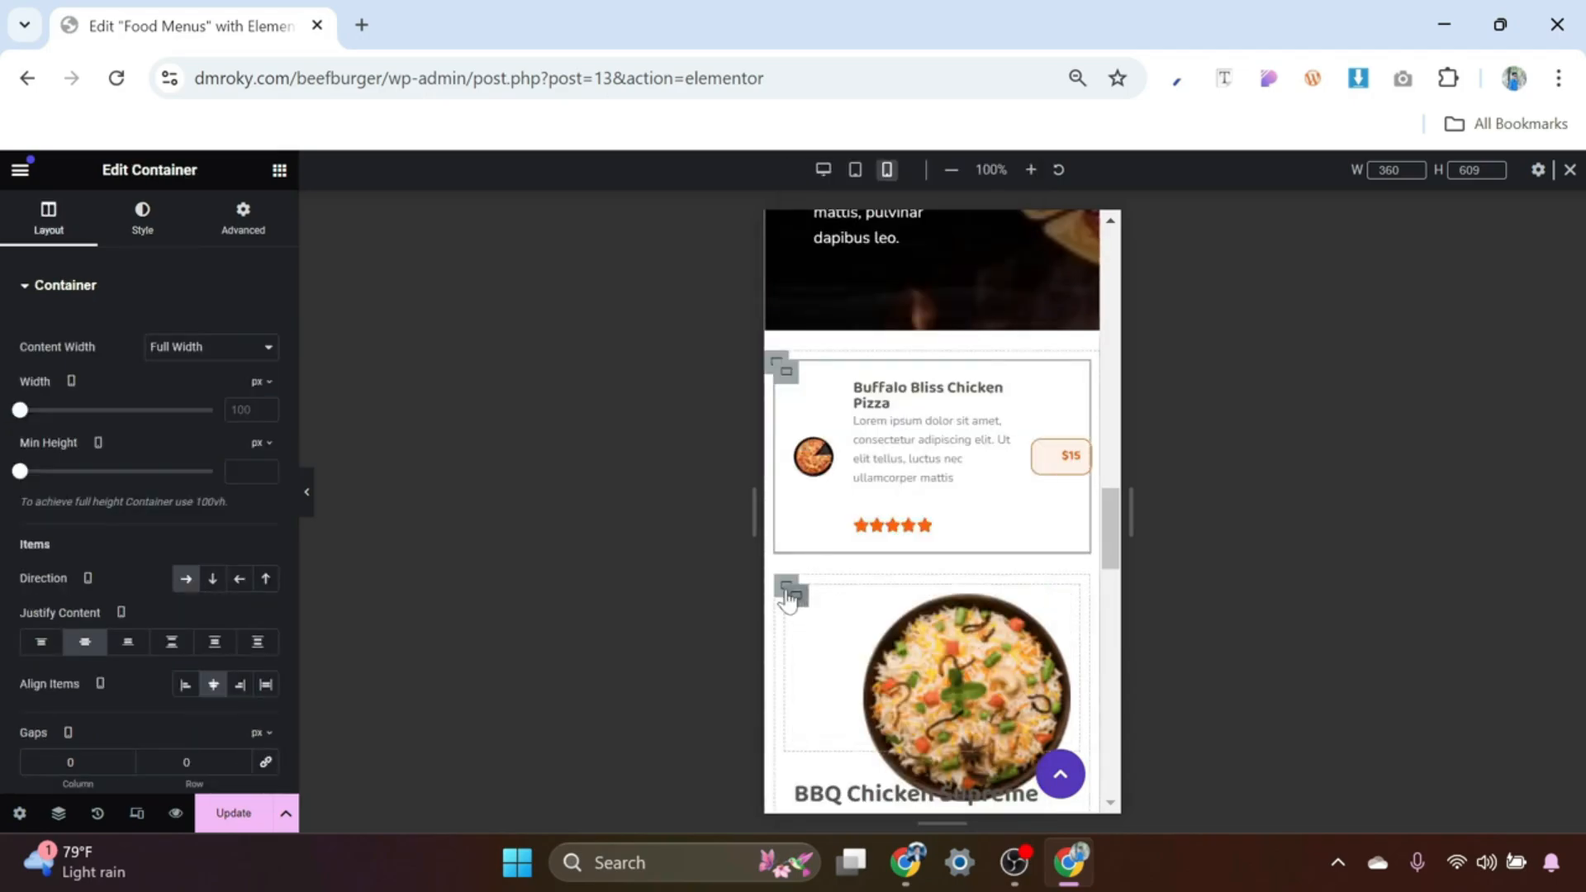
right_click(786, 590)
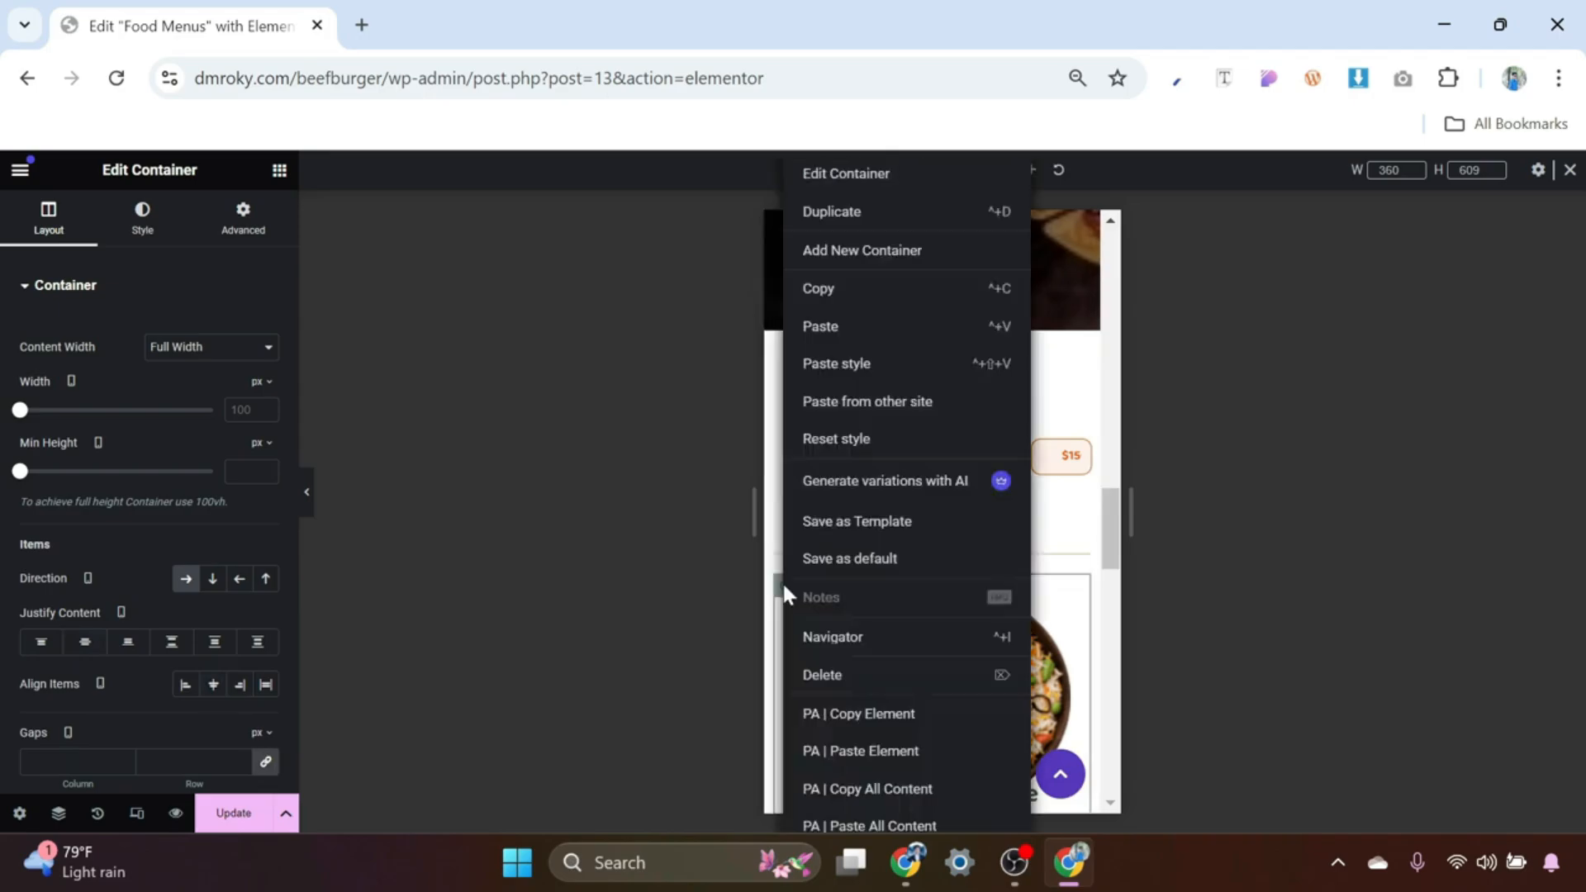
left_click(841, 365)
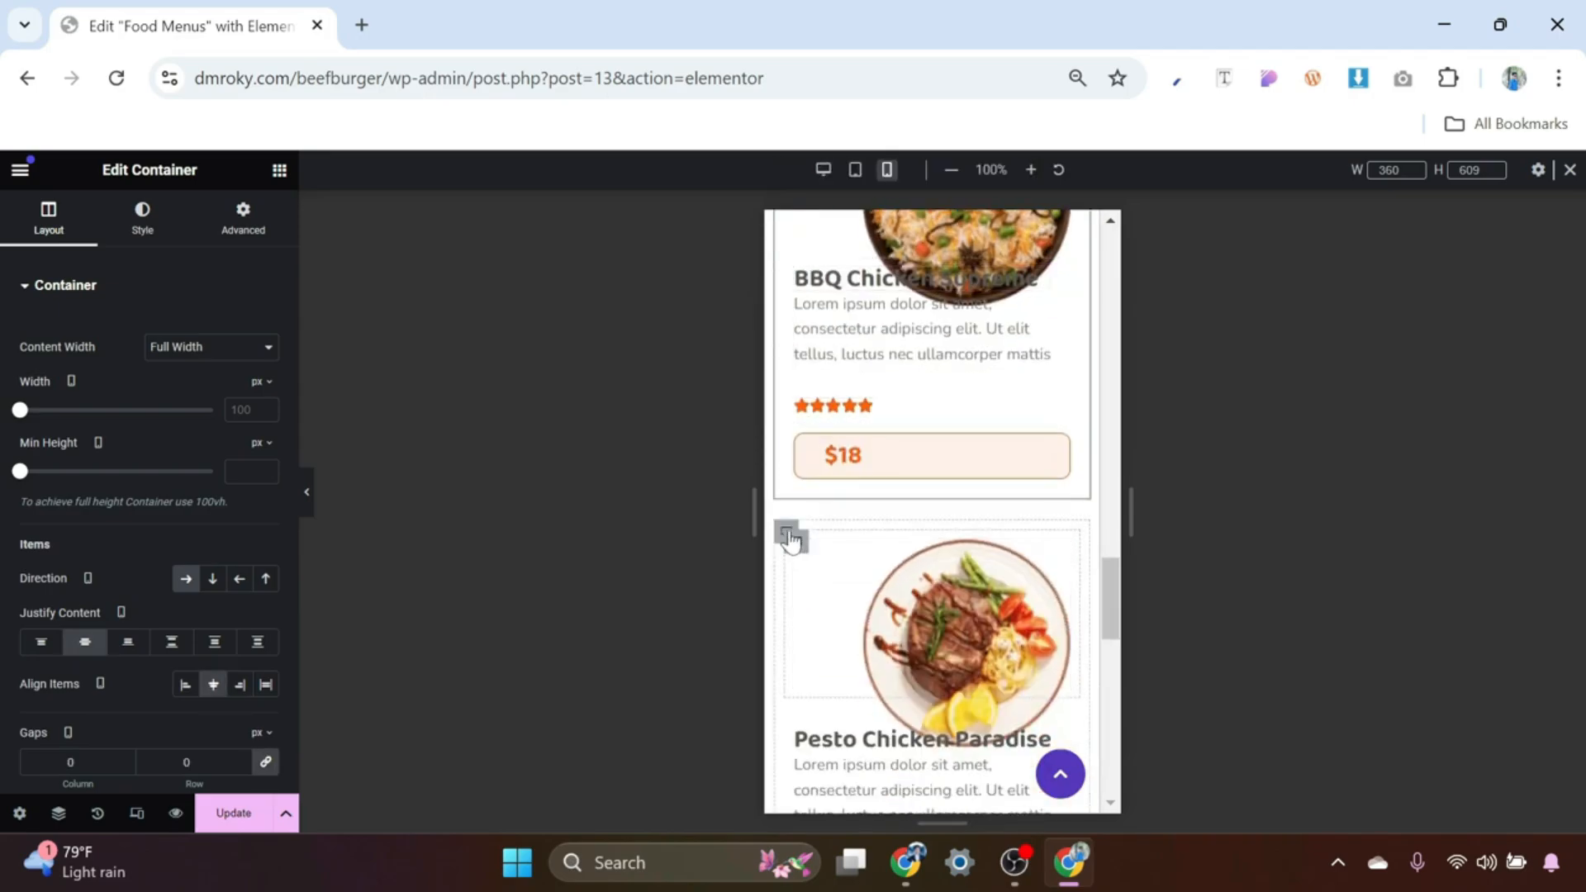
Step: Paste the copied container style onto the Pesto Chicken Paradise and Spicy Thai Chicken Crunch row containers
right_click(787, 535)
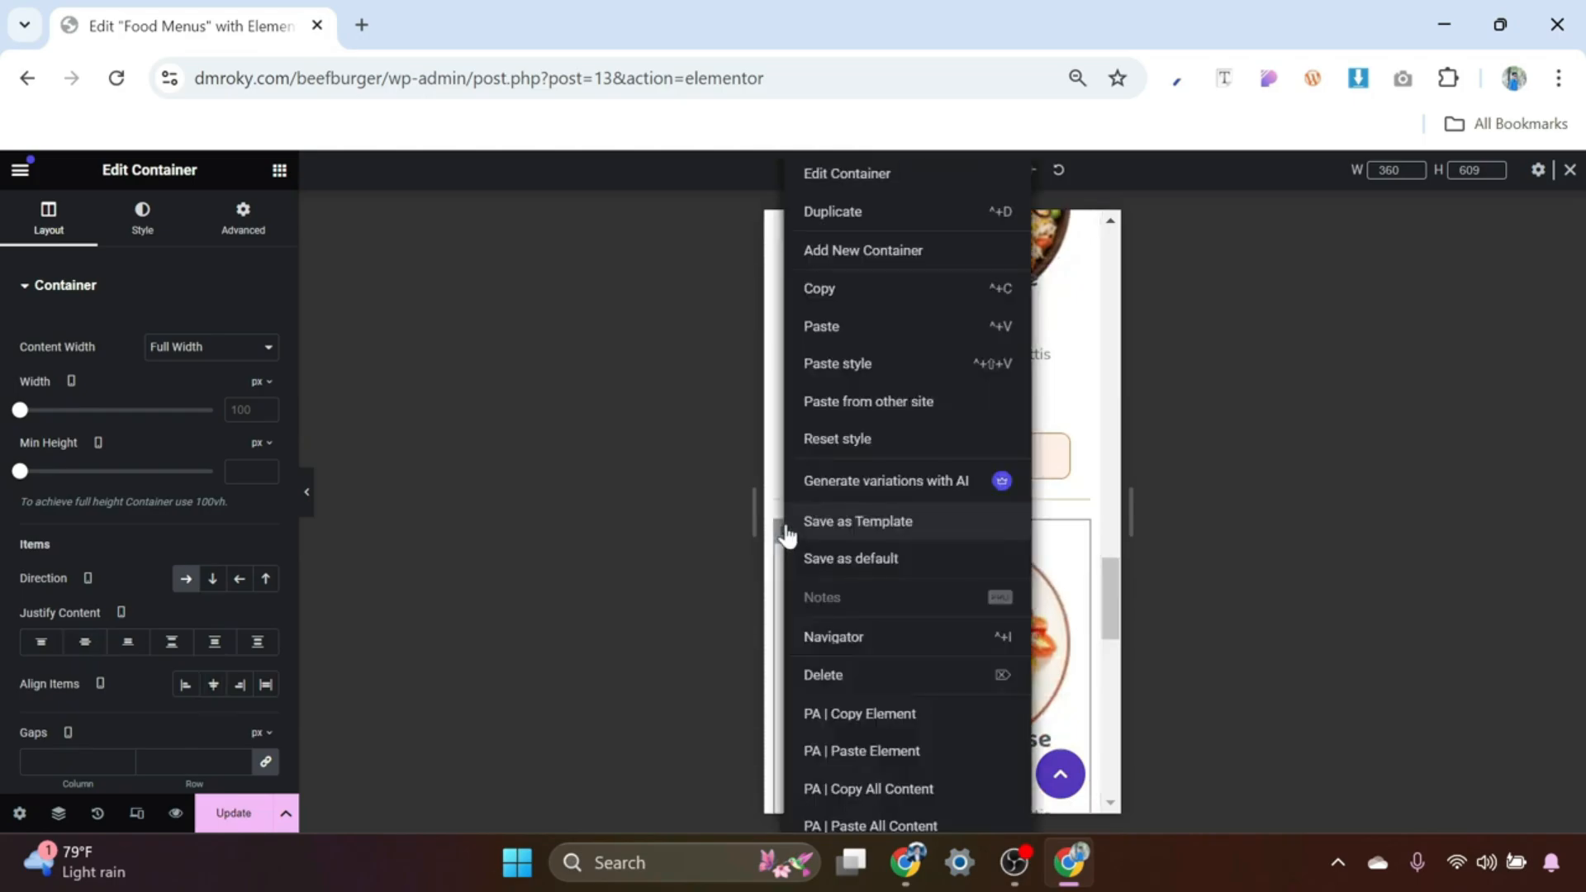
left_click(833, 366)
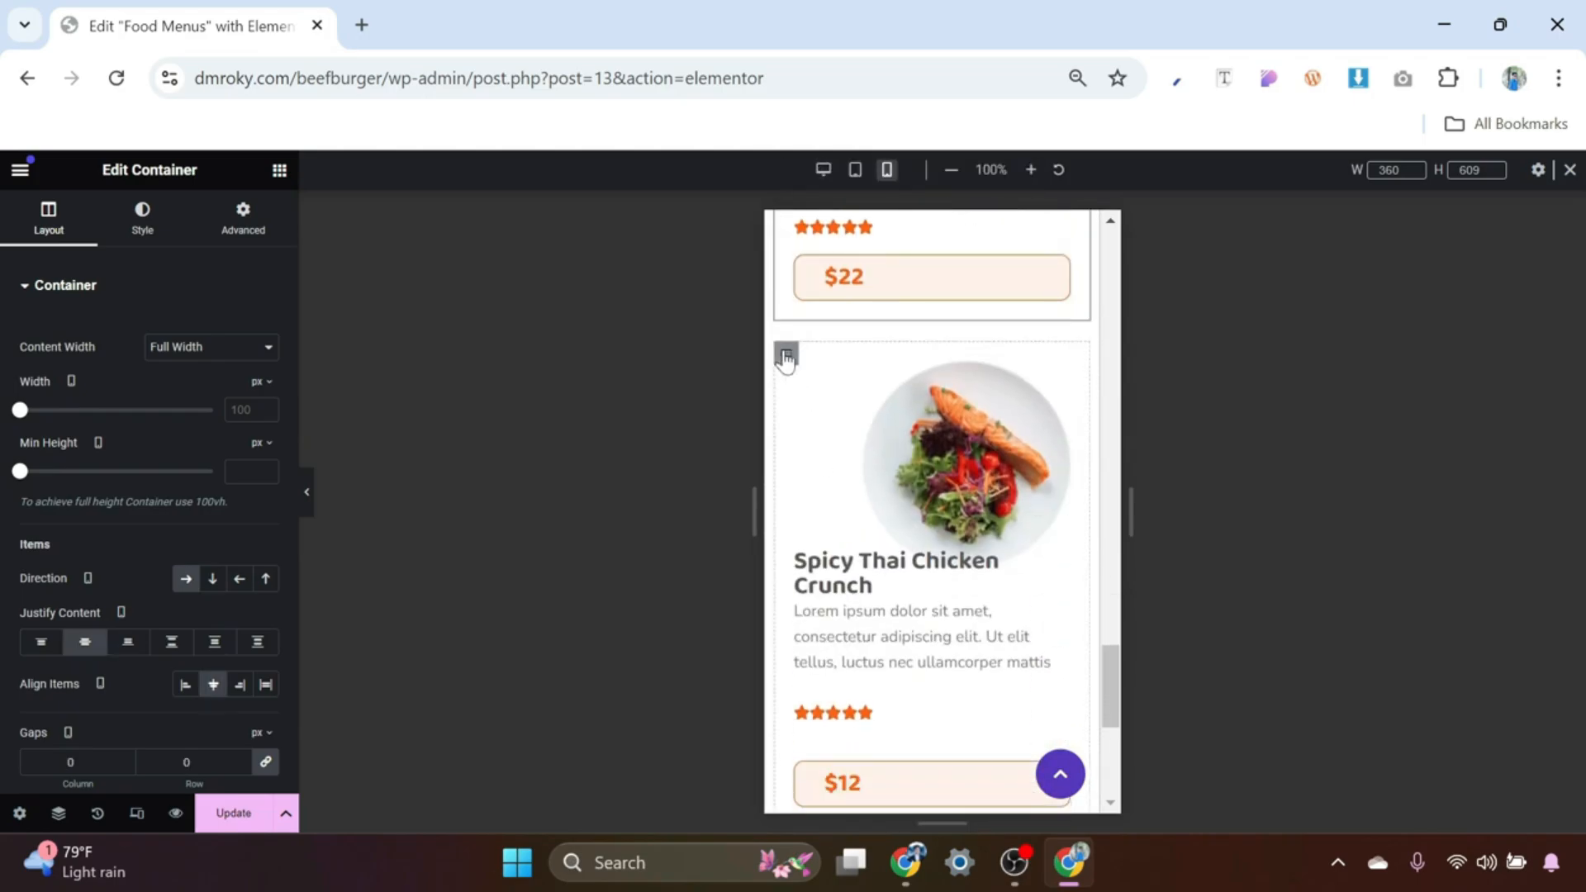
right_click(786, 358)
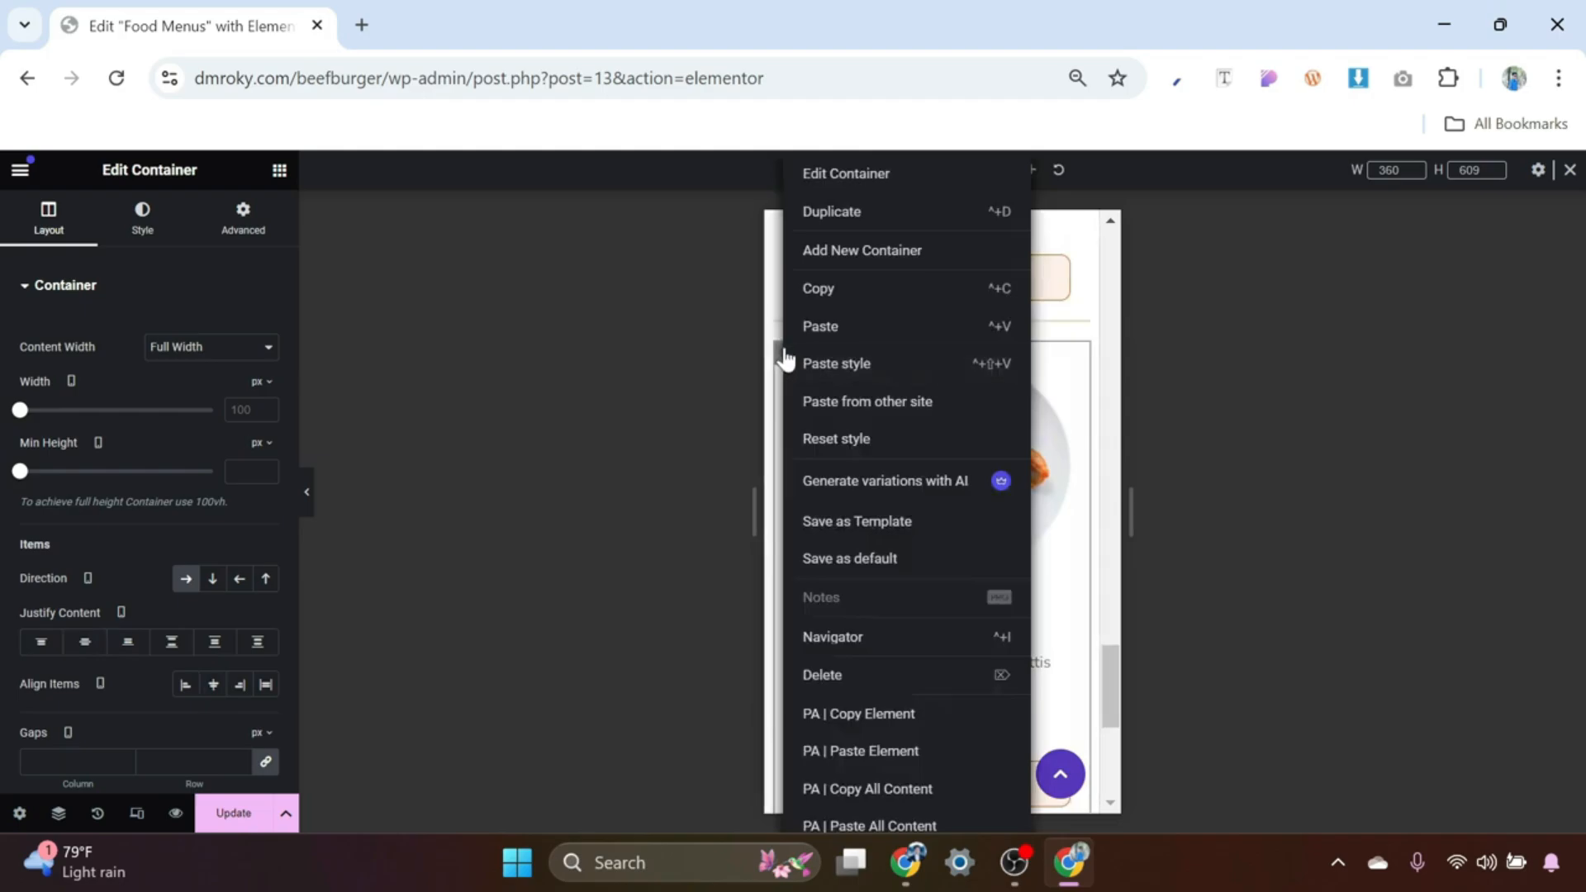
left_click(829, 363)
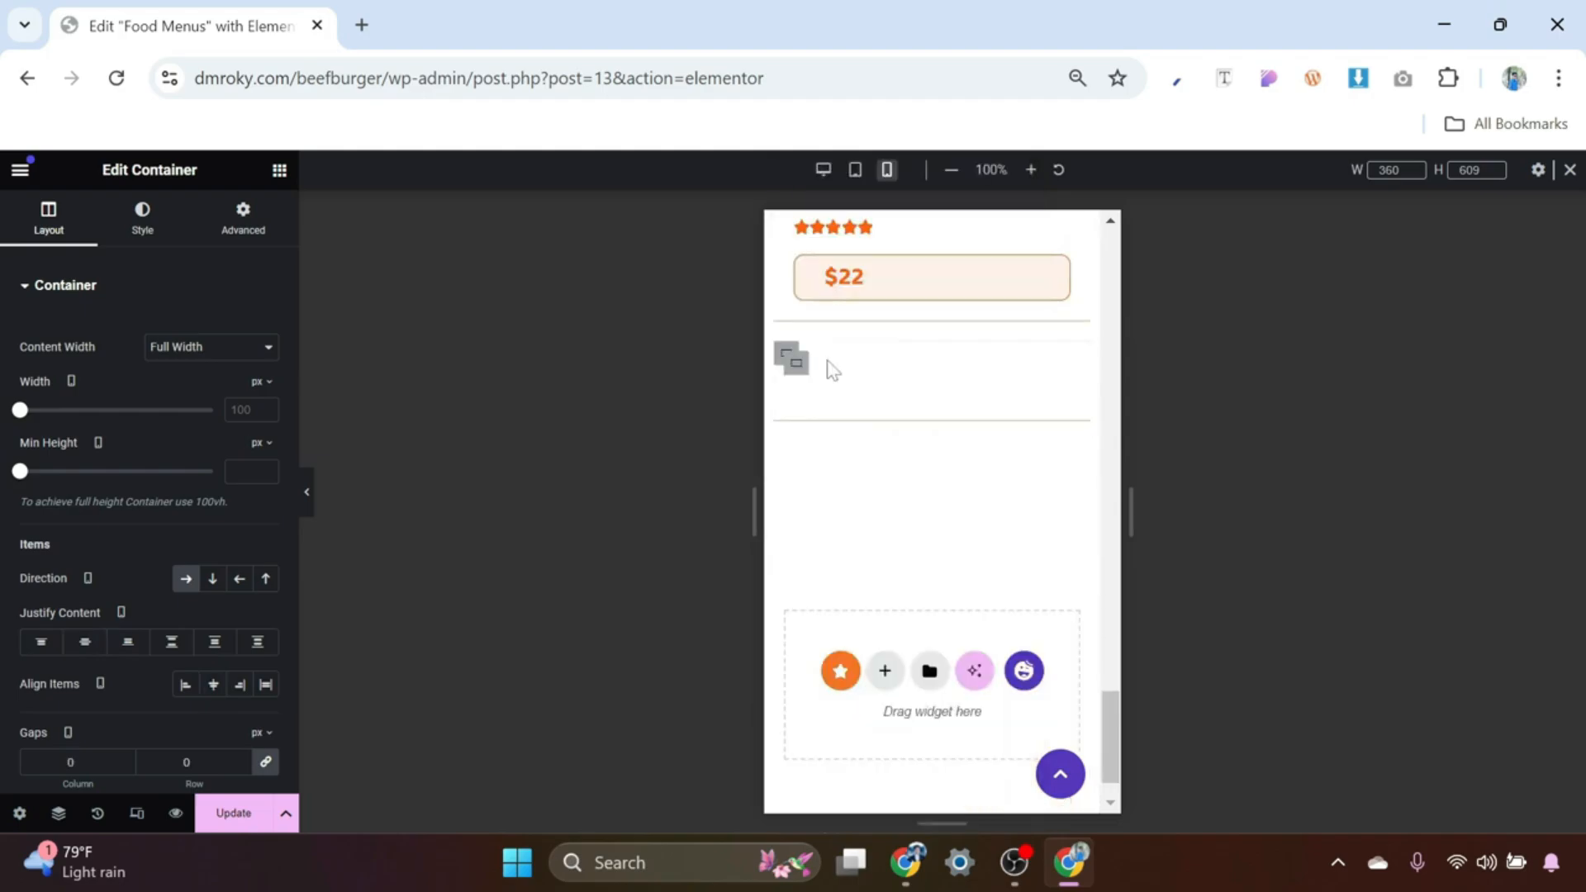
Step: Copy the pizza row's image container and paste its style onto the BBQ Chicken Supreme row's image container
scroll(850, 537, "up", 10)
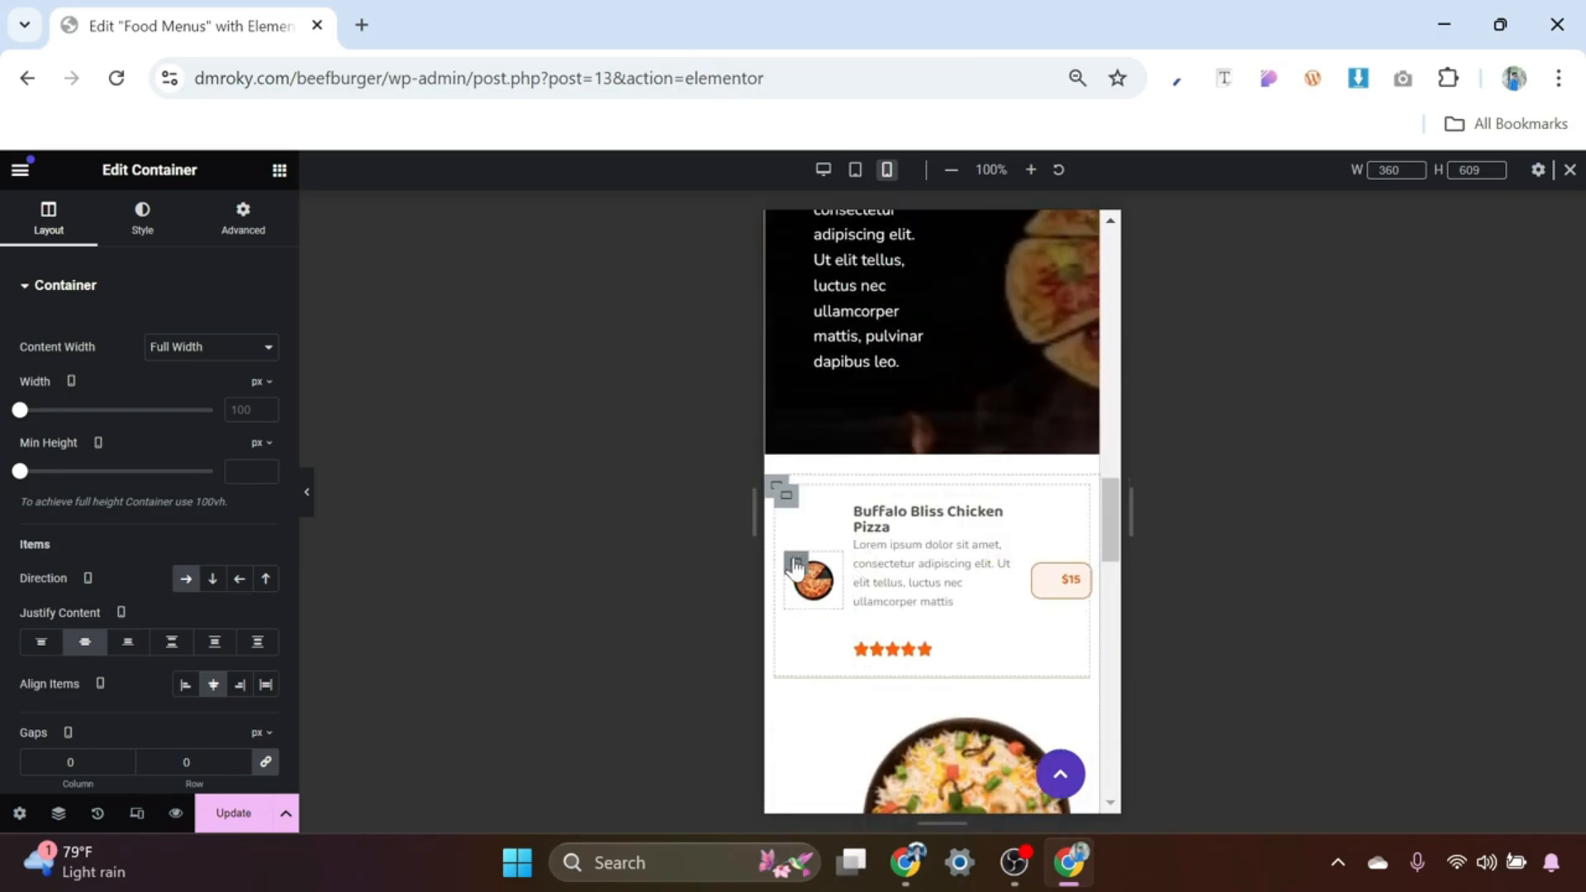
right_click(795, 565)
left_click(844, 294)
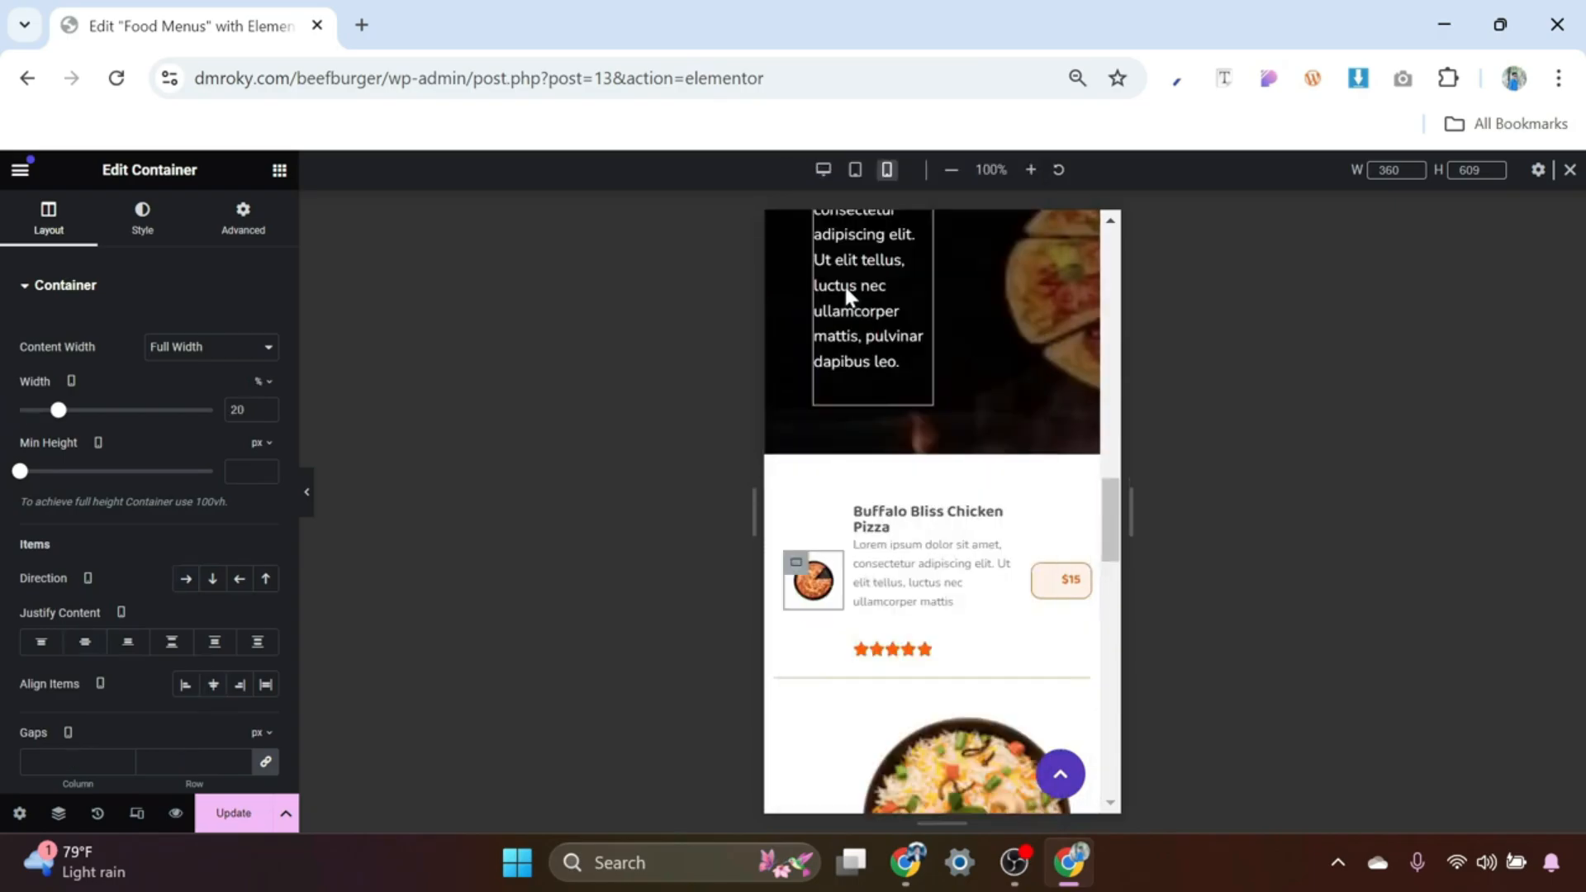
scroll(845, 285, "down", 3)
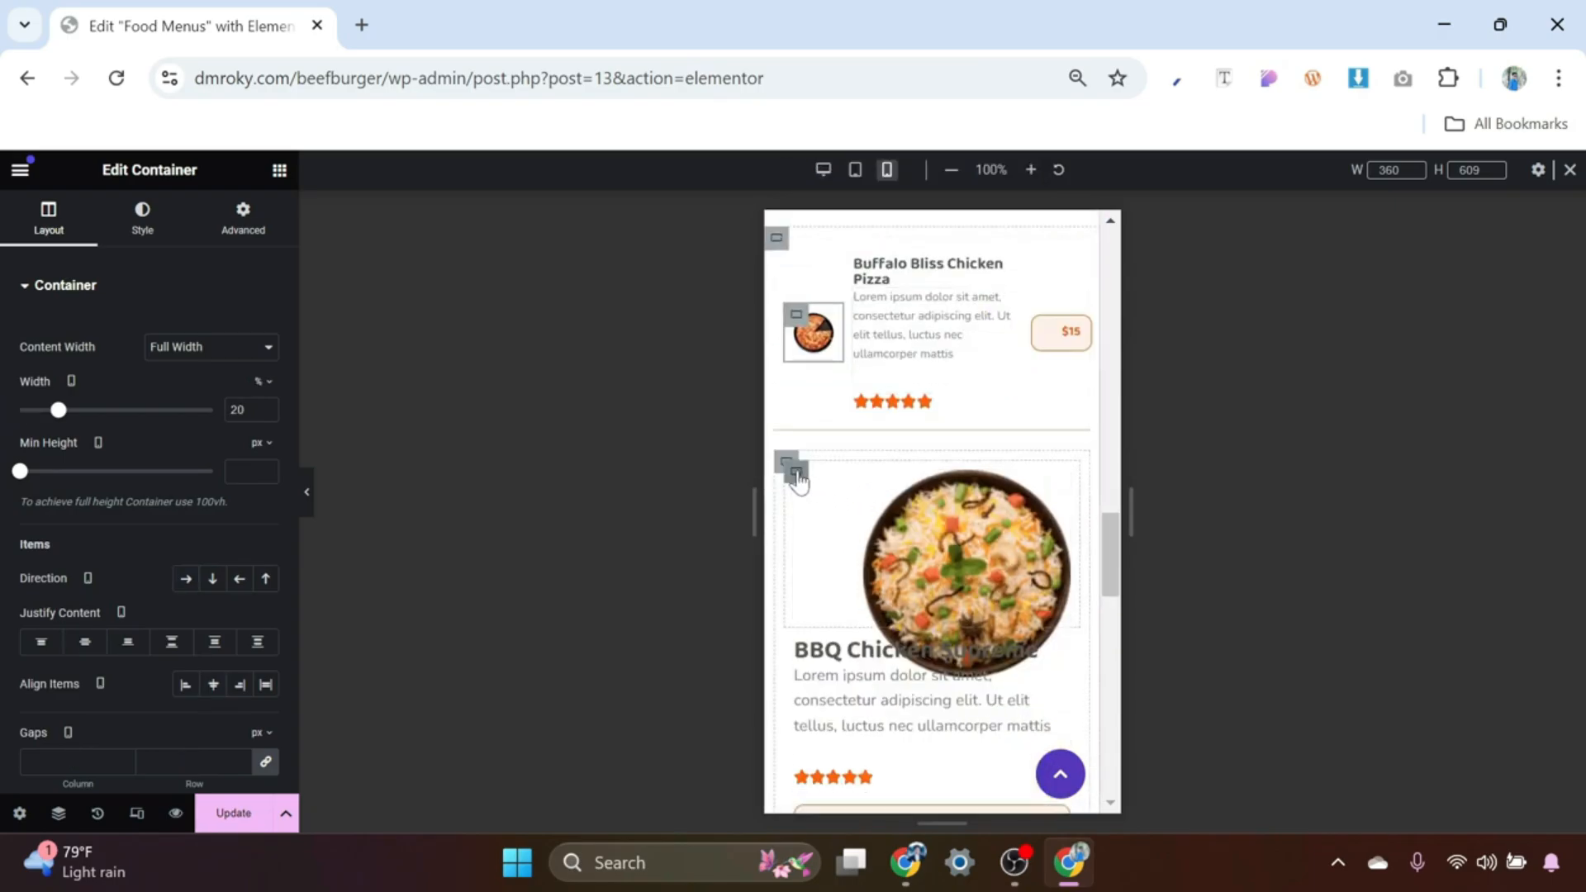
left_click(797, 476)
right_click(797, 477)
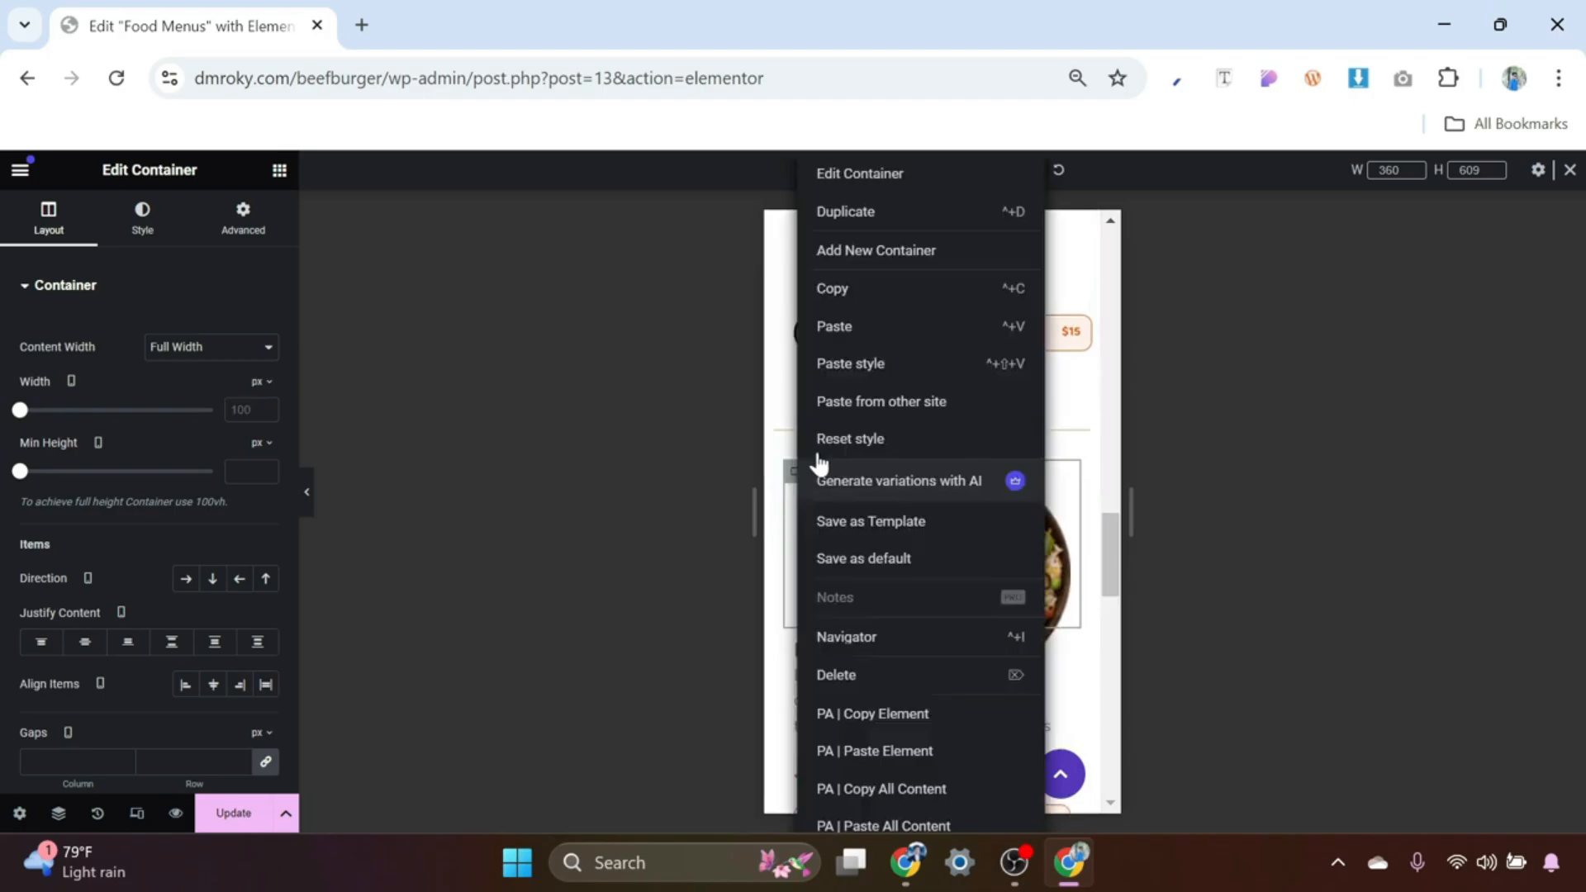
left_click(852, 365)
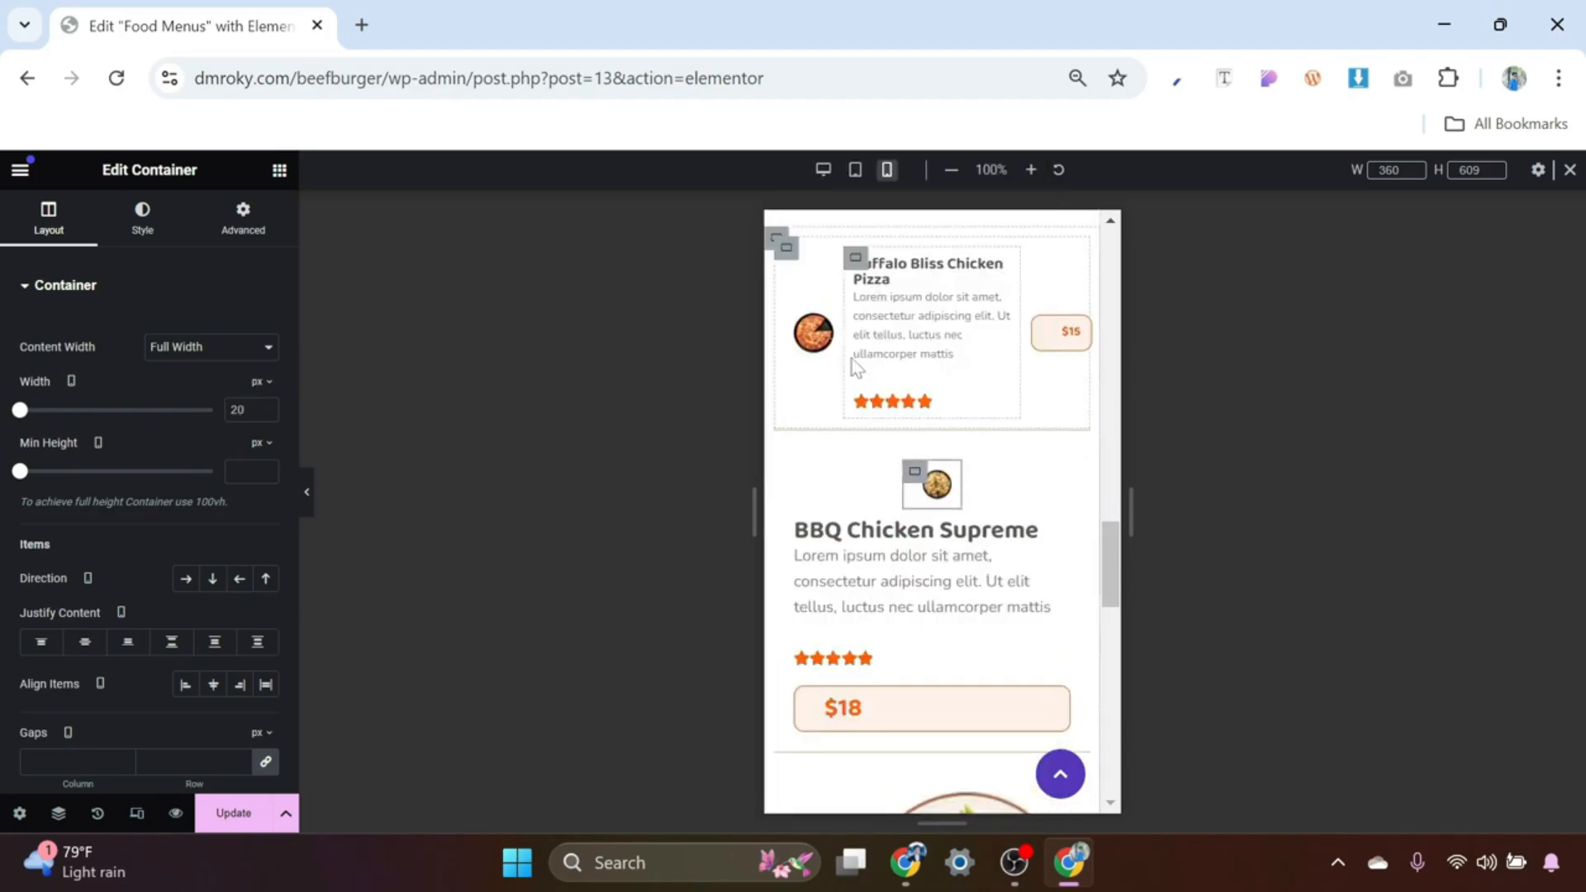
Step: Paste the copied image container style onto the image containers of the Pesto Chicken Paradise and Spicy Thai Chicken Crunch rows
scroll(814, 506, "down", 3)
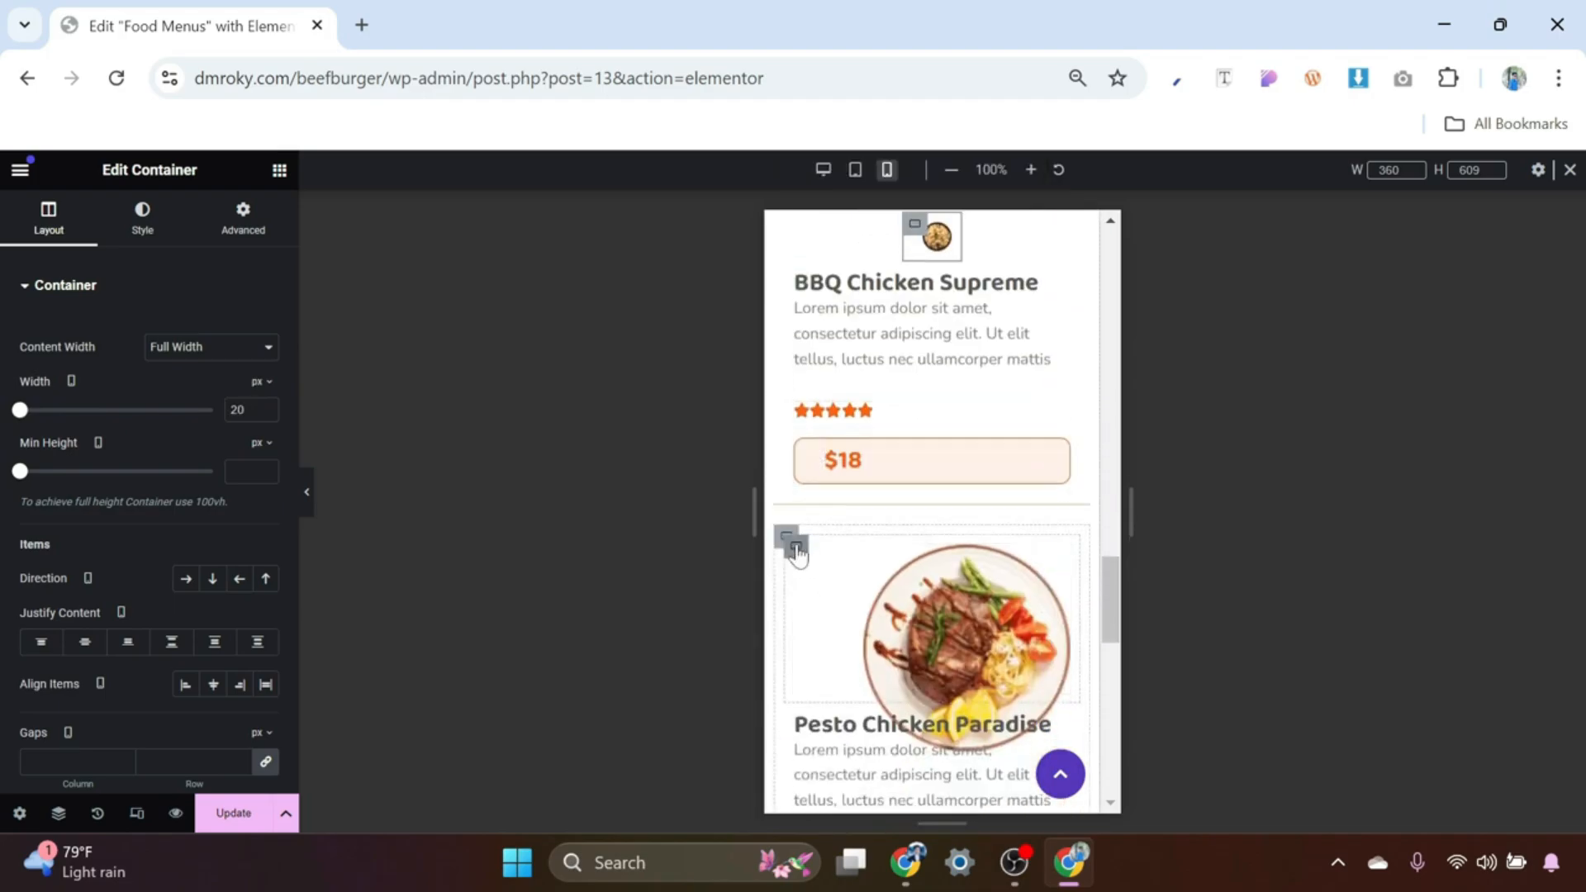
right_click(796, 550)
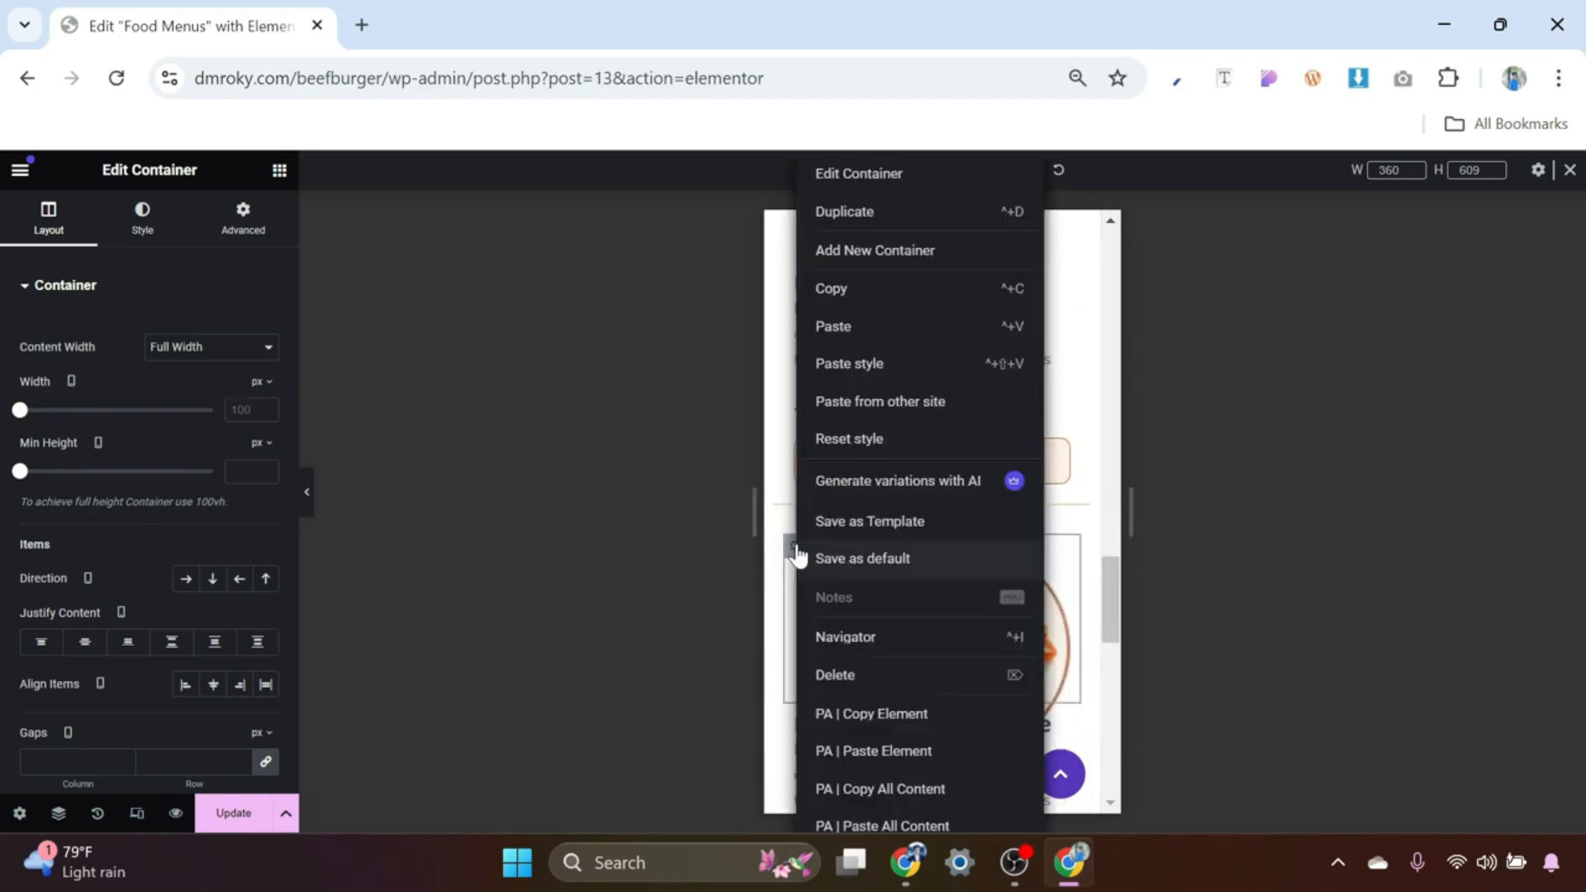
left_click(851, 366)
scroll(825, 541, "down", 3)
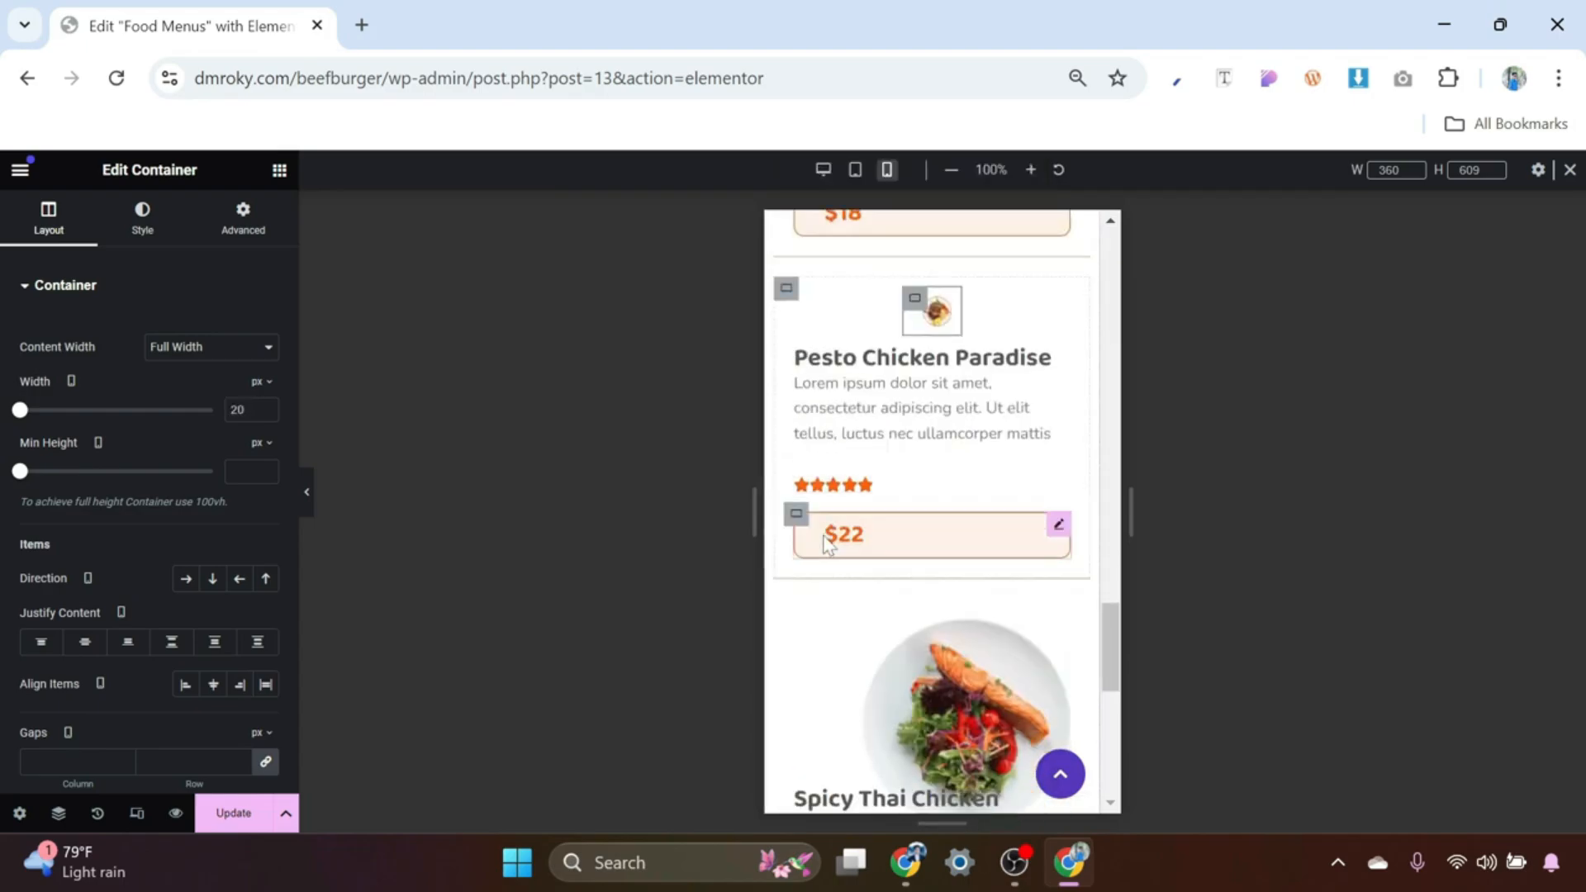
scroll(825, 549, "down", 3)
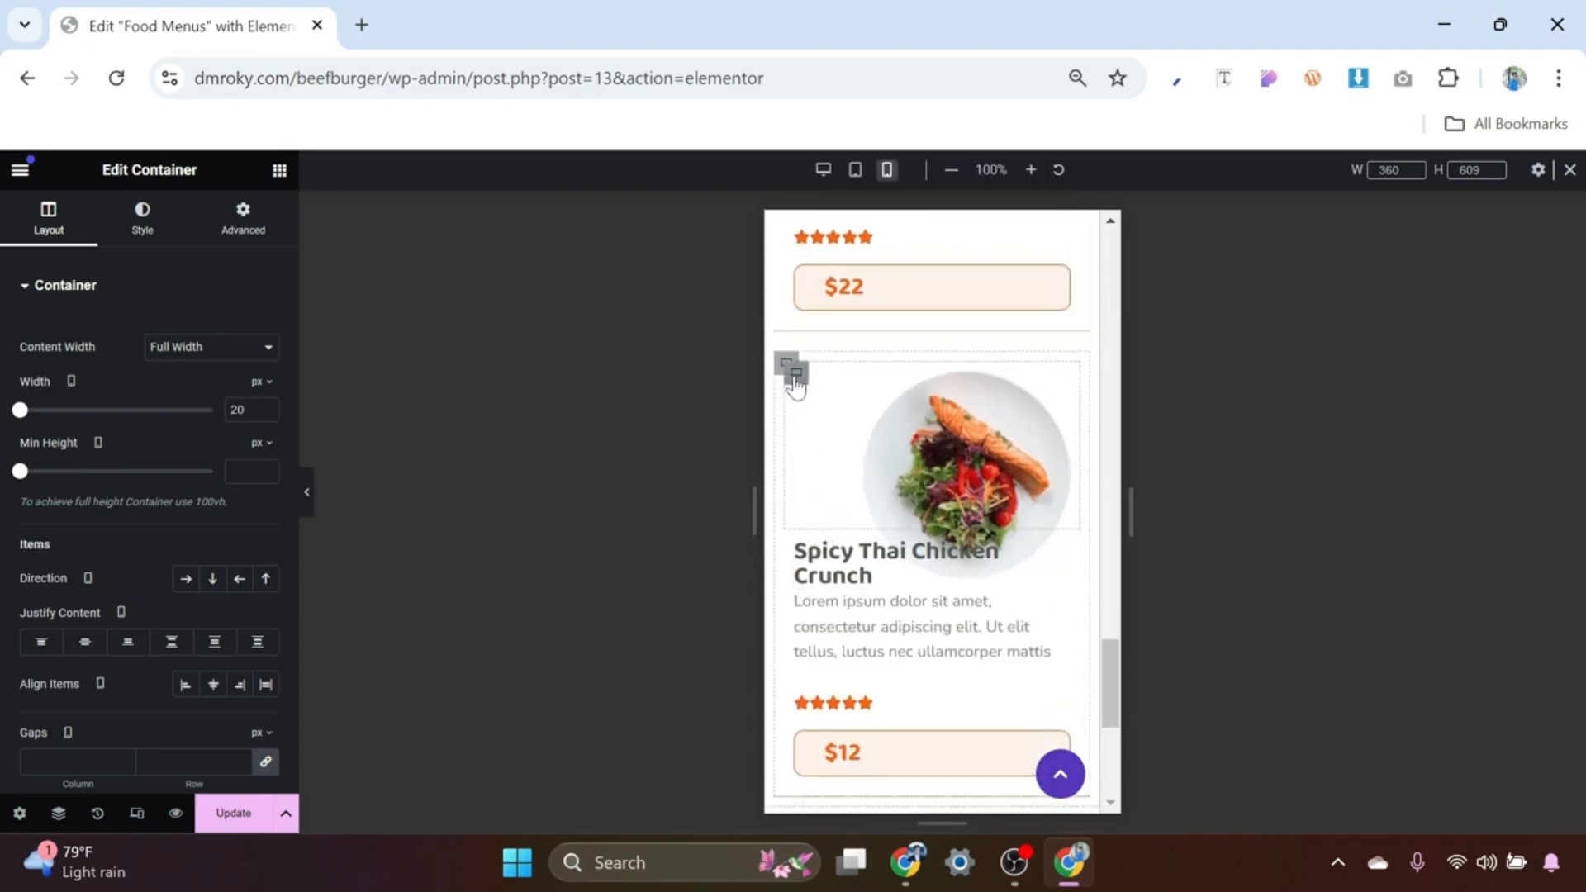
left_click(796, 383)
right_click(796, 383)
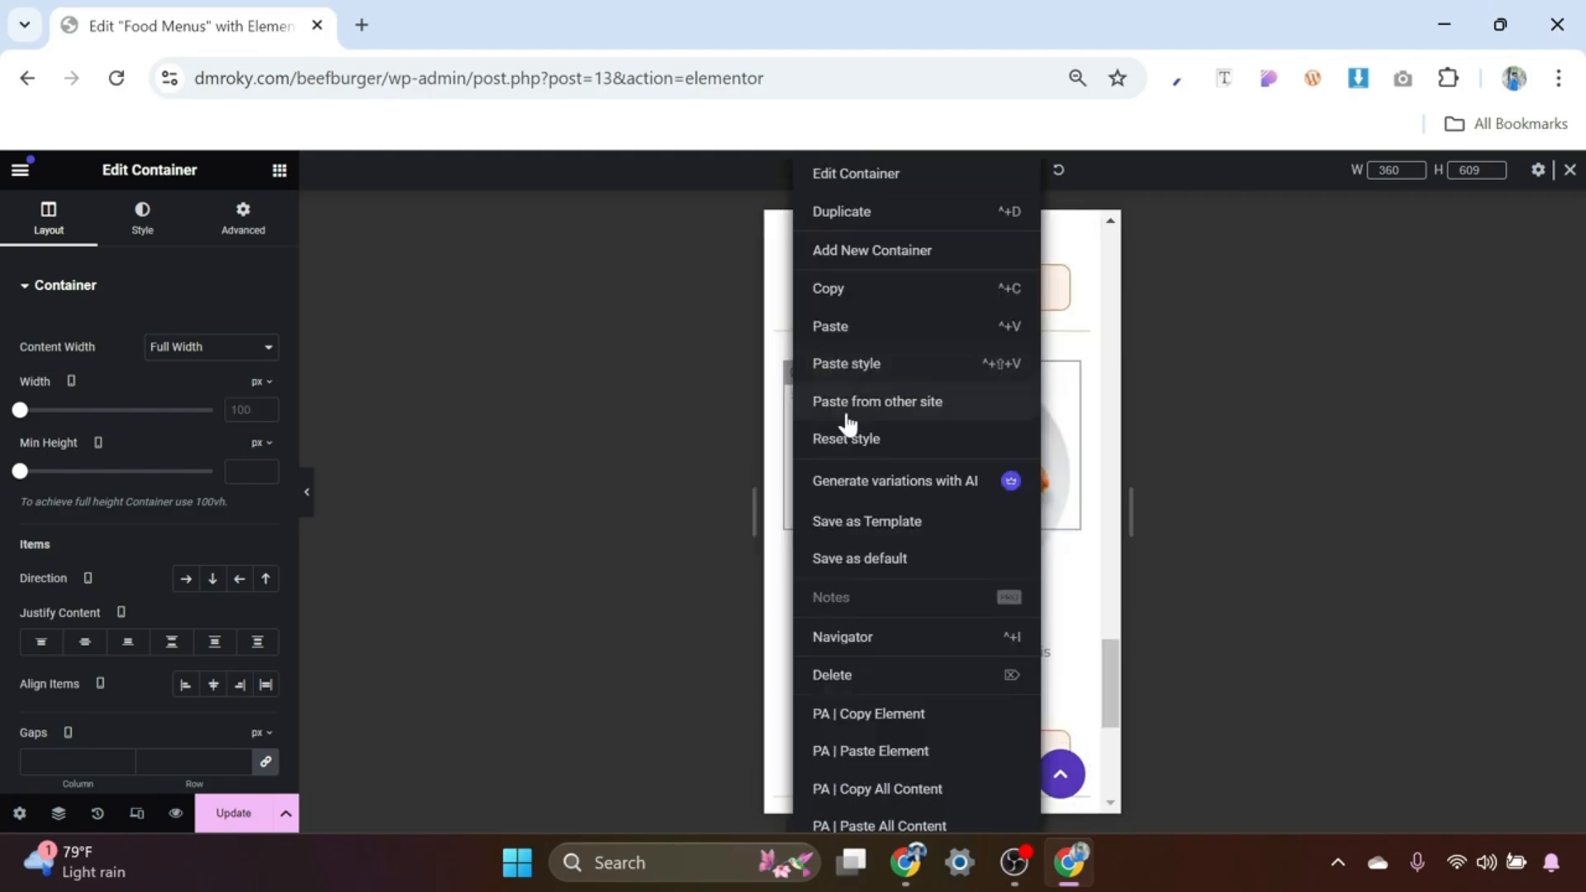
Step: Paste the copied container style onto the image container of the Spicy Thai Chicken Crunch item
left_click(854, 369)
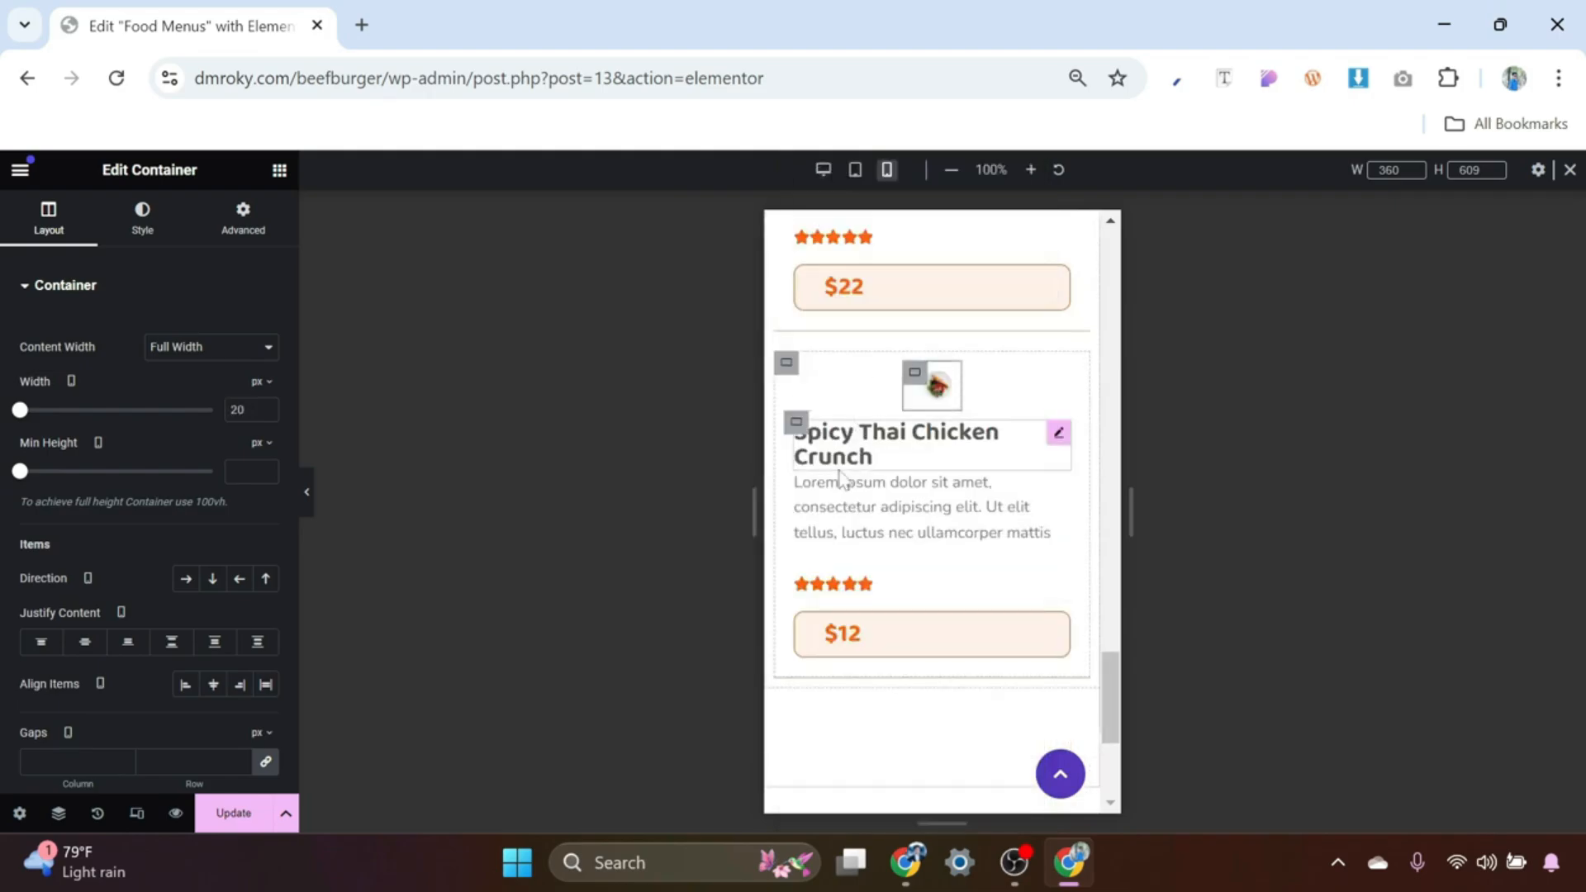
scroll(840, 481, "down", 3)
scroll(859, 496, "up", 10)
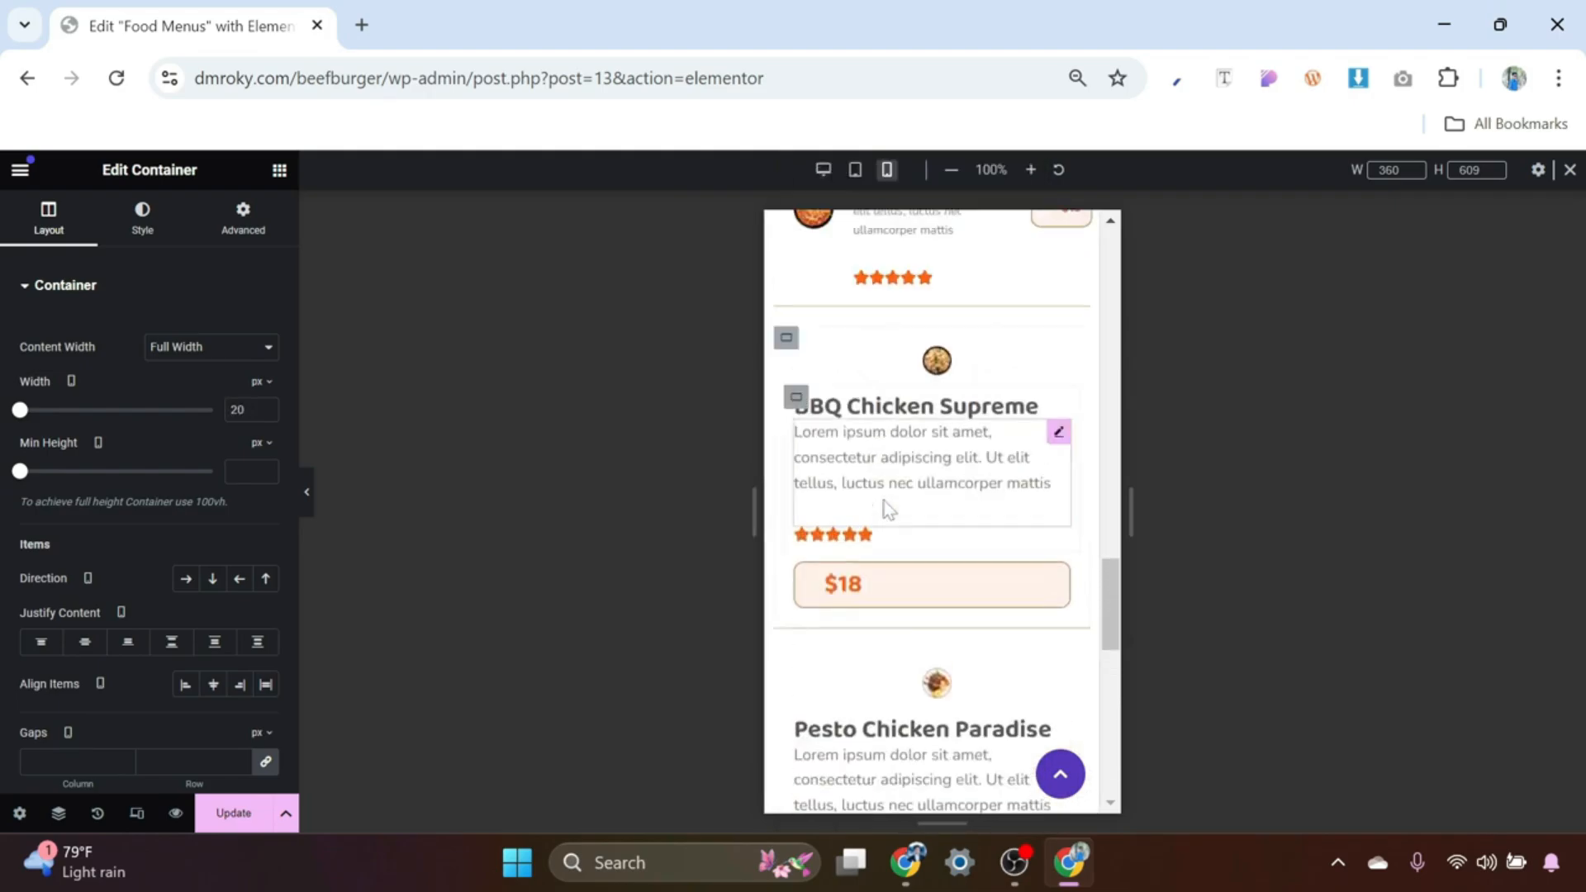
Step: Copy the text container of the Buffalo Bliss Chicken Pizza item and paste its style onto the BBQ Chicken Supreme text container
scroll(884, 501, "up", 8)
scroll(883, 499, "down", 6)
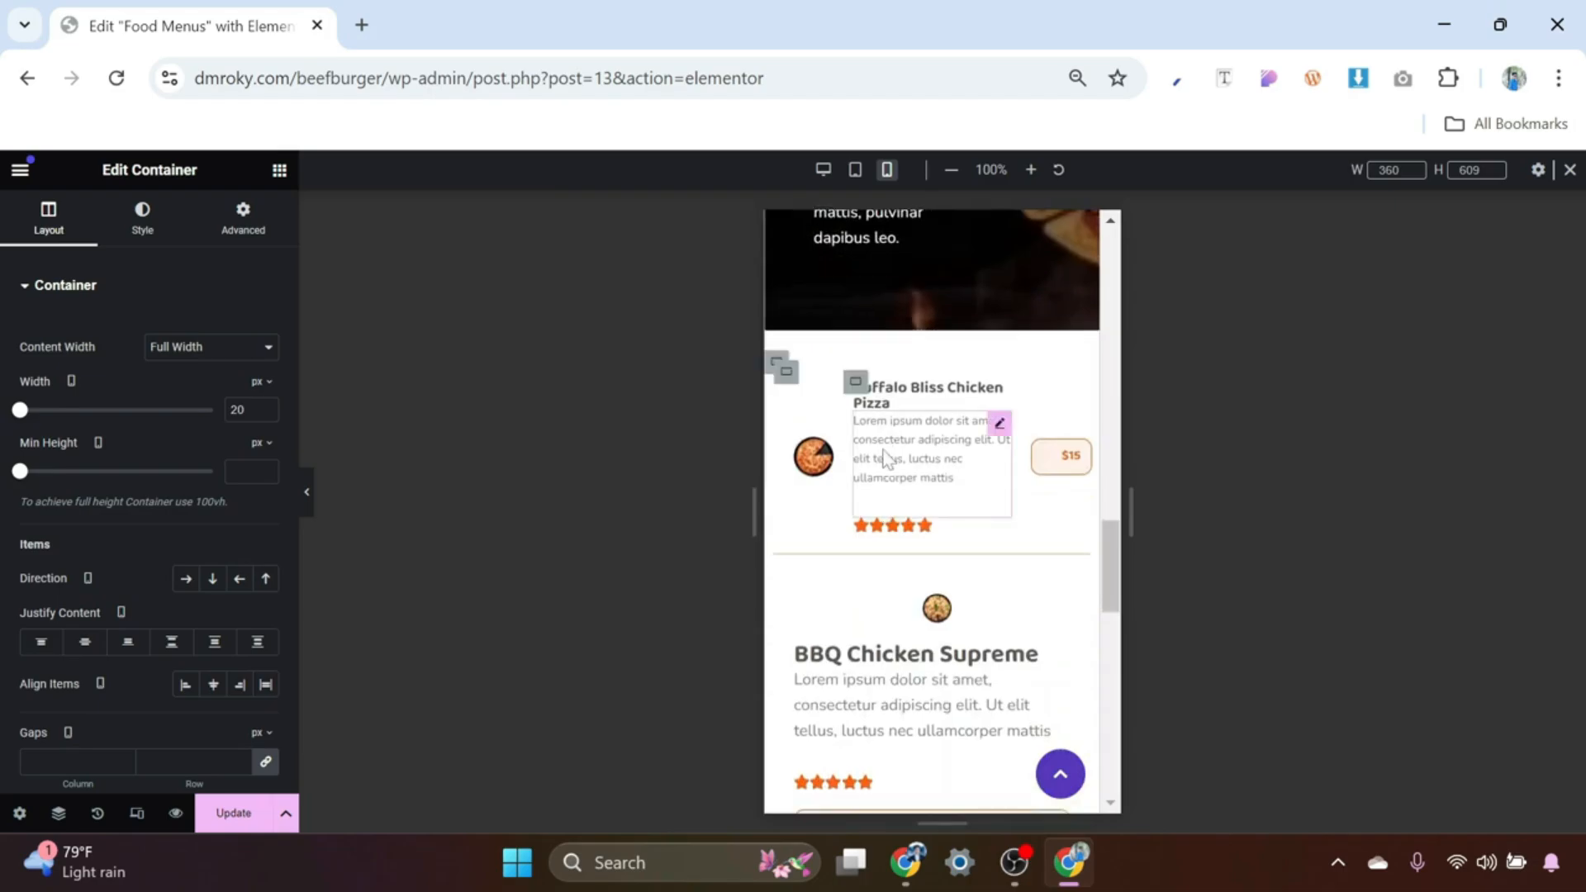
left_click(857, 384)
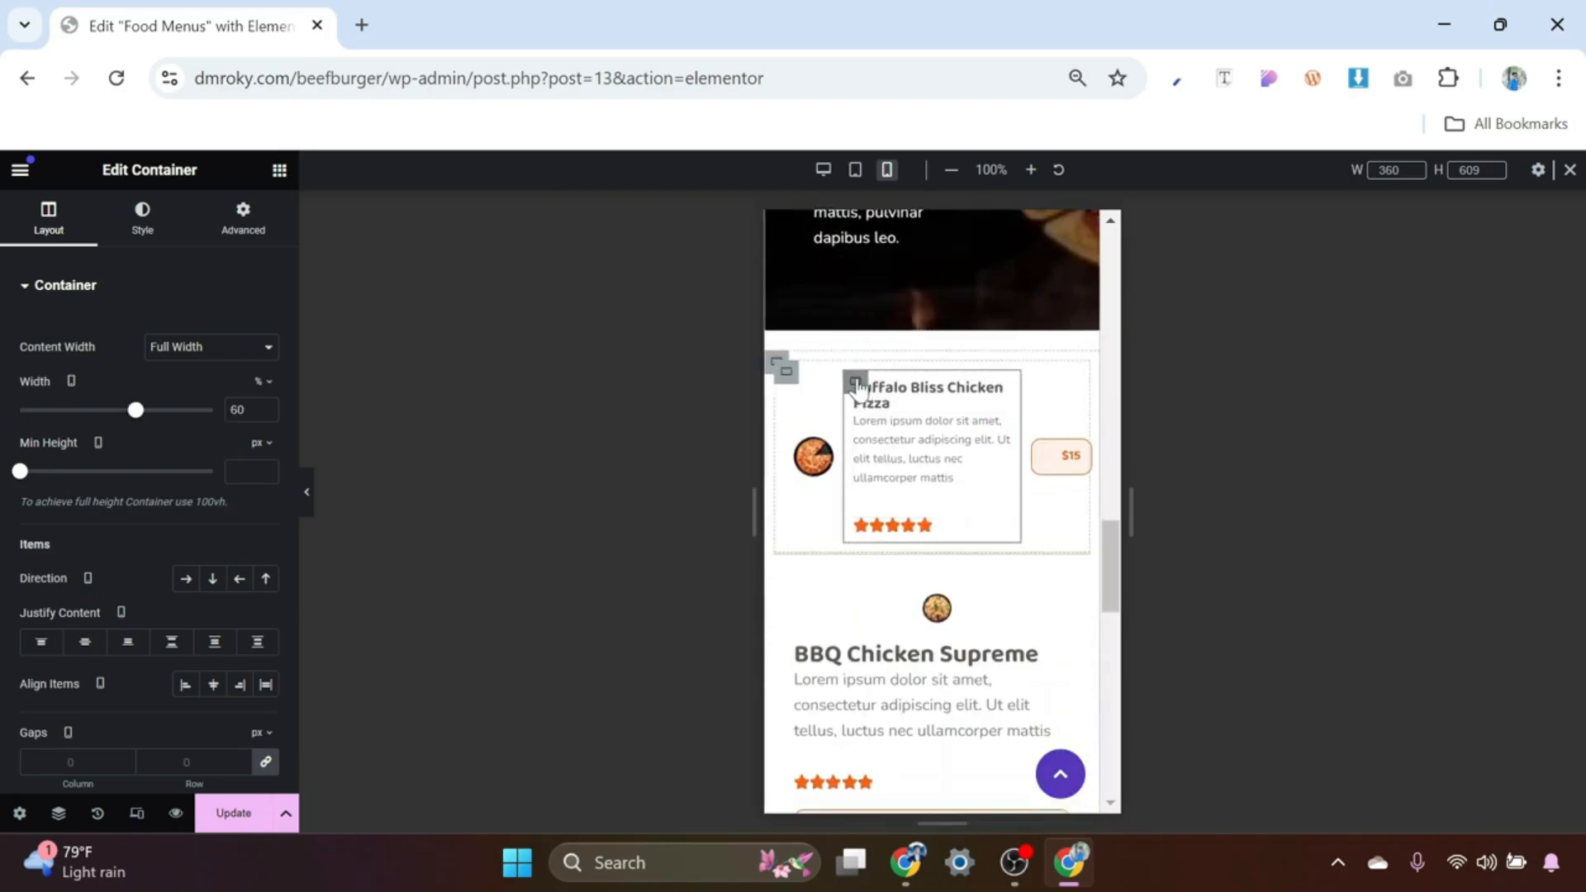
right_click(857, 384)
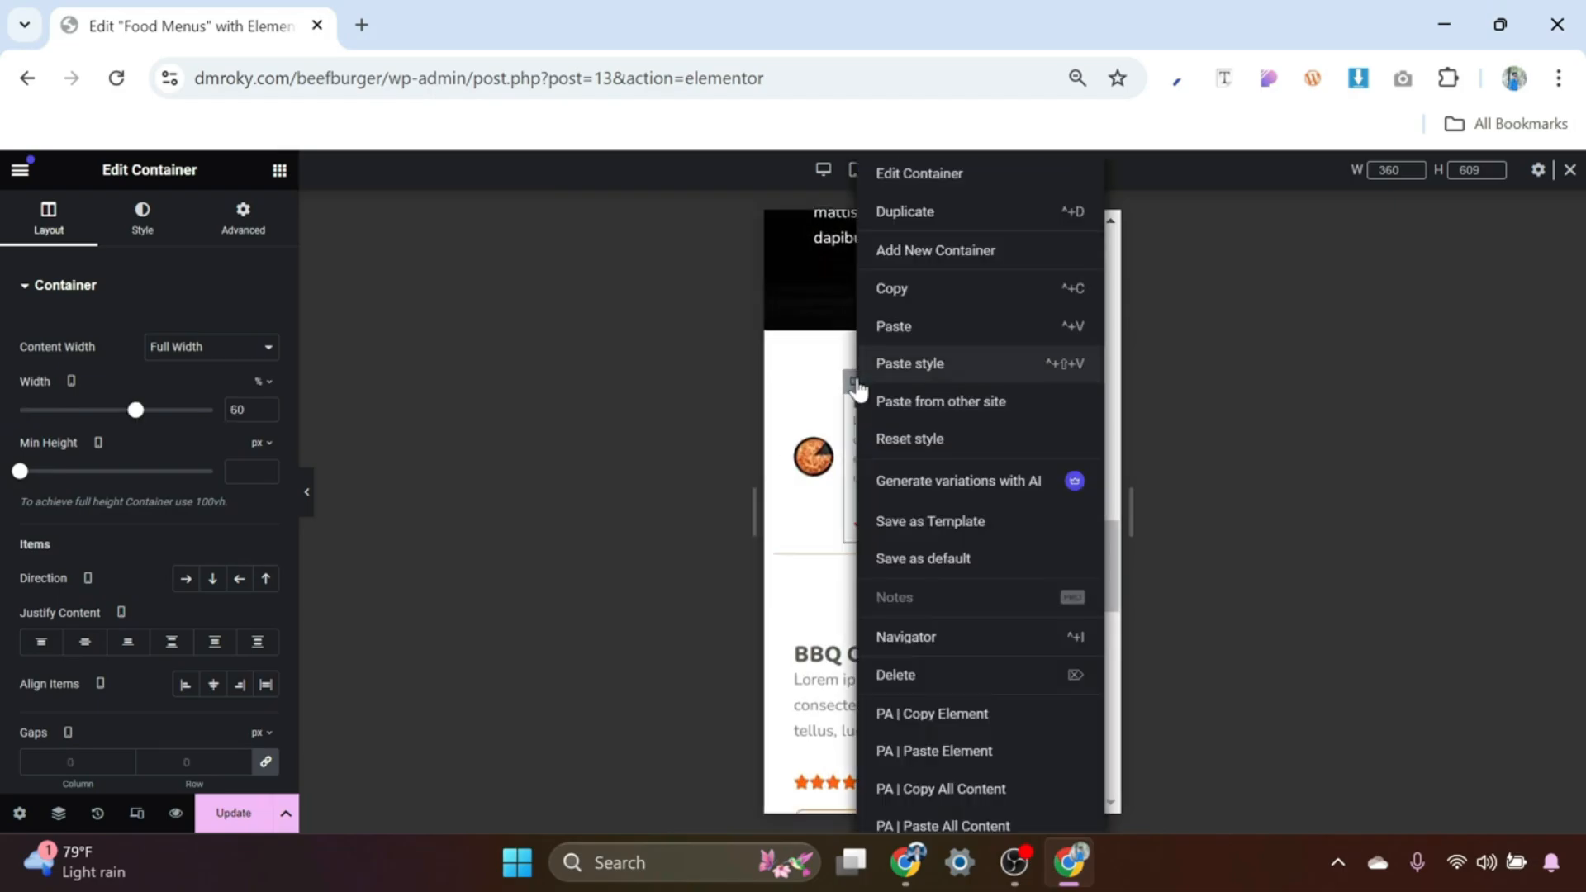
left_click(906, 296)
scroll(851, 413, "down", 3)
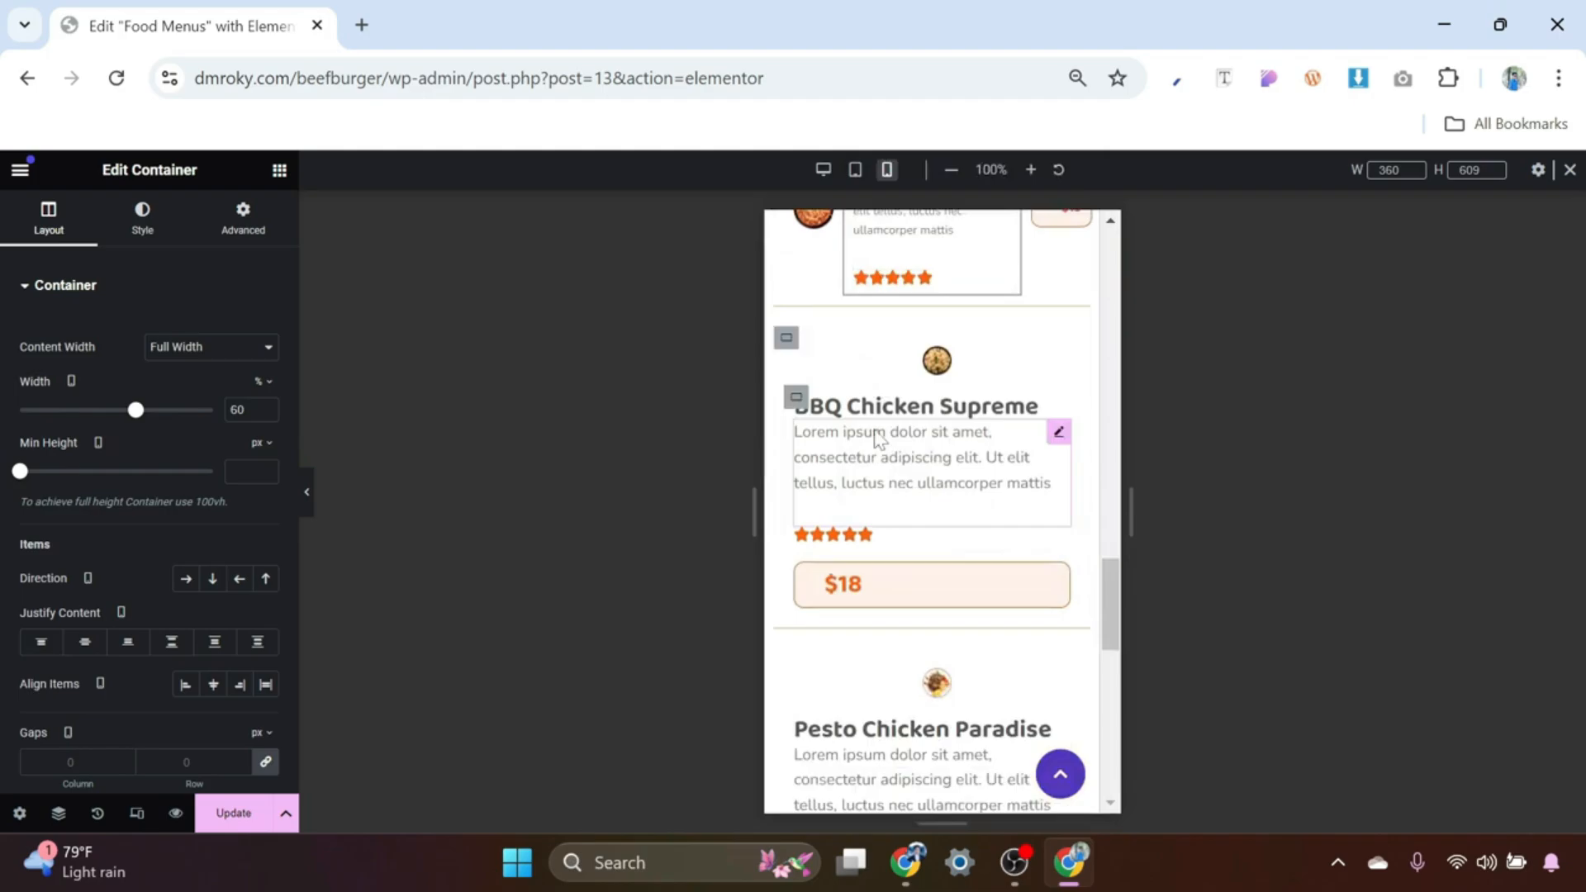
left_click(796, 400)
right_click(798, 402)
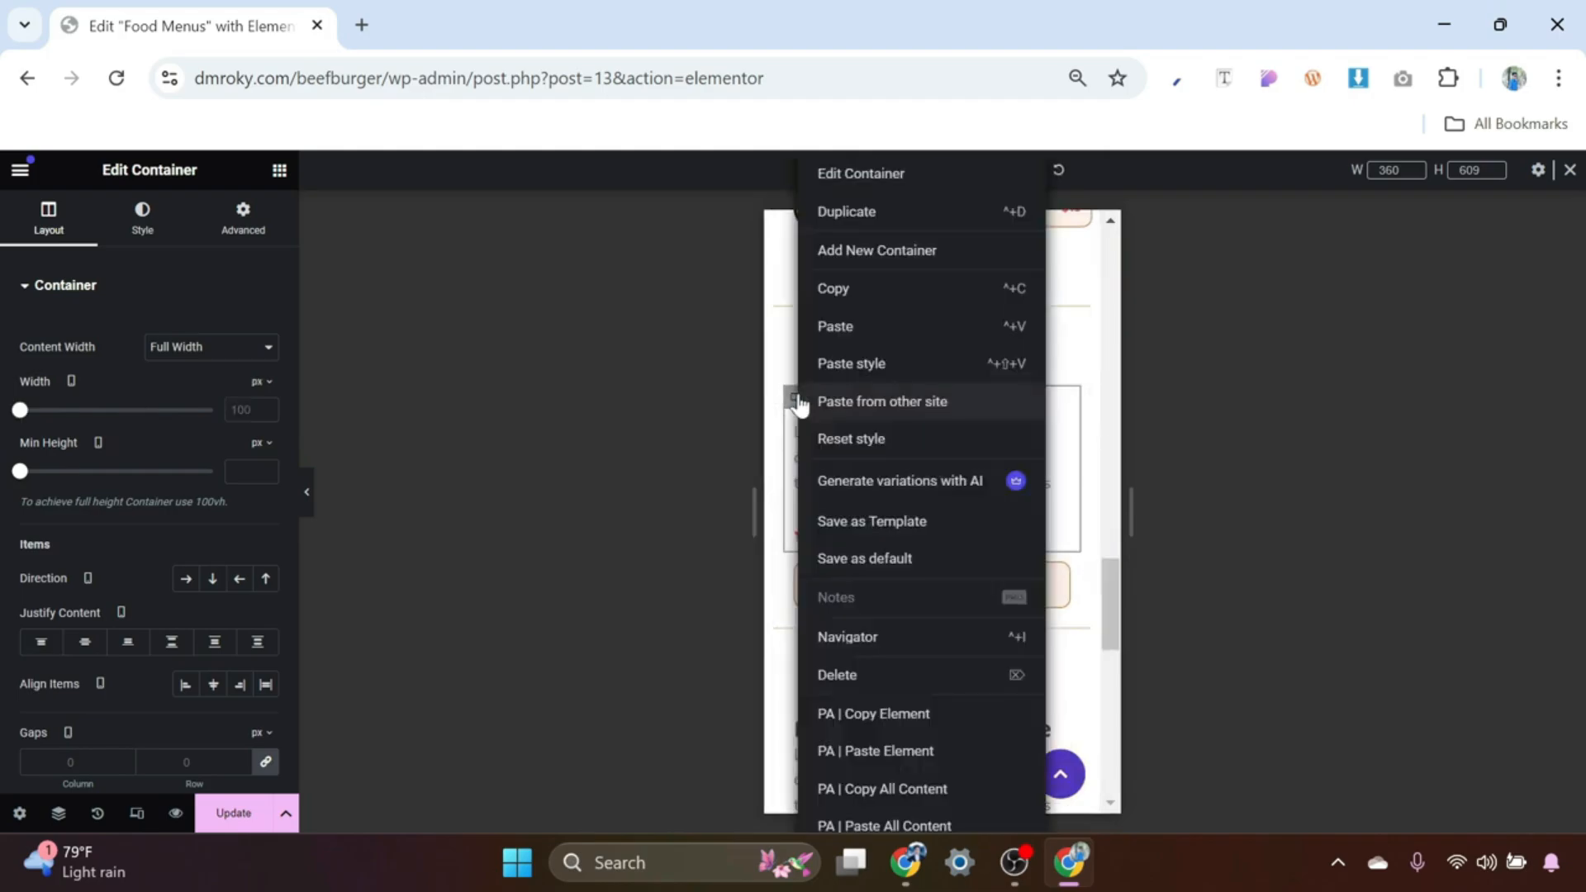
left_click(855, 372)
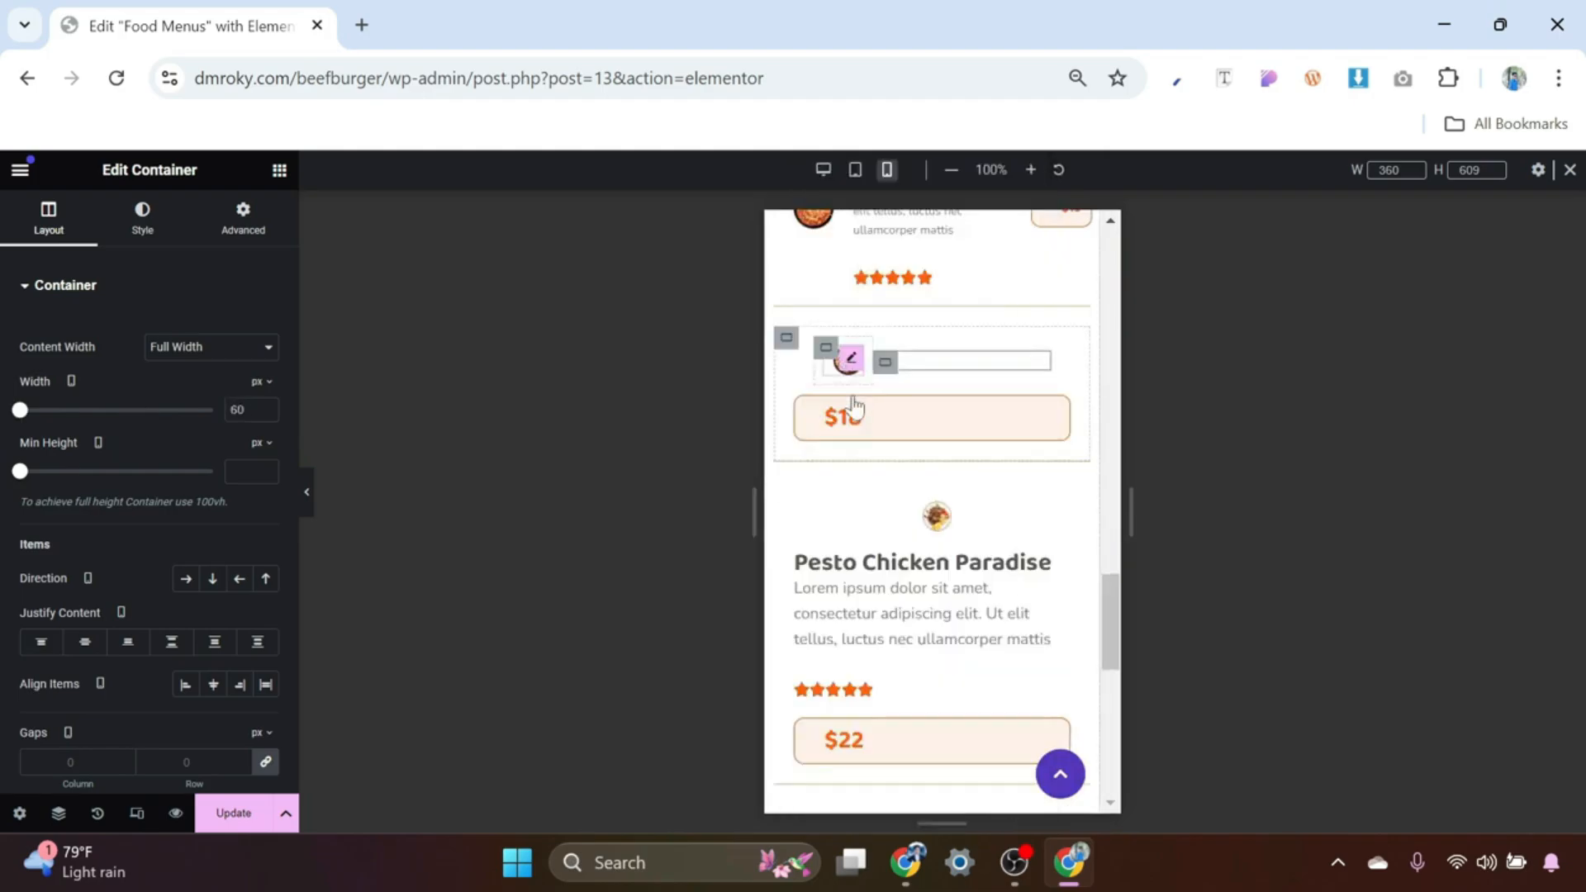
Step: Paste the copied text container style onto the text containers of Pesto Chicken Paradise and Spicy Thai Chicken Crunch
scroll(852, 413, "down", 4)
scroll(845, 441, "down", 3)
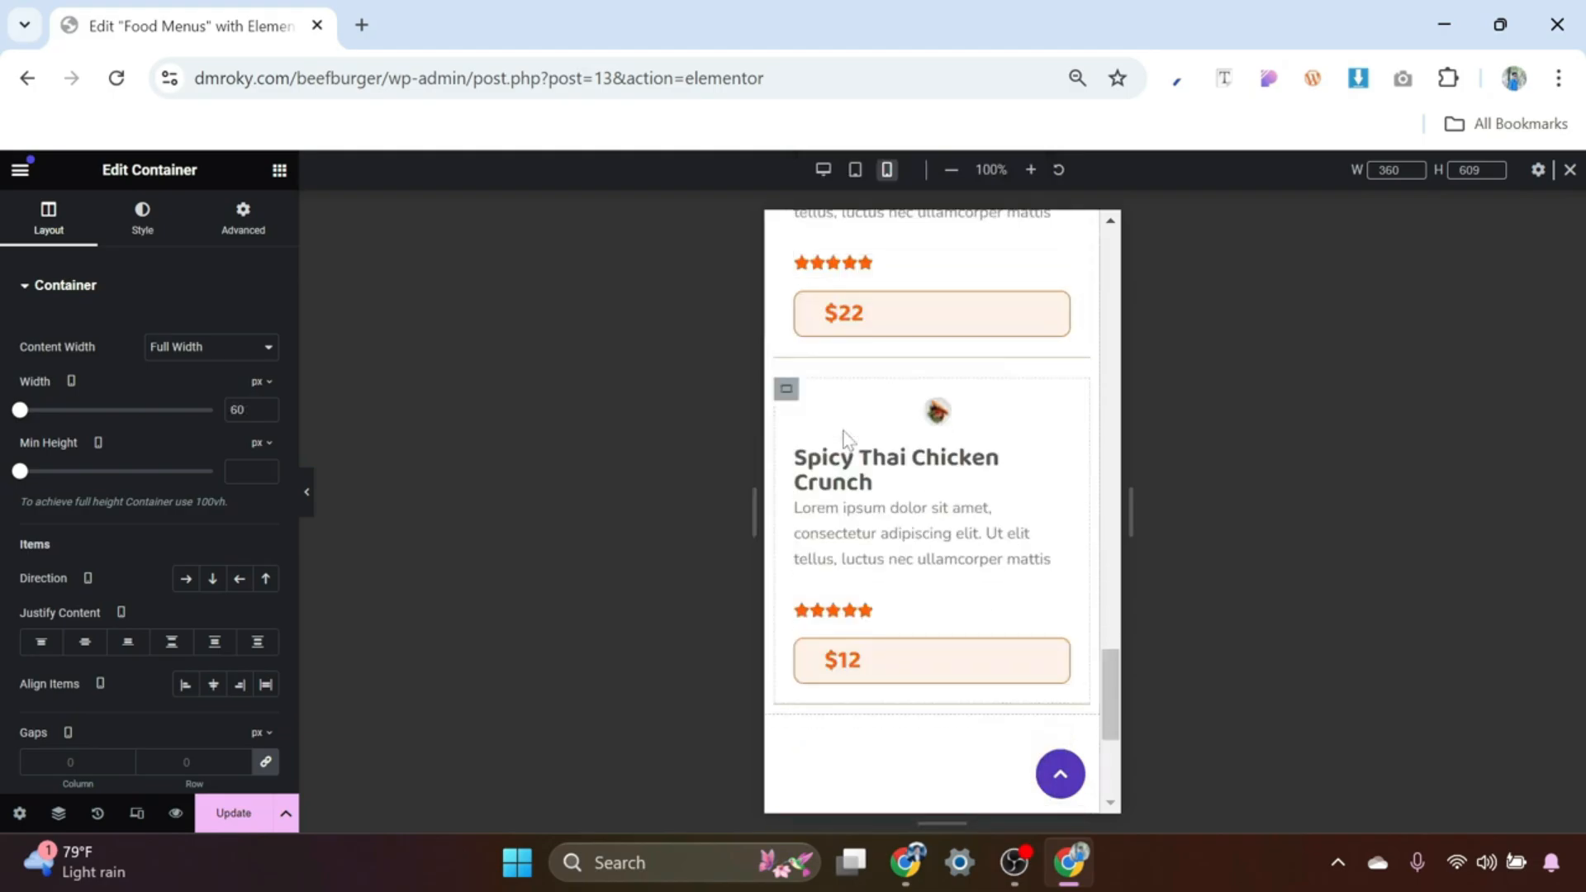
scroll(843, 439, "up", 4)
left_click(797, 500)
right_click(797, 500)
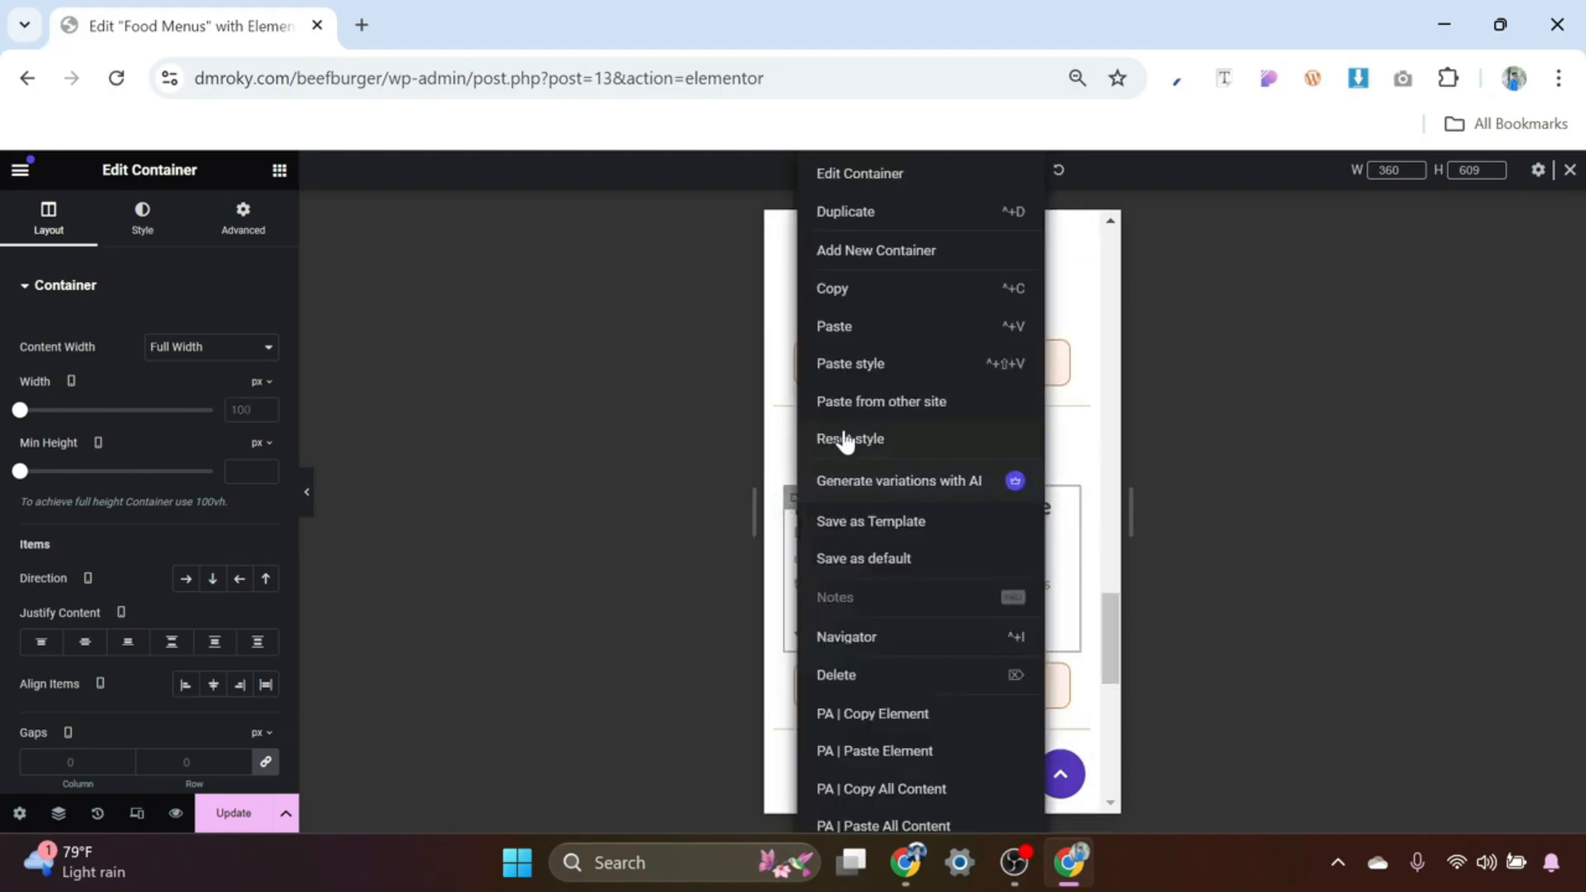
left_click(860, 364)
scroll(860, 529, "down", 4)
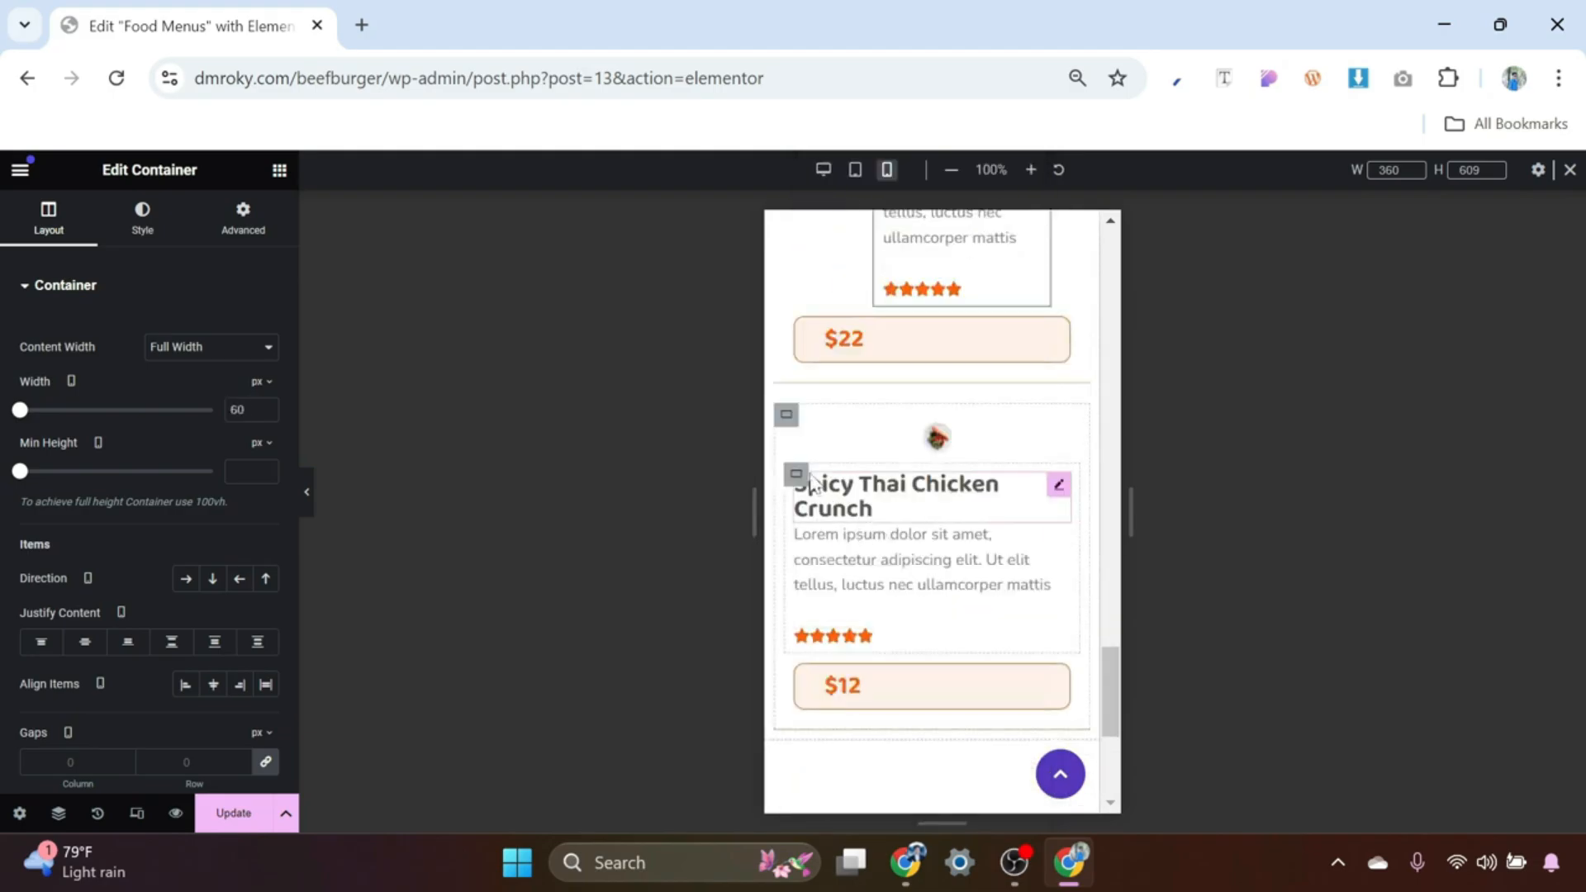
right_click(789, 418)
left_click(839, 439)
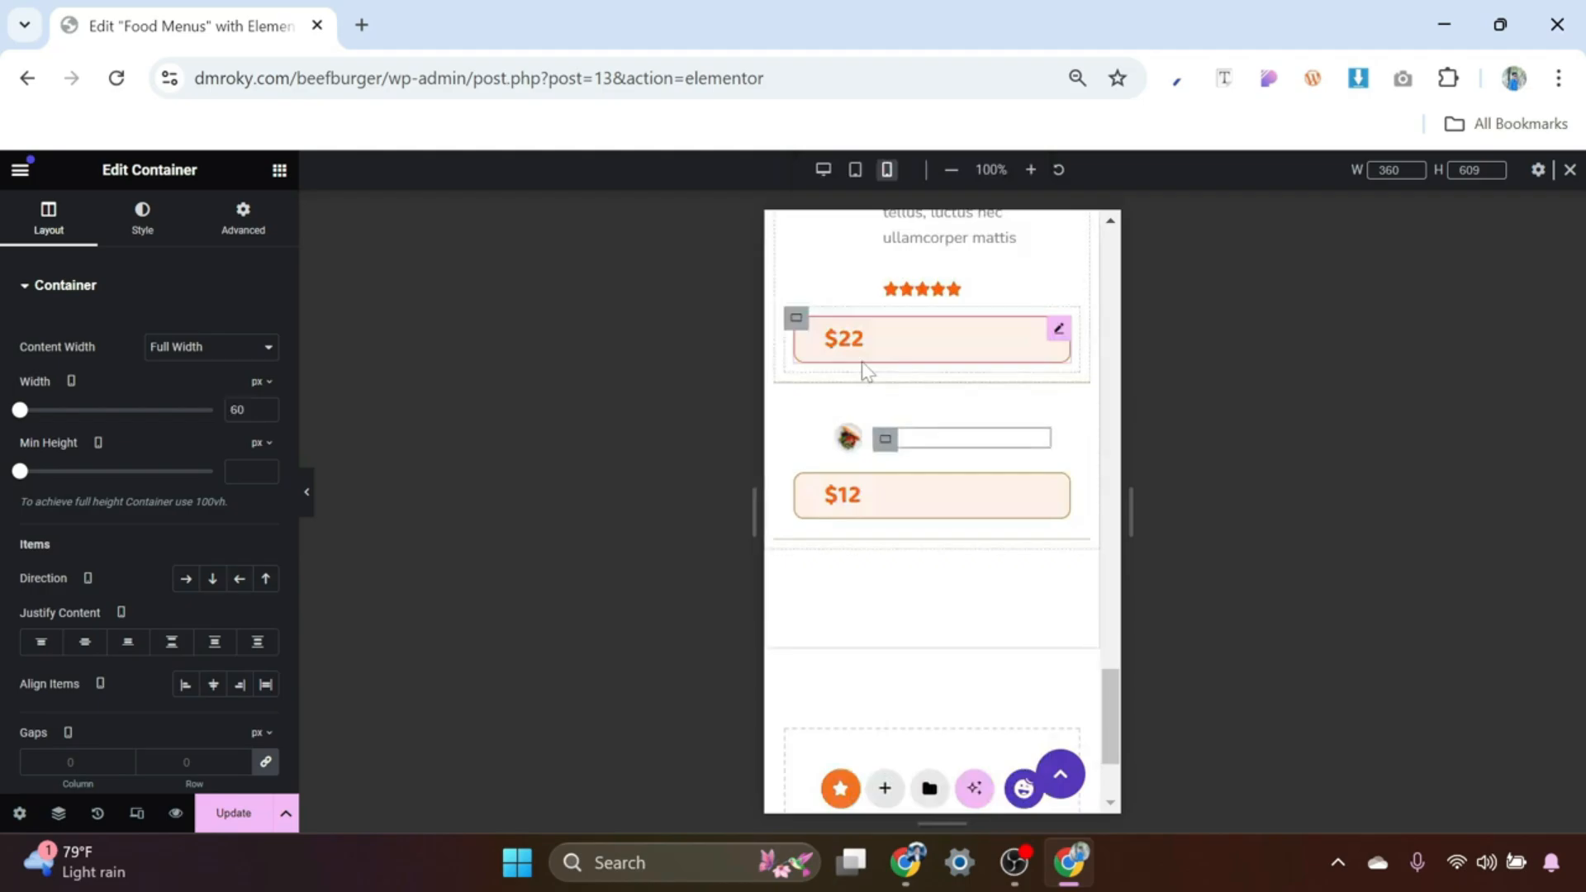
Step: Copy the price container of Buffalo Bliss Chicken Pizza and paste its style onto the BBQ Chicken Supreme price container
scroll(909, 496, "up", 6)
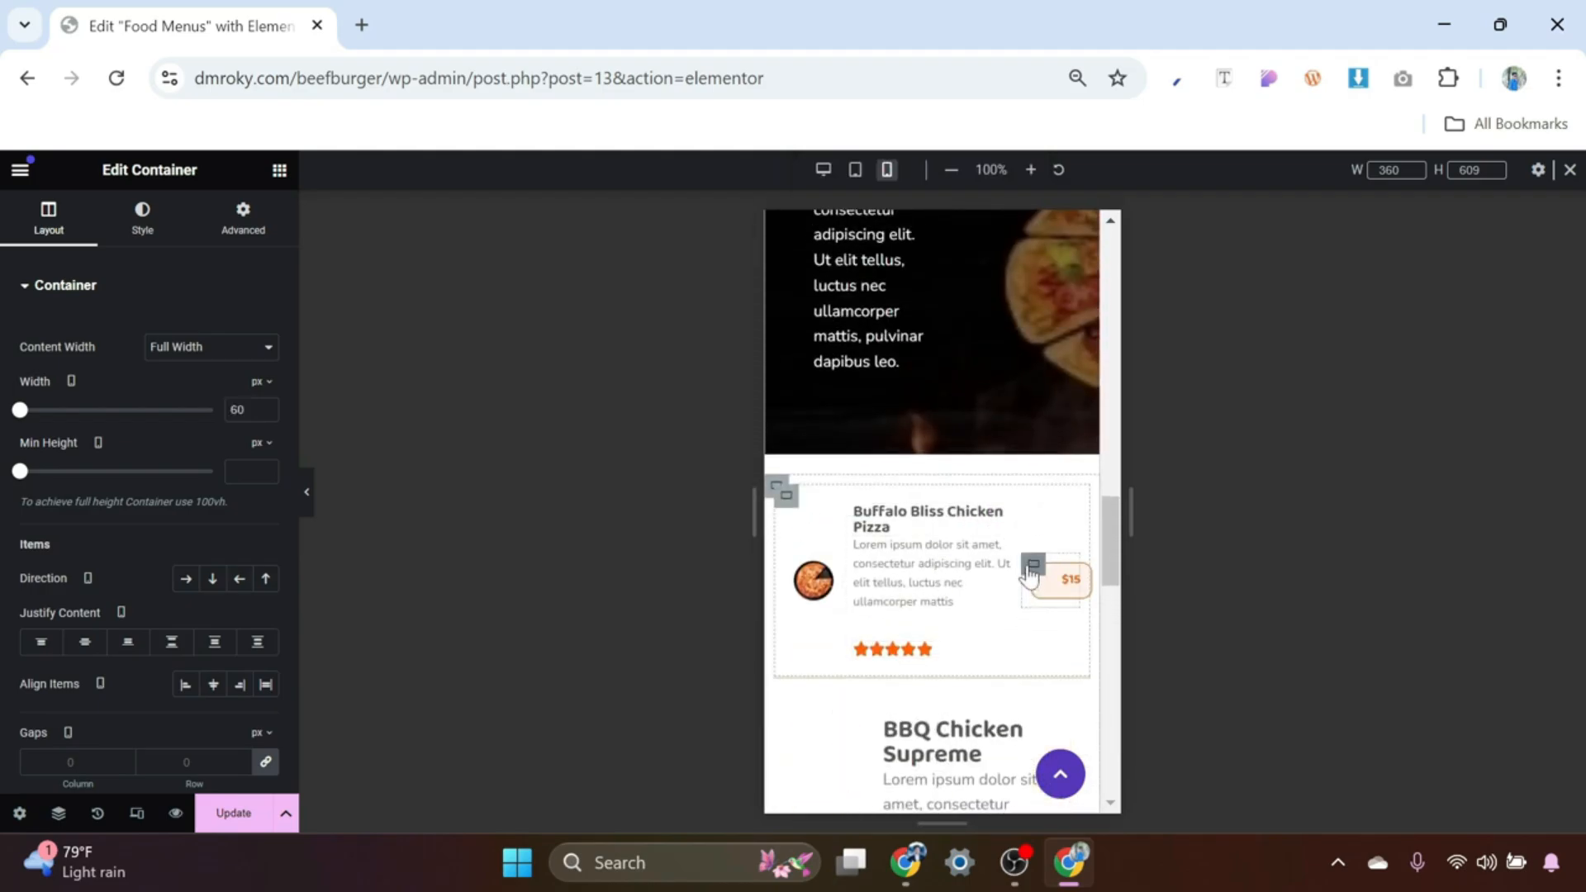
left_click(1032, 567)
right_click(1032, 569)
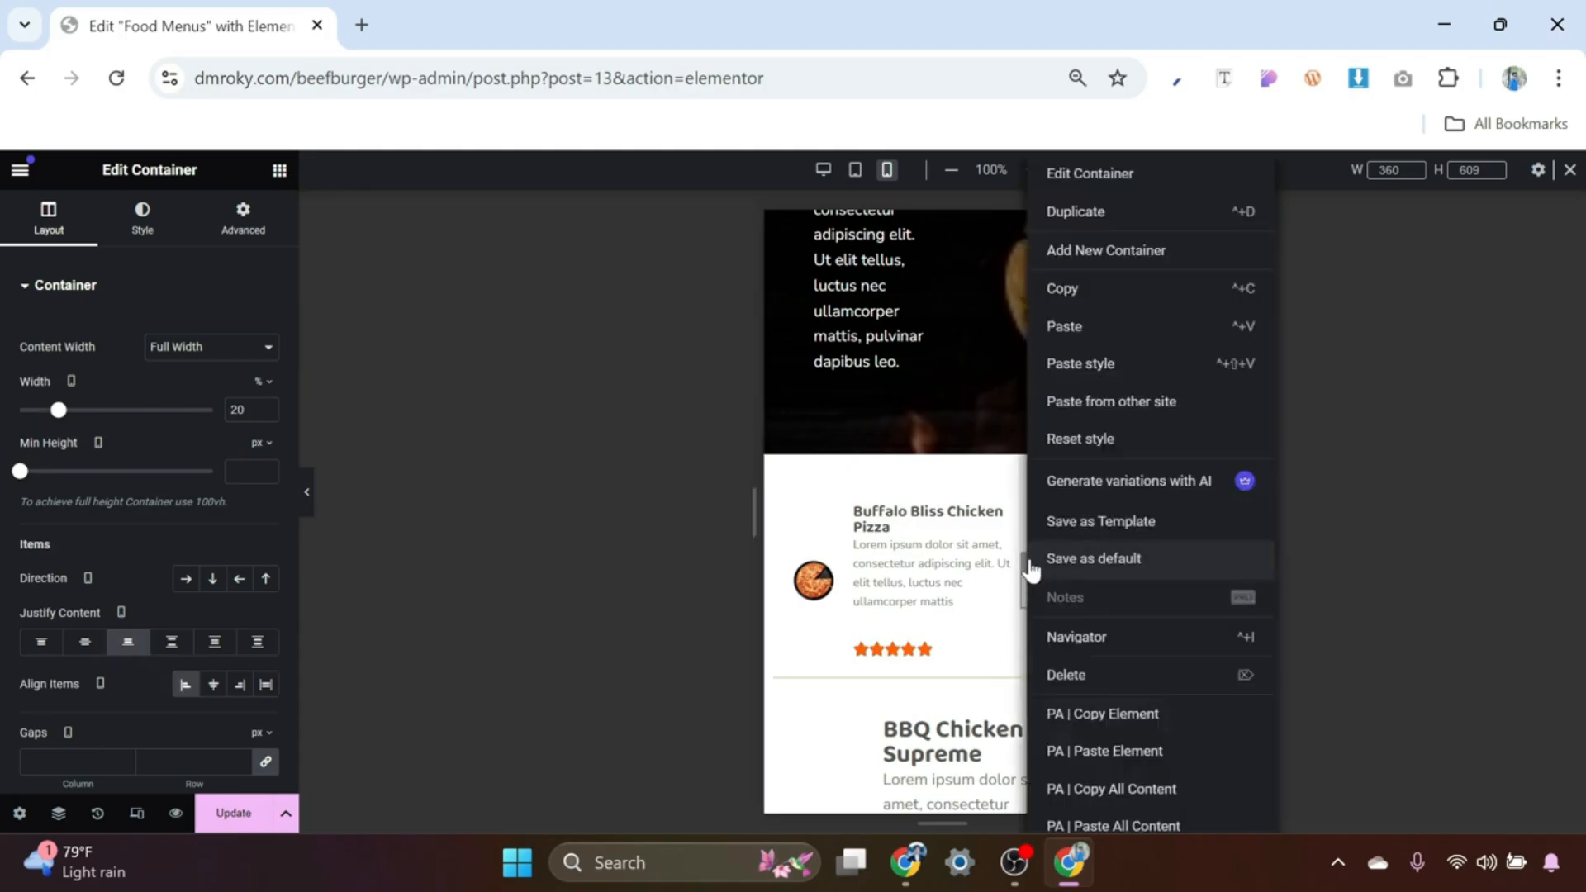
left_click(1064, 289)
scroll(983, 495, "down", 4)
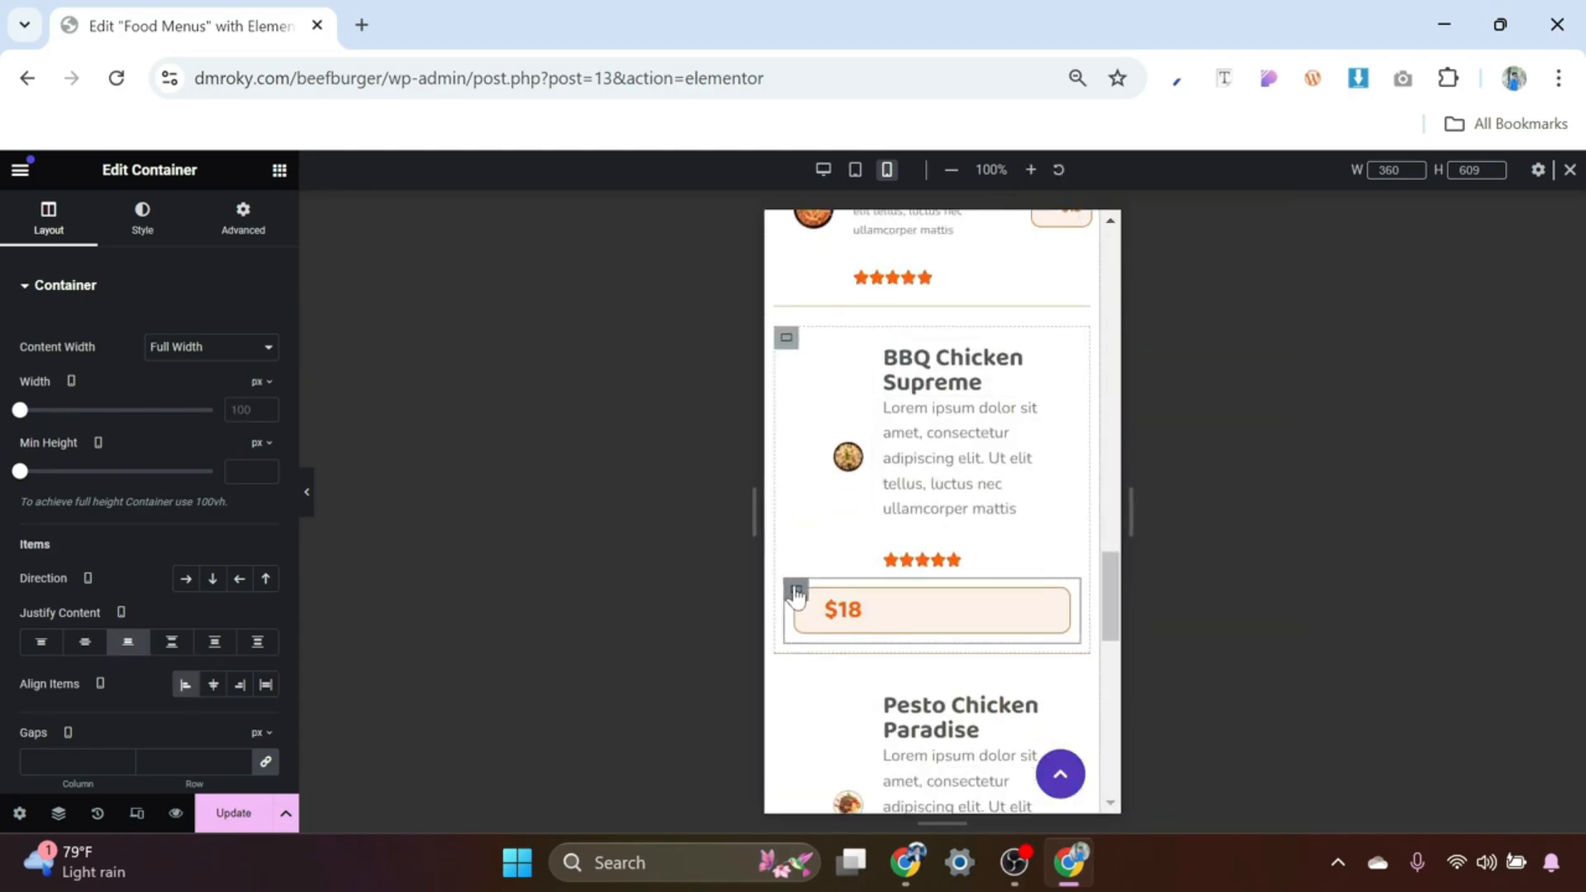
right_click(794, 592)
left_click(850, 365)
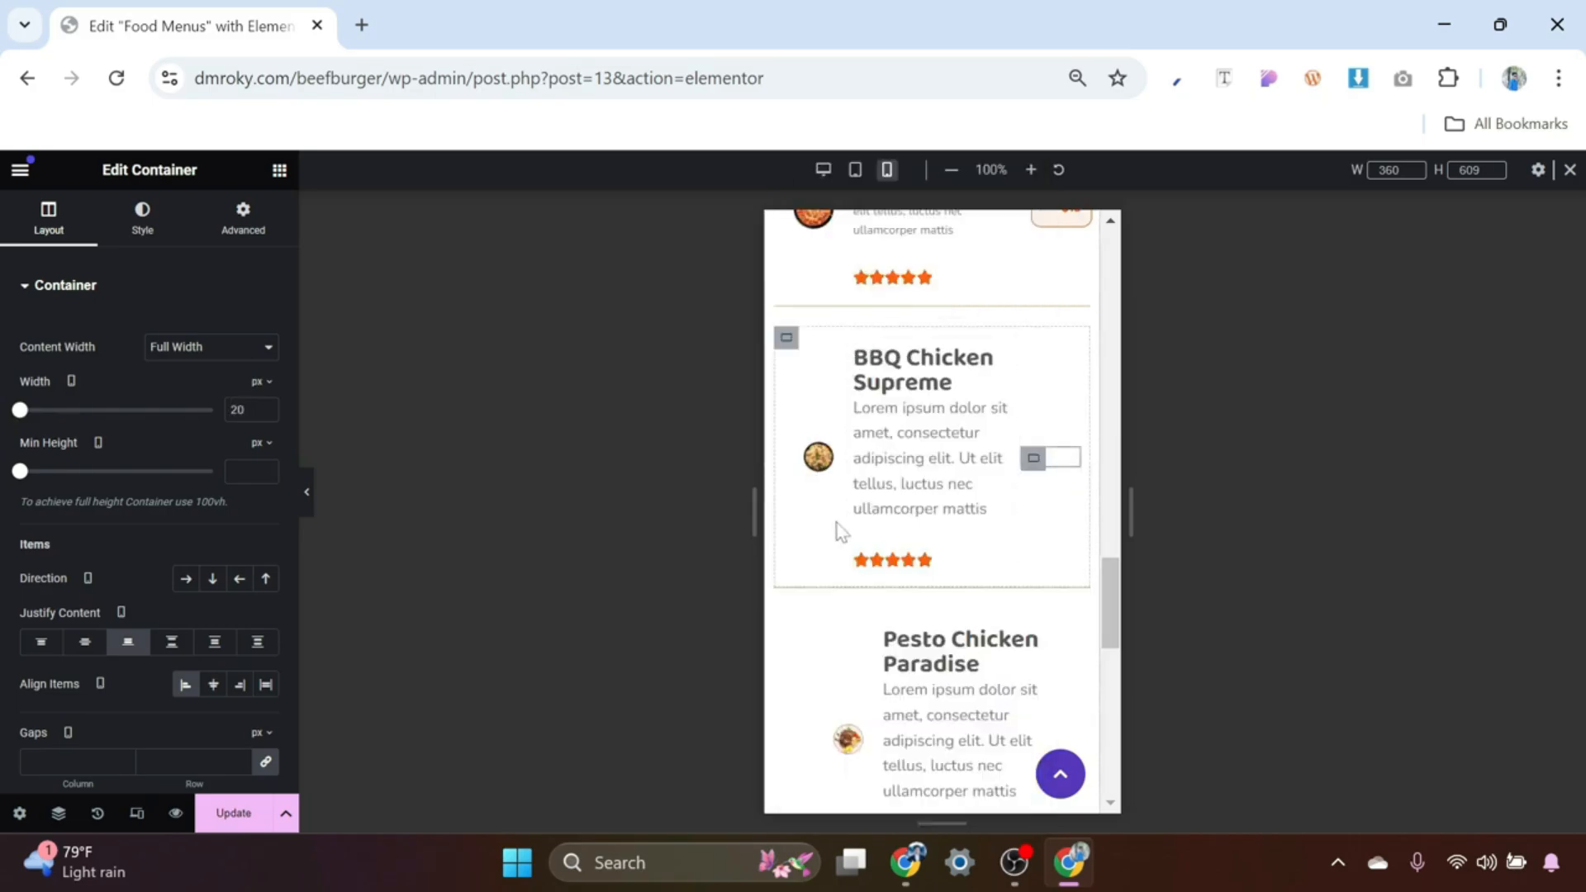
Step: Paste the copied price container style onto the price containers of Pesto Chicken Paradise and Spicy Thai Chicken Crunch
scroll(839, 531, "down", 5)
right_click(795, 508)
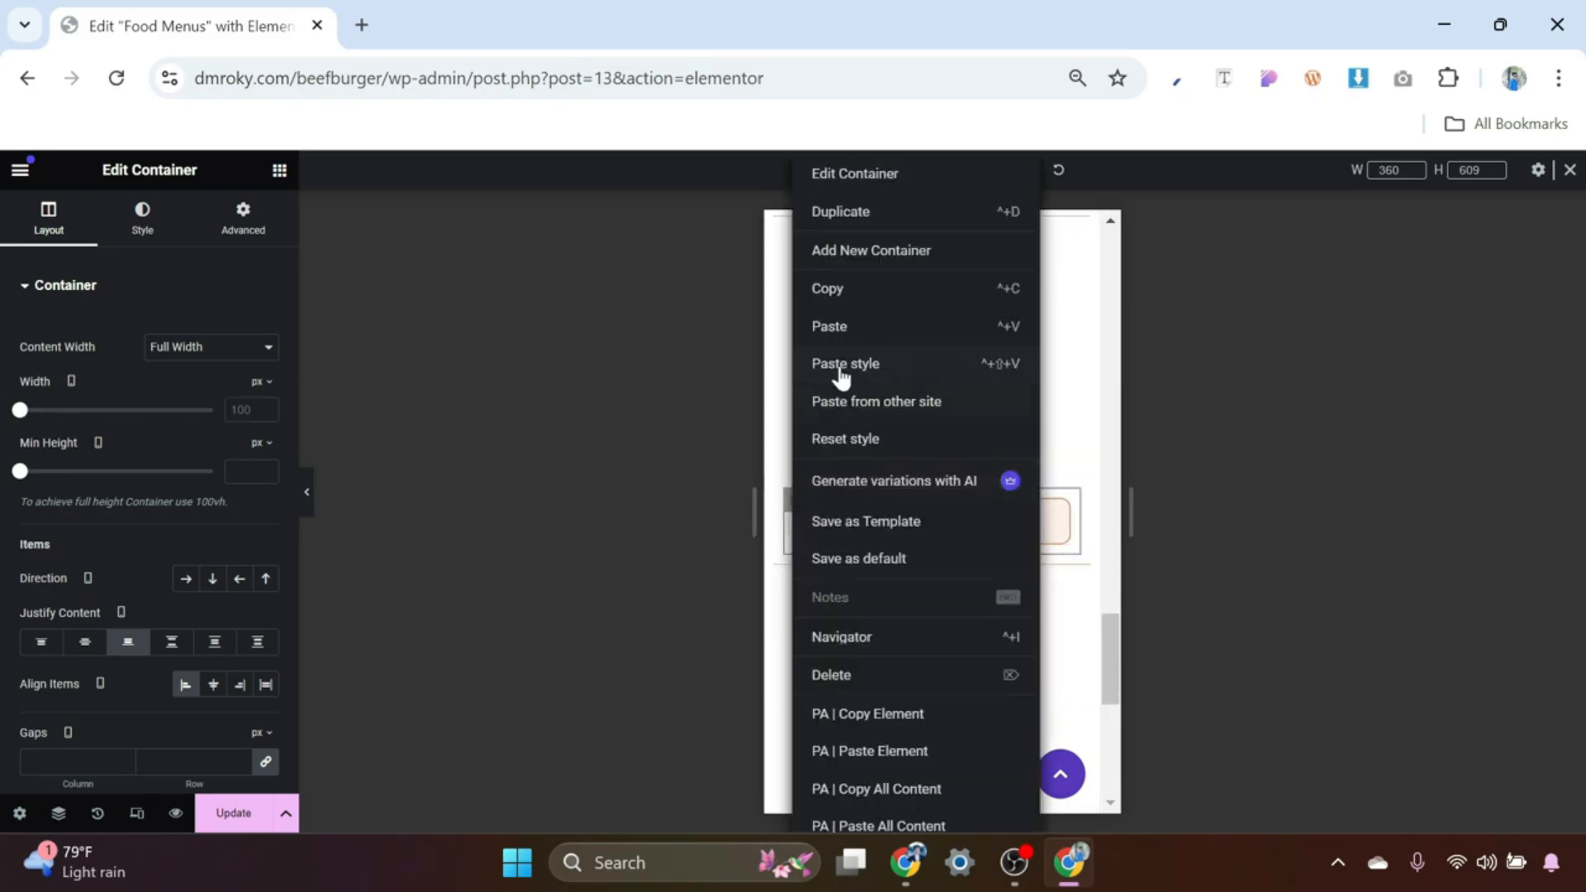
left_click(838, 366)
scroll(843, 533, "down", 4)
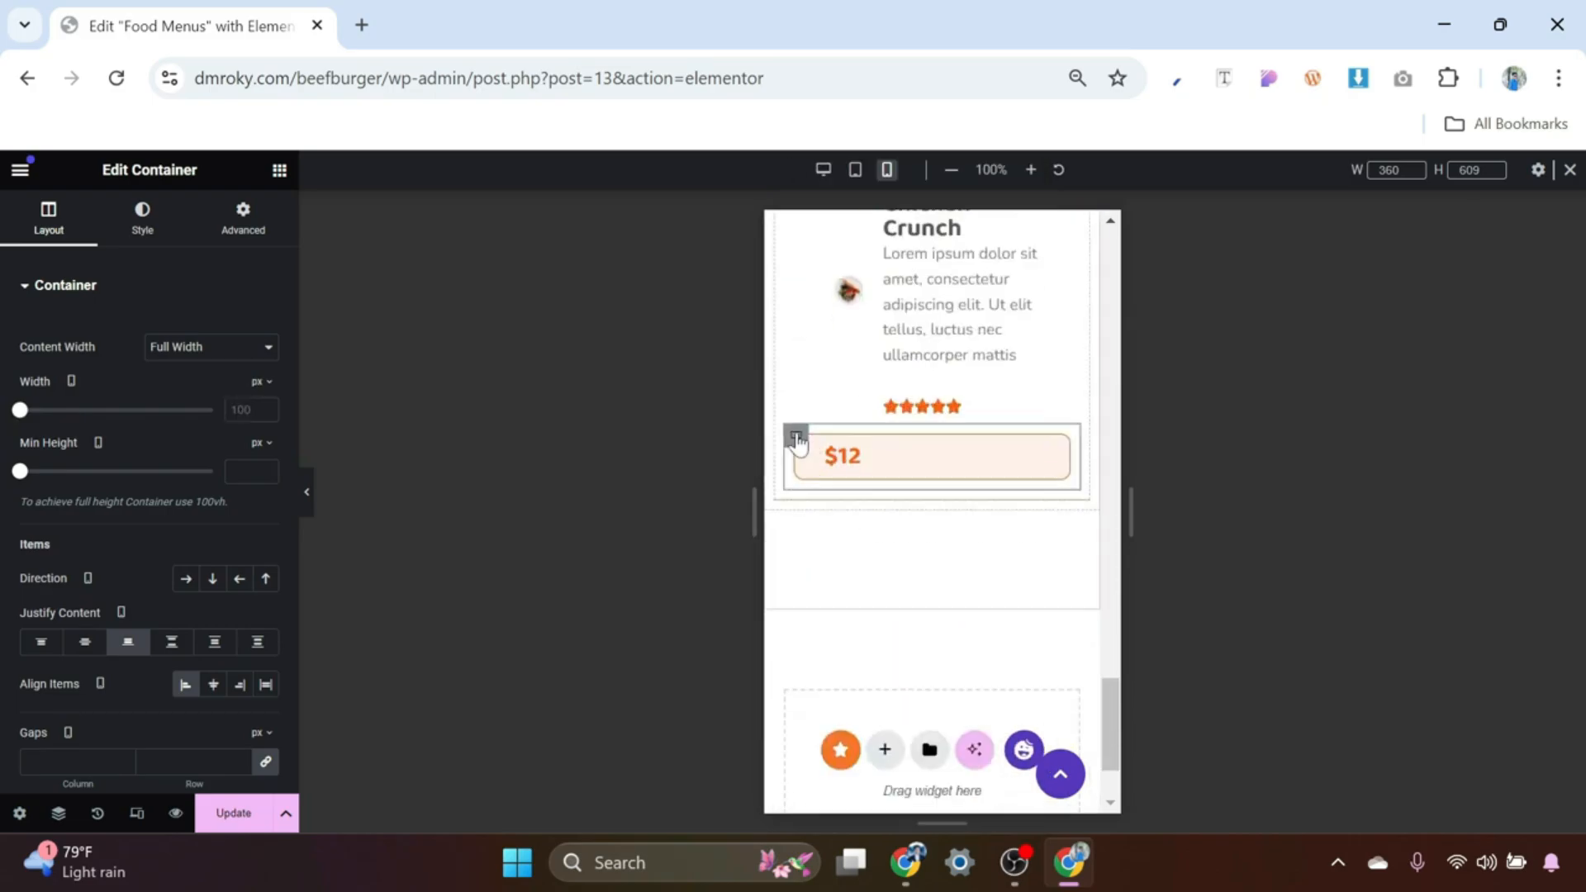
right_click(797, 434)
left_click(851, 365)
Step: Copy the Buffalo Bliss Chicken Pizza image and paste its style onto the BBQ Chicken Supreme image
scroll(914, 446, "up", 10)
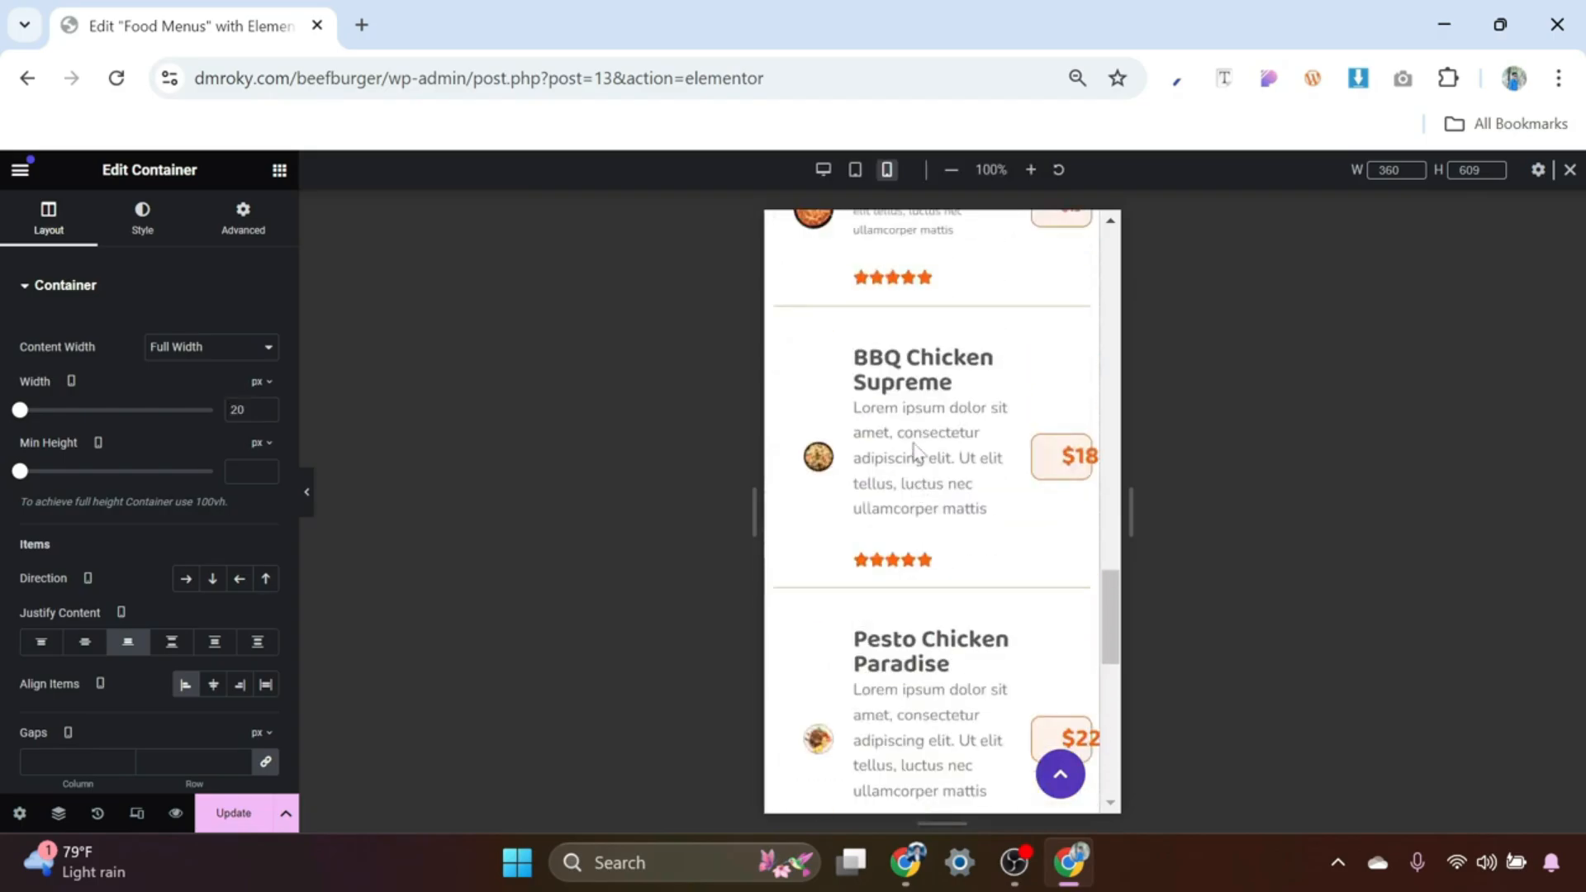
scroll(914, 451, "down", 3)
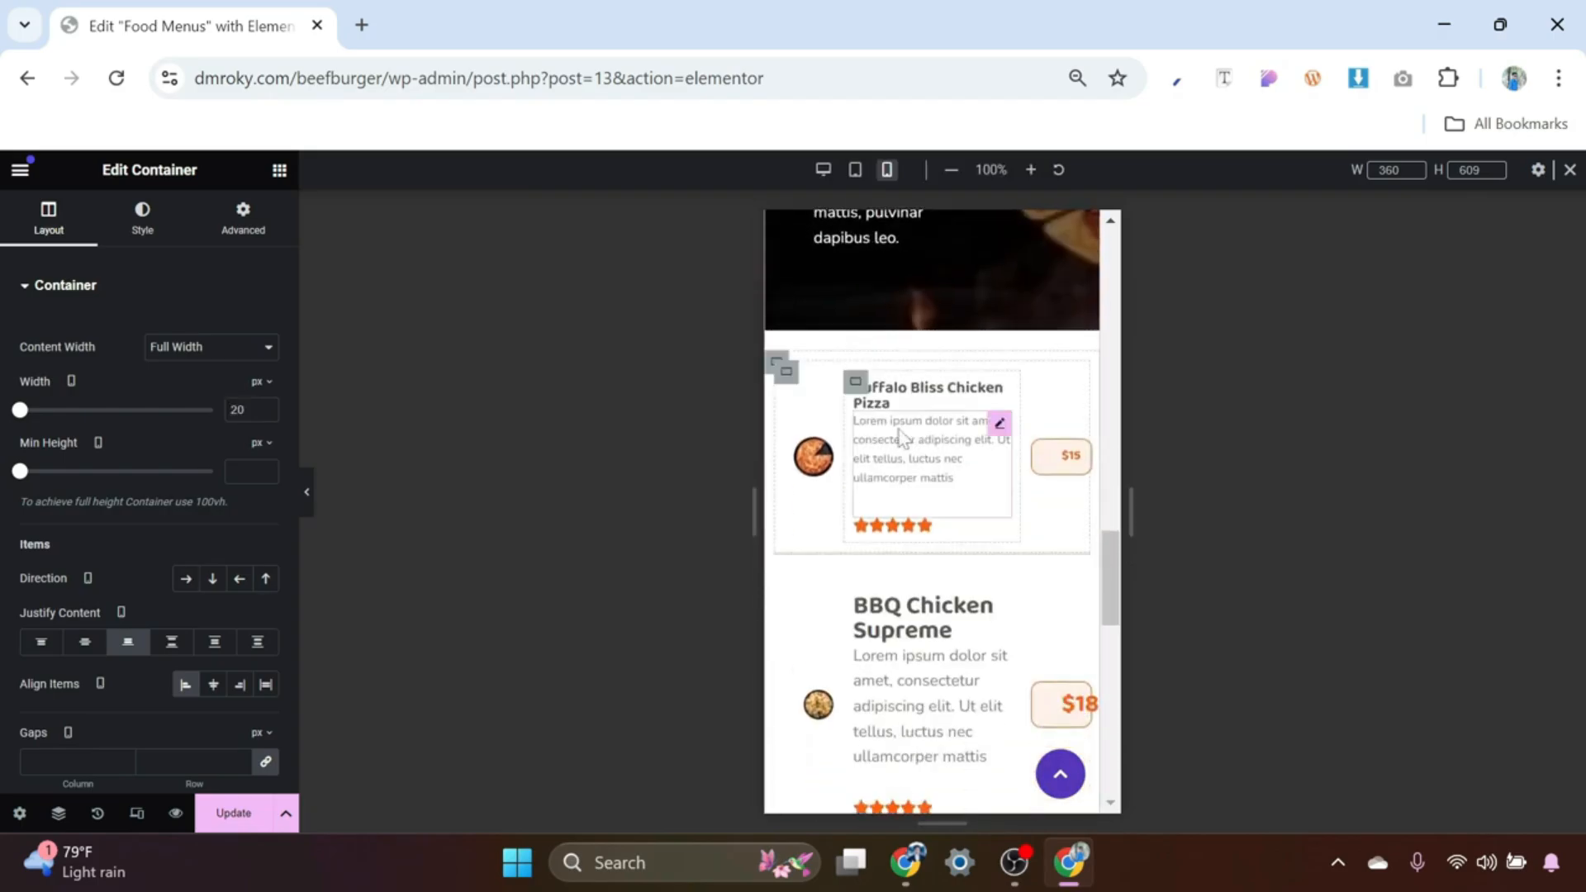
left_click(827, 453)
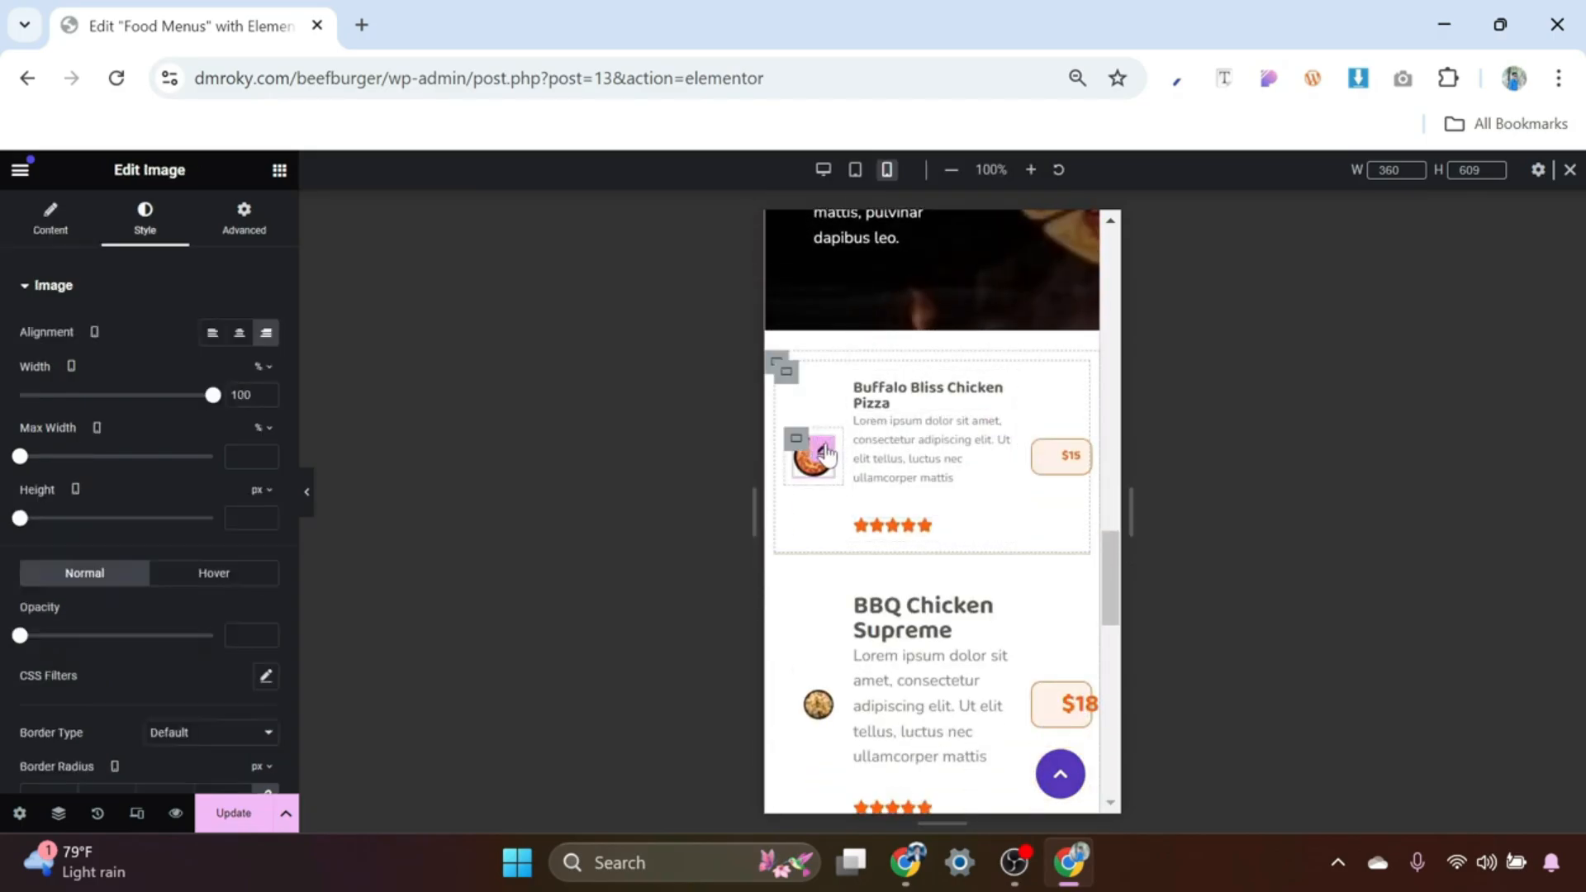
right_click(827, 453)
left_click(878, 318)
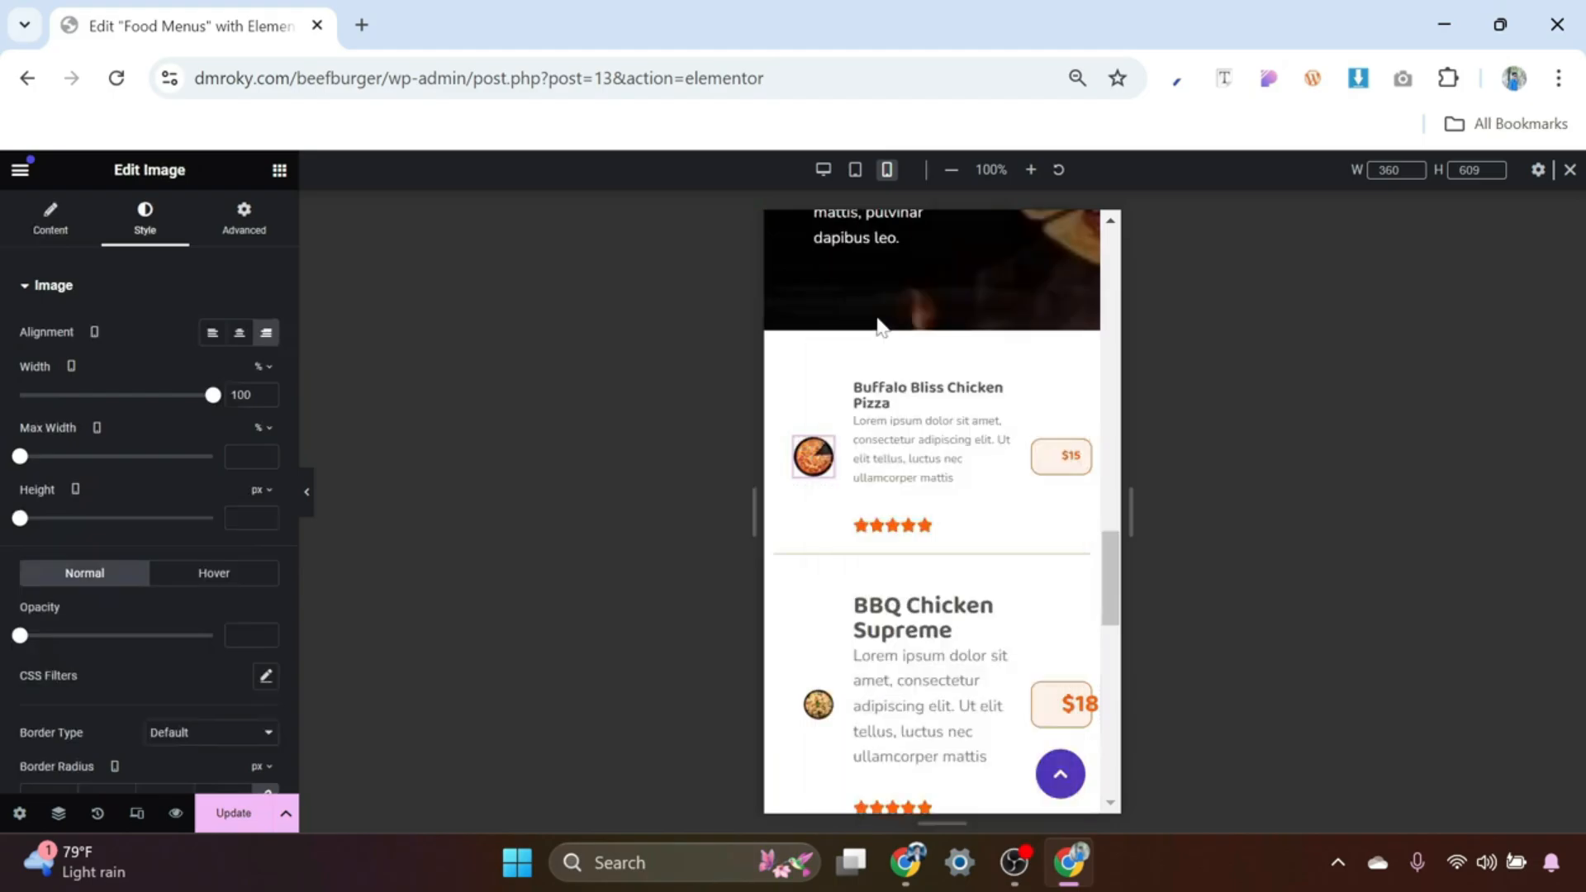
scroll(826, 483, "down", 3)
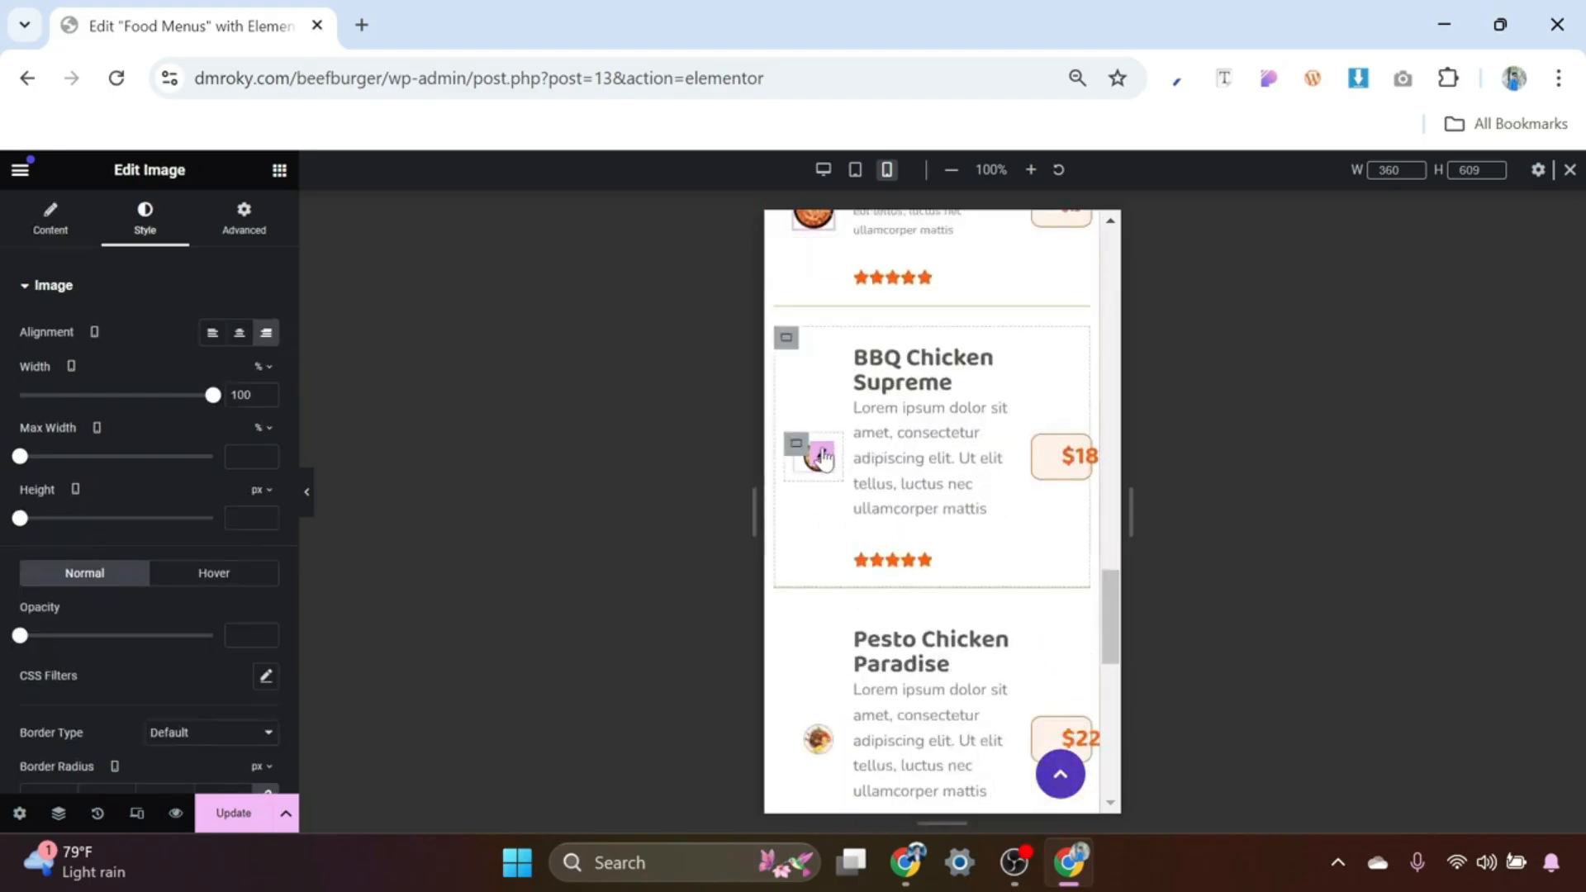
left_click(824, 457)
right_click(817, 454)
left_click(883, 392)
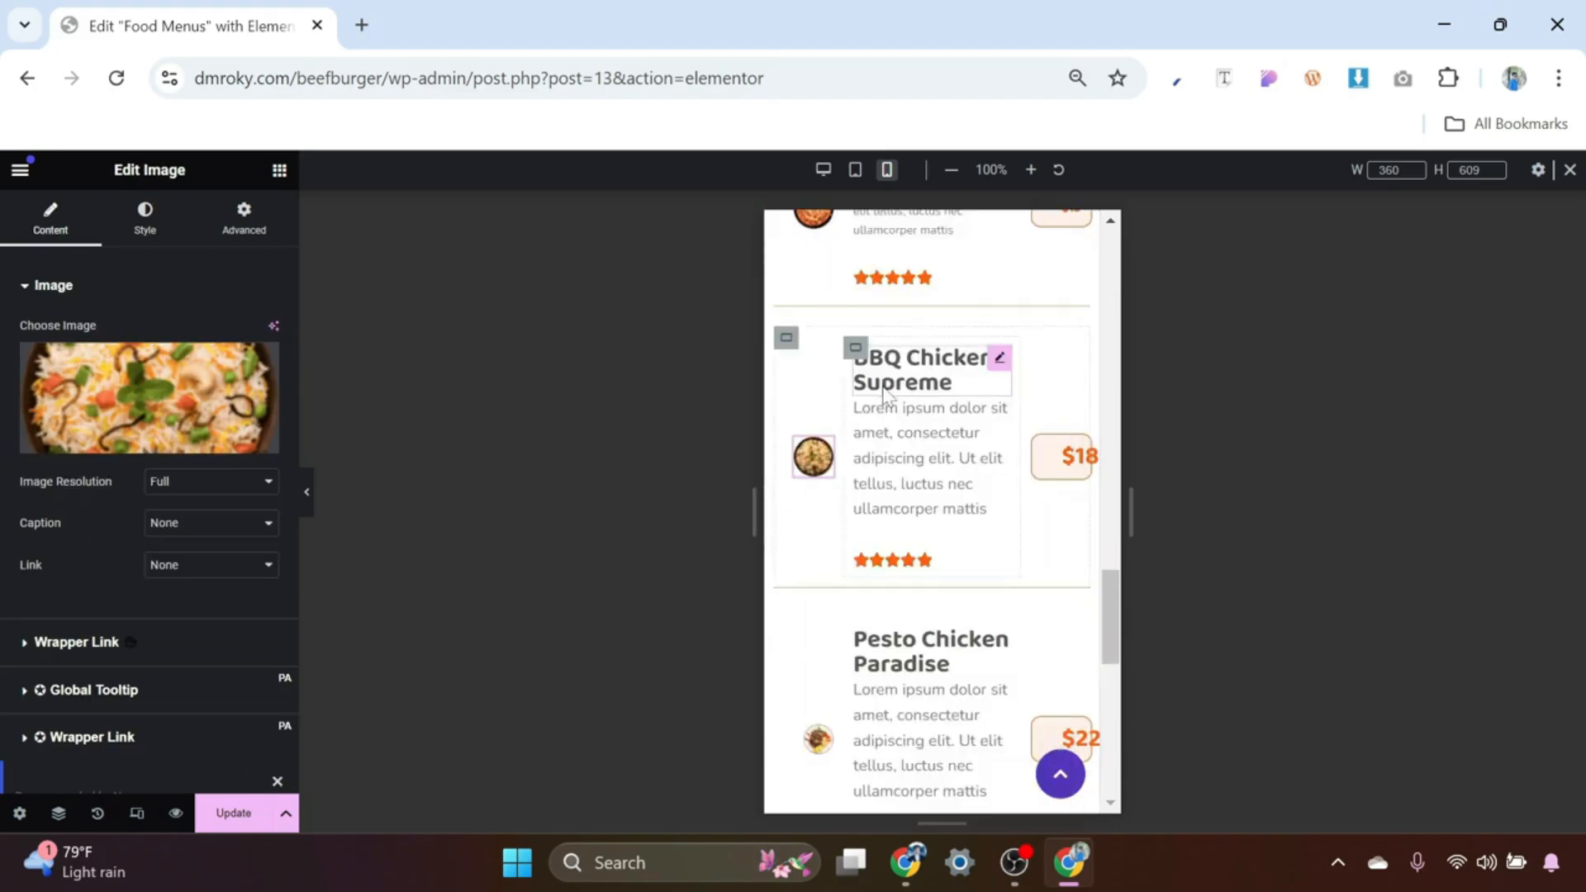
Step: Paste the copied image style onto the Pesto Chicken Paradise and Spicy Thai Chicken Crunch images
scroll(882, 395, "down", 3)
left_click(819, 488)
right_click(818, 488)
left_click(877, 394)
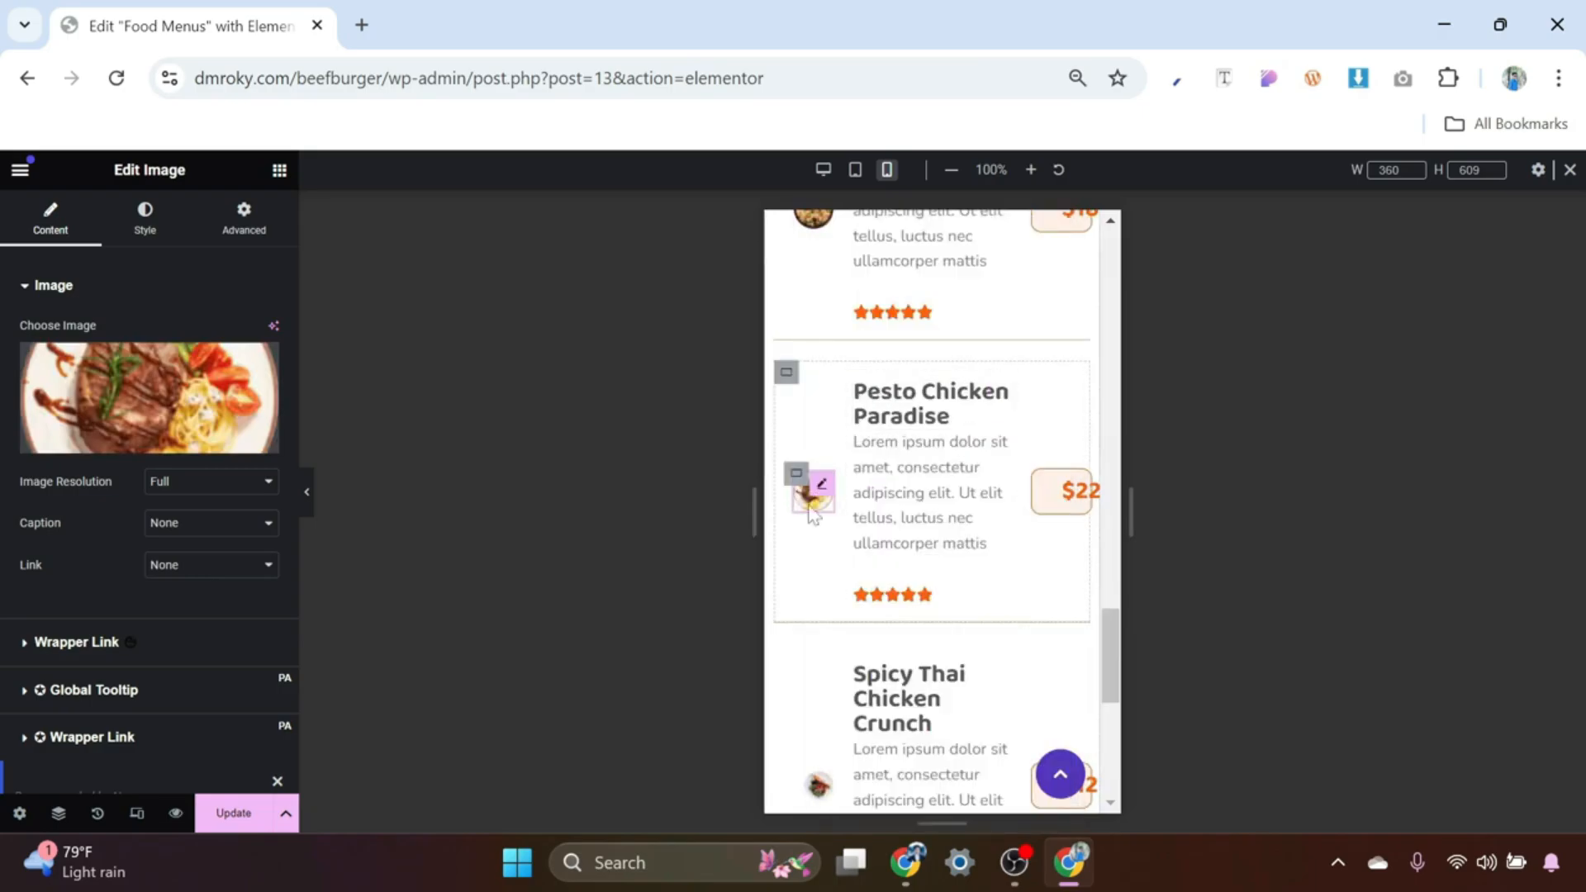
scroll(810, 508, "down", 3)
left_click(812, 533)
right_click(813, 533)
left_click(882, 395)
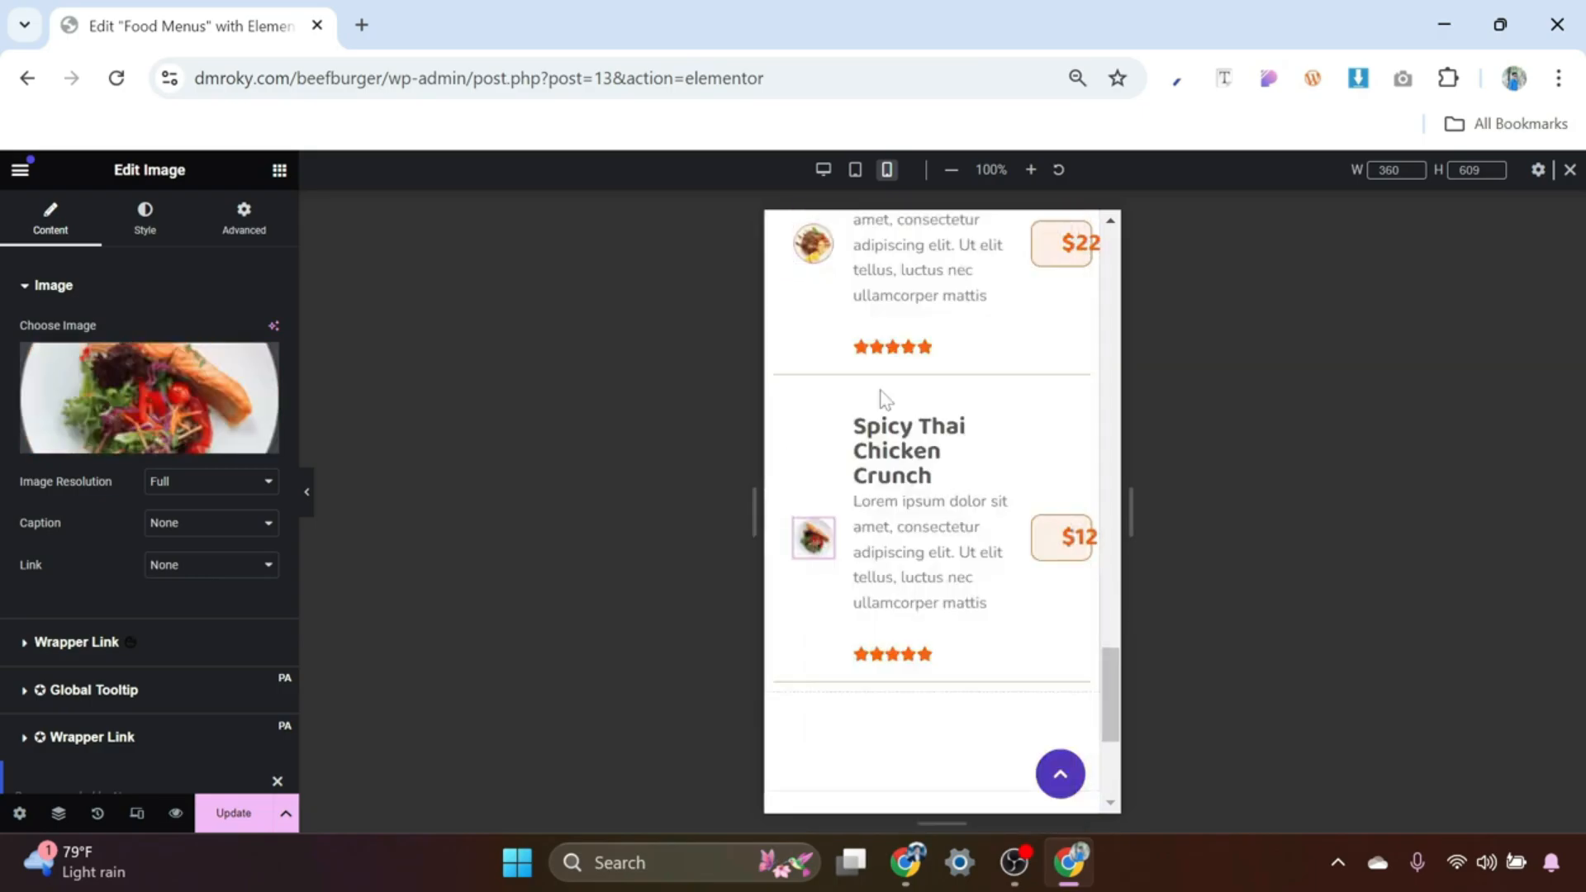
Step: Copy the Buffalo Bliss Chicken Pizza heading and paste its style onto the BBQ Chicken Supreme heading
scroll(883, 395, "up", 10)
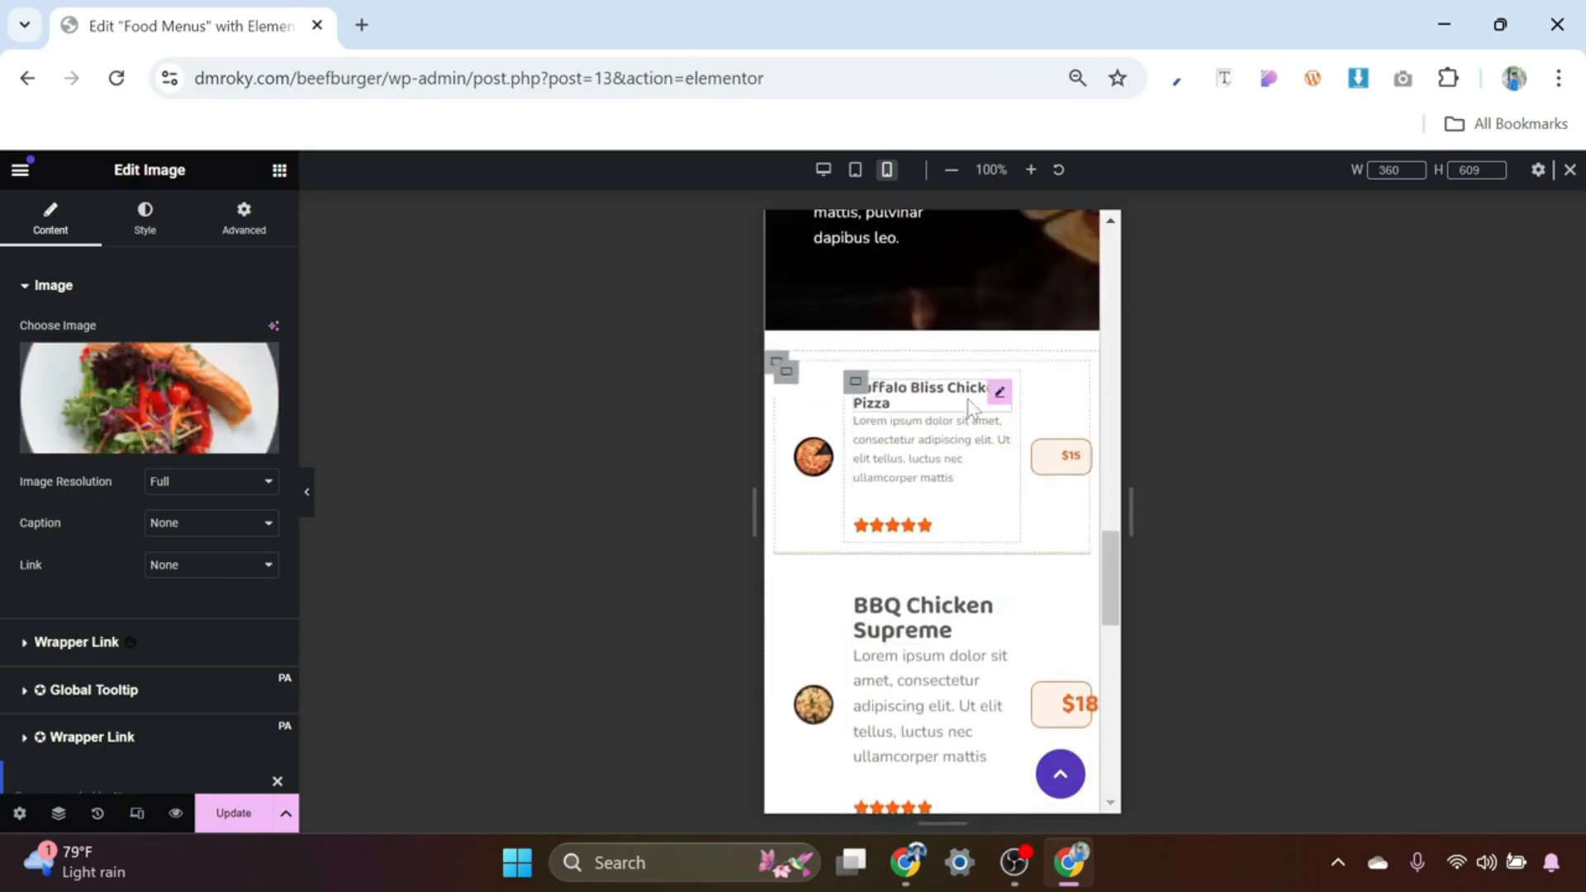
left_click(999, 398)
right_click(1000, 399)
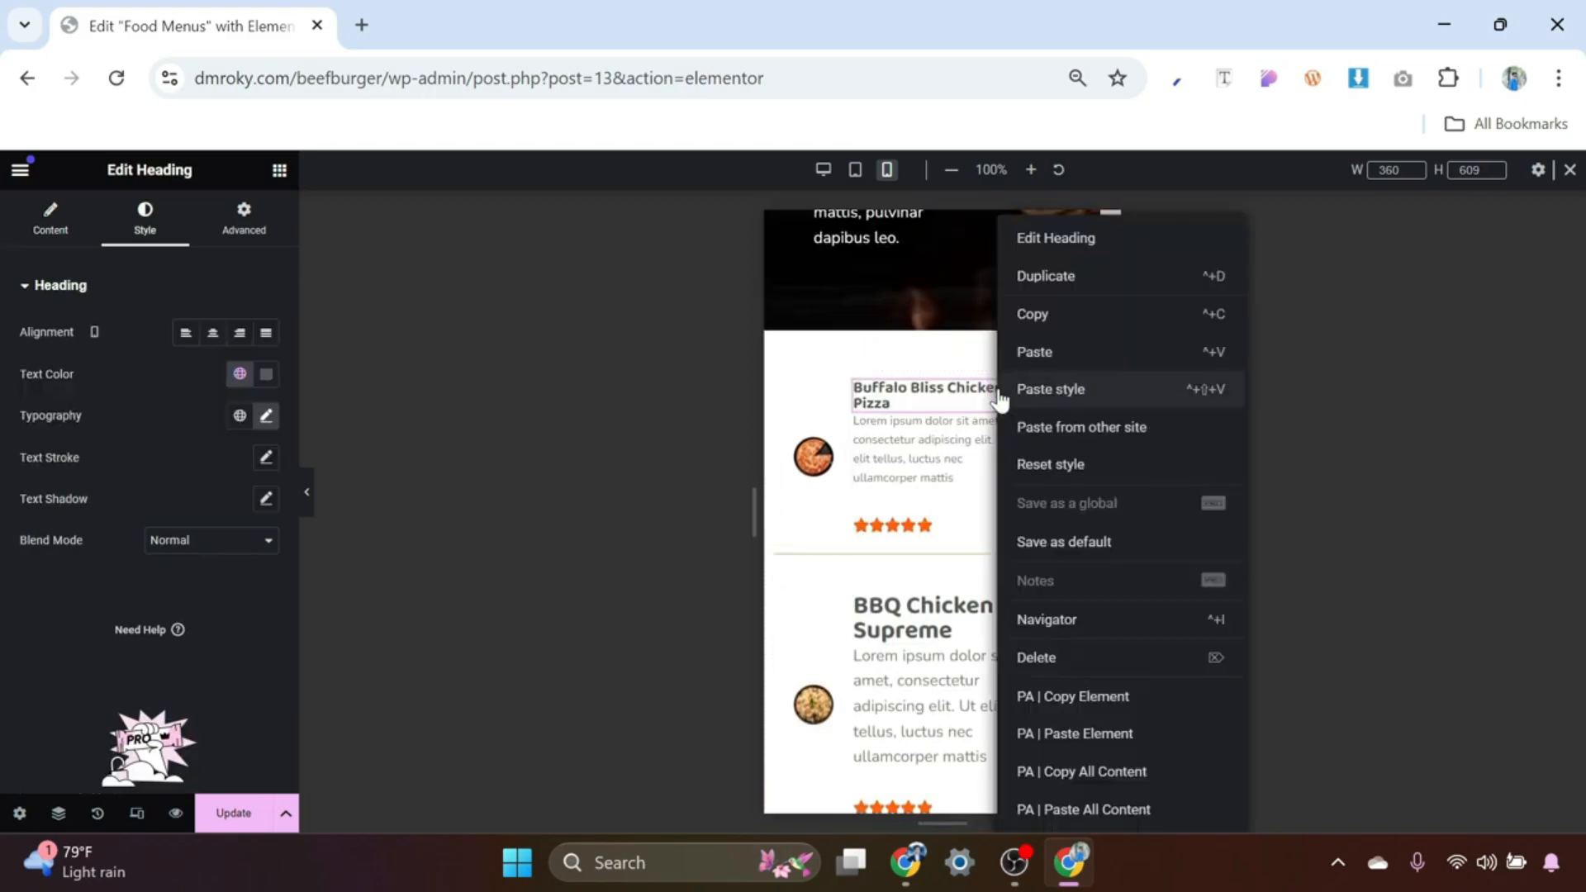
left_click(1033, 314)
scroll(951, 463, "down", 2)
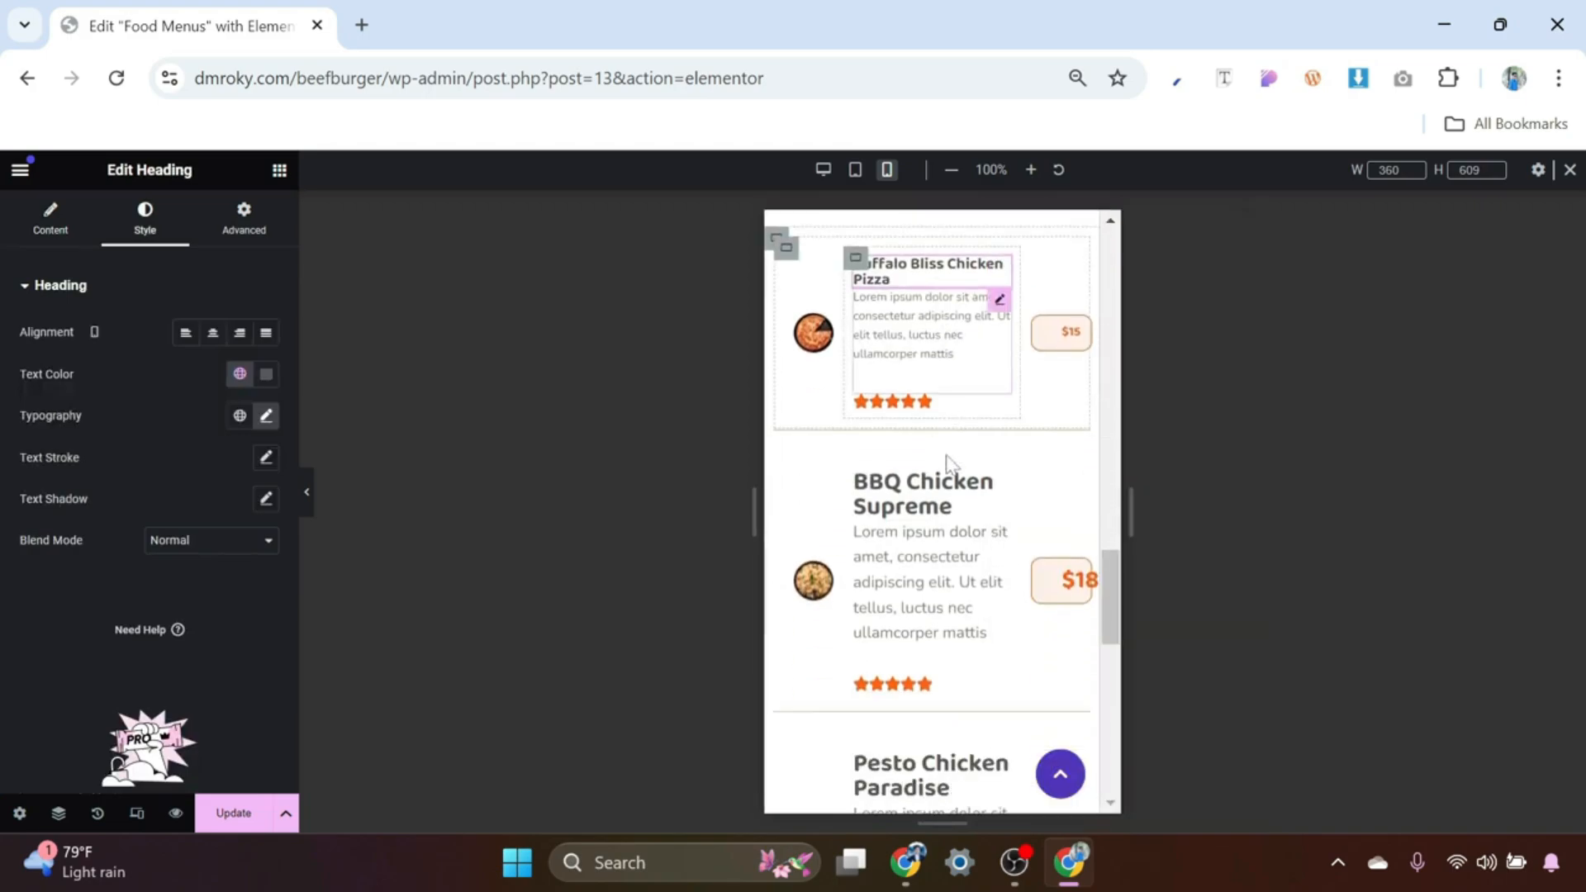
left_click(1001, 487)
right_click(1002, 486)
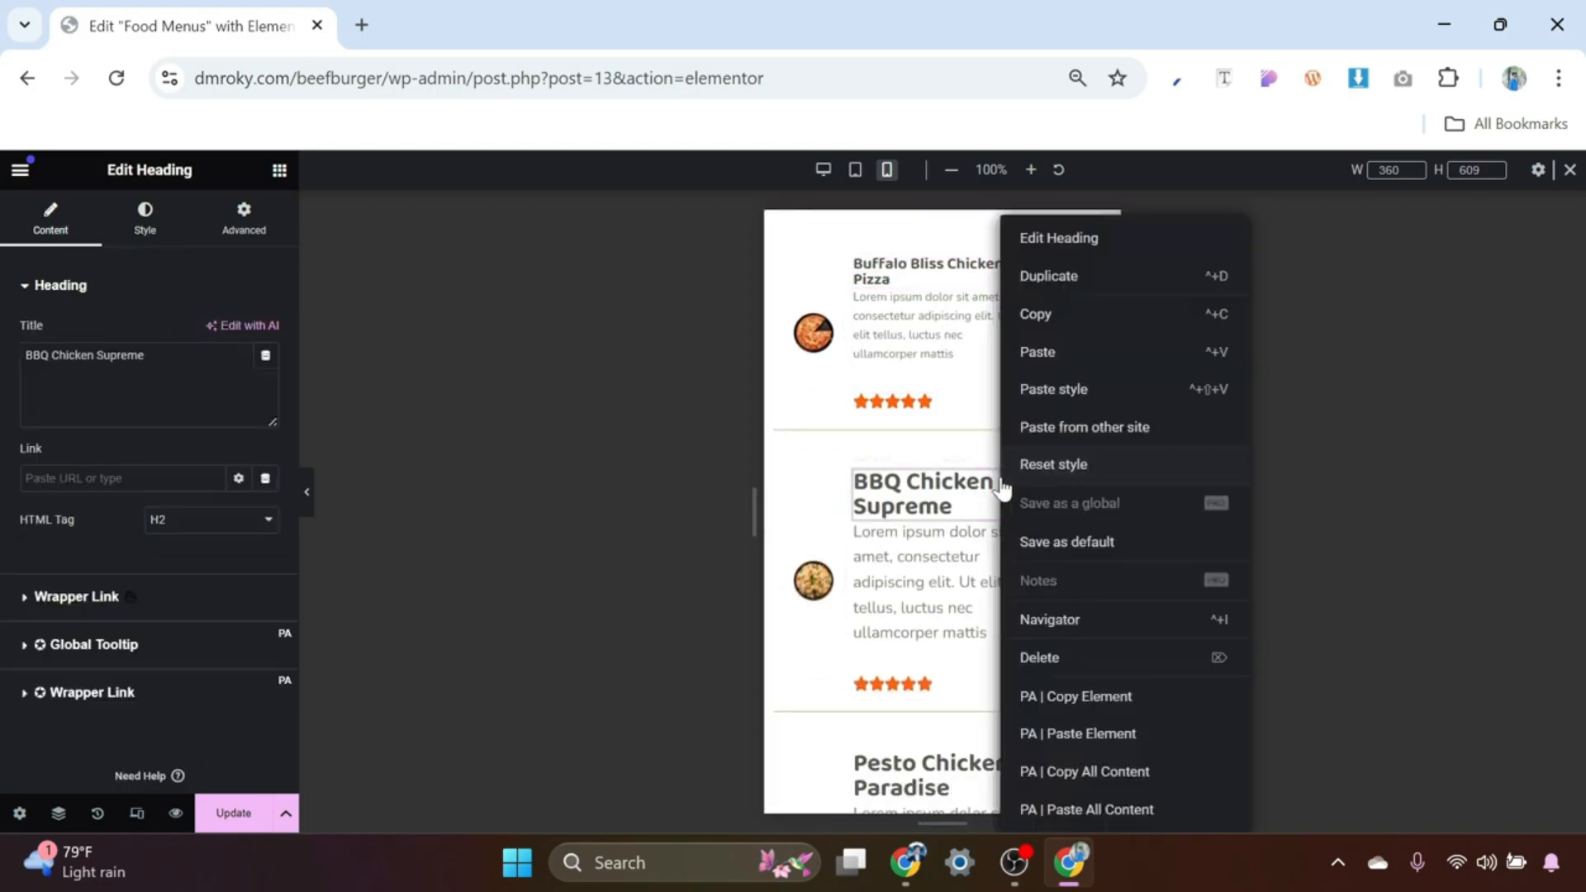
left_click(1043, 400)
Step: Paste the copied heading style onto the Pesto Chicken Paradise and Spicy Thai Chicken Crunch headings
scroll(950, 504, "down", 2)
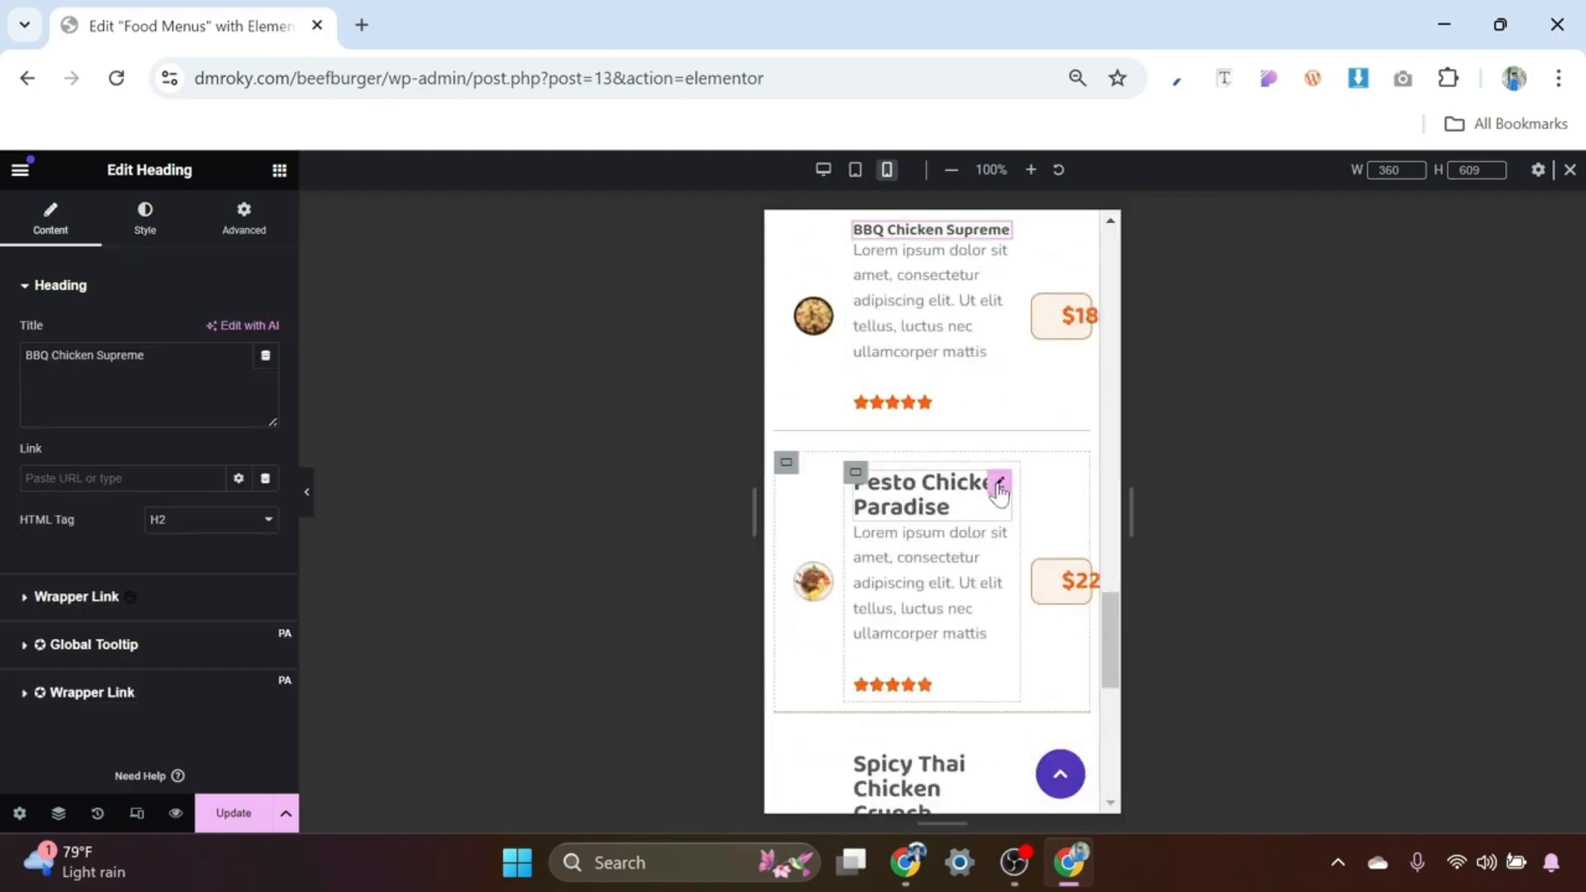
left_click(998, 487)
right_click(998, 487)
left_click(1043, 390)
scroll(942, 520, "down", 3)
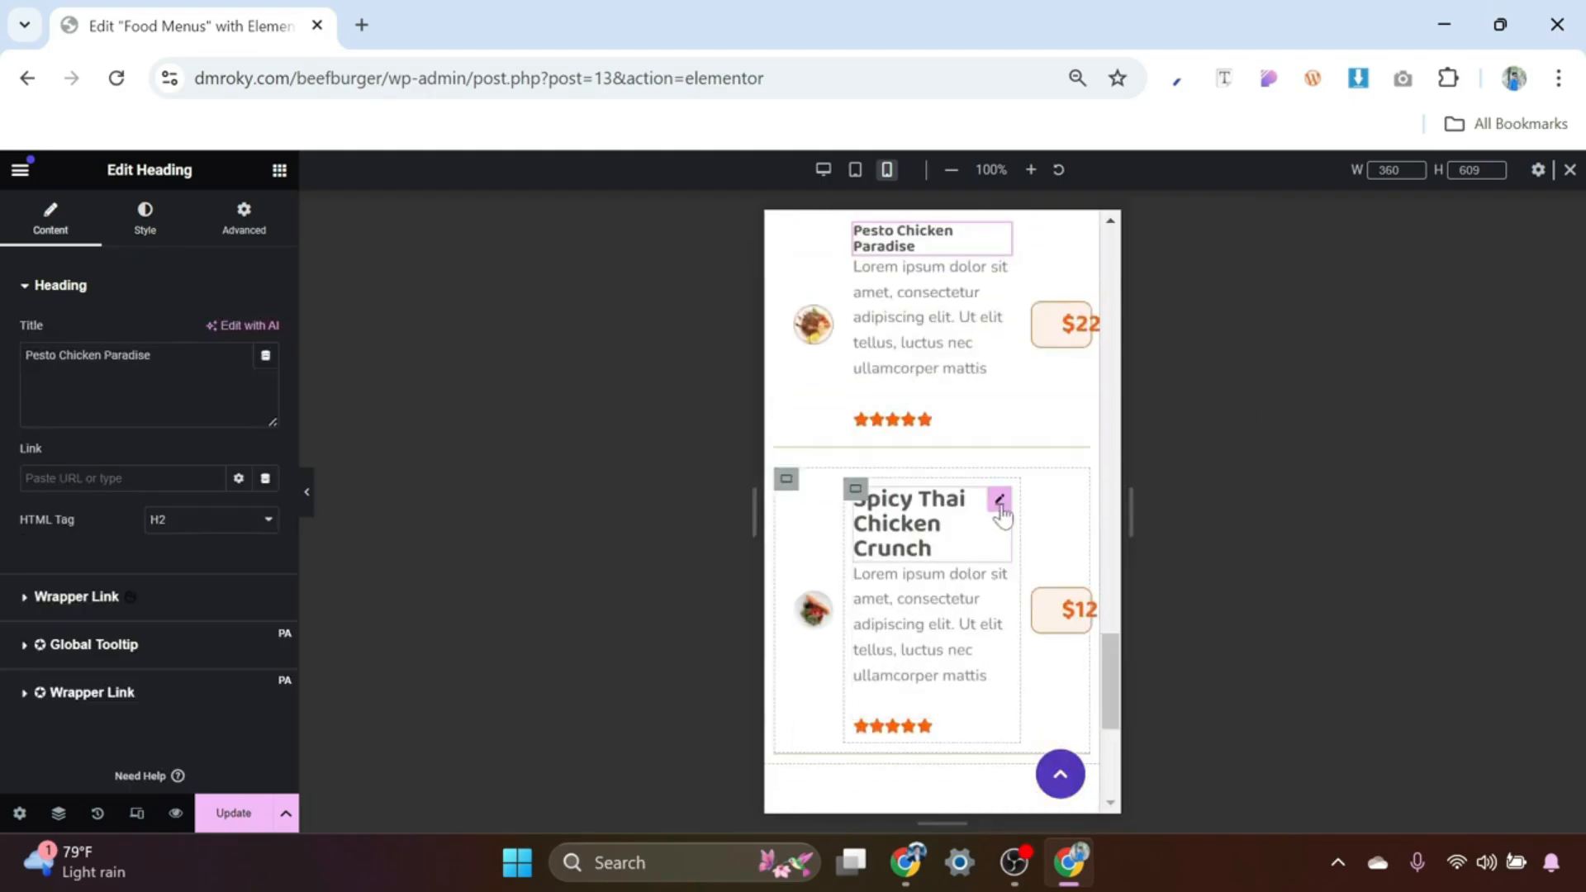
left_click(1002, 502)
right_click(1002, 502)
left_click(1048, 395)
Step: Copy the Buffalo Bliss Chicken Pizza description text and paste its style onto the BBQ Chicken Supreme description
scroll(999, 450, "up", 7)
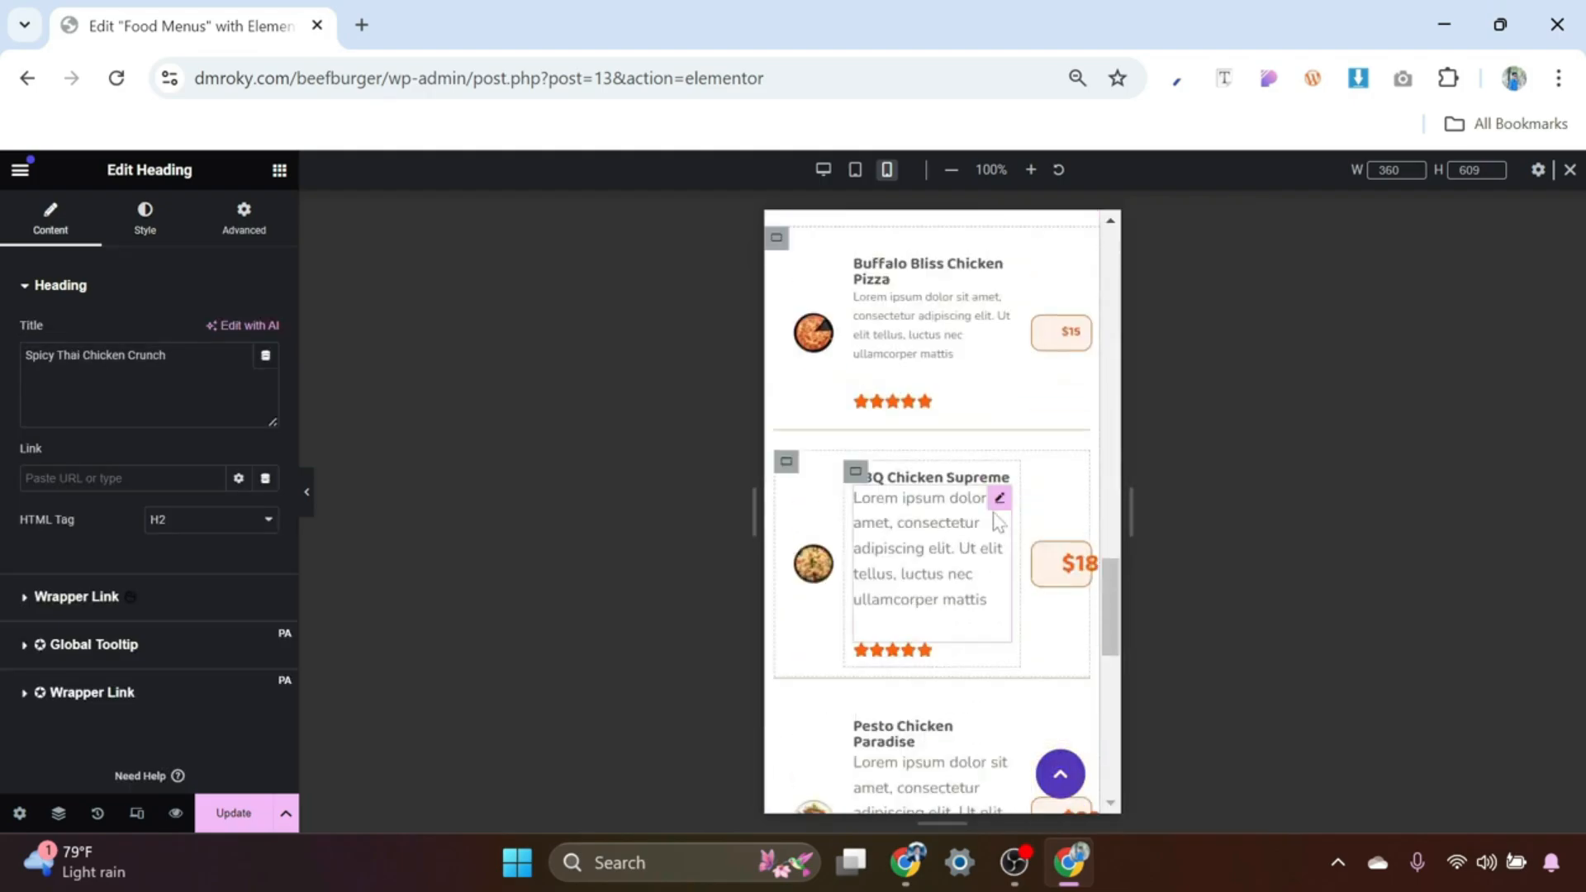
left_click(999, 426)
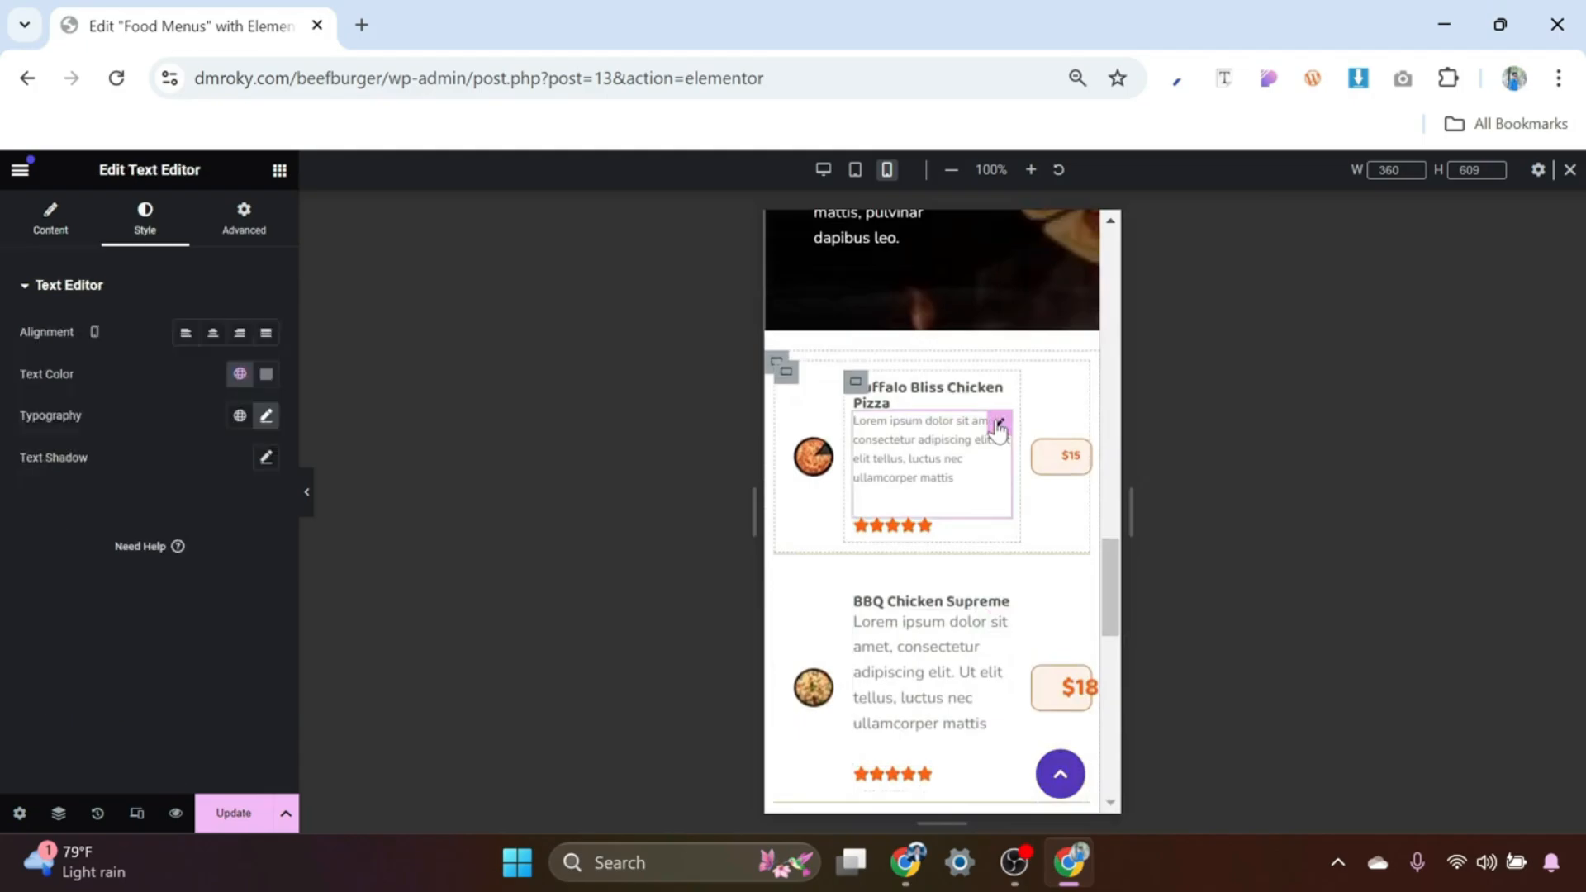
right_click(1000, 425)
left_click(1037, 315)
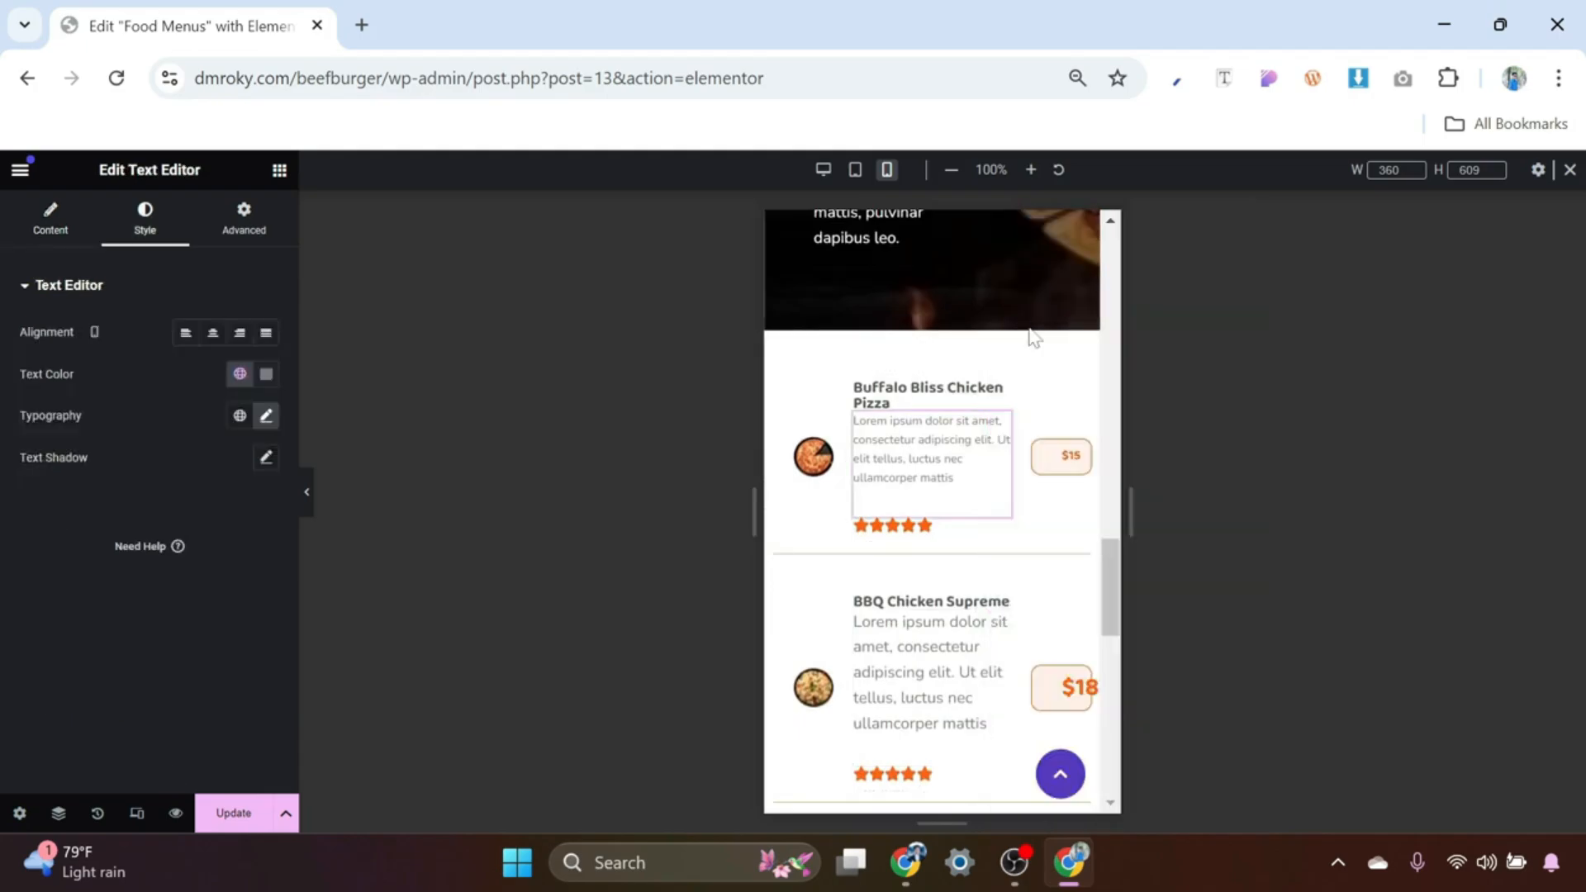
scroll(948, 471, "down", 3)
left_click(999, 376)
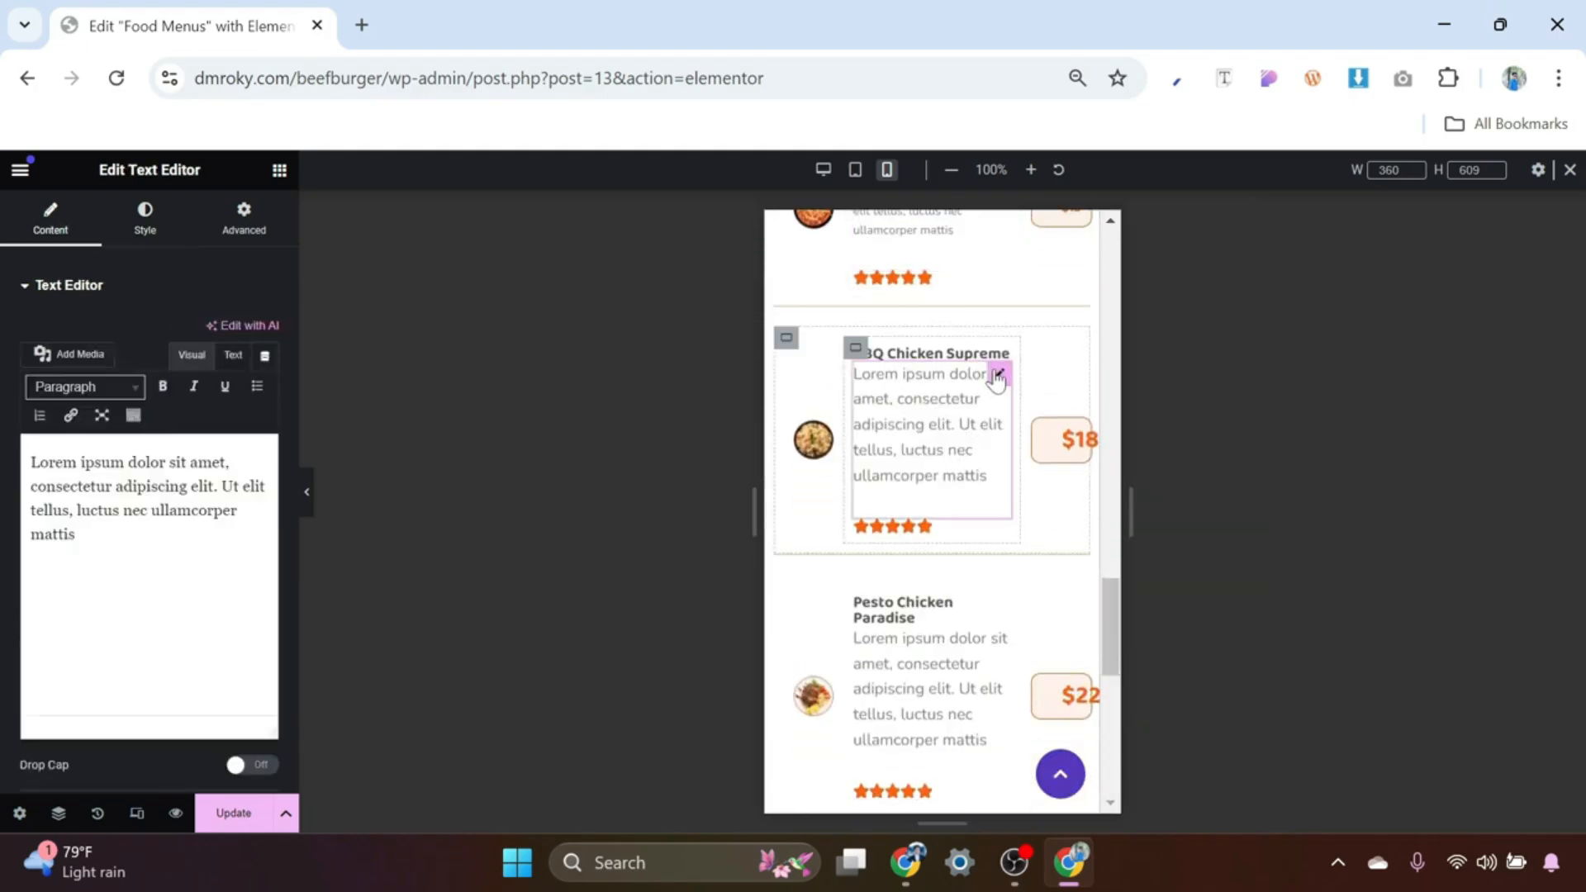
right_click(997, 379)
left_click(1035, 390)
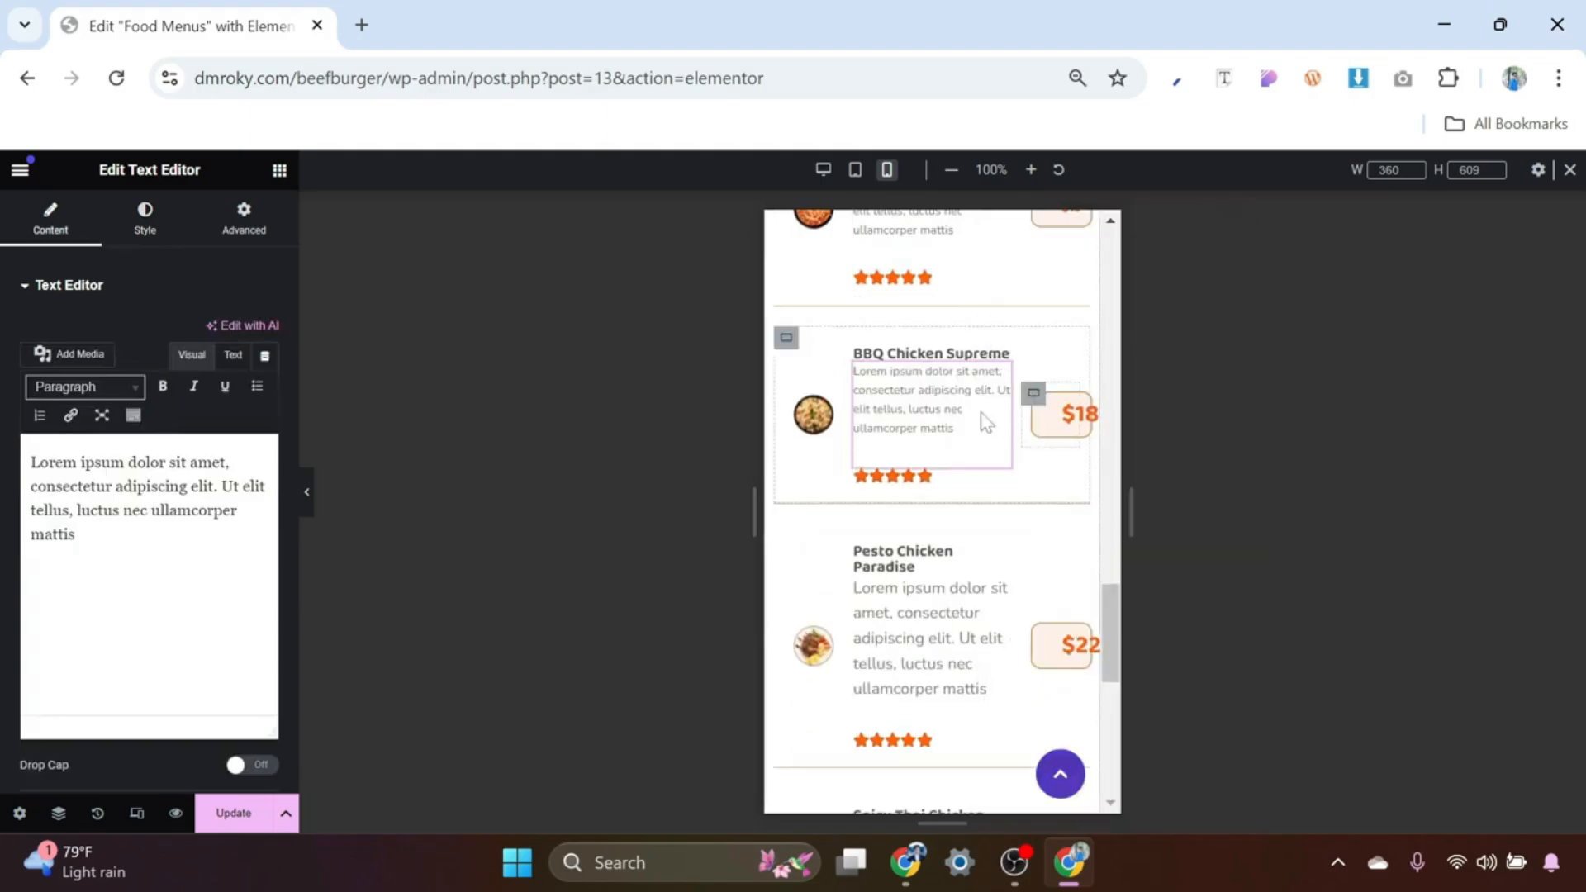
Step: Paste the copied text style onto the Pesto Chicken Paradise and Spicy Thai Chicken Crunch descriptions
scroll(992, 413, "down", 3)
right_click(1000, 347)
left_click(1032, 389)
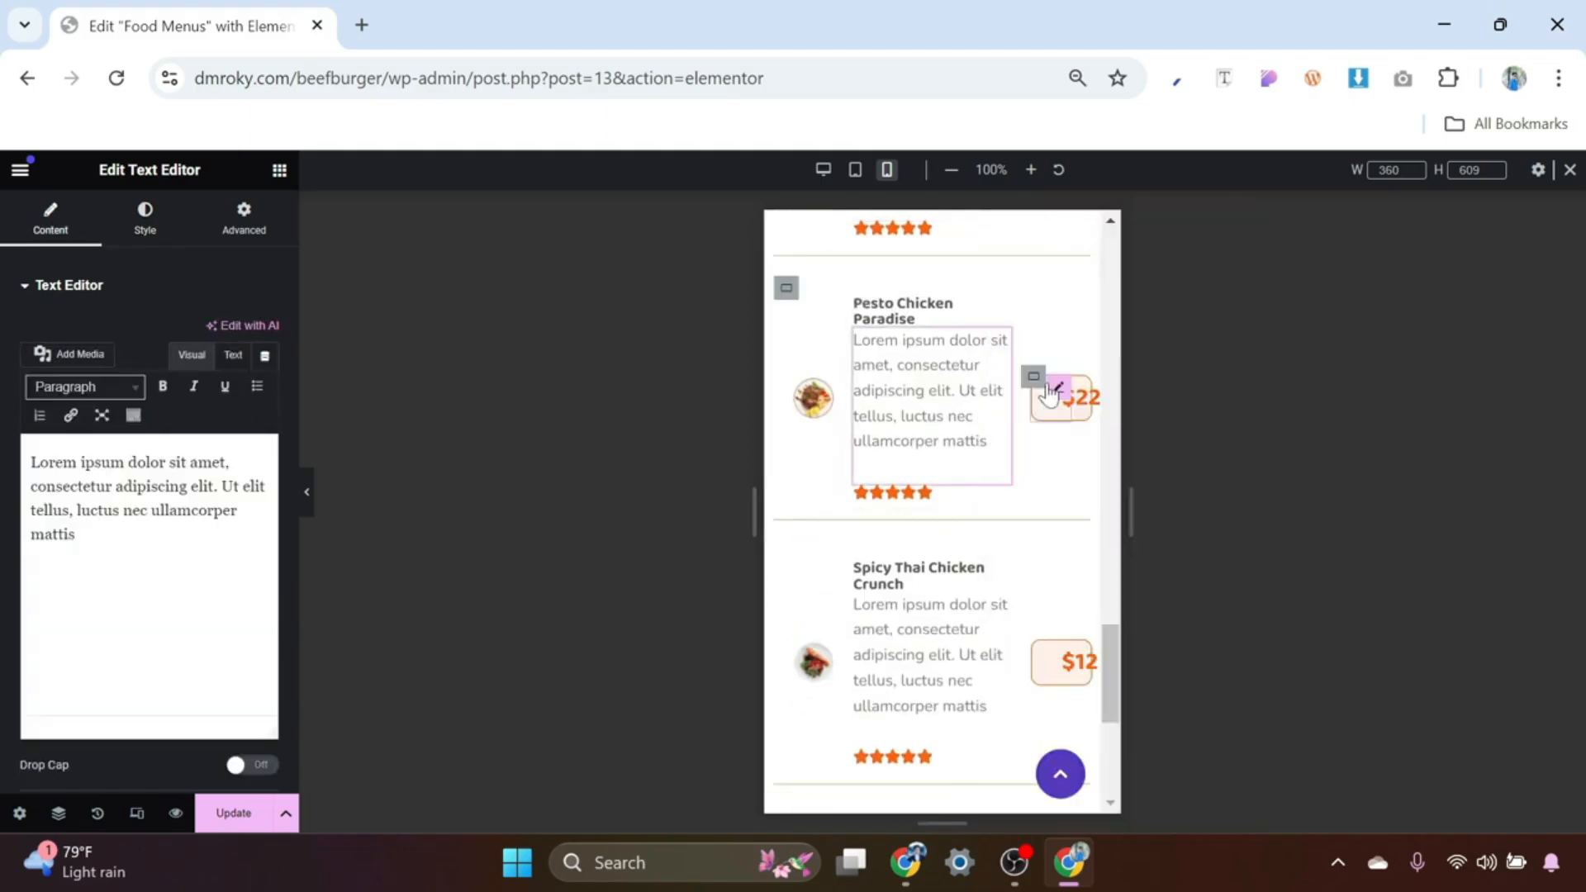
scroll(1000, 413, "down", 2)
left_click(999, 430)
right_click(999, 430)
left_click(1042, 393)
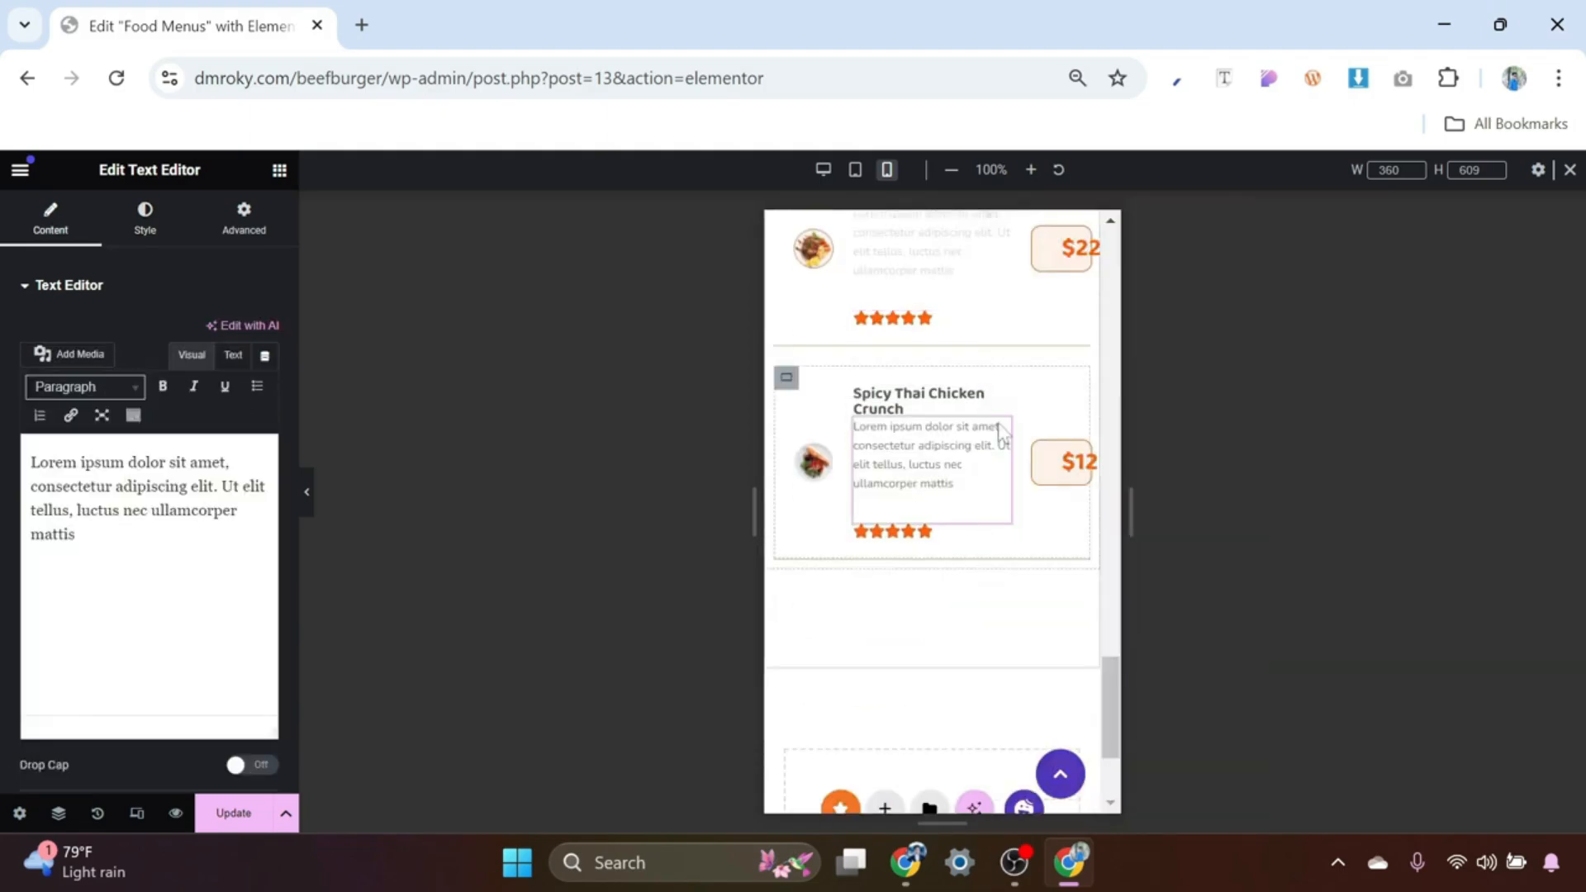
Step: Copy the Buffalo Bliss Chicken Pizza price heading and paste its style onto the BBQ Chicken Supreme price
scroll(956, 513, "up", 5)
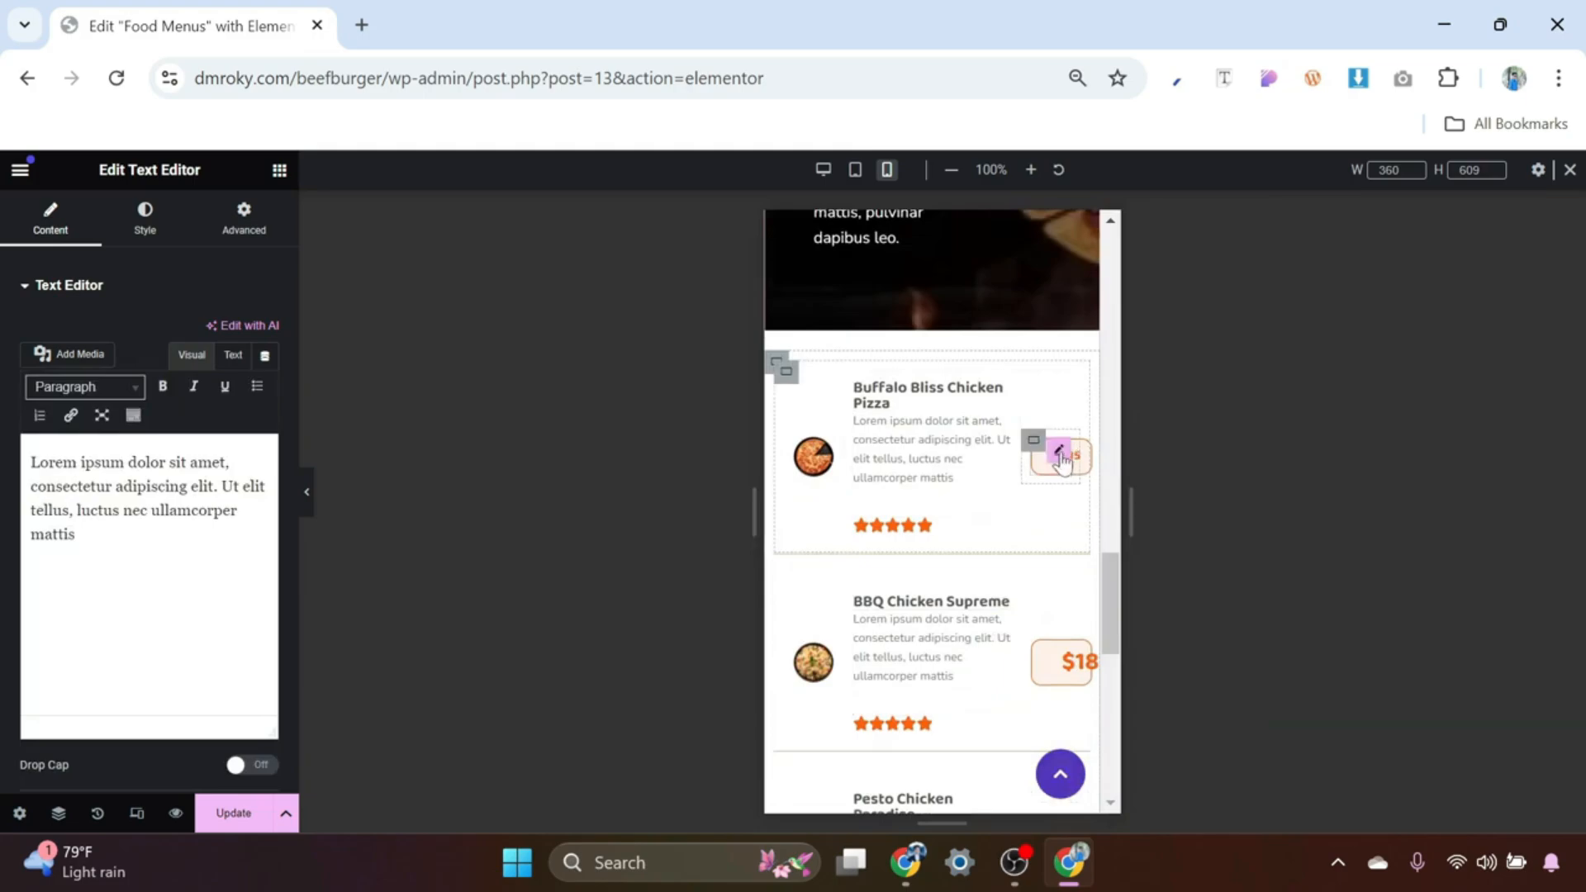
left_click(1060, 455)
right_click(1061, 460)
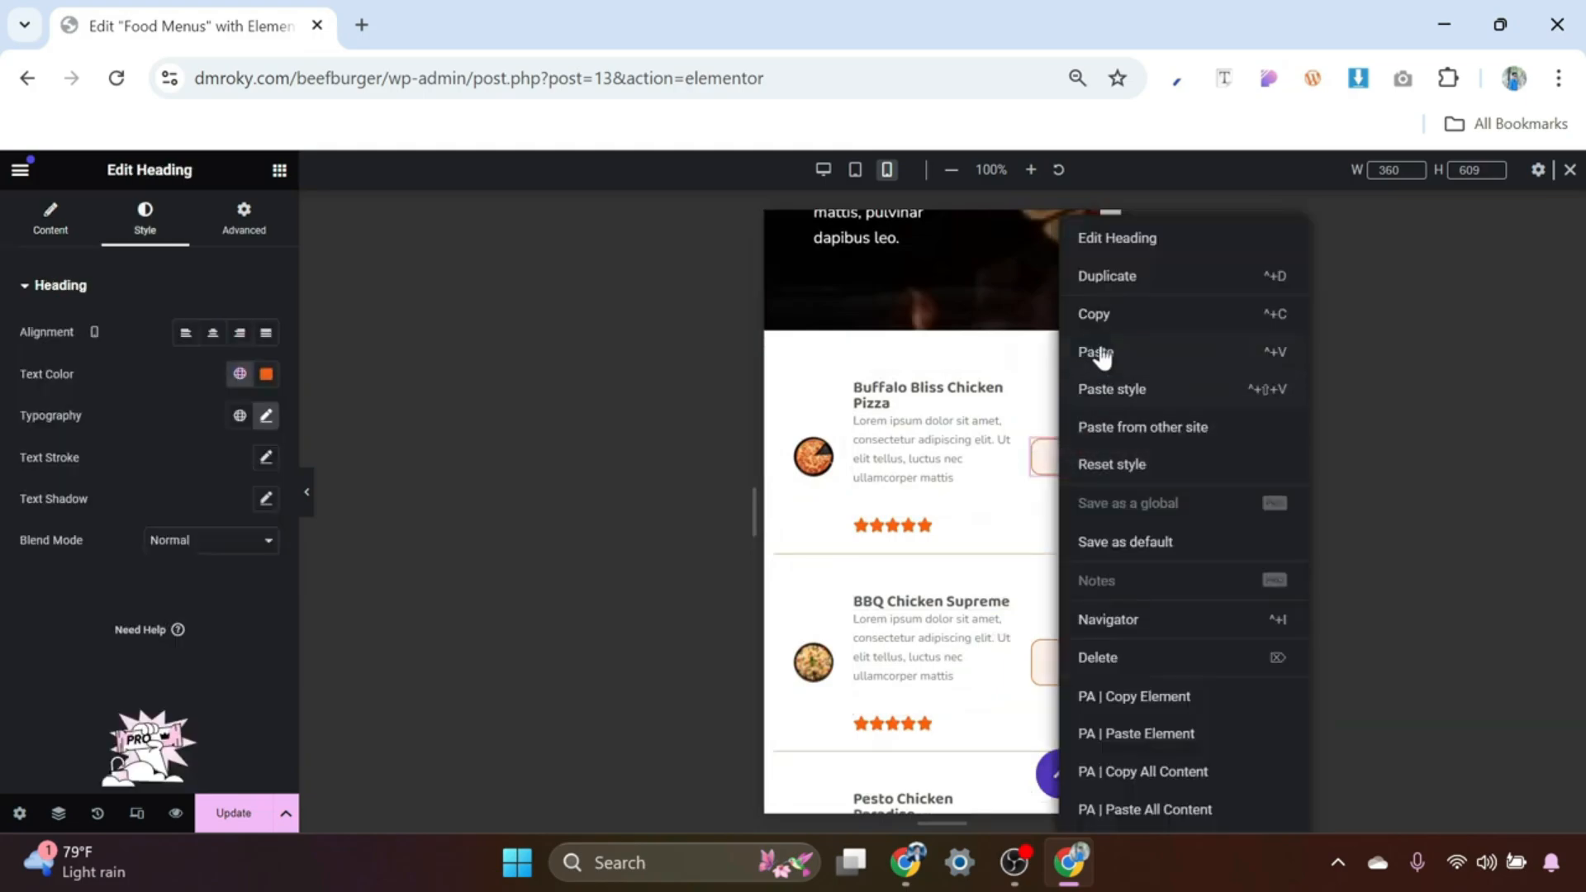
left_click(1095, 314)
scroll(1060, 430, "down", 2)
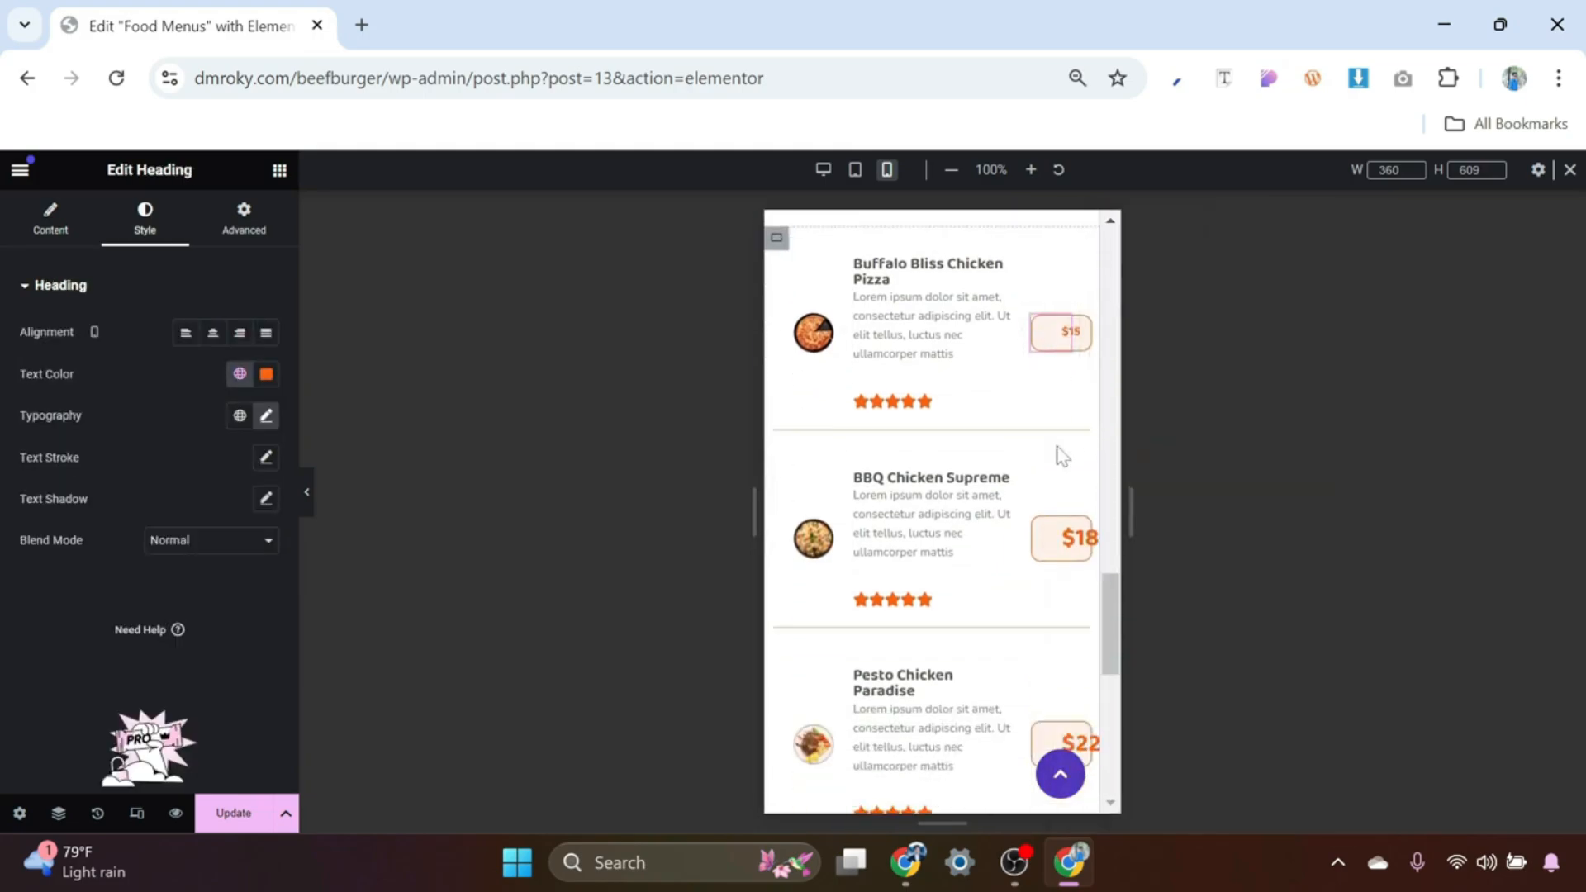
left_click(1058, 533)
right_click(1059, 536)
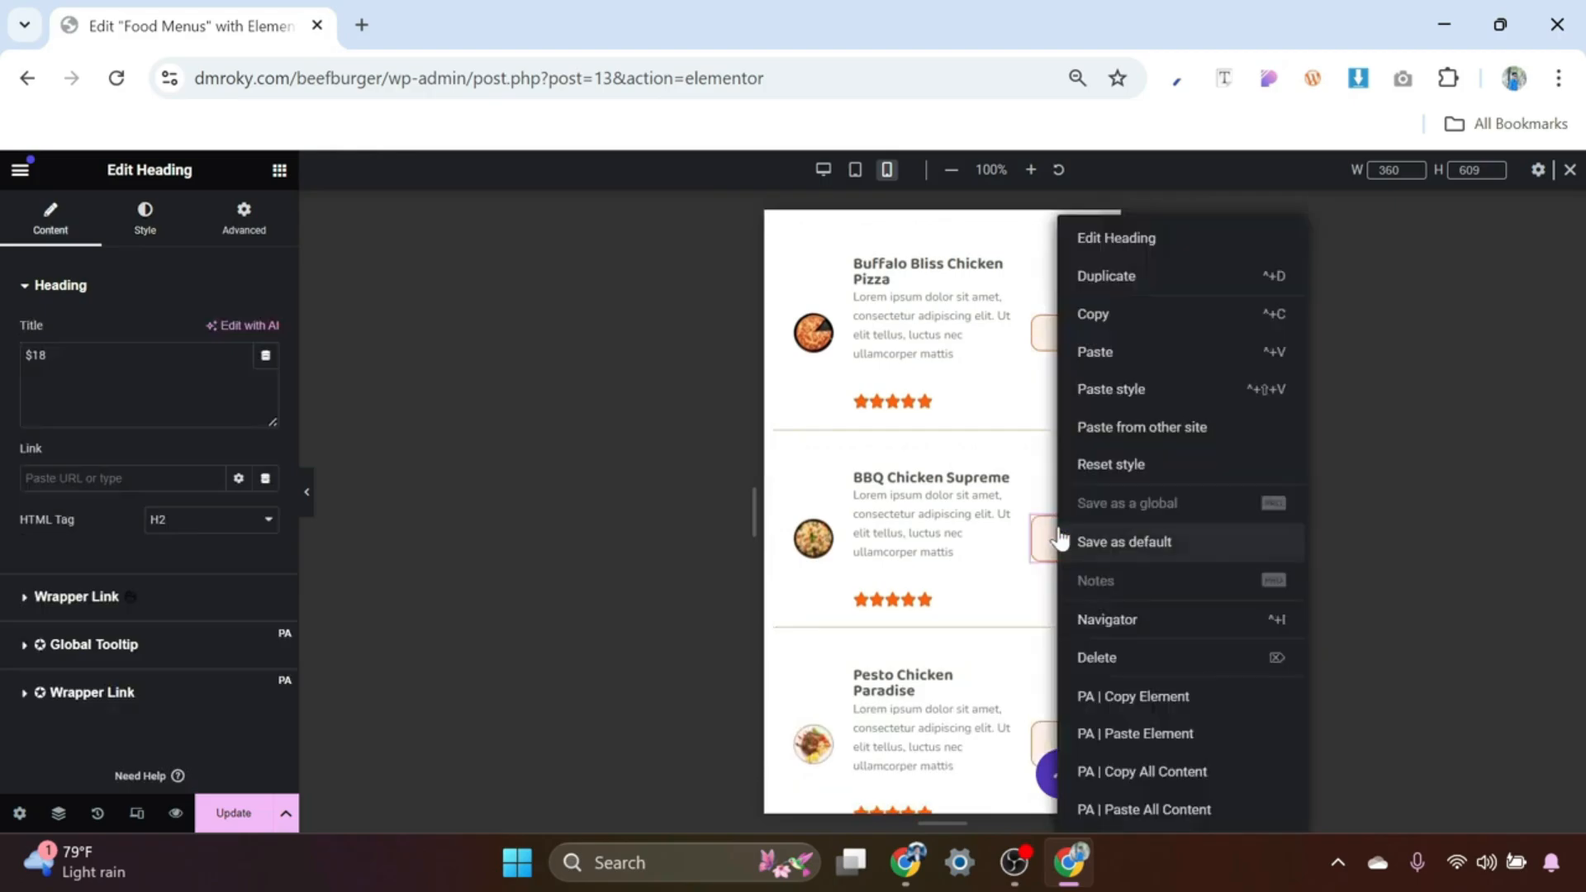
left_click(1117, 400)
Step: Paste the copied price style onto the Pesto Chicken Paradise and Spicy Thai Chicken Crunch prices
scroll(1074, 479, "down", 3)
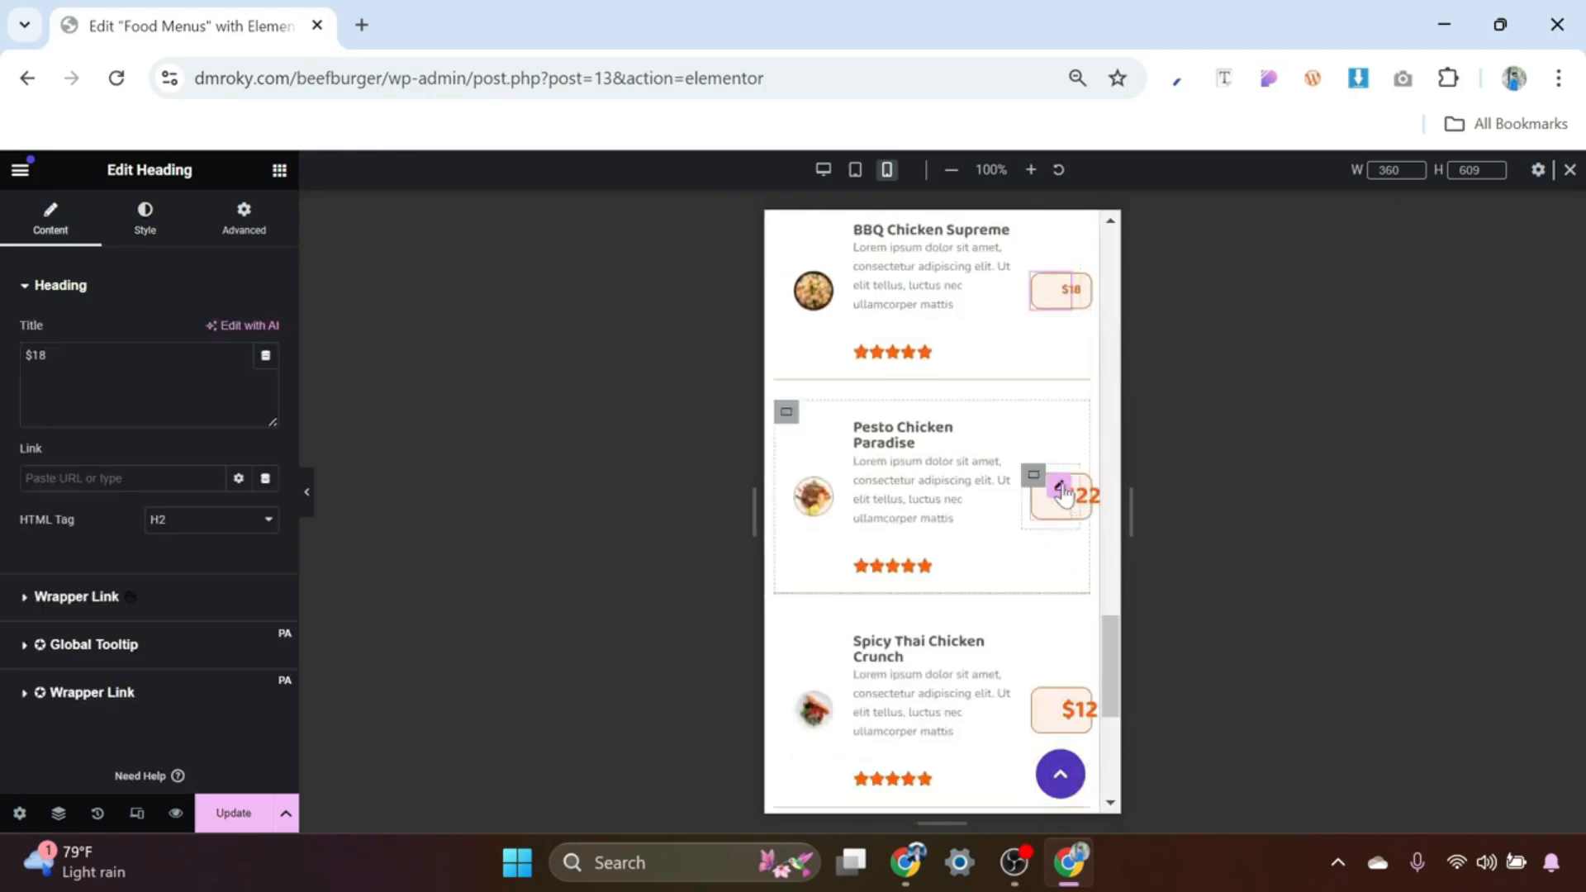
left_click(1053, 494)
right_click(1062, 496)
left_click(1117, 400)
scroll(1037, 524, "down", 3)
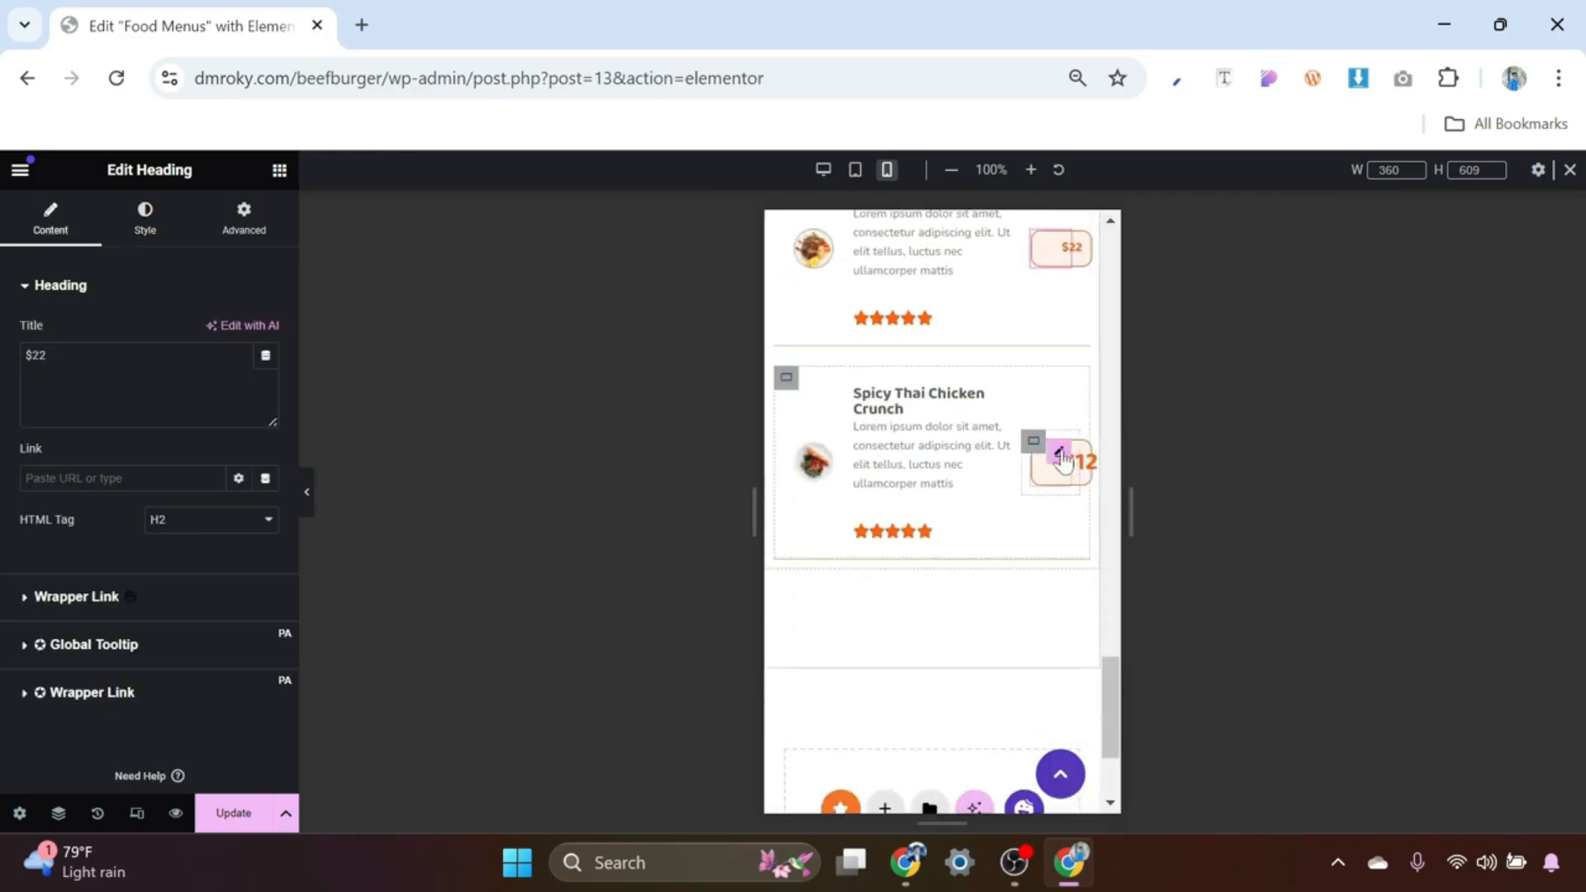
left_click(1052, 461)
right_click(1058, 460)
left_click(1099, 390)
Step: Set the mobile font size of the Chicken Pizza banner heading to 35 px
scroll(981, 578, "up", 12)
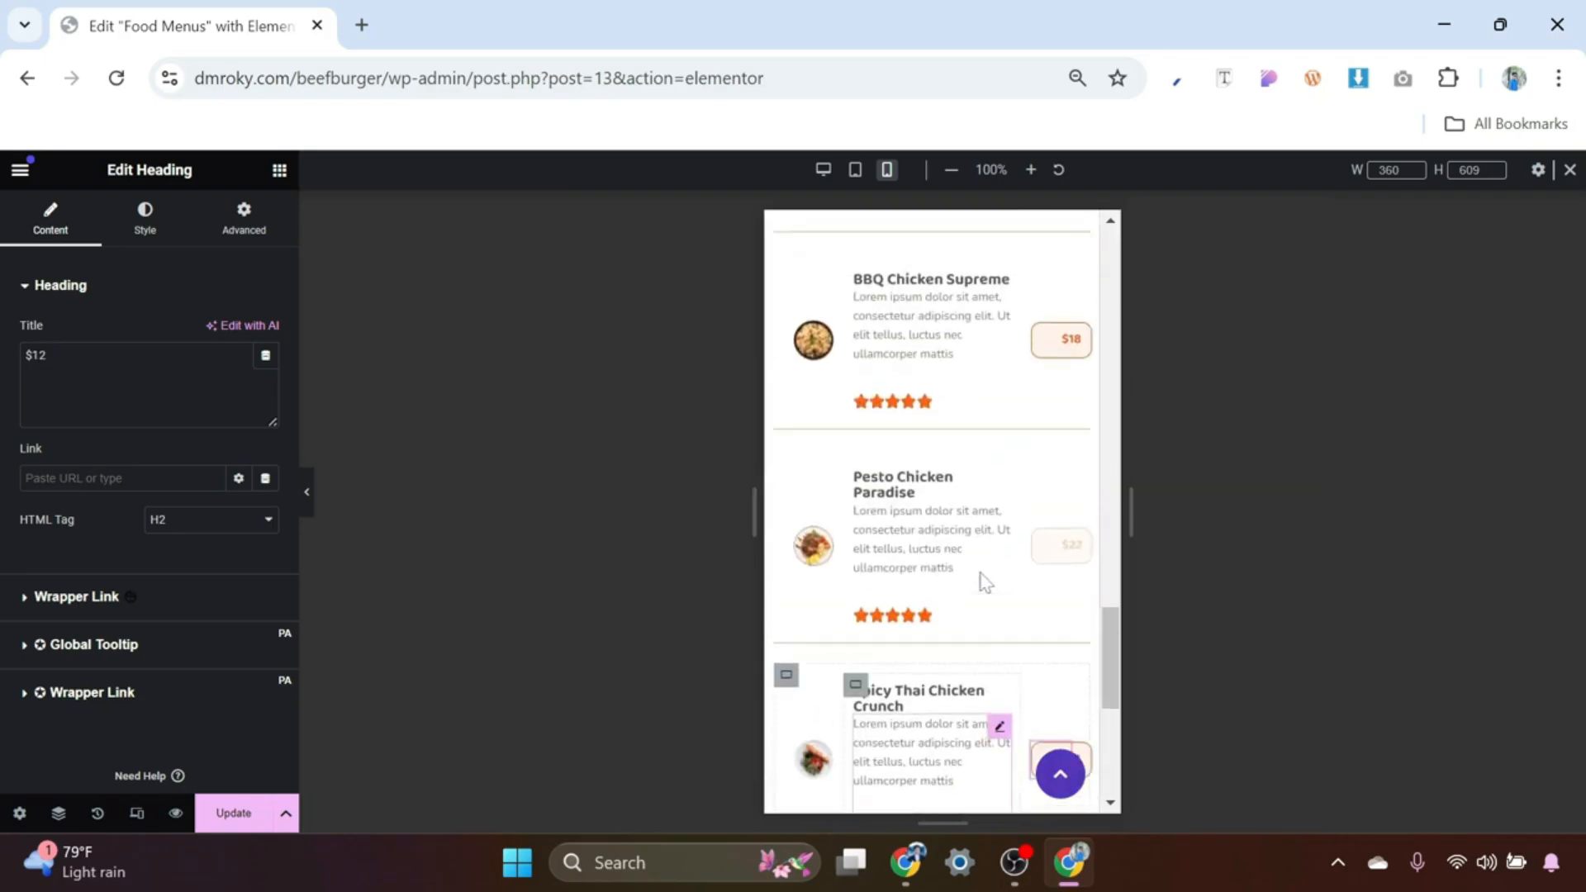
scroll(967, 619, "up", 4)
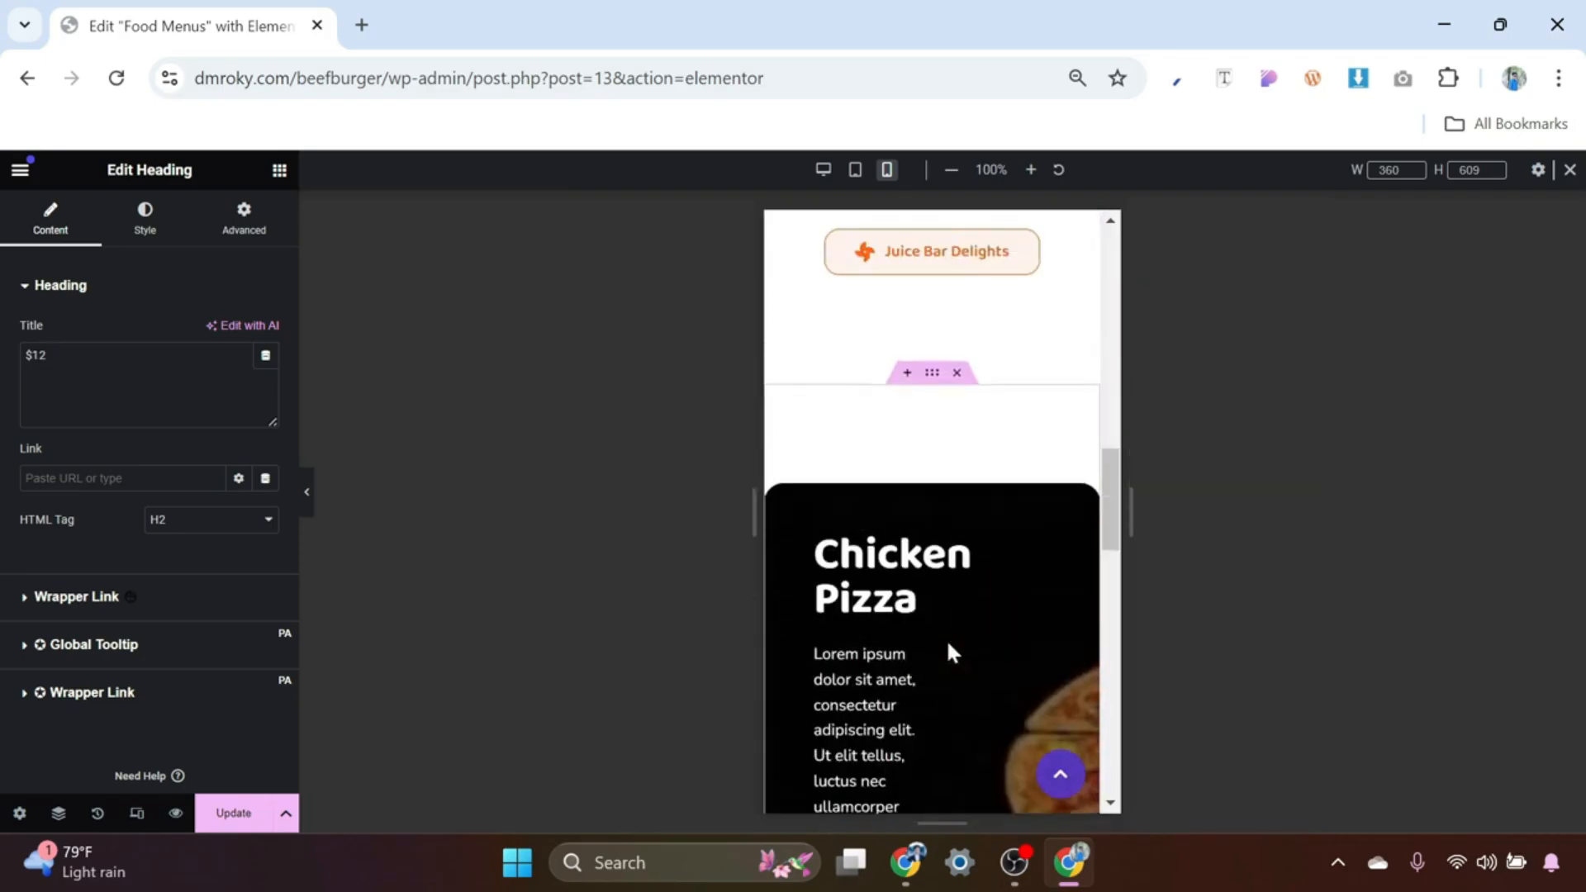
scroll(941, 579, "down", 2)
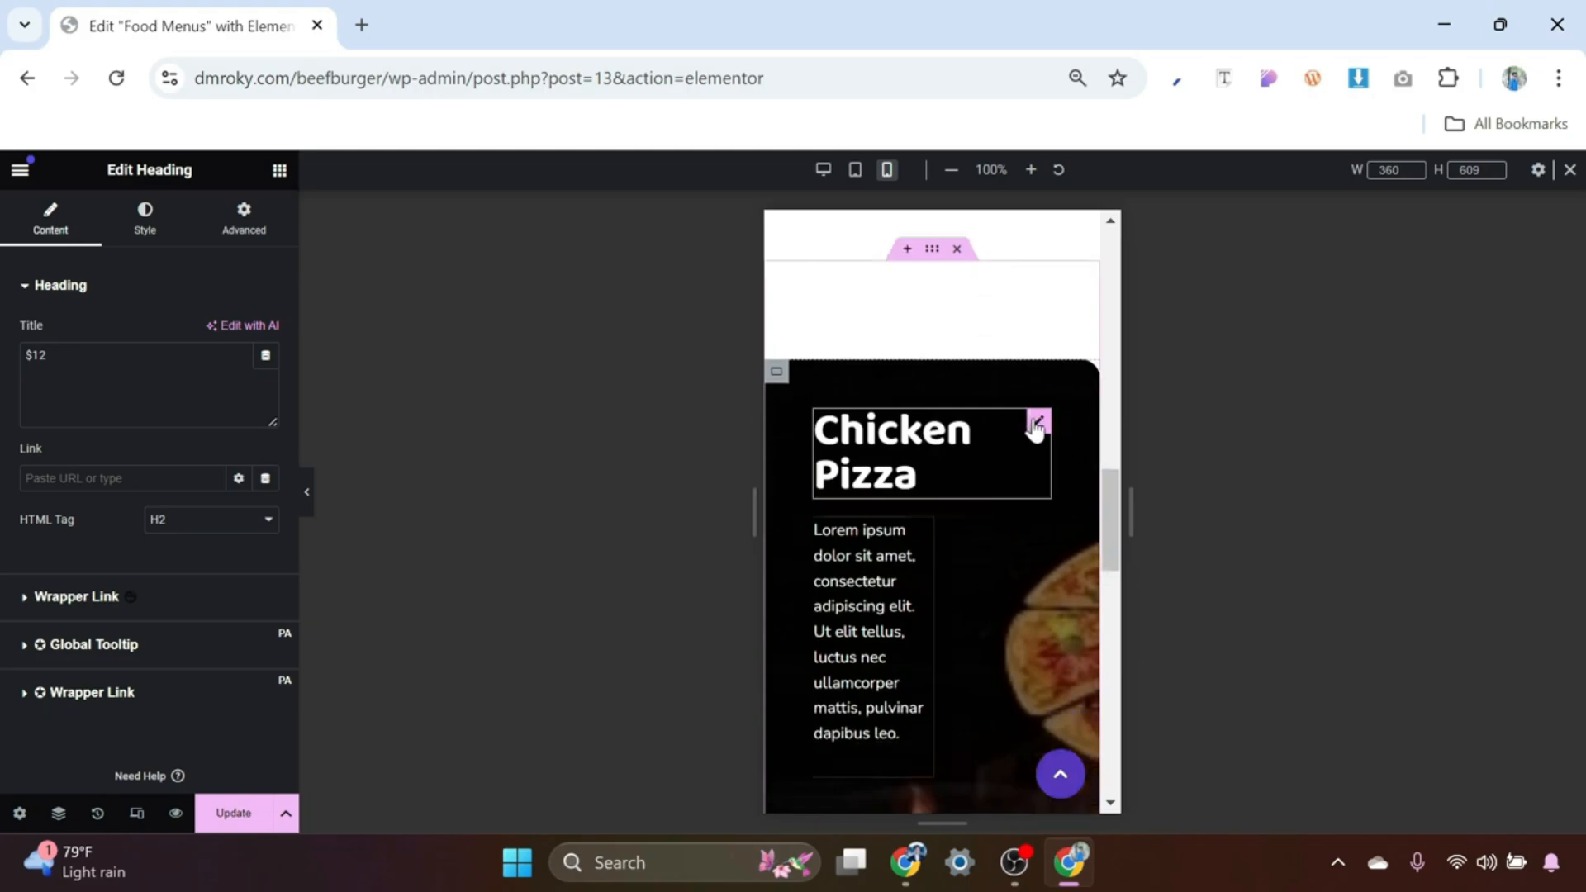
left_click(1037, 424)
left_click(265, 416)
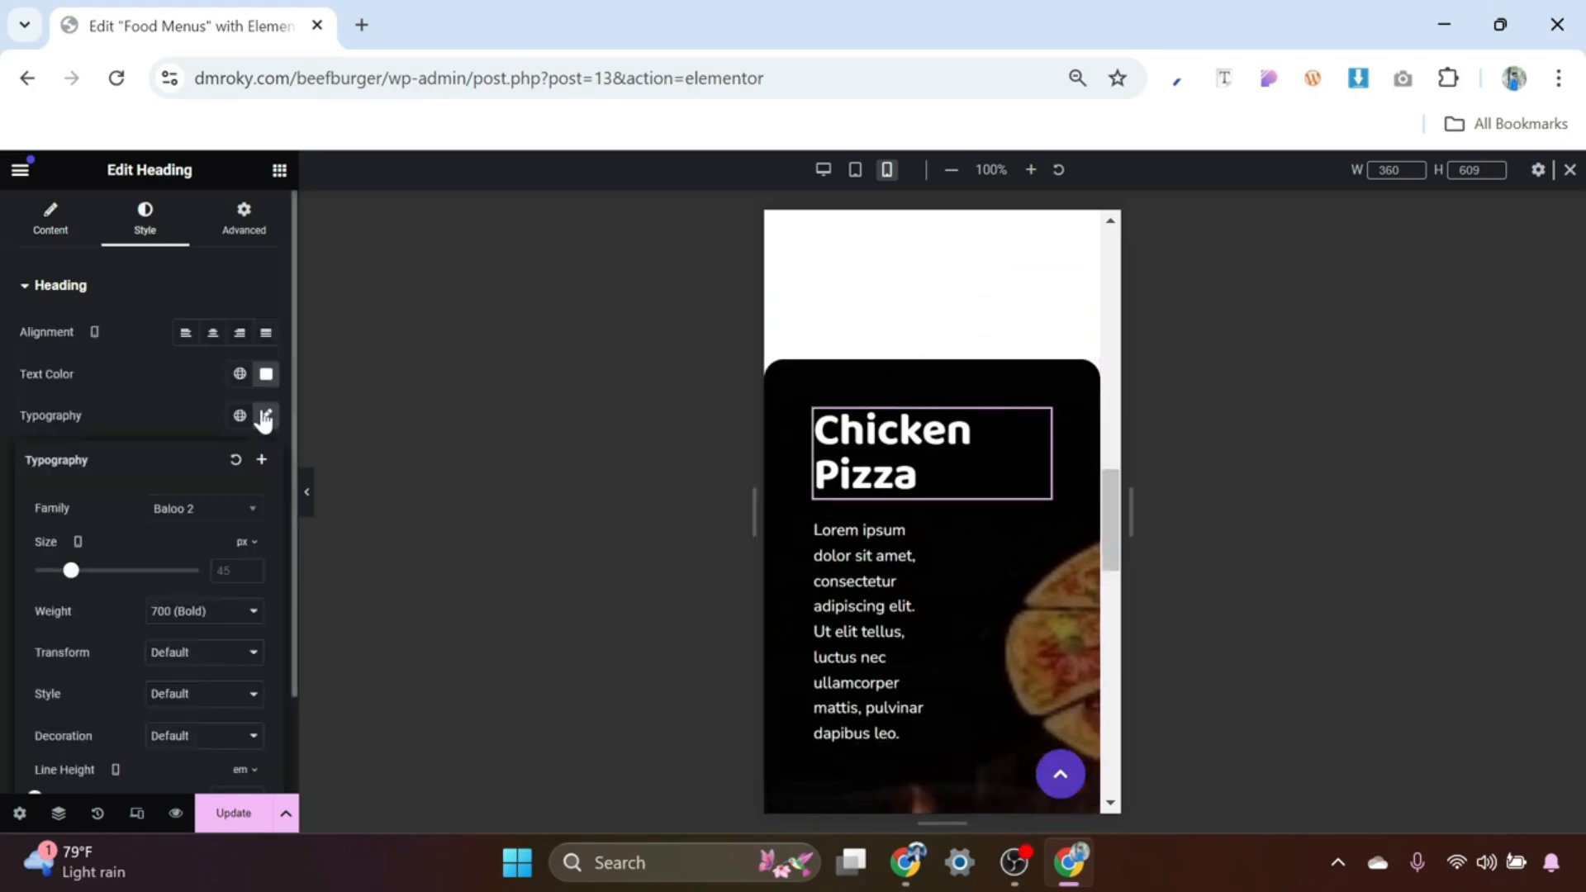
type("35")
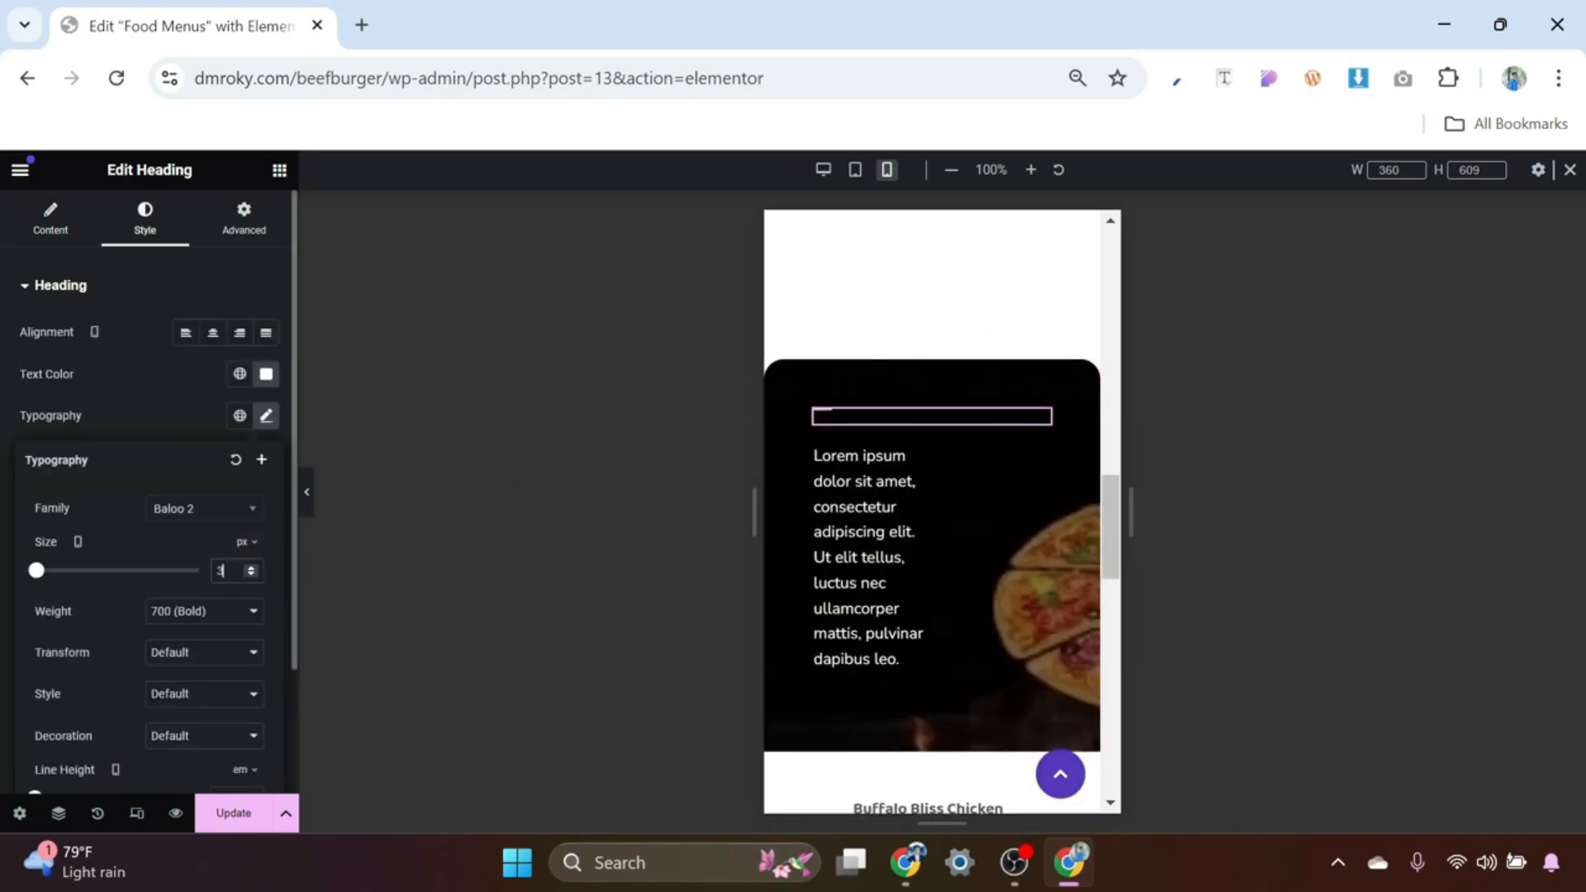
Step: Set the Chicken Pizza banner description's mobile font size to 14 px and its width to Full Width (100%)
left_click(919, 478)
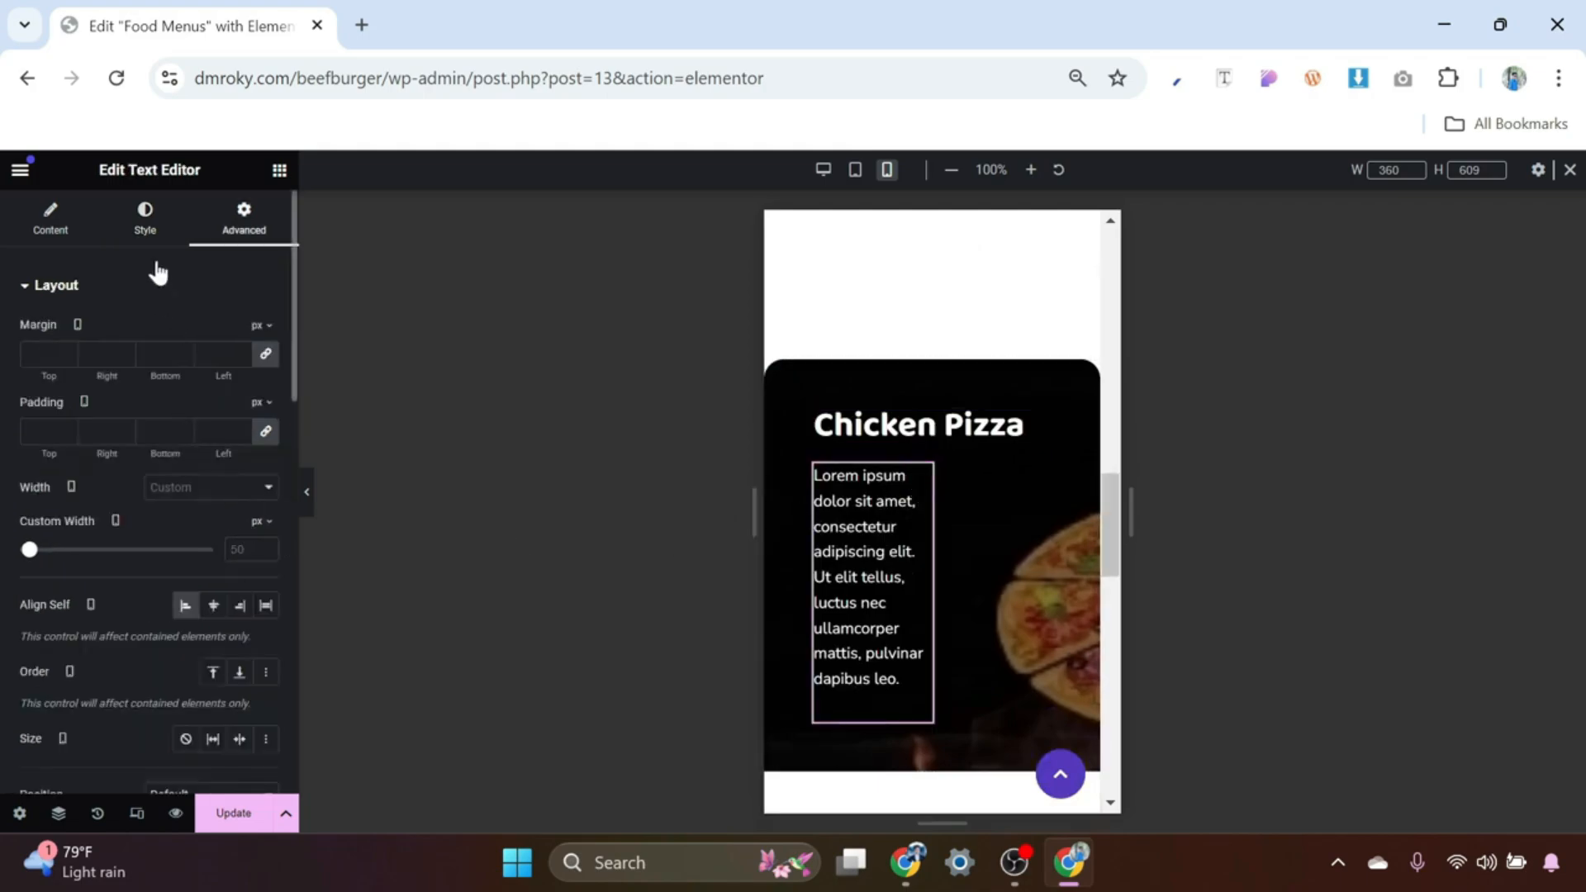
left_click(145, 223)
left_click(266, 417)
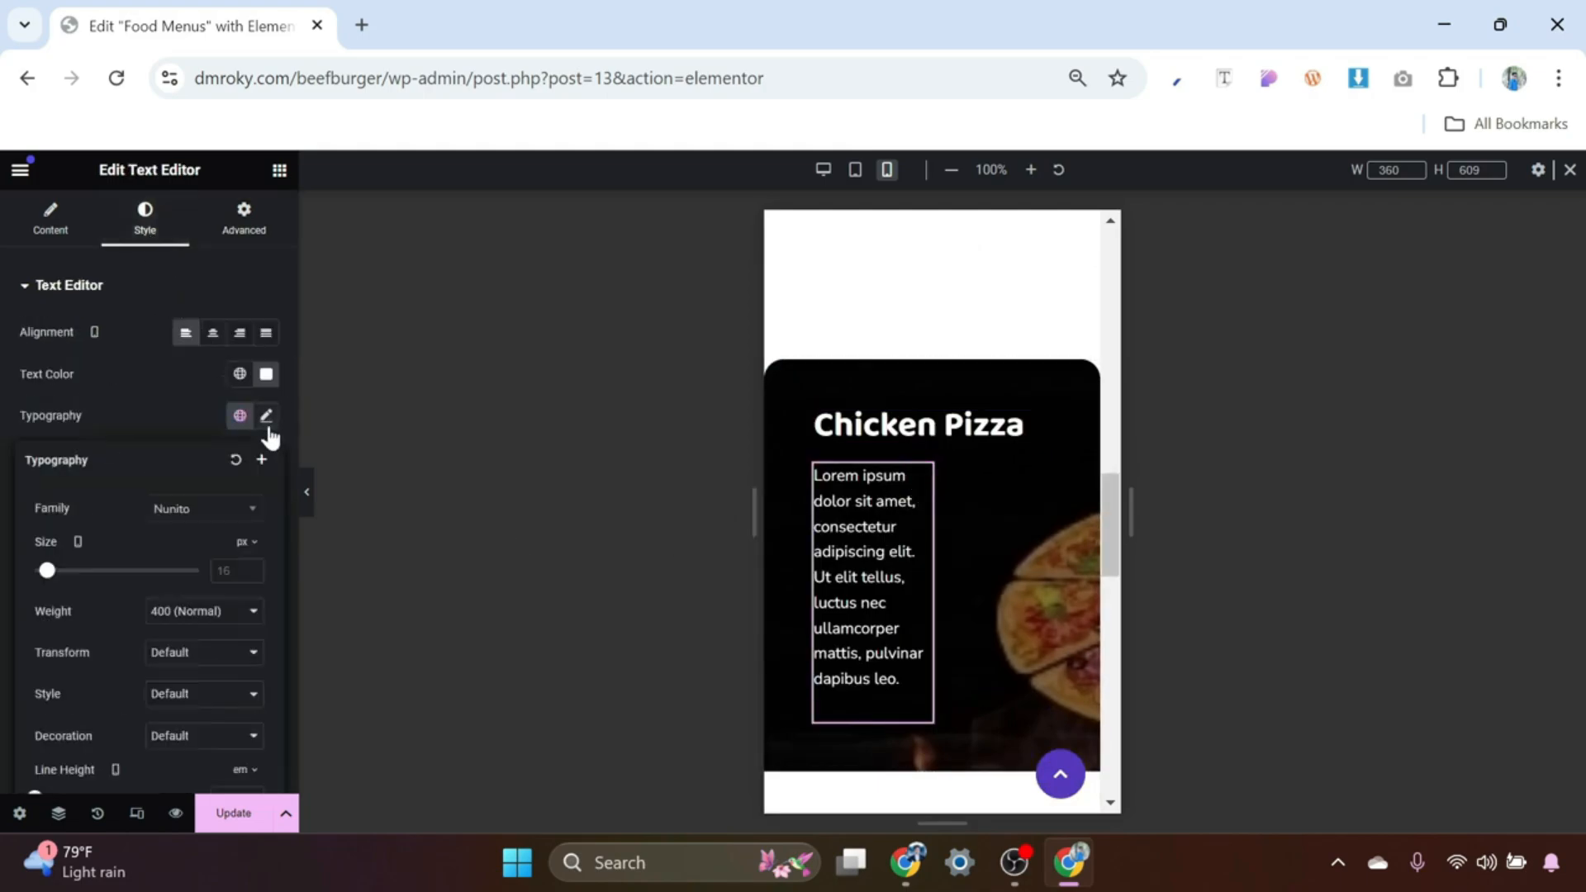
type("14")
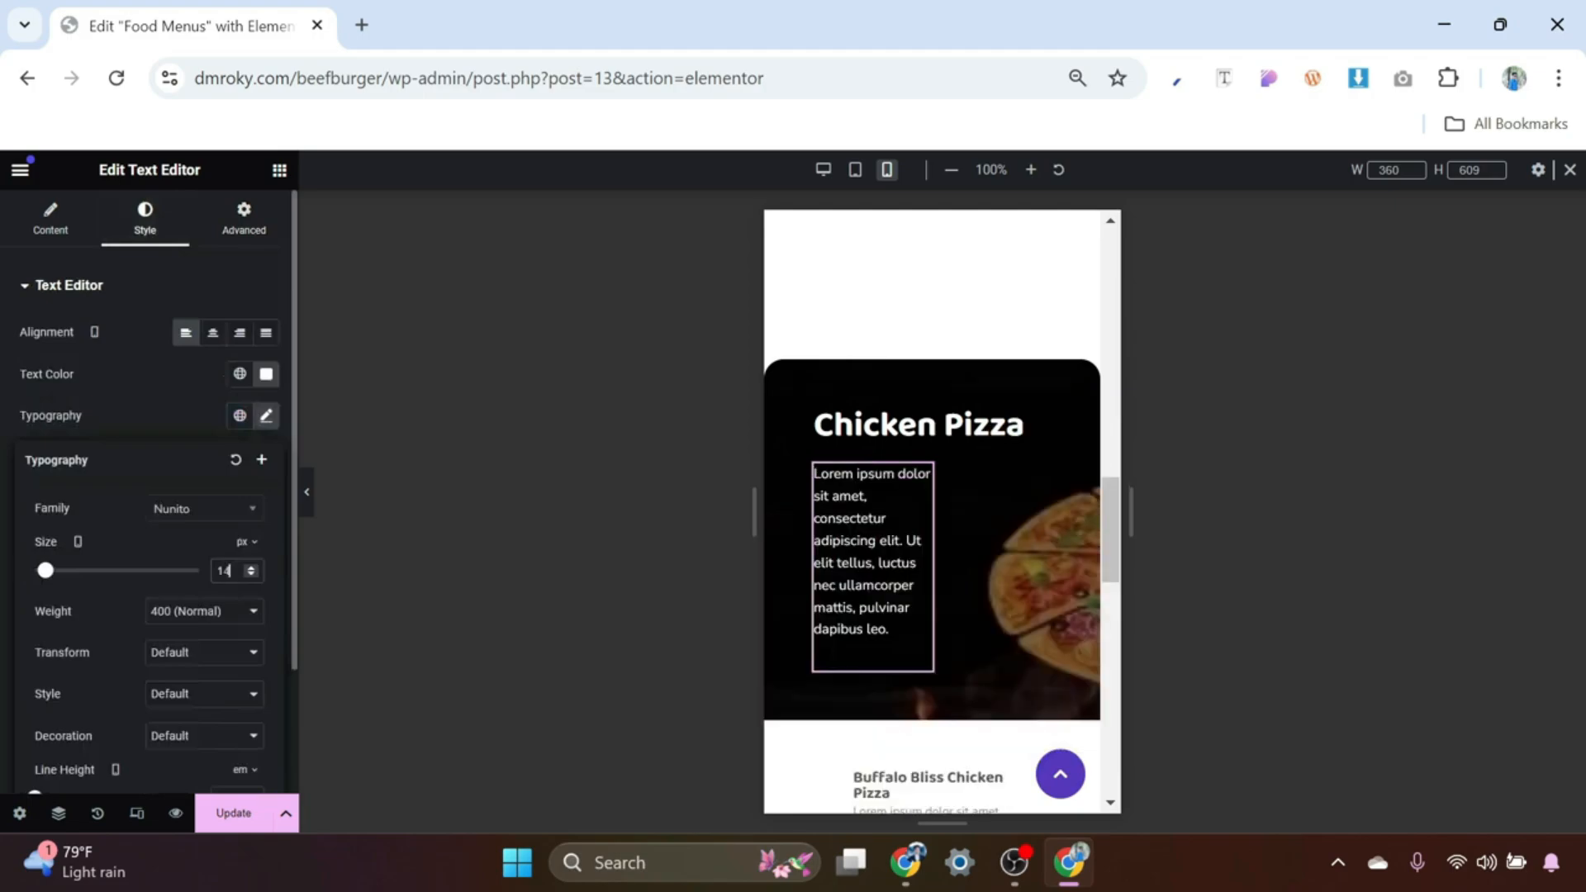
left_click(242, 240)
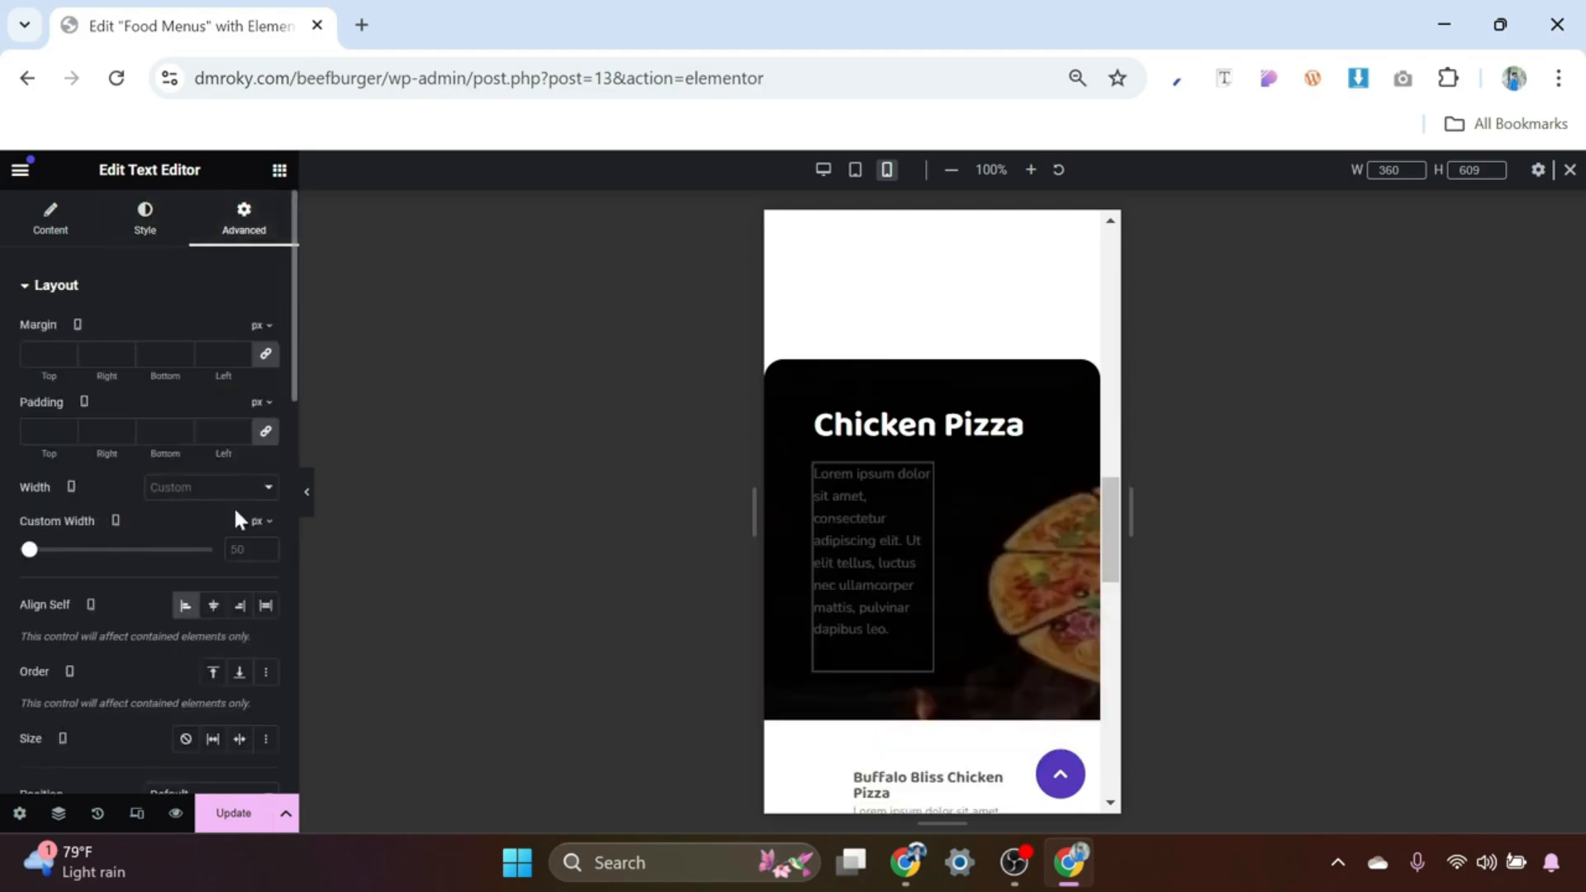
left_click(252, 491)
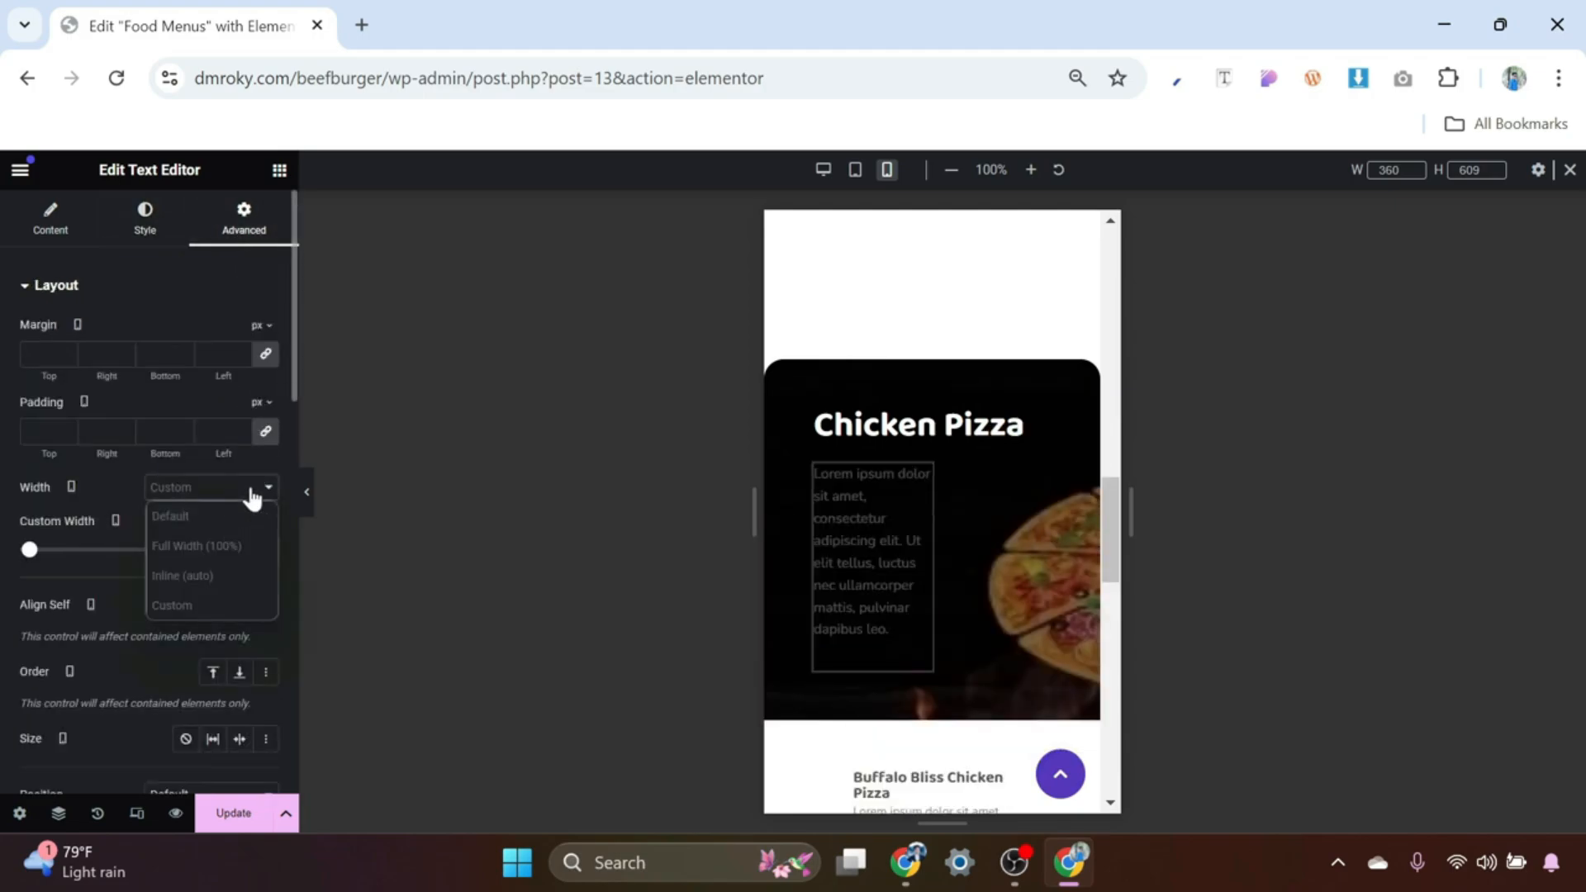
left_click(228, 552)
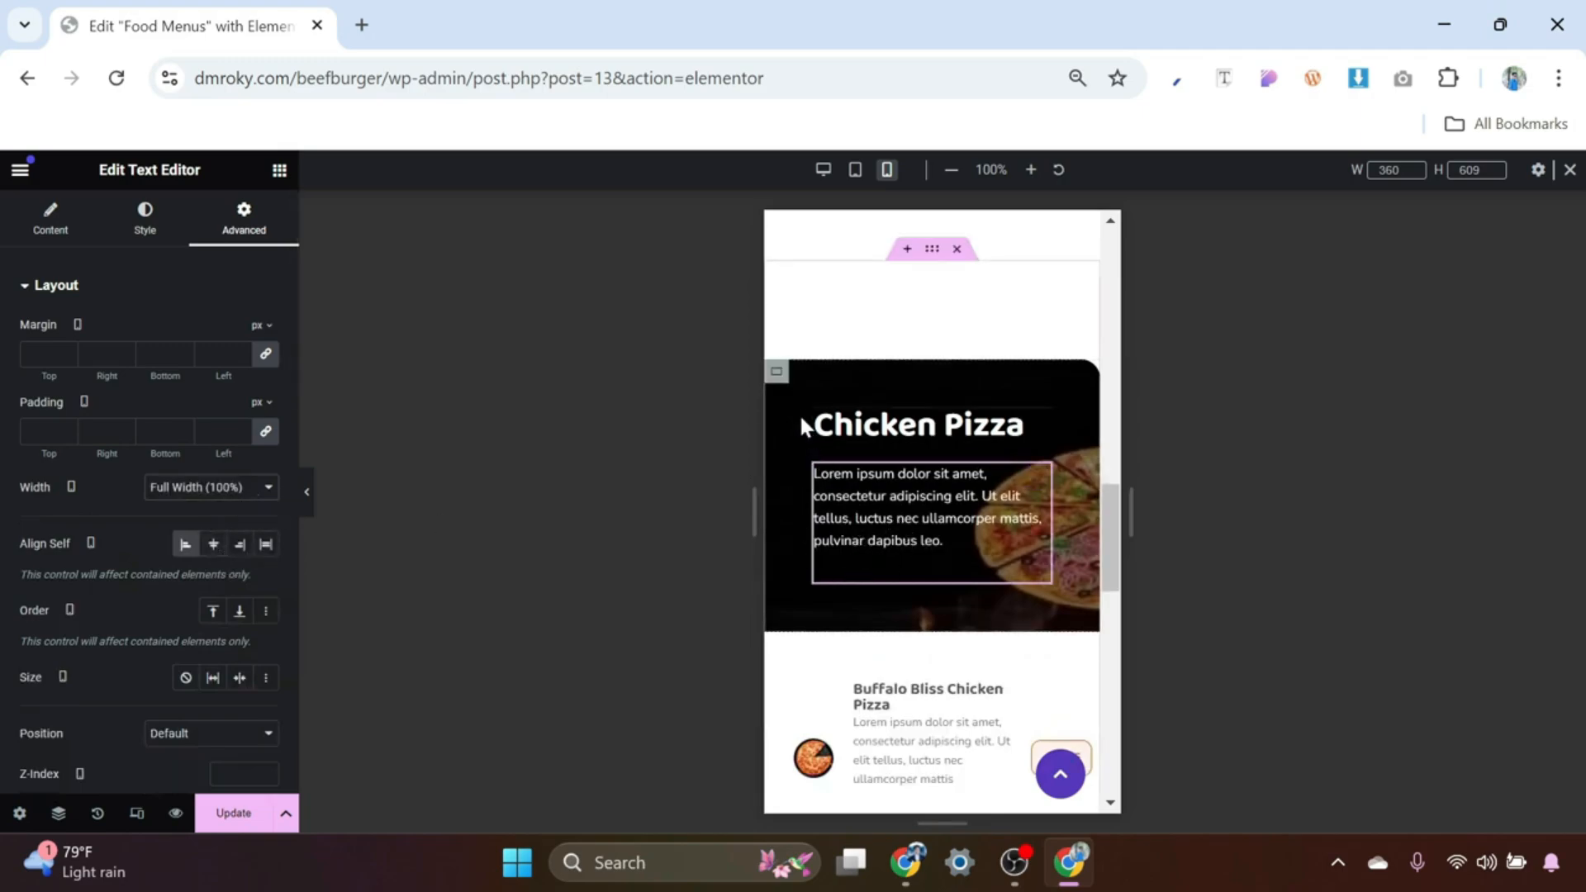
Step: Set the Chicken Pizza banner container's mobile padding, unlinked, to 50 px top and bottom and 20 px right and left
left_click(775, 375)
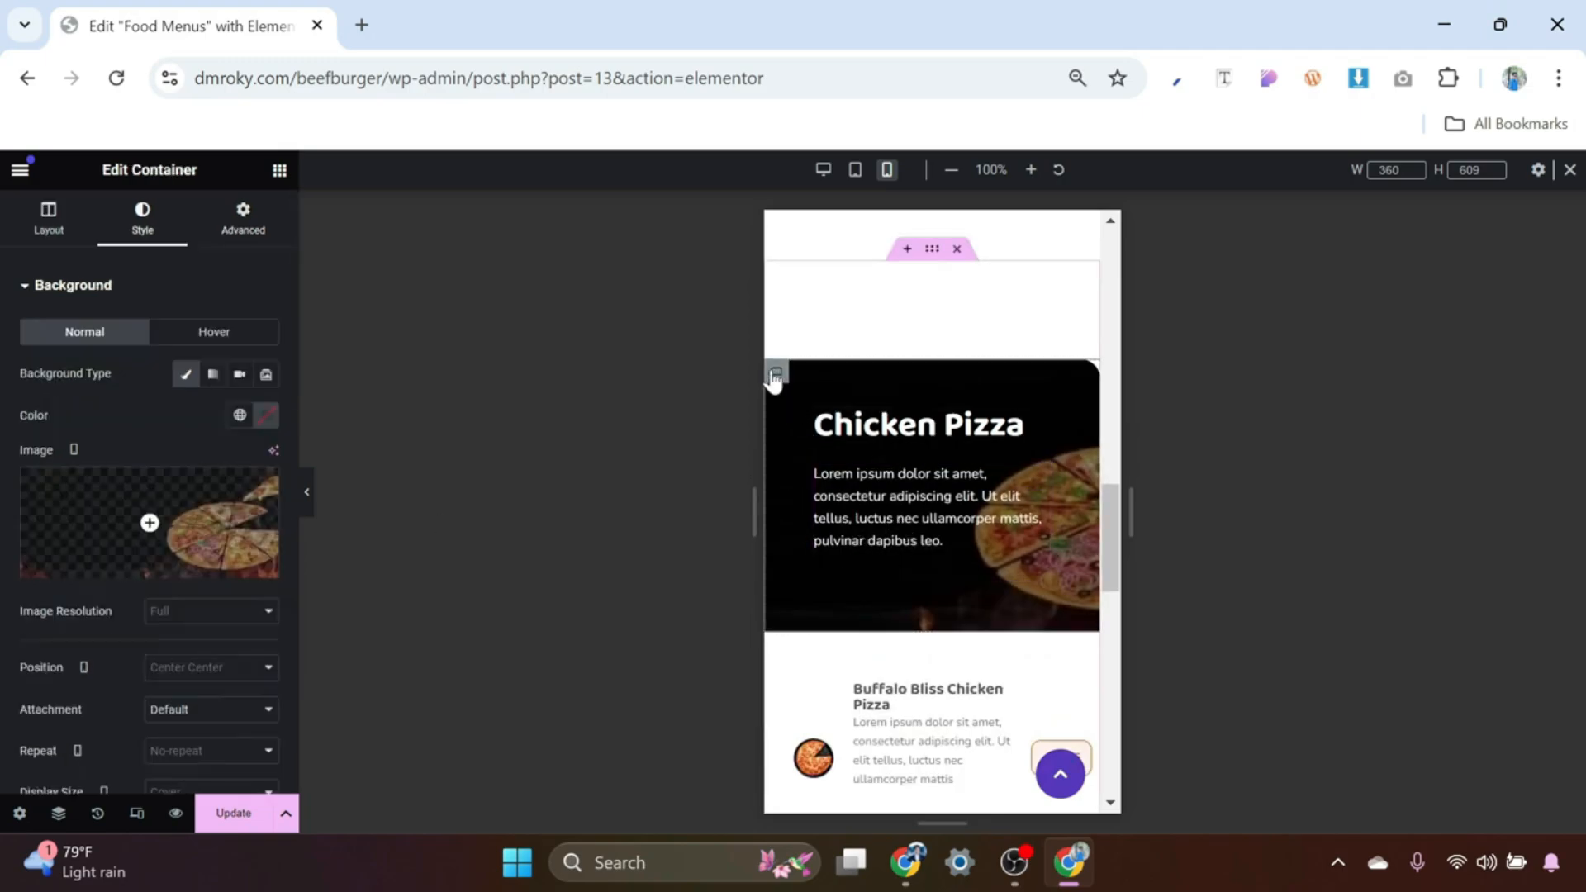
left_click(244, 223)
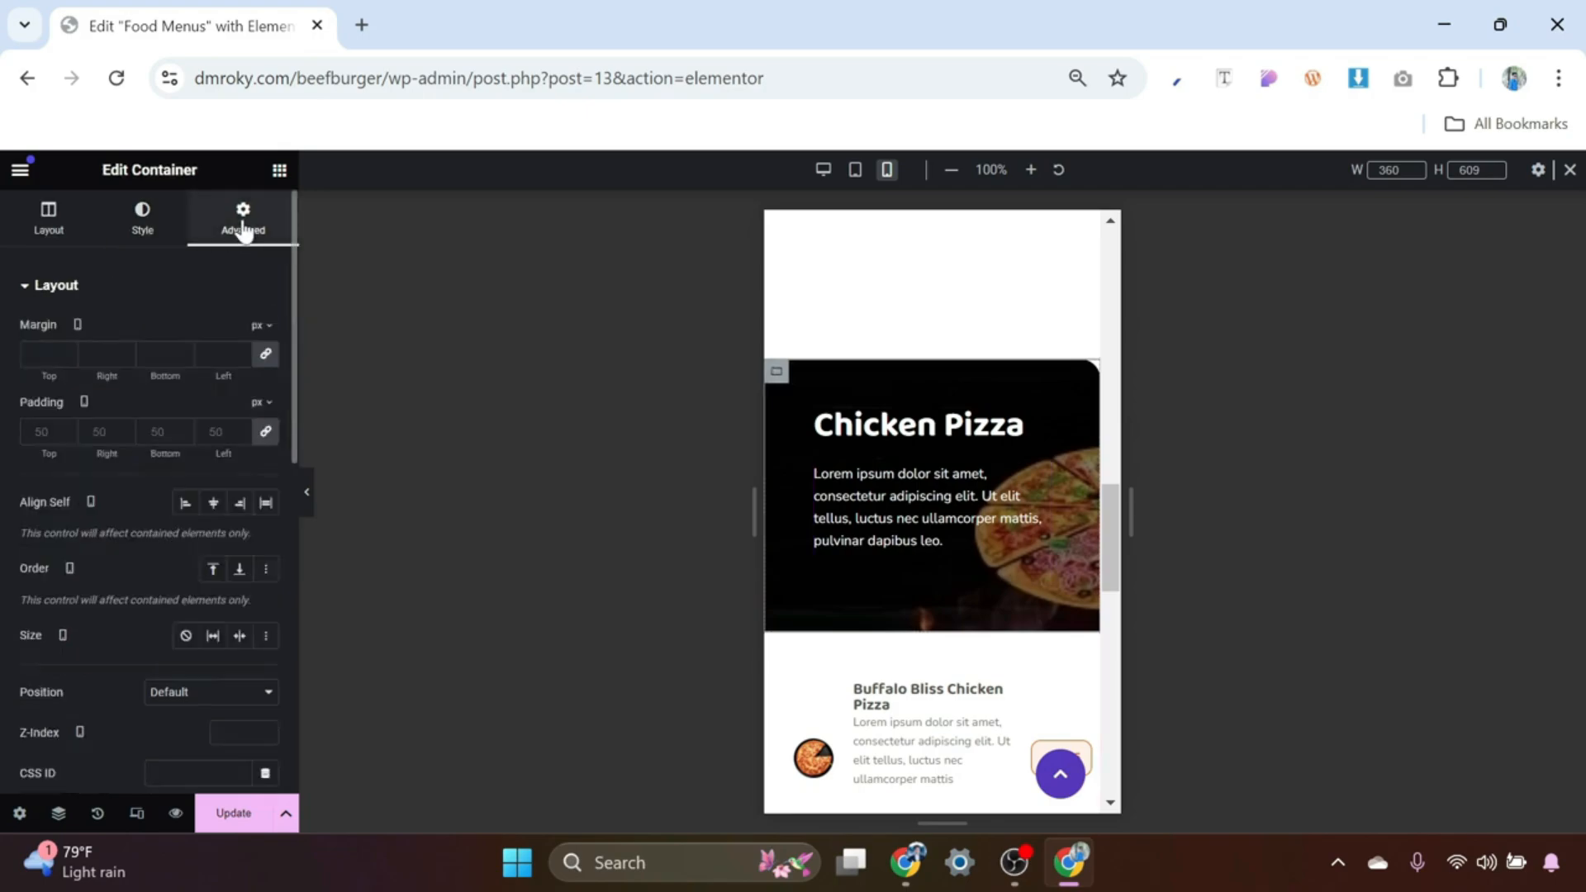
left_click(262, 437)
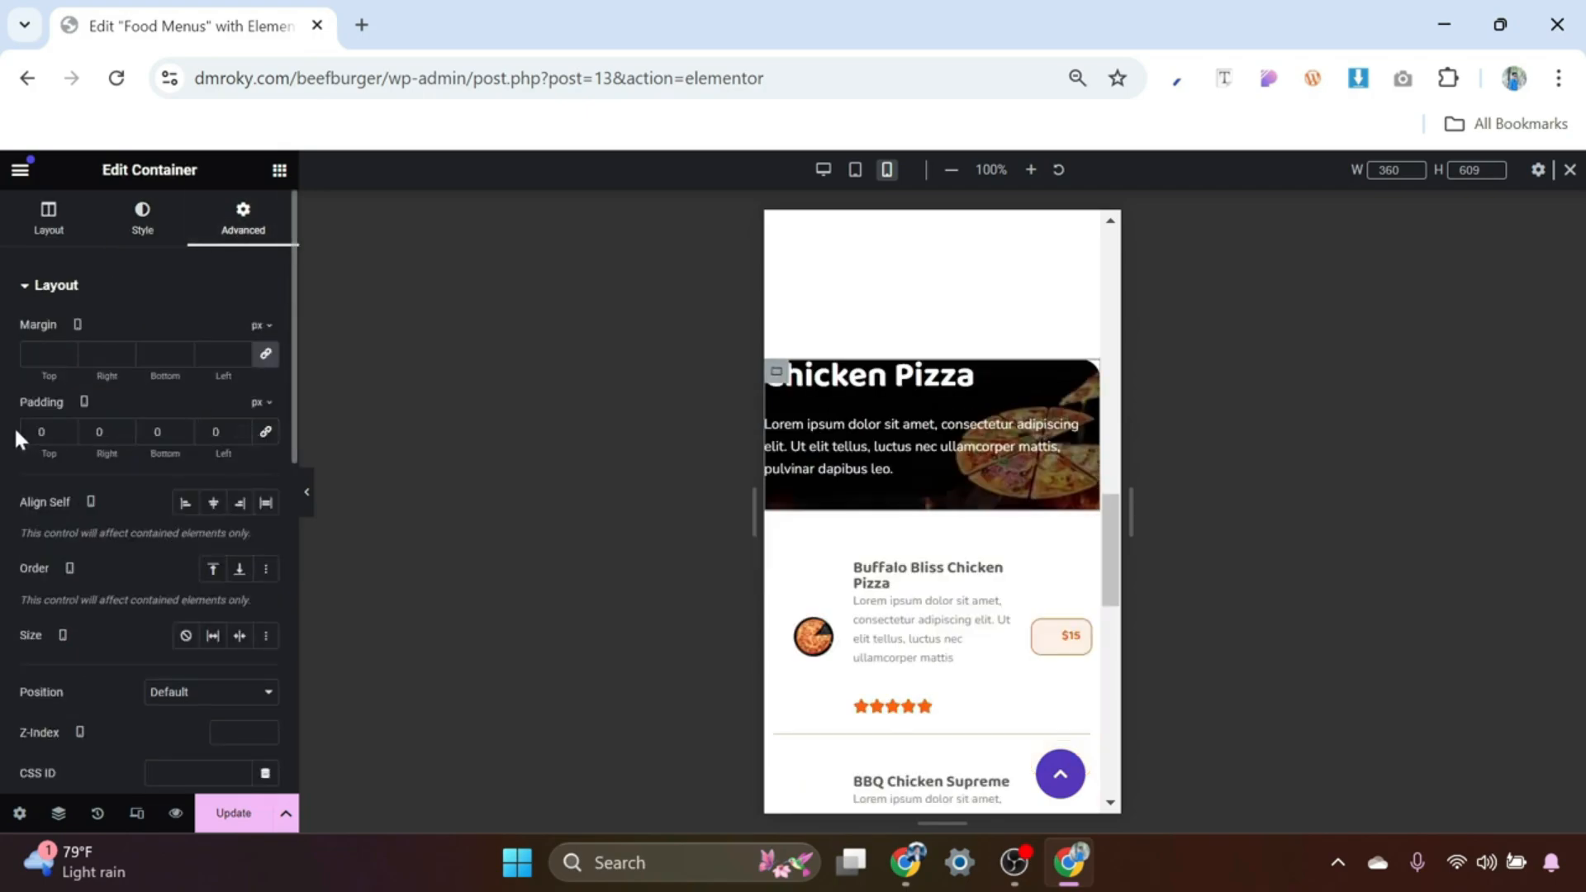
left_click(40, 431)
type("5")
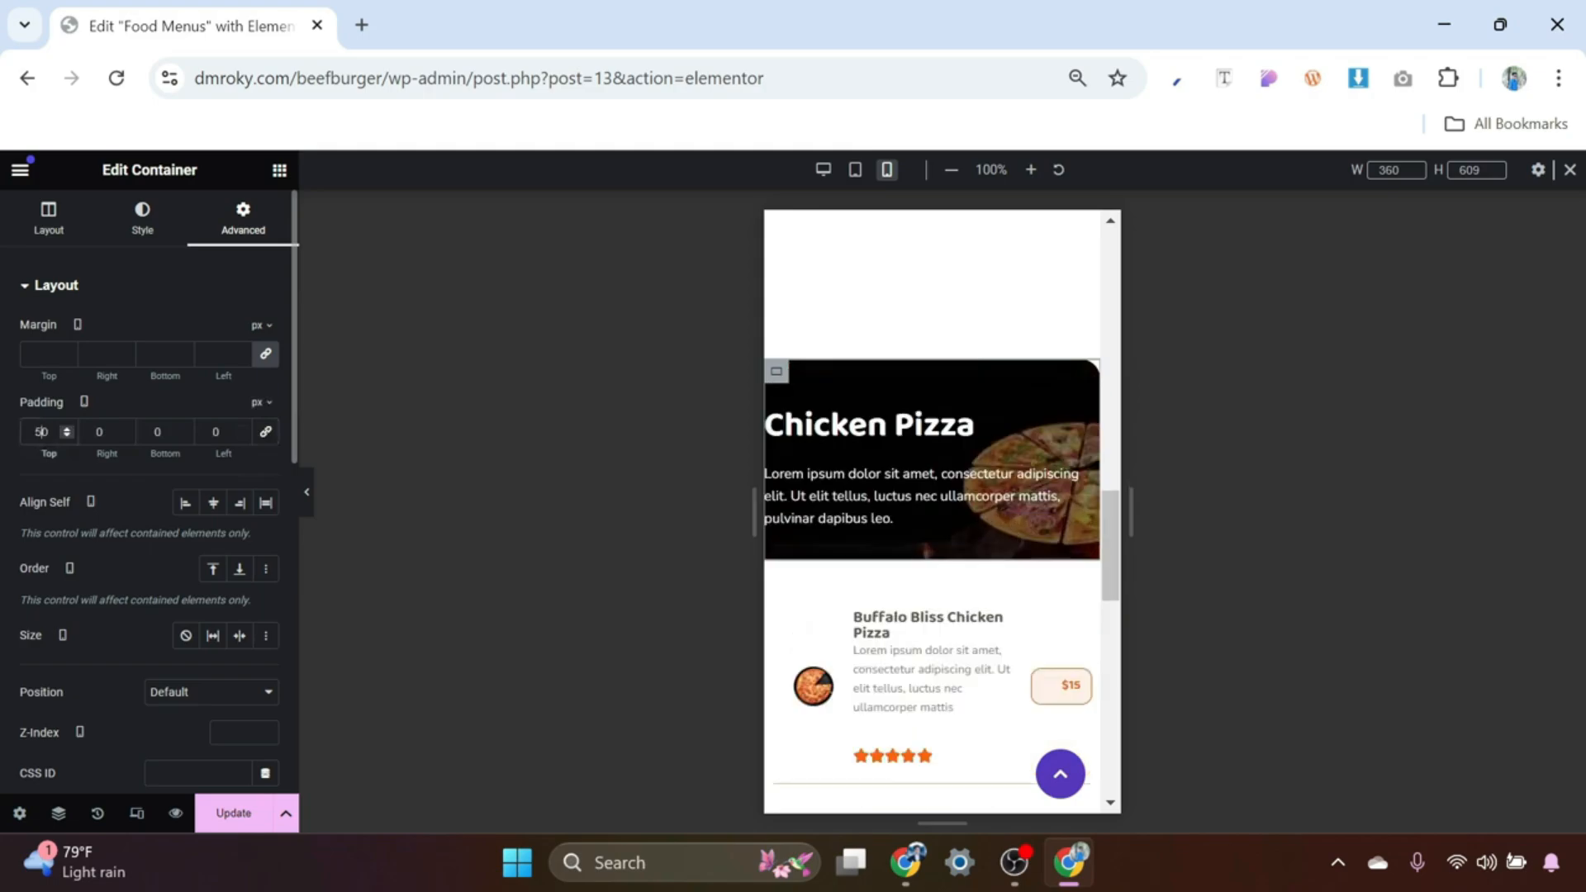
left_click(156, 431)
type("5")
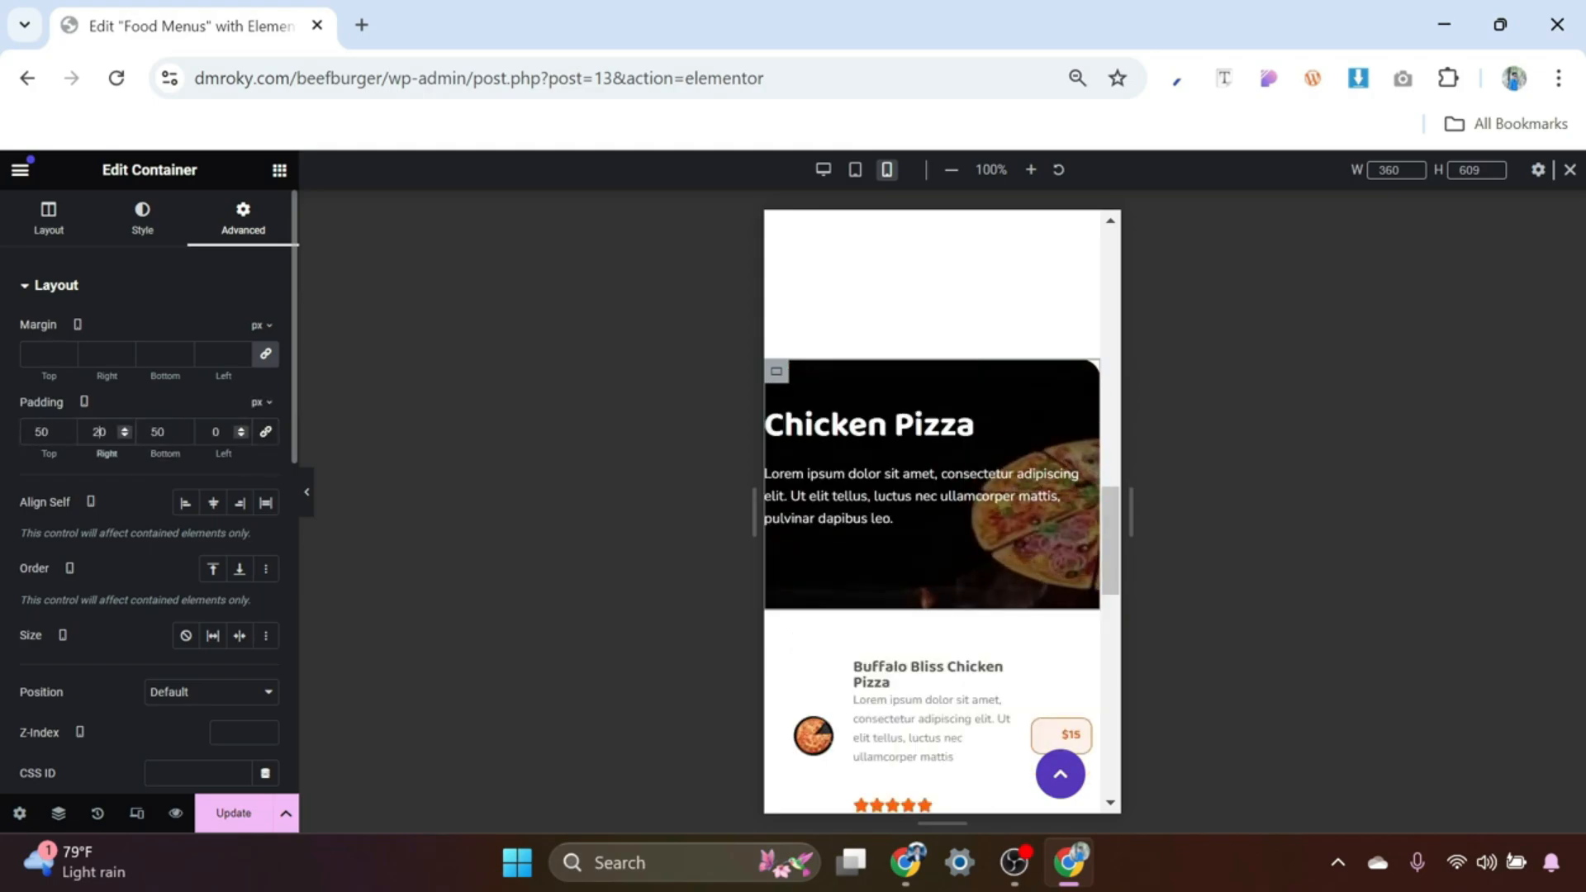
left_click(215, 431)
type("2")
Step: Check the Chicken Pizza banner on mobile, and return the page to the desktop view
scroll(929, 520, "down", 10)
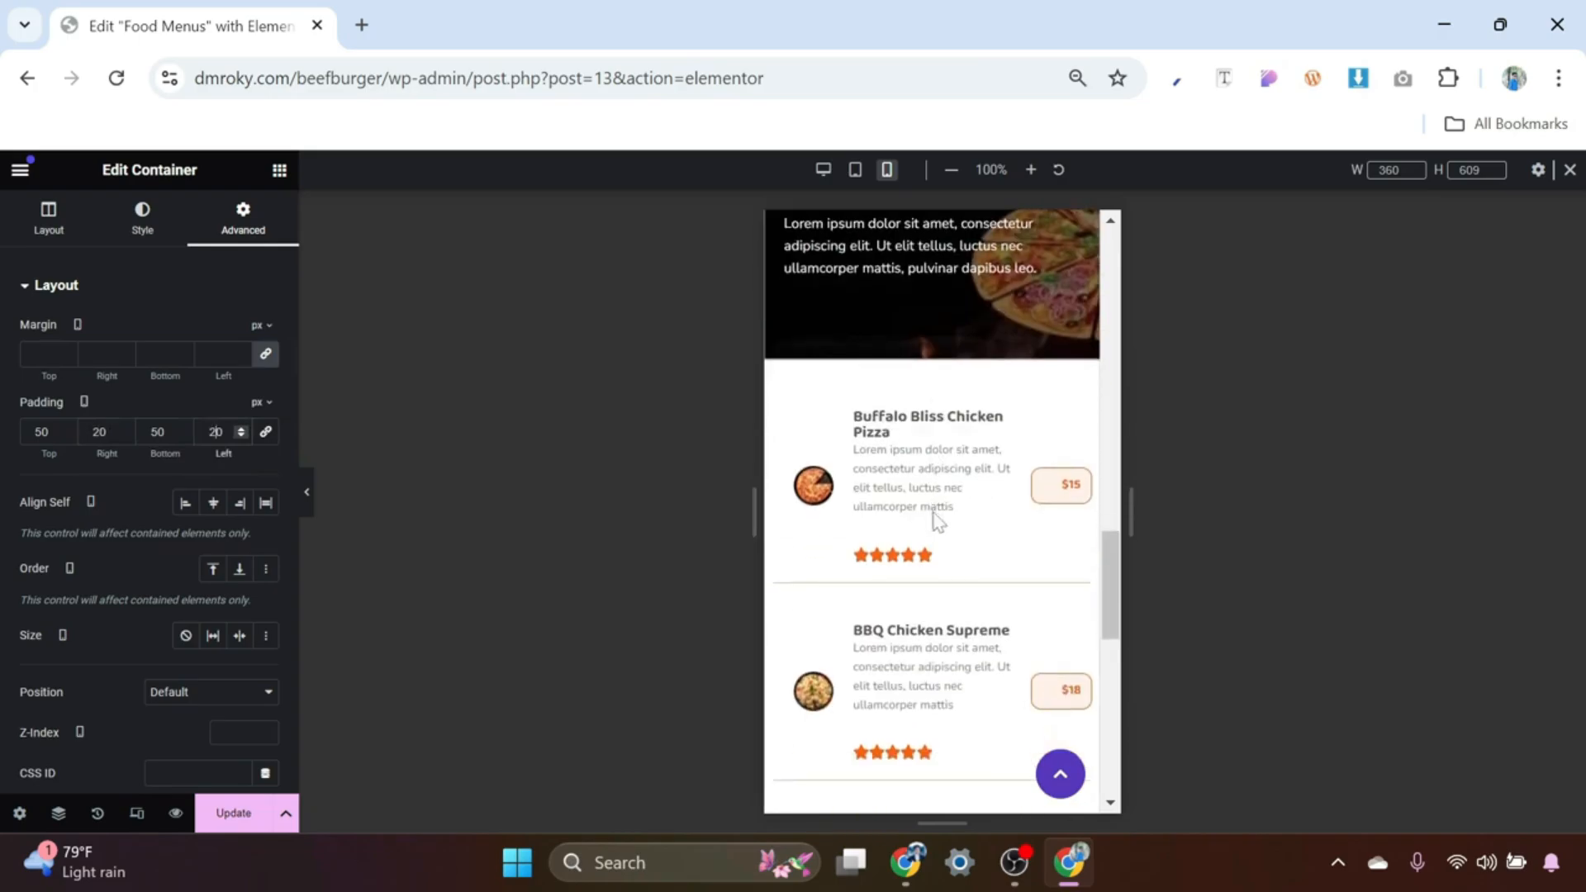
scroll(934, 535, "up", 15)
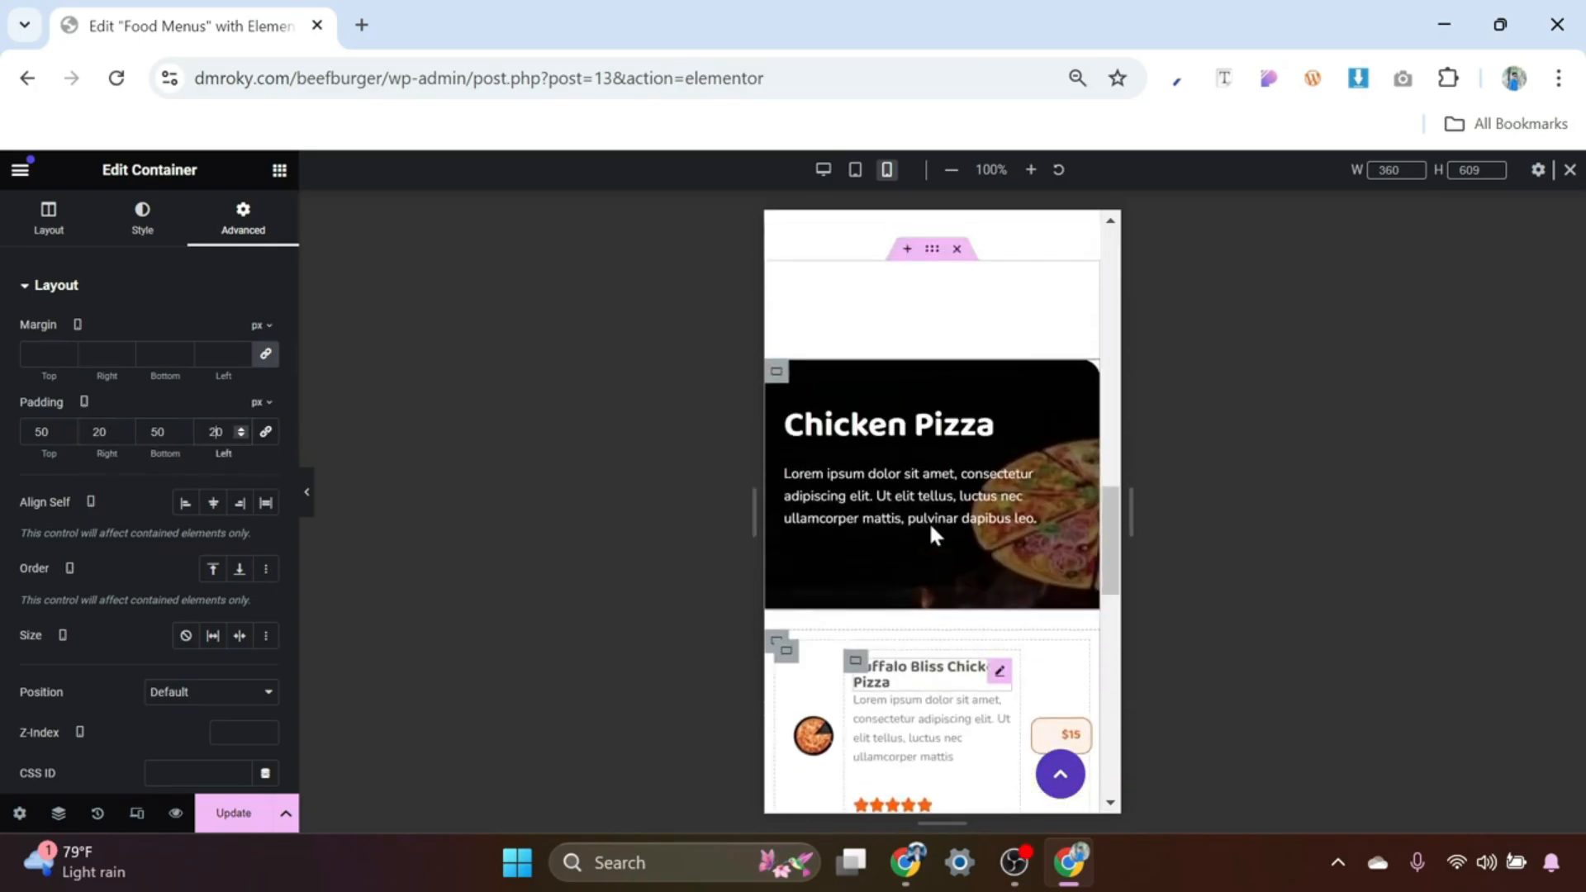
scroll(882, 467, "up", 5)
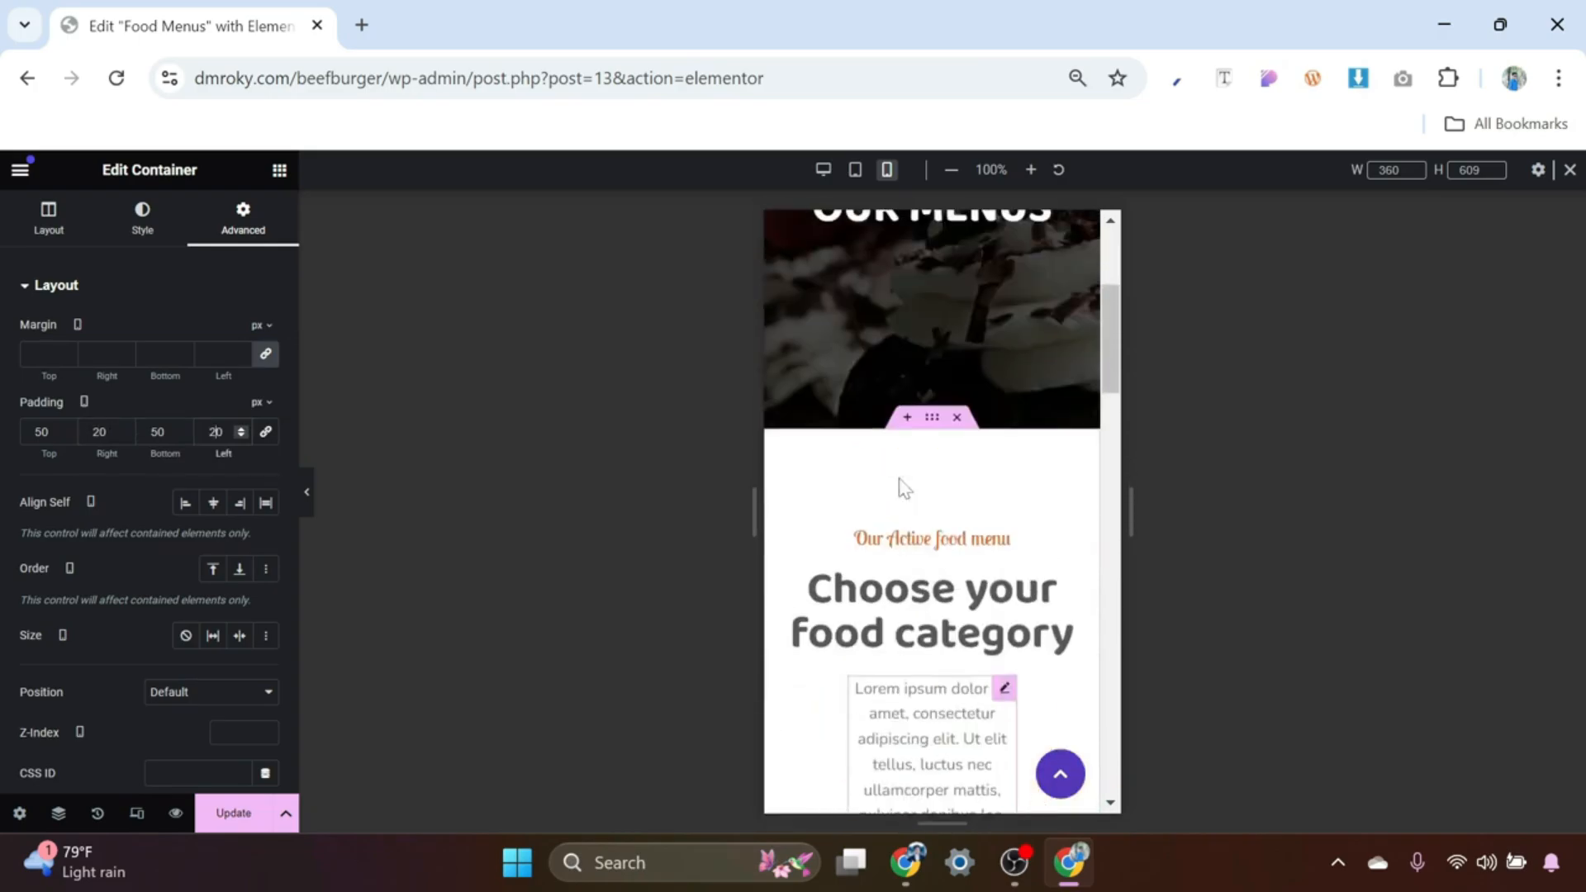
left_click(1569, 172)
scroll(871, 584, "down", 3)
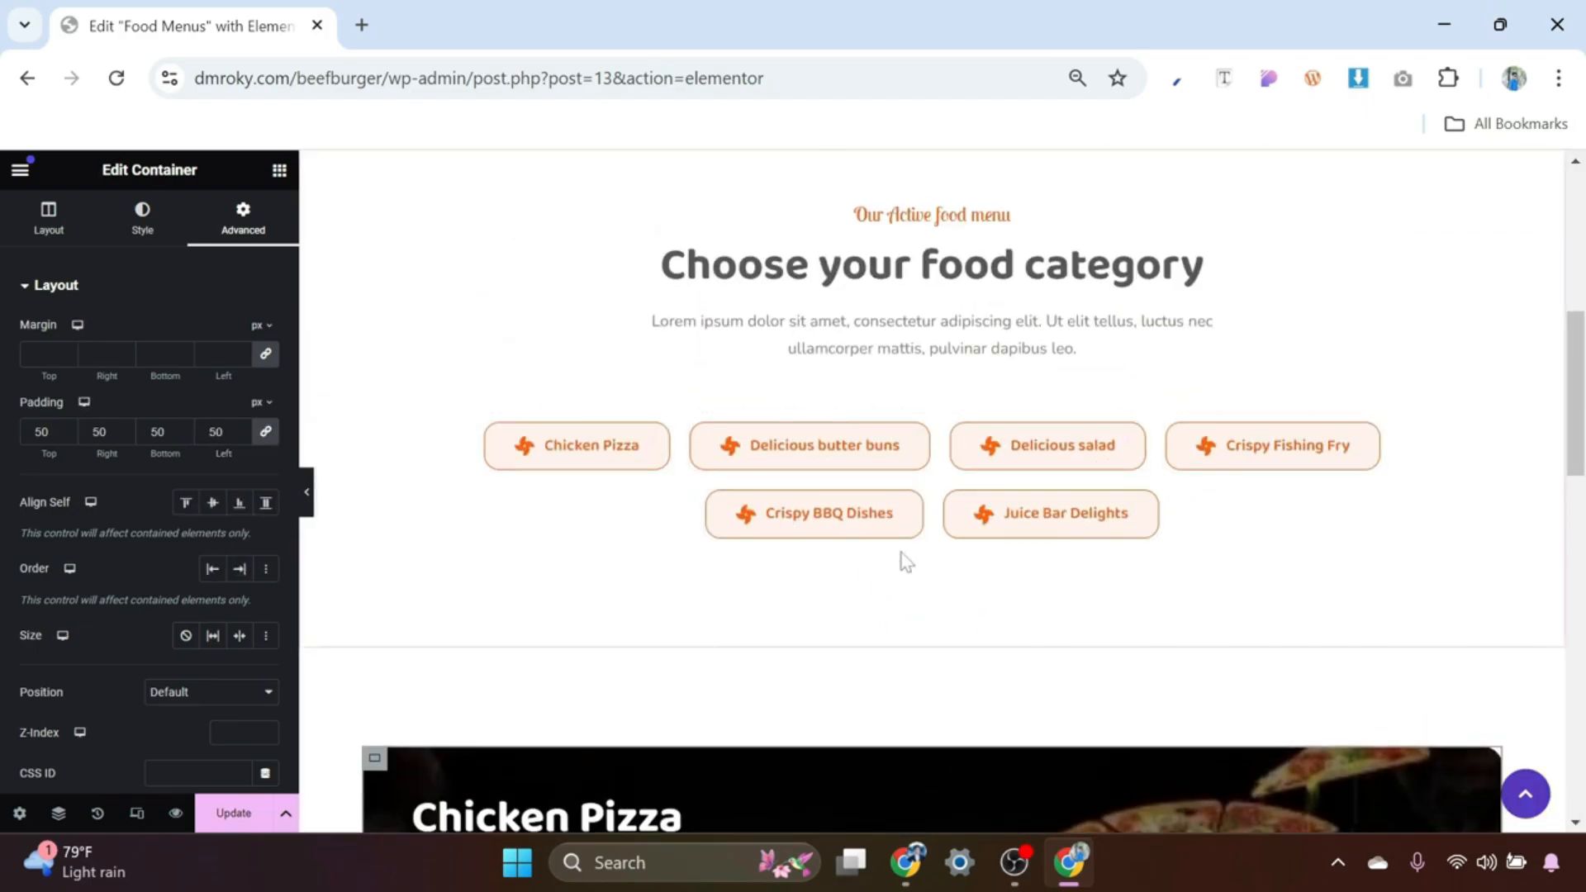
scroll(904, 557, "down", 4)
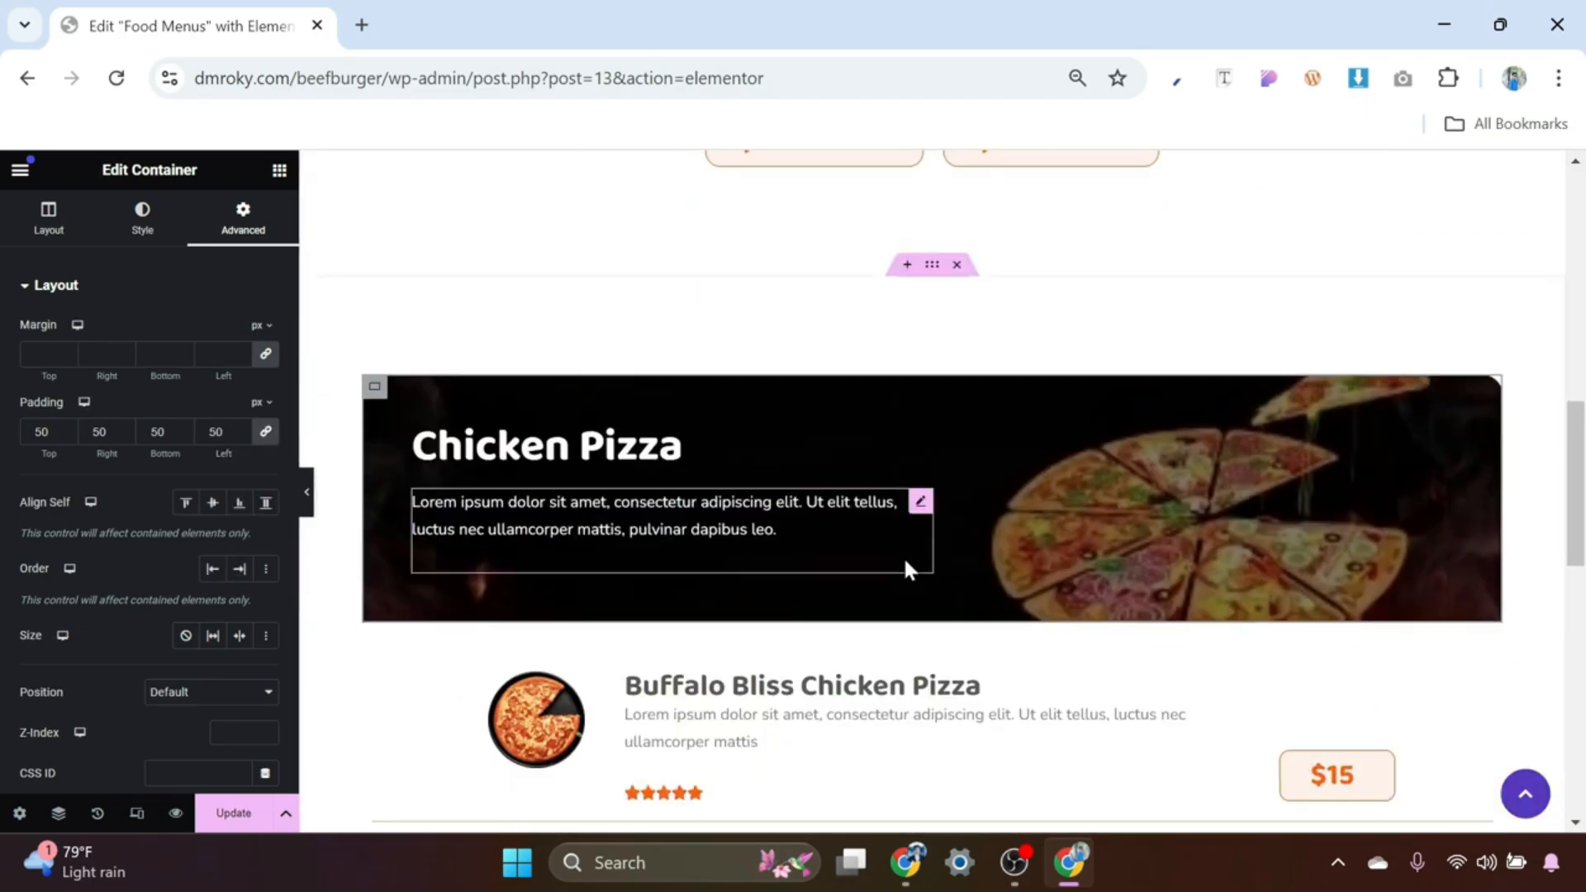
Step: Duplicate the Chicken Pizza section container five times to provide sections for the other food categories
left_click(933, 267)
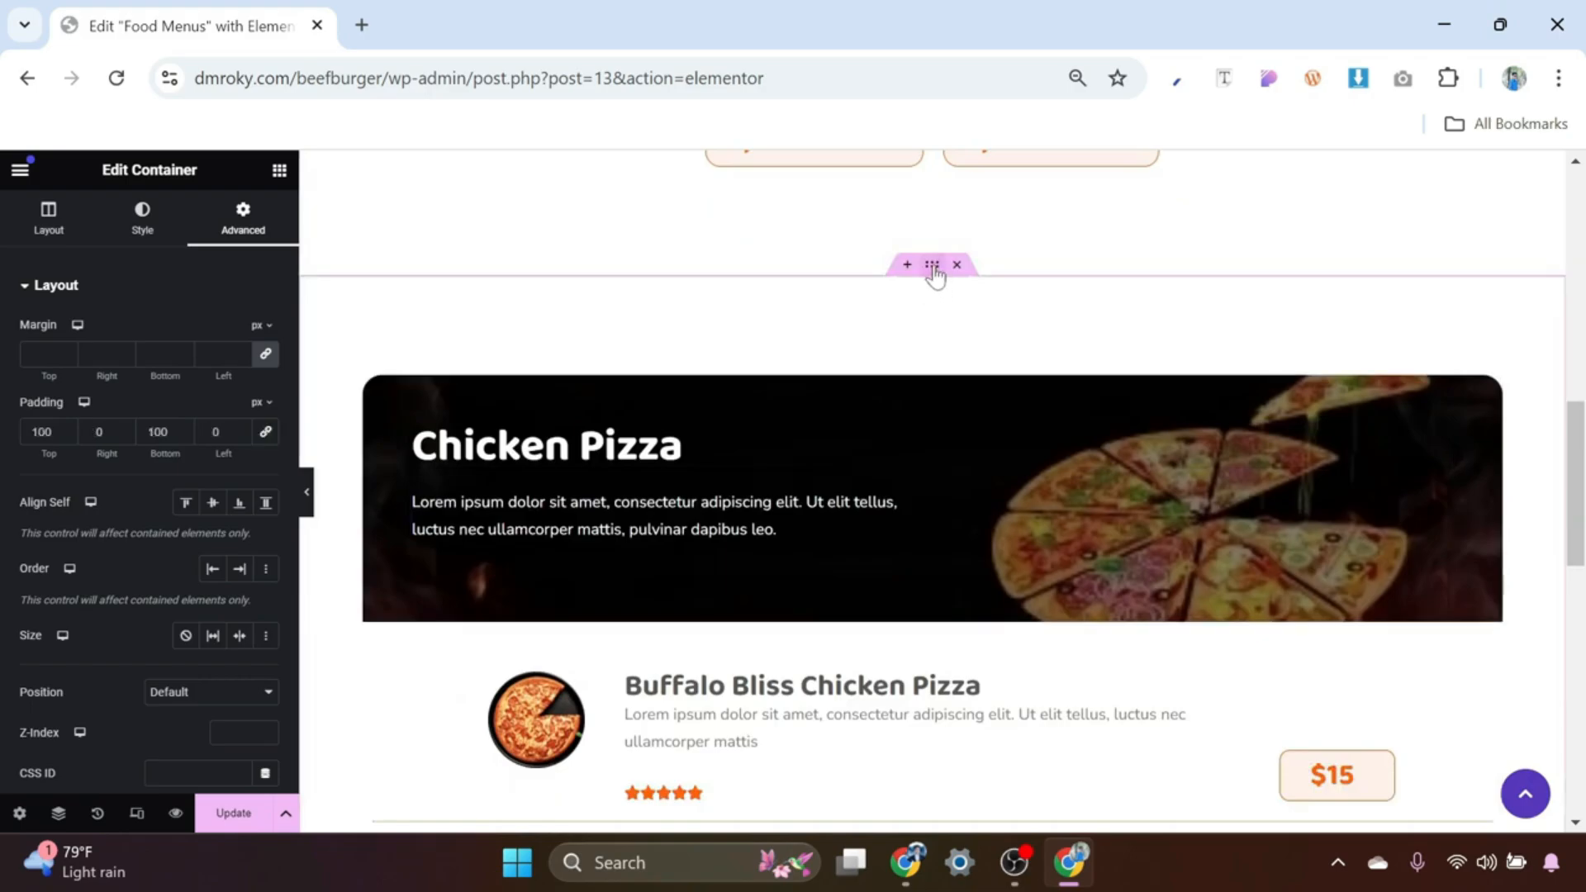
right_click(932, 268)
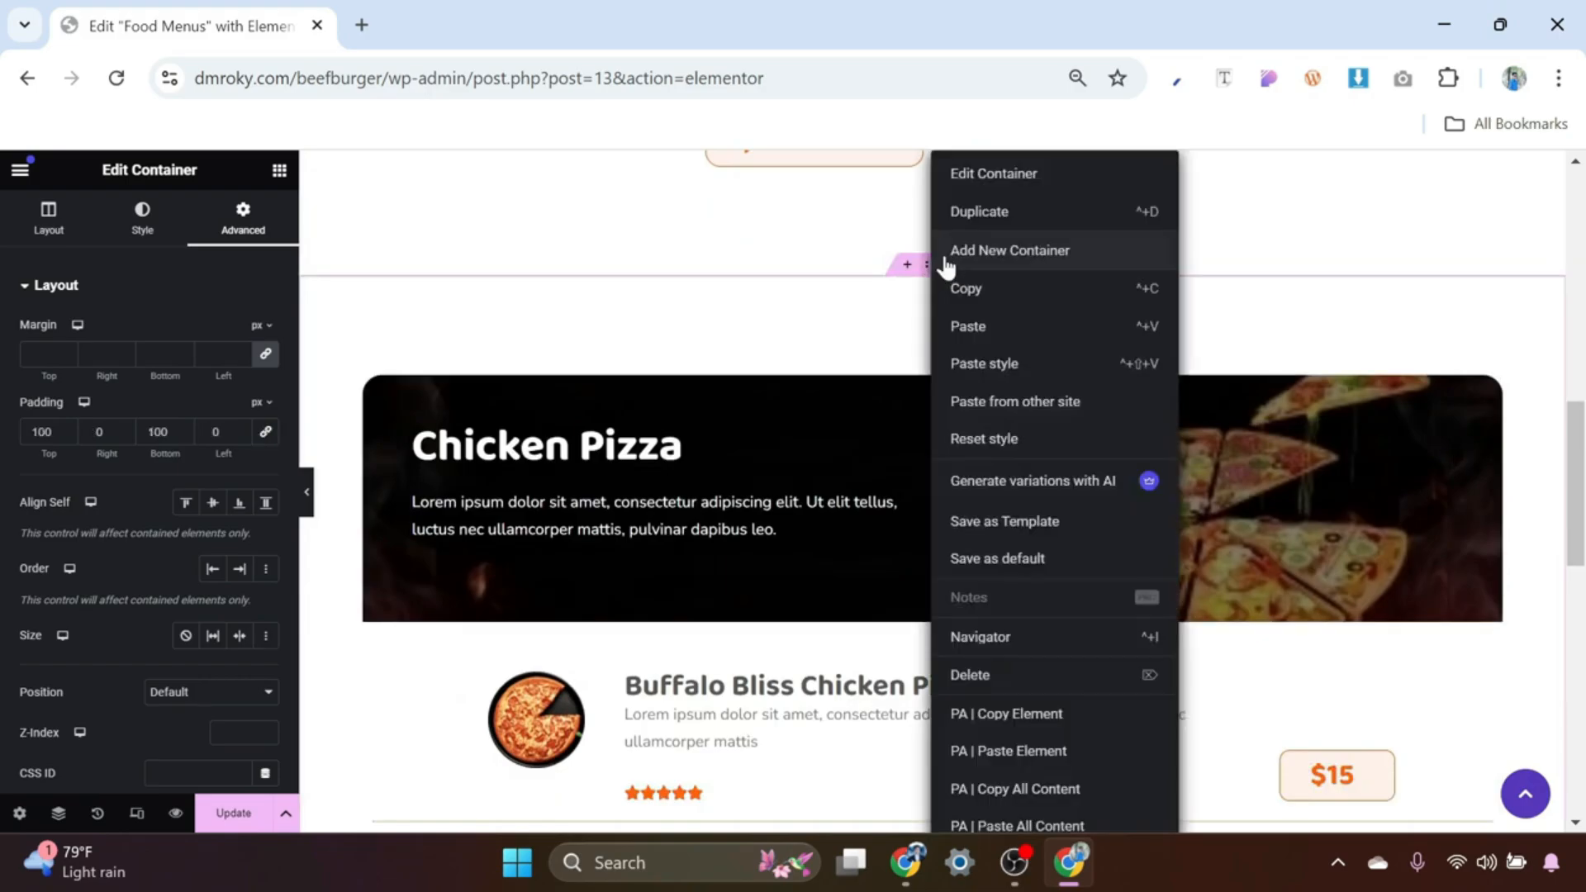
left_click(980, 213)
right_click(929, 497)
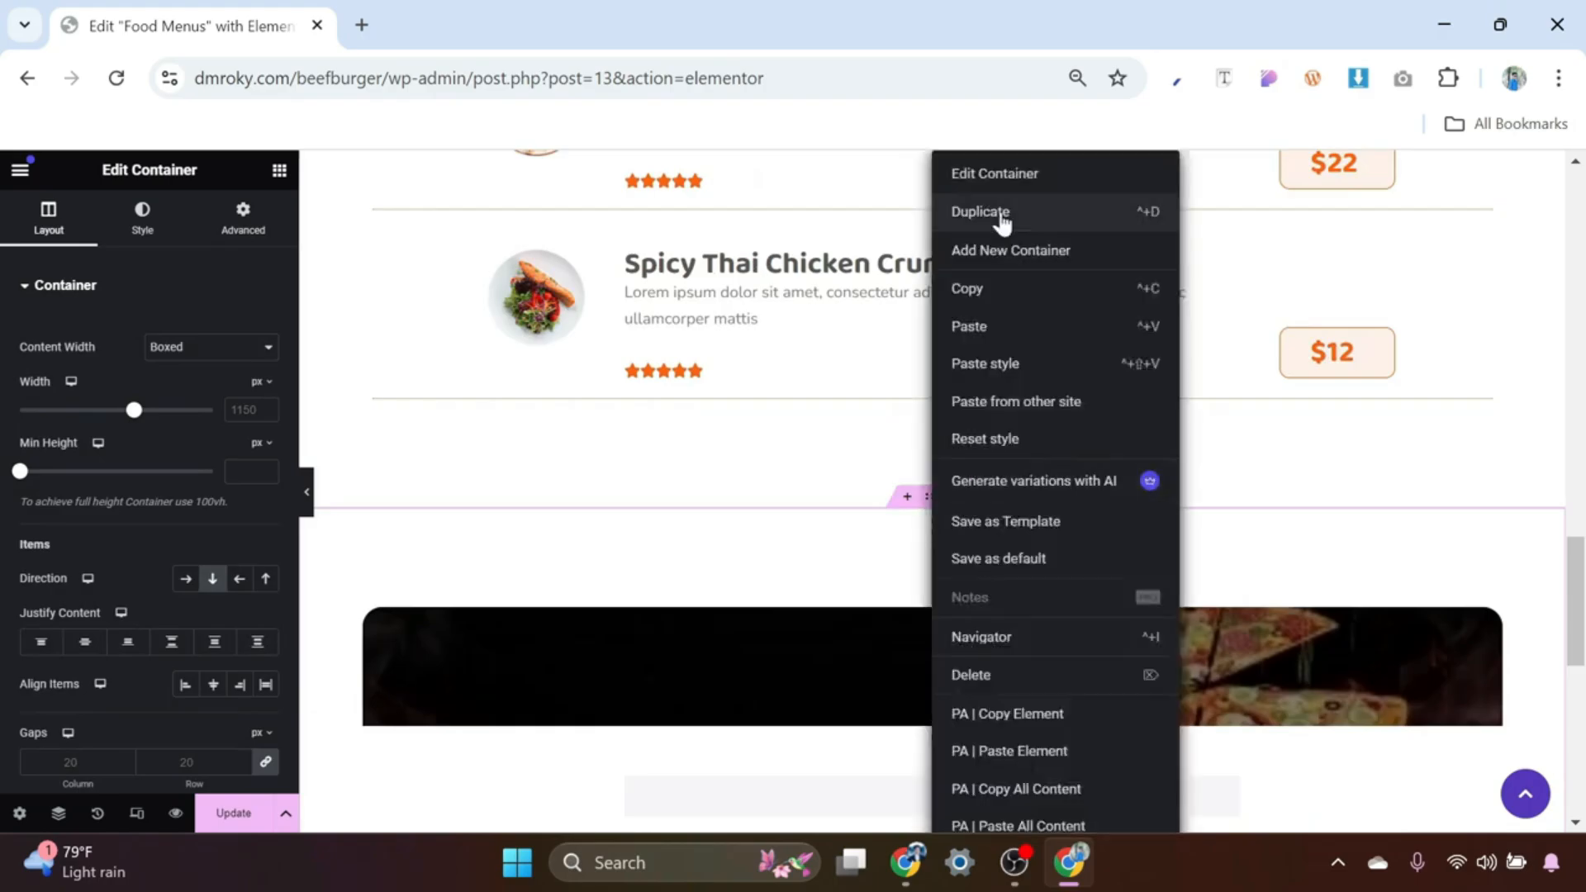
left_click(1000, 215)
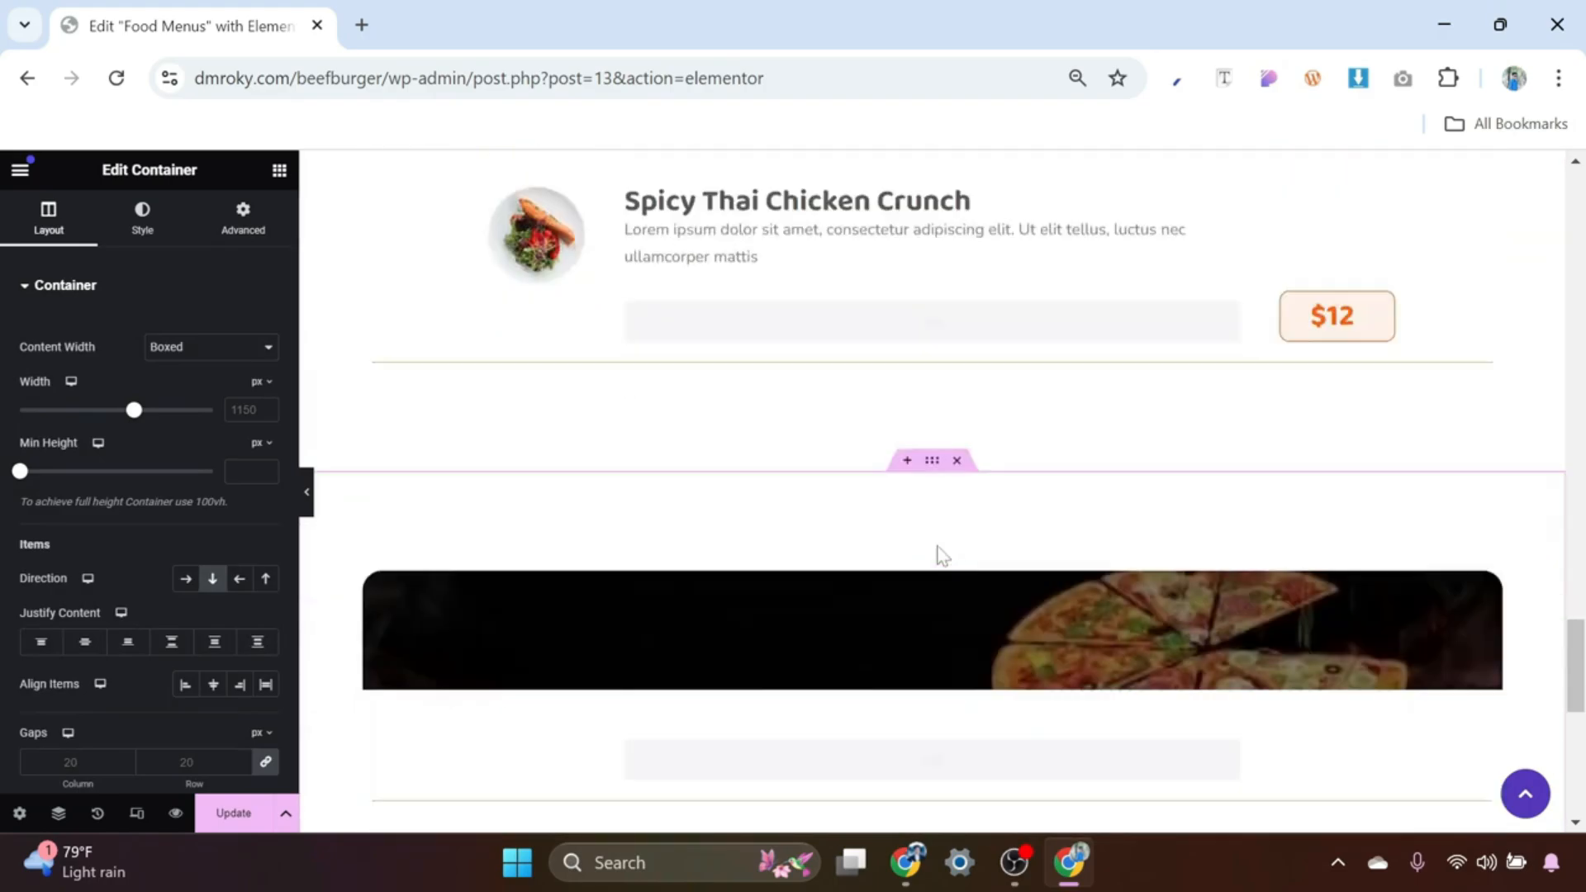
right_click(928, 460)
left_click(1001, 215)
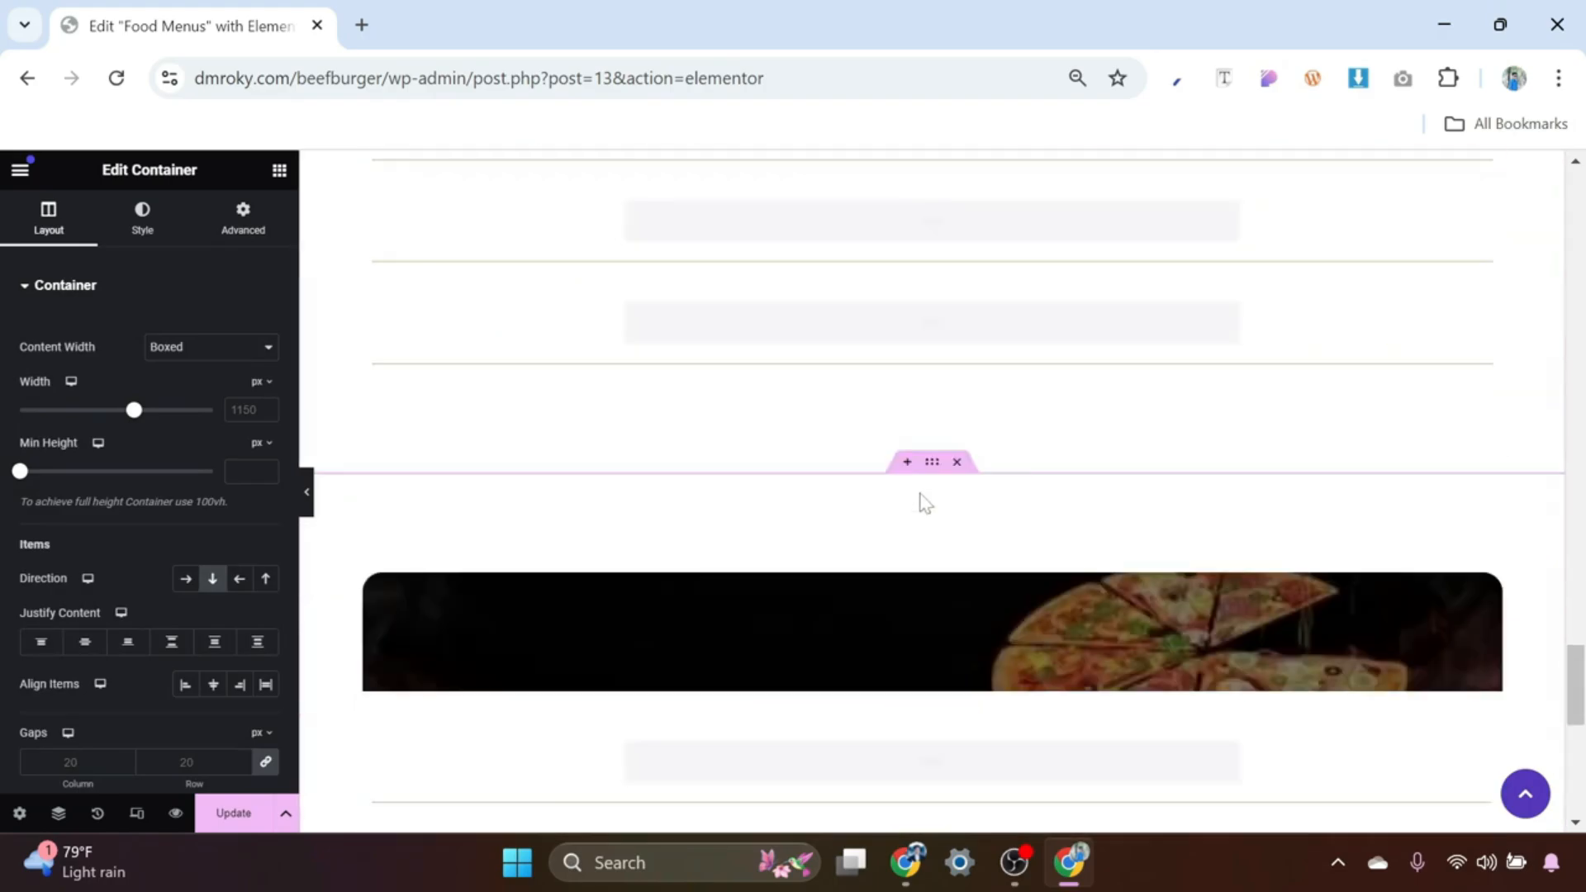
right_click(922, 496)
left_click(981, 217)
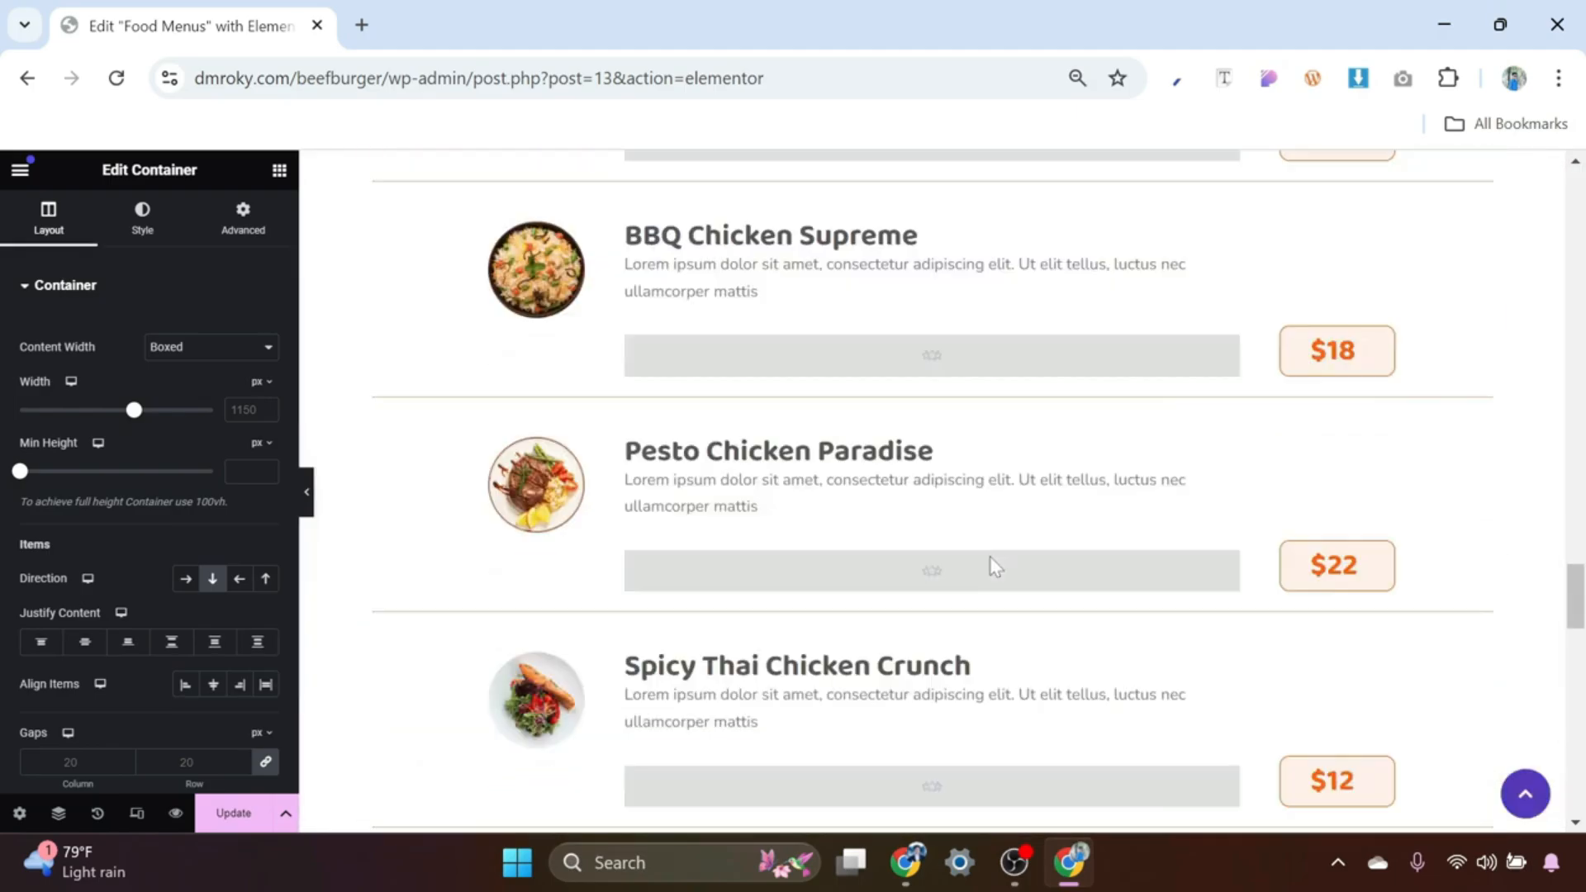
right_click(927, 343)
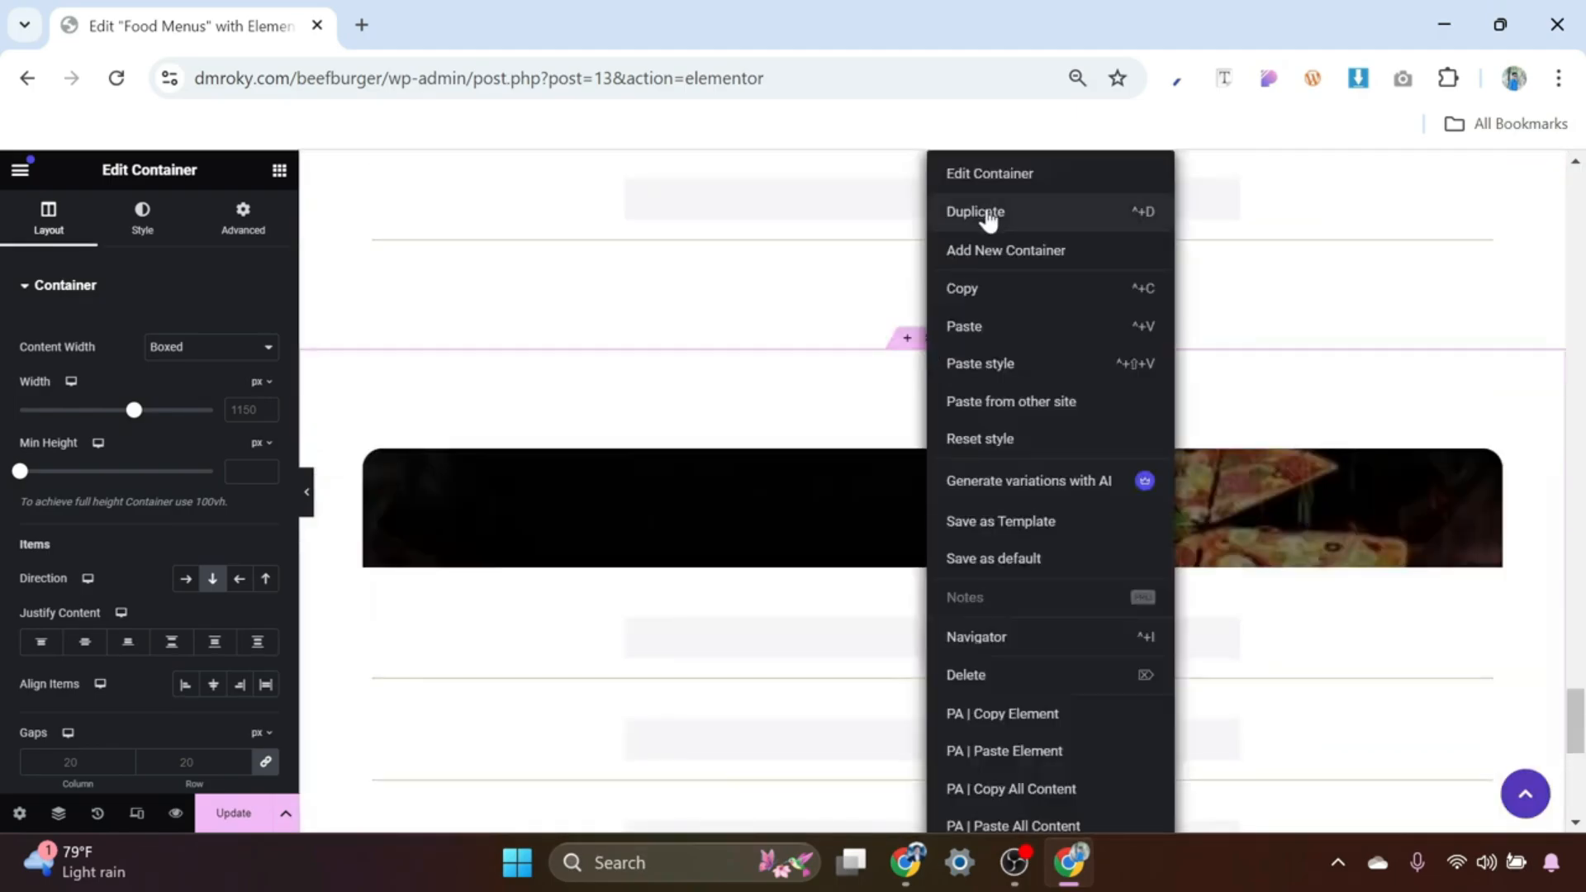
left_click(989, 216)
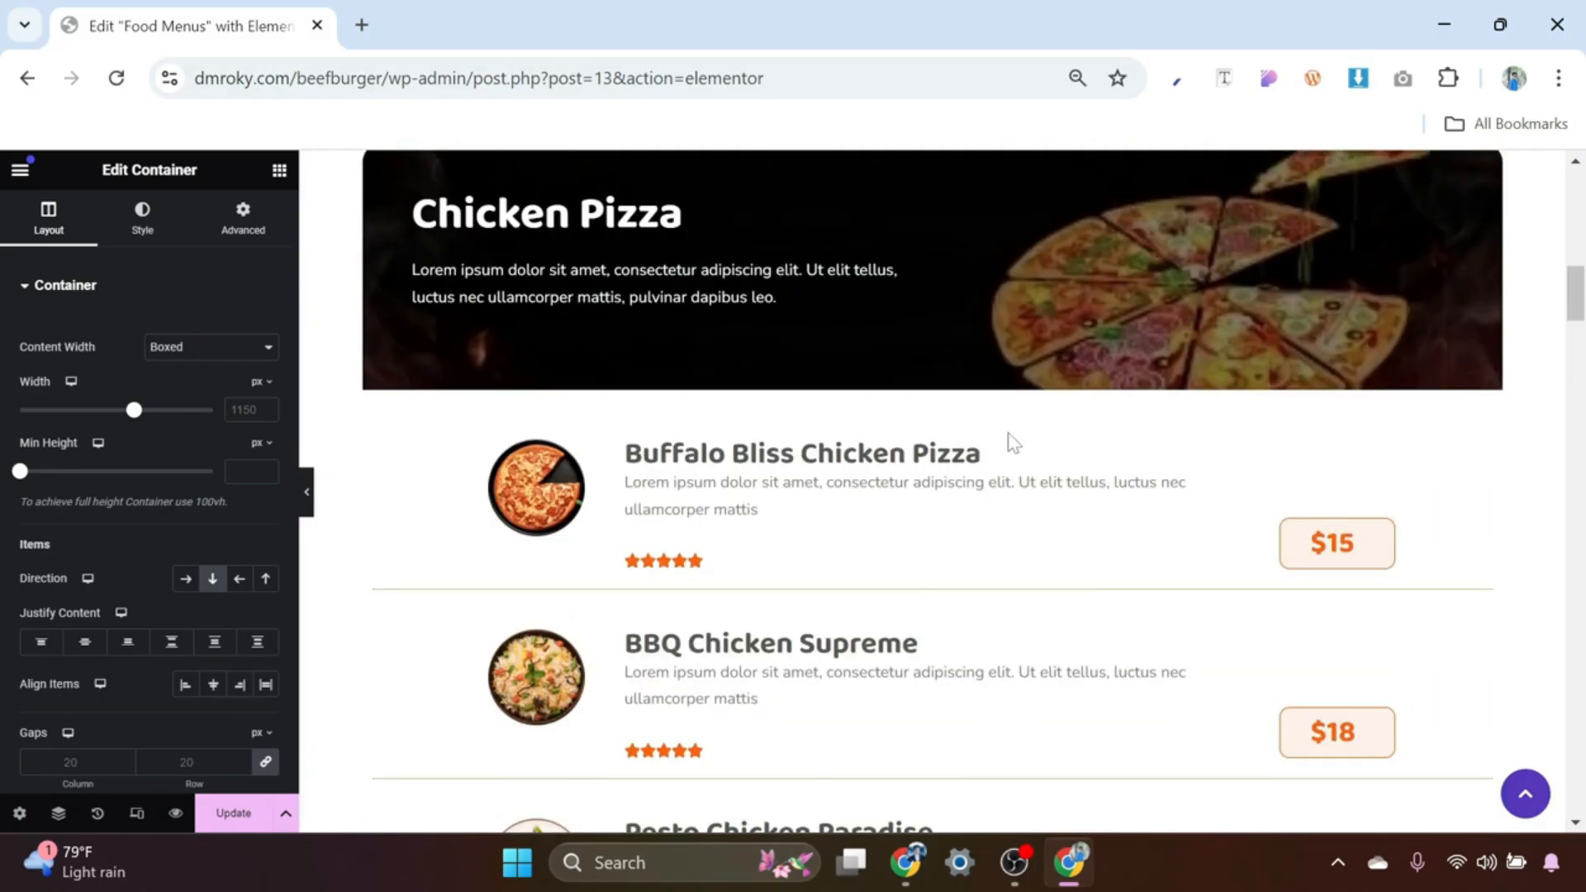
Step: Review the food category buttons and the menu sections below them in the desktop view
scroll(1010, 438, "down", 10)
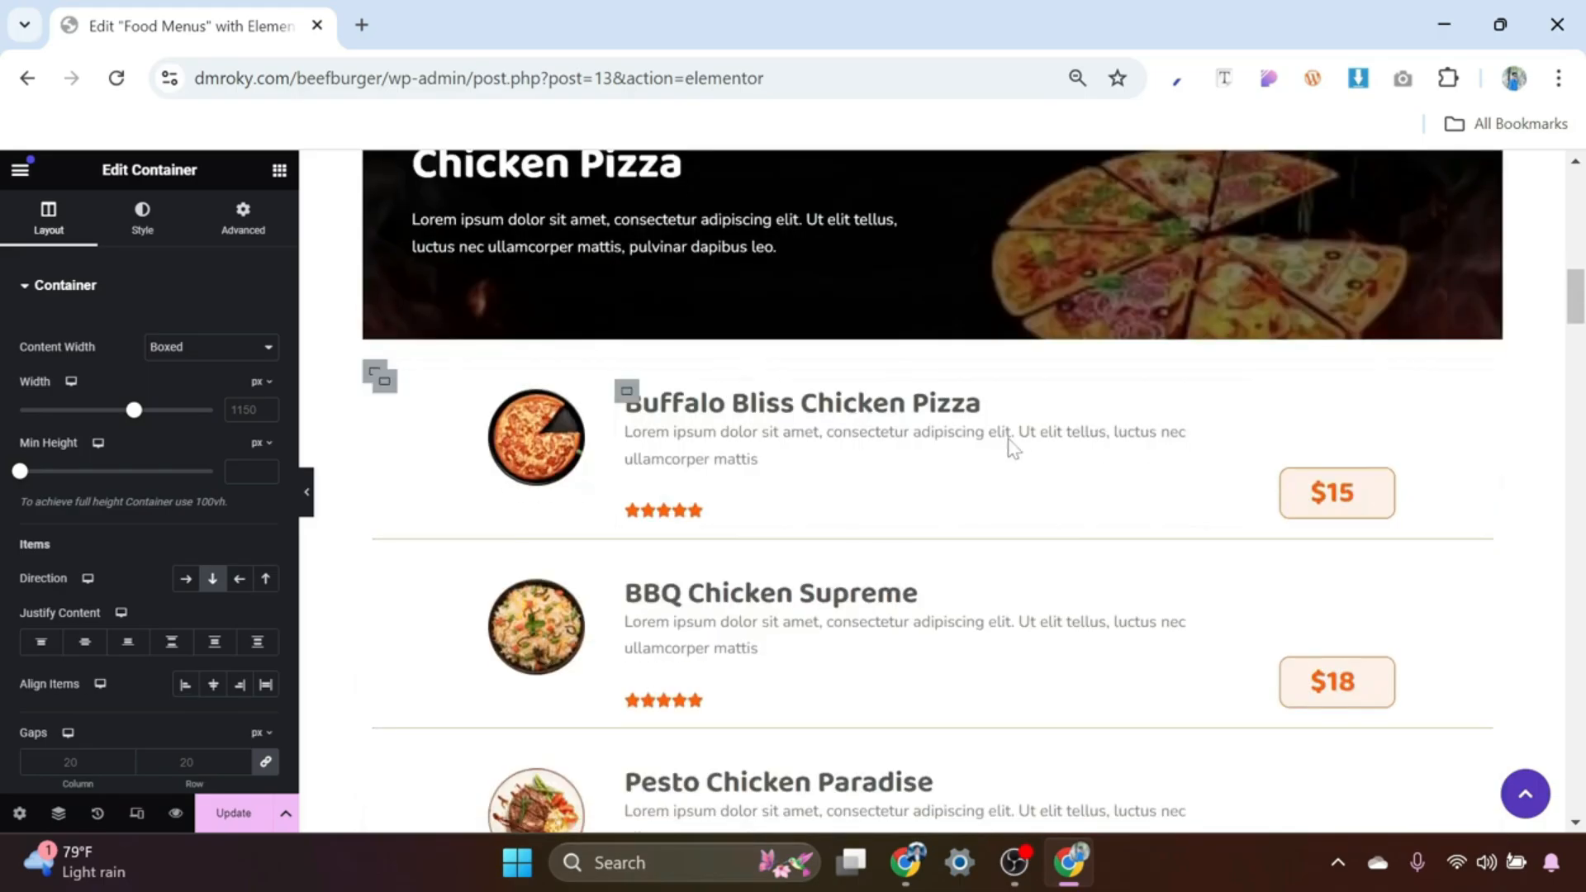
scroll(948, 337, "up", 5)
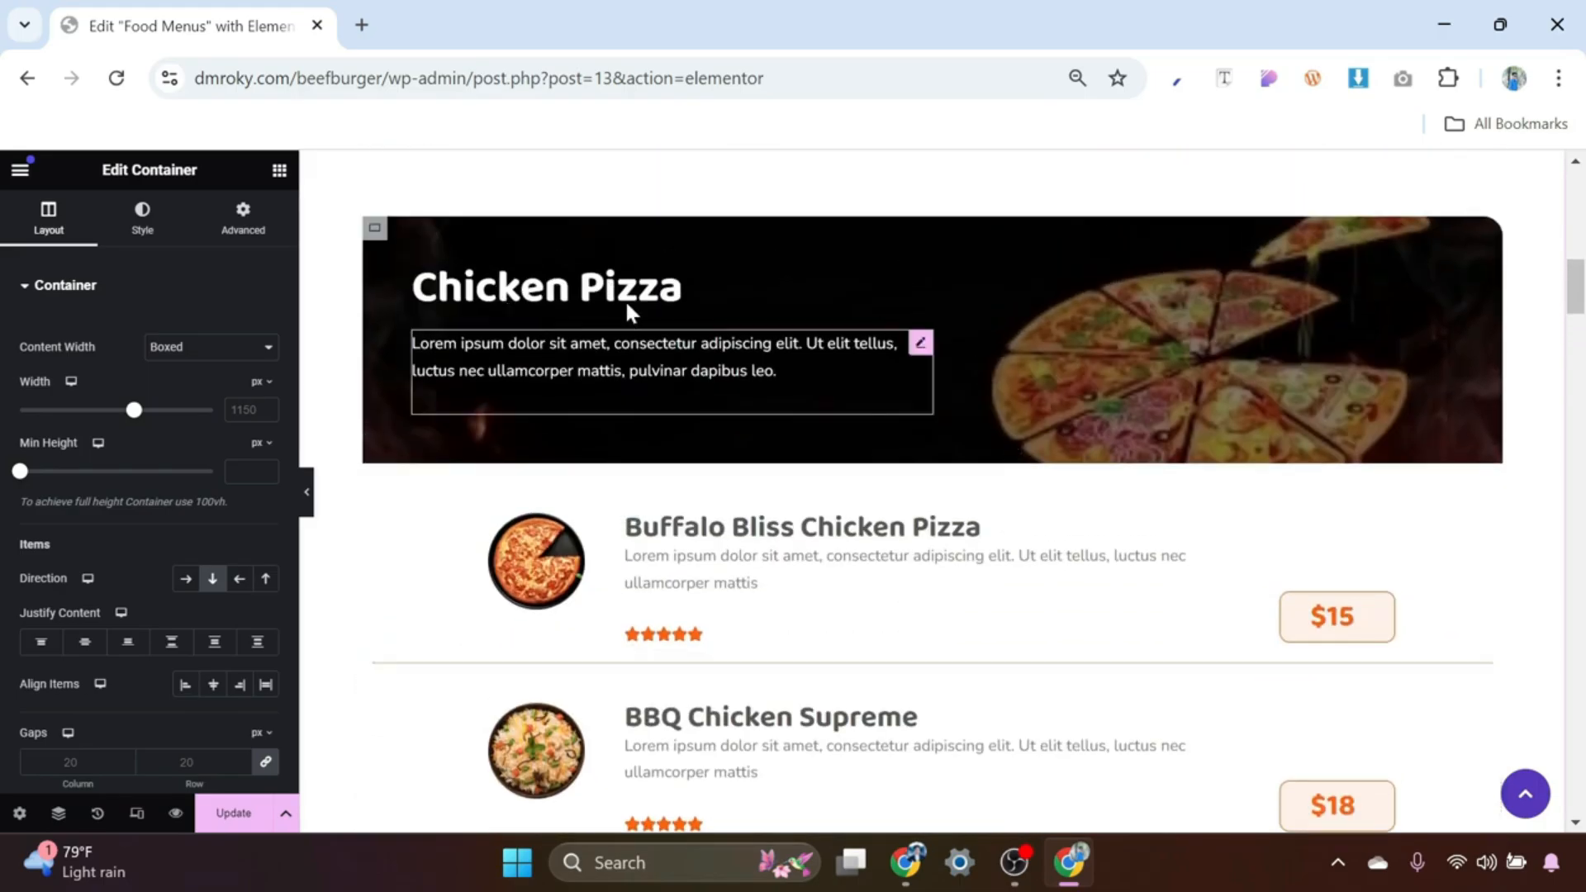
scroll(637, 311, "down", 5)
scroll(649, 338, "up", 1)
scroll(650, 337, "up", 8)
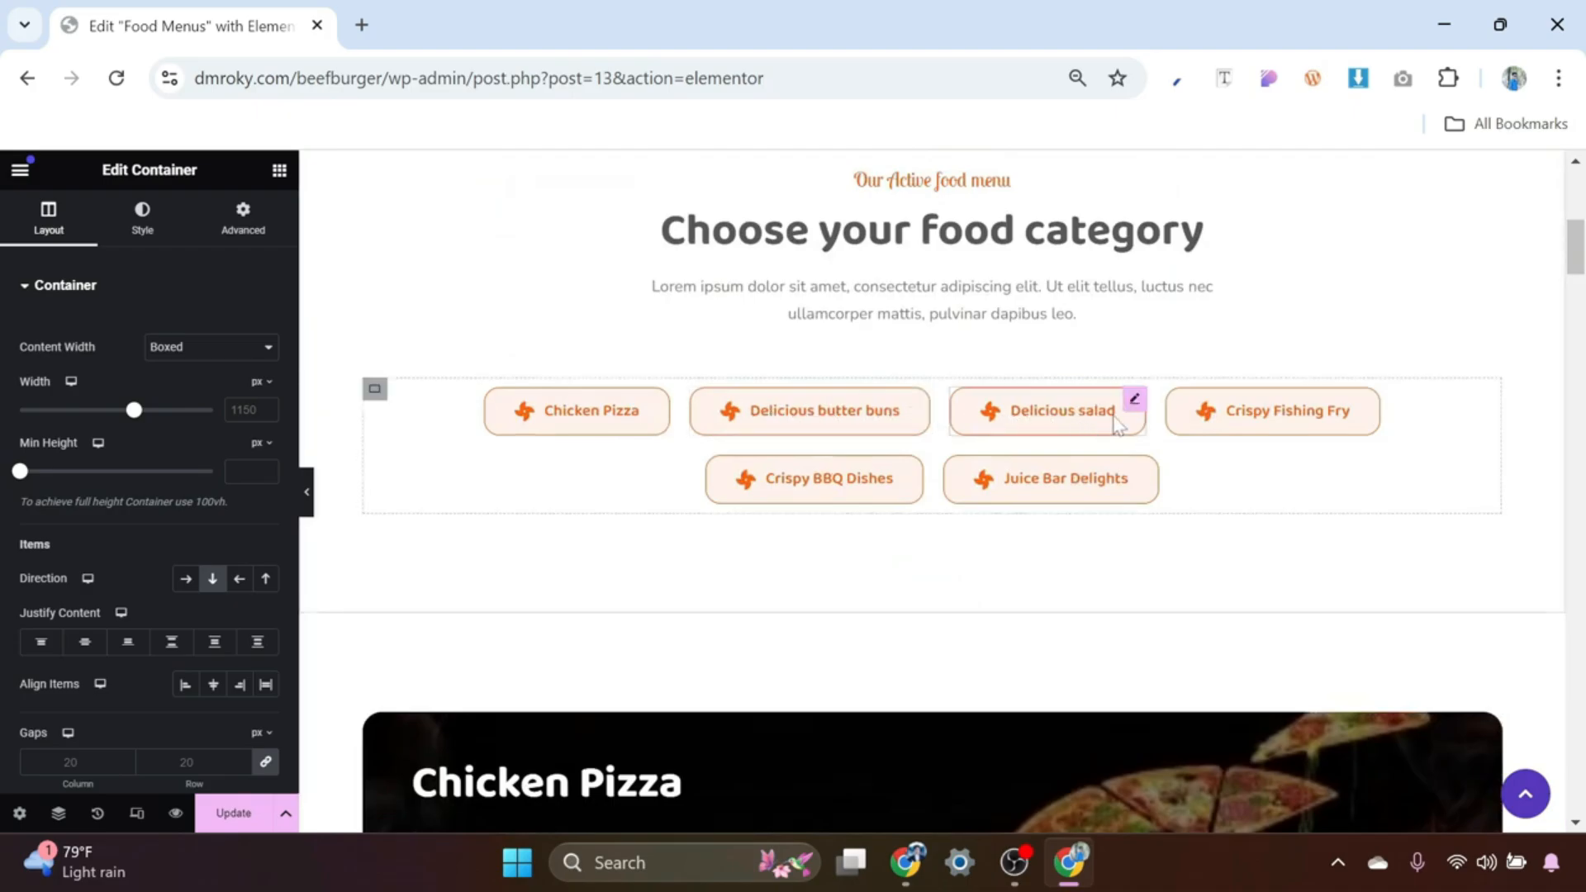
scroll(1024, 533, "down", 8)
scroll(1029, 543, "down", 5)
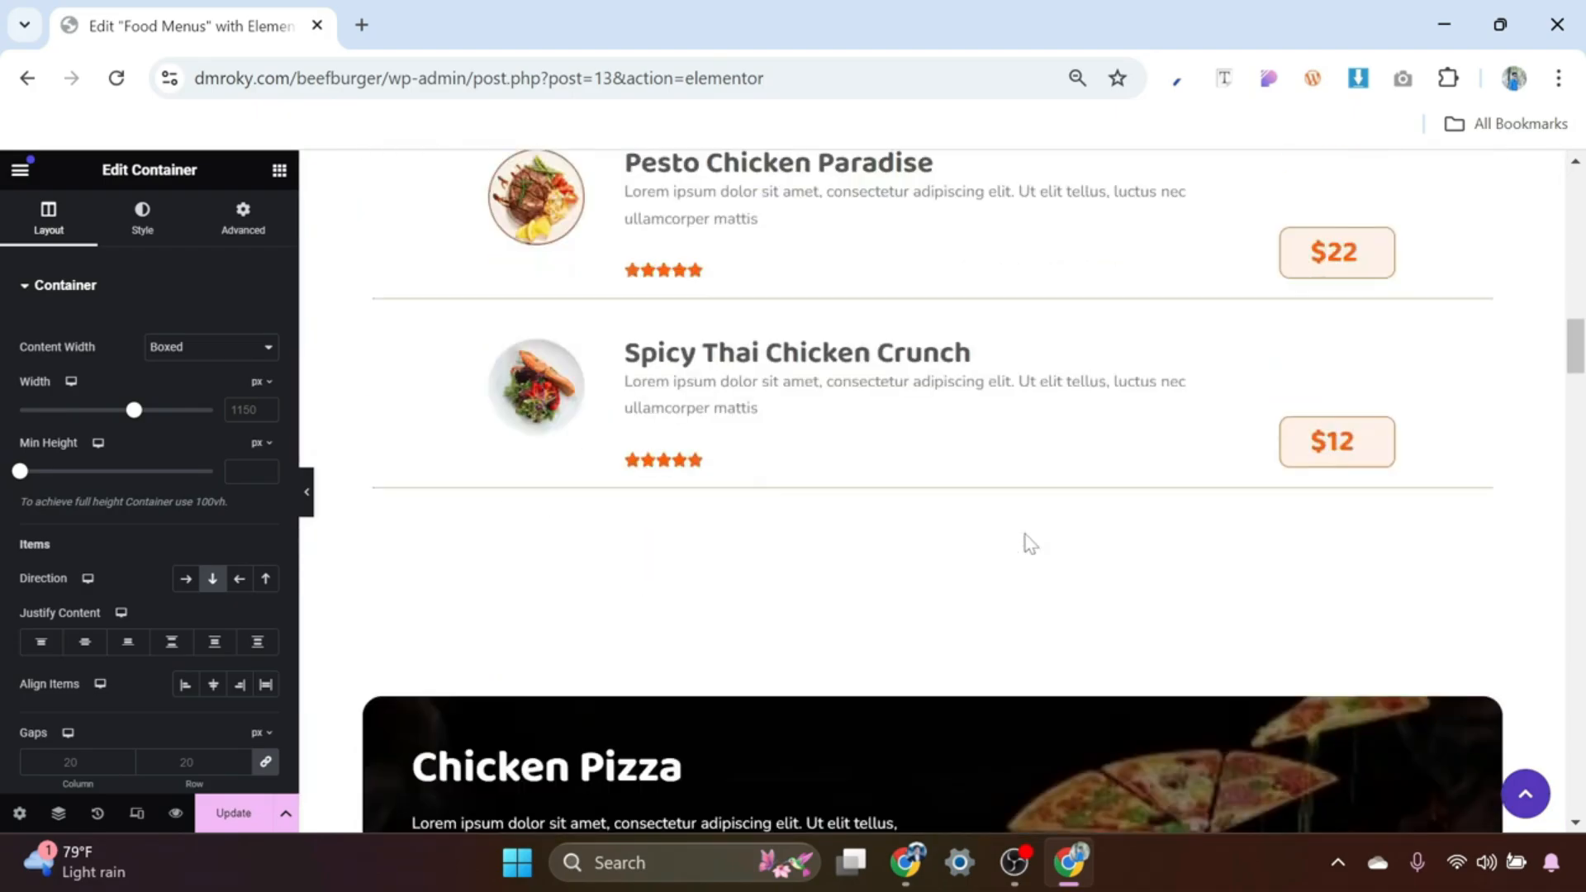
scroll(835, 547, "down", 3)
scroll(958, 517, "down", 3)
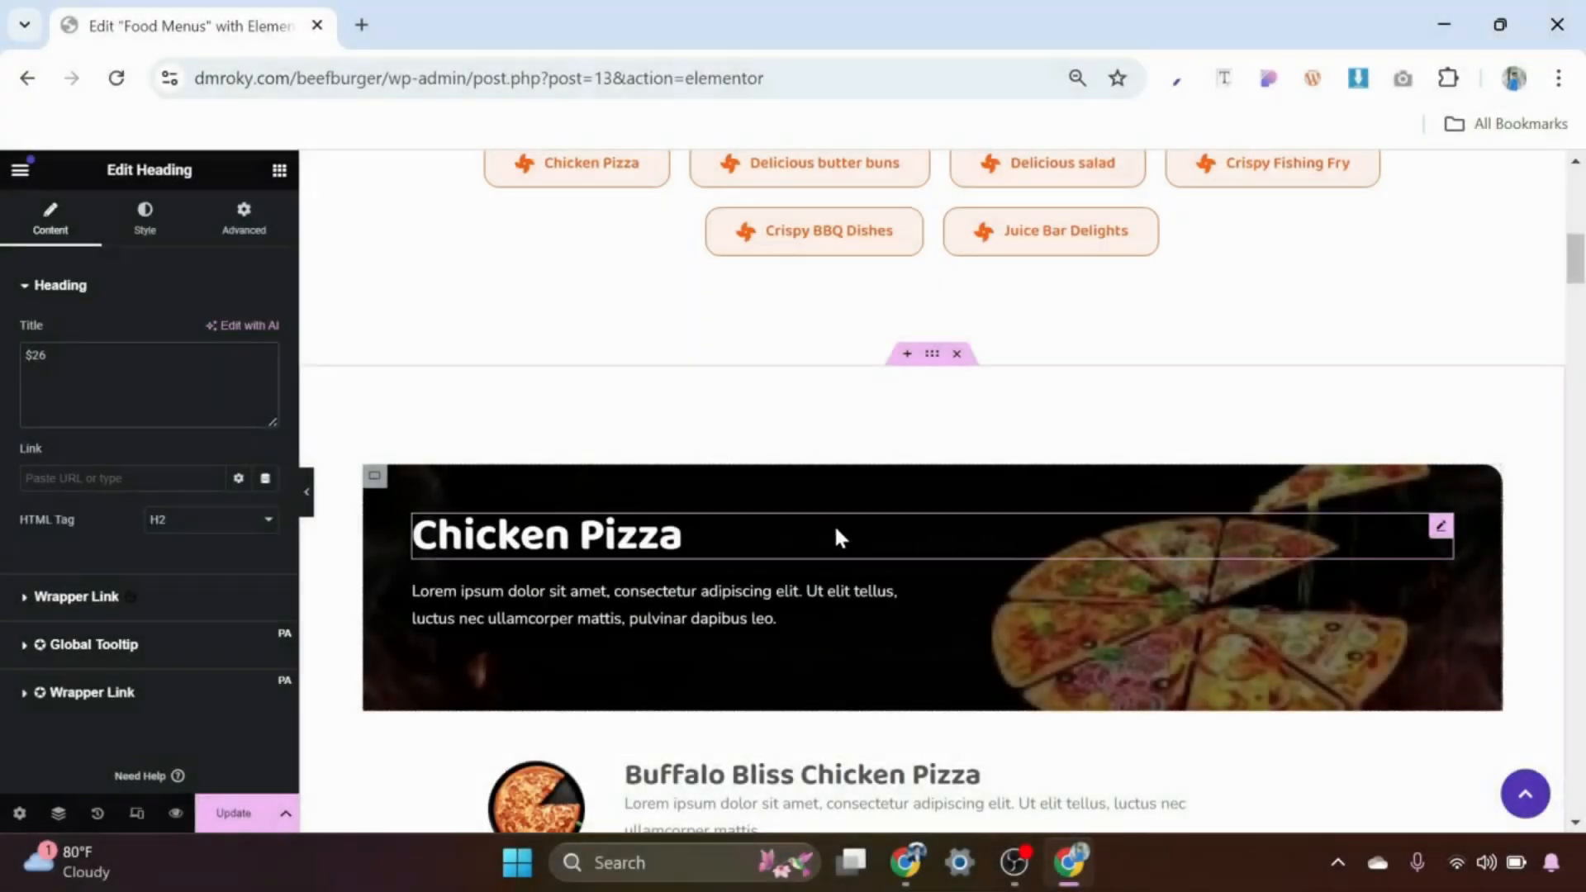
scroll(836, 538, "down", 6)
scroll(842, 541, "down", 20)
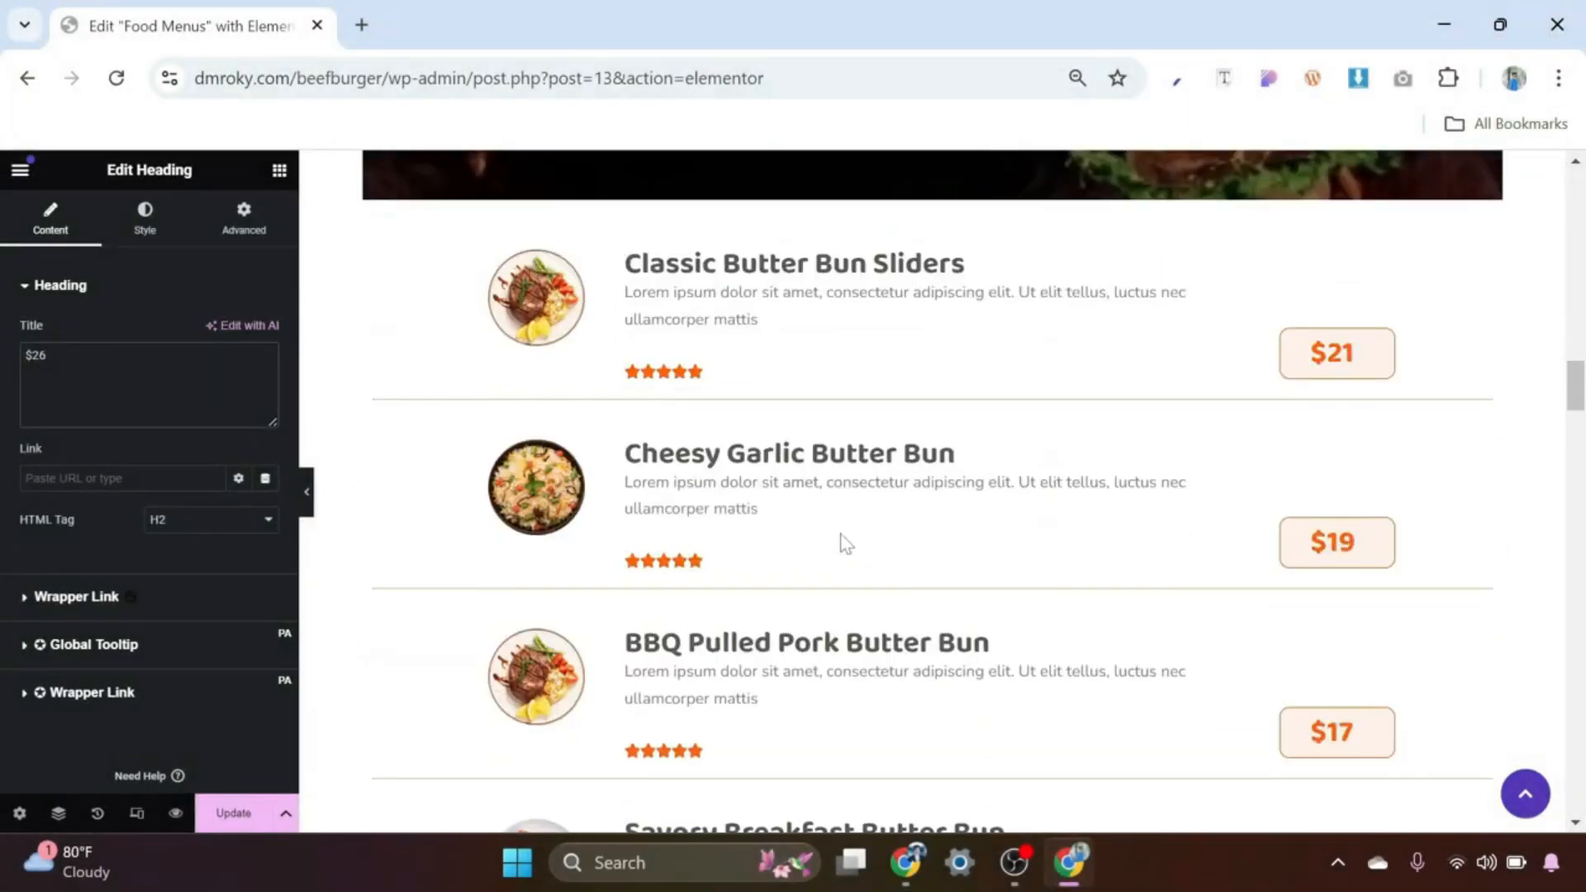
scroll(844, 542, "down", 6)
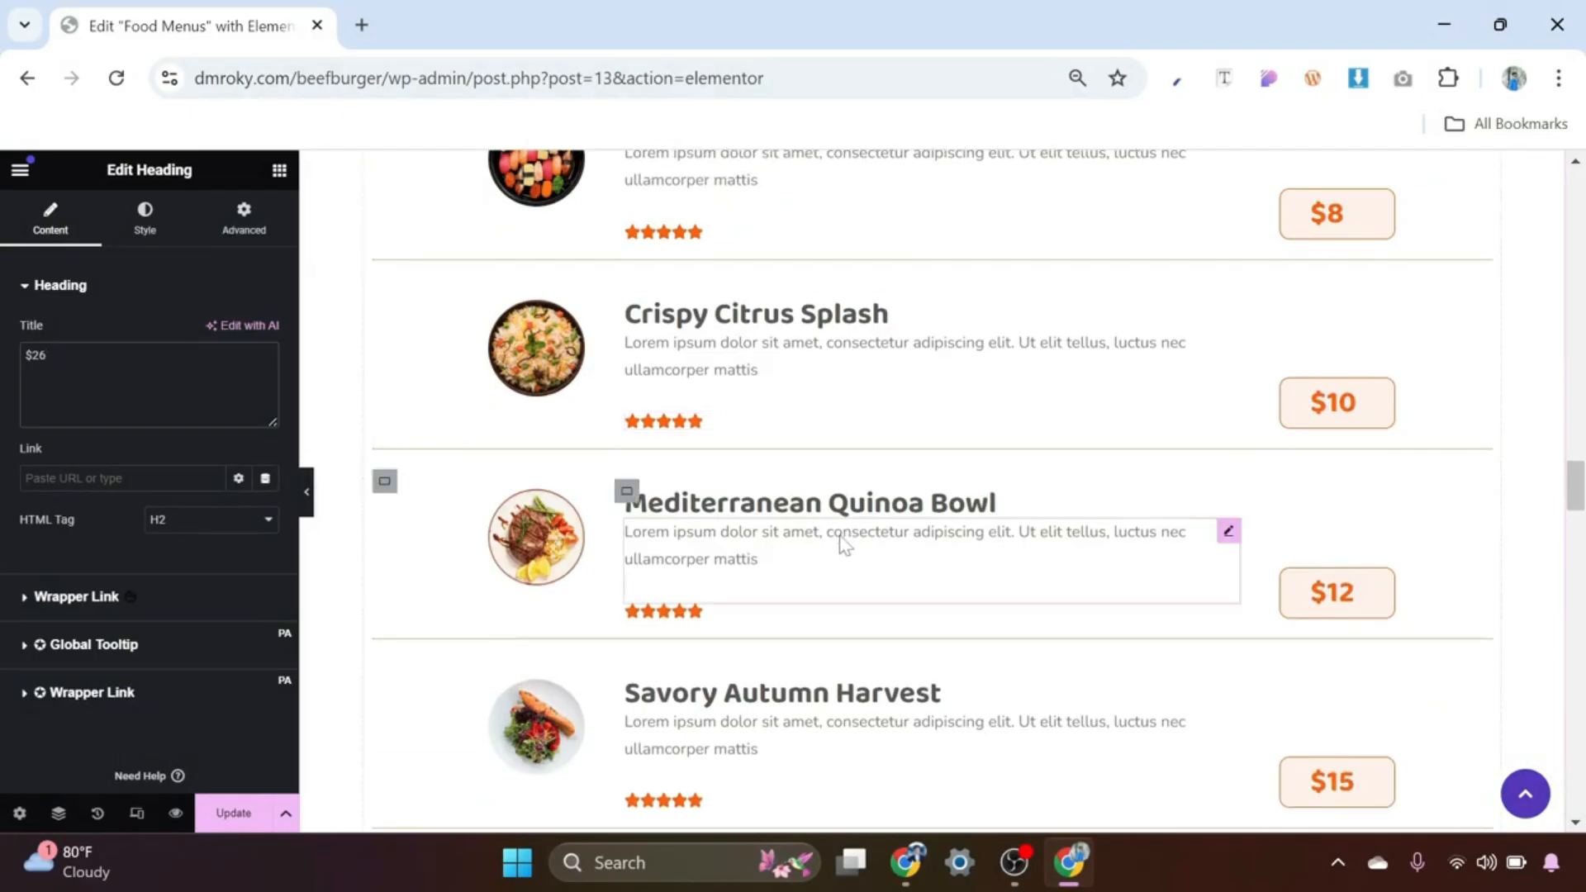
scroll(843, 546, "up", 20)
scroll(839, 548, "up", 7)
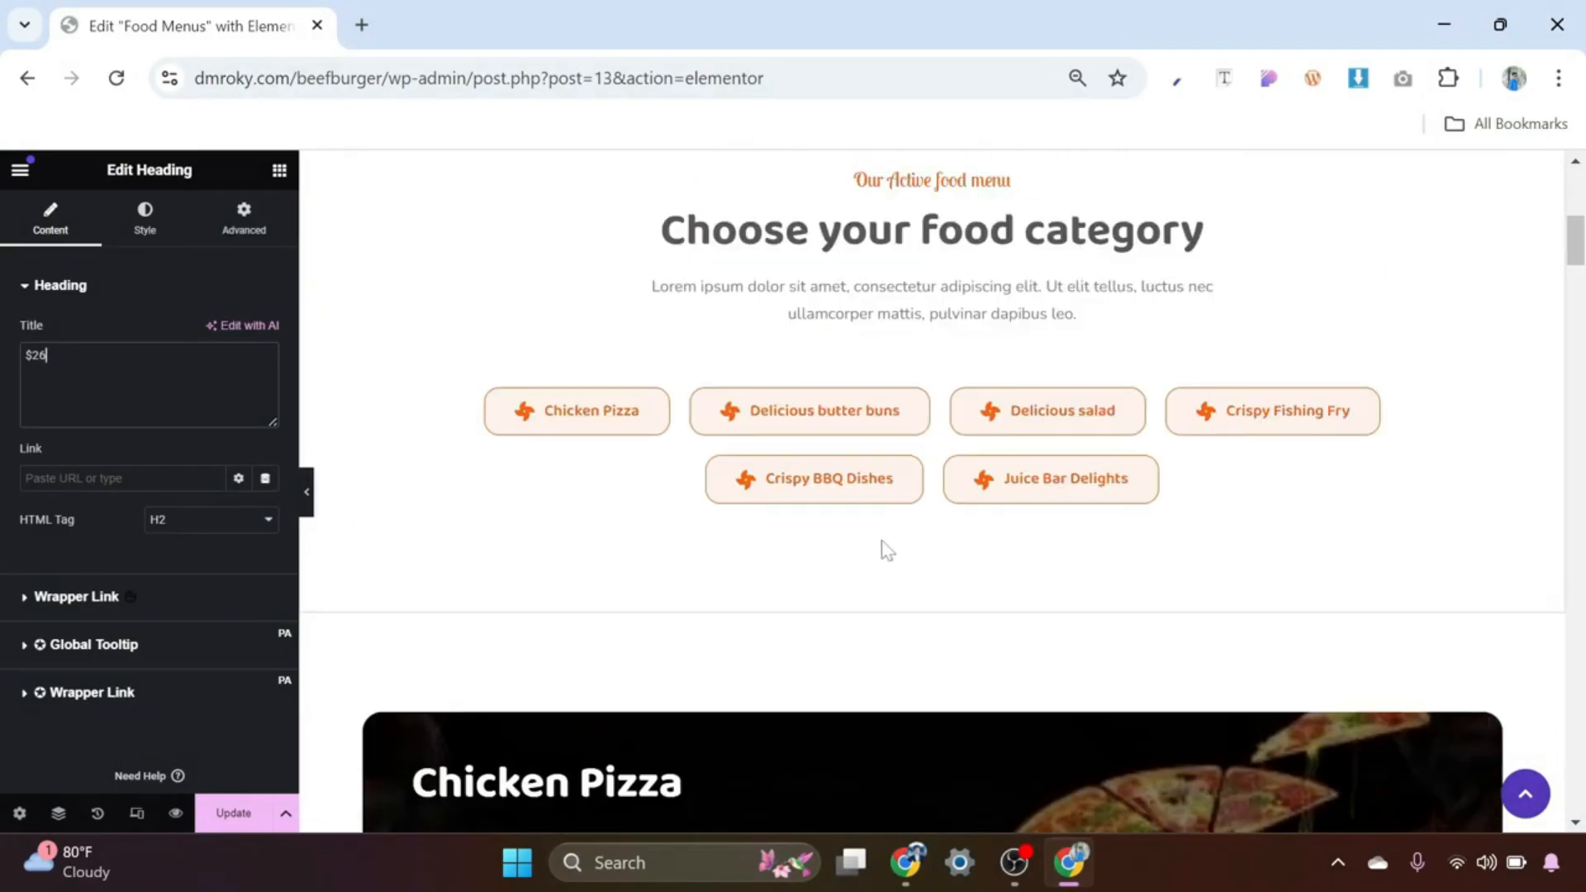
Step: Switch the page to the tablet view and check the menu sections up to the OUR MENUS banner
left_click(137, 816)
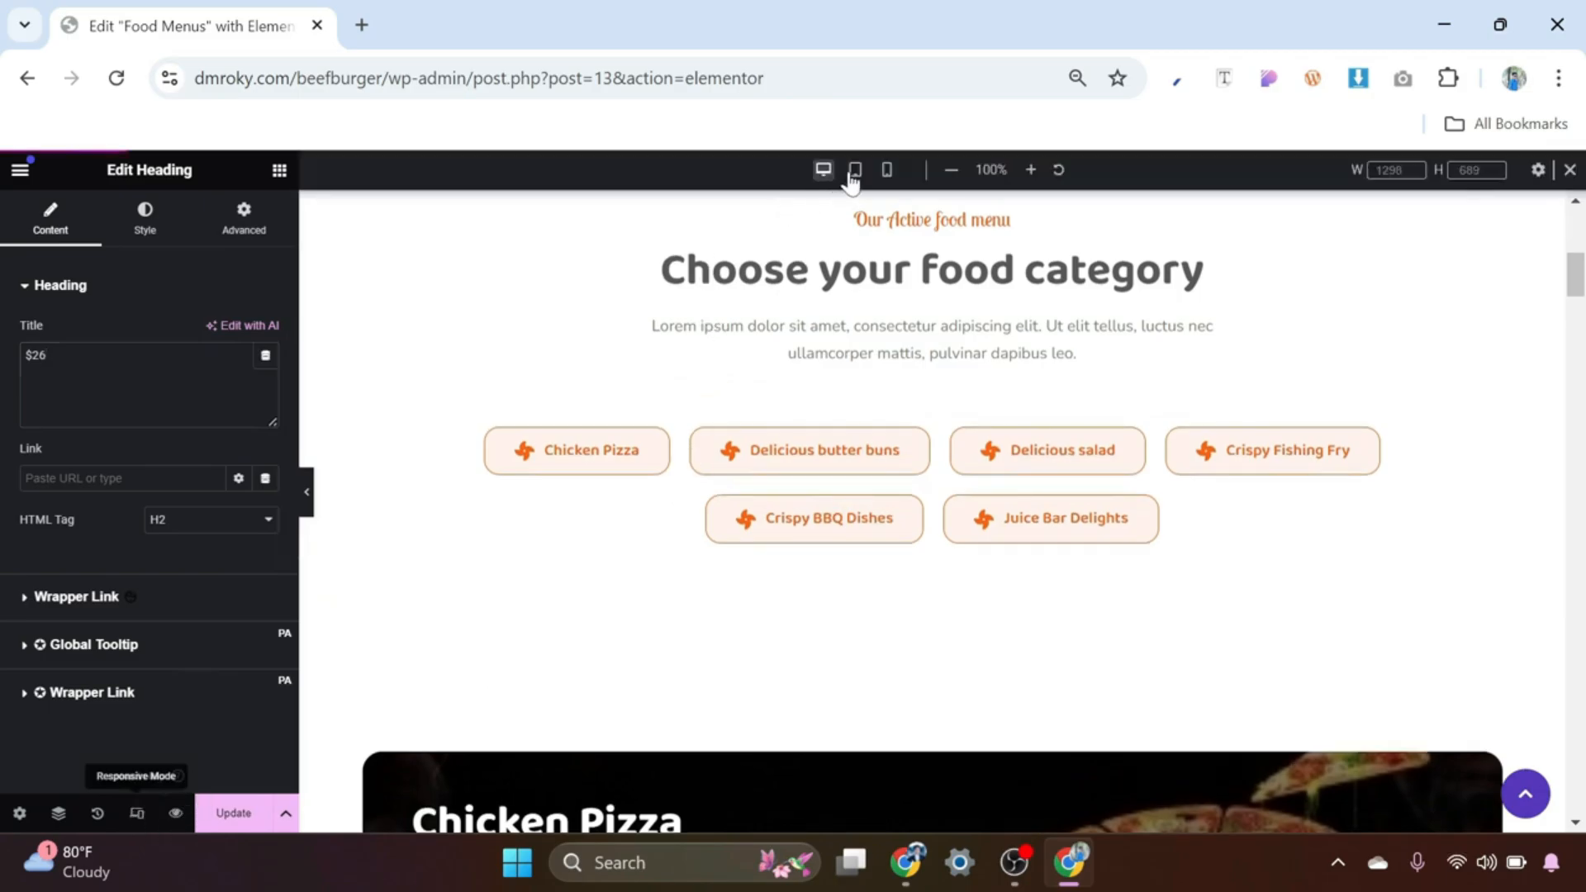
left_click(856, 171)
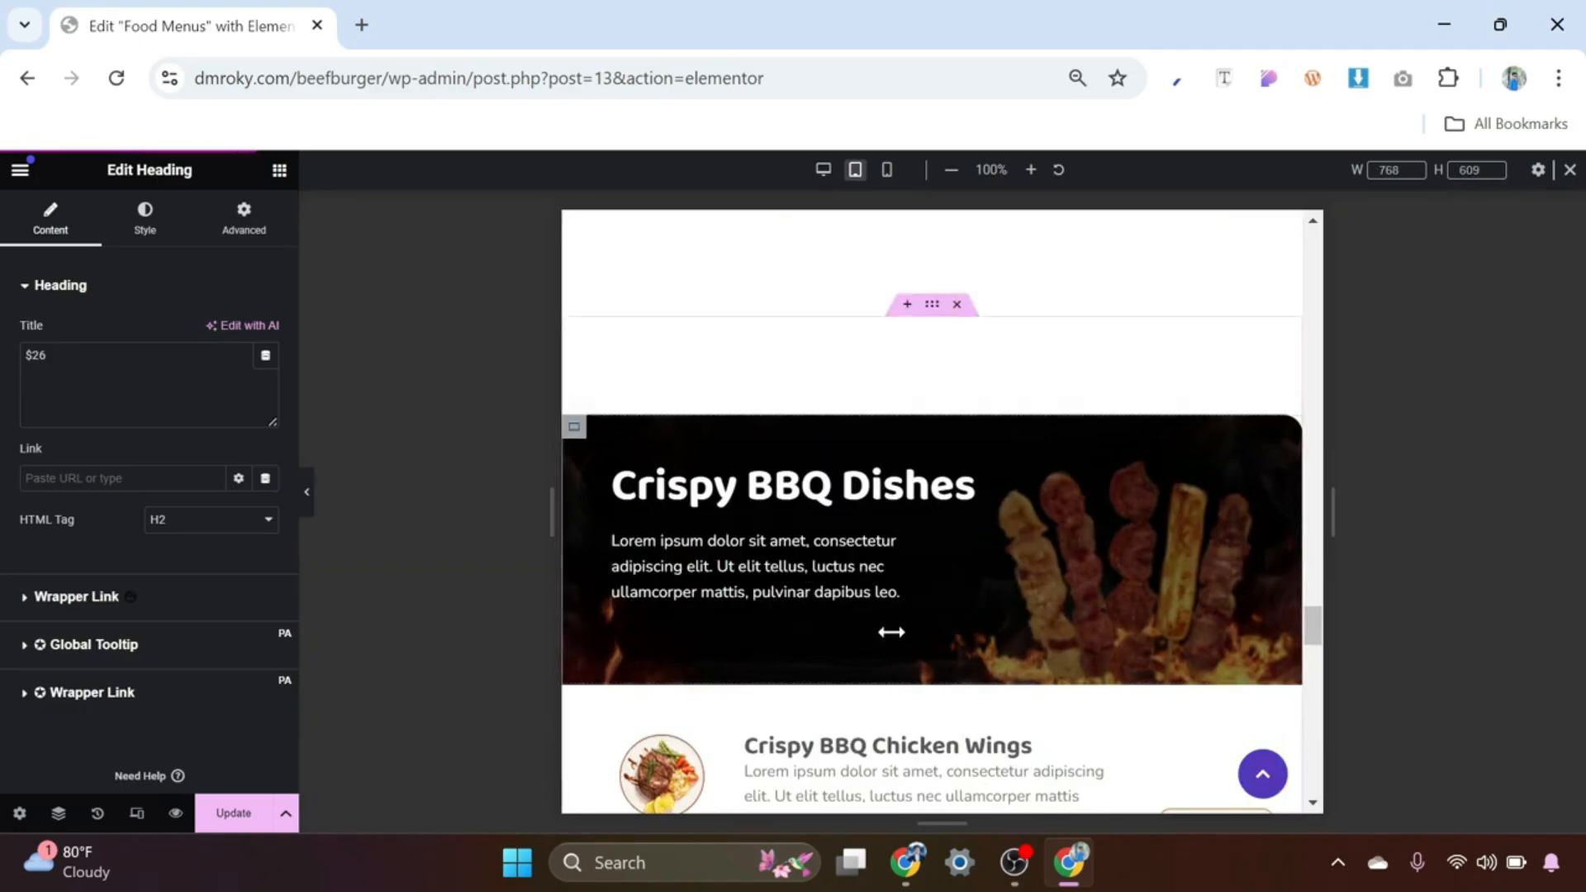
scroll(963, 618, "up", 10)
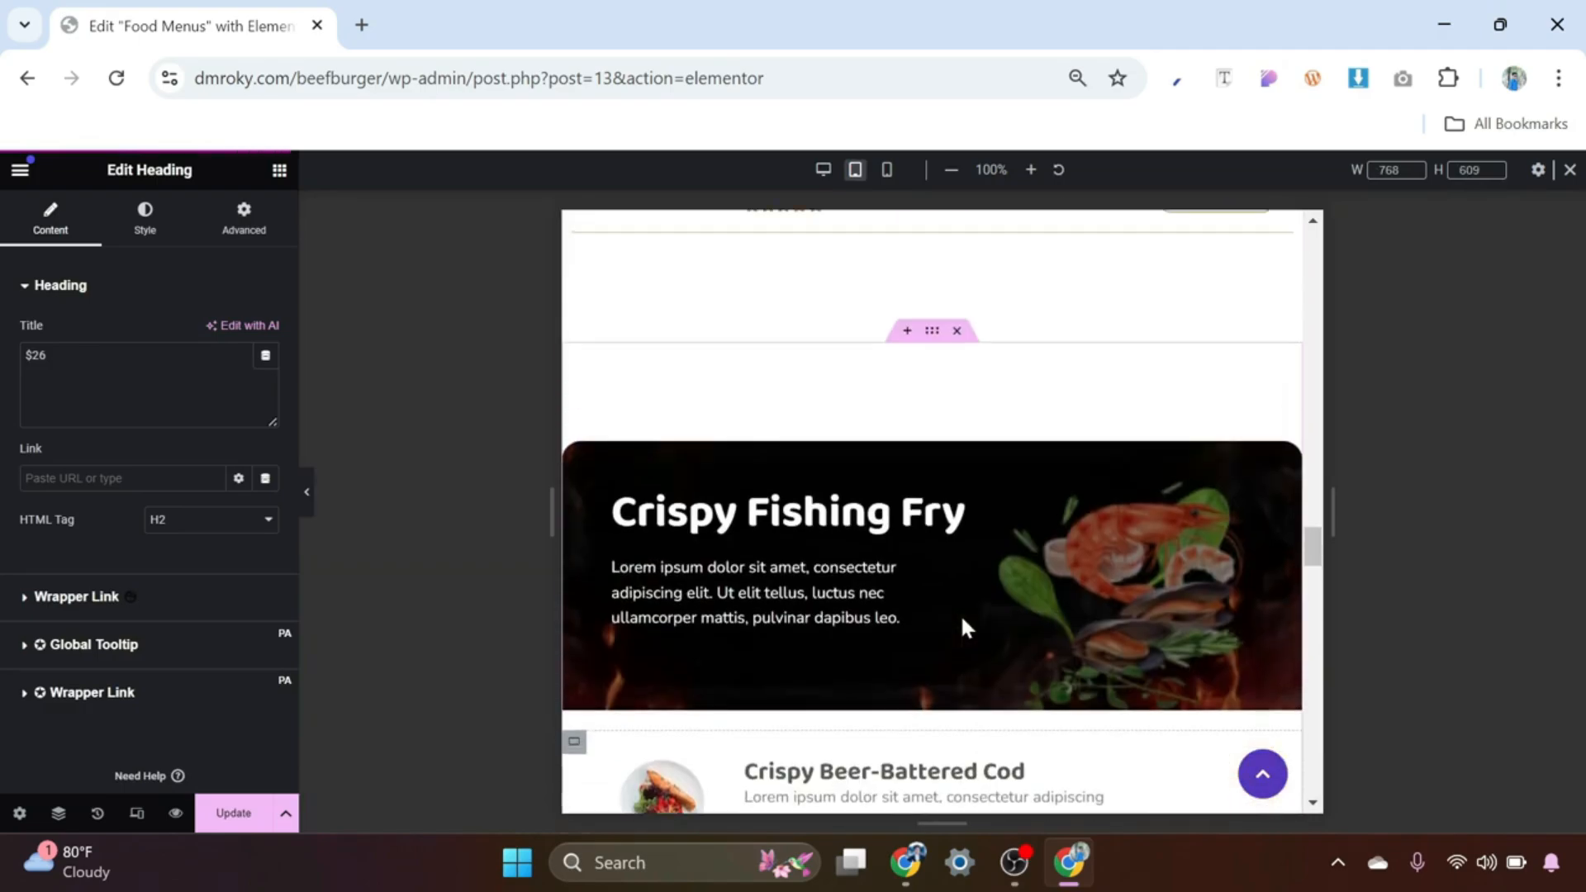
scroll(942, 637, "down", 5)
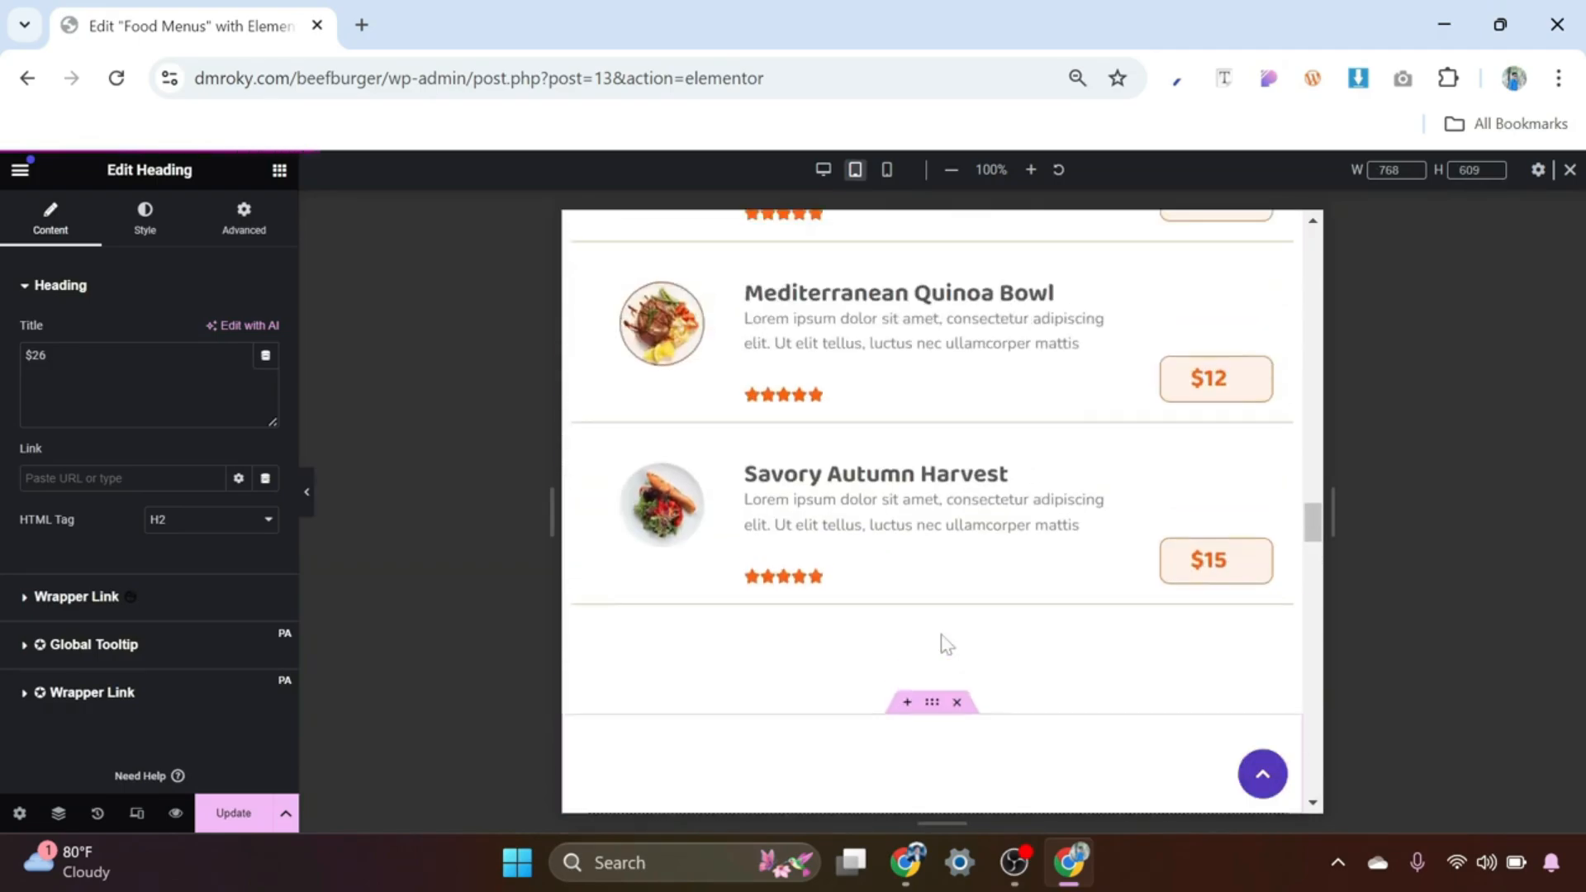
scroll(947, 671, "up", 15)
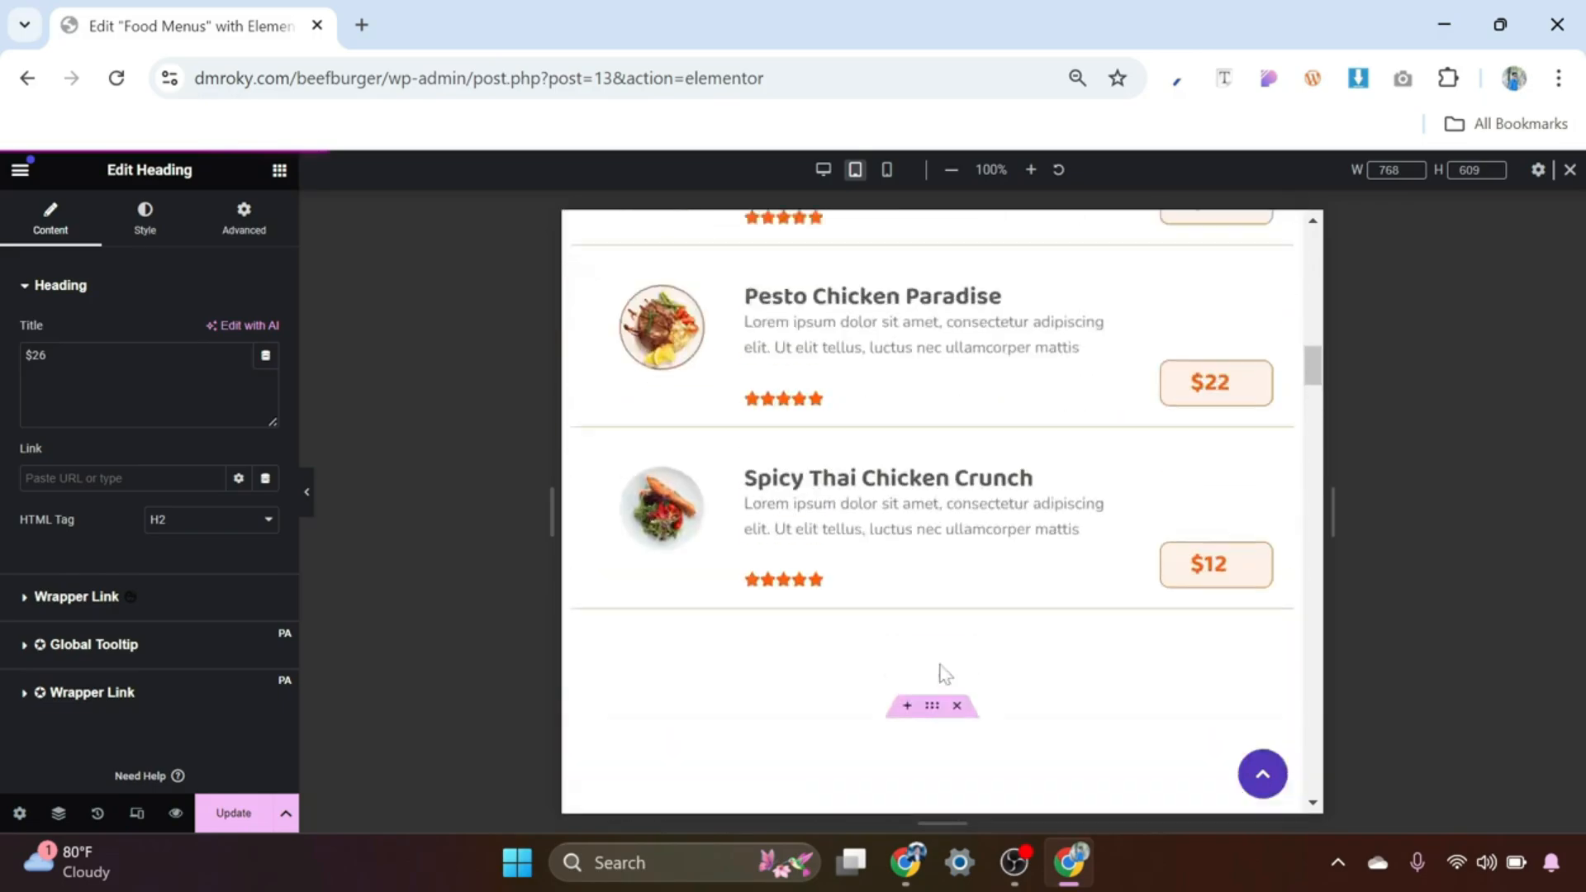
scroll(944, 674, "up", 10)
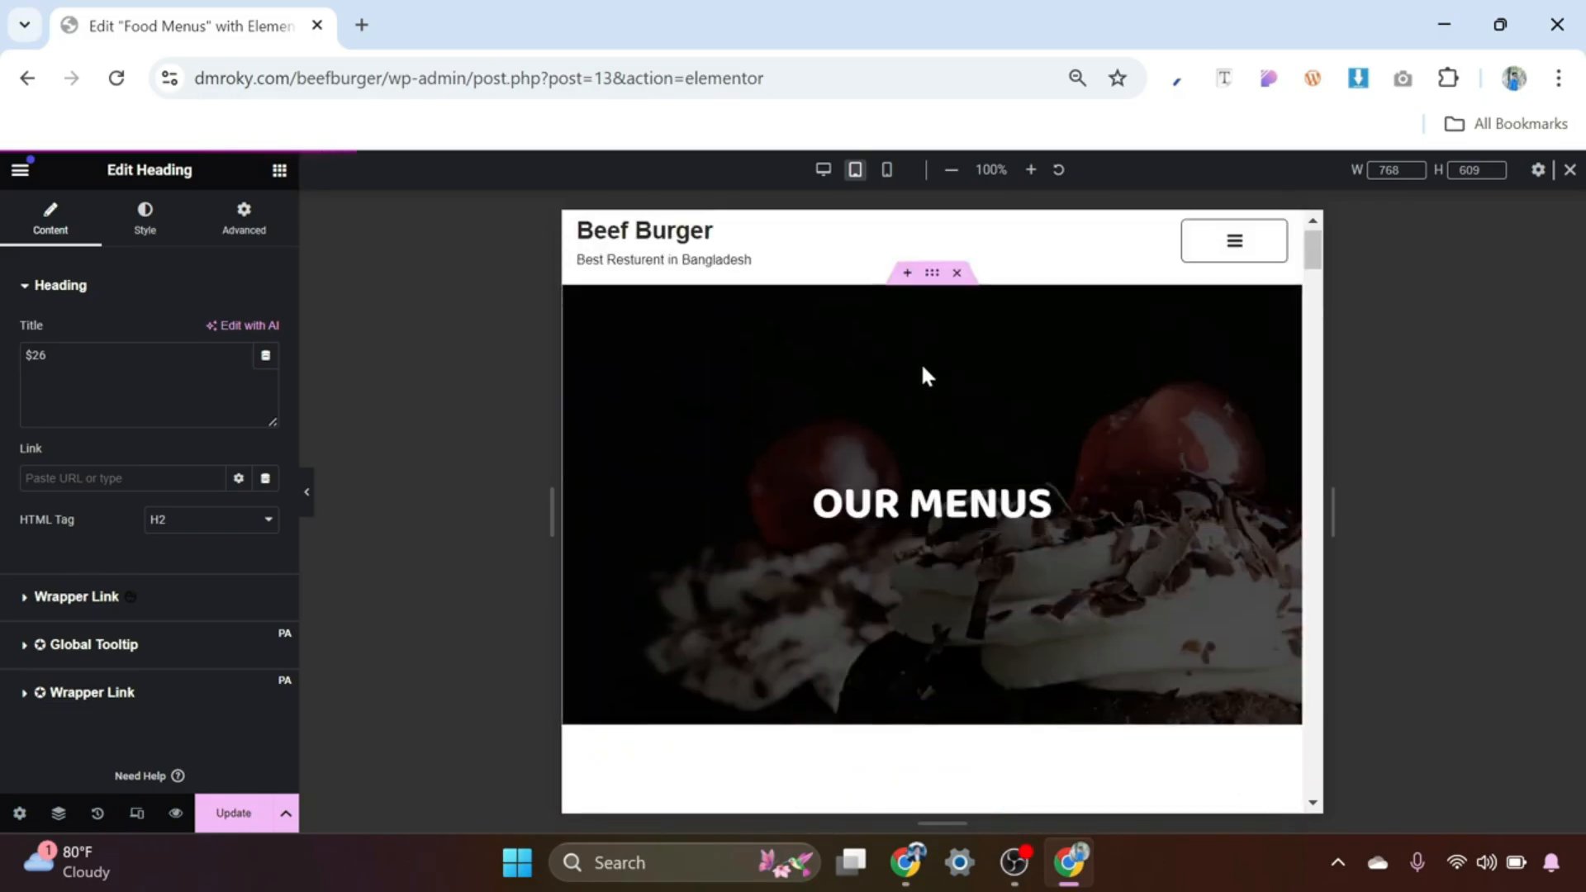
Step: Set the OUR MENUS banner container's tablet padding, unlinked, to 150 px top and bottom and 0 px right and left
left_click(932, 274)
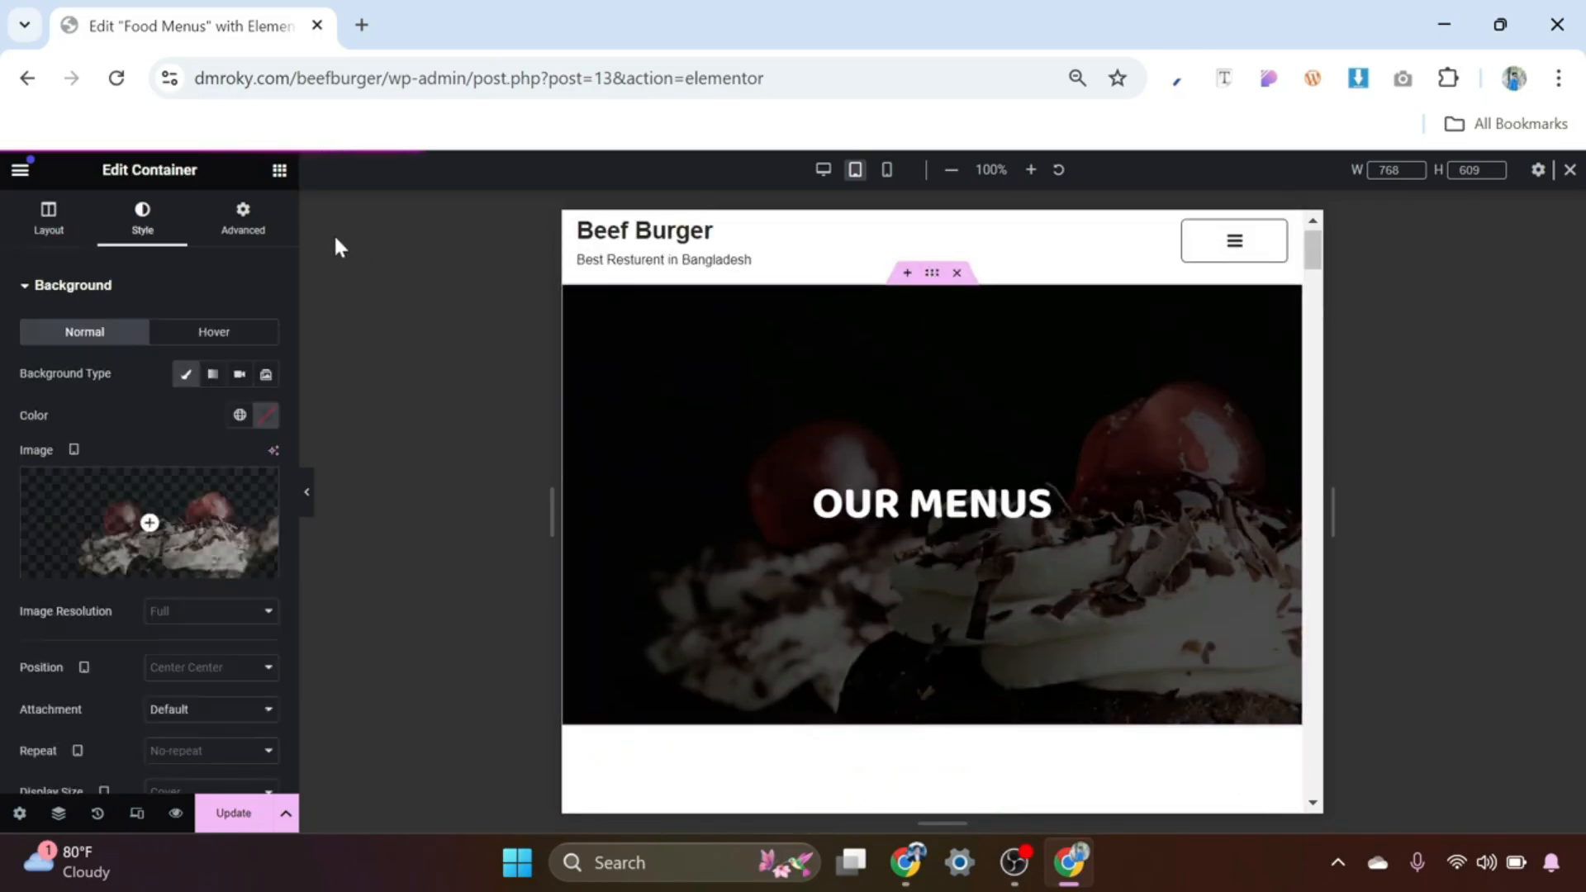
left_click(247, 221)
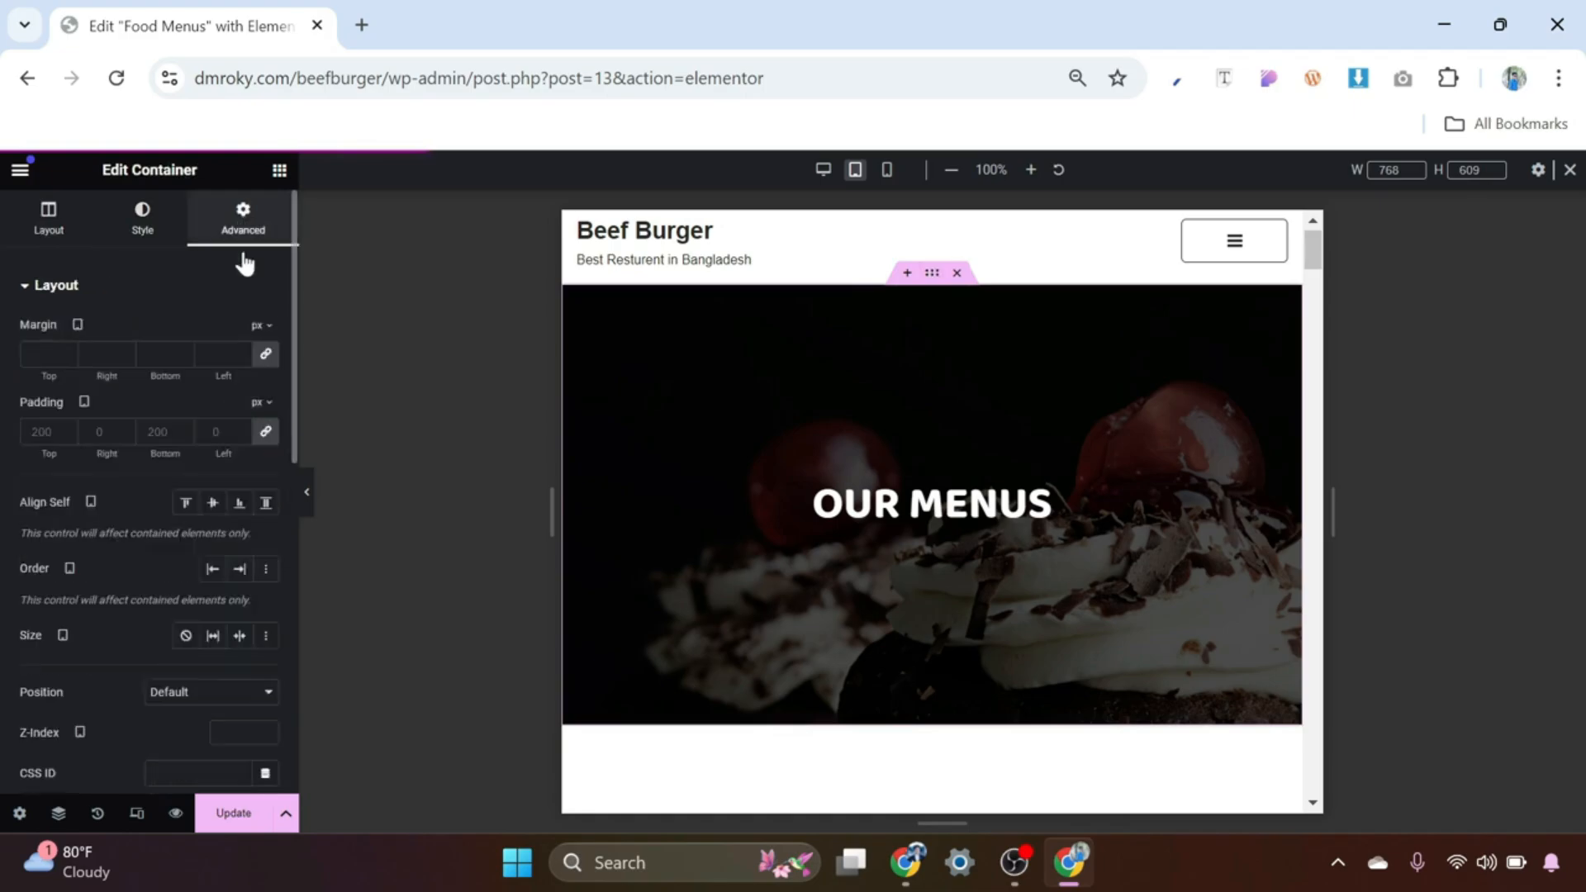
left_click(266, 436)
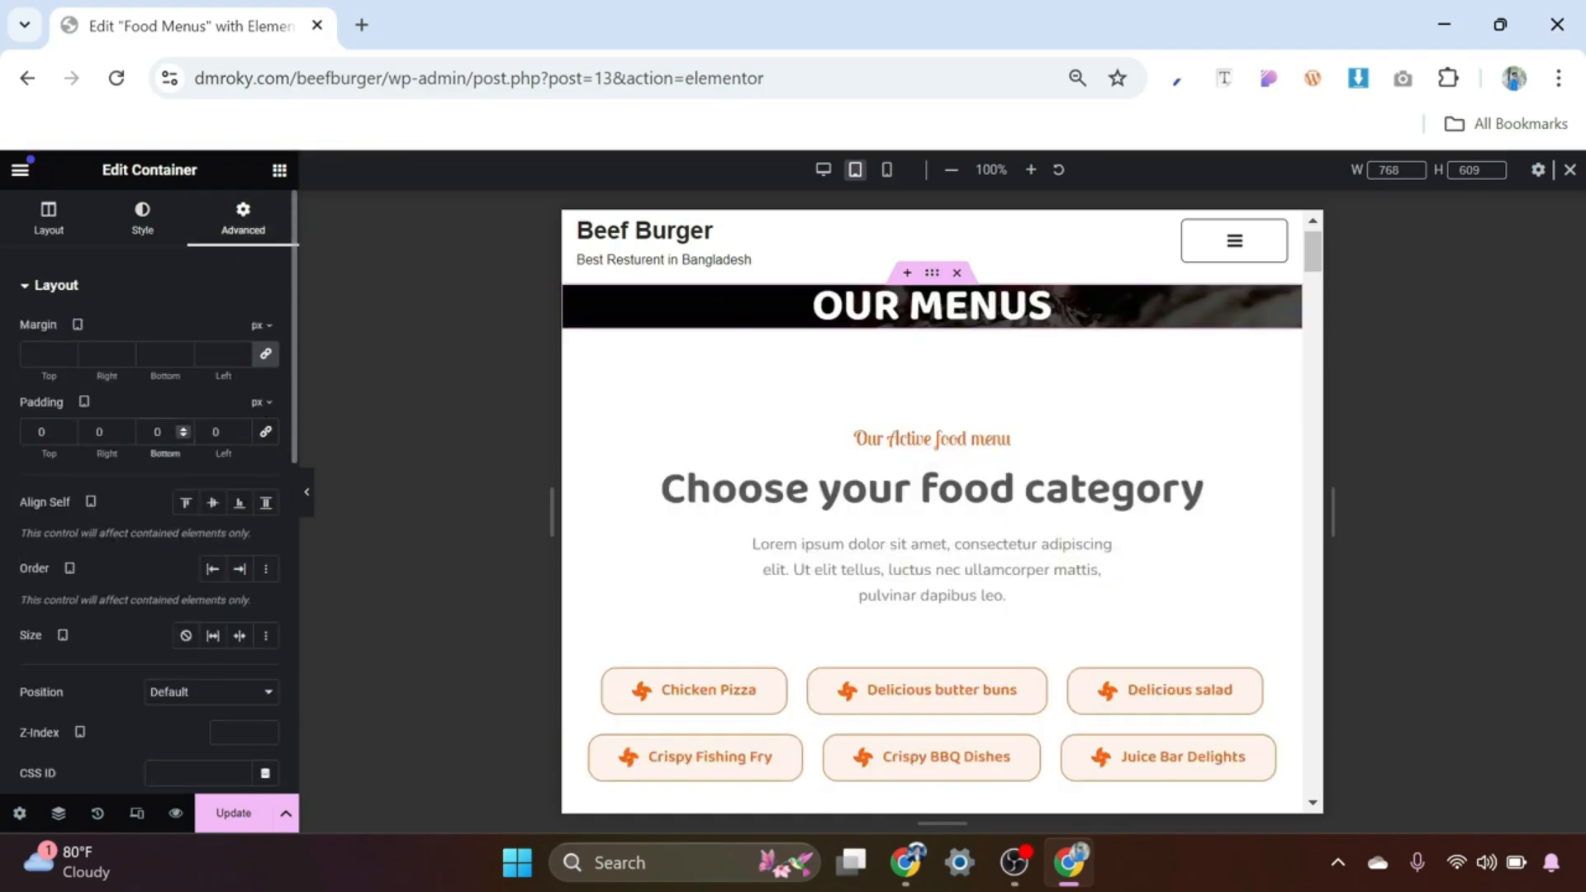
type("15")
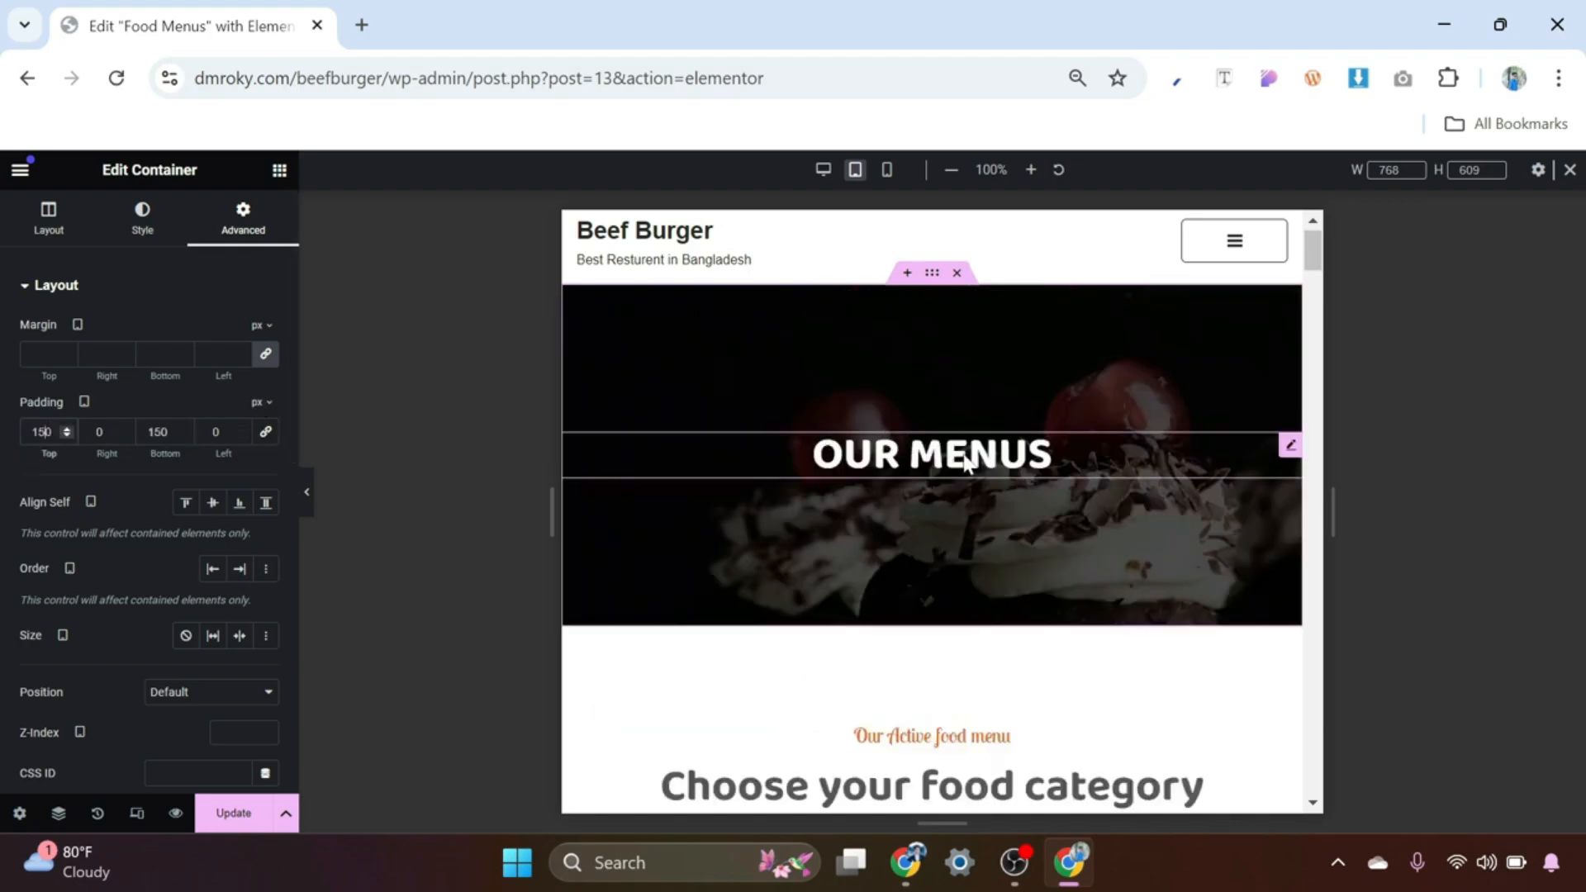
Step: Set the tablet font size of the OUR MENUS heading to 35 px
left_click(969, 462)
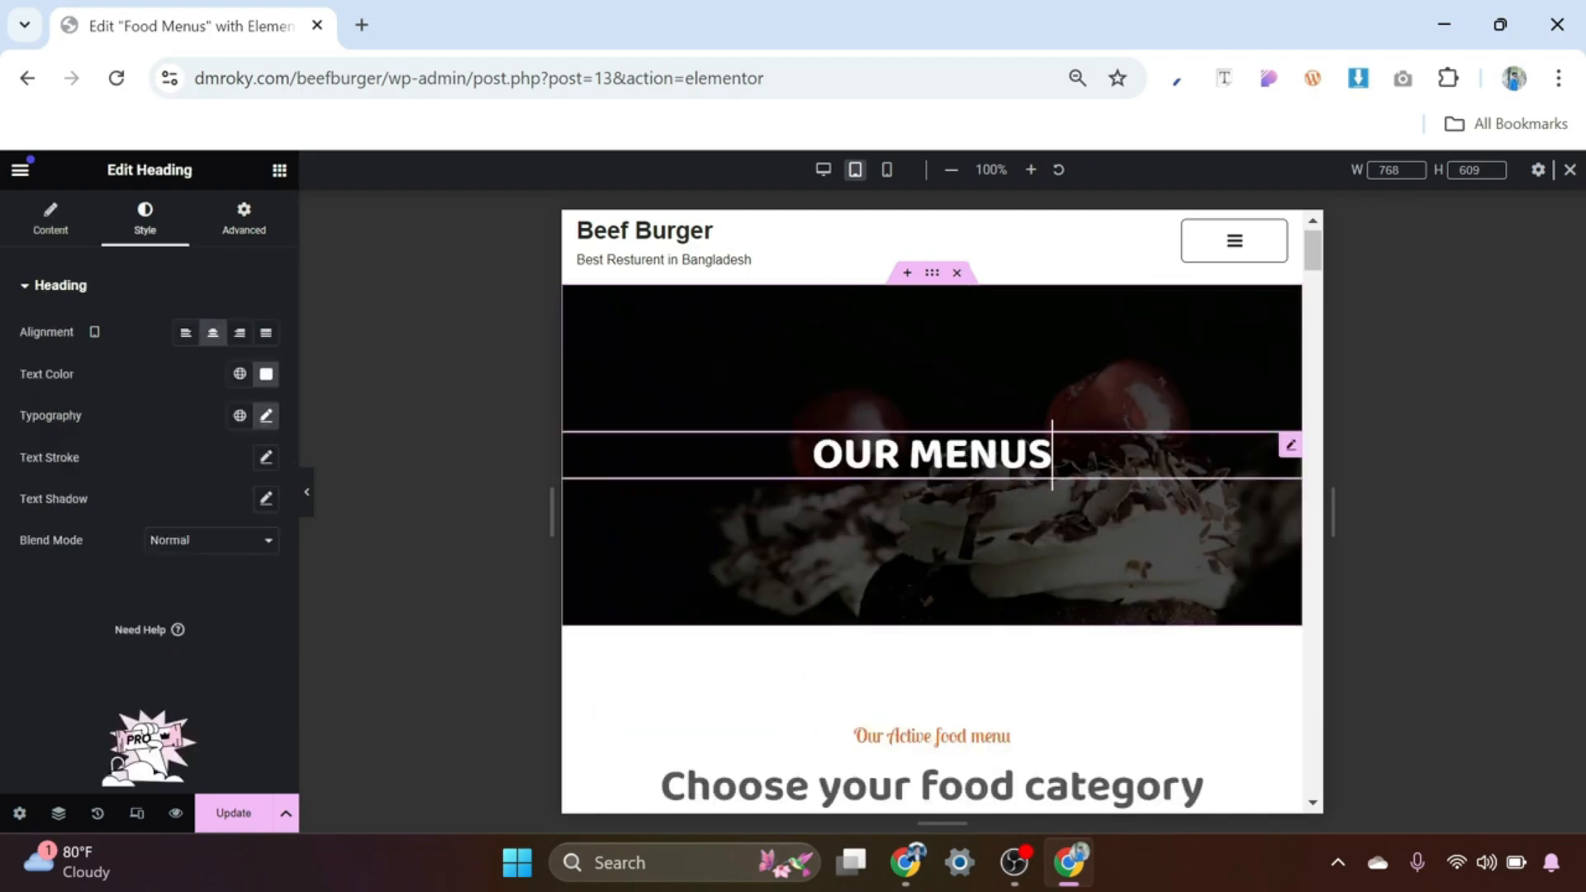
left_click(266, 419)
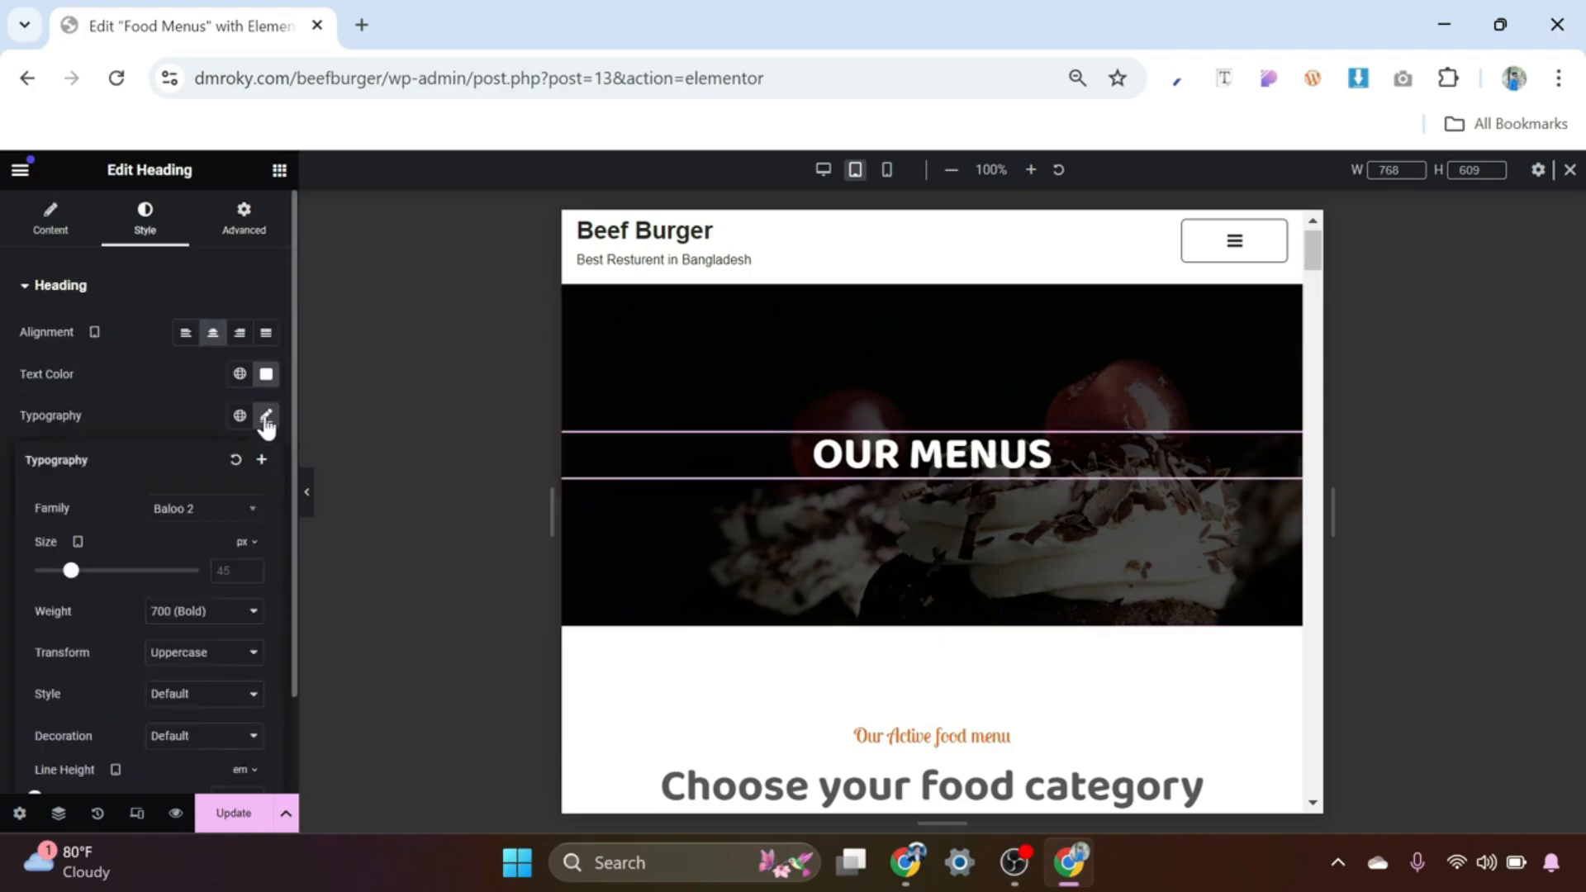
type("36")
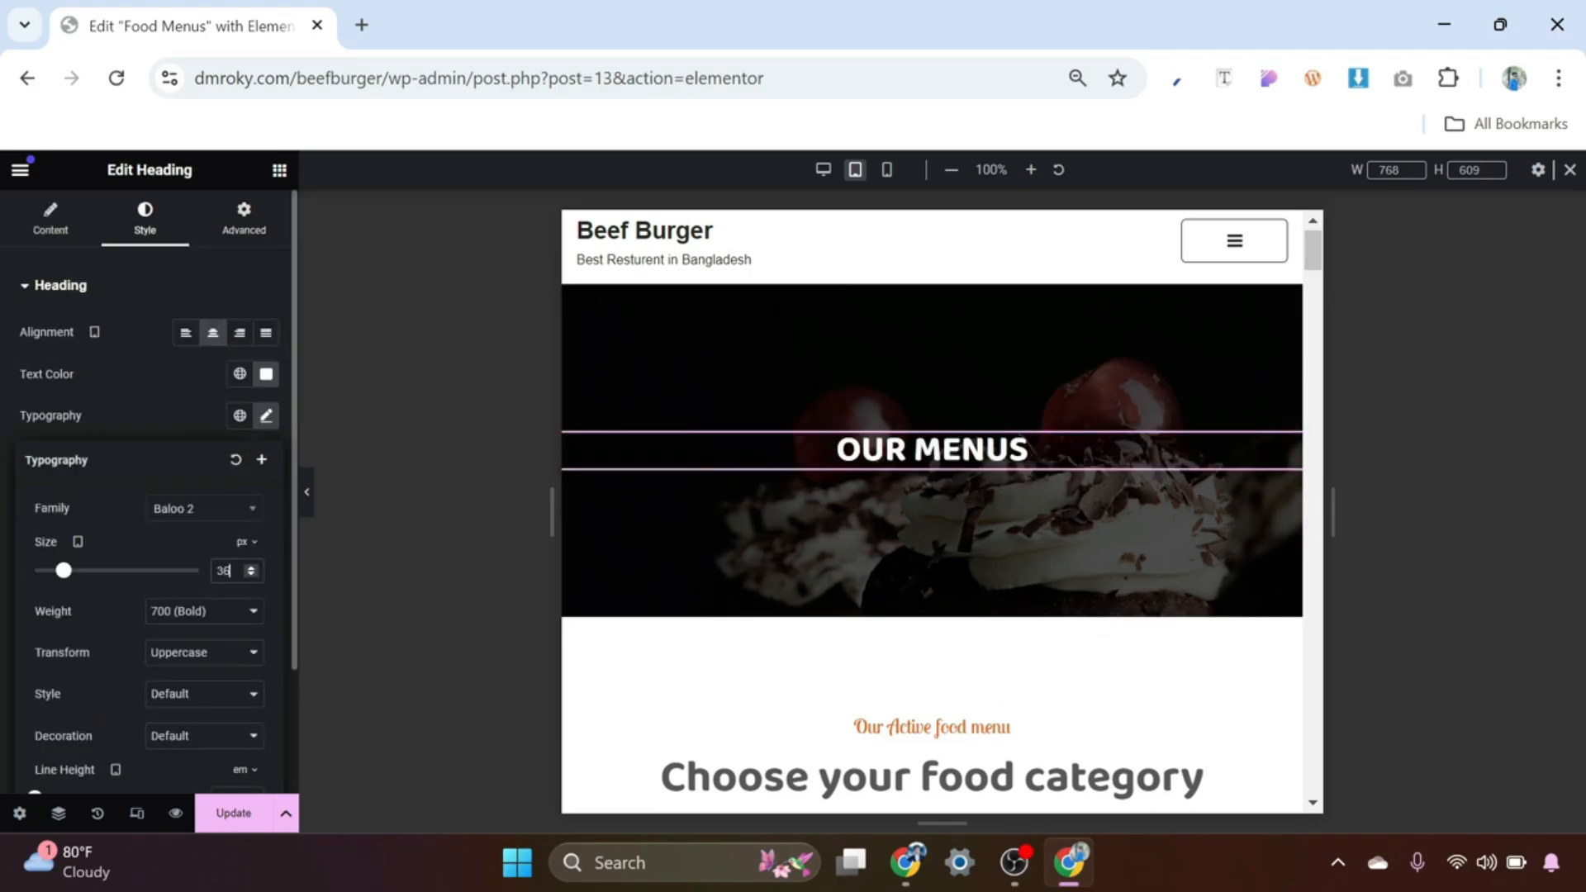
key("BackSpace")
type("5")
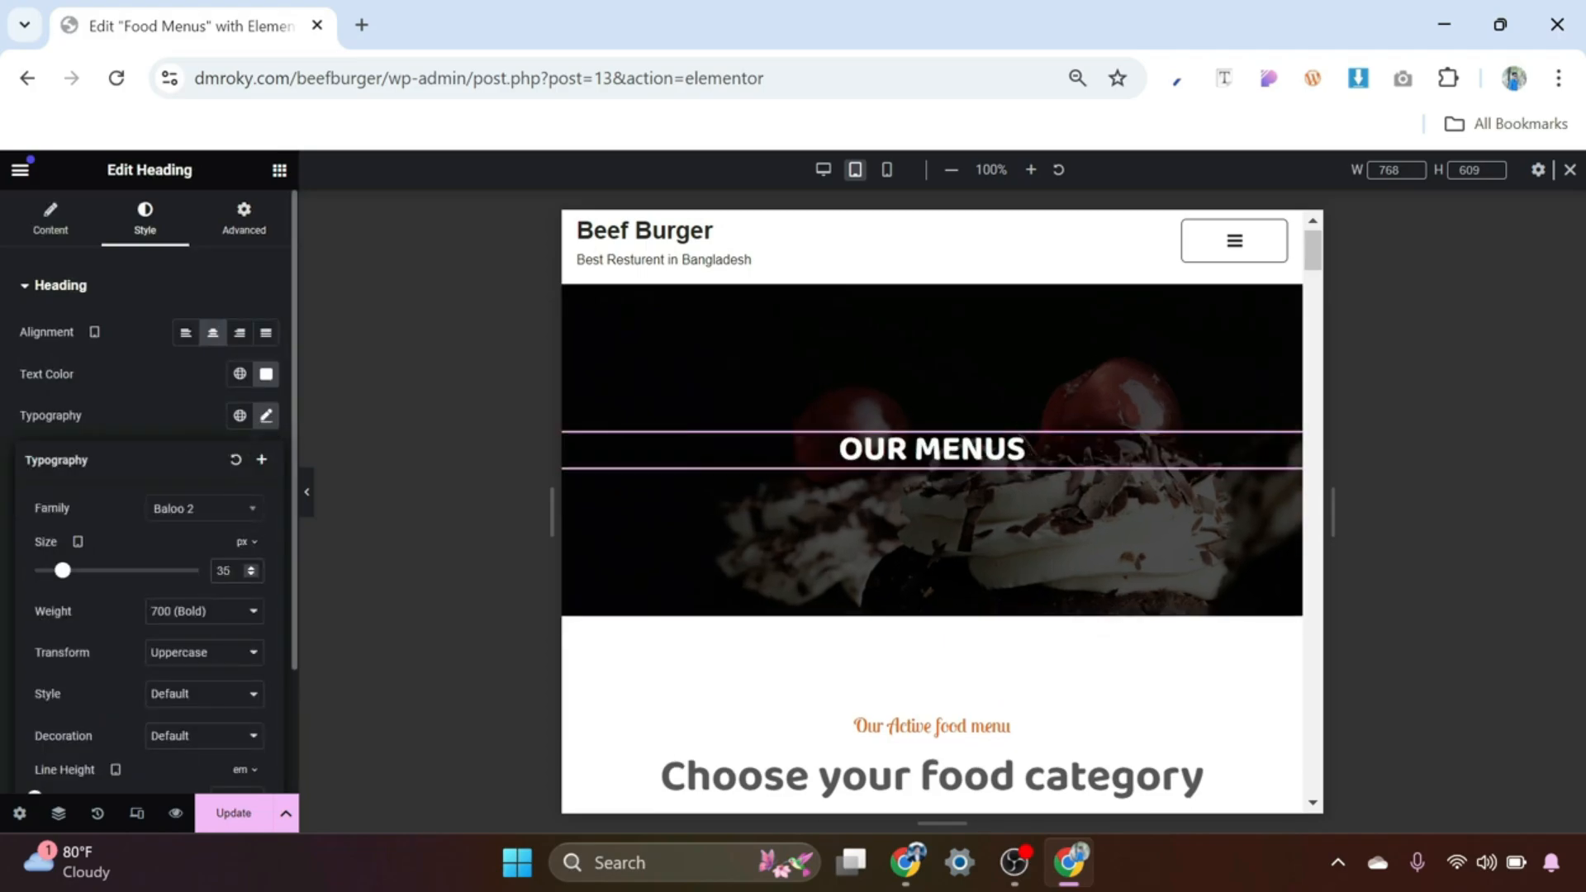
Step: Set the tablet font size of the "Choose your food category" heading to 35 px
scroll(912, 541, "down", 3)
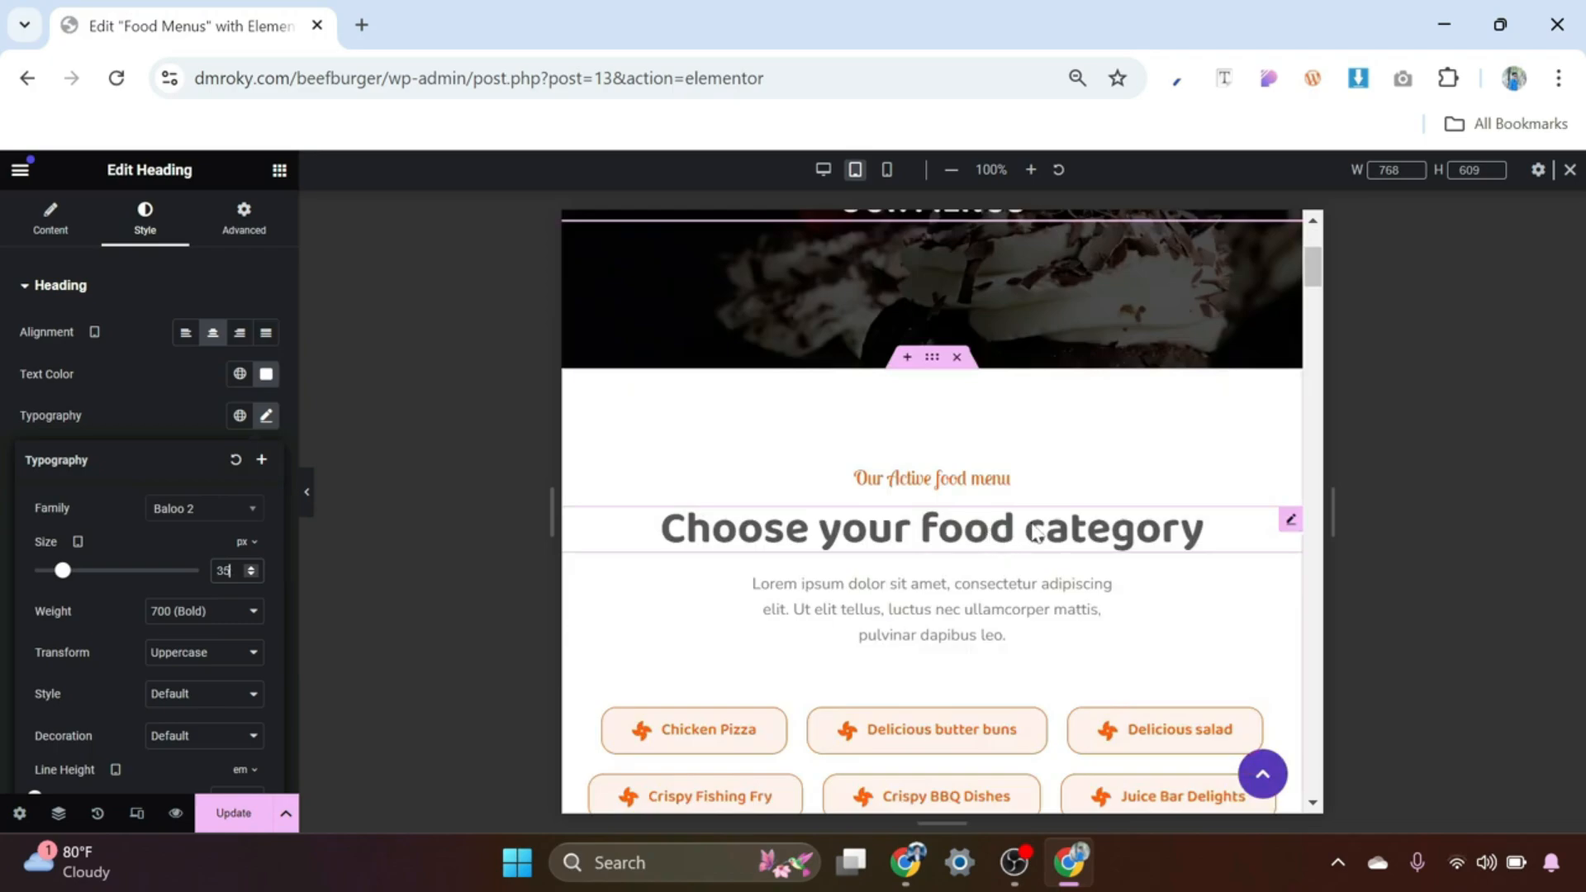
left_click(1039, 533)
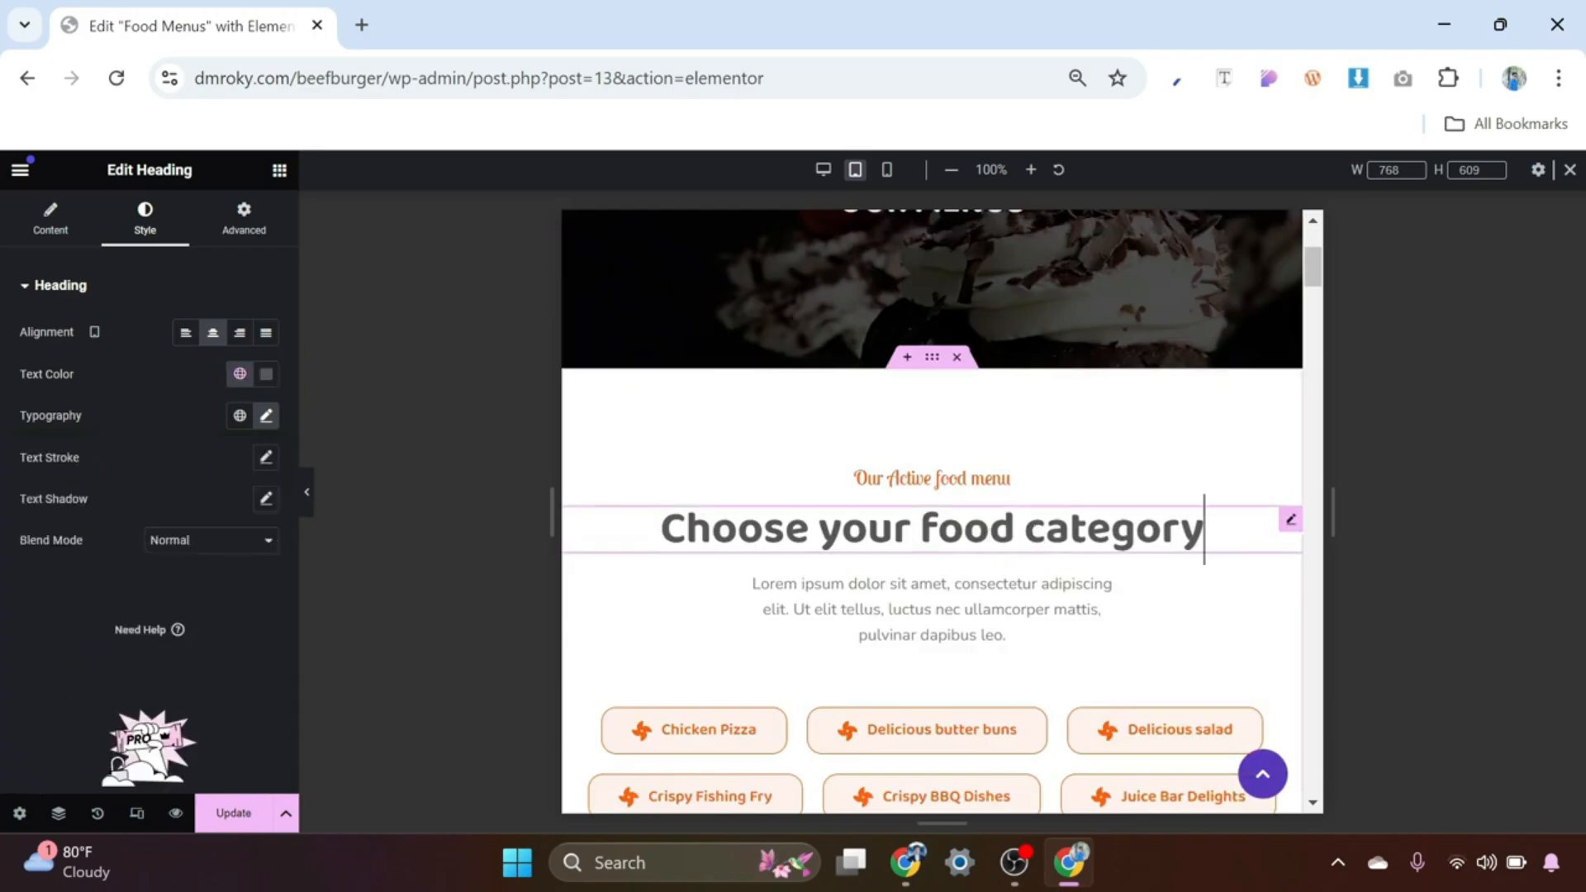
left_click(264, 416)
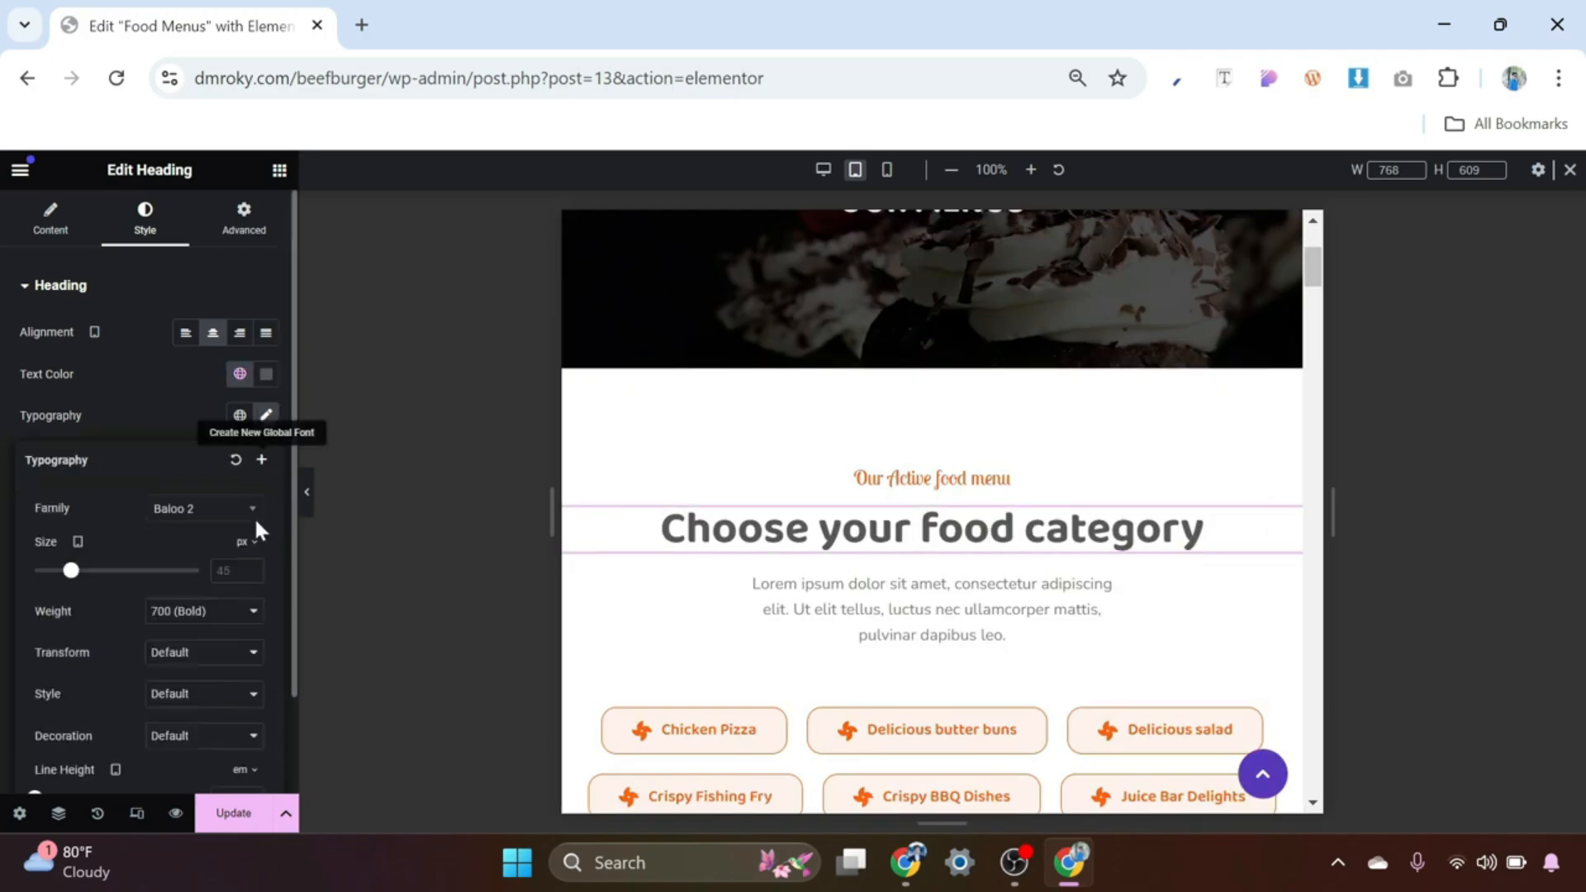
type("35")
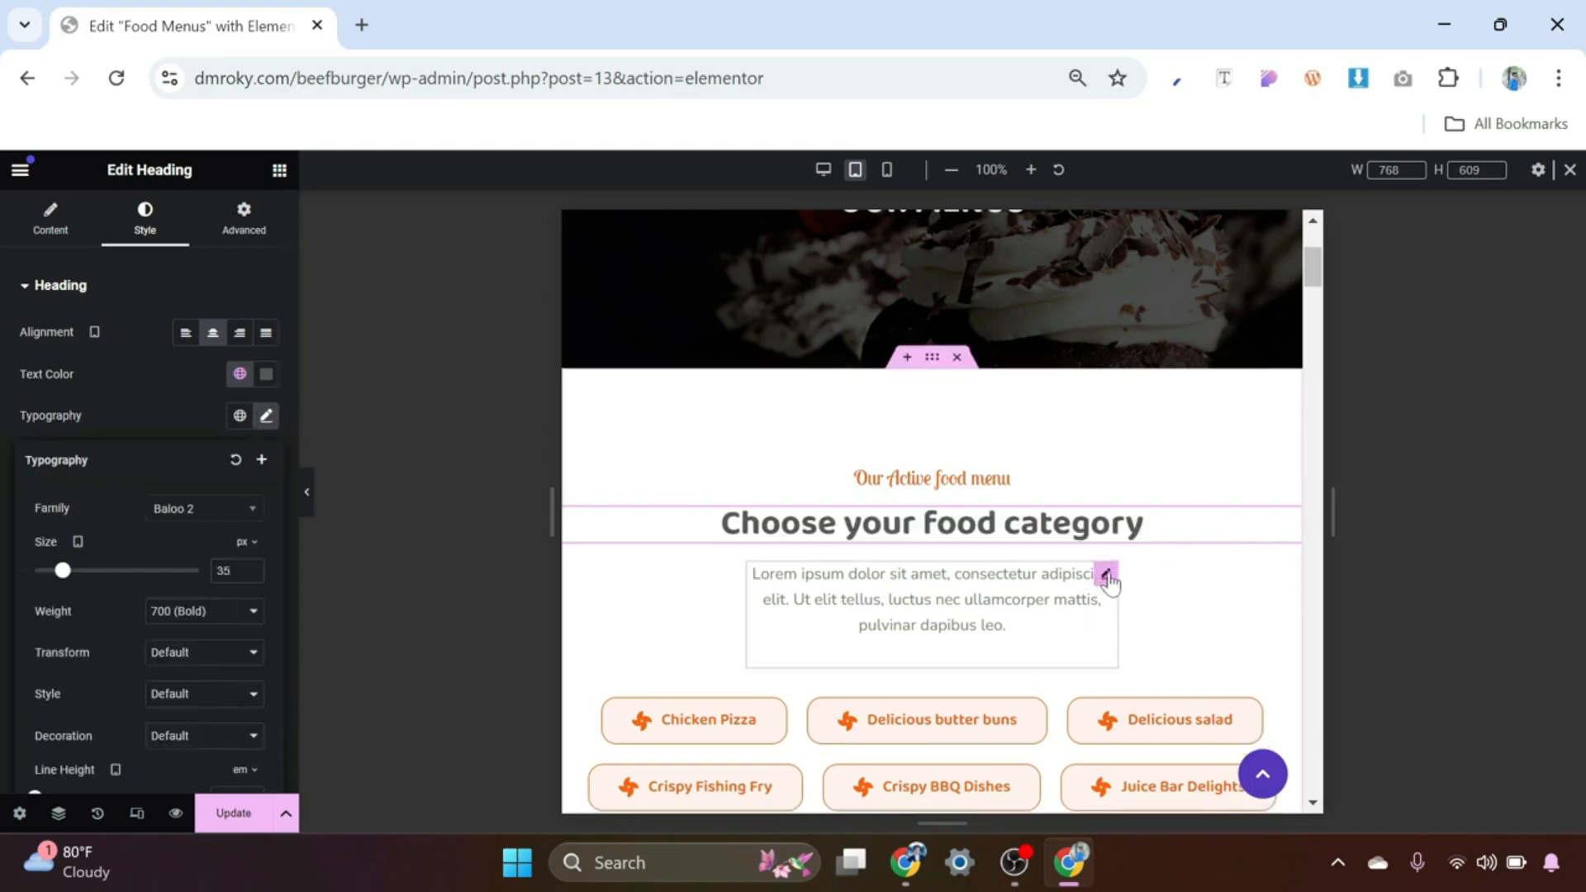
Step: Set the tablet font size of the paragraph below the "Choose your food category" heading to 14 px
left_click(1108, 576)
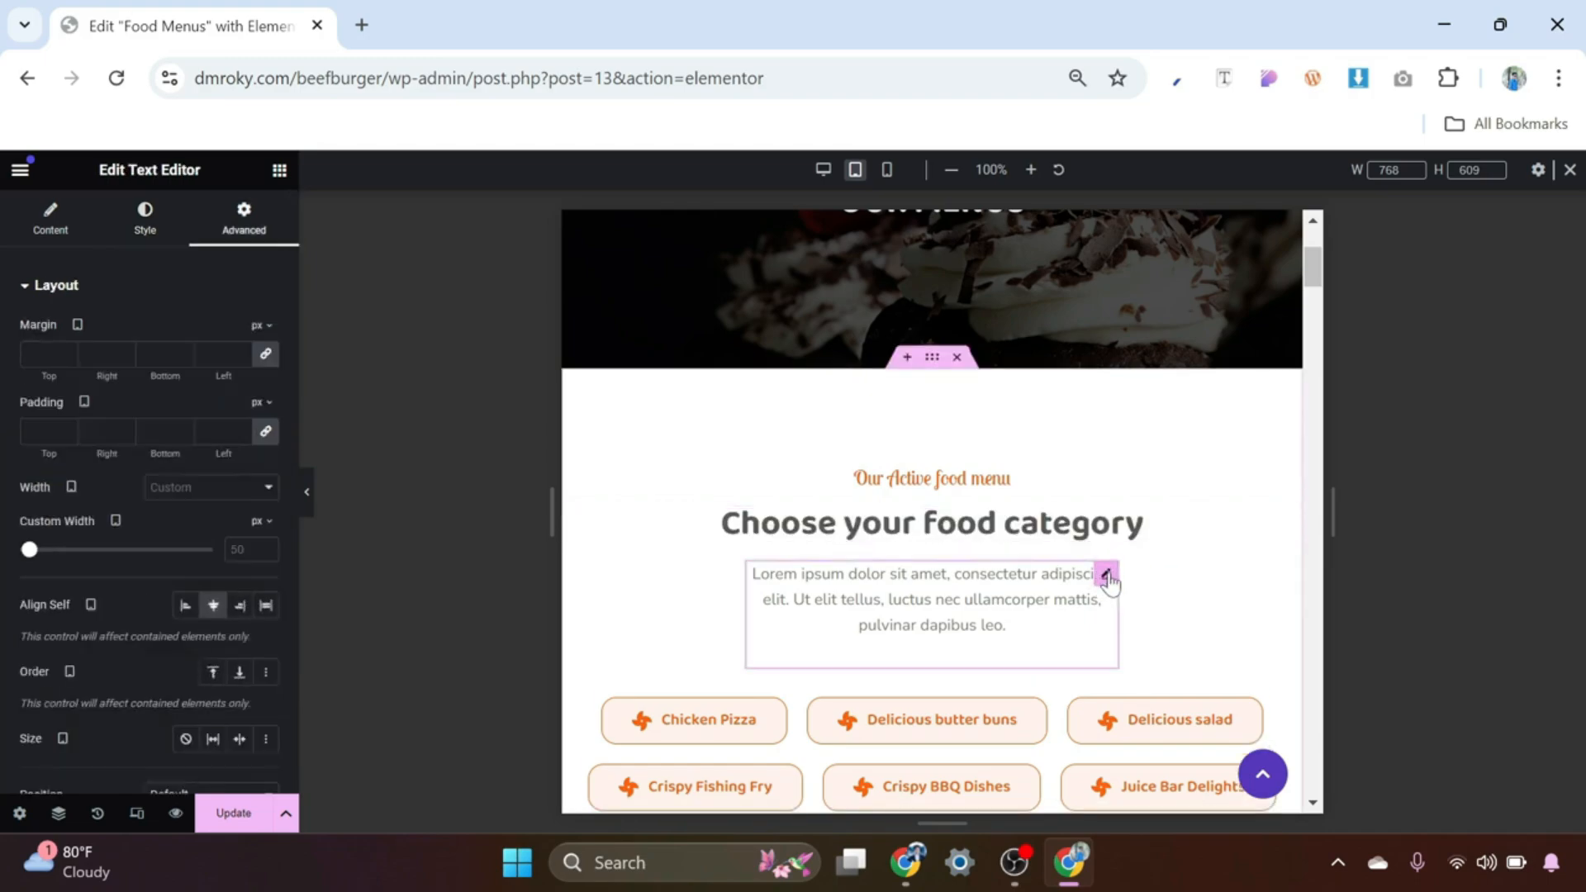
left_click(141, 228)
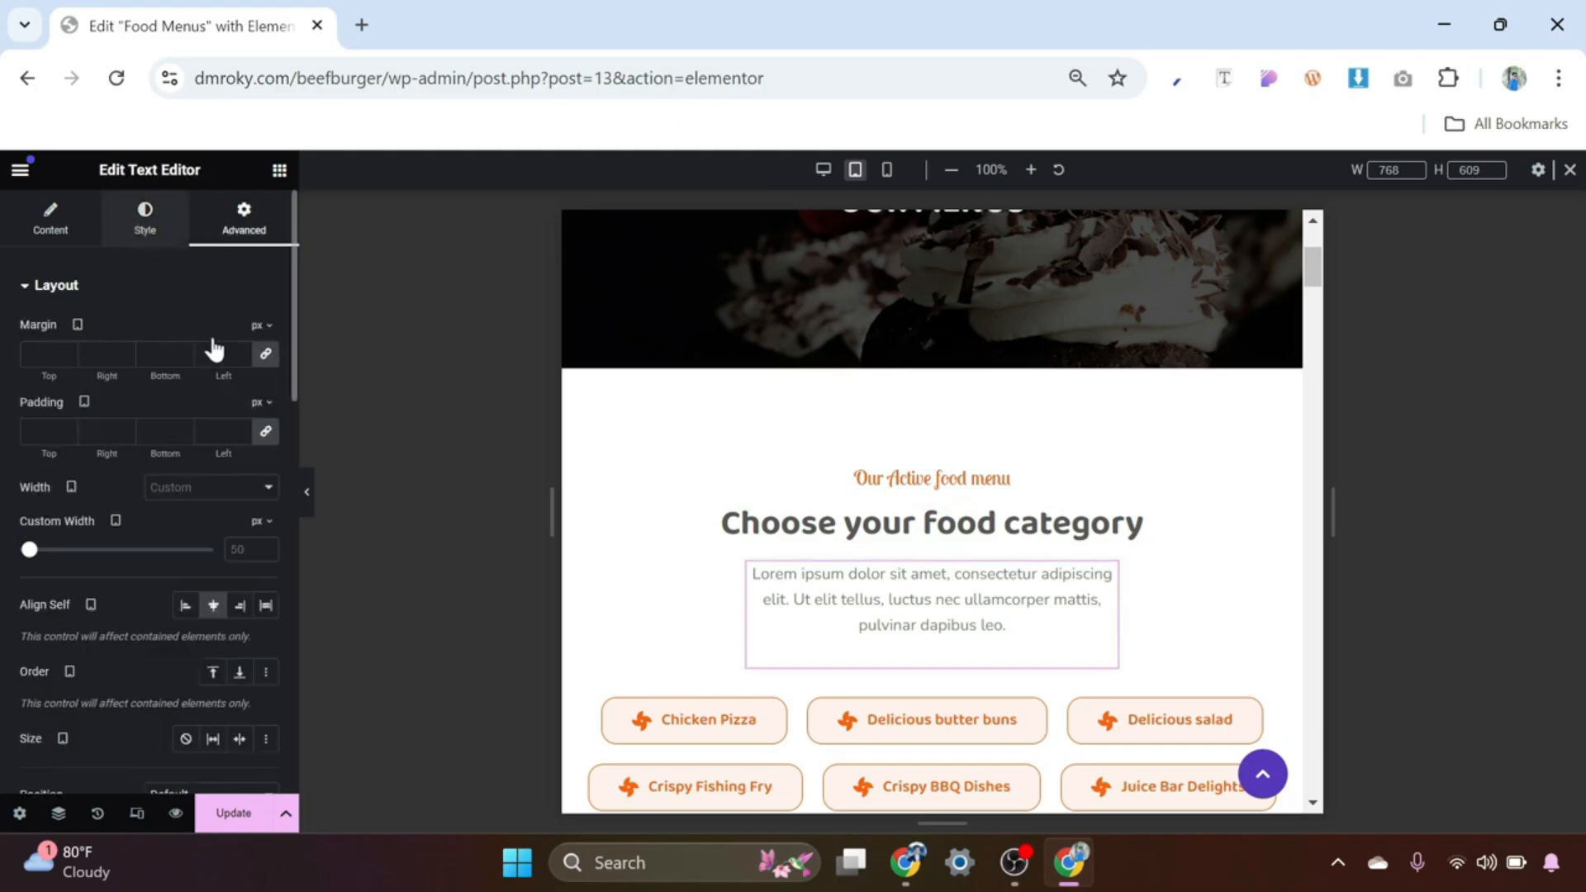
left_click(266, 417)
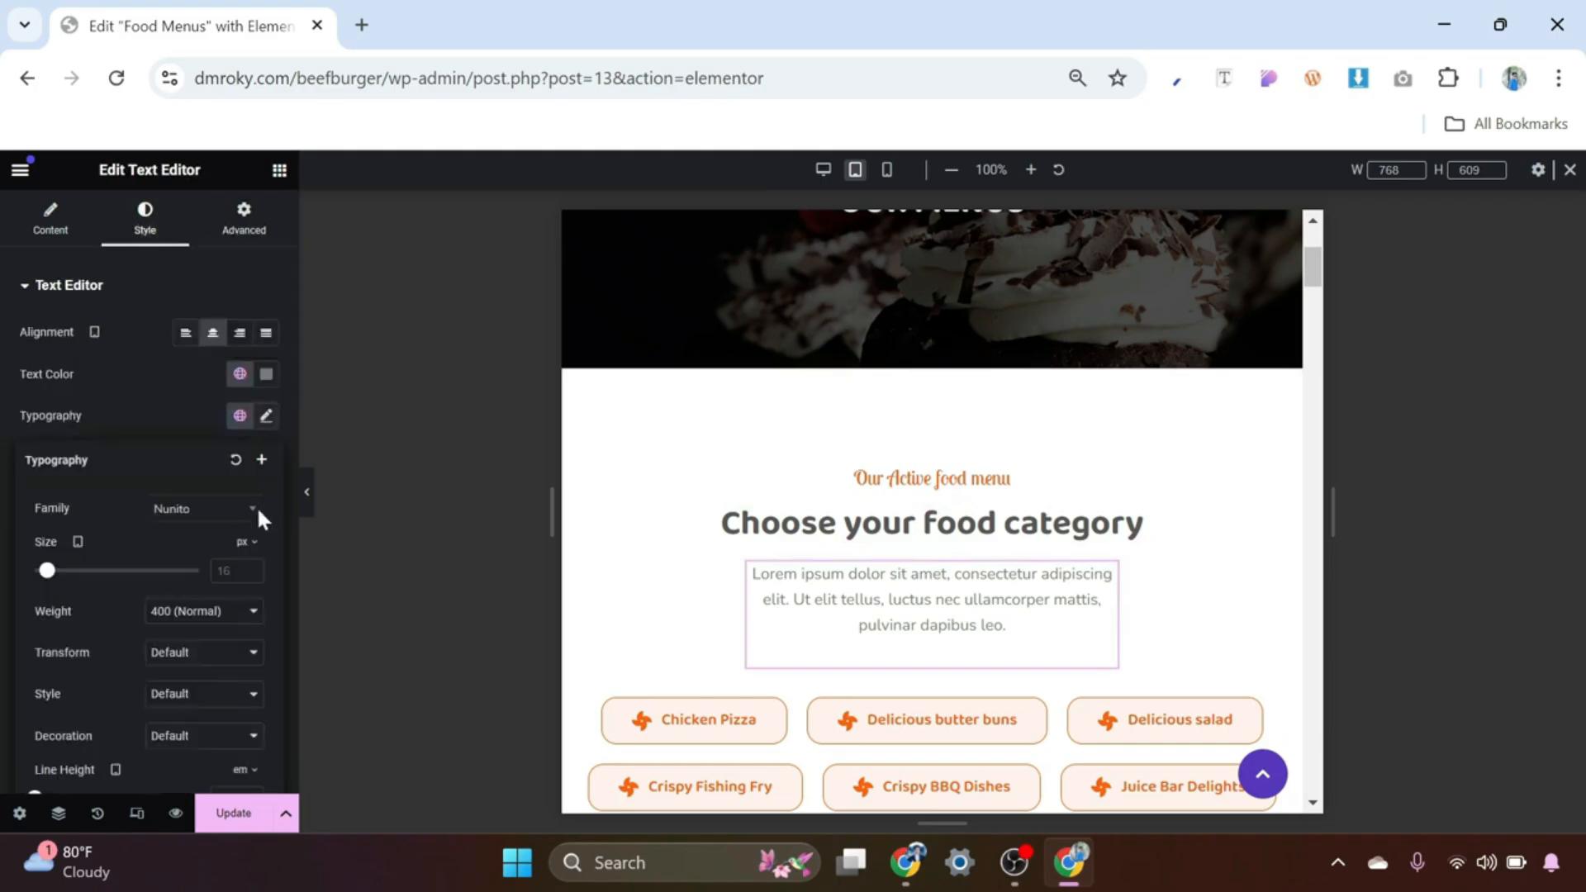
left_click(229, 572)
type("14")
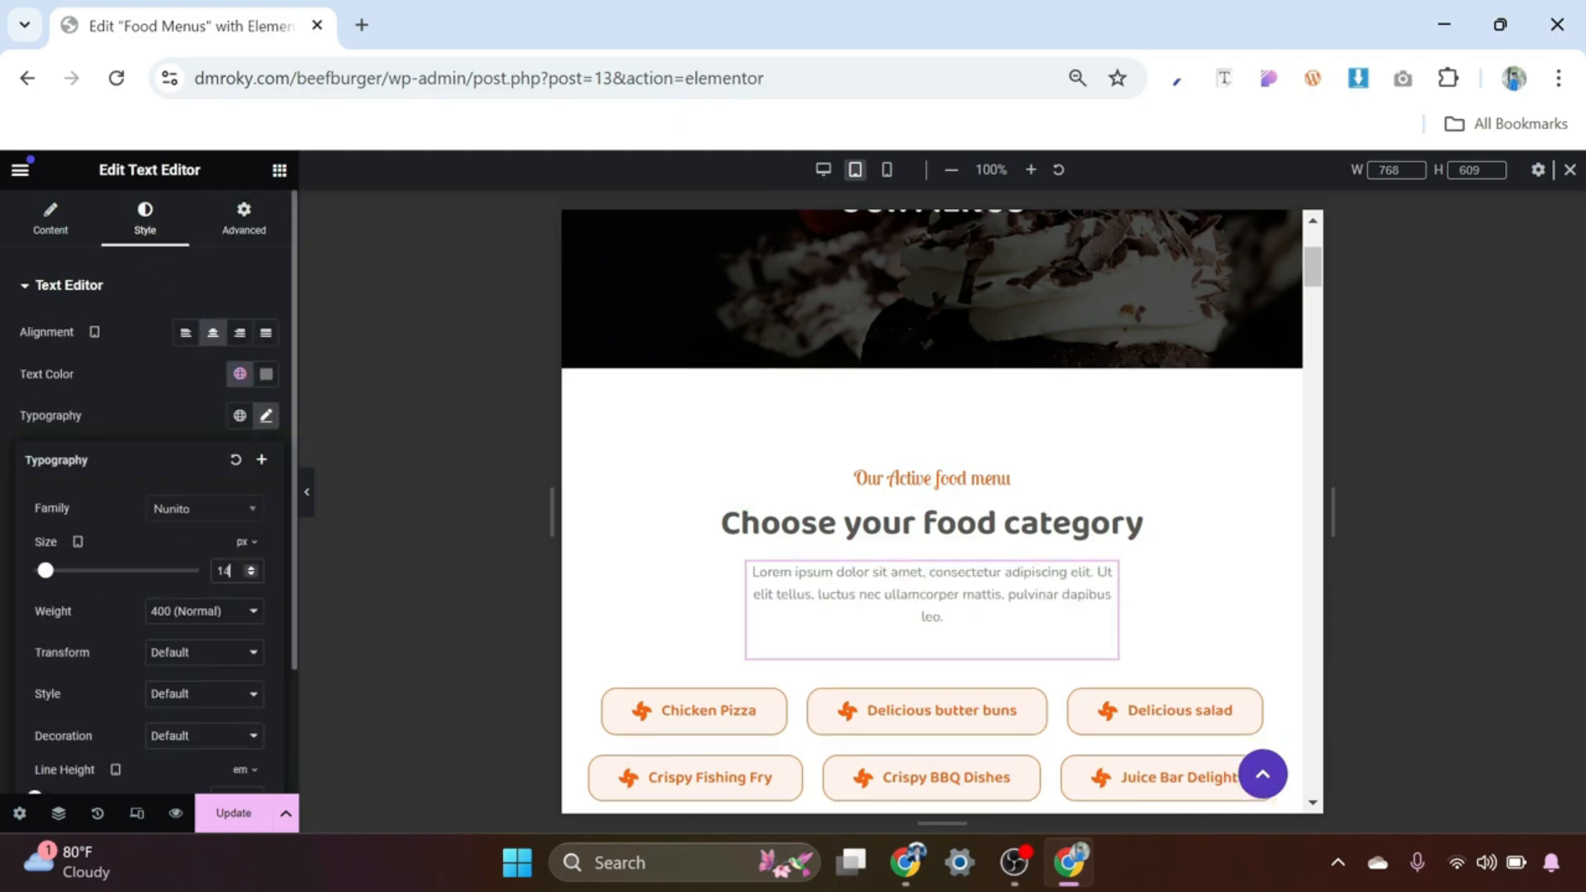
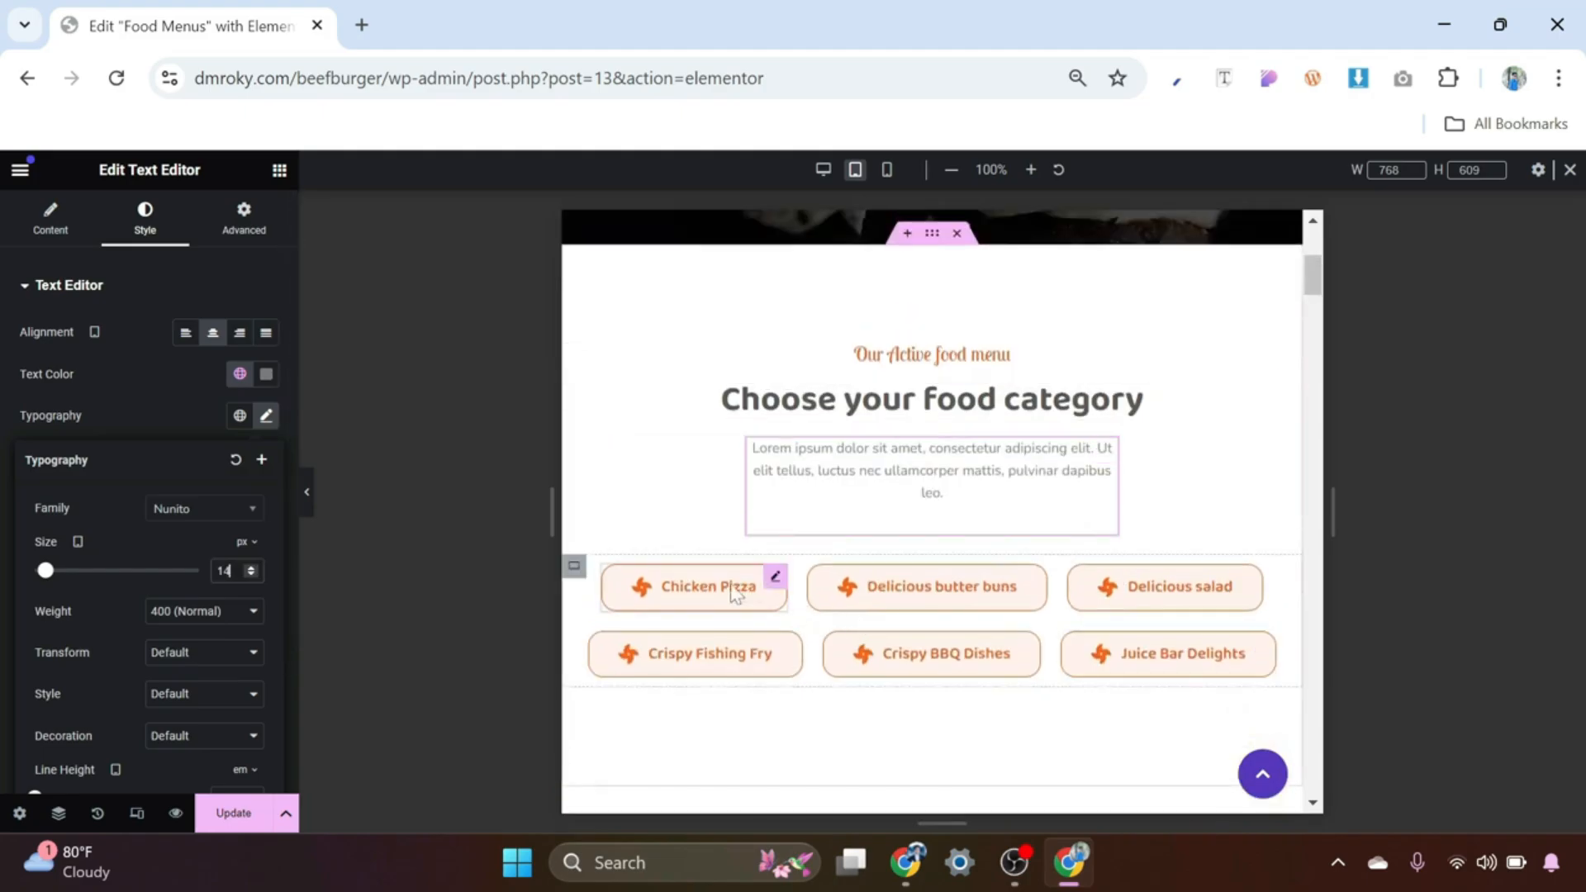
Step: Check the category section in the tablet view and switch the page to the mobile portrait view
scroll(889, 622, "down", 4)
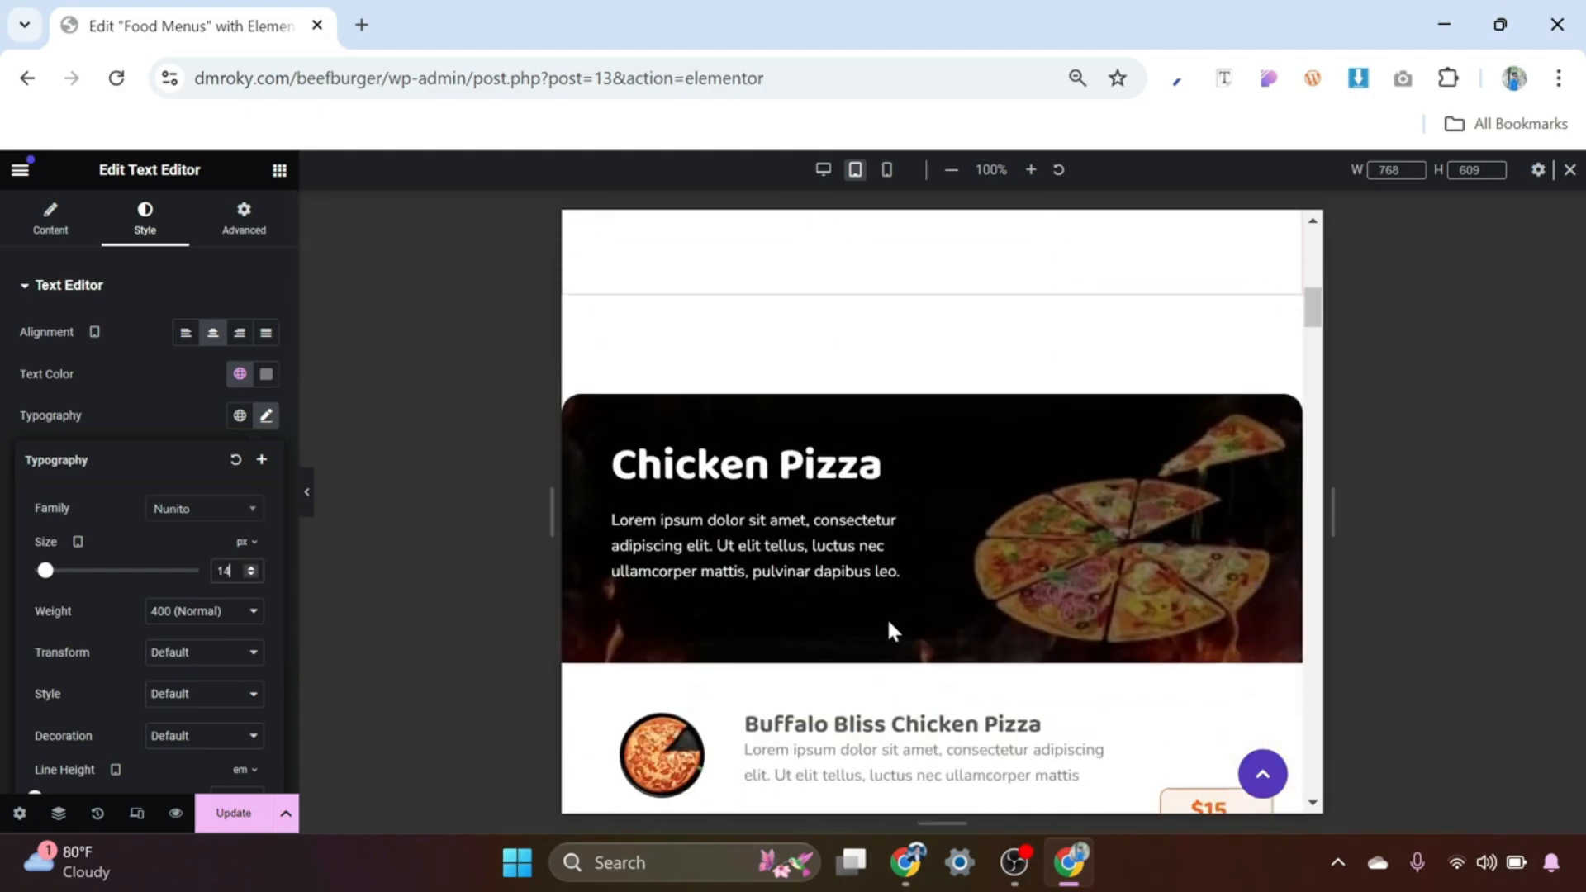
scroll(889, 622, "up", 5)
scroll(889, 622, "up", 3)
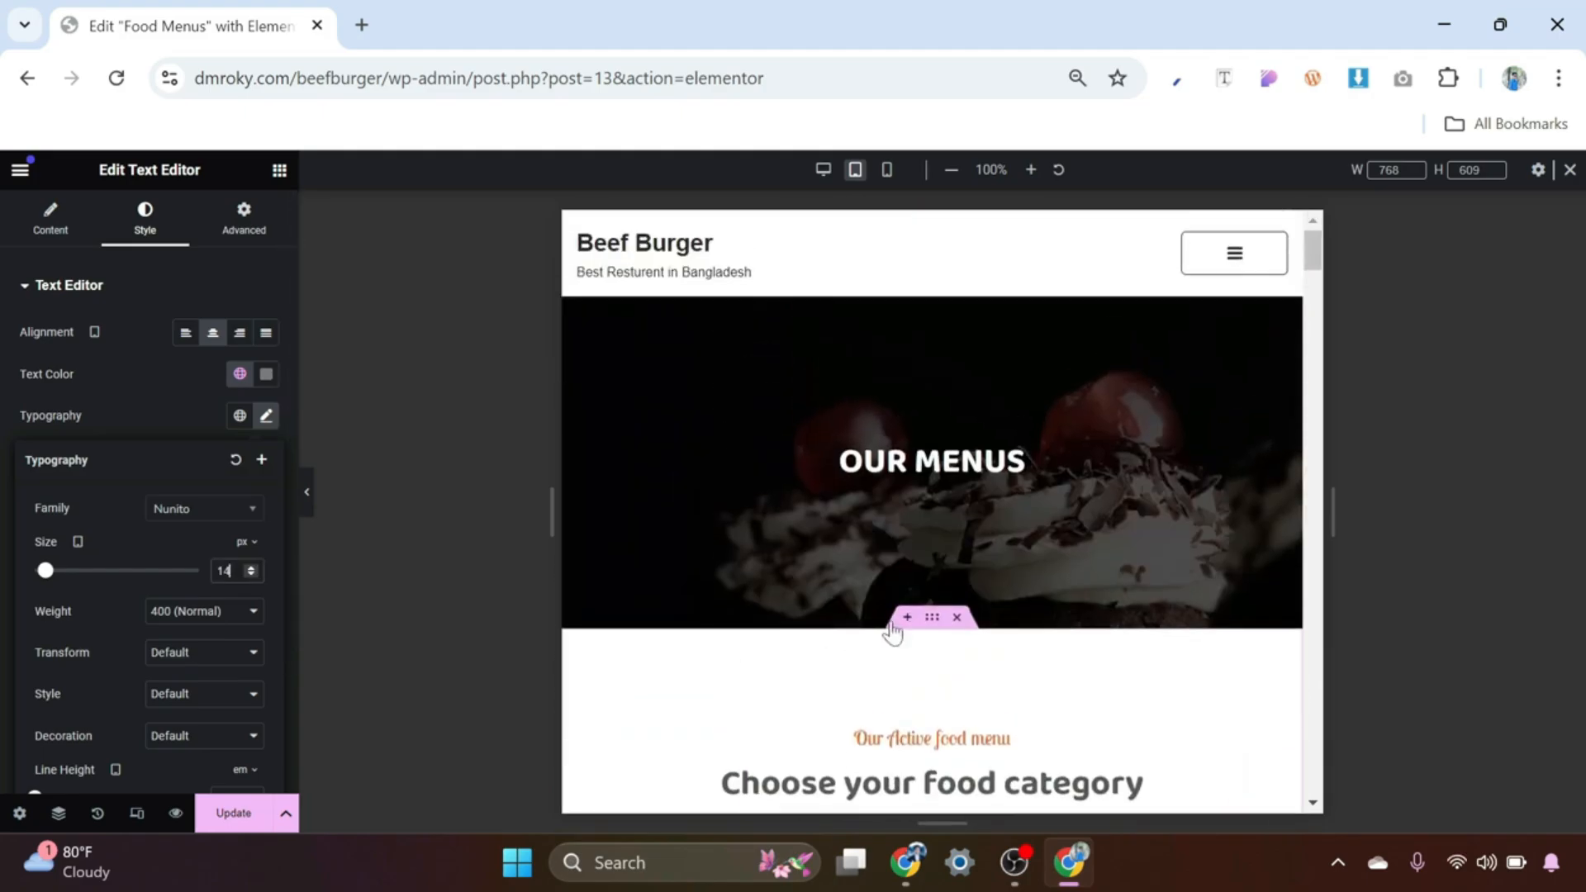
left_click(889, 172)
left_click(888, 172)
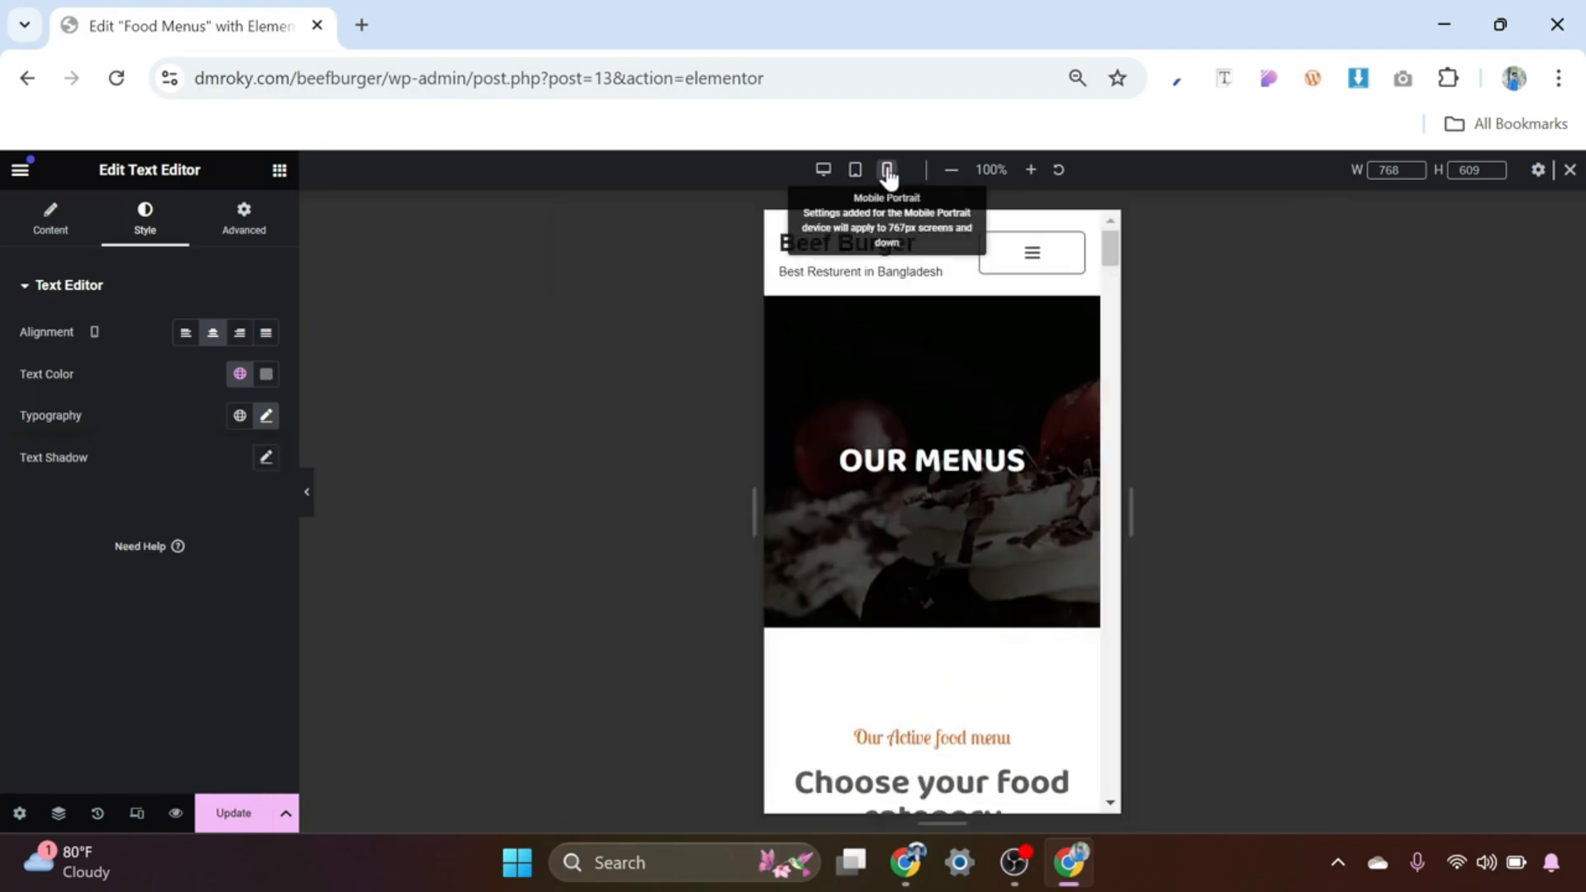
scroll(949, 479, "up", 5)
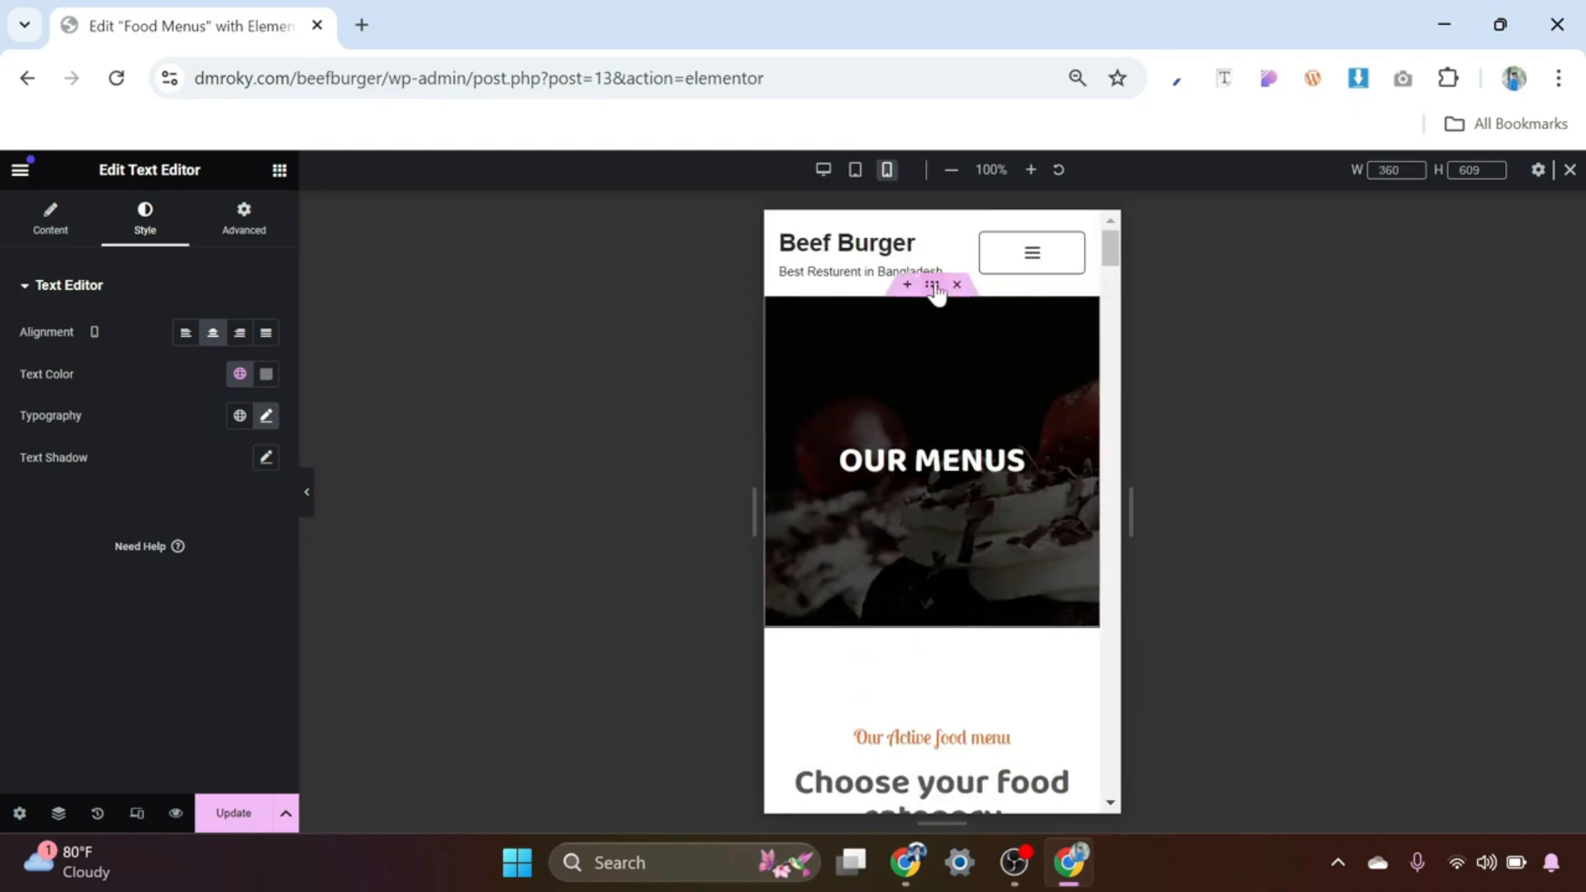
Step: Set the OUR MENUS banner container's mobile padding, unlinked, to 100 px top and bottom and 0 px right and left
left_click(934, 285)
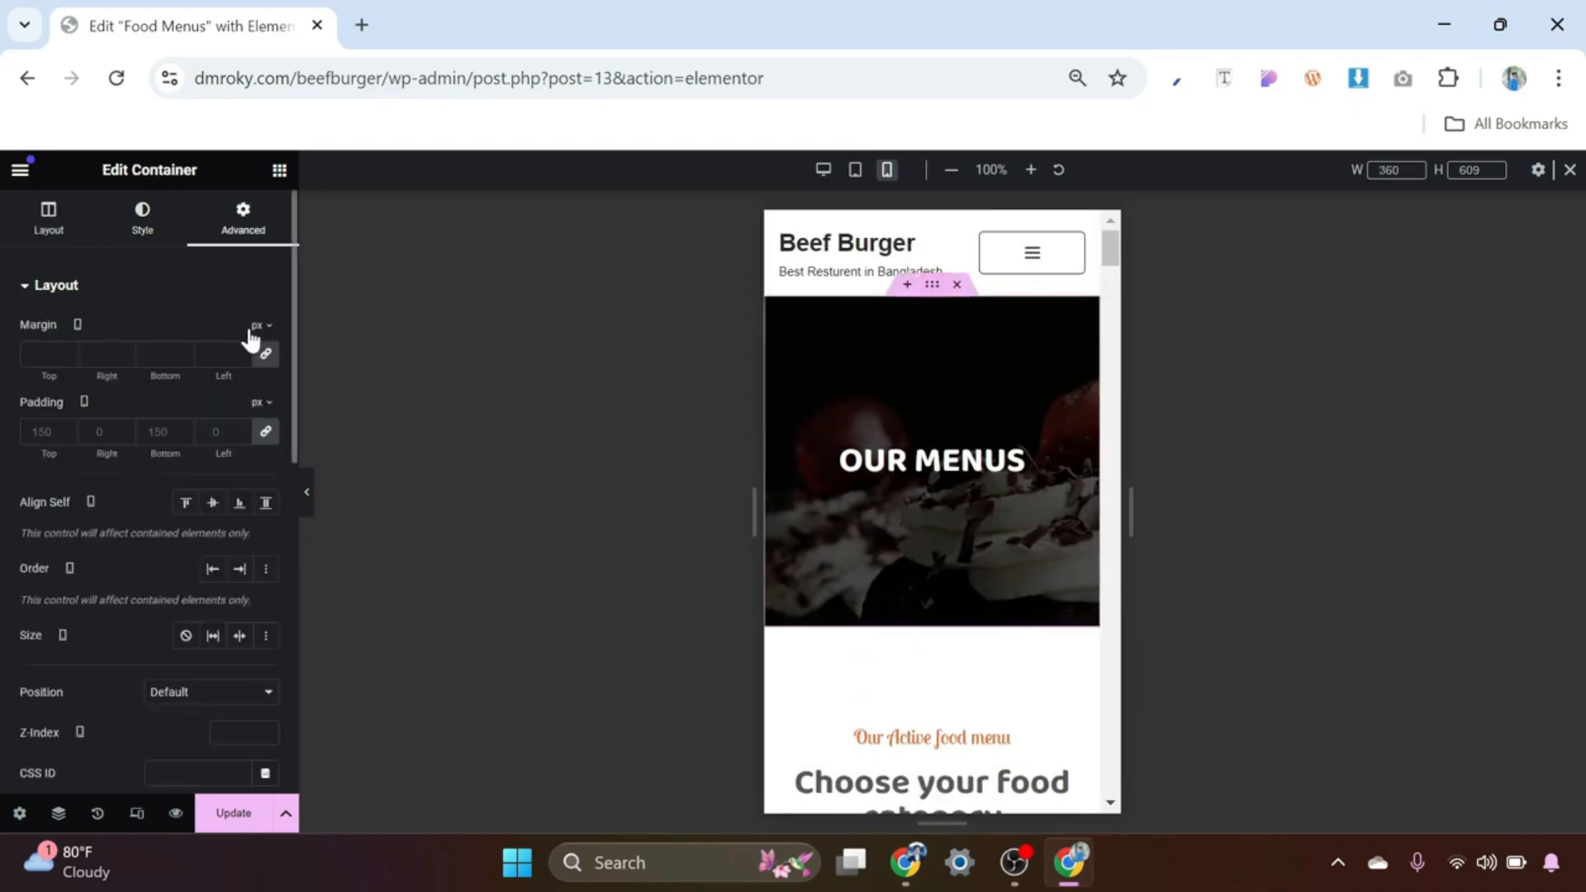
left_click(266, 432)
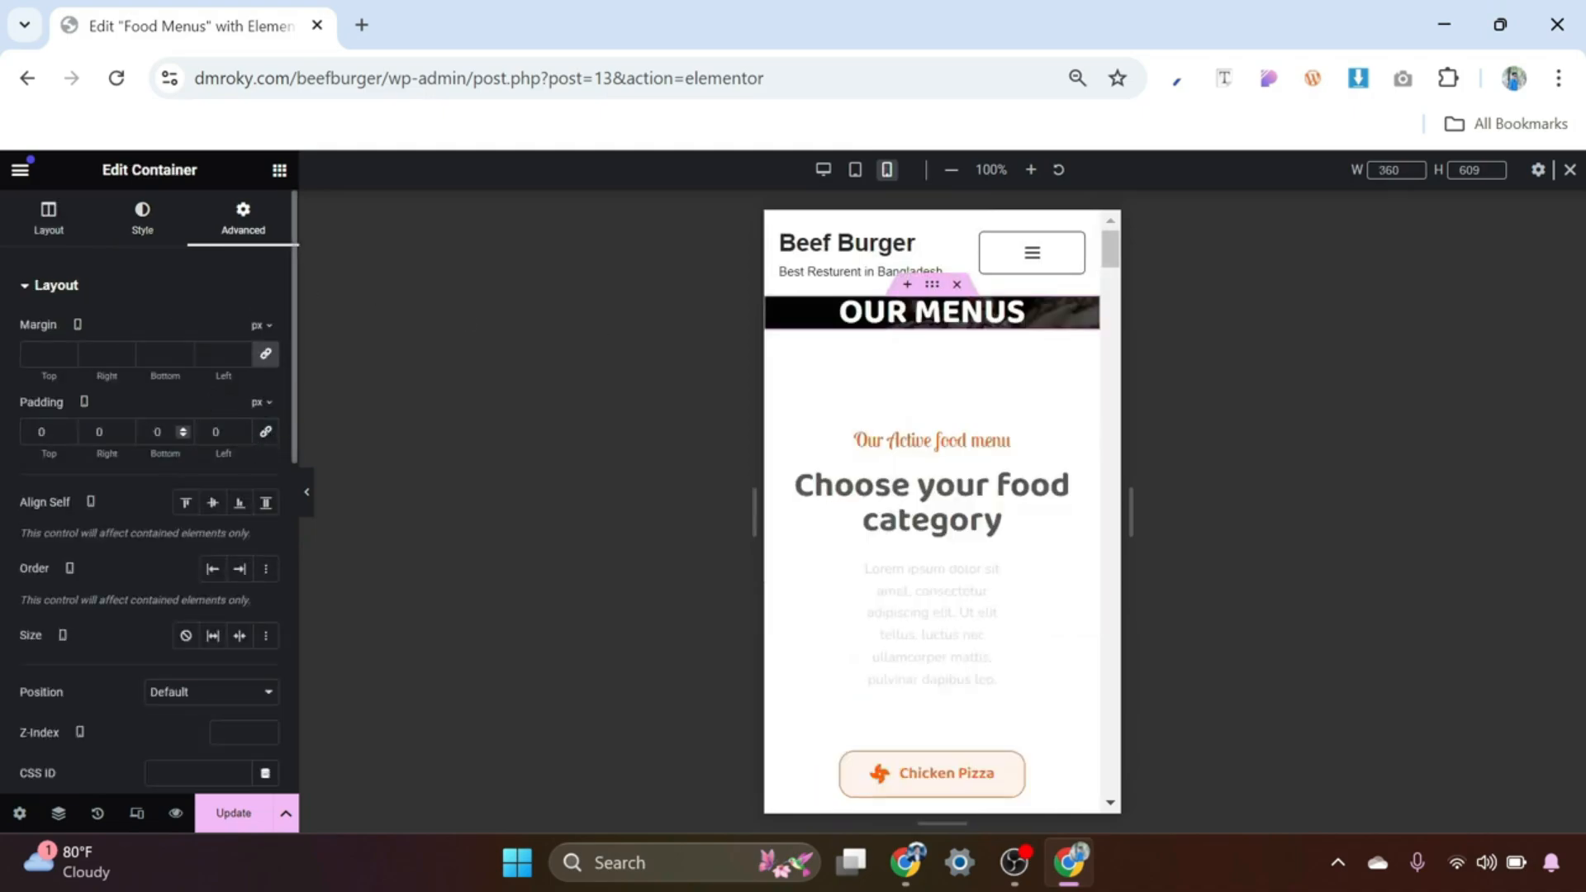
type("10")
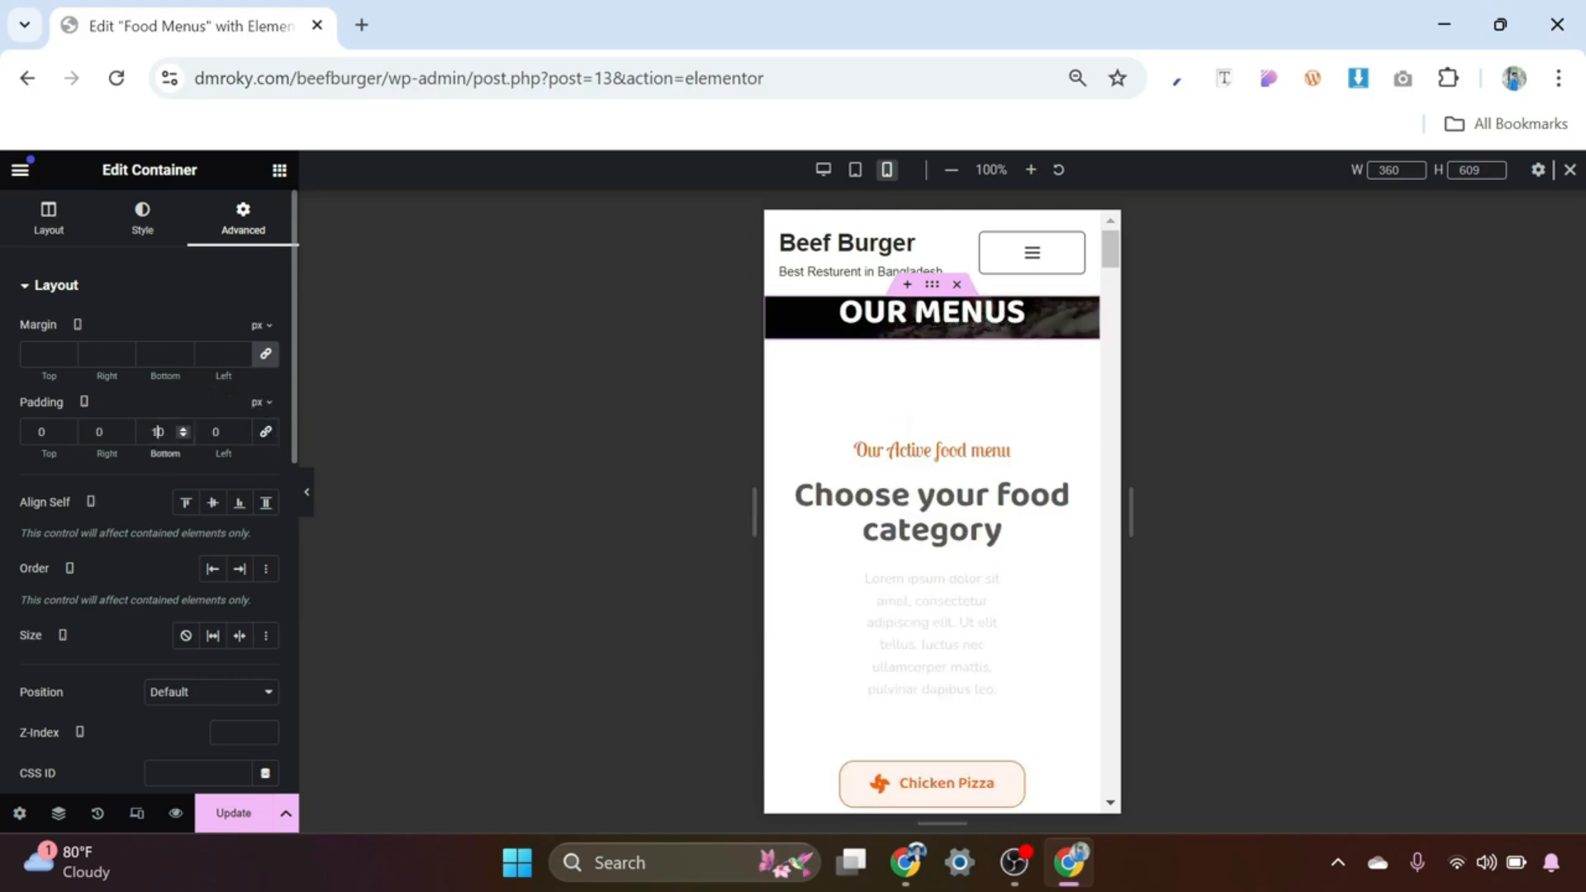
type("100")
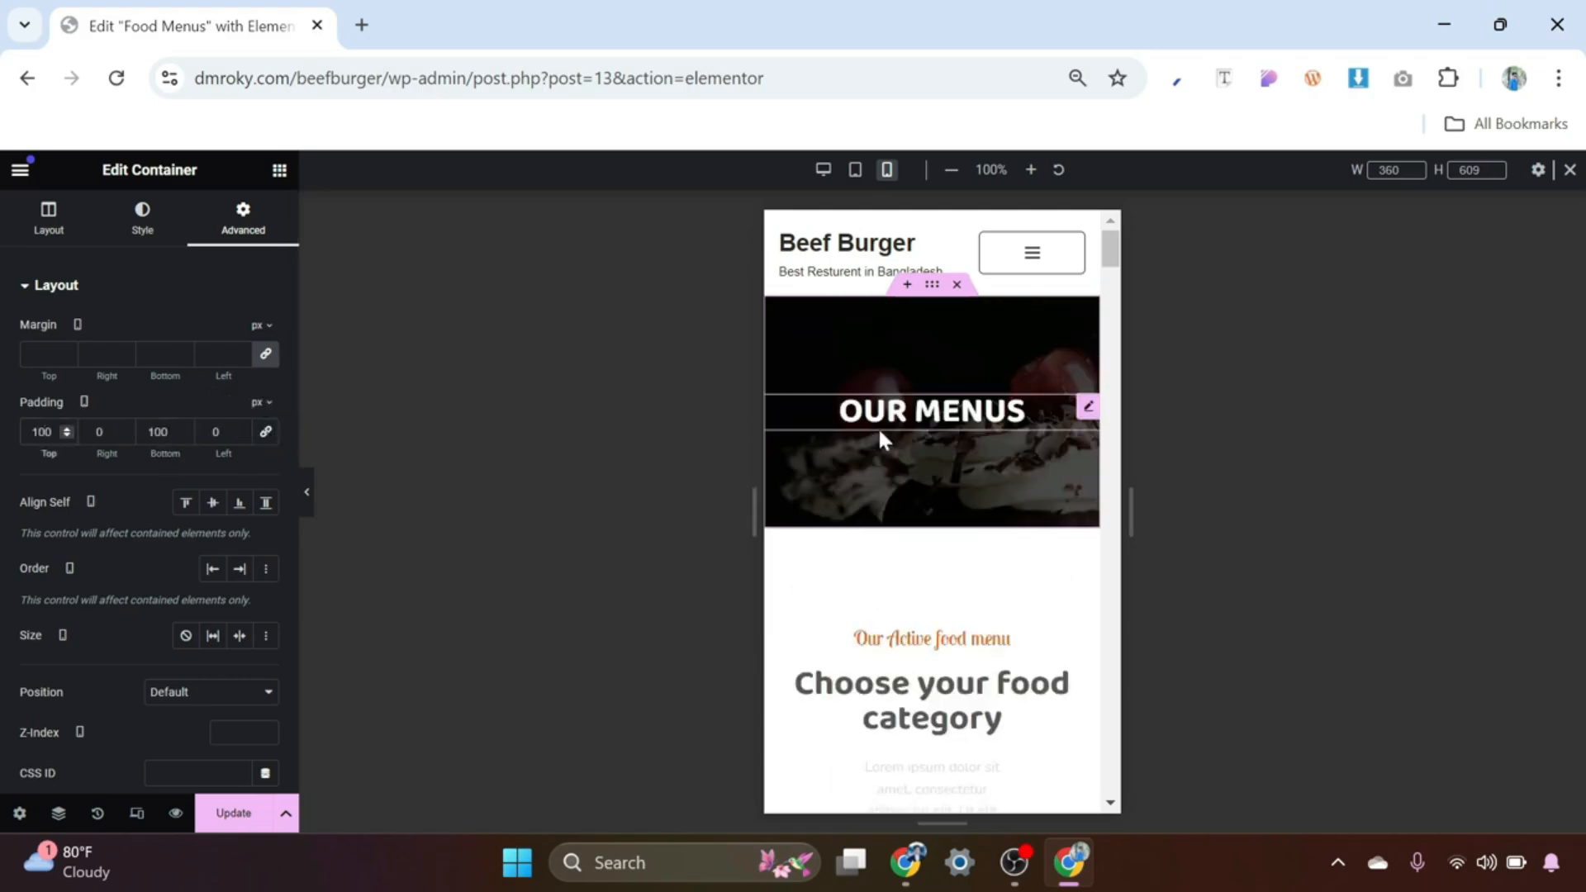
Step: Set the mobile font size of the OUR MENUS heading to 25 px
left_click(958, 423)
left_click(264, 418)
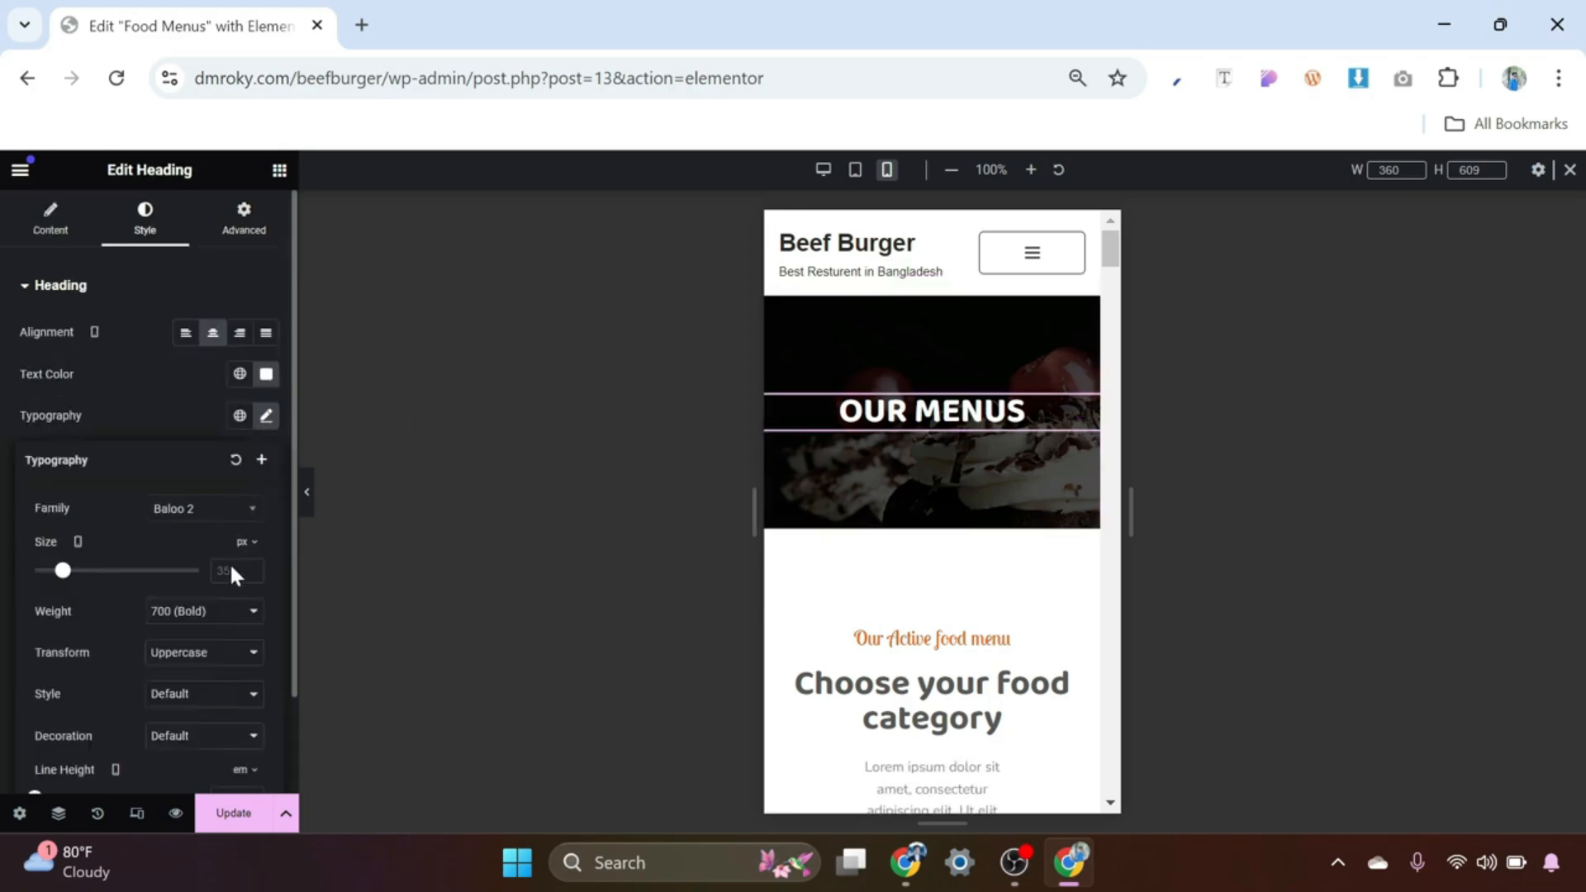
type("25")
Step: Set the mobile font size of the "Choose your food category" heading to 25 px
scroll(1009, 520, "down", 2)
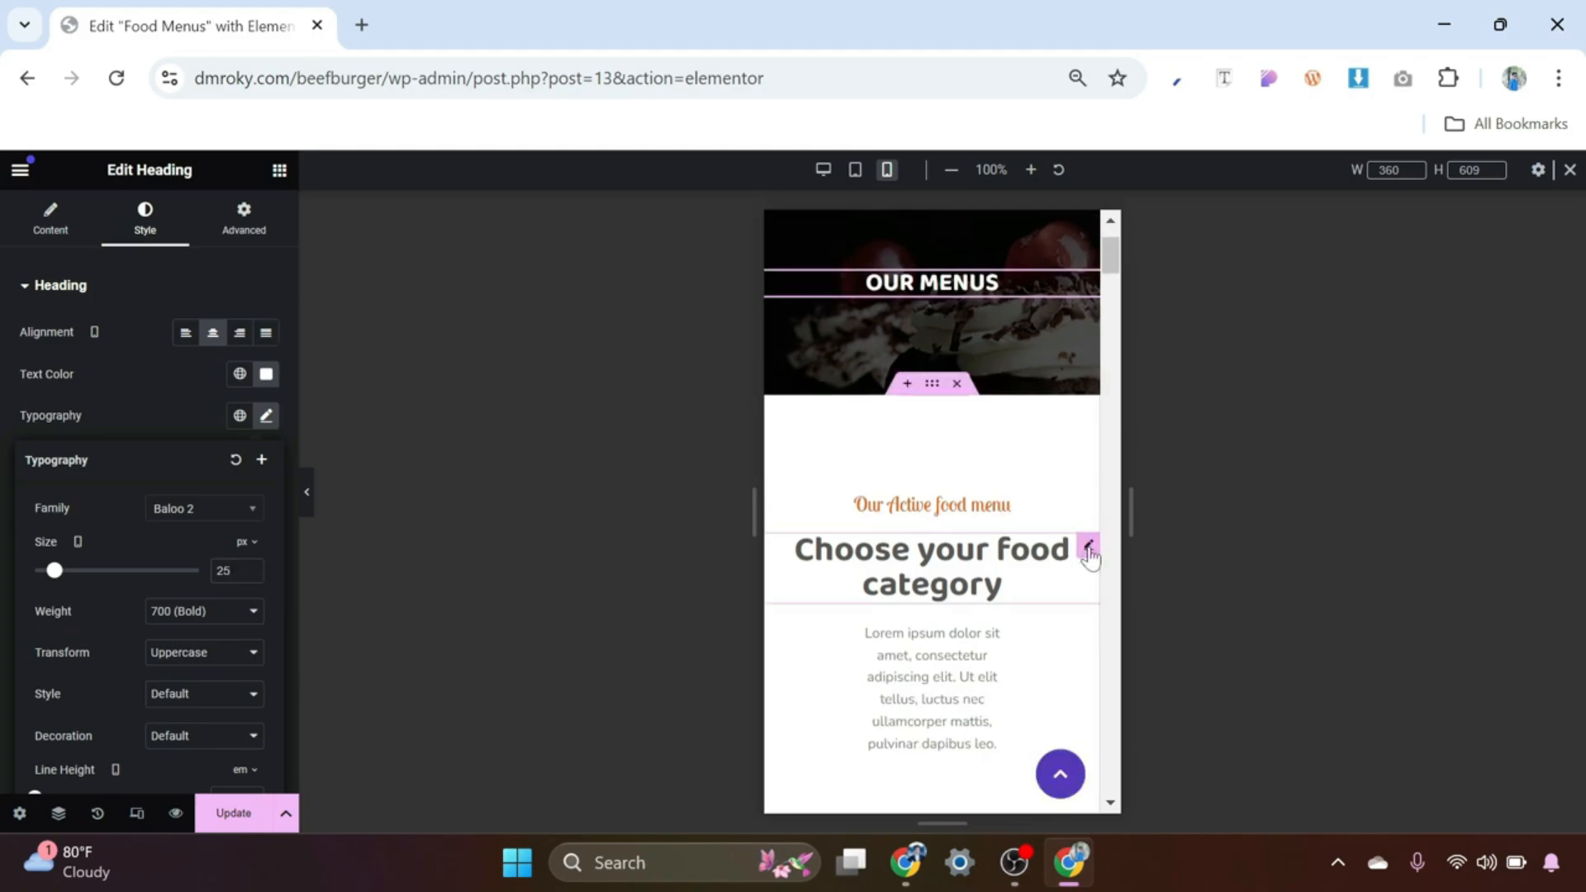
left_click(1089, 548)
left_click(265, 416)
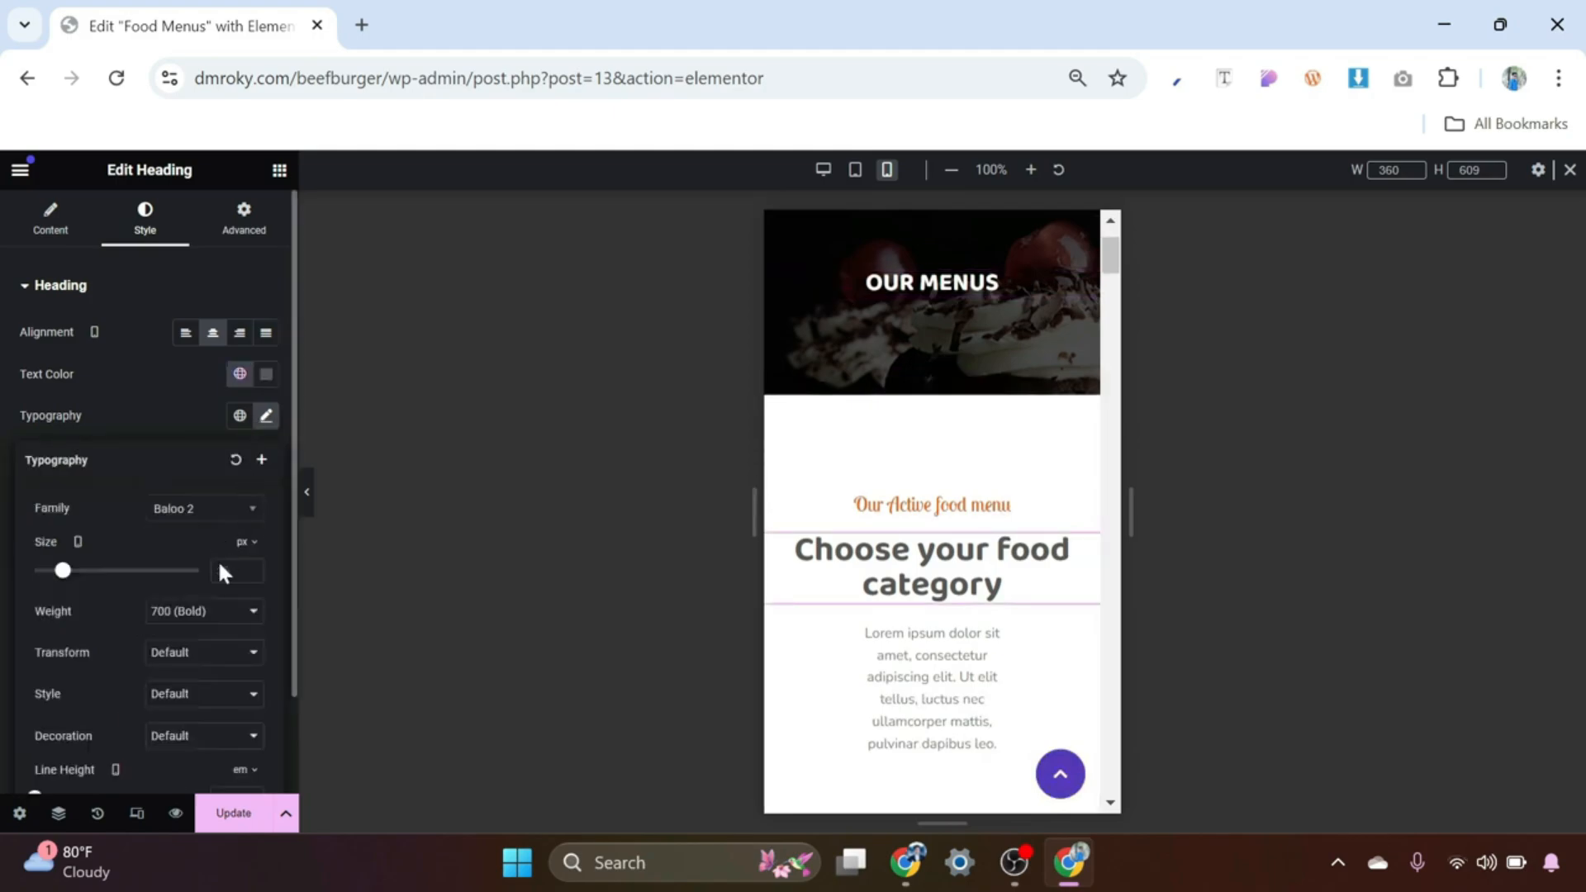
type("25")
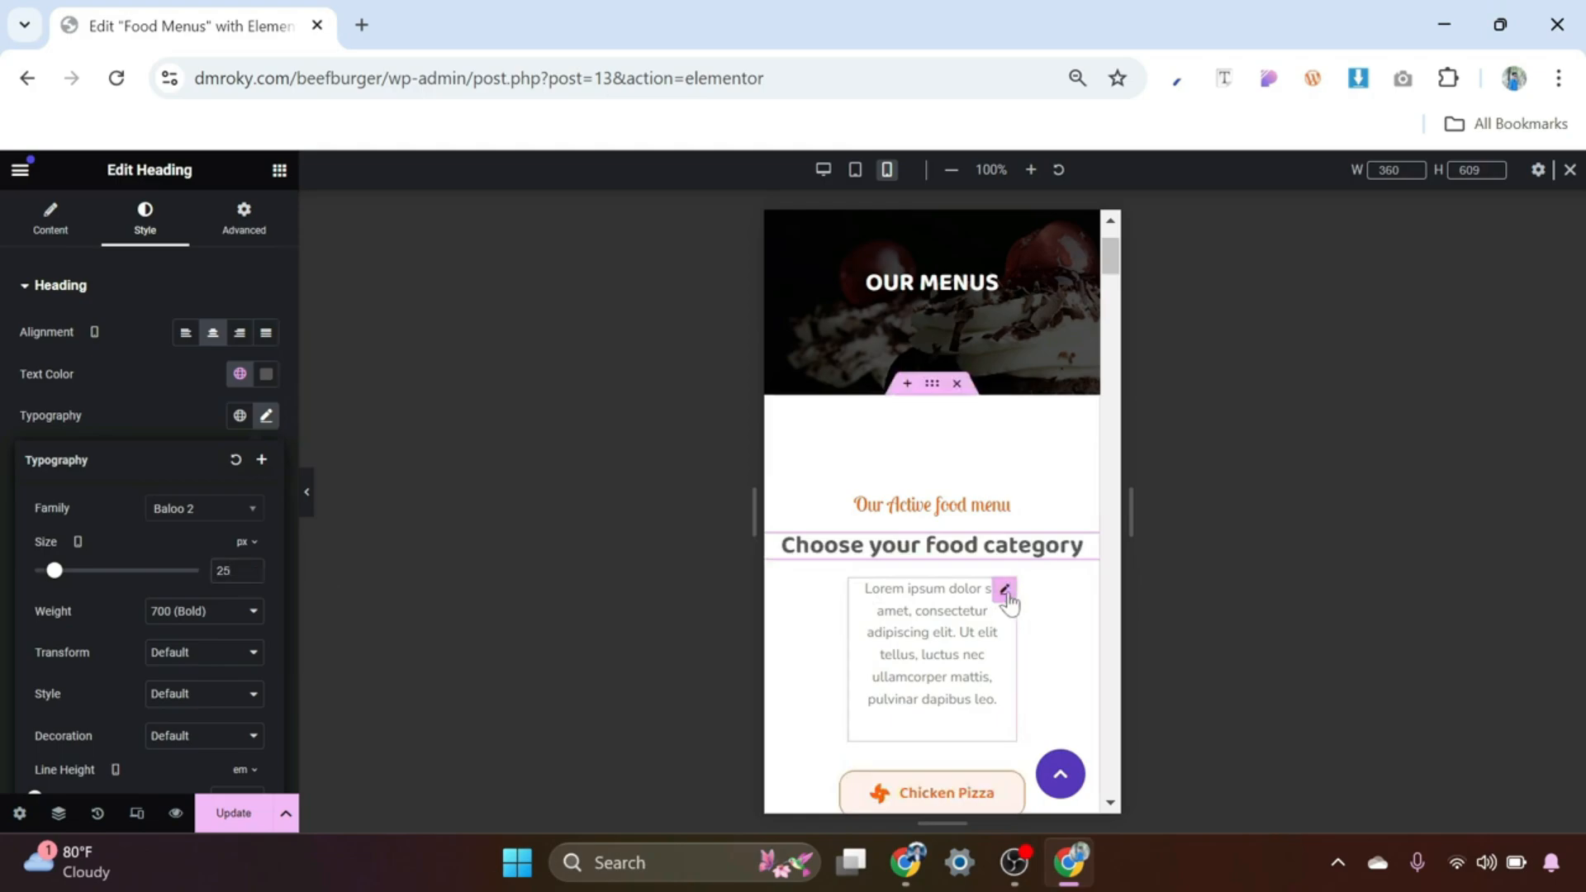
Step: Set the mobile width of the paragraph below the category heading to Full Width (100%)
left_click(1006, 590)
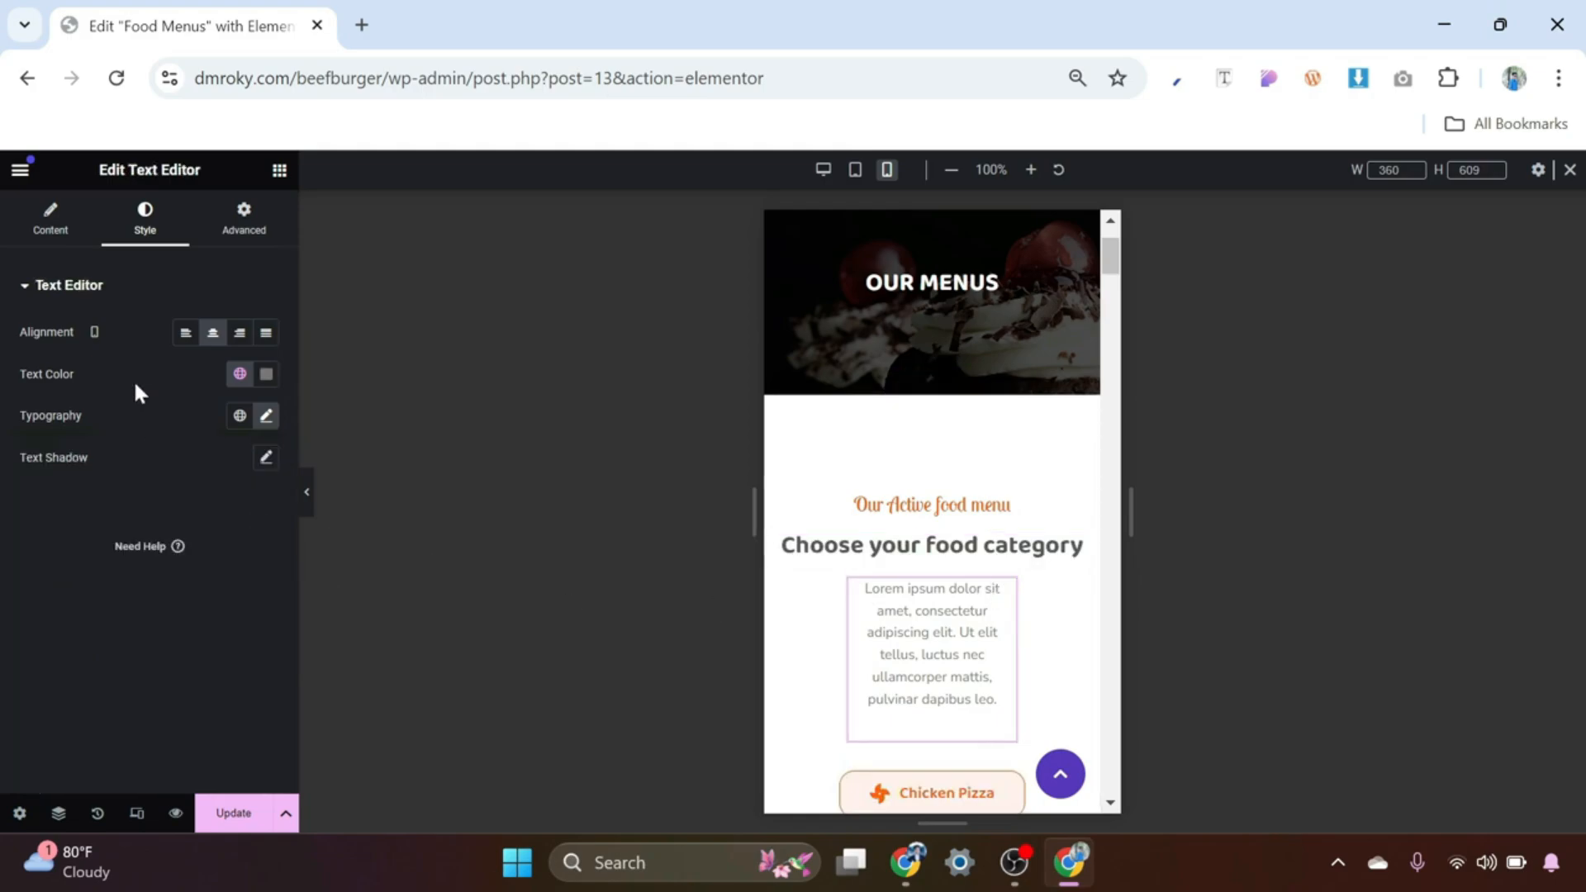
left_click(235, 236)
left_click(228, 504)
left_click(212, 547)
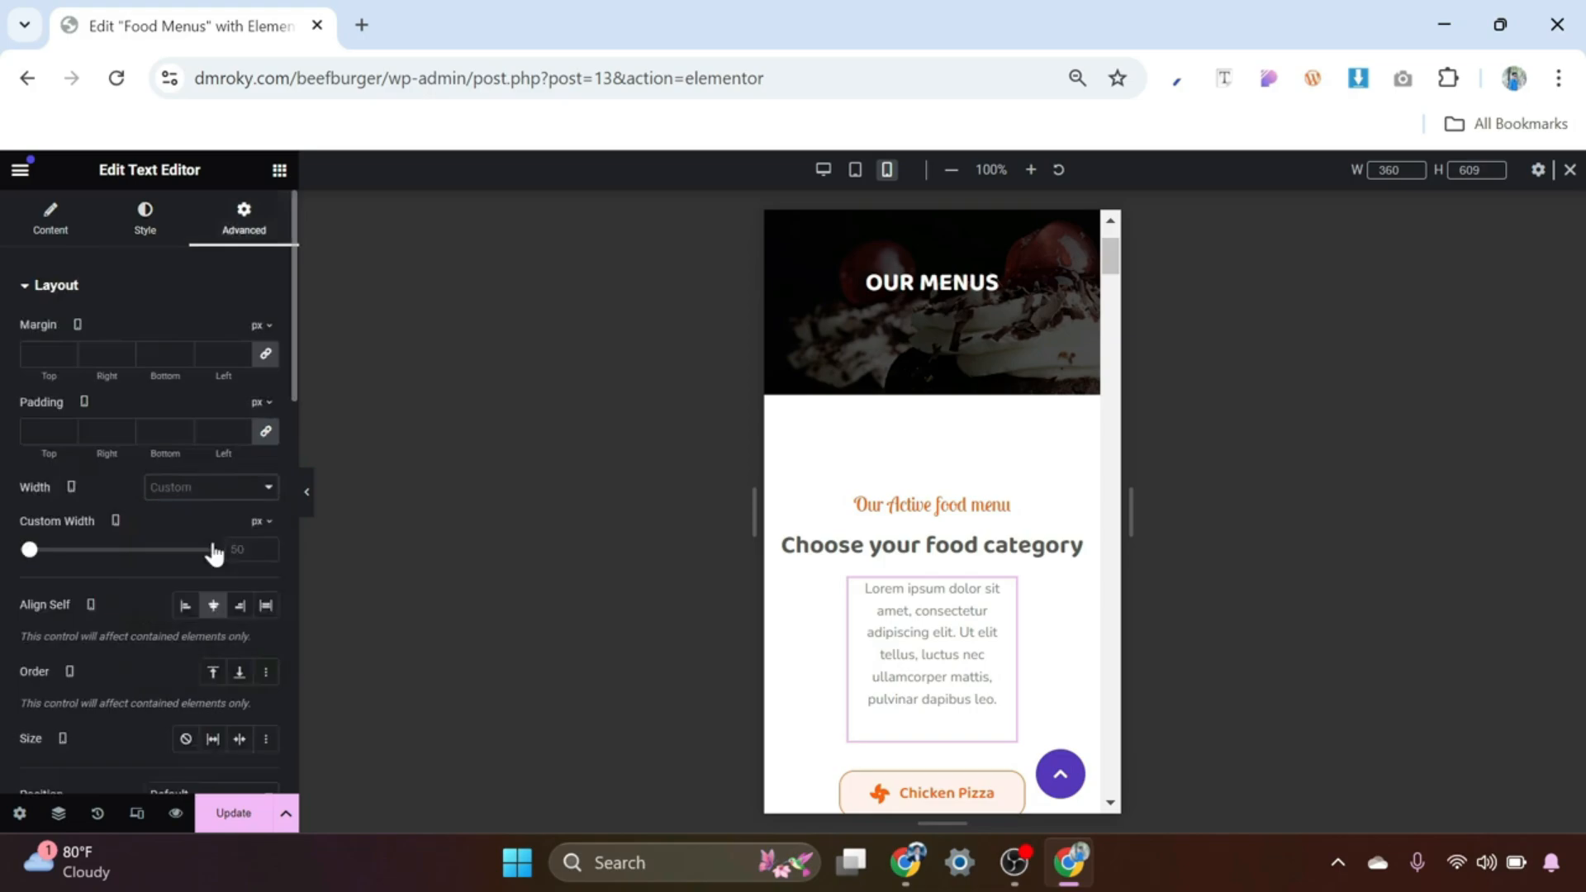
Step: Set the Chicken Pizza category button's mobile icon size to 16 px and its text size to 15 px
scroll(1002, 583, "down", 5)
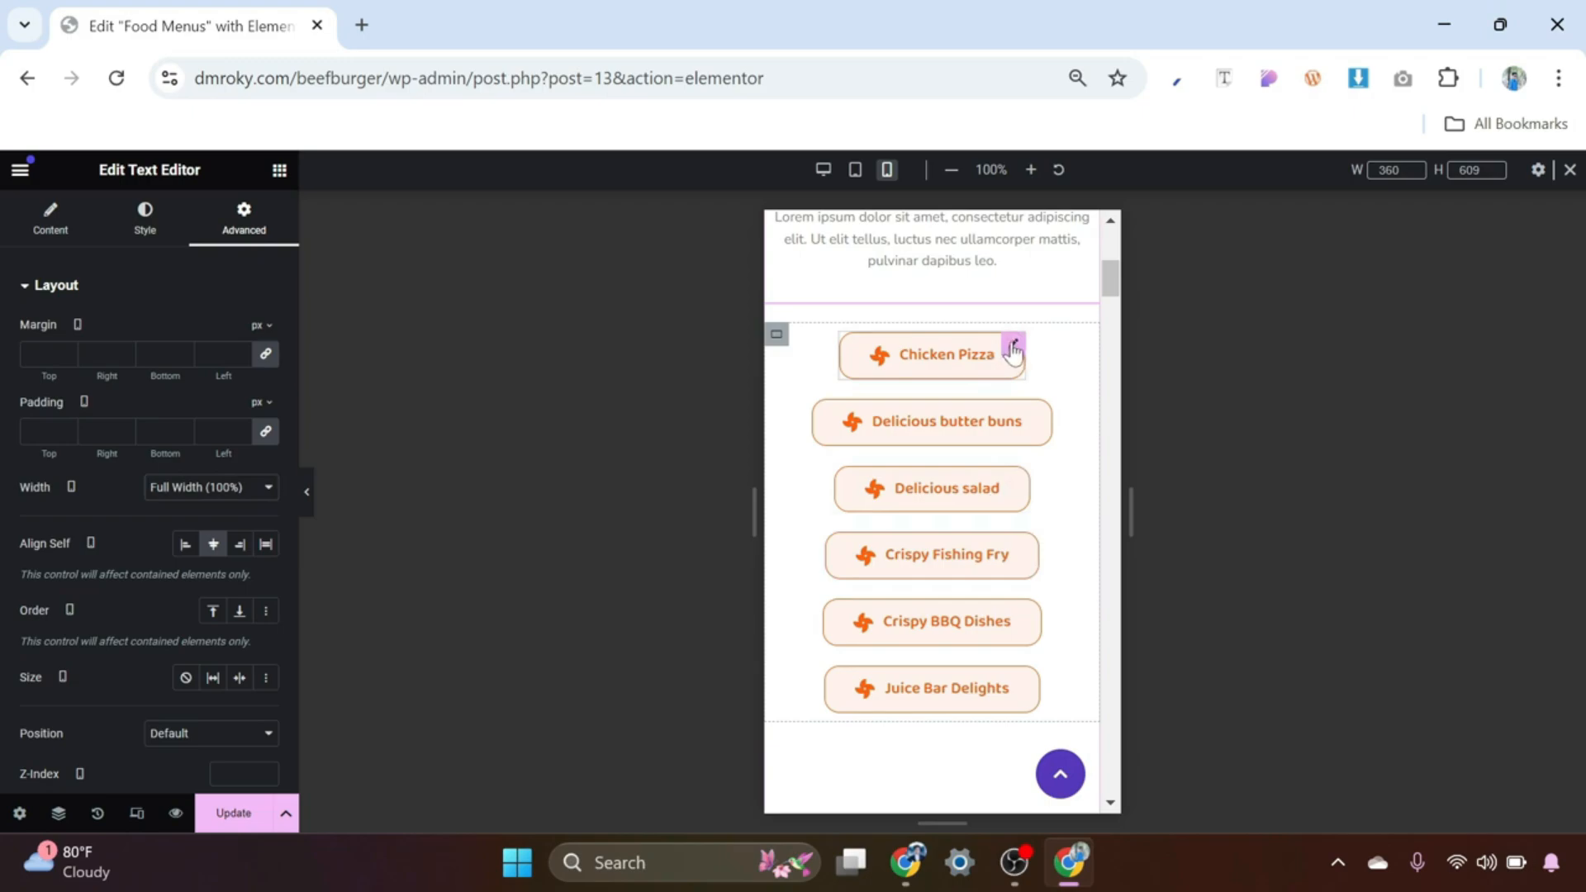
left_click(1013, 349)
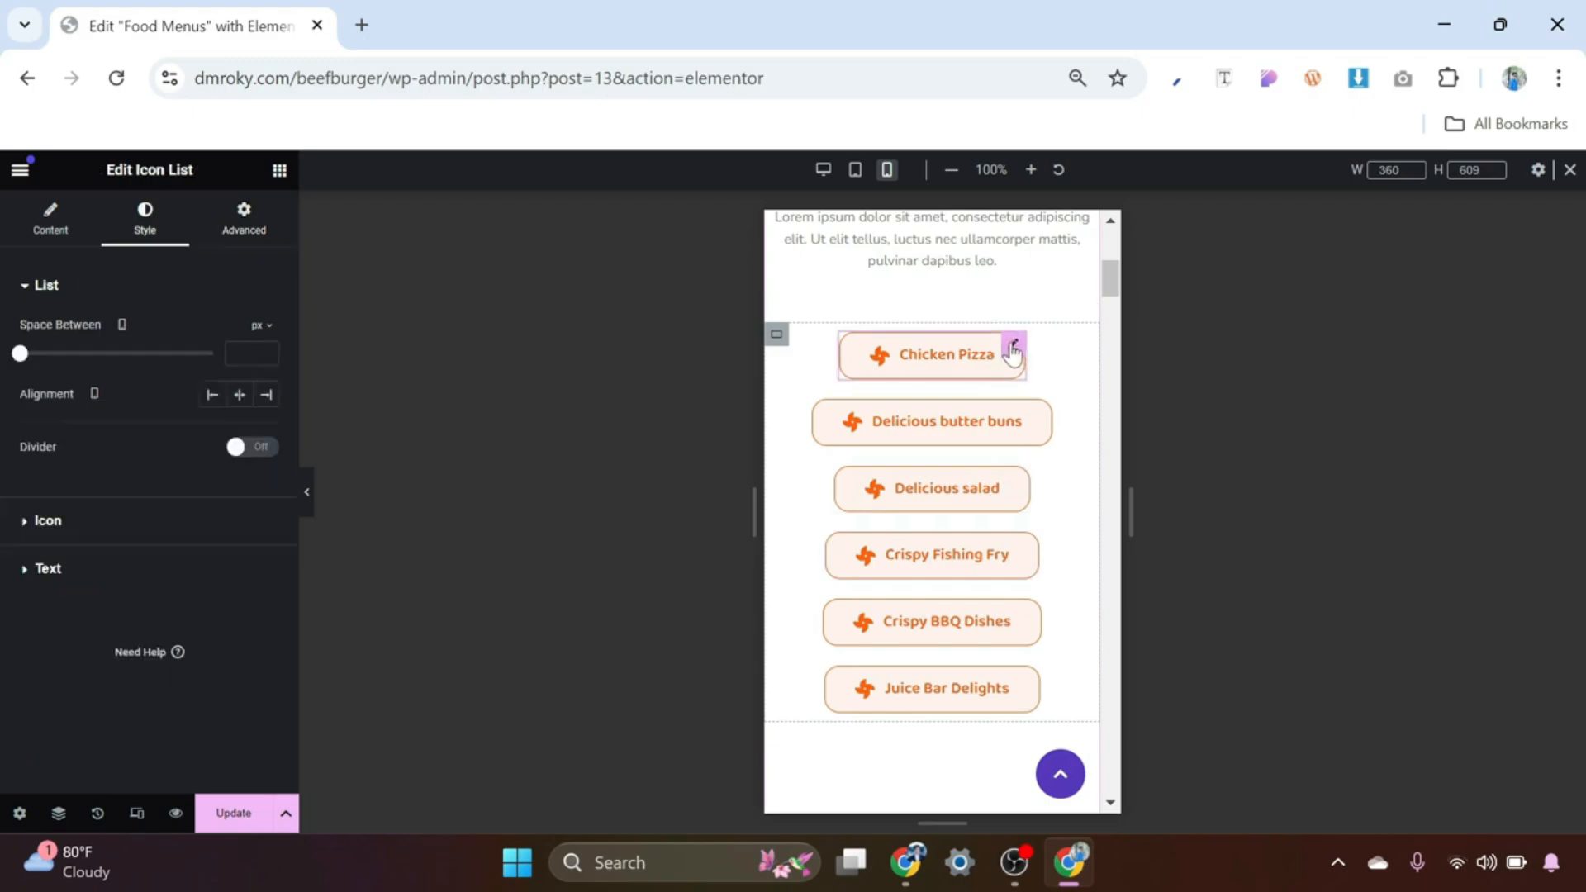
left_click(48, 522)
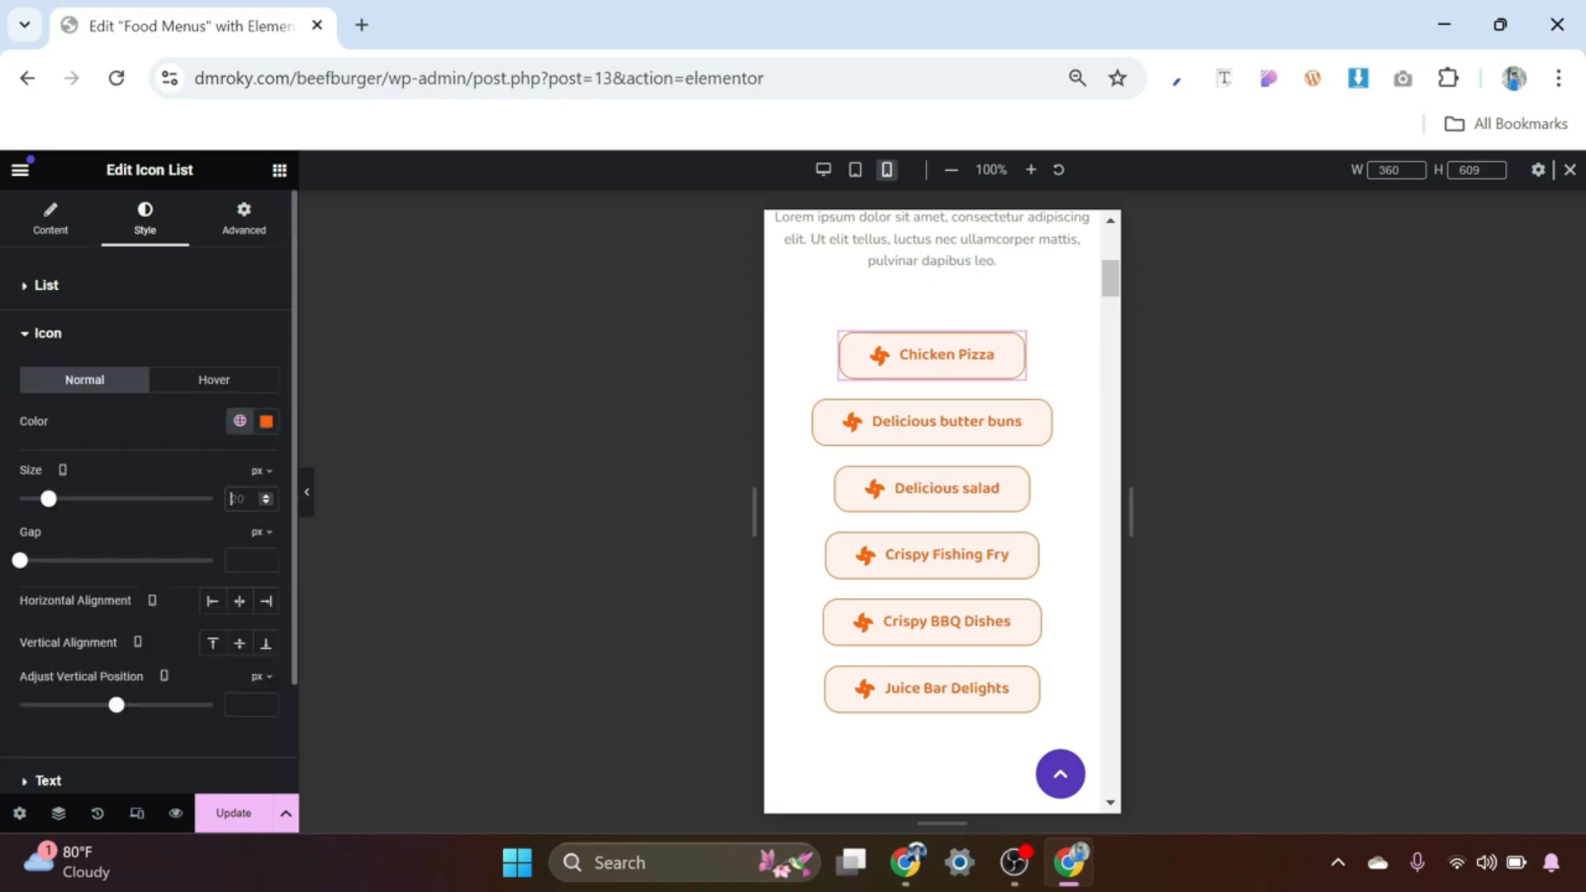
type("16")
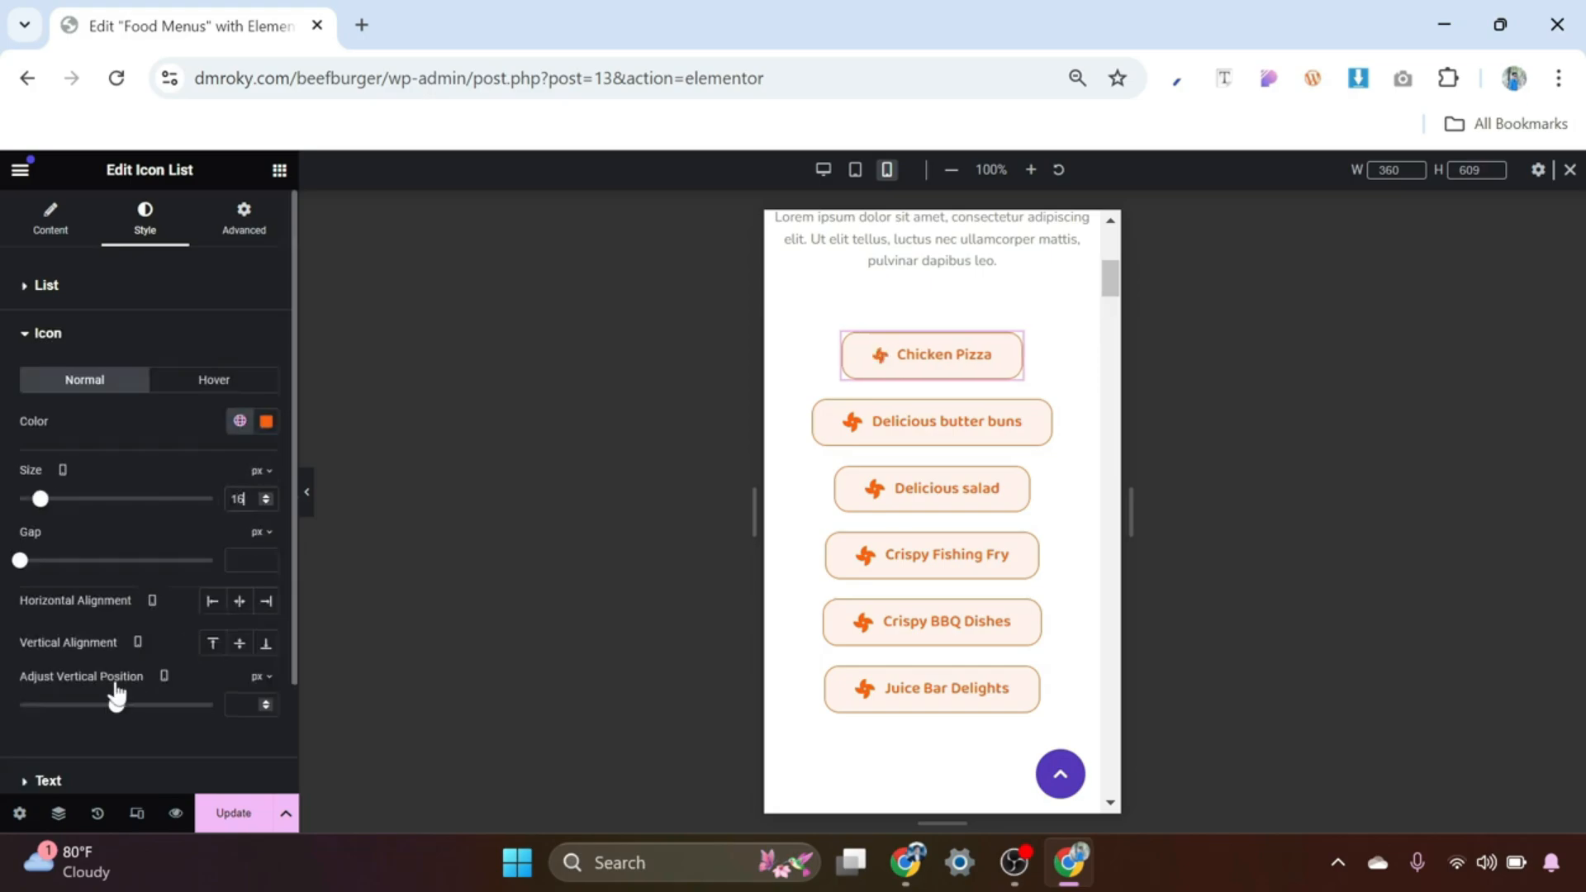
scroll(113, 694, "down", 2)
left_click(59, 659)
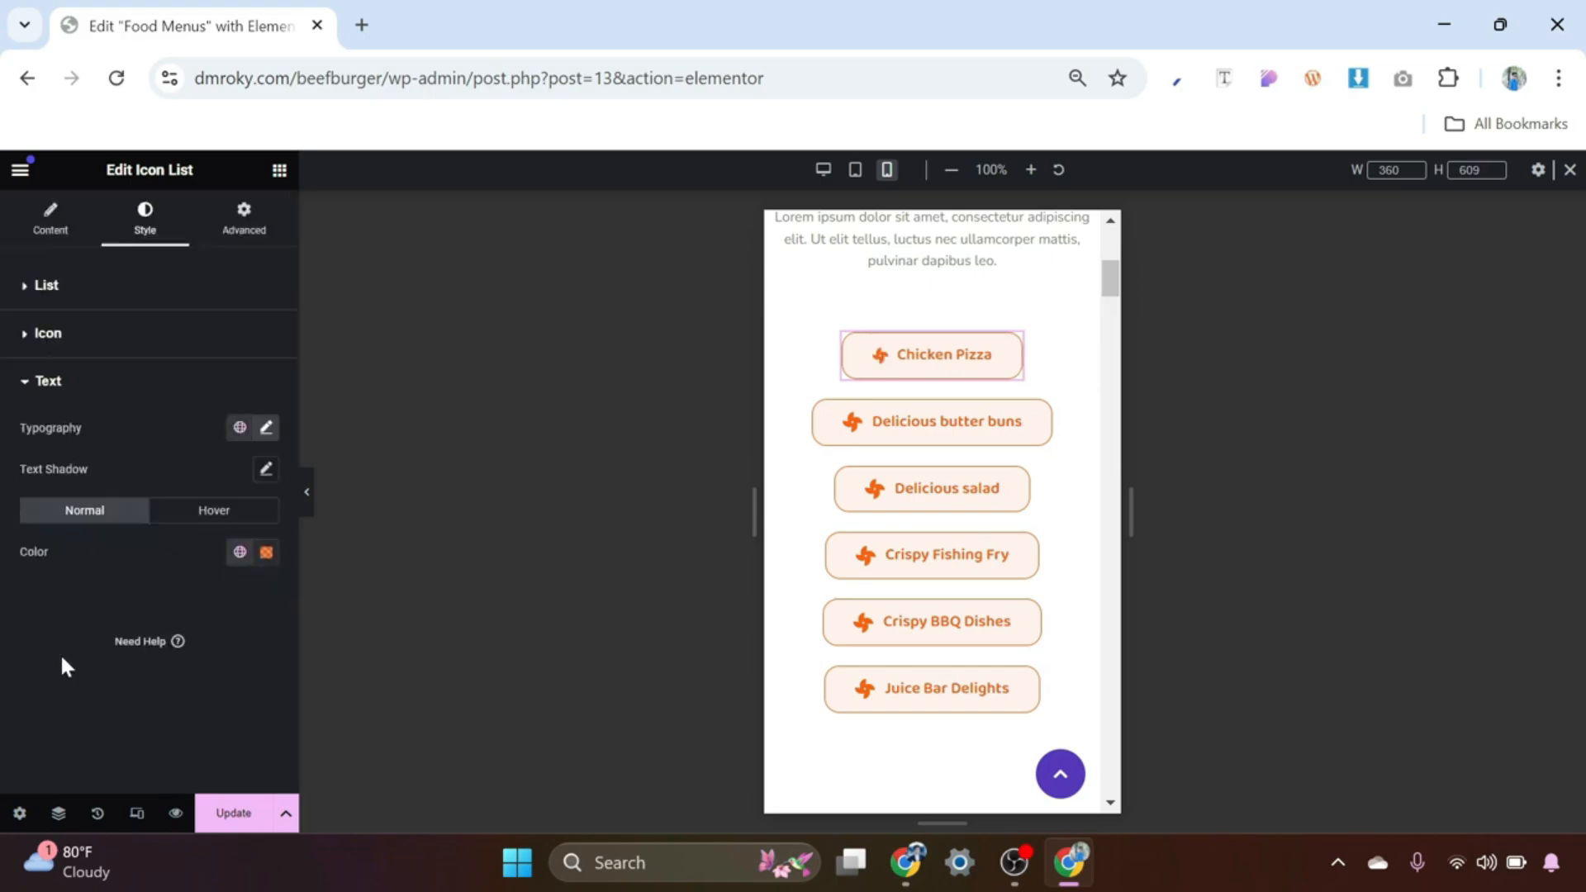
left_click(266, 430)
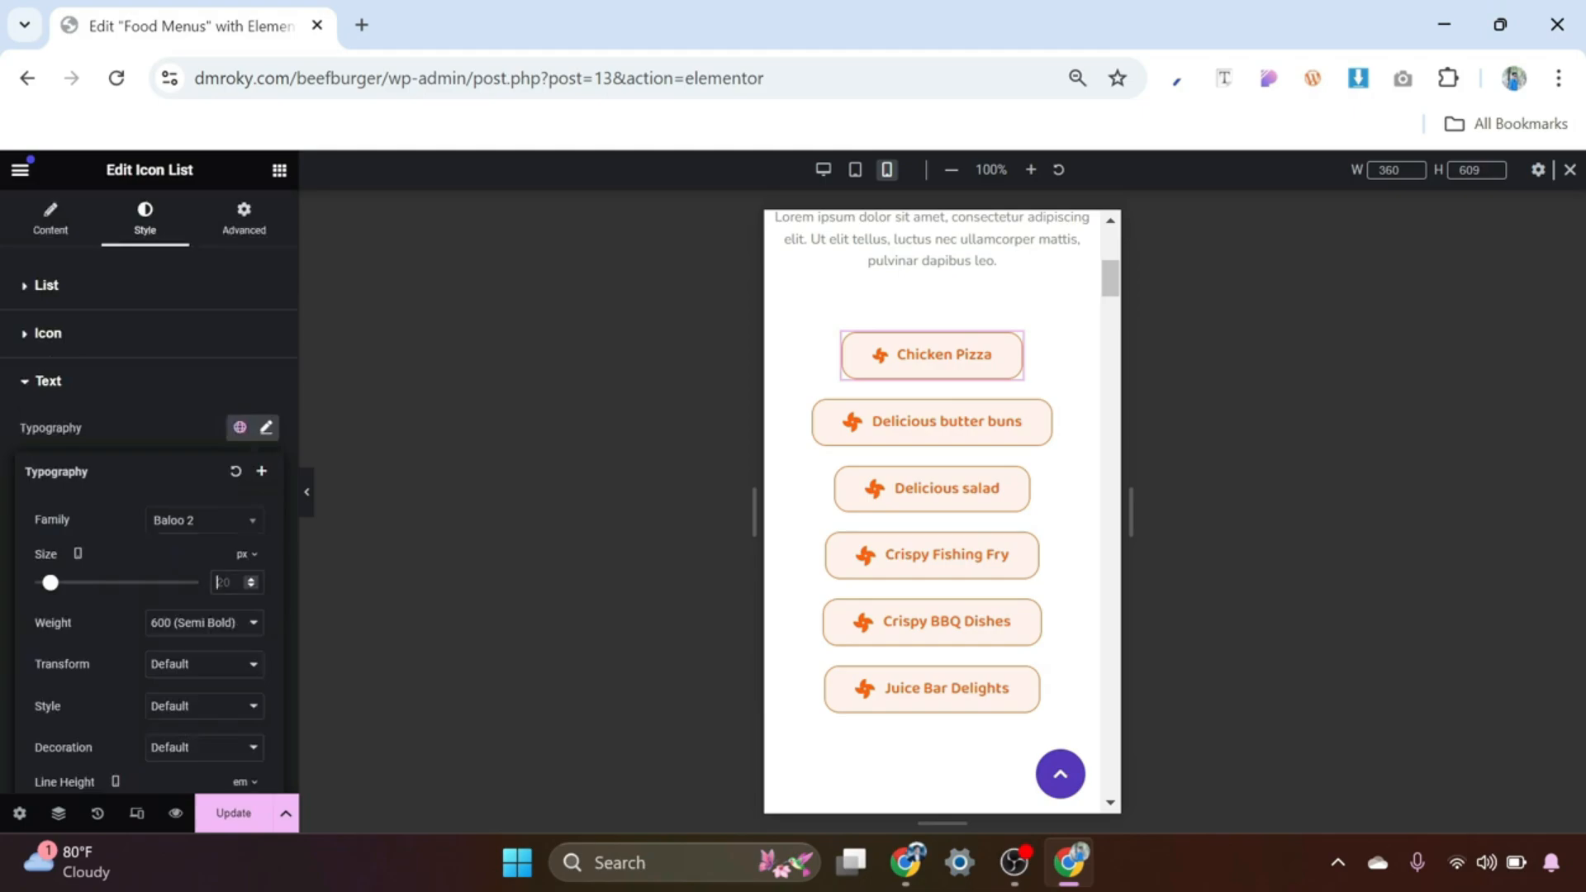
type("15")
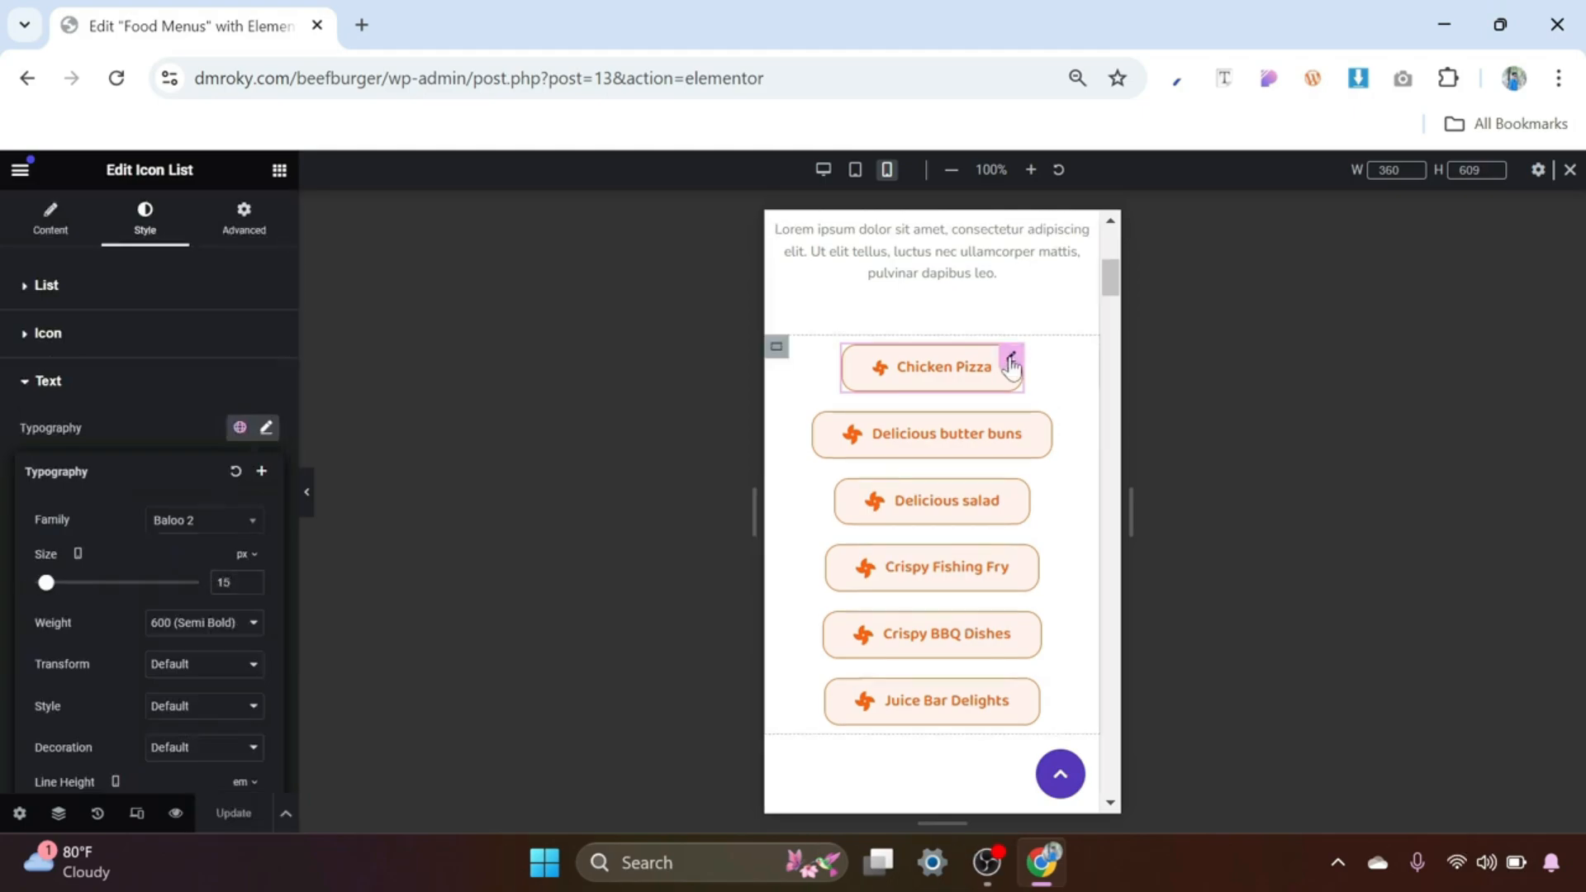
Step: Copy the Chicken Pizza icon list and paste its style onto the Delicious butter buns button
right_click(1012, 366)
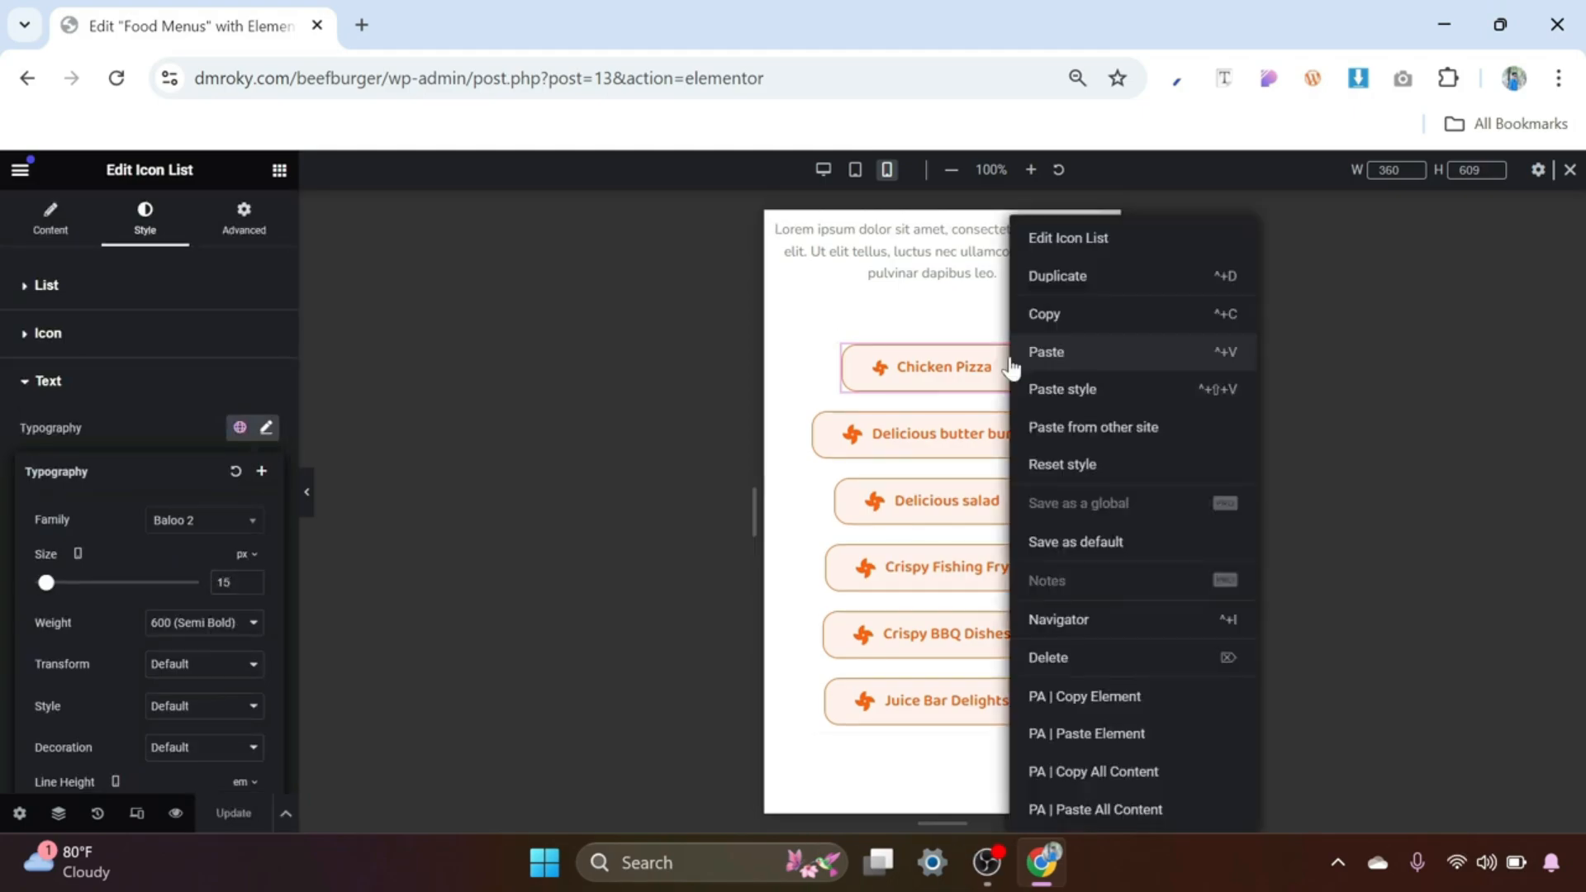
left_click(1052, 311)
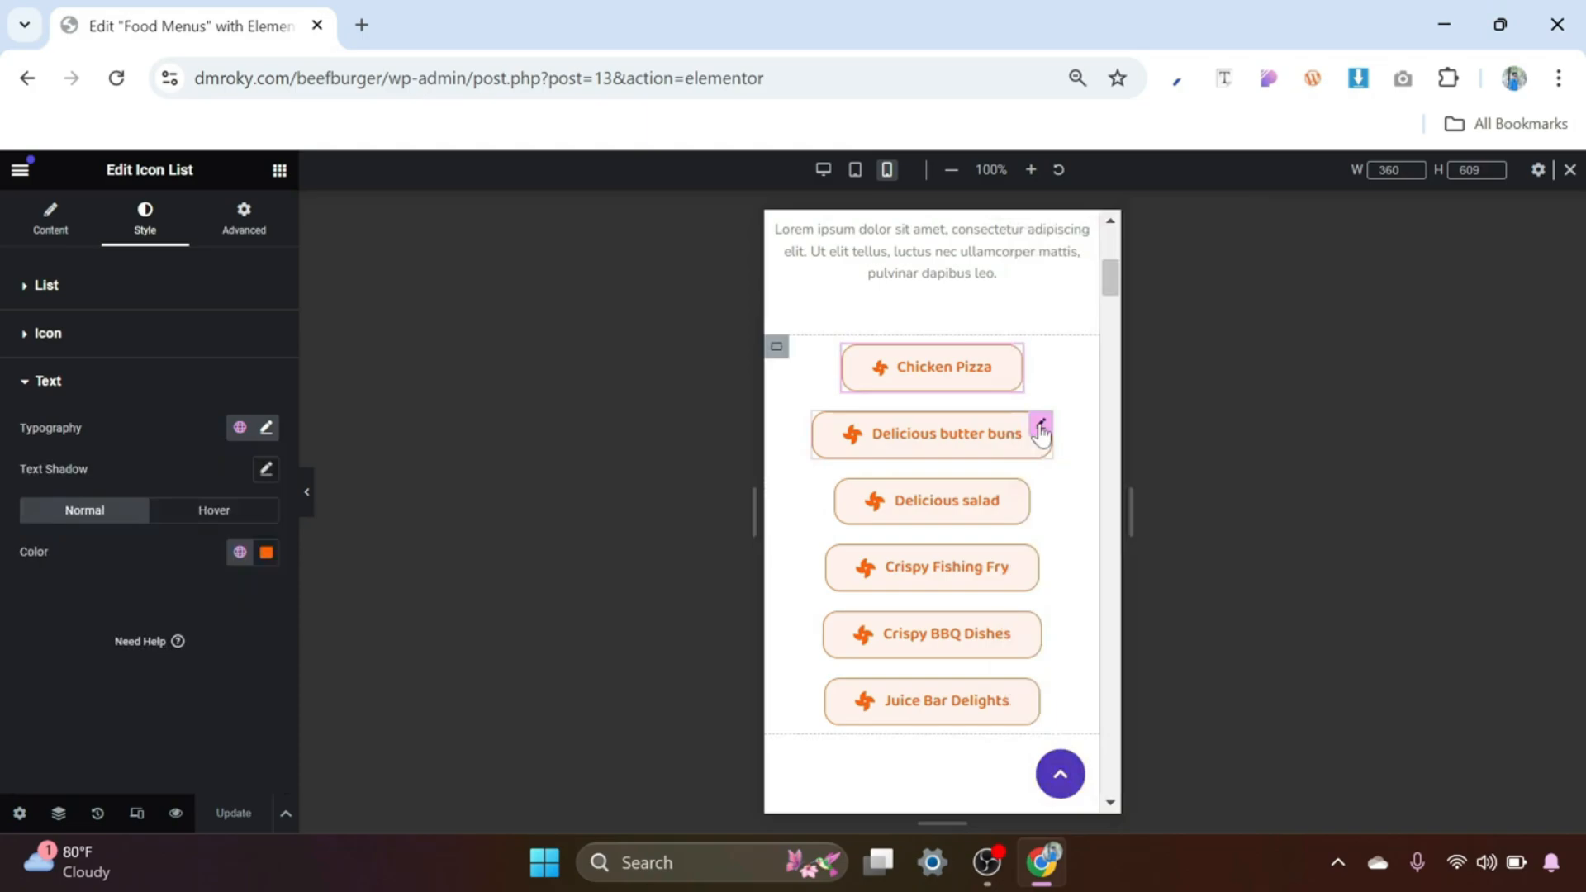
left_click(1041, 430)
right_click(1040, 433)
left_click(1099, 391)
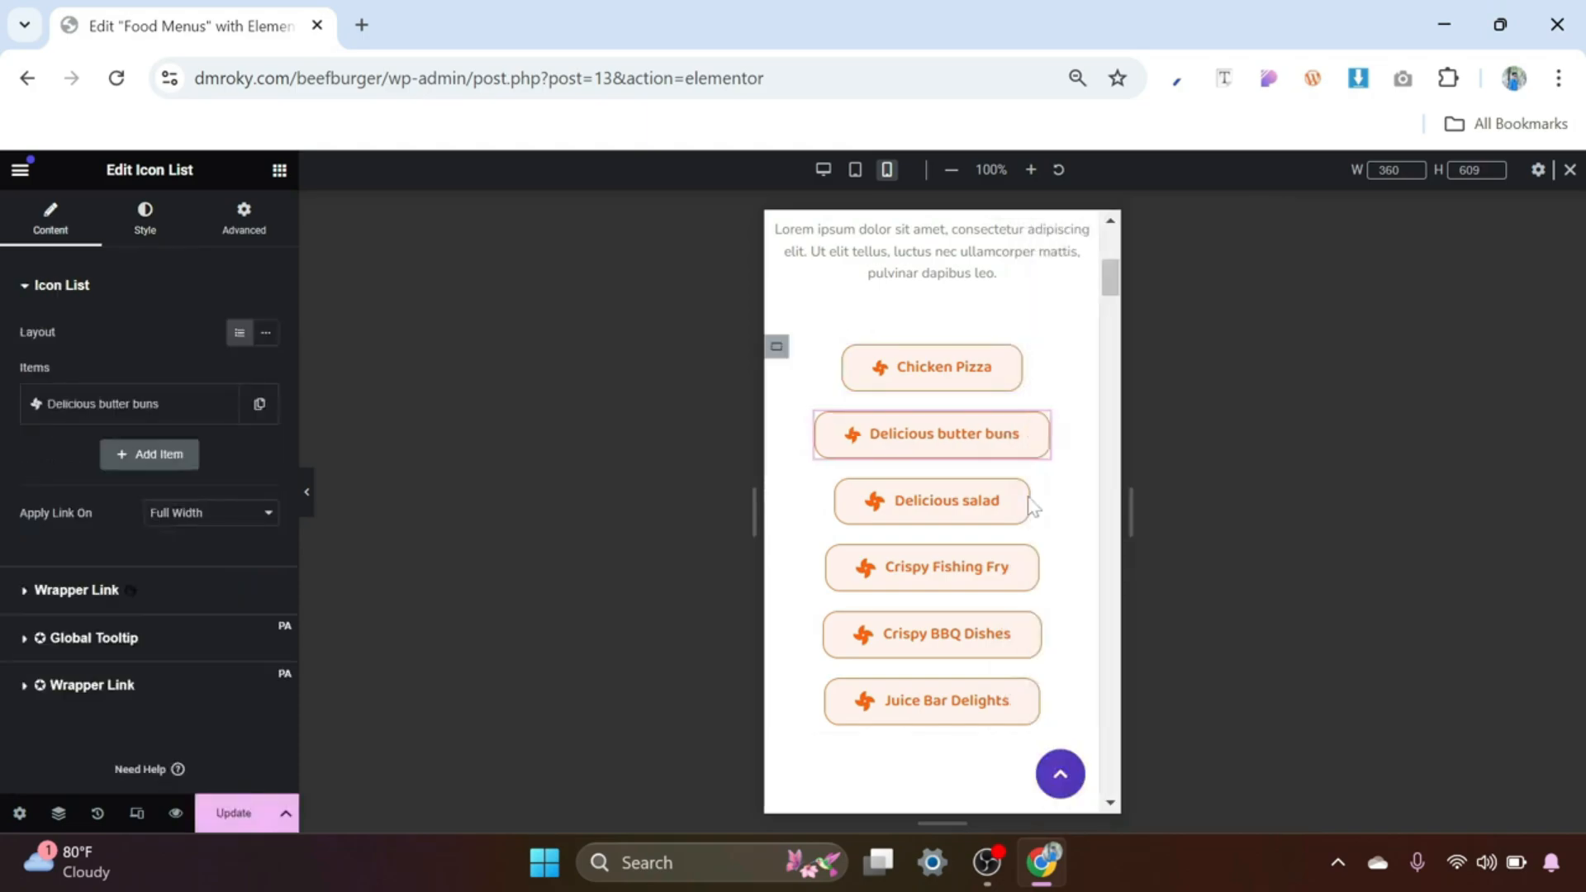
Step: Paste the copied Chicken Pizza style onto the Delicious salad and Crispy Fishing Fry buttons
left_click(1018, 489)
right_click(1018, 489)
left_click(1062, 388)
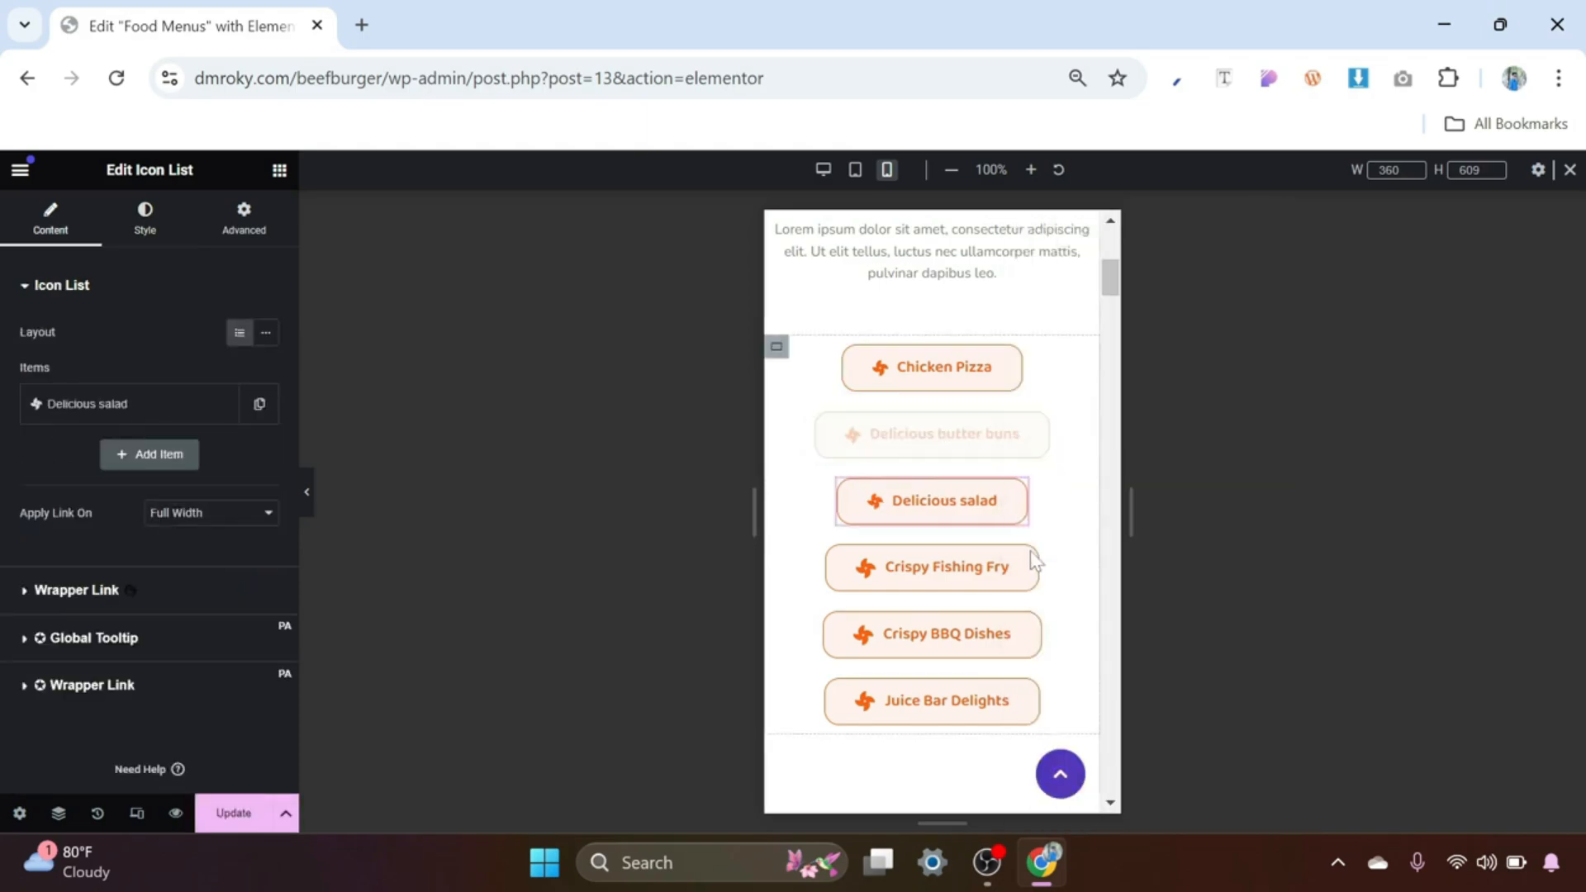
left_click(1029, 561)
right_click(1028, 562)
left_click(1096, 390)
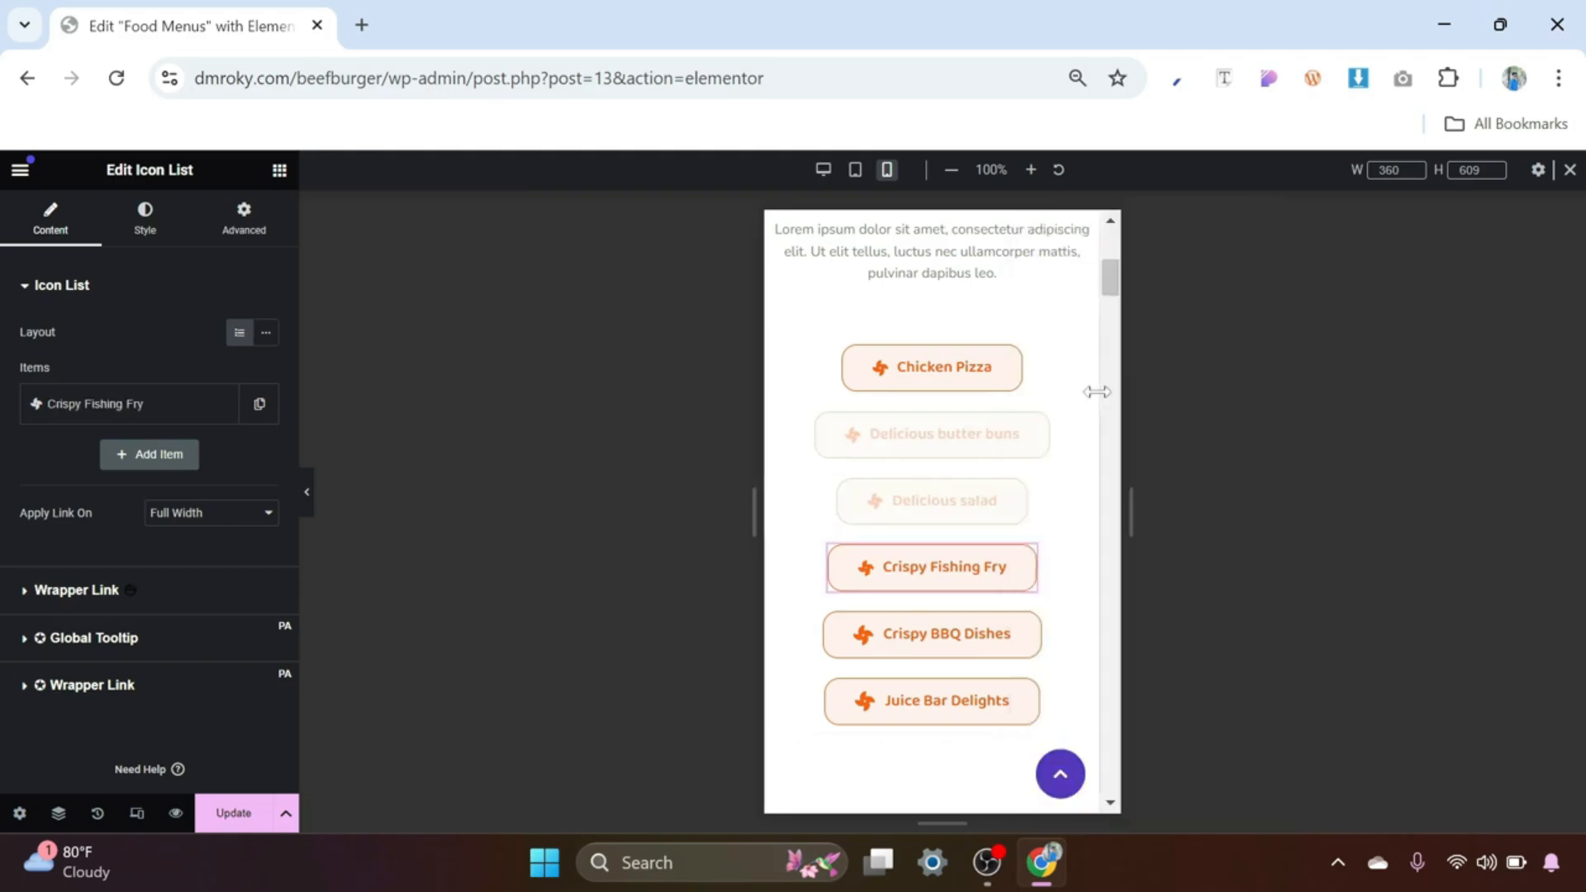
Step: Paste the copied Chicken Pizza style onto the Crispy BBQ Dishes and Juice Bar Delights category buttons
left_click(1028, 627)
right_click(1028, 628)
left_click(1080, 390)
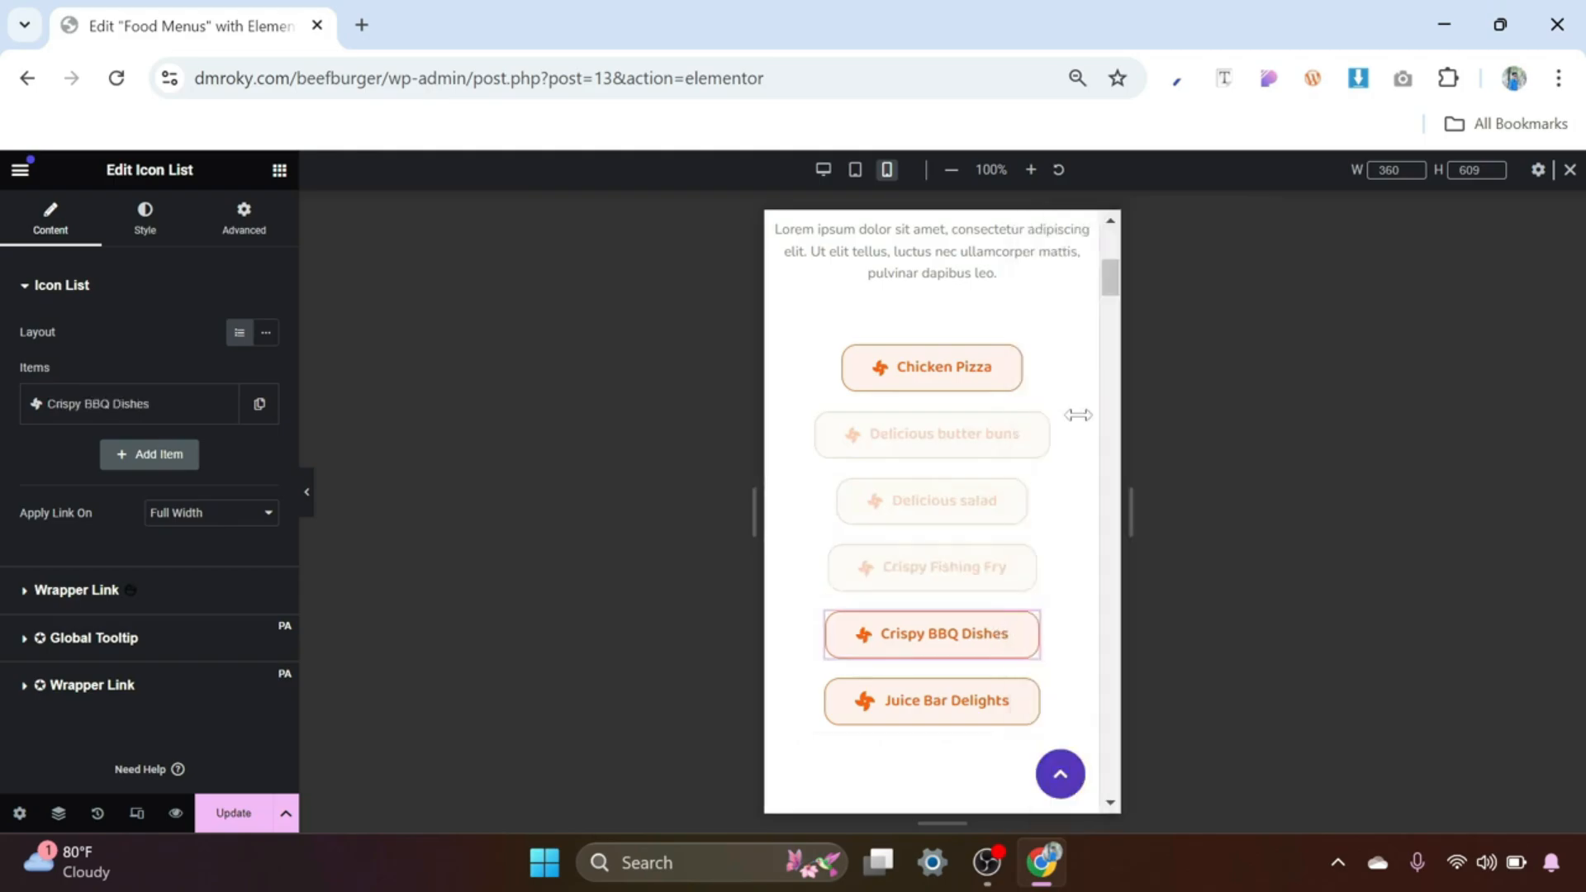
left_click(1024, 701)
right_click(1025, 701)
left_click(1098, 390)
Step: Check the mobile layout of the category buttons and menu sections, and exit responsive mode back to the desktop view
scroll(1019, 582, "down", 5)
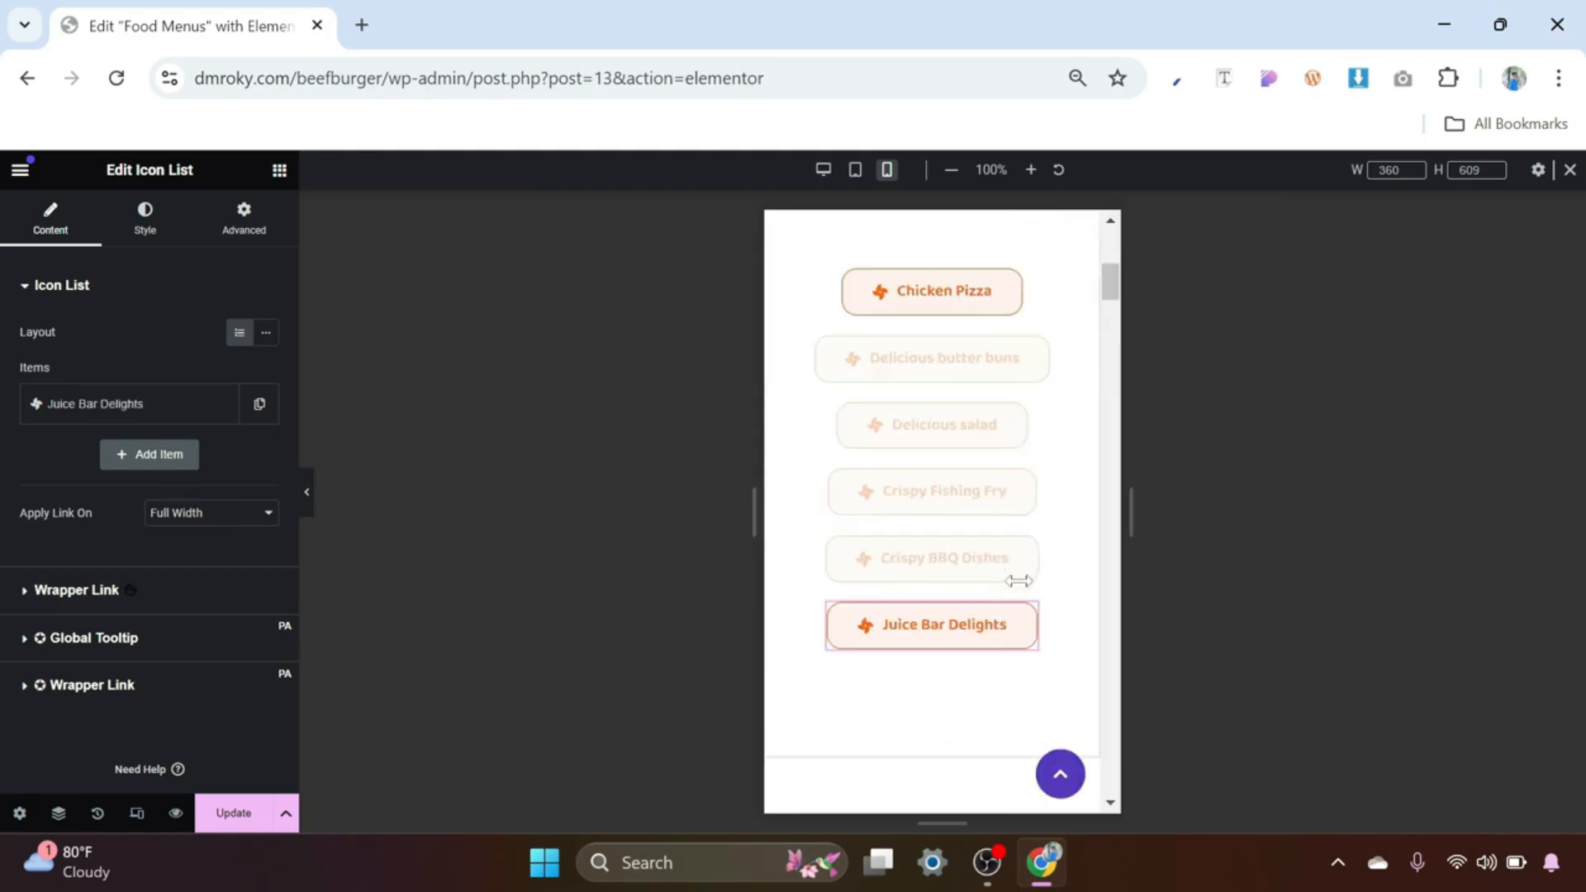
scroll(950, 513, "down", 15)
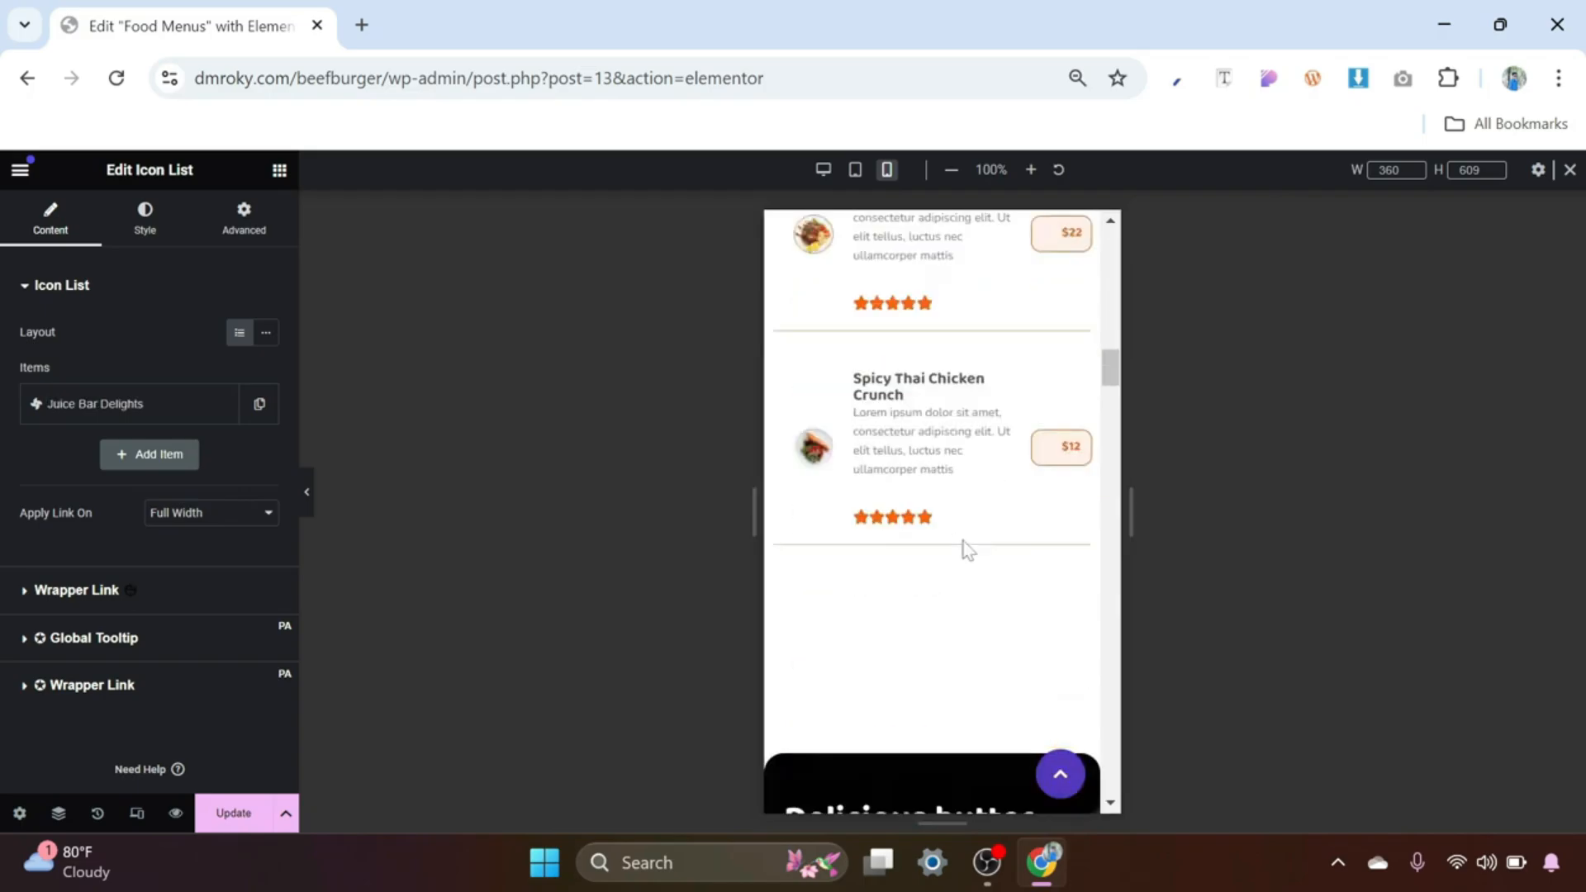
scroll(966, 550, "down", 5)
scroll(963, 545, "up", 10)
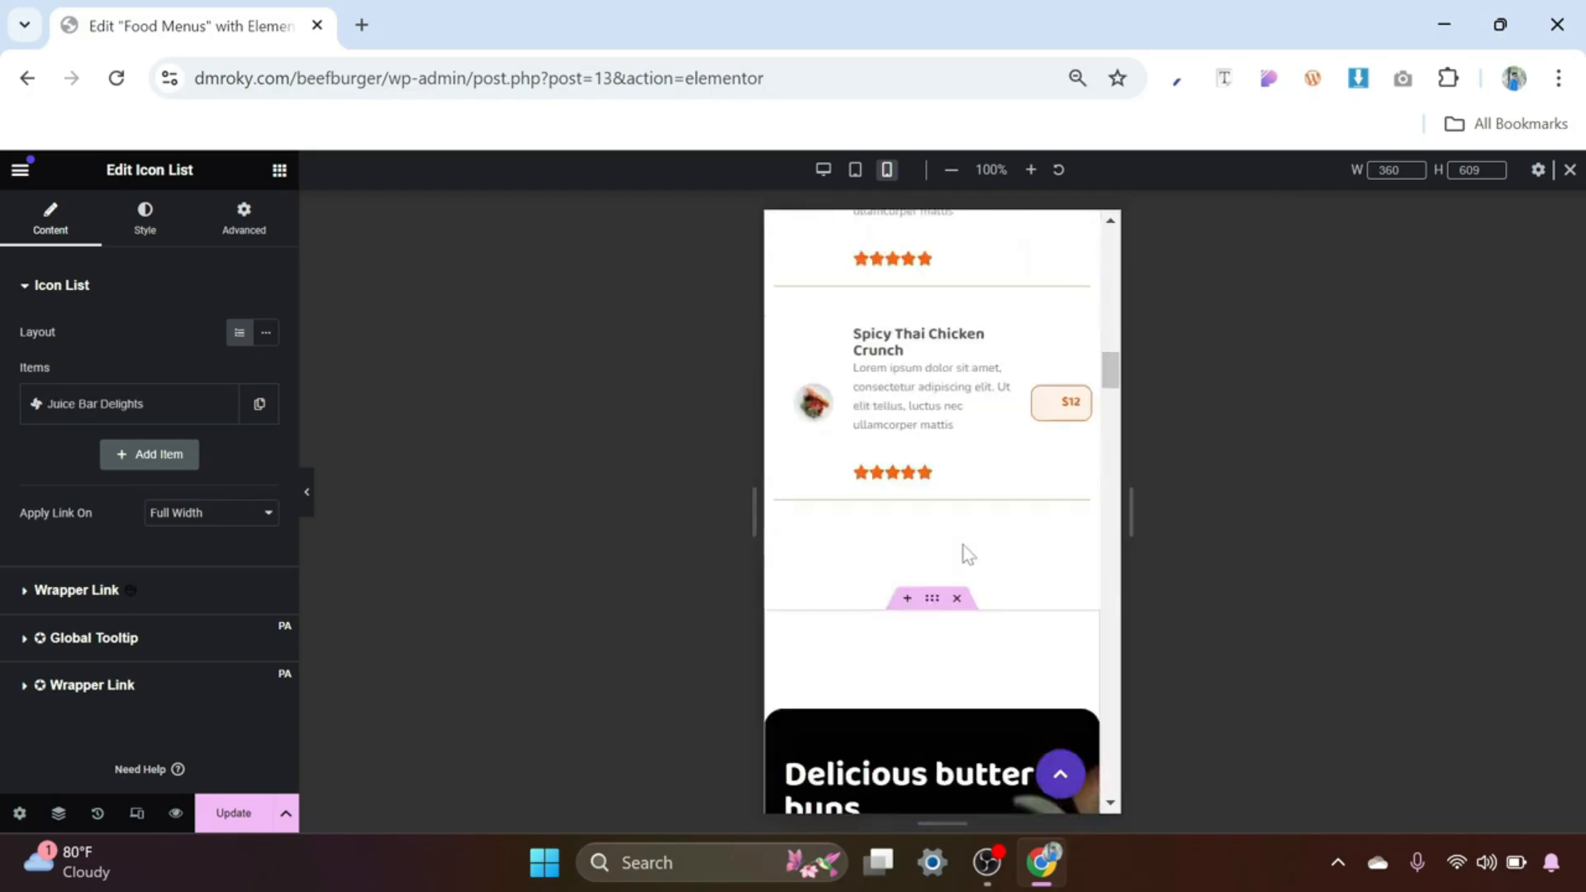
scroll(962, 554, "up", 10)
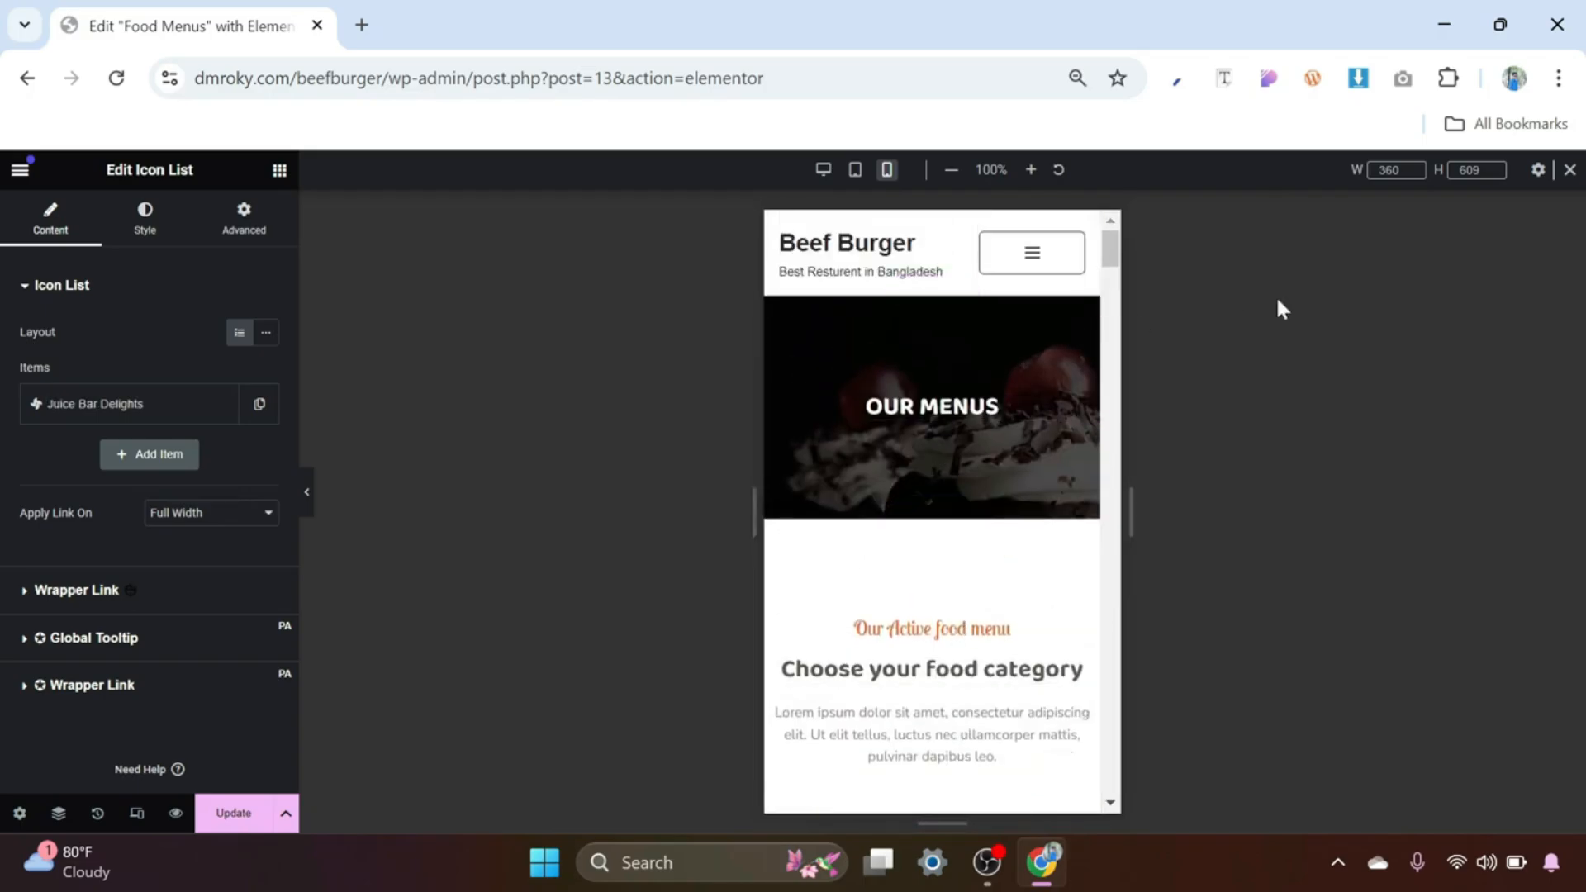
left_click(1570, 173)
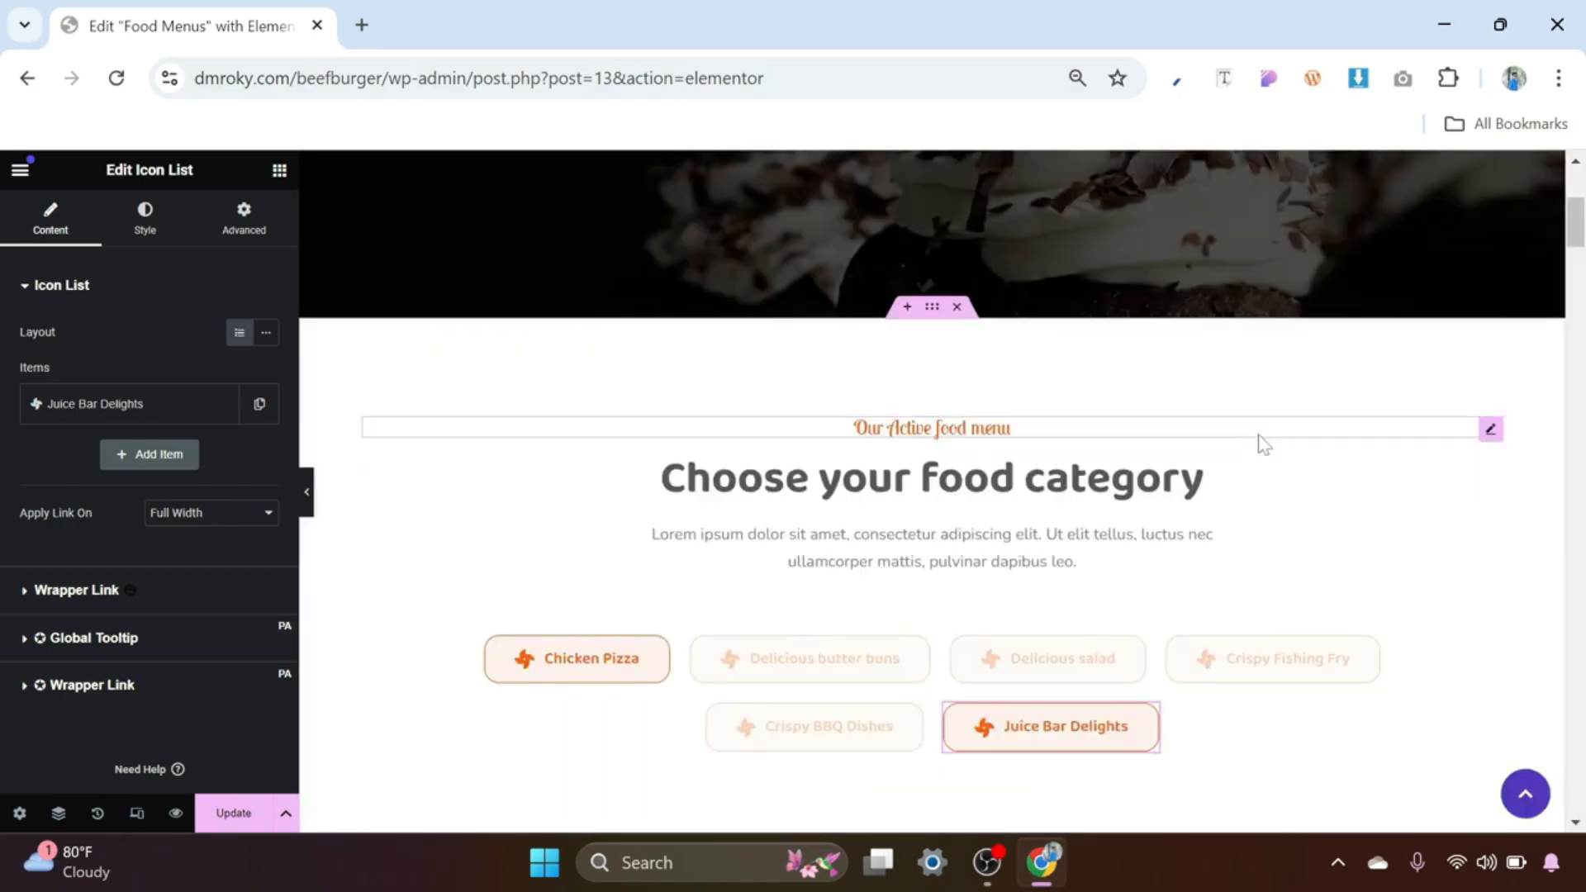
Step: Give the "Choose your food category" heading a Fade In Up entrance animation
left_click(1194, 488)
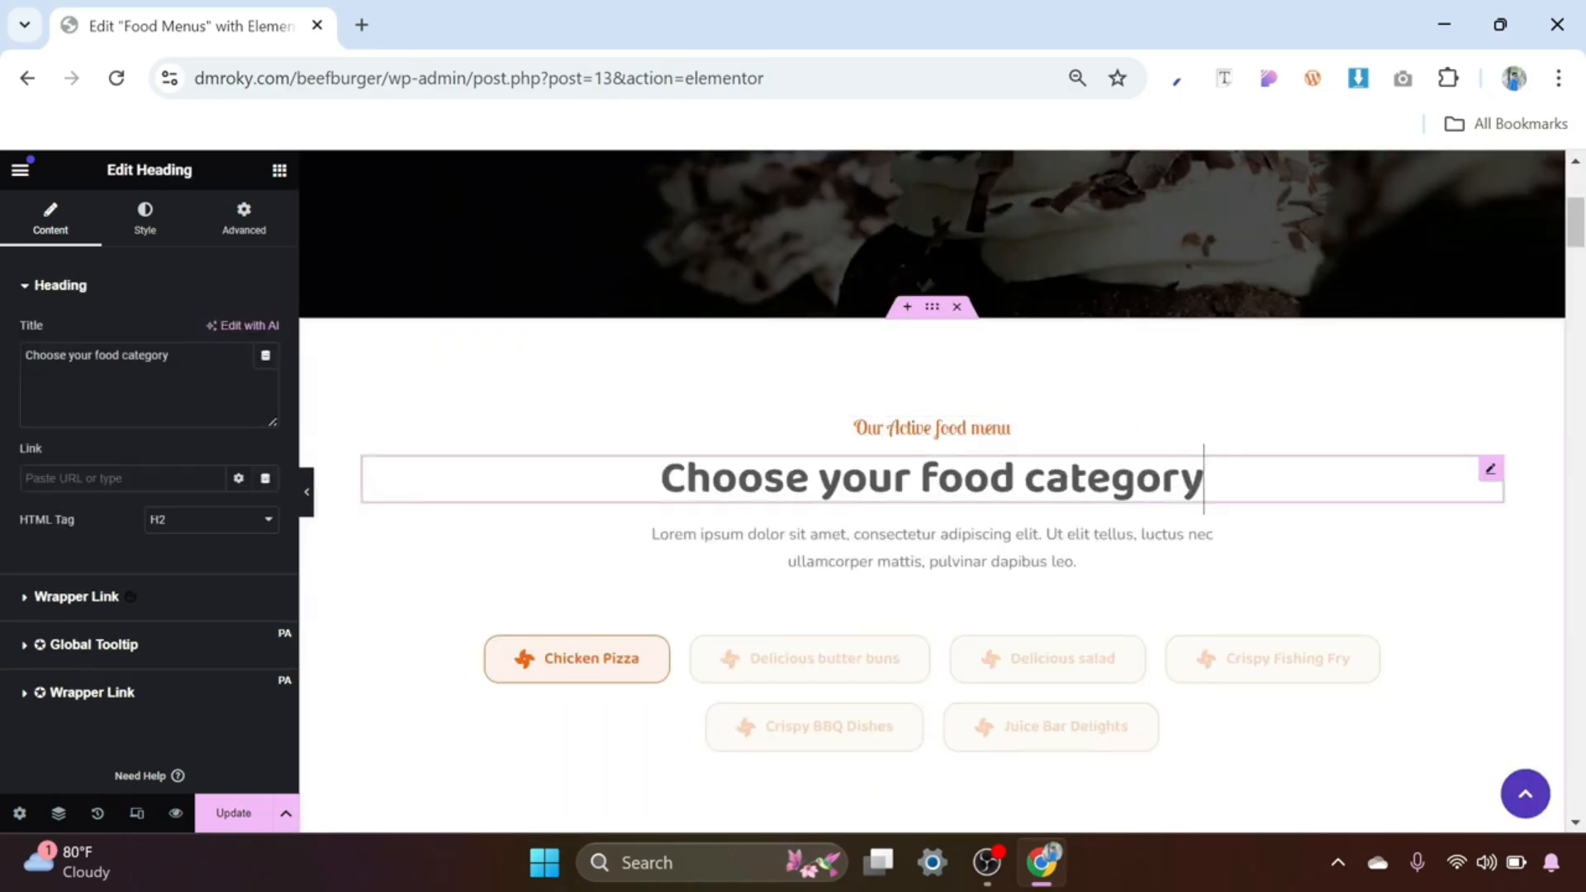
left_click(250, 234)
scroll(124, 524, "down", 5)
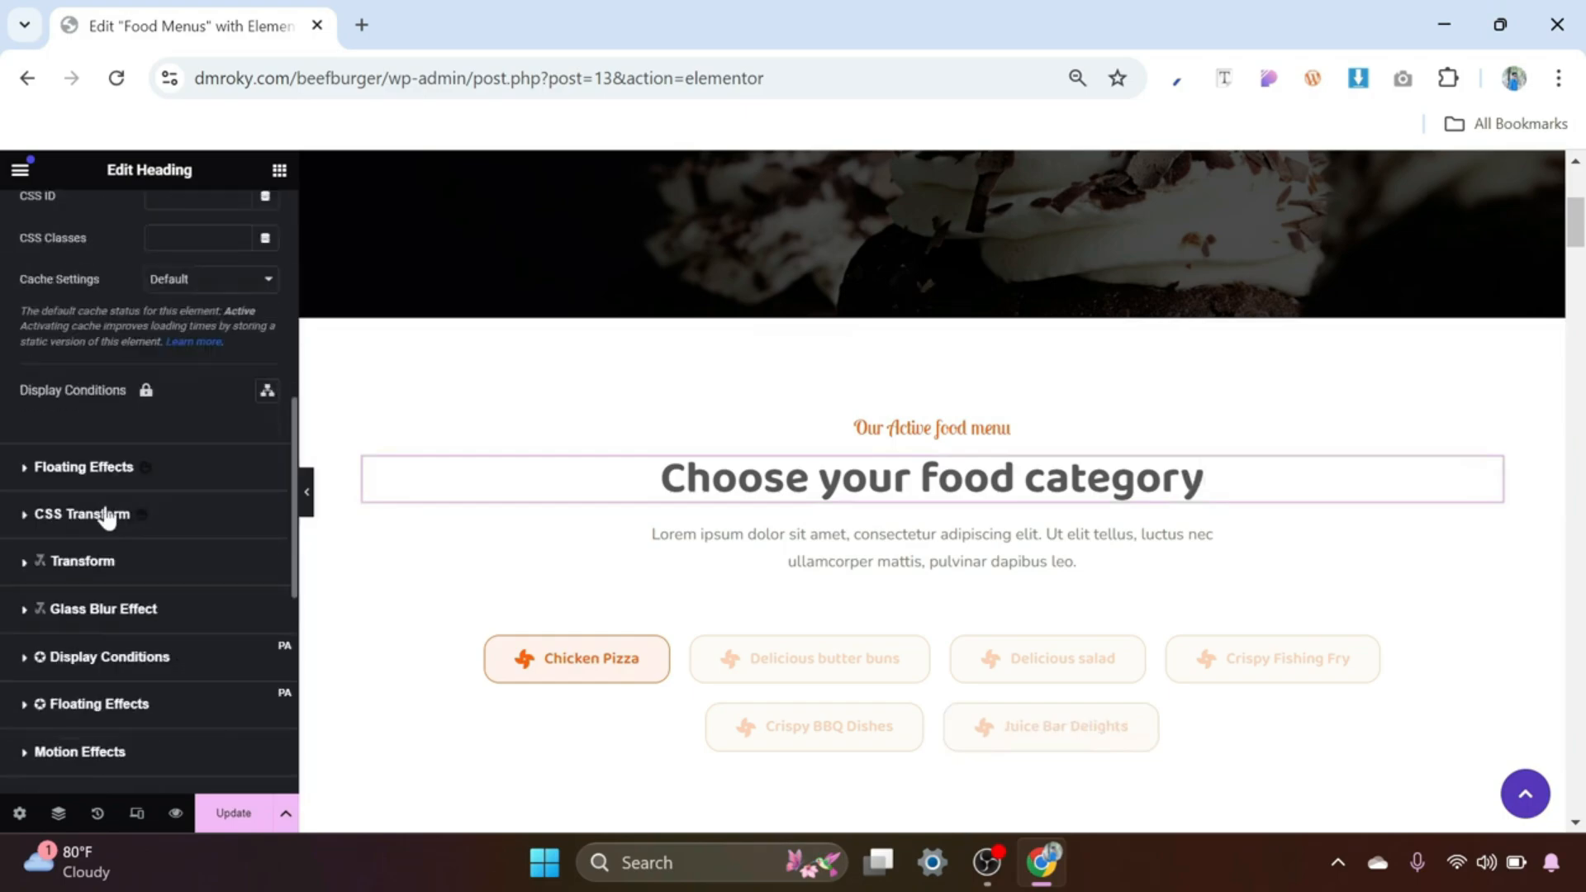
scroll(107, 570, "down", 2)
left_click(102, 641)
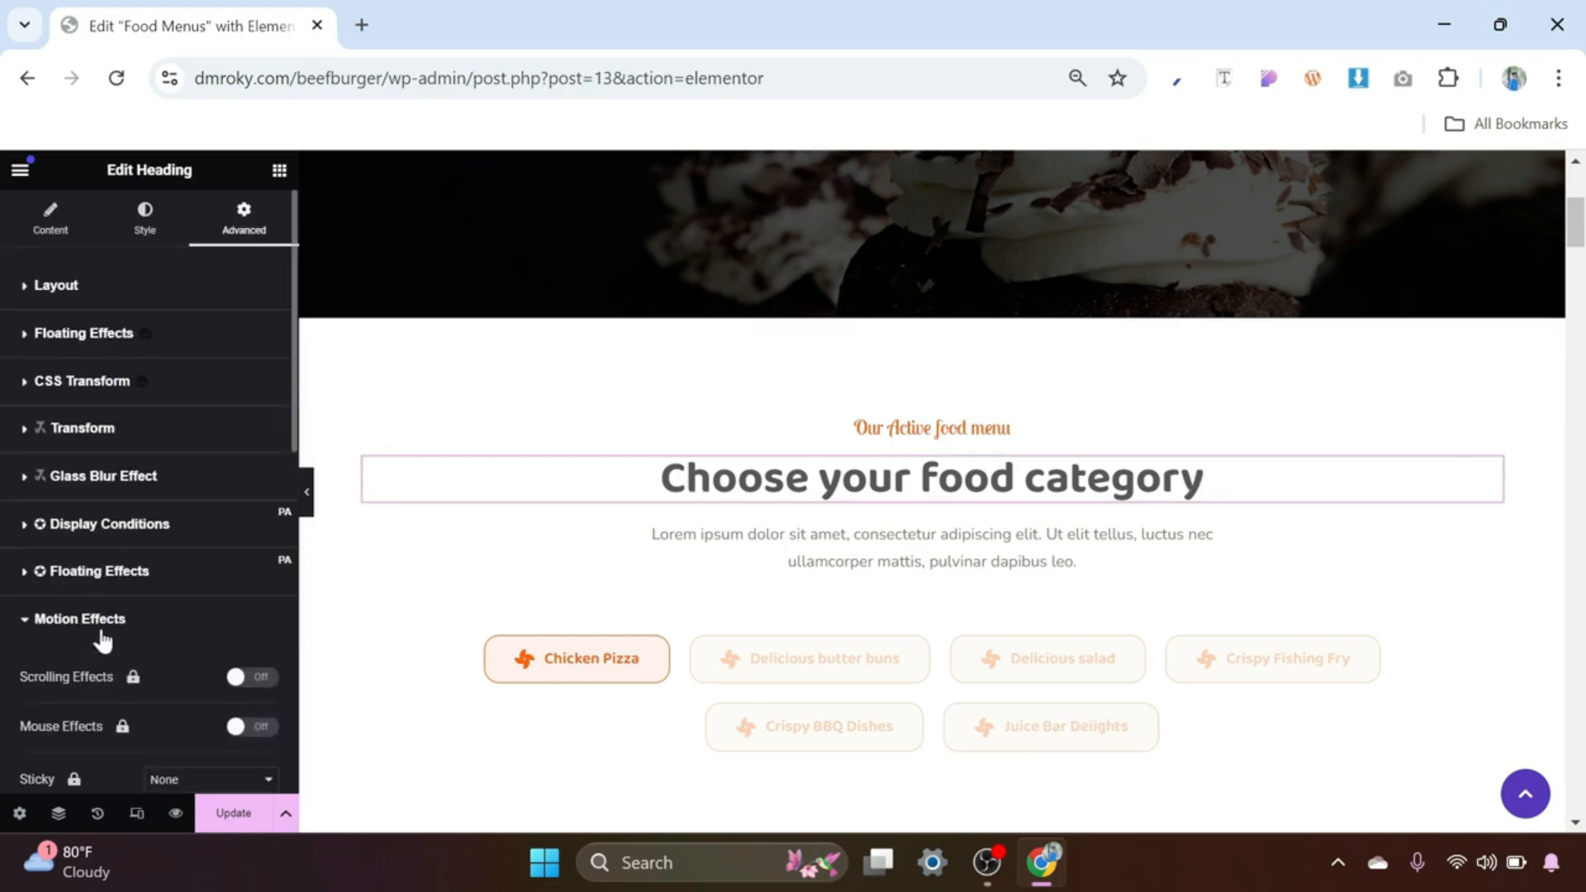
scroll(167, 597, "down", 3)
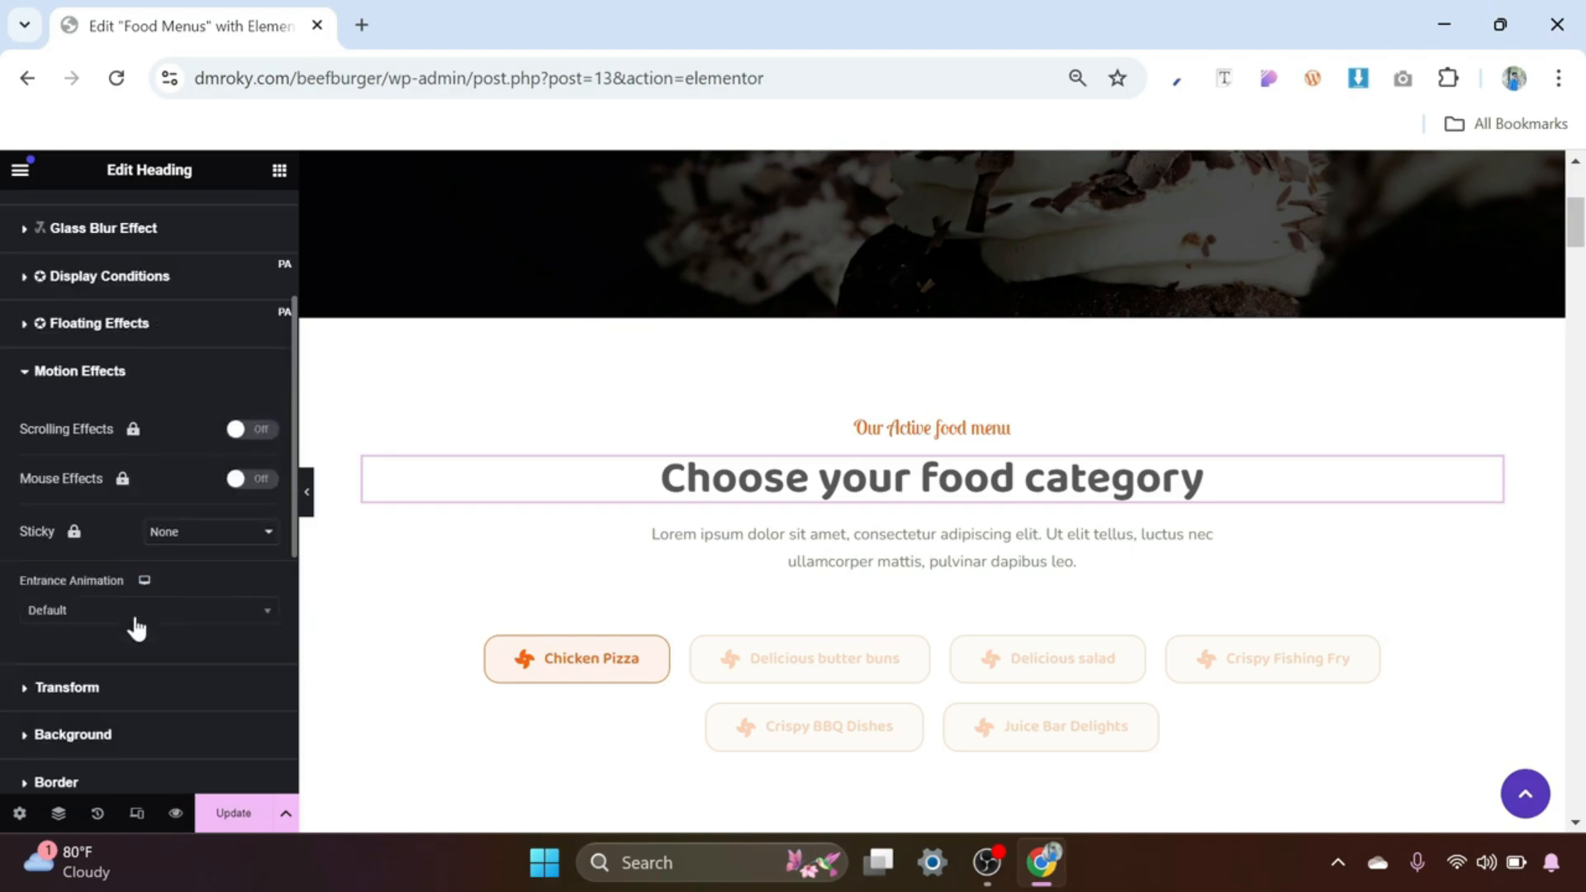
left_click(136, 620)
left_click(130, 553)
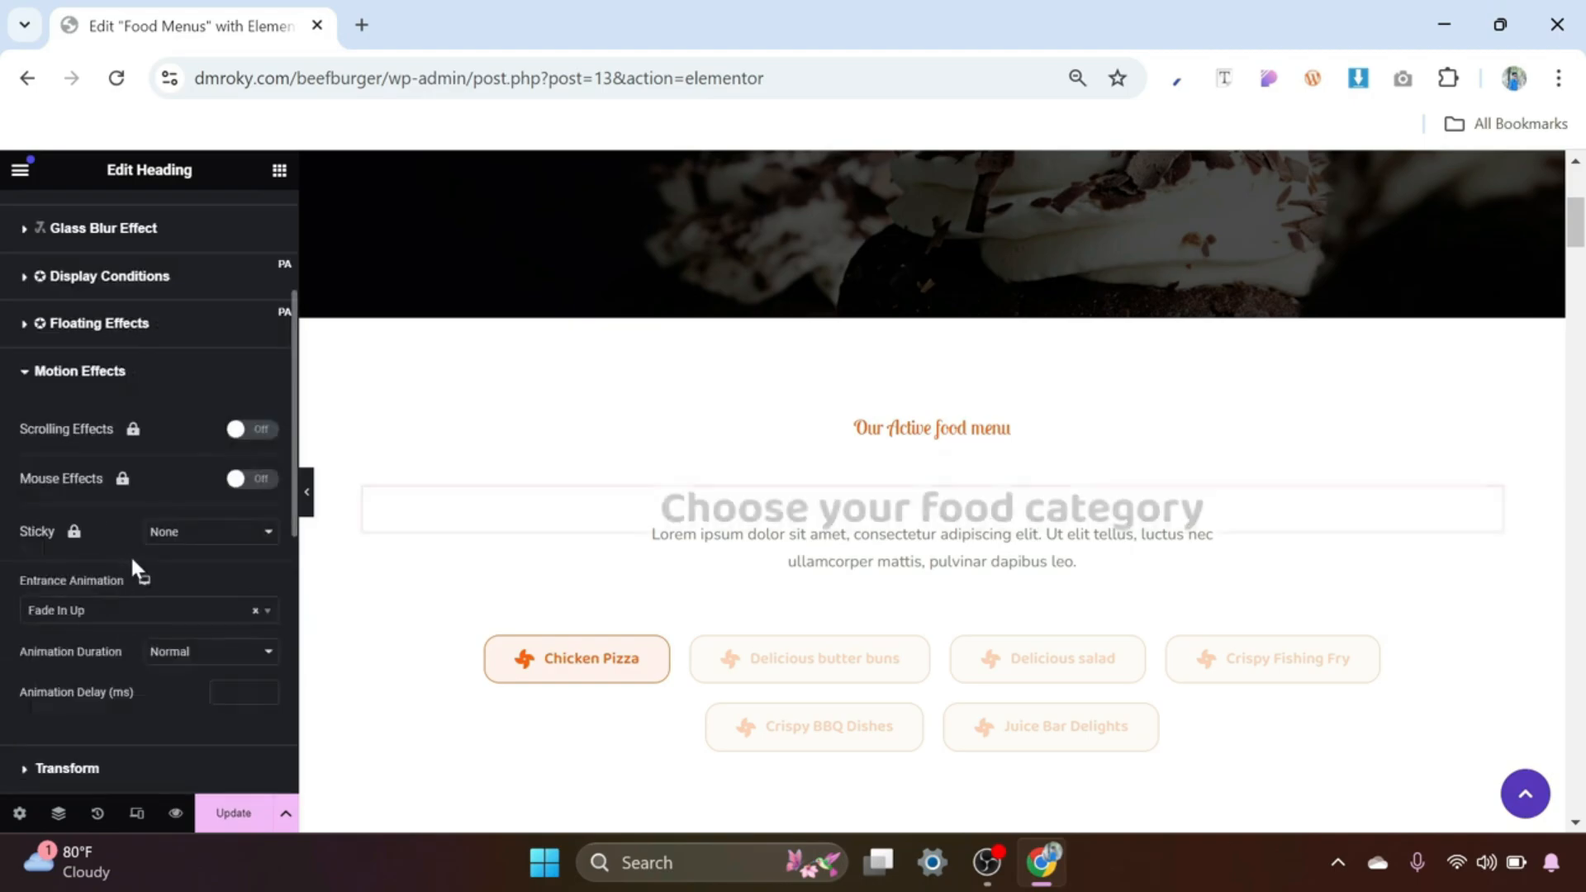
Step: Look over the desktop page between the category buttons and the Chicken Pizza menu section
scroll(1025, 546, "down", 3)
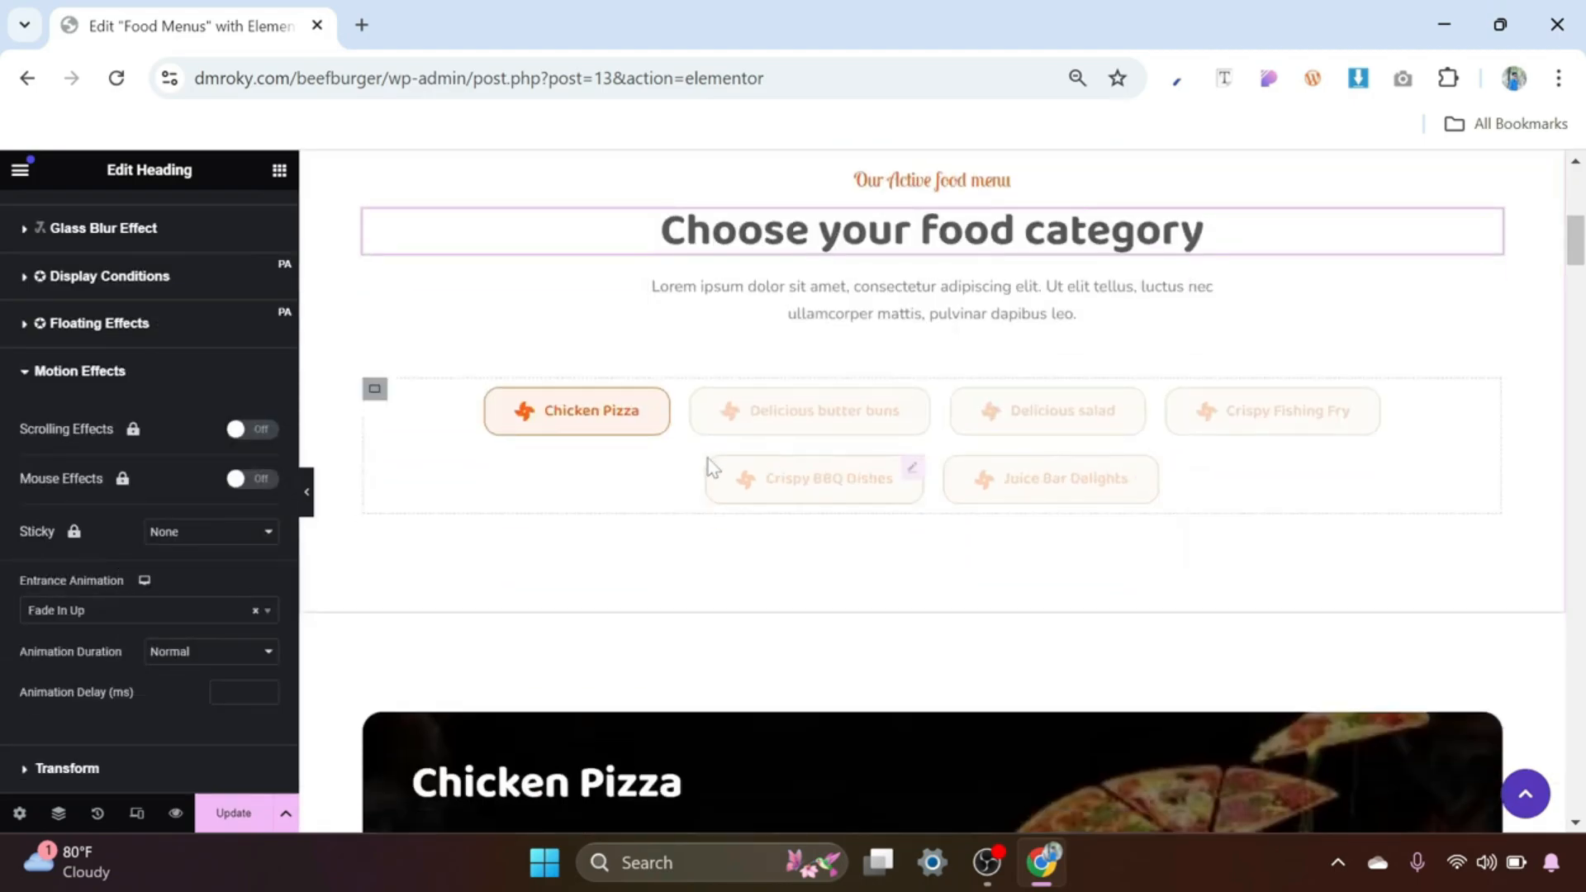
scroll(892, 493, "down", 7)
scroll(897, 505, "down", 4)
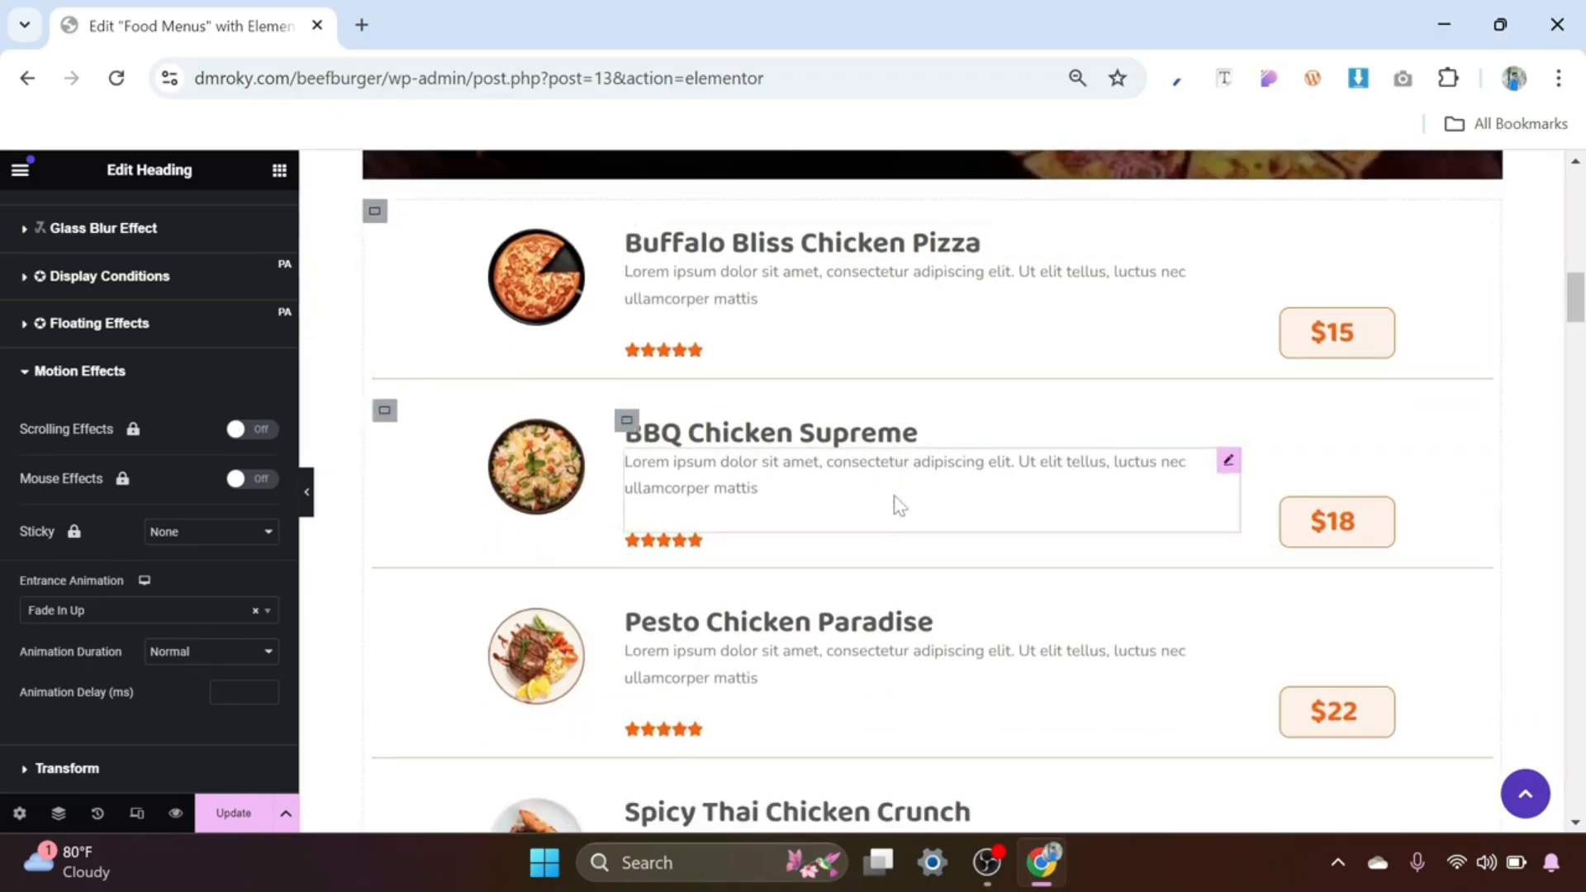
scroll(896, 506, "up", 9)
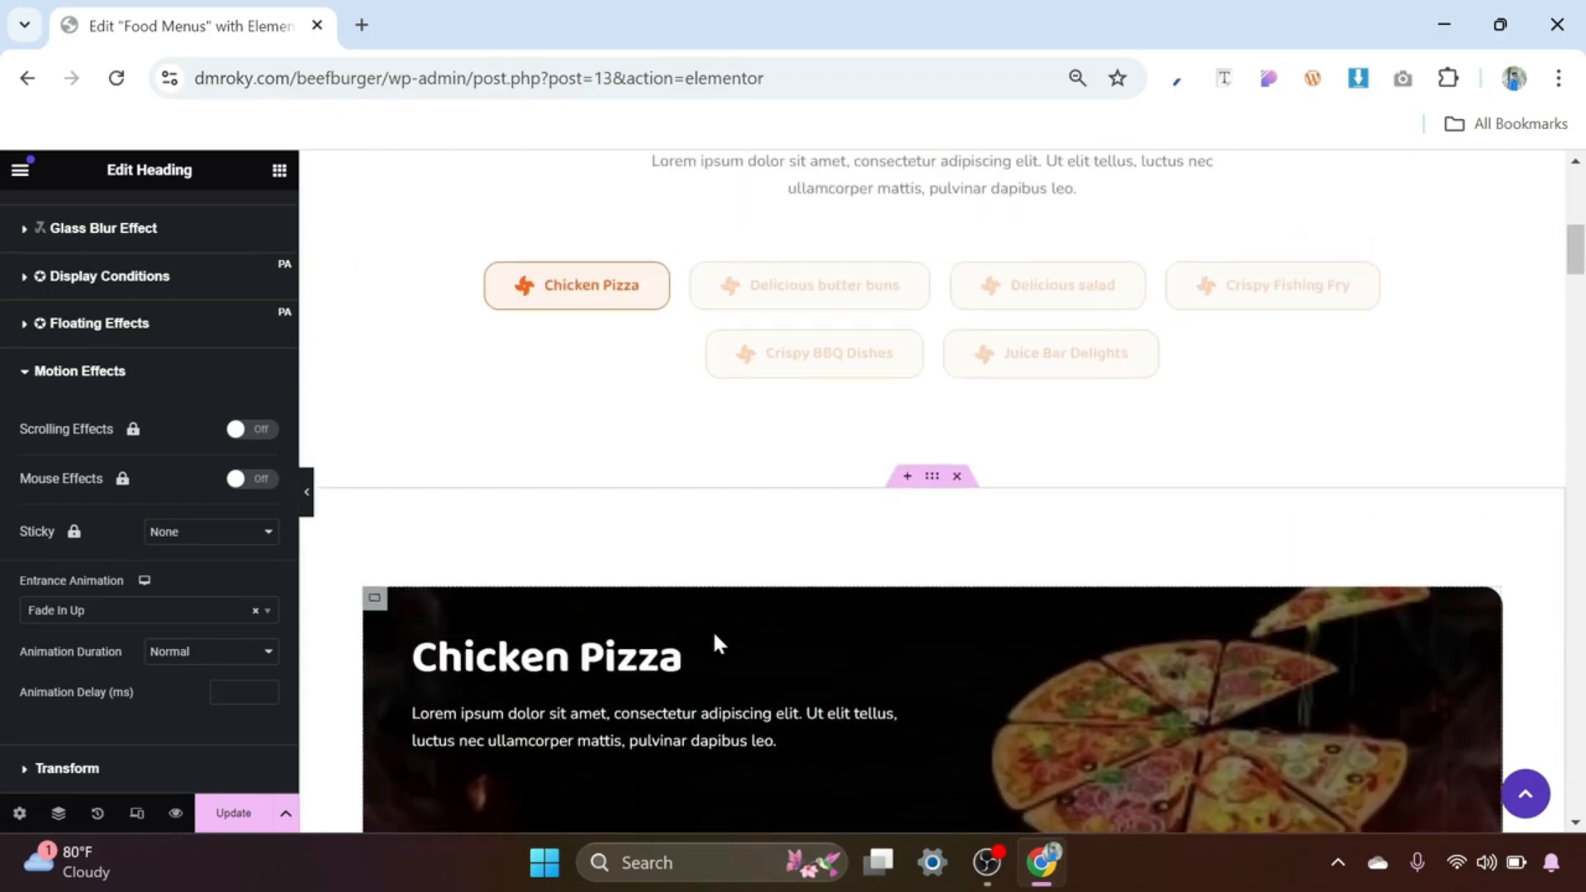
scroll(920, 555, "down", 3)
scroll(876, 576, "down", 2)
scroll(872, 570, "up", 11)
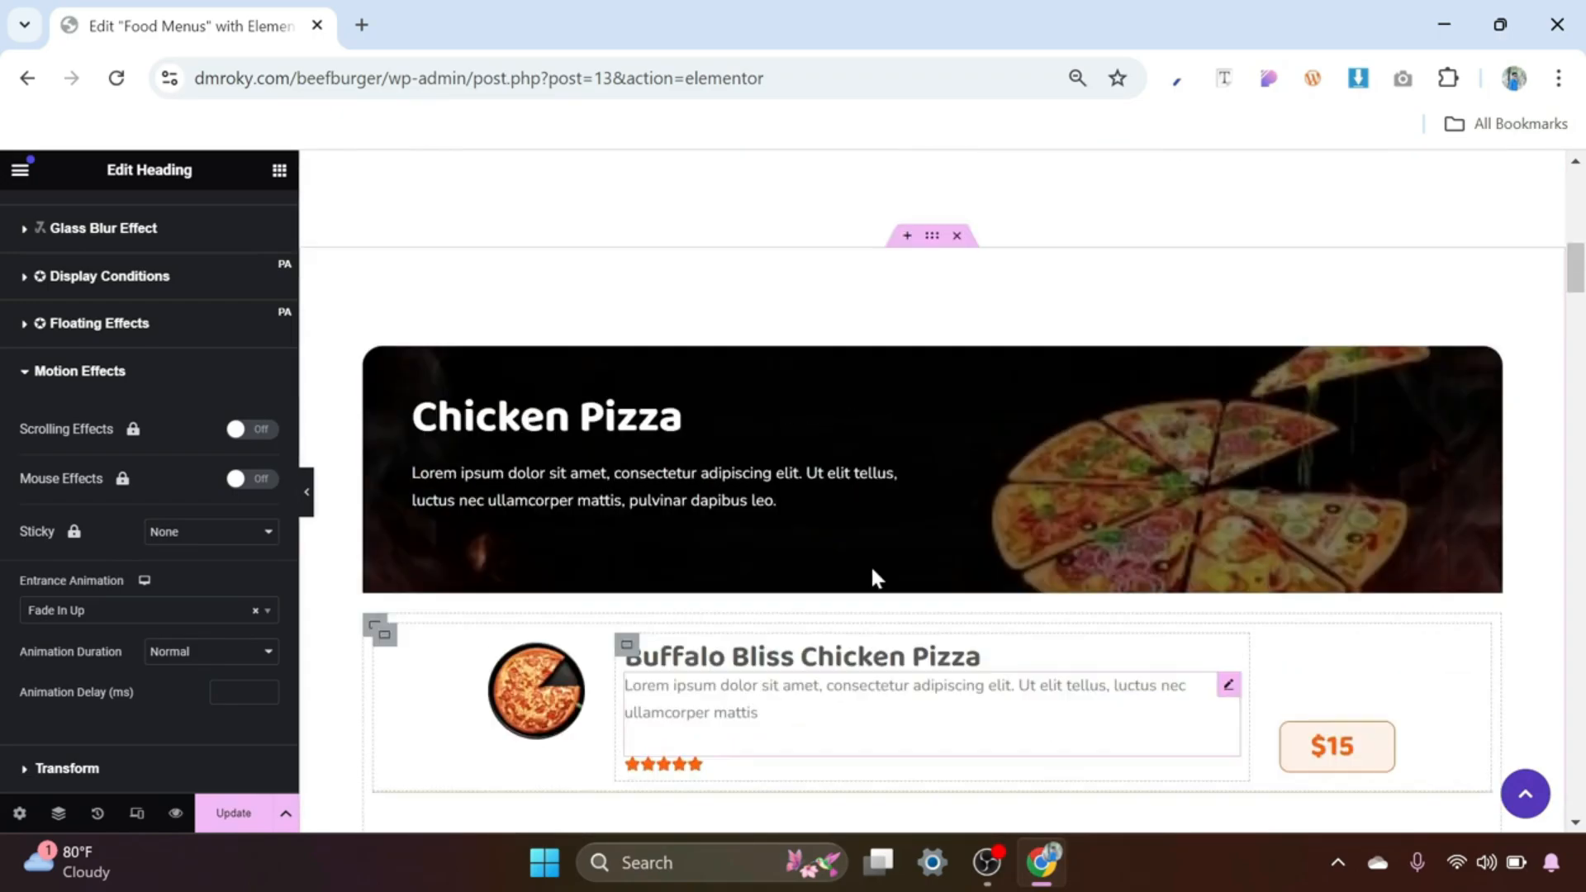
scroll(885, 562, "down", 4)
scroll(892, 551, "down", 1)
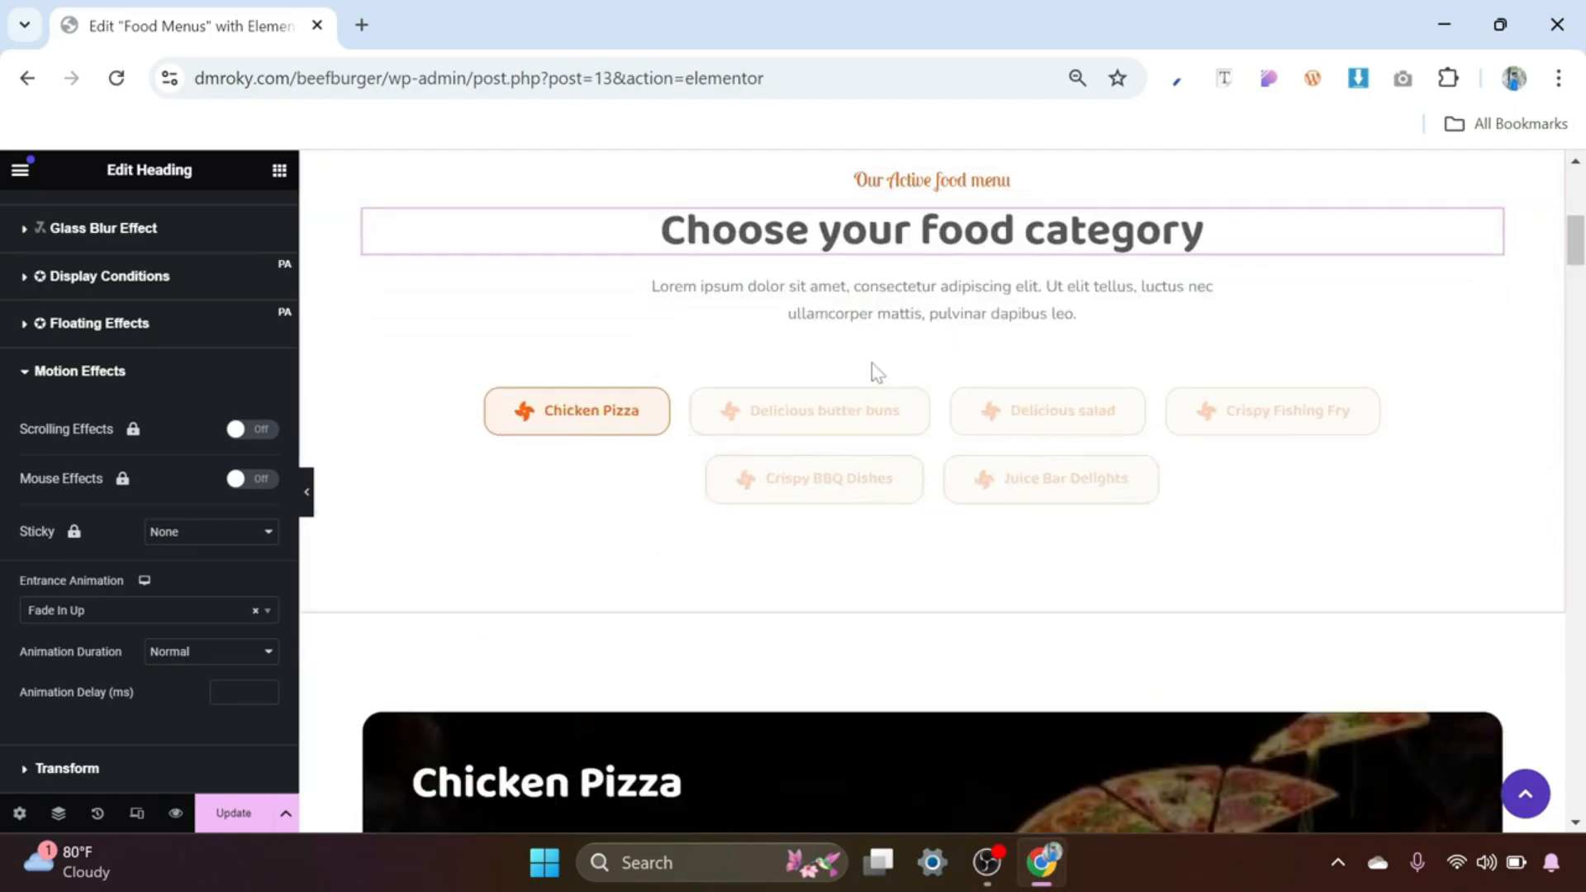
scroll(960, 535, "down", 2)
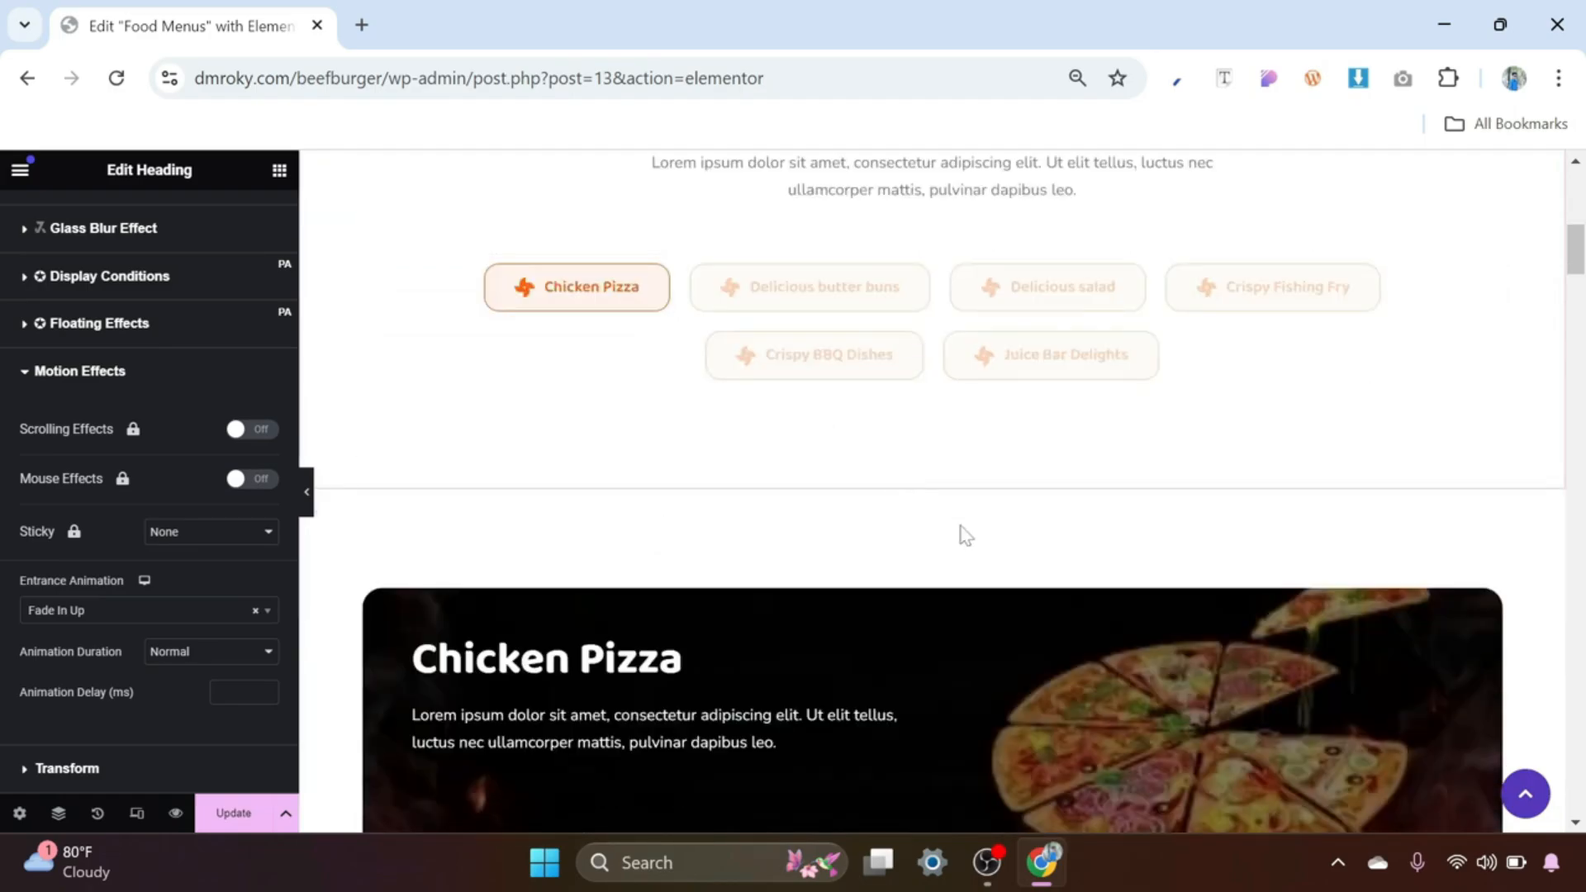
Step: Set the CSS ID of the container holding the Chicken Pizza menu section to pizza
mouse_move(960, 534)
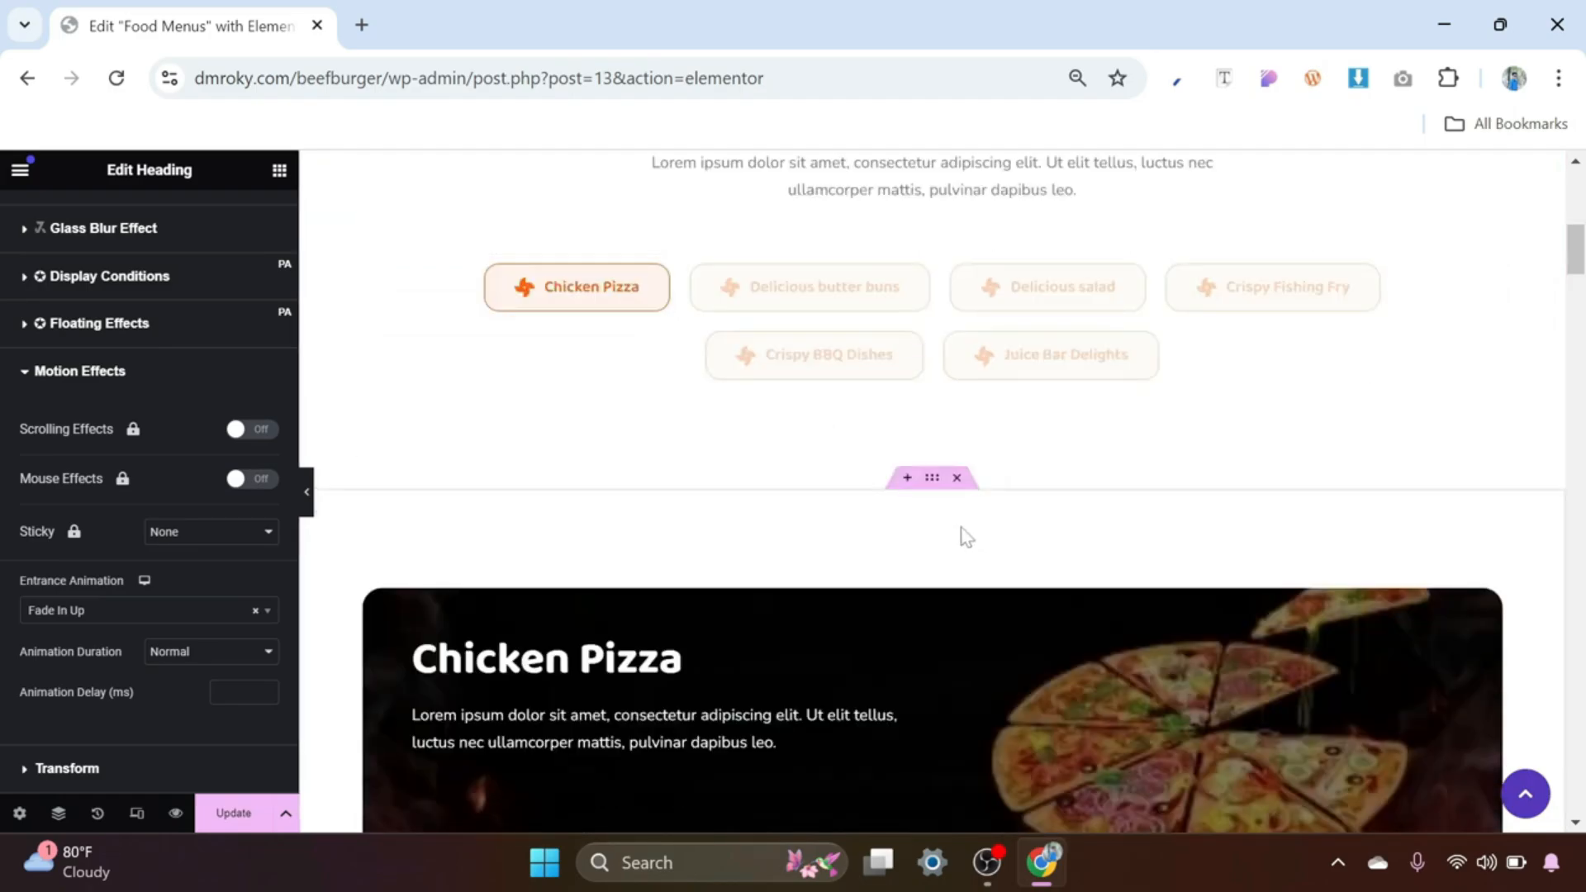
left_click(933, 479)
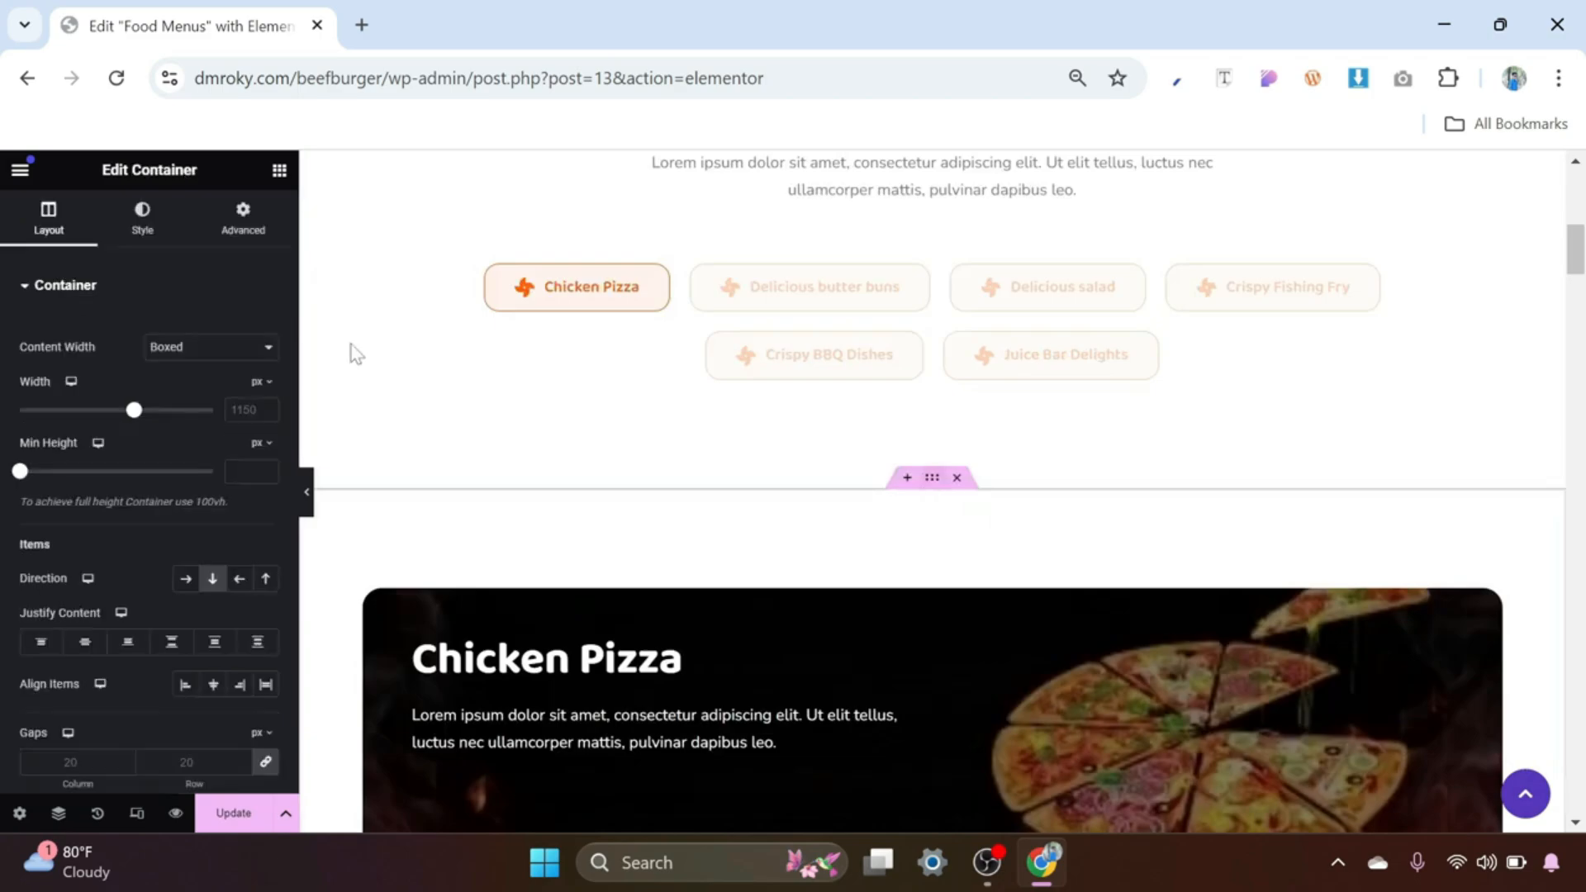
left_click(243, 223)
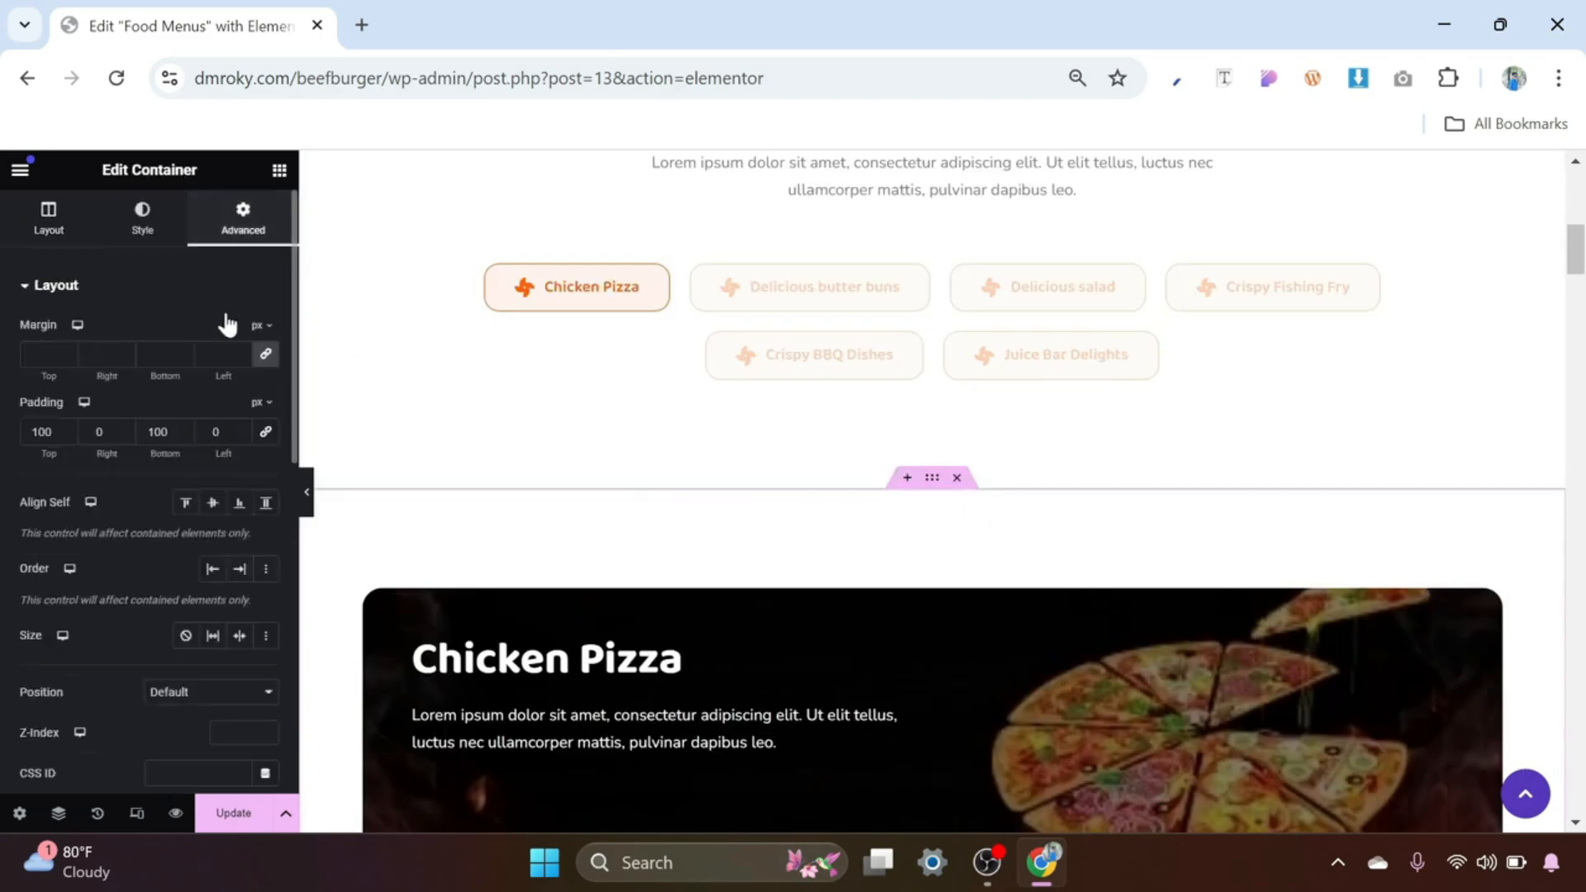
scroll(145, 580, "down", 2)
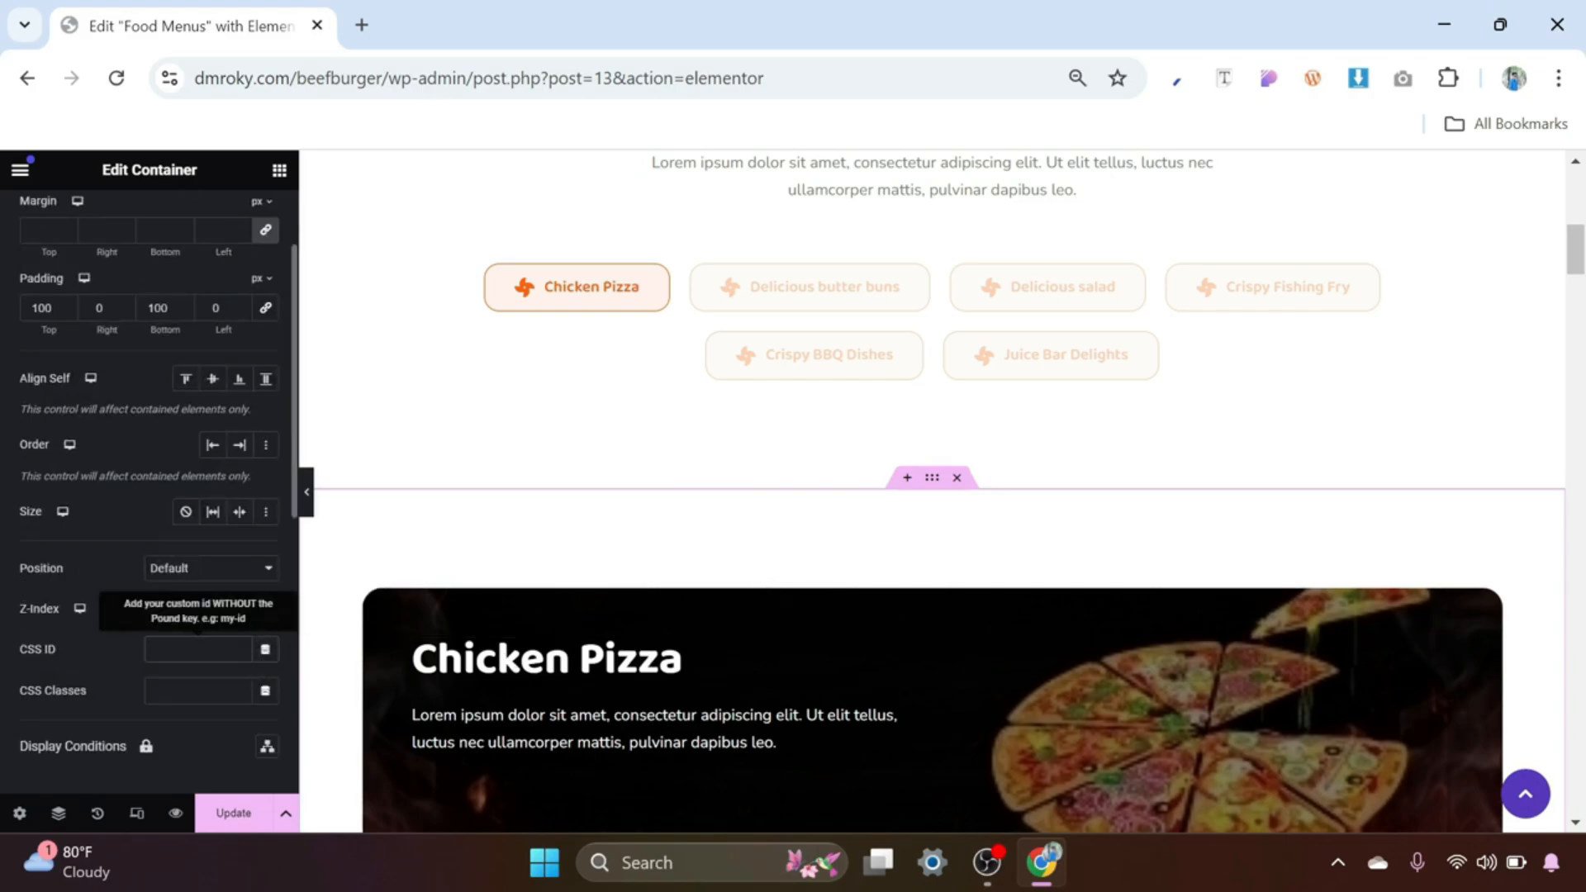
type("zza")
left_click_drag(182, 650, 148, 651)
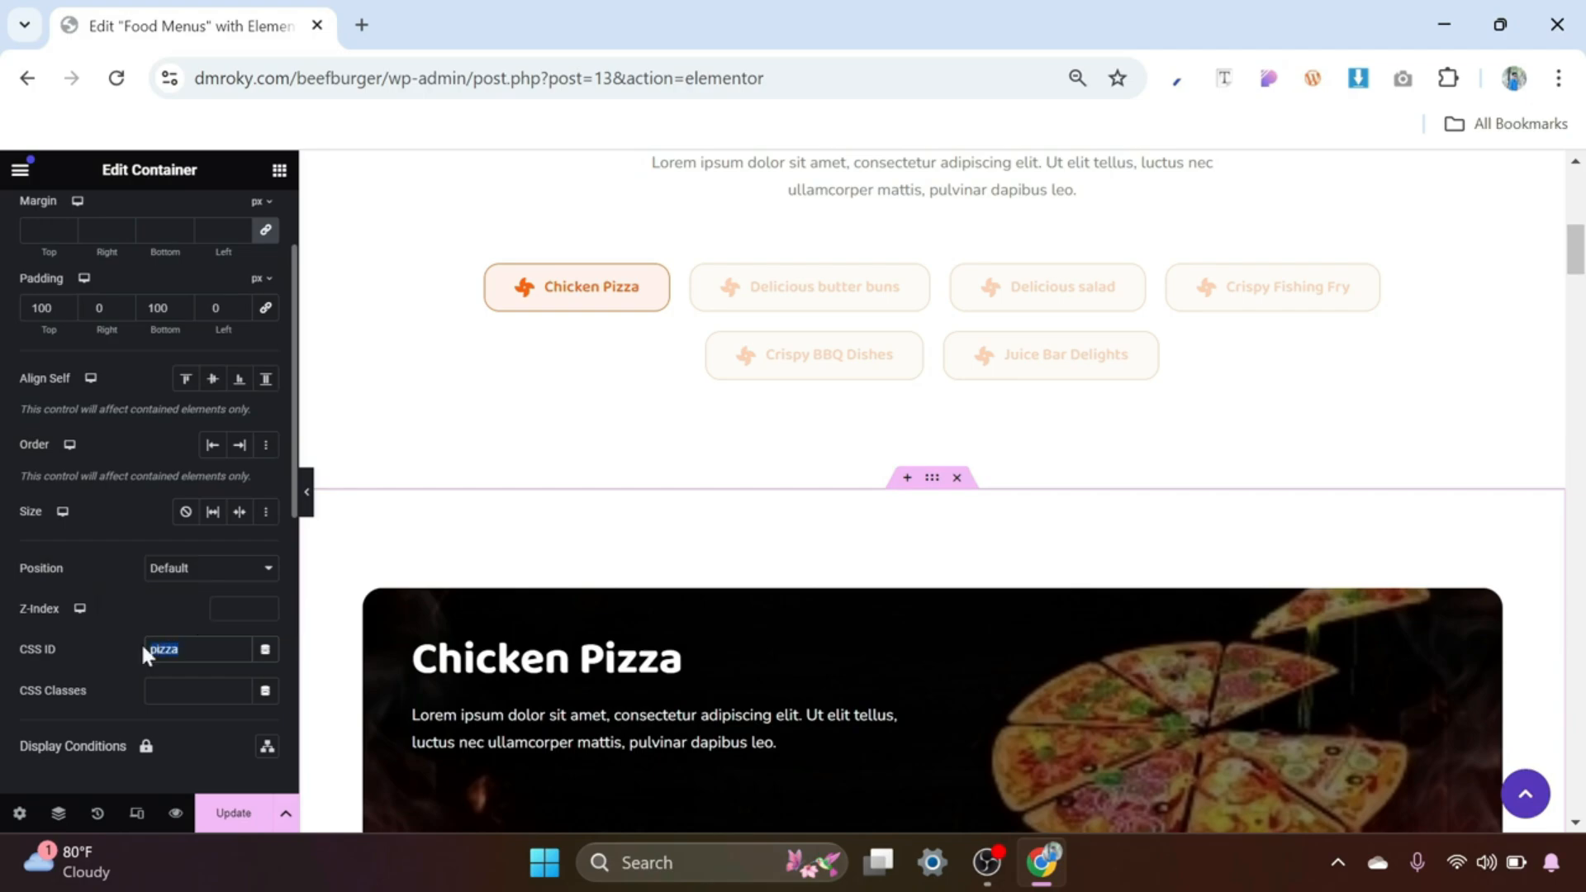
Step: Set the link of the Chicken Pizza category button's list item to #pizza
scroll(772, 583, "up", 1)
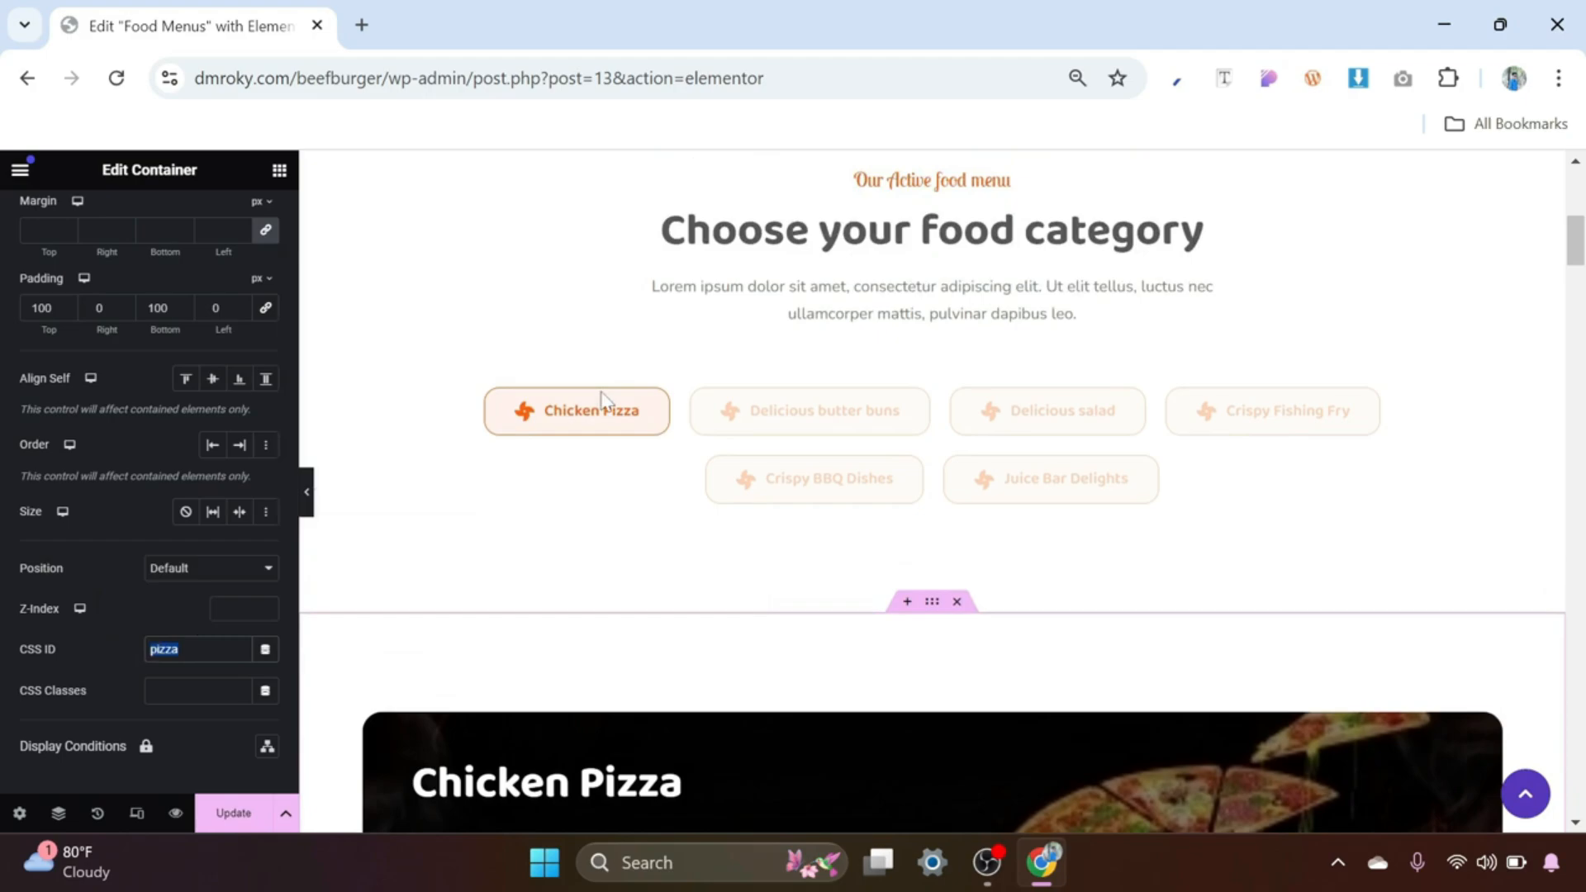
left_click(660, 405)
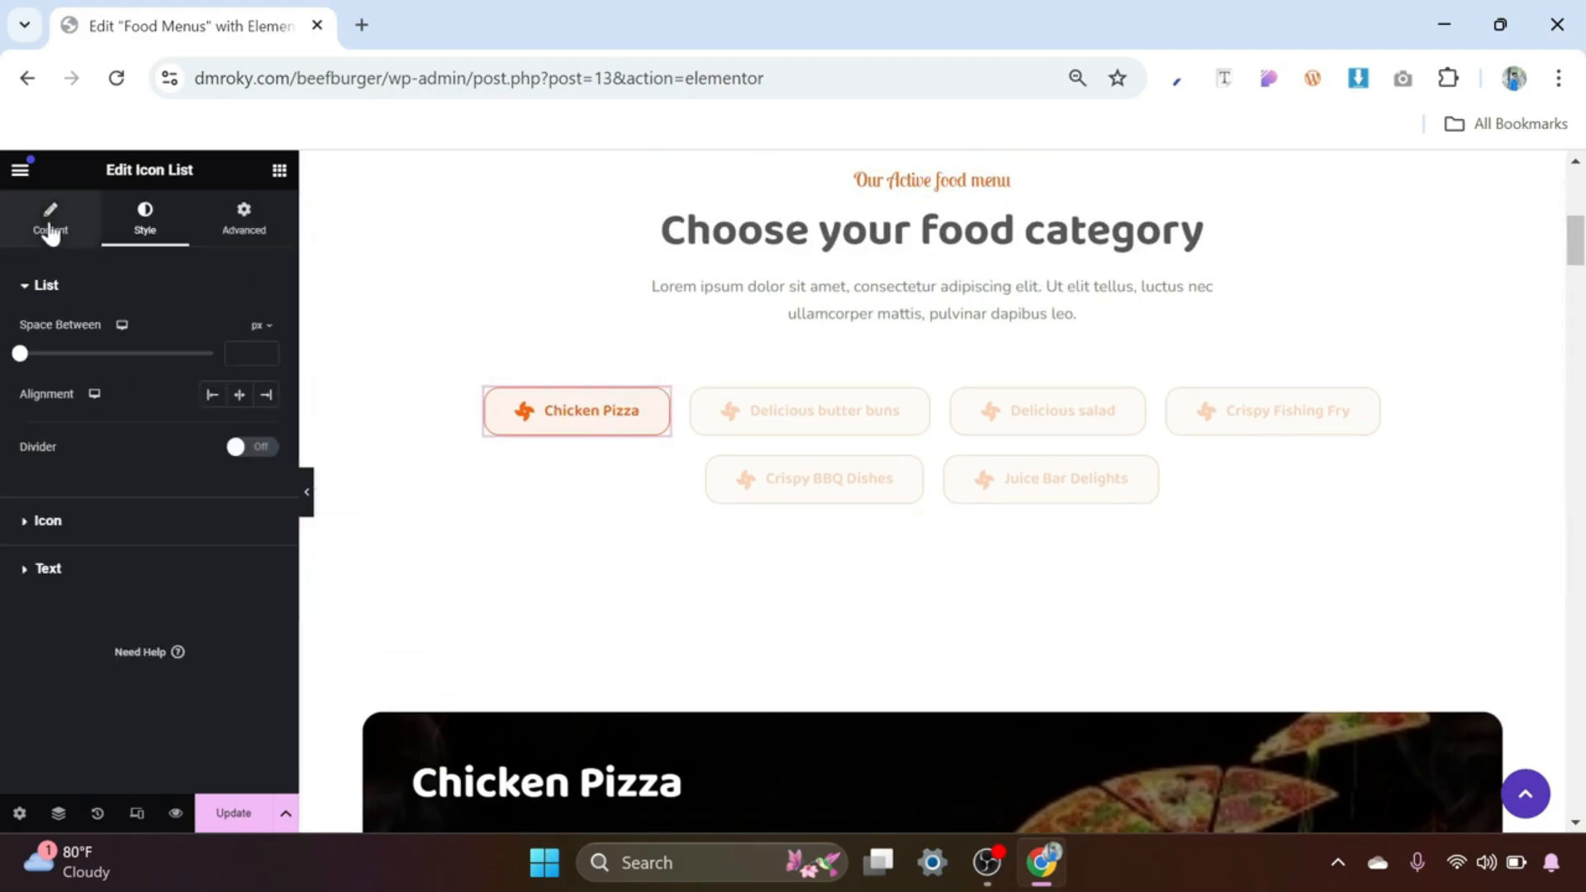
left_click(51, 232)
left_click(96, 407)
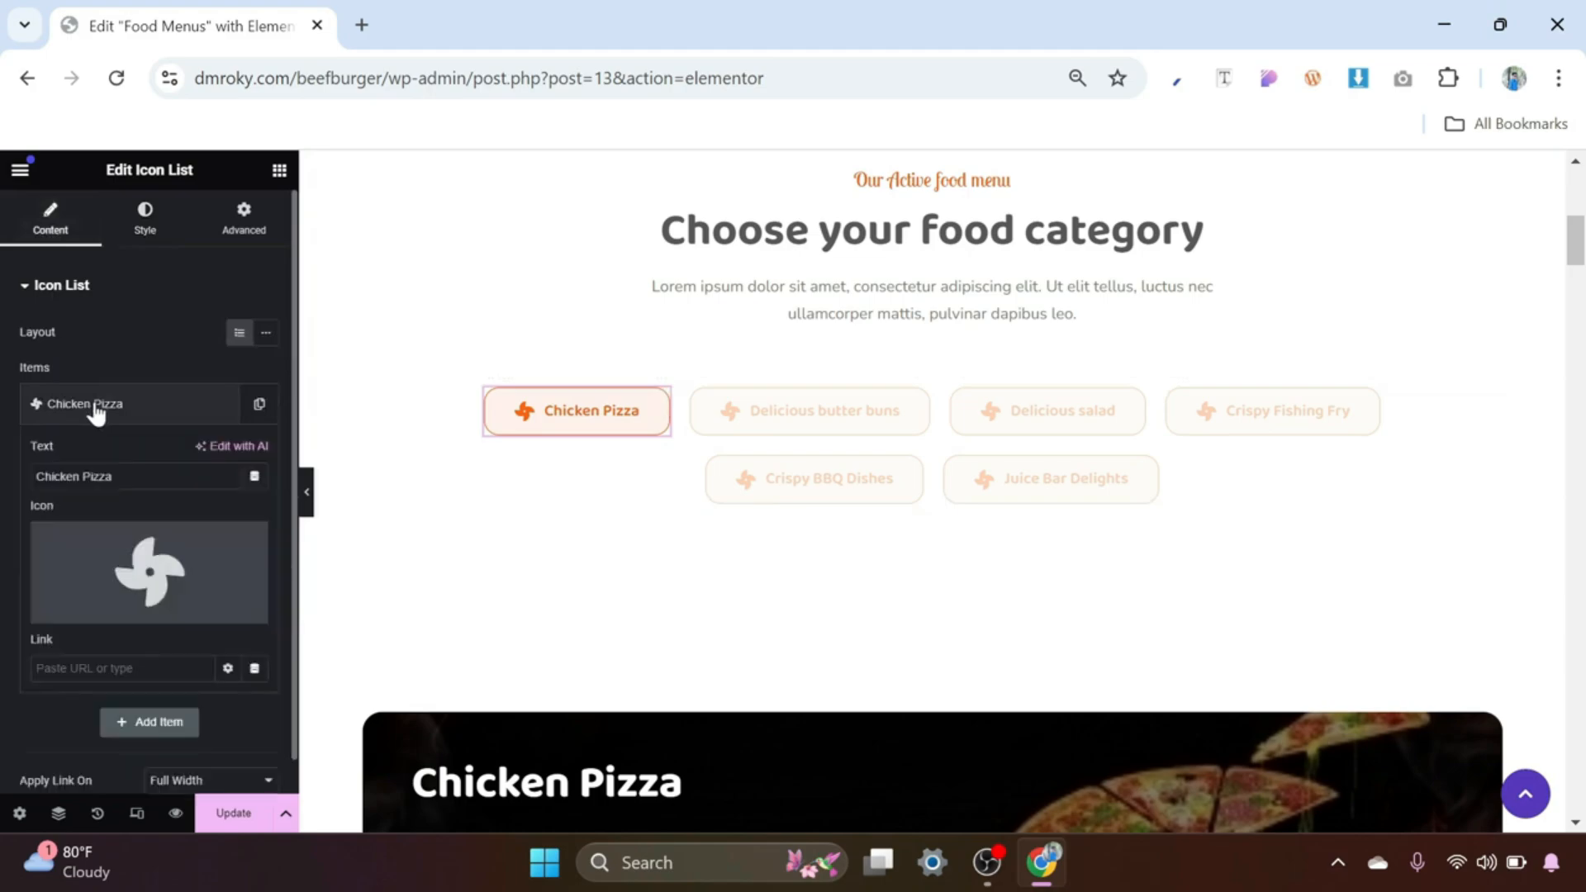
left_click(122, 669)
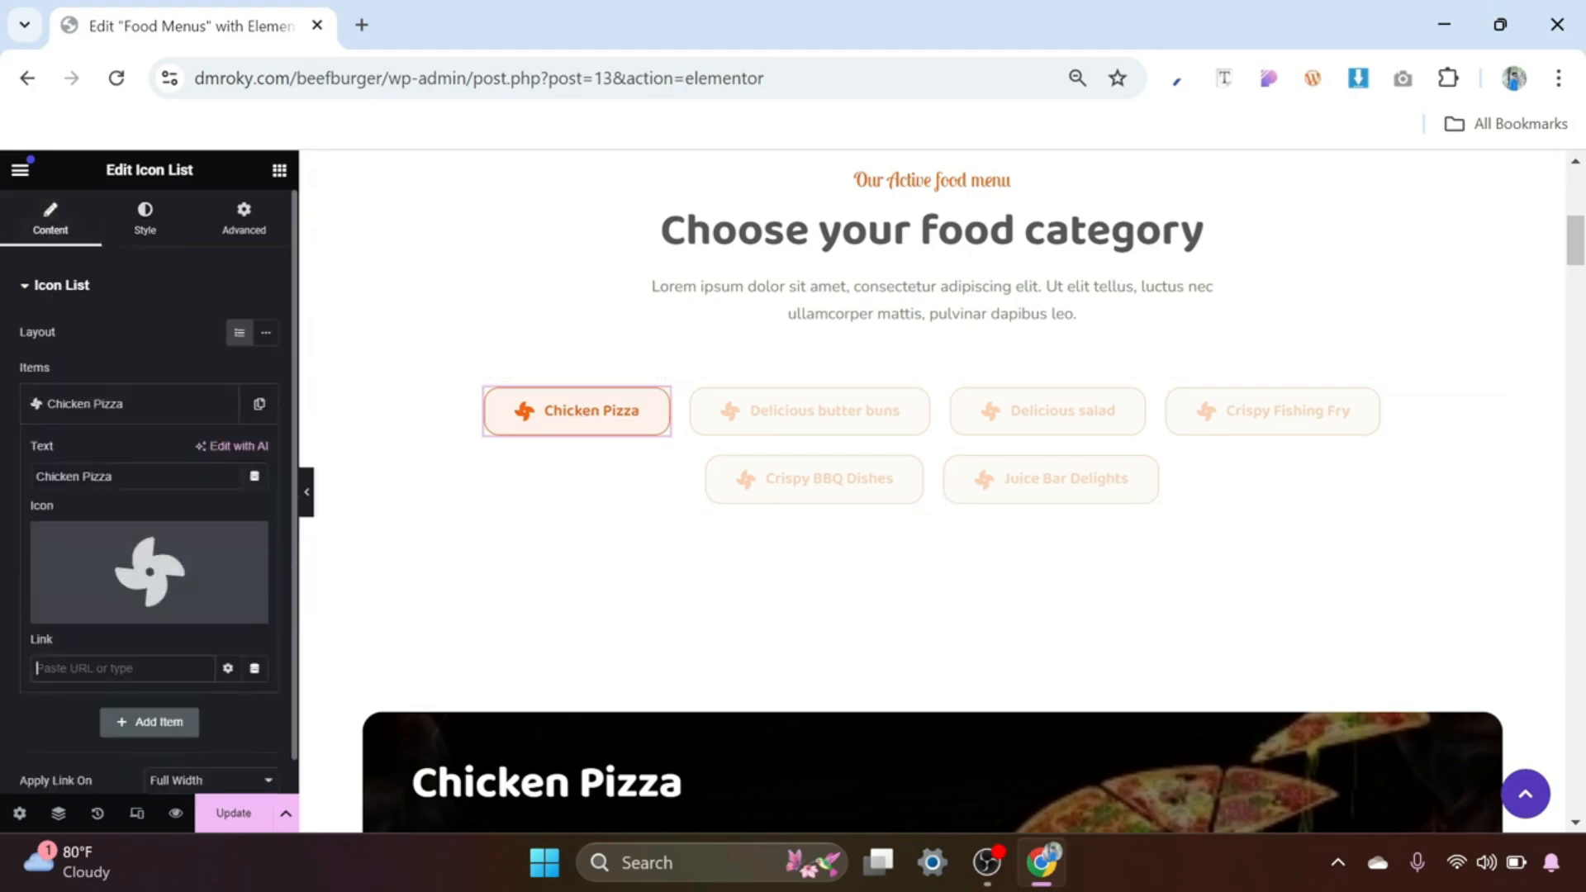
type("#")
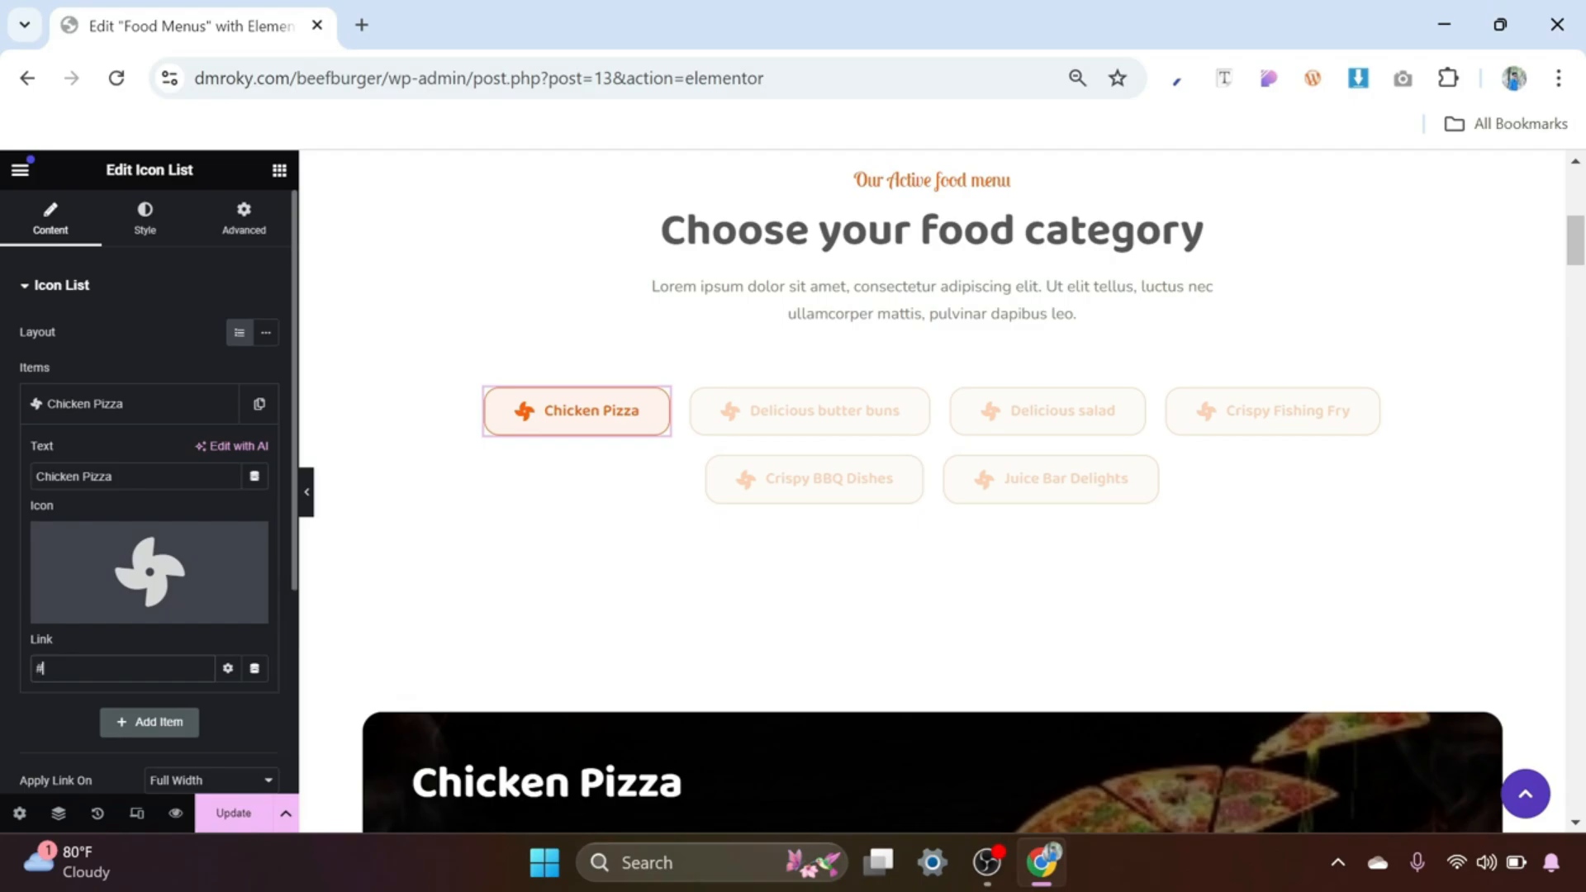
type("pizza")
Step: Set the CSS ID of the container holding the Delicious butter buns menu section to butter
scroll(909, 525, "down", 15)
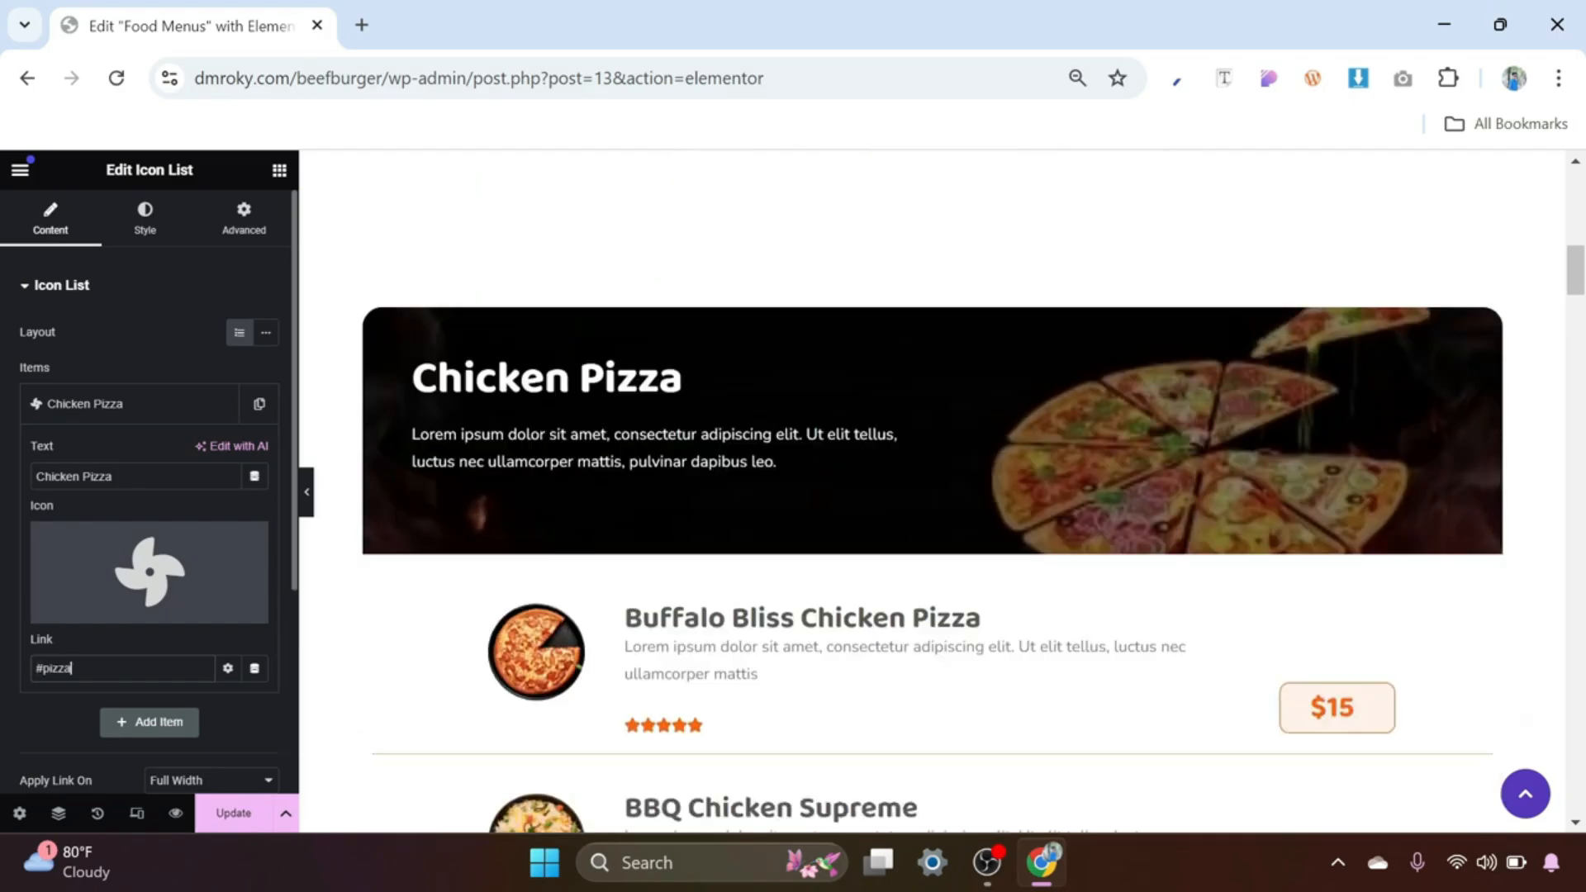
mouse_move(927, 345)
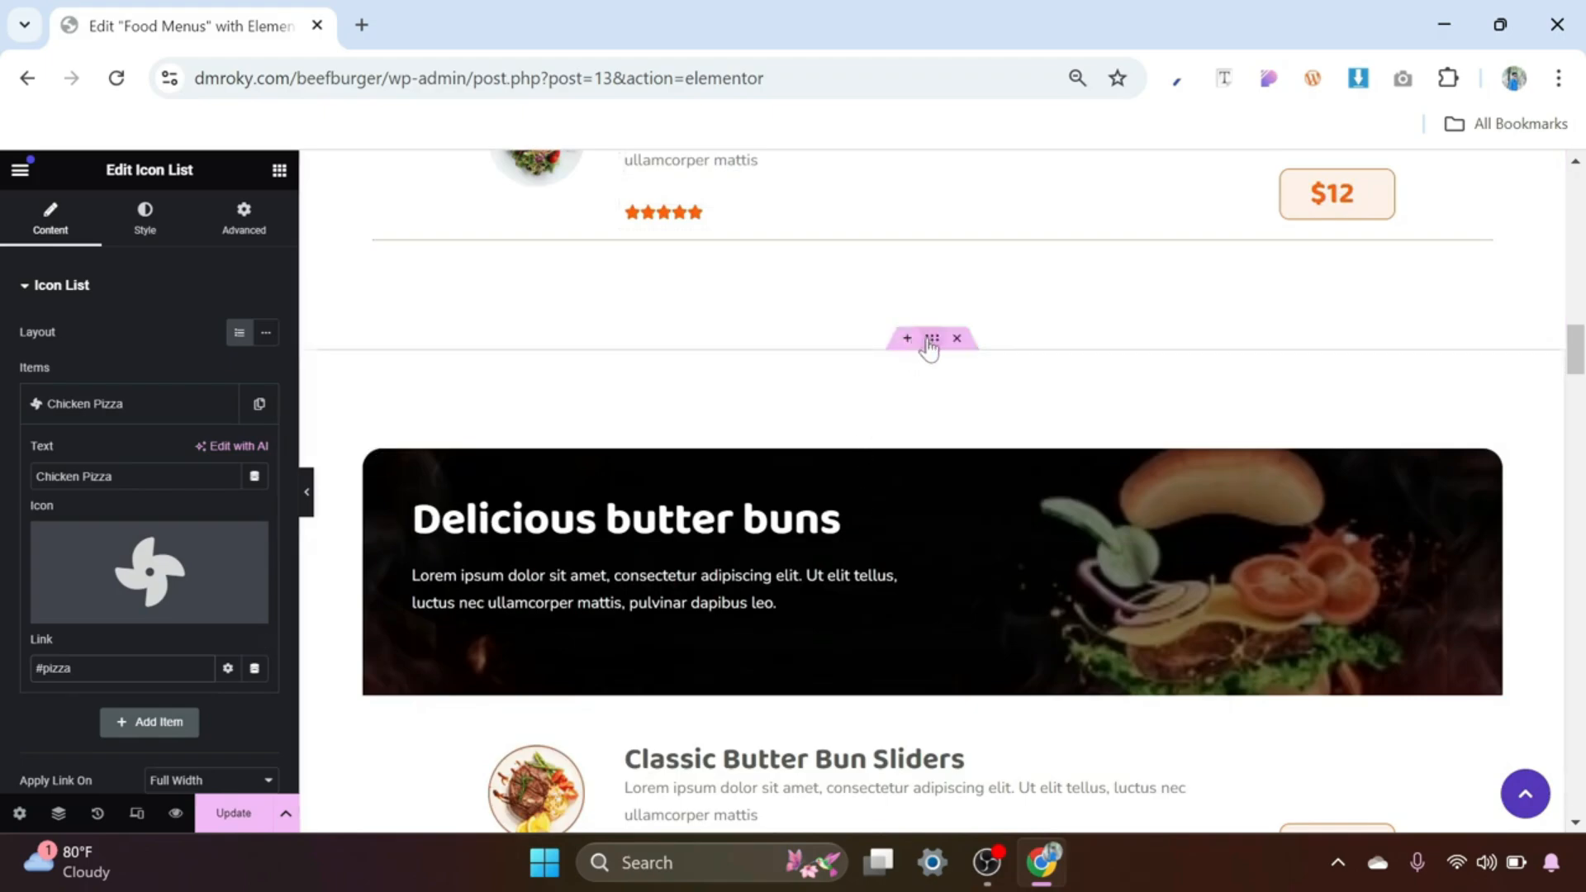
left_click(930, 345)
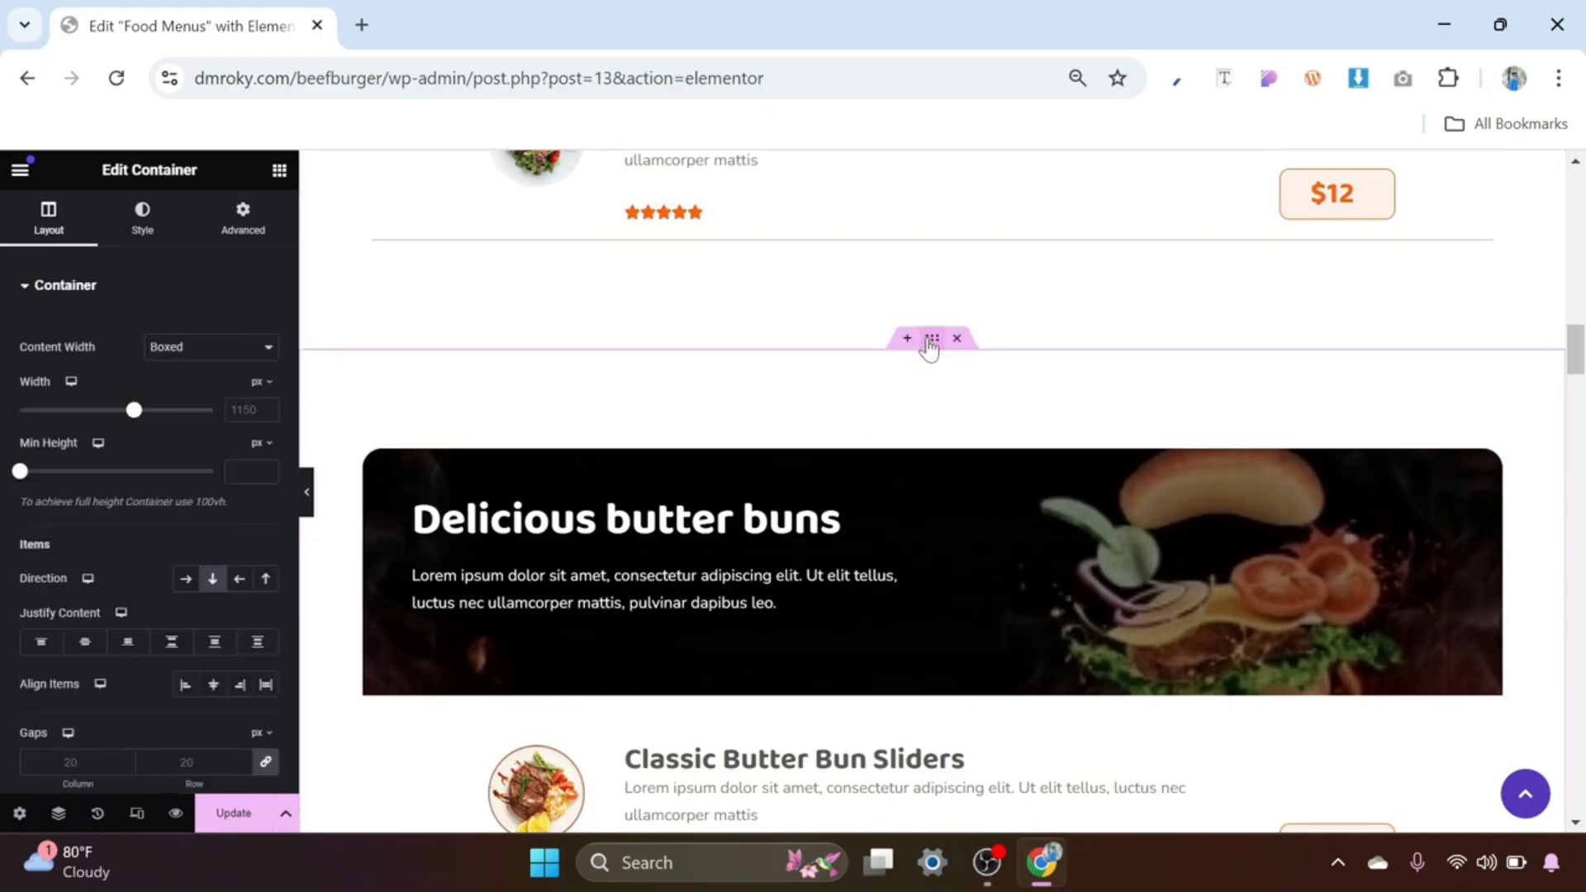
left_click(245, 219)
scroll(67, 453, "down", 5)
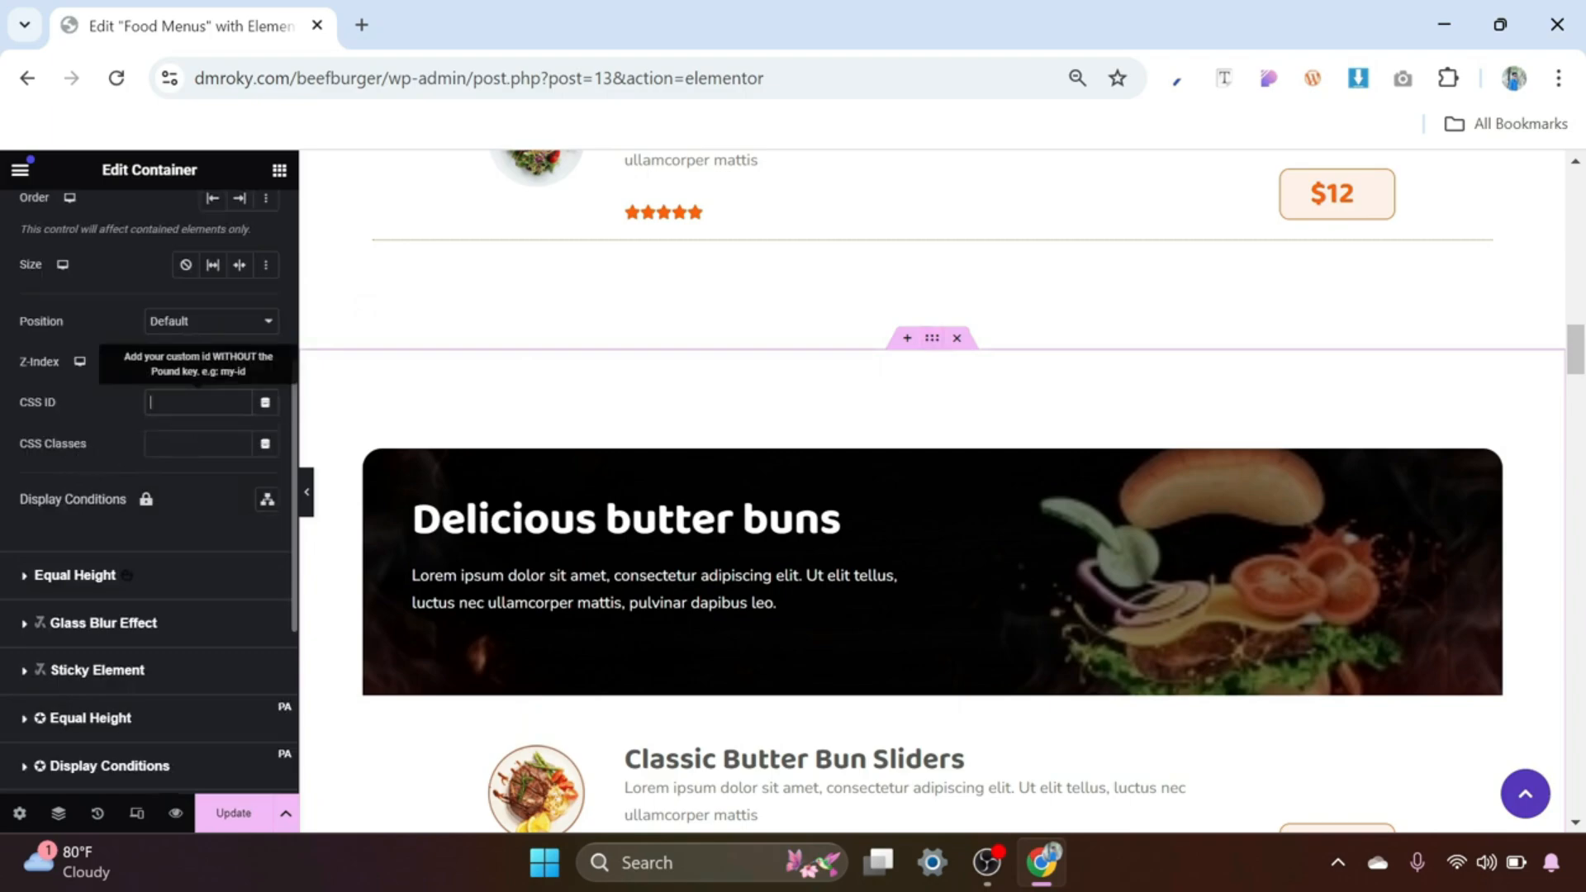
type("butter")
left_click_drag(186, 403, 142, 400)
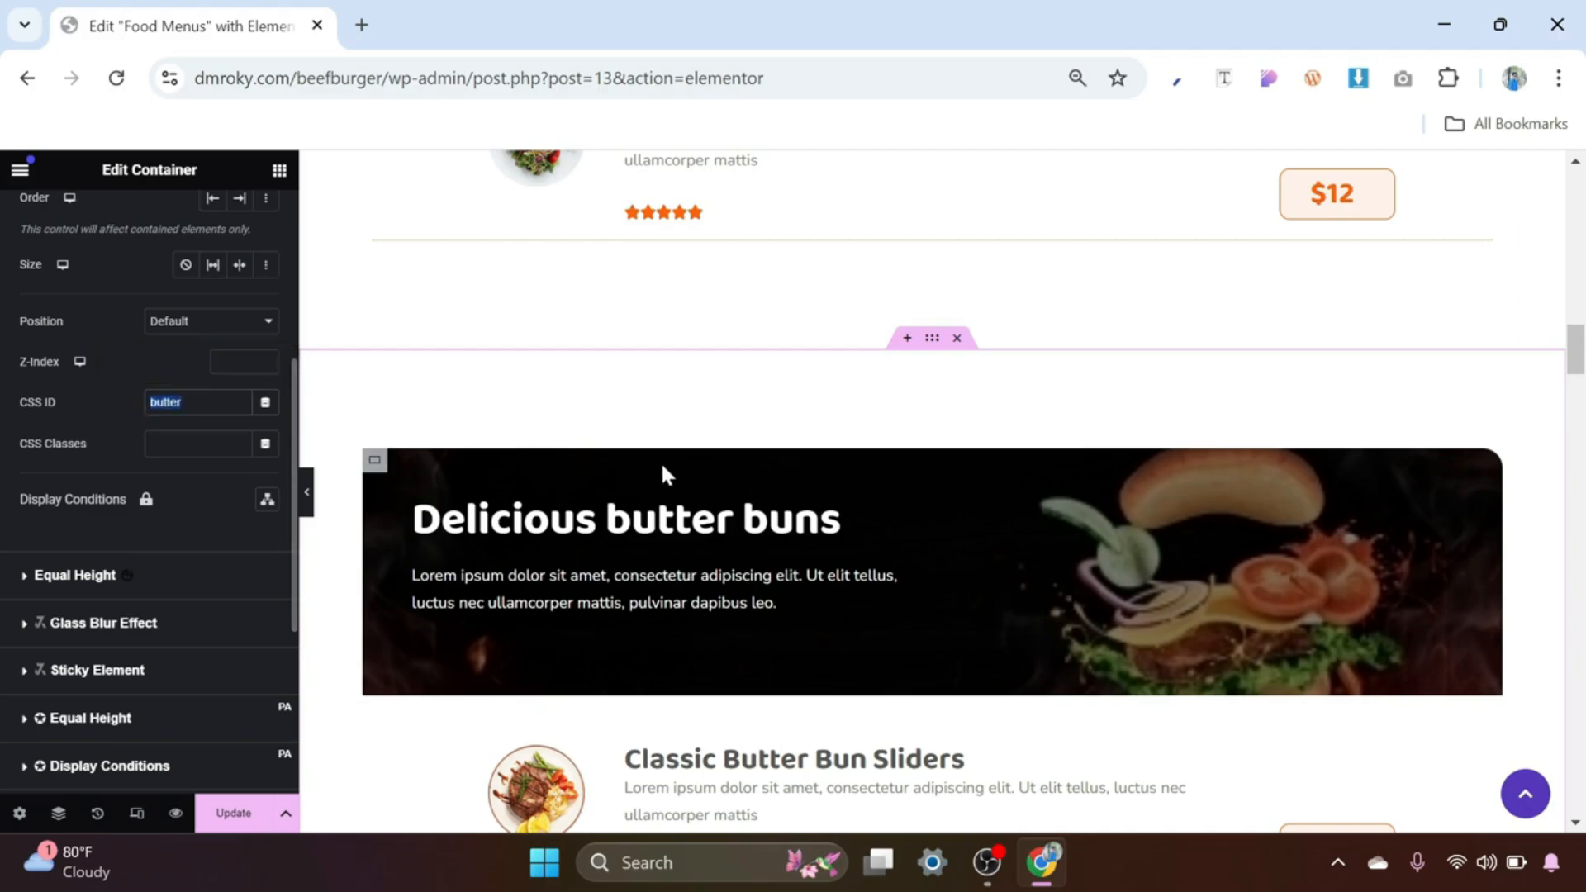
Step: Set the link of the Delicious butter buns category button's list item to #butter
scroll(661, 471, "down", 10)
scroll(719, 465, "up", 4)
scroll(721, 469, "up", 5)
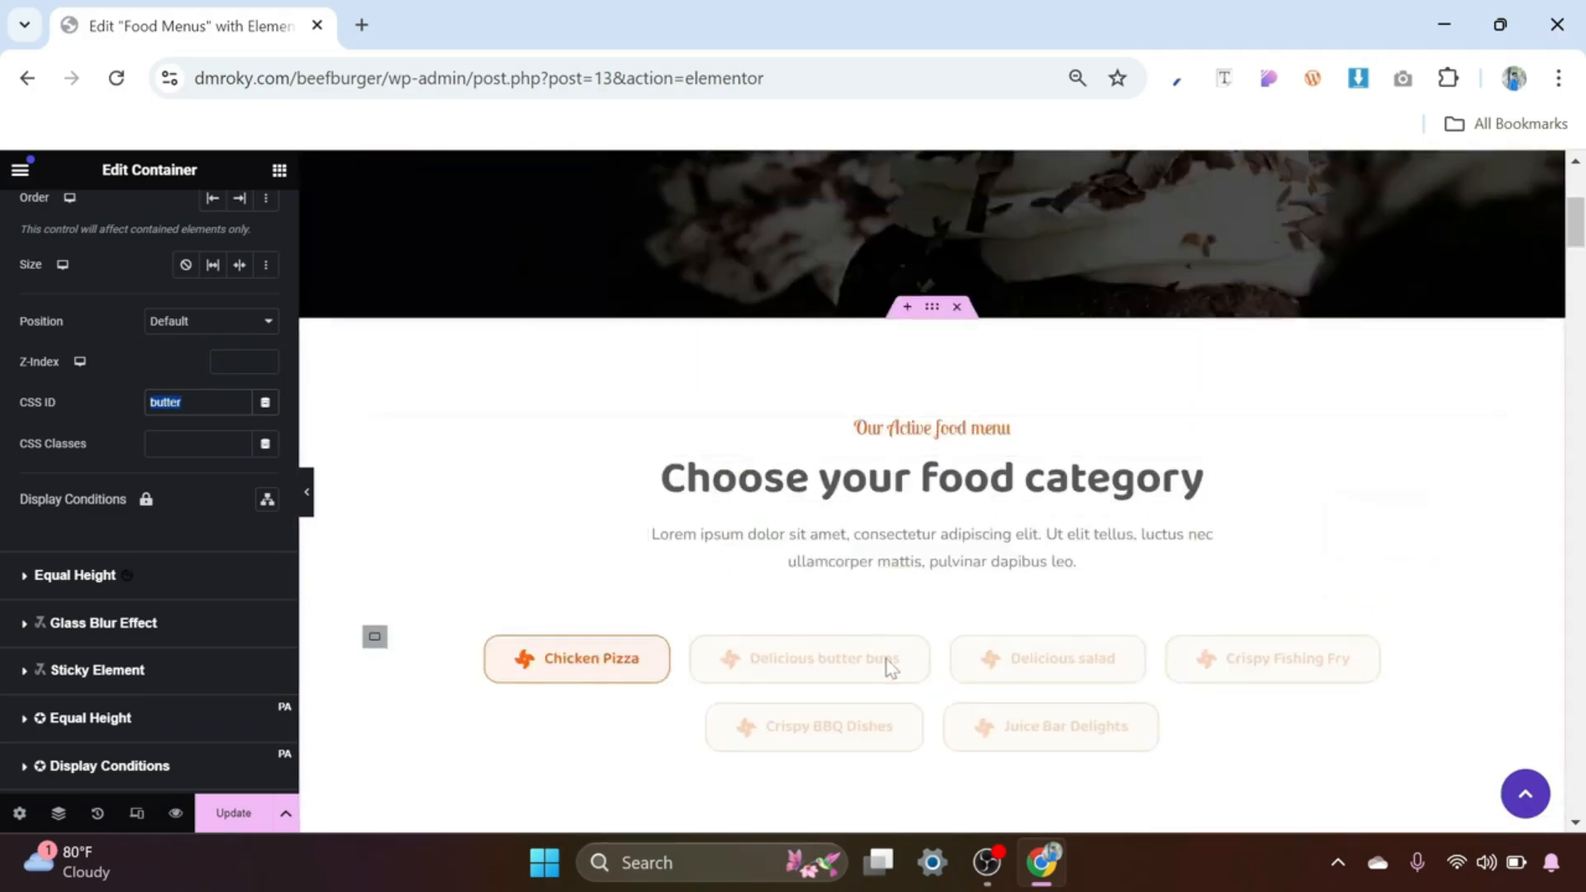
left_click(917, 656)
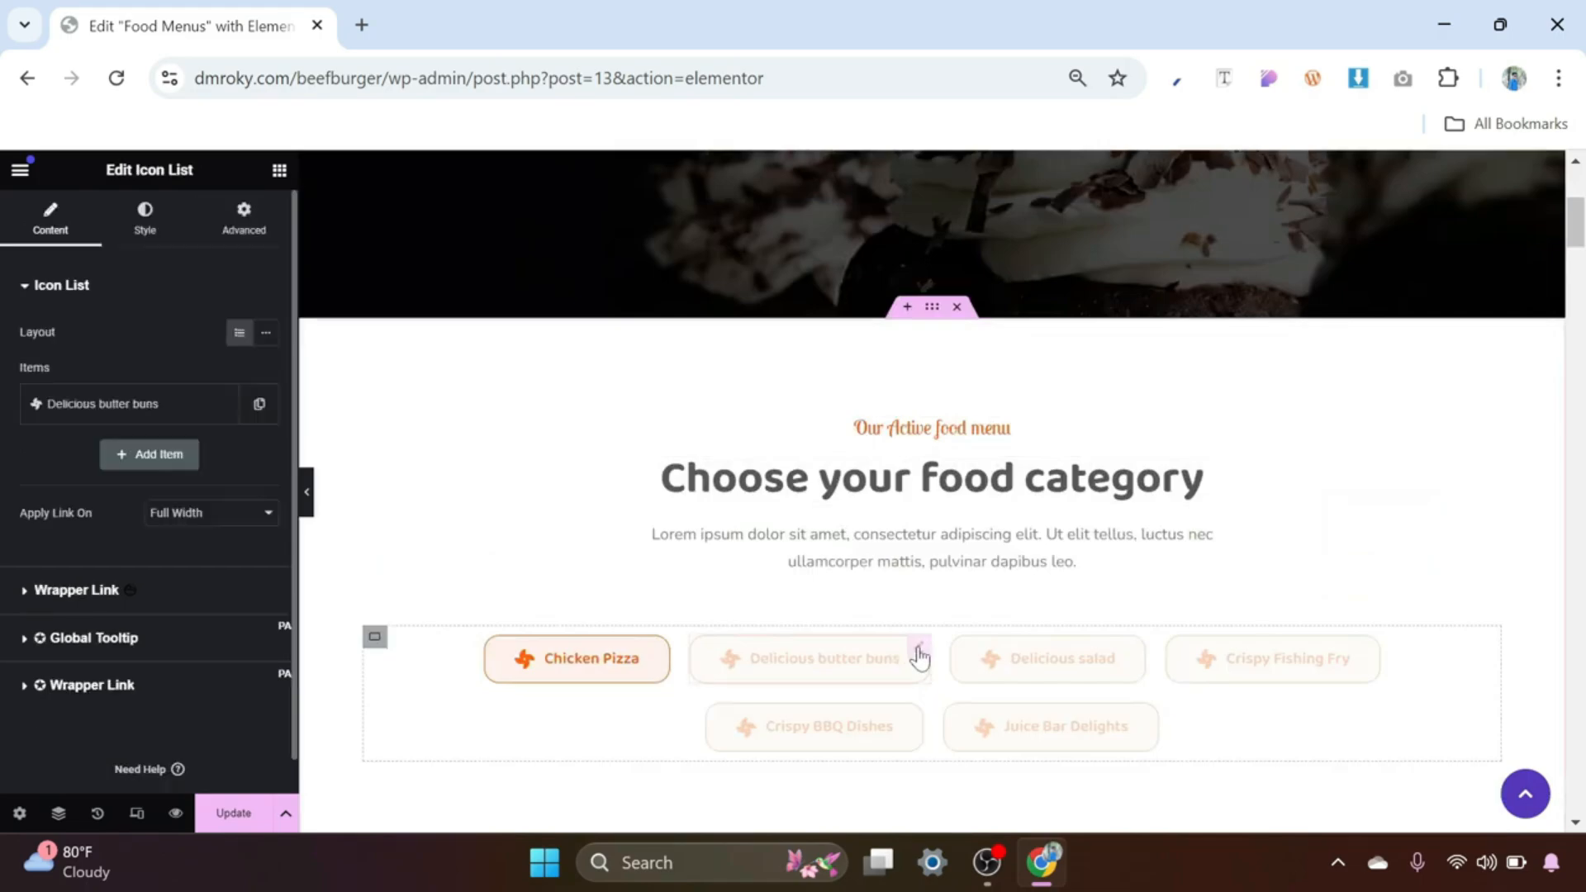
left_click(112, 412)
left_click(111, 668)
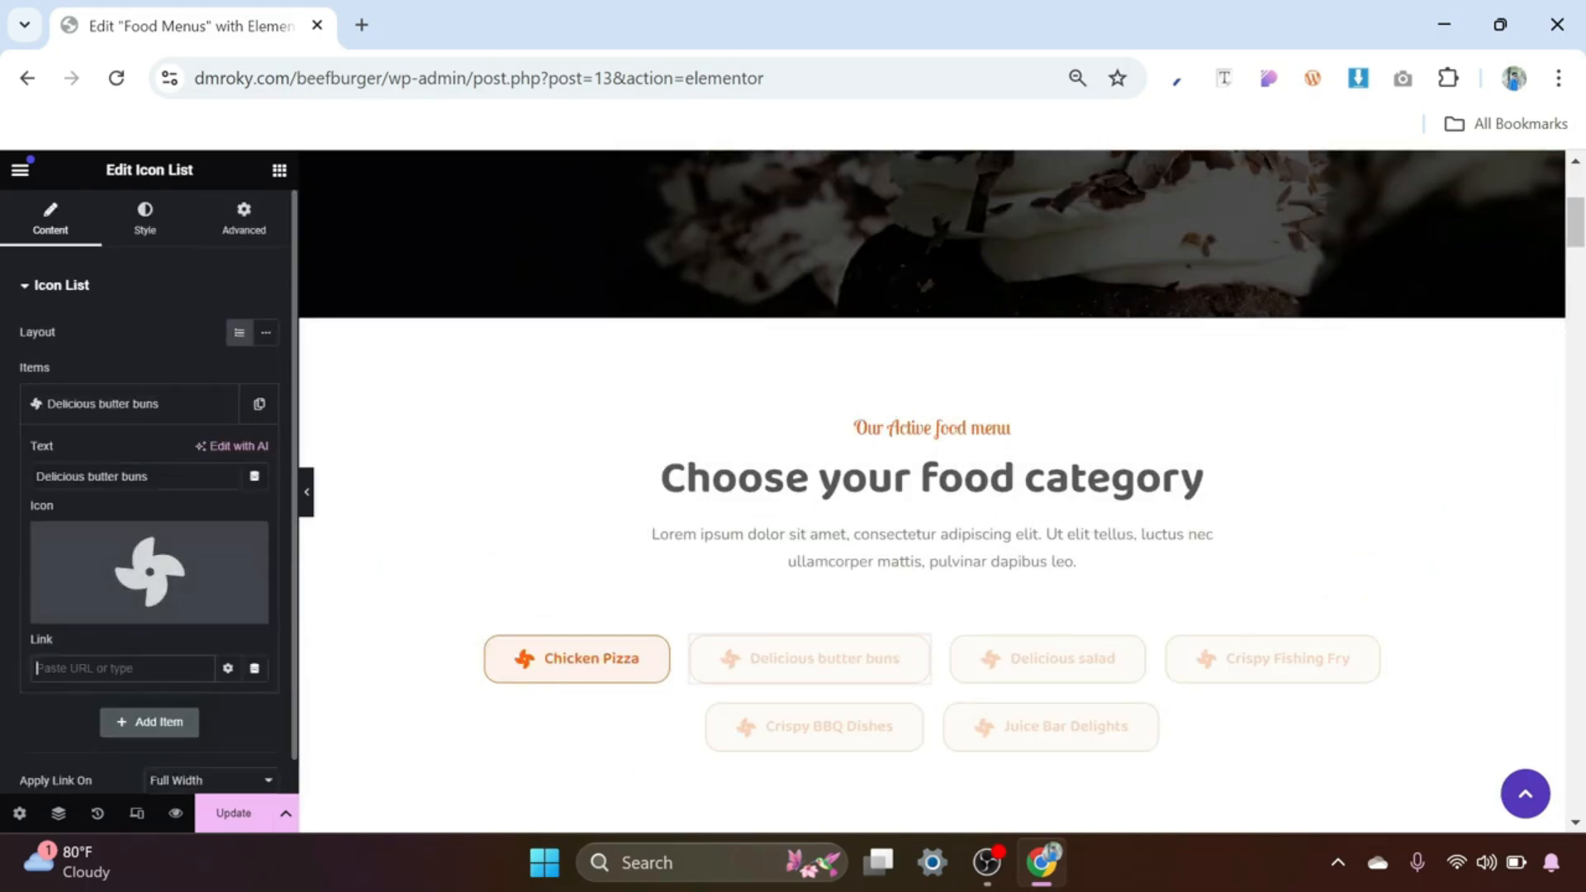
type("#")
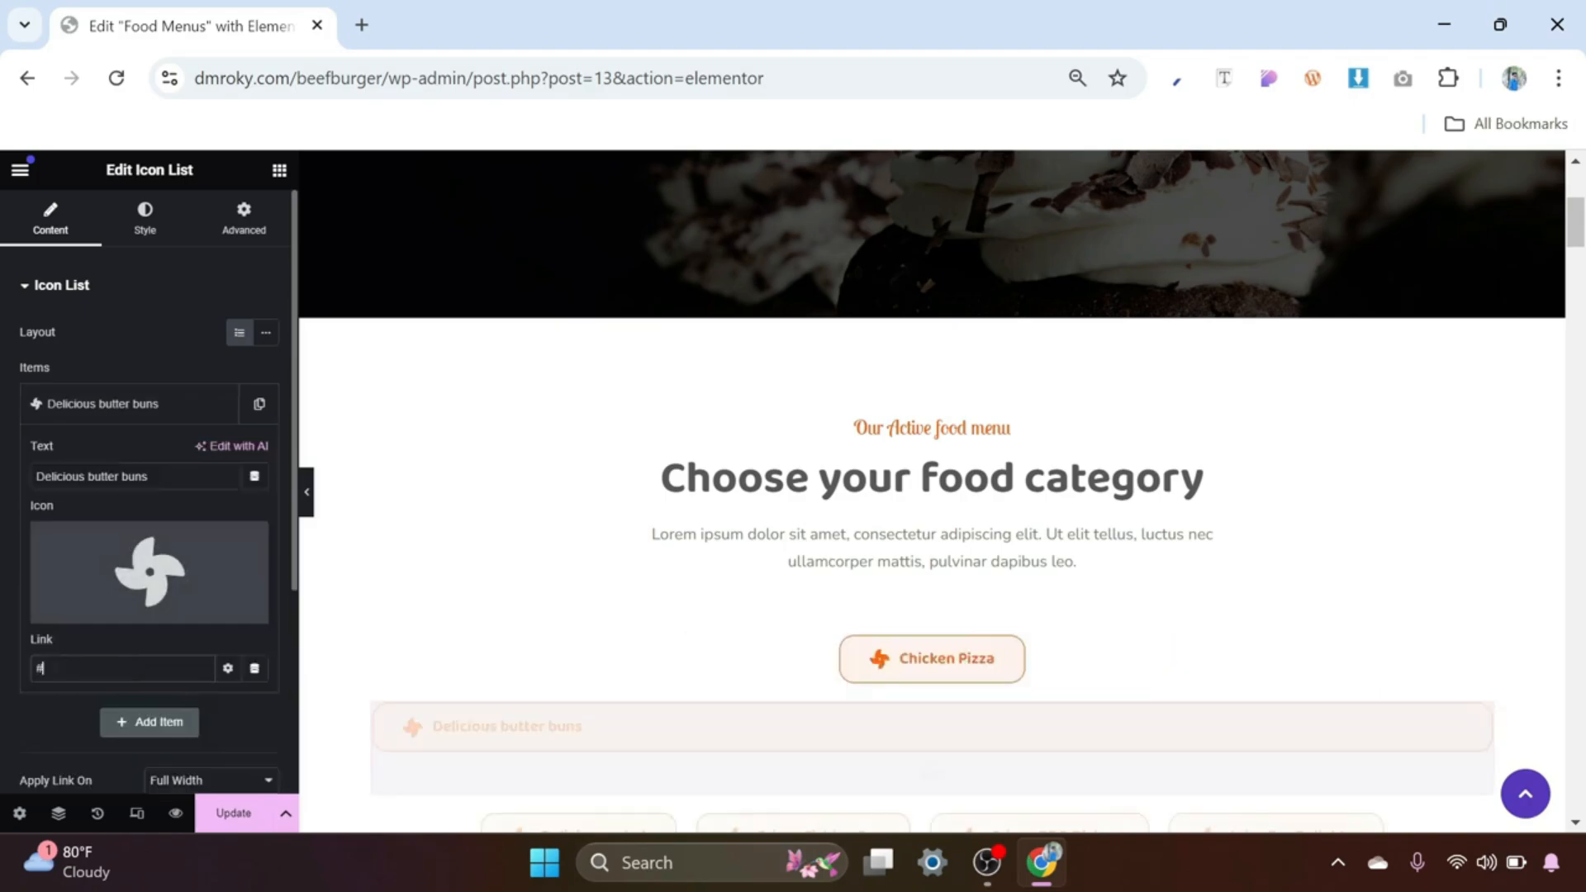
type("butter")
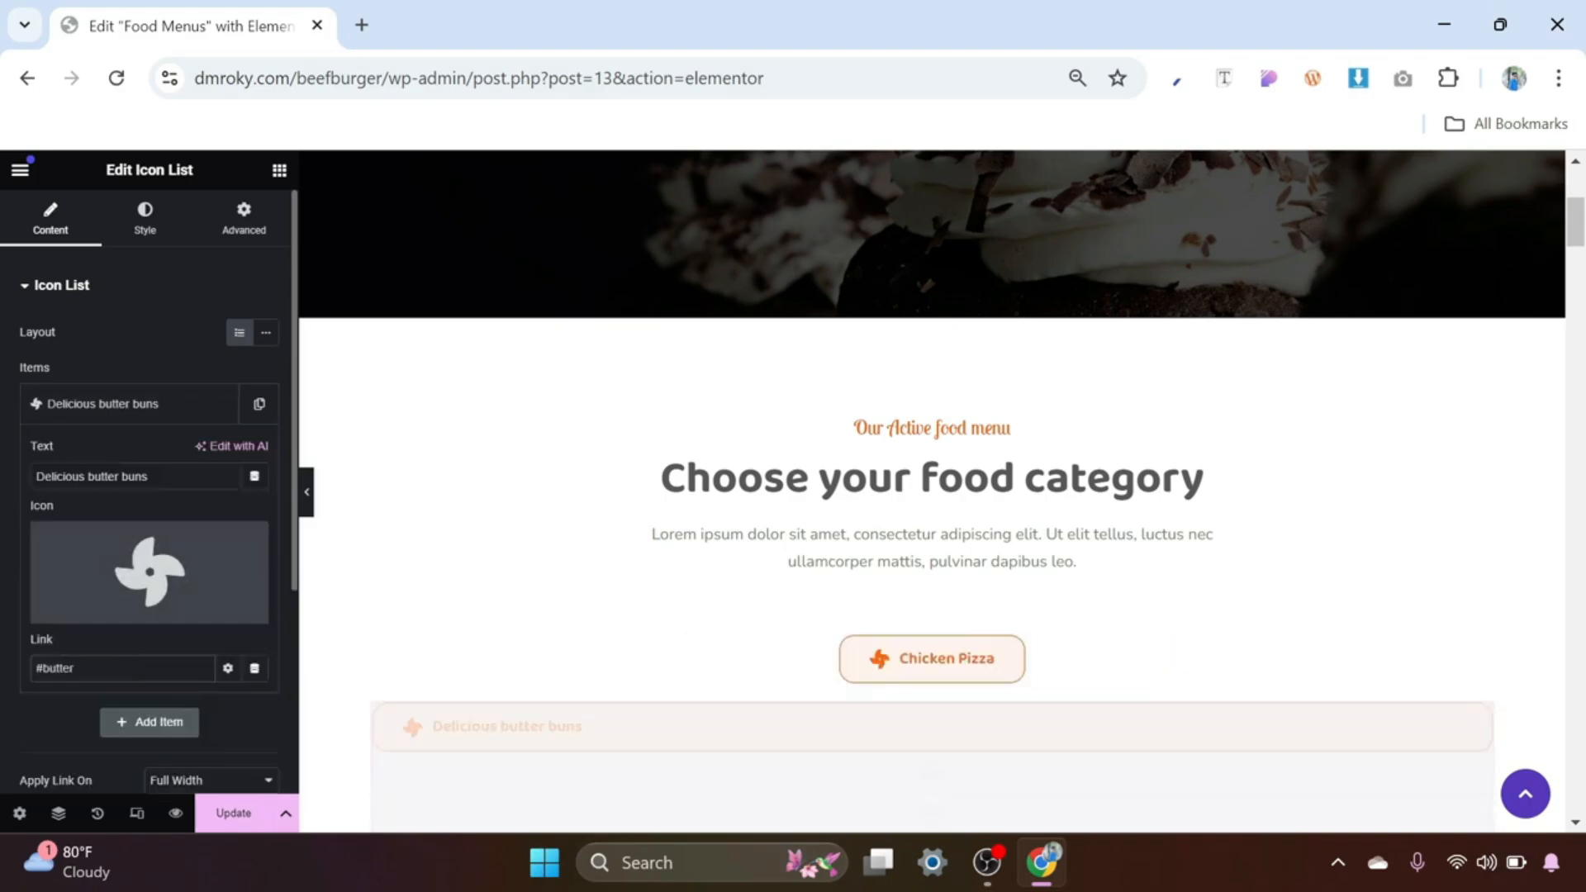
Step: Set the CSS ID of the container holding the Delicious salad menu section to salad
scroll(977, 673, "down", 10)
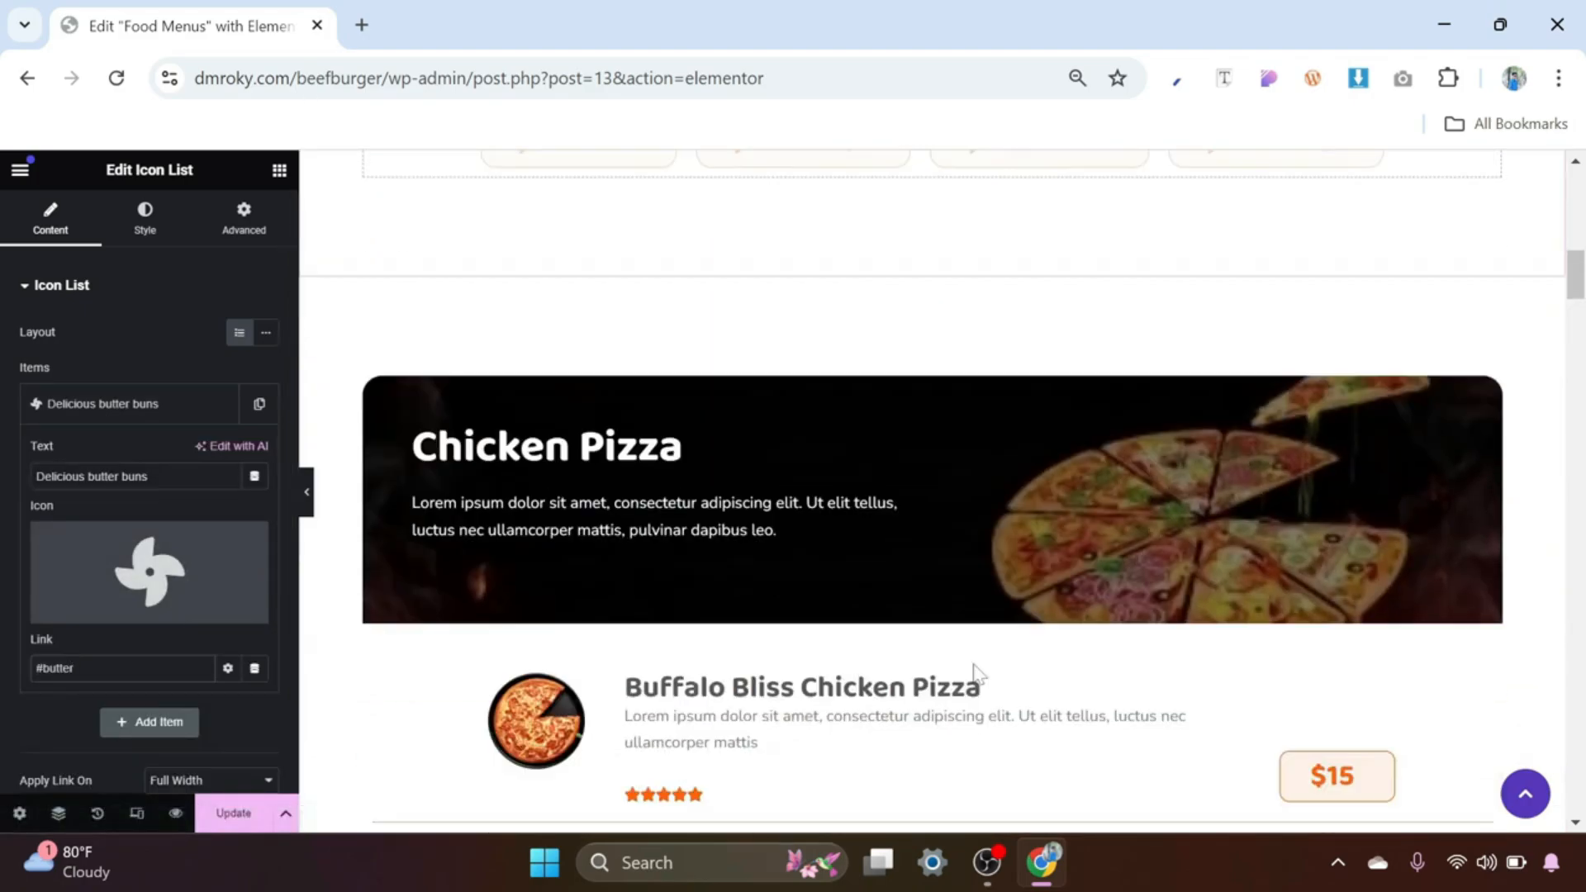
scroll(973, 672, "down", 15)
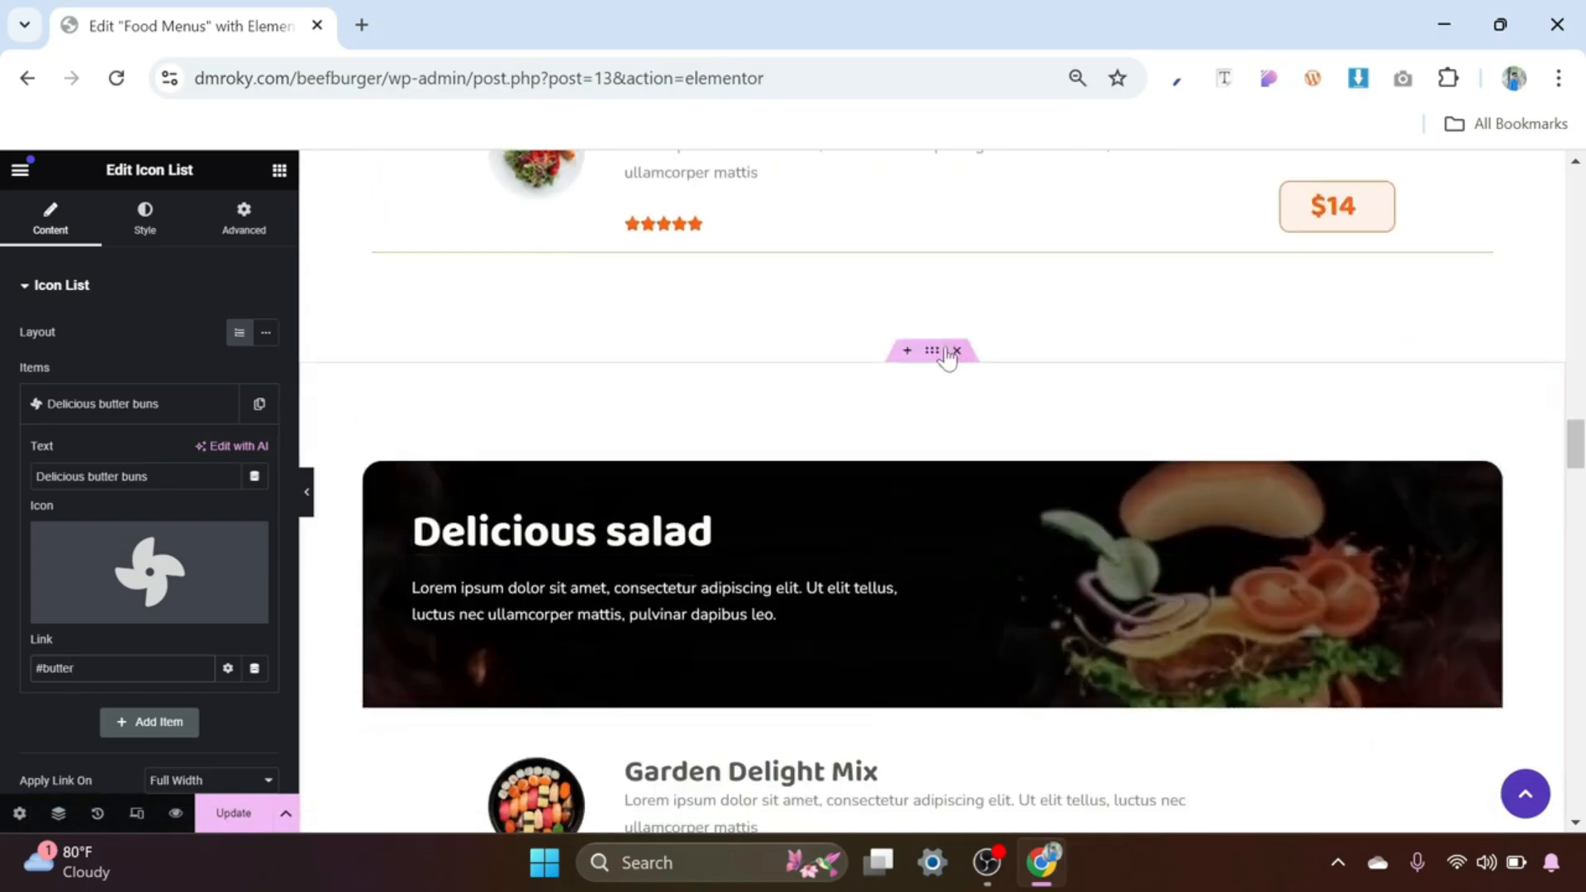
left_click(933, 353)
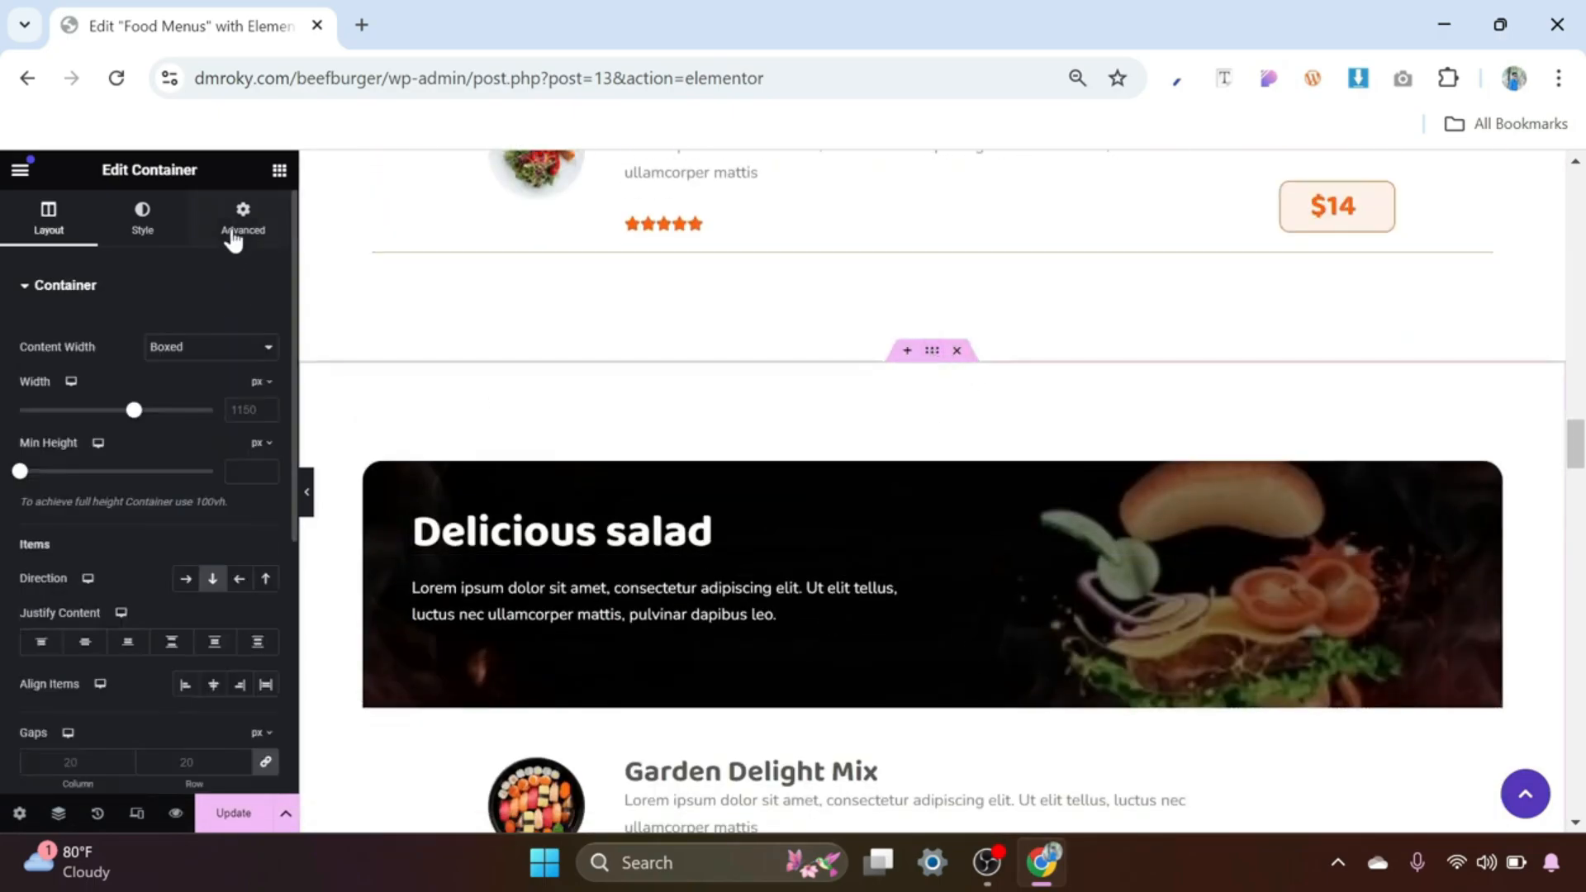
left_click(237, 232)
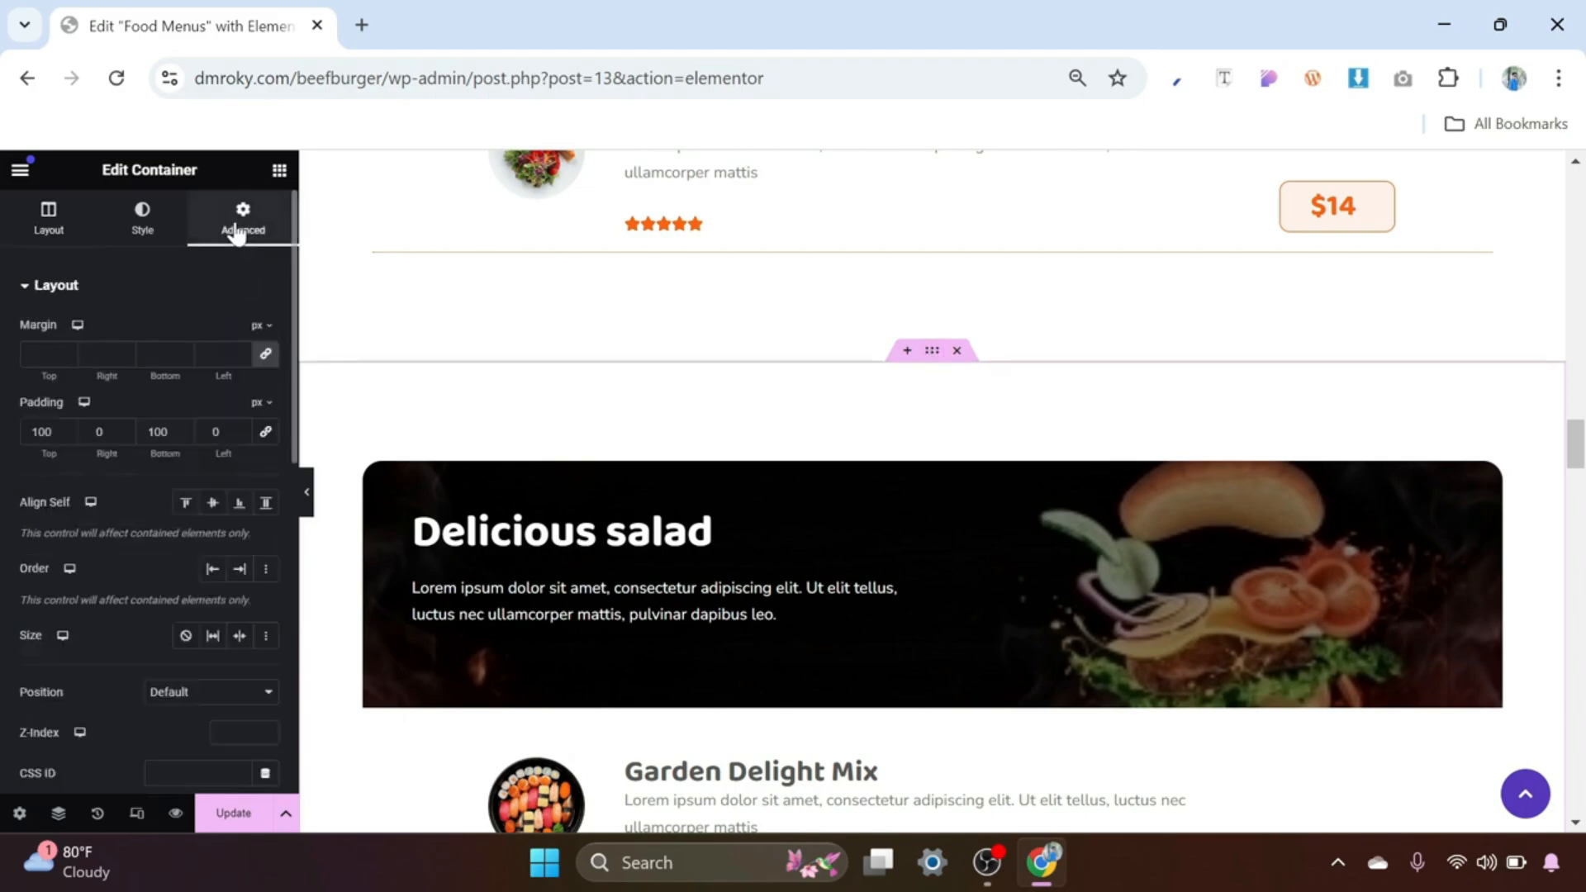
scroll(195, 461, "down", 5)
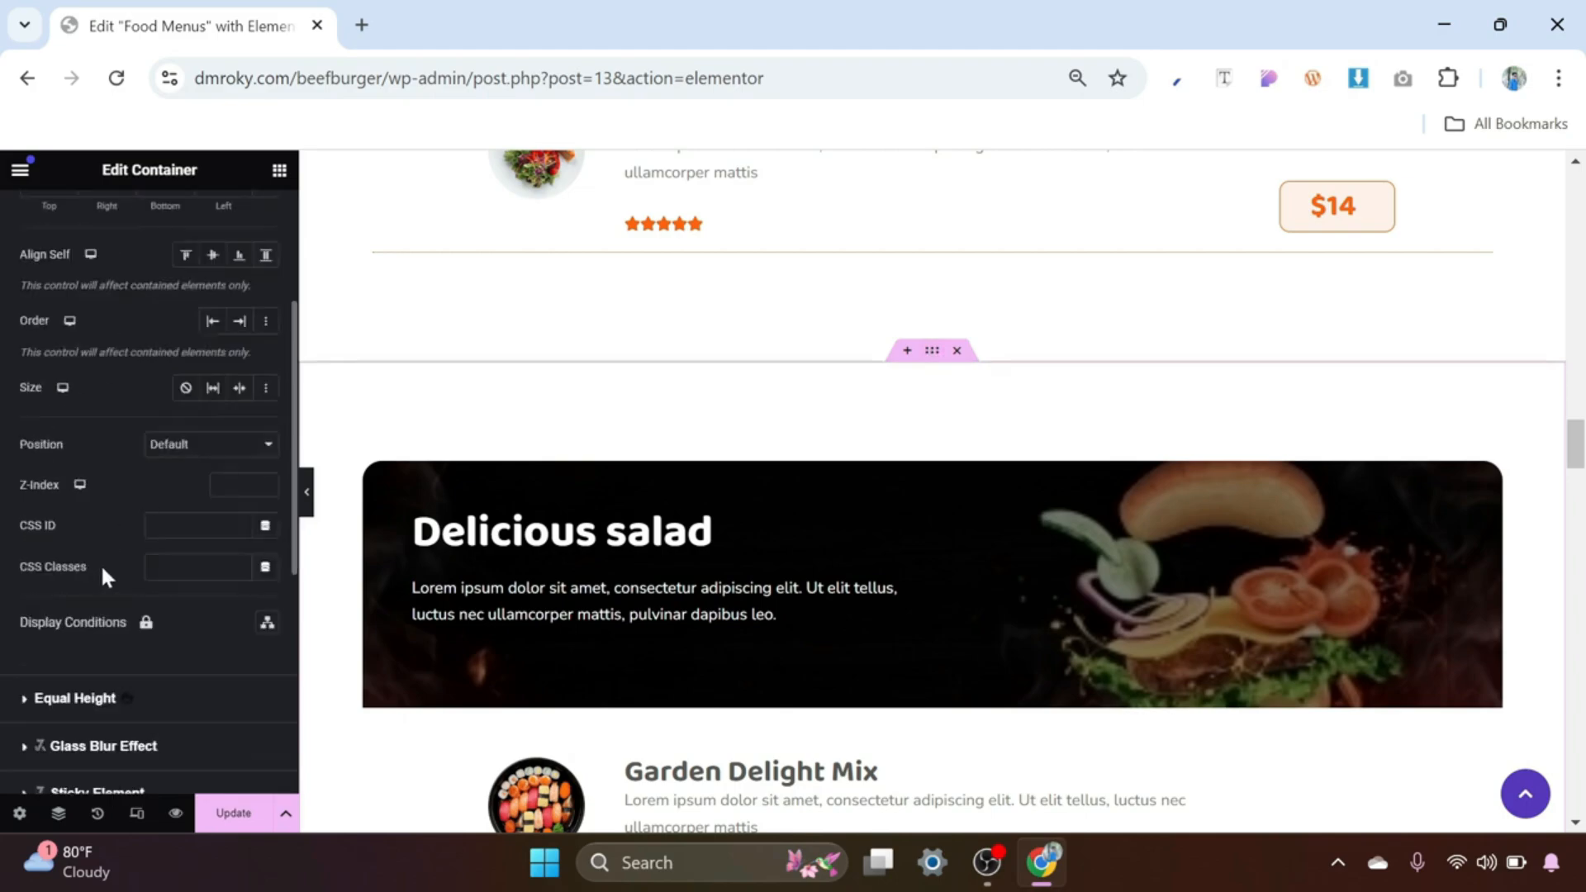
left_click(189, 528)
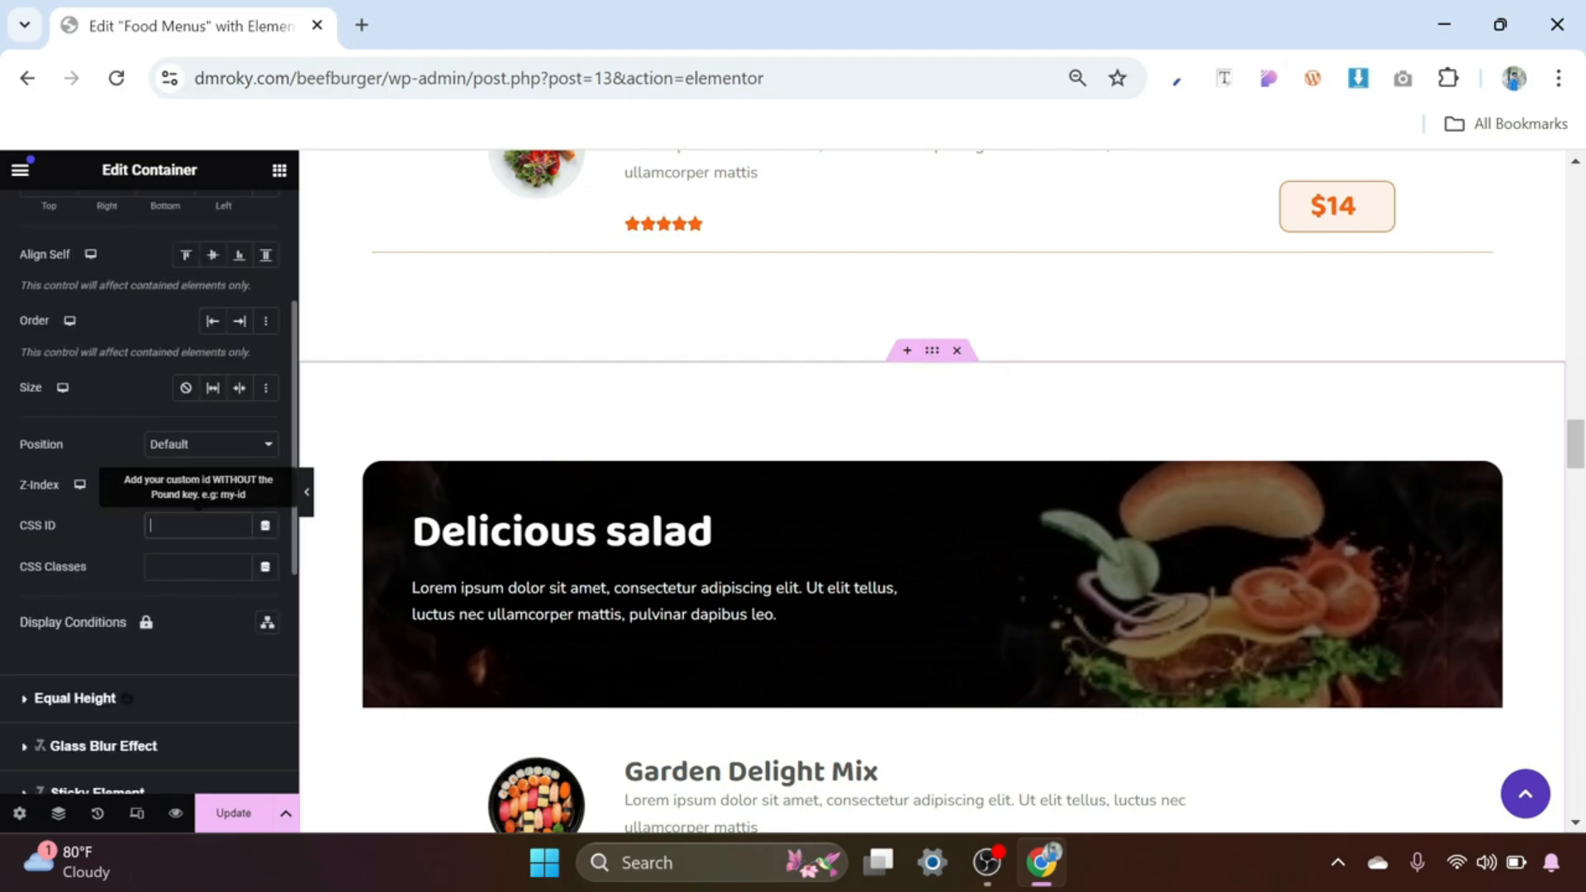
type("salad")
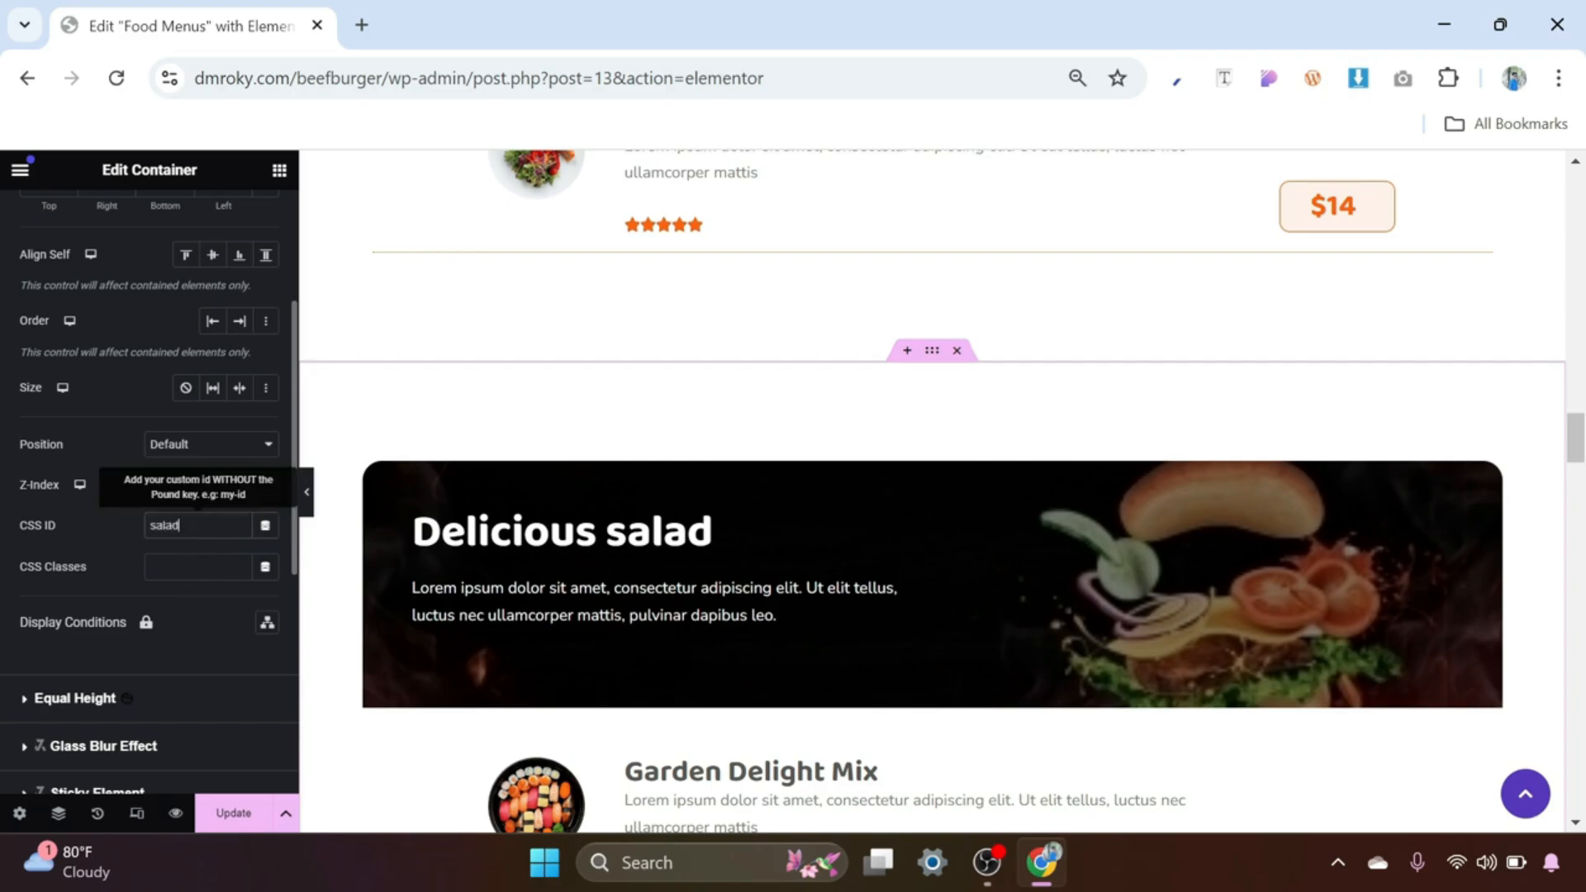
Step: Set the link of the Delicious salad category button's list item to #salad
left_click_drag(180, 526, 137, 522)
scroll(950, 496, "up", 10)
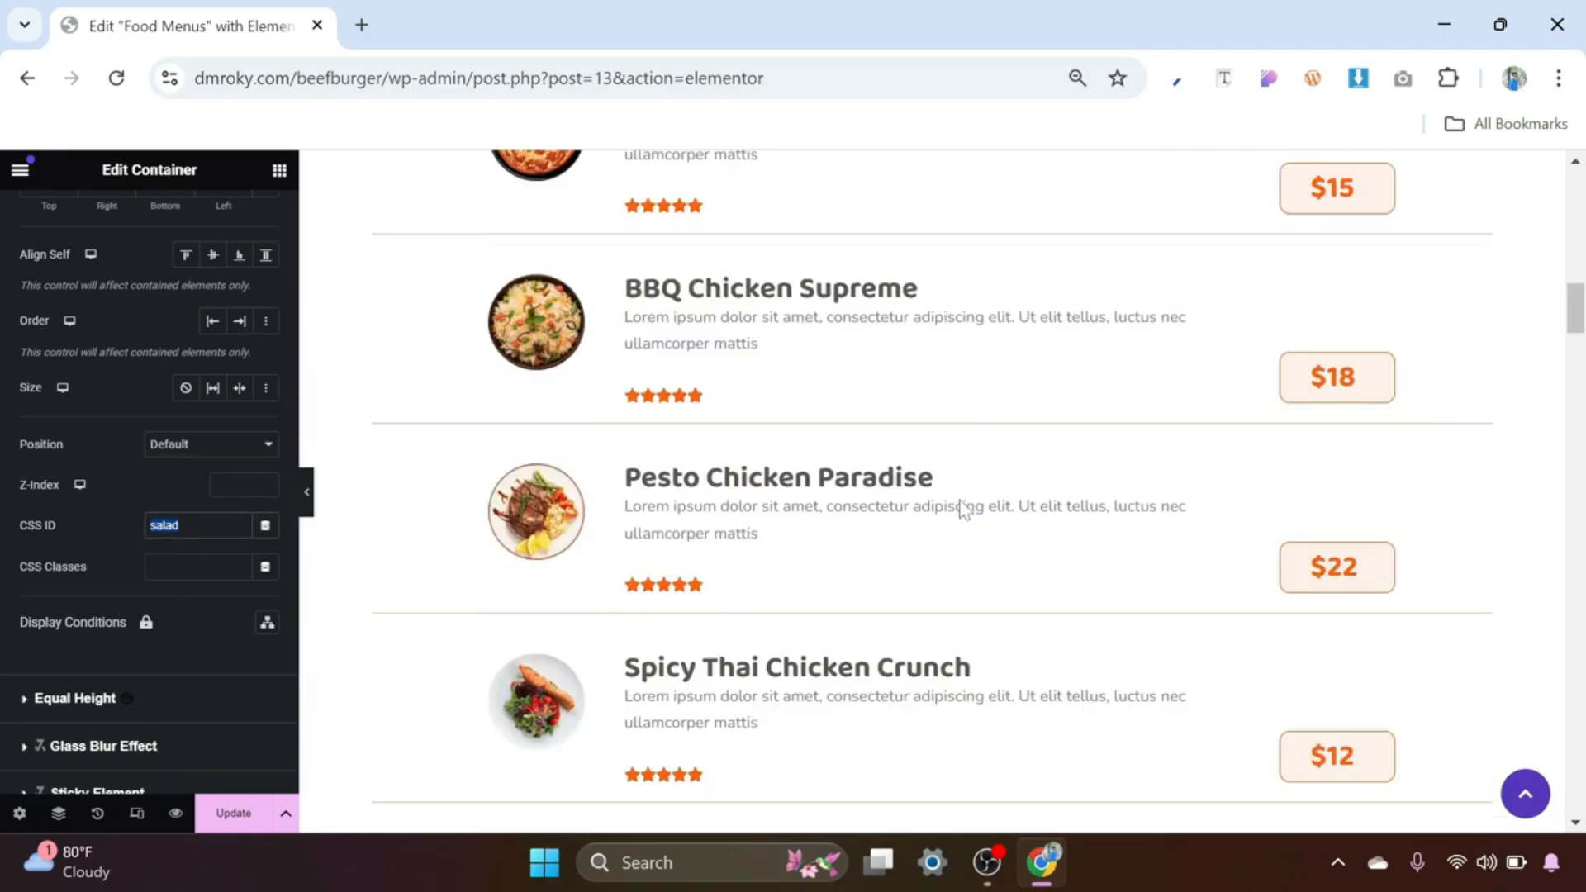
scroll(958, 507, "up", 5)
scroll(964, 506, "down", 3)
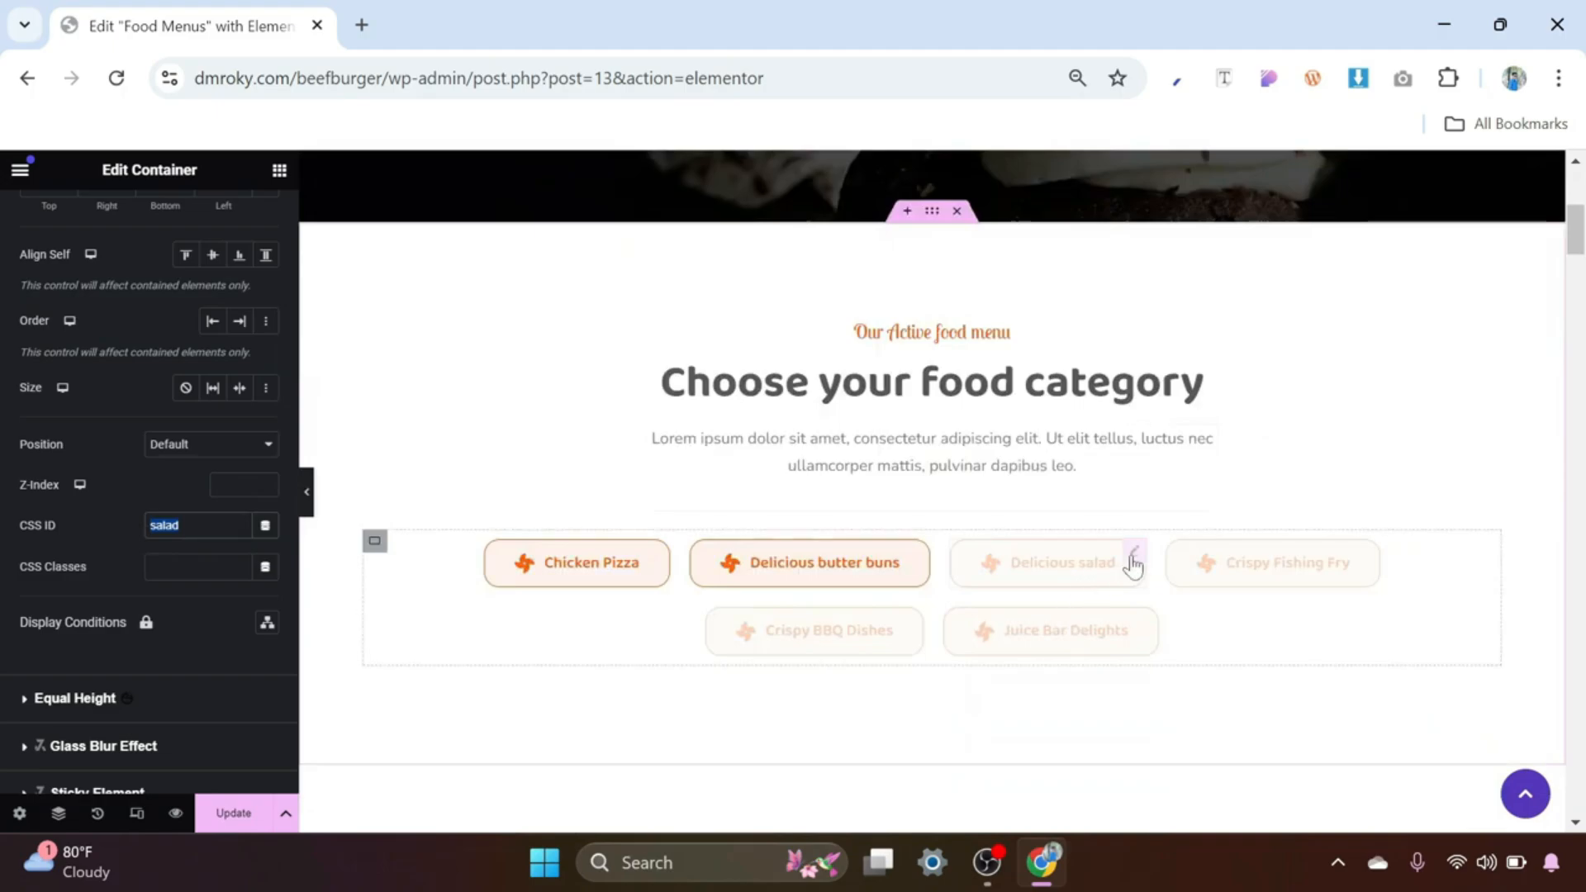
left_click(1136, 554)
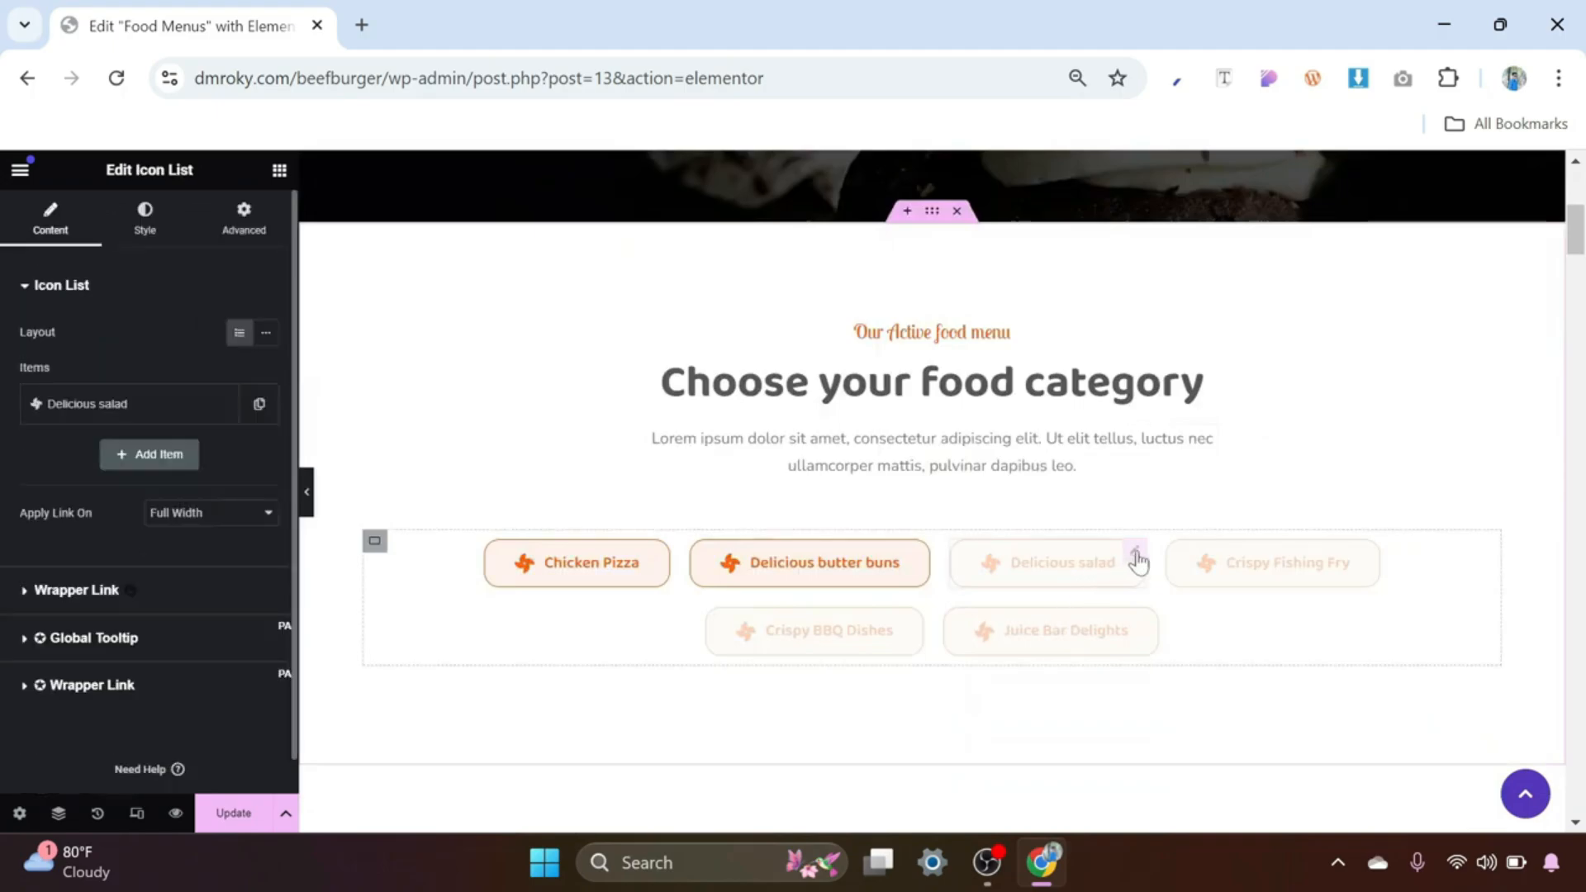
left_click(140, 407)
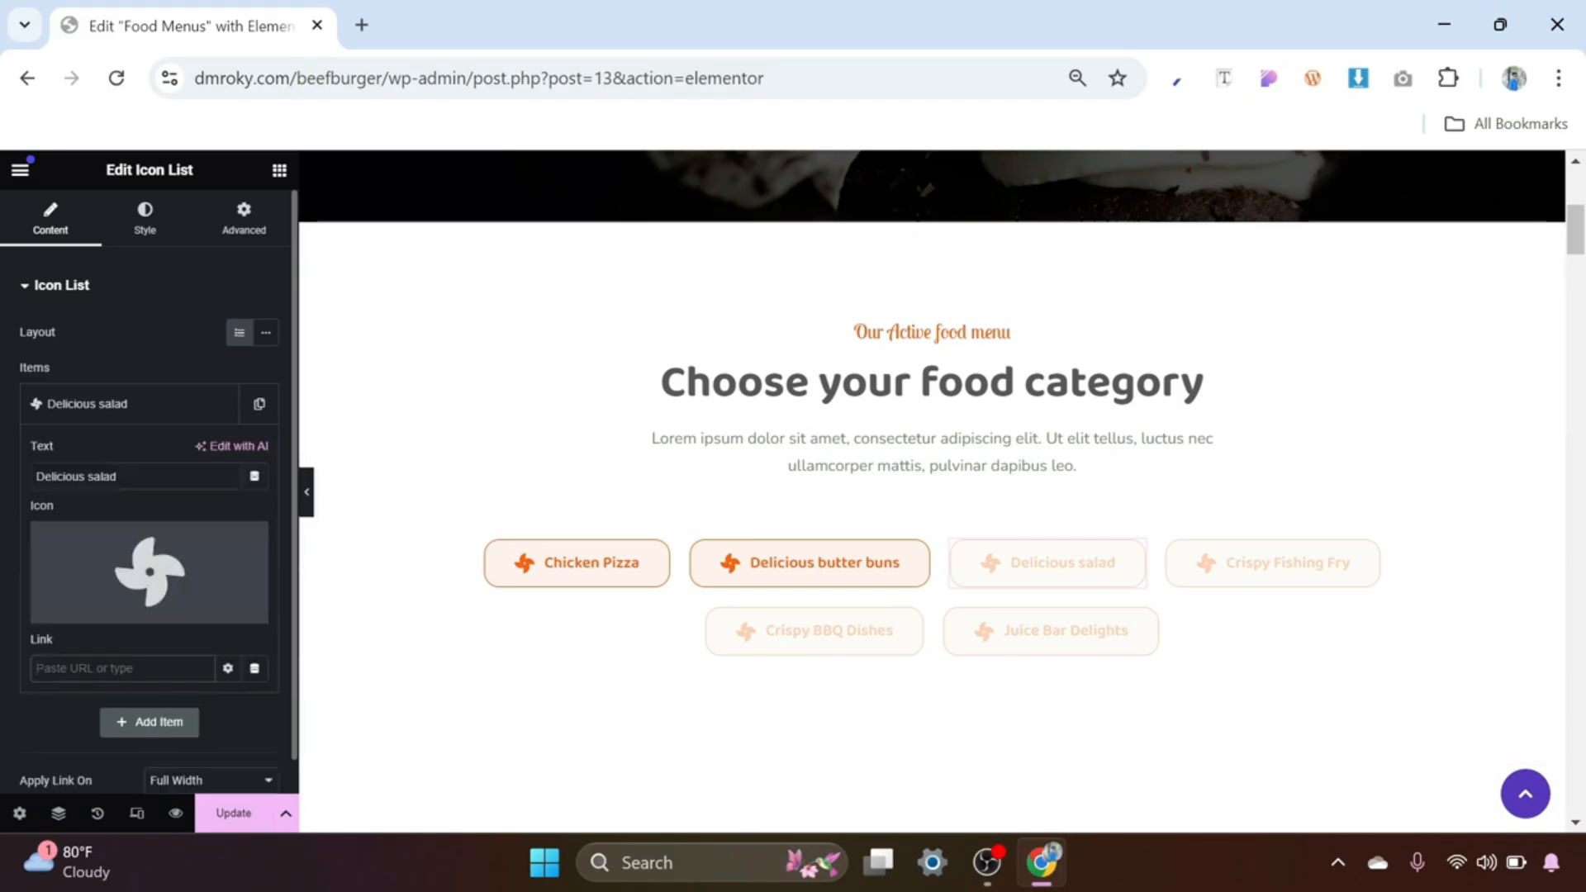
type("#salad")
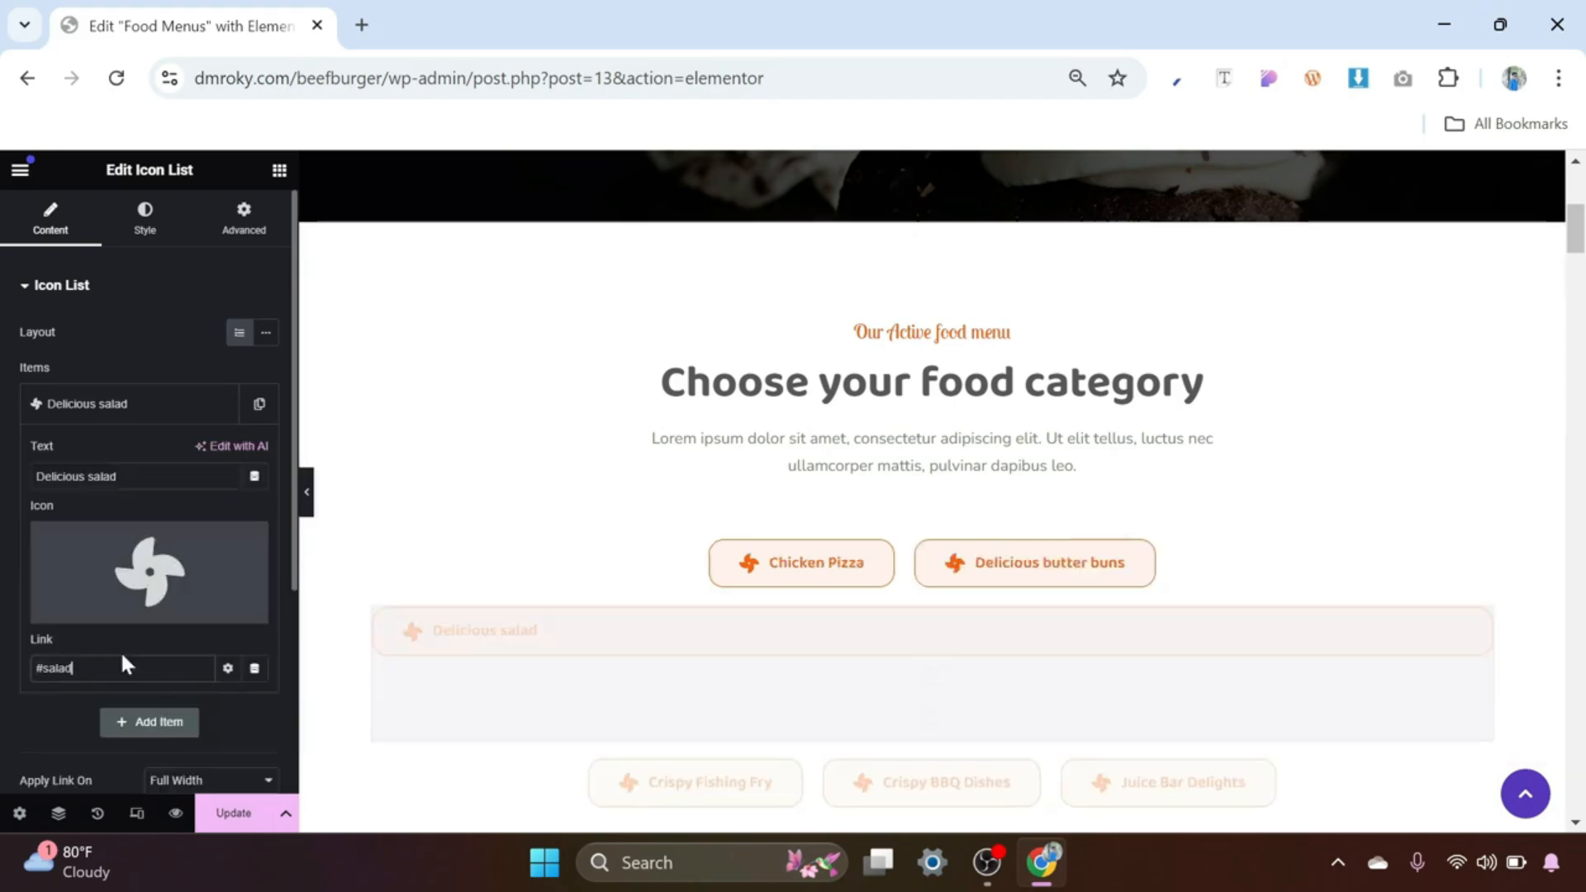
Step: Set the CSS ID of the container holding the Crispy Fishing Fry menu section to fishing
scroll(807, 612, "down", 6)
scroll(807, 612, "down", 18)
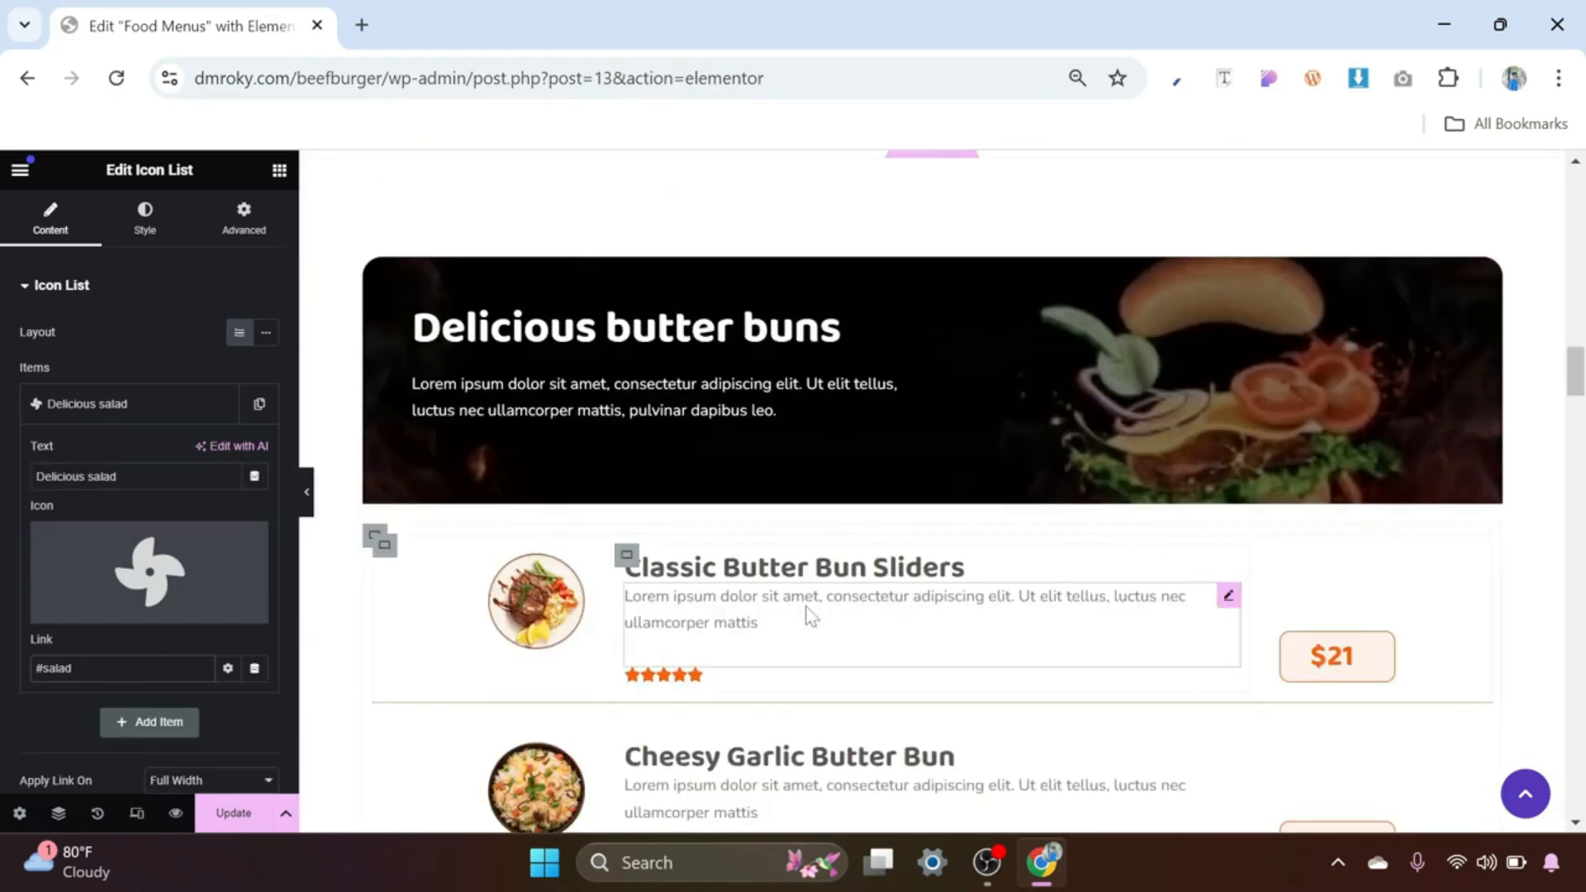
scroll(804, 615, "down", 8)
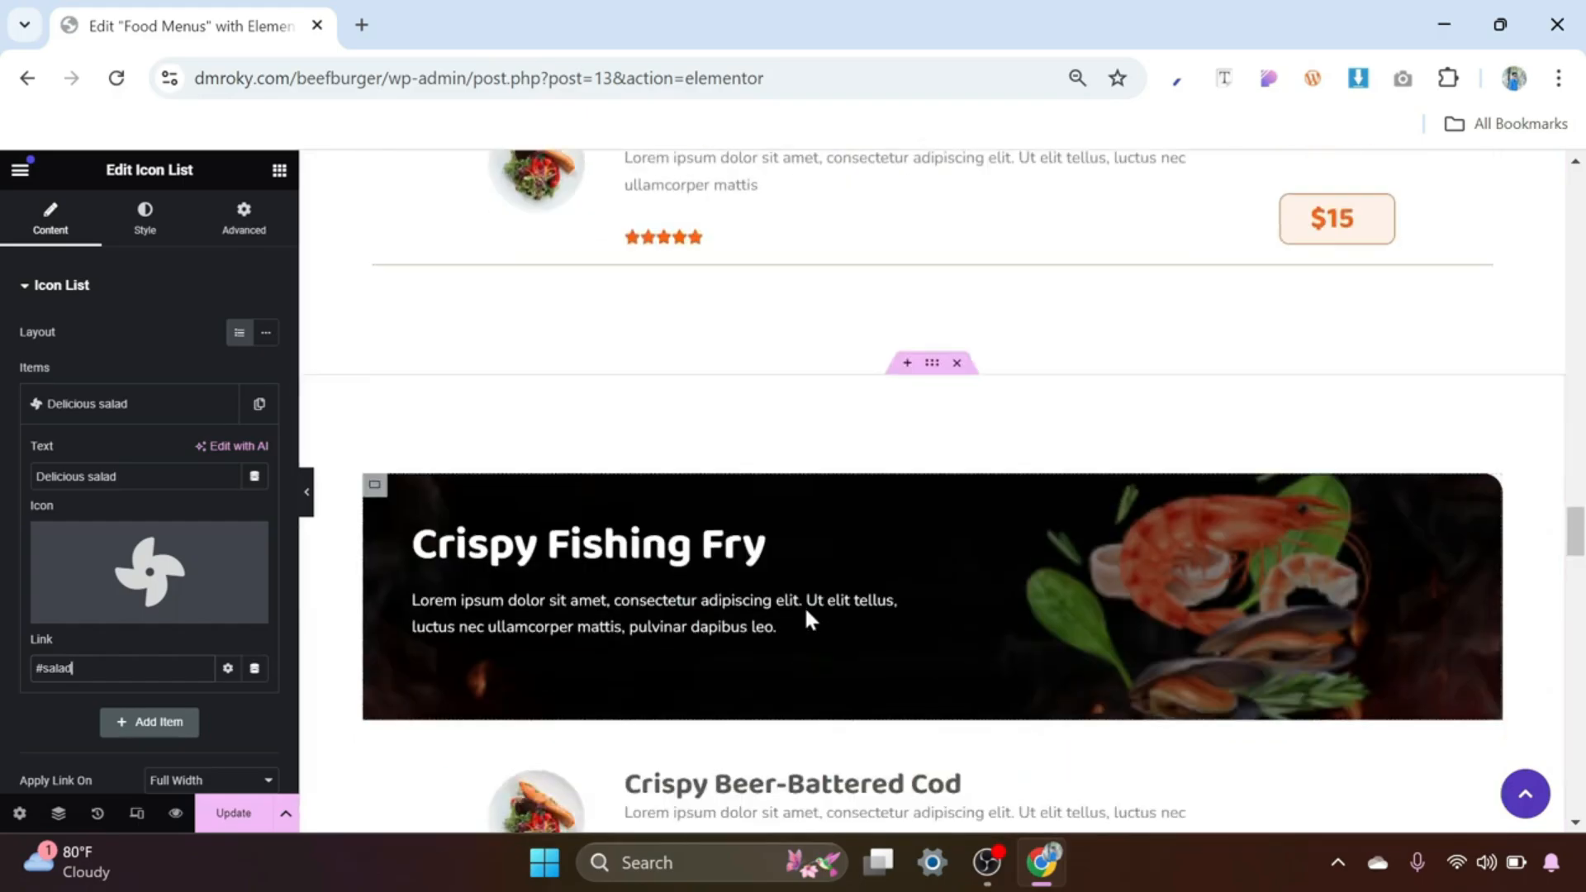
left_click(932, 368)
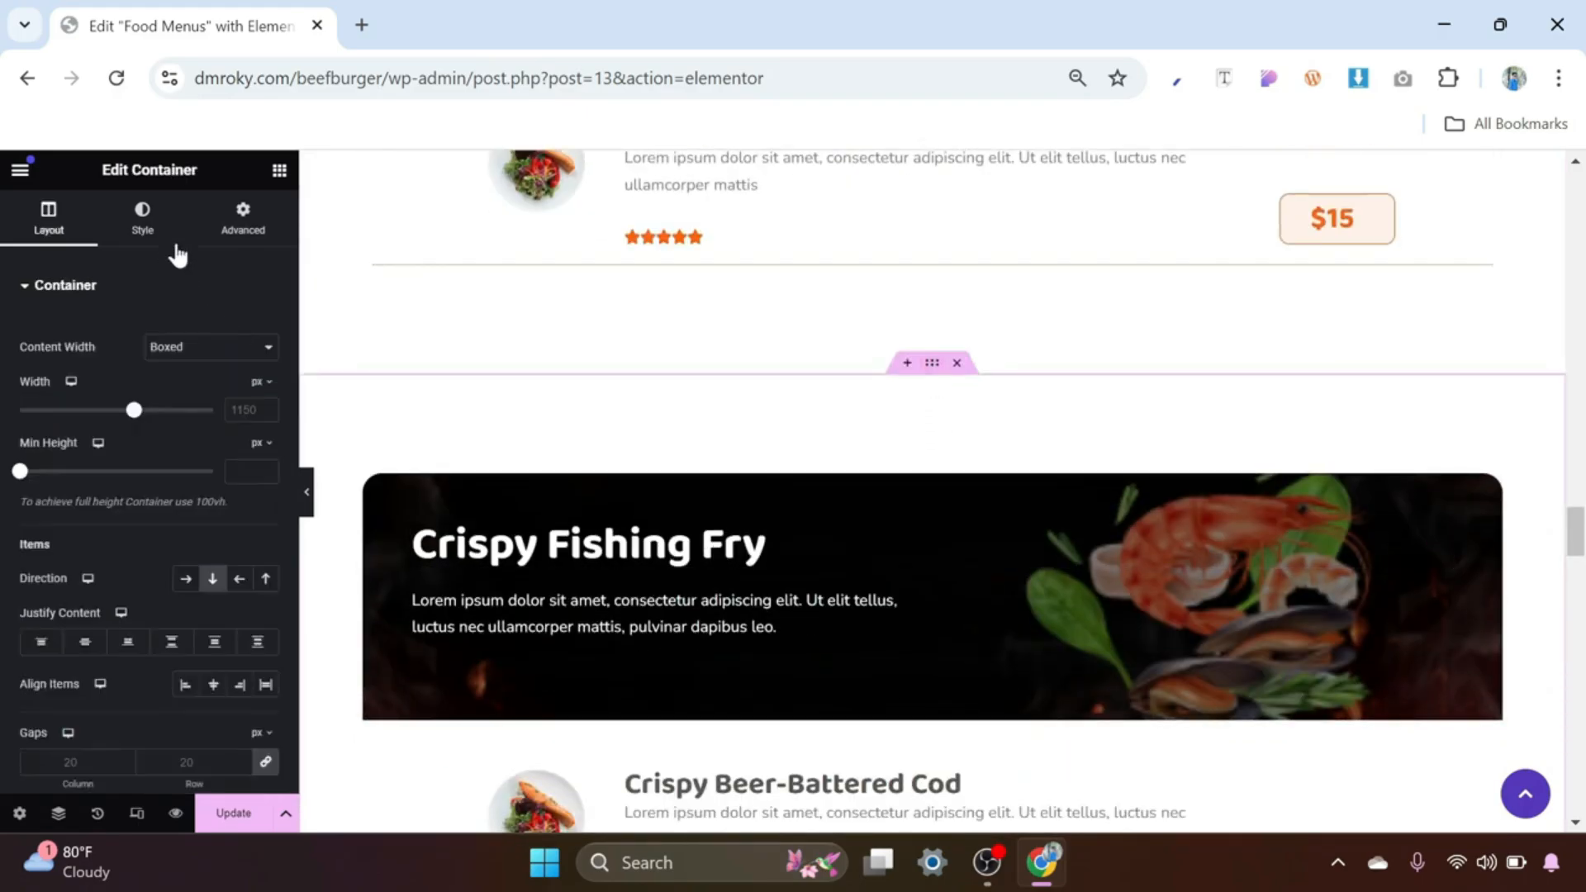
left_click(239, 220)
scroll(74, 417, "down", 5)
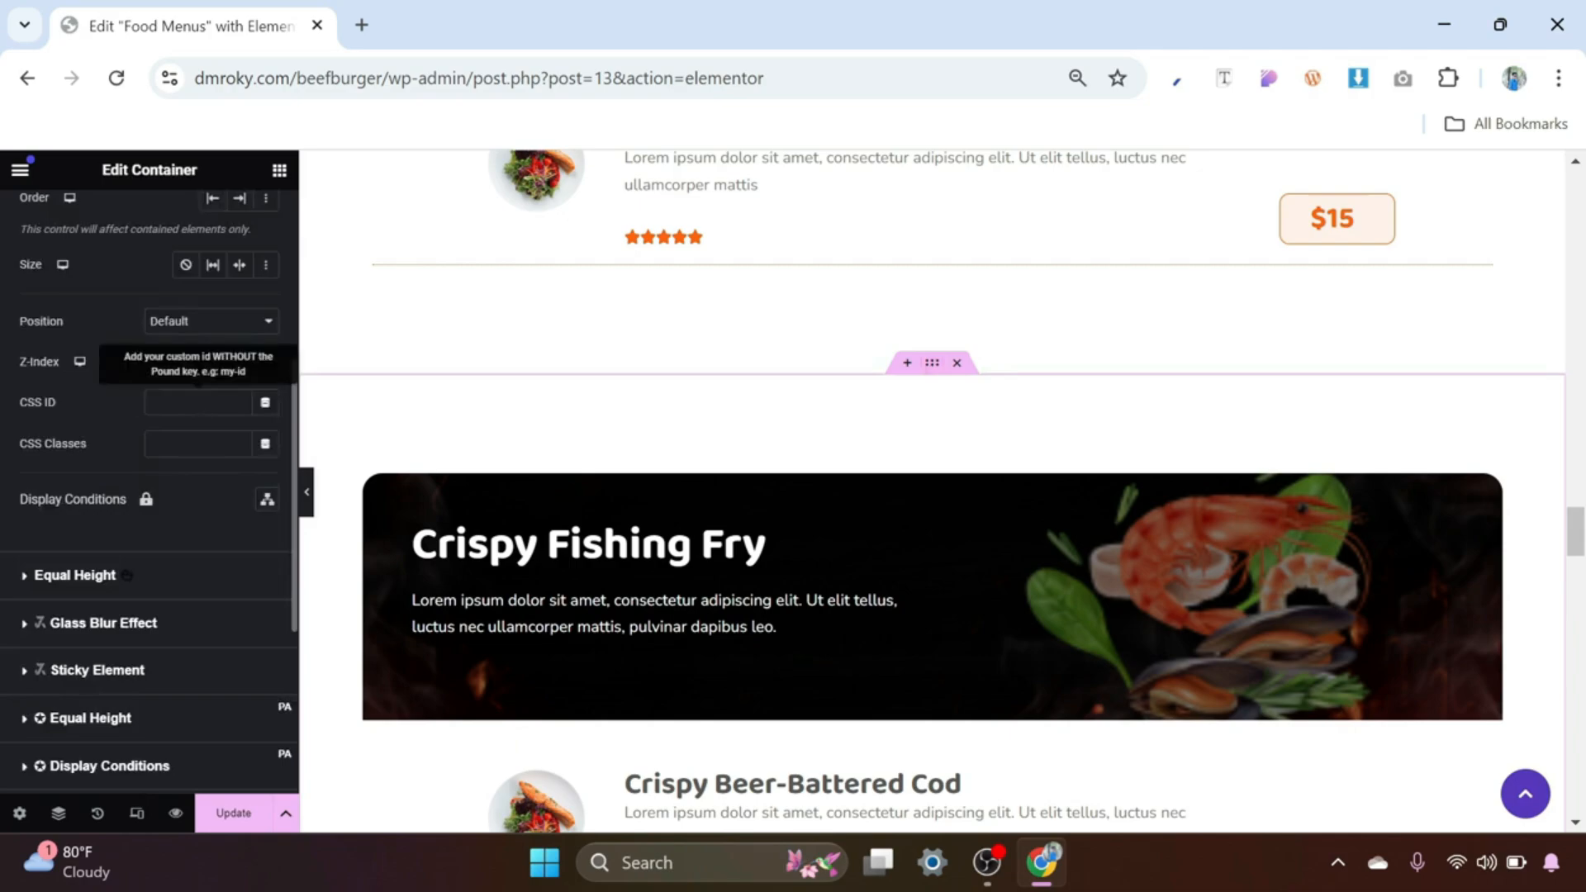
left_click(196, 393)
type("fishing")
Step: Set the link of the Crispy Fishing Fry category button's list item to #fishing
left_click_drag(186, 402, 139, 400)
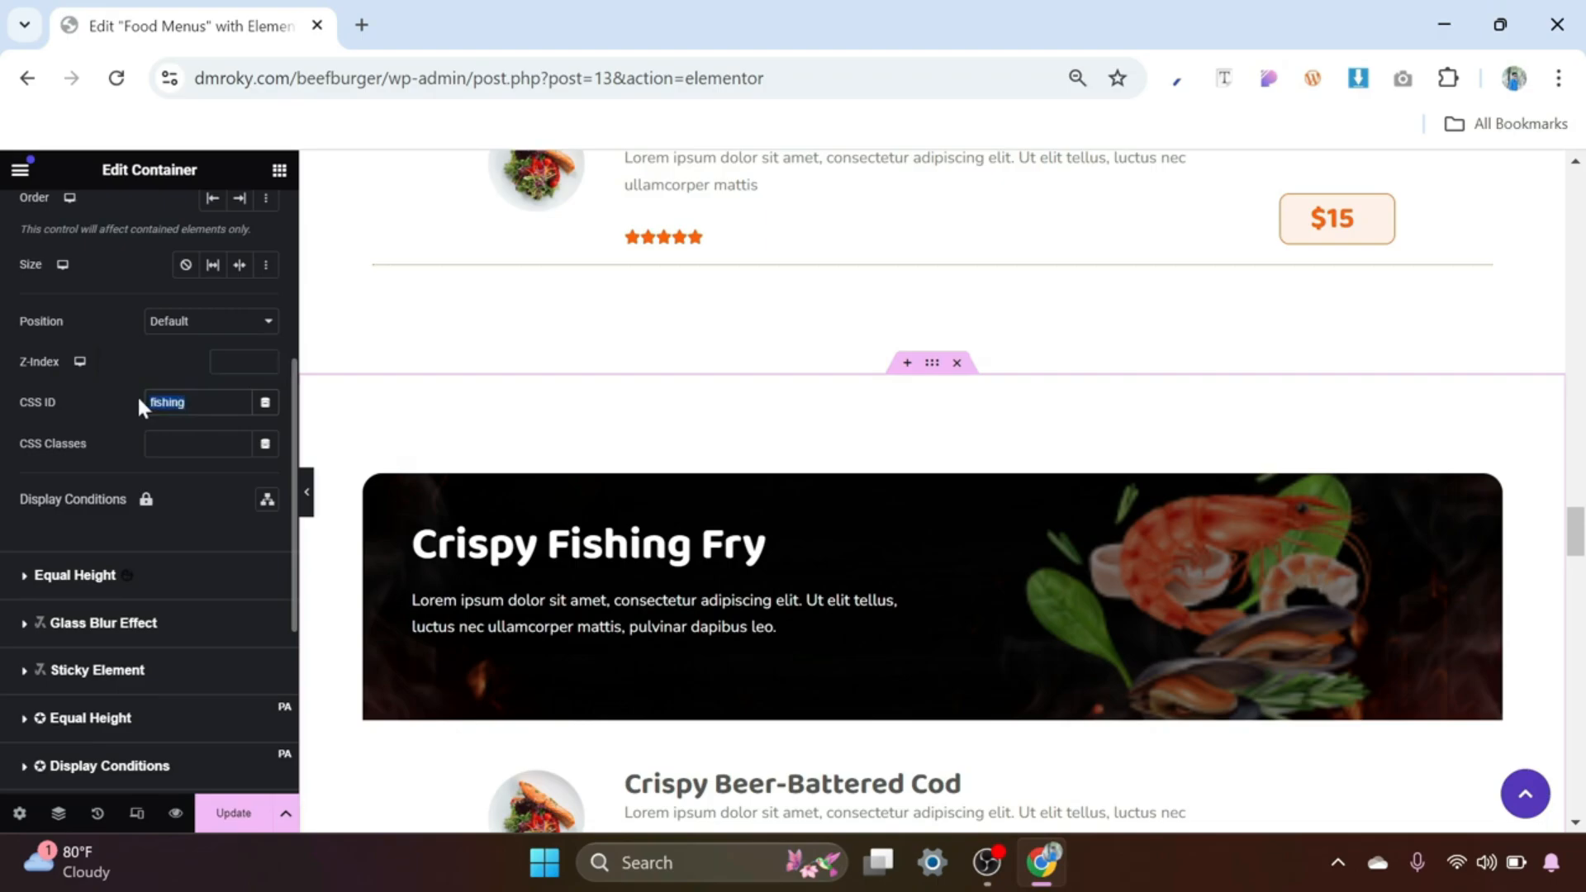
scroll(937, 562, "down", 15)
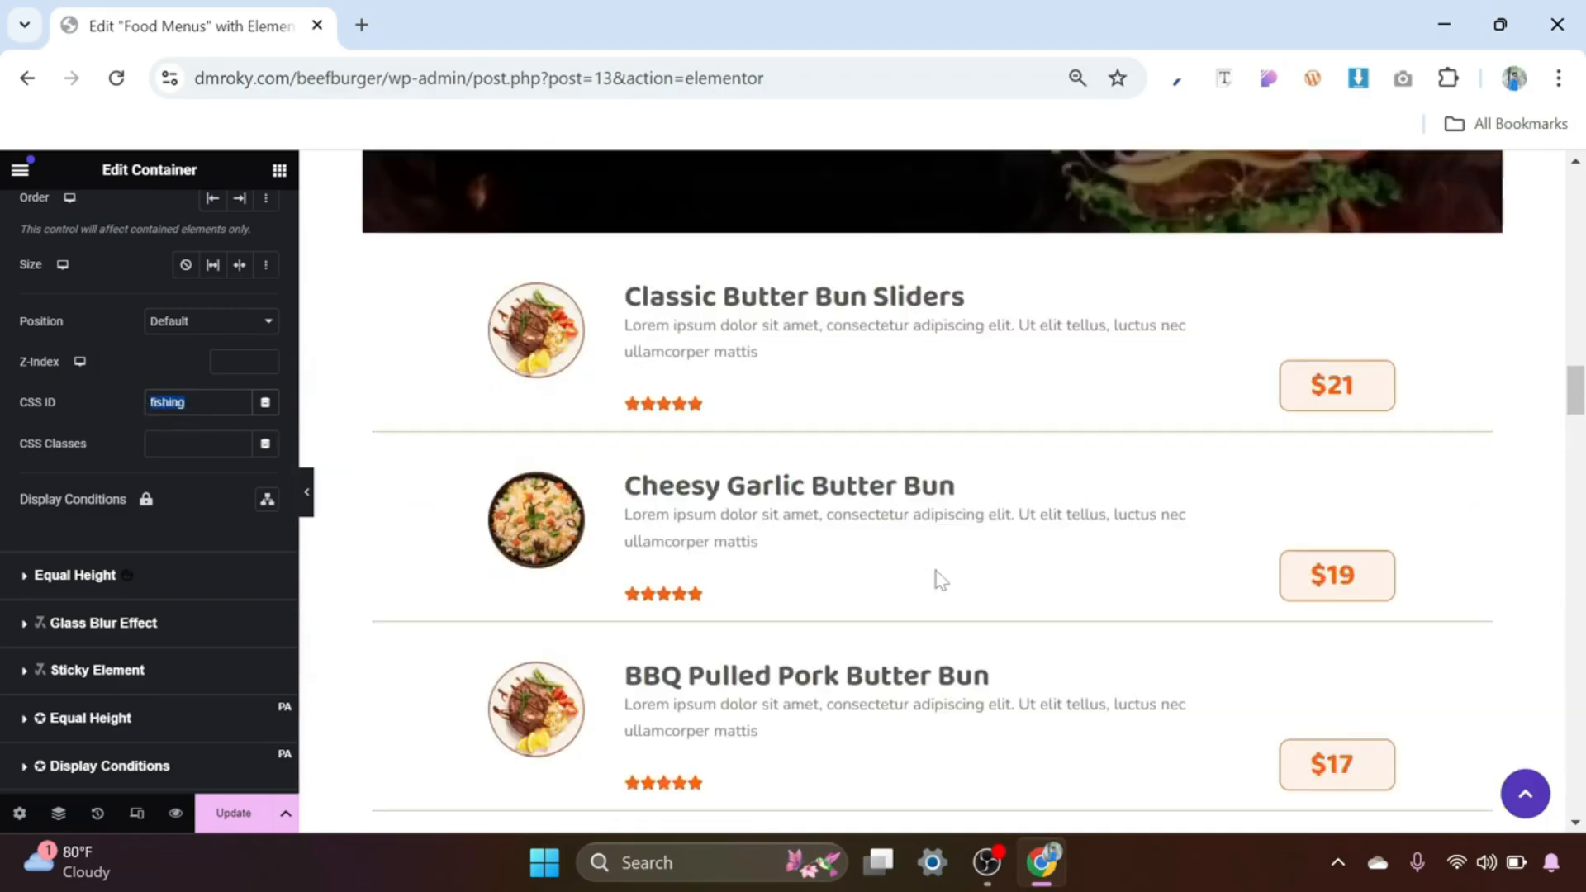
scroll(940, 578, "up", 6)
scroll(937, 578, "up", 10)
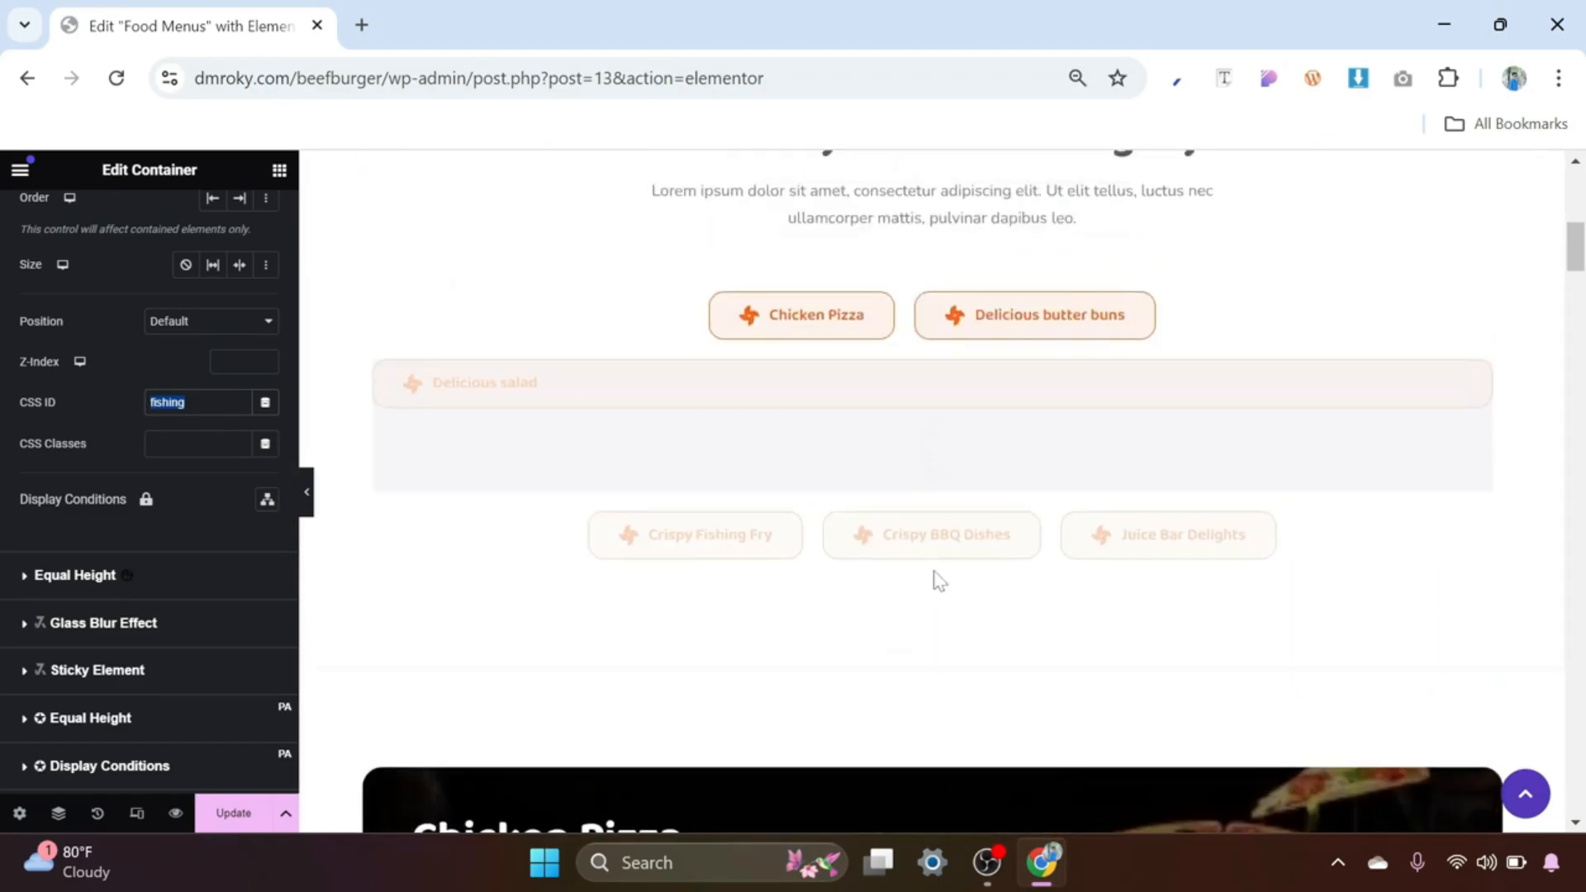
mouse_move(697, 533)
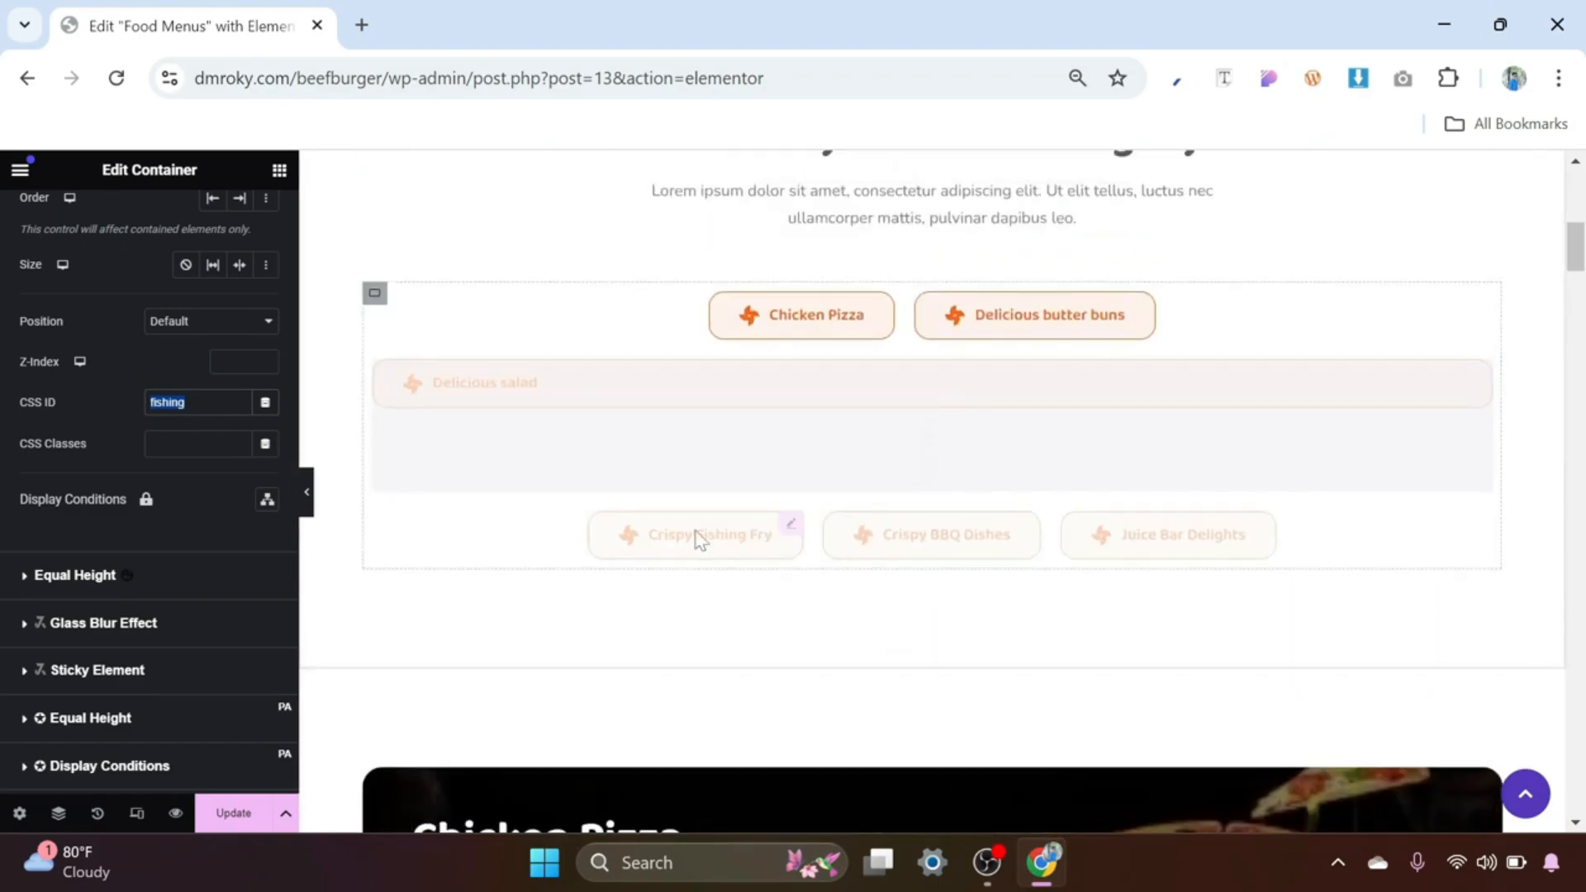
left_click(792, 533)
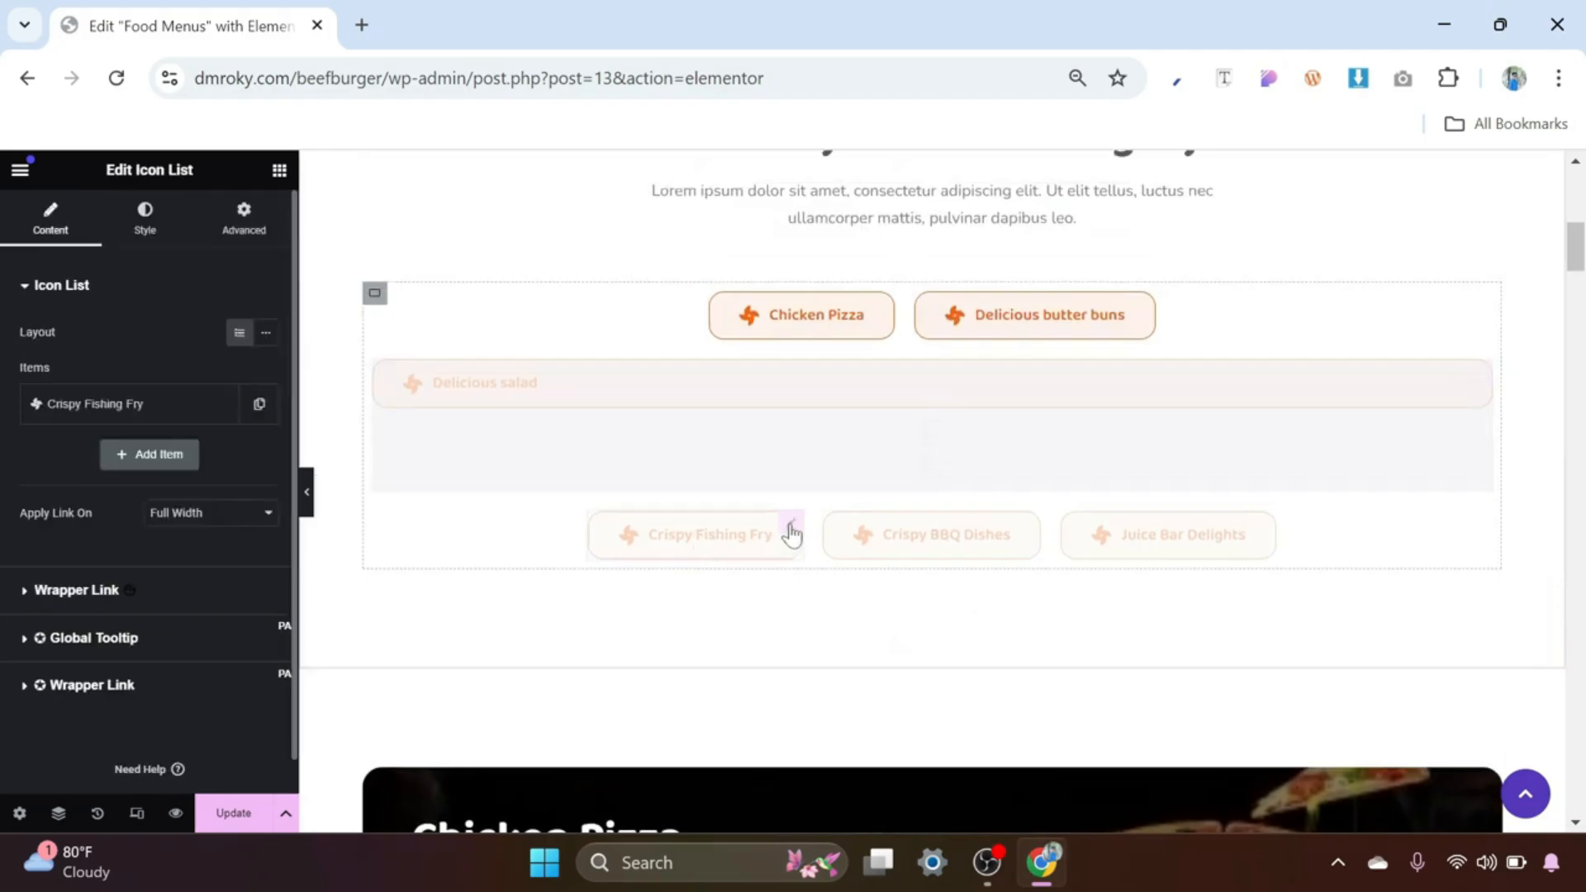
left_click(114, 405)
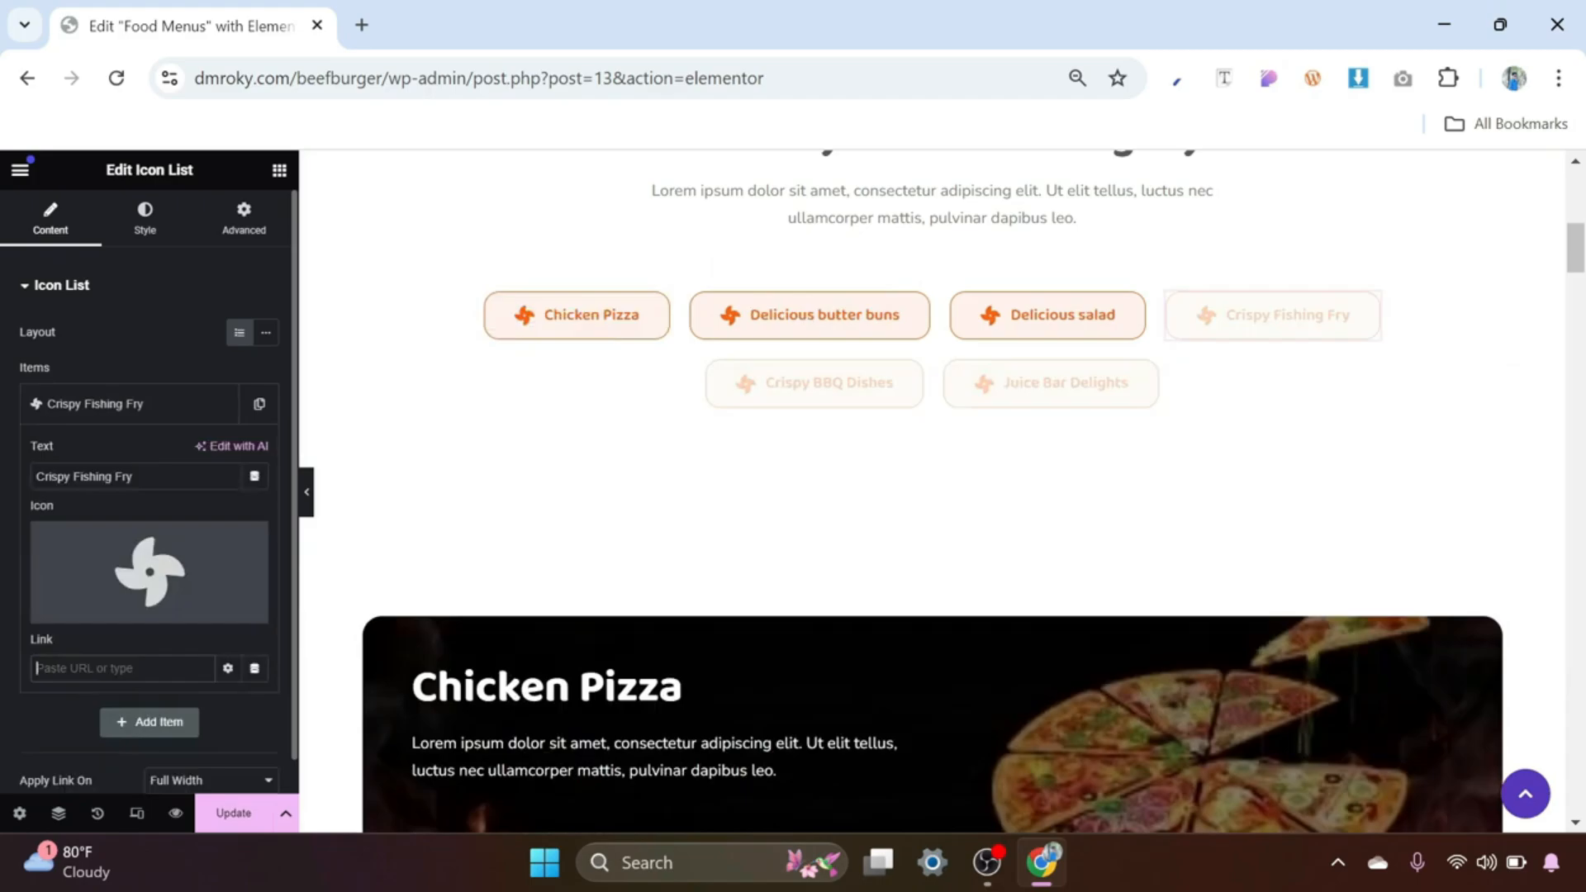
type("#fishing")
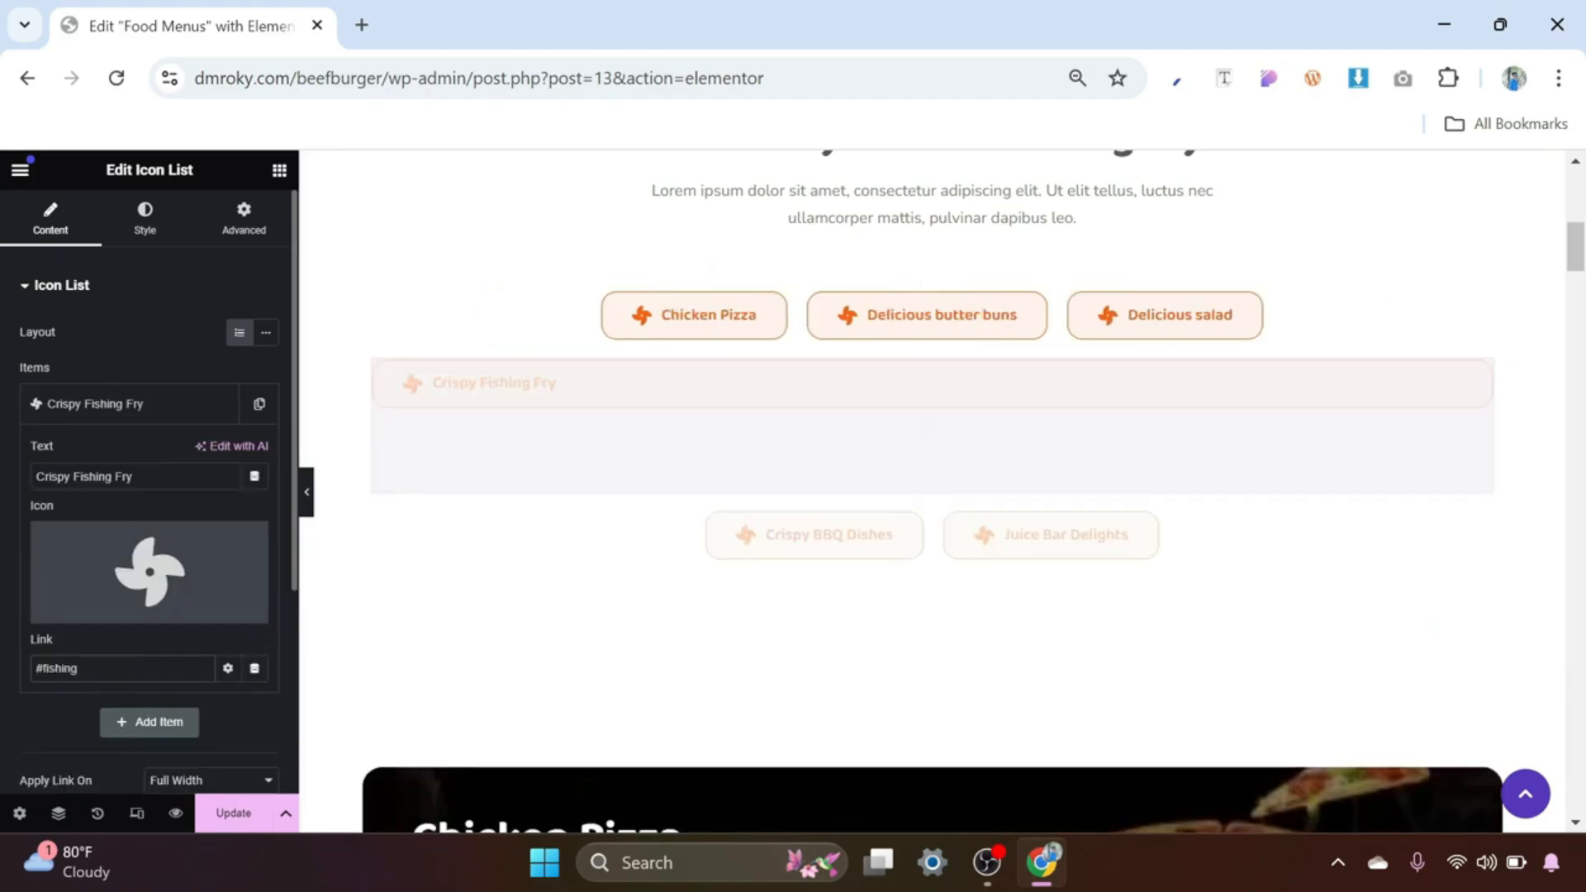
Step: Set the CSS ID of the container holding the Crispy BBQ Dishes menu section to bbq
scroll(839, 612, "down", 20)
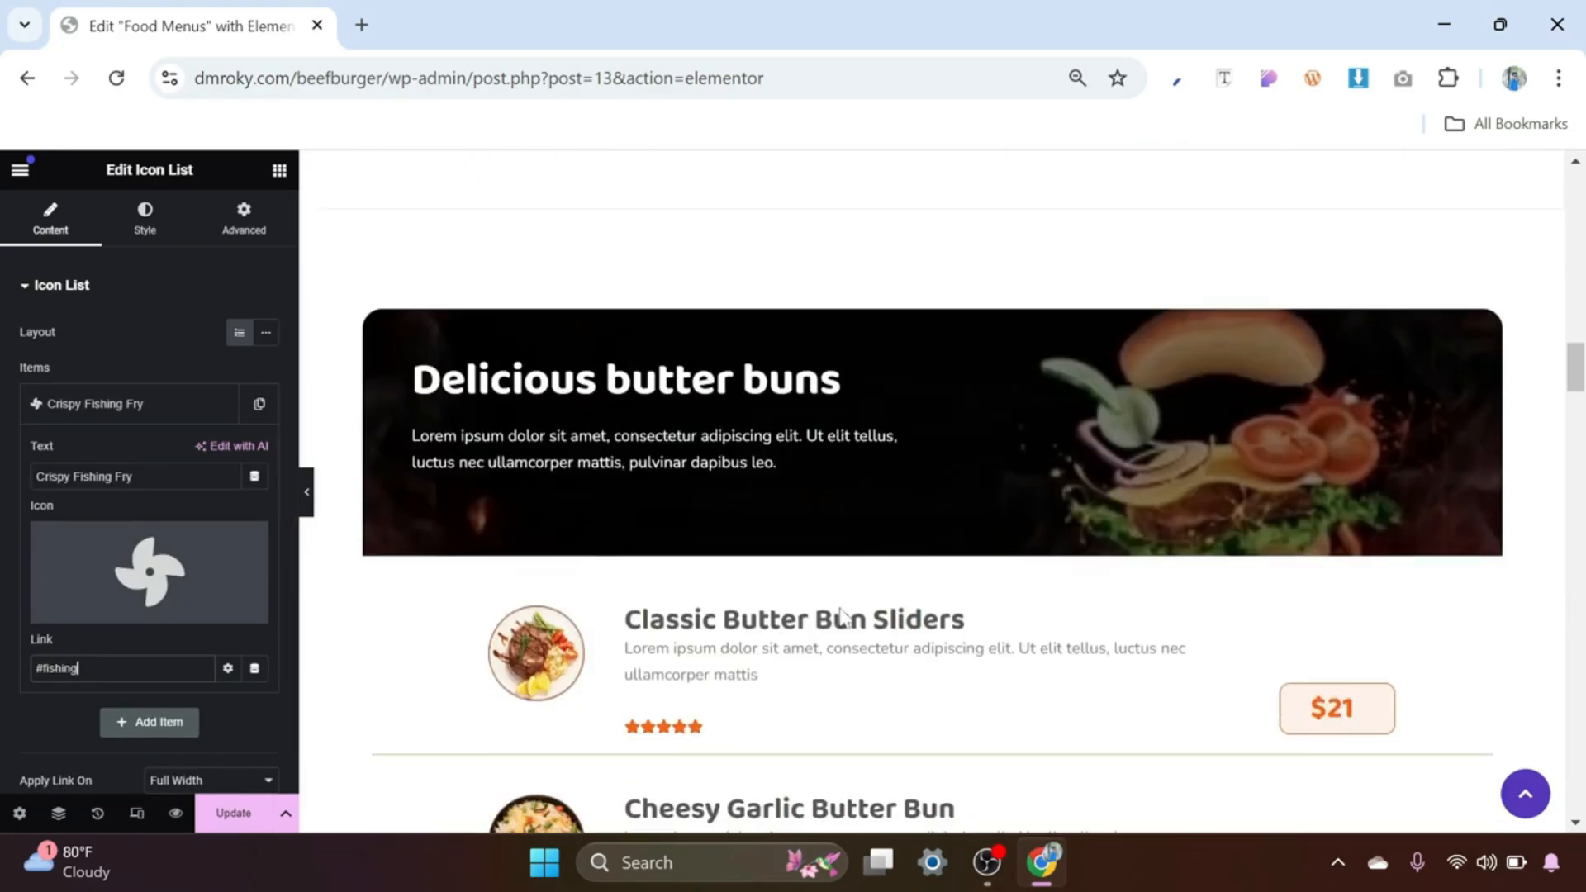
scroll(842, 616, "down", 15)
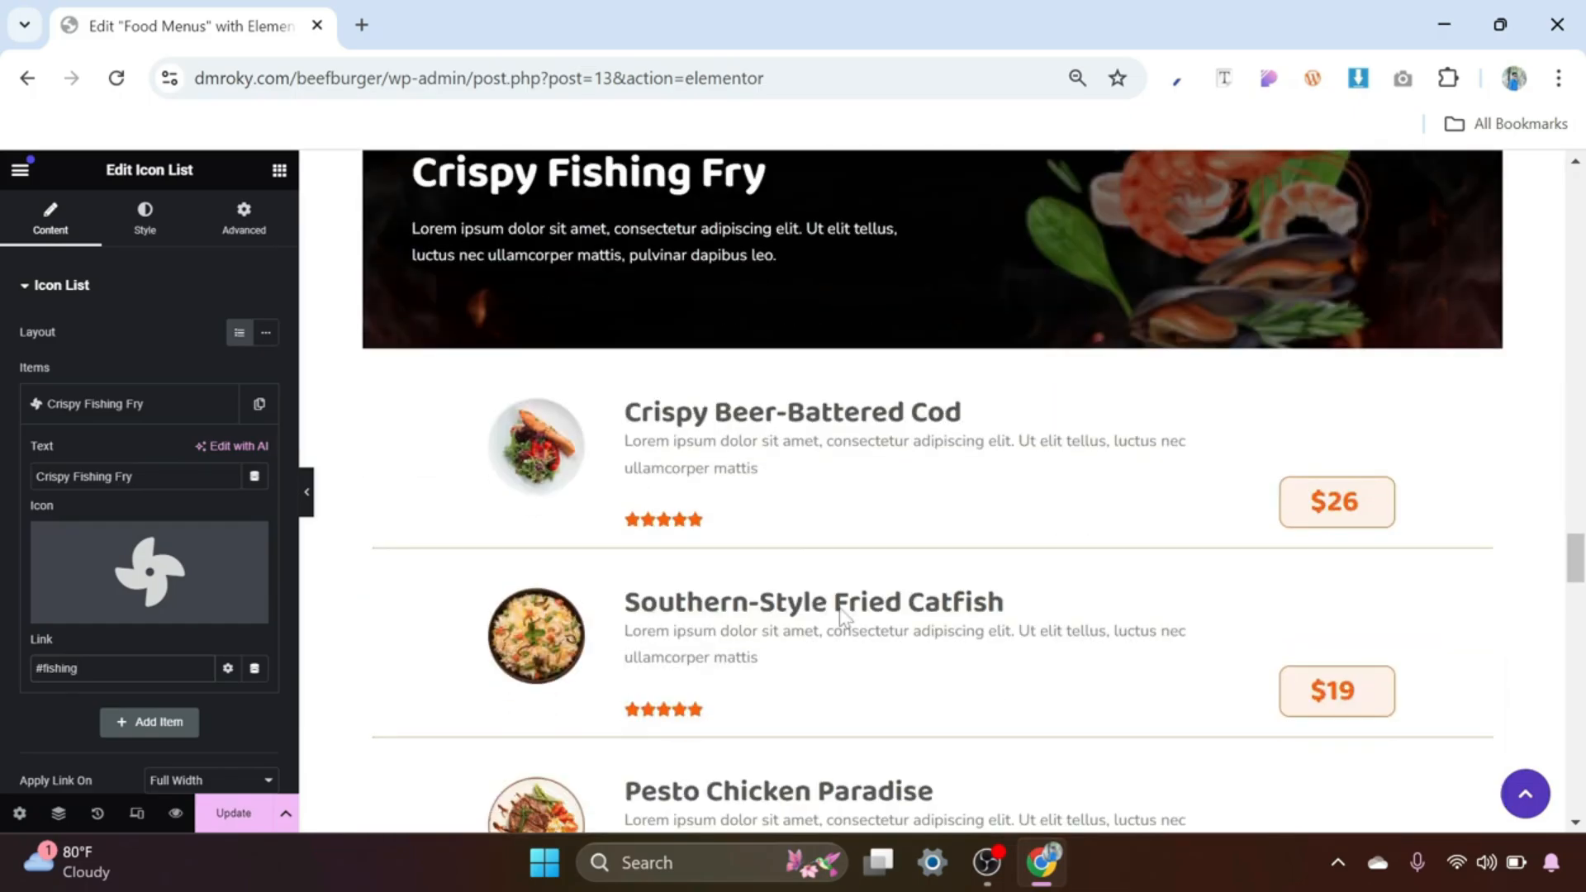
scroll(839, 611, "down", 1)
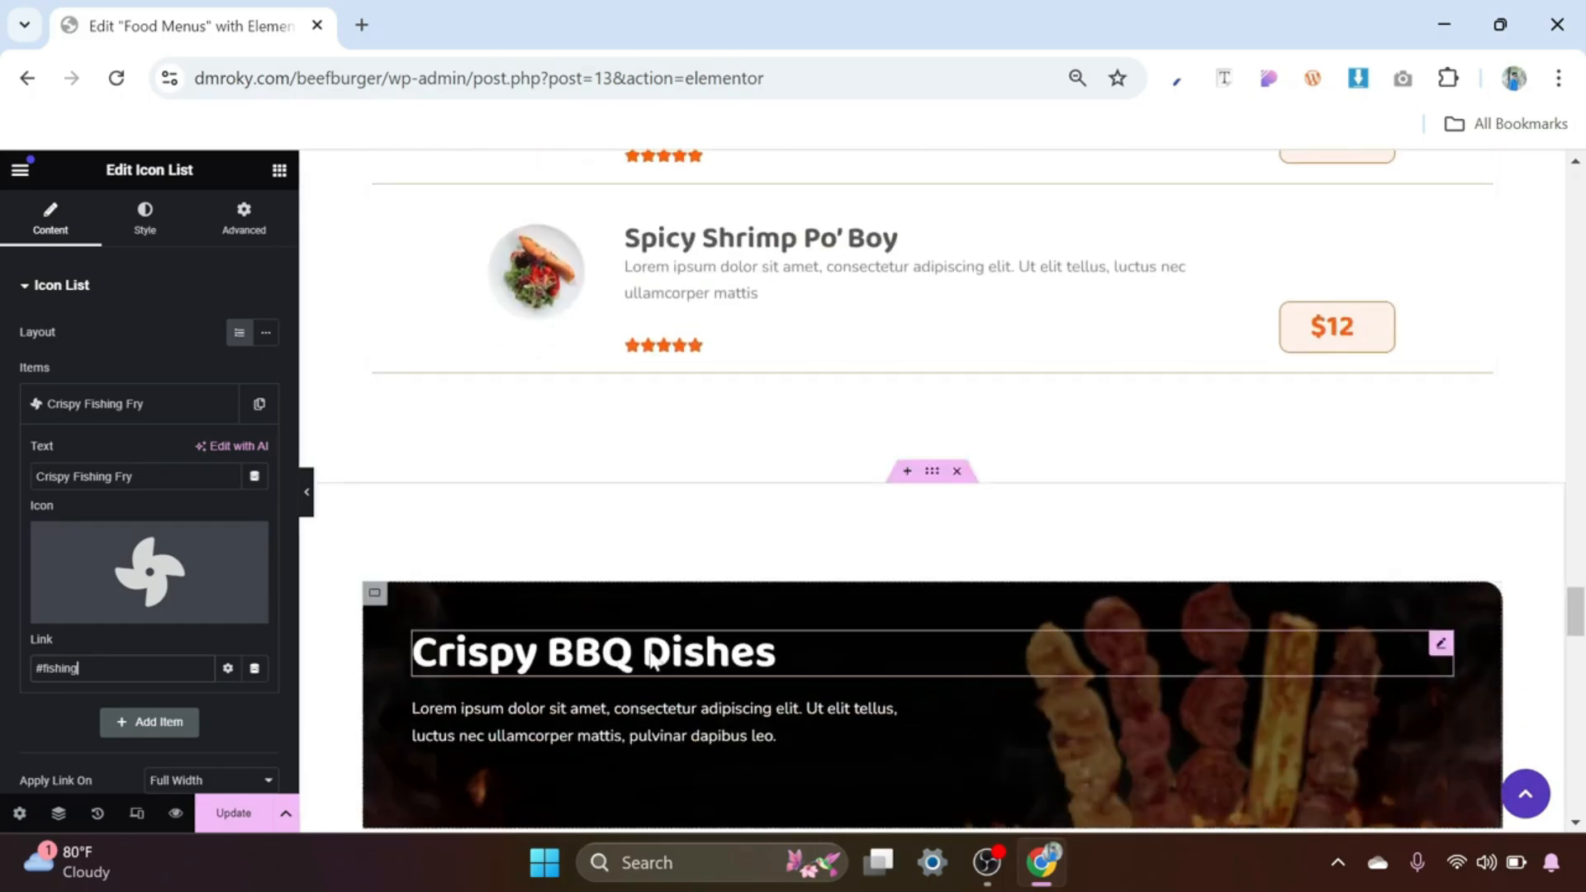
left_click(932, 473)
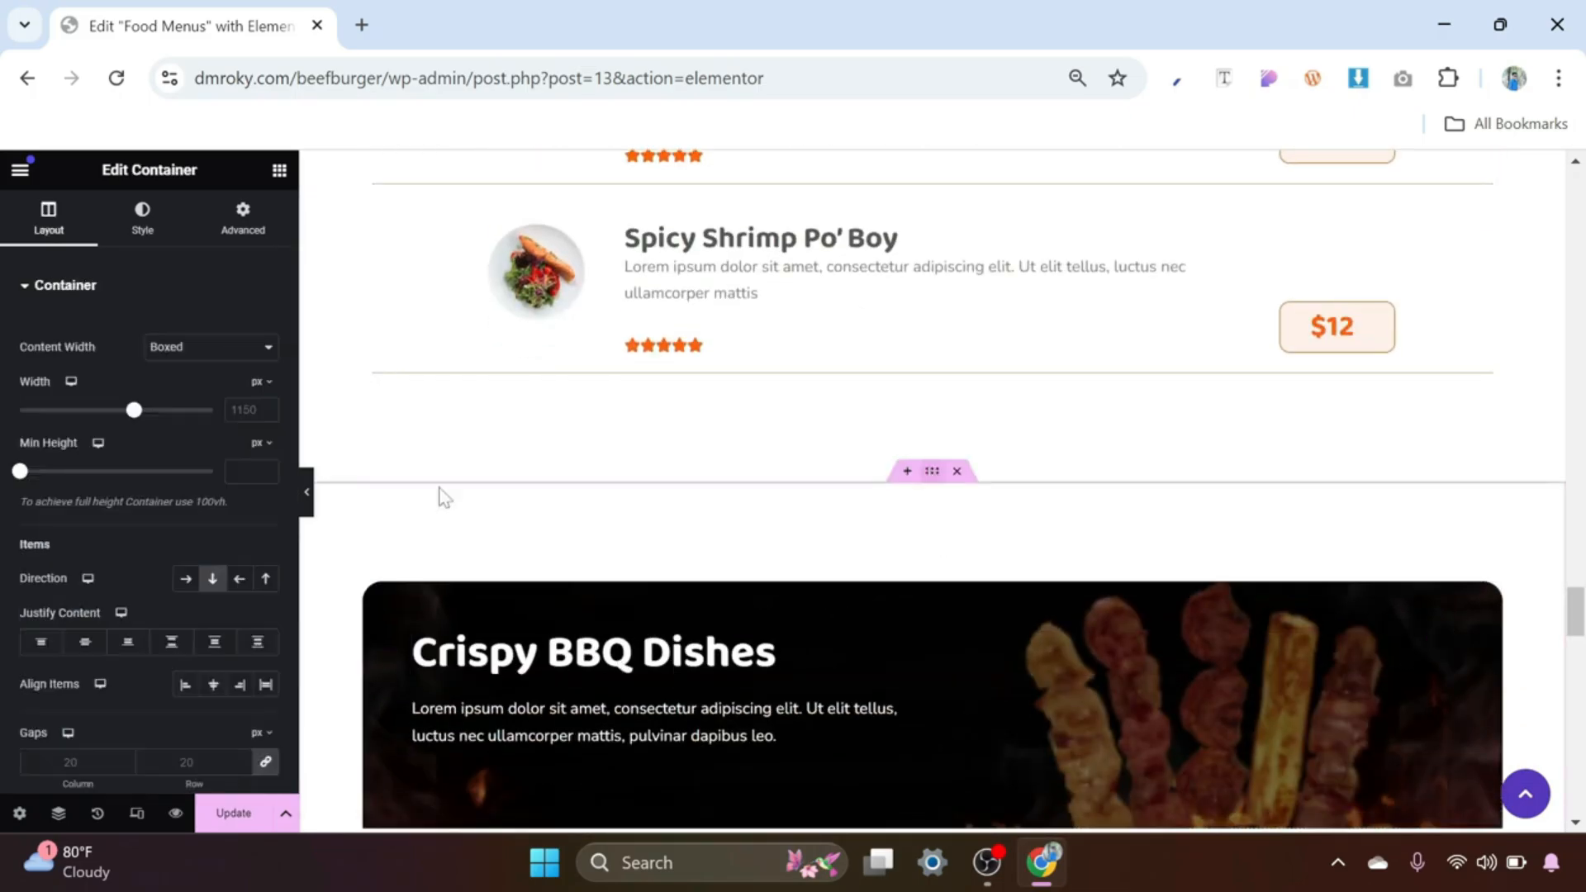
left_click(250, 234)
scroll(161, 458, "down", 2)
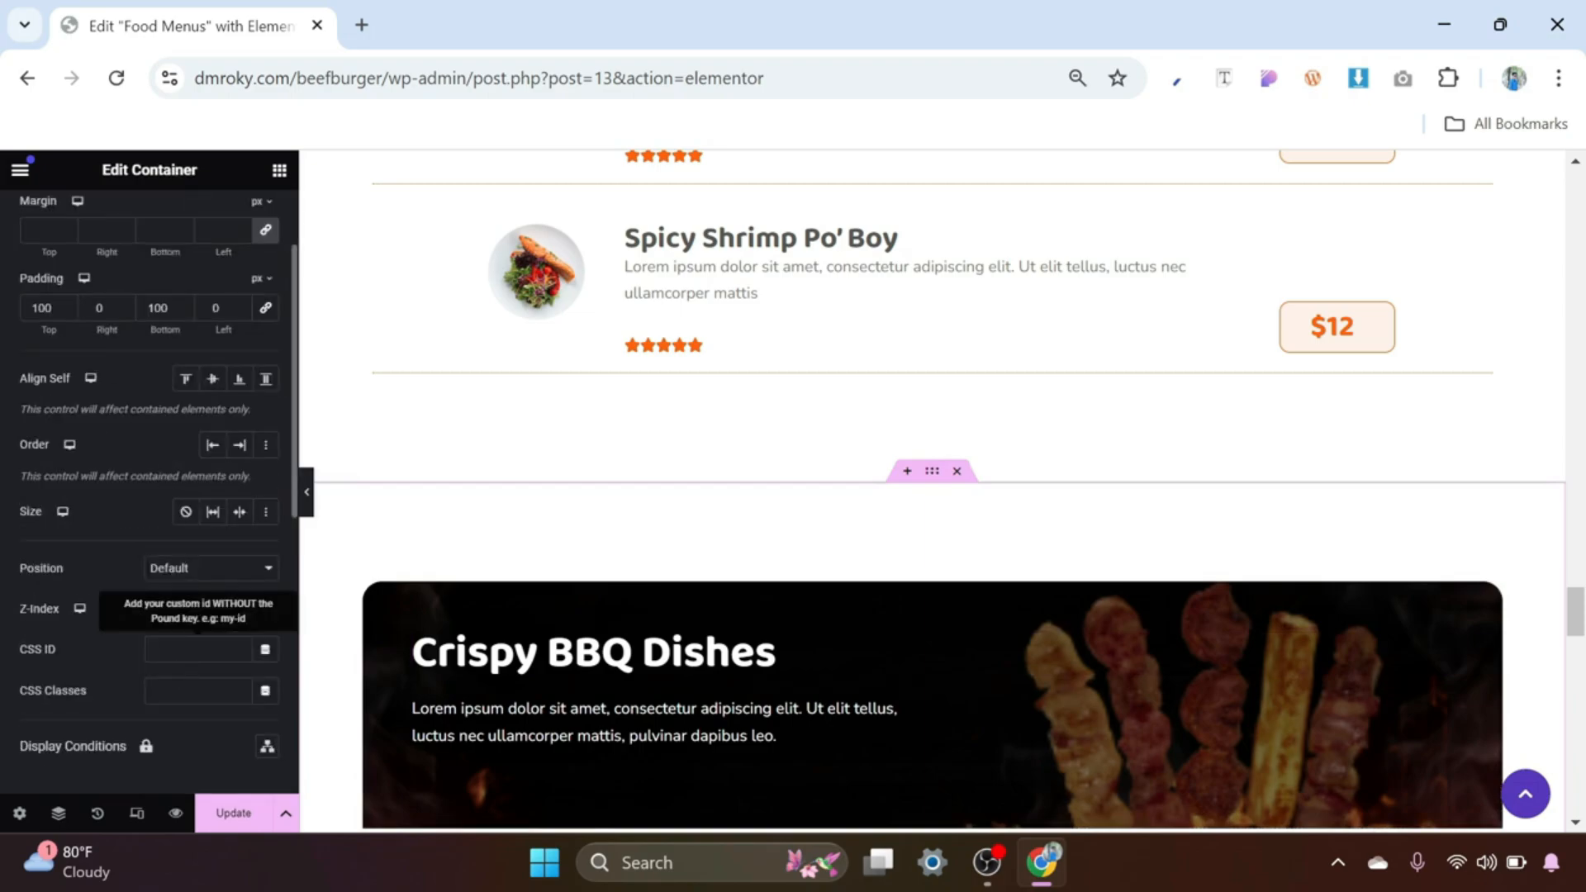
type("bbq")
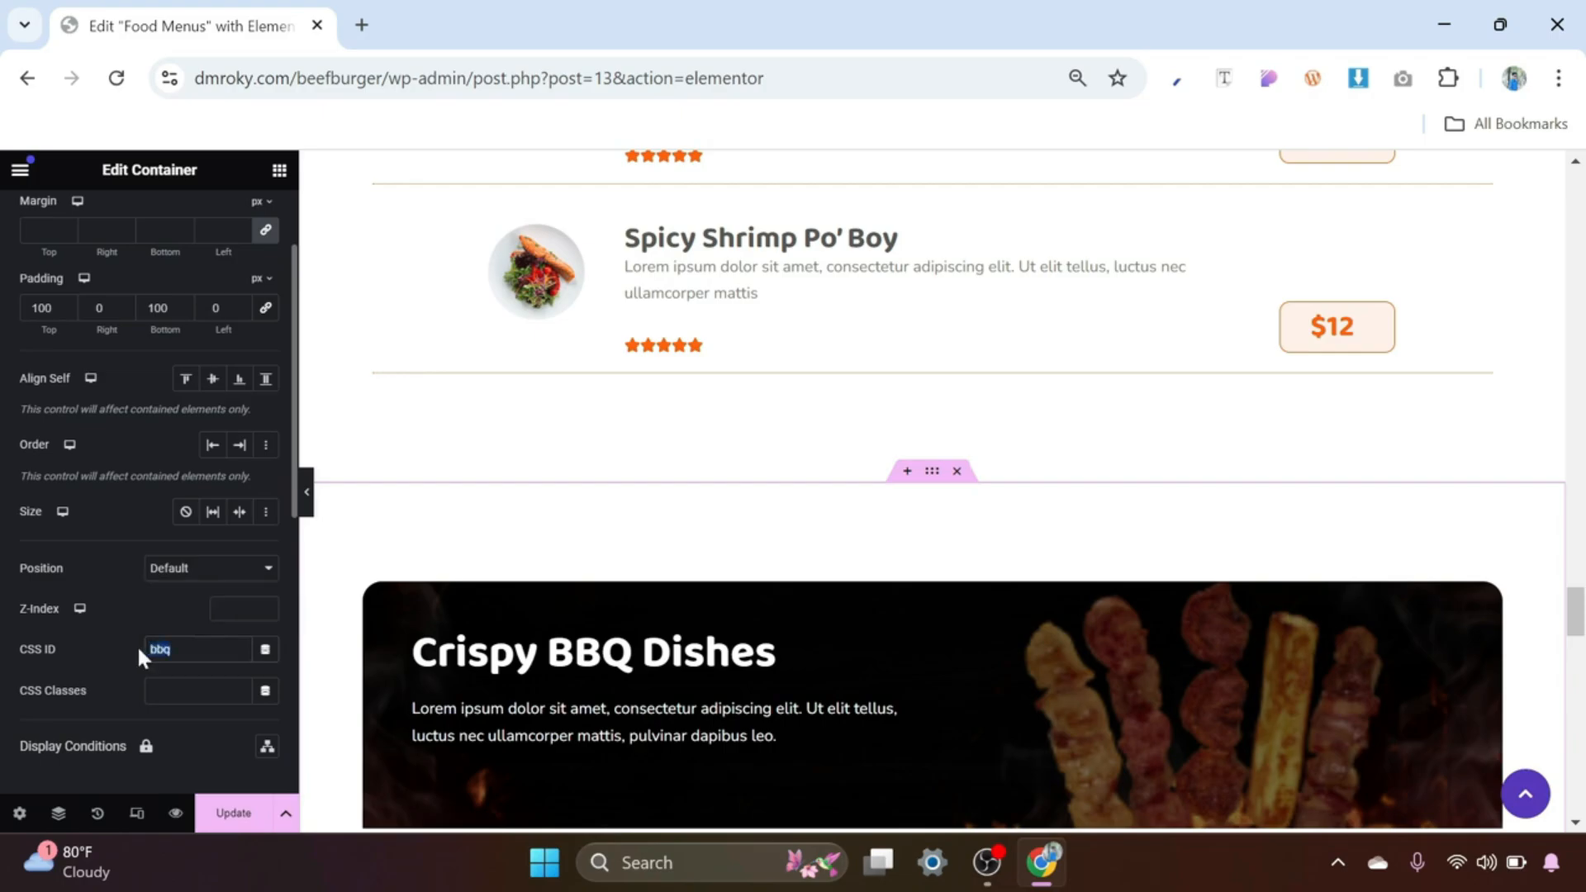
scroll(981, 487, "up", 10)
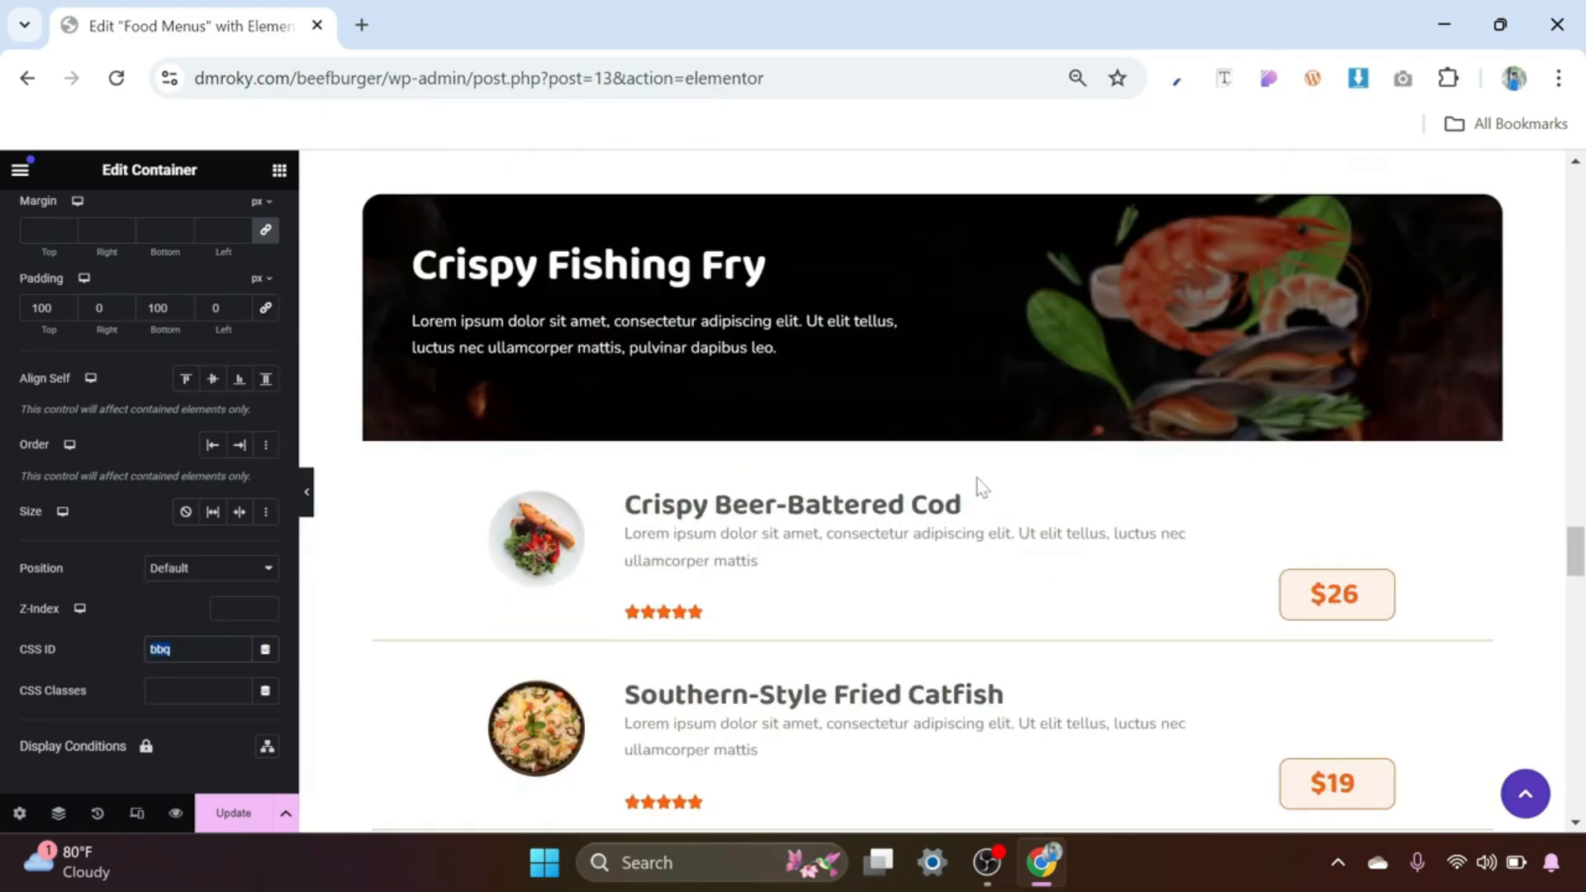
Step: Set the link of the Crispy BBQ Dishes category button's list item to #bbq
scroll(981, 488, "up", 10)
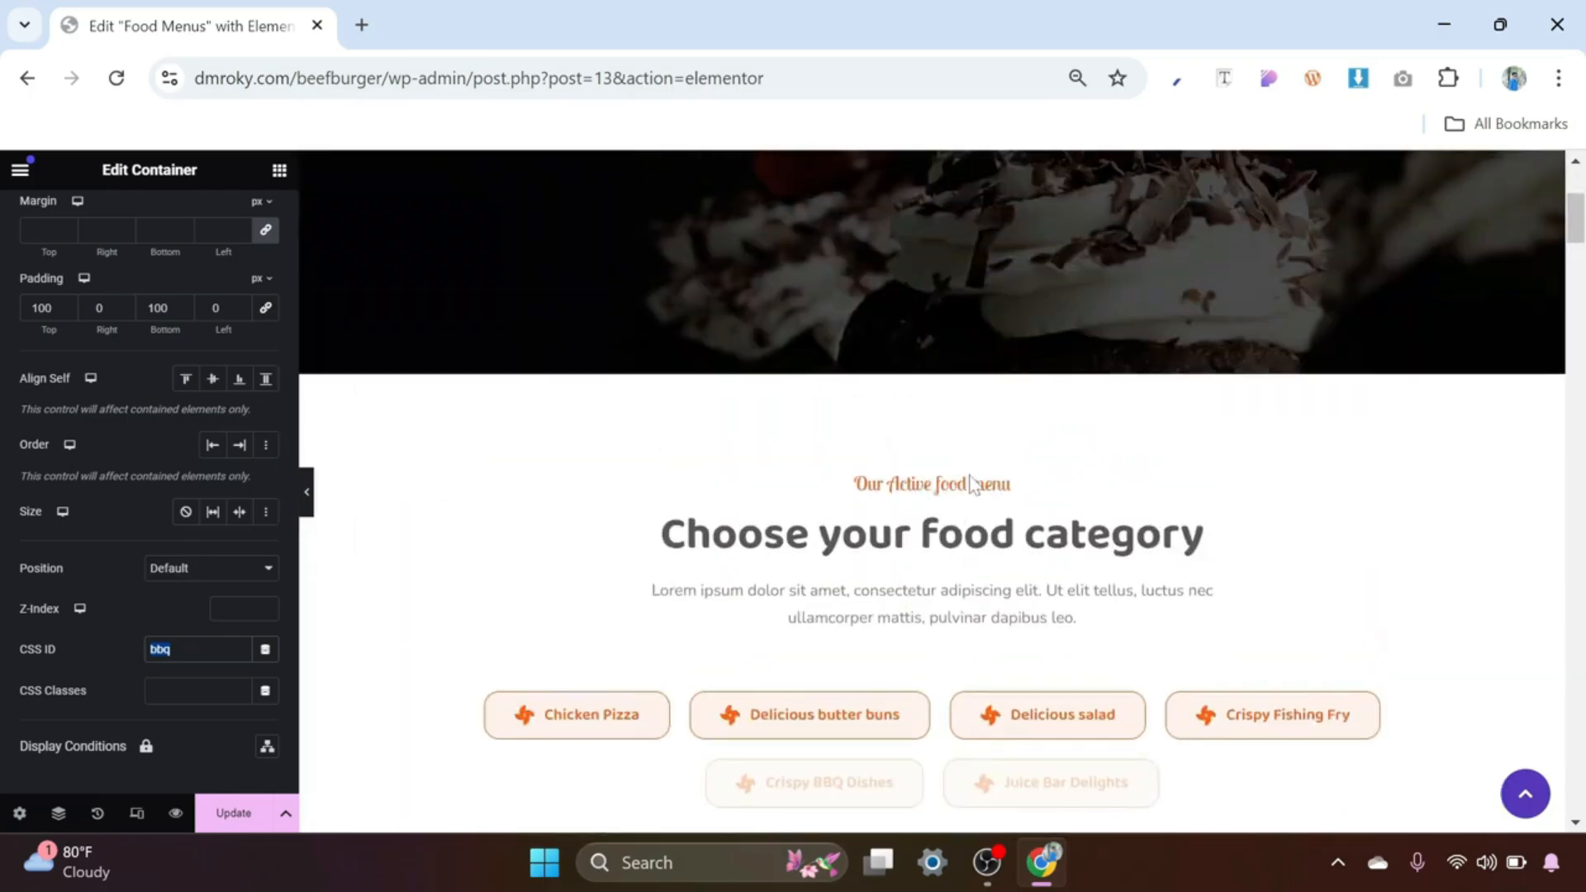
scroll(969, 482, "down", 1)
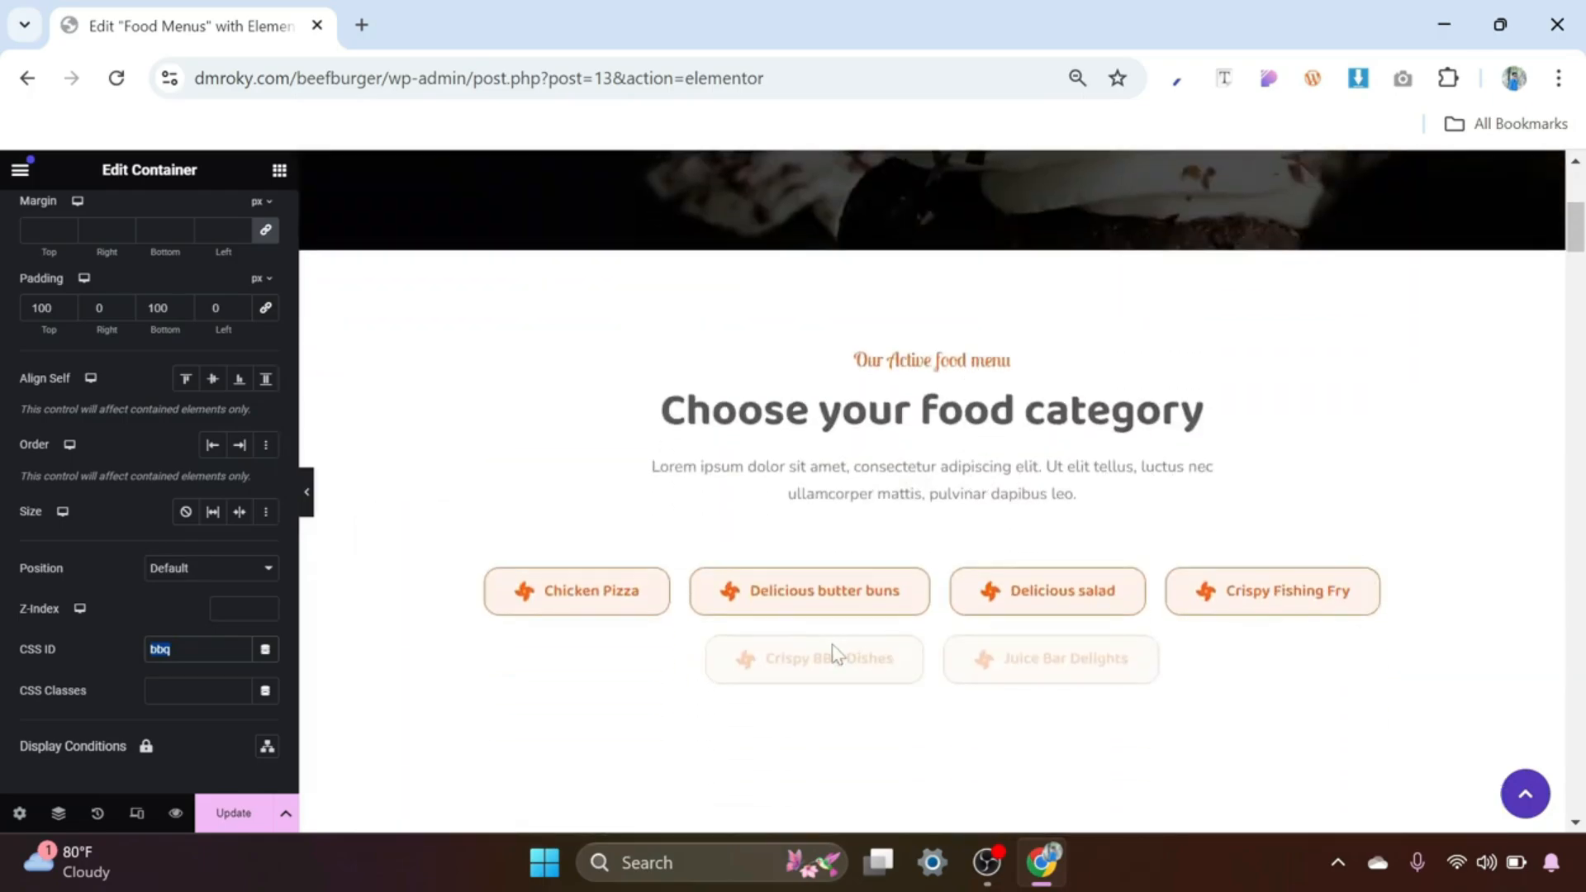
left_click(913, 657)
left_click(131, 405)
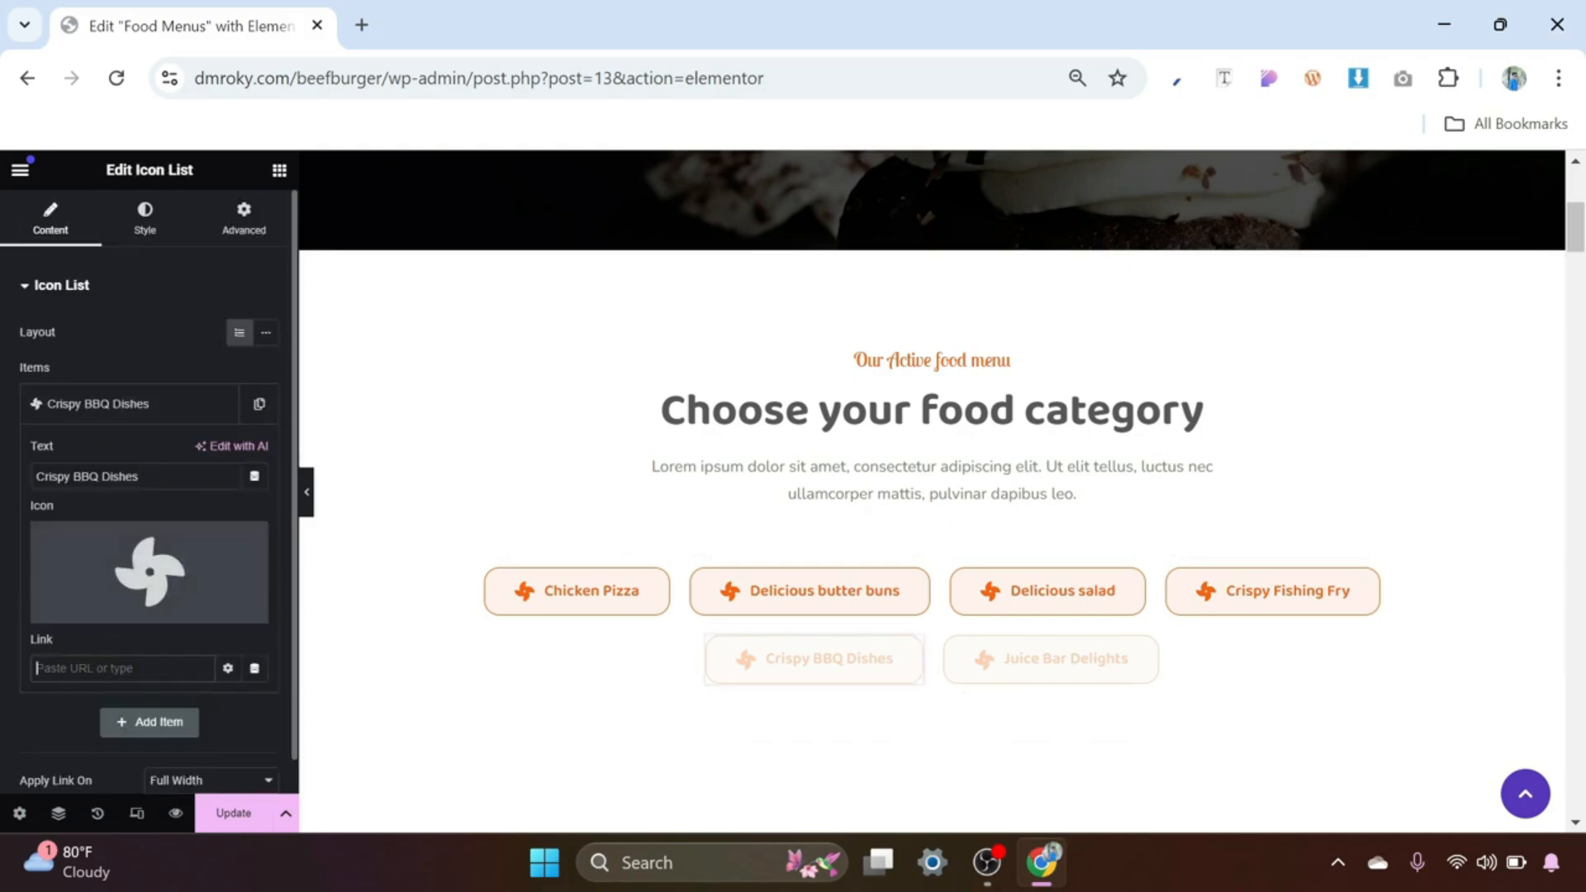
type("#bbq")
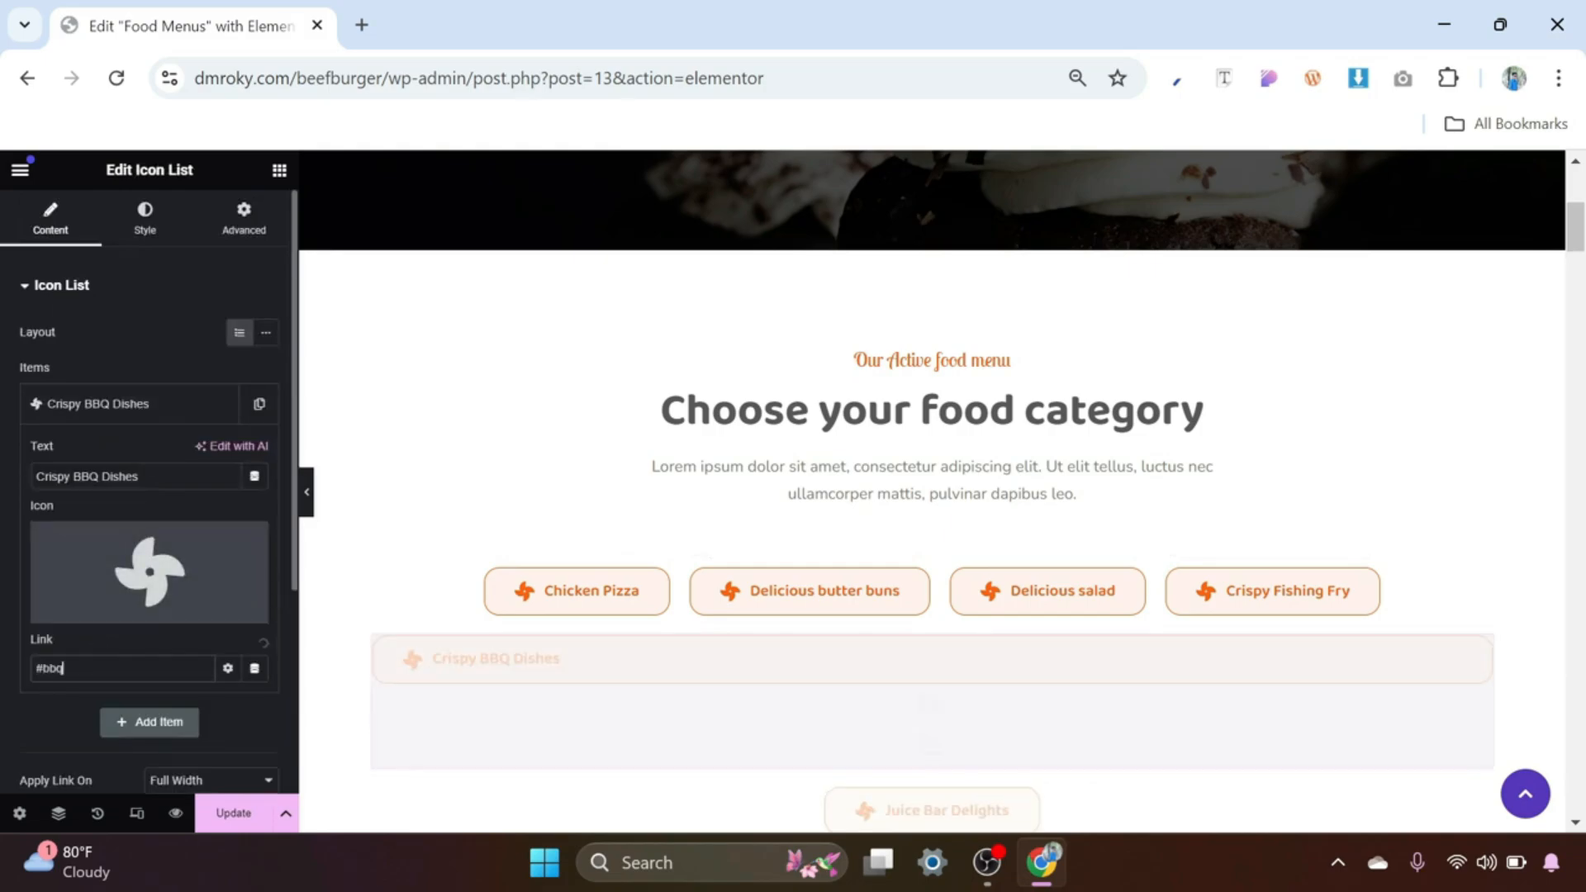
Step: Set the CSS ID of the container holding the Juice Bar Delights menu section to juice
scroll(913, 659, "down", 20)
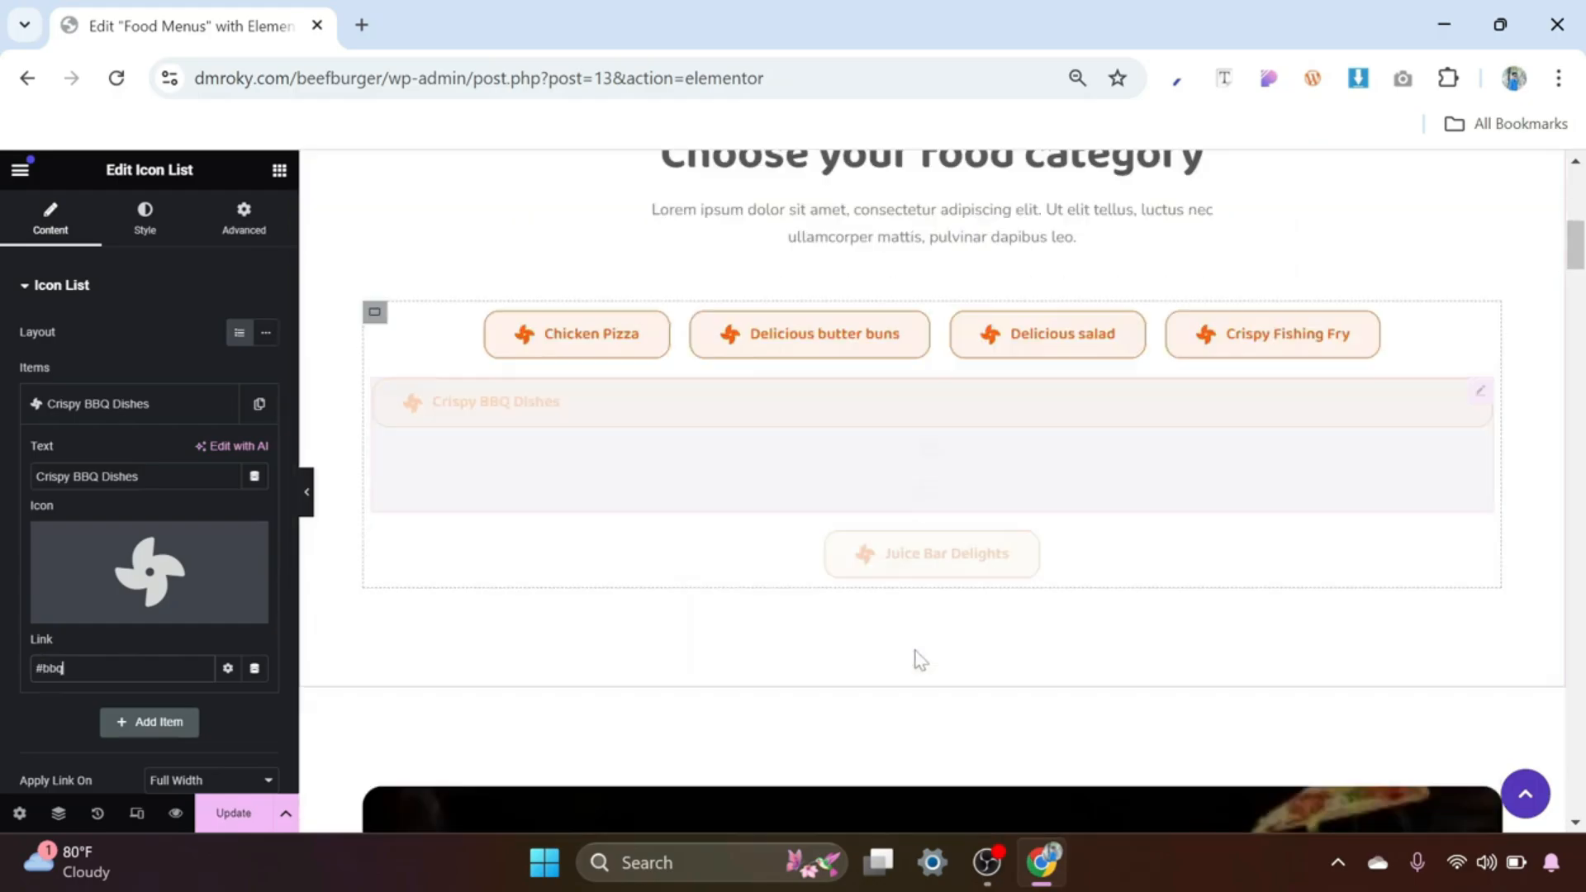
scroll(919, 661, "down", 20)
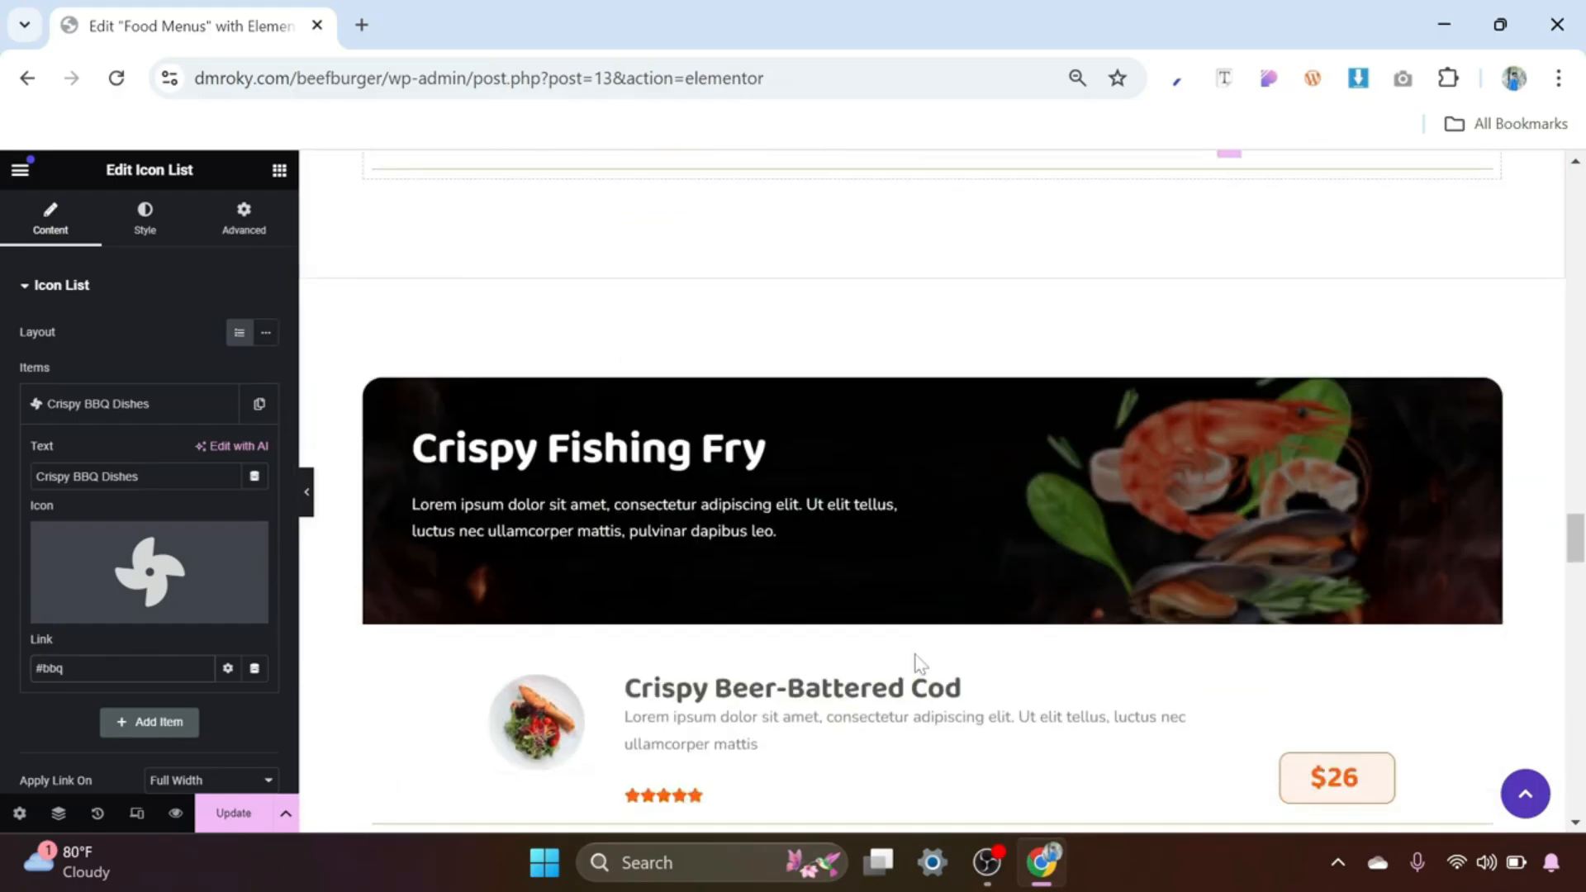
scroll(916, 663, "down", 10)
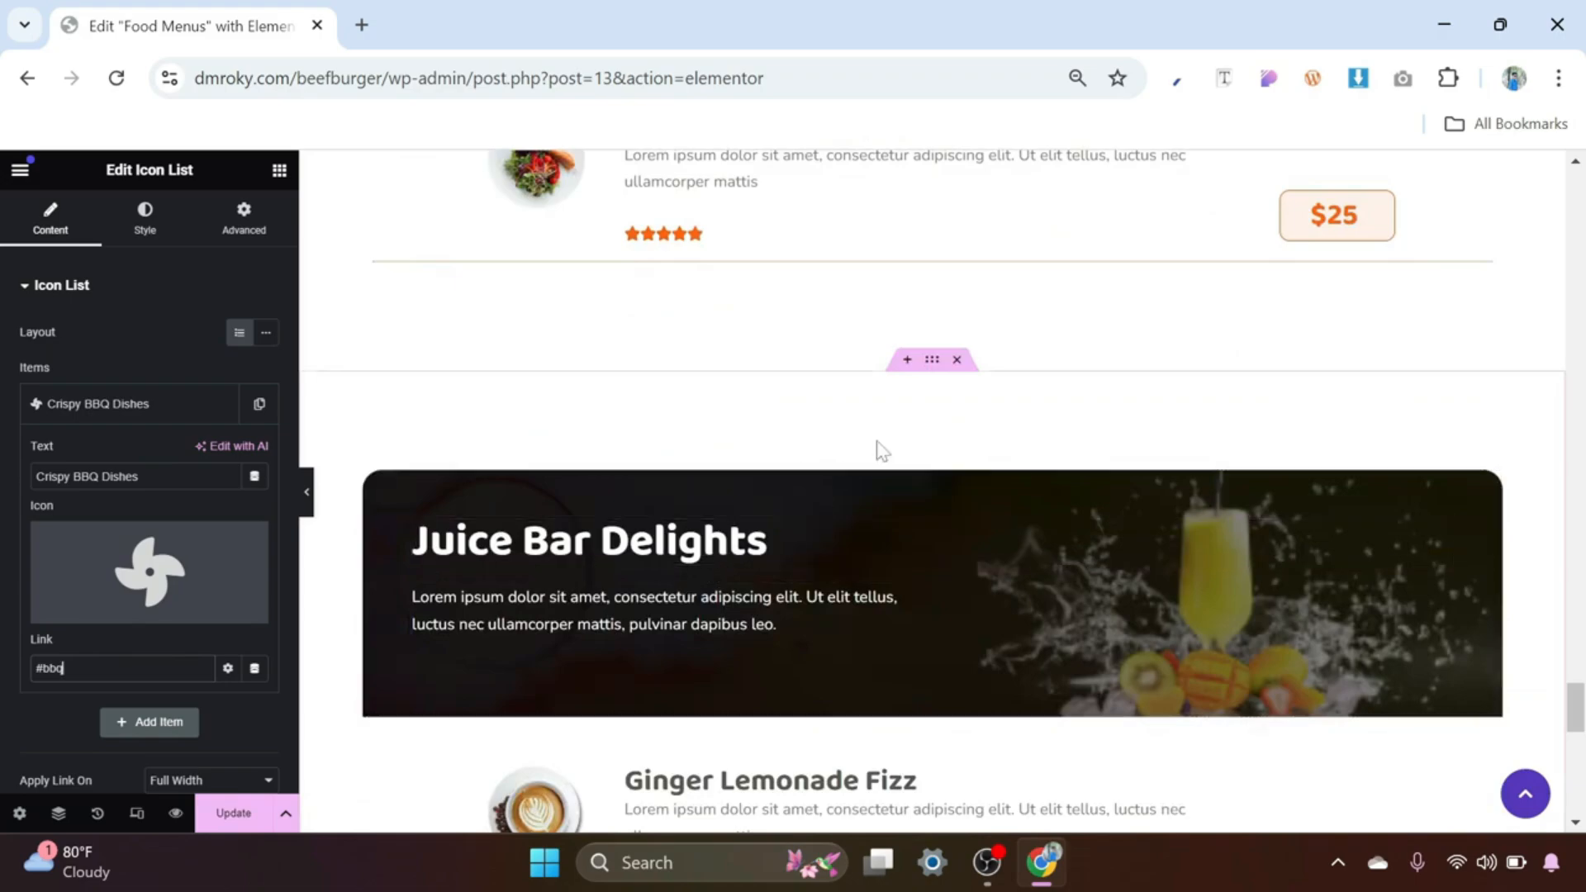
left_click(932, 363)
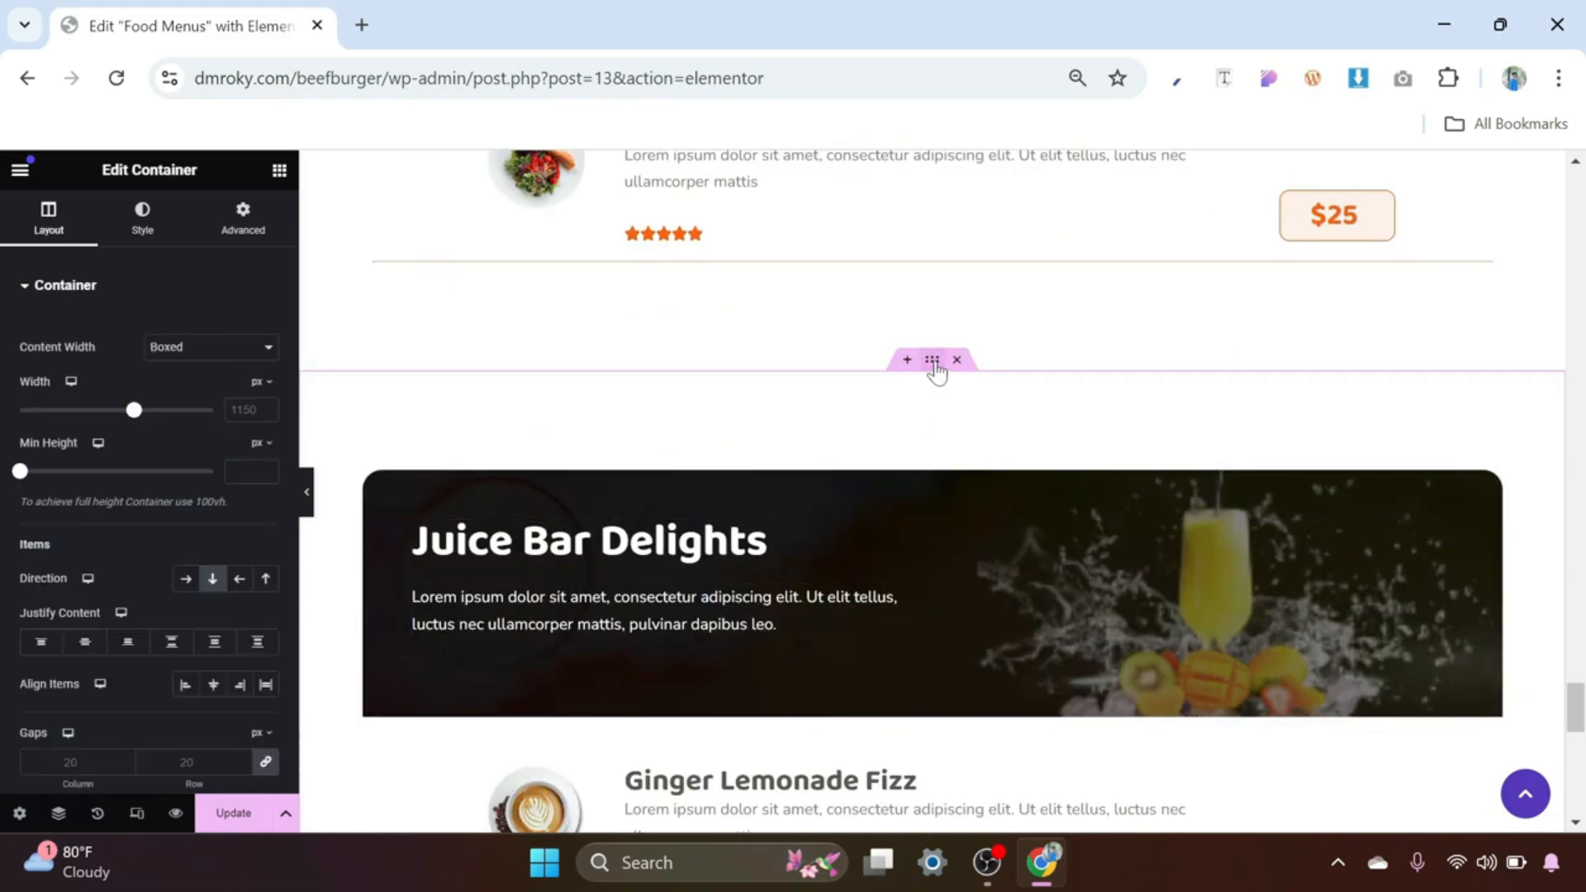
left_click(257, 228)
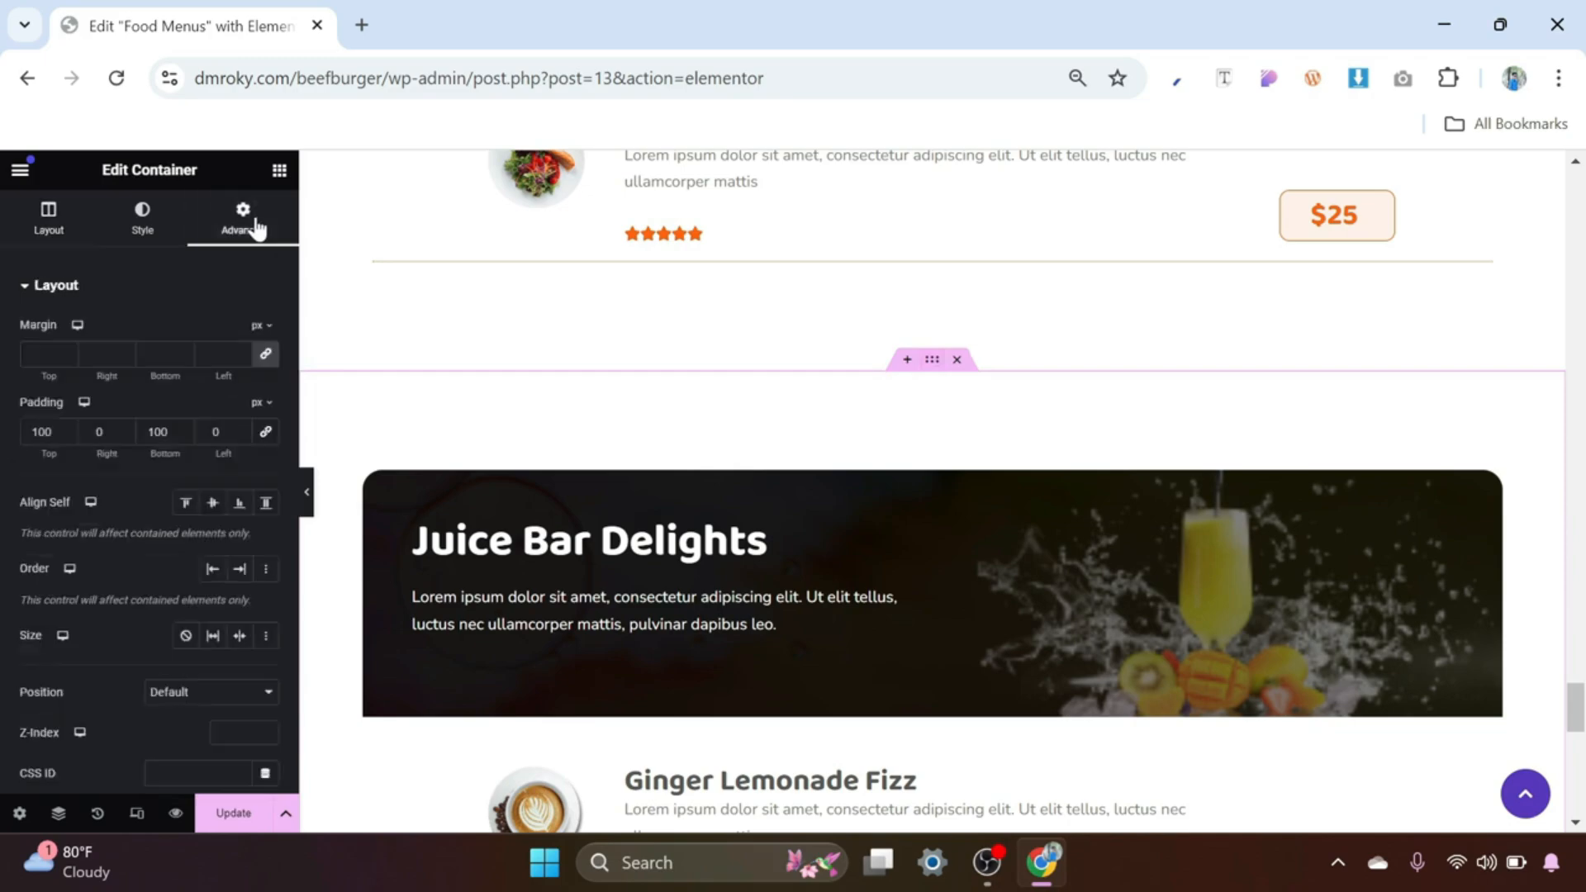
scroll(150, 608, "down", 2)
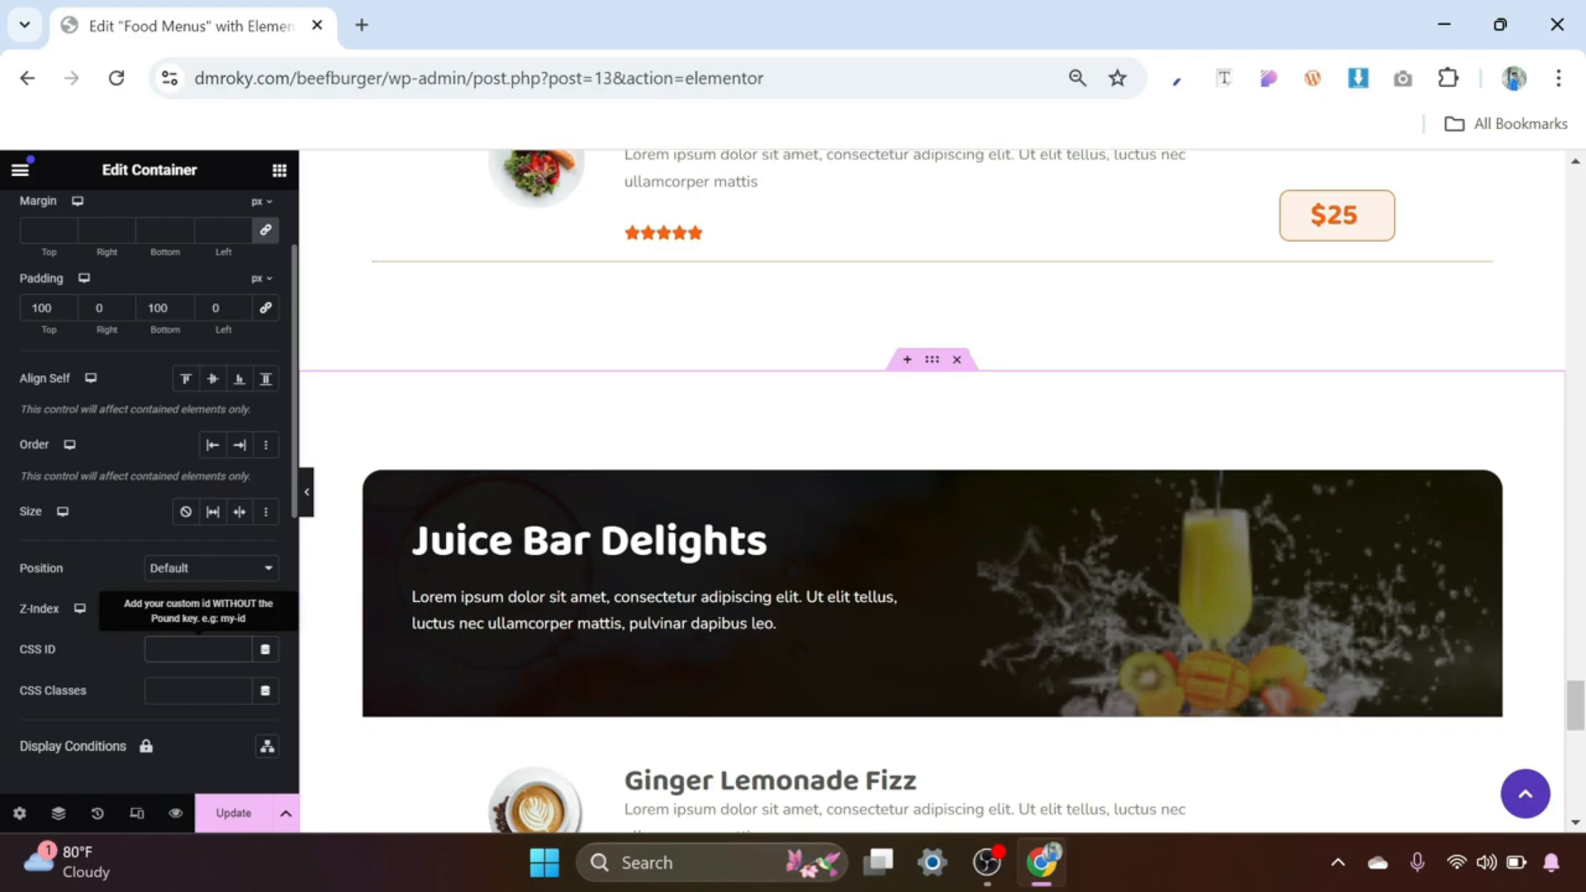
type("juice")
left_click_drag(192, 649, 132, 643)
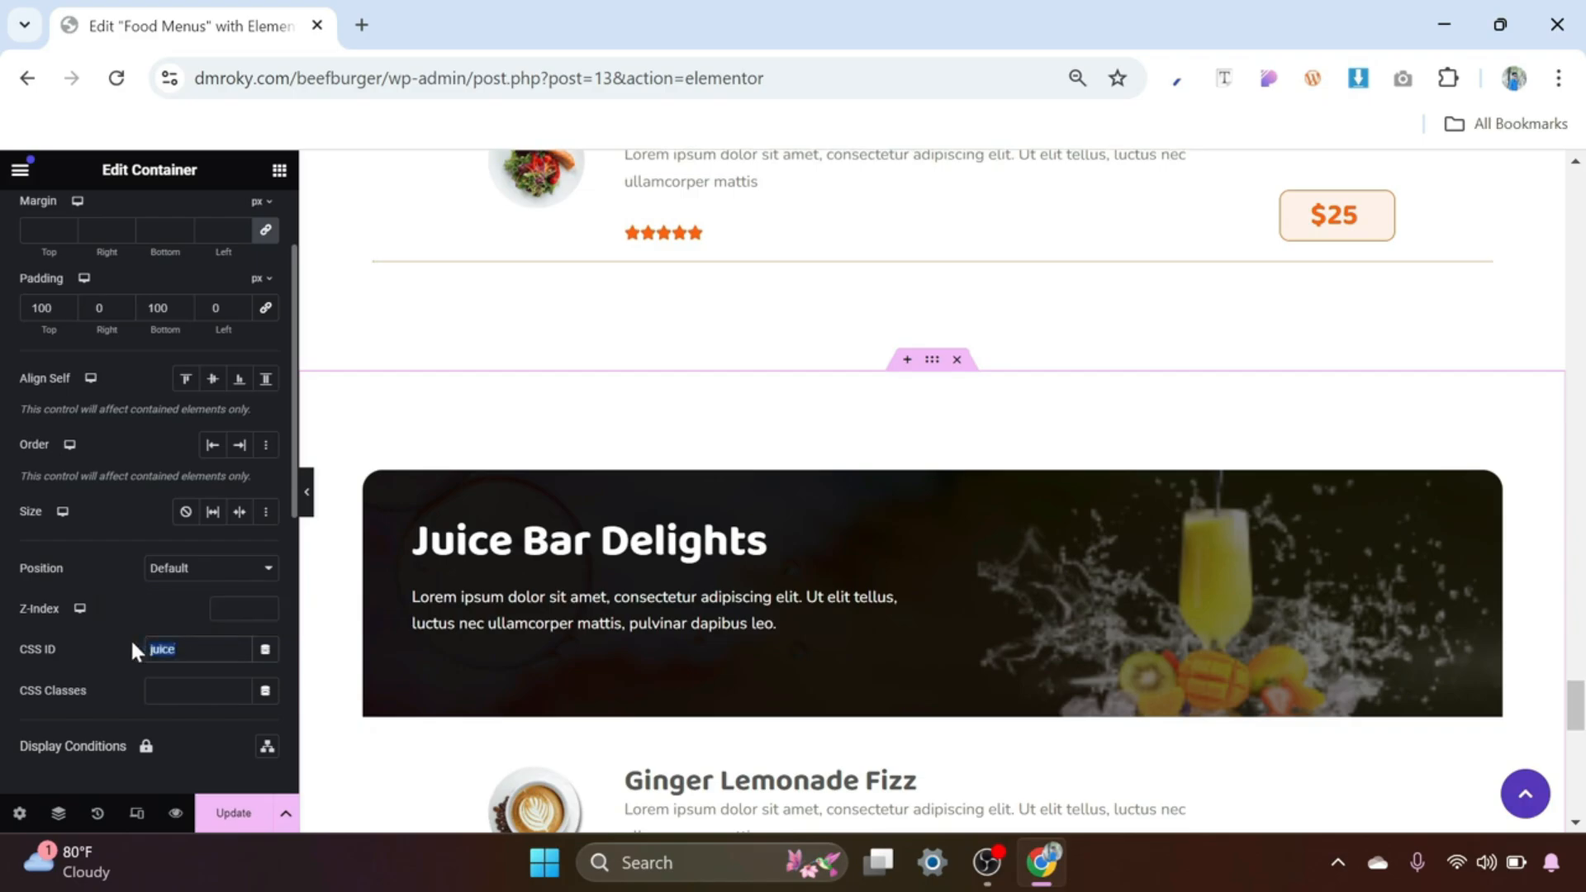
Step: Set the link of the Juice Bar Delights category button's list item to #juice
scroll(1001, 518, "up", 20)
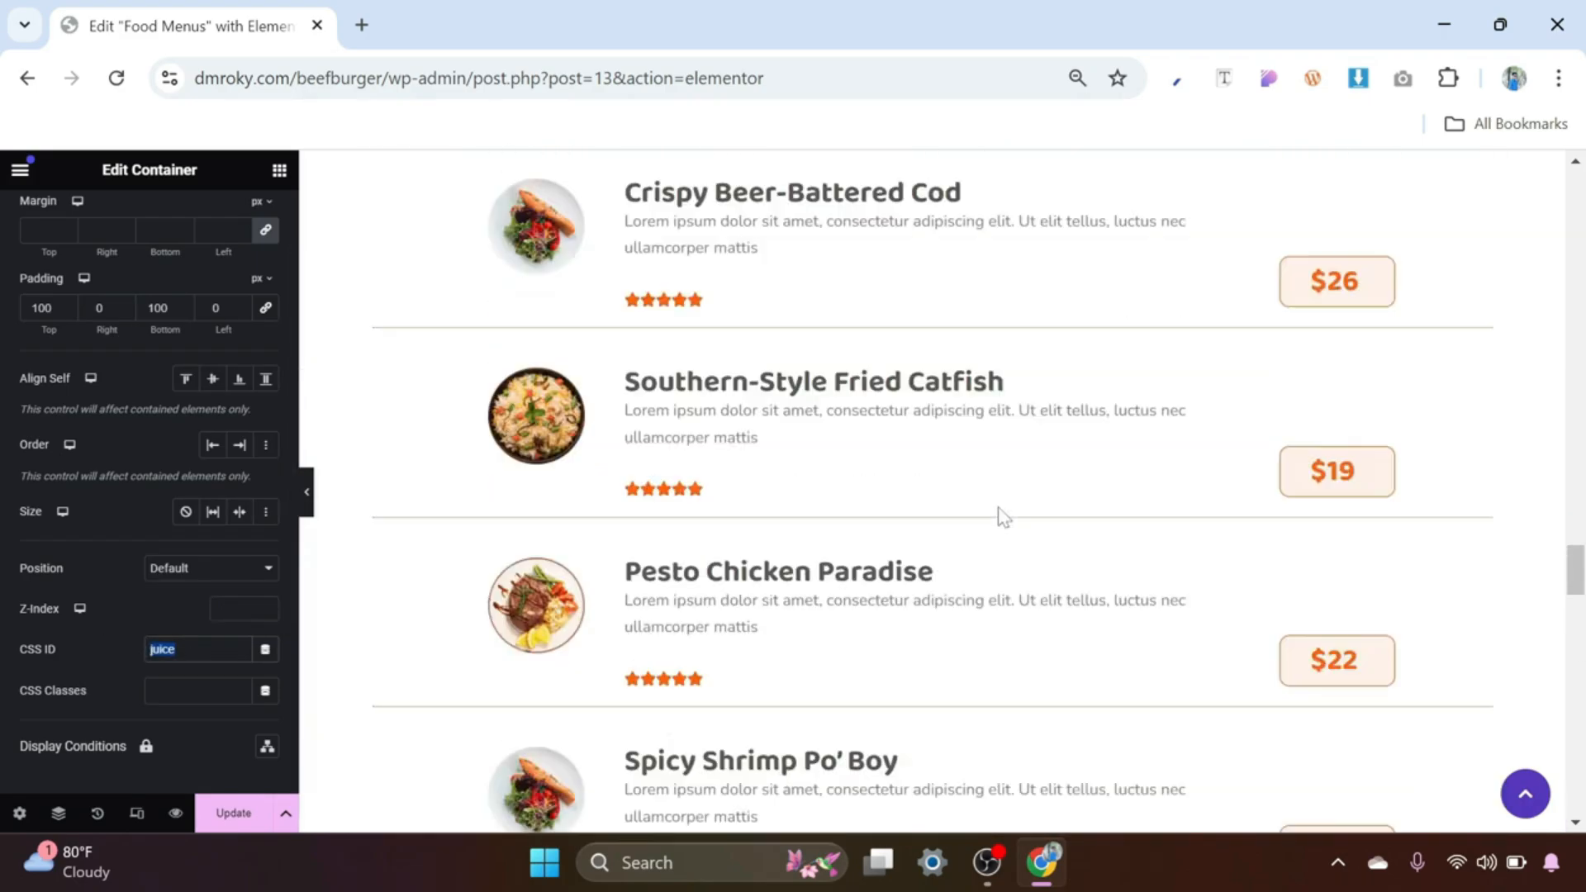
scroll(1002, 519, "up", 20)
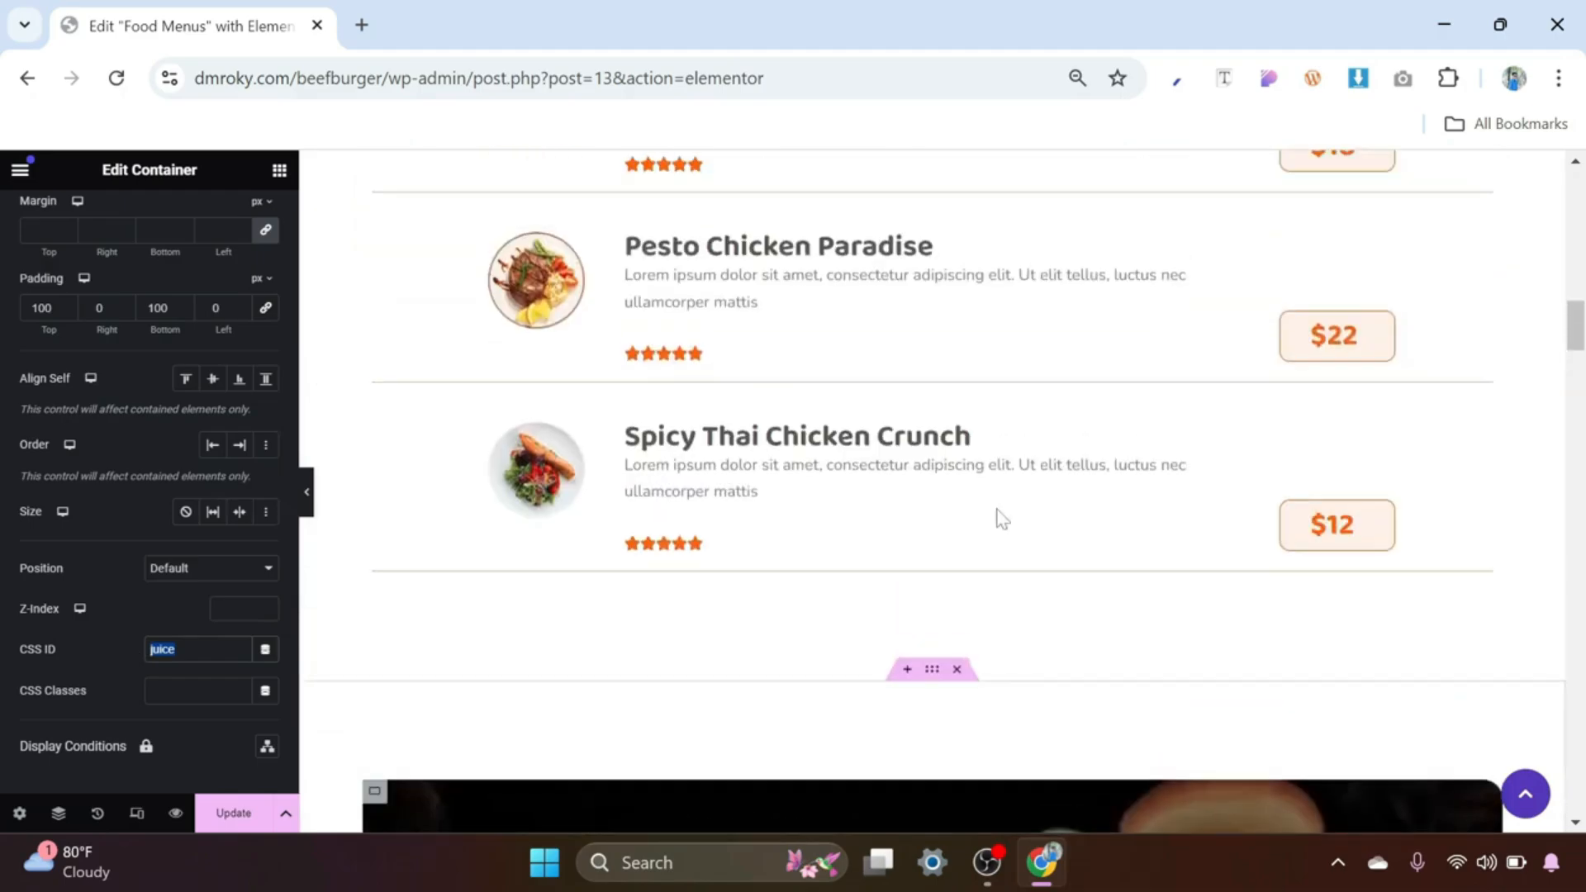
scroll(1001, 518, "up", 5)
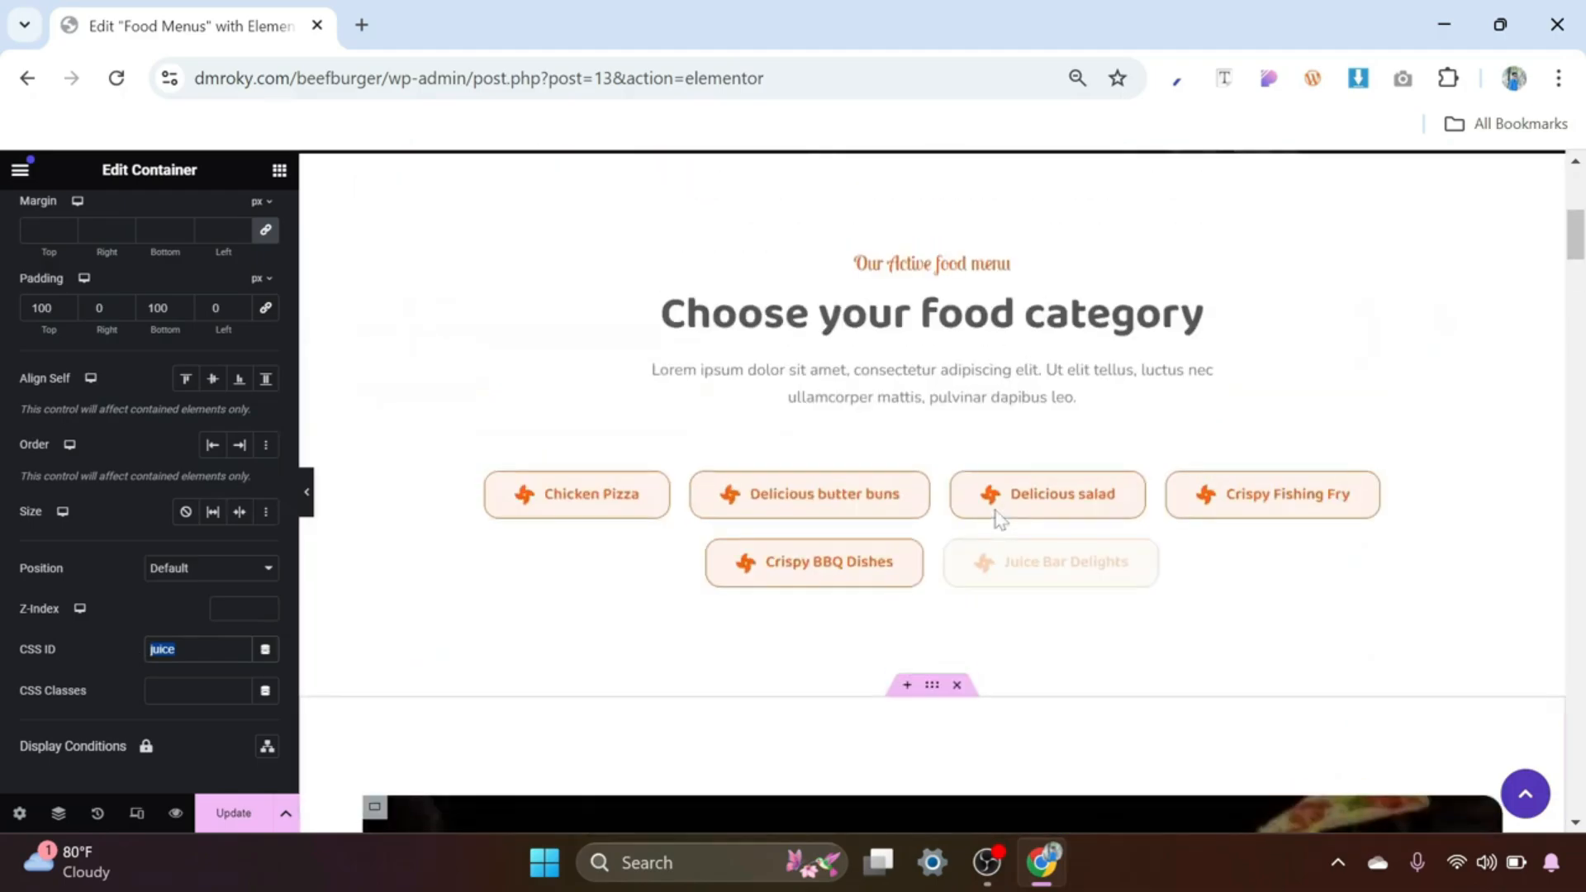
left_click(1125, 570)
left_click(99, 405)
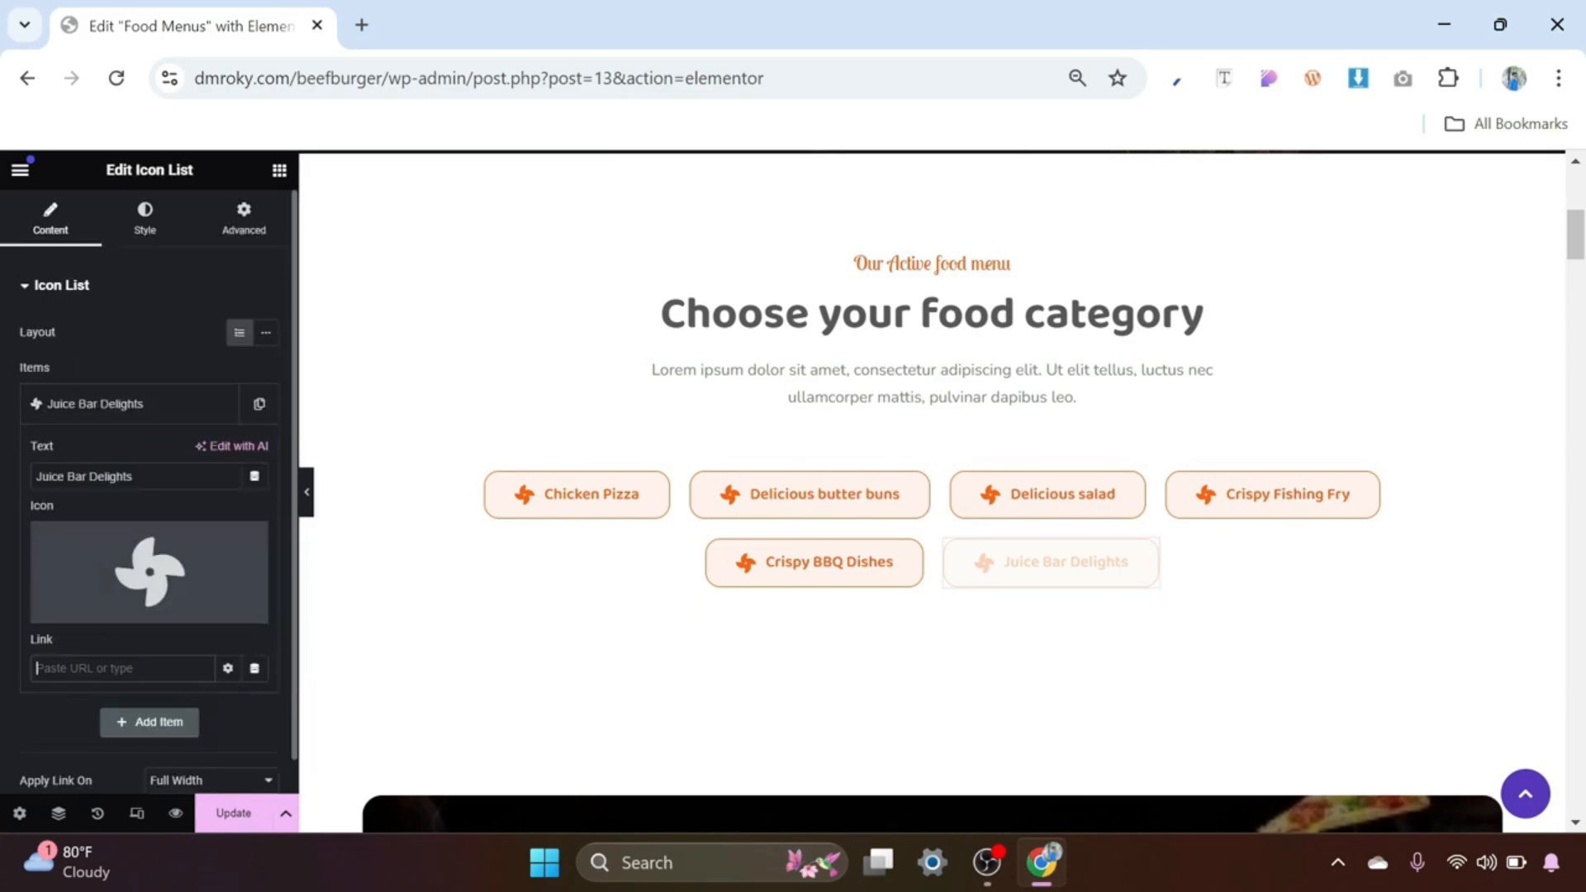
type("#")
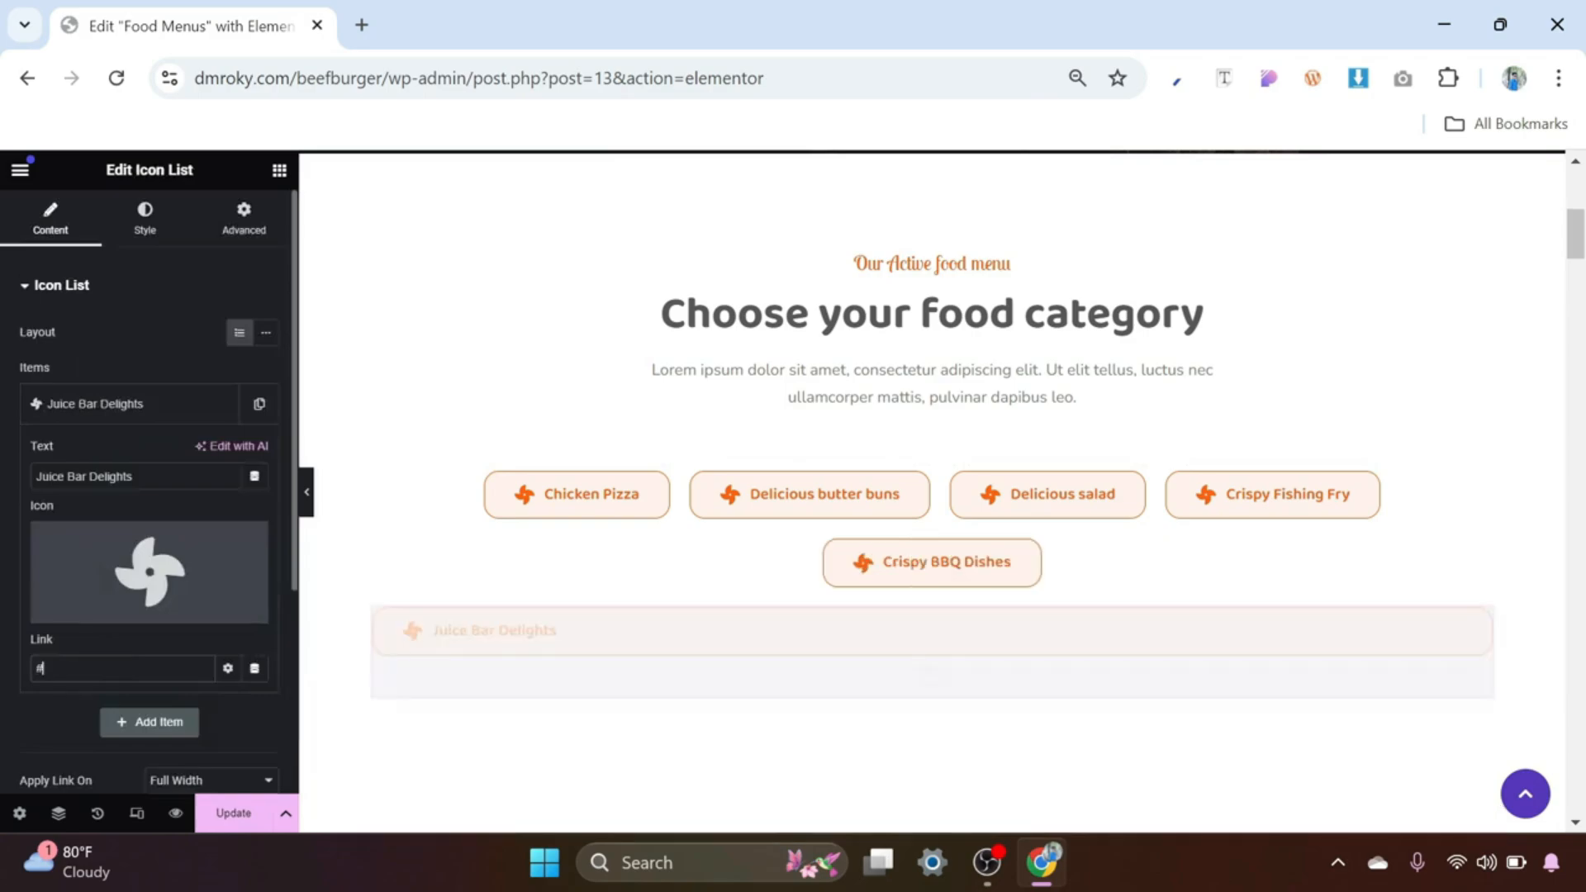
type("juice")
scroll(404, 662, "down", 2)
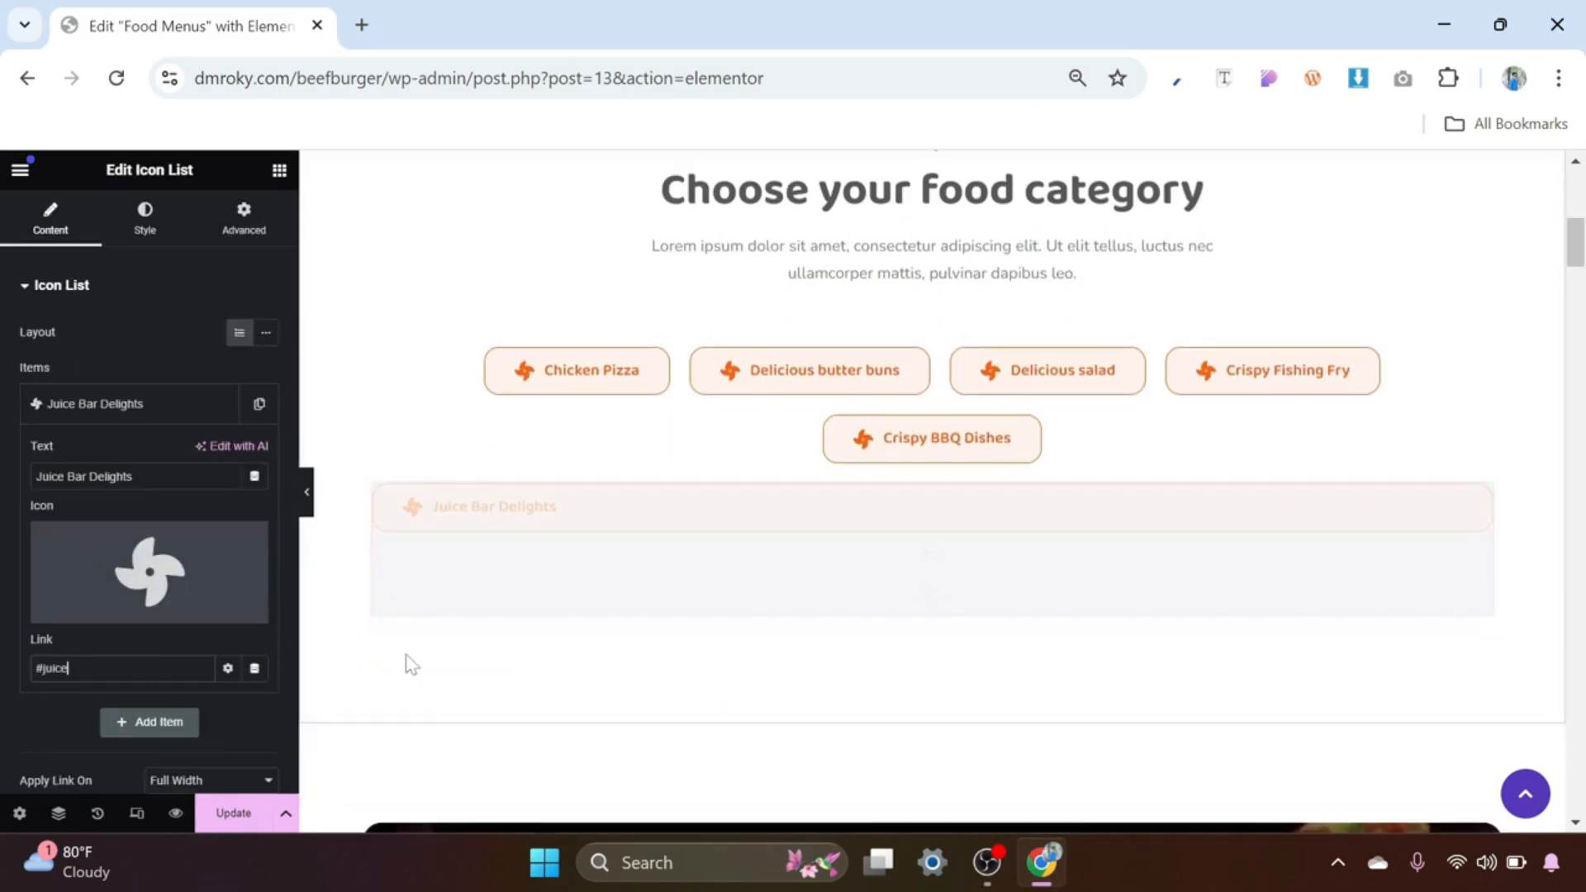
Step: Update the Food Menus page and open its live preview at the food category buttons
left_click(234, 817)
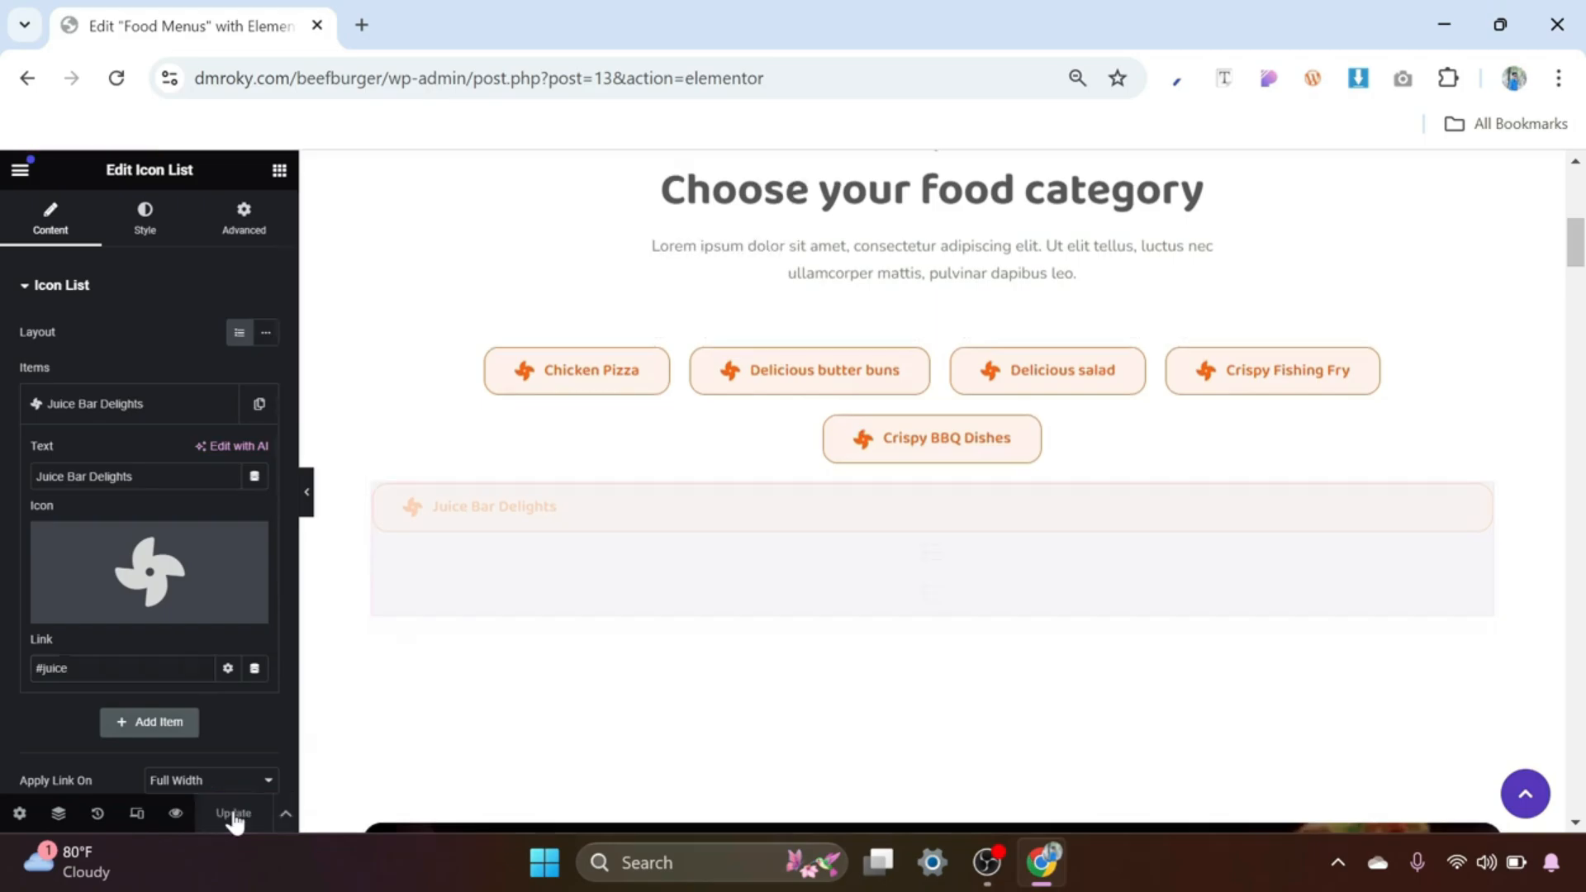
left_click(175, 815)
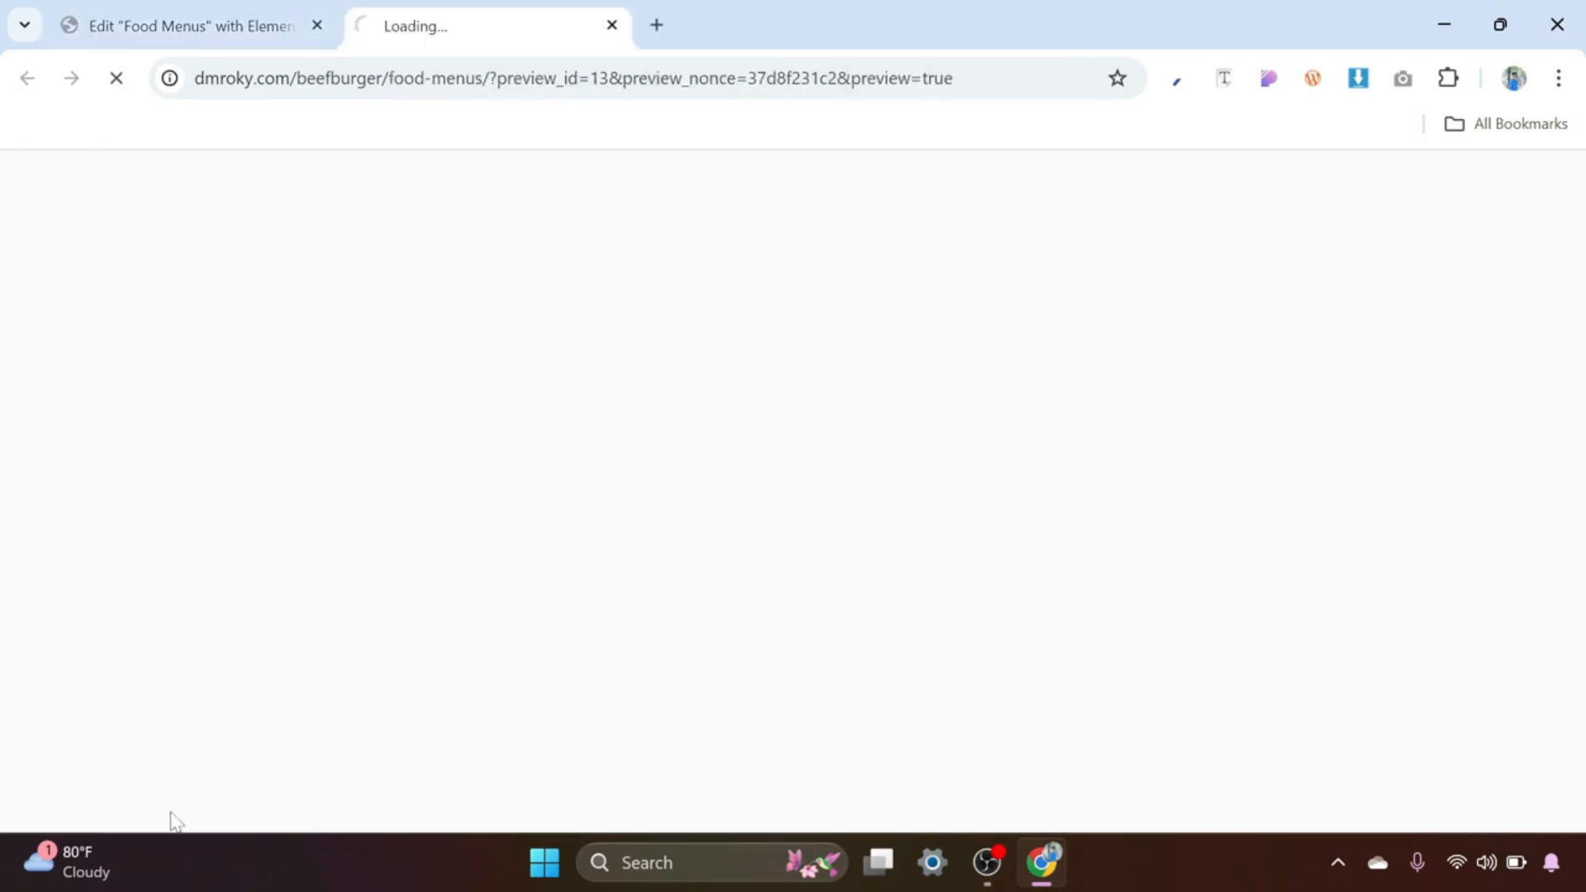
scroll(626, 628, "down", 20)
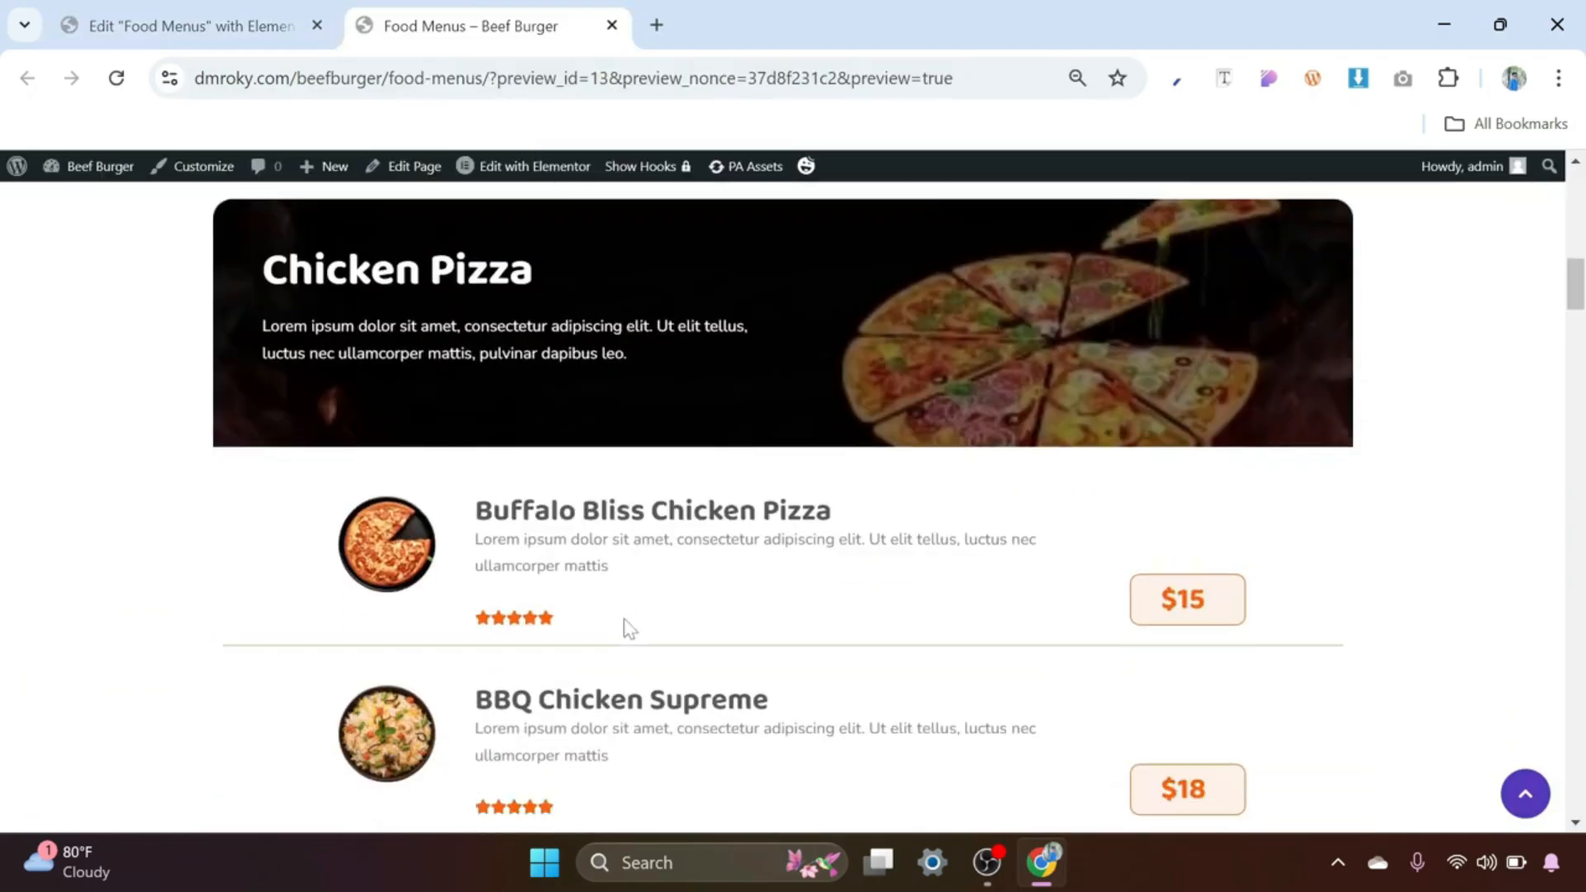
scroll(626, 628, "up", 20)
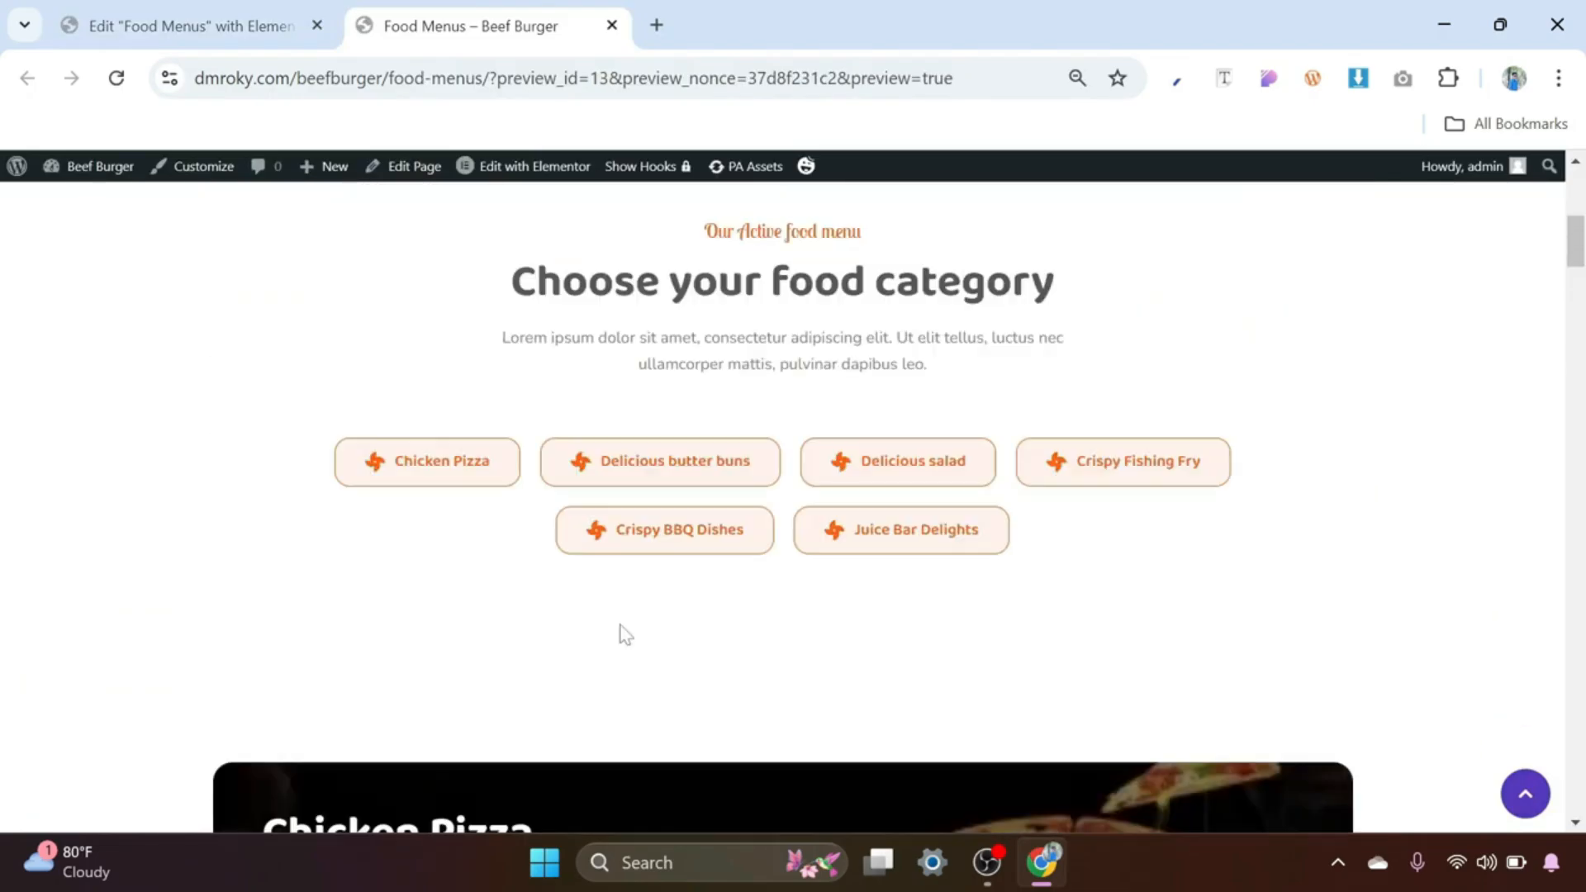
scroll(647, 604, "down", 3)
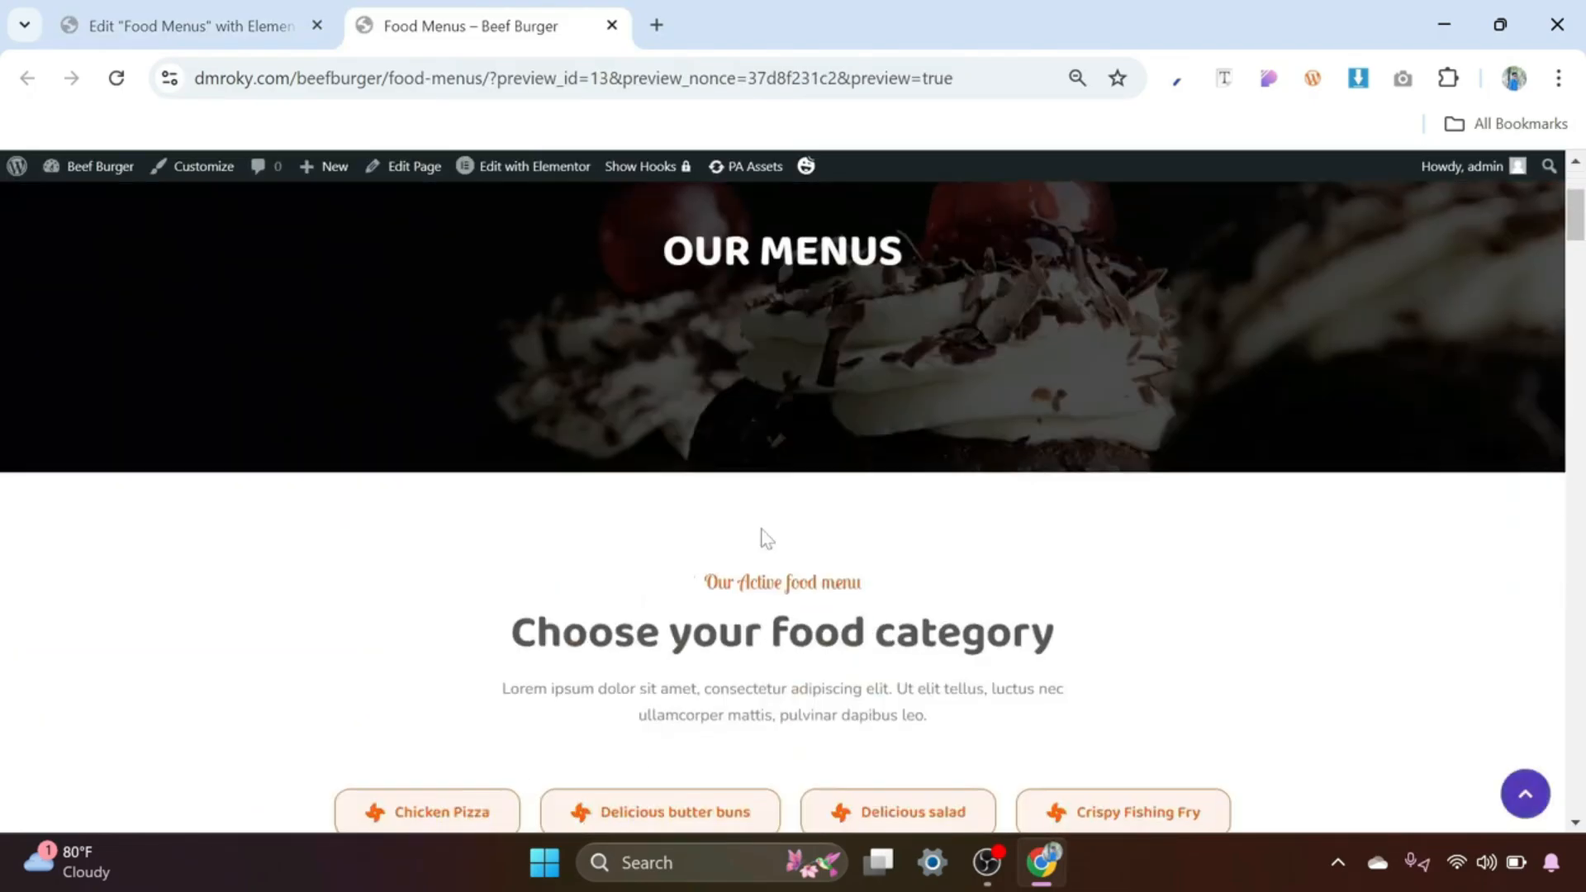
scroll(766, 539, "down", 2)
scroll(827, 426, "down", 1)
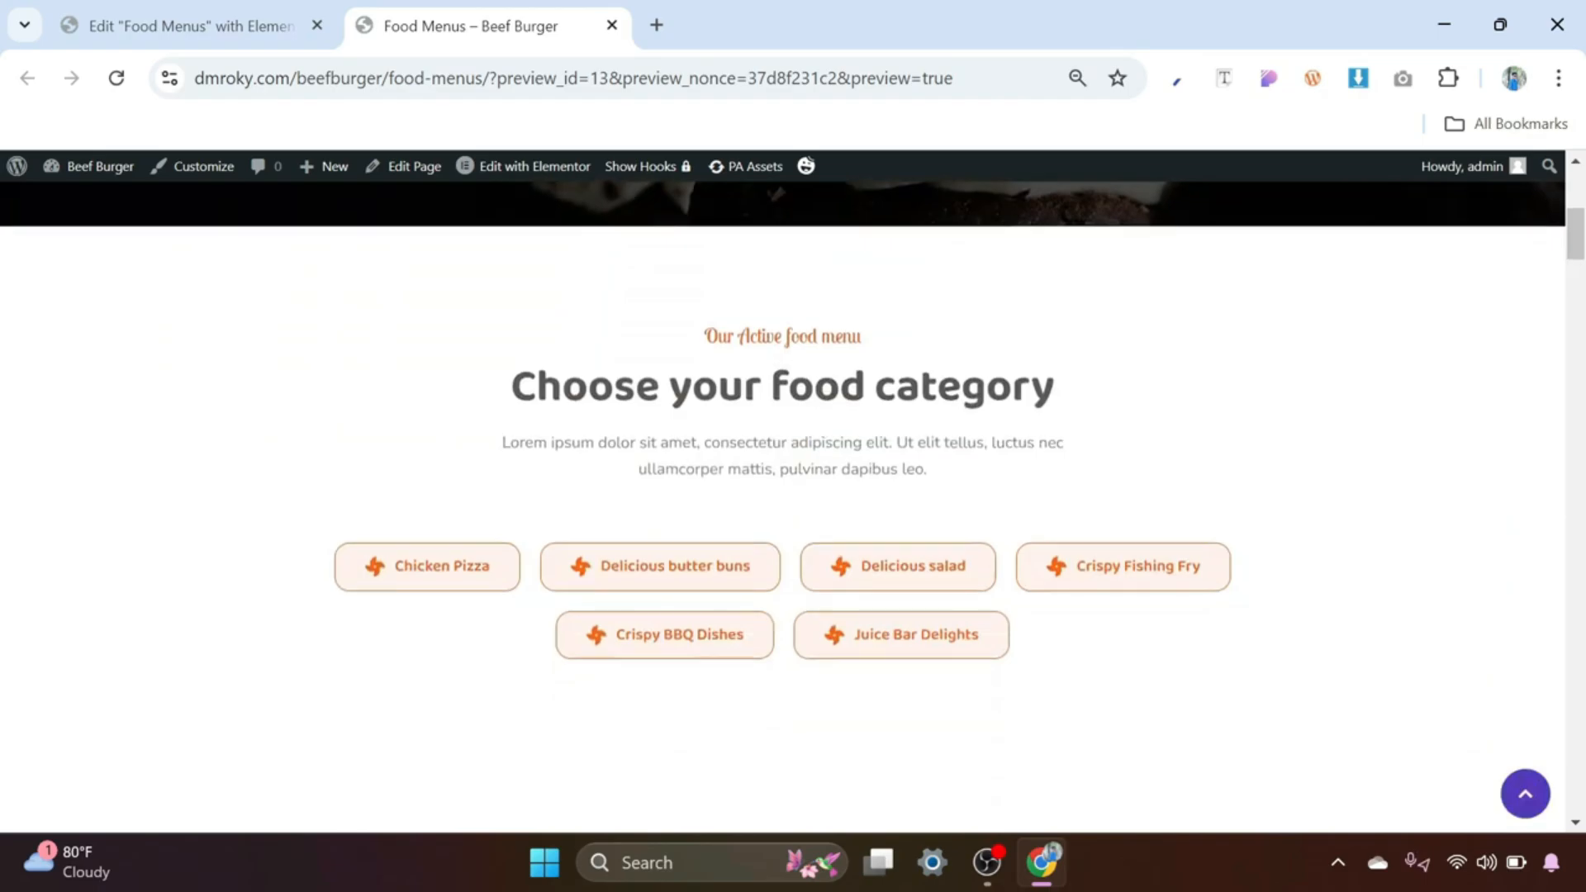
Step: Test the Crispy BBQ Dishes and Delicious salad category links in the preview, returning to the category buttons after each
left_click(697, 642)
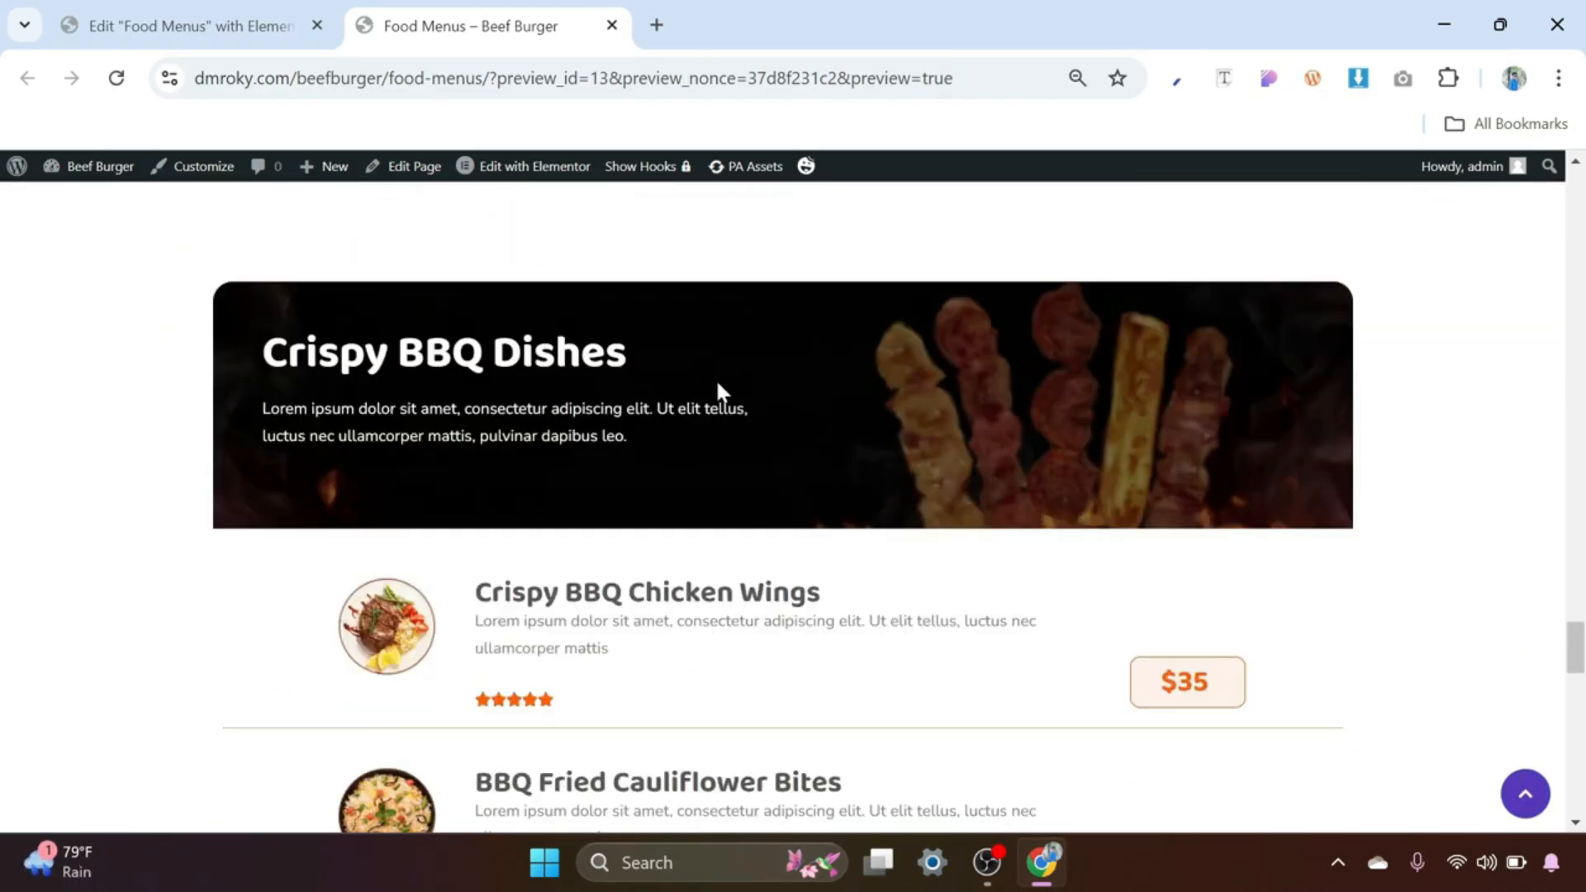
scroll(718, 388, "up", 10)
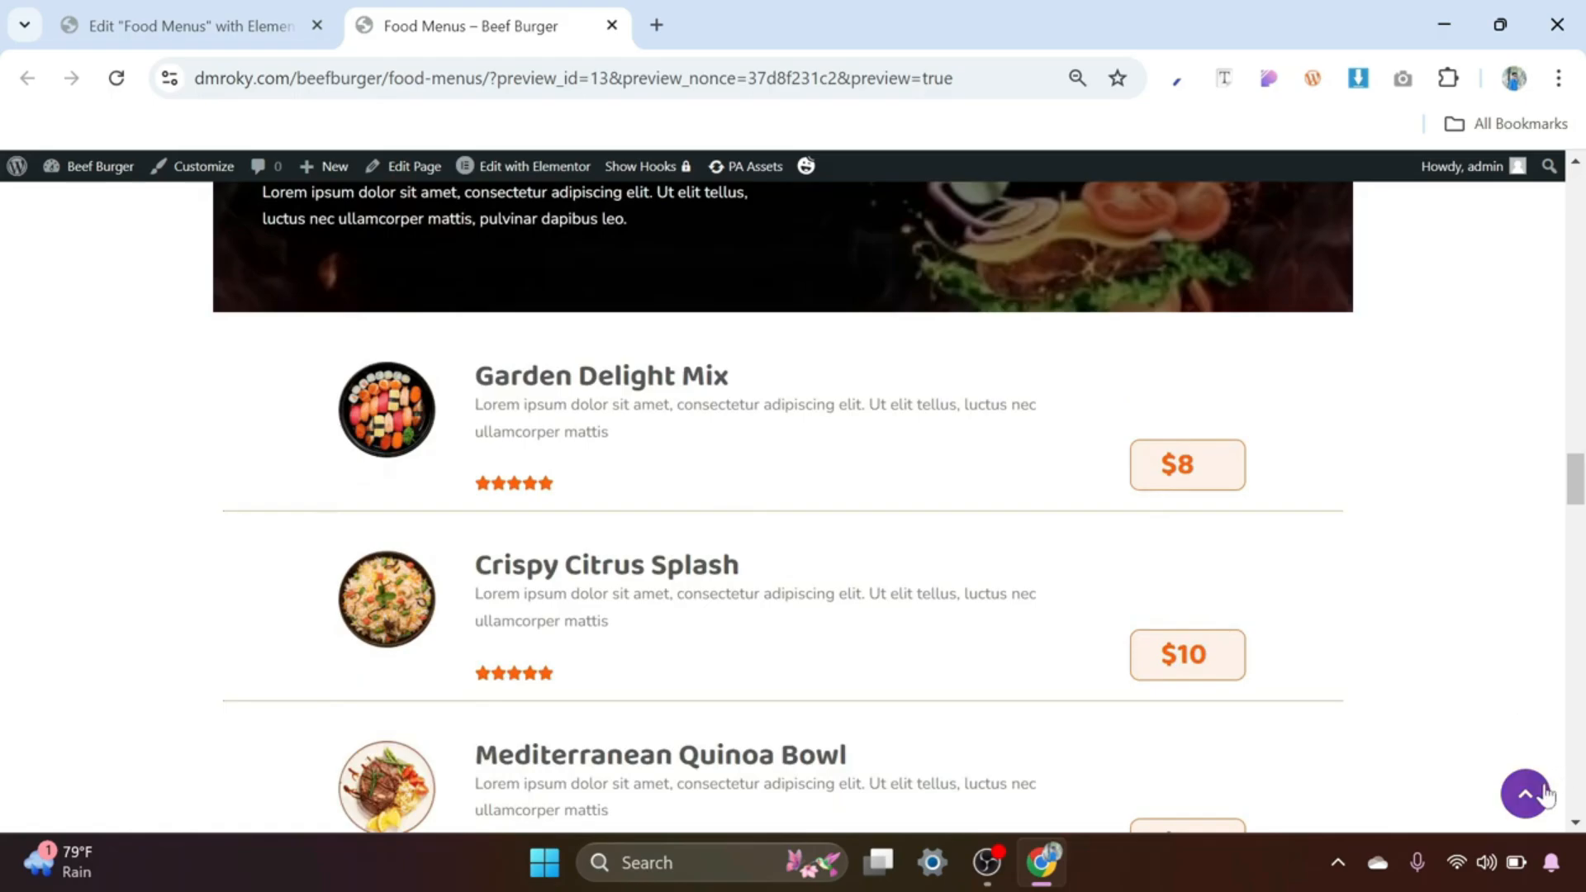
left_click(1526, 794)
scroll(965, 641, "down", 4)
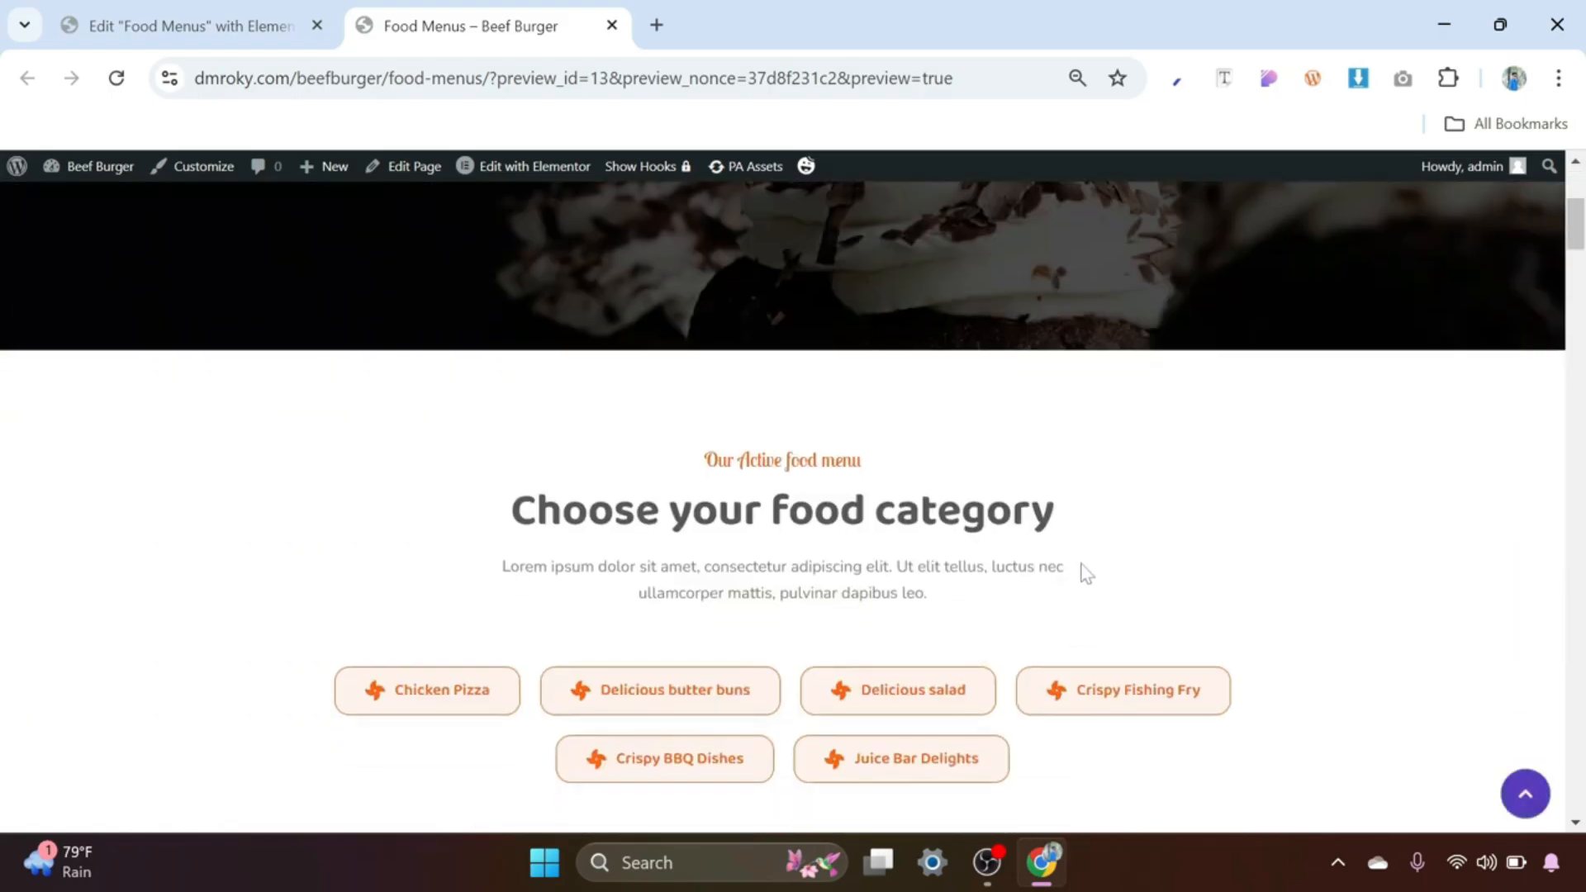
scroll(1086, 573, "down", 2)
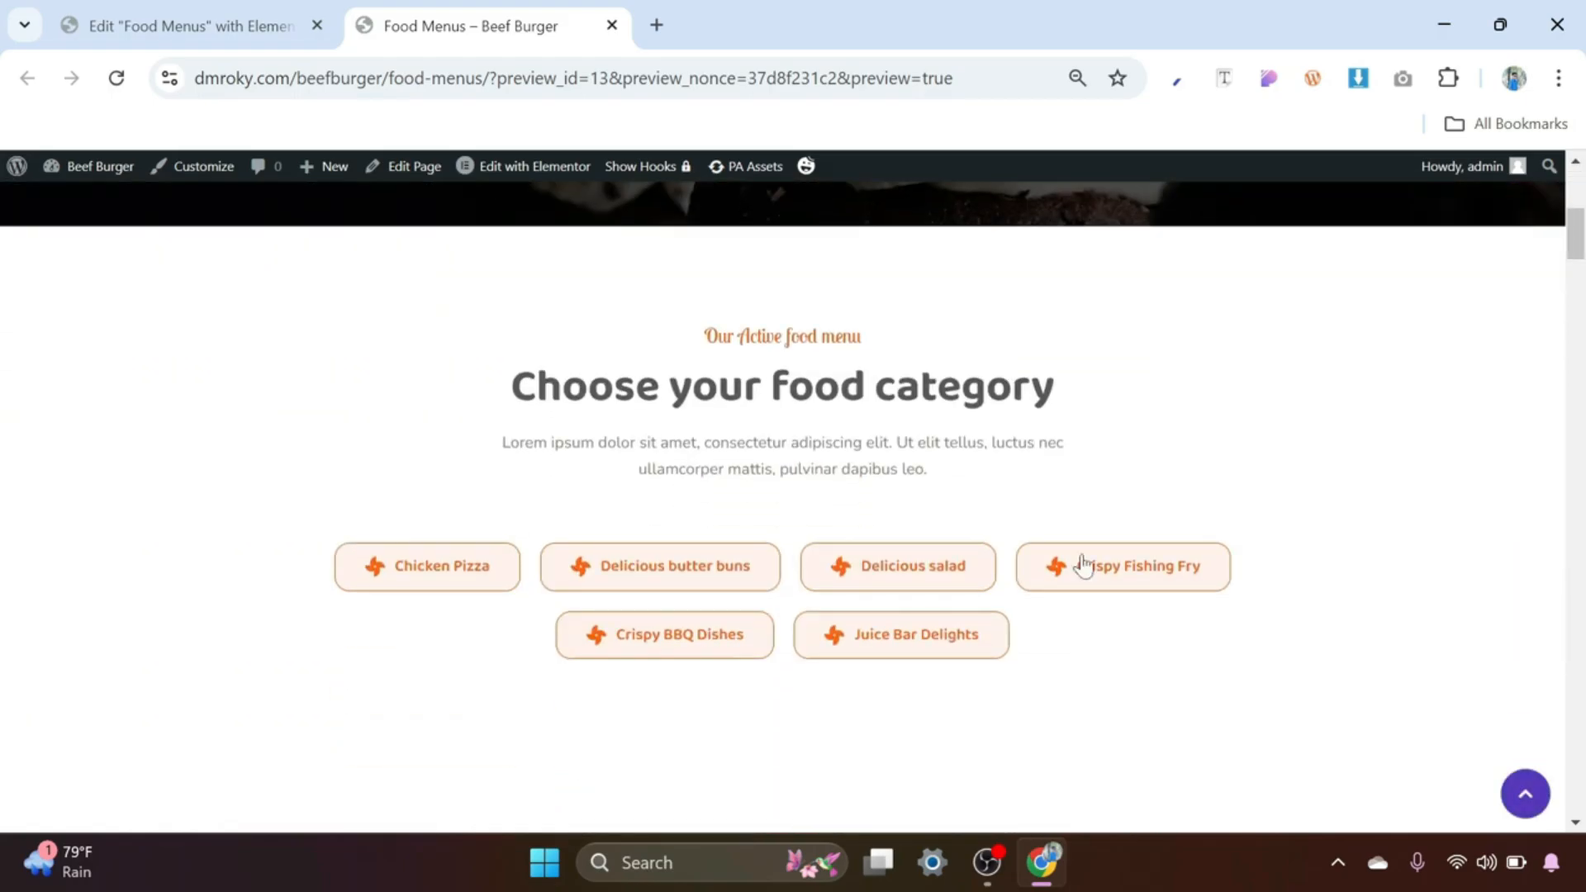
left_click(917, 572)
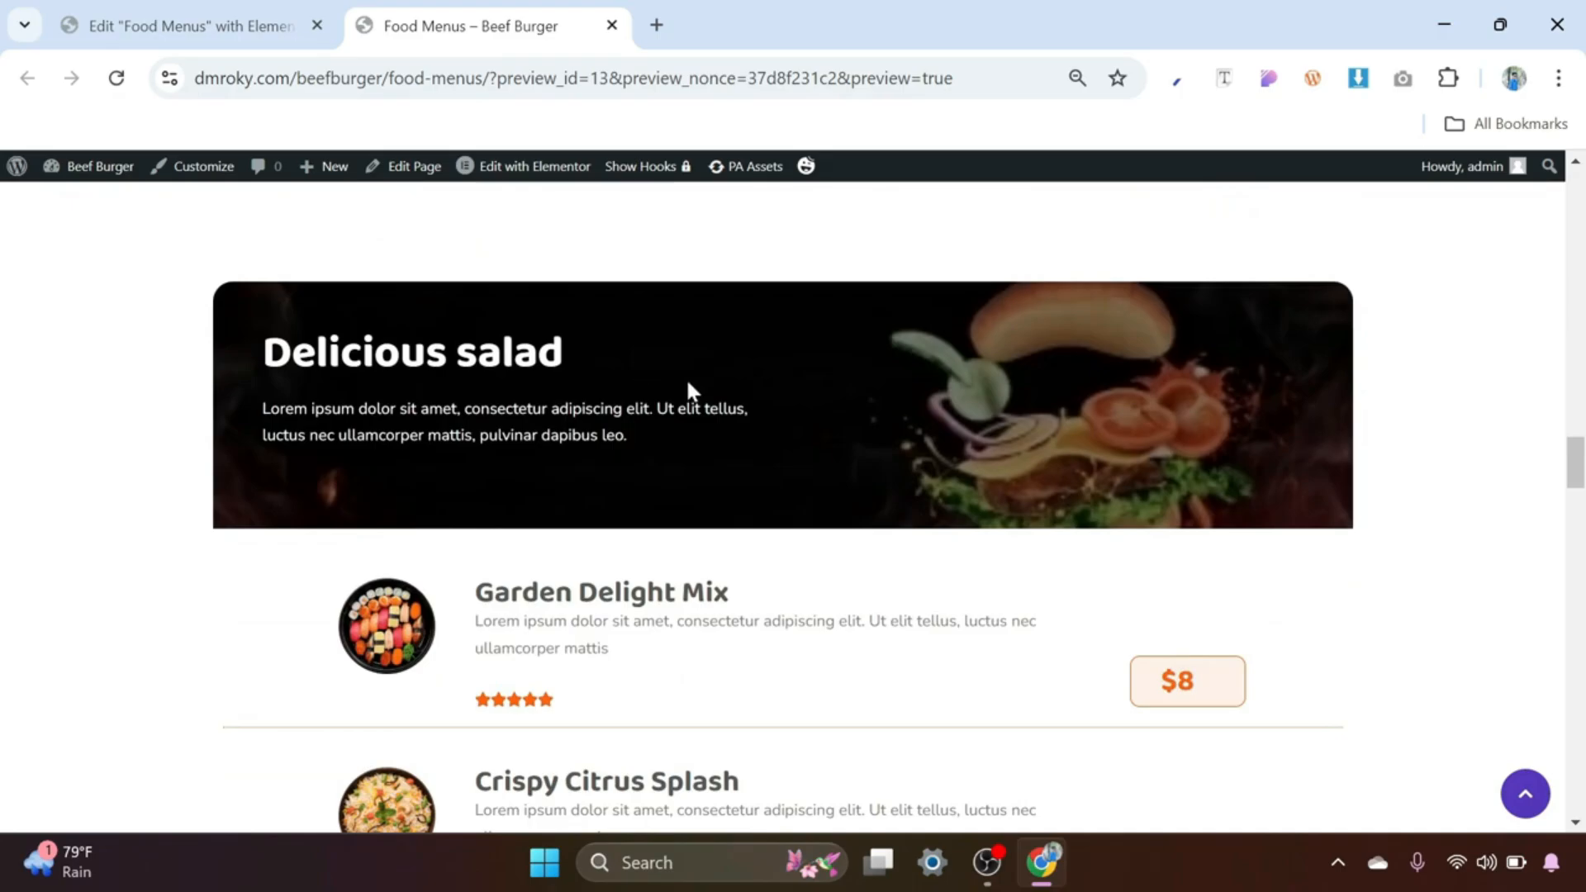
scroll(654, 570, "up", 20)
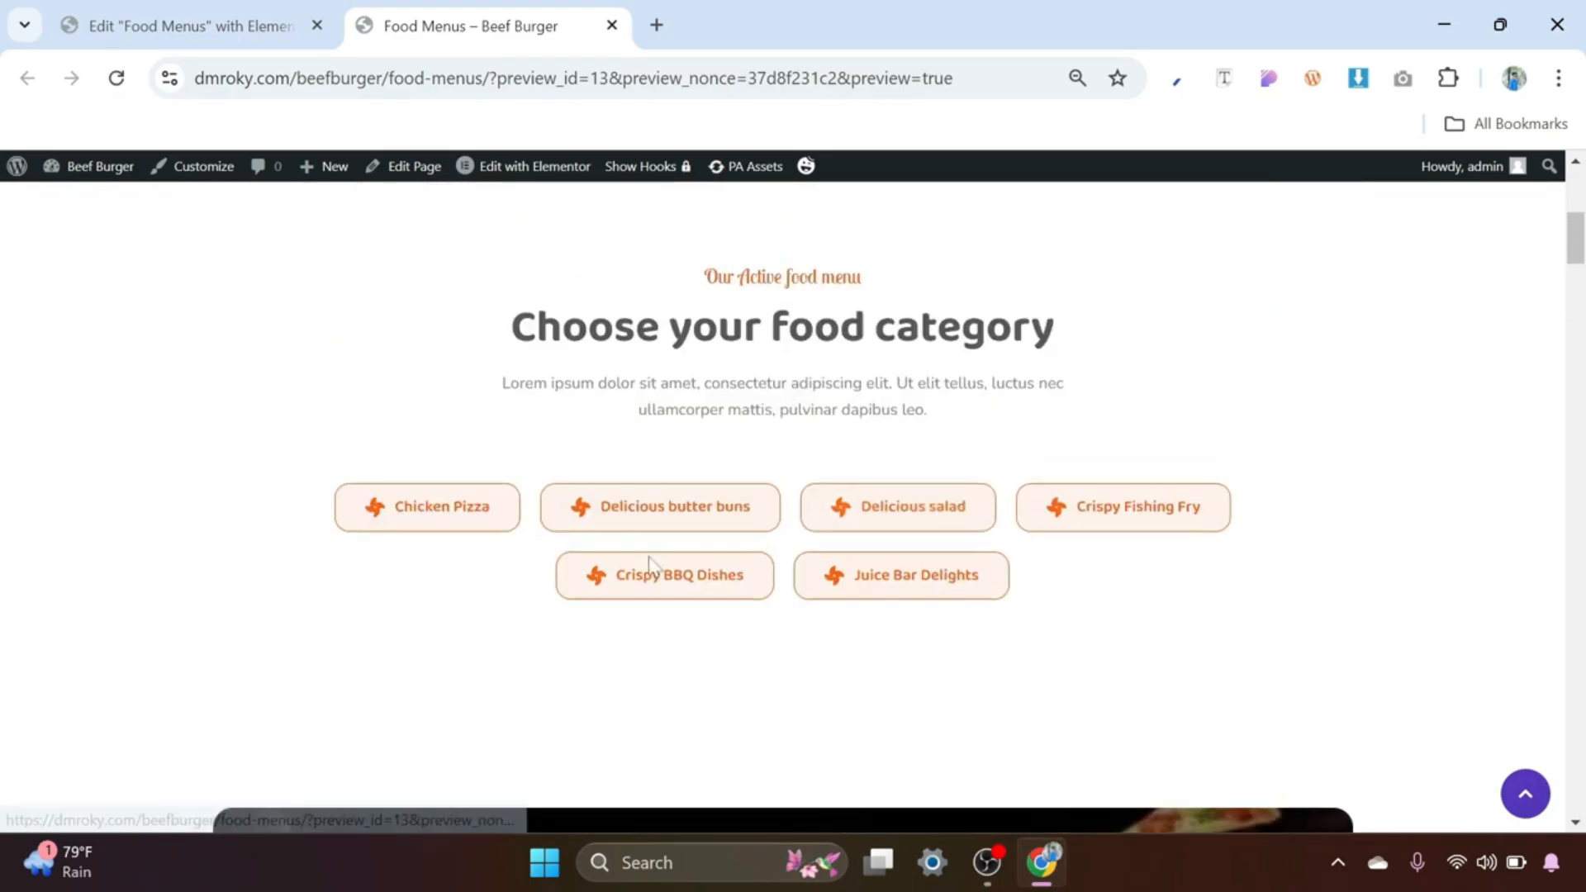
scroll(651, 565, "up", 6)
scroll(648, 559, "down", 9)
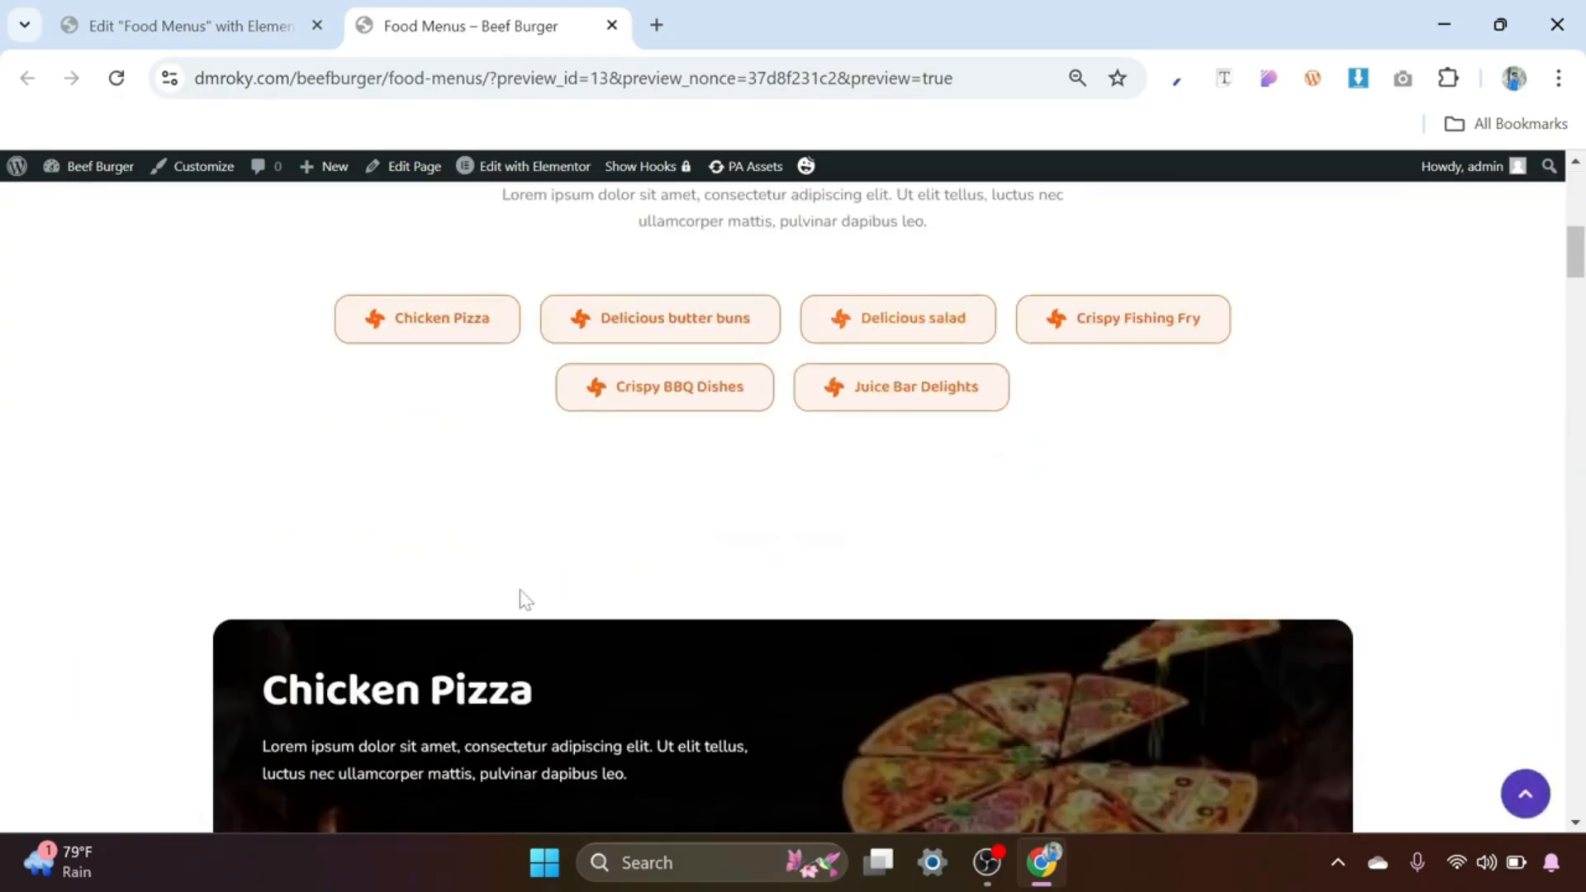
scroll(561, 597, "down", 5)
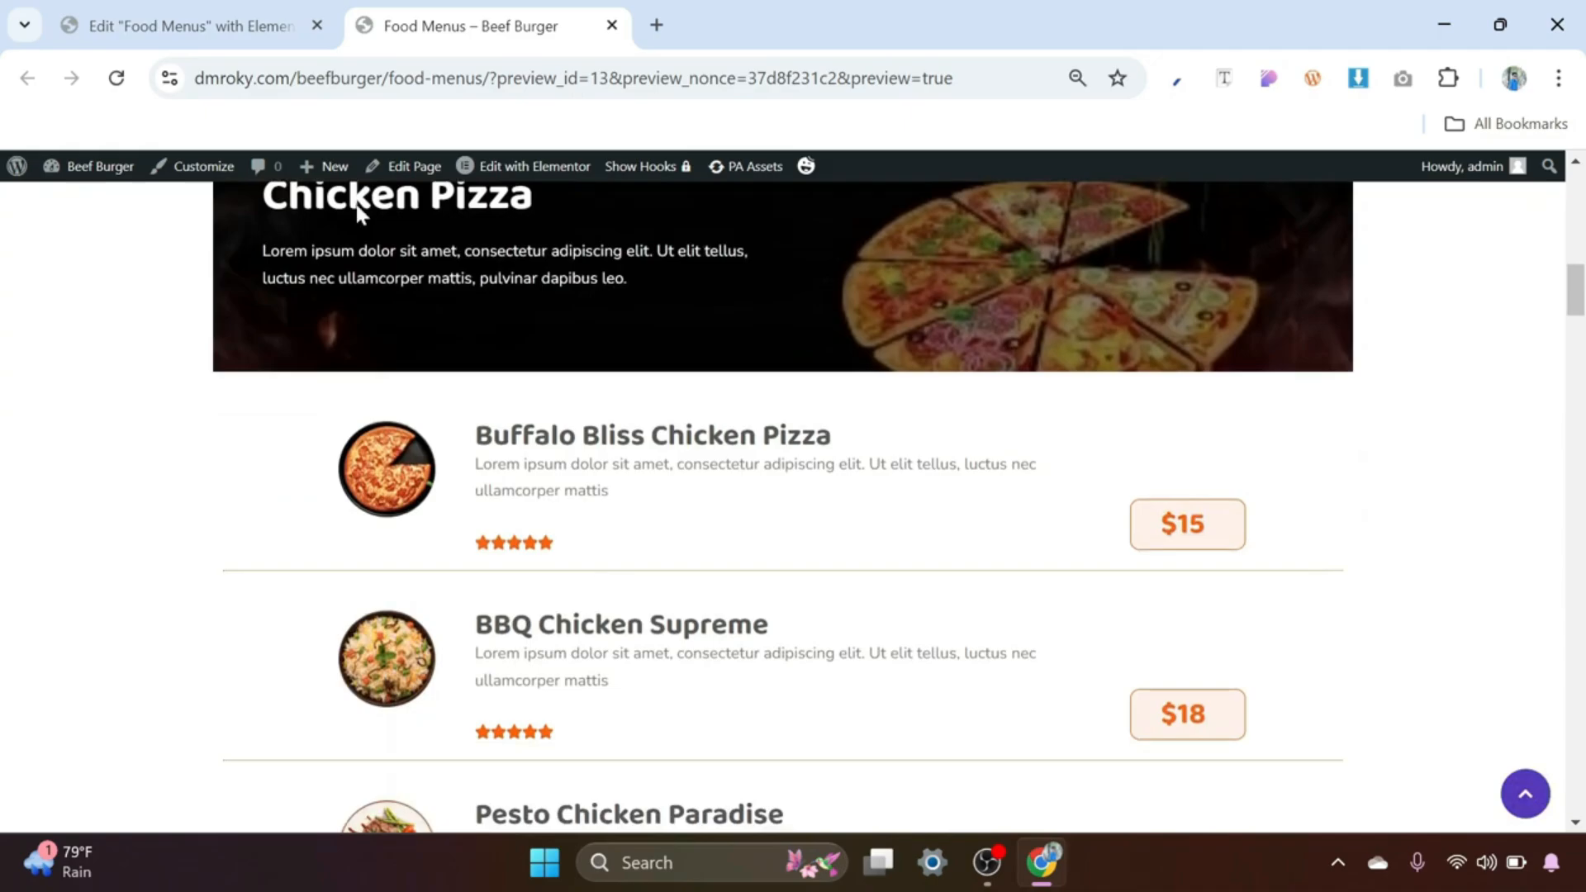
Step: Return to the page editor and save the container holding the Chicken Pizza menu section as a library template named Chicken Pizza
left_click(237, 16)
scroll(759, 475, "down", 4)
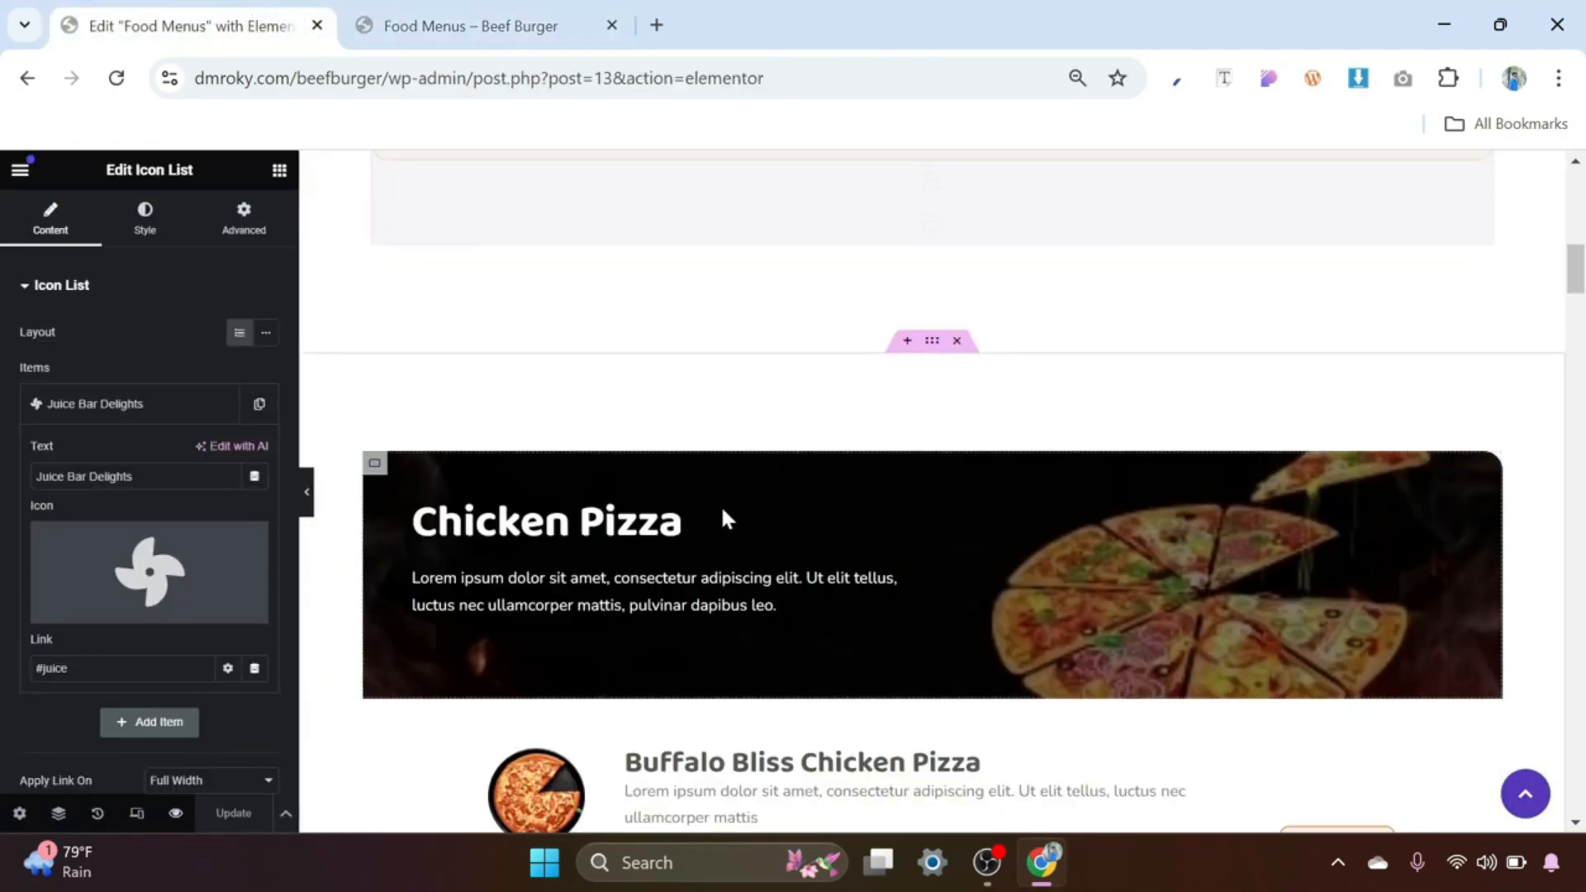
left_click(693, 513)
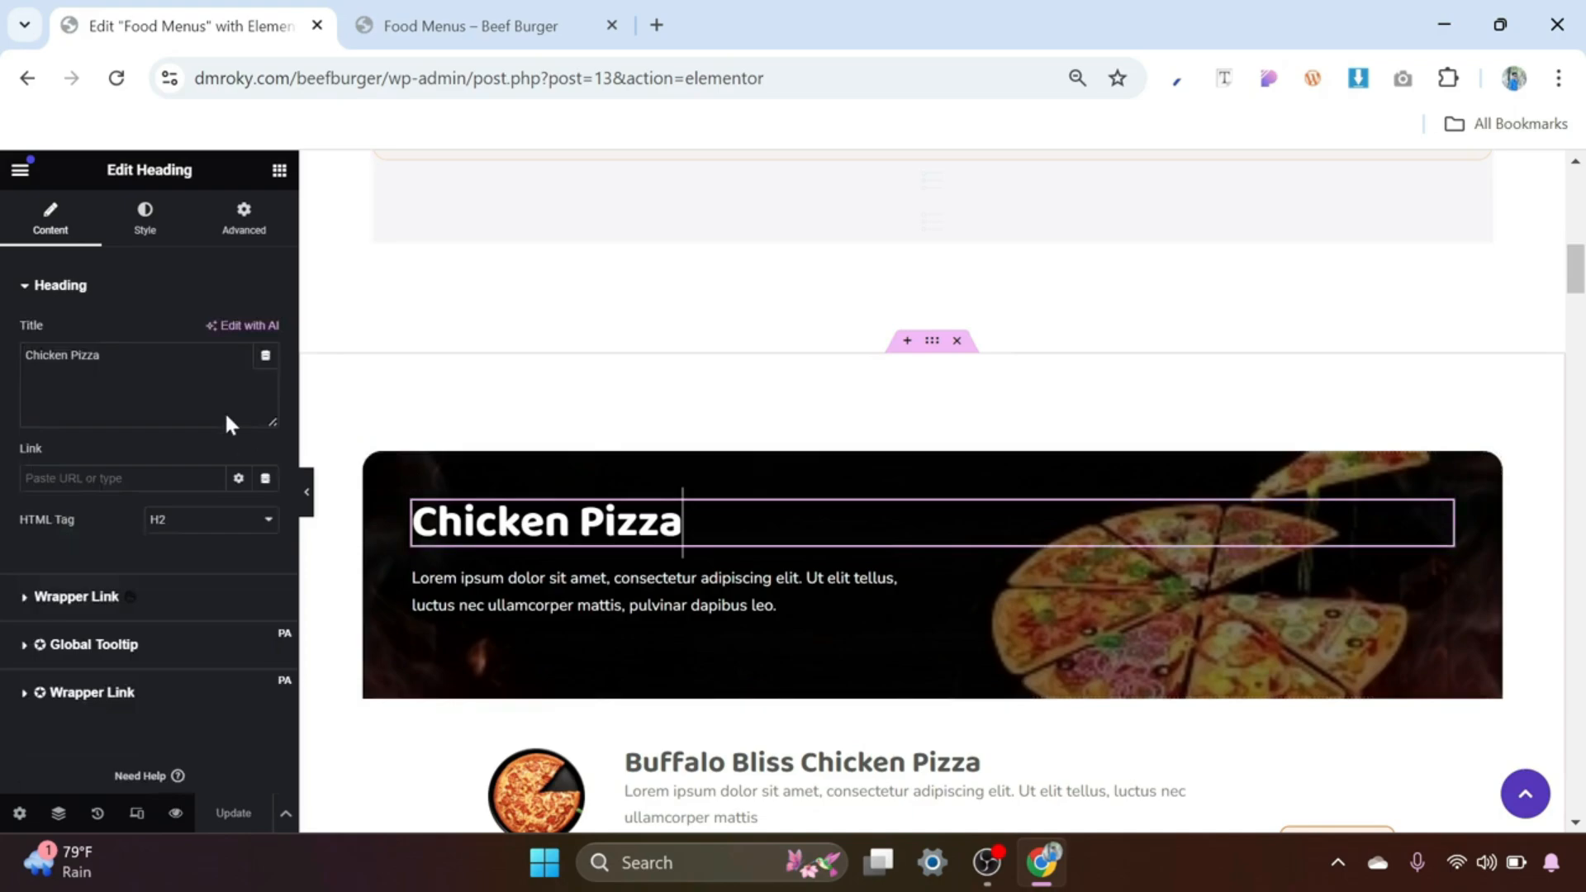
left_click_drag(263, 355, 4, 368)
key("ctrl+c")
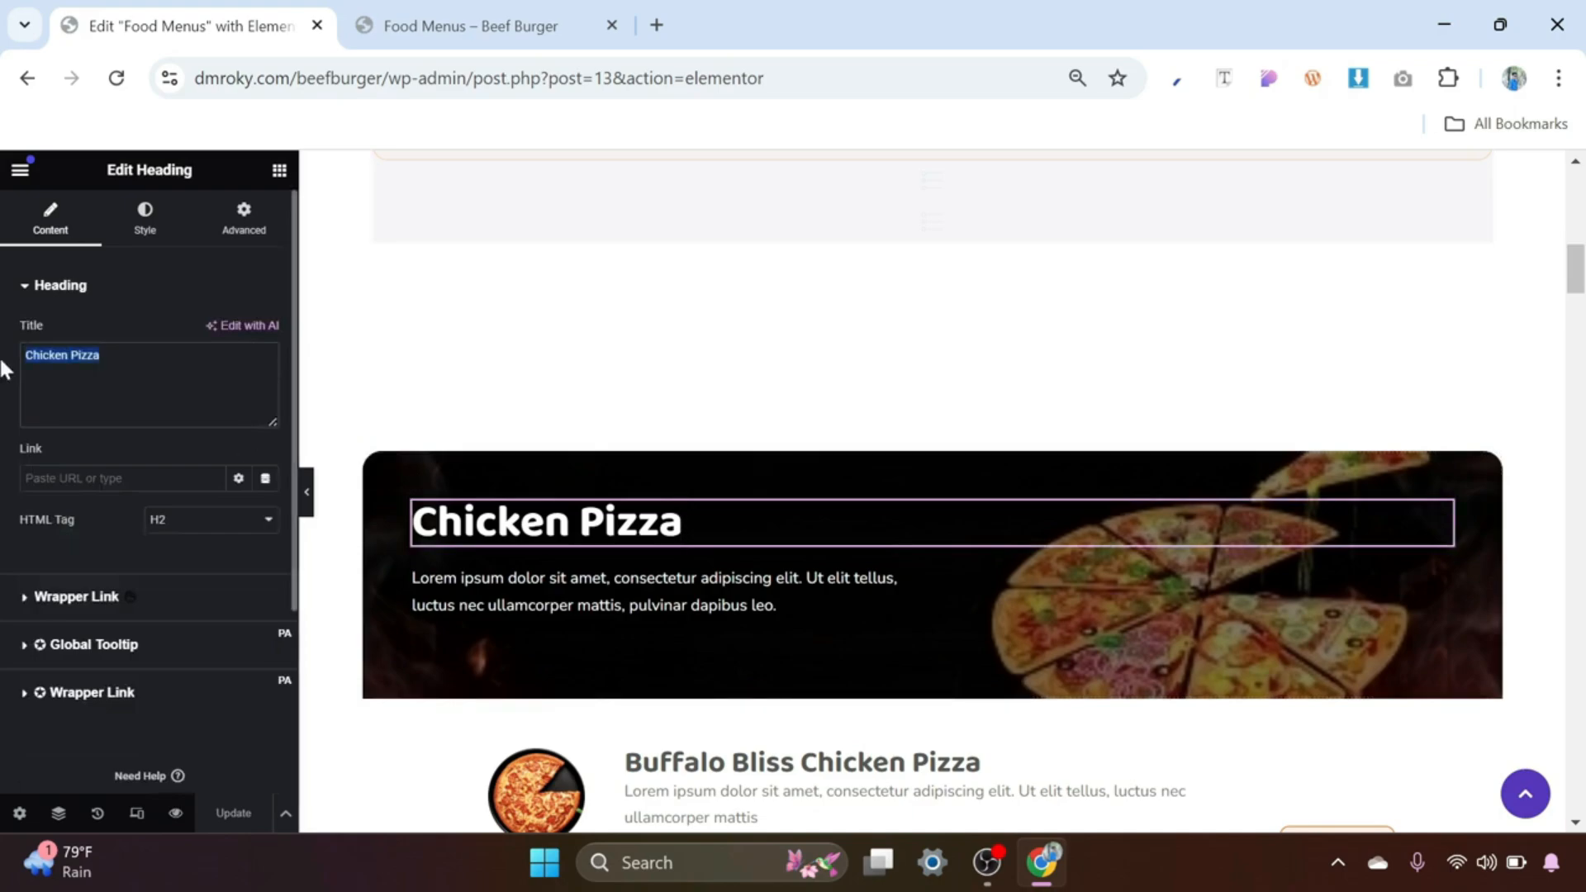
scroll(859, 524, "up", 2)
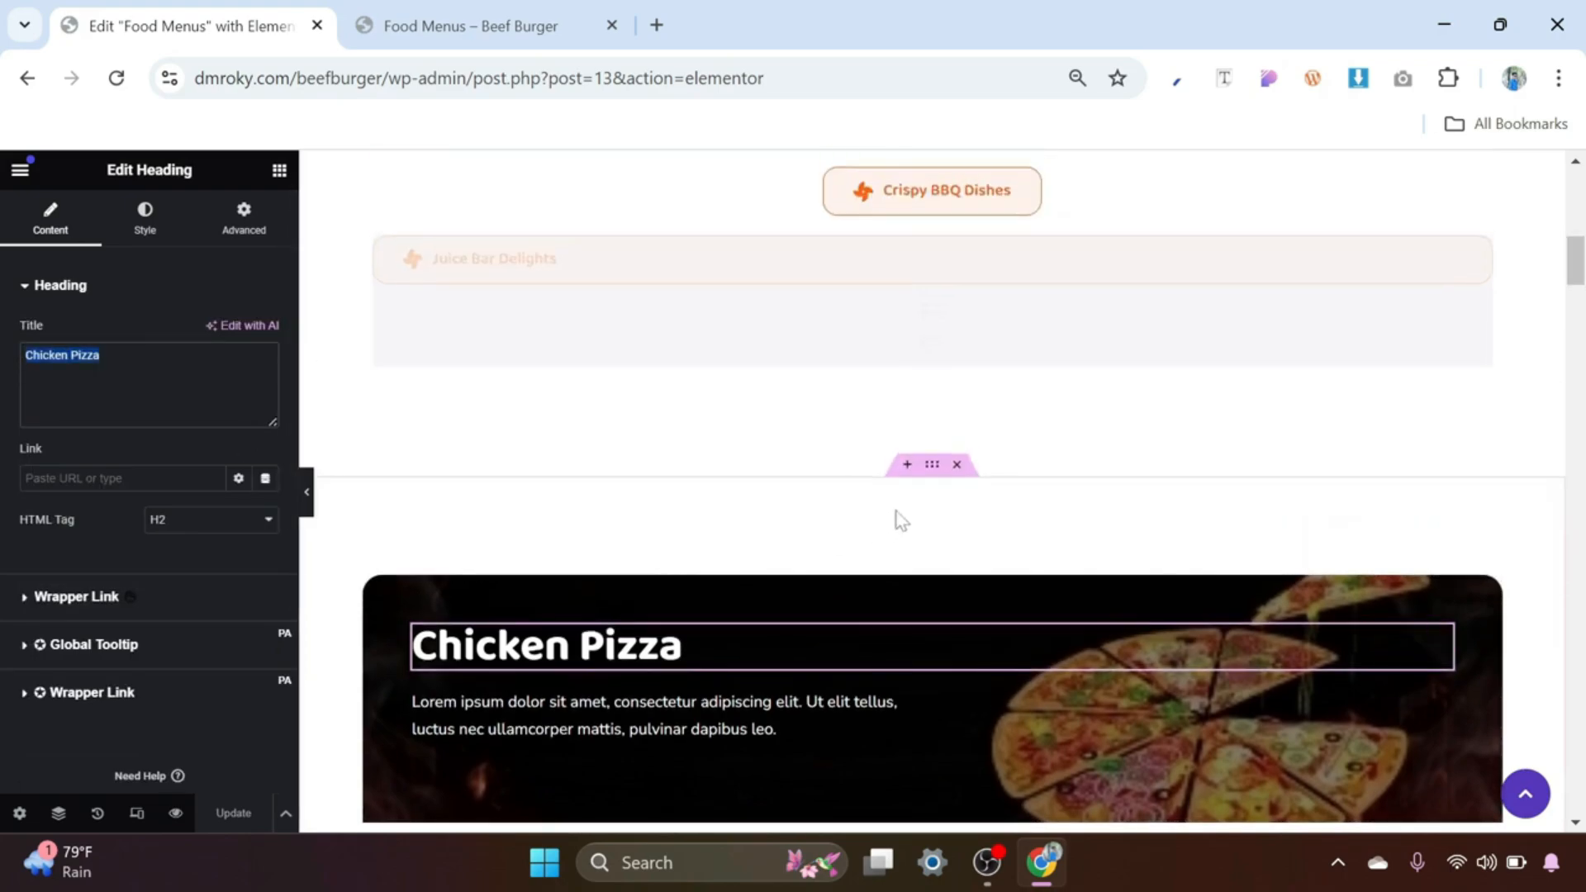
left_click(933, 468)
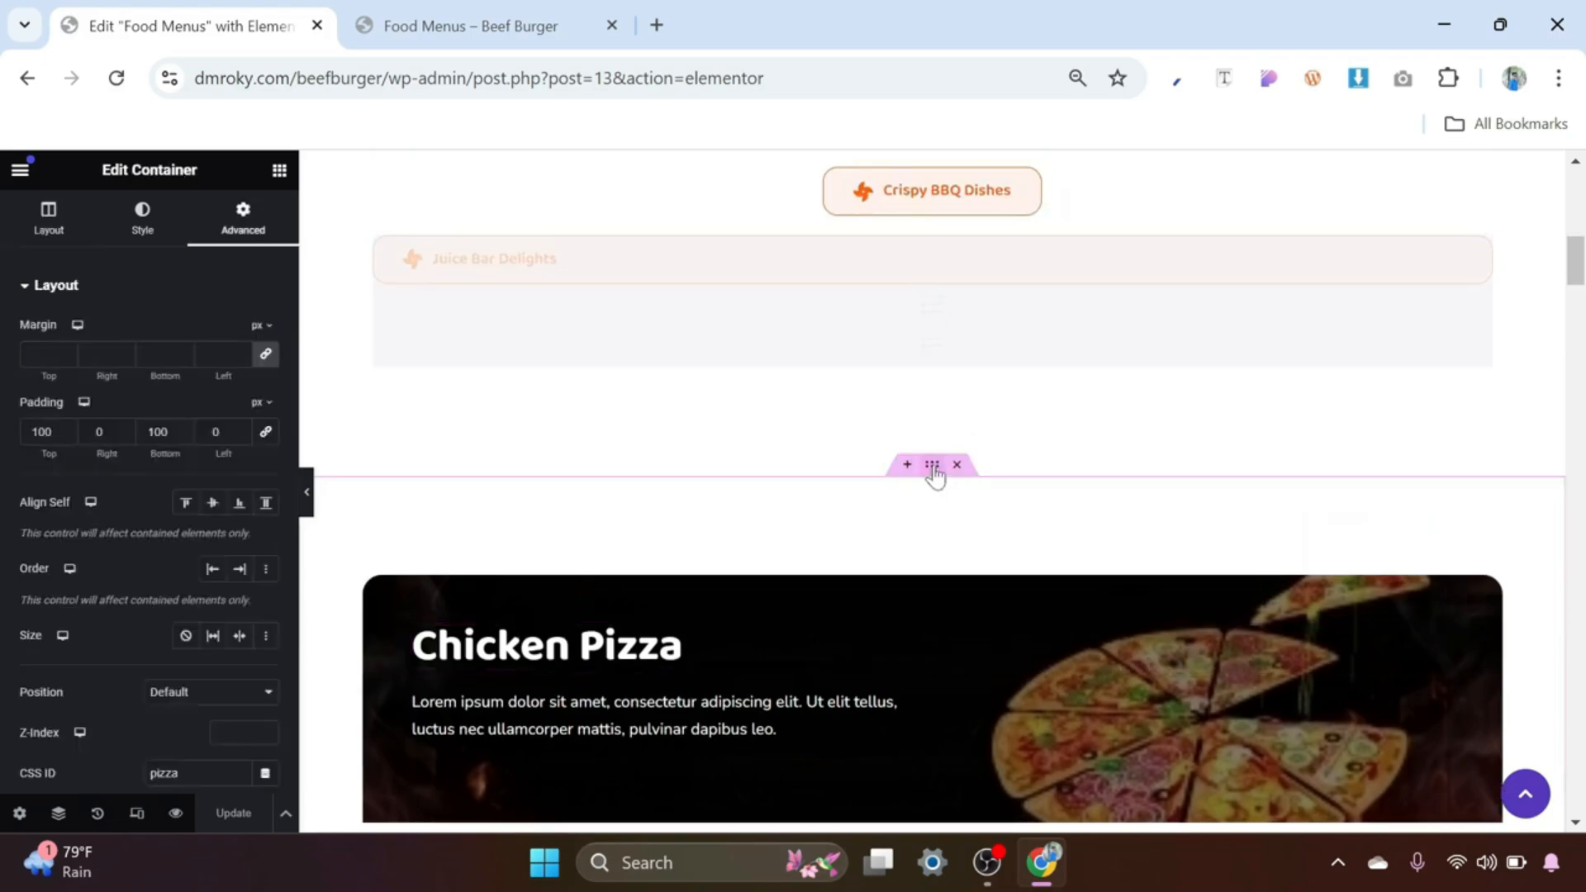
right_click(935, 475)
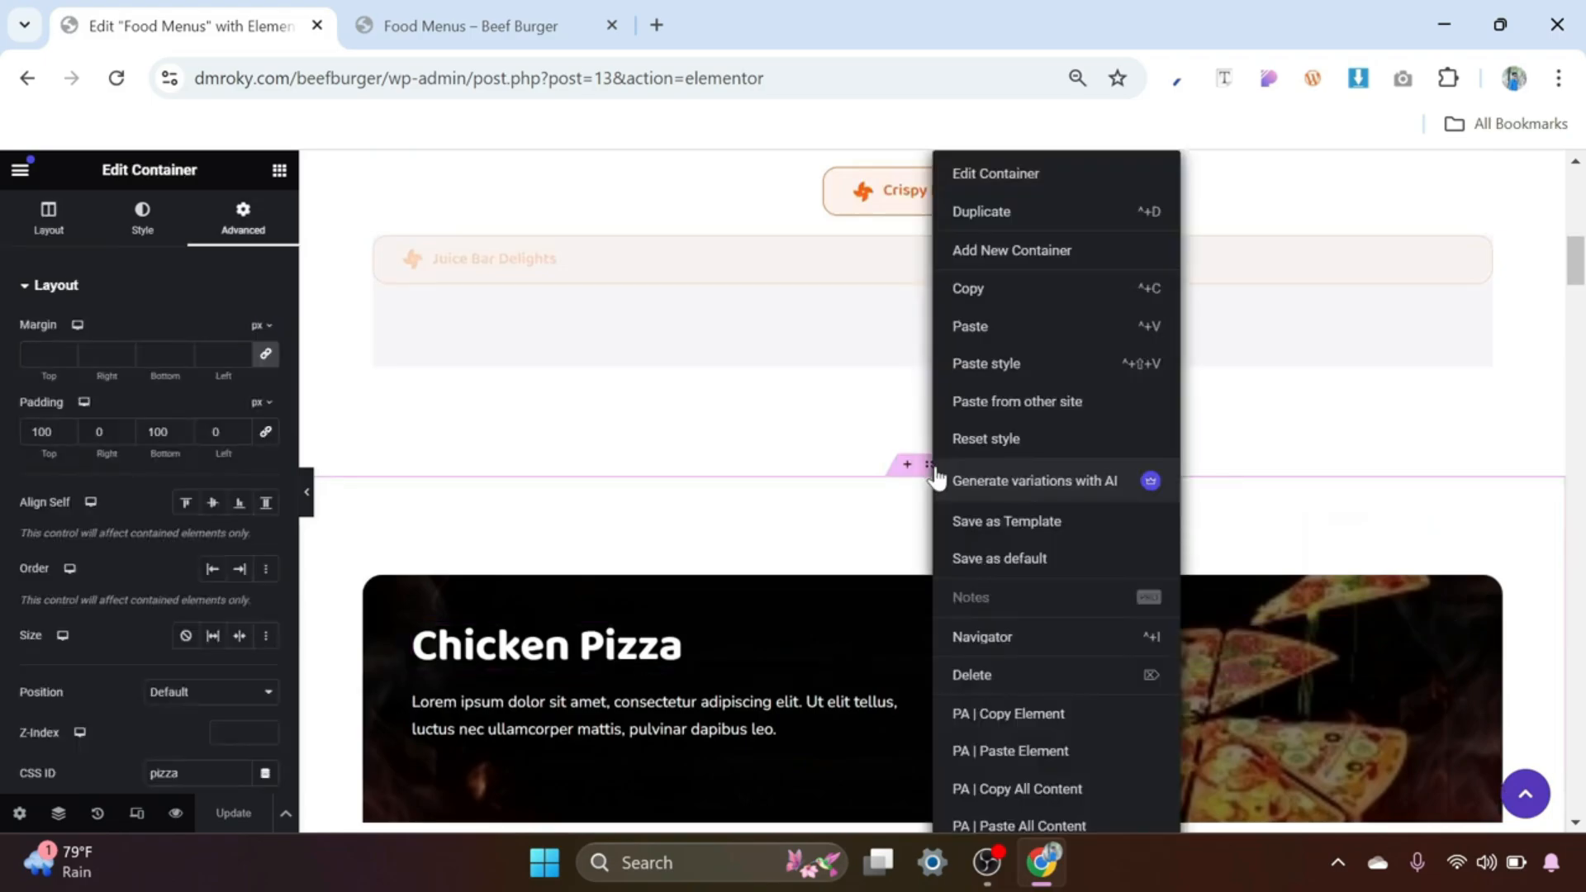
left_click(1018, 527)
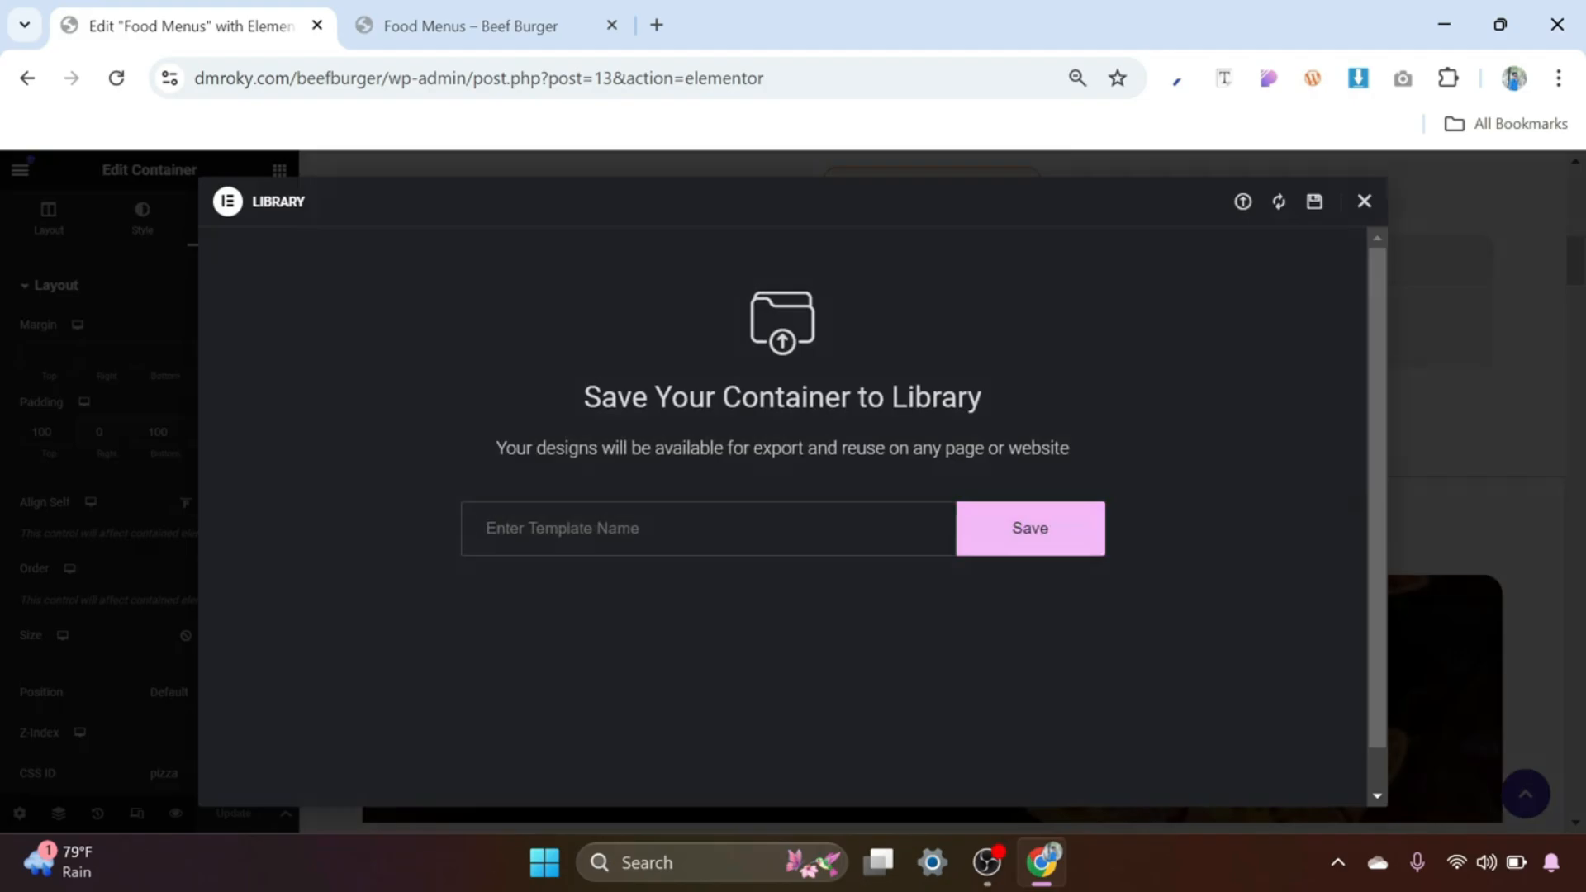
key("ctrl+v")
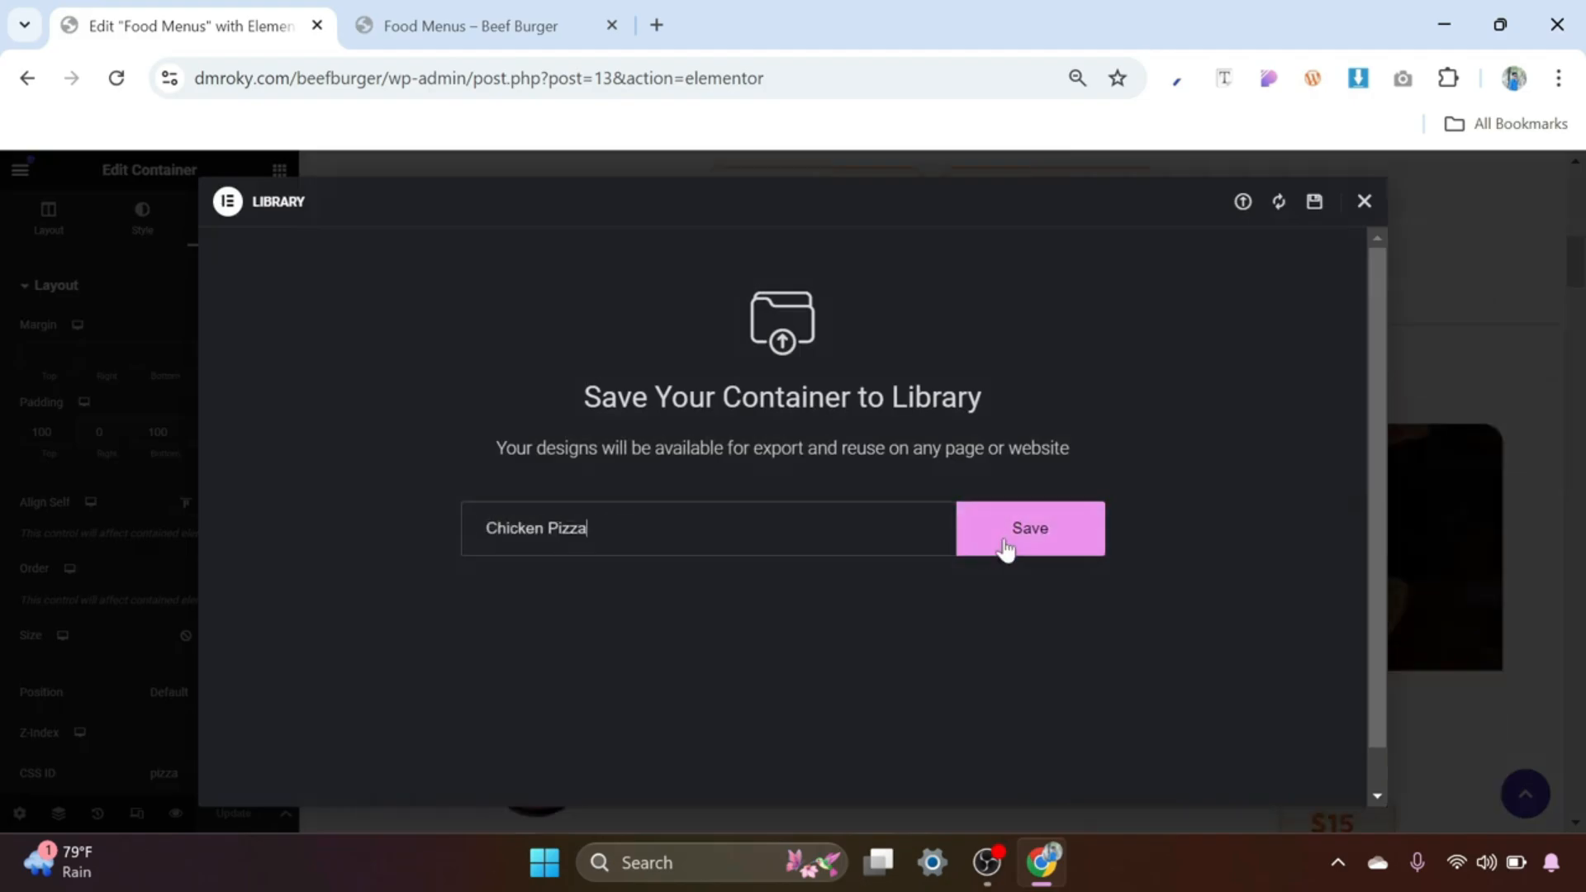
left_click(1025, 533)
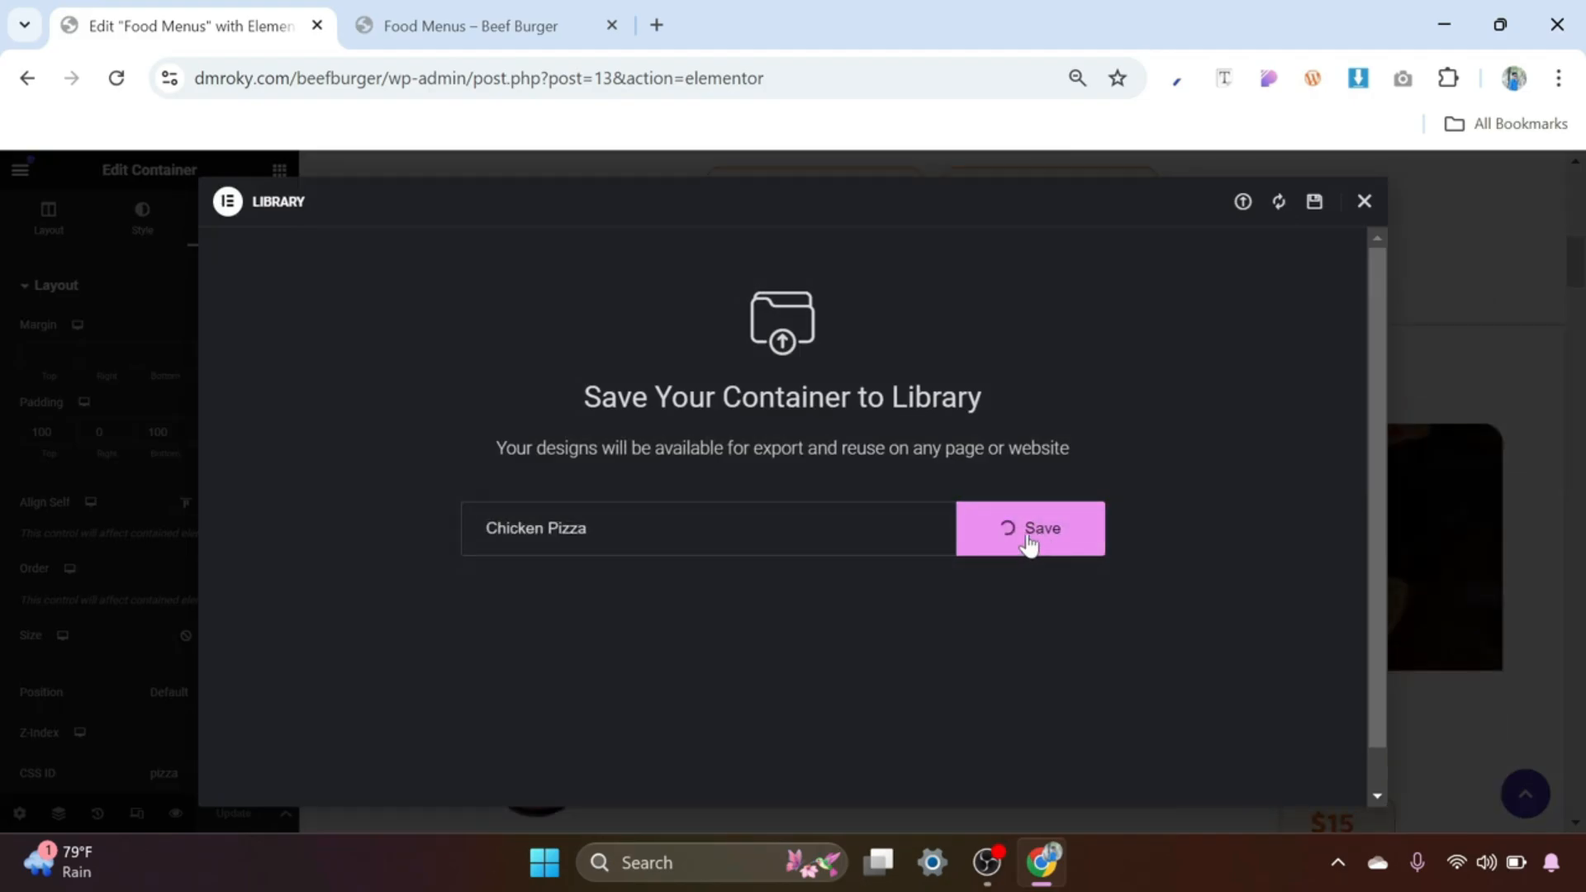
left_click(1363, 203)
Step: Save the container holding the Delicious butter buns menu section as a library template named Delicious butter buns, copied from its heading
scroll(942, 487, "down", 5)
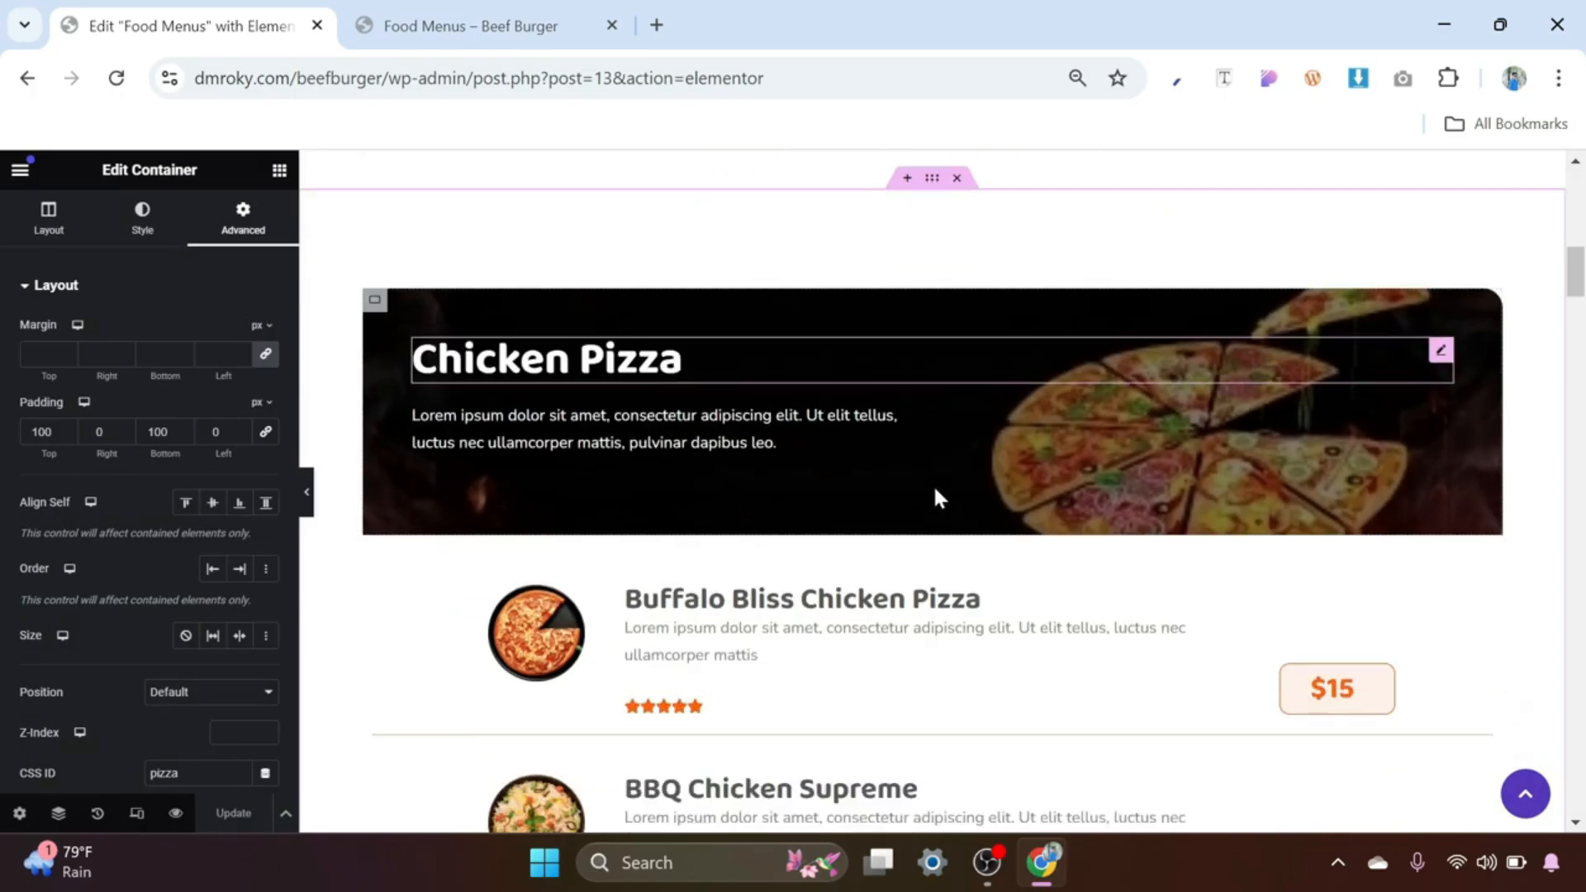
scroll(938, 499, "down", 6)
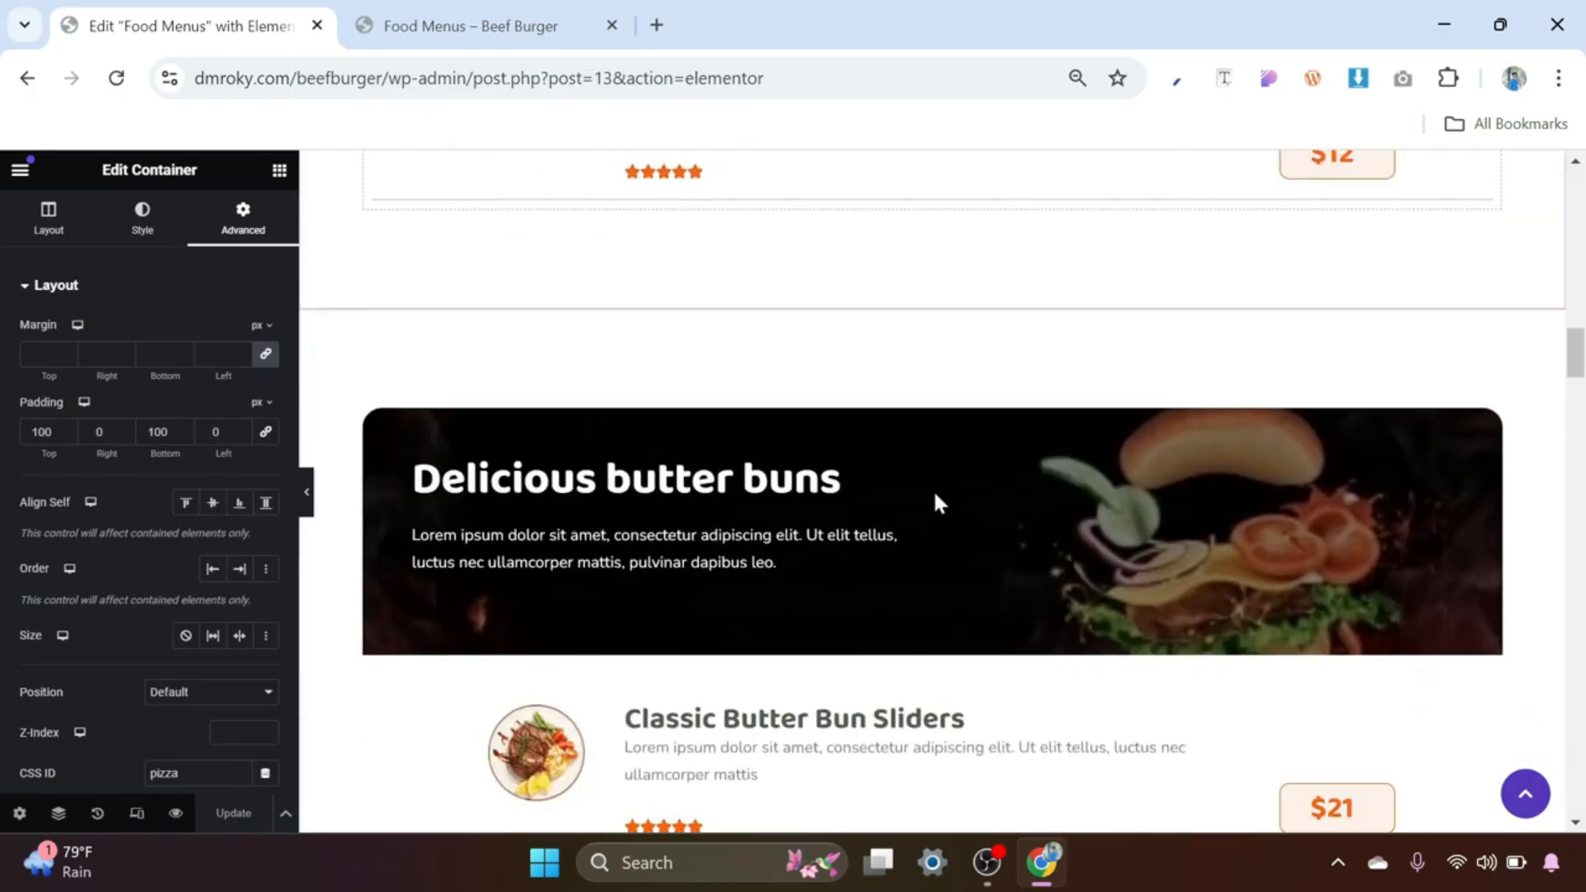
left_click(798, 489)
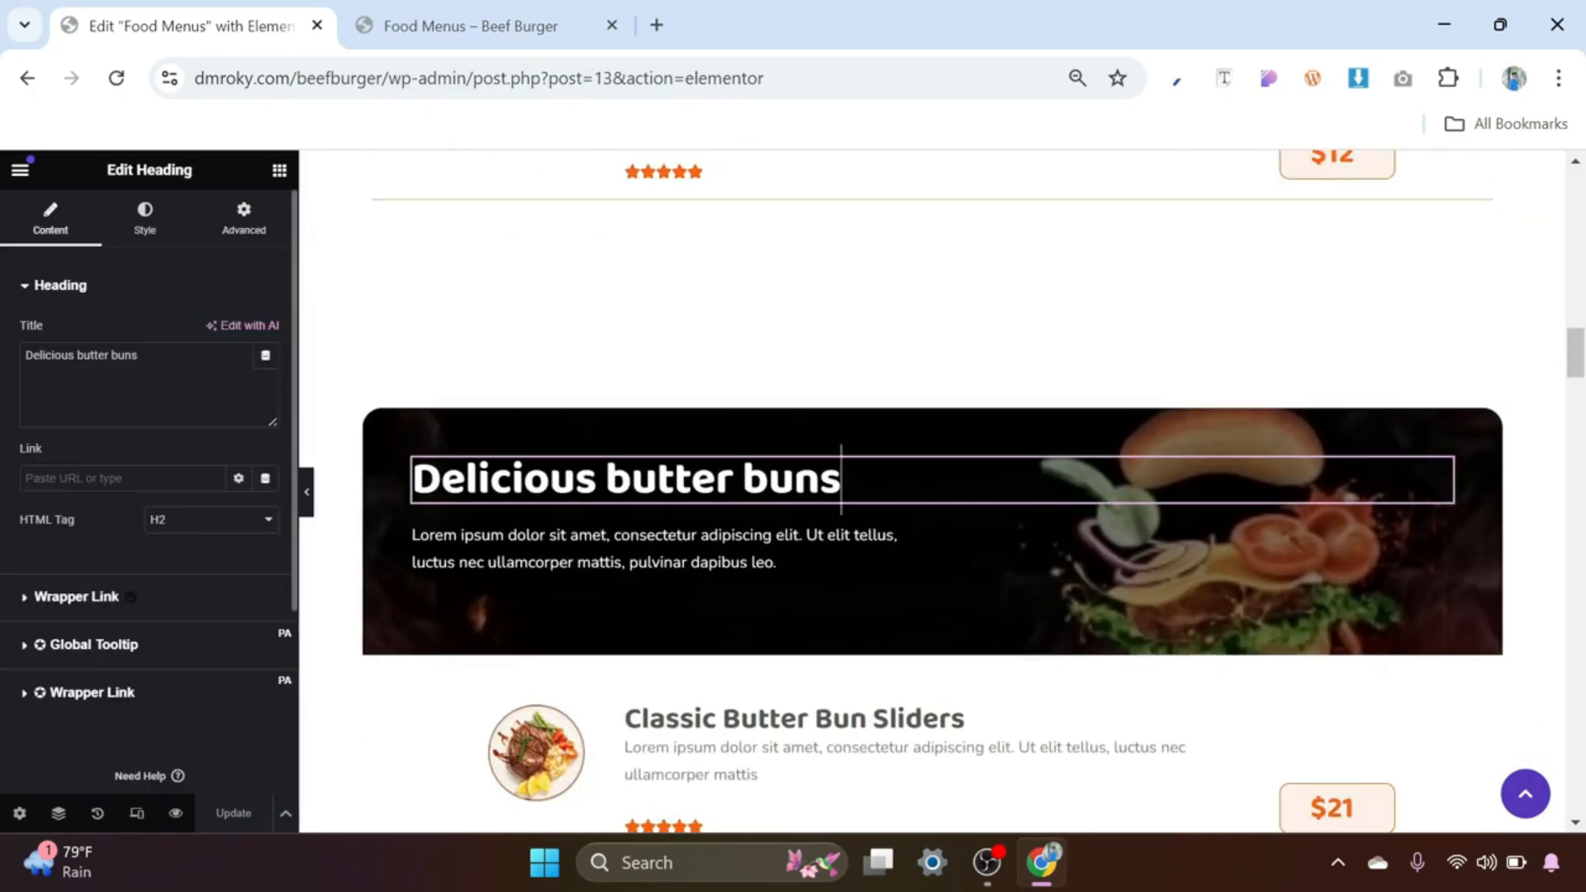
left_click_drag(138, 355, 18, 355)
key("ctrl+c")
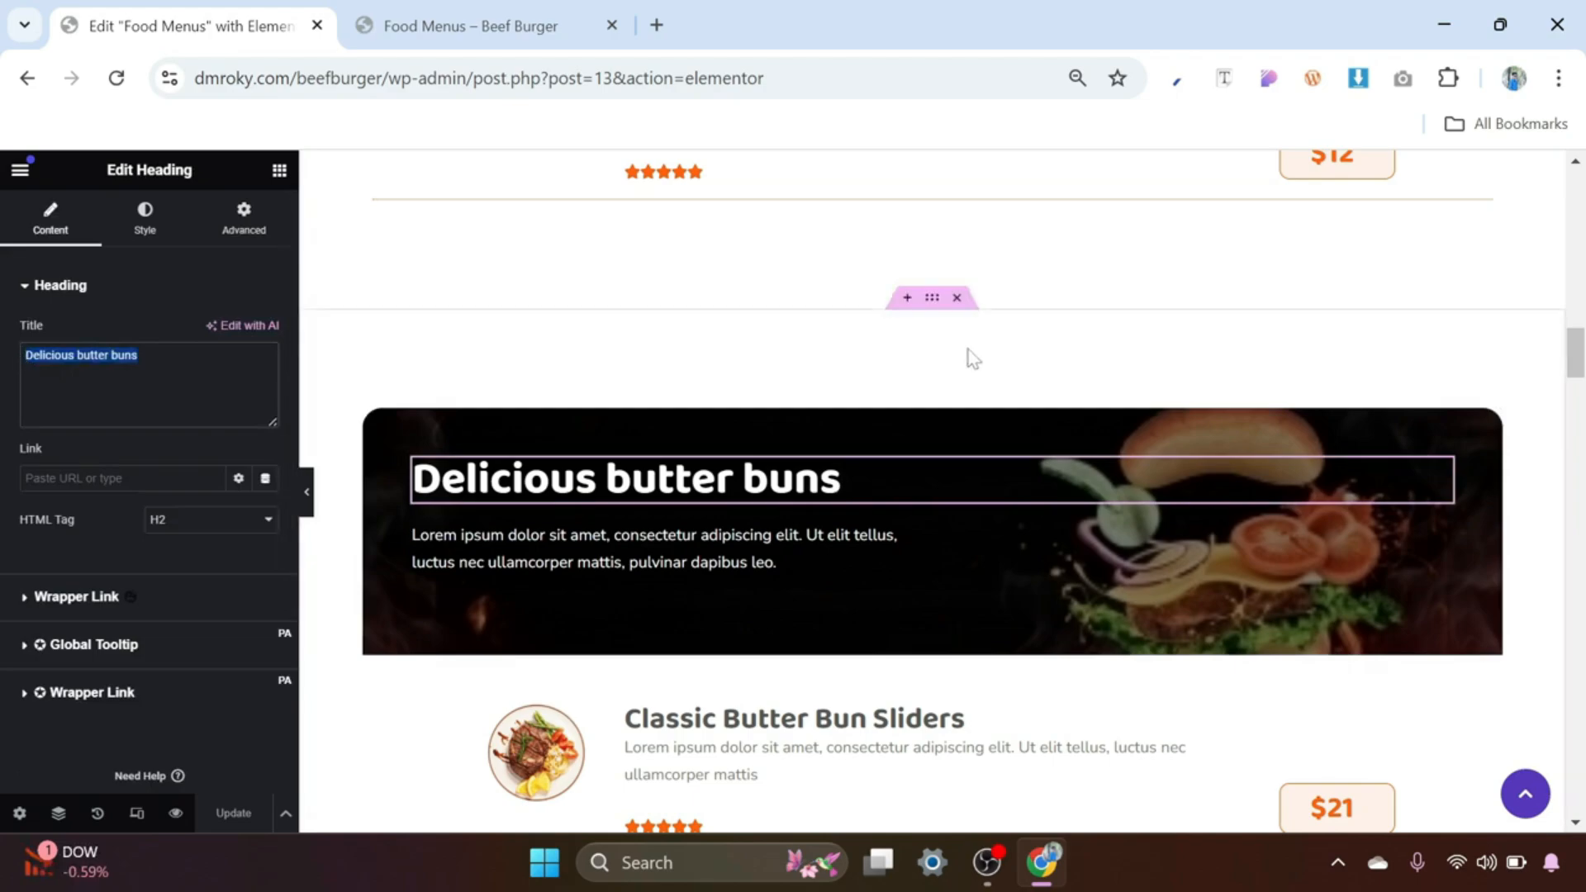
left_click(933, 304)
right_click(934, 304)
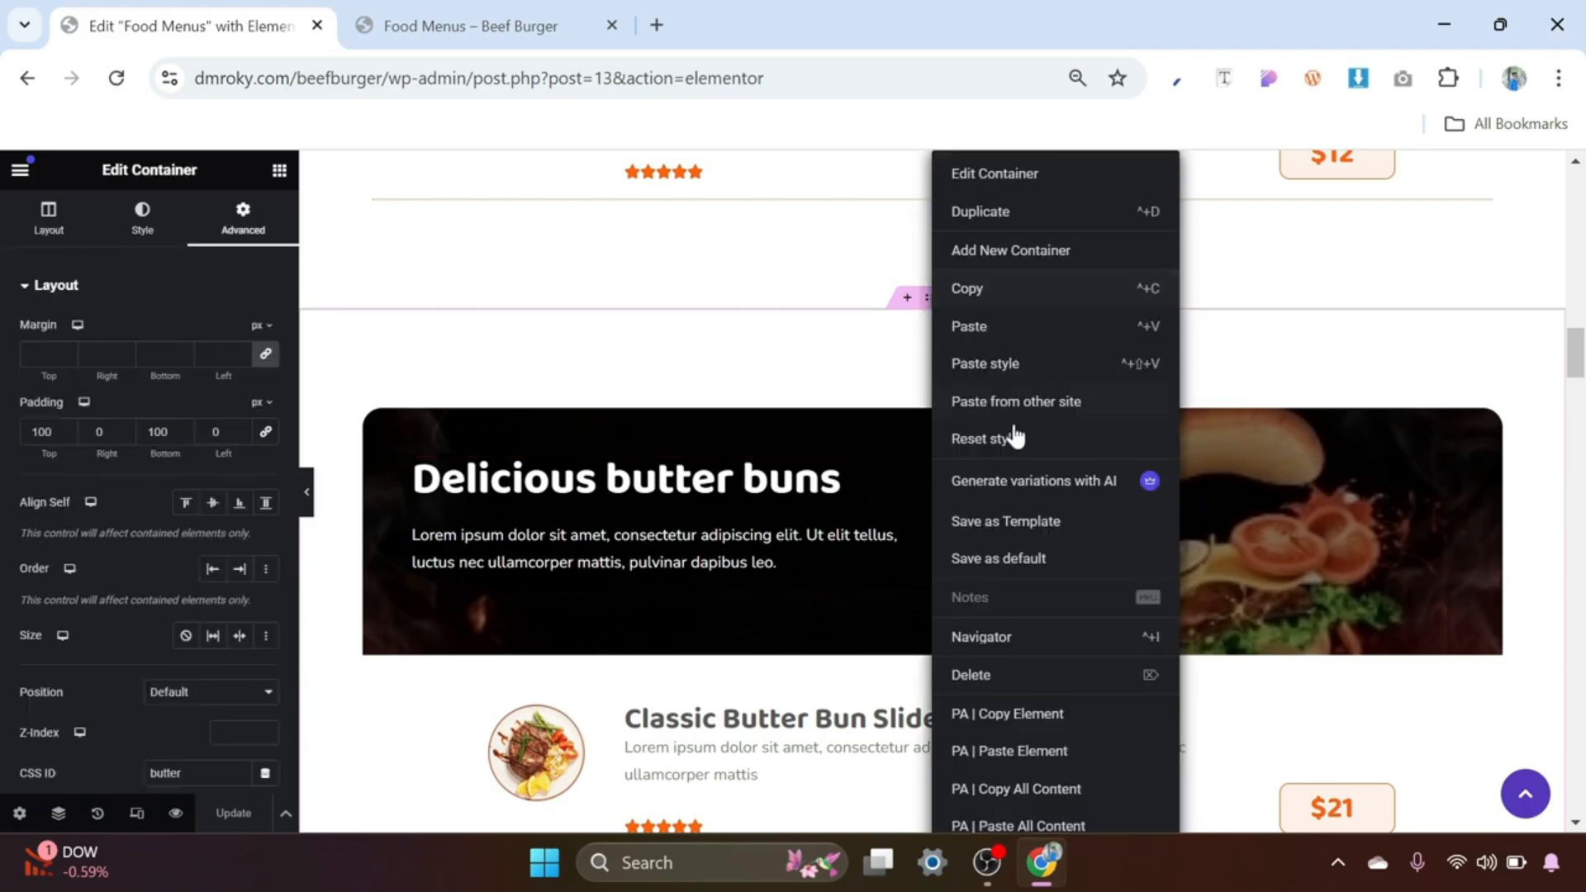
left_click(1027, 521)
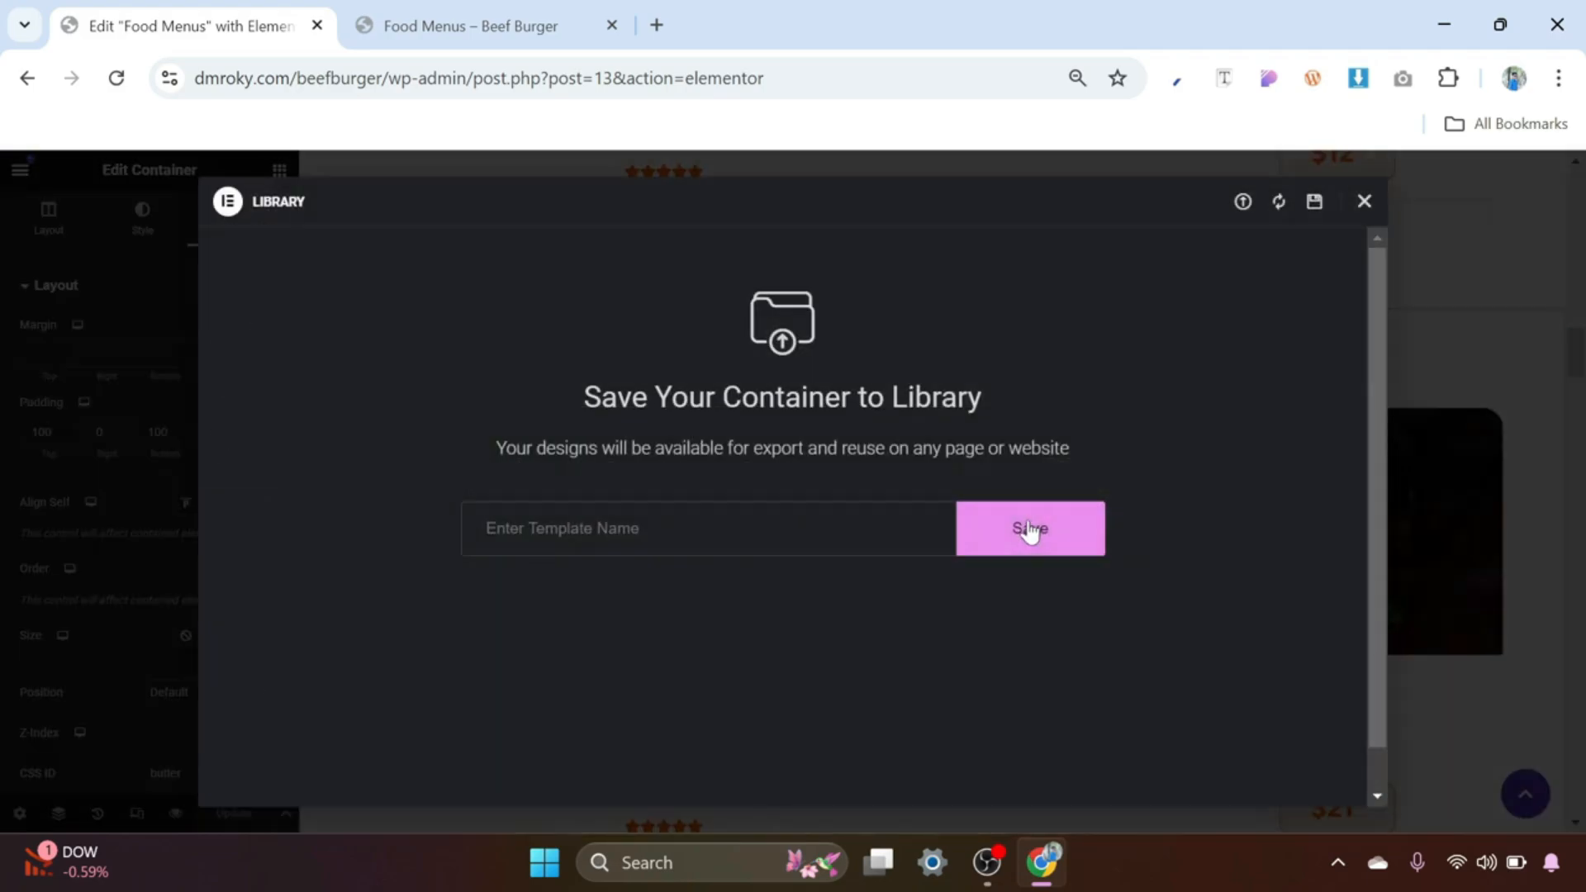
key("ctrl+v")
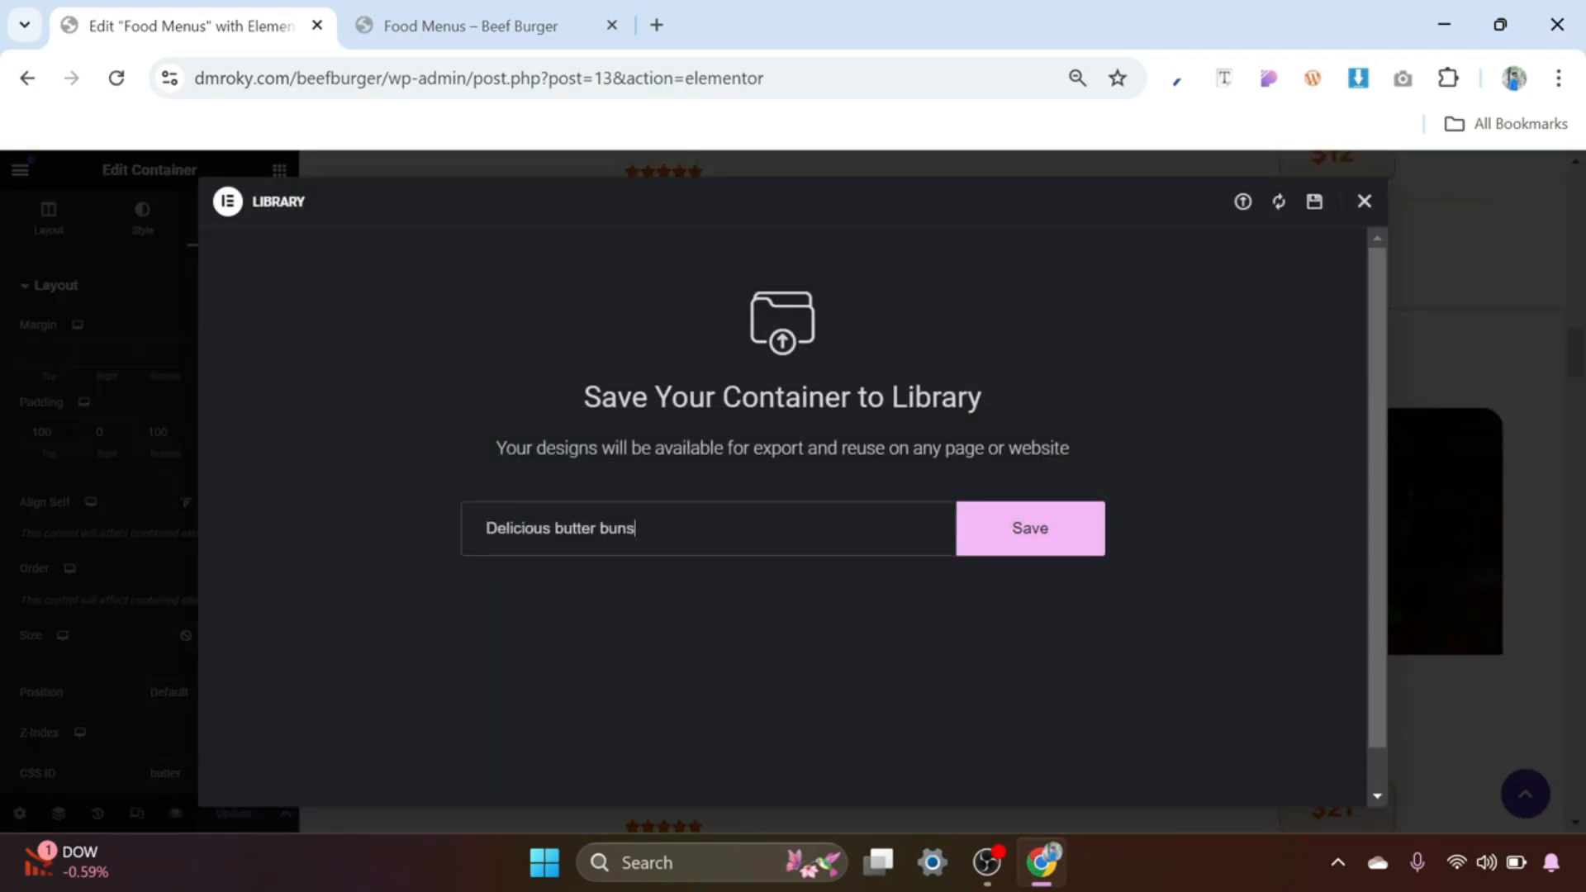
left_click(1030, 531)
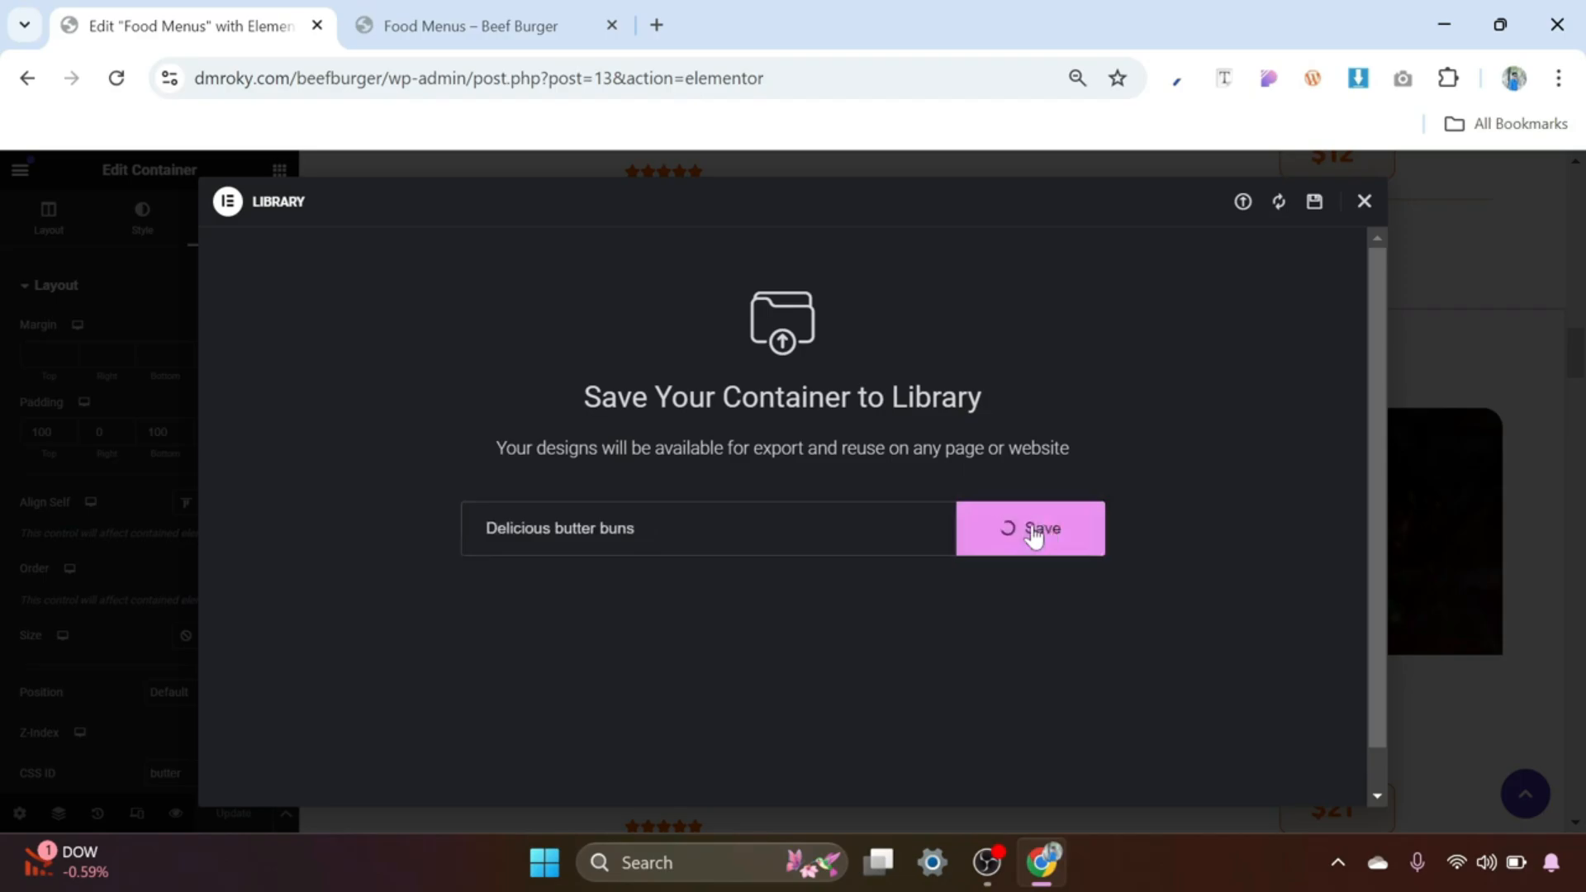
left_click(1365, 202)
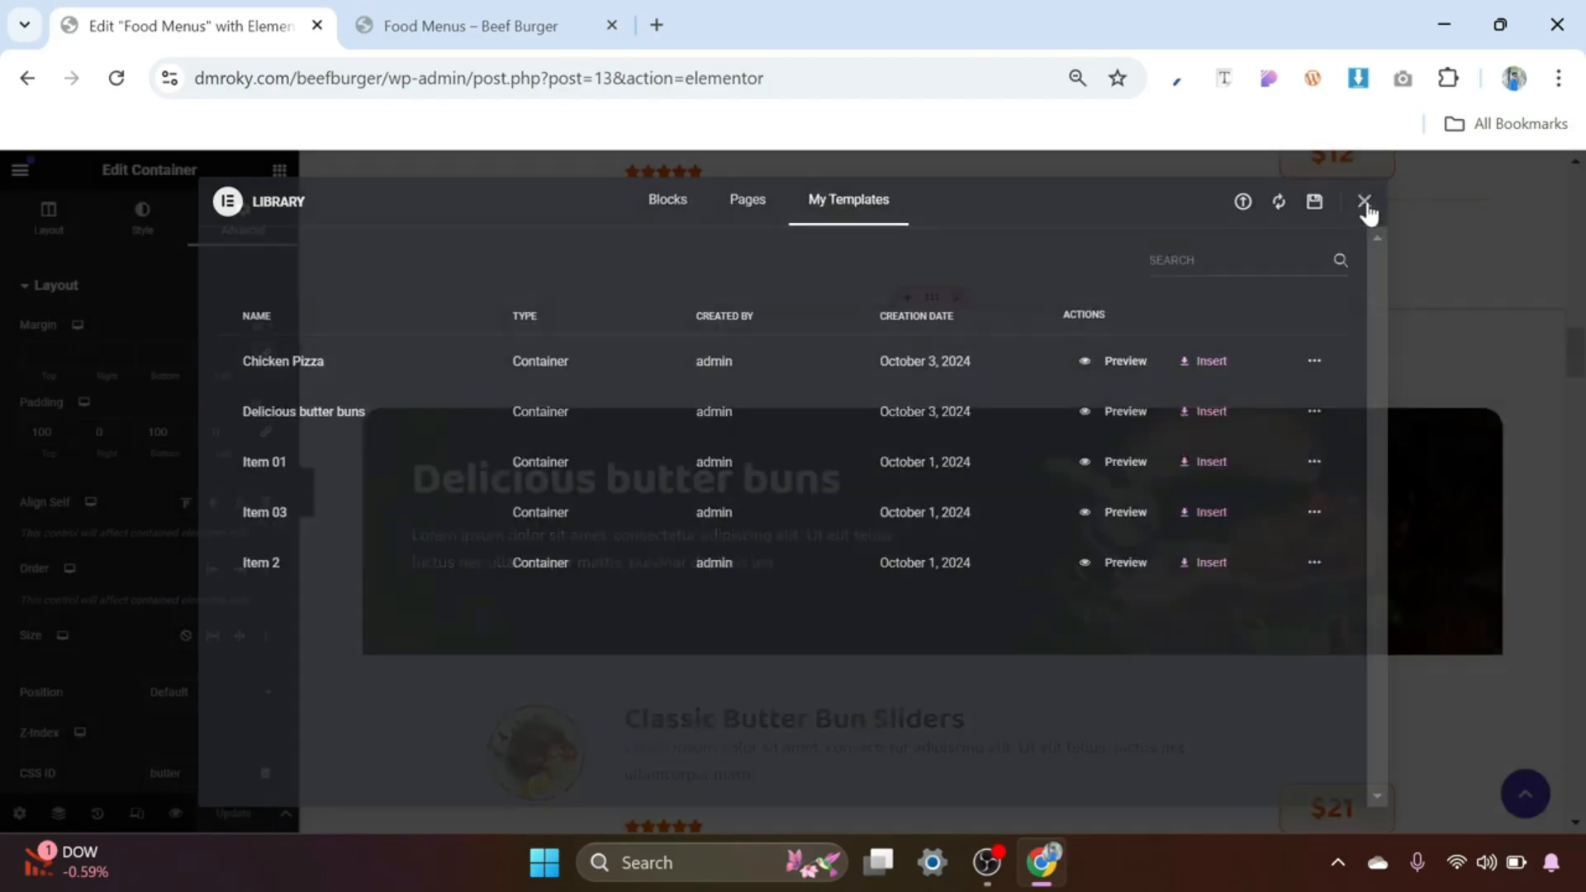
Step: Save the container holding the Delicious salad menu section as a library template named Delicious salad, copied from its heading
scroll(949, 496, "down", 7)
scroll(952, 509, "down", 5)
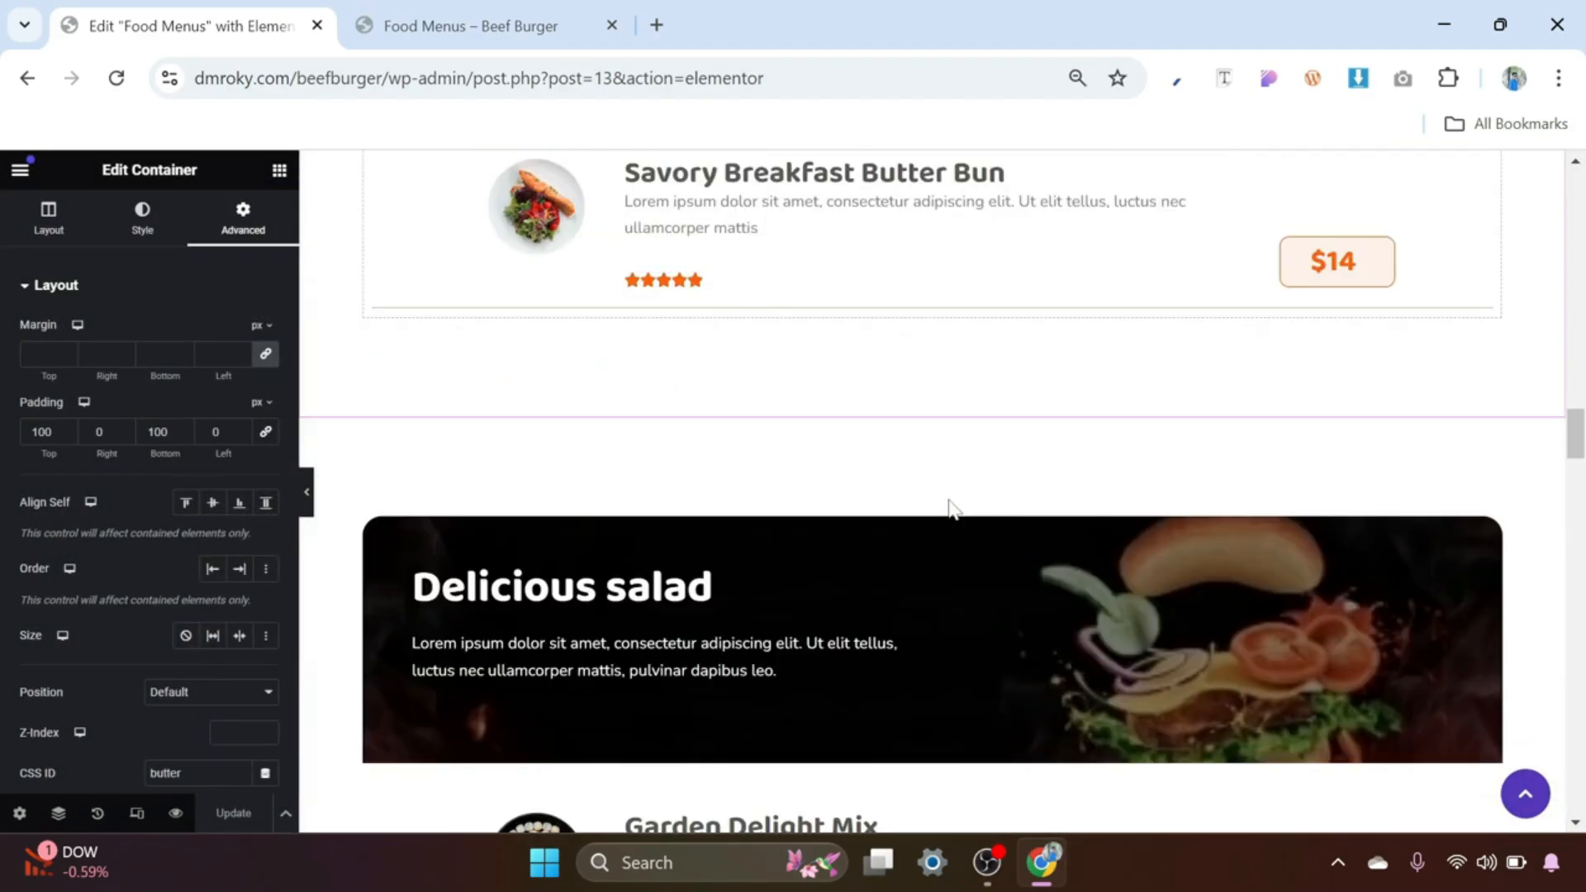
left_click(717, 574)
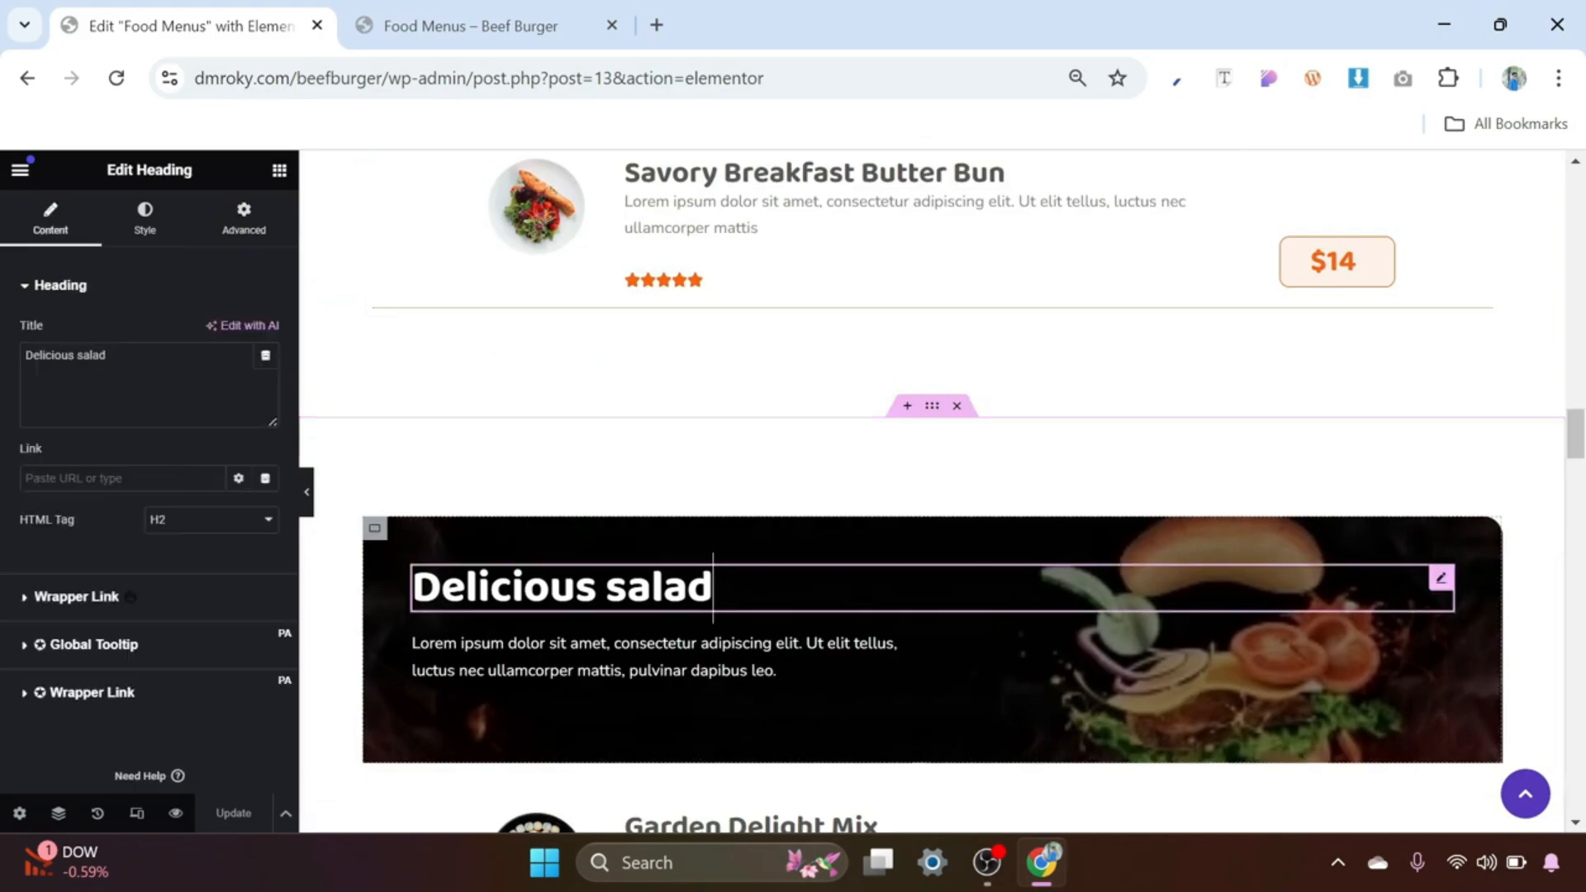
left_click_drag(266, 356, 4, 367)
key("ctrl+c")
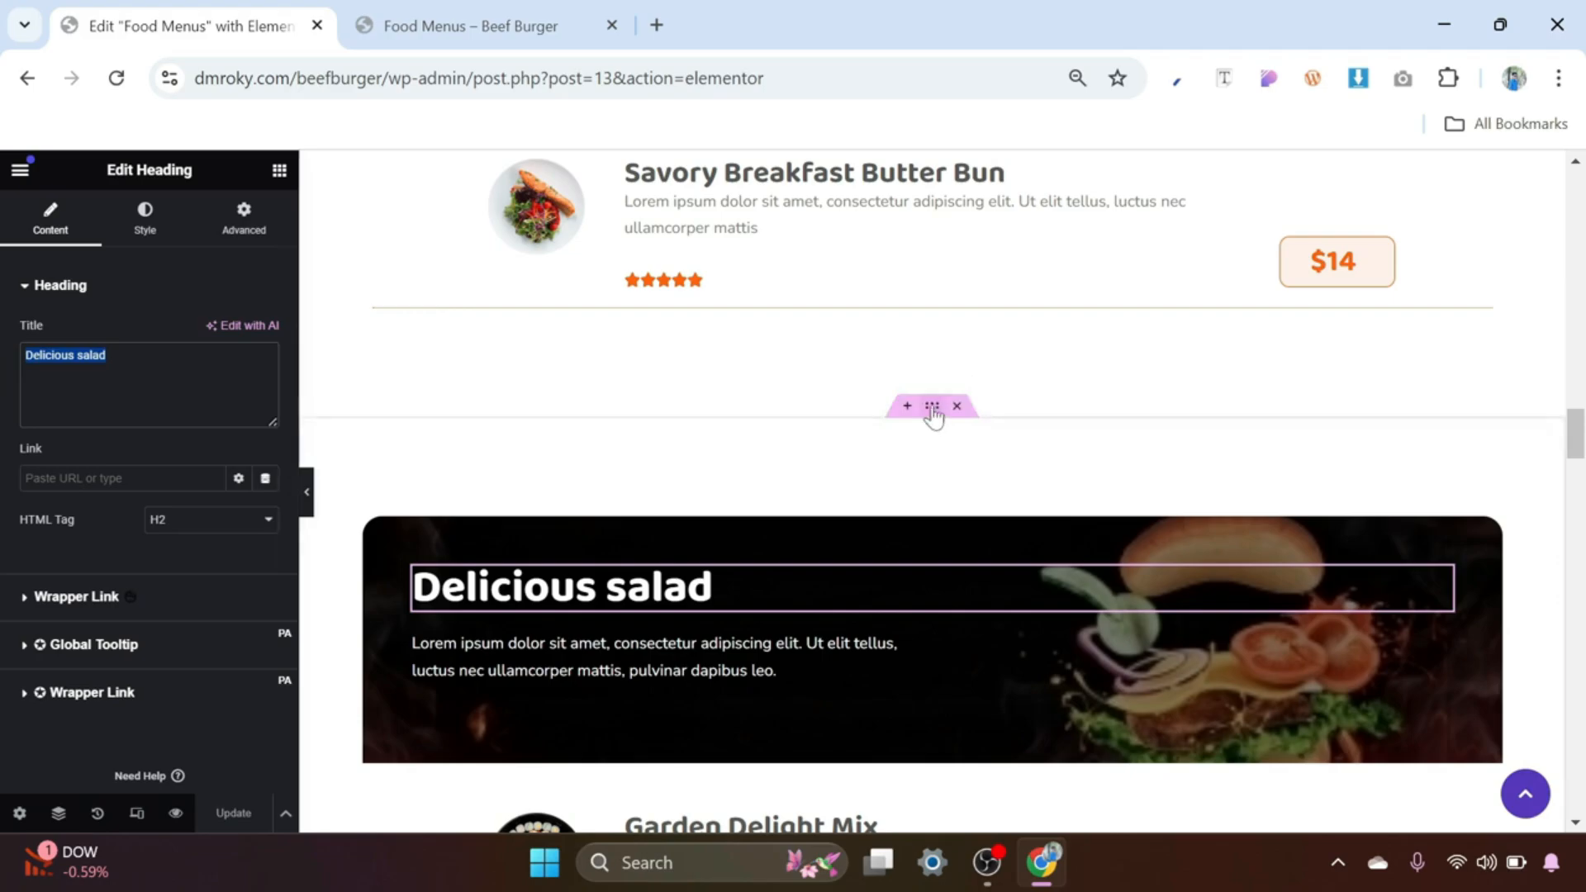
left_click(932, 408)
right_click(931, 408)
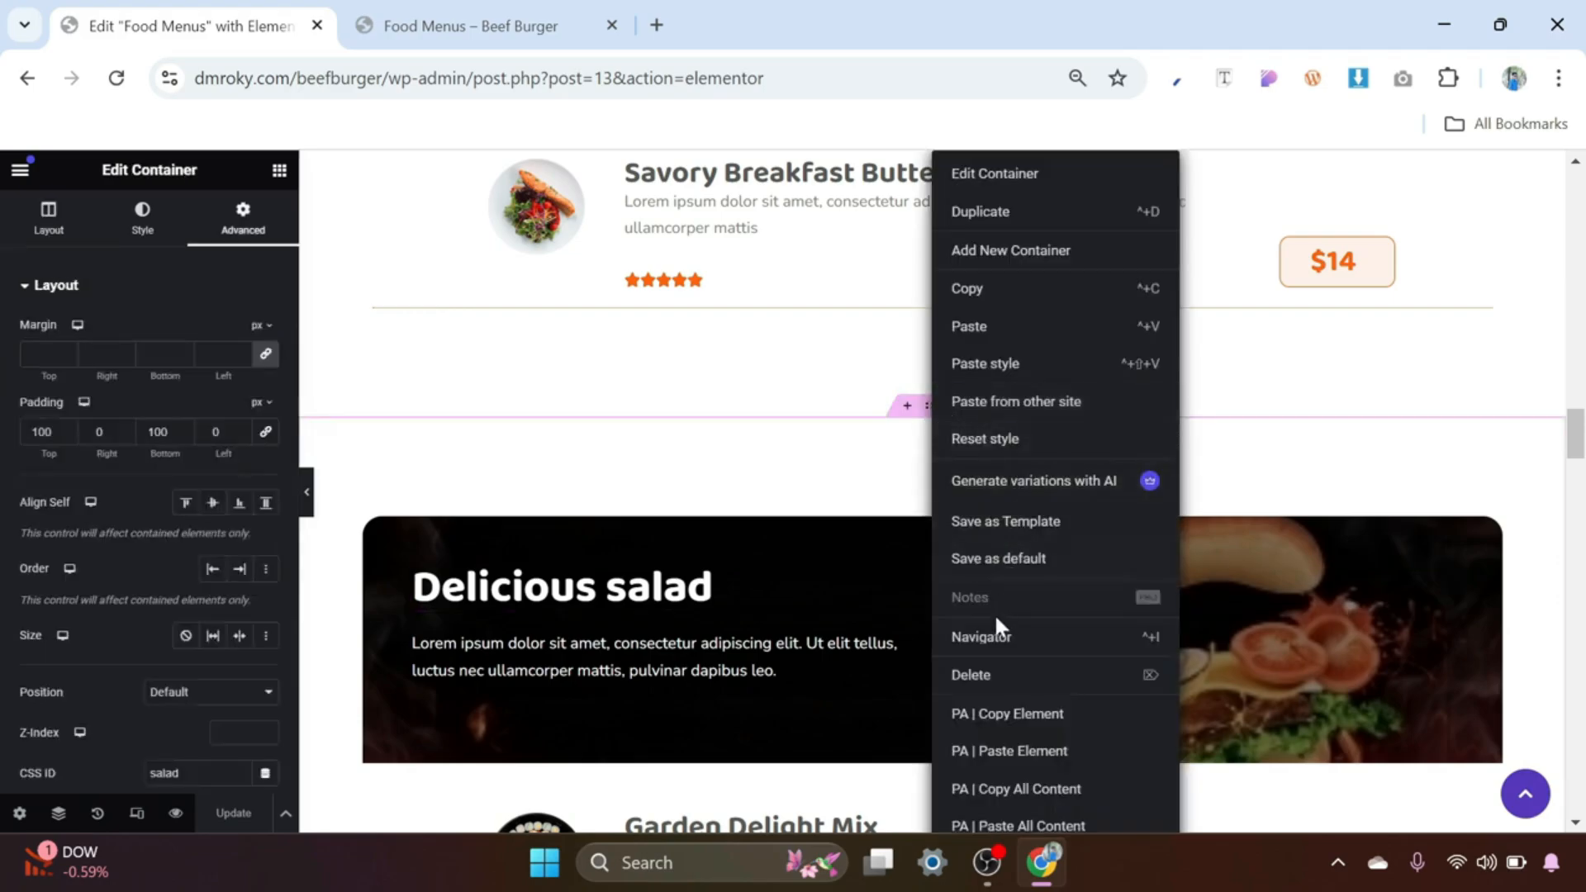
left_click(1026, 523)
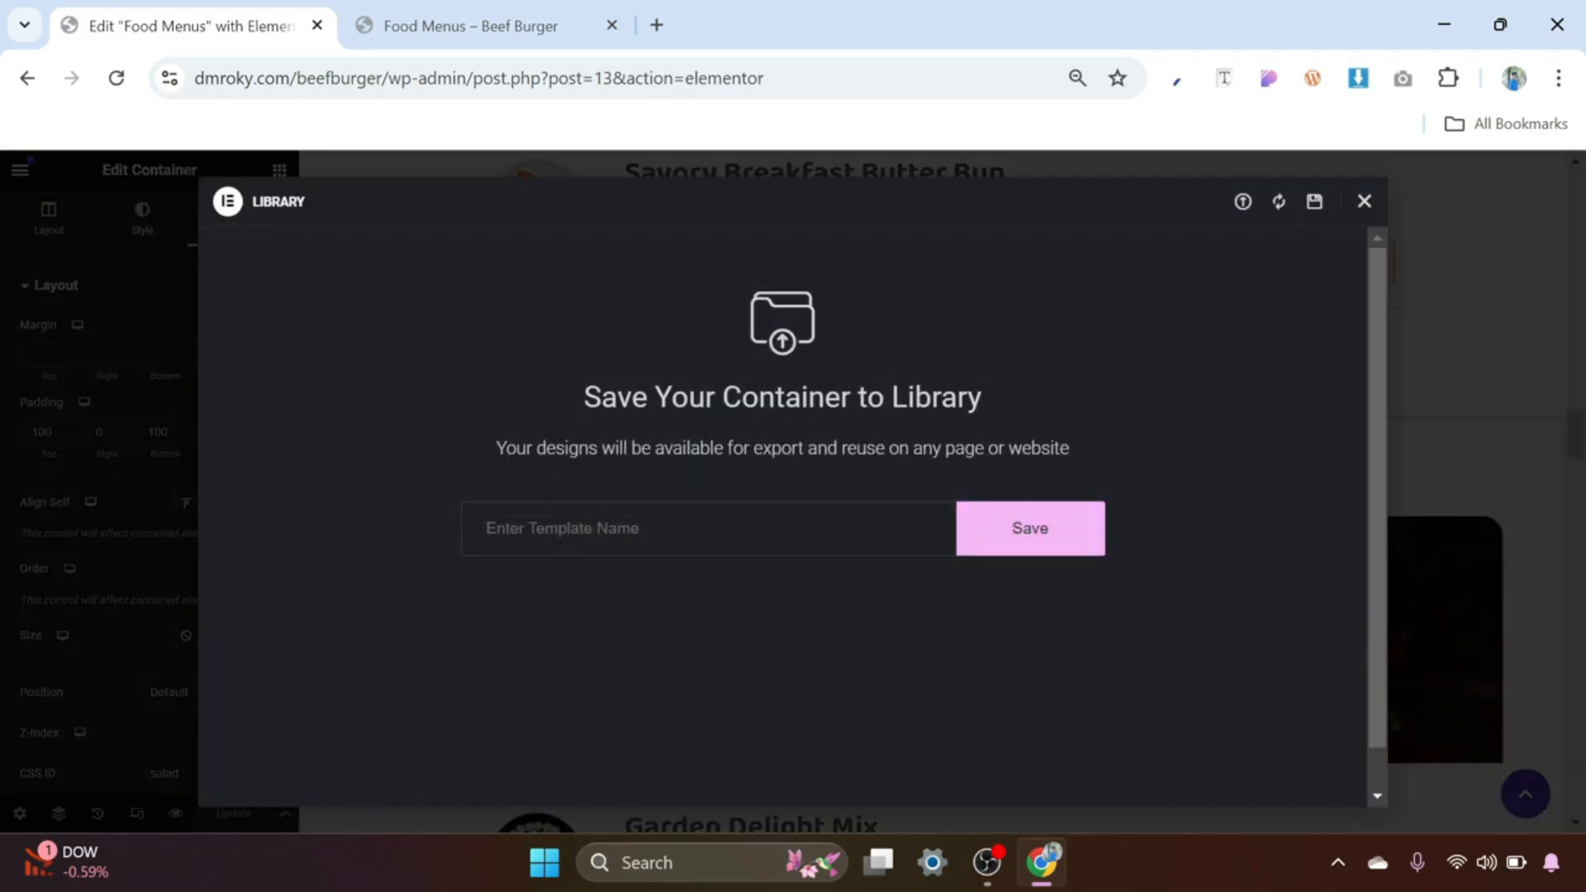
key("ctrl+v")
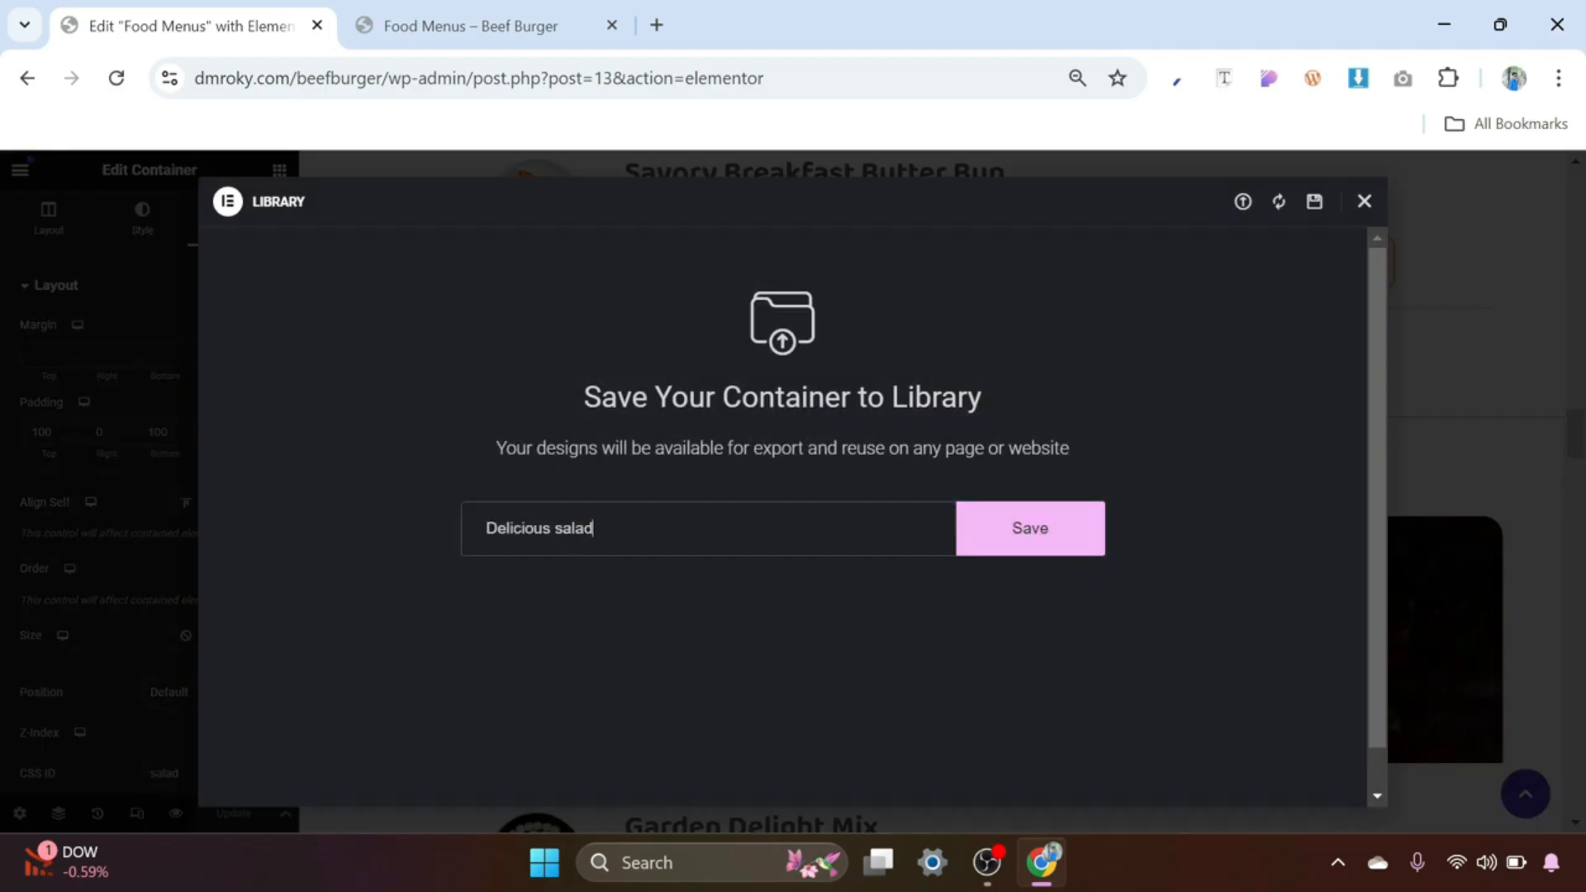
left_click(1046, 539)
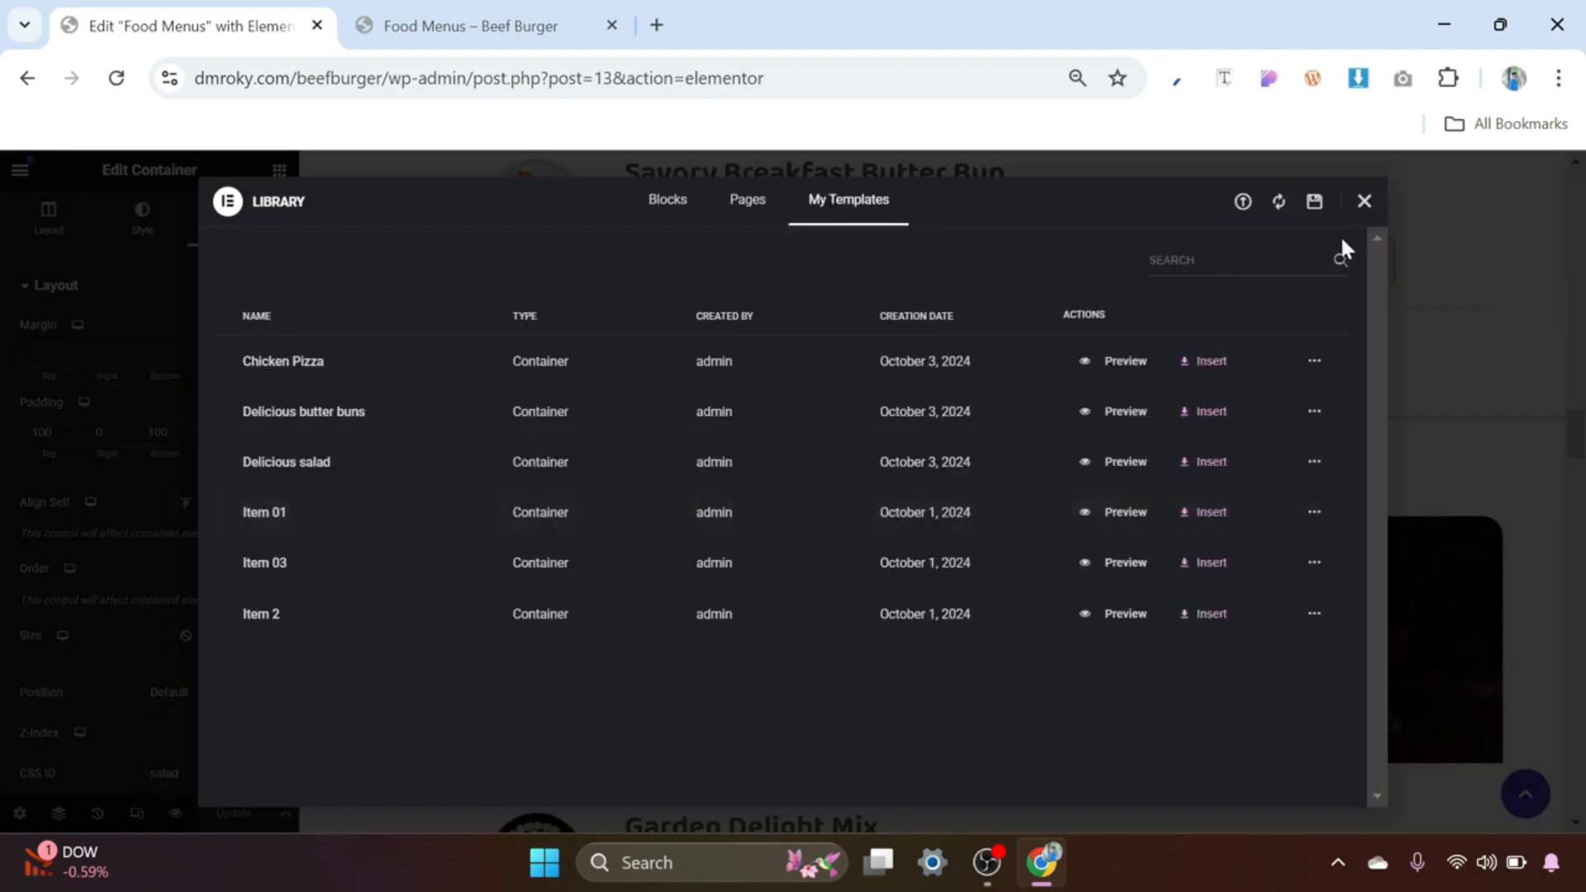
left_click(1365, 206)
Step: Save the container holding the Crispy Fishing Fry menu section as a library template named Crispy Fishing Fry, copied from its heading
scroll(990, 478, "down", 7)
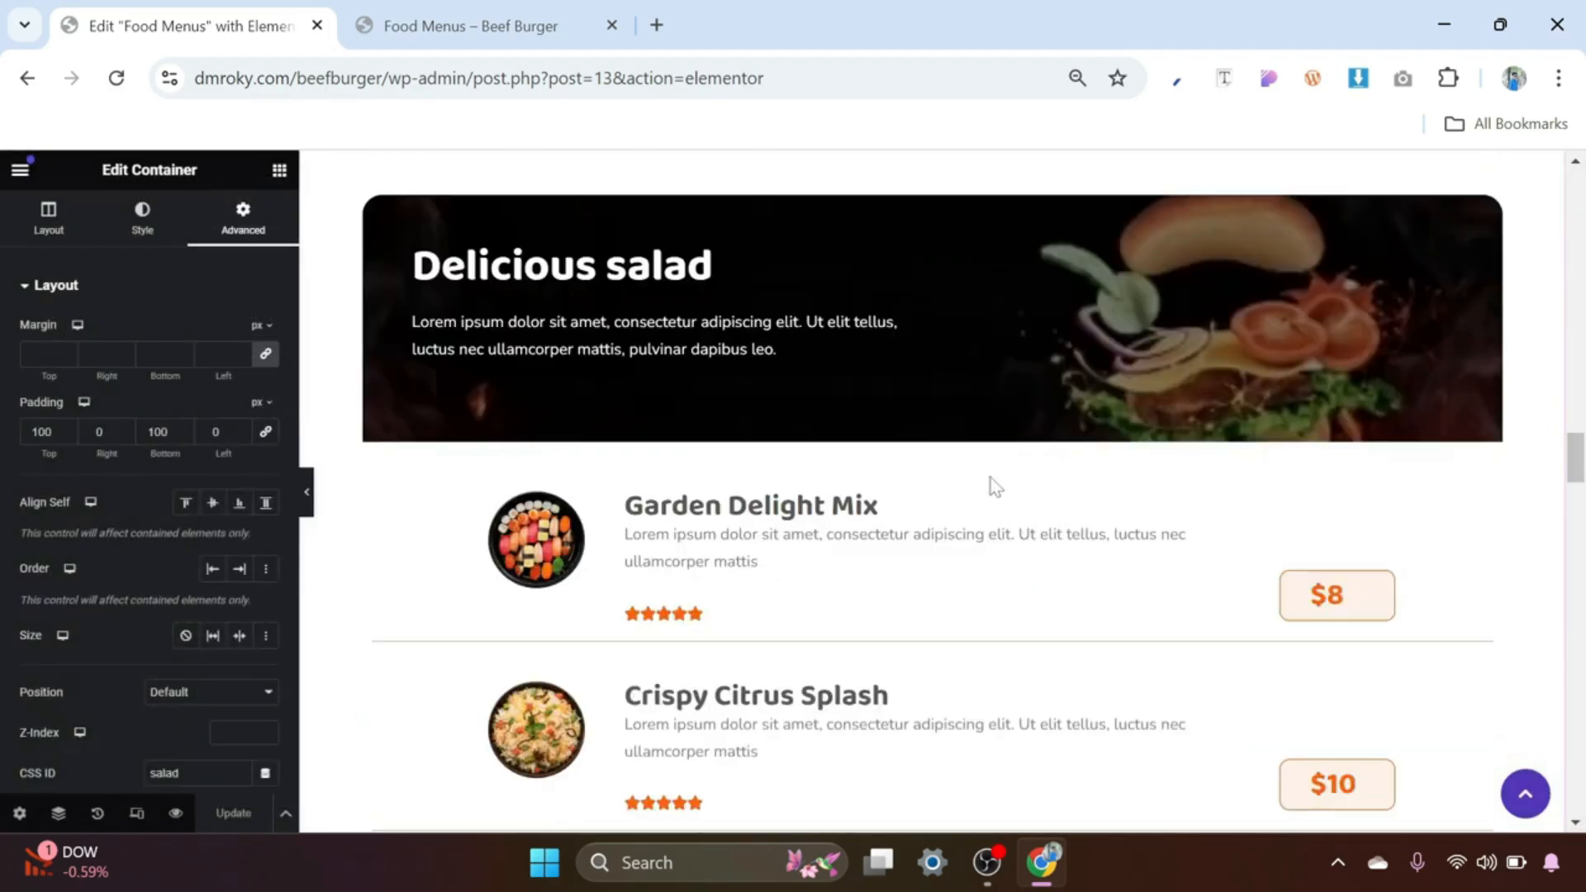
scroll(994, 486, "down", 9)
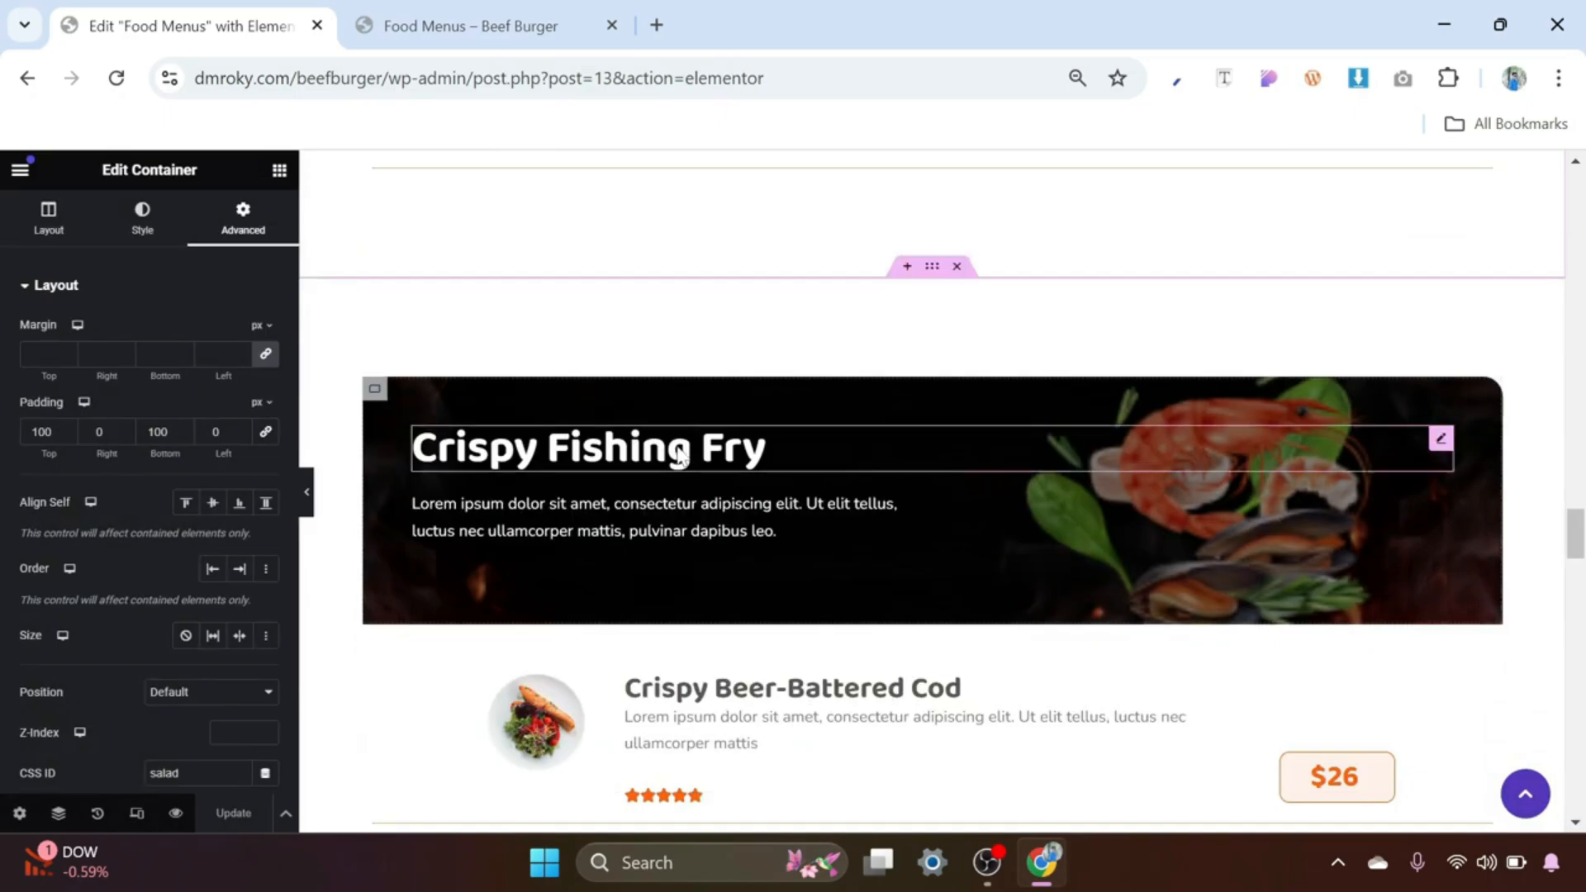
left_click(681, 456)
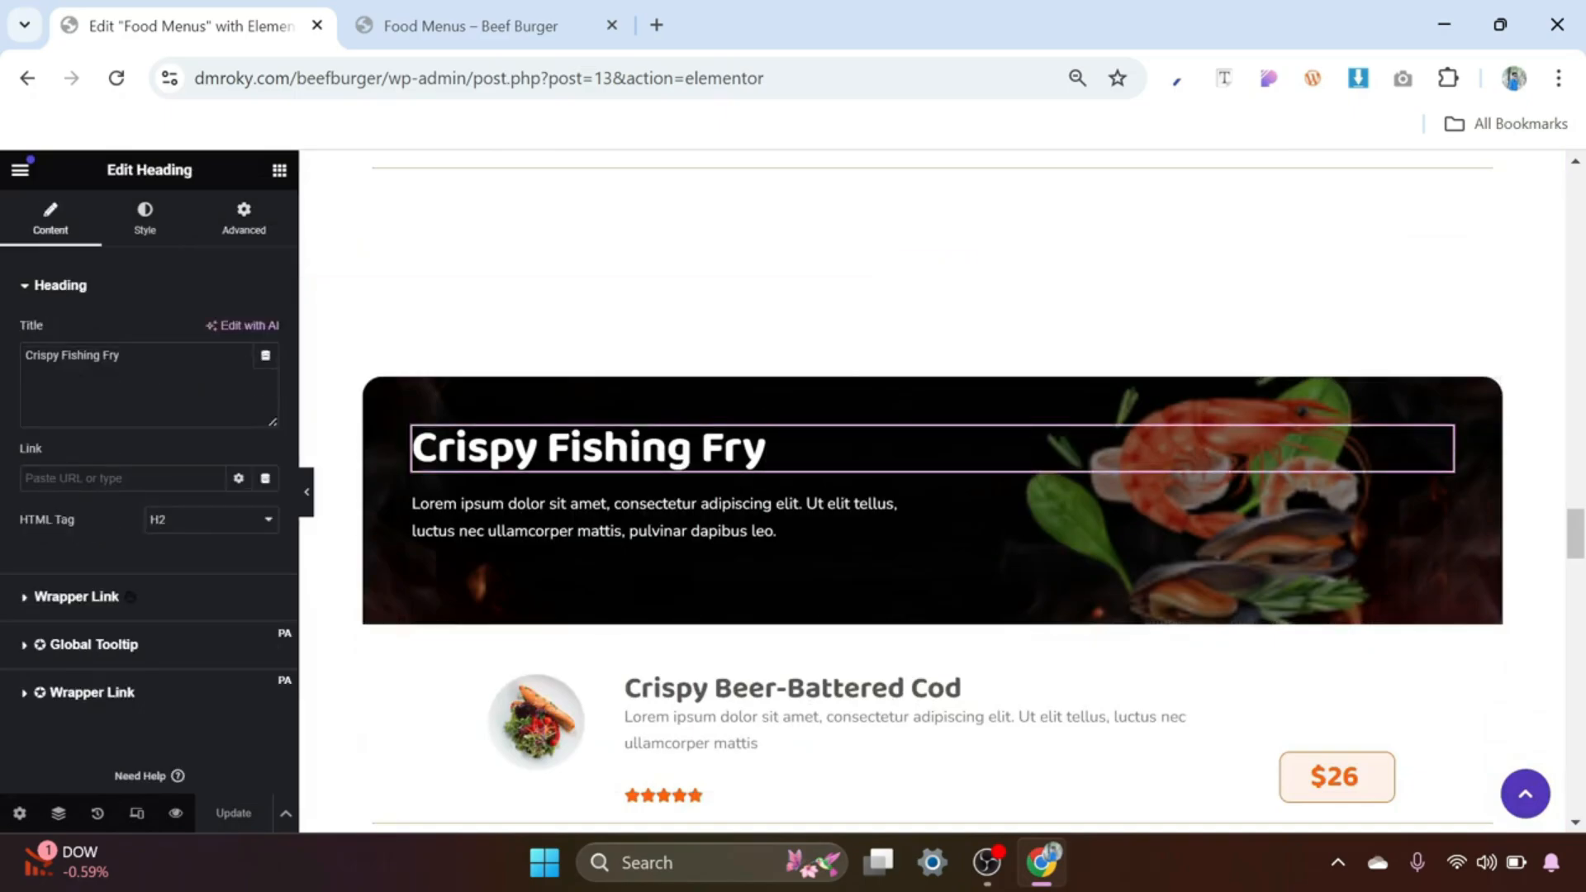
left_click_drag(121, 355, 7, 357)
key("ctrl+c")
scroll(920, 430, "up", 2)
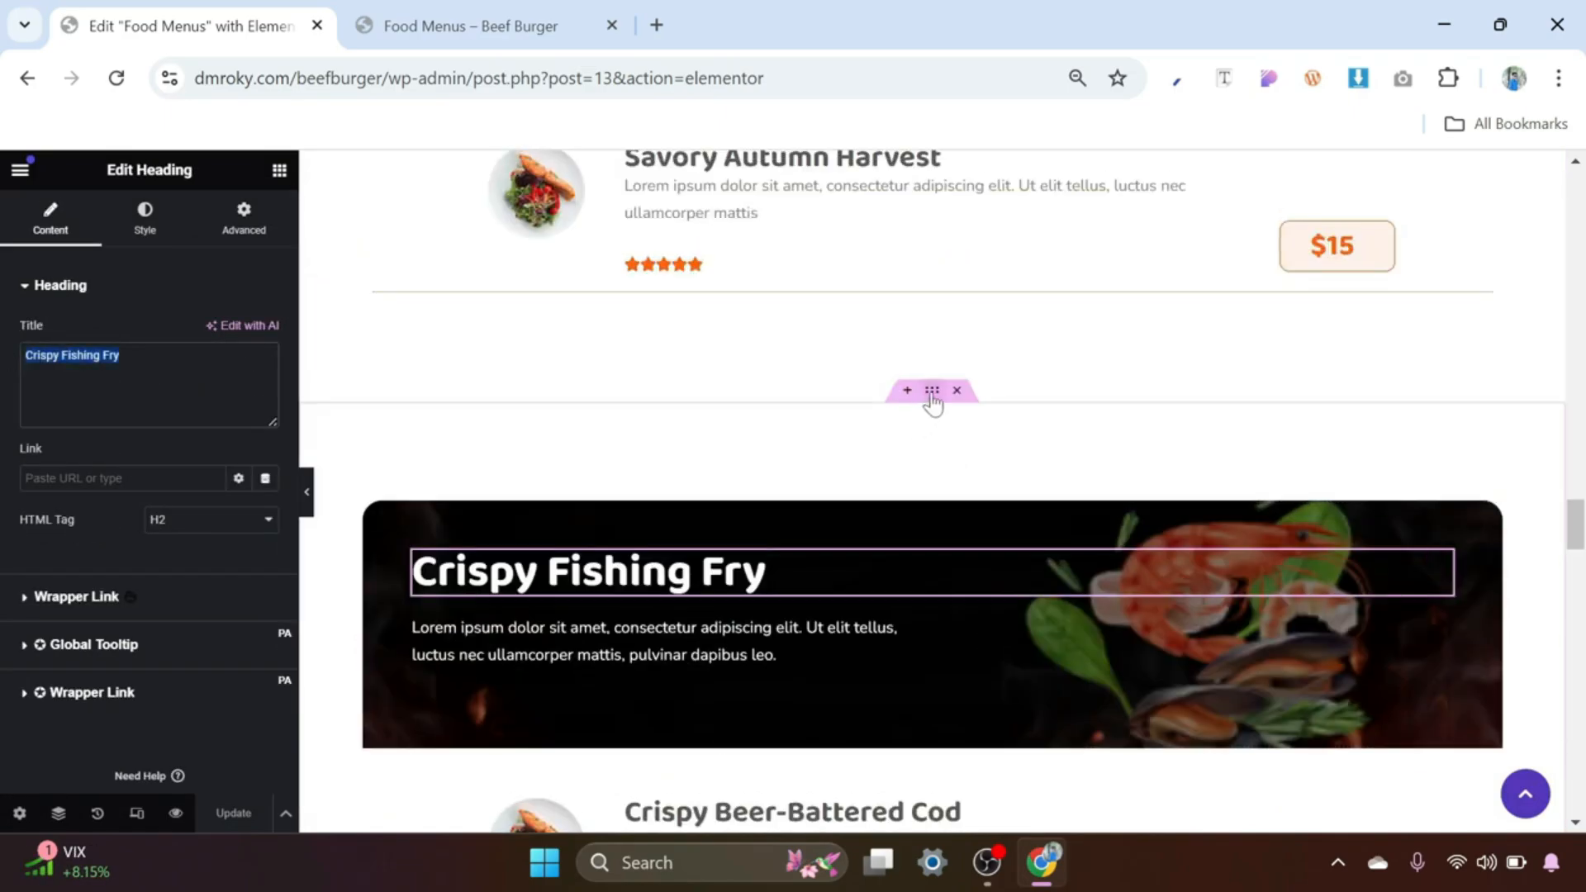
left_click(932, 391)
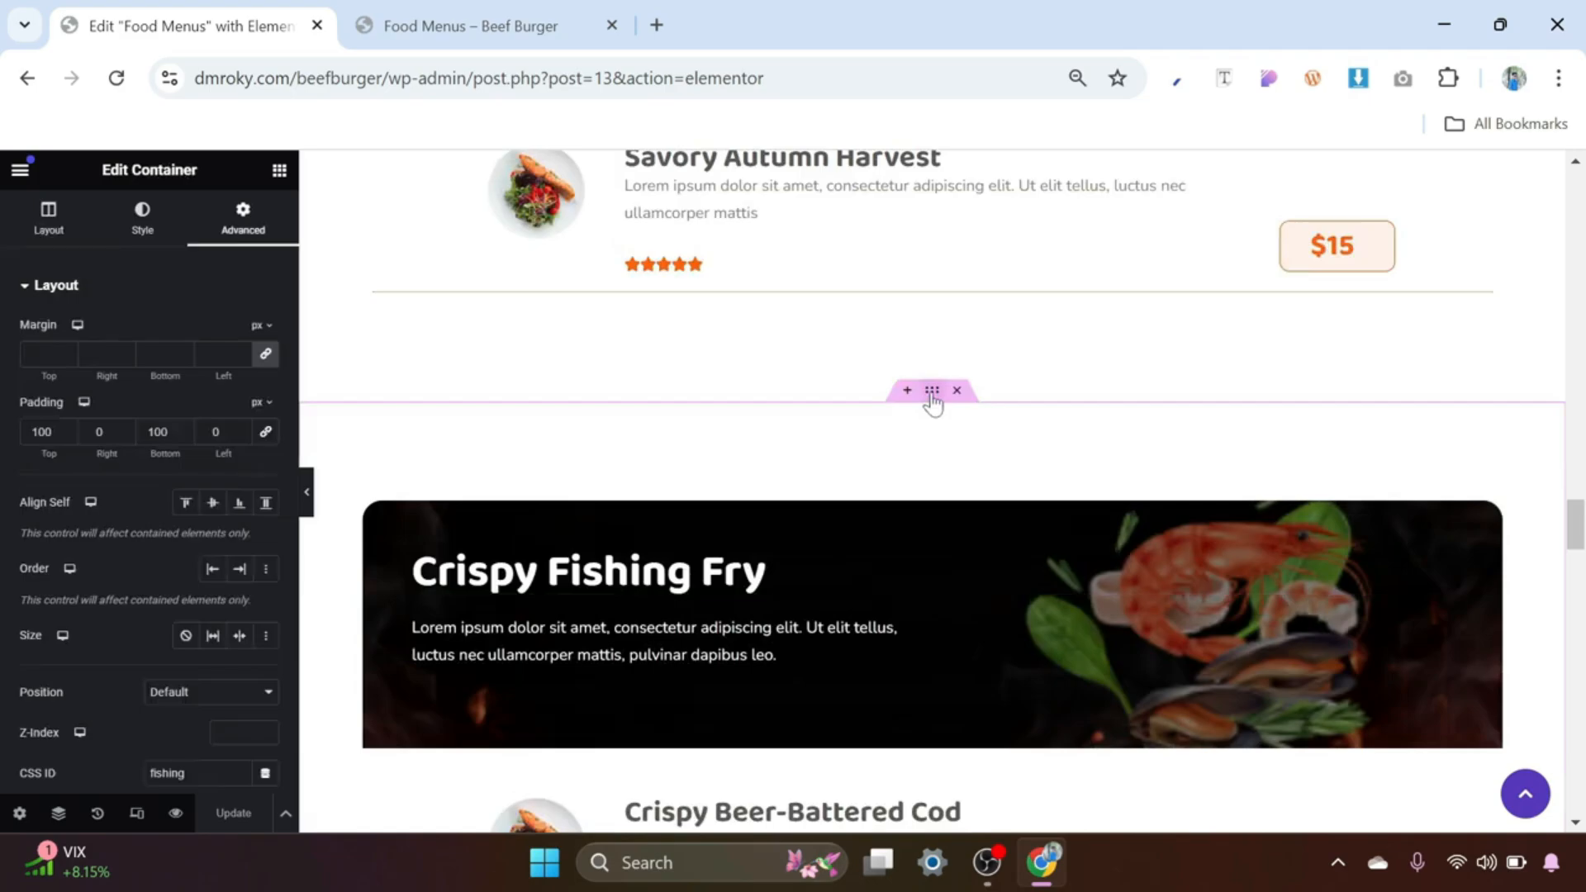
right_click(932, 393)
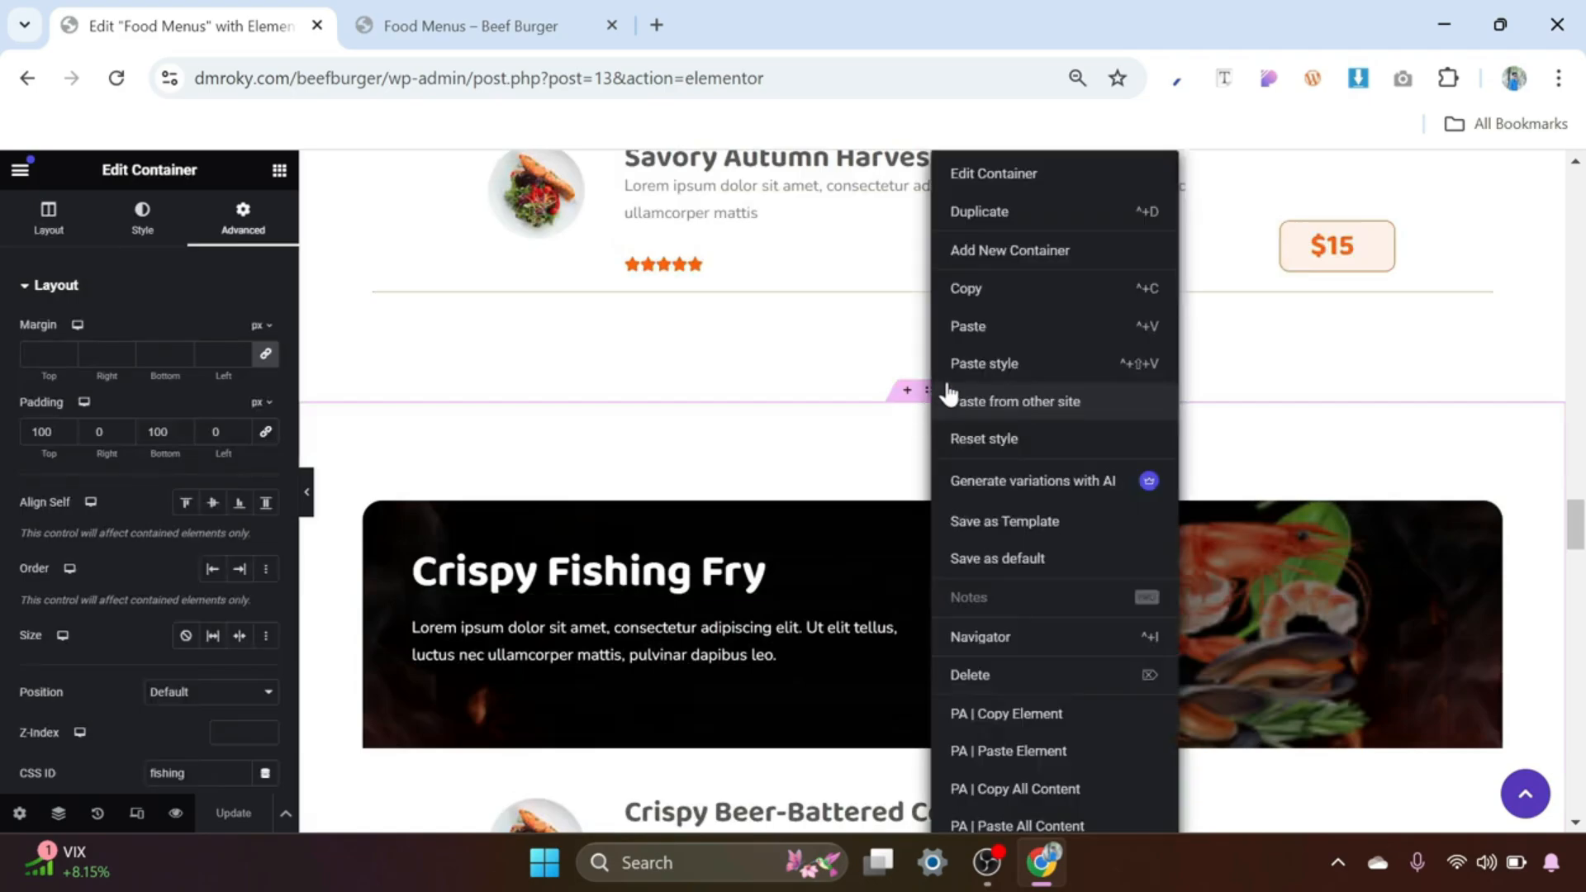
left_click(1007, 529)
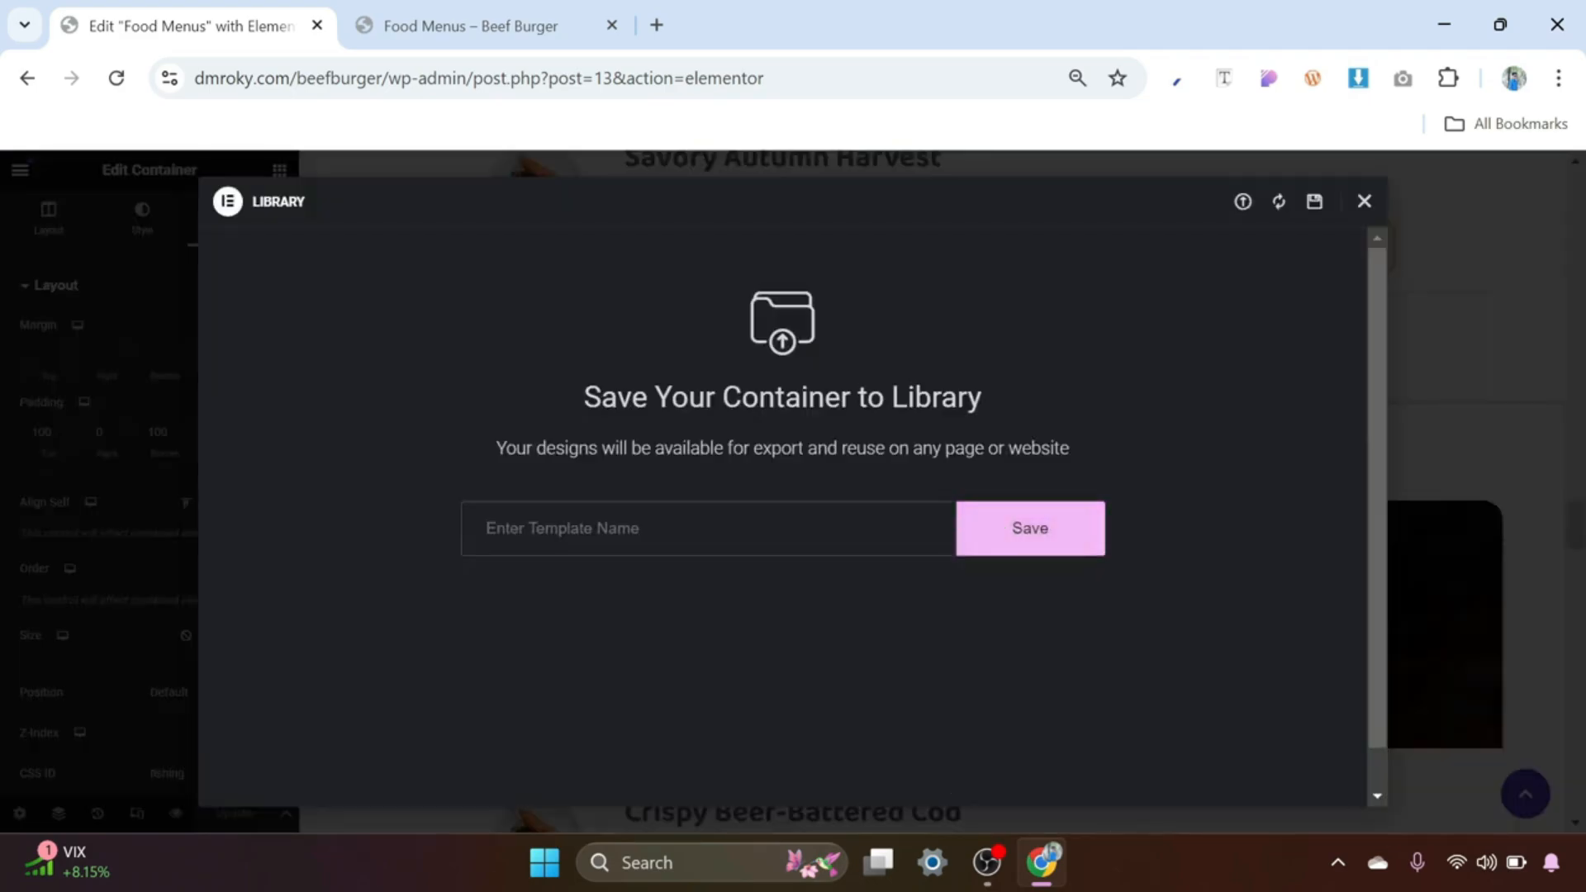
key("ctrl+v")
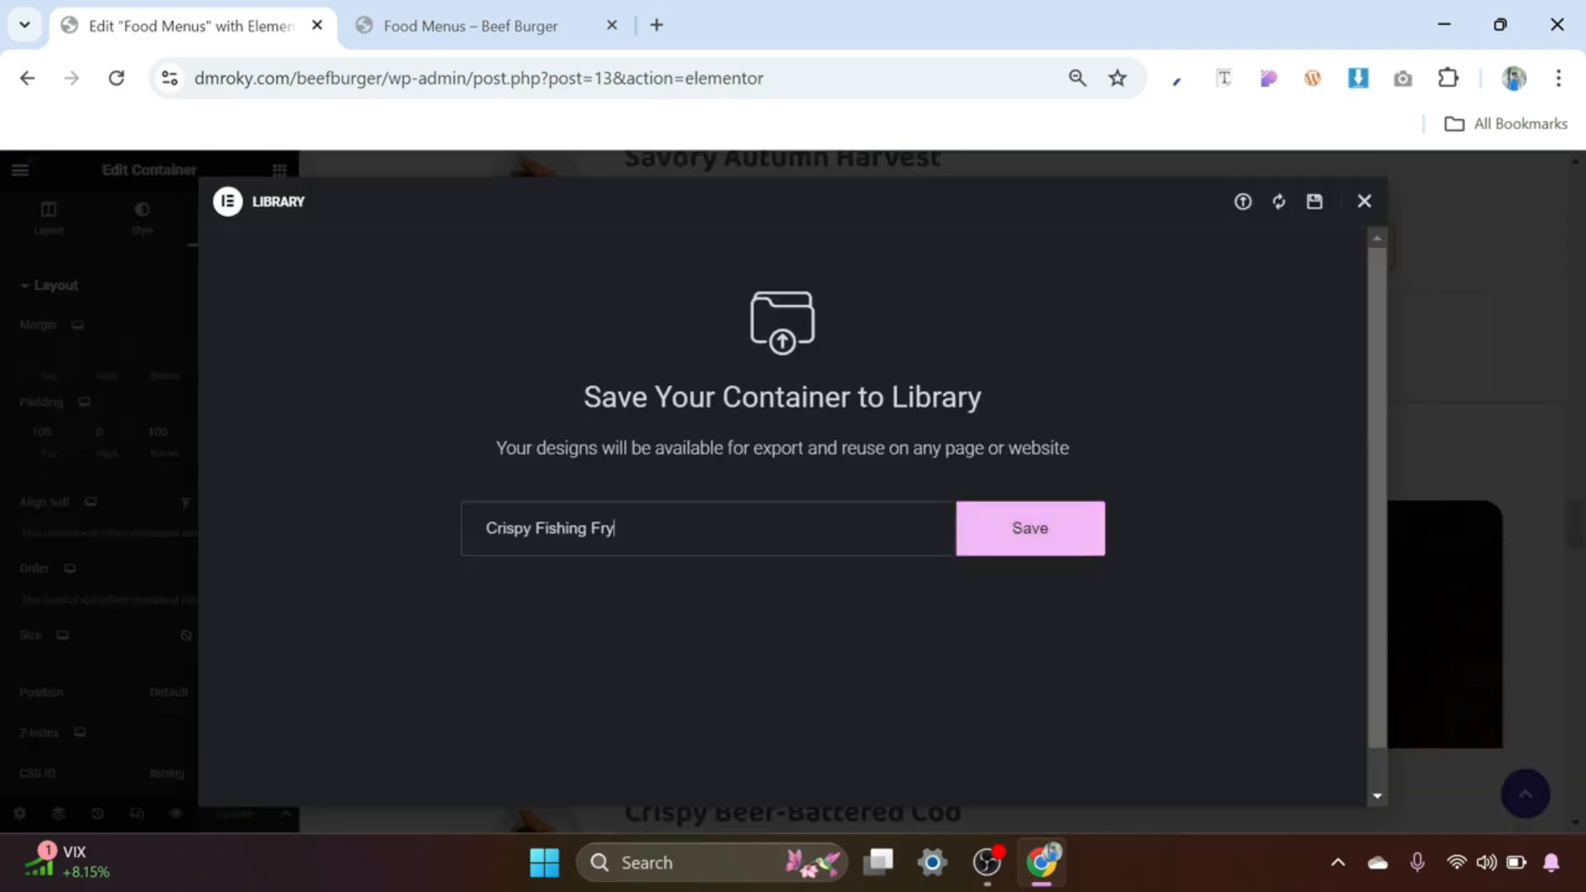
left_click(1034, 540)
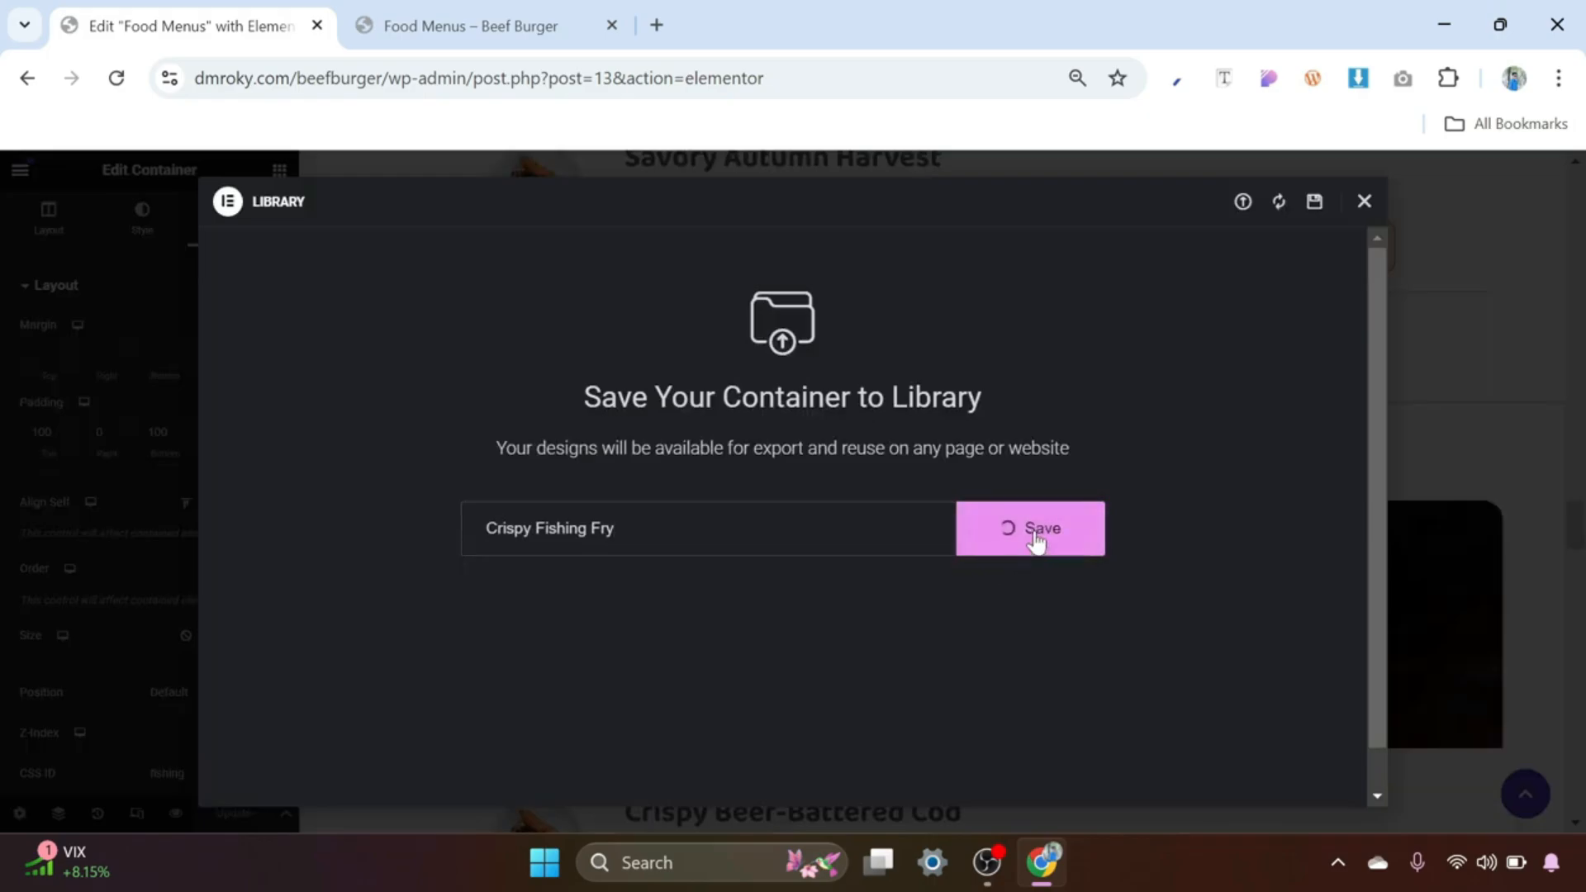
left_click(1365, 203)
scroll(871, 548, "down", 15)
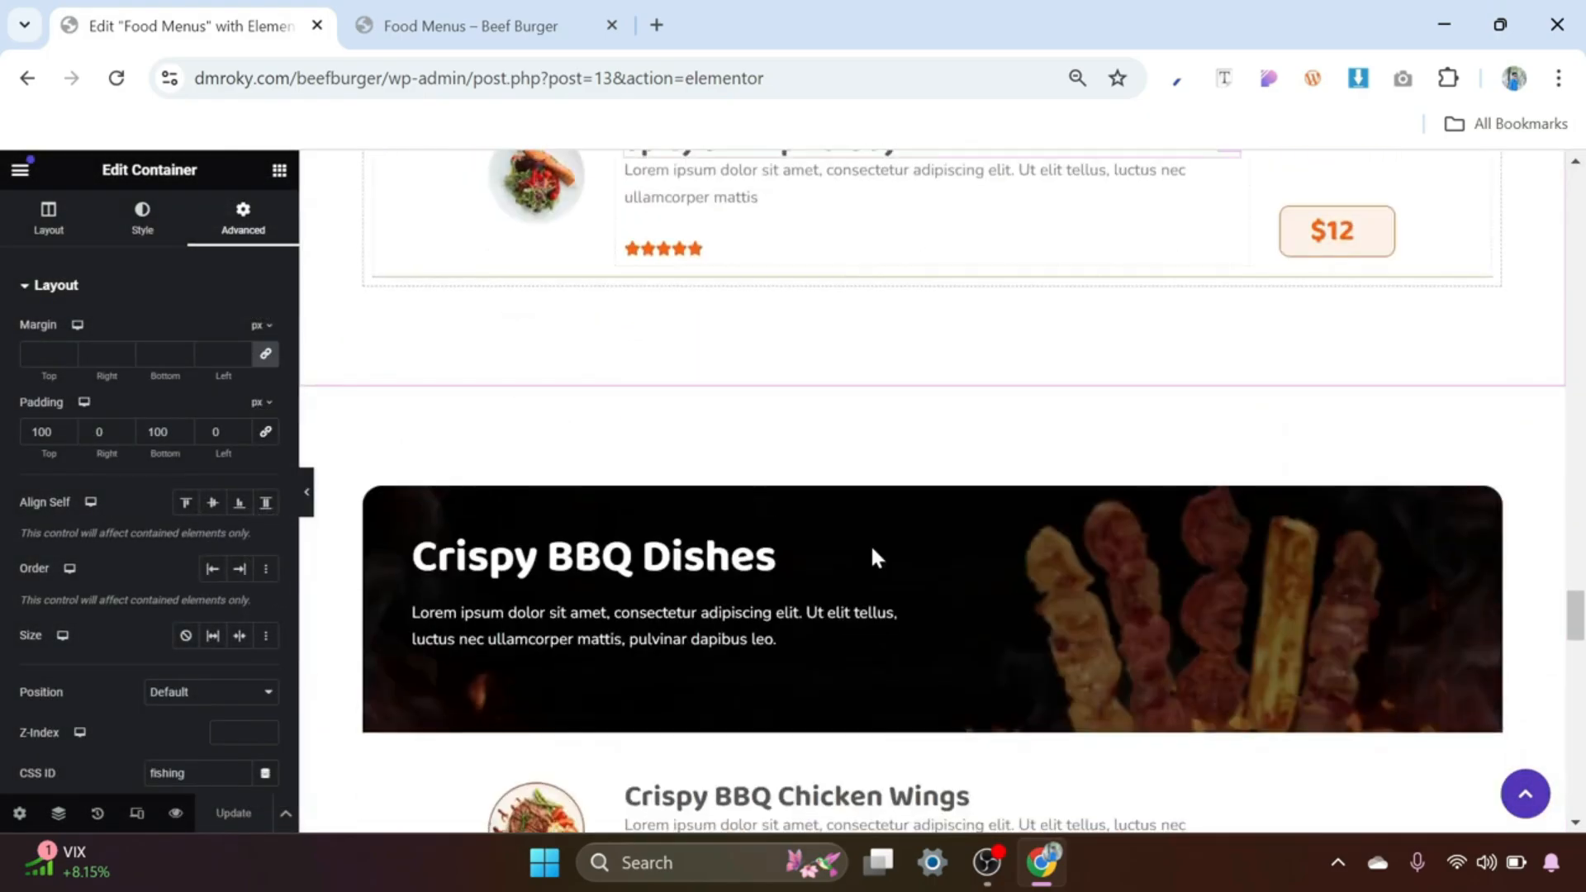
Step: Save the container holding the Crispy BBQ Dishes menu section as a library template named Crispy BBQ Dishes, copied from its heading
left_click(823, 549)
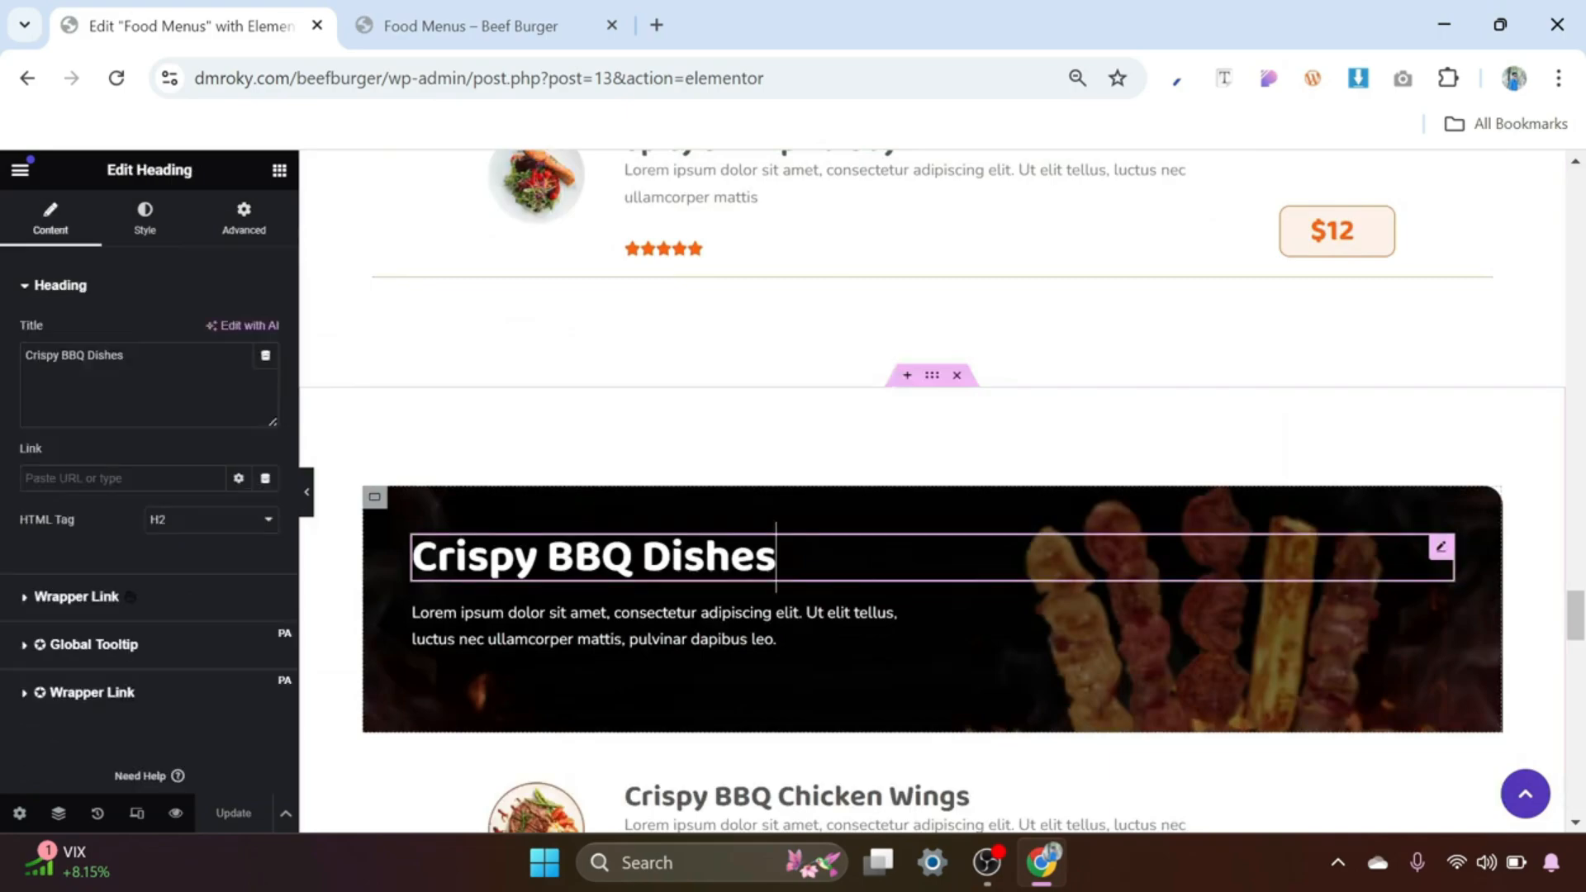
left_click_drag(266, 355, 18, 361)
key("ctrl+c")
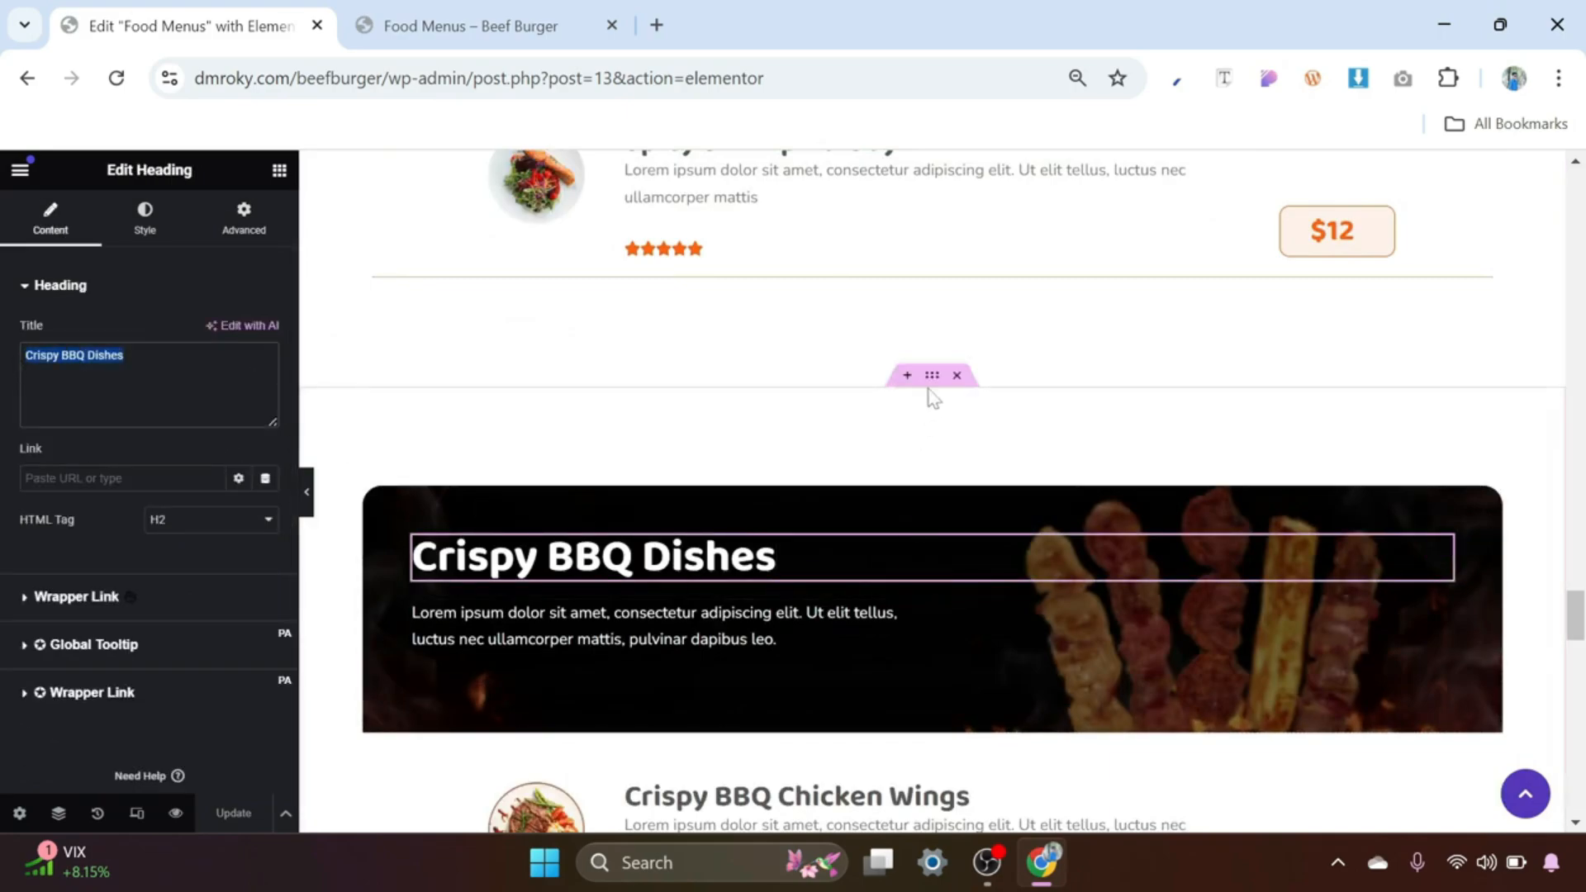
left_click(933, 379)
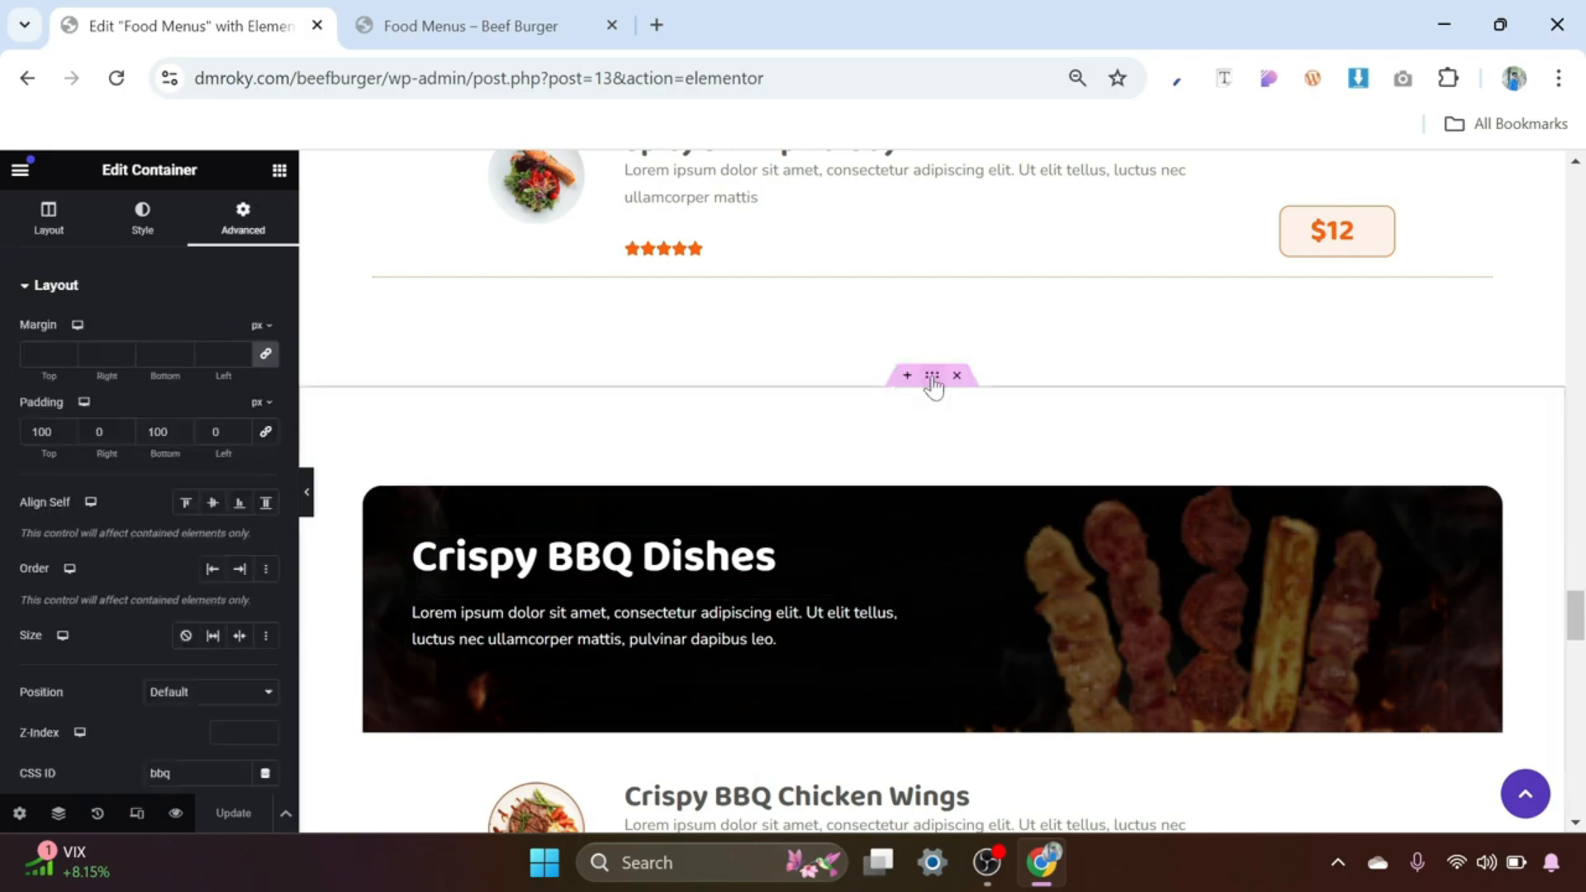
right_click(933, 385)
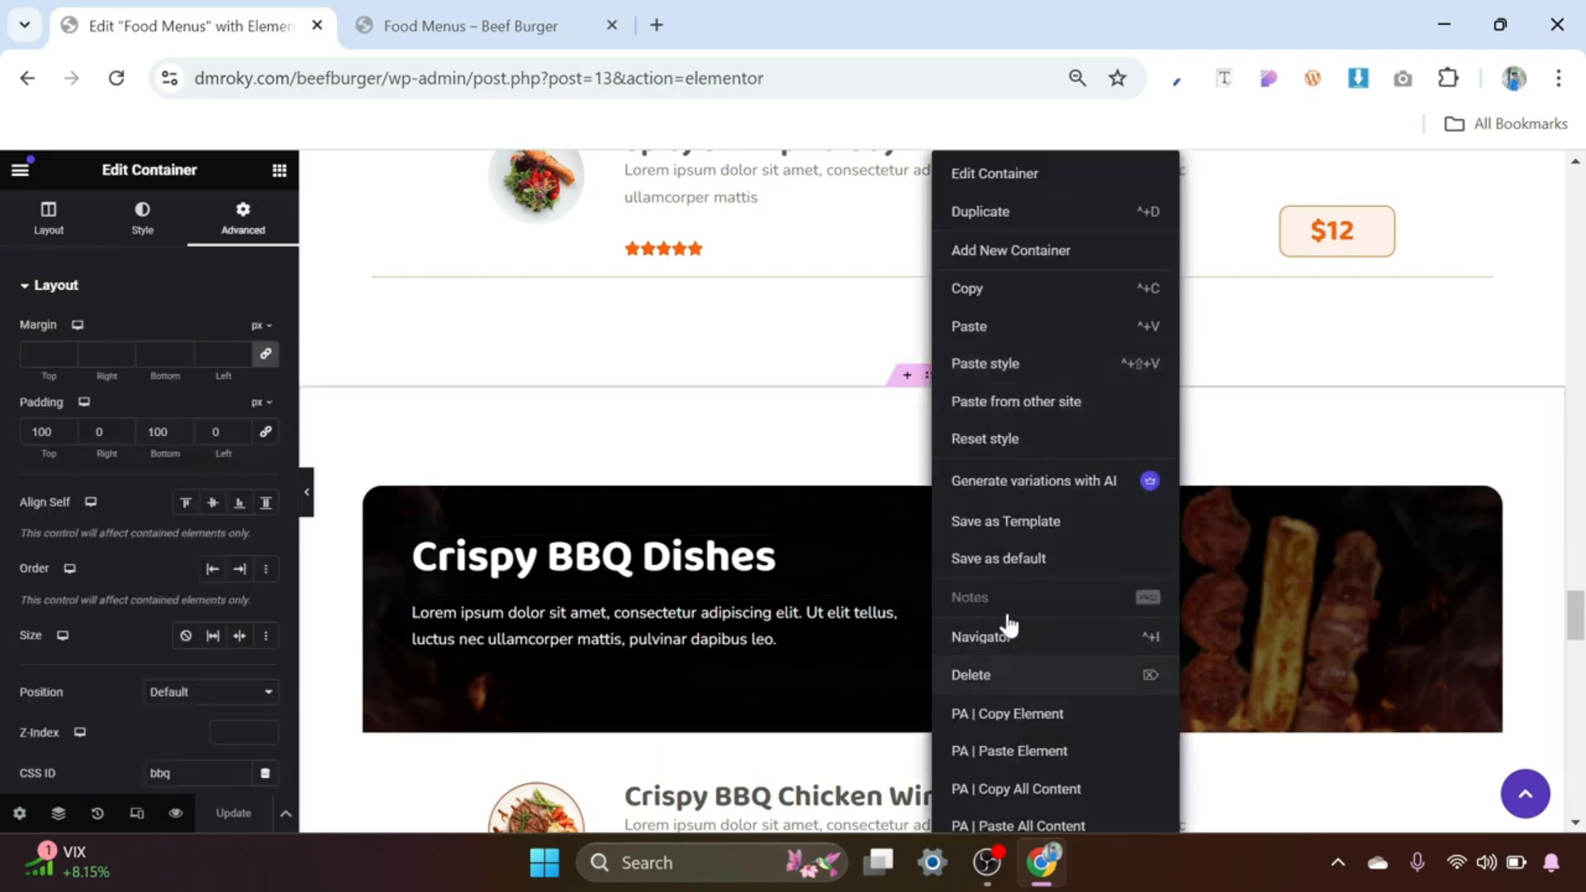
left_click(1035, 530)
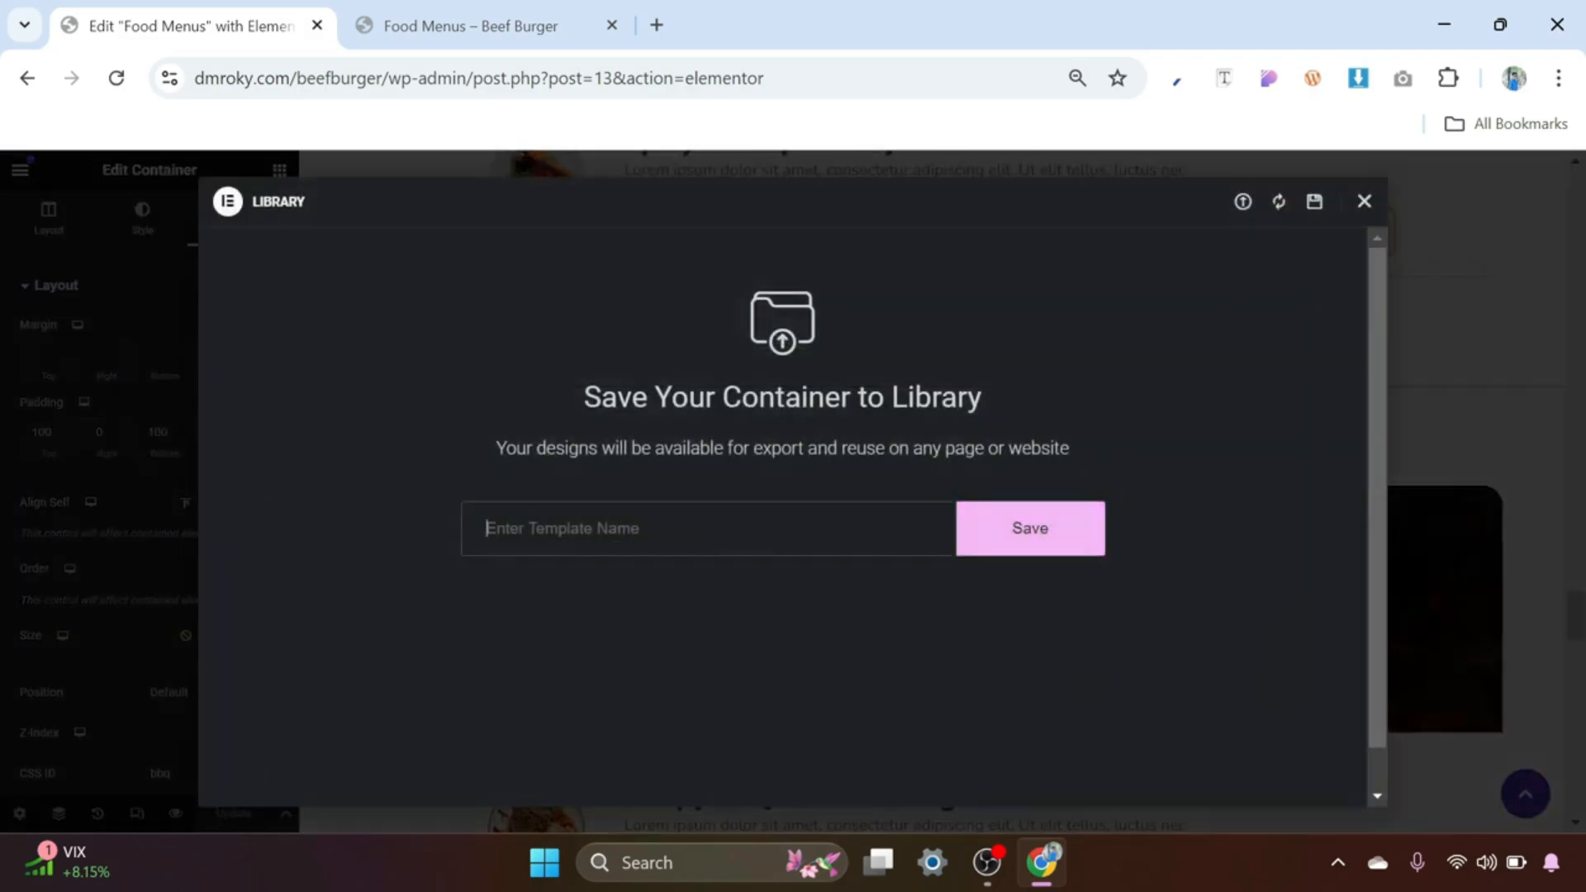
key("ctrl+v")
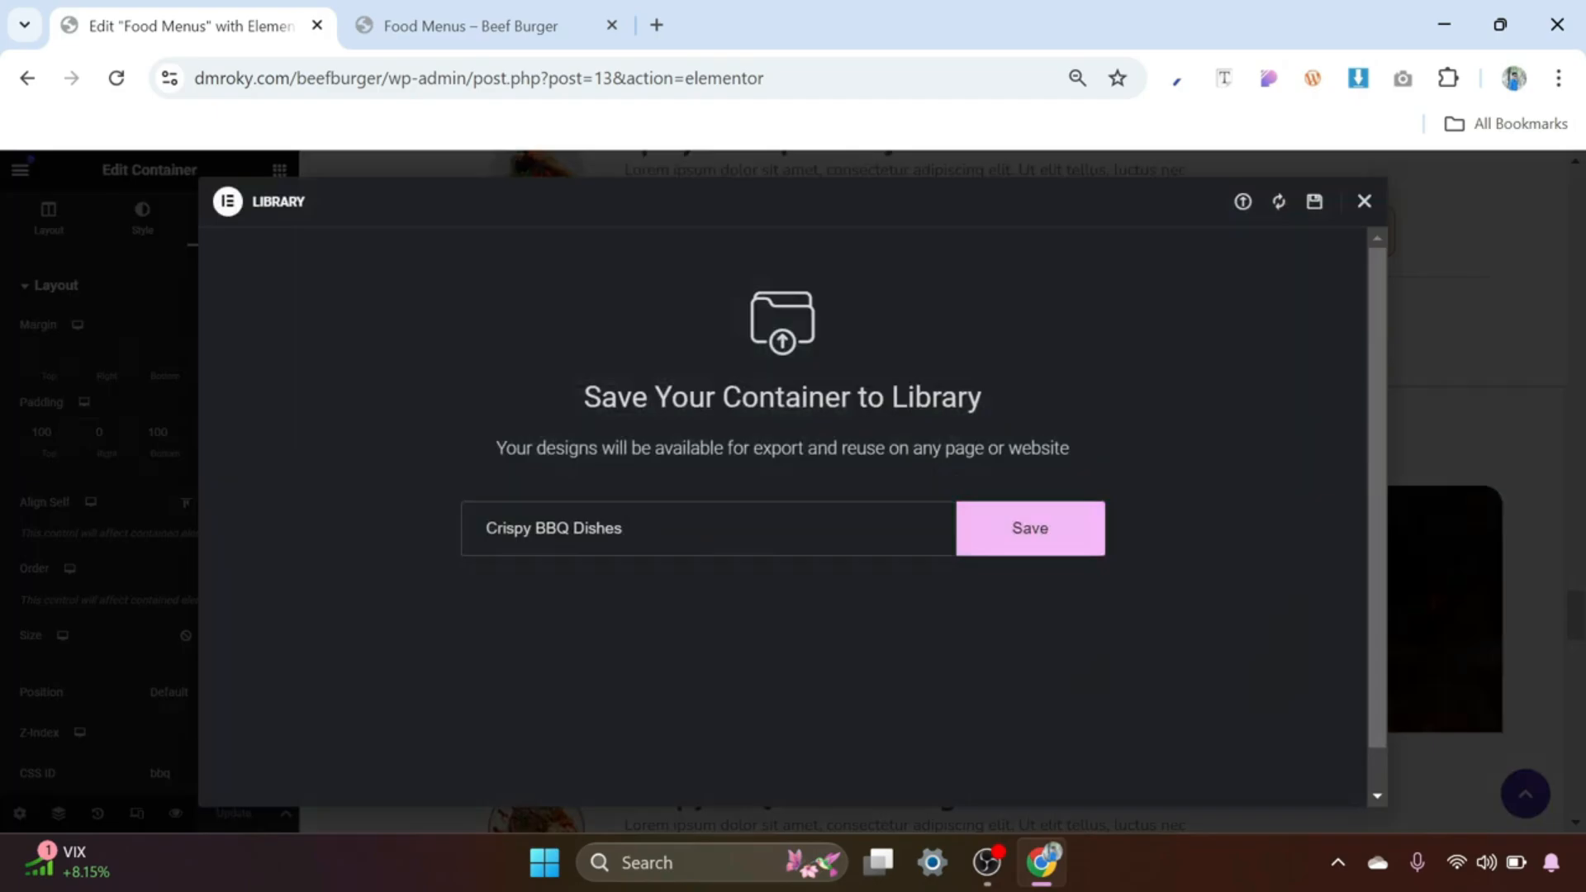
left_click(1041, 538)
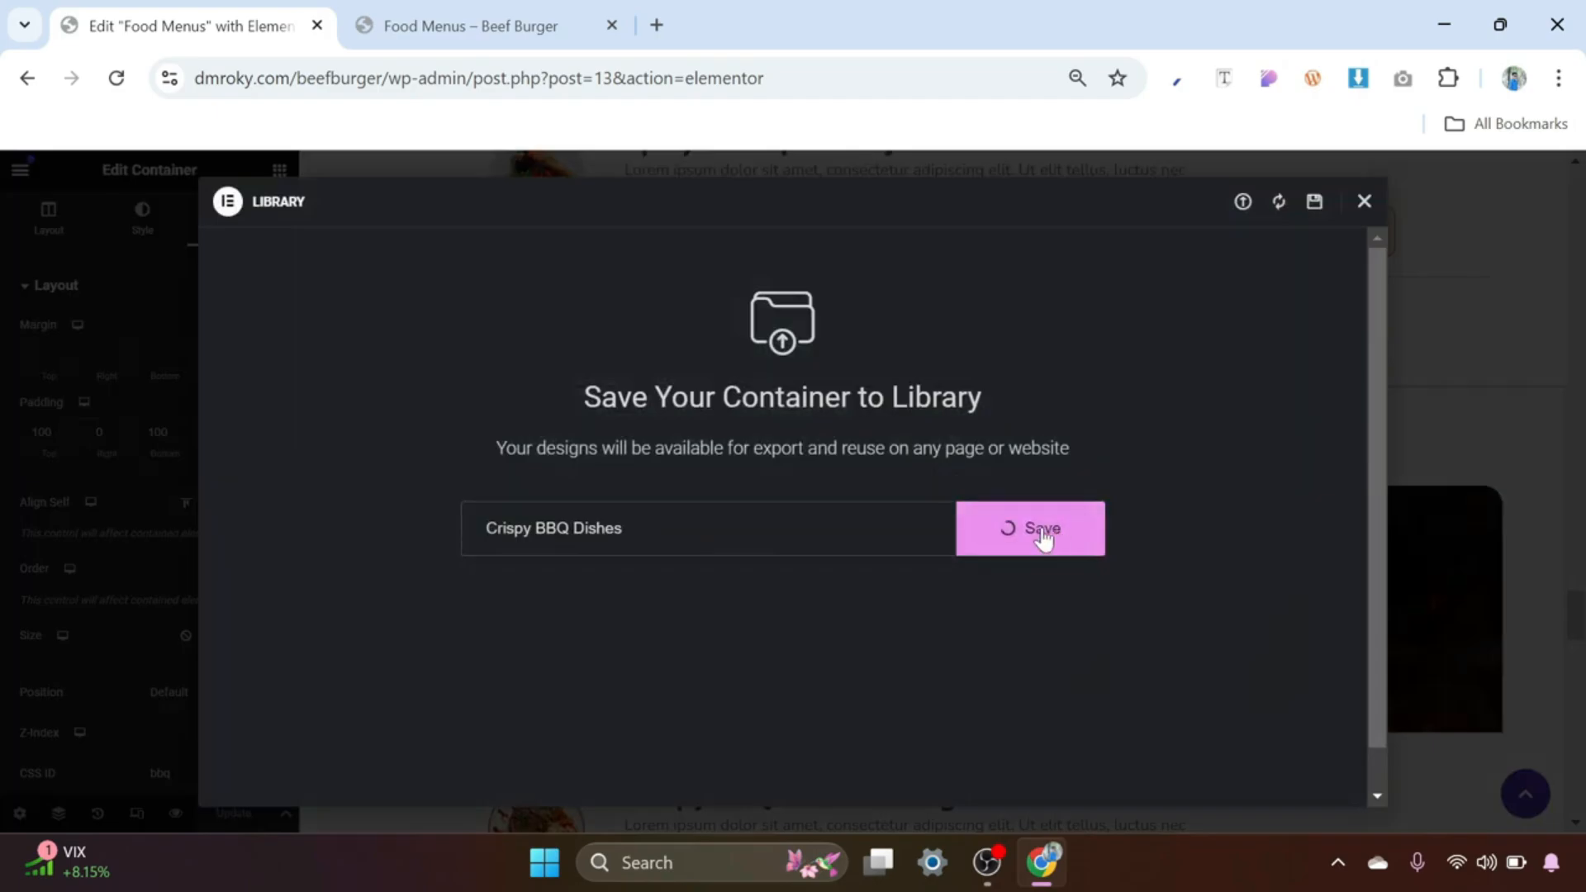
left_click(1365, 203)
Step: Save the container holding the Juice Bar Delights menu section as a library template named Juice Bar Delights, copied from its heading
scroll(845, 521, "down", 10)
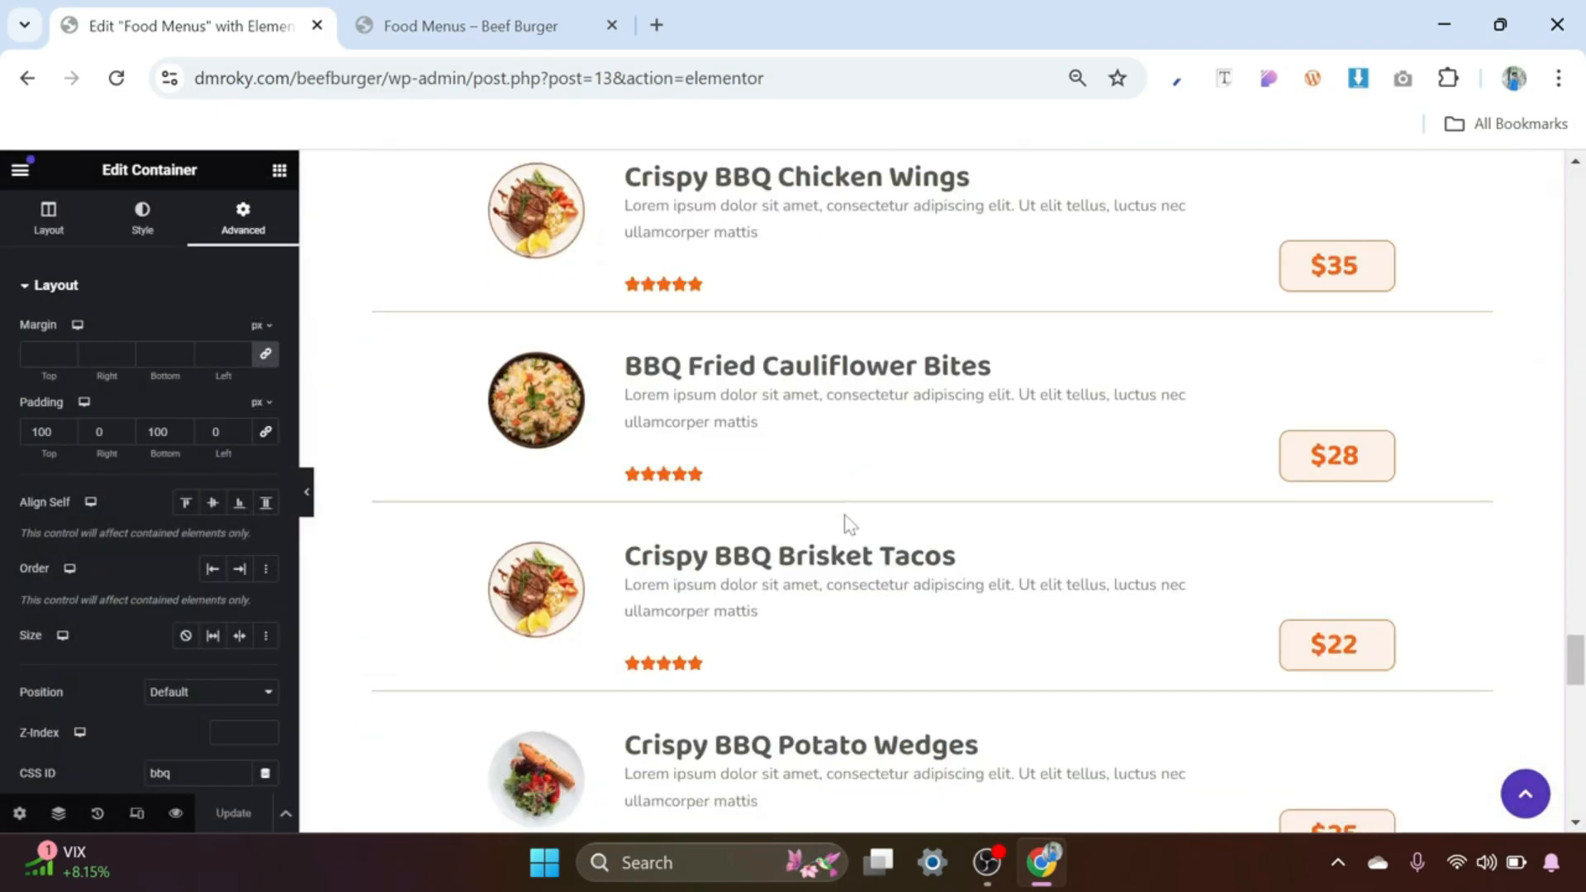
scroll(851, 527, "down", 3)
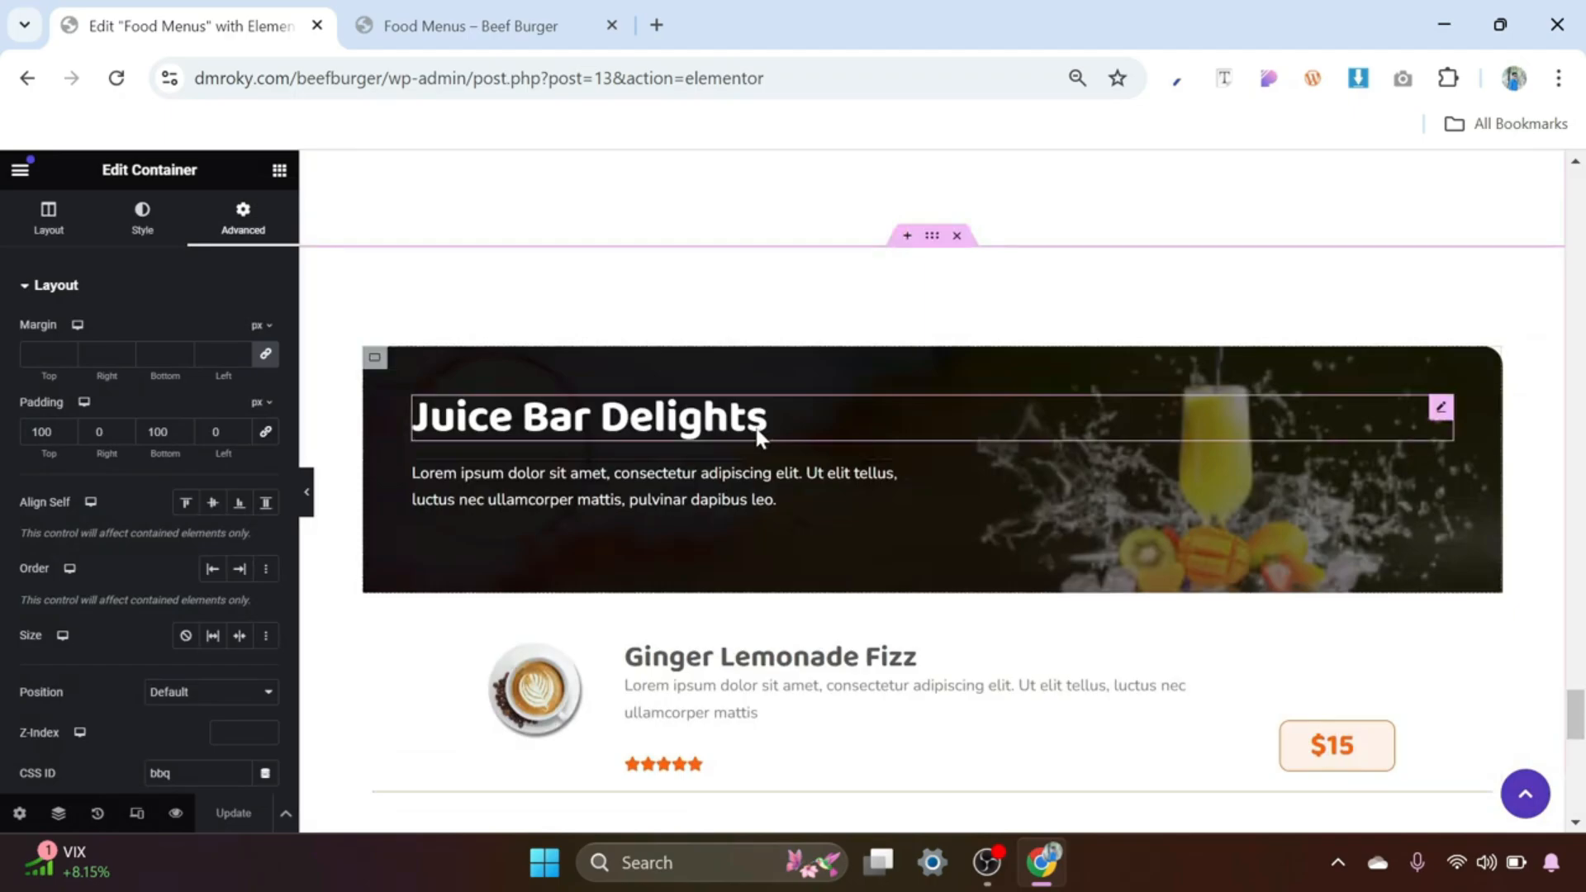
left_click(761, 436)
left_click_drag(124, 355, 4, 364)
key("ctrl+c")
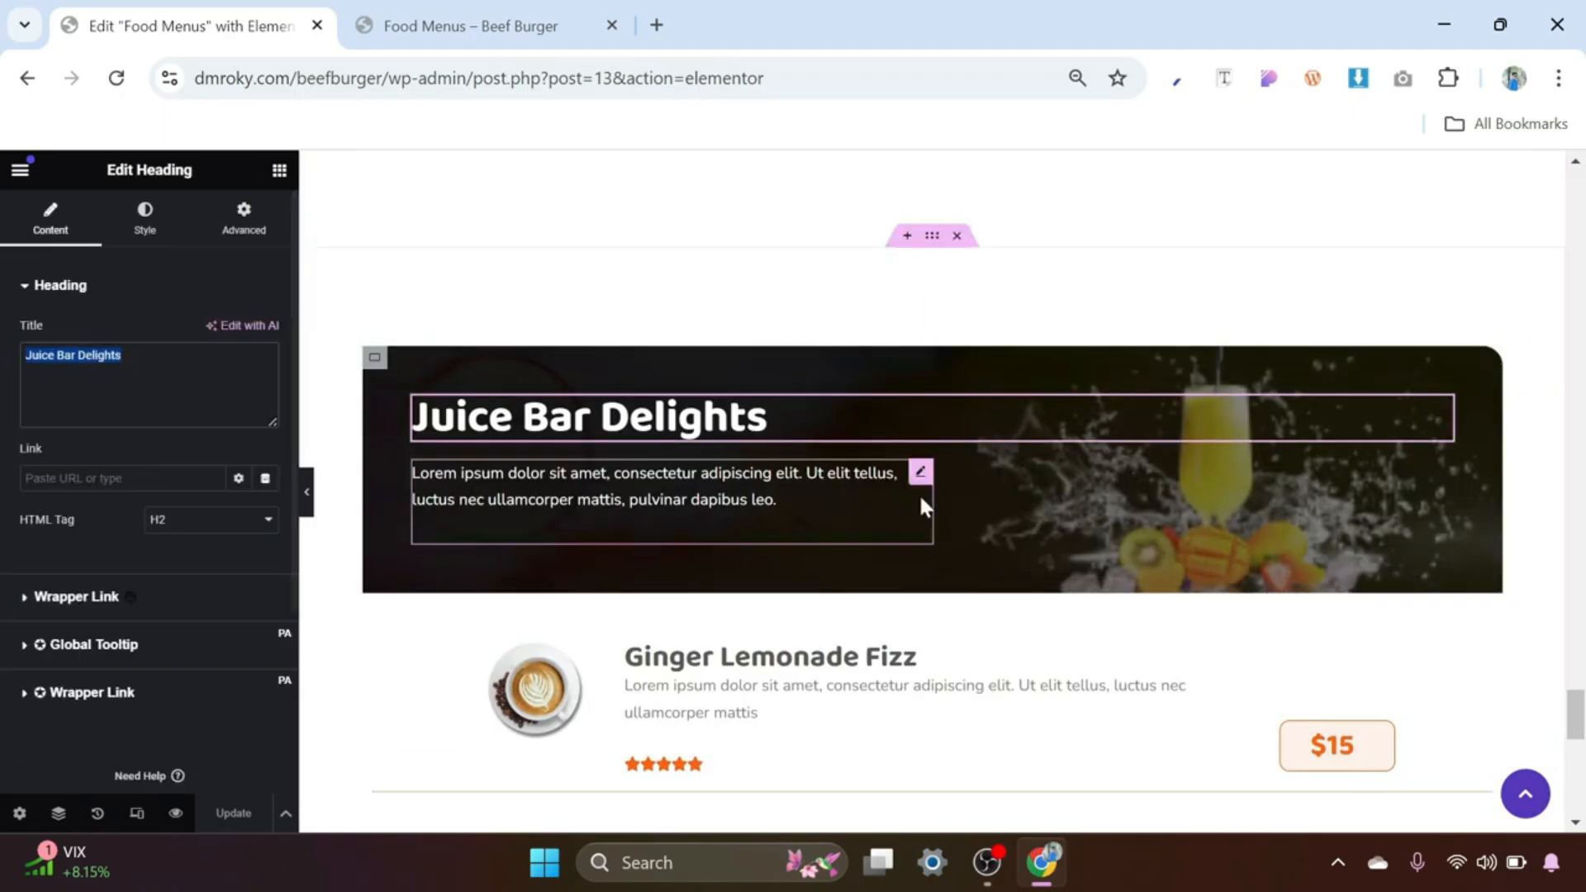
scroll(919, 494, "up", 2)
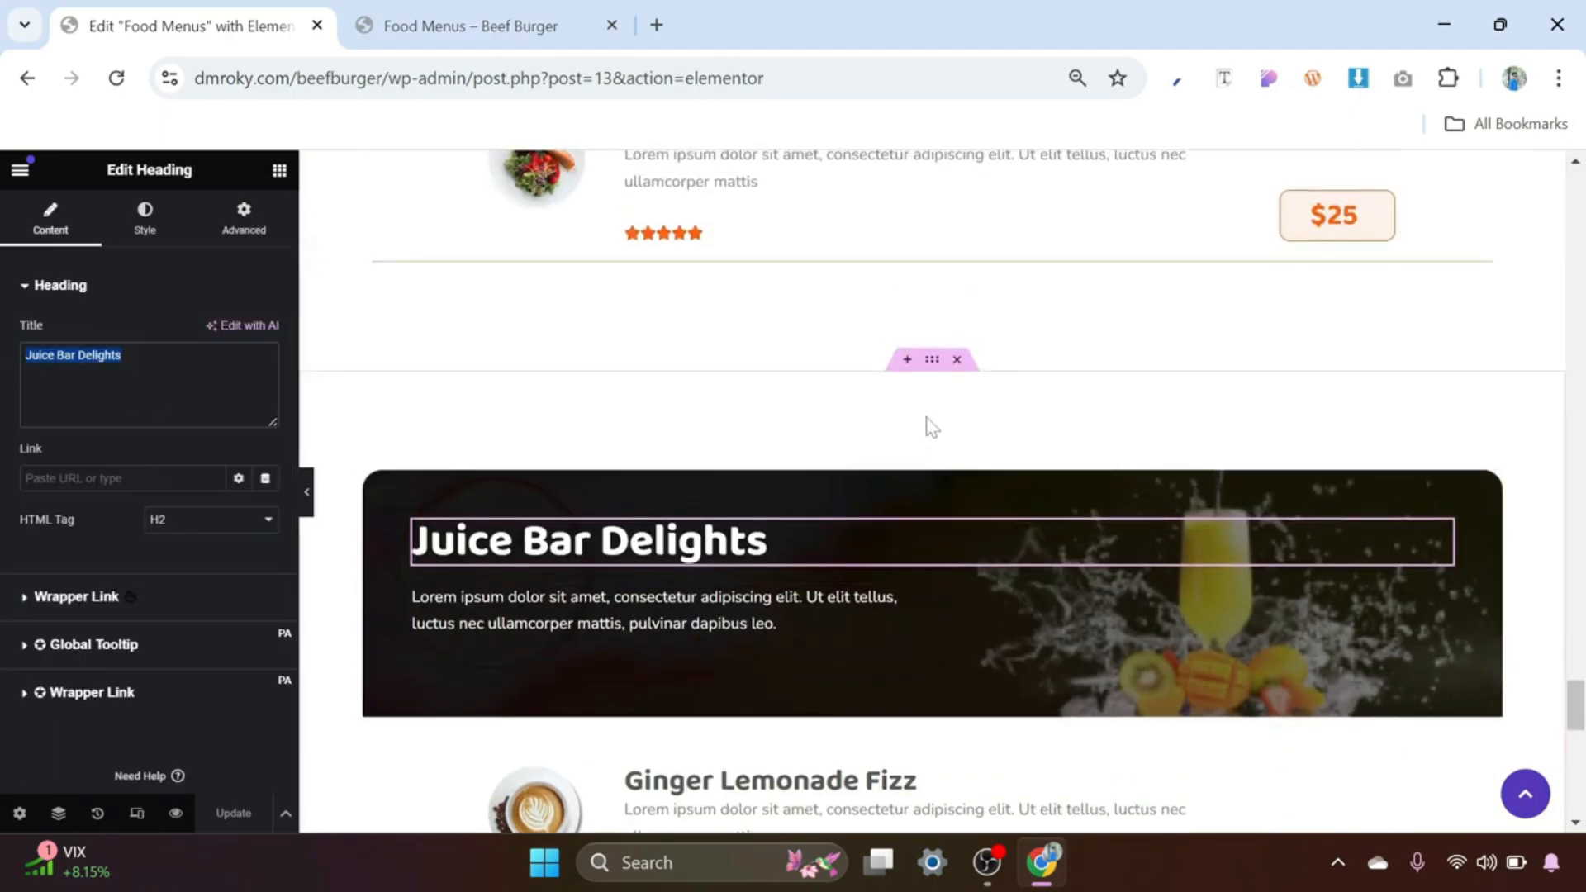
left_click(932, 363)
right_click(932, 363)
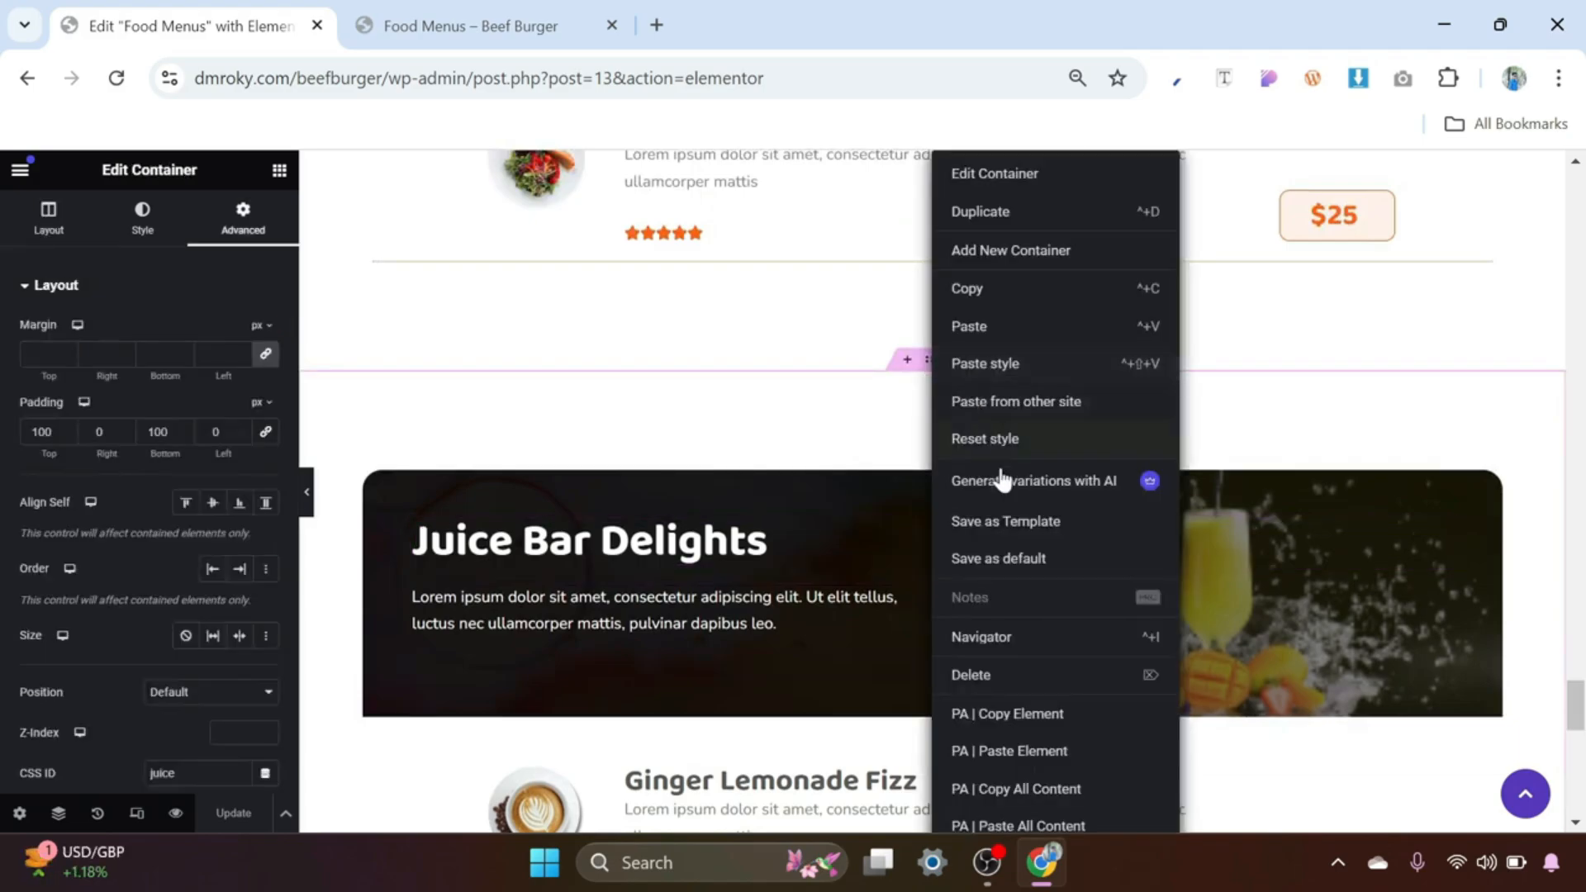
left_click(1008, 523)
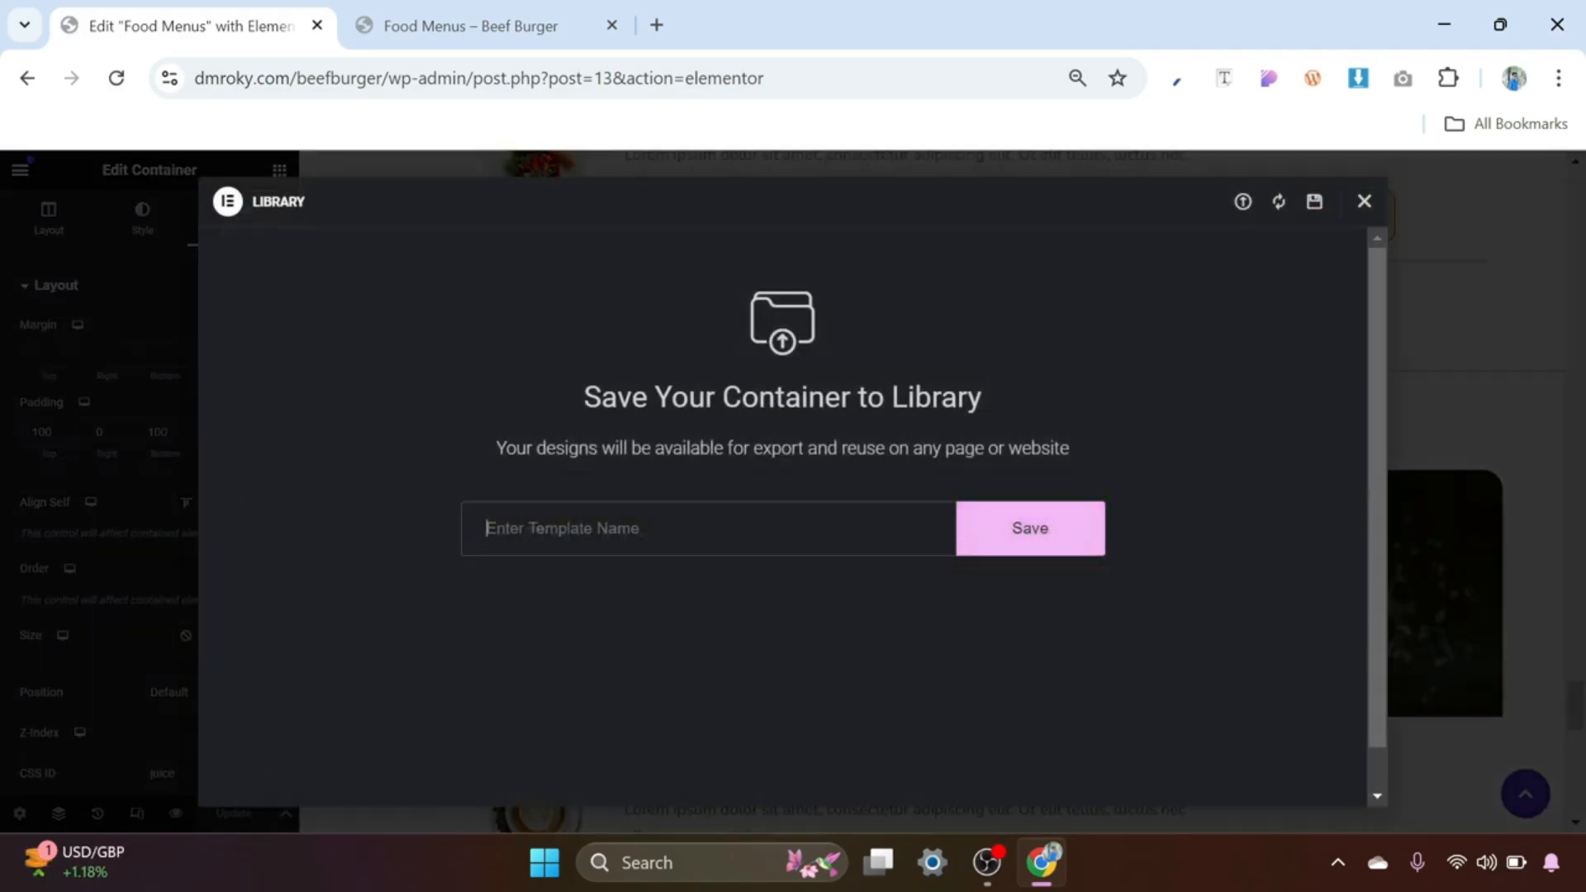
key("ctrl+v")
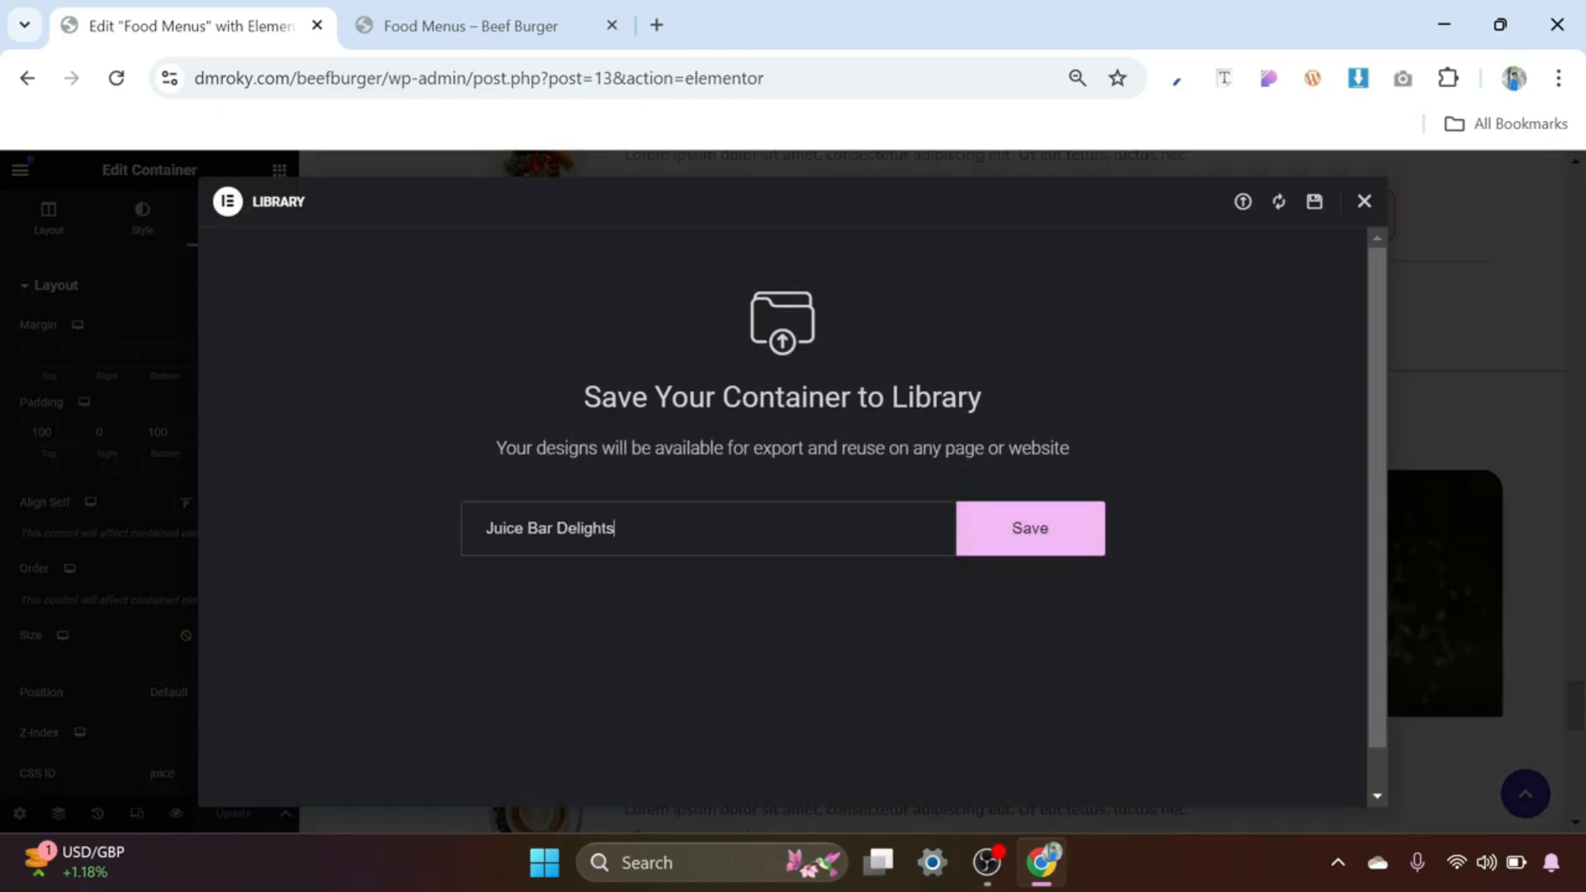
left_click(1030, 536)
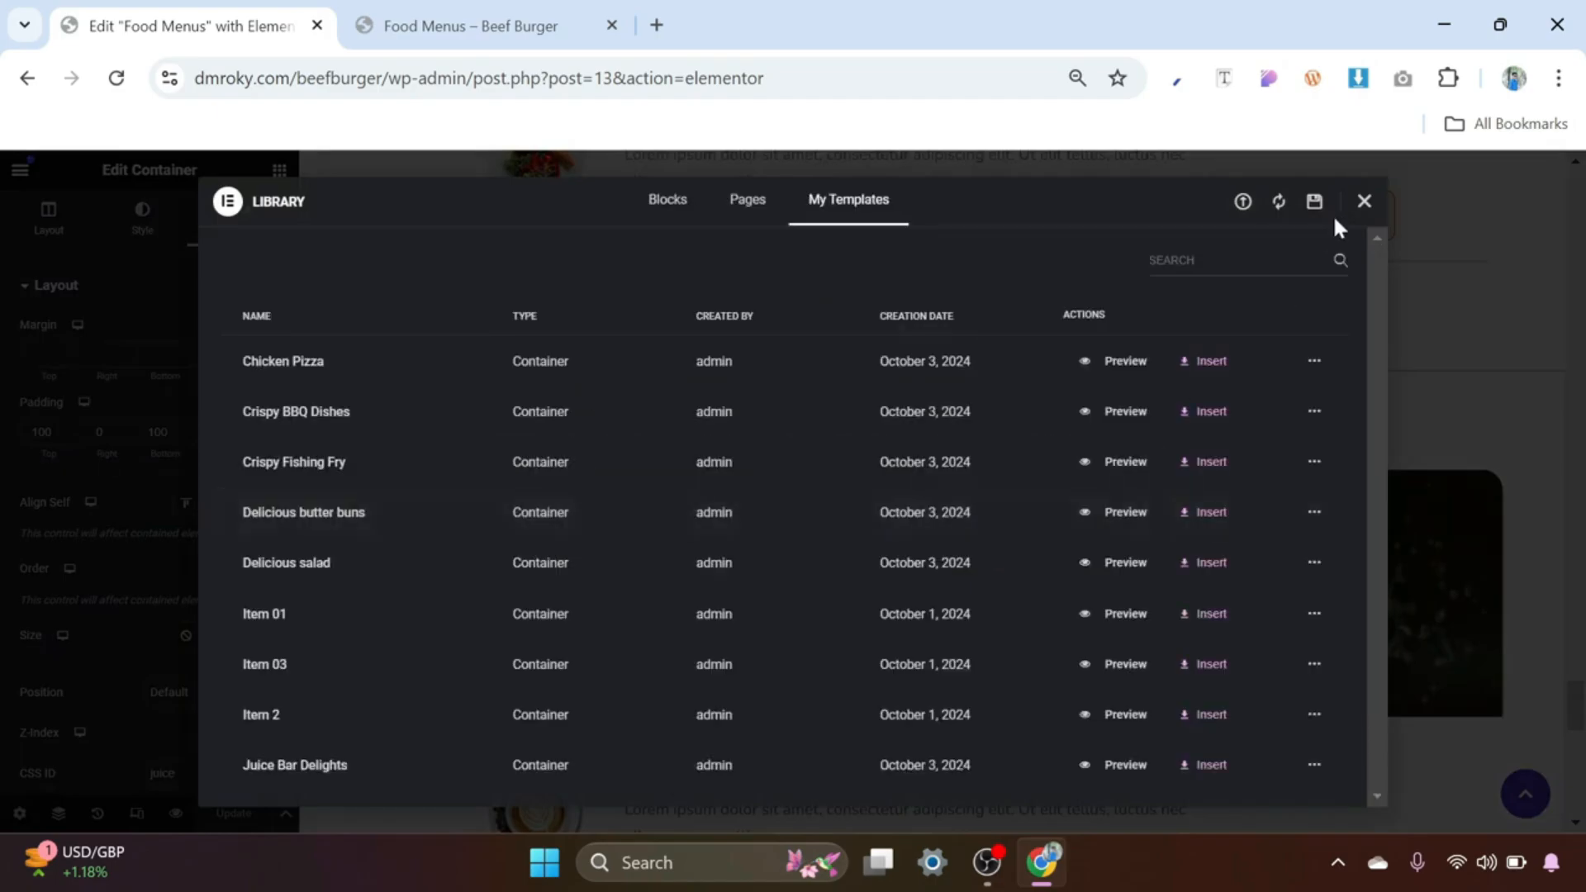
left_click(1364, 200)
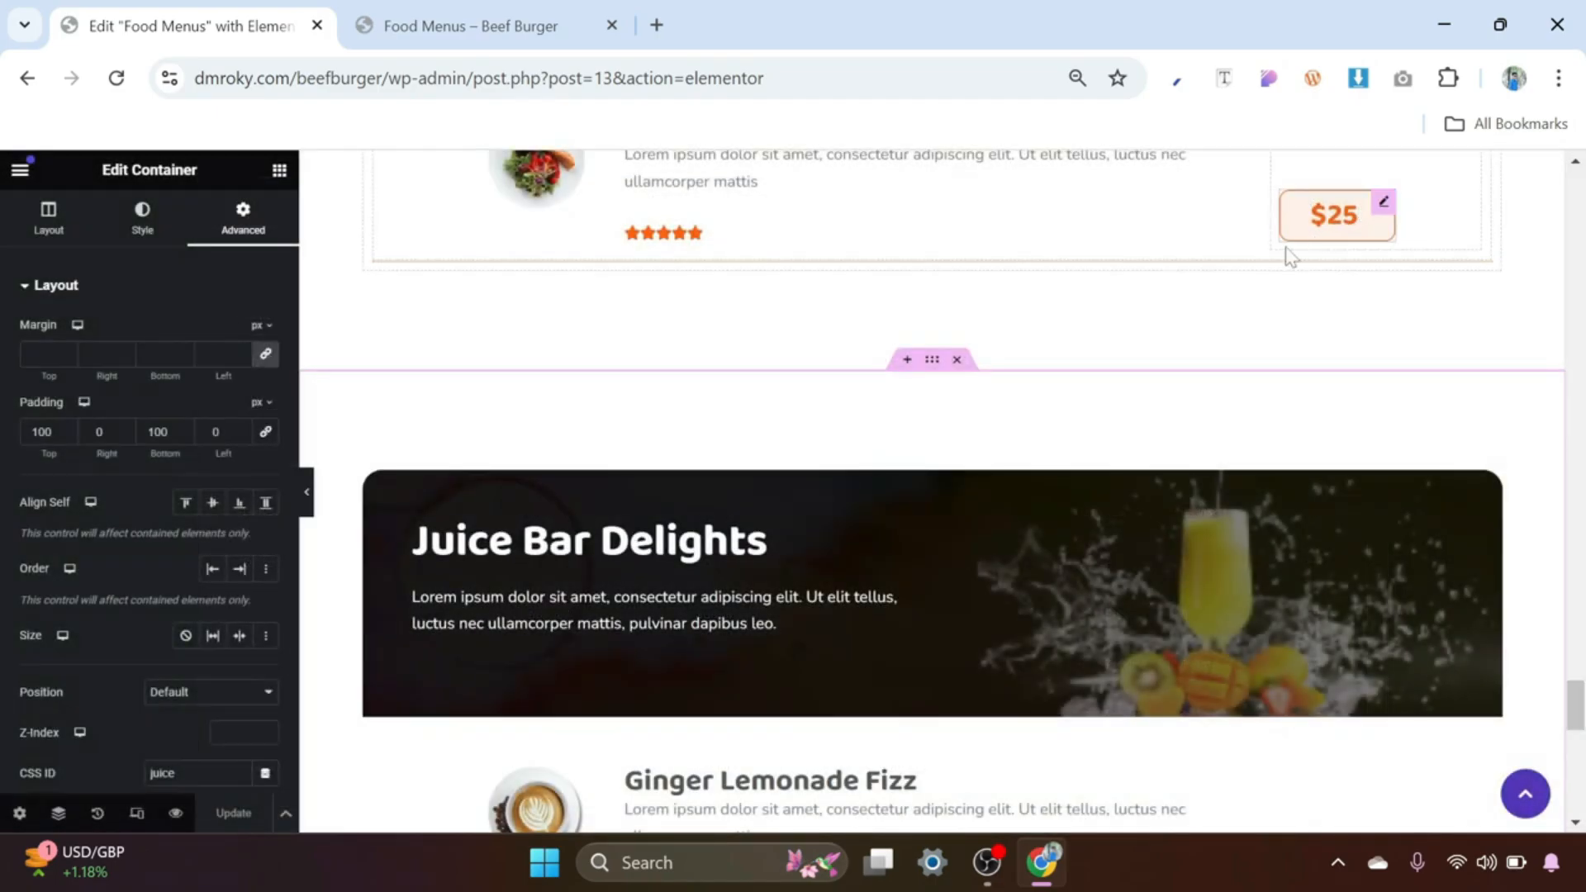
Step: Exit the Food Menus editor with the This Post option and open the Home page for editing with Elementor from the pages list
scroll(712, 478, "up", 9)
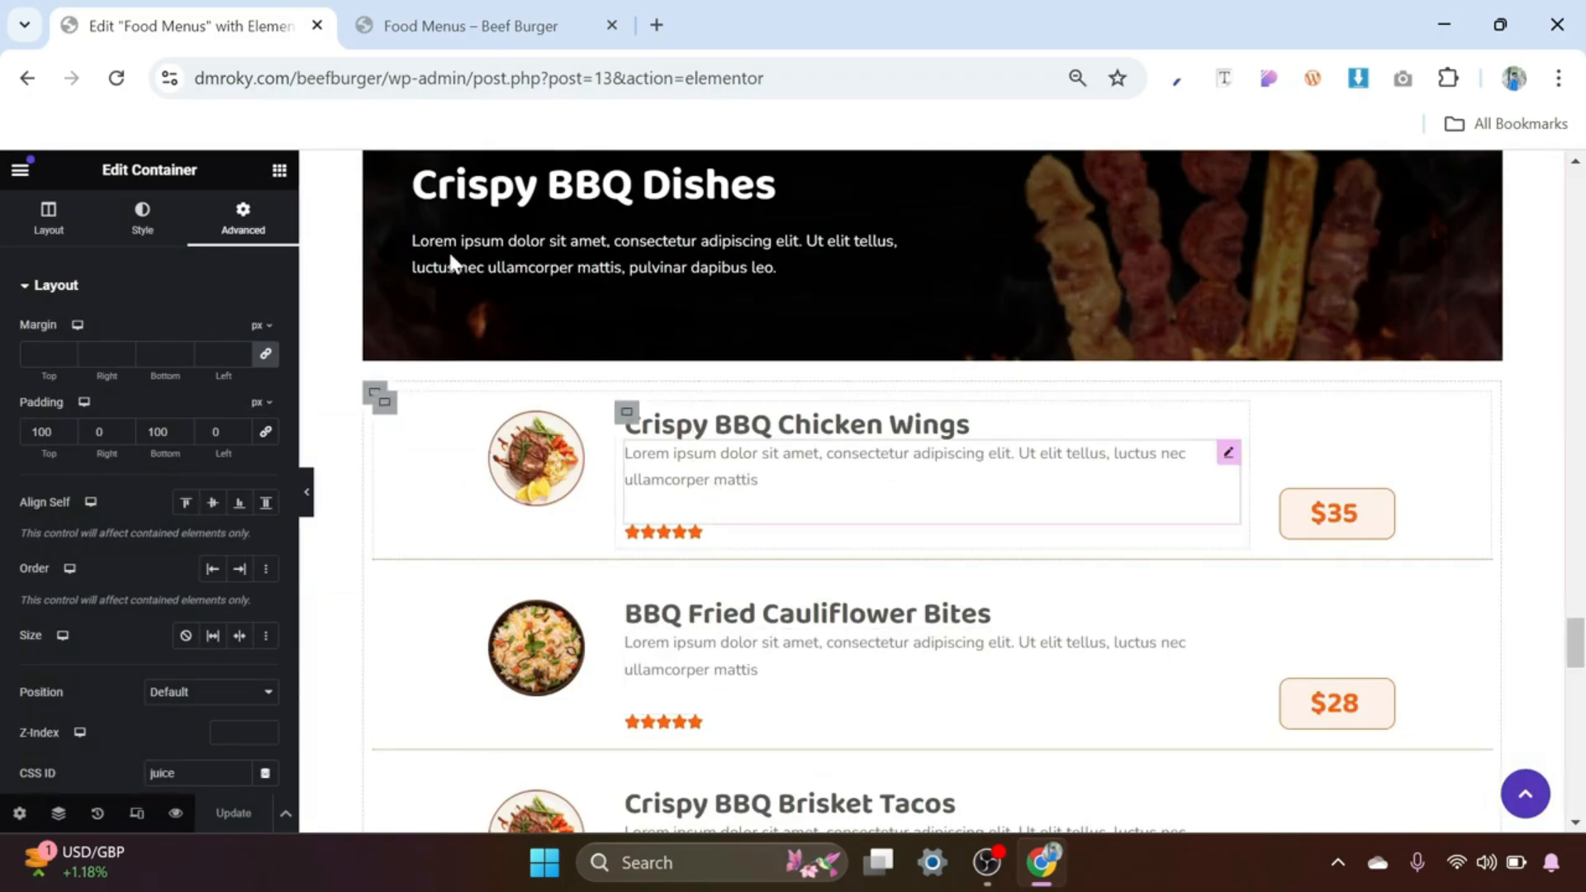
left_click(20, 169)
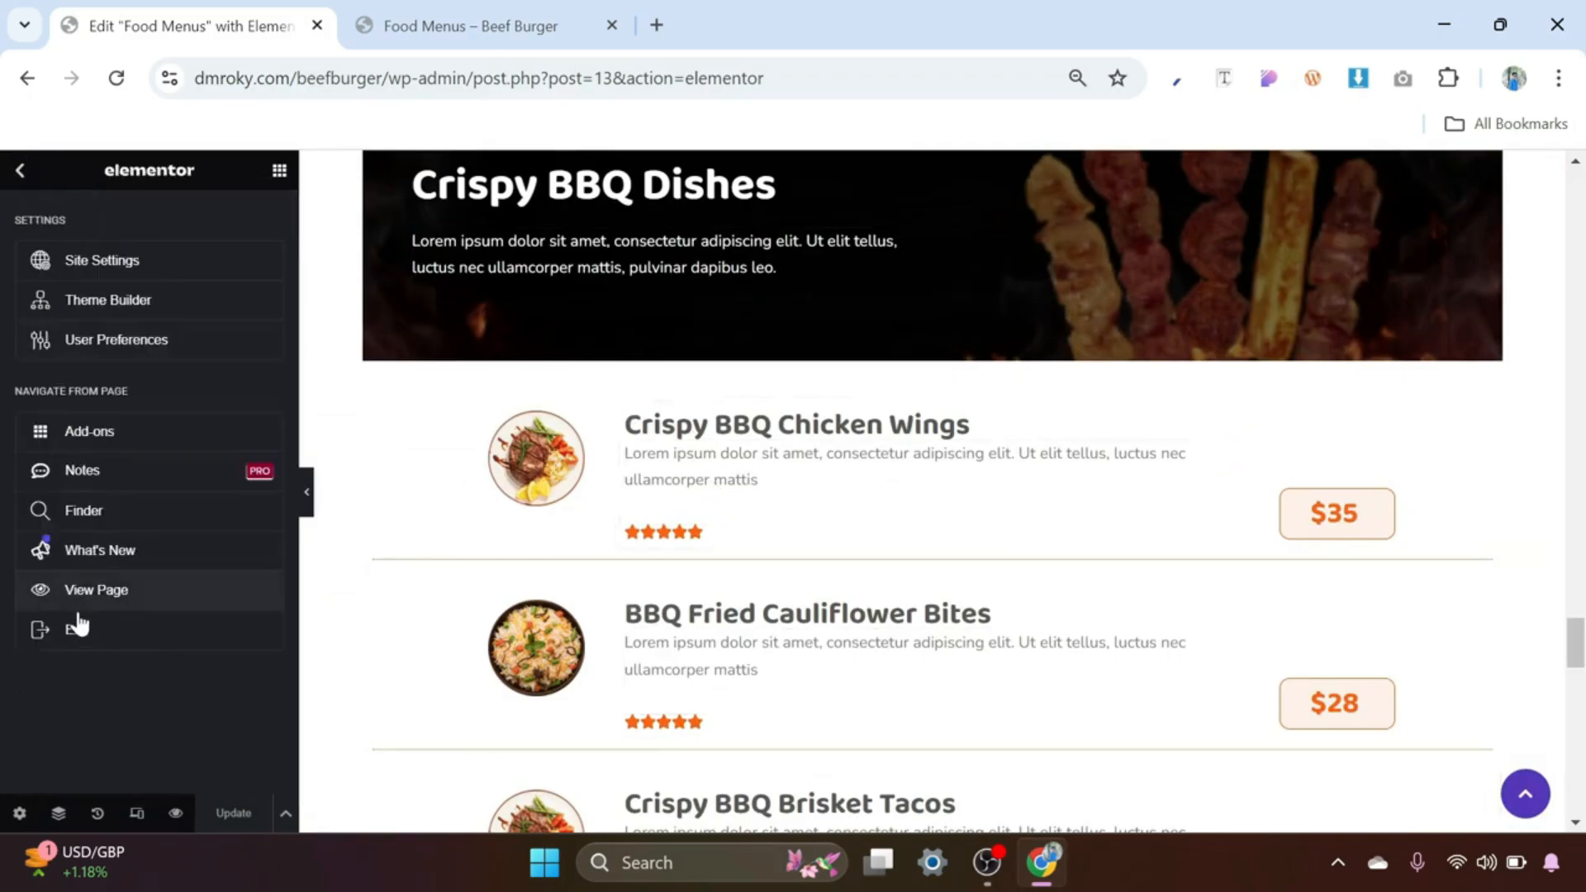
left_click(70, 629)
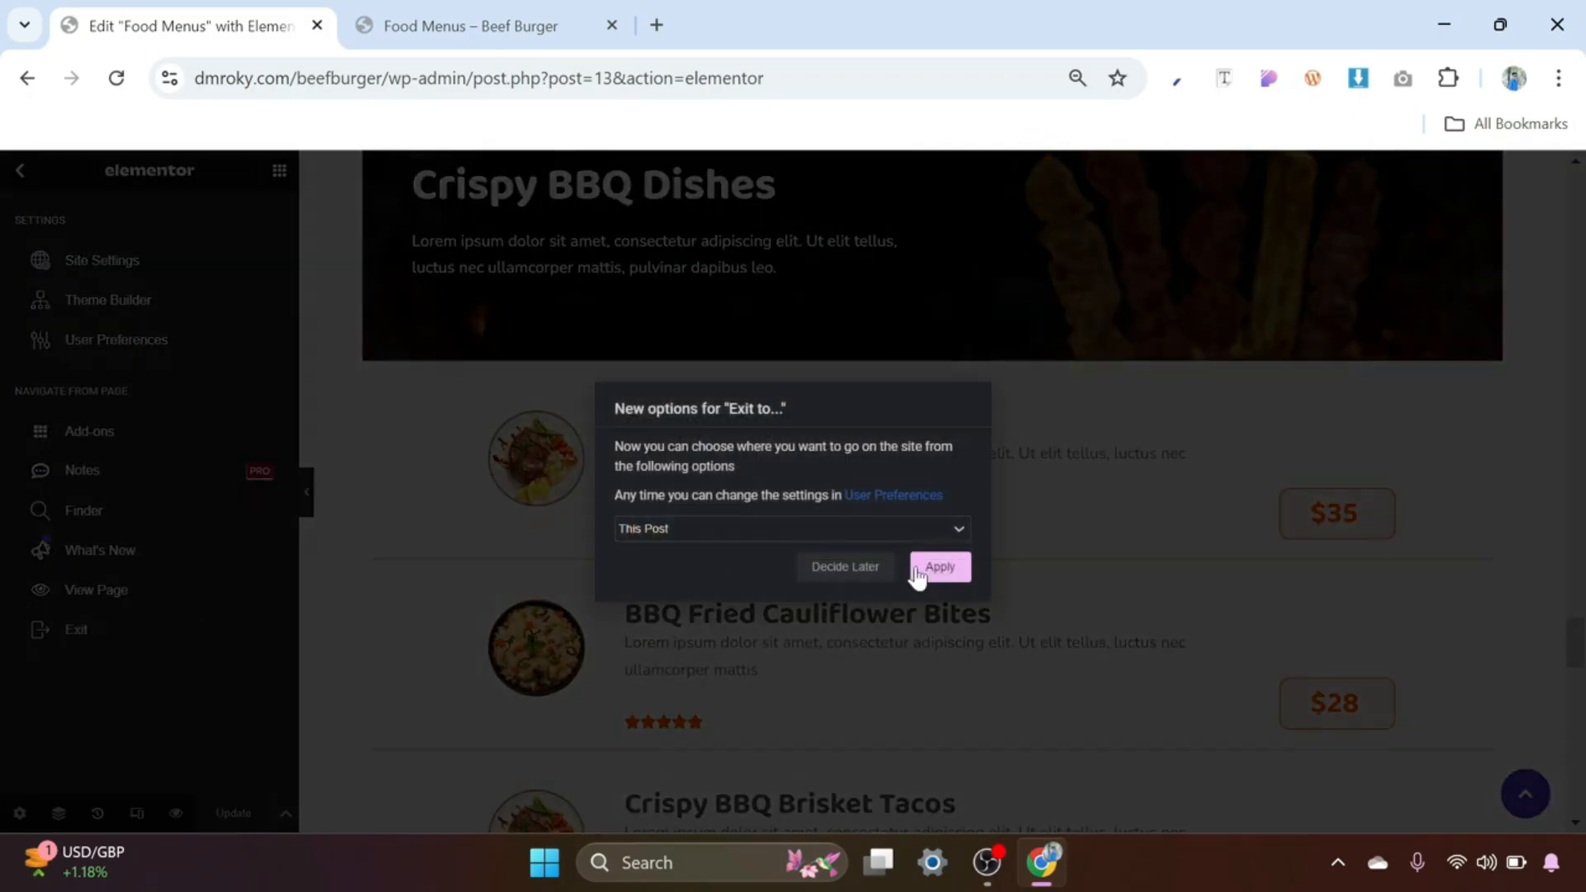
left_click(941, 569)
left_click(913, 236)
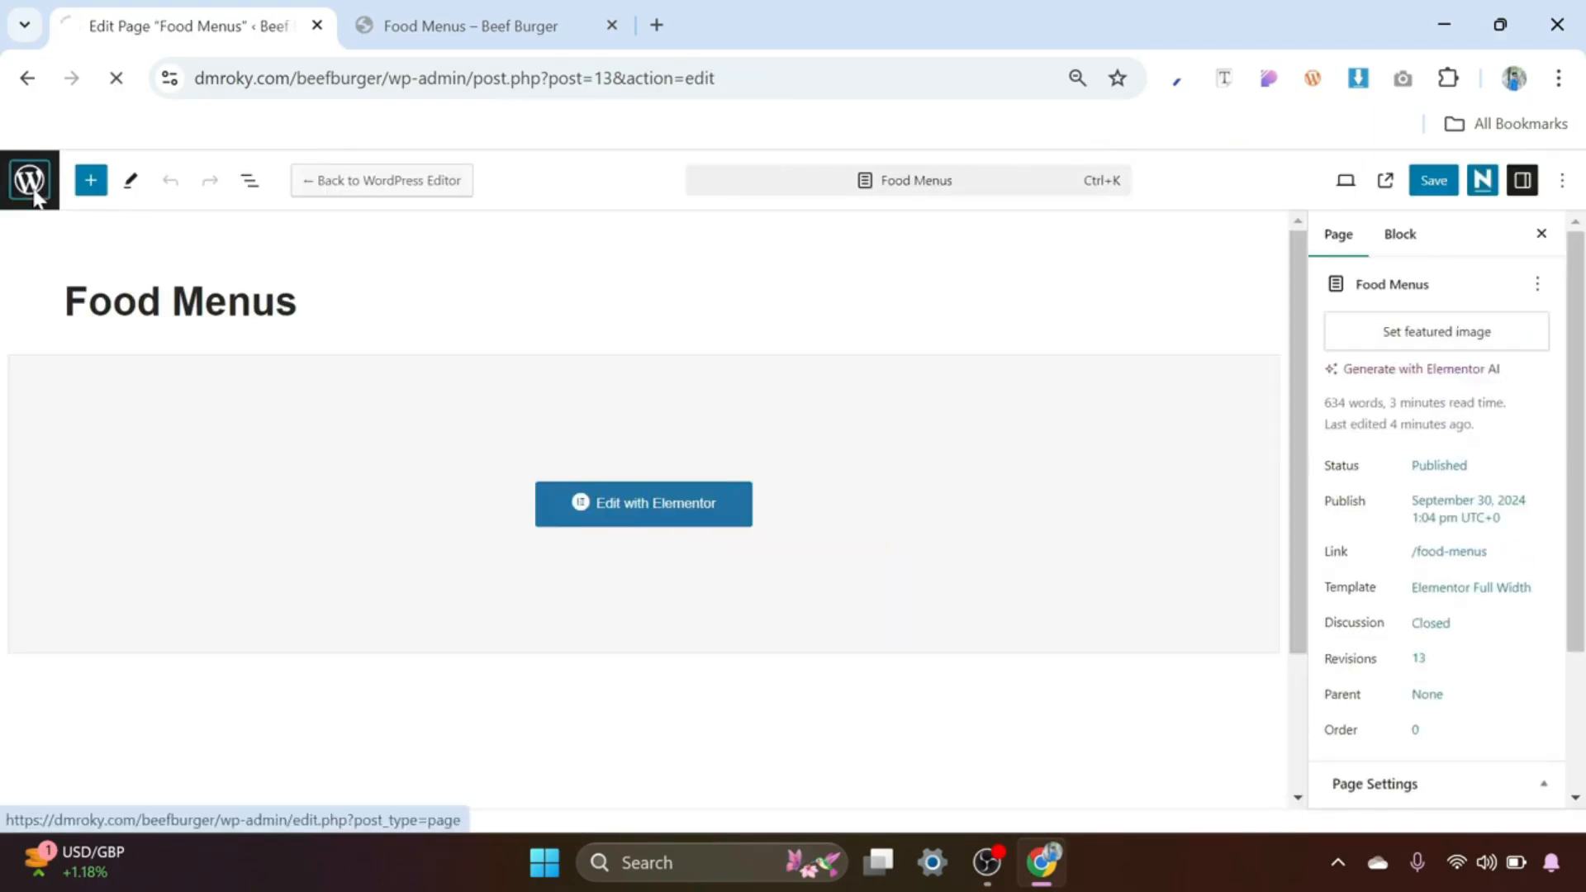
left_click(31, 192)
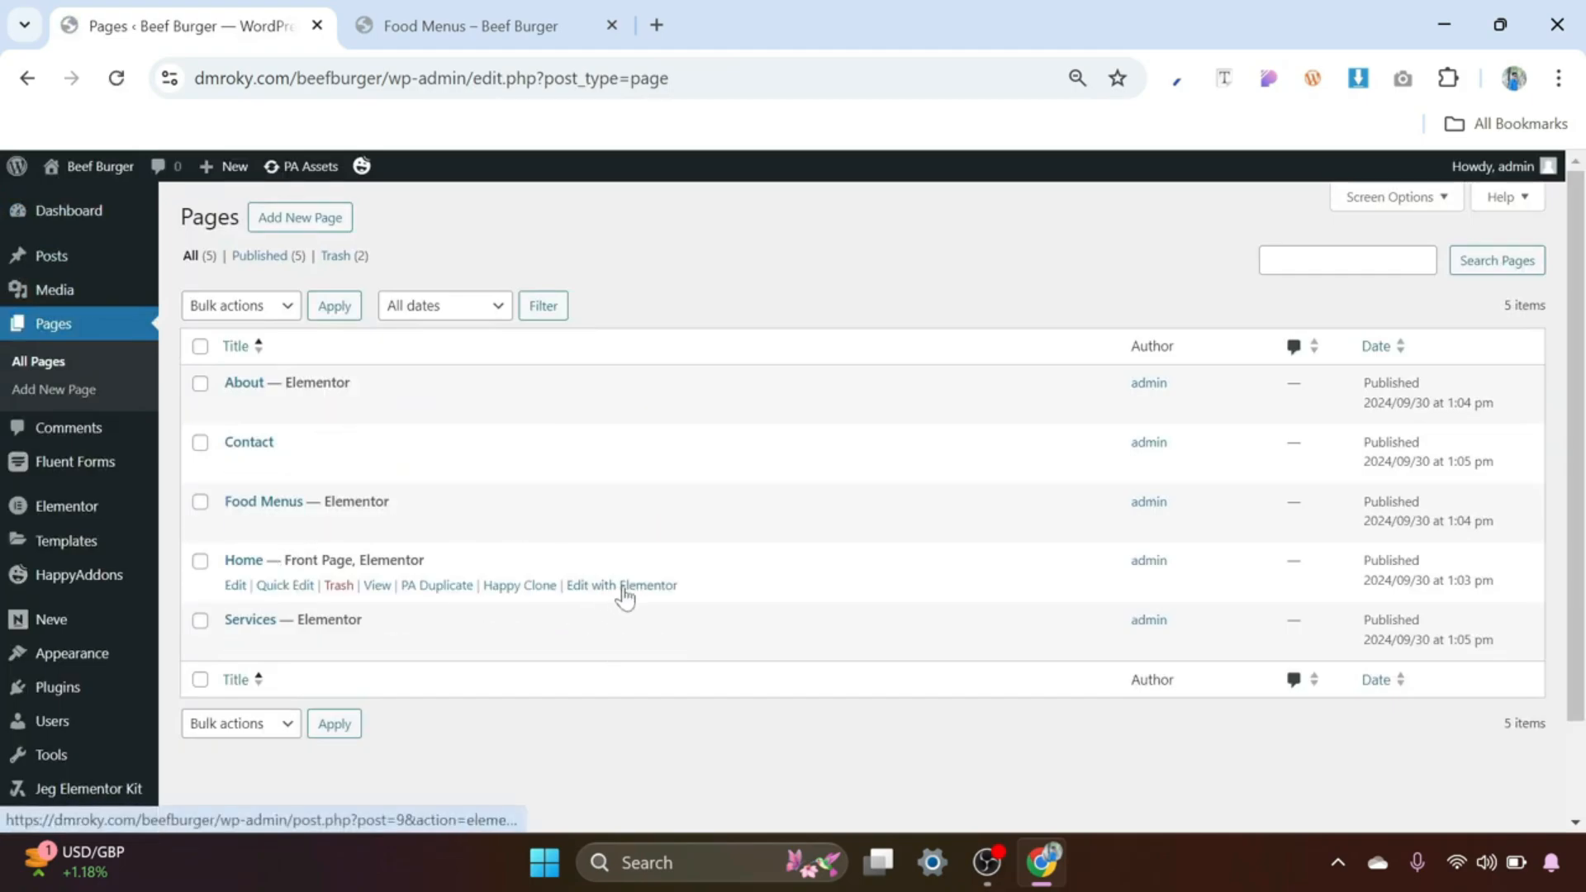
left_click(625, 587)
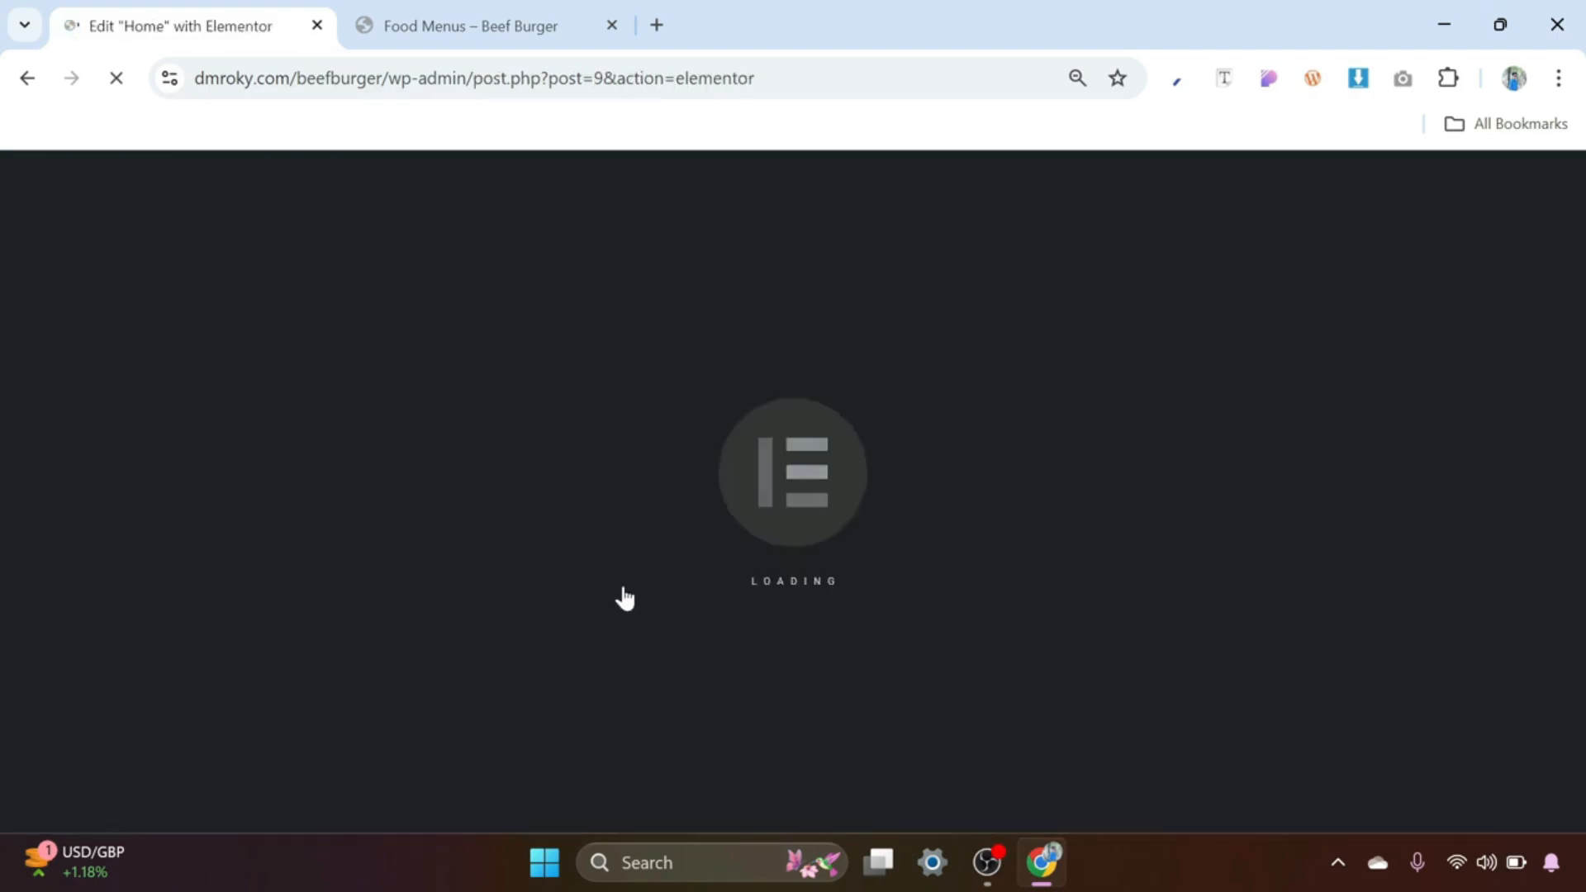
Step: Add a container below the description text of the Our Best foods menus section and set its direction to row
scroll(874, 450, "down", 15)
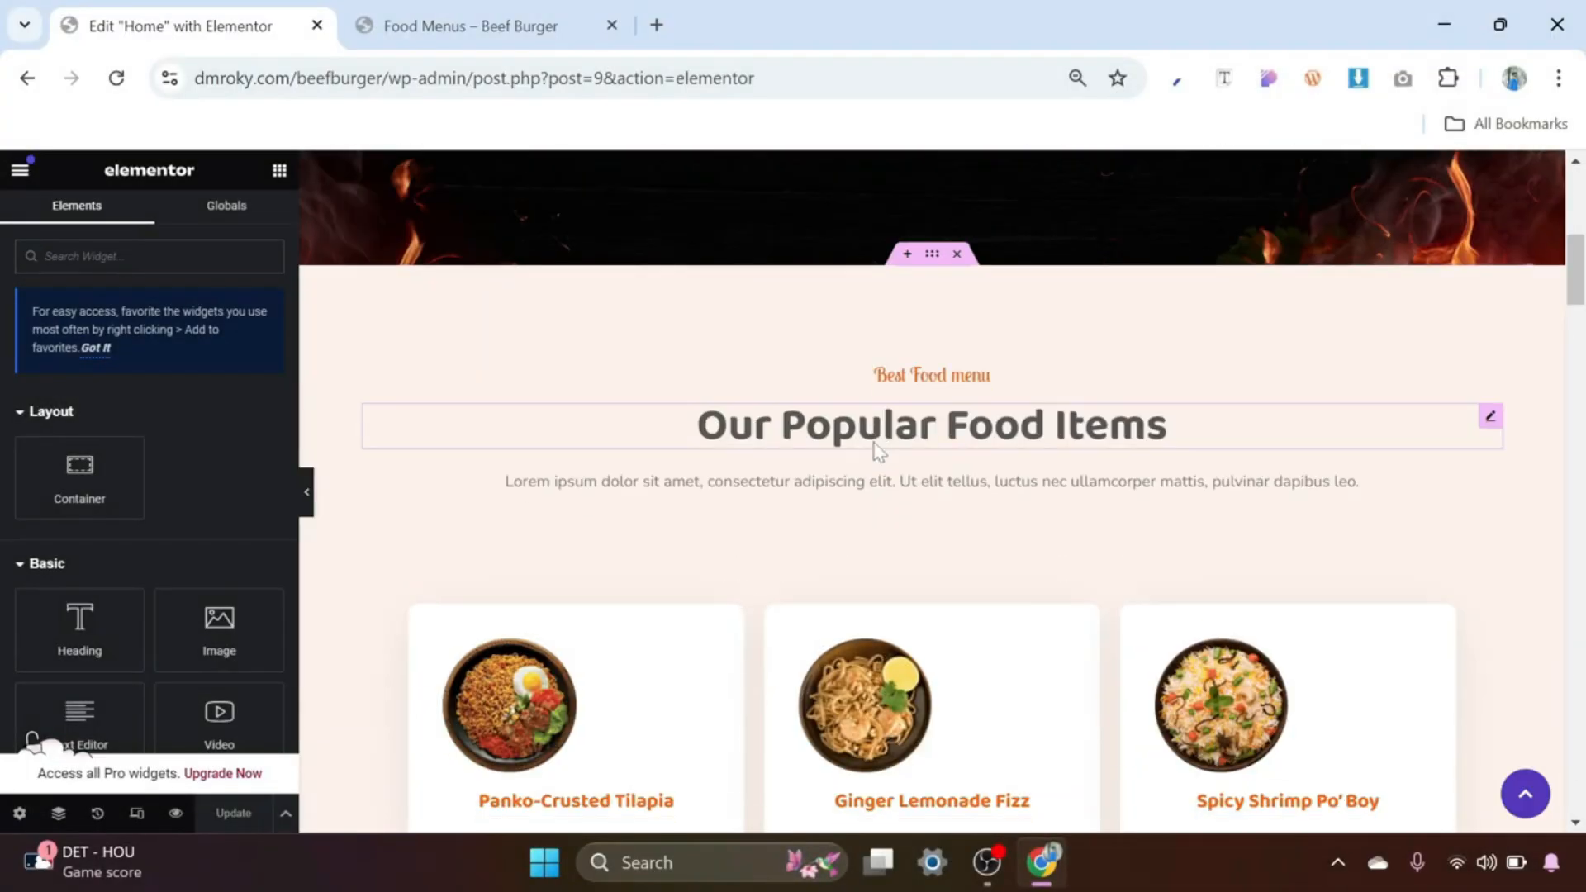
scroll(874, 450, "down", 18)
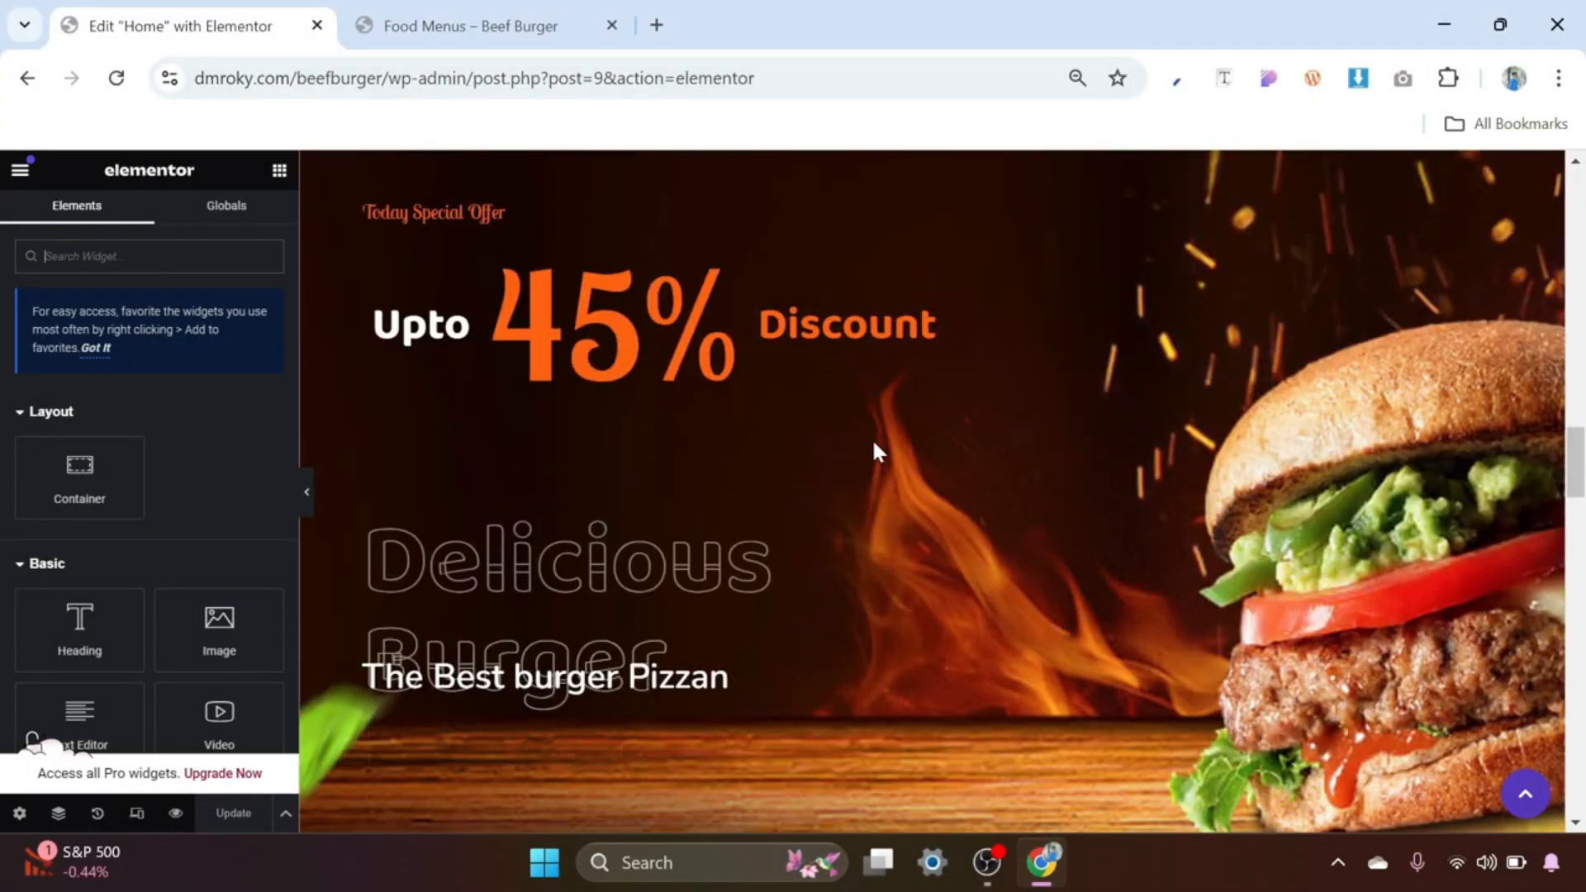
scroll(874, 450, "down", 15)
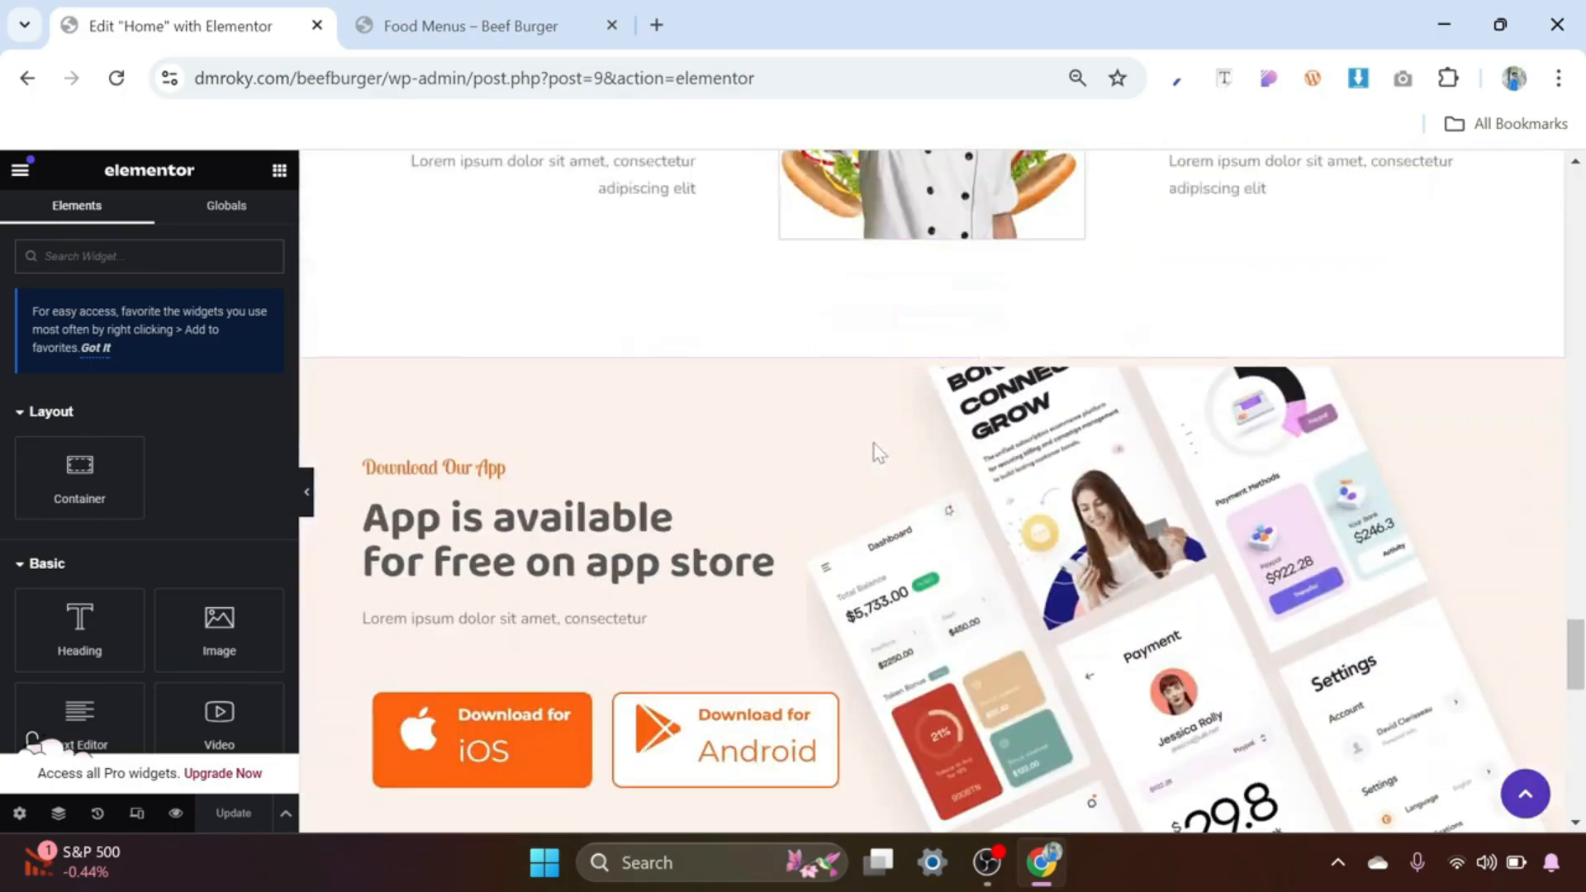
scroll(878, 453, "up", 8)
scroll(878, 453, "up", 10)
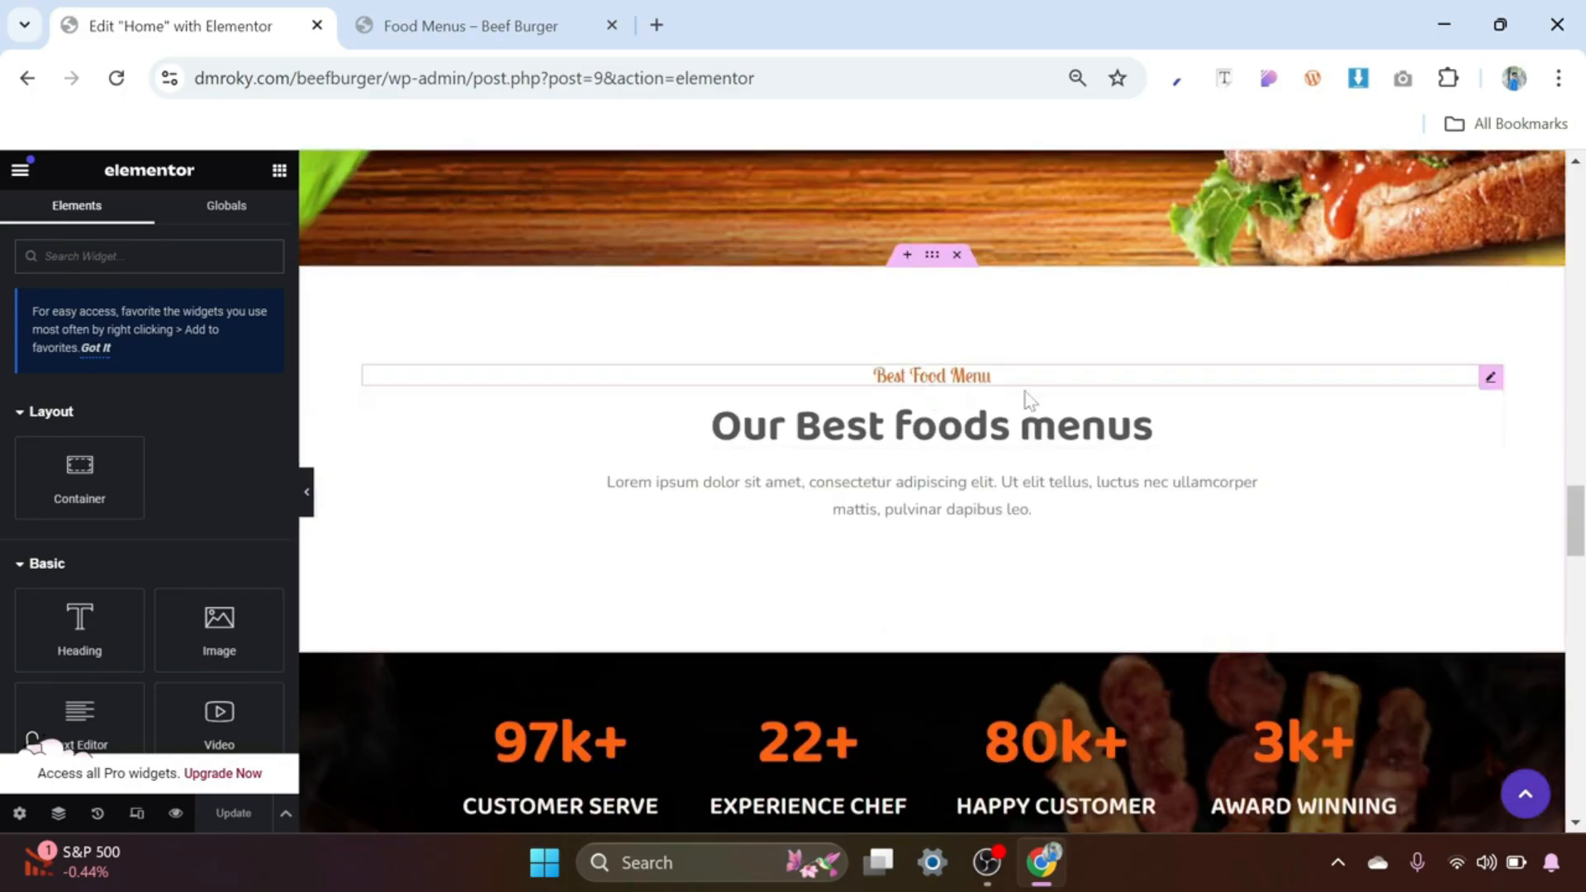
scroll(916, 543, "down", 1)
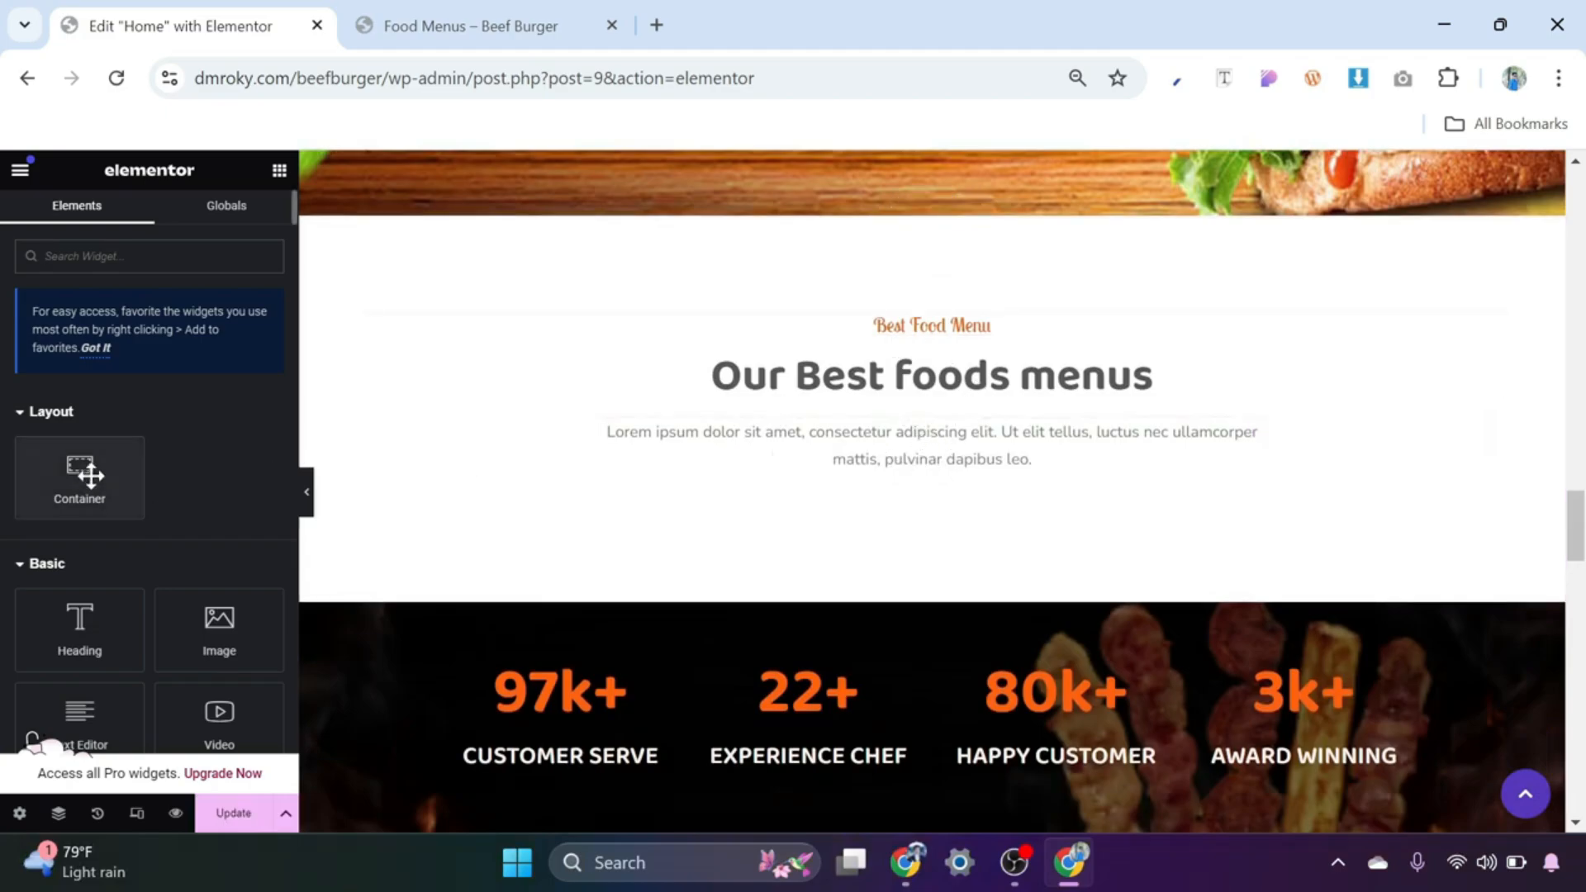
left_click_drag(83, 471, 850, 464)
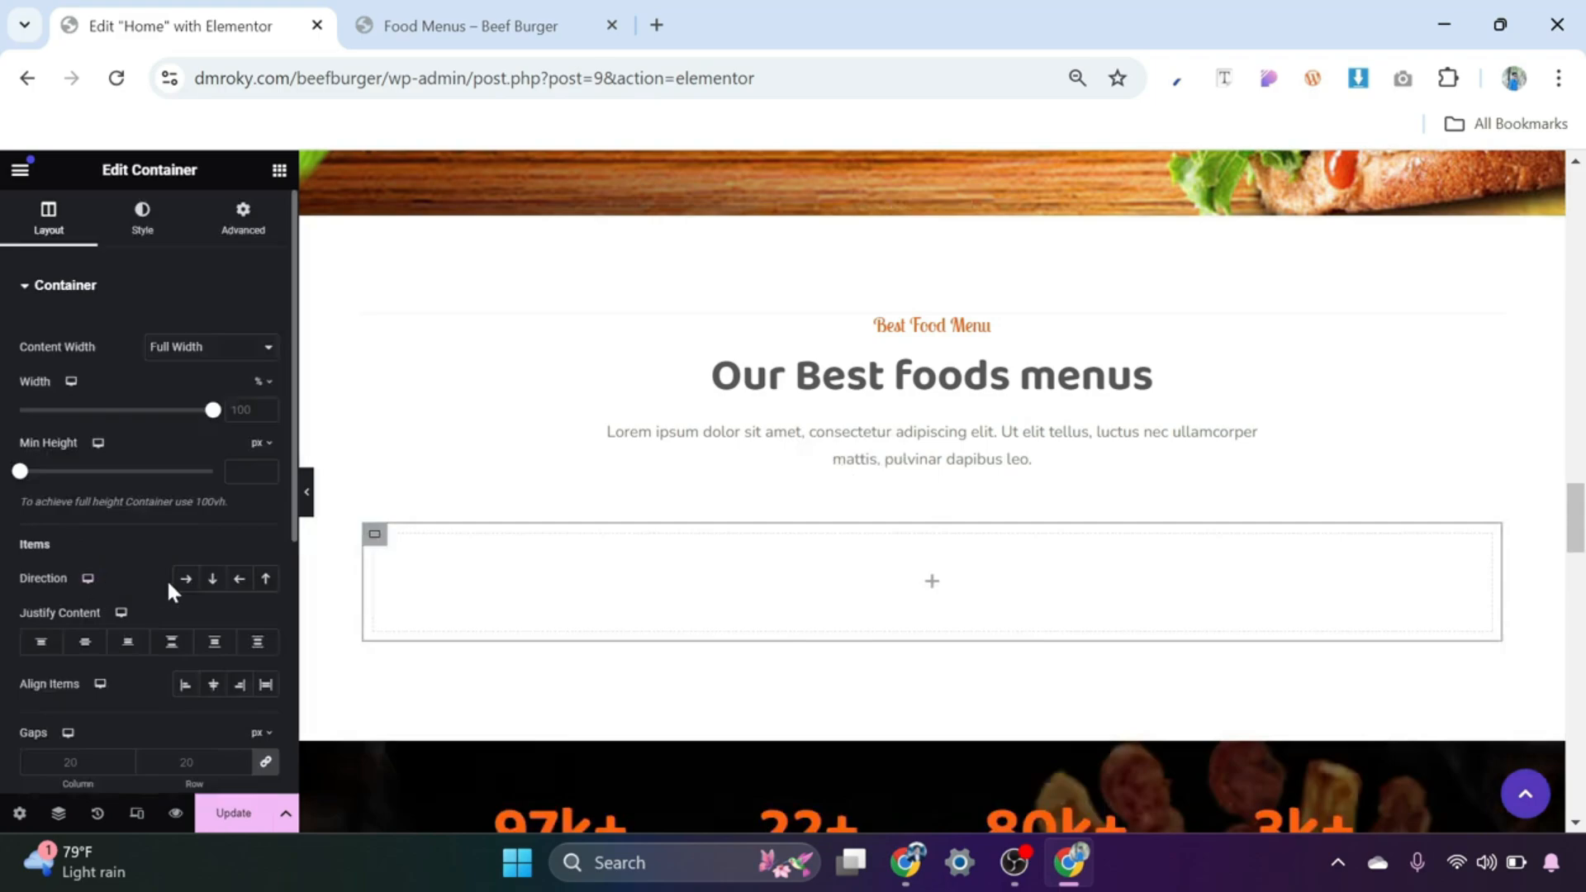
left_click(184, 581)
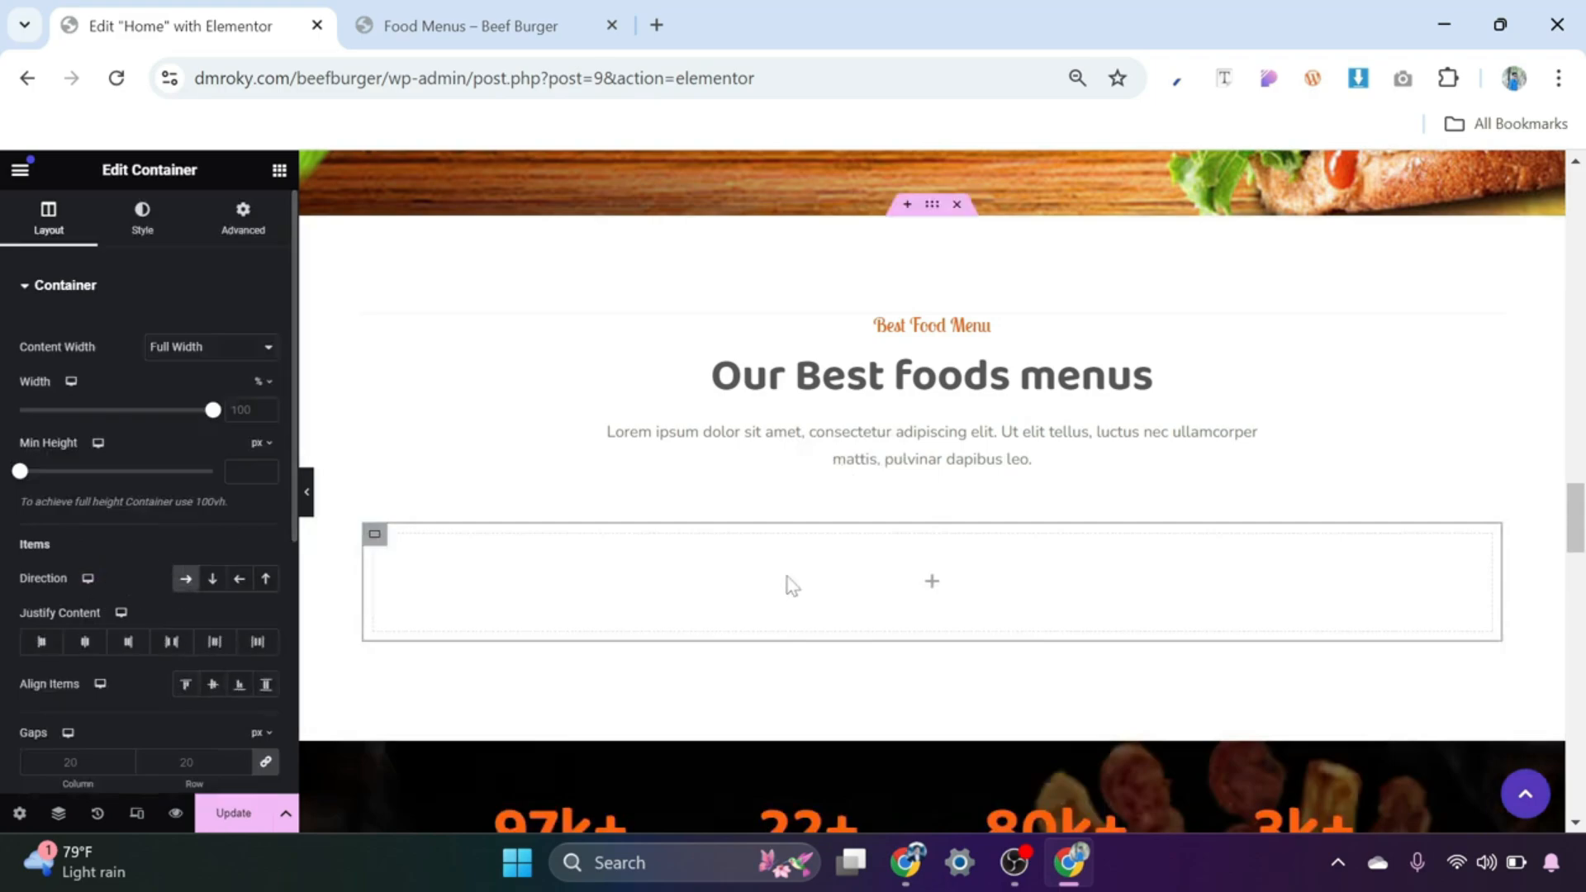
Step: Nest a container inside the new row container, set its width to 15%, and center its justified content and aligned items
left_click(932, 585)
left_click_drag(35, 502, 595, 596)
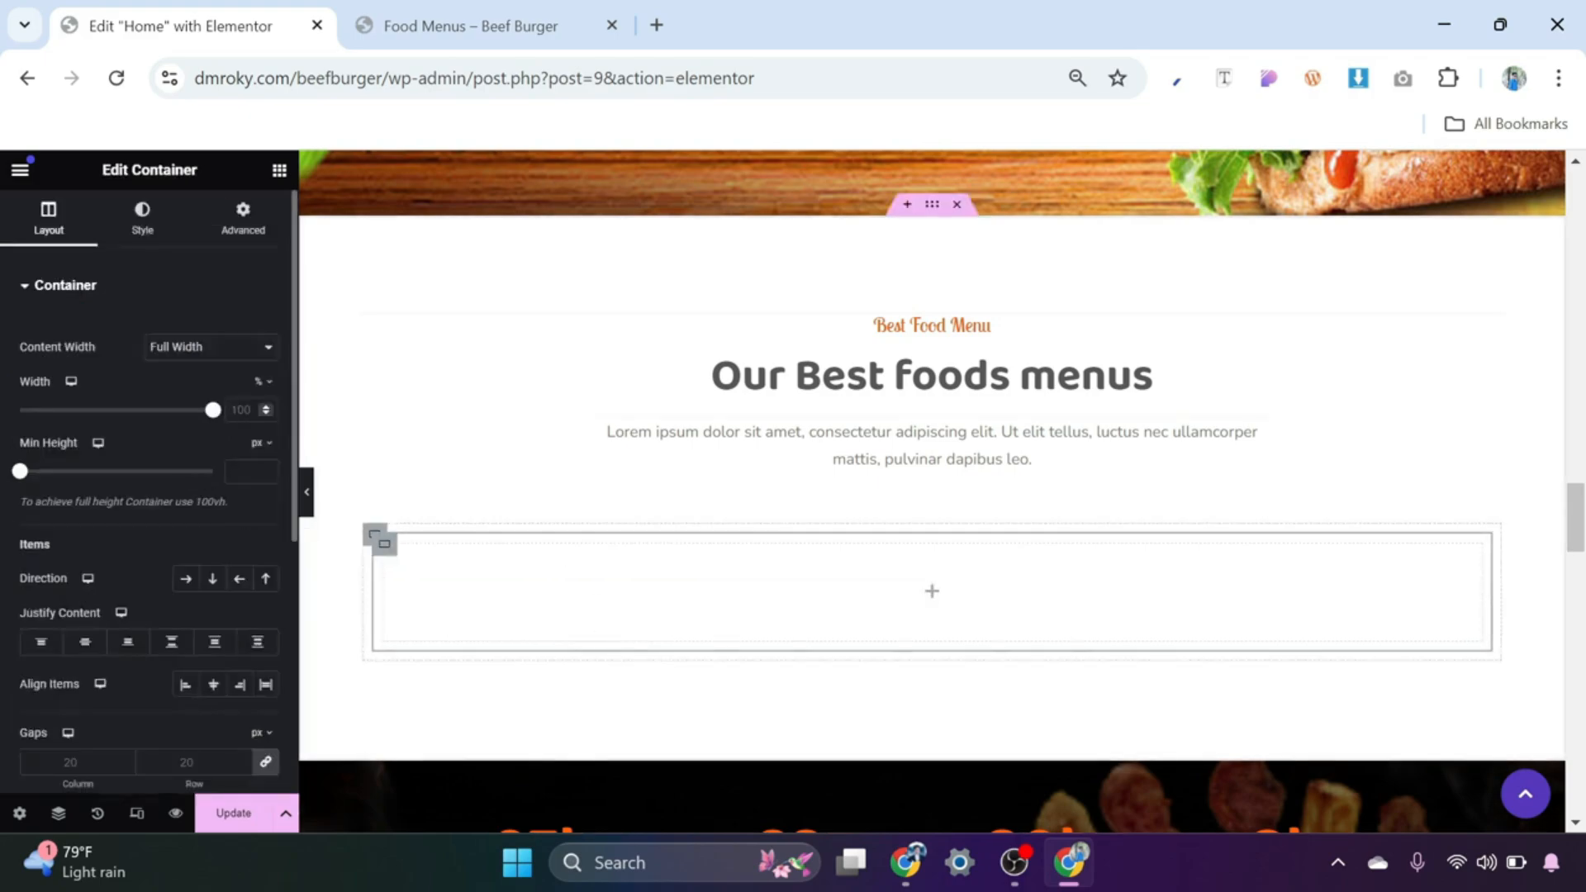
type("15")
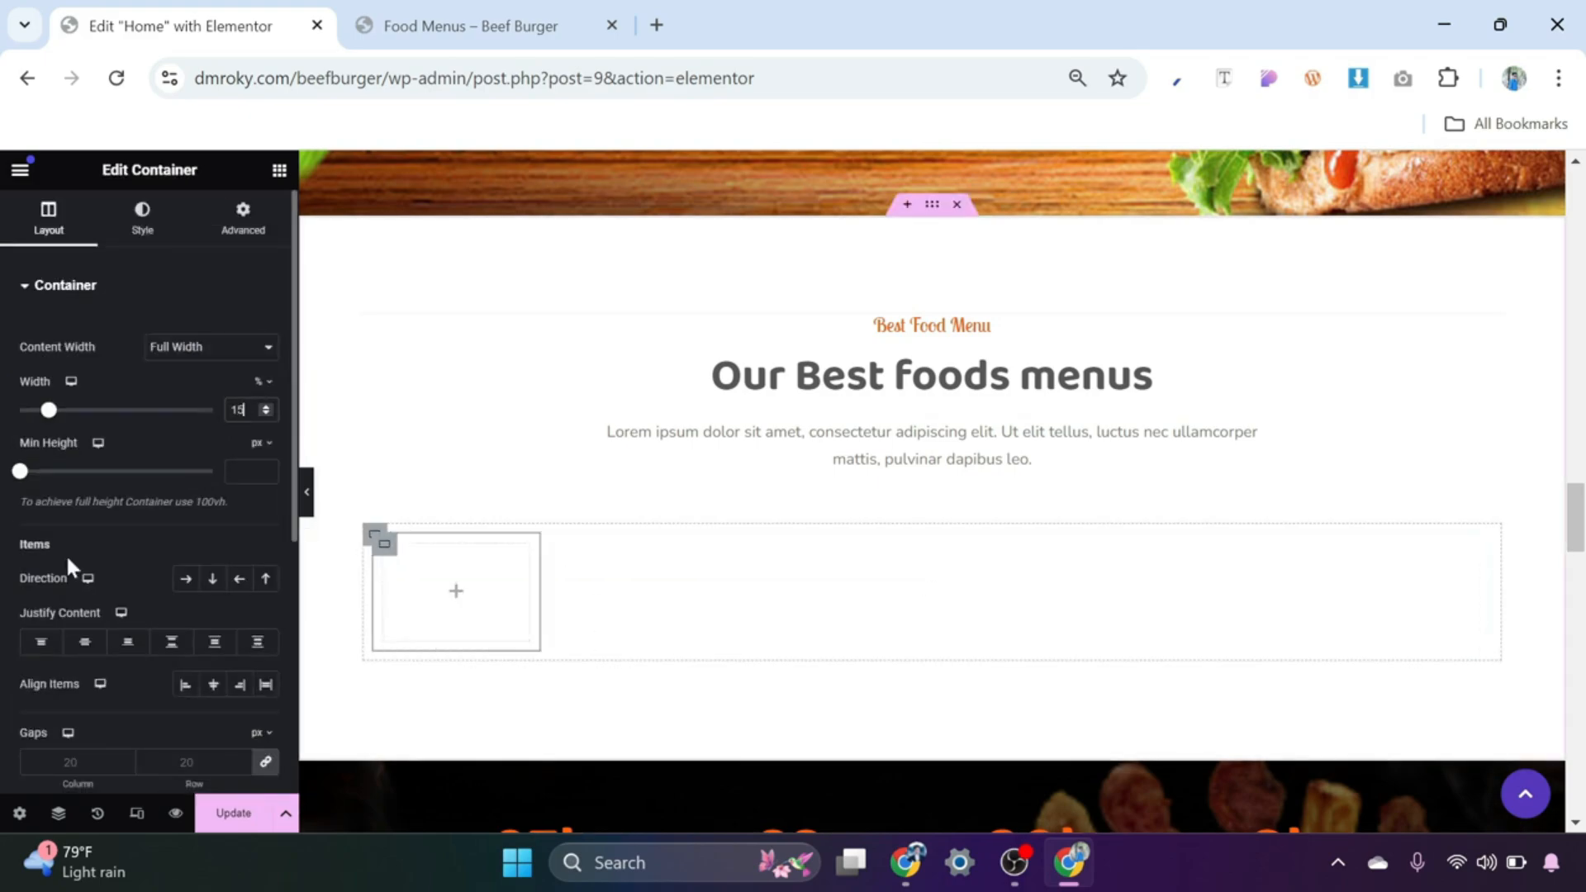
left_click(84, 643)
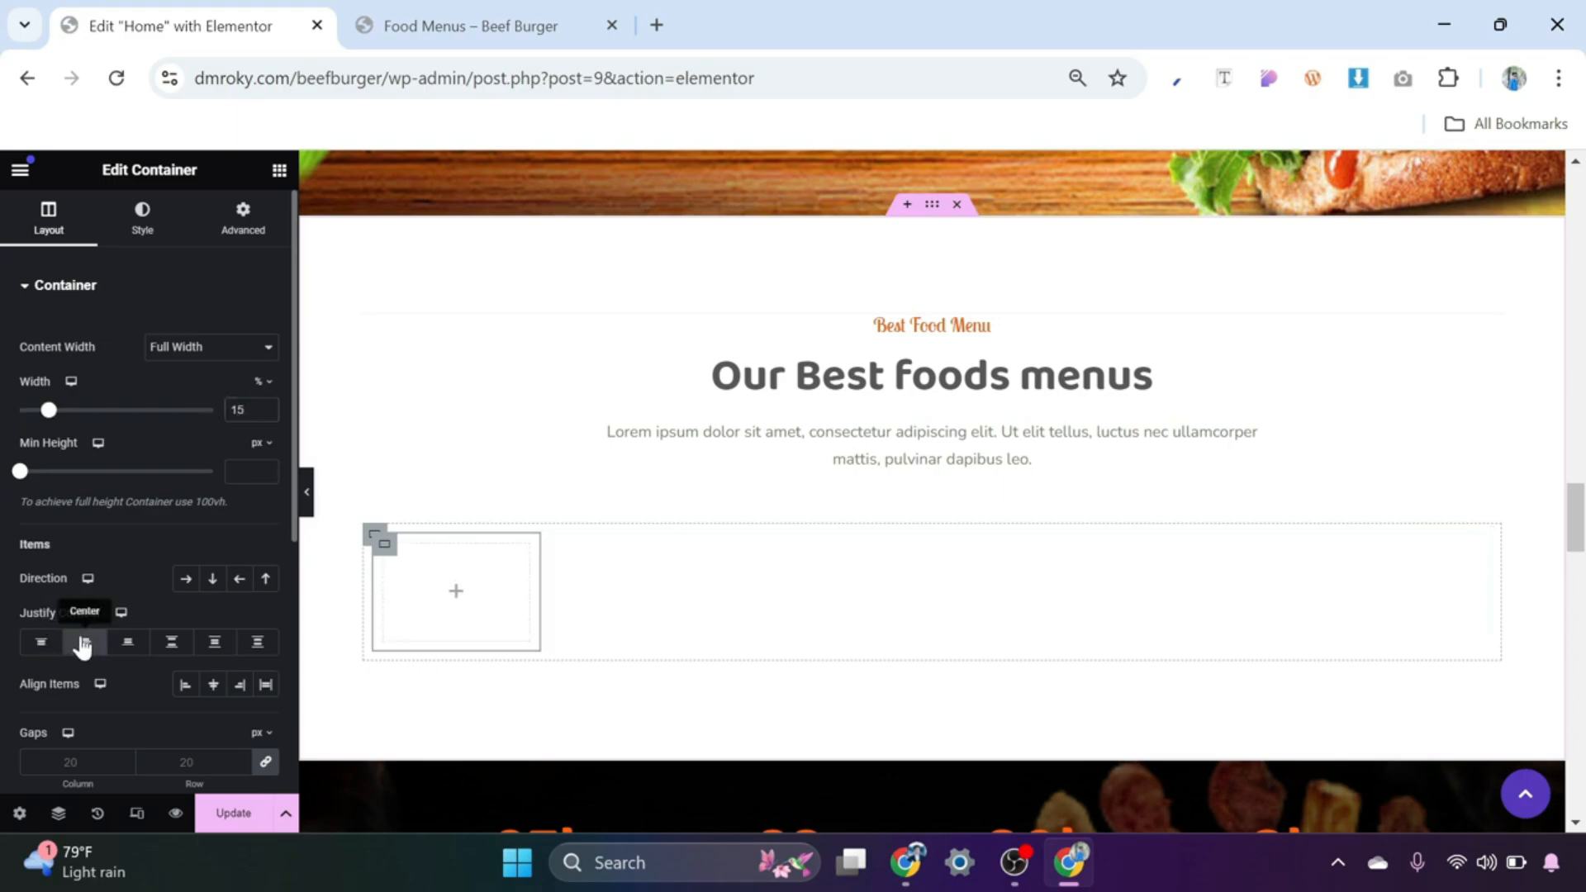
left_click(214, 685)
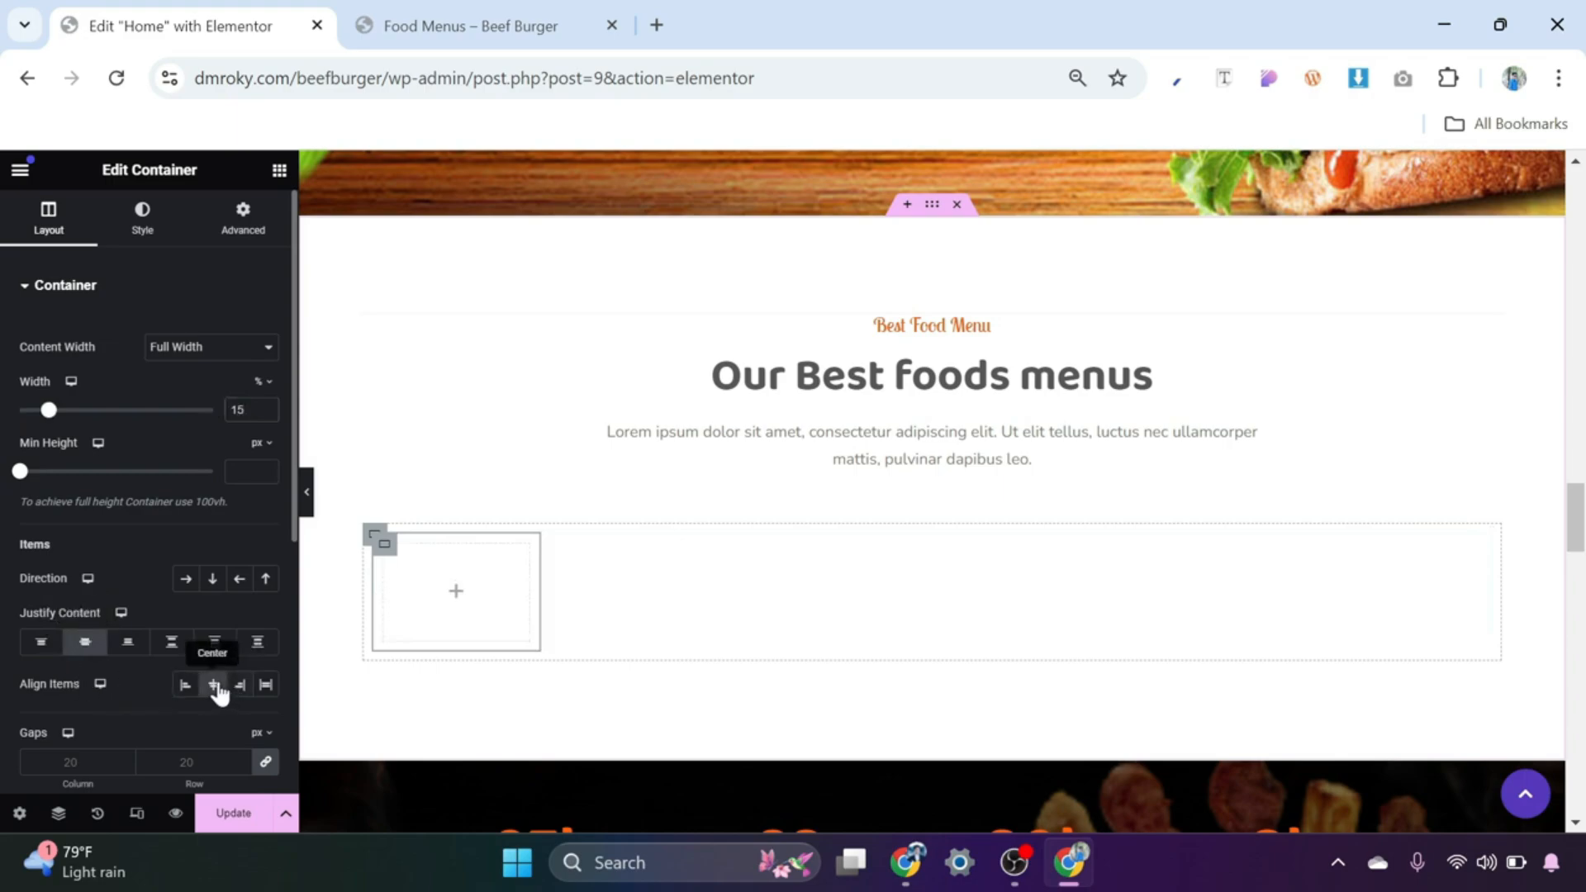
Step: Add a JKit Off-Canvas widget to the empty nested container and set its open trigger to the text Pizza
left_click(456, 595)
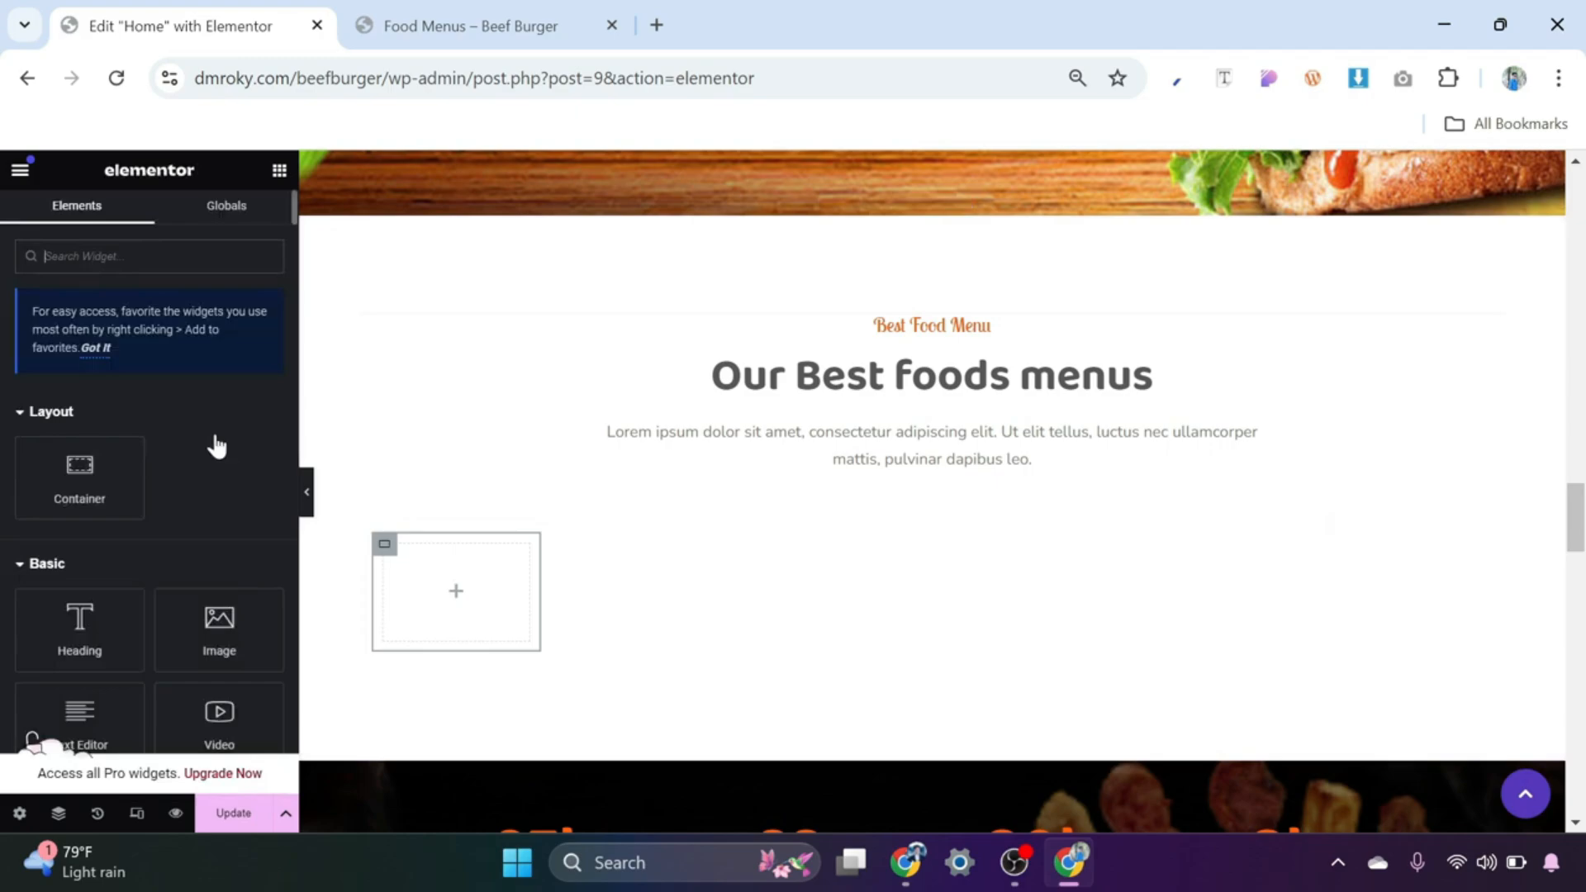
type("off")
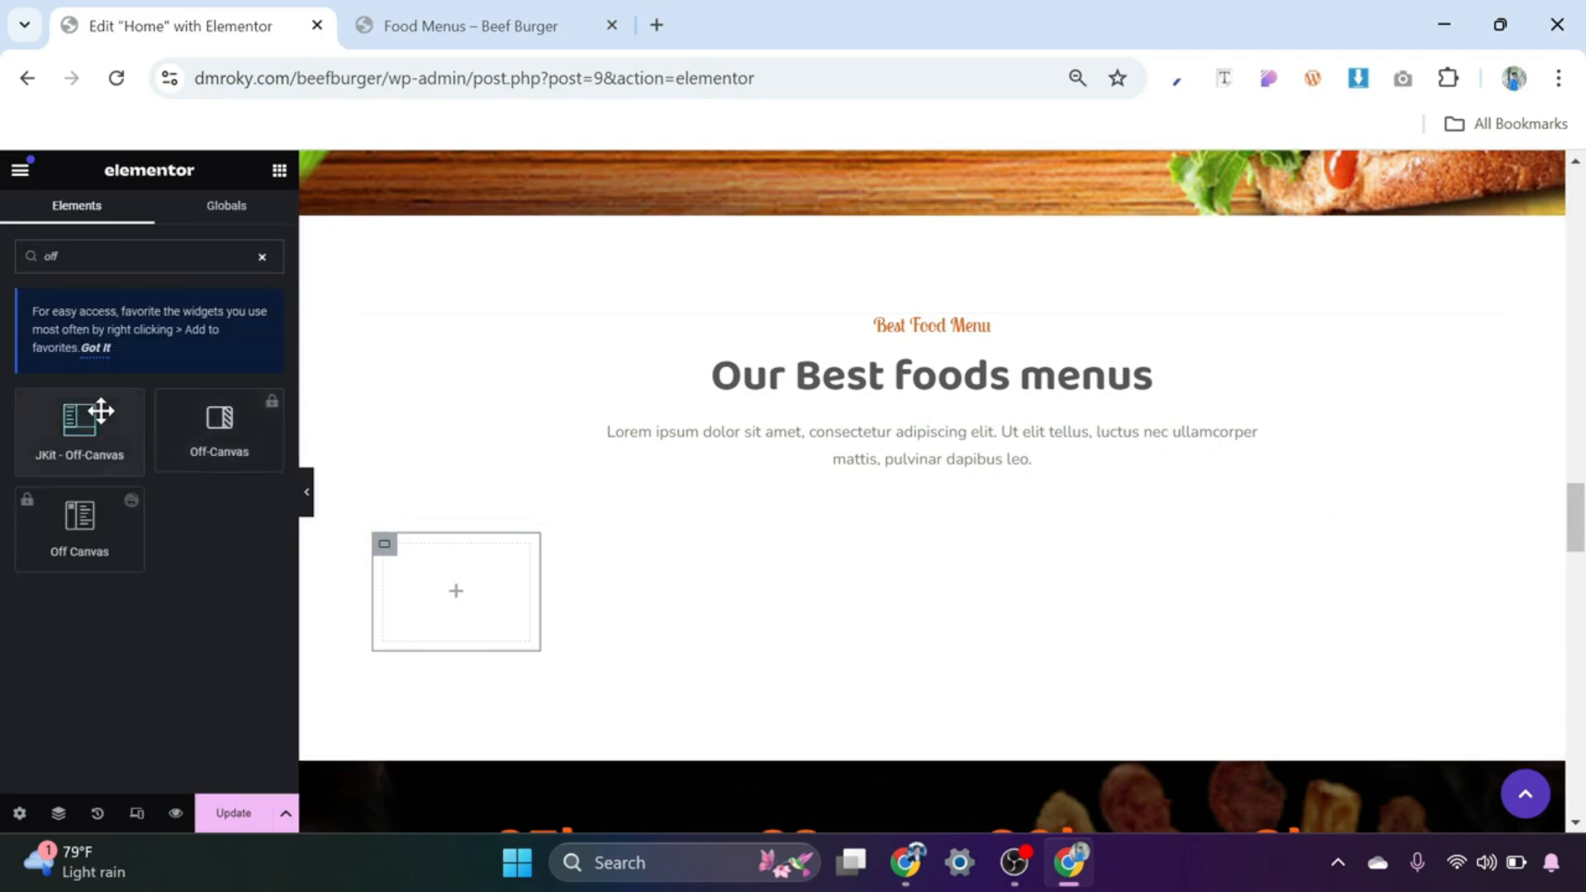
left_click_drag(48, 413, 440, 585)
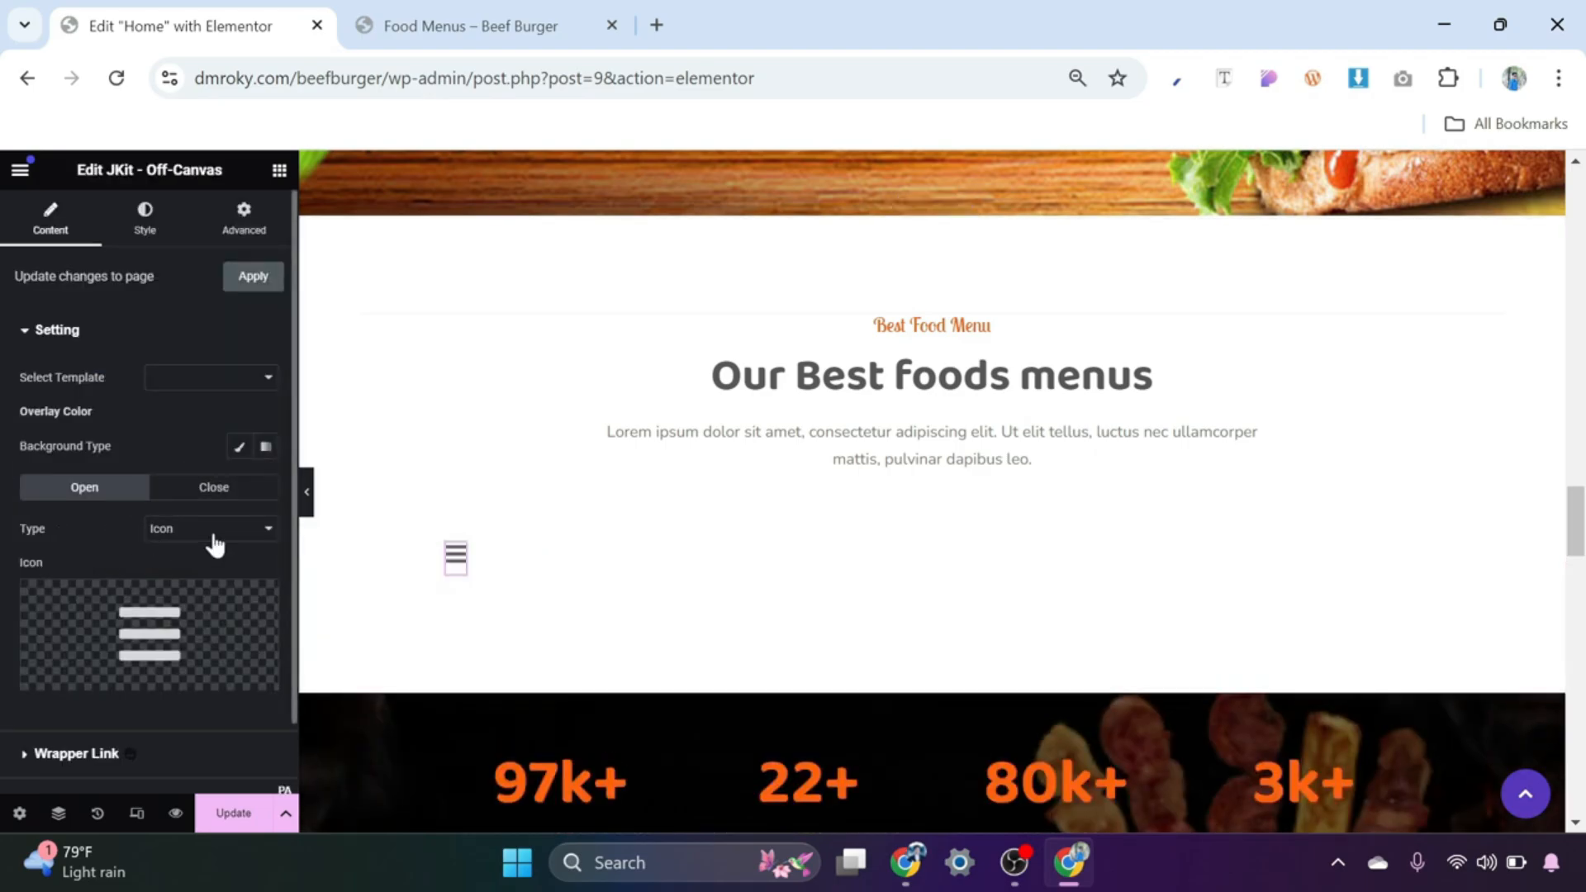
left_click(226, 541)
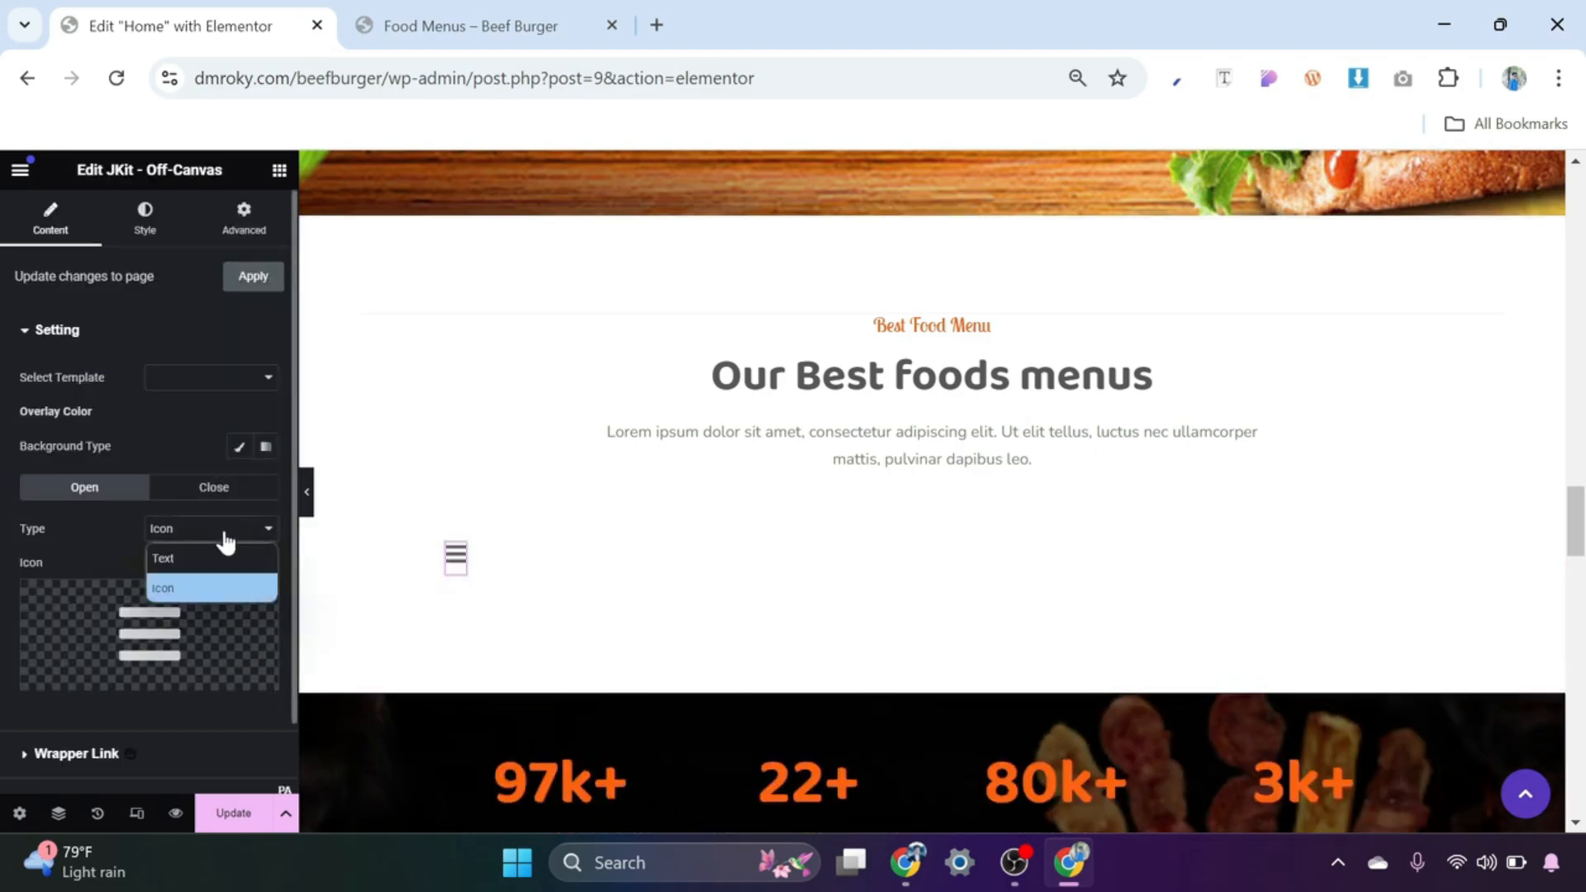
left_click(194, 561)
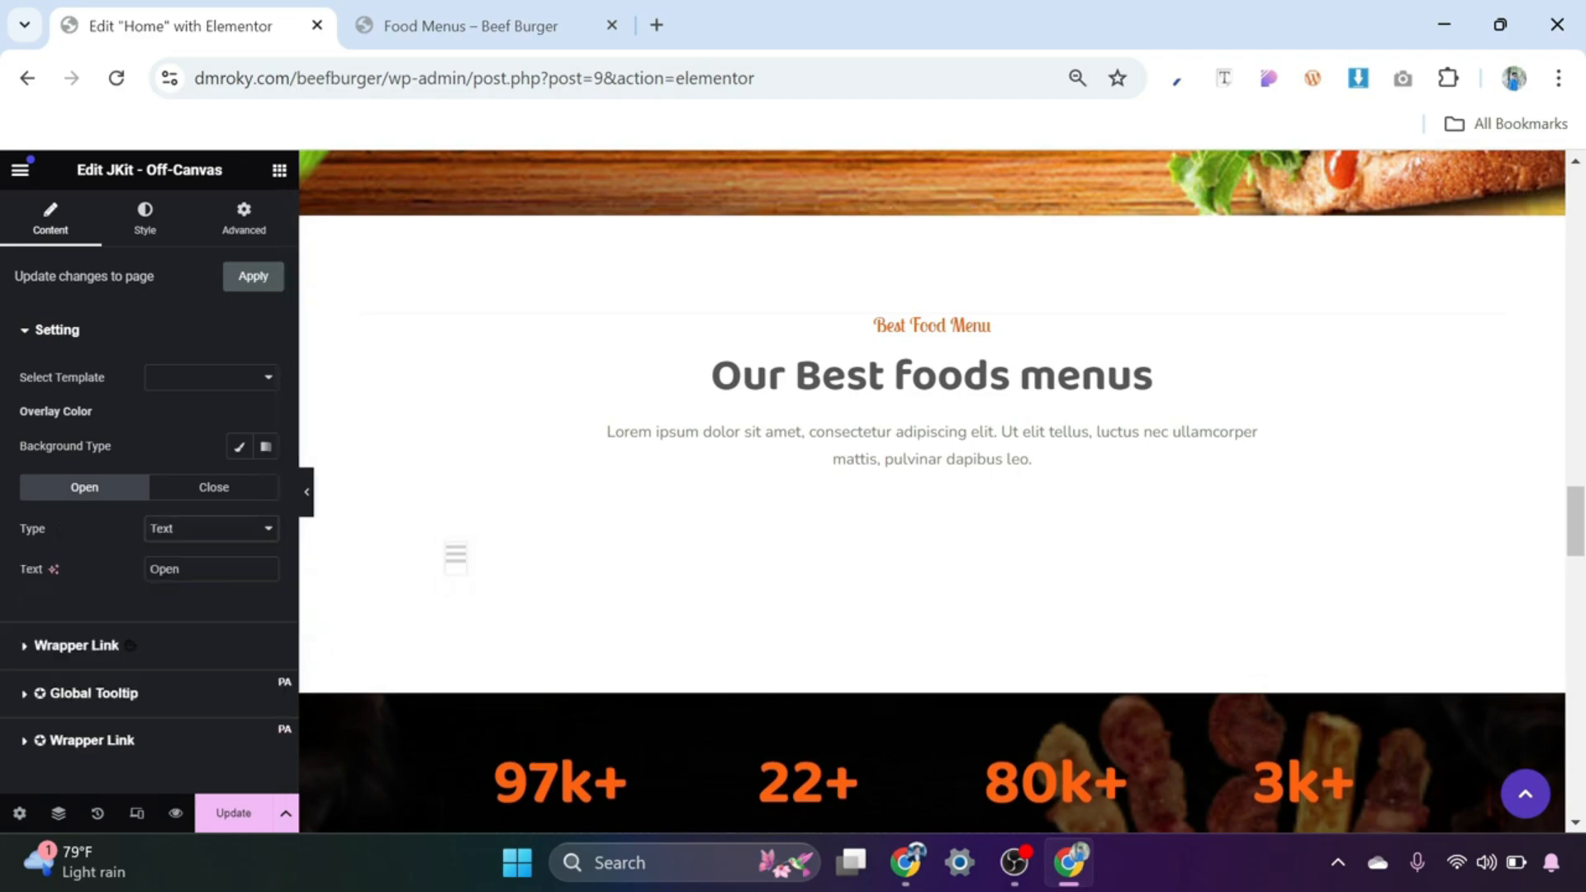
left_click_drag(184, 569, 126, 574)
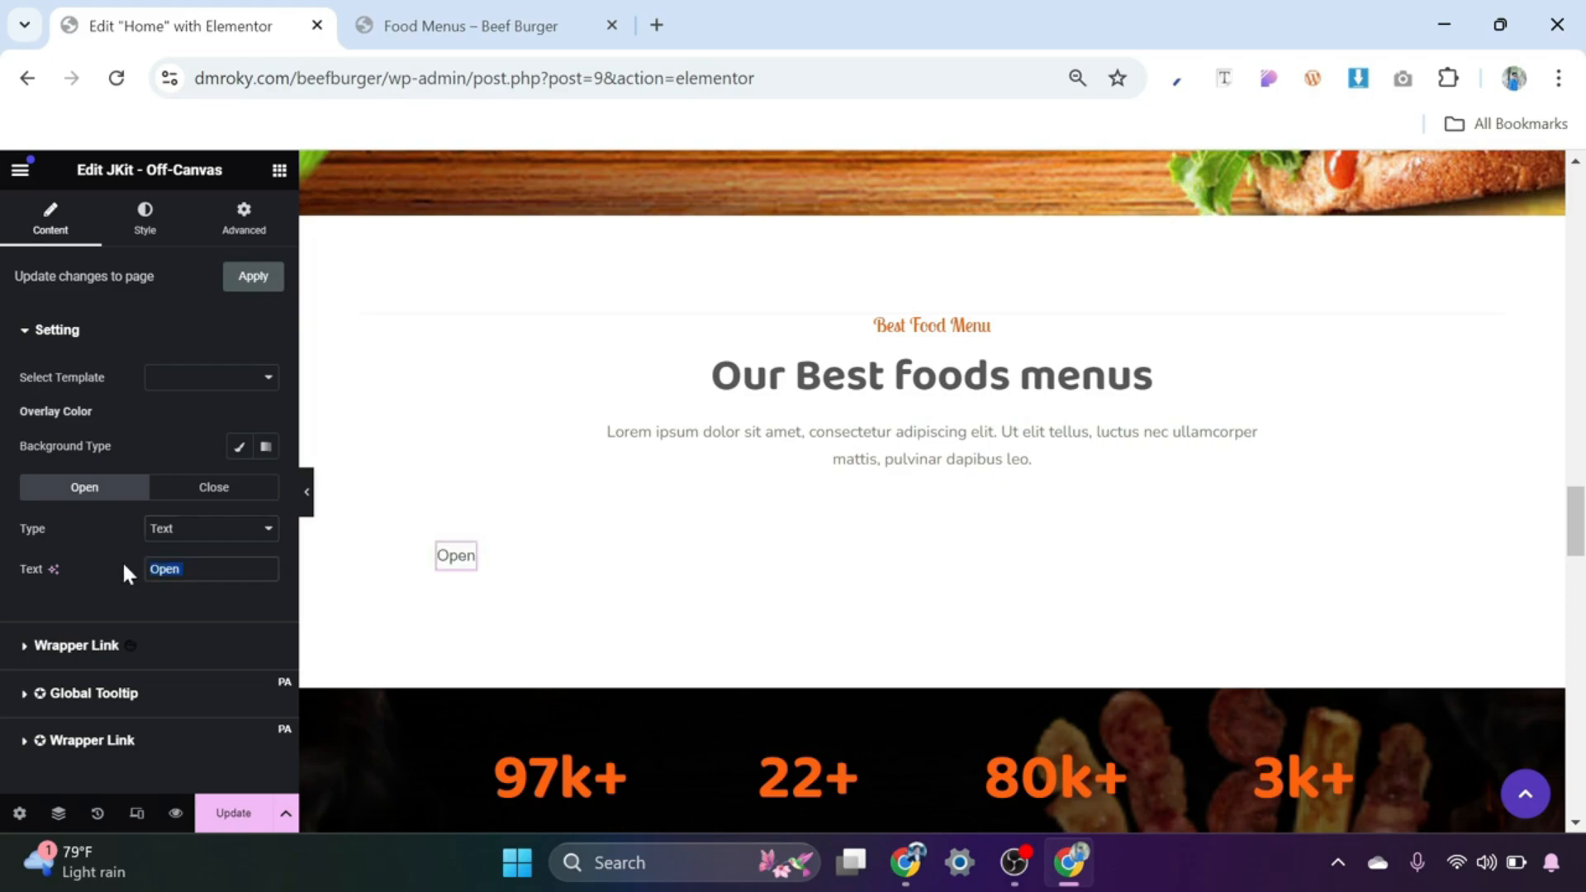
type("Pizza")
Step: Color the Pizza trigger's text with the global Brand color and its background with a nearly transparent Brand orange, #FF5F001A
left_click(143, 223)
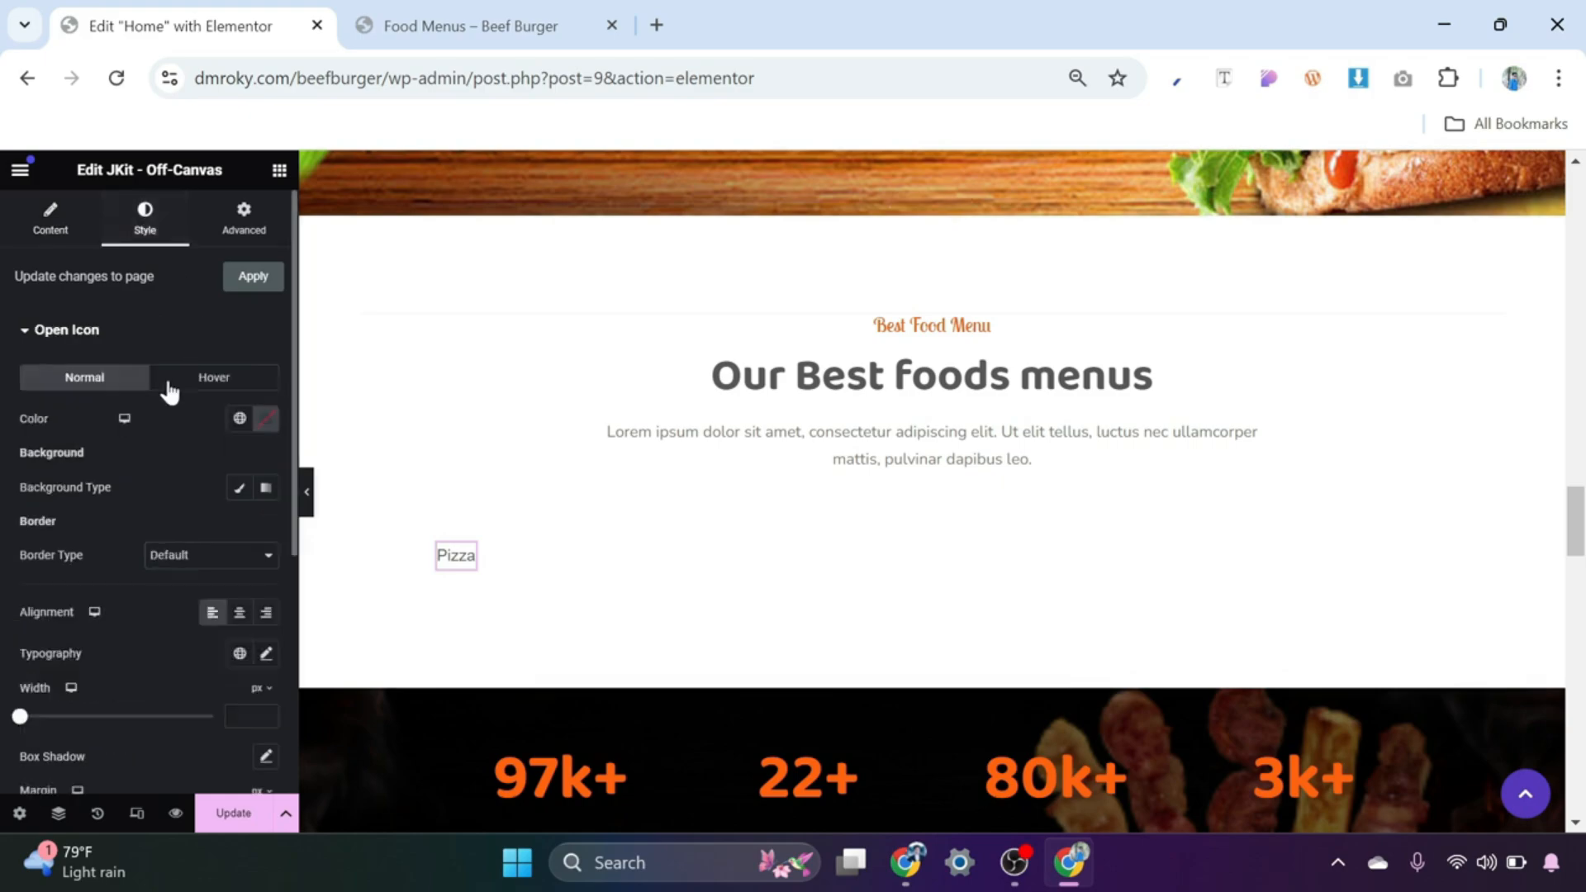
left_click(239, 420)
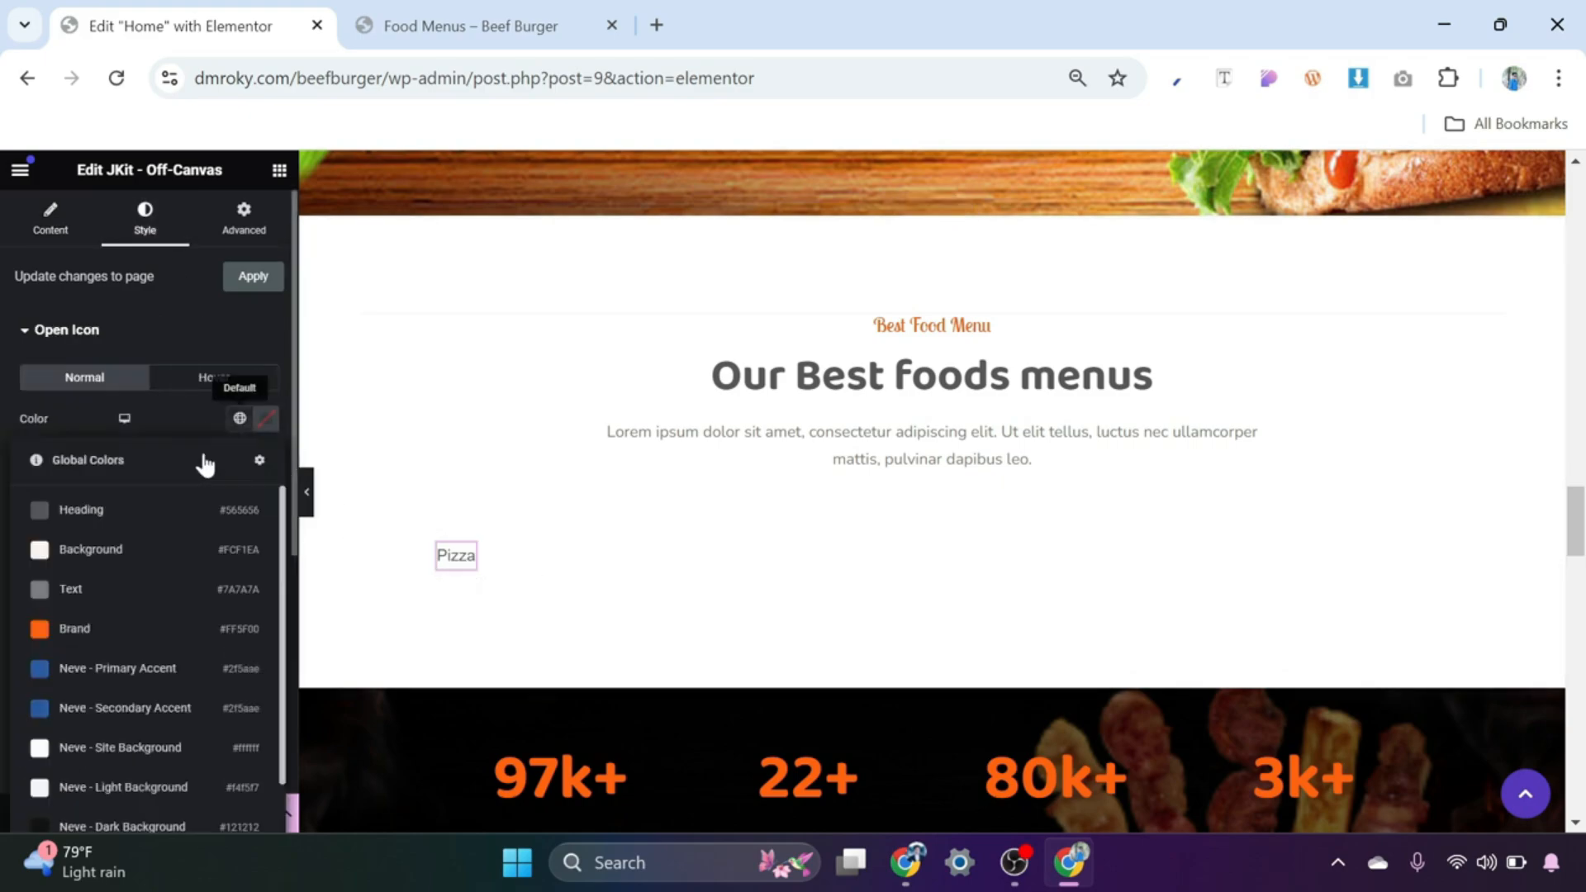
left_click(76, 630)
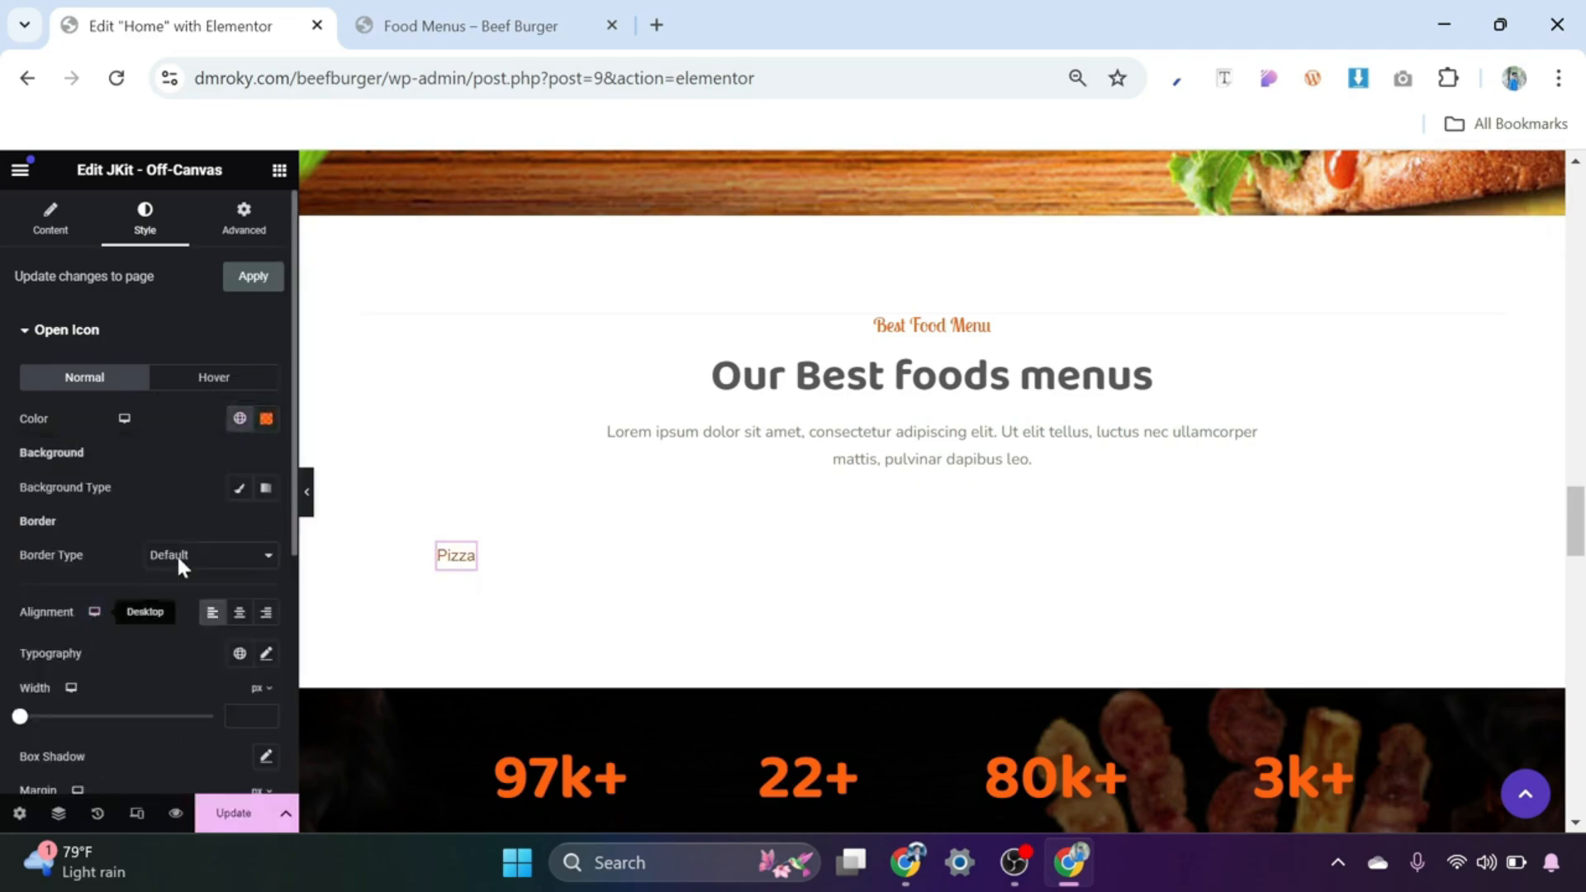
left_click(239, 494)
left_click(239, 529)
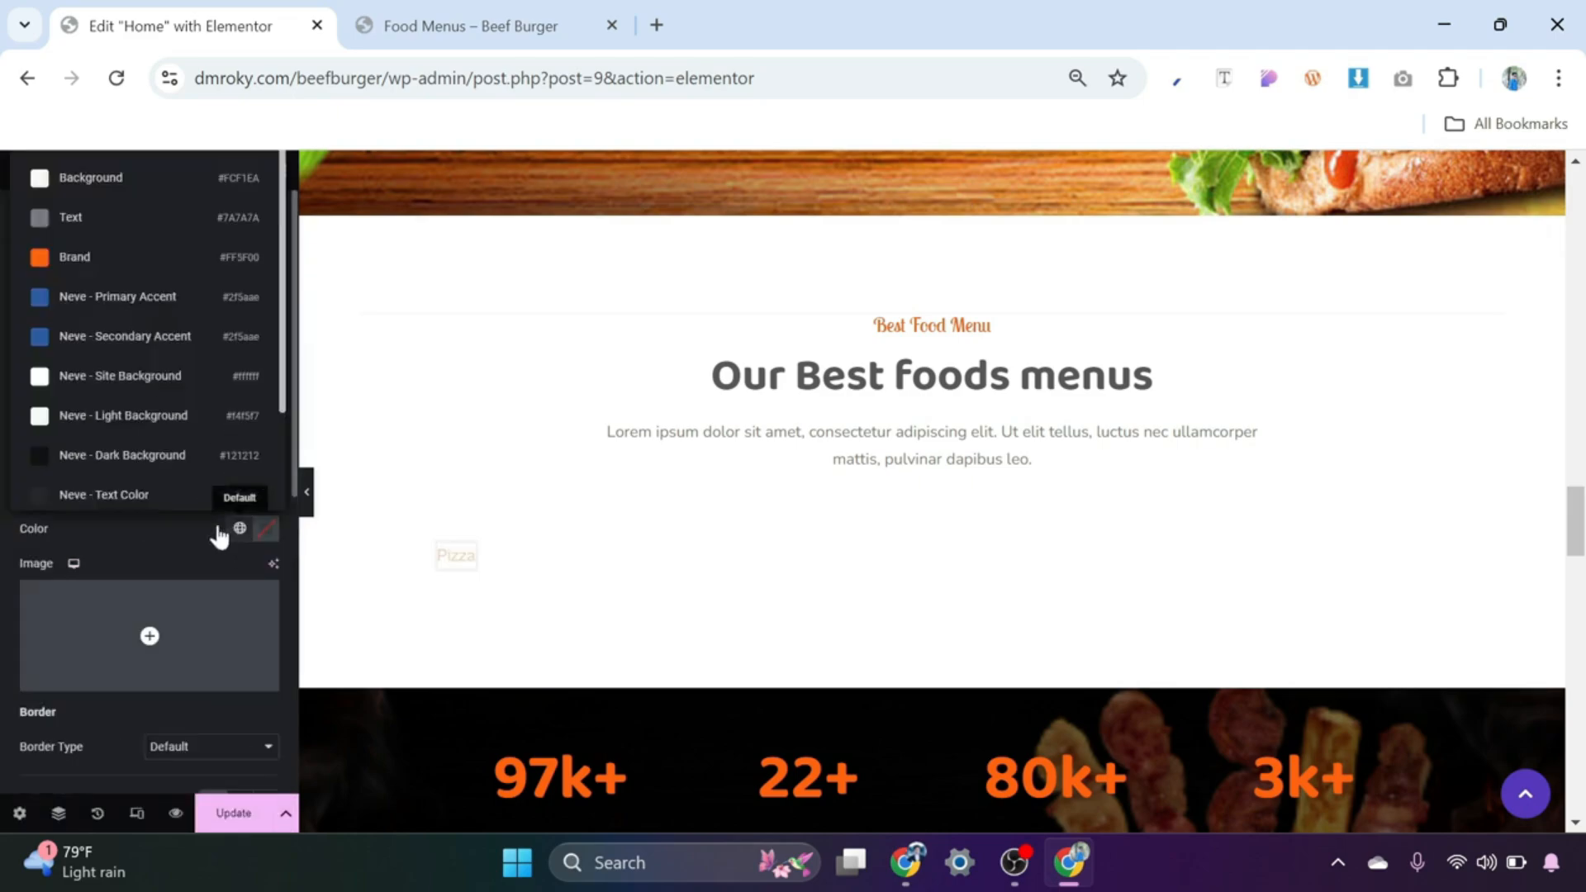
left_click(121, 257)
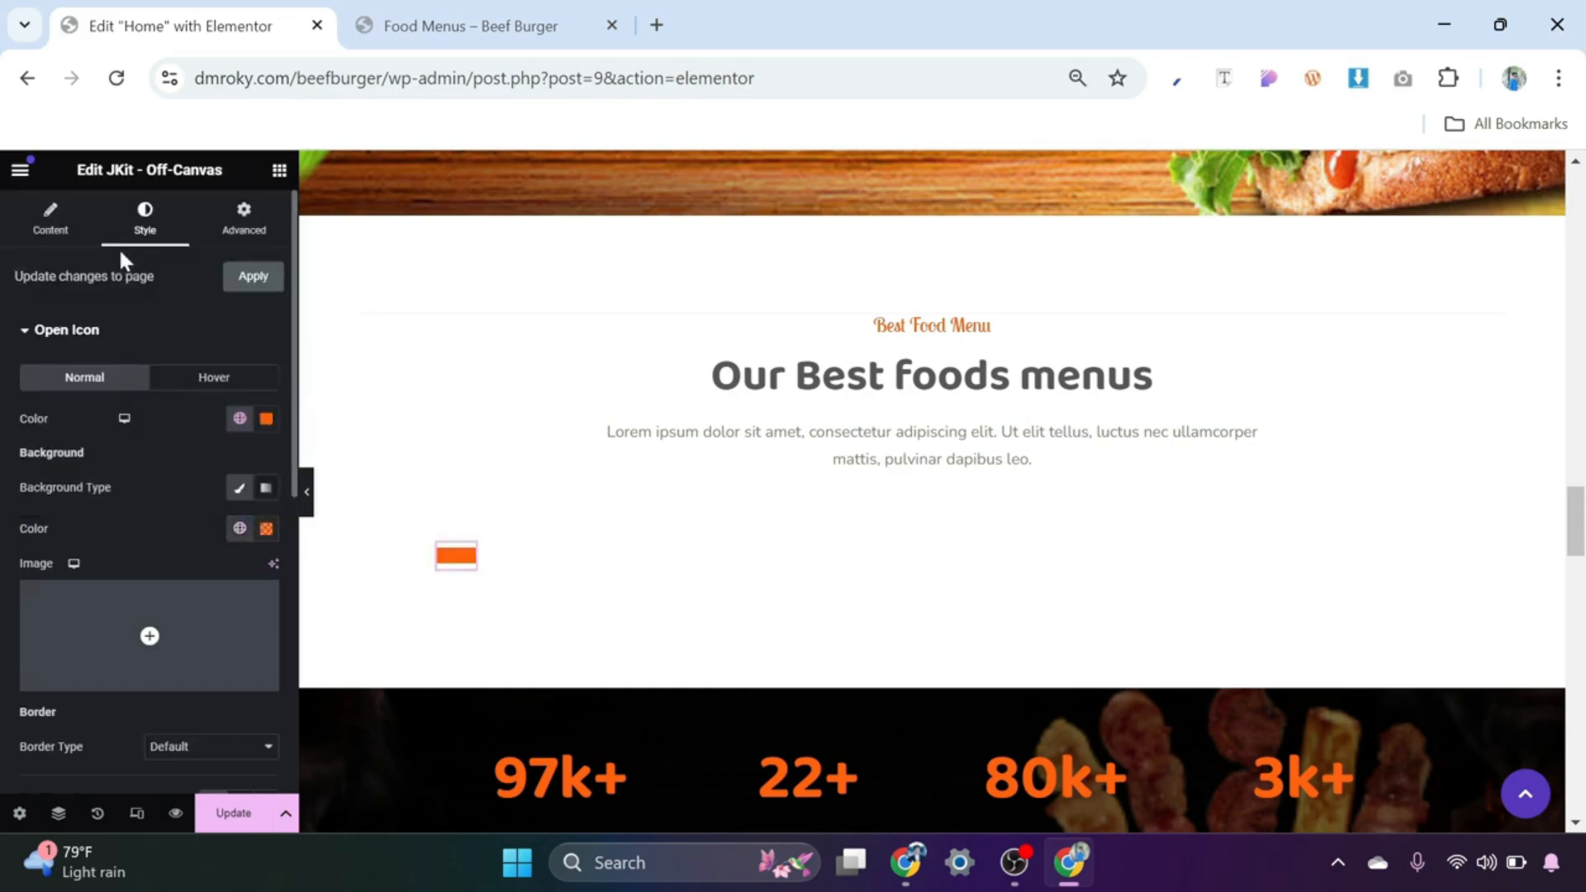
left_click(265, 529)
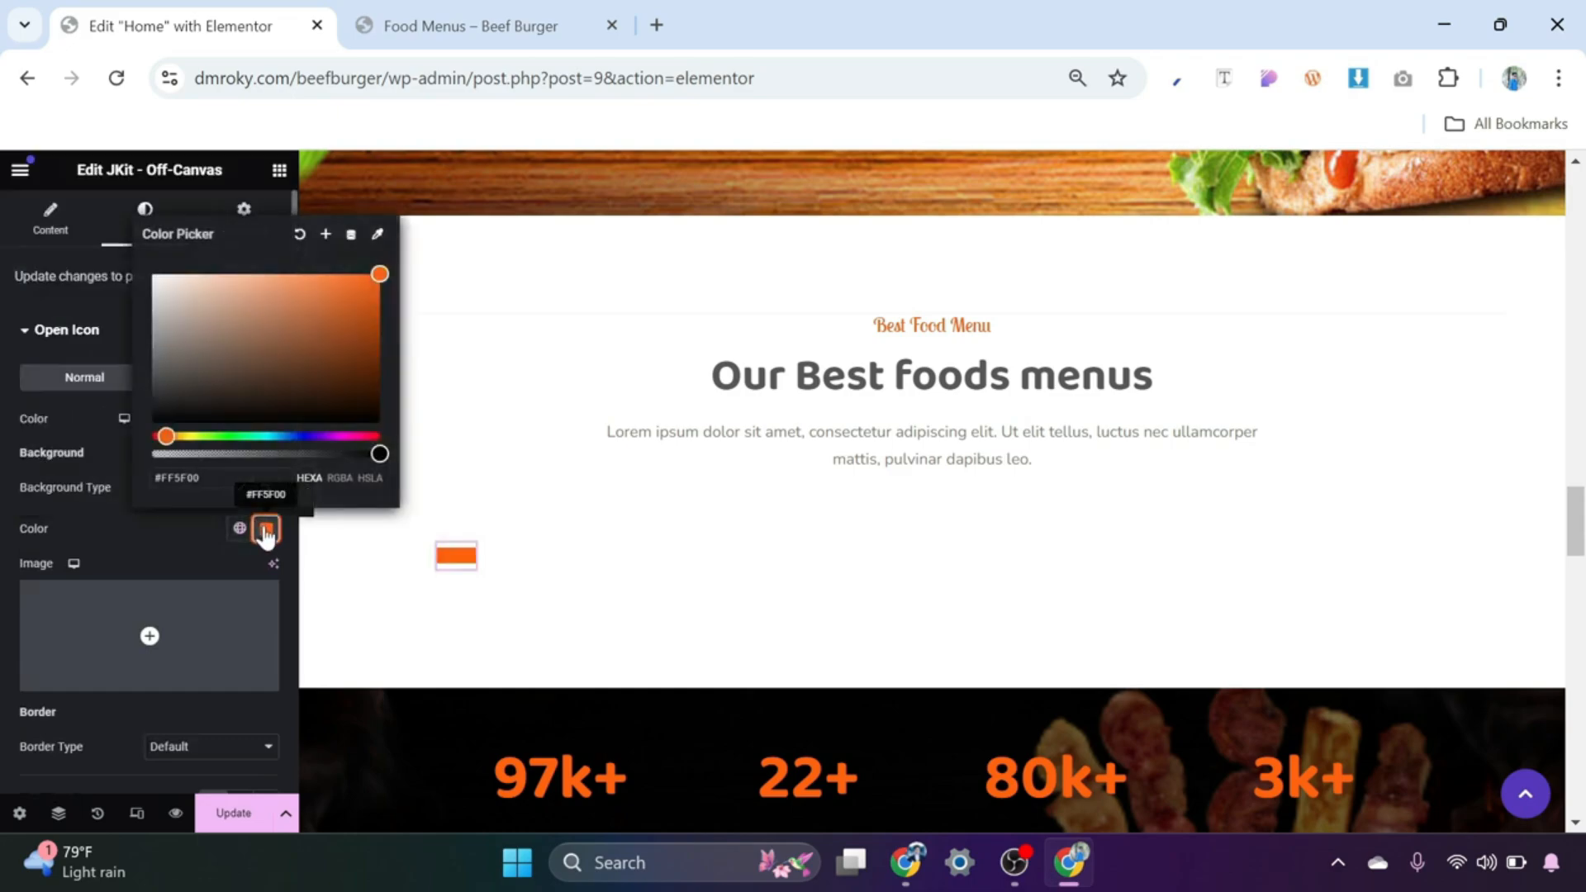
left_click_drag(380, 453, 172, 452)
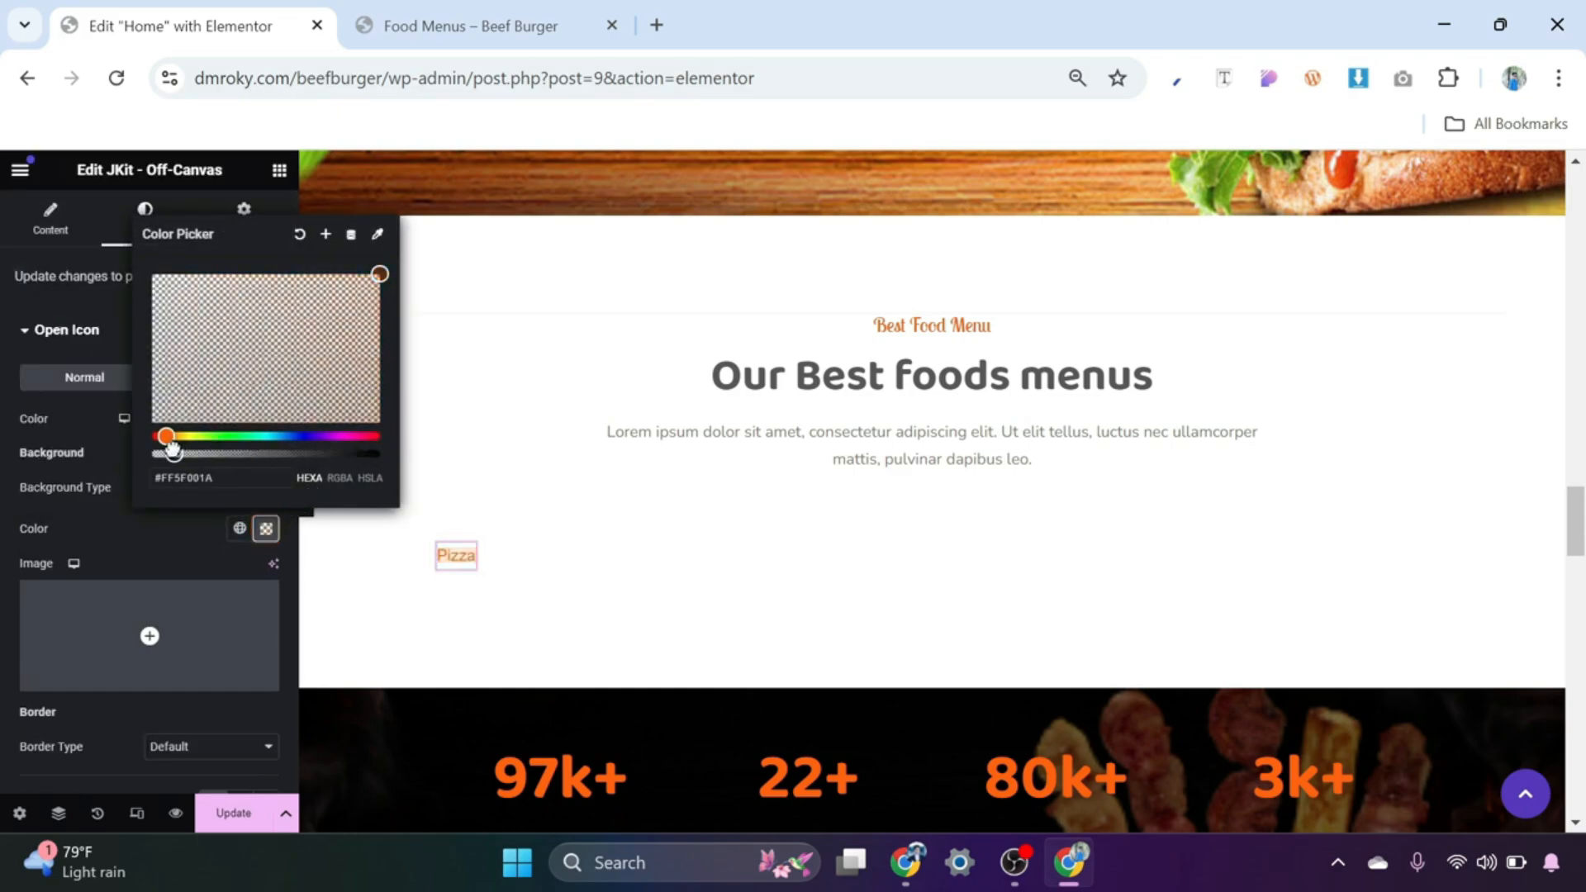
left_click(175, 532)
Step: Give the Pizza trigger a solid 1 px border on all sides in the global Brand color
scroll(186, 529, "down", 2)
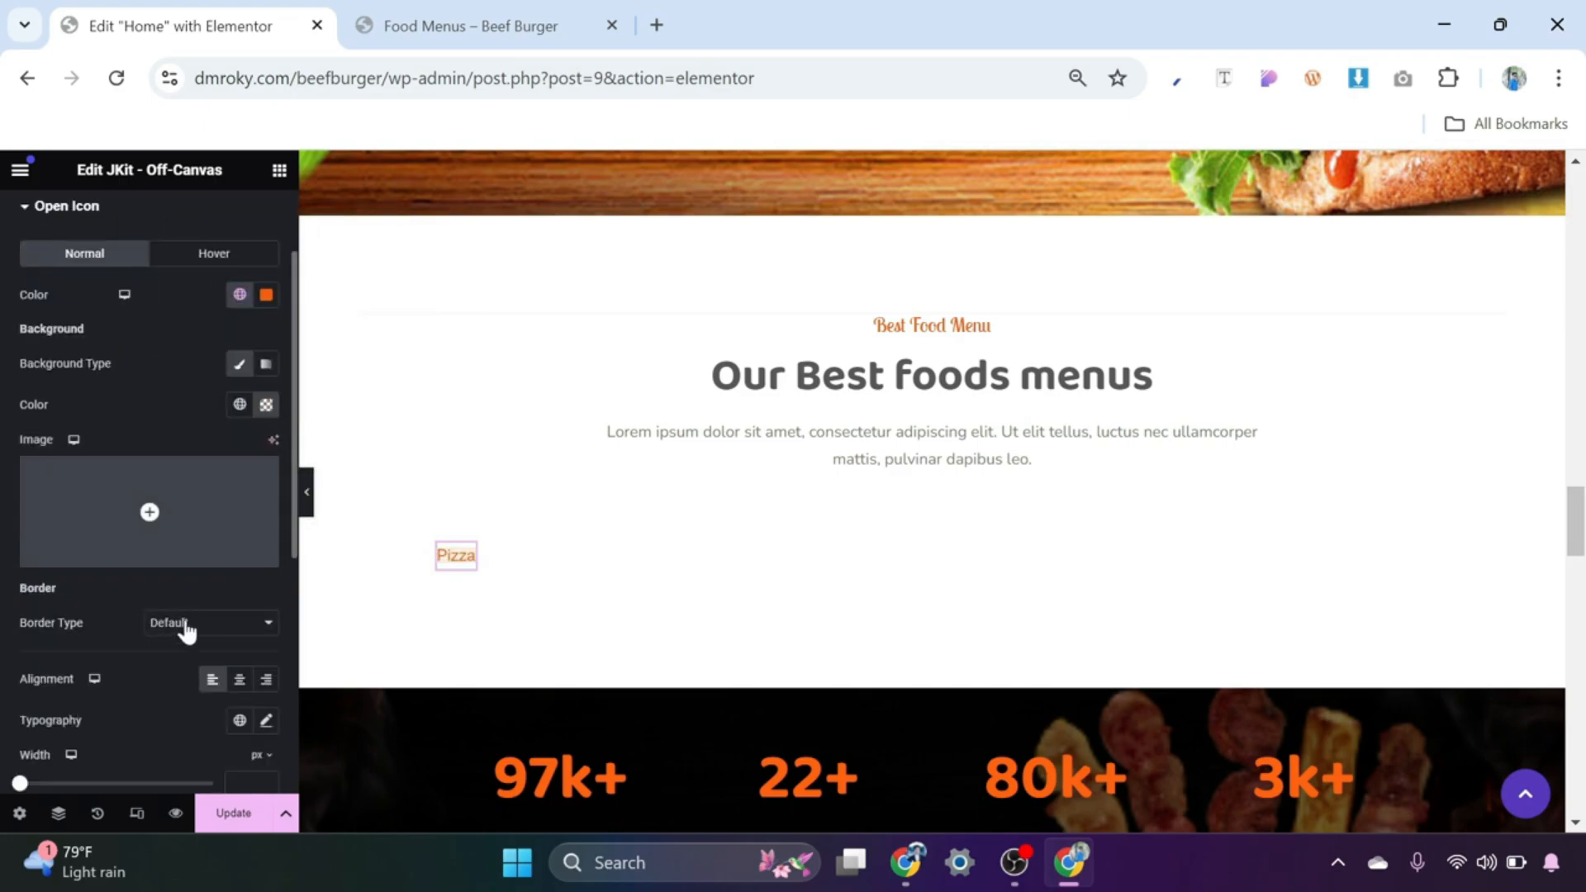
left_click(182, 625)
left_click(181, 484)
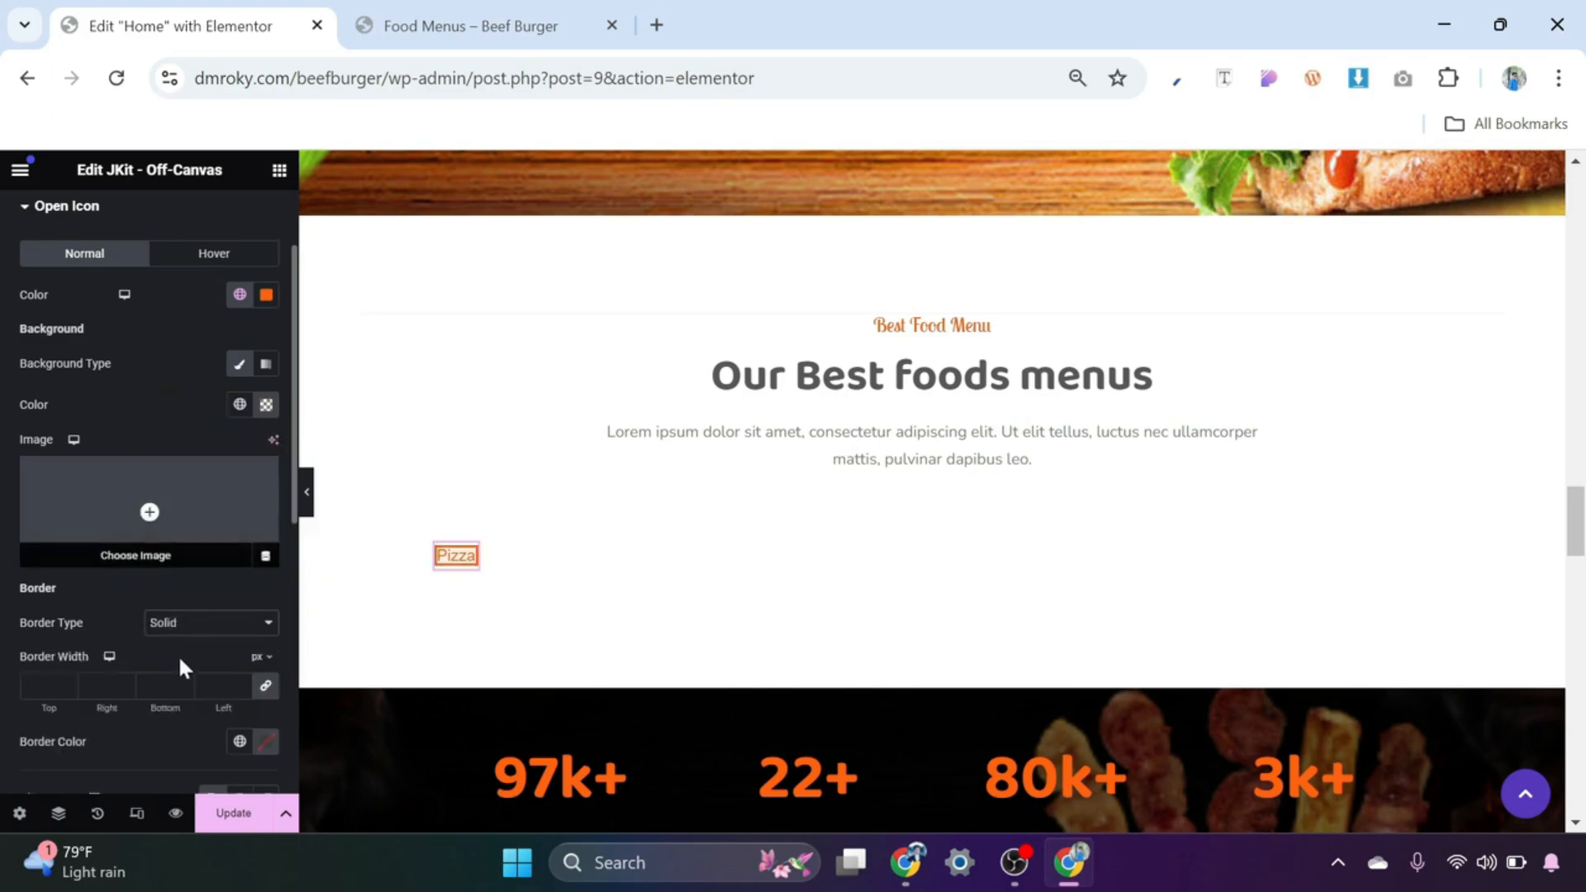
left_click(161, 687)
type("1")
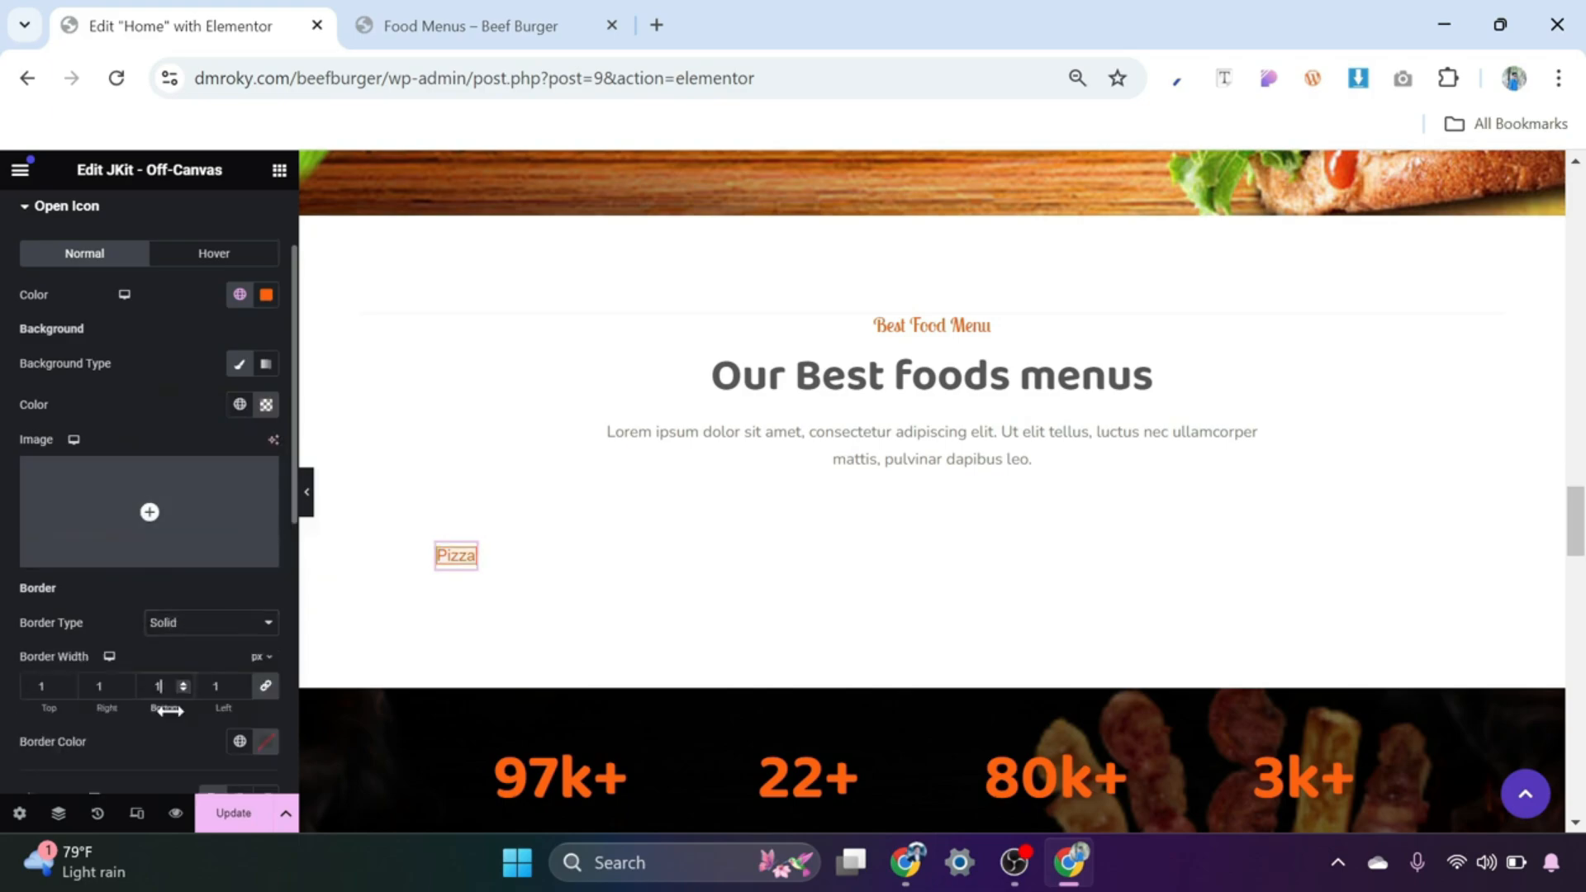
scroll(176, 721, "down", 2)
left_click(240, 618)
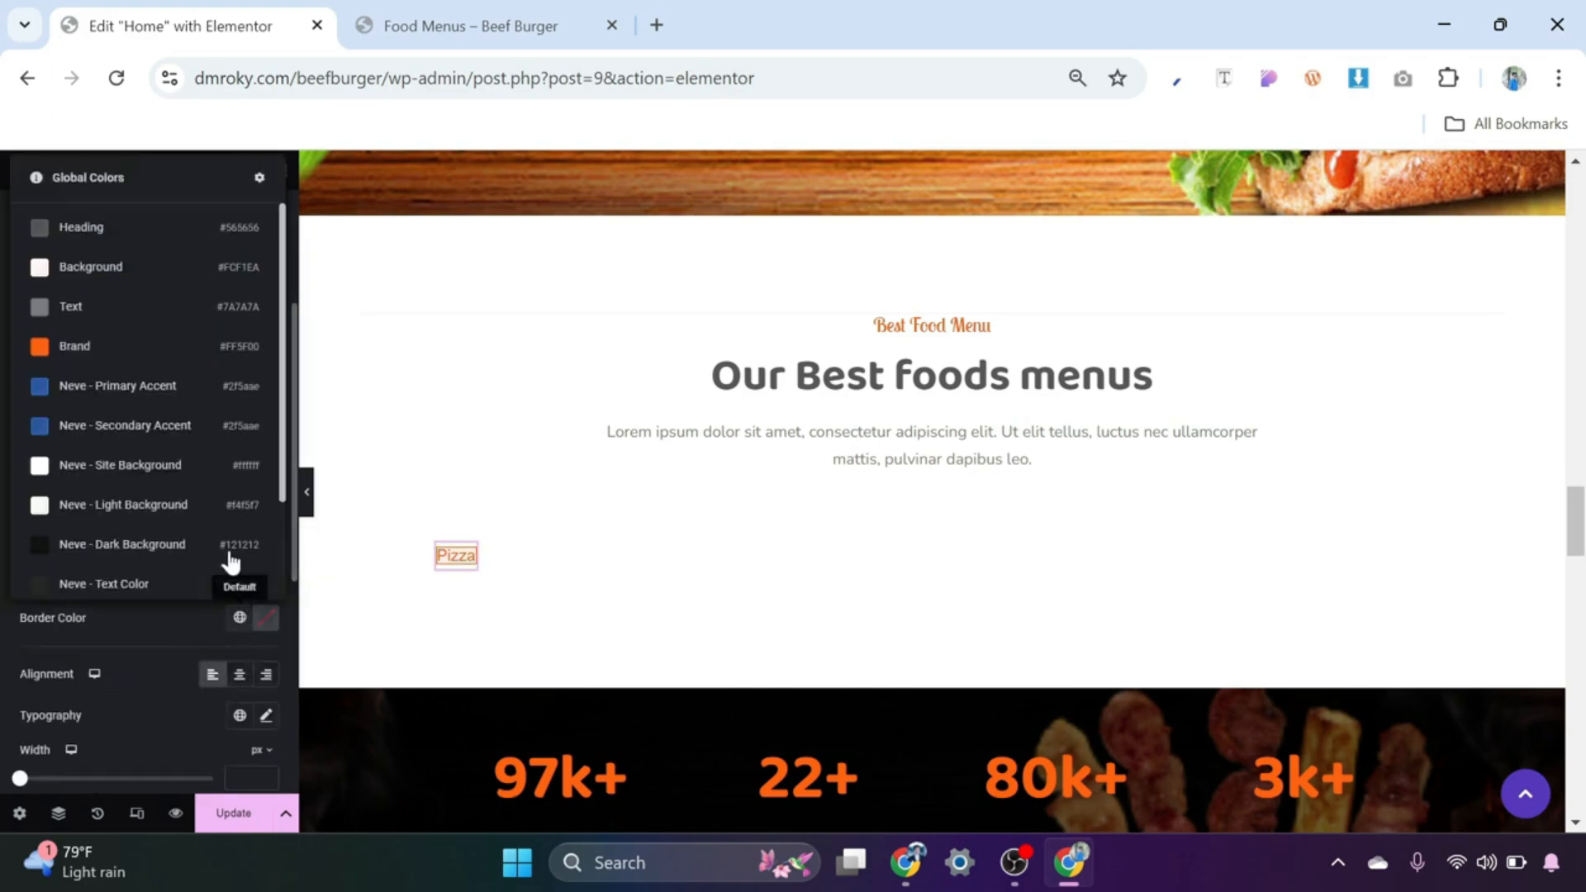
left_click(120, 347)
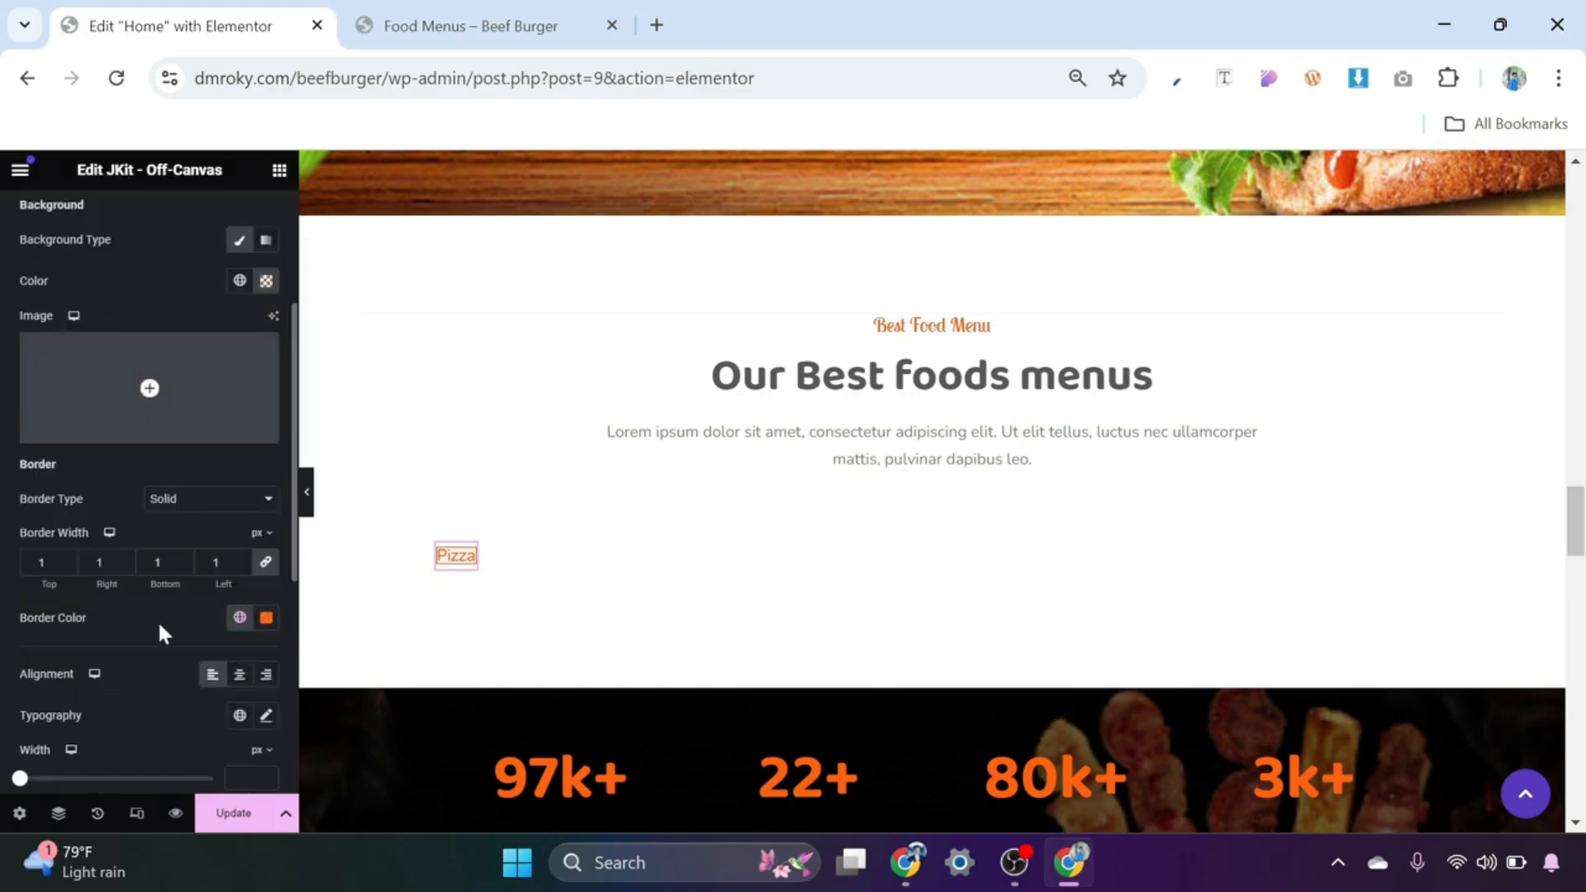
Step: Set the Pizza trigger's border radius to 10 px and its padding to 10 px top and bottom, 20 px right and left
scroll(157, 620, "down", 3)
scroll(170, 598, "down", 3)
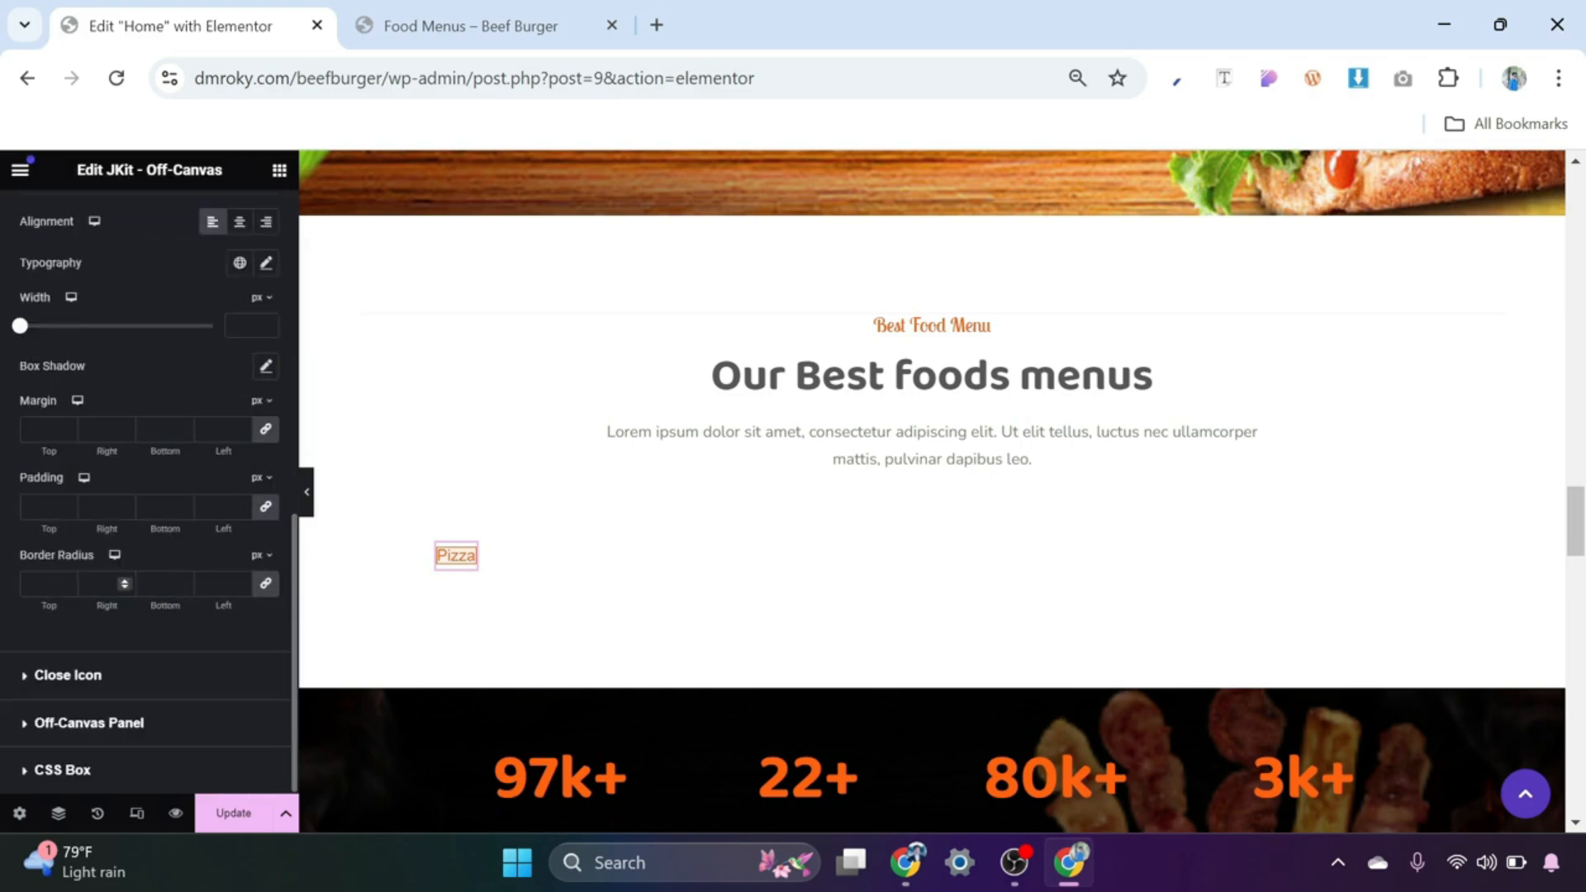
left_click(100, 583)
type("10")
left_click(265, 508)
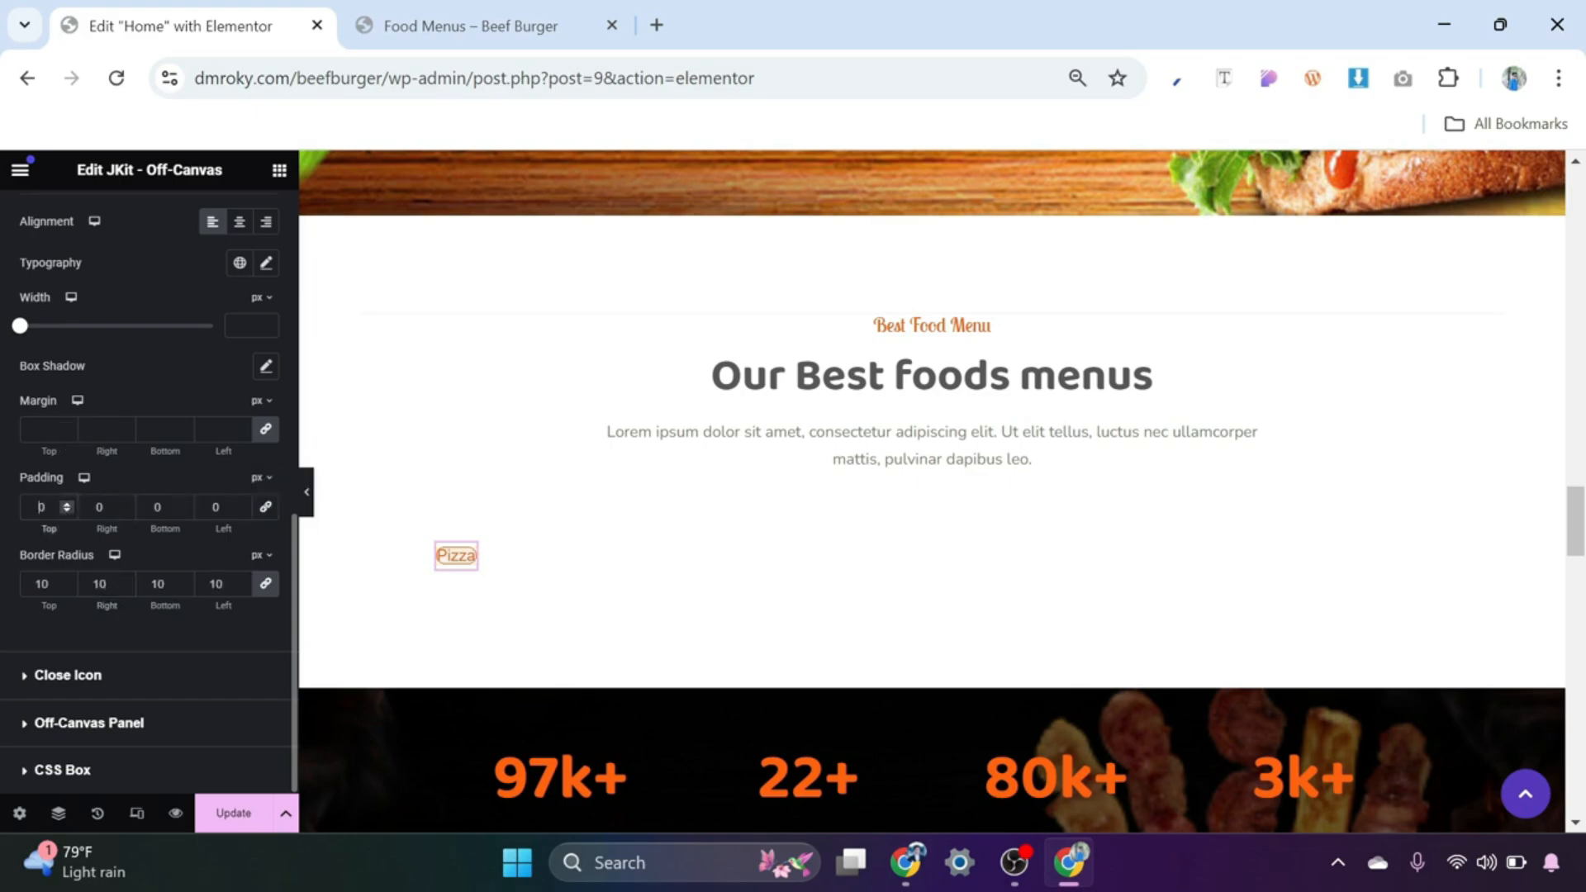
type("1")
left_click(155, 507)
type("1")
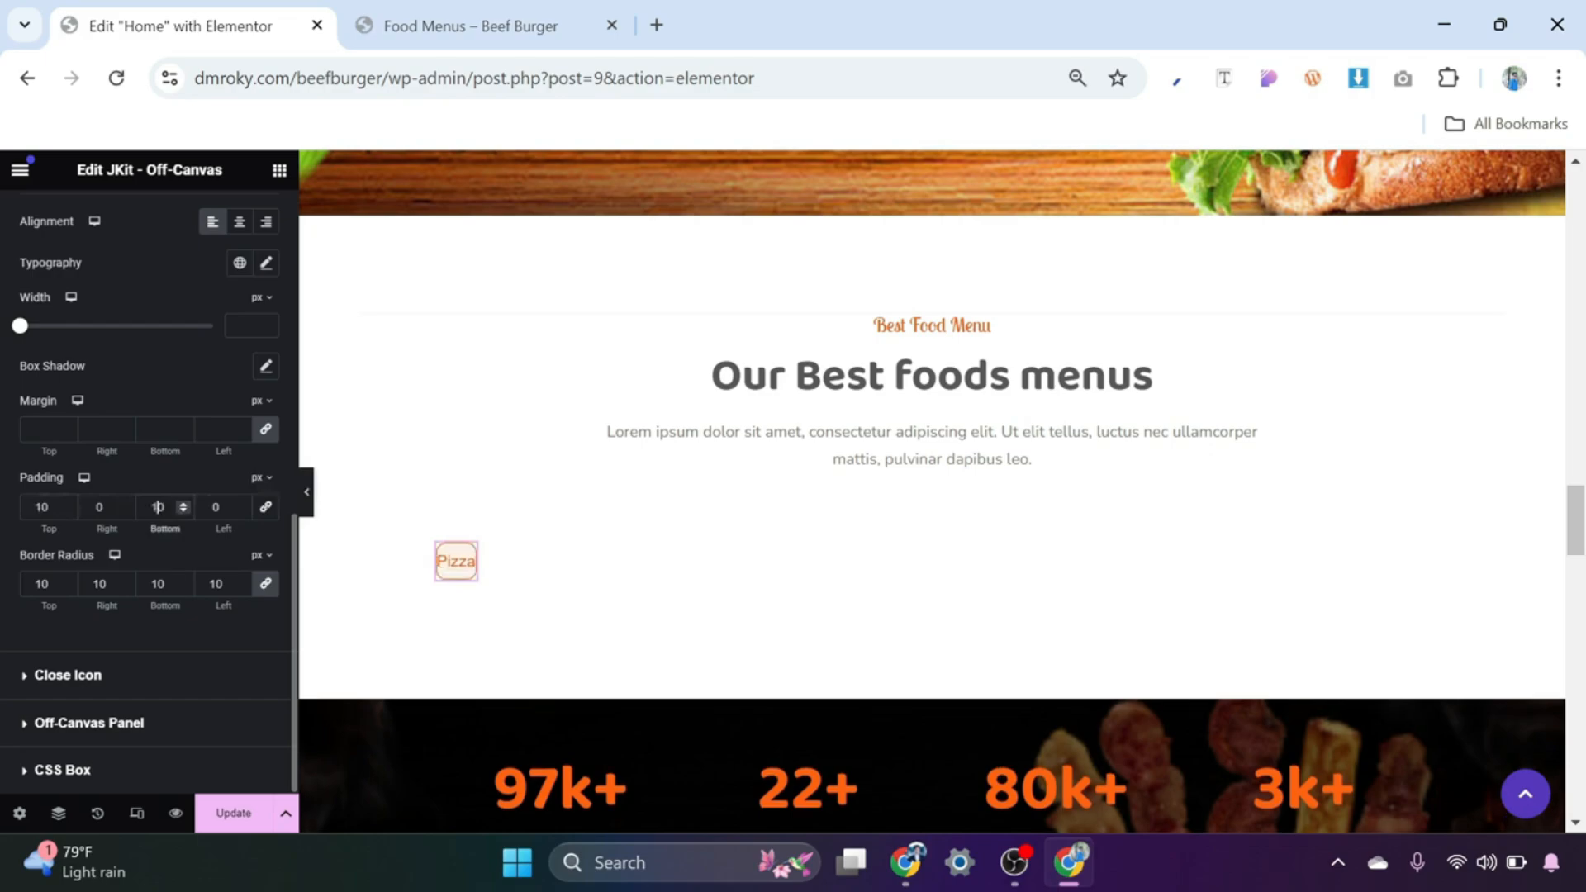
left_click(96, 508)
type("2")
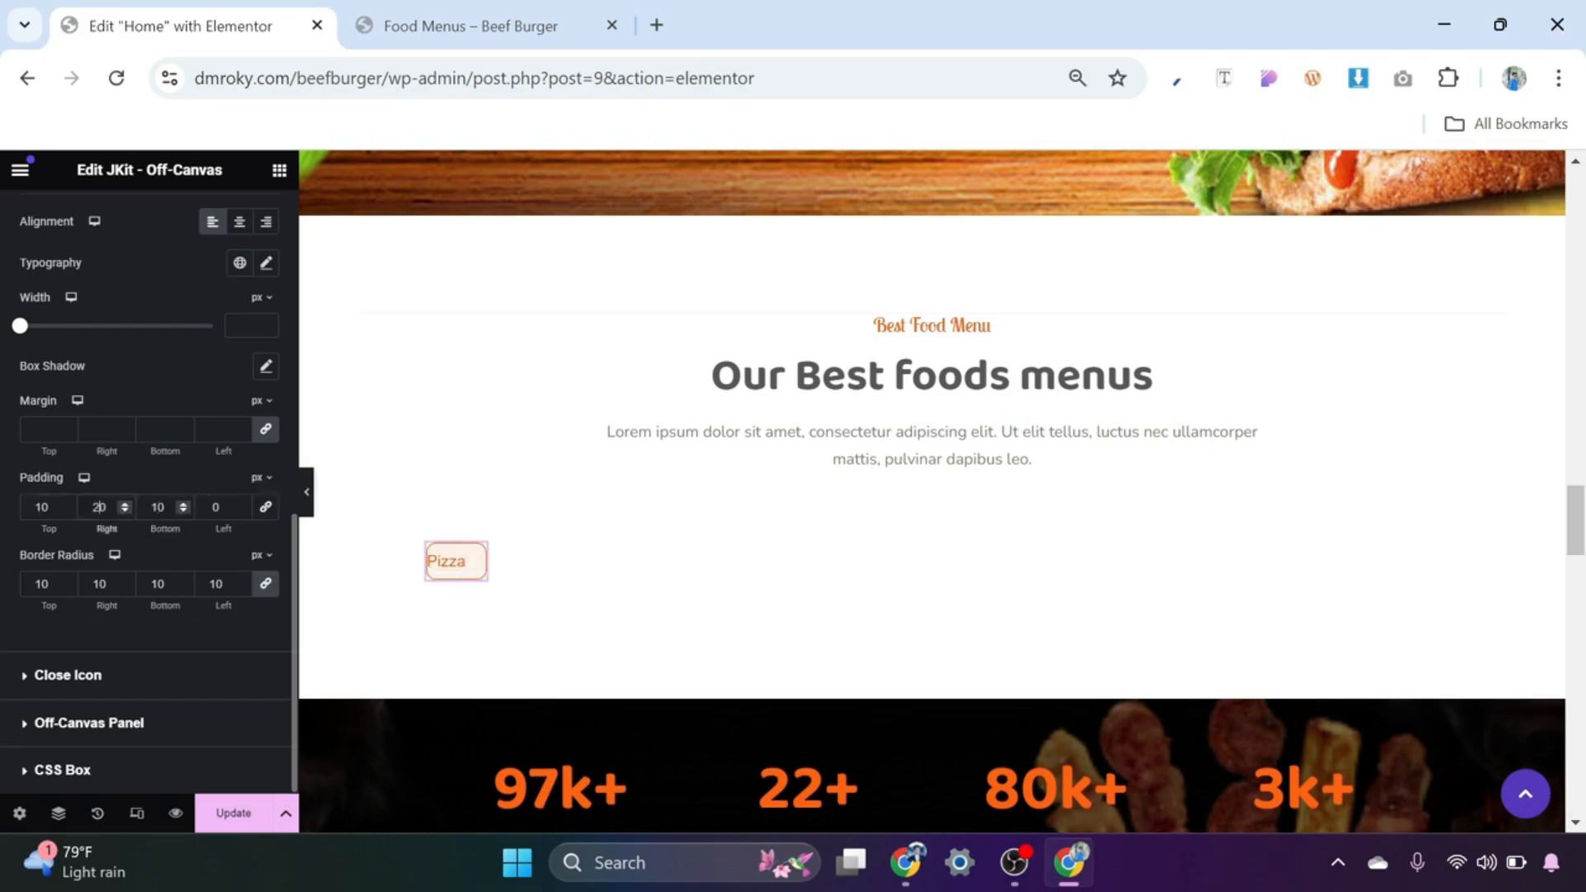
left_click(210, 508)
type("2")
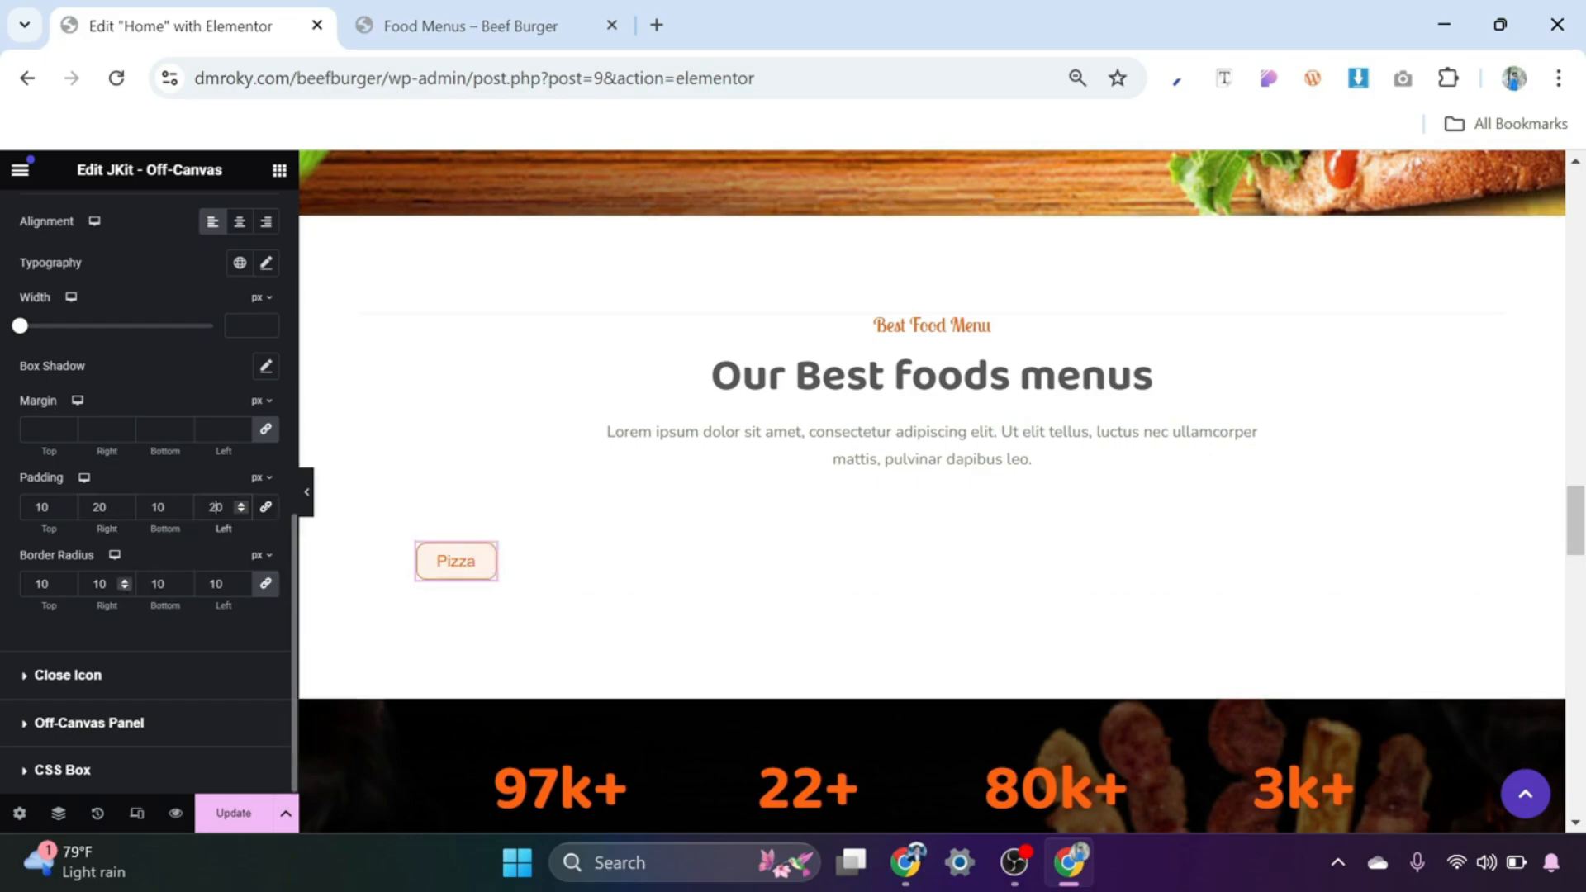
Step: Apply the global Sub-Heading font to the Pizza trigger, with size 18 px and weight 700 (Bold)
scroll(168, 415, "up", 2)
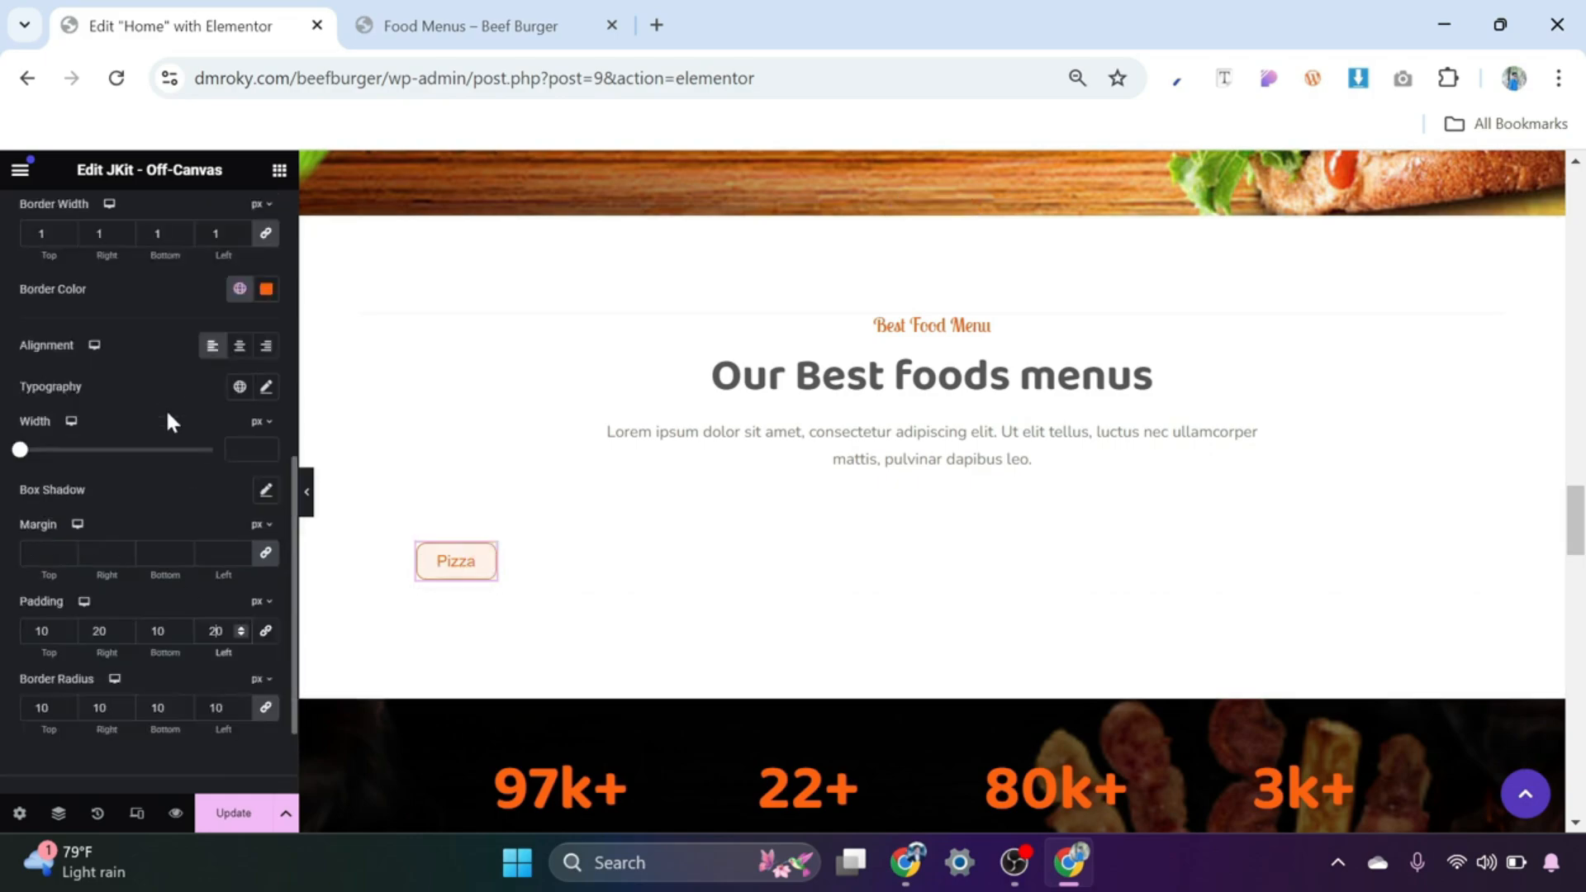
left_click(240, 388)
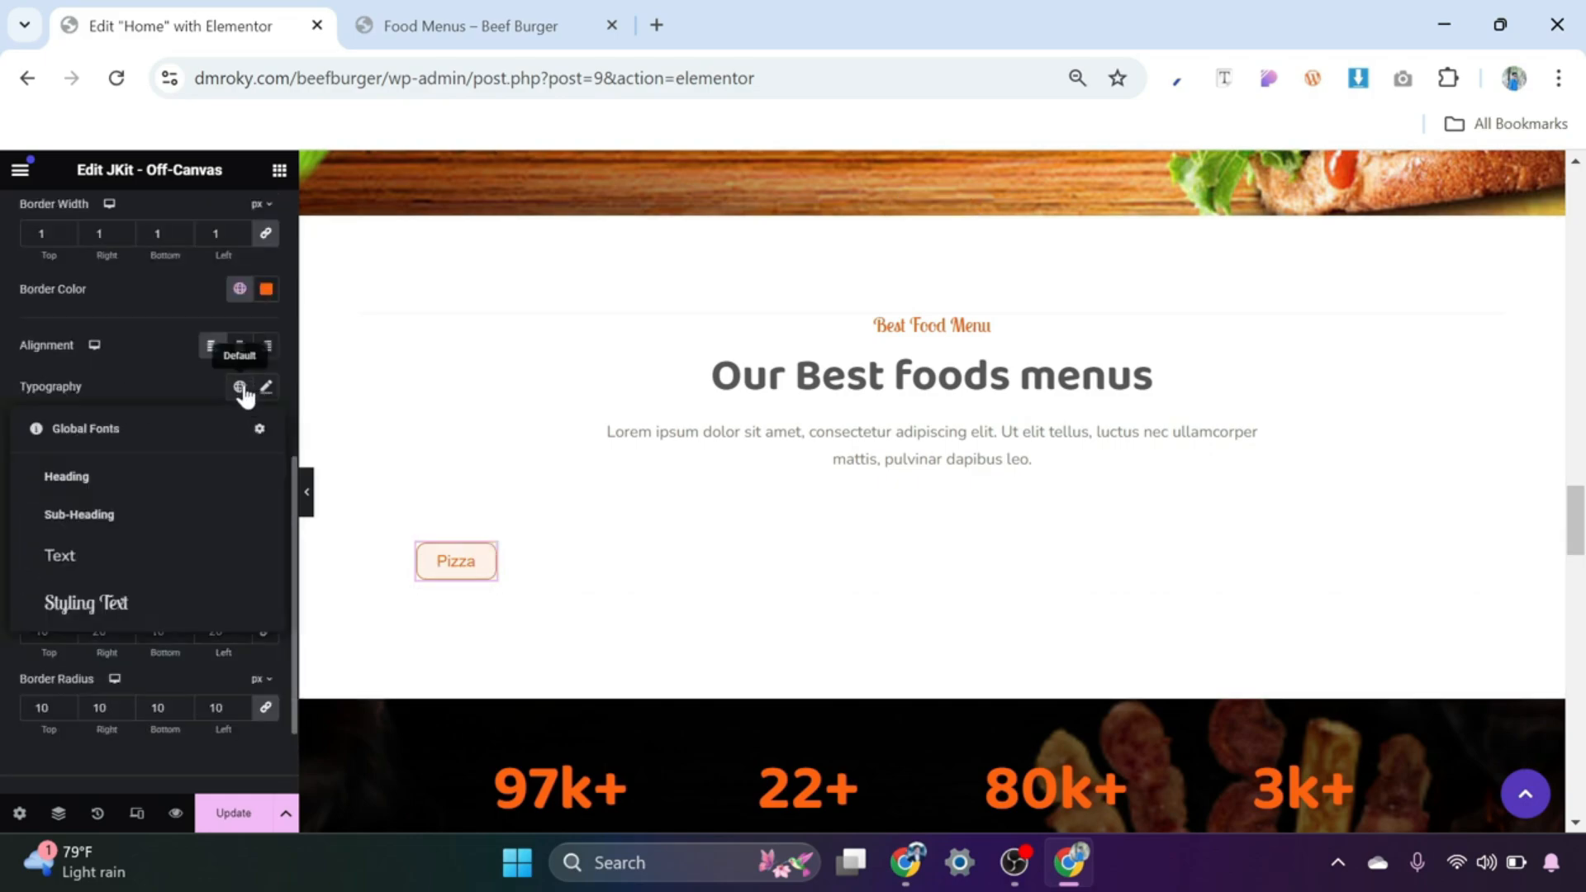
left_click(119, 519)
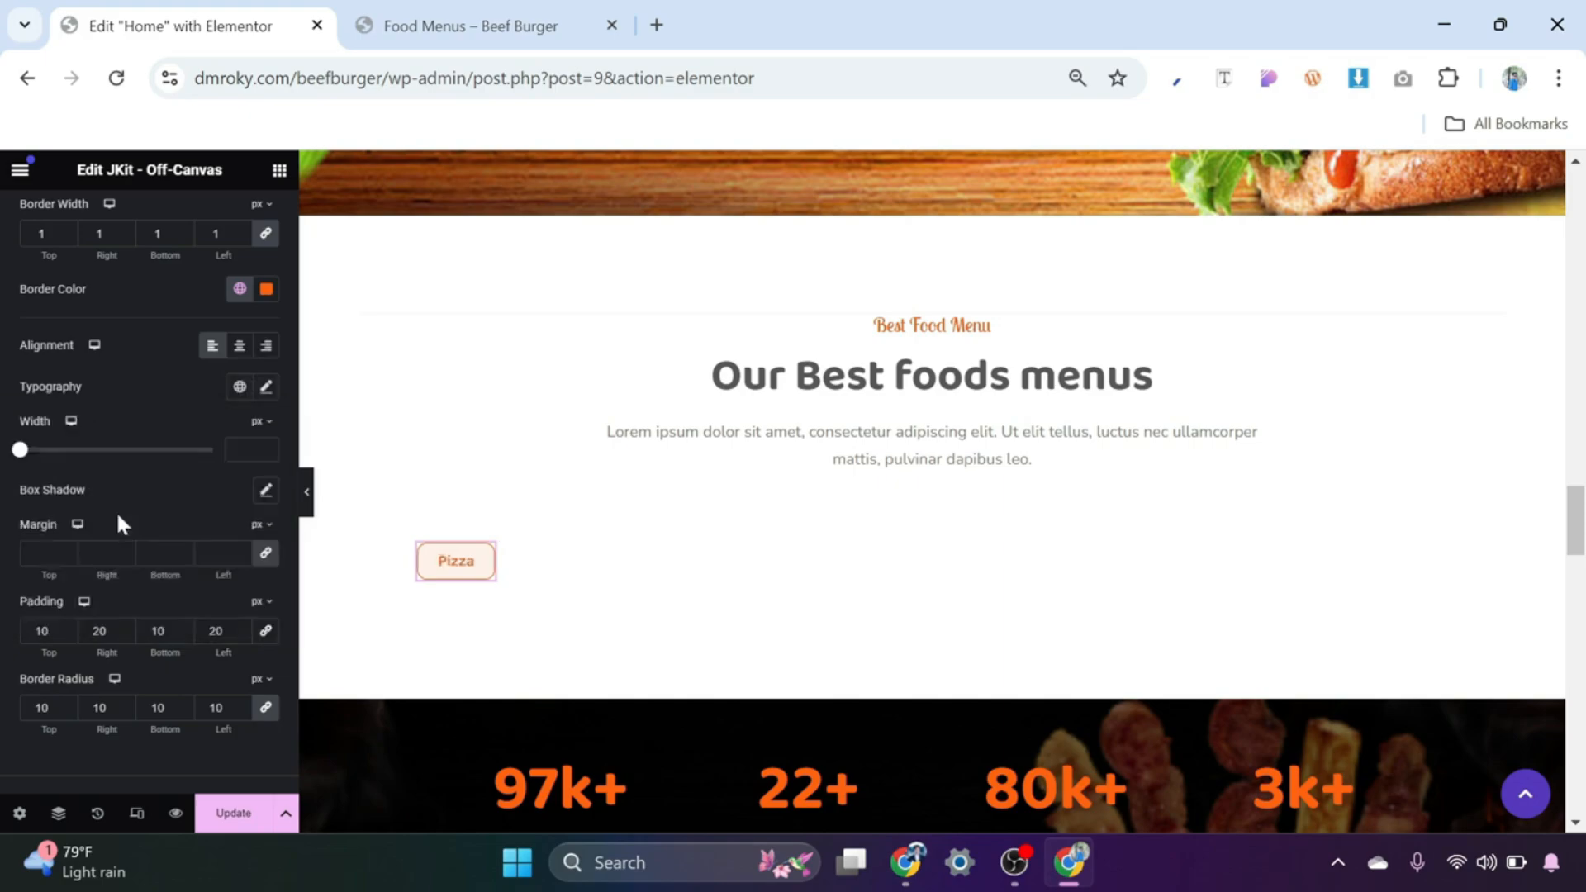
left_click(266, 388)
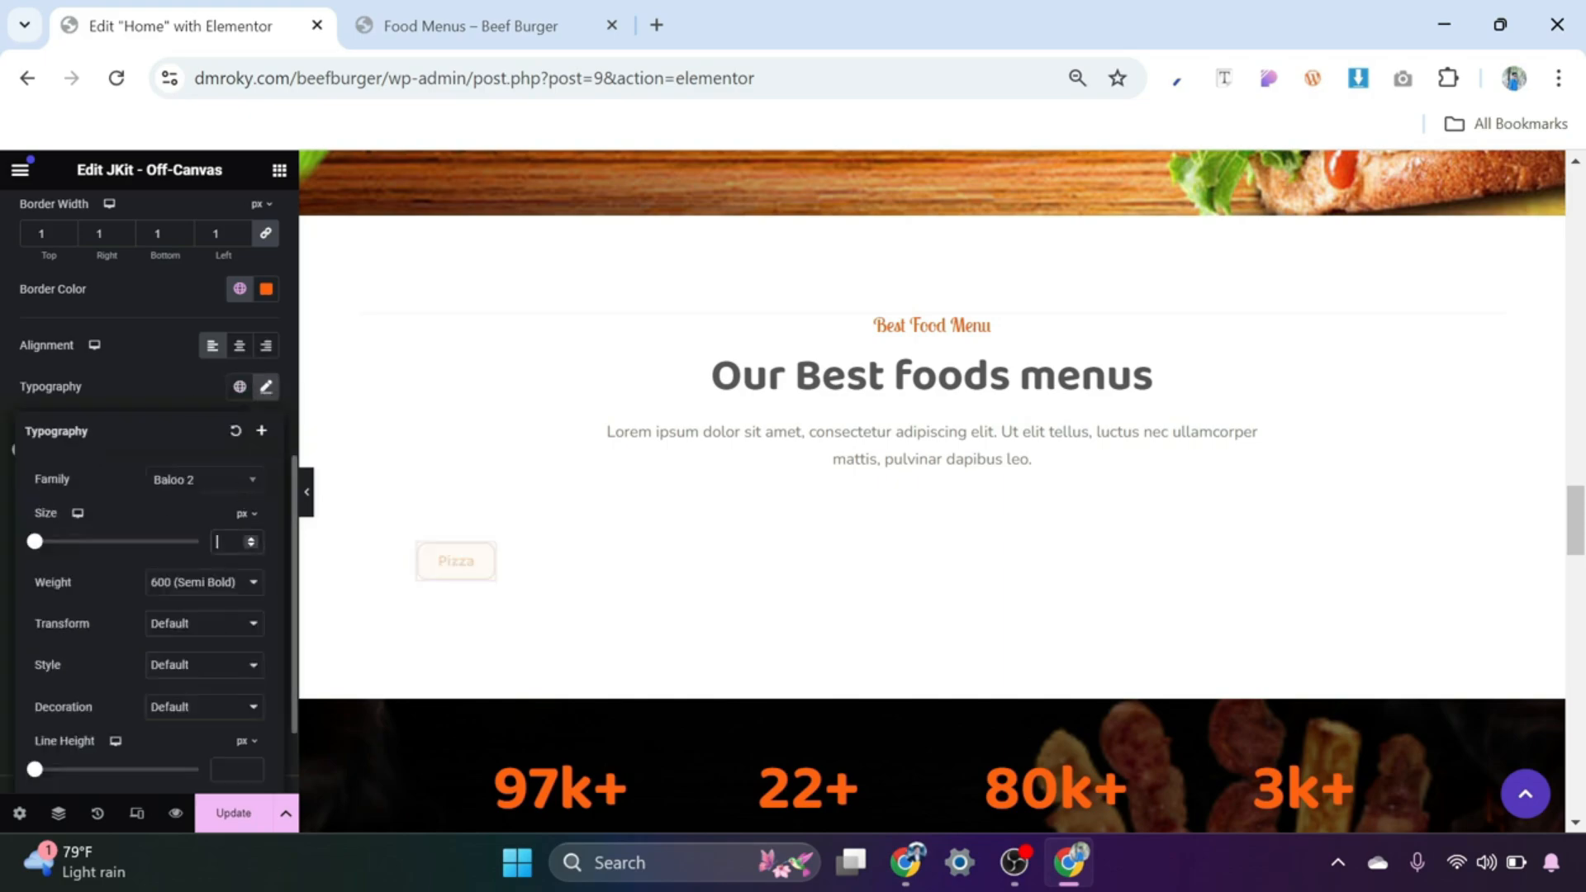
type("18")
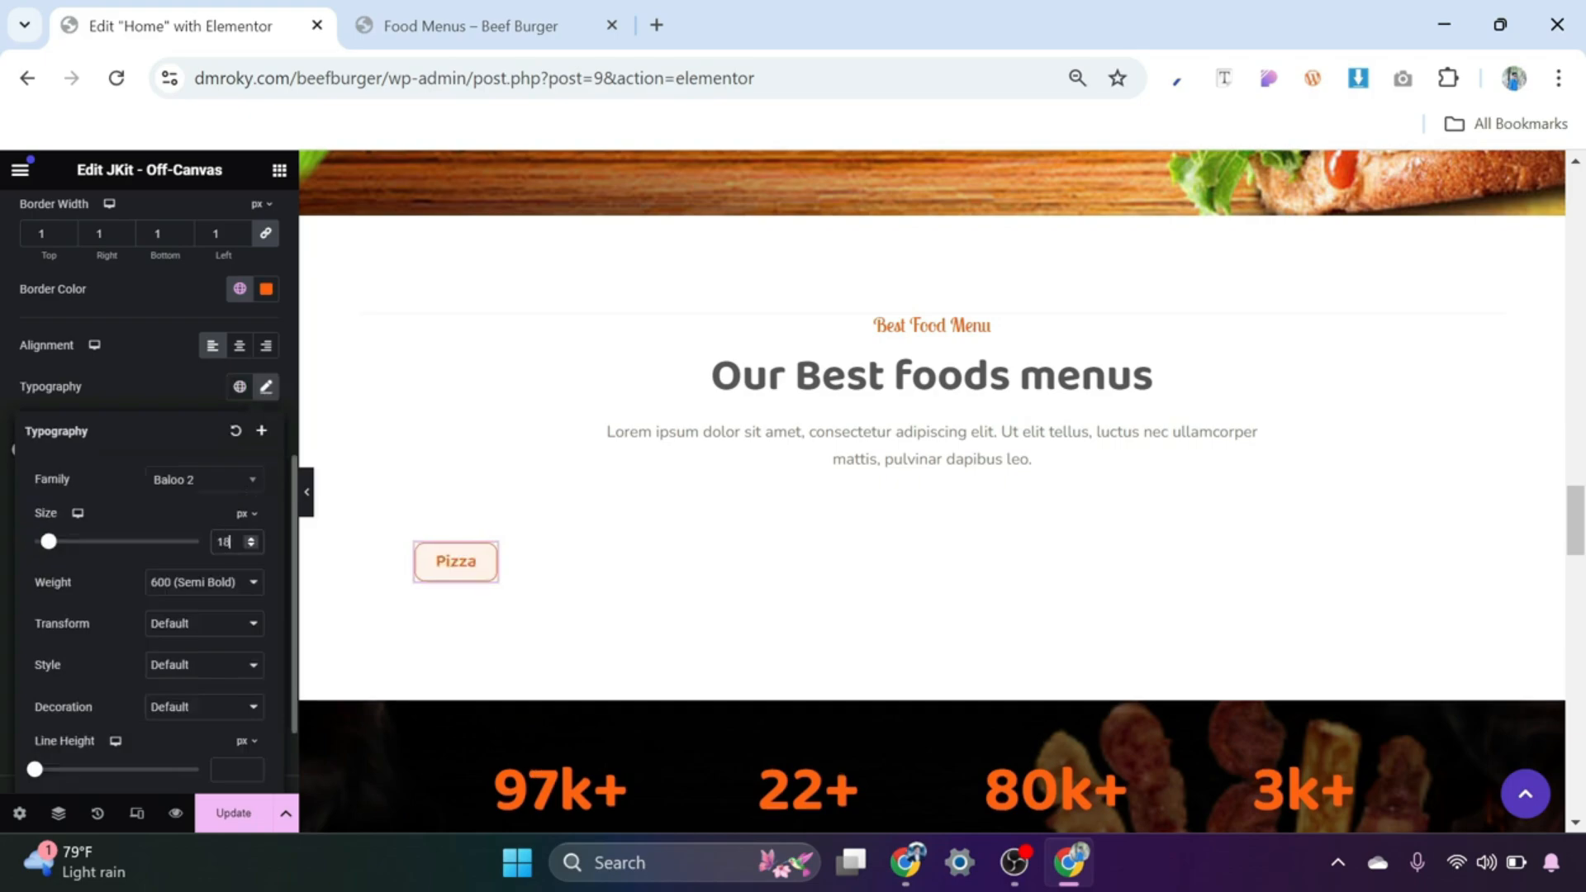
left_click(234, 589)
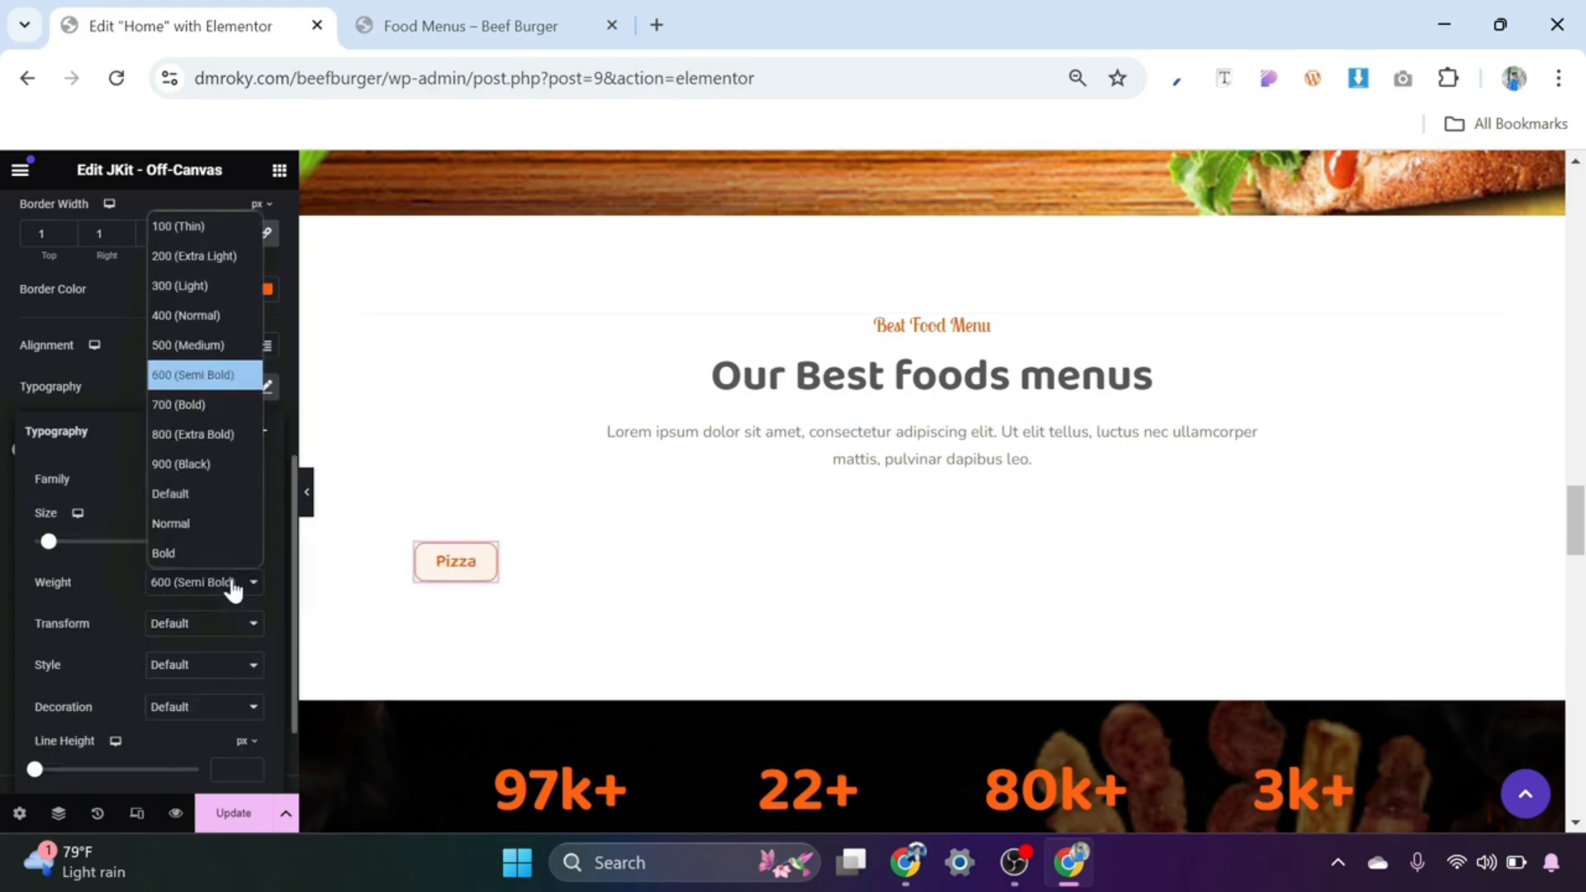
left_click(207, 404)
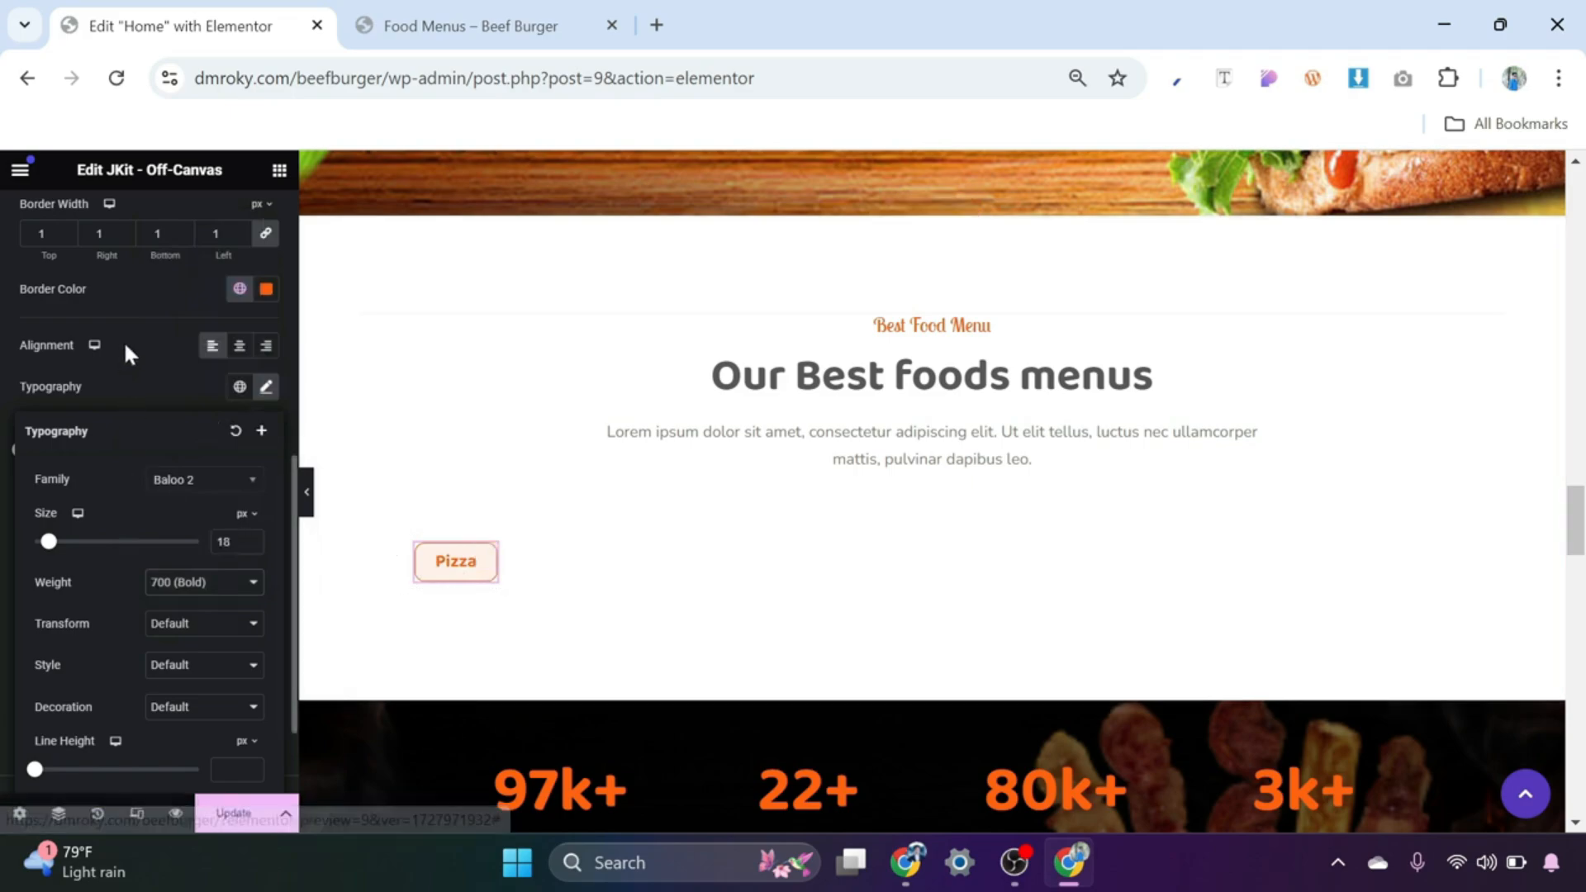
Step: Assign the Chicken Pizza template to the off-canvas widget and open its panel from the Pizza trigger to preview it
scroll(140, 404, "up", 3)
scroll(165, 513, "up", 4)
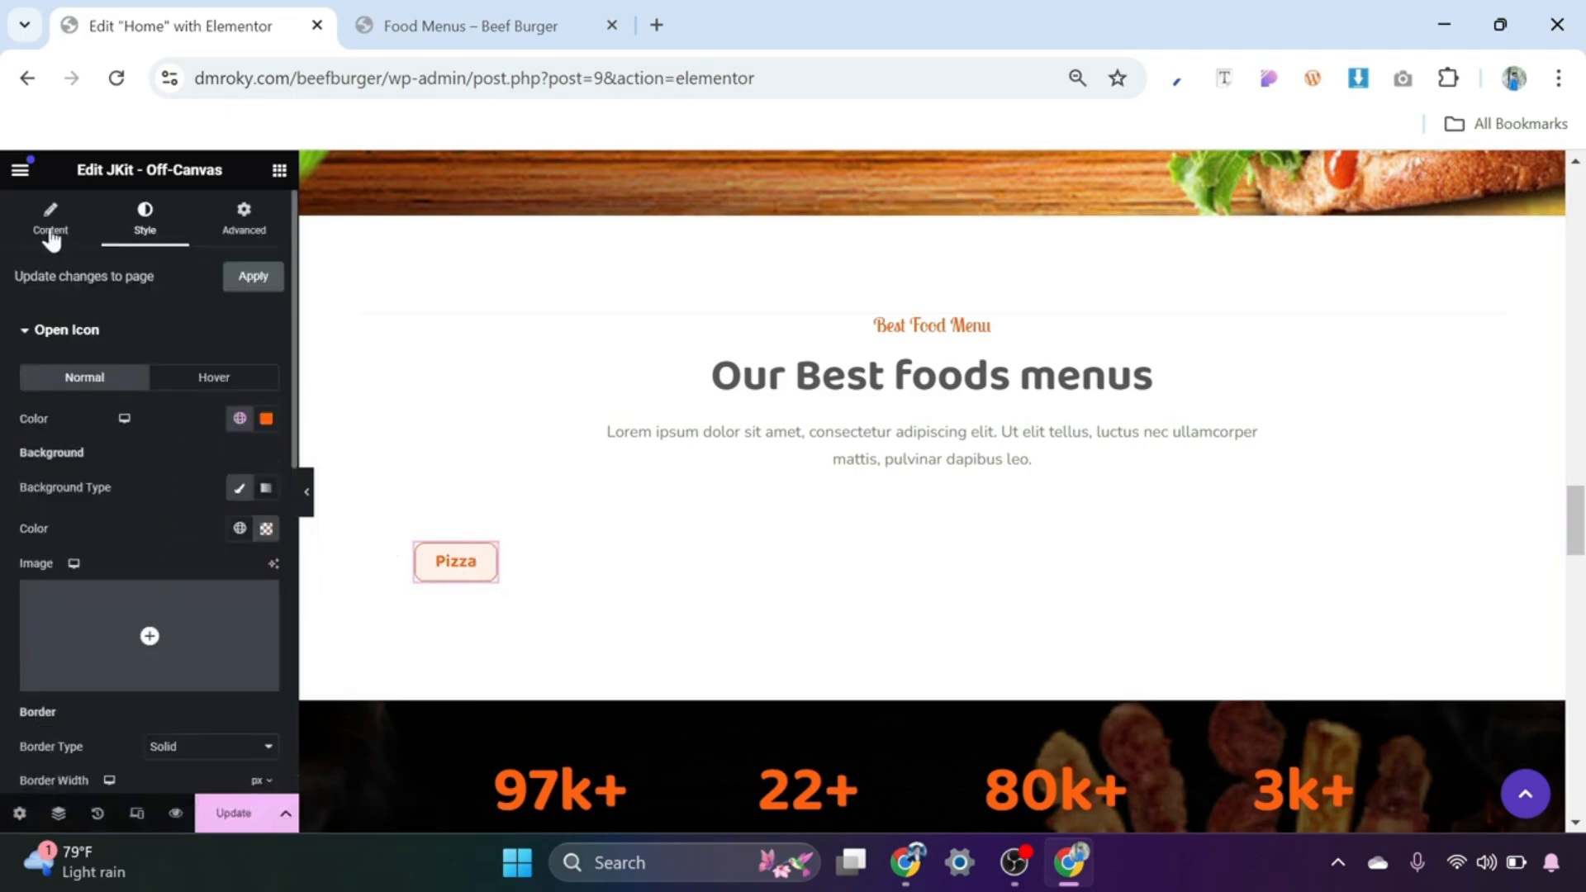
left_click(51, 225)
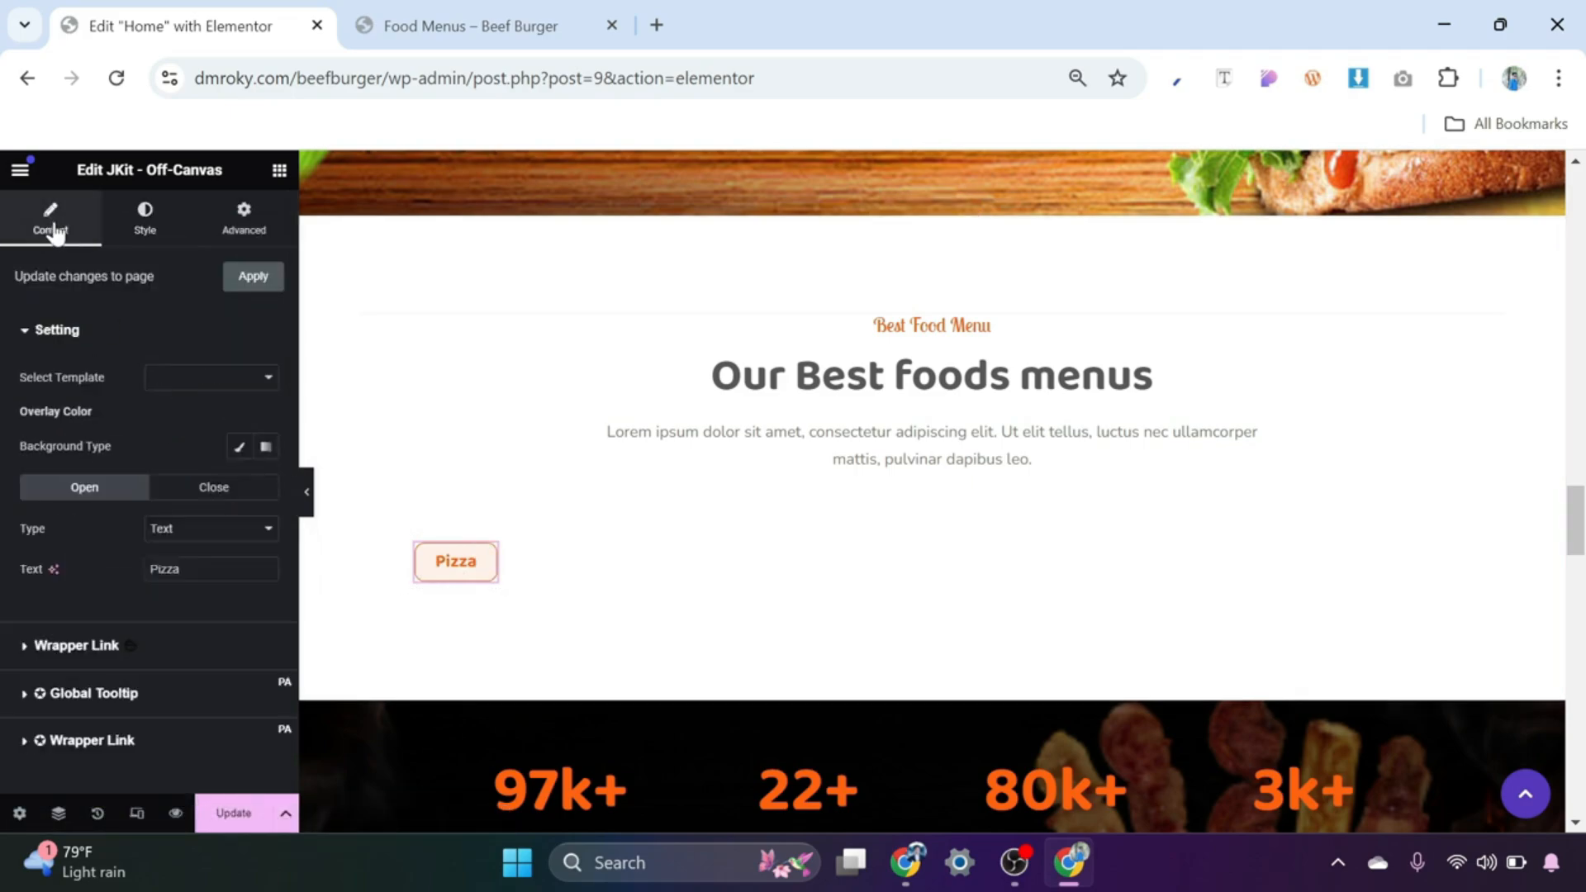
left_click(217, 380)
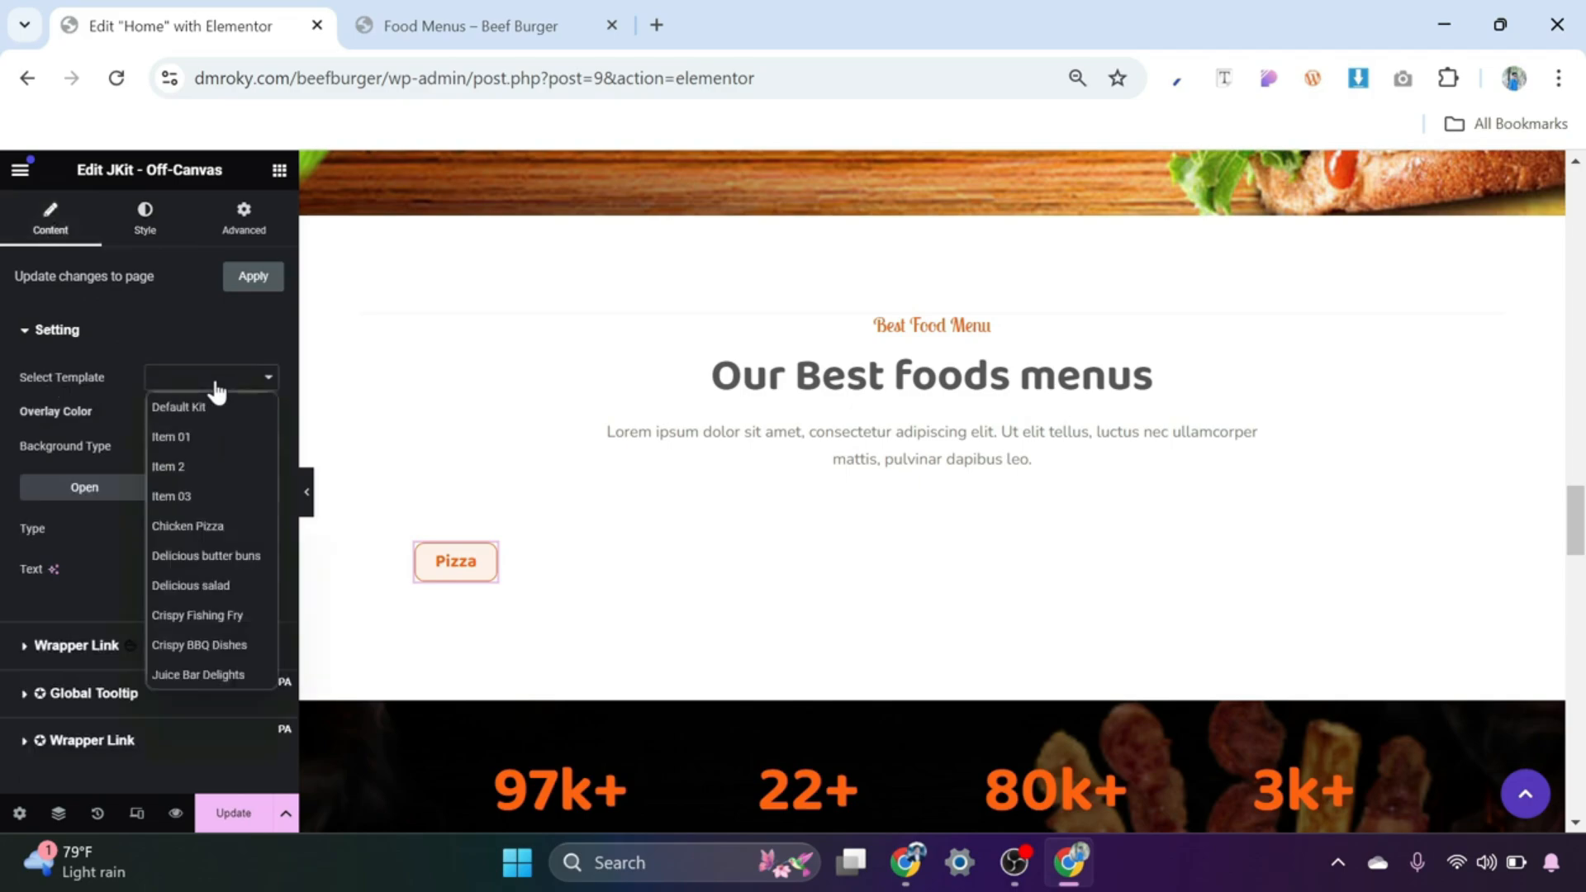
left_click(213, 529)
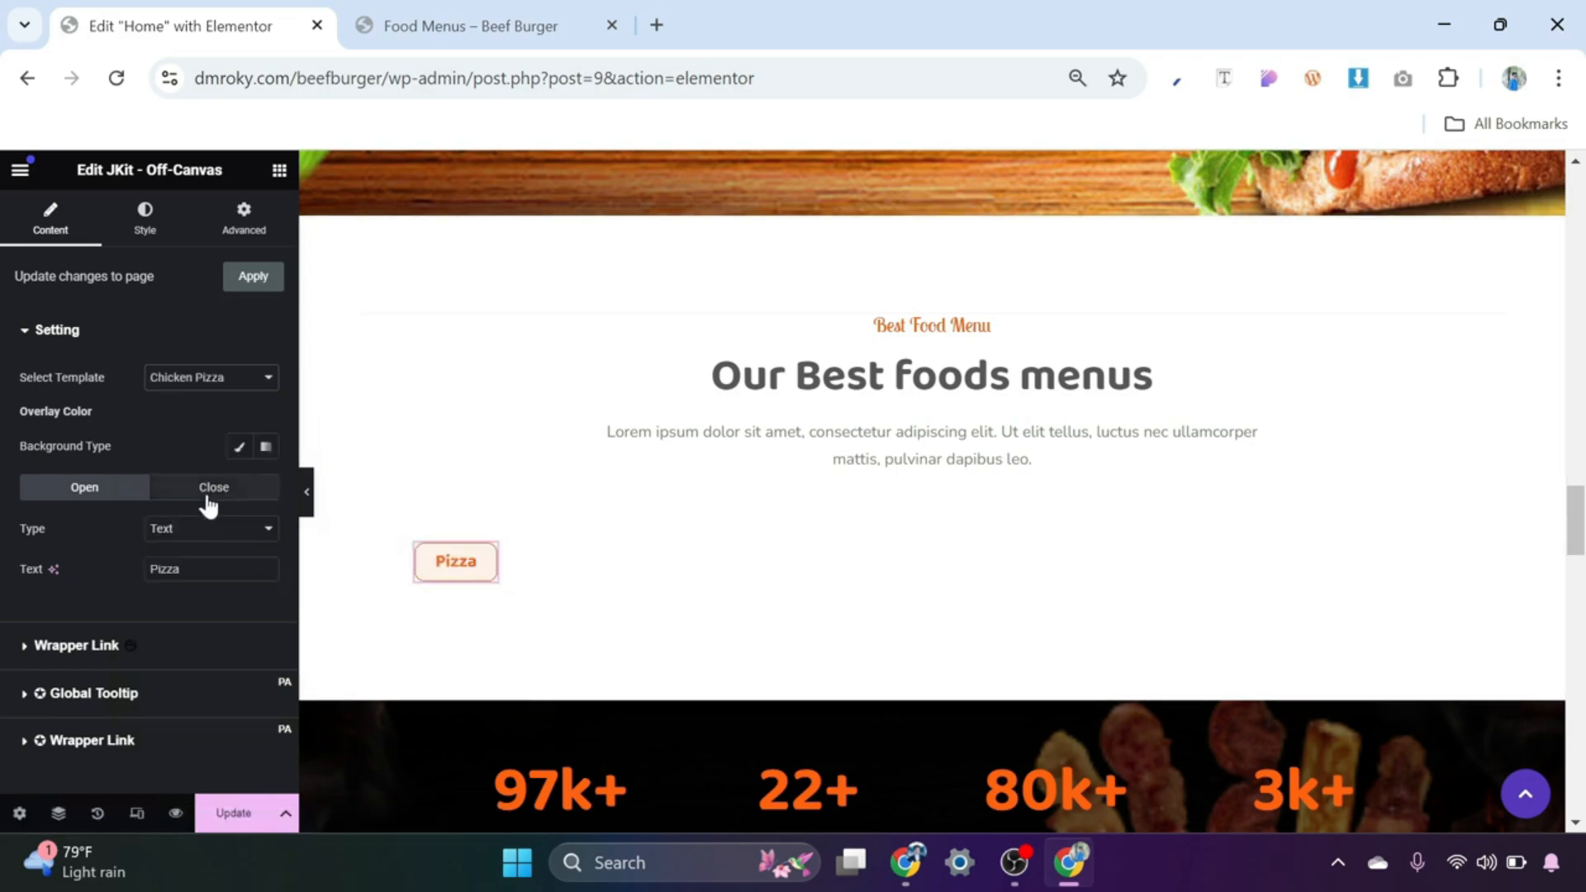
left_click(456, 570)
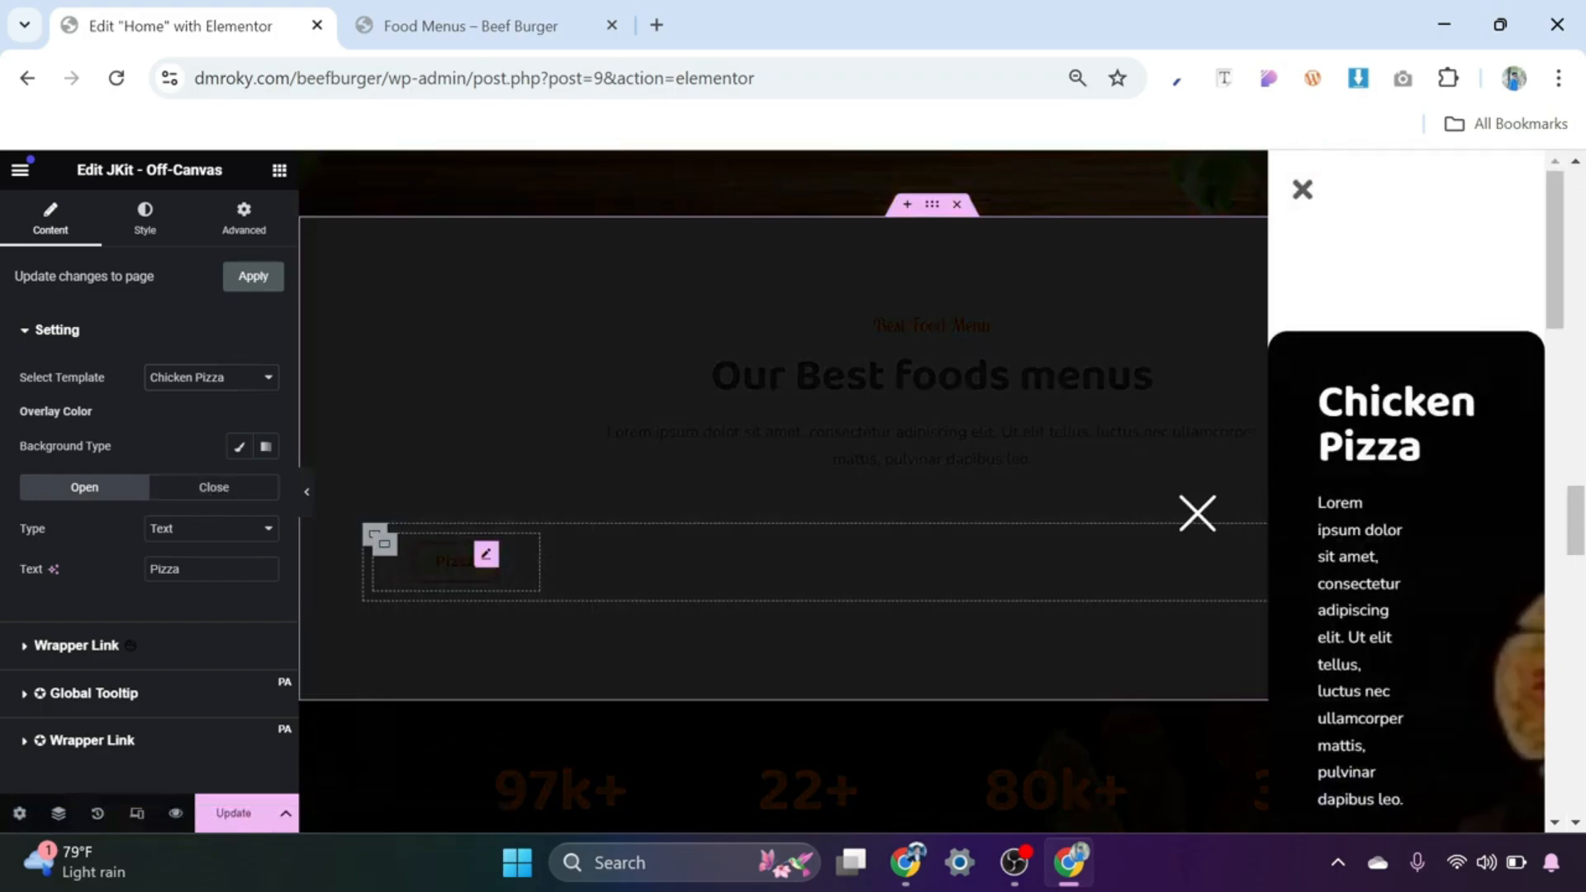
Step: Look through the opened Chicken Pizza off-canvas panel and close it
scroll(1344, 526, "down", 8)
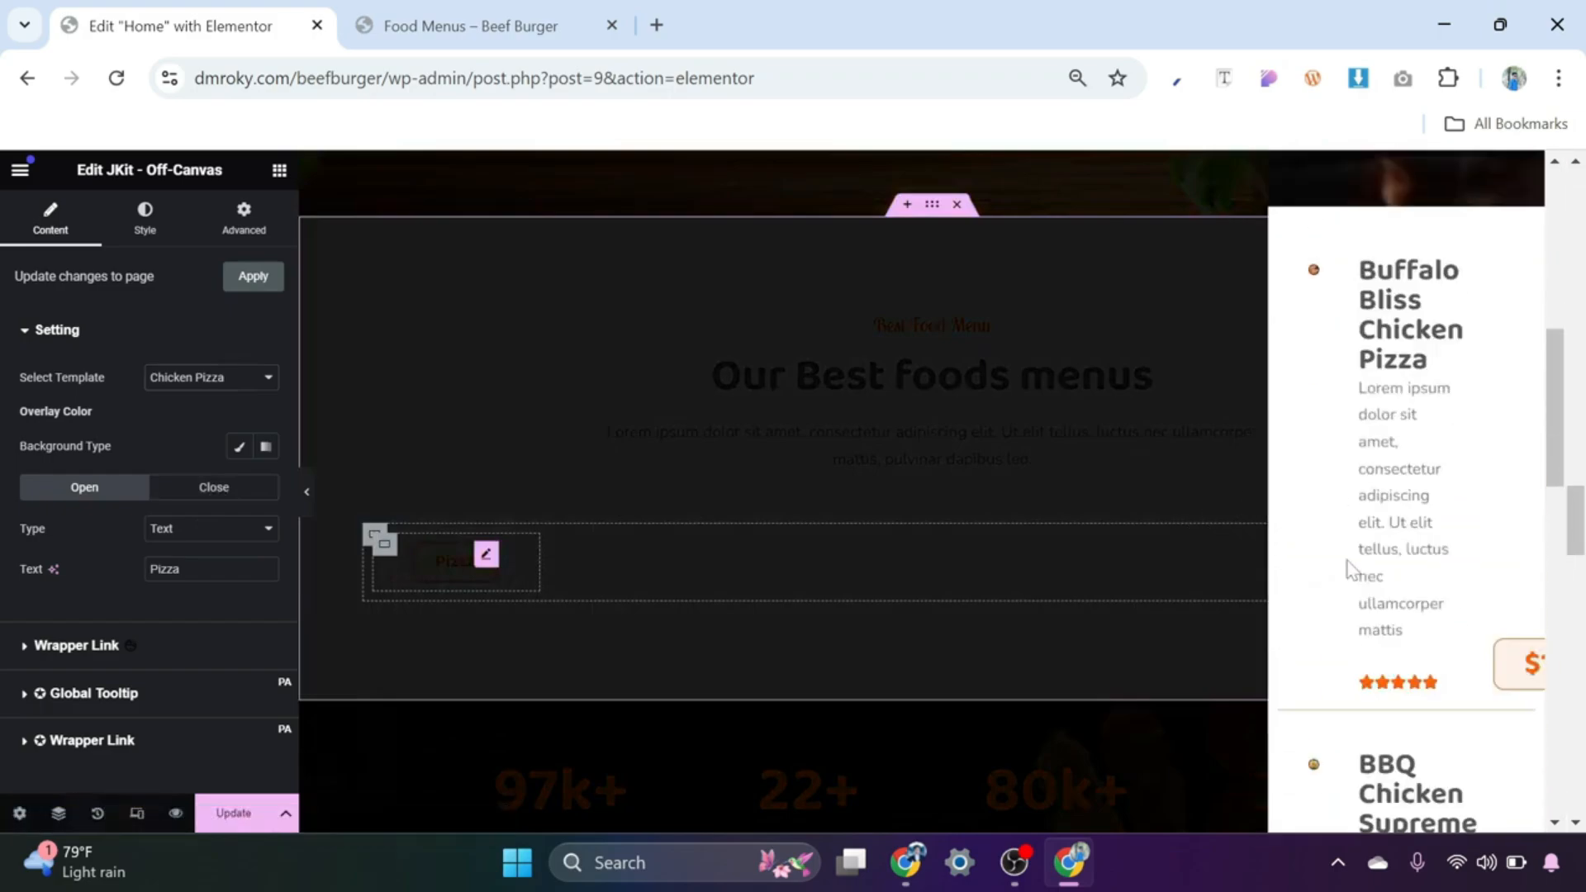
scroll(1347, 570, "up", 8)
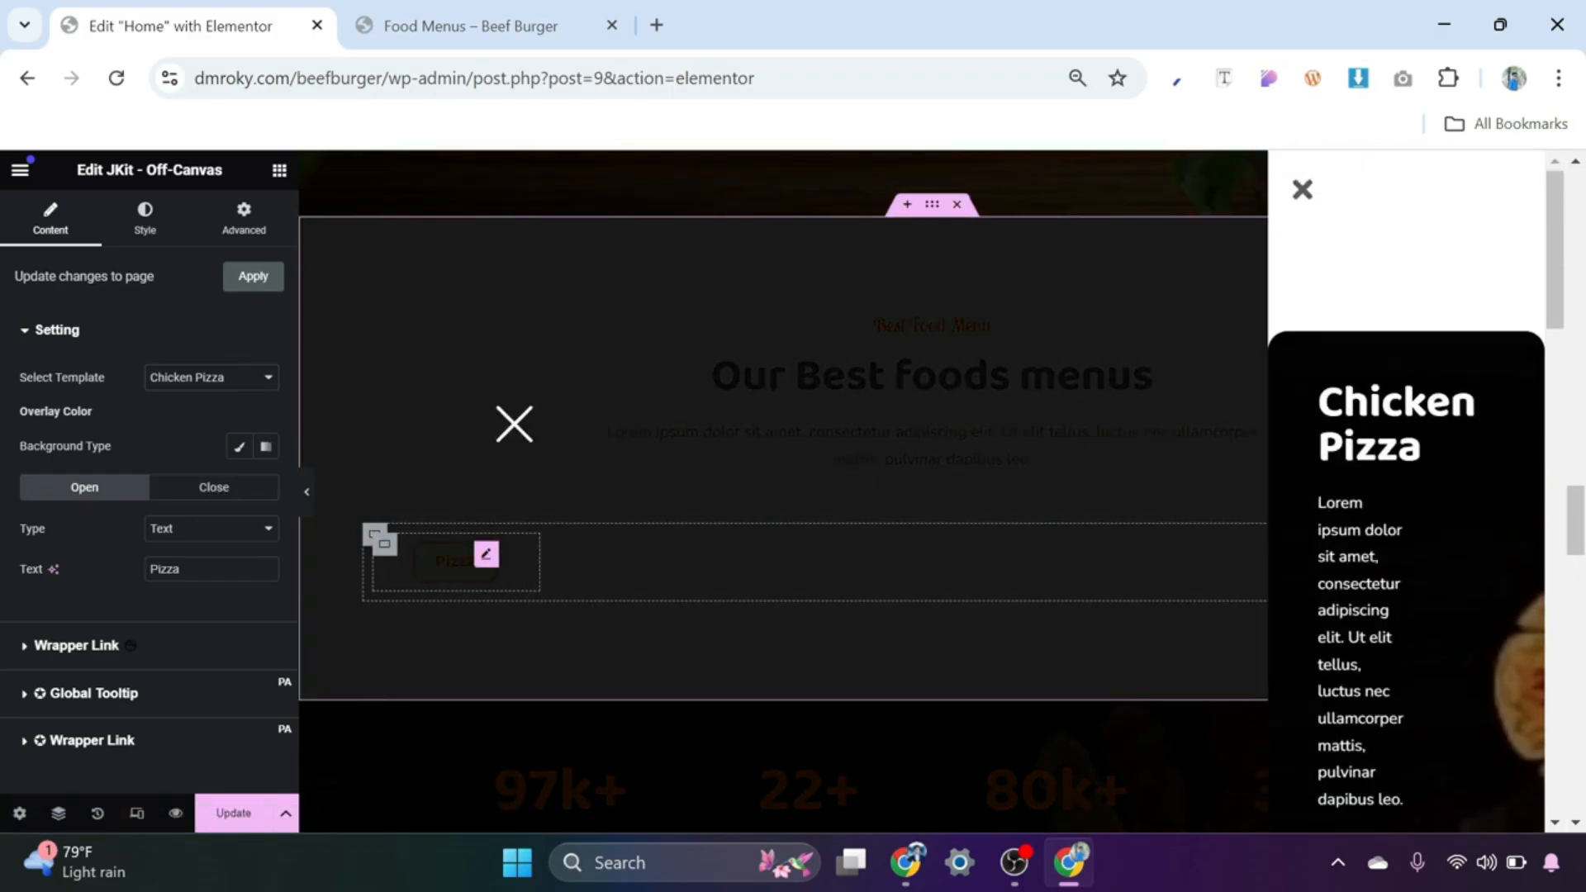
left_click(1300, 191)
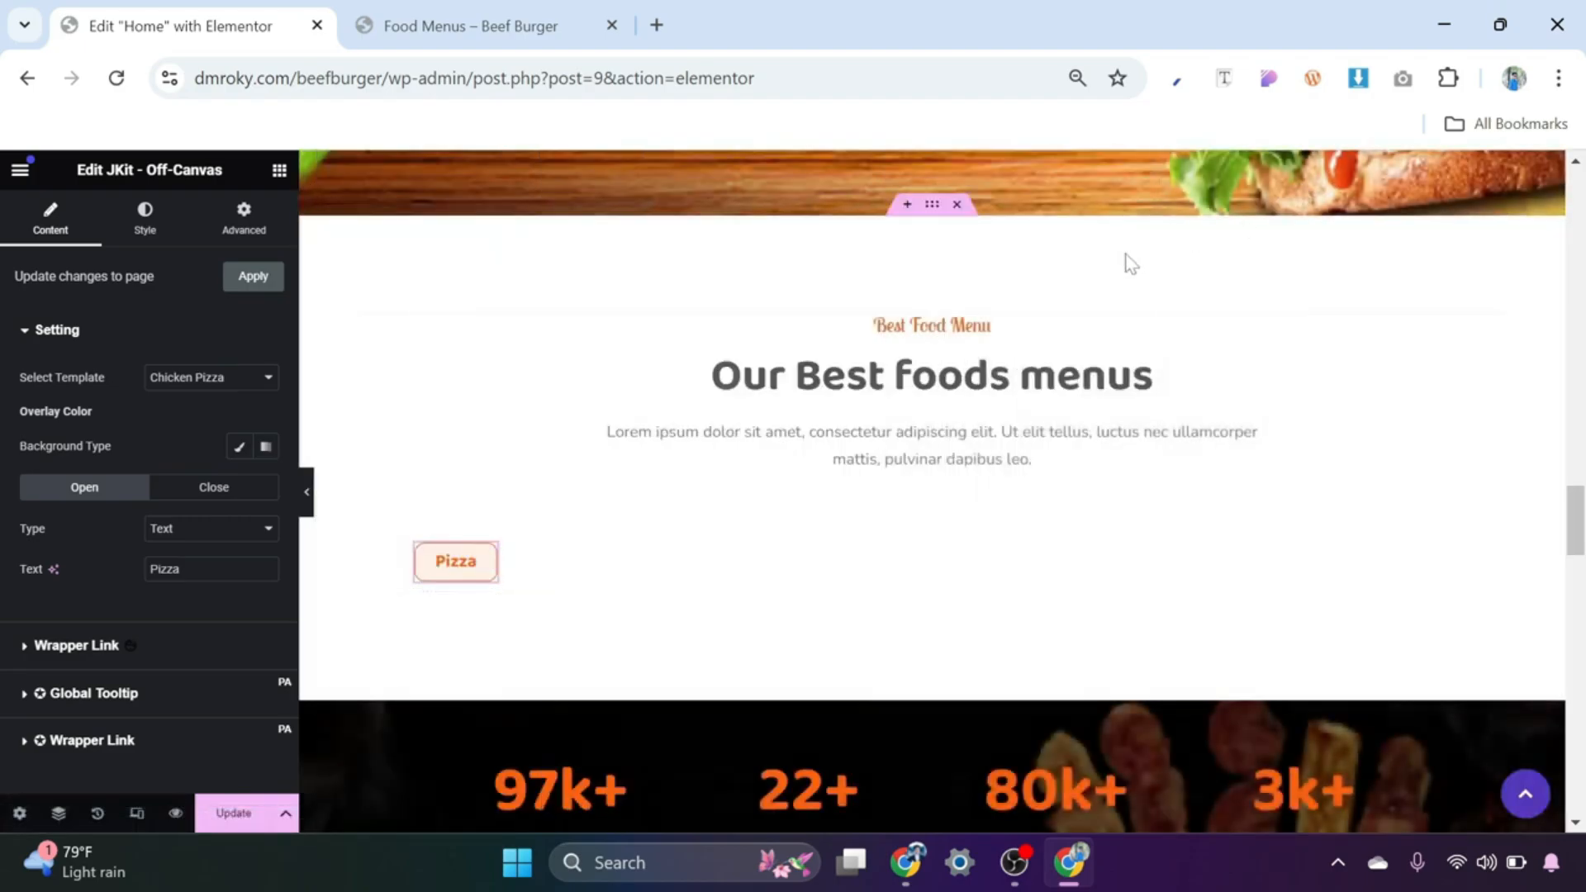
Step: Set the off-canvas close icon's normal color to the global orange color
left_click(156, 229)
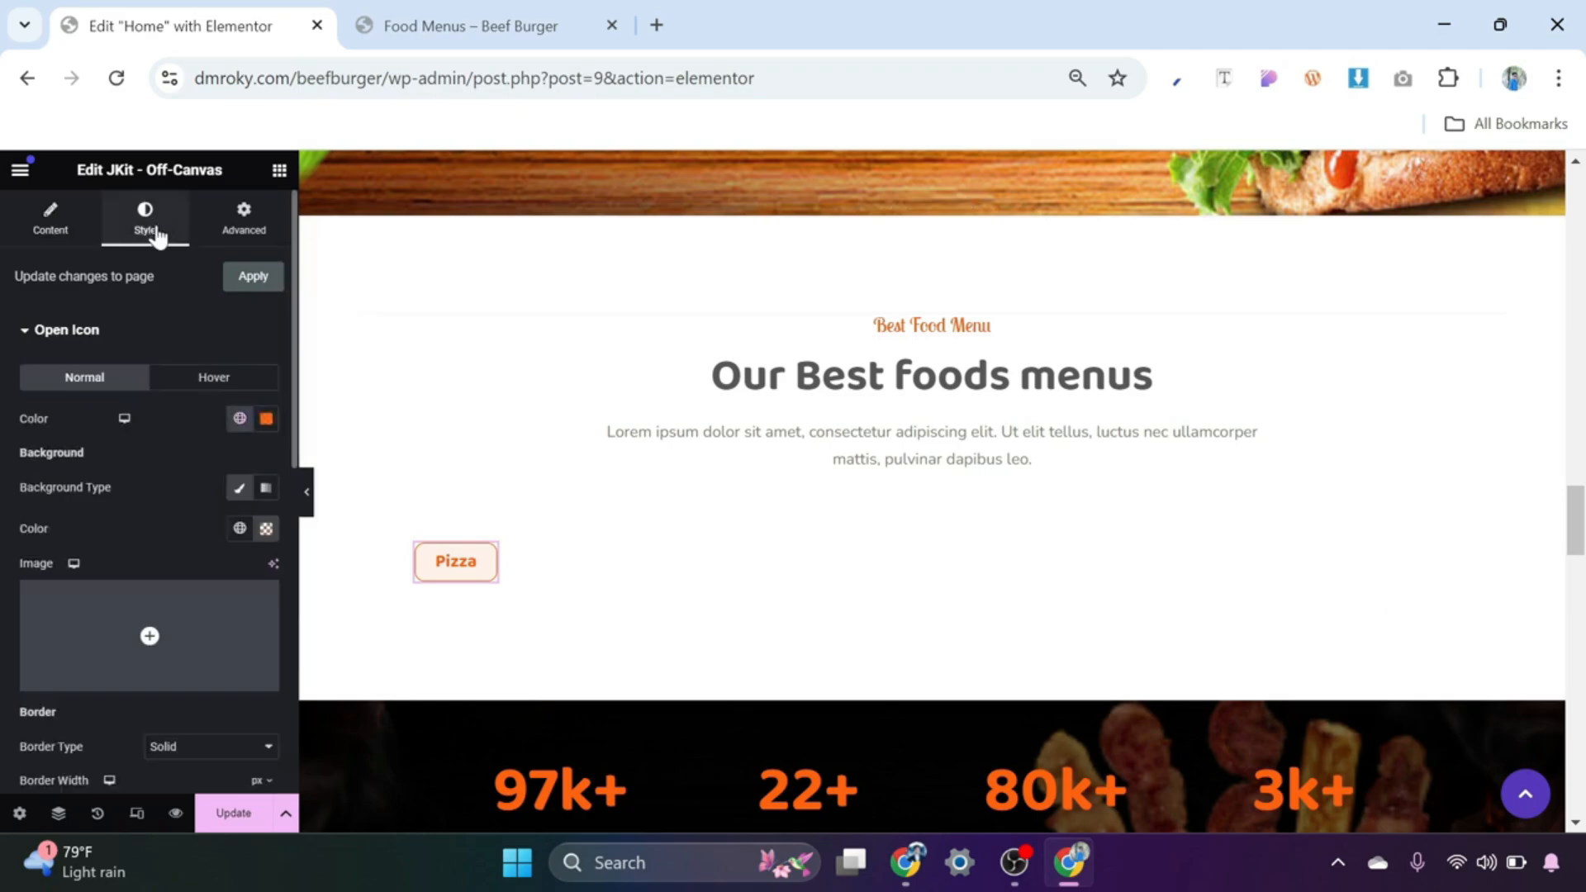
left_click(76, 335)
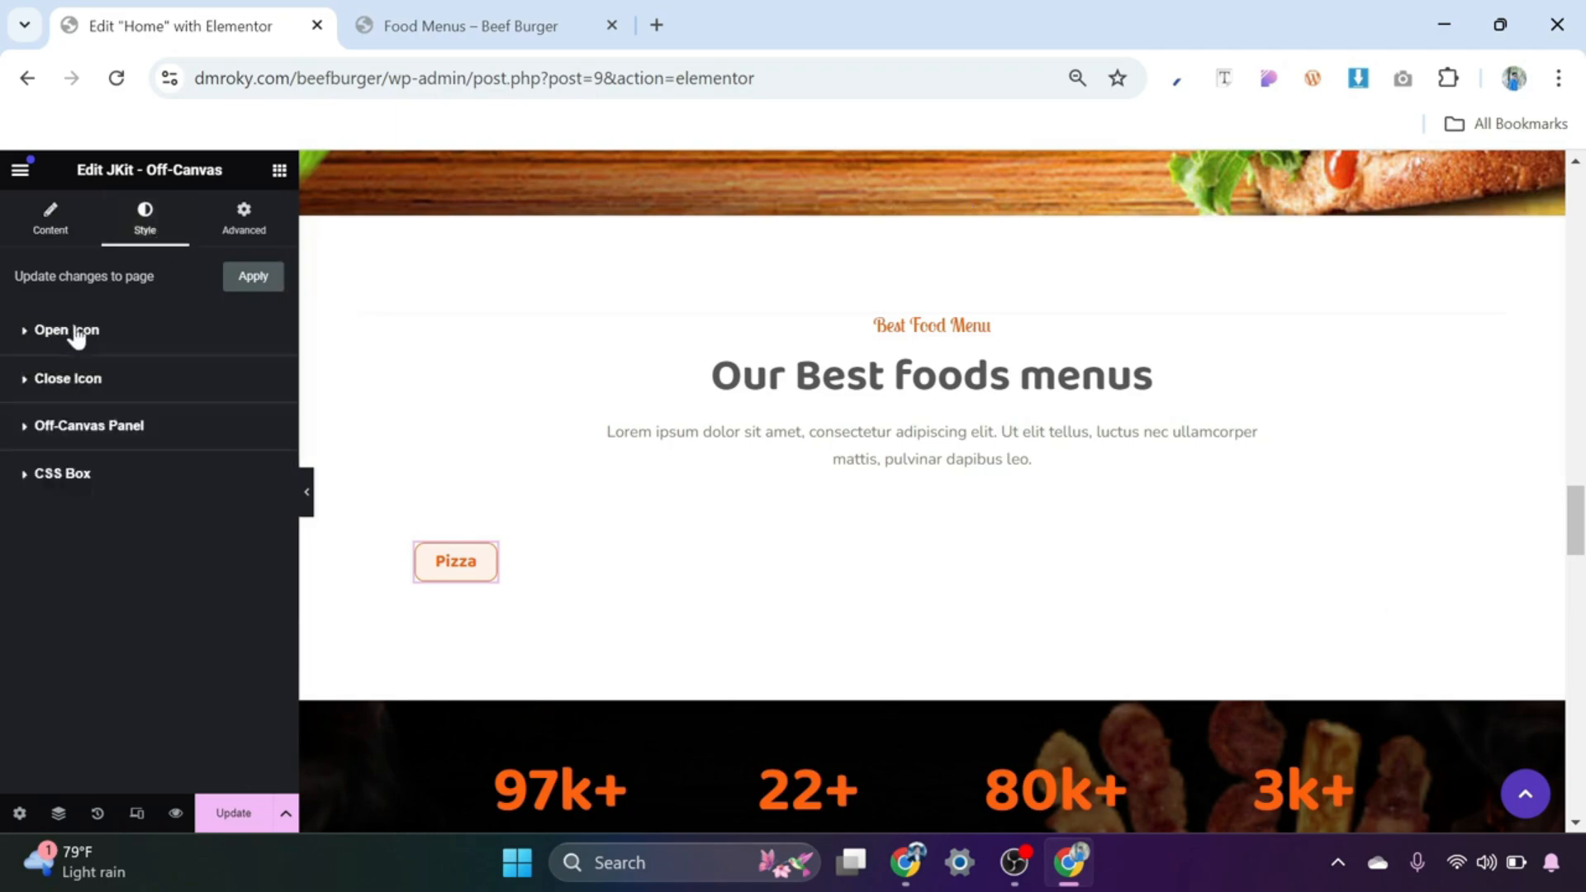
left_click(83, 380)
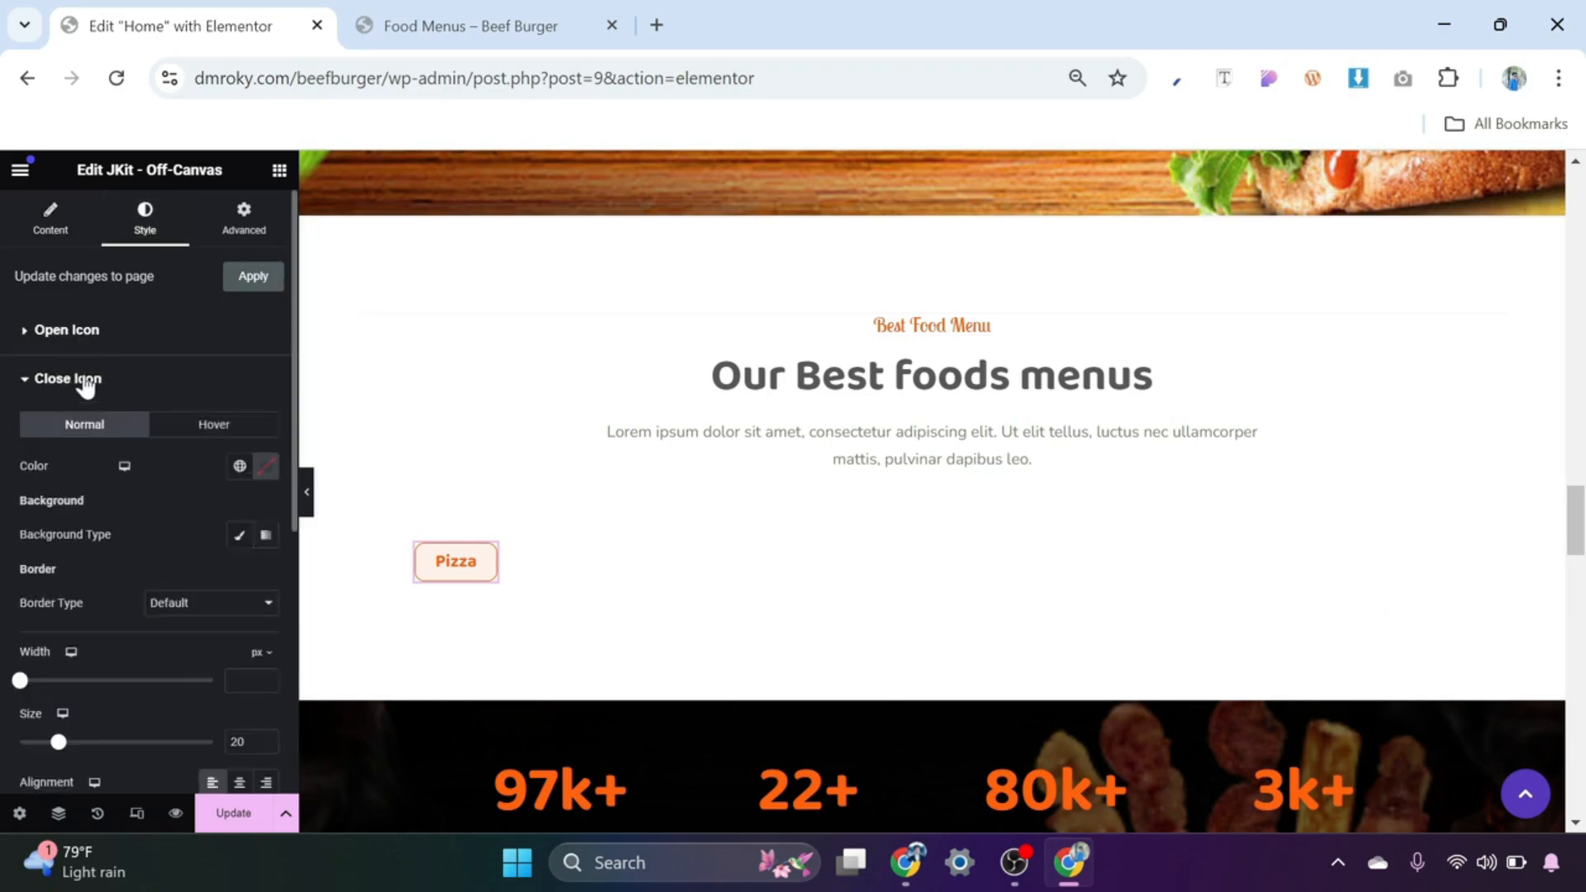
left_click(239, 467)
left_click(124, 676)
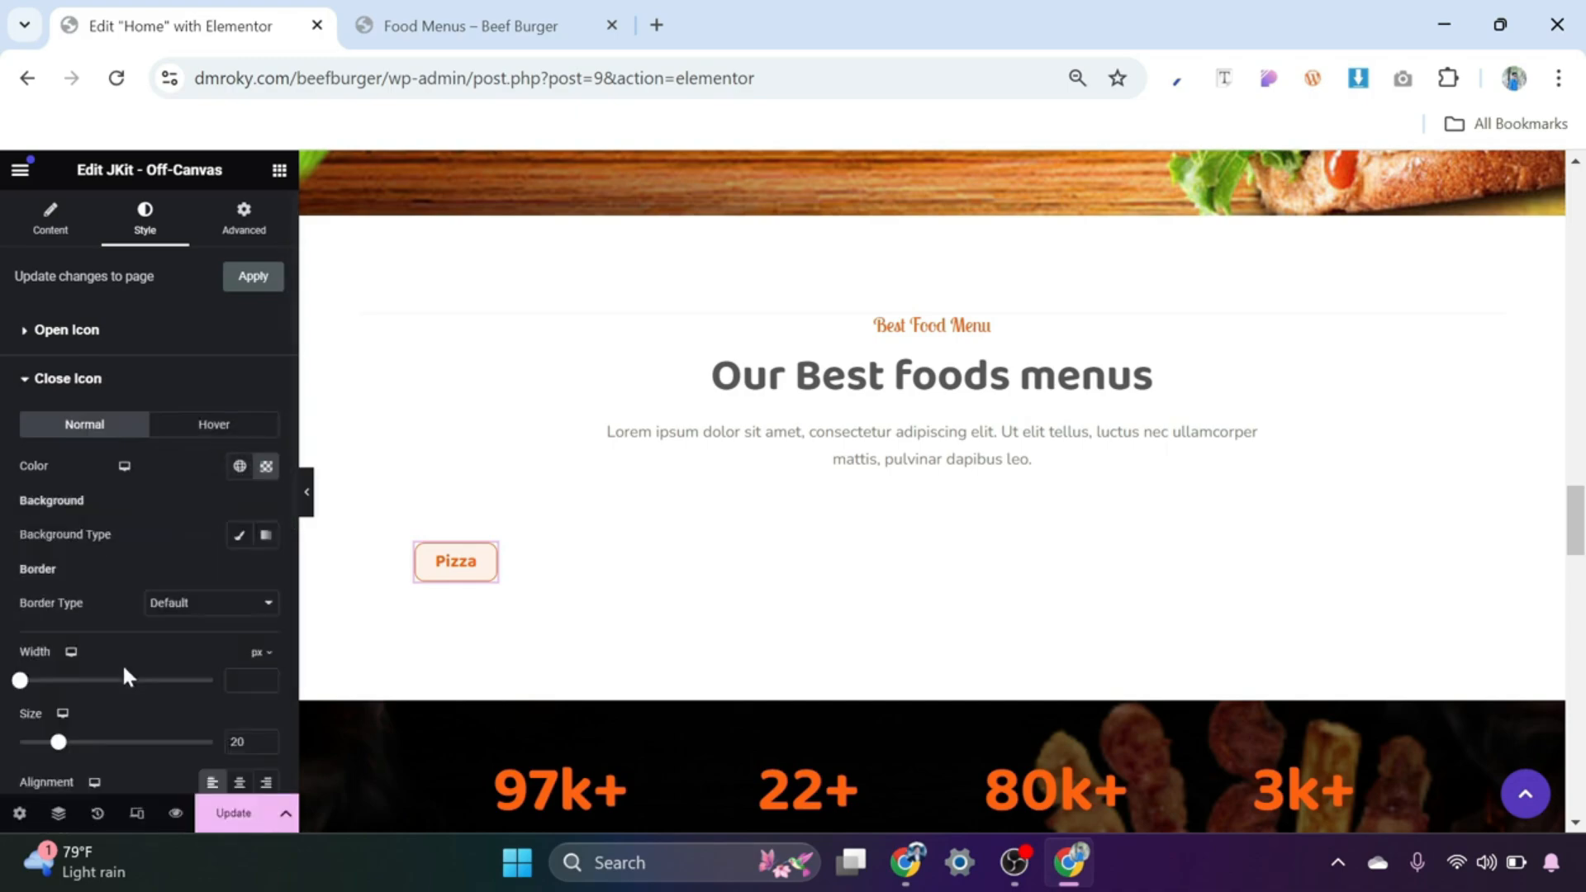
left_click(76, 382)
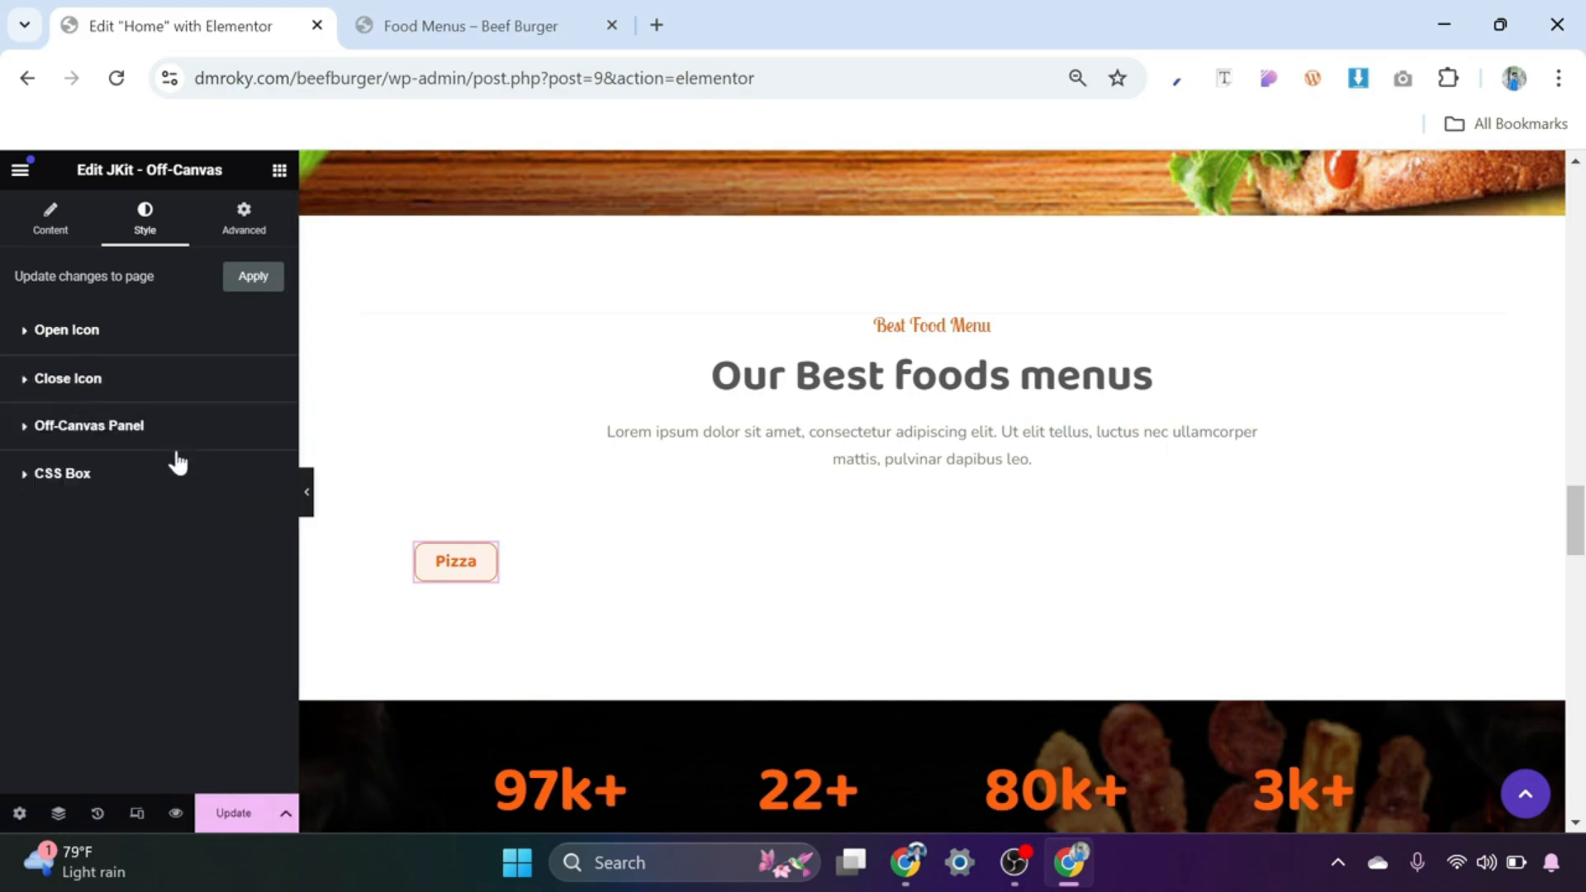
Step: Set the off-canvas panel's width to 100%
left_click(112, 433)
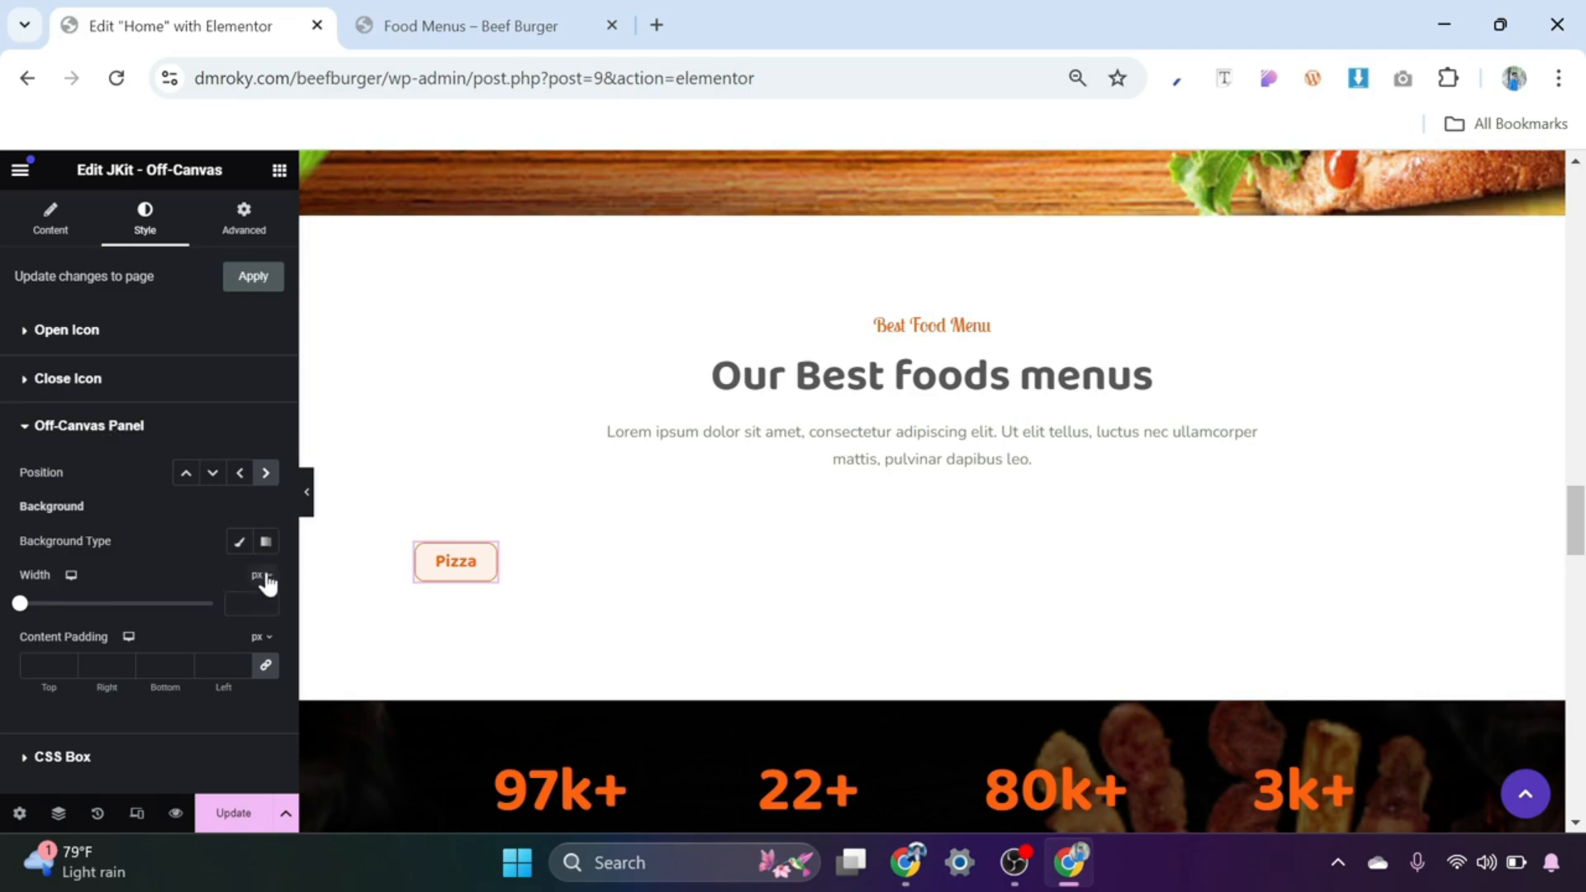
left_click(258, 612)
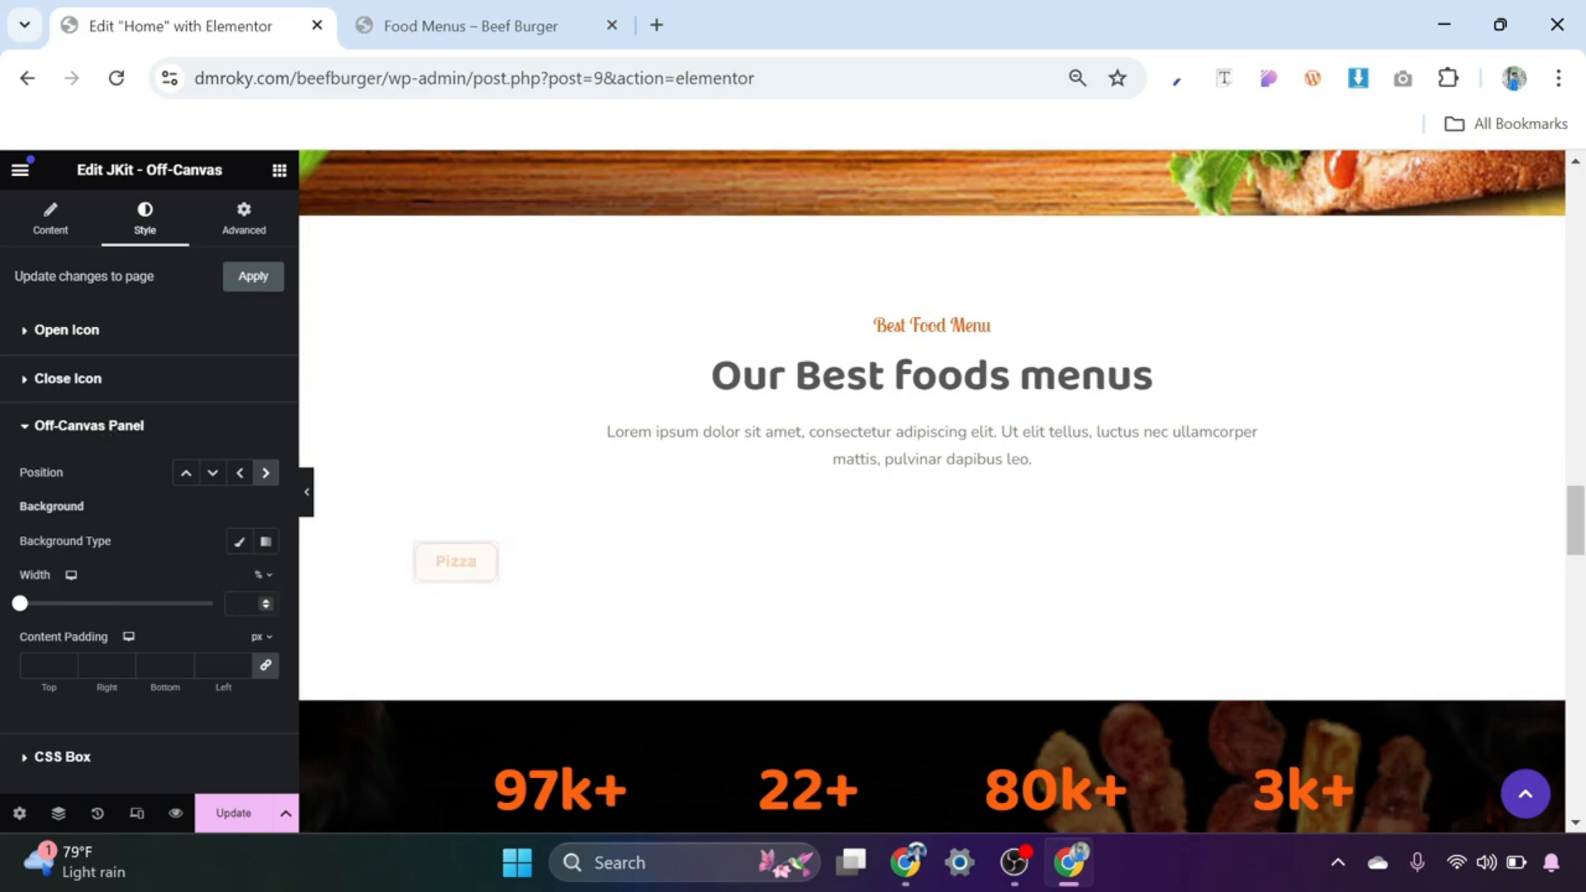
left_click_drag(20, 607, 215, 609)
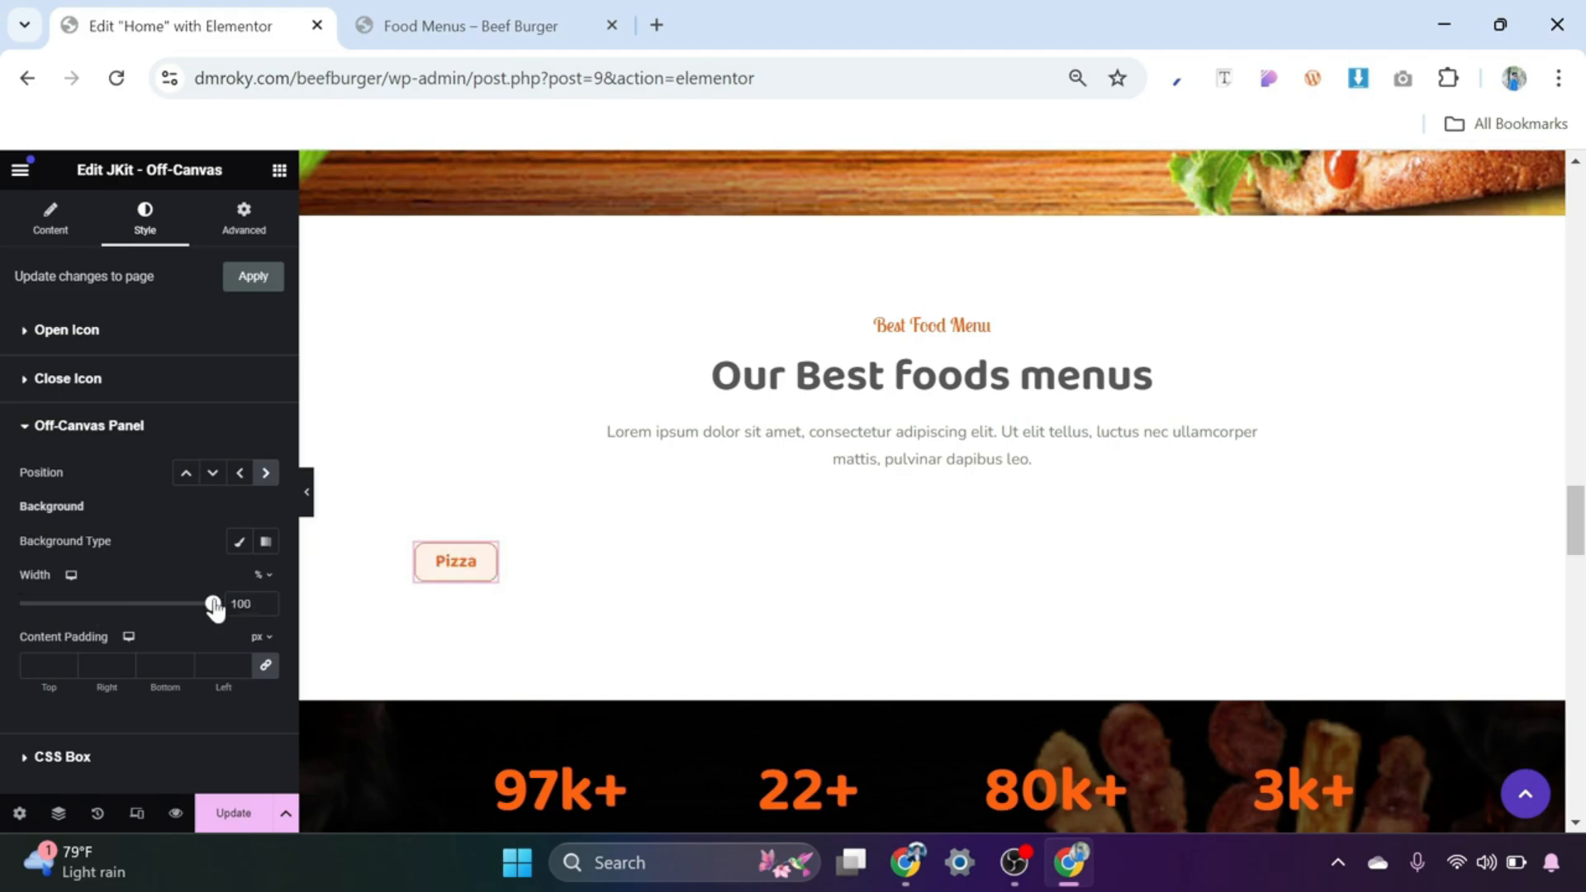
Step: Preview the Pizza trigger's full-width panel, look through its menu items and close it
left_click(449, 566)
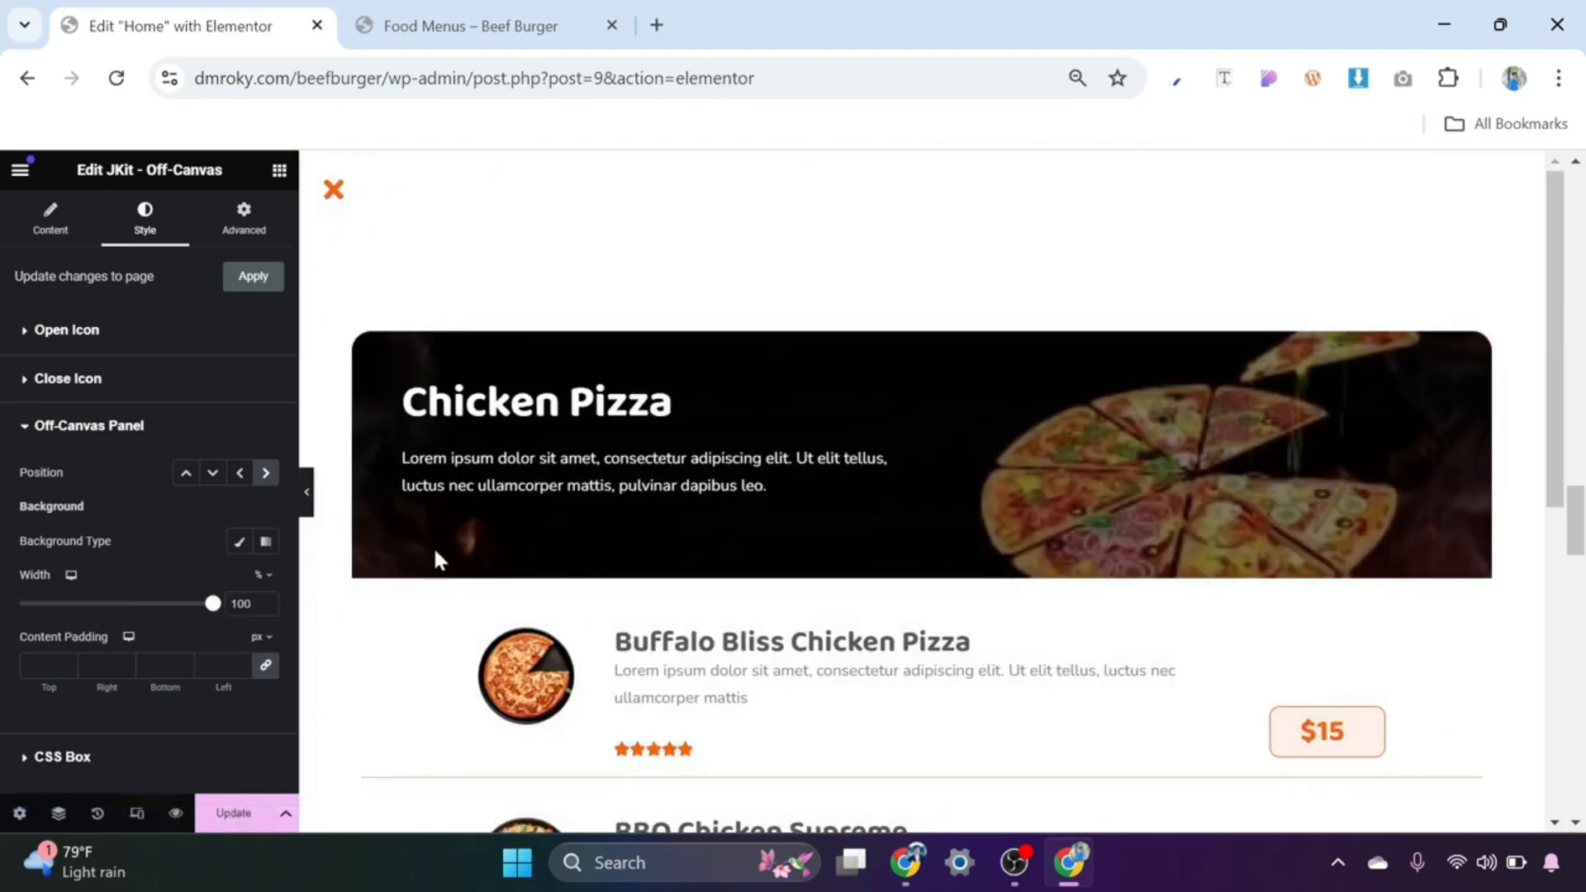
scroll(835, 532, "down", 6)
scroll(835, 533, "up", 6)
left_click(335, 192)
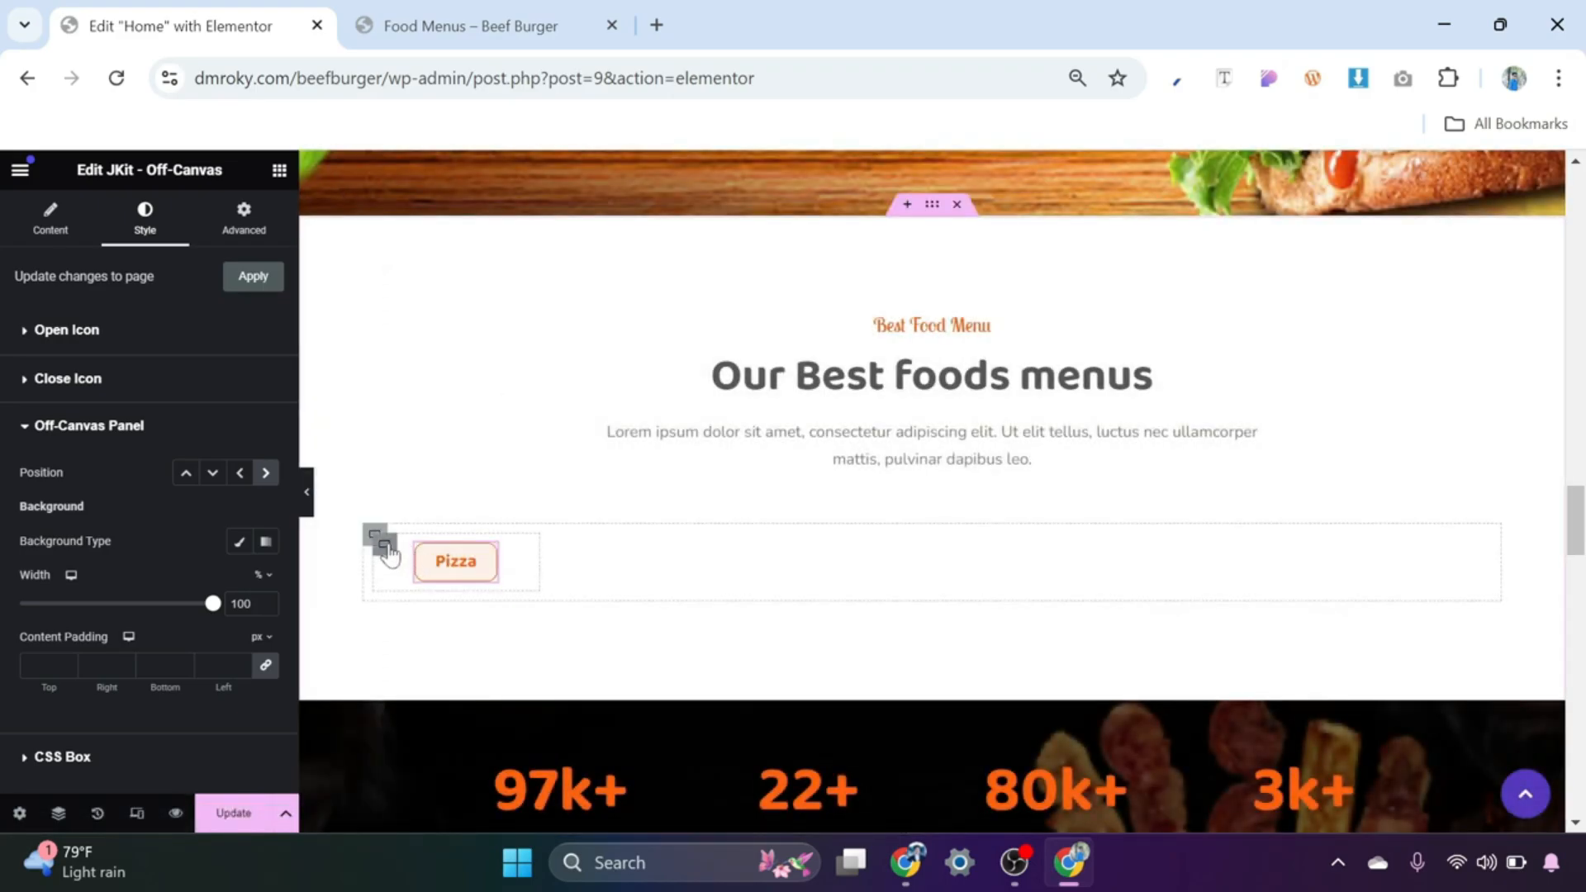
Step: Duplicate the Pizza trigger's container five times to make a row of six triggers
left_click(385, 546)
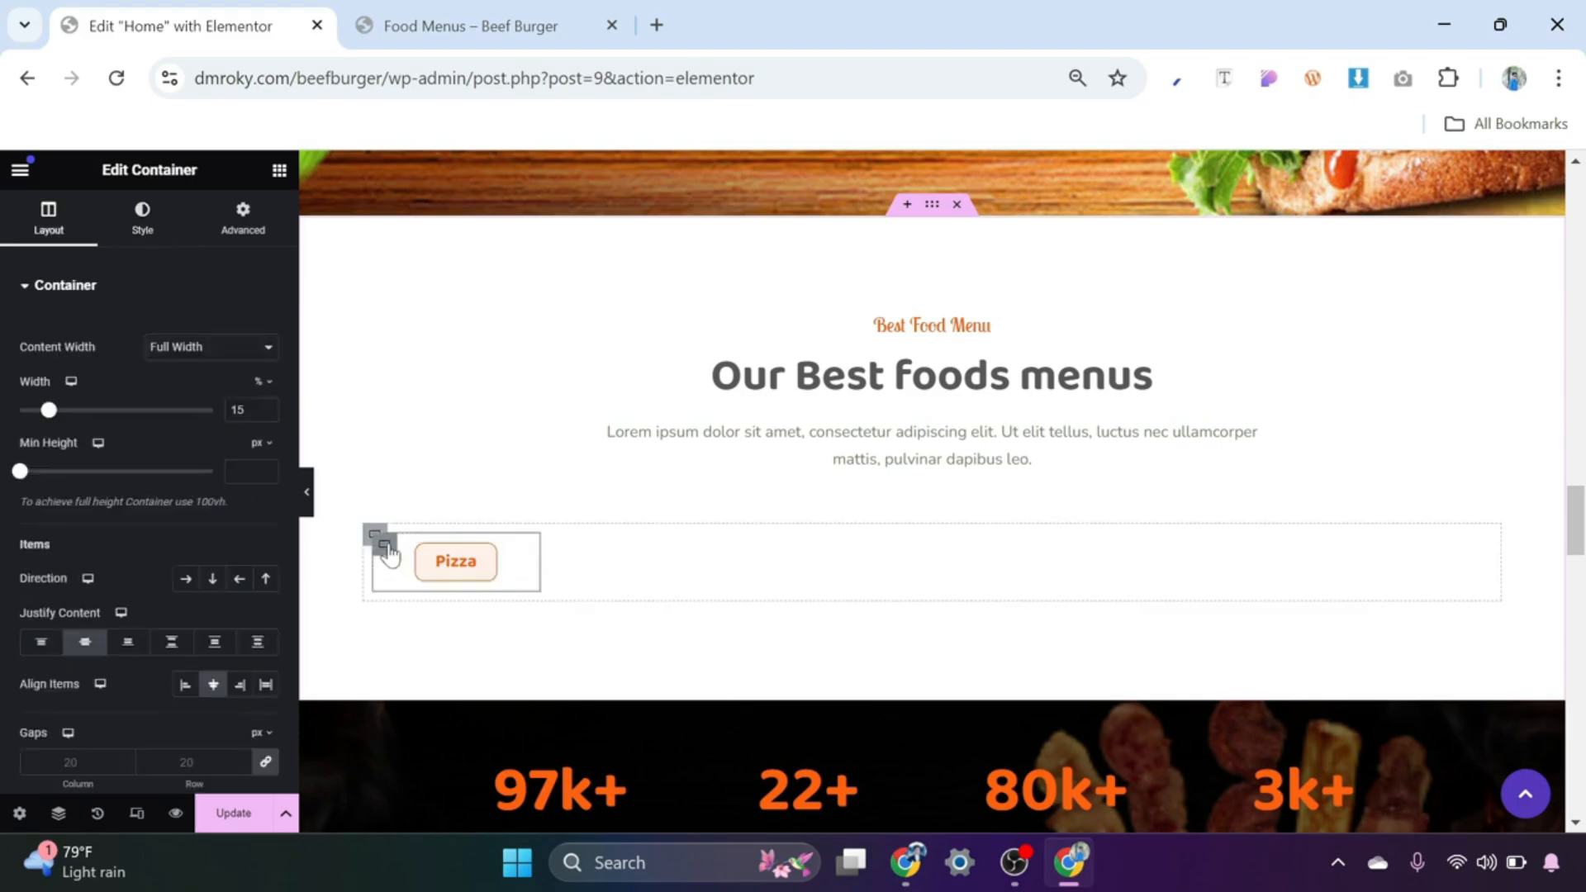
right_click(390, 555)
left_click(468, 230)
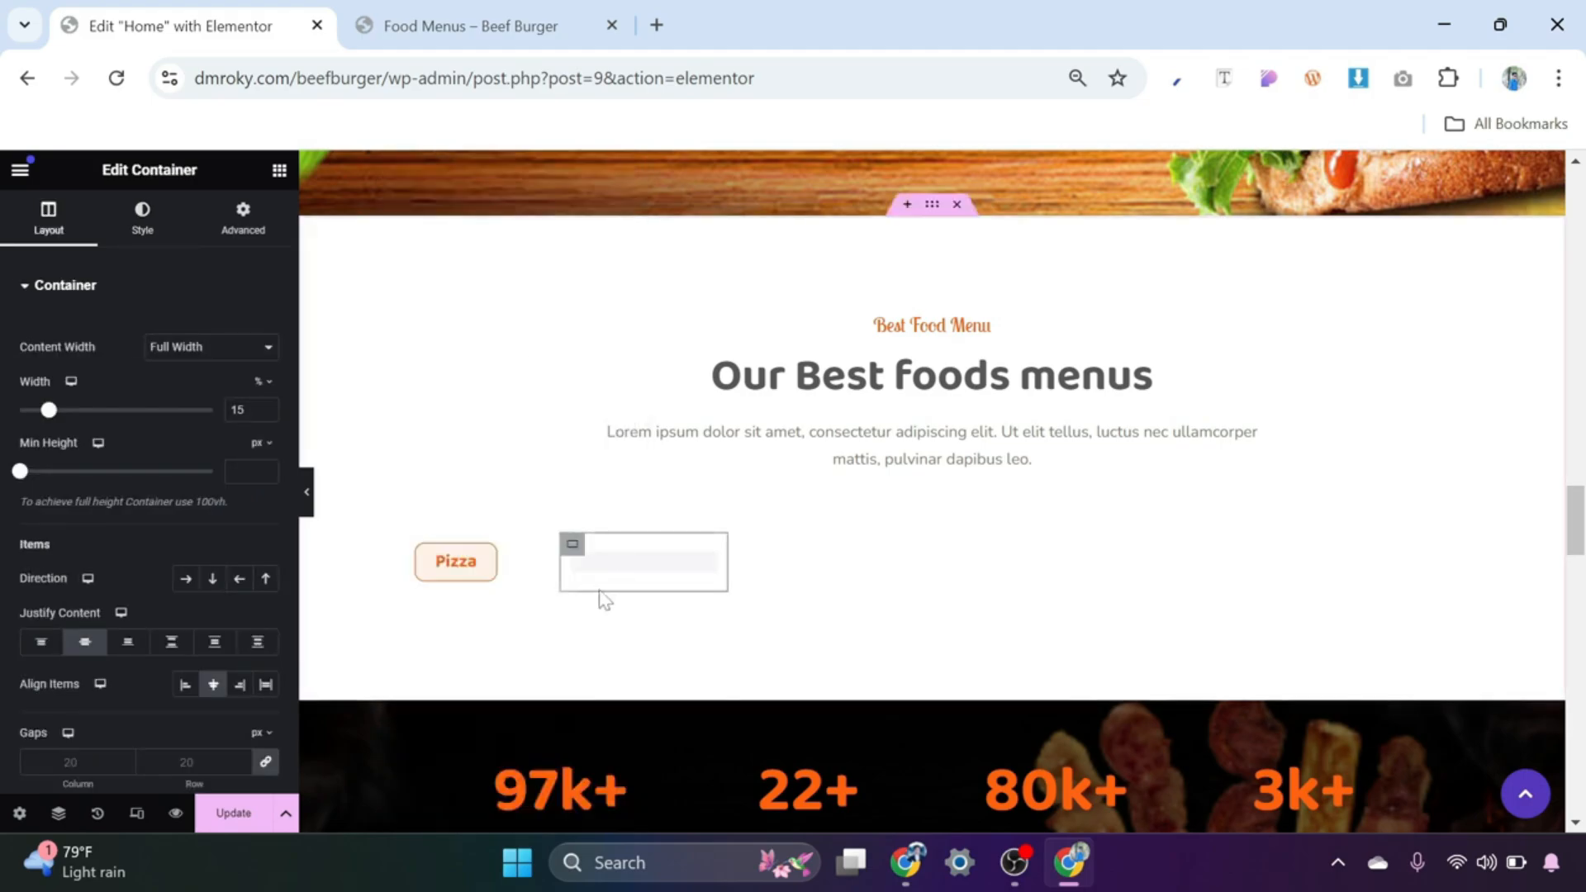
right_click(569, 549)
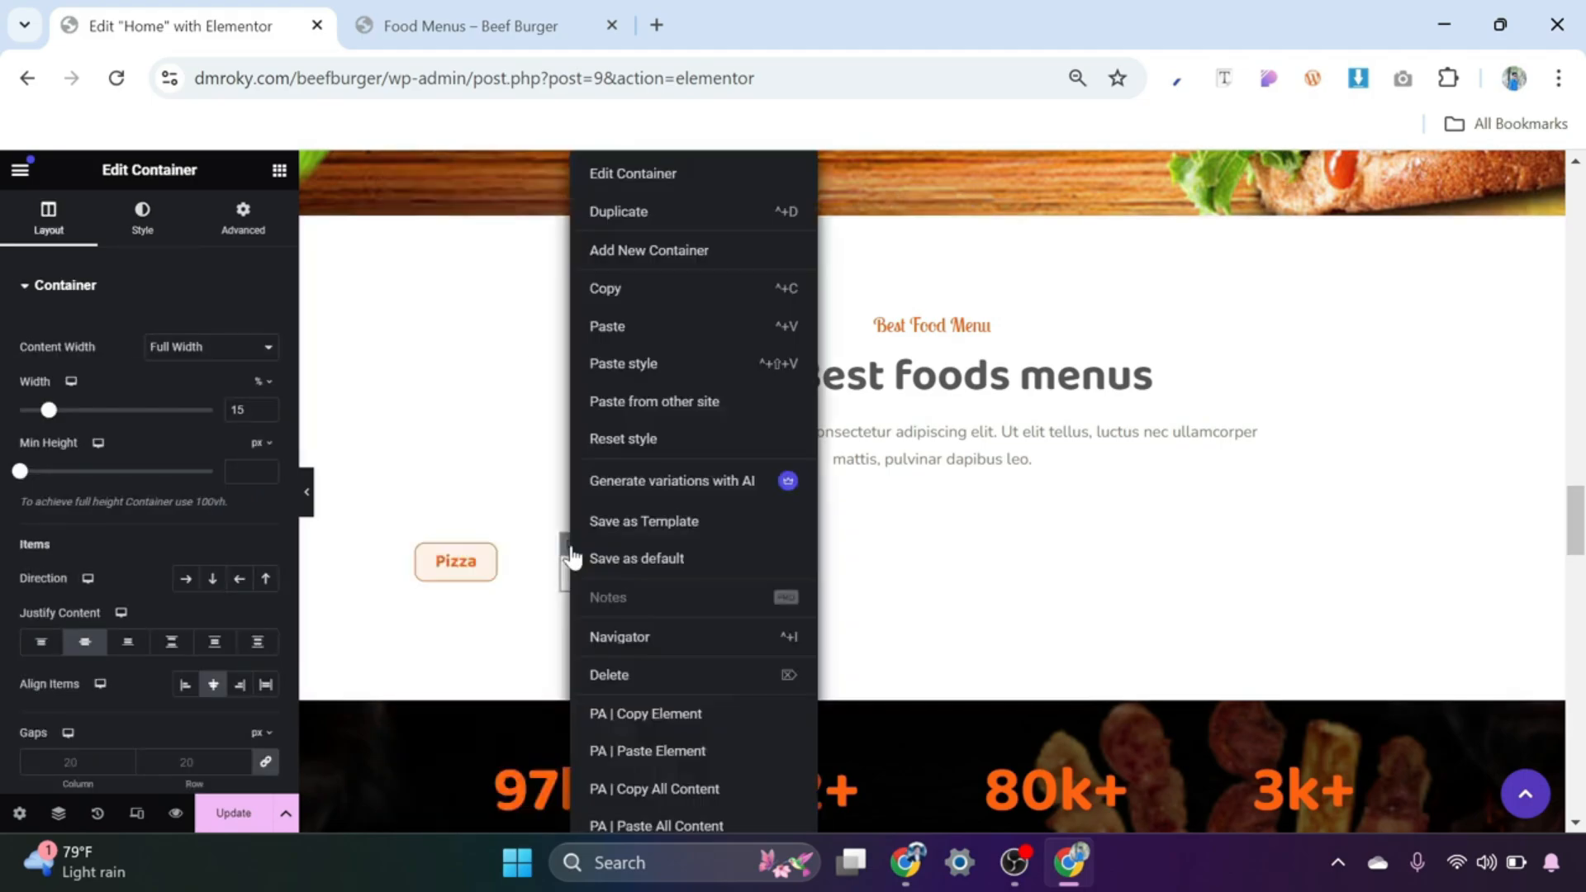
left_click(625, 217)
right_click(753, 550)
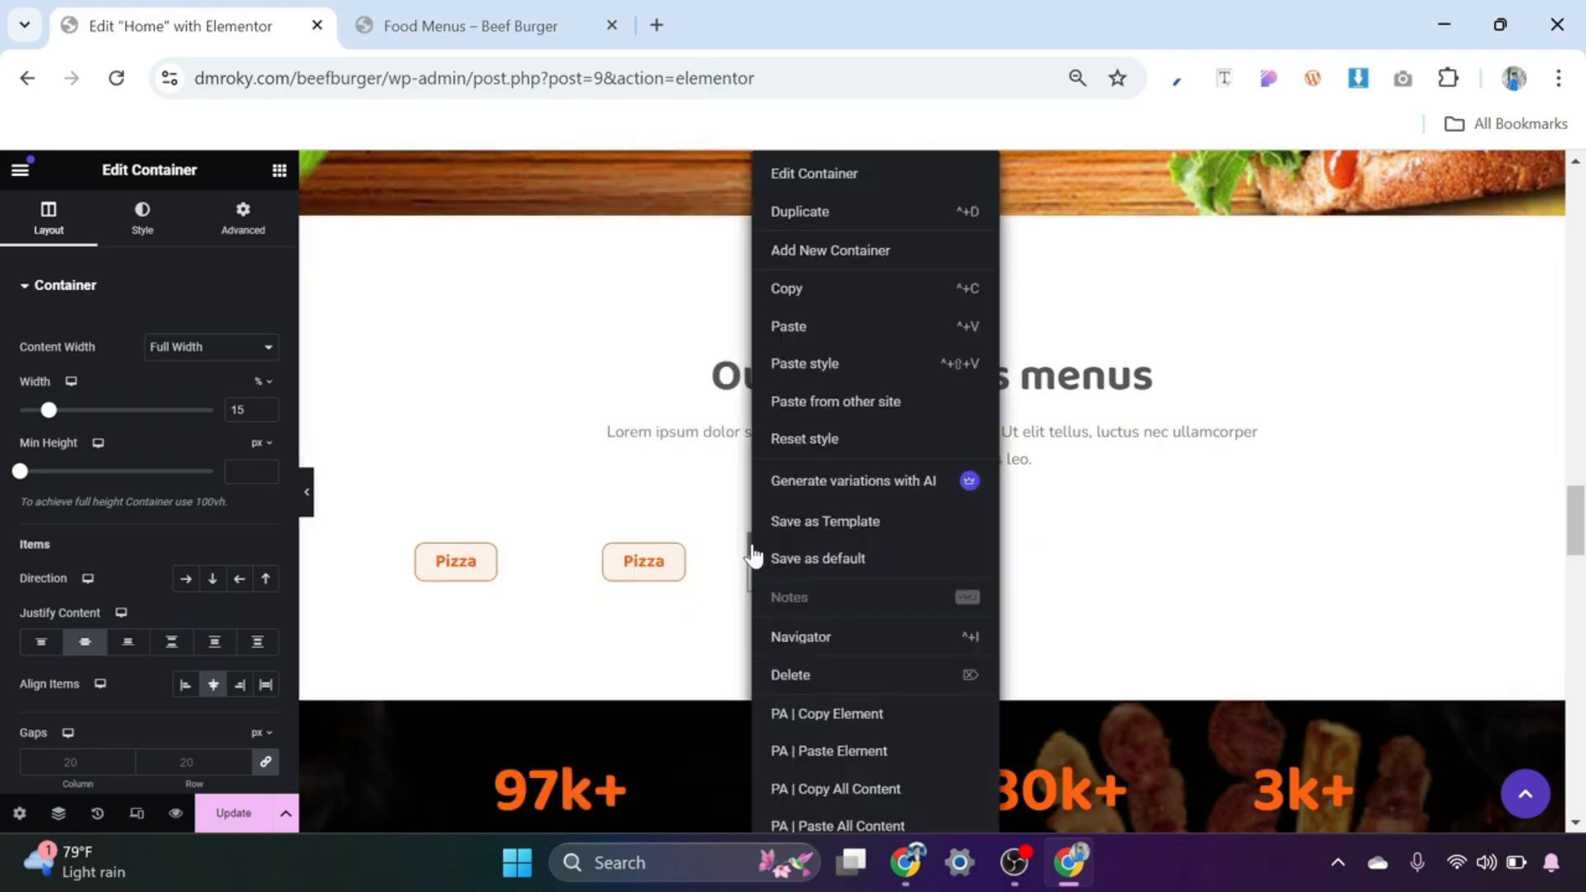
left_click(816, 216)
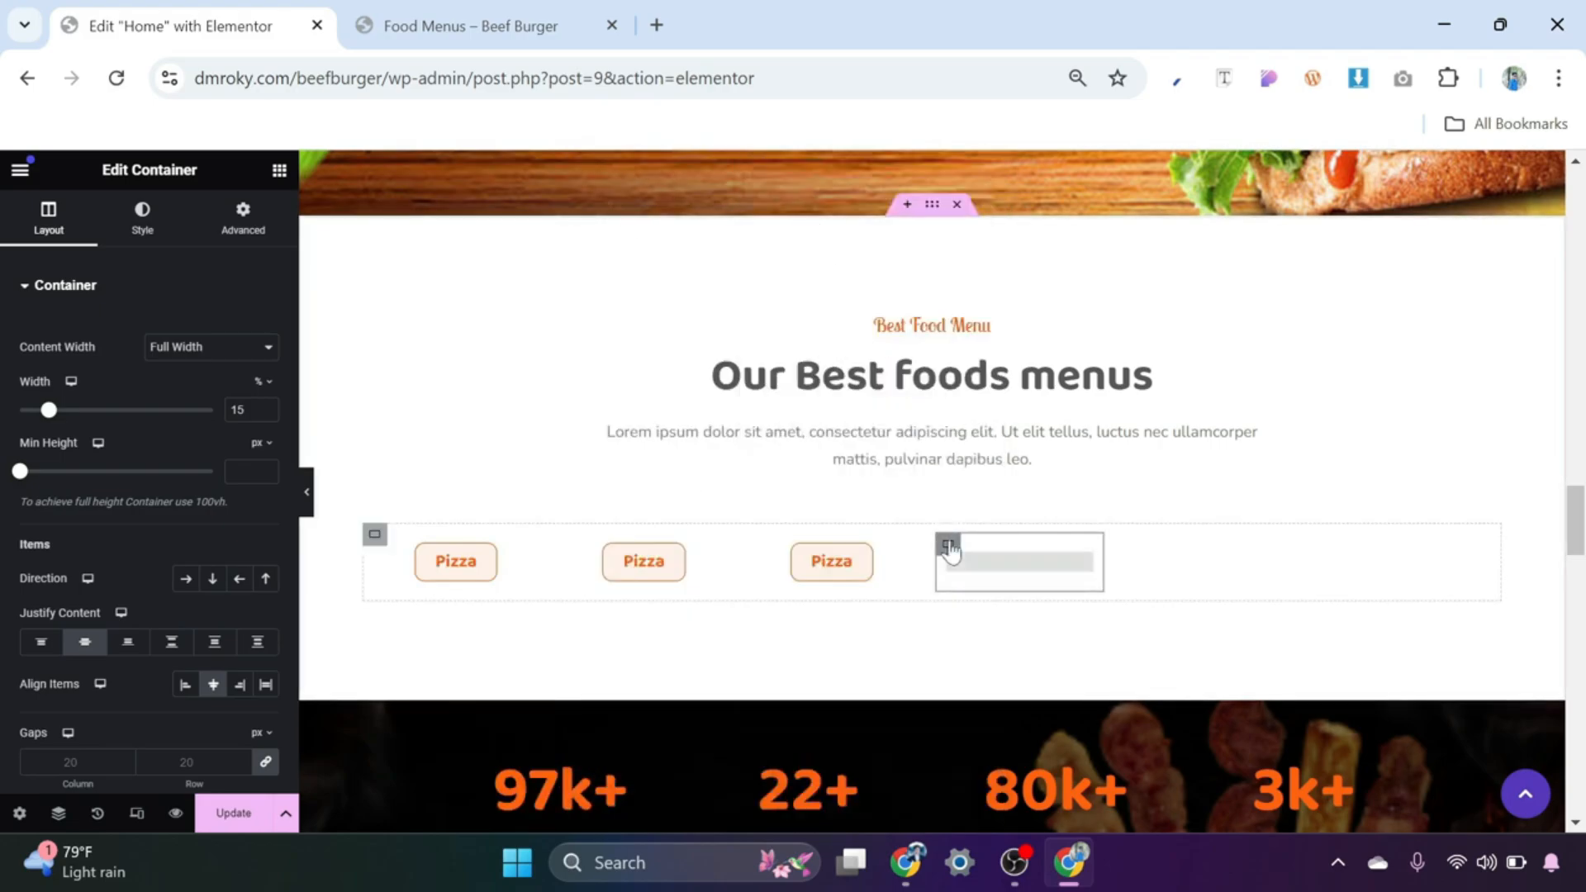
right_click(950, 549)
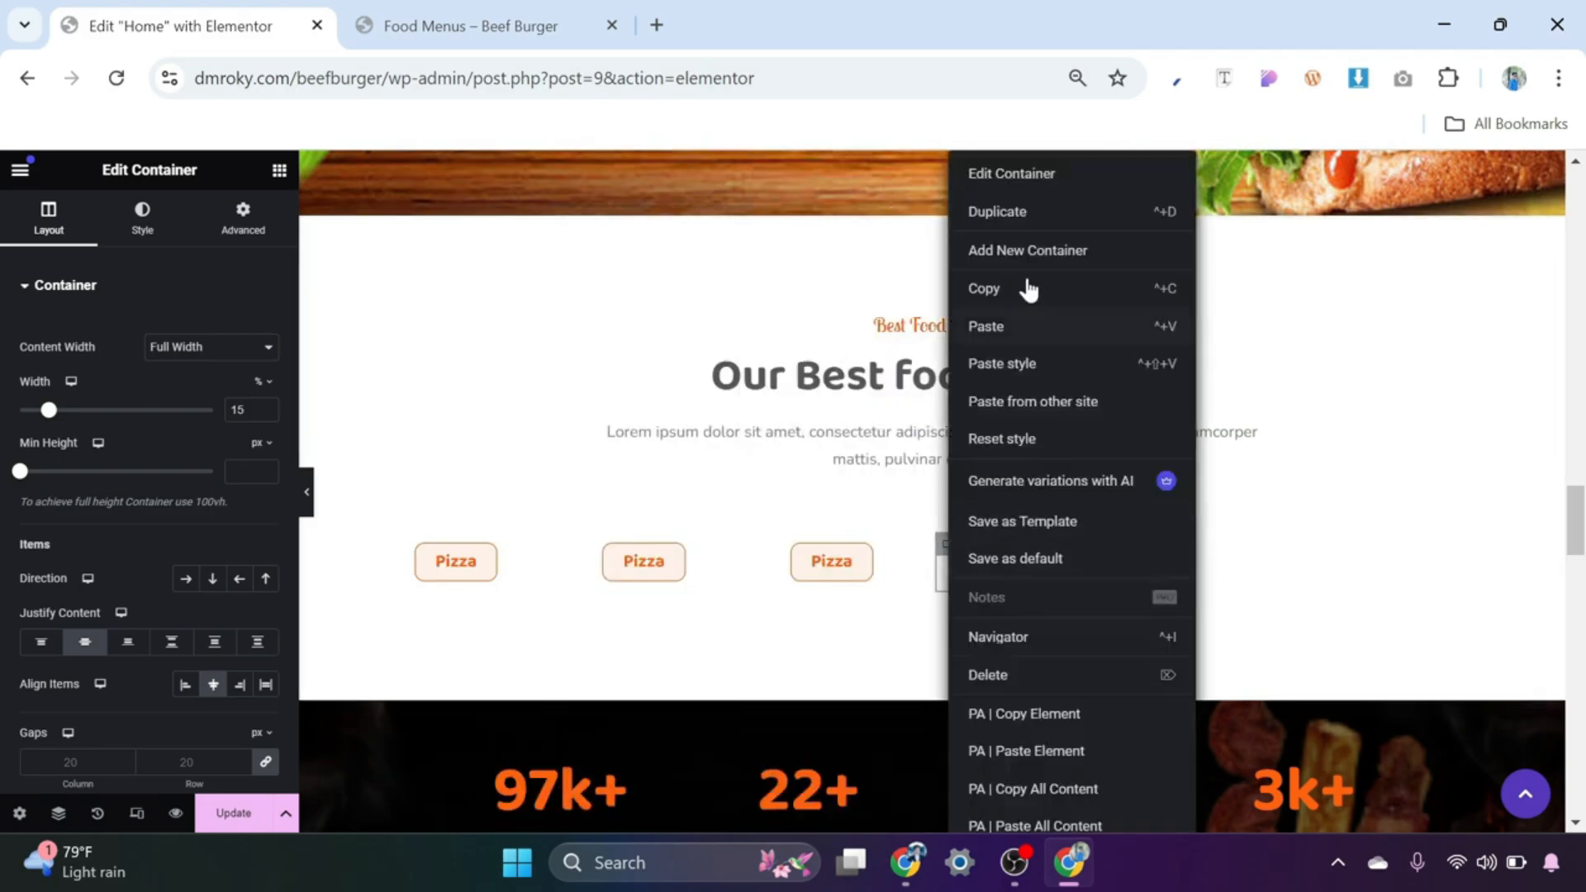
left_click(1019, 217)
right_click(1129, 543)
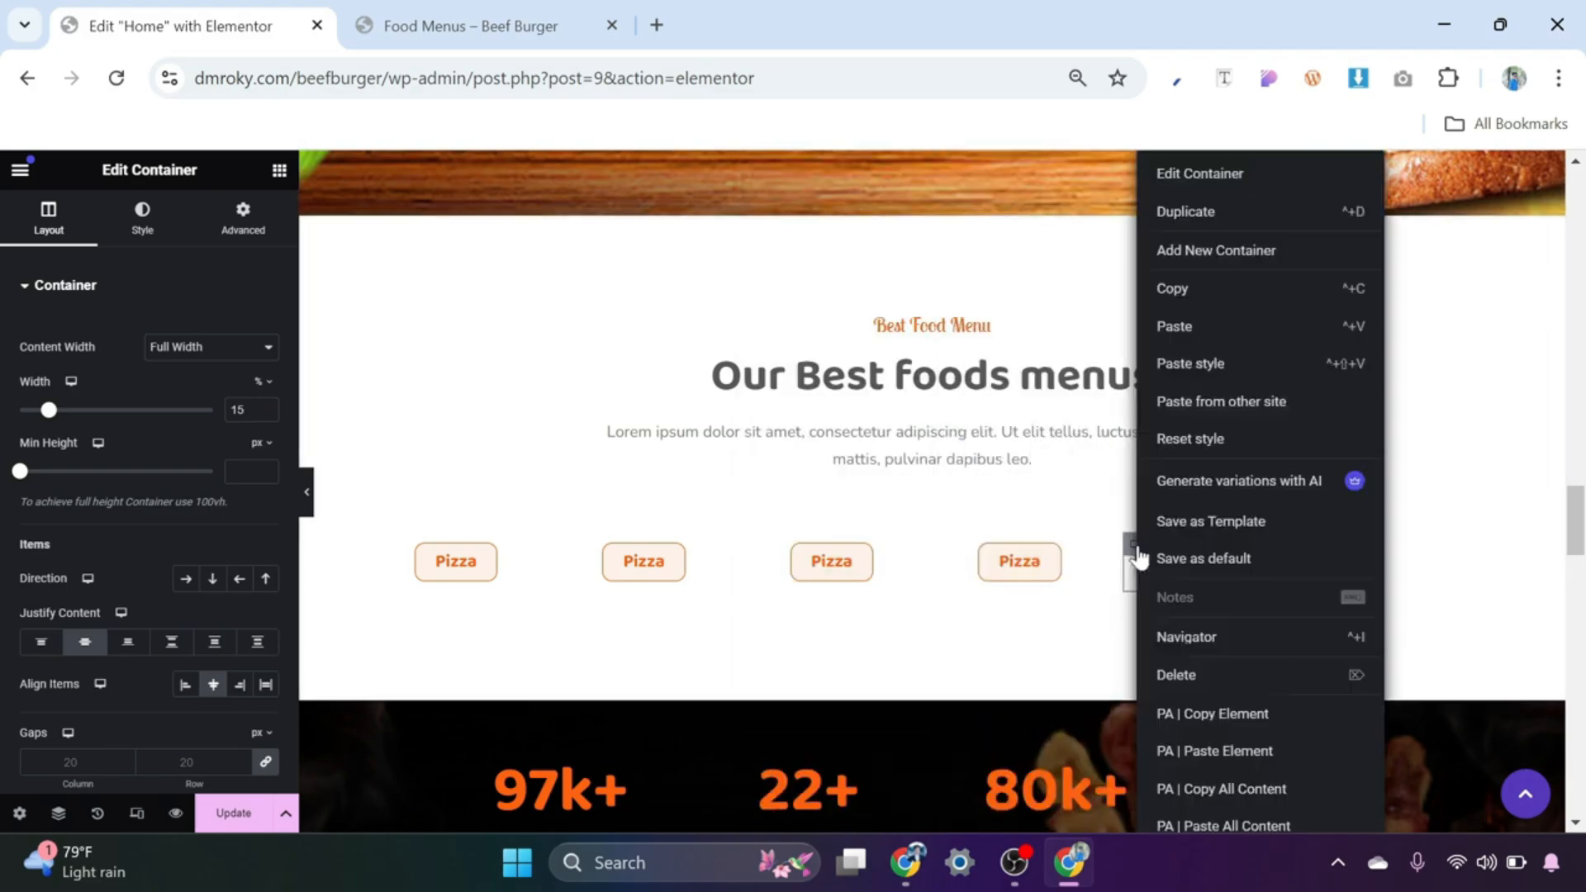
left_click(1204, 213)
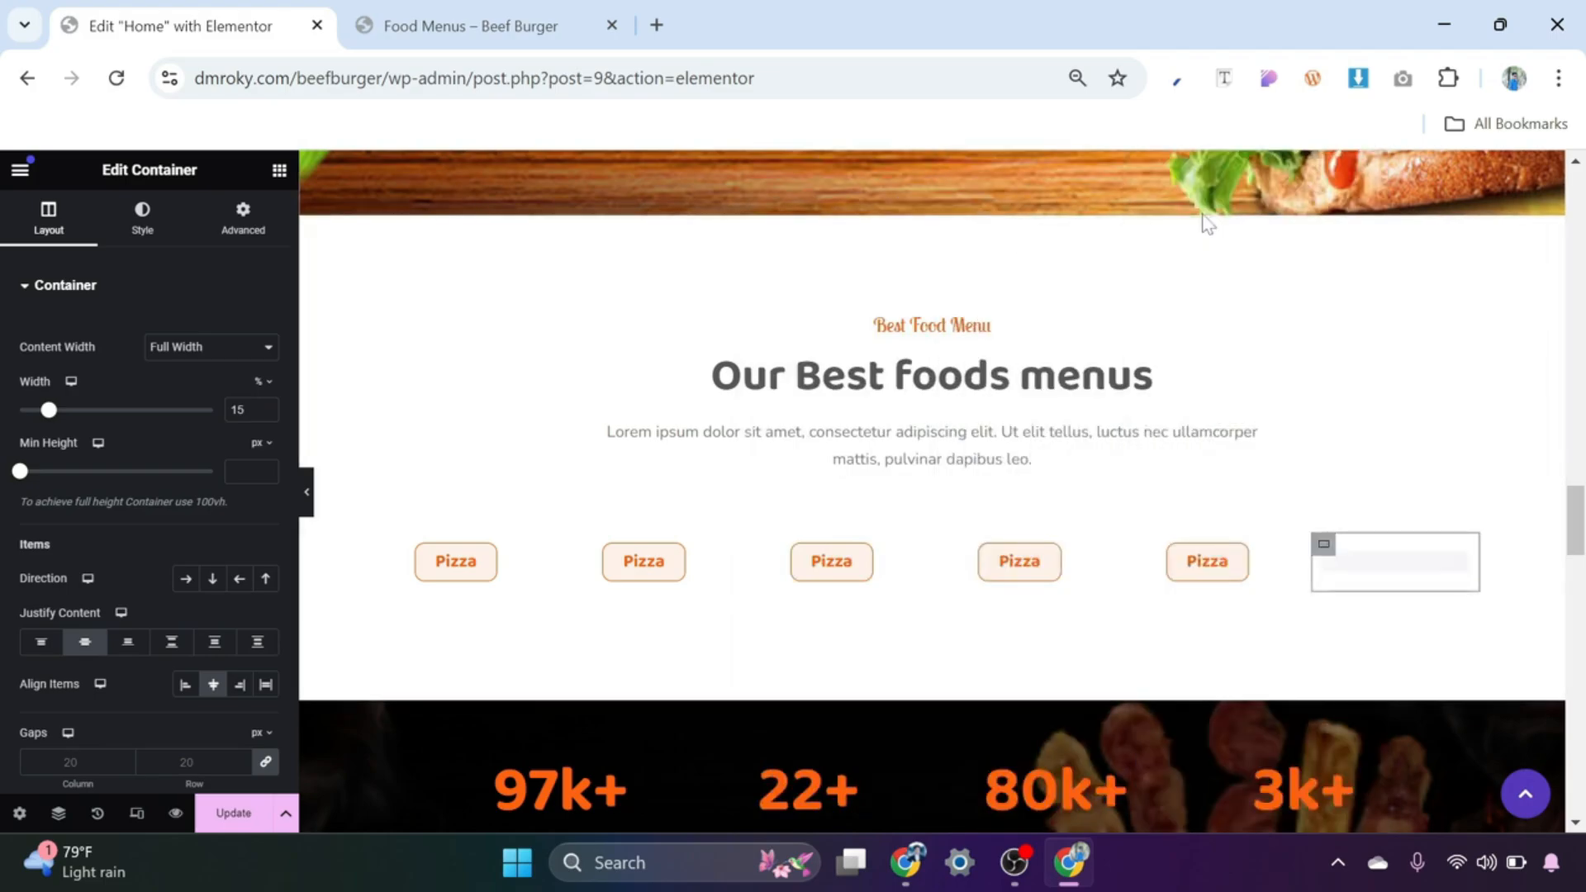
Step: Relabel the second trigger as Butter buns and assign it the Delicious butter buns template
left_click(674, 554)
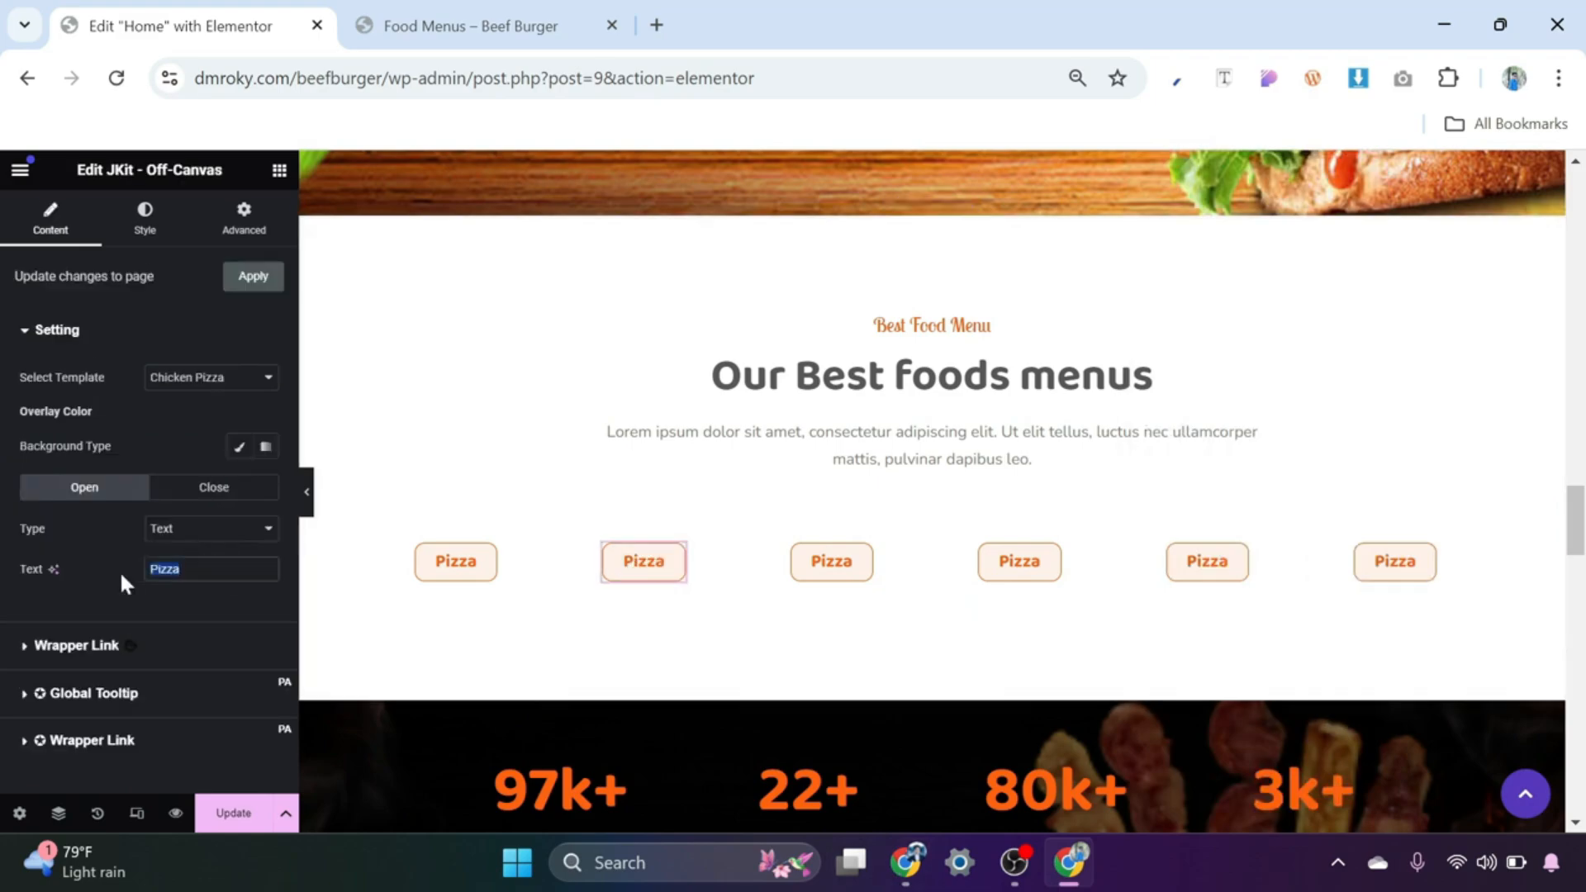
type("Butter buns")
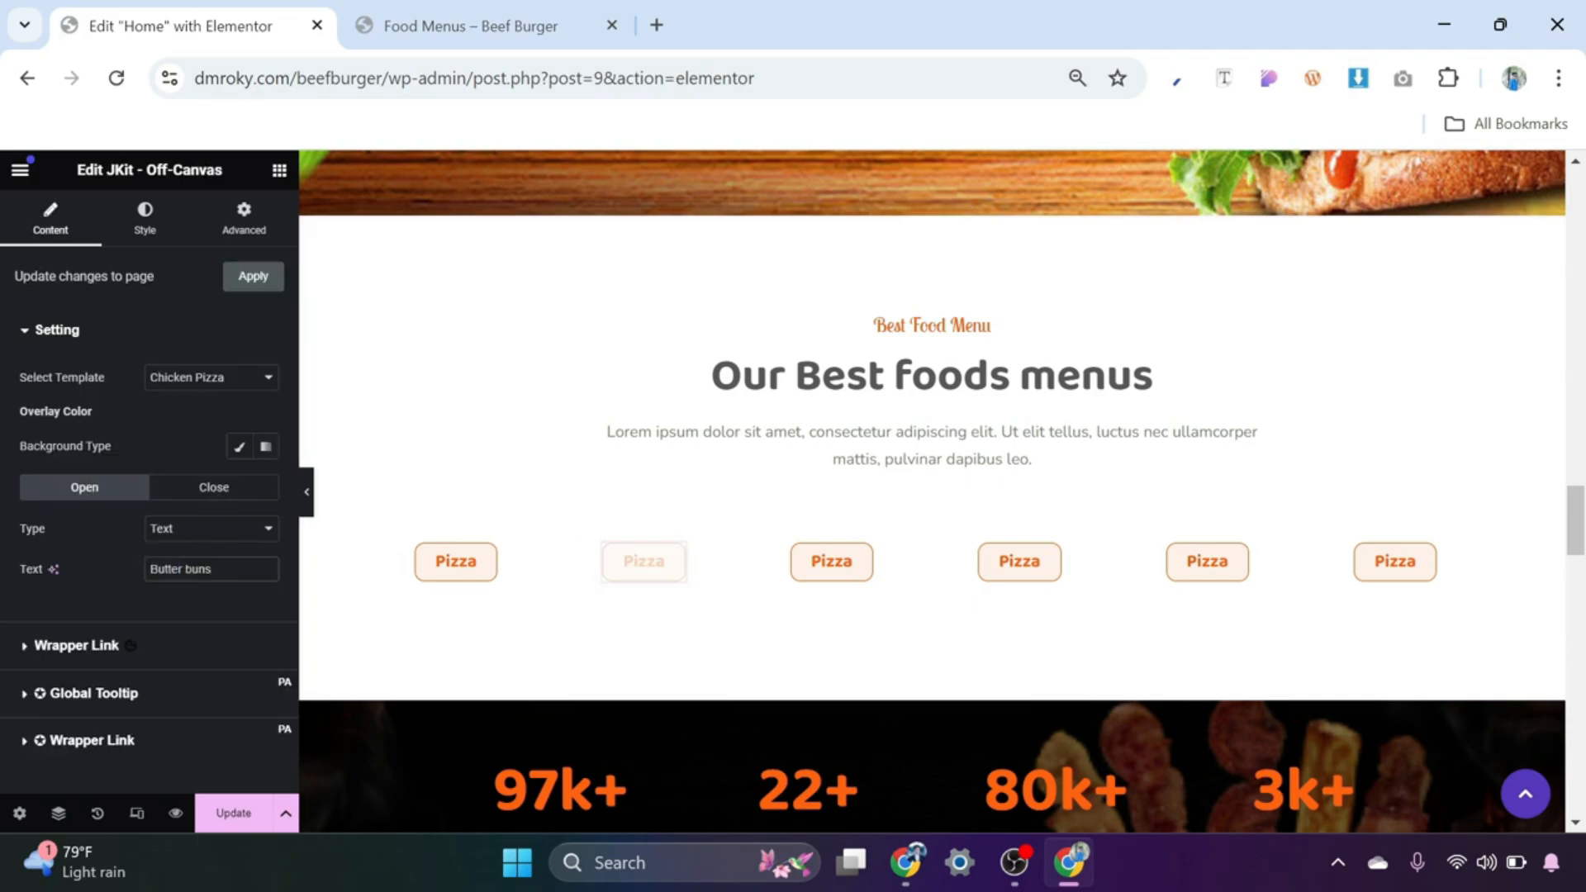
left_click(236, 383)
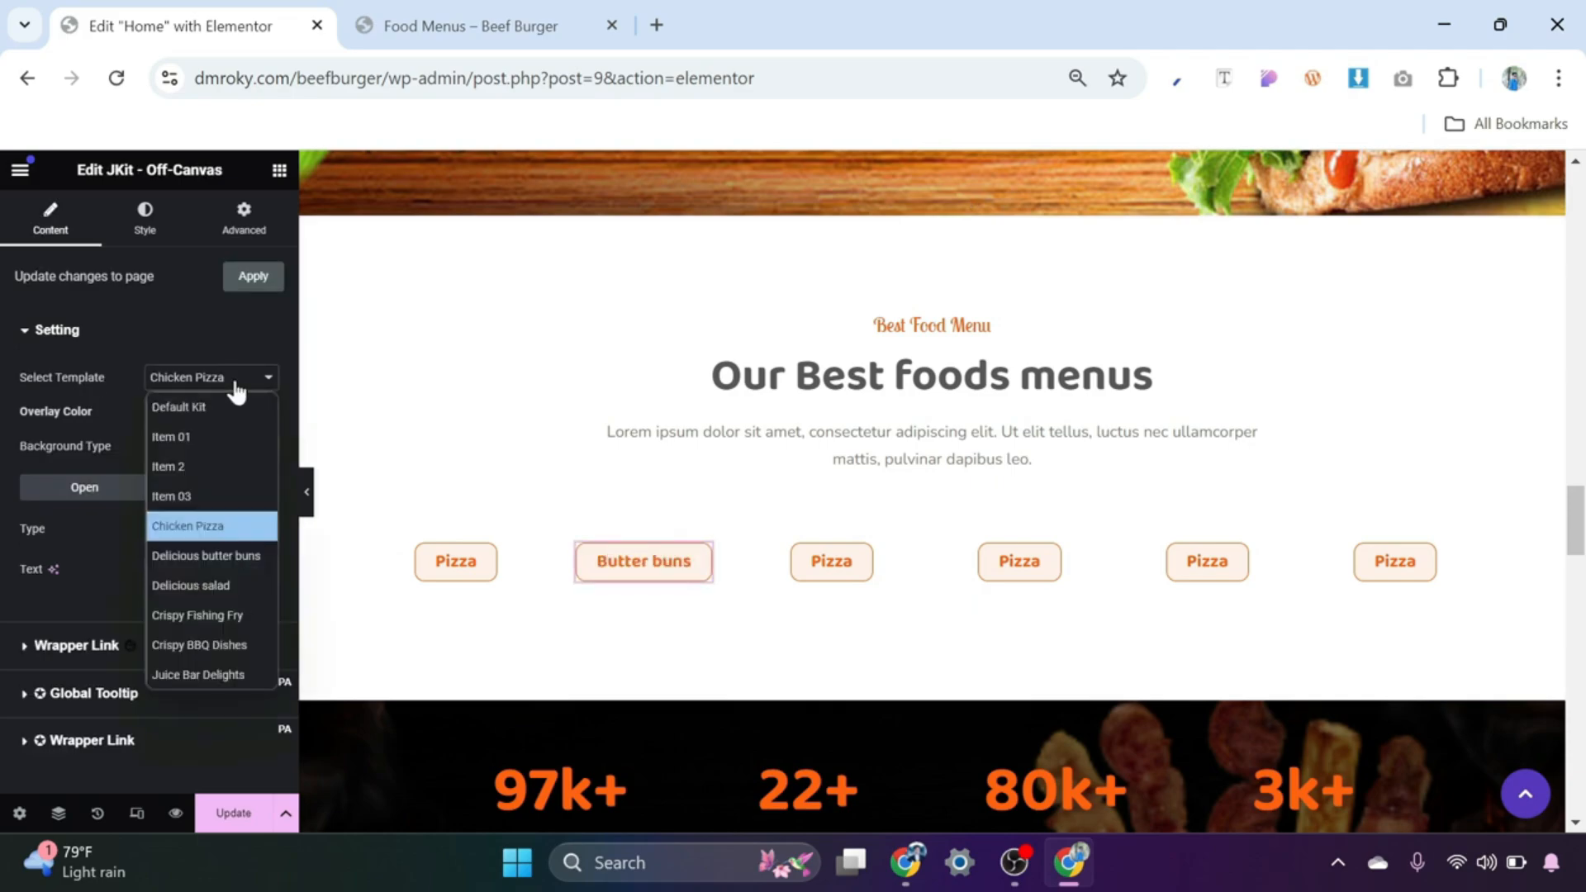
left_click(232, 556)
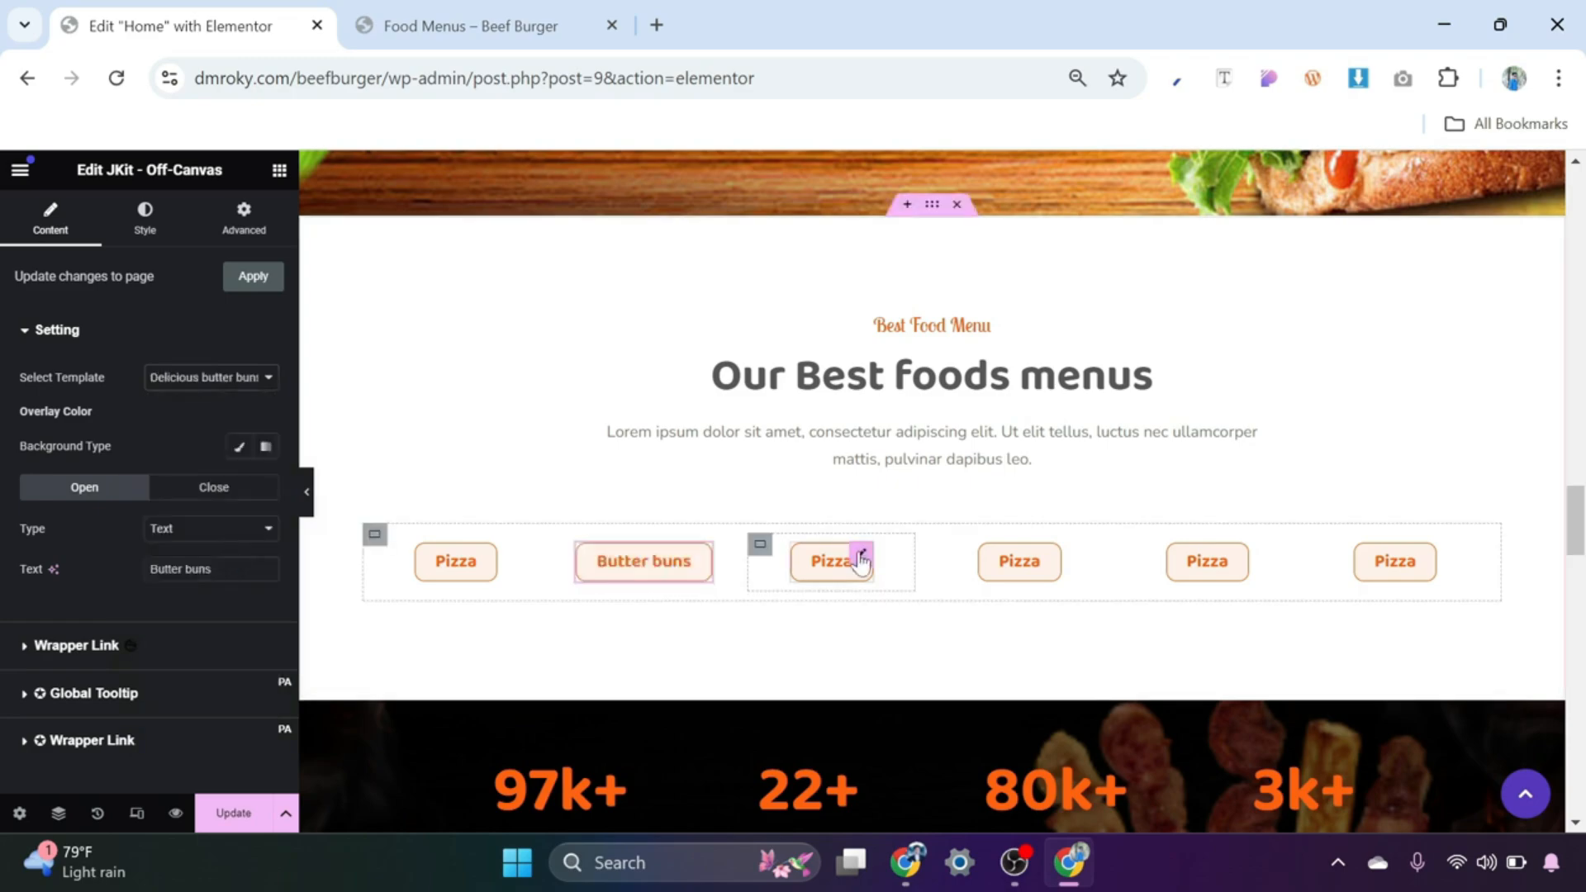
Step: Relabel the third trigger as Salad and assign it the Delicious salad template
left_click(861, 560)
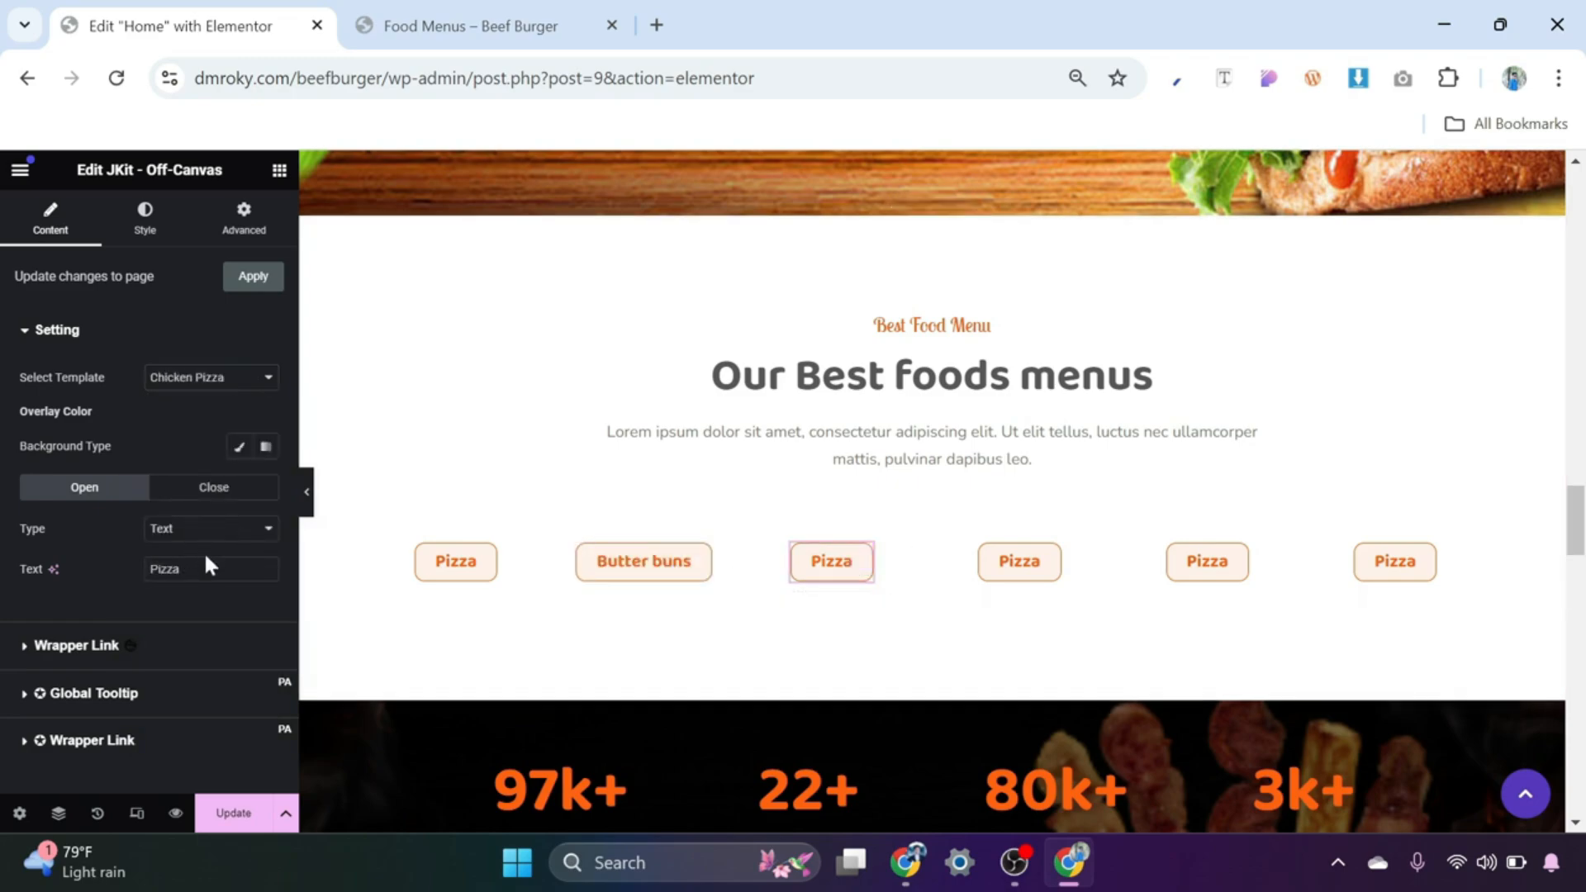
type("Salad")
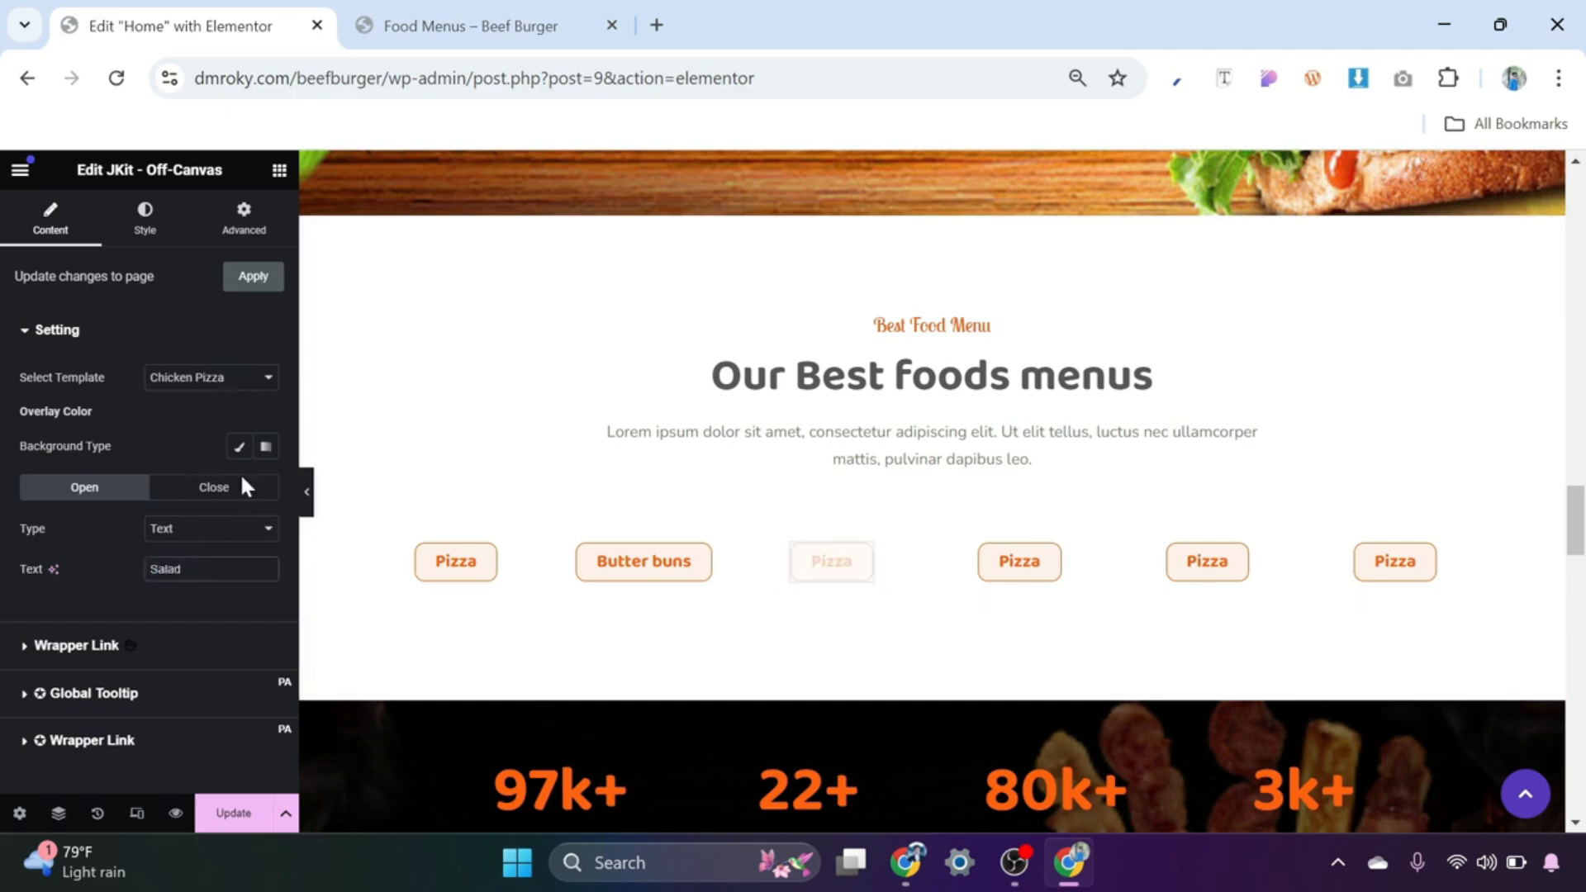
left_click(248, 380)
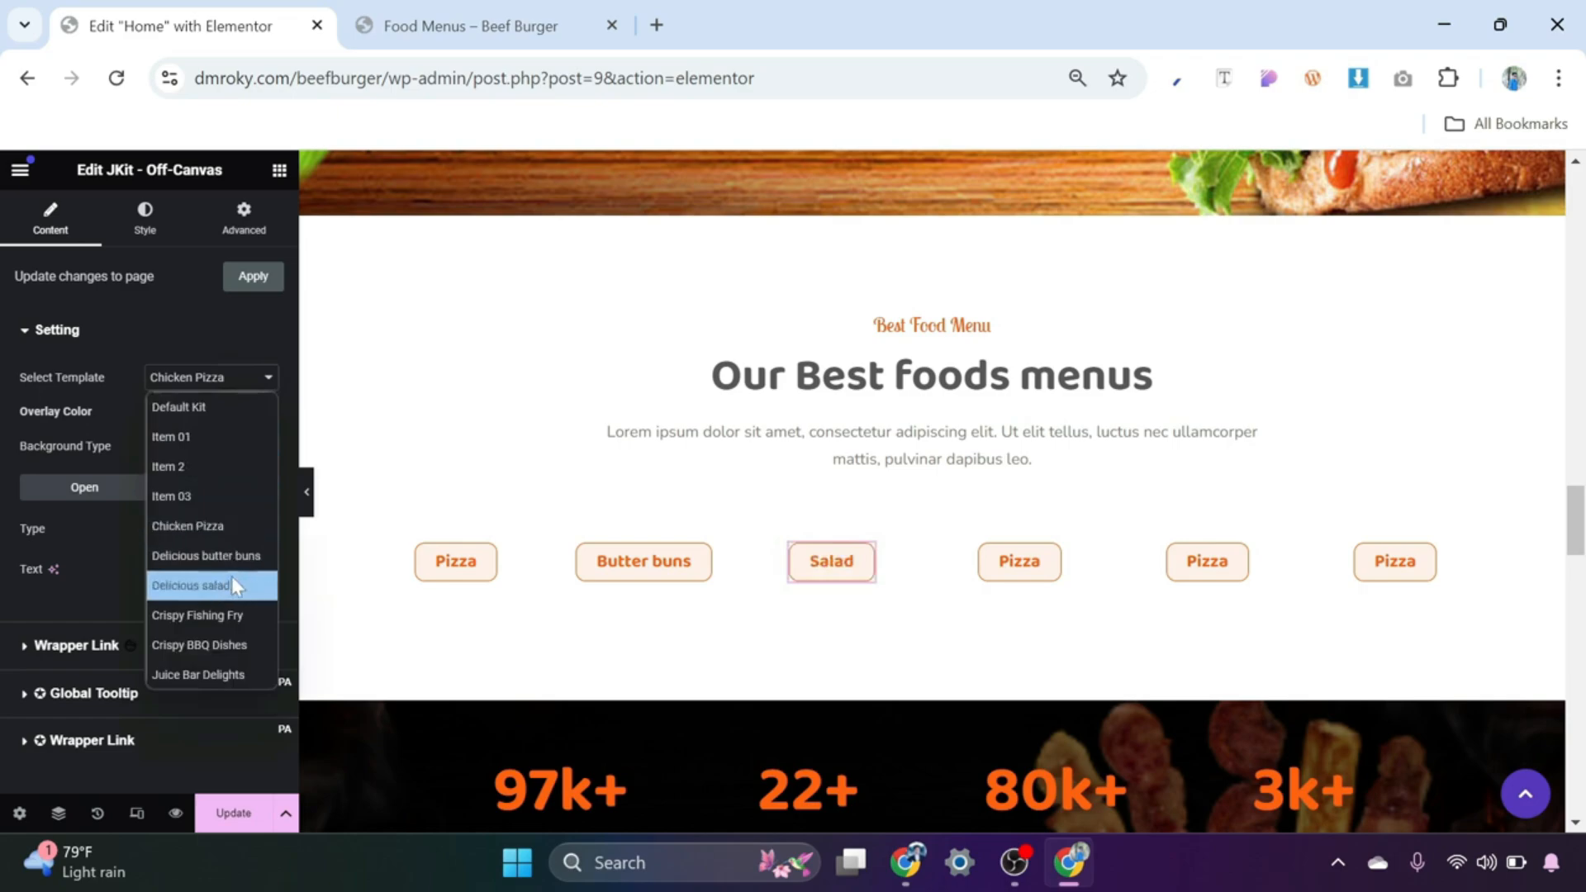
left_click(237, 587)
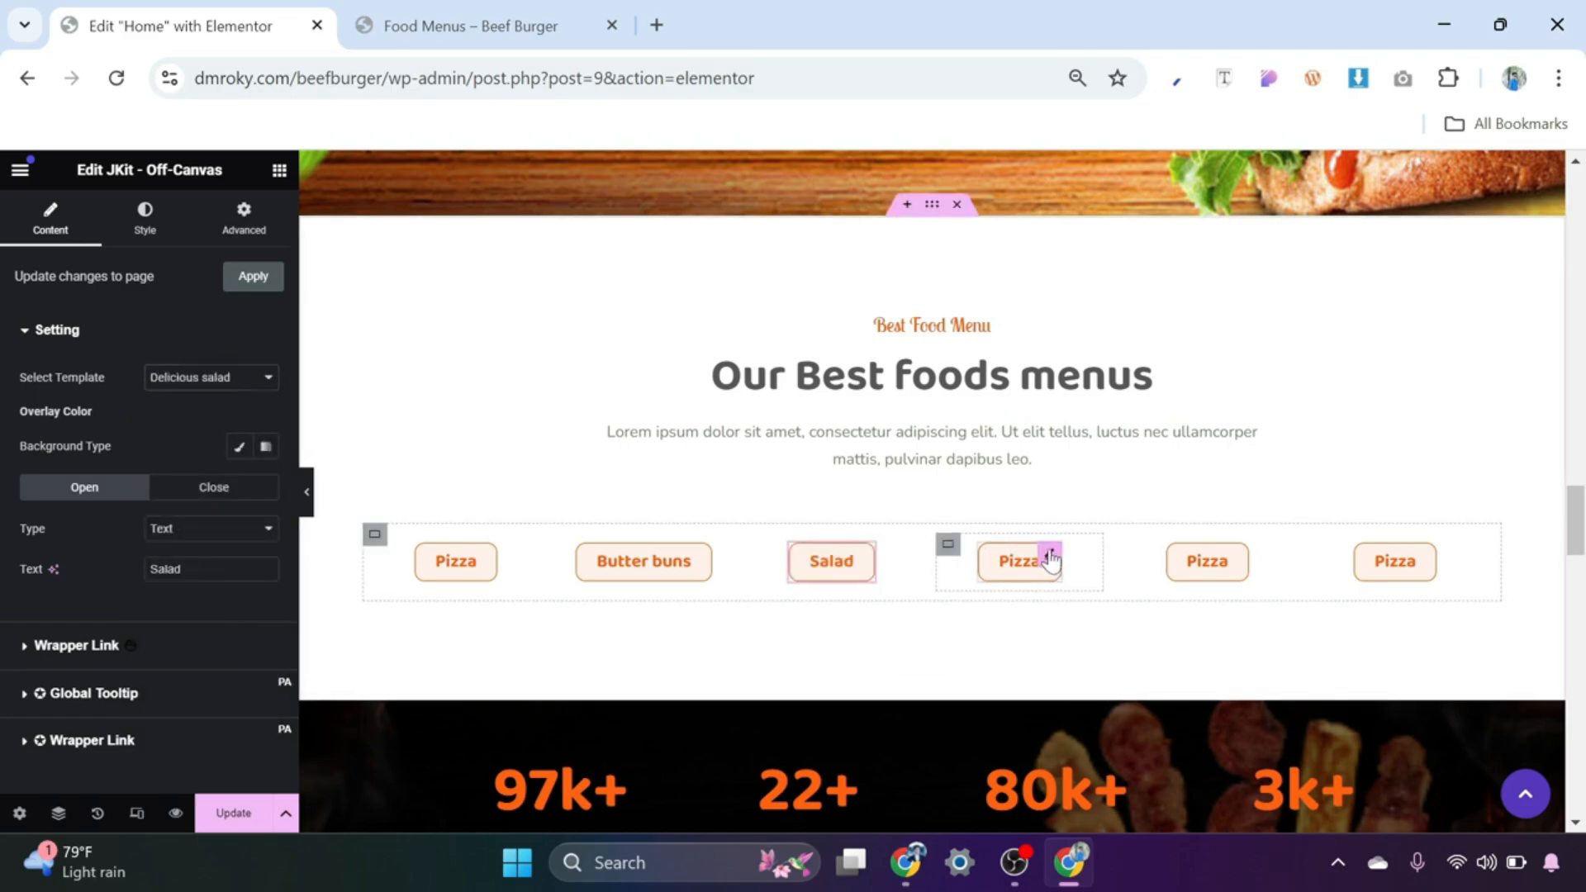
Step: Relabel the fourth trigger as Fishing Fry and assign it the Crispy Fishing Fry template
left_click(1051, 555)
left_click_drag(188, 570, 114, 585)
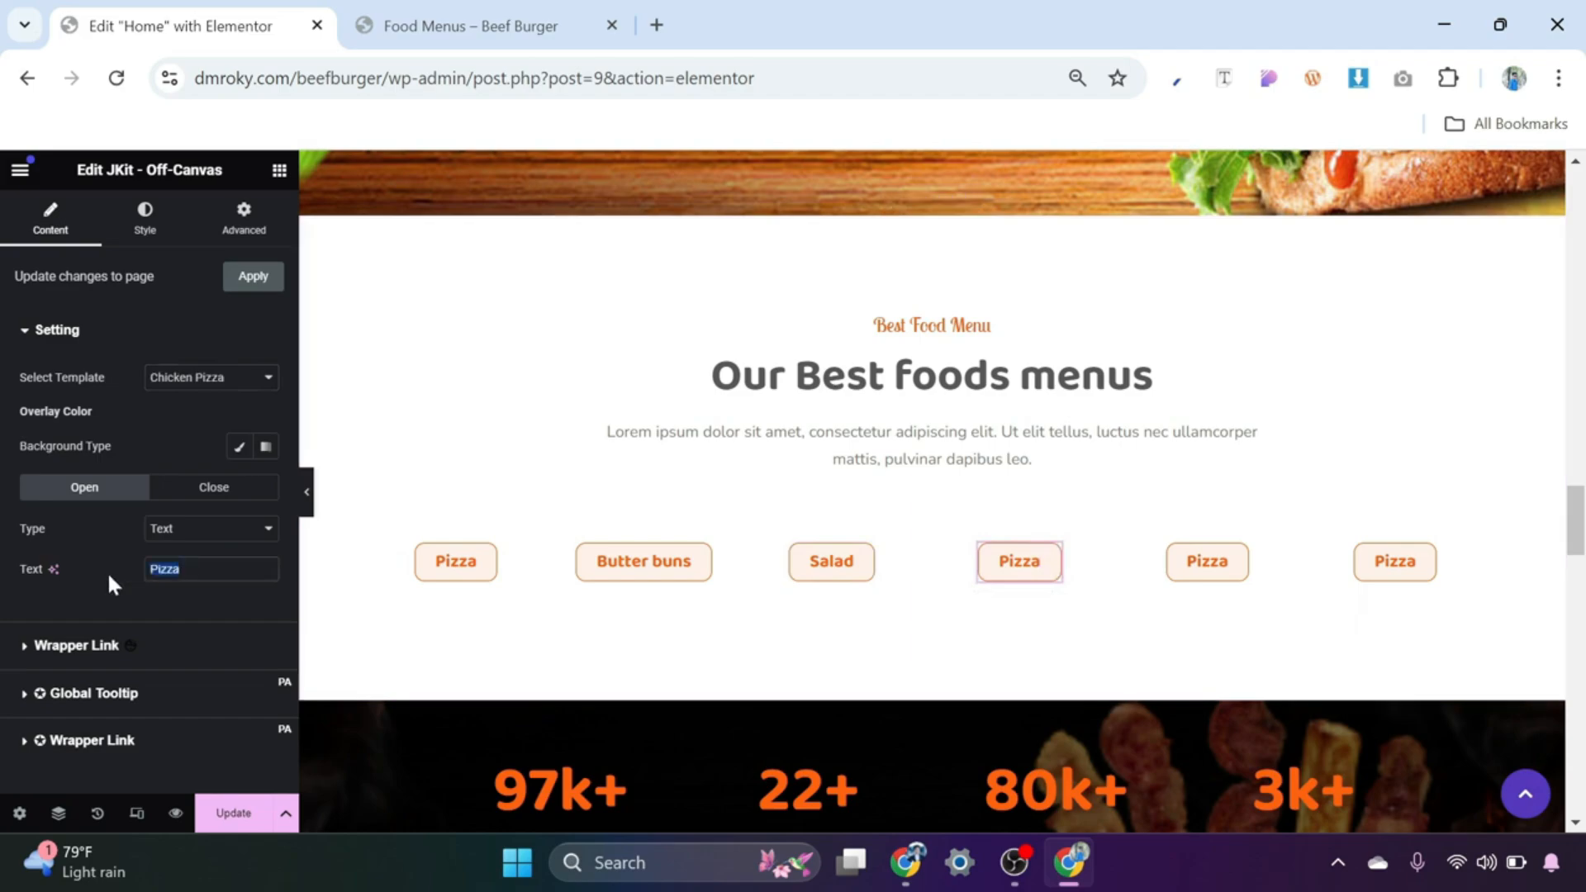
type("Fishing Fry")
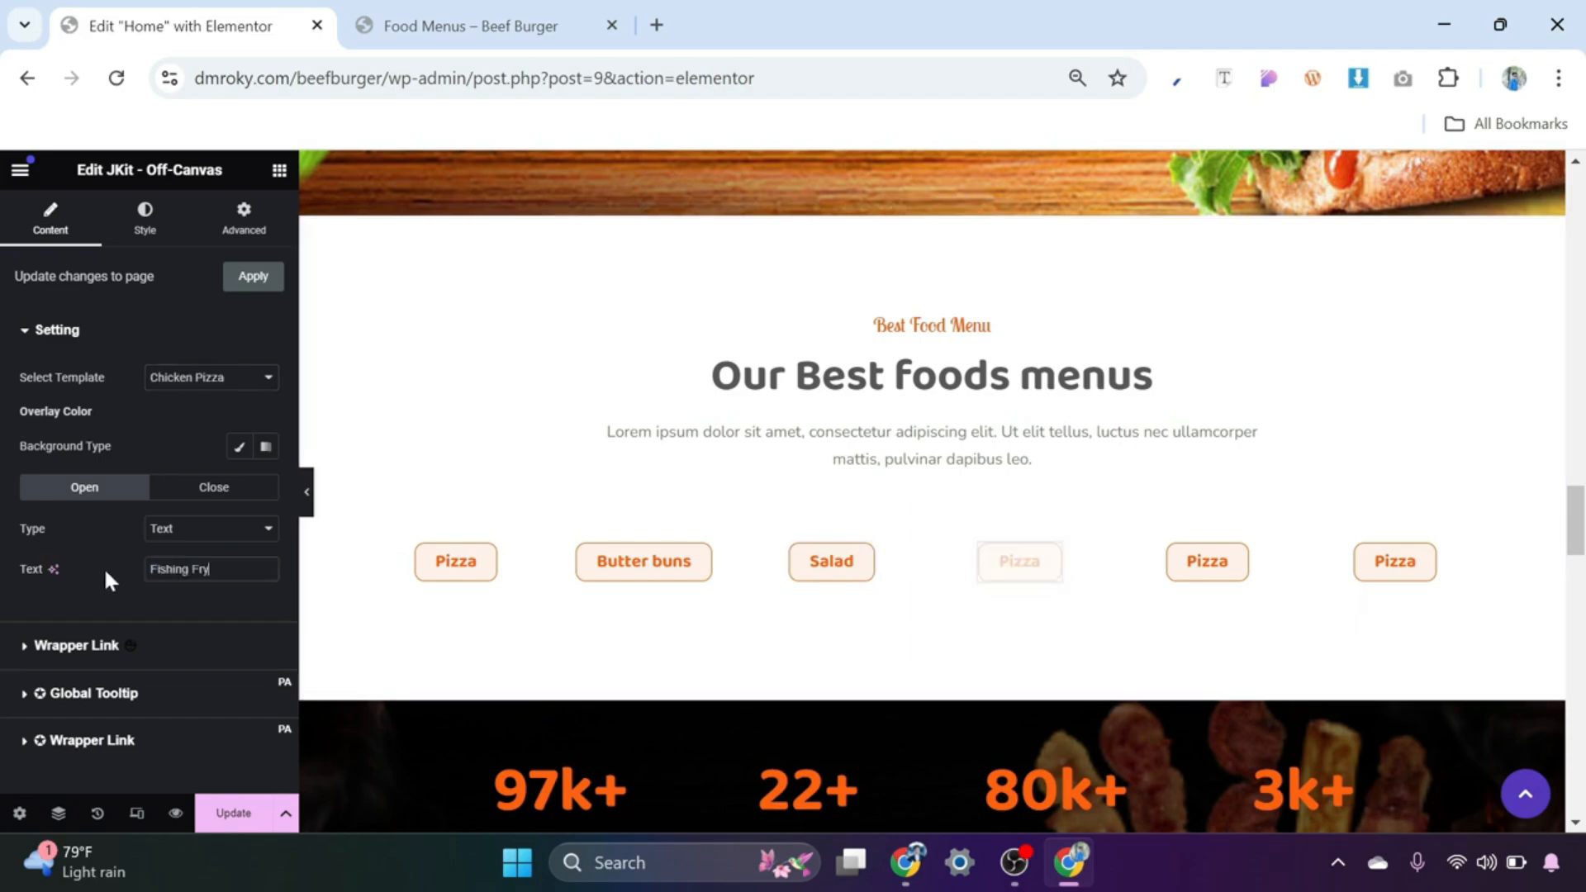
left_click(250, 378)
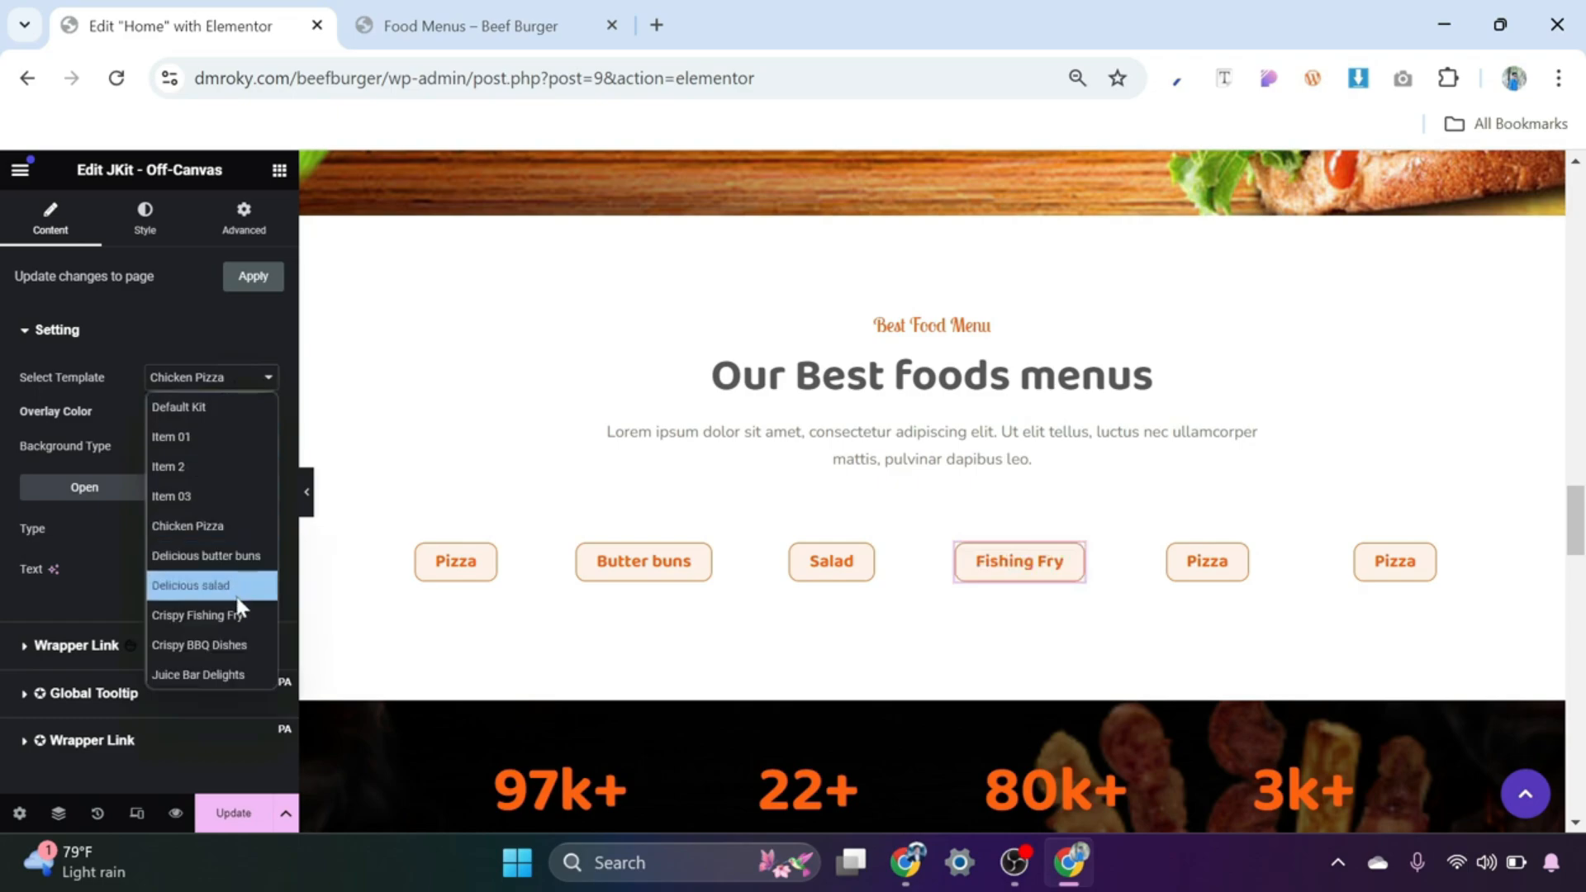
left_click(235, 618)
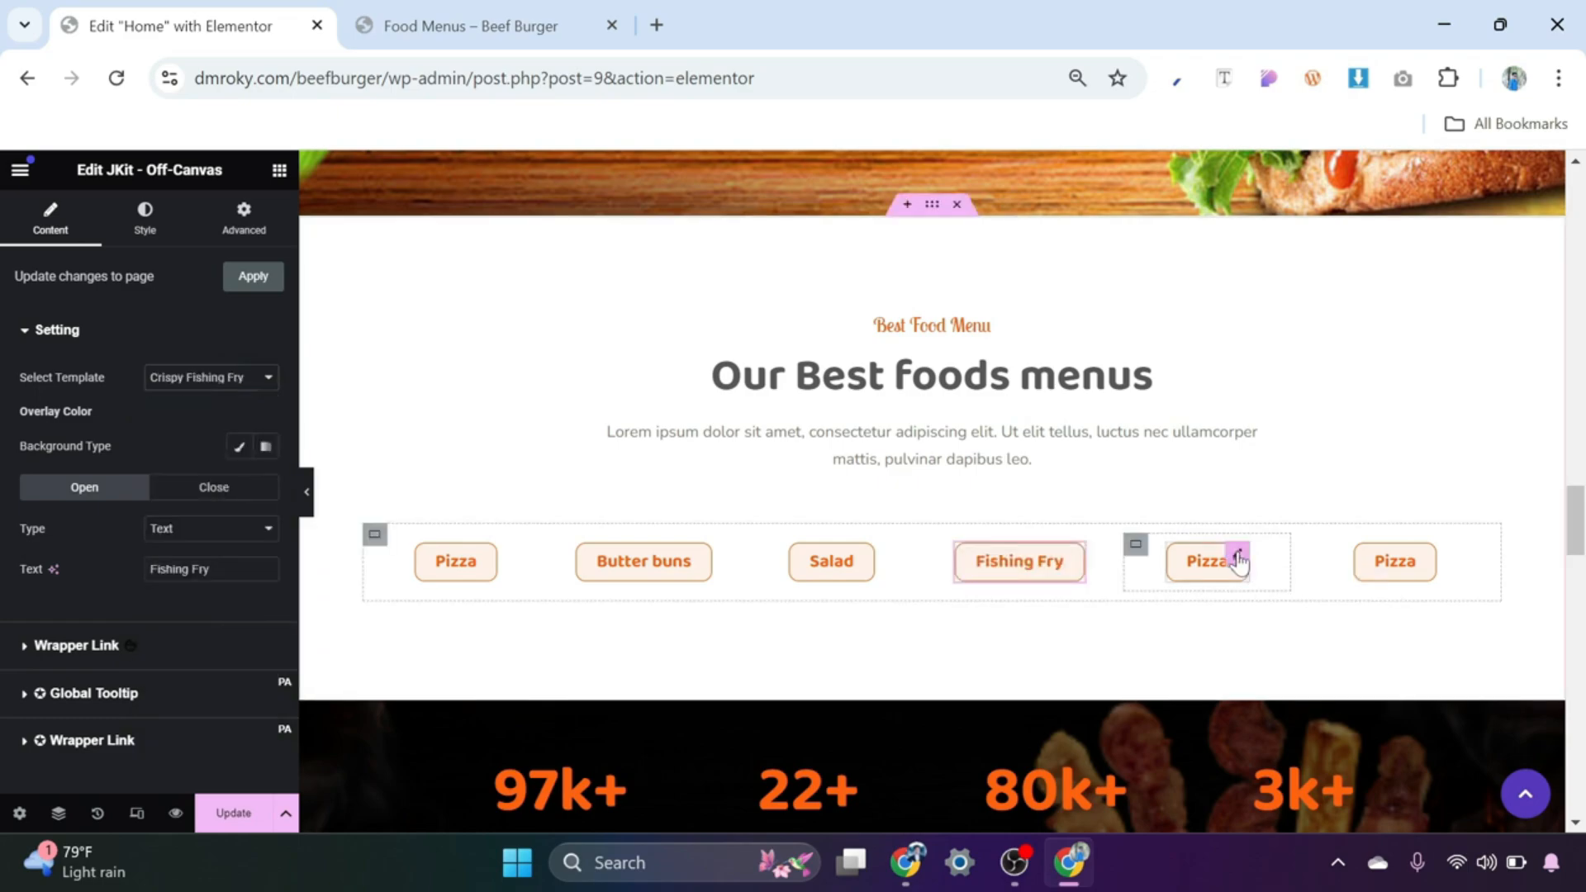
Step: Relabel the fifth trigger as BBQ Dishes and assign it the Crispy BBQ Dishes template
left_click(1238, 558)
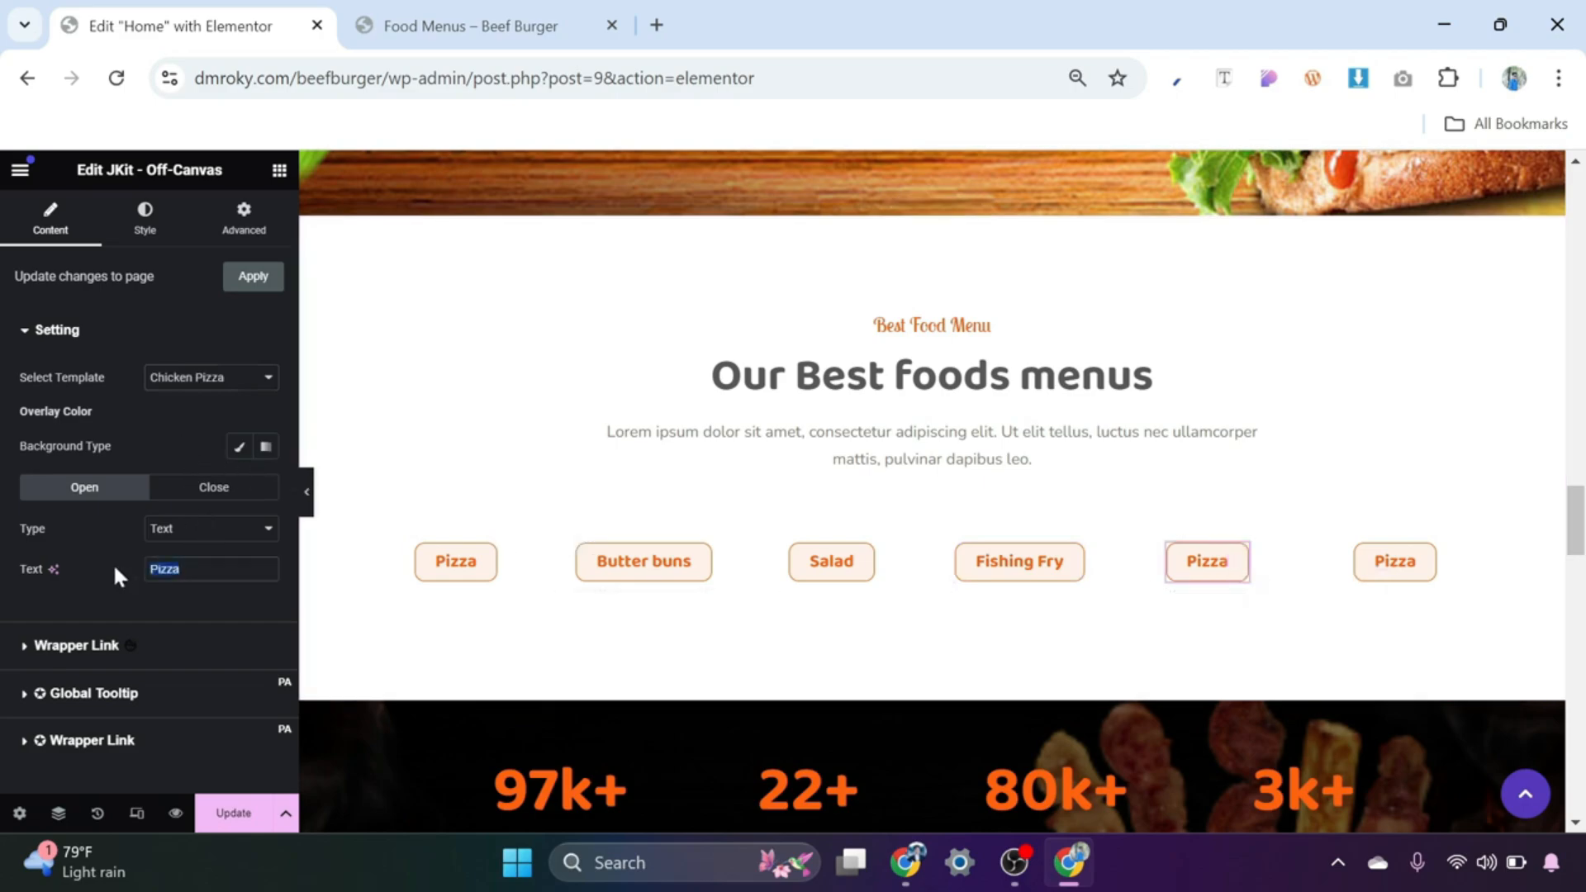
key("ctrl+v")
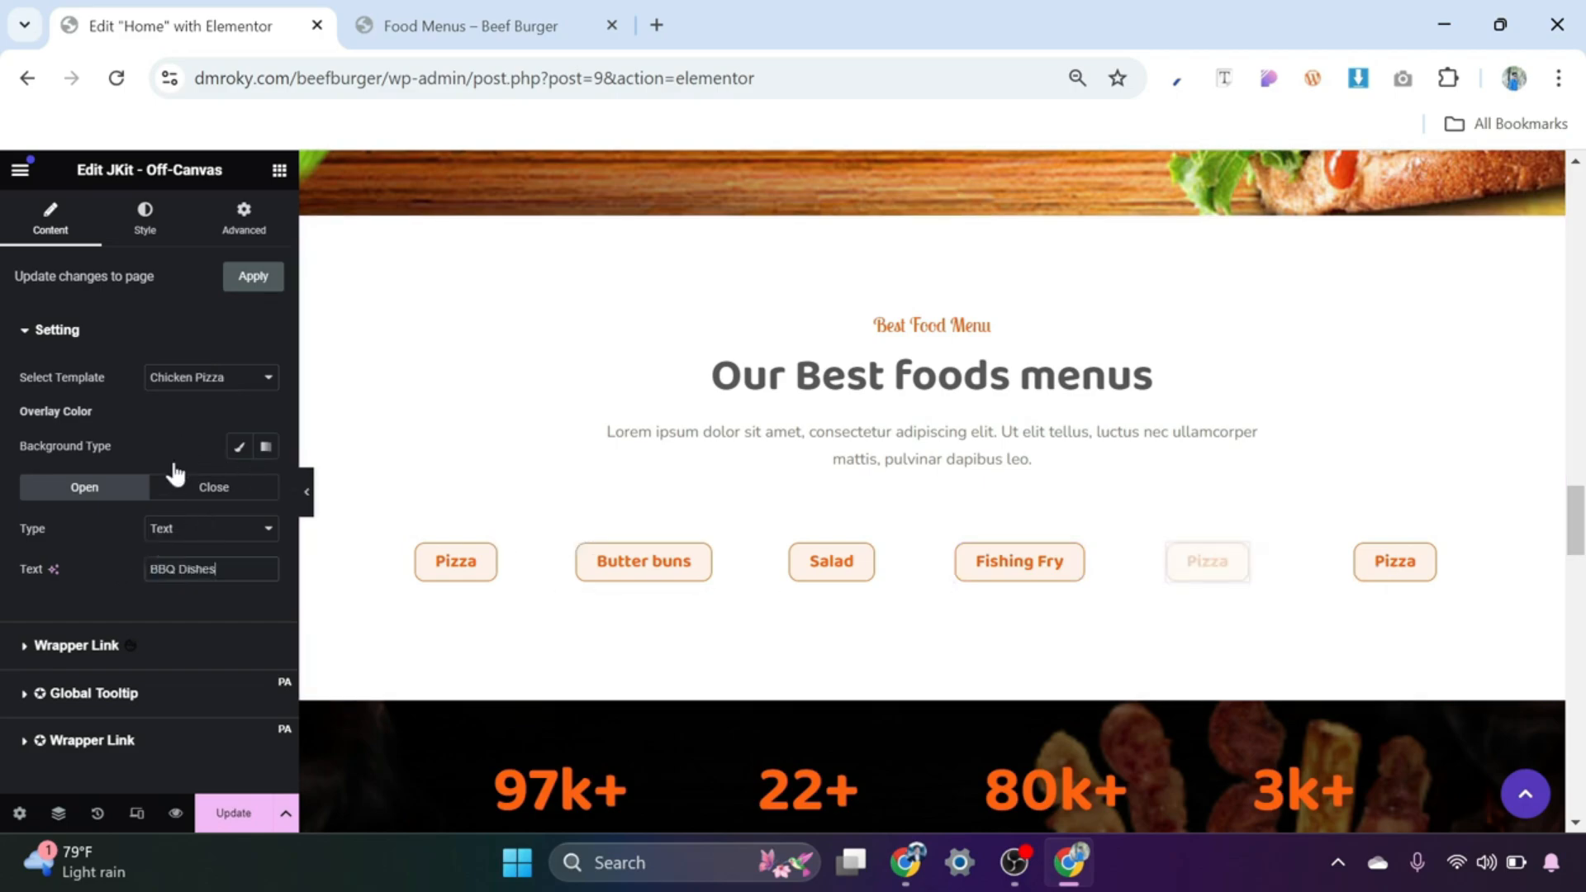
left_click(224, 381)
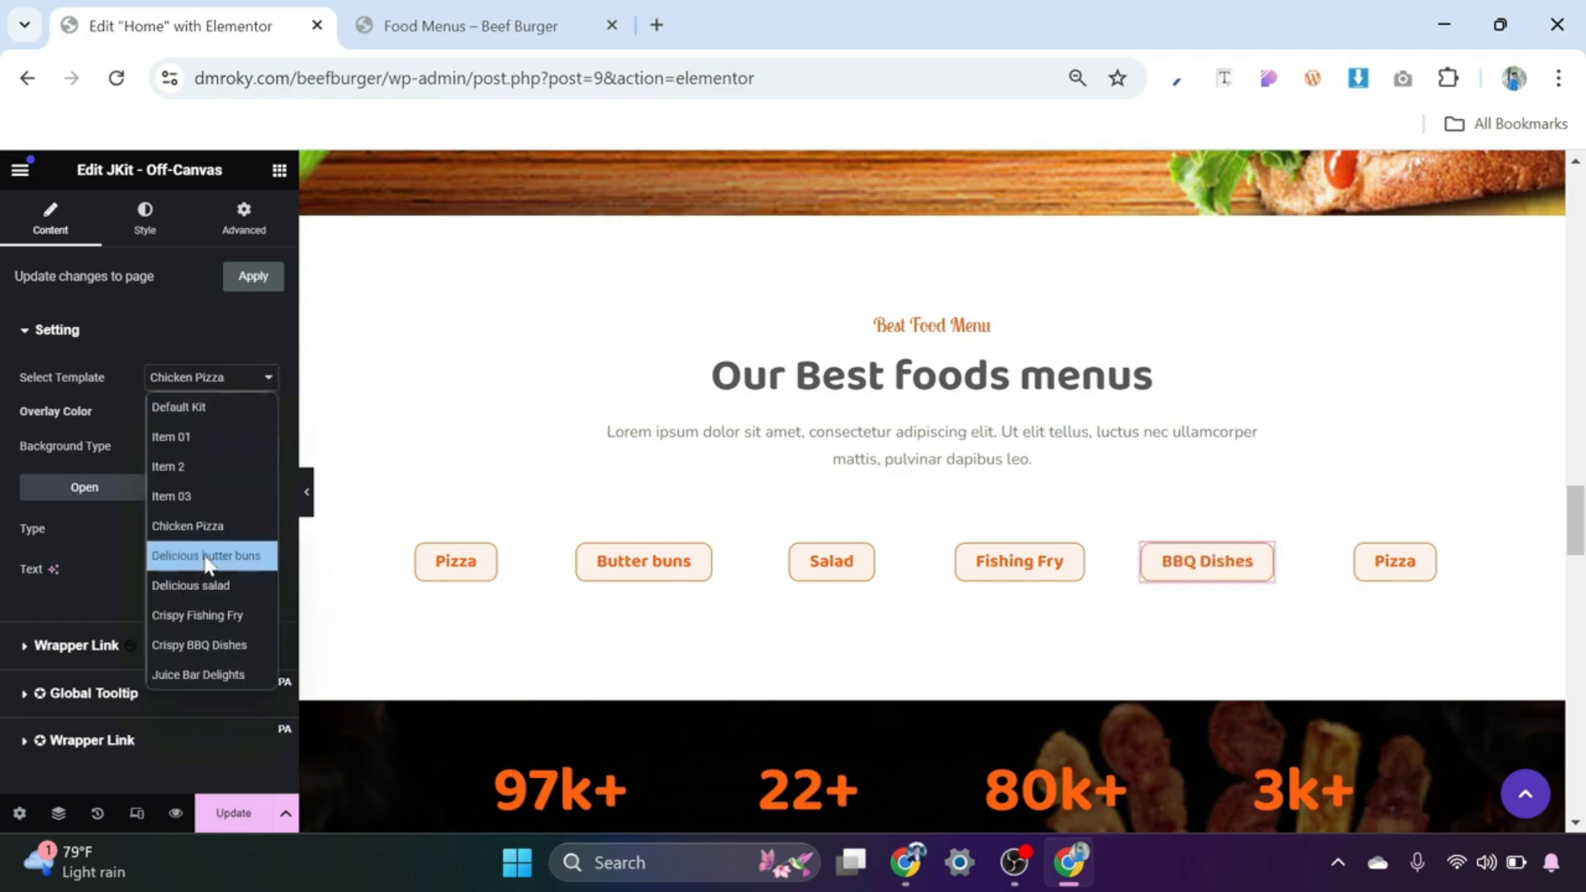
left_click(228, 648)
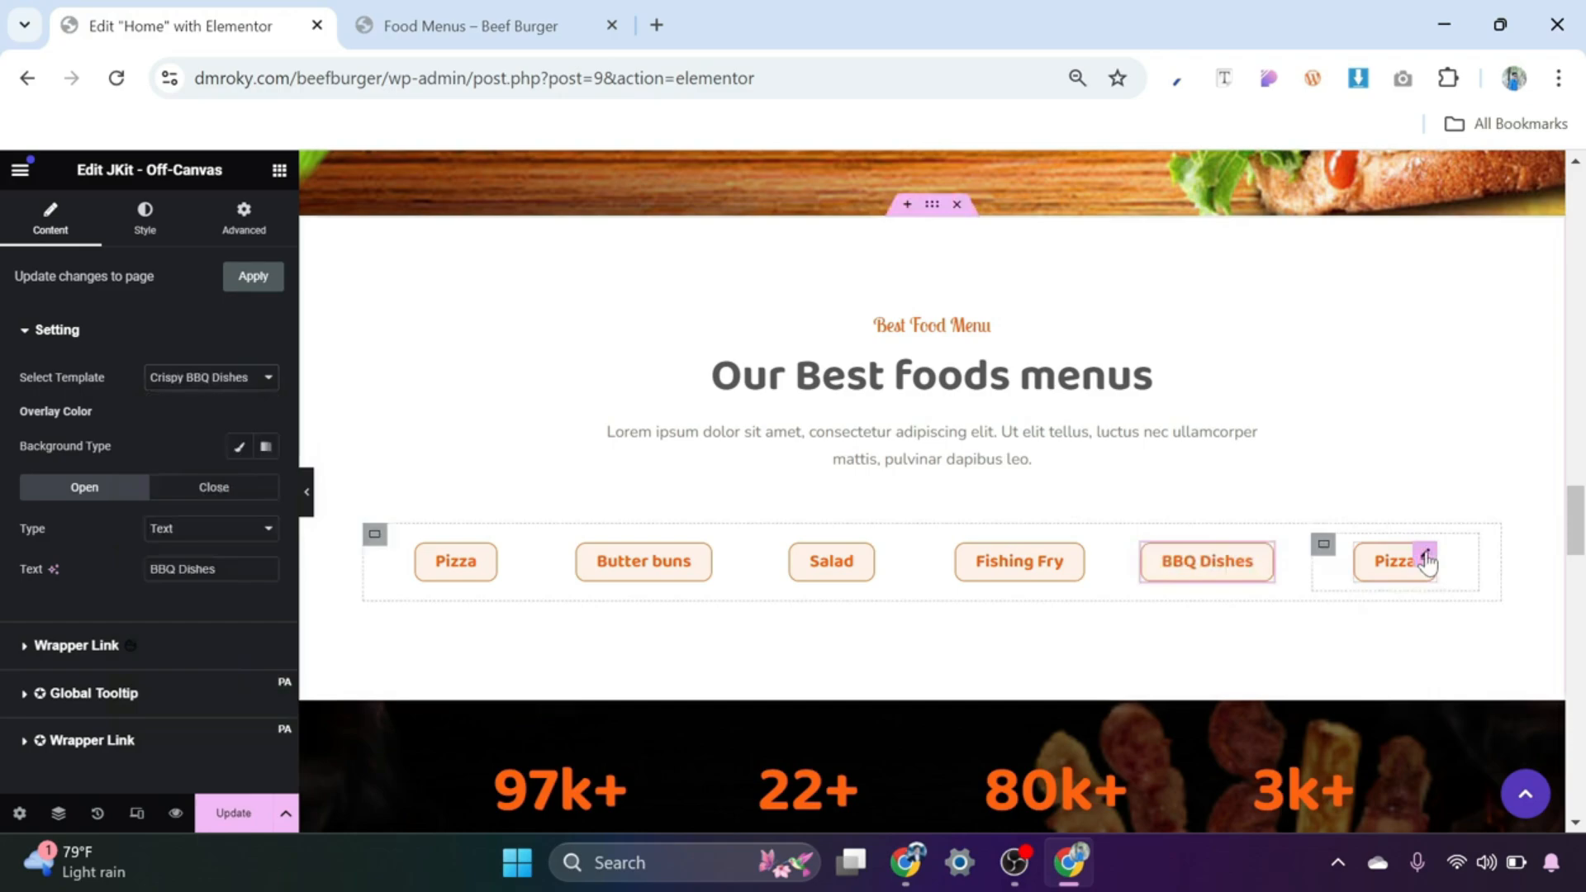
Step: Relabel the sixth trigger as Juice Bar and assign it the Juice Bar Delights template
left_click(1426, 557)
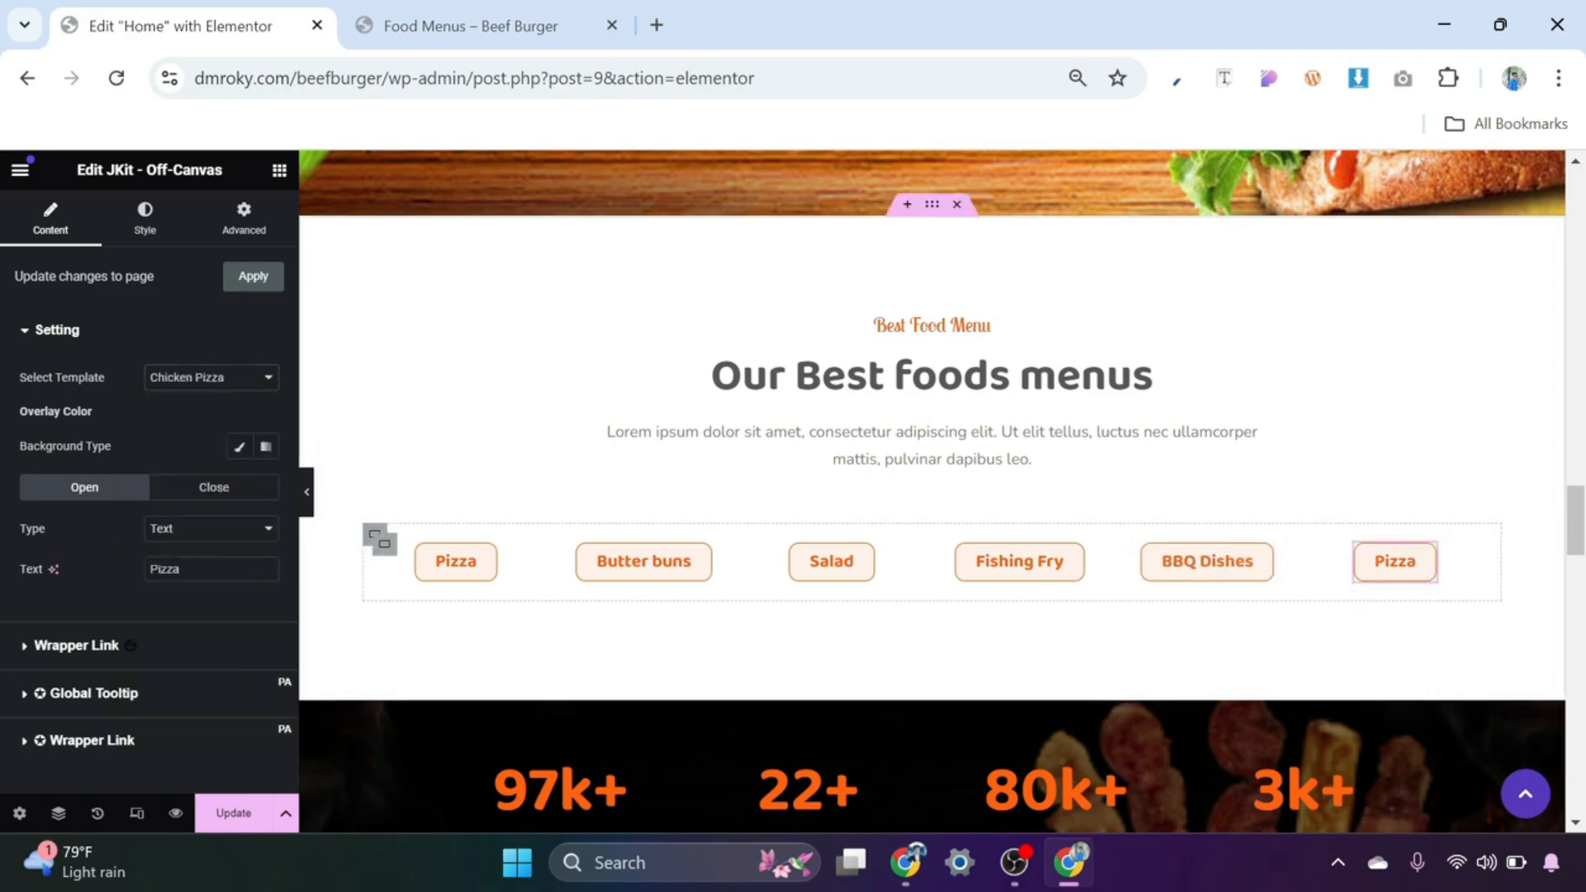
key("ctrl+a")
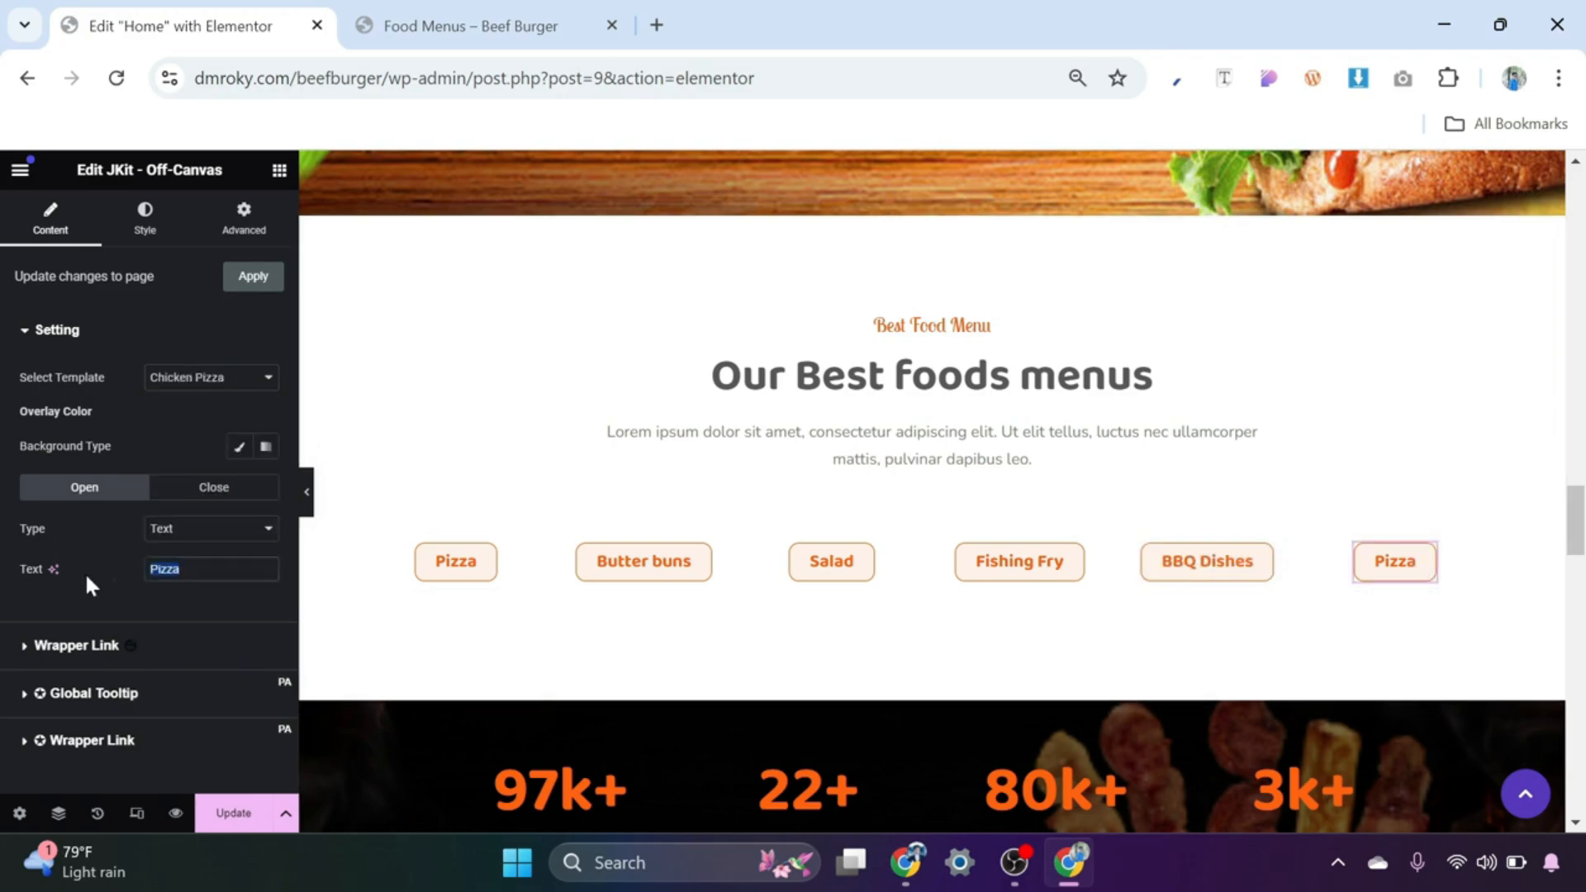
type("Juice Bar")
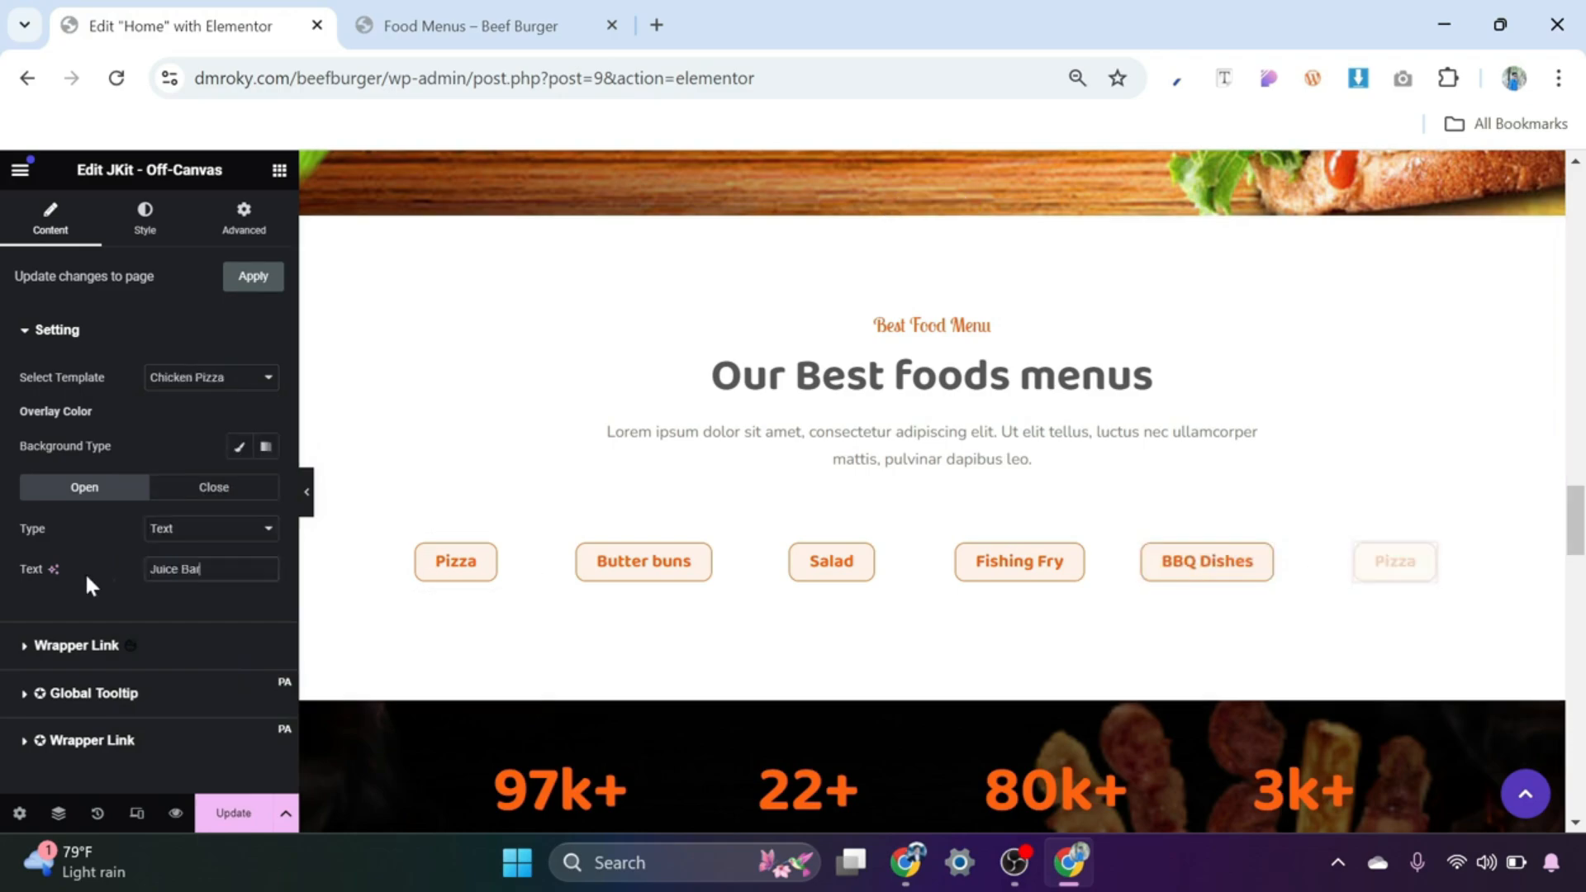
left_click(254, 382)
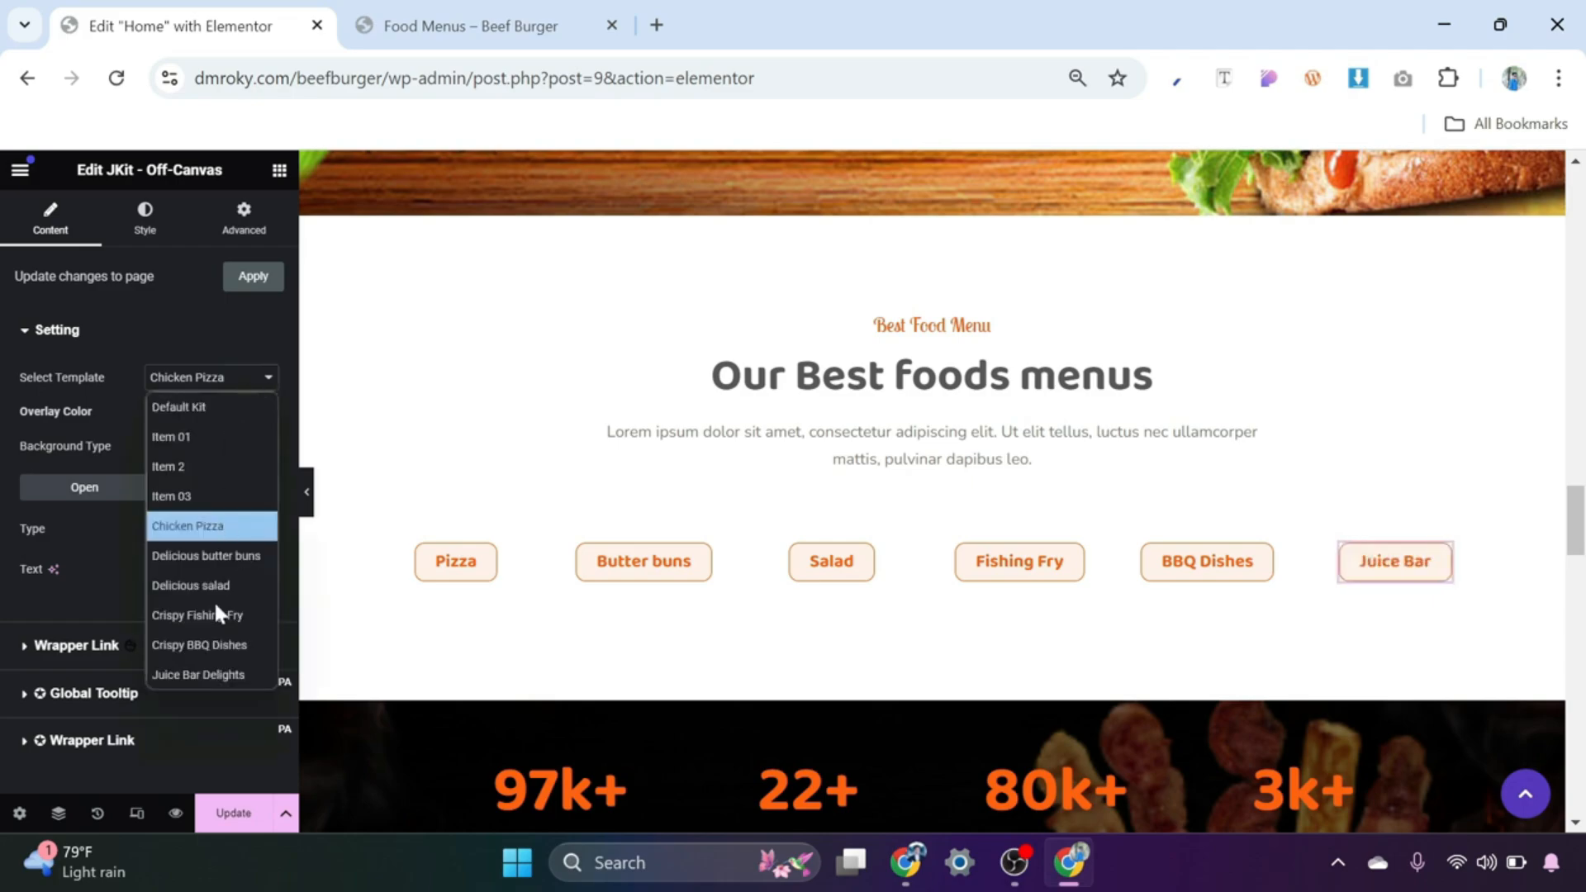
left_click(228, 675)
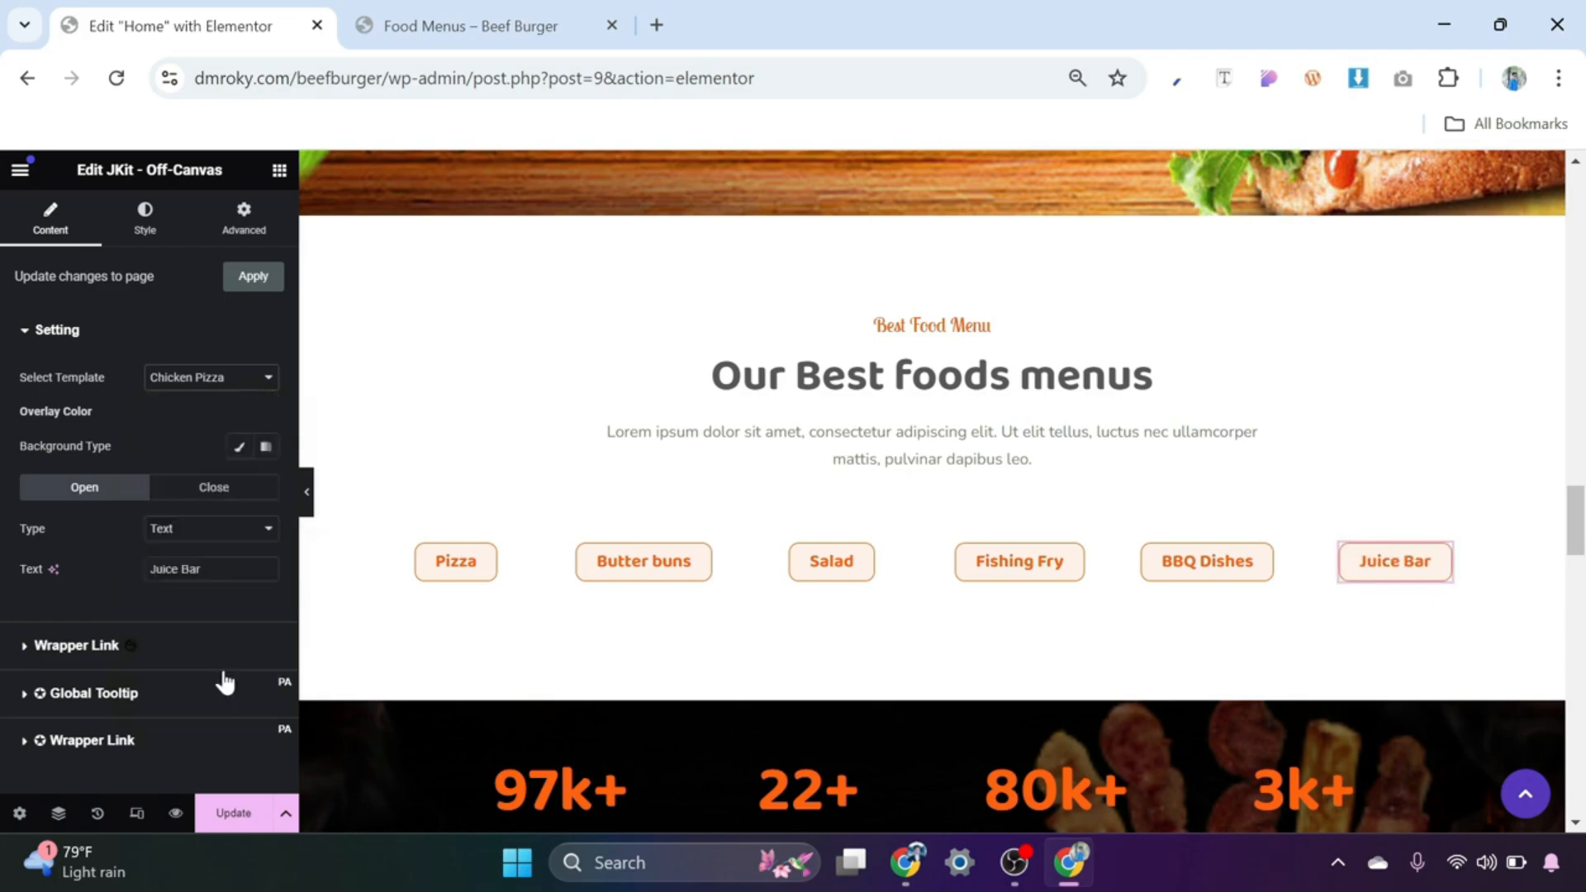
Step: Update the Home page and preview its Our Best foods menus section
left_click(236, 815)
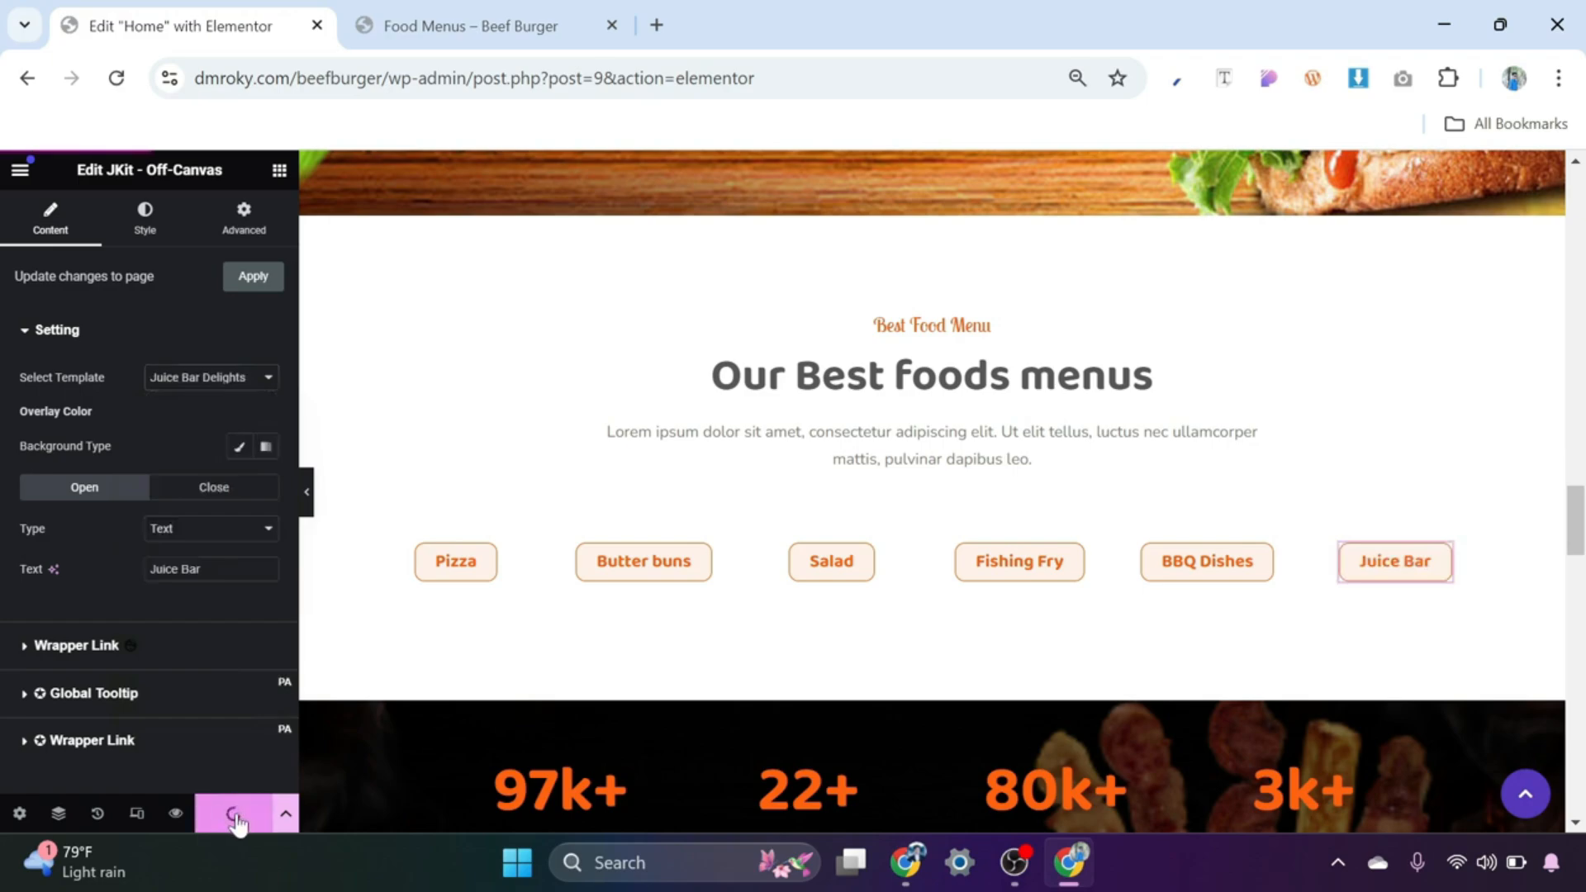
left_click(177, 816)
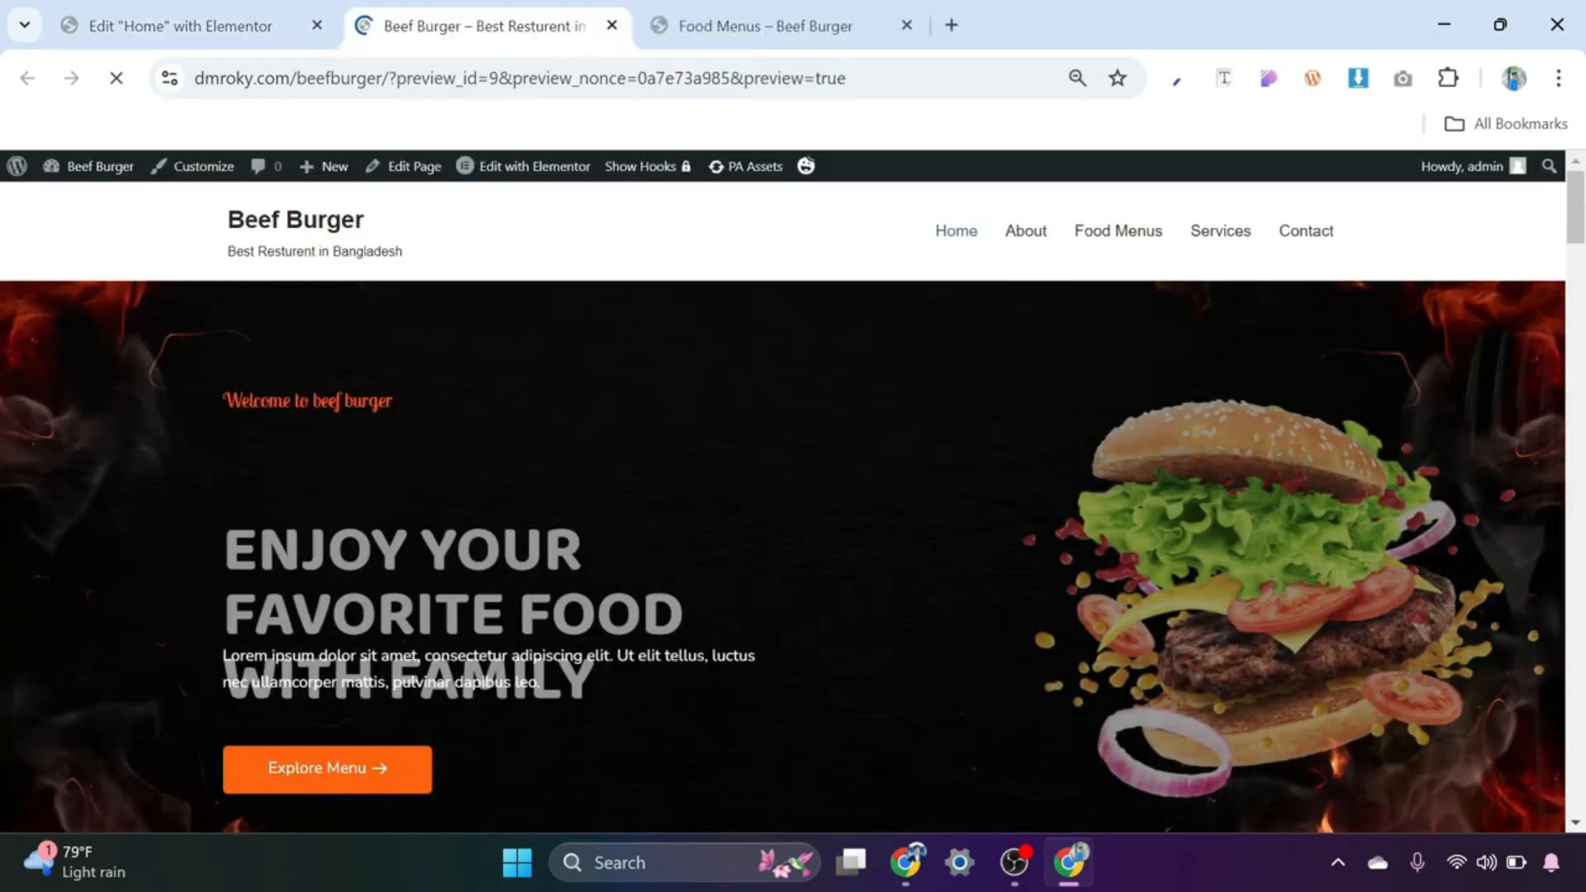
scroll(748, 616, "down", 20)
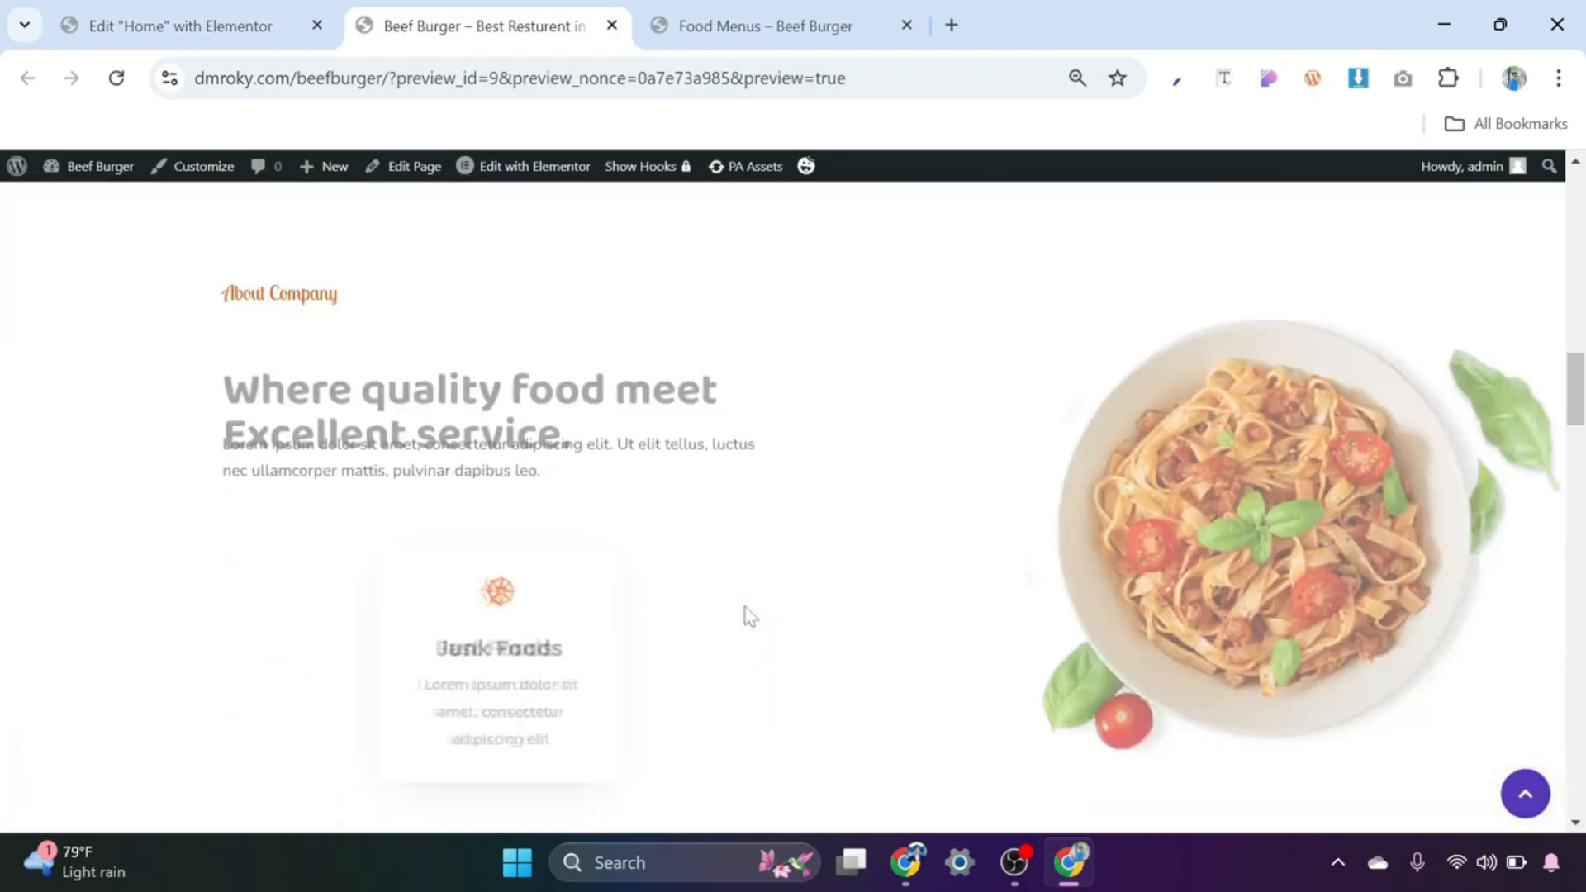
scroll(748, 615, "down", 20)
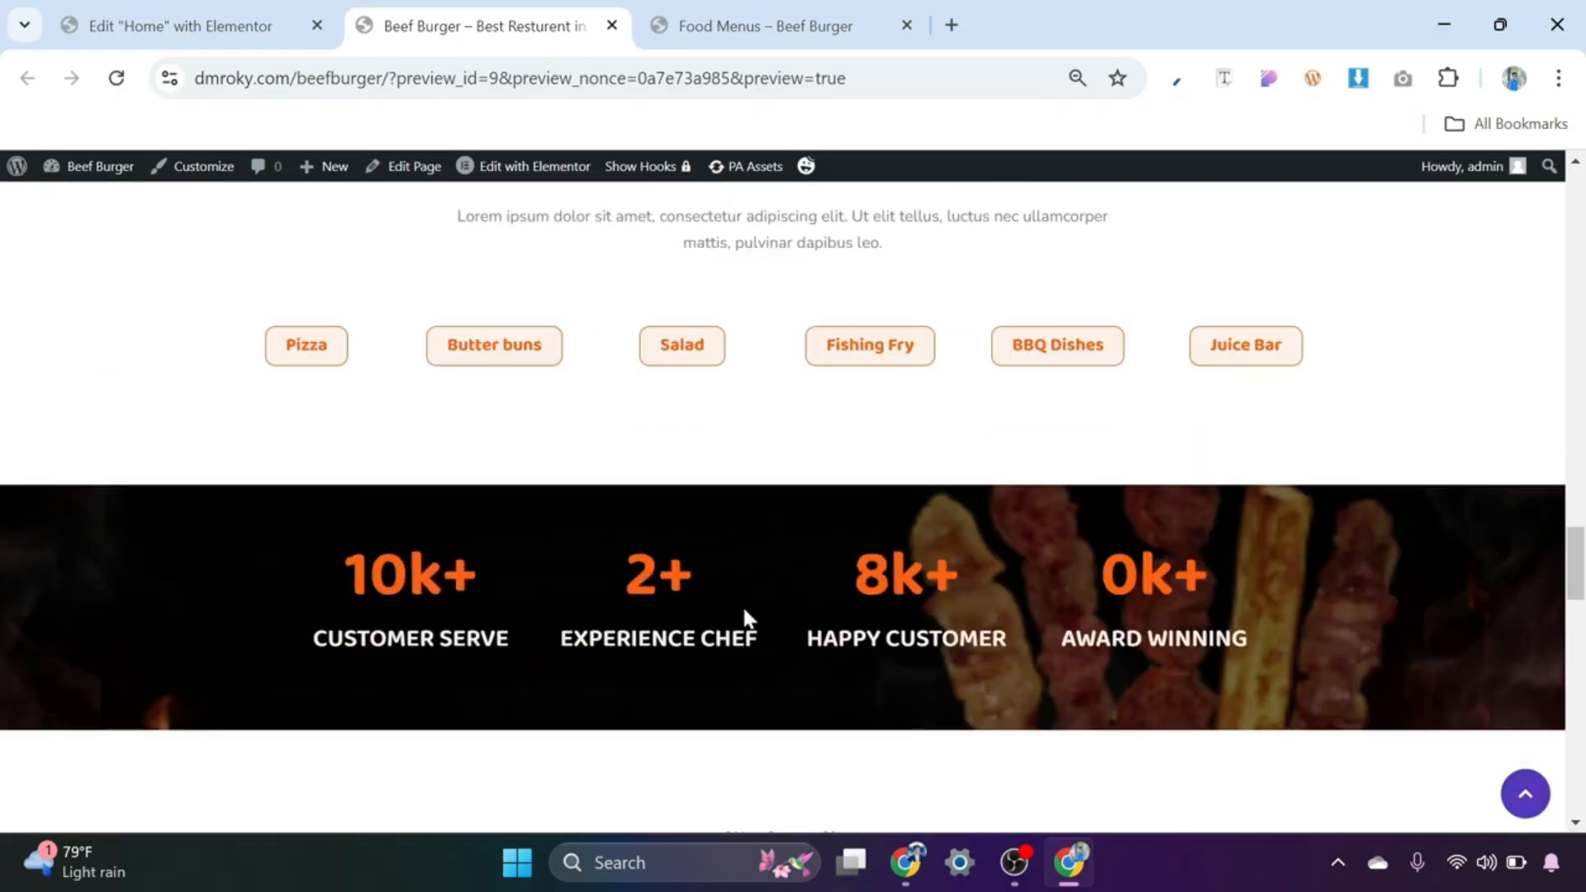
scroll(744, 616, "up", 3)
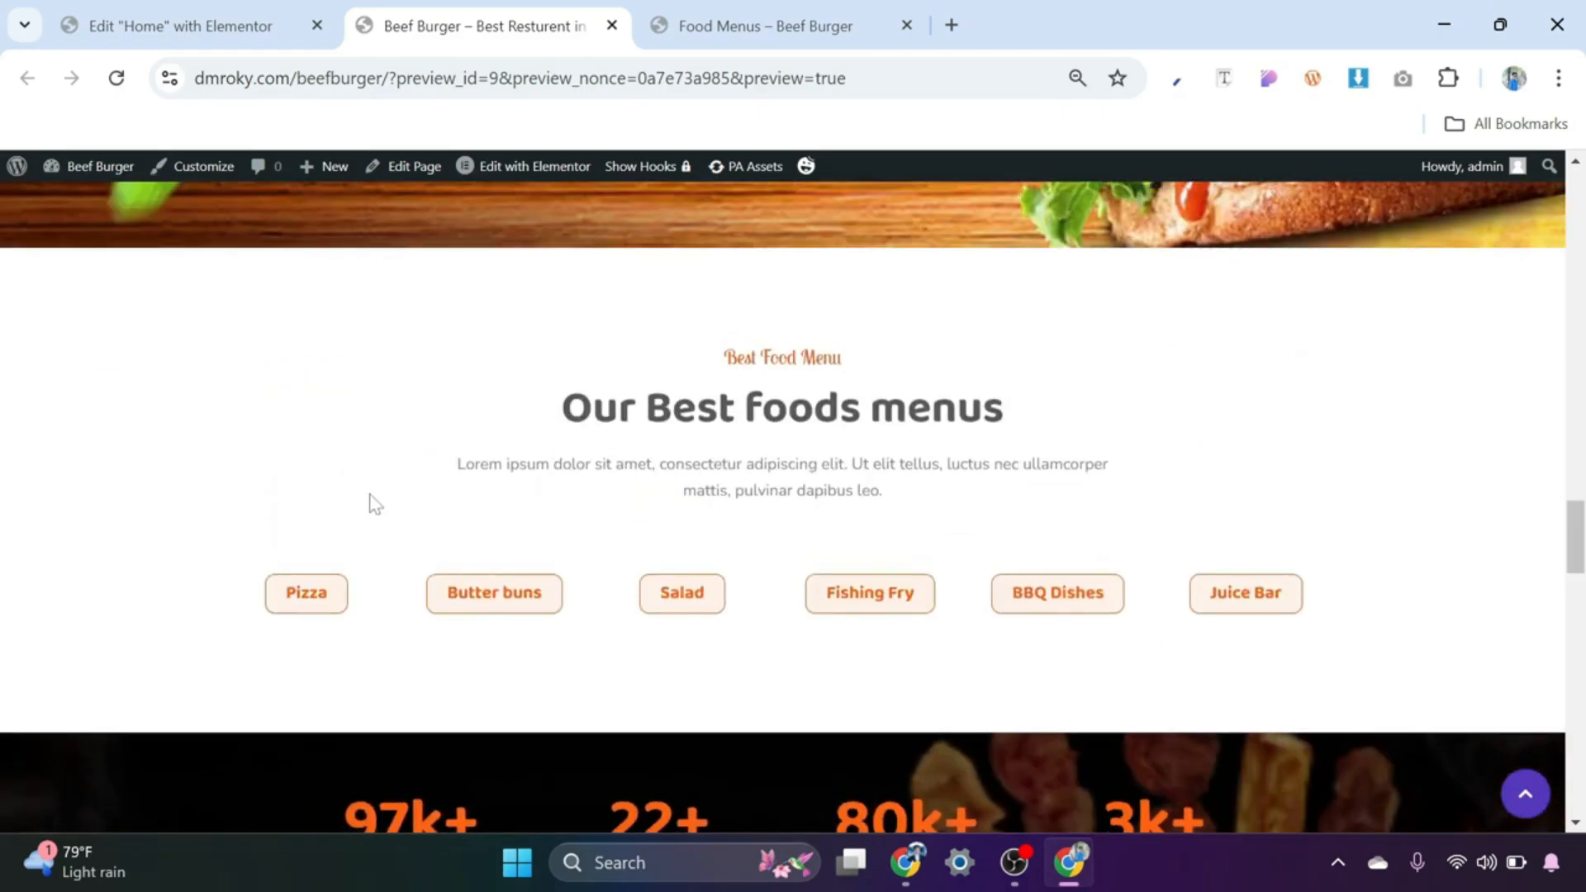
Step: Test the Pizza trigger in the preview by opening its off-canvas menu, looking through the items and closing it
left_click(319, 593)
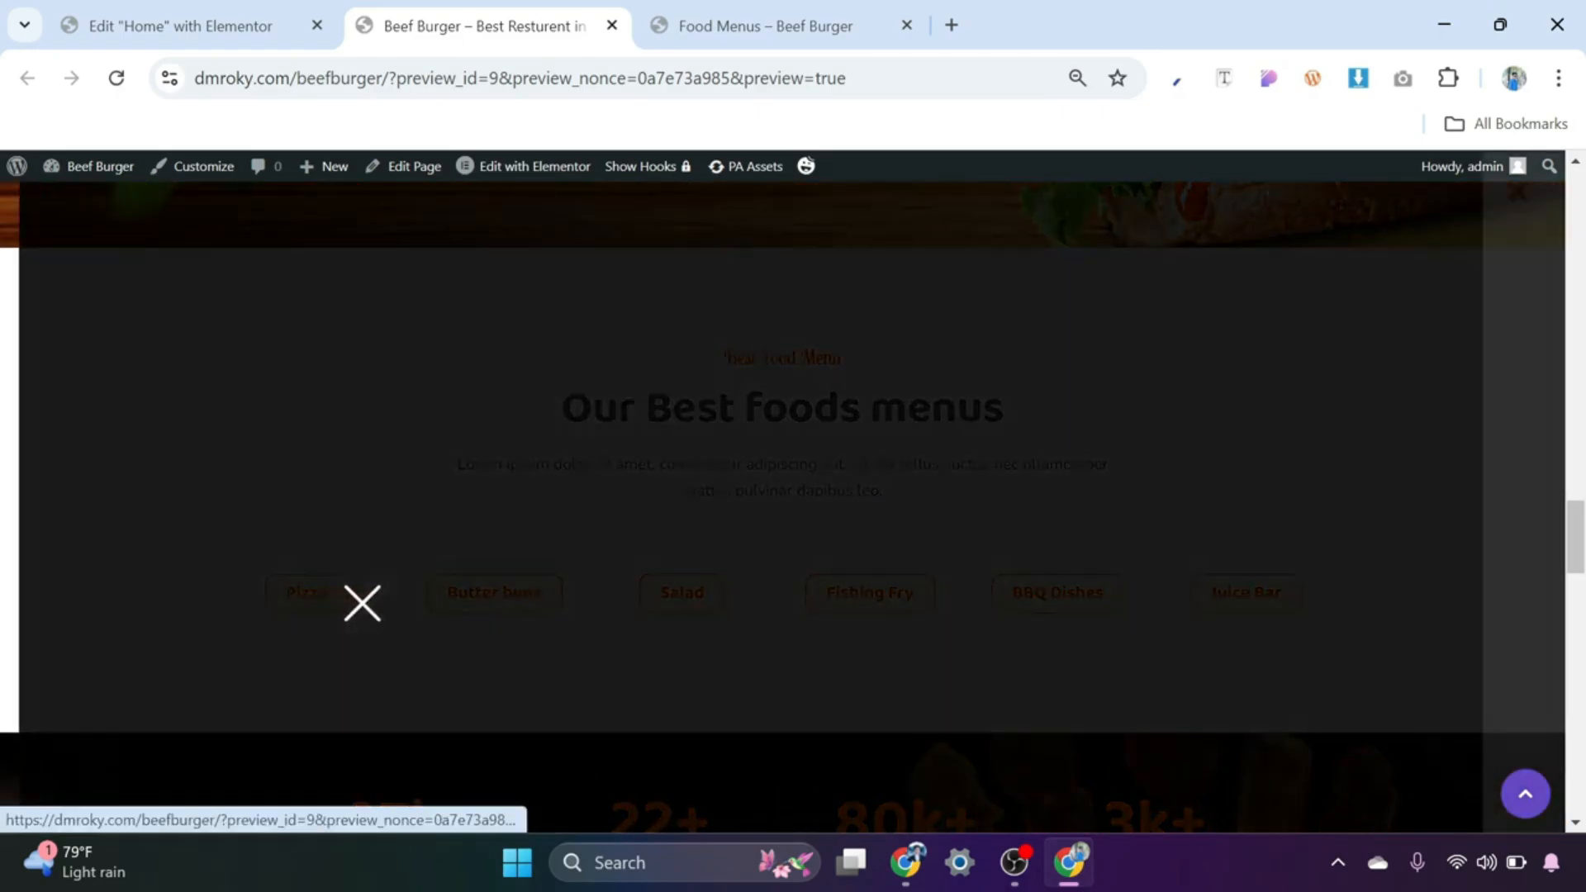
scroll(768, 556, "down", 7)
scroll(727, 602, "up", 5)
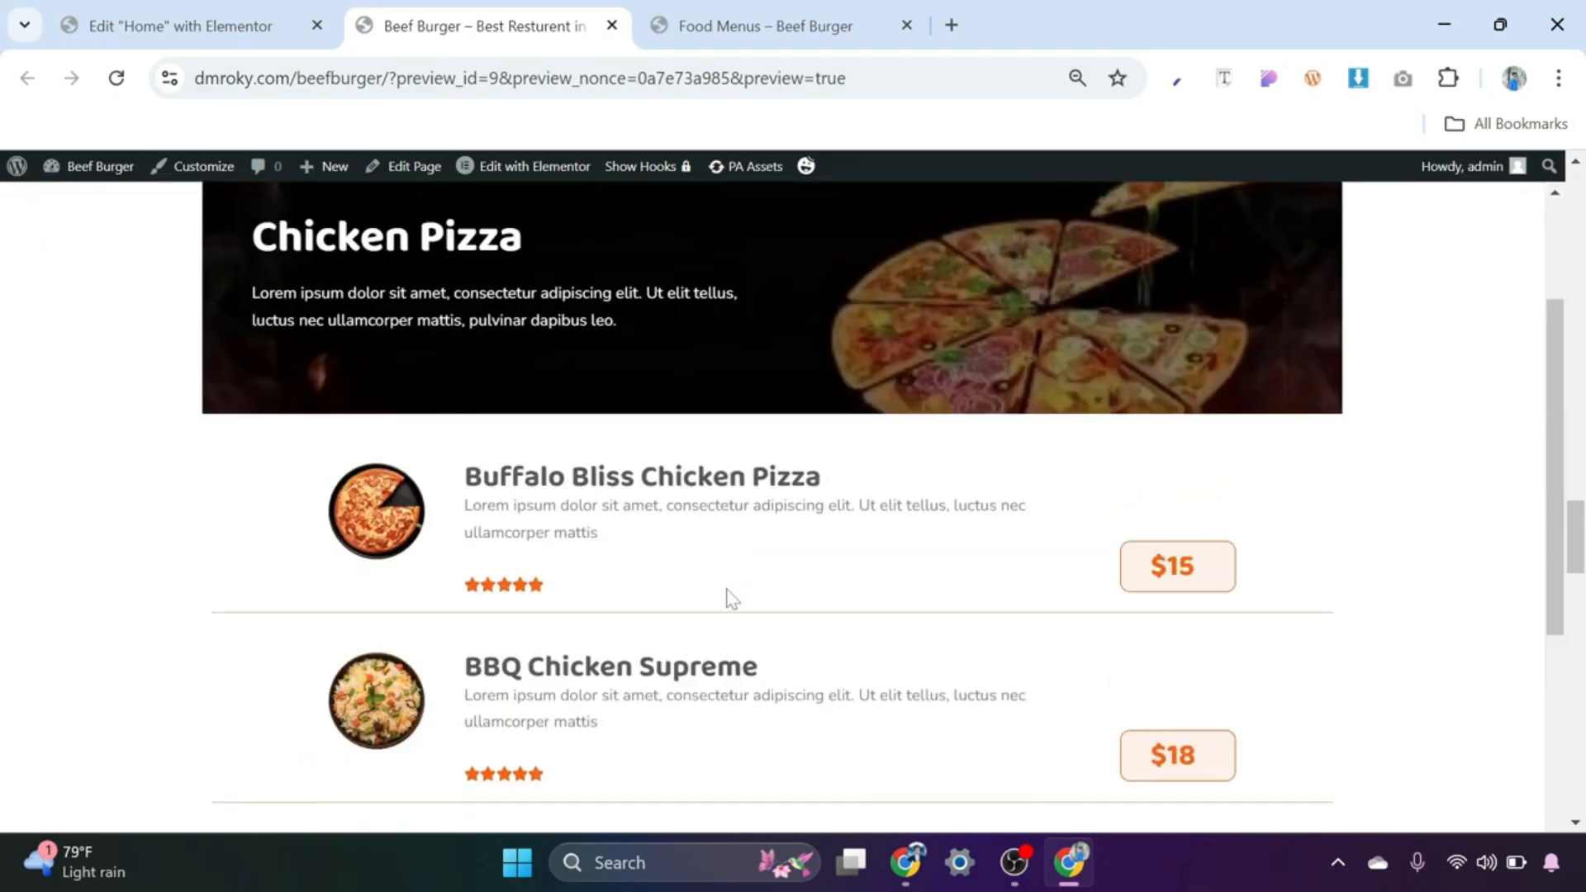
scroll(727, 590, "up", 2)
left_click(34, 221)
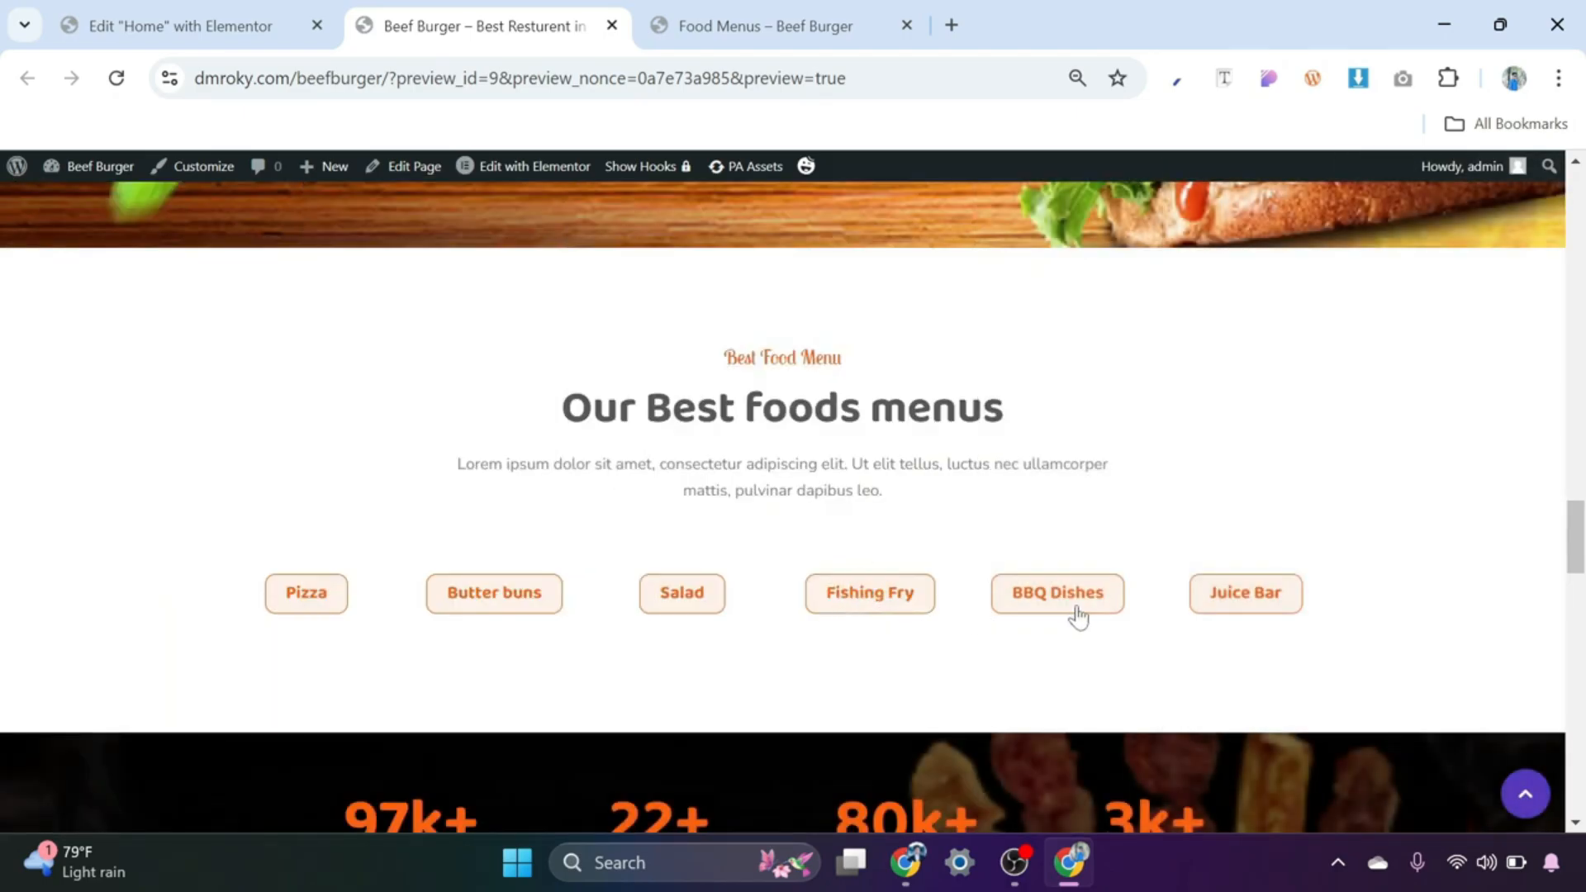
Step: Open the Fishing Fry trigger's off-canvas menu in the preview, check its items and close it
left_click(876, 603)
scroll(756, 570, "down", 5)
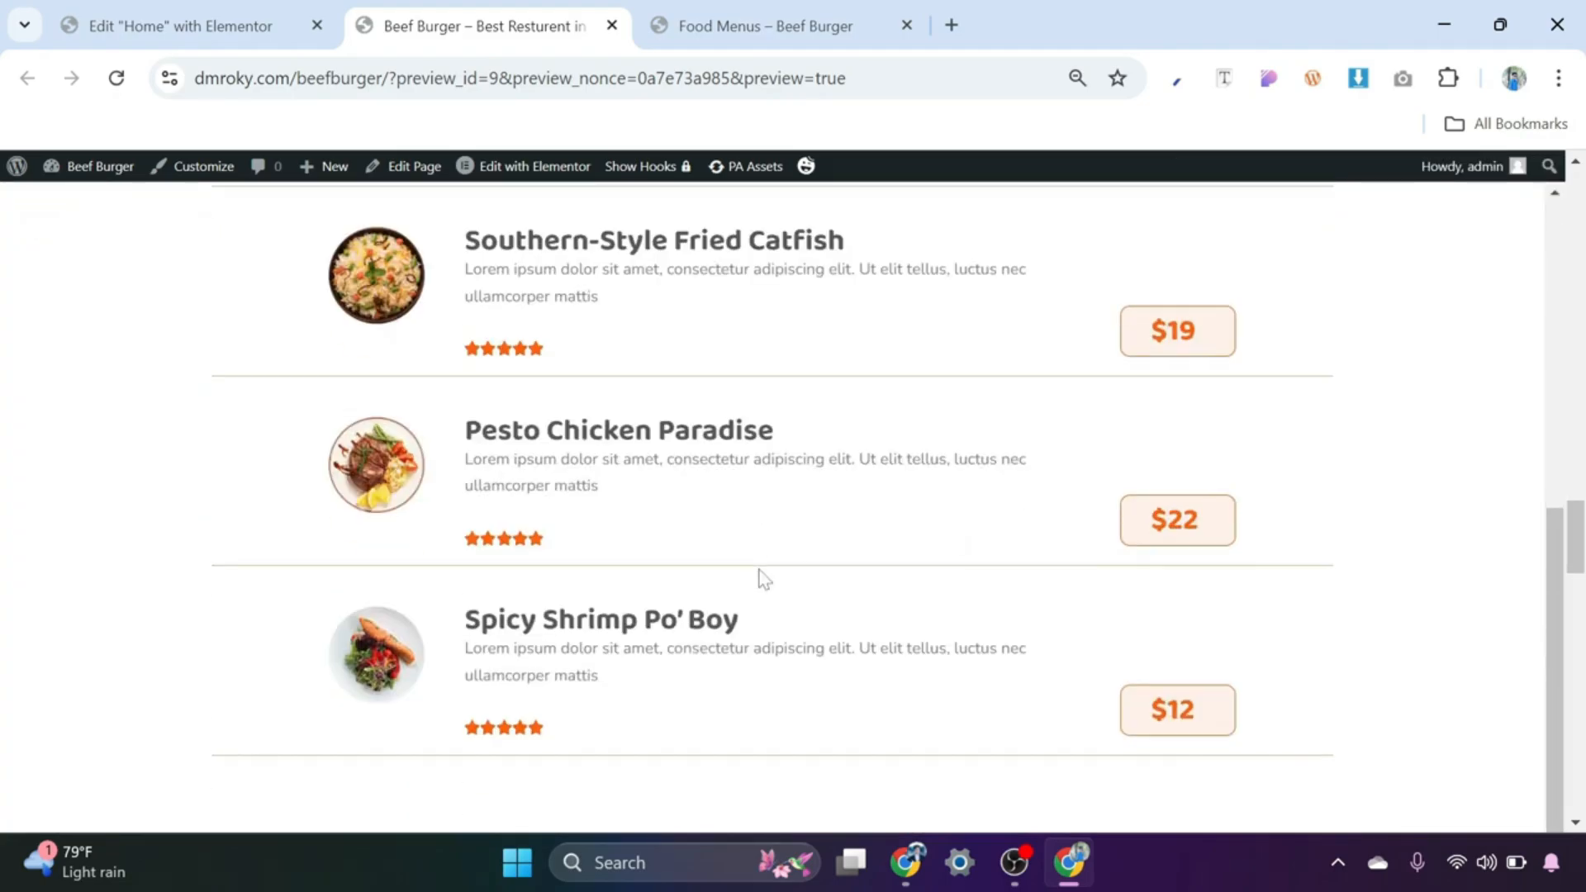
scroll(617, 590, "up", 5)
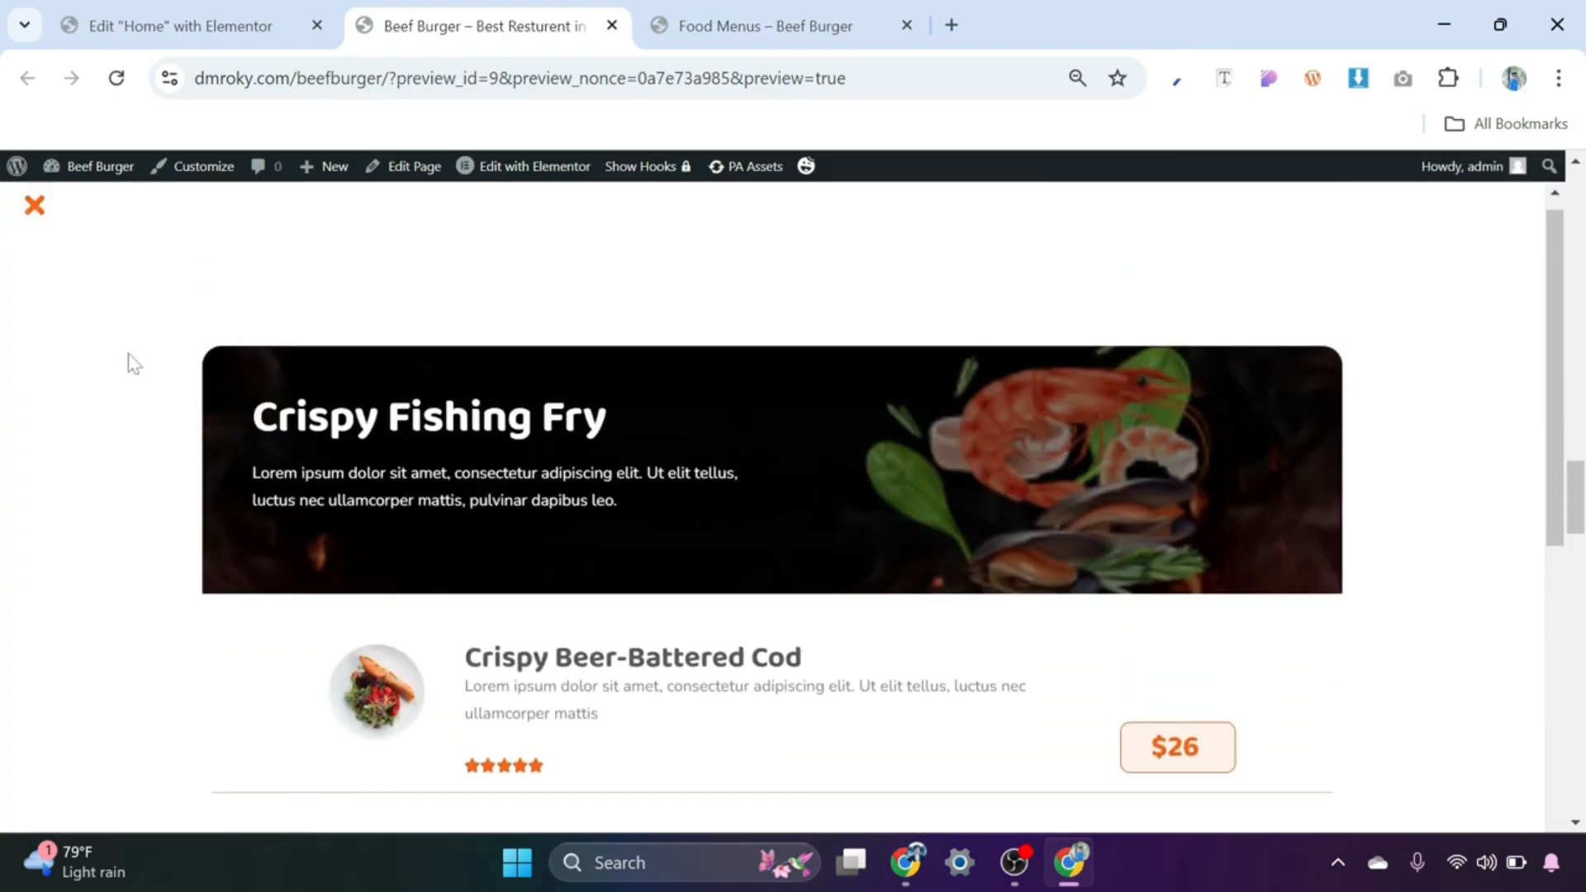
left_click(33, 223)
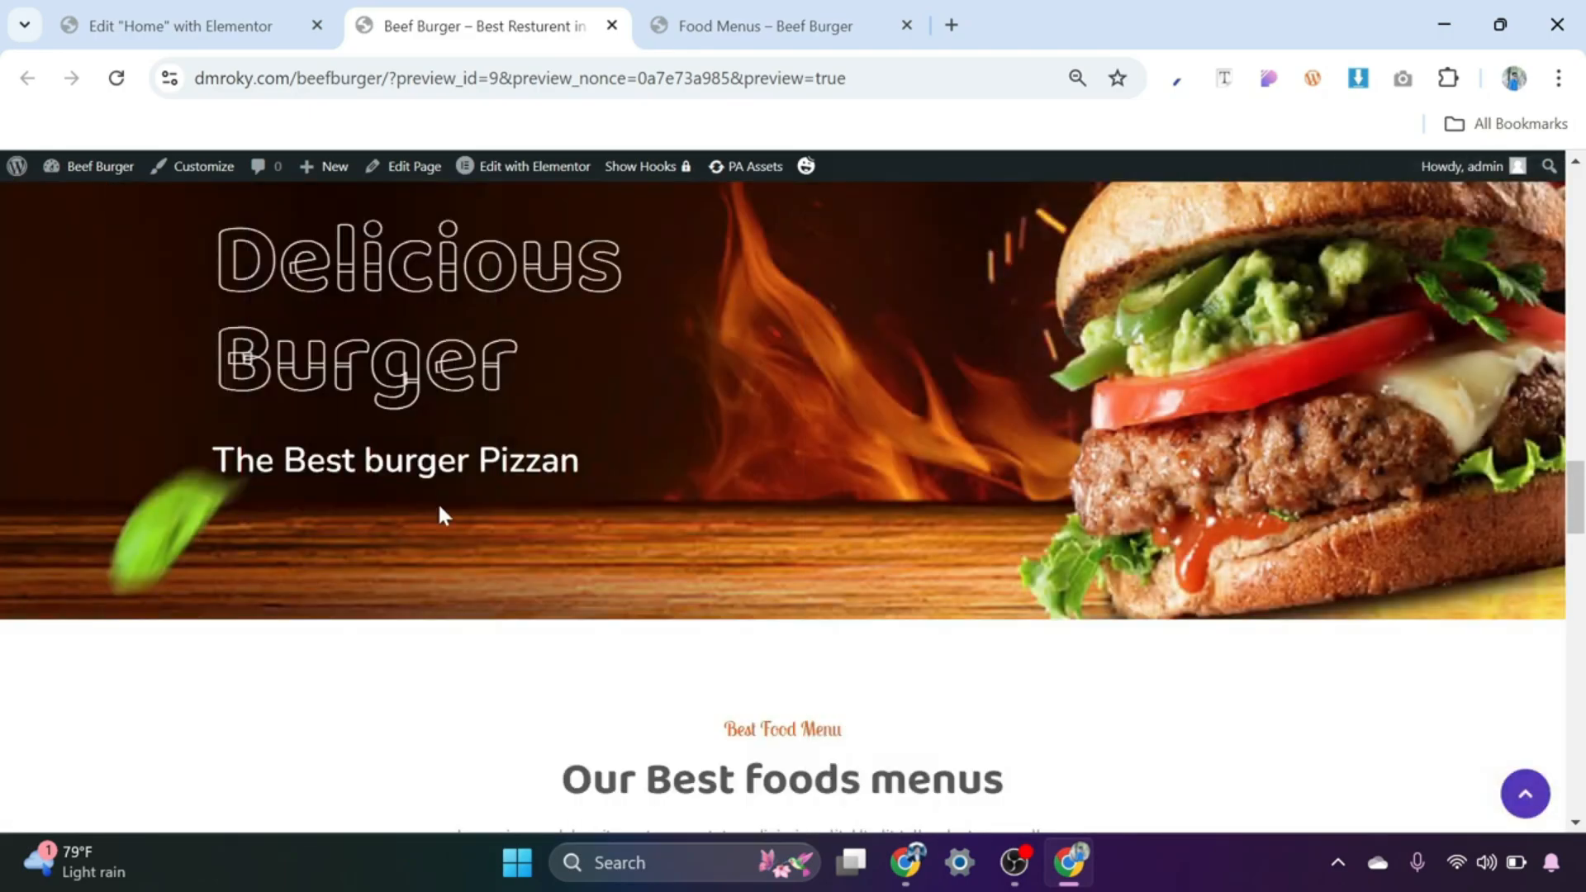
scroll(513, 661, "down", 6)
scroll(514, 659, "up", 5)
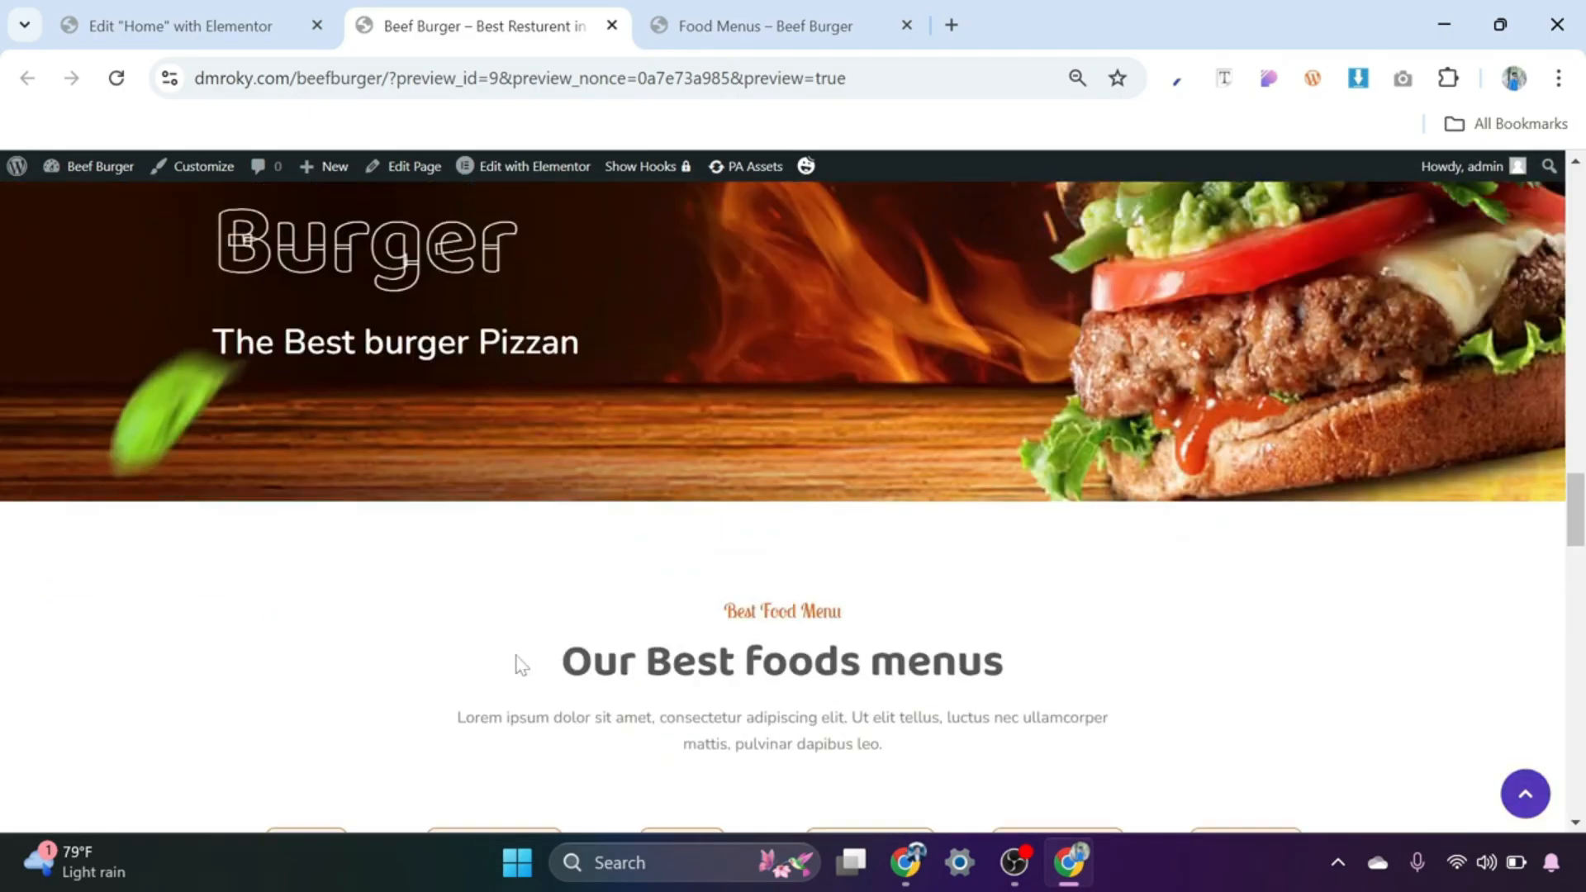
scroll(520, 658, "down", 4)
scroll(618, 637, "up", 15)
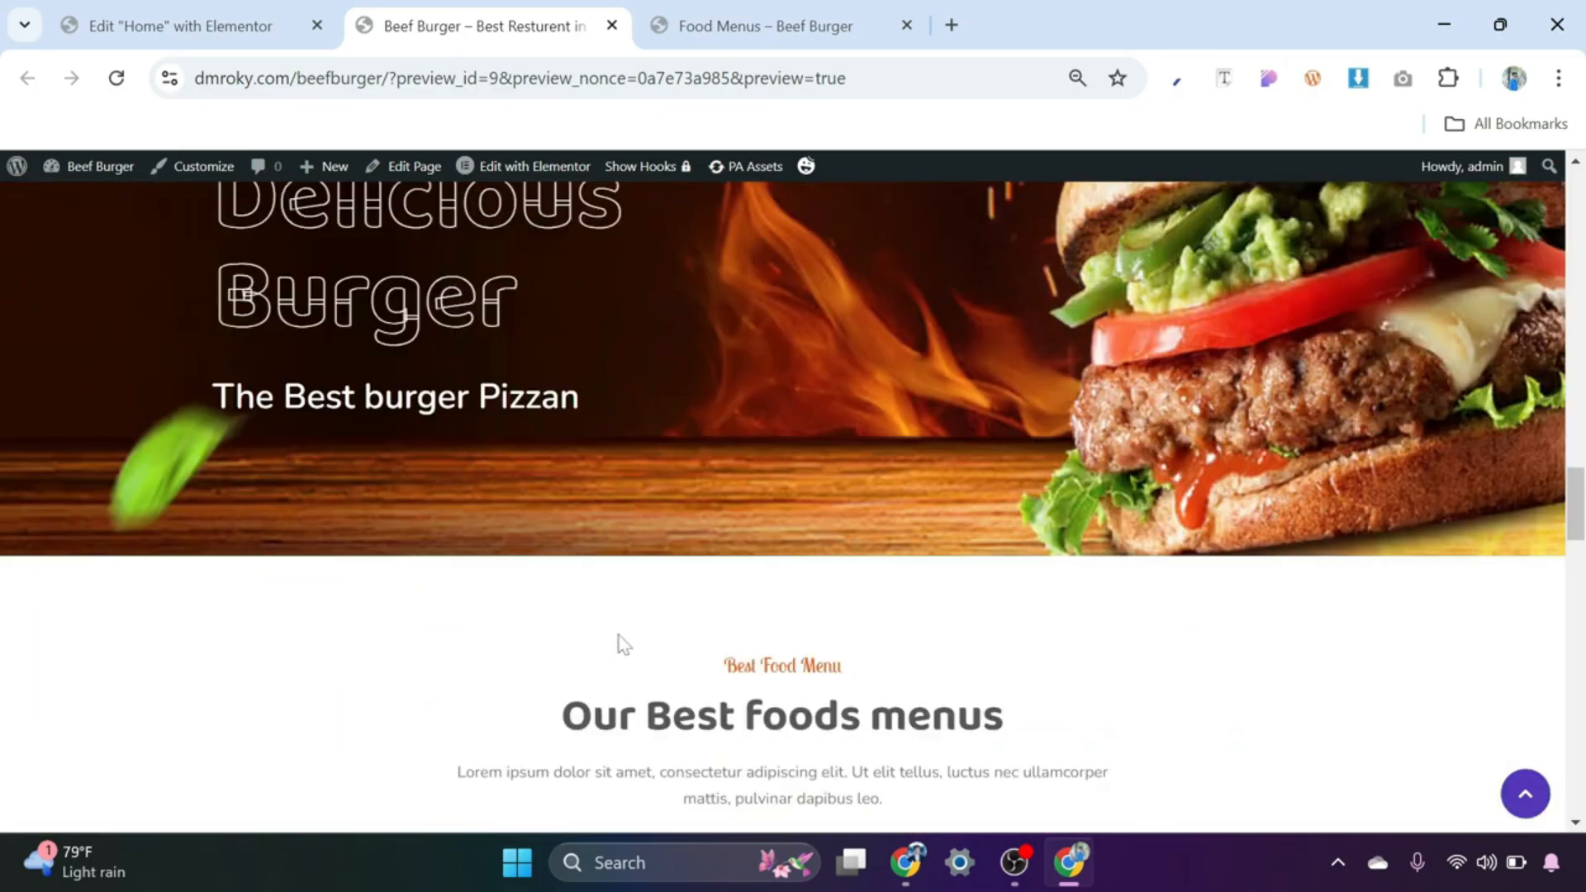
scroll(794, 504, "up", 7)
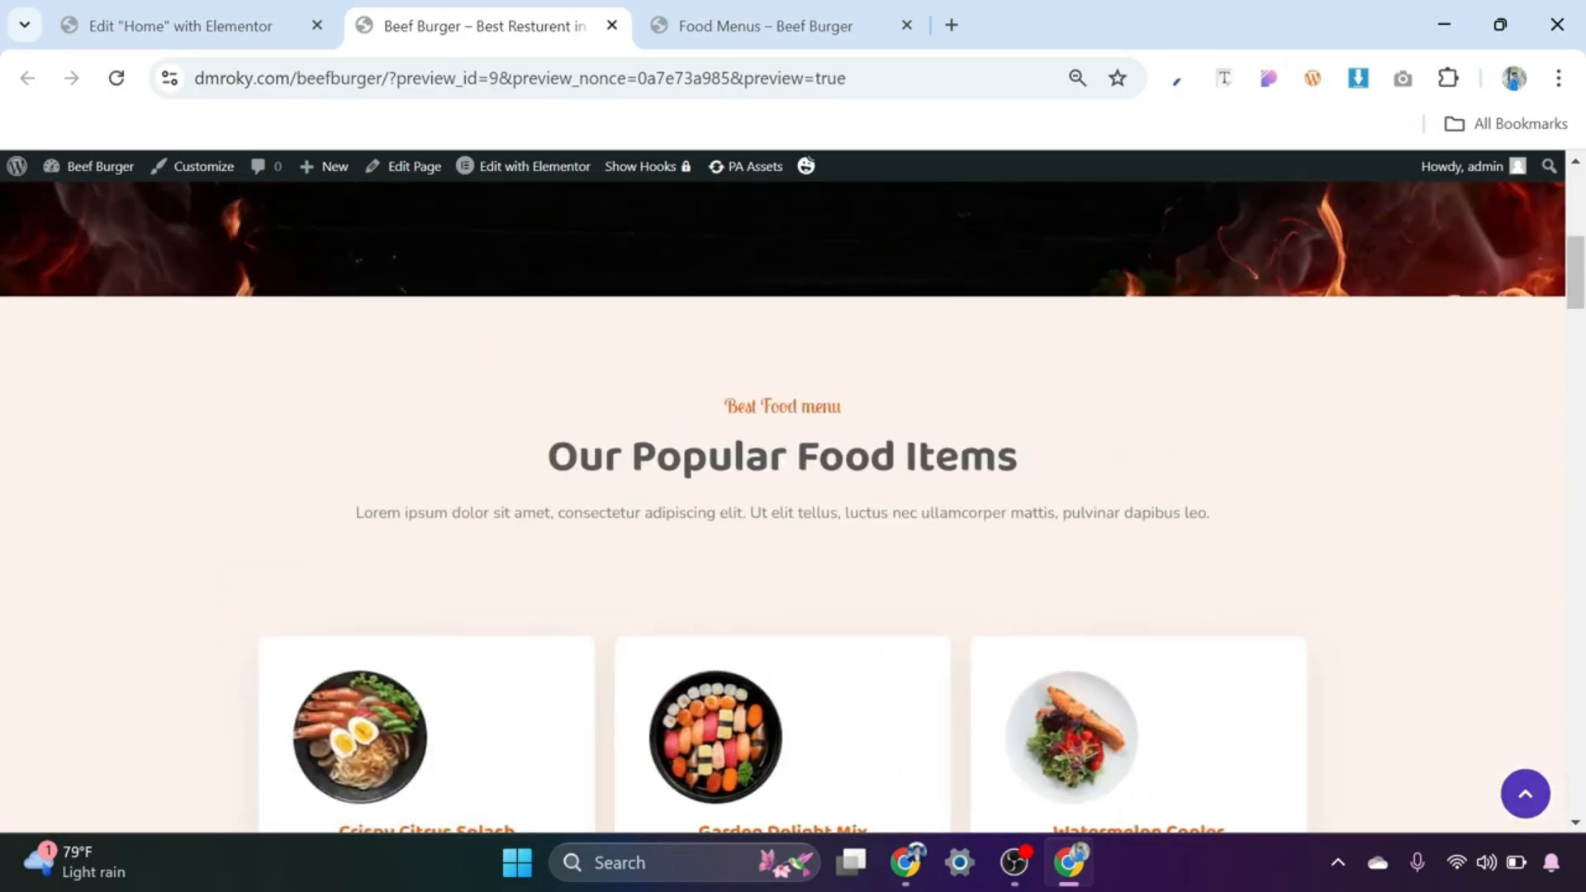